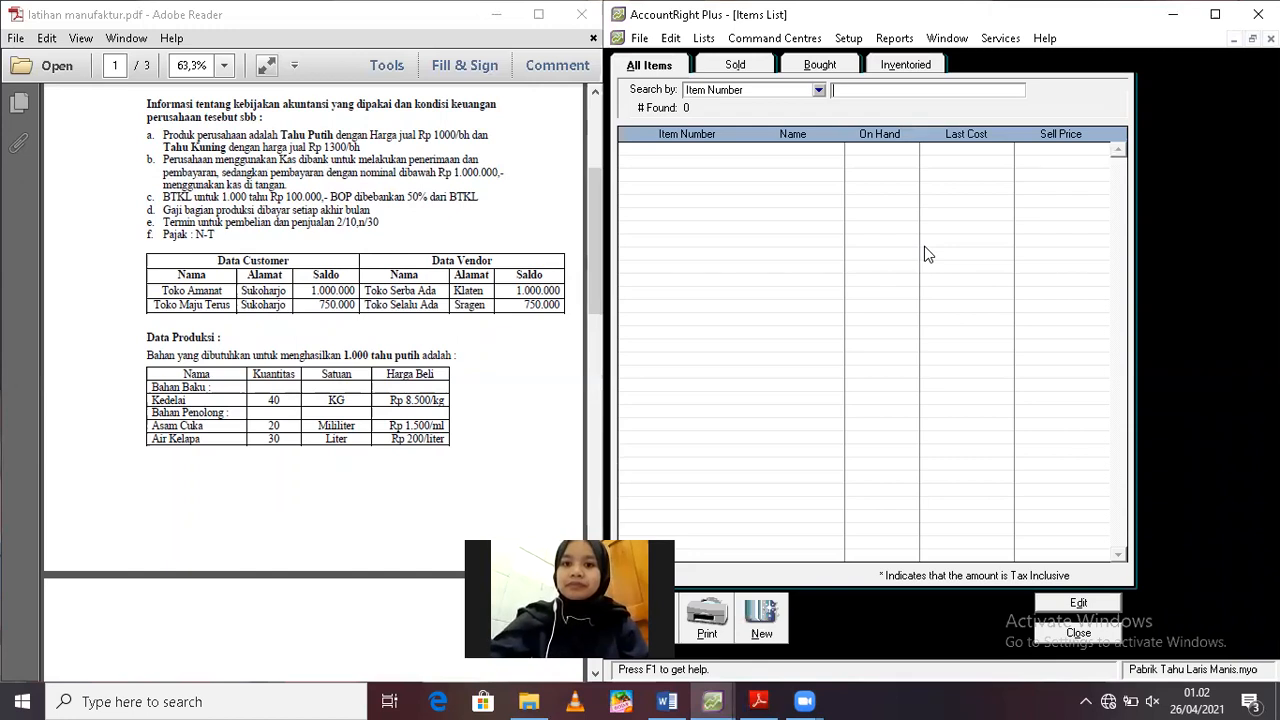
Create a new item with item number BB01 and name Kedelai
left_click(760, 618)
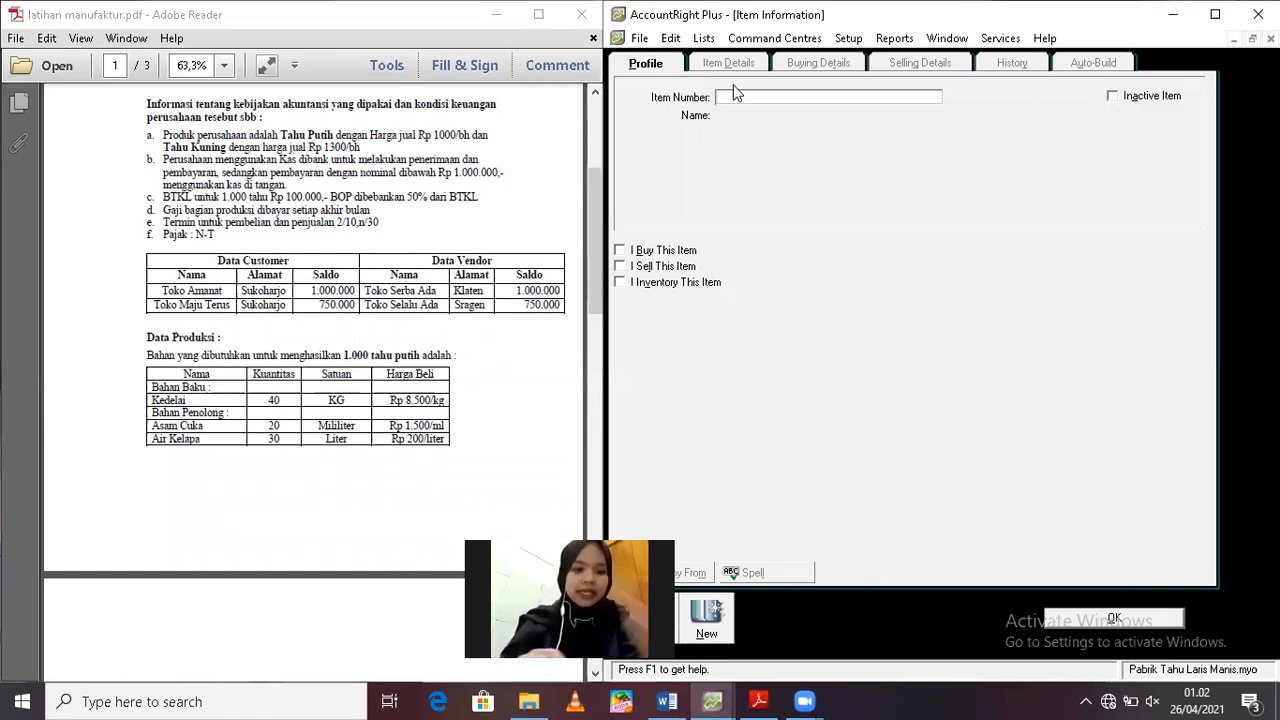
type("B")
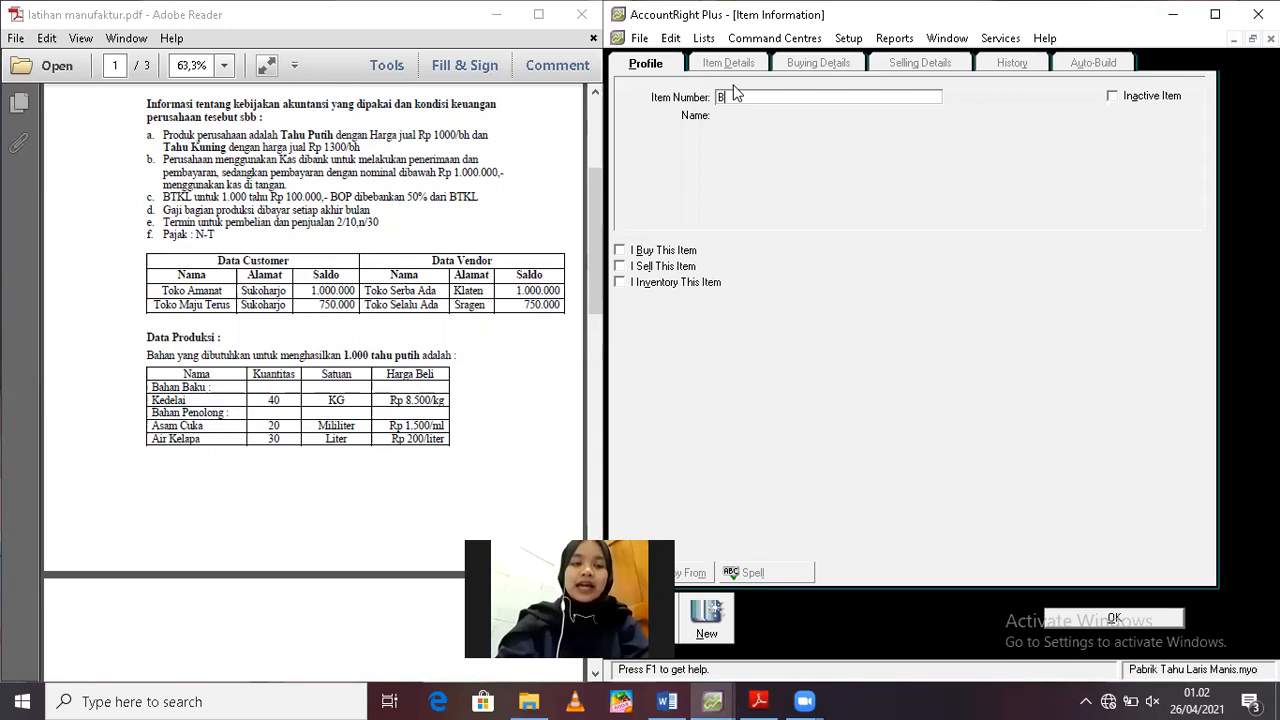
type("BK")
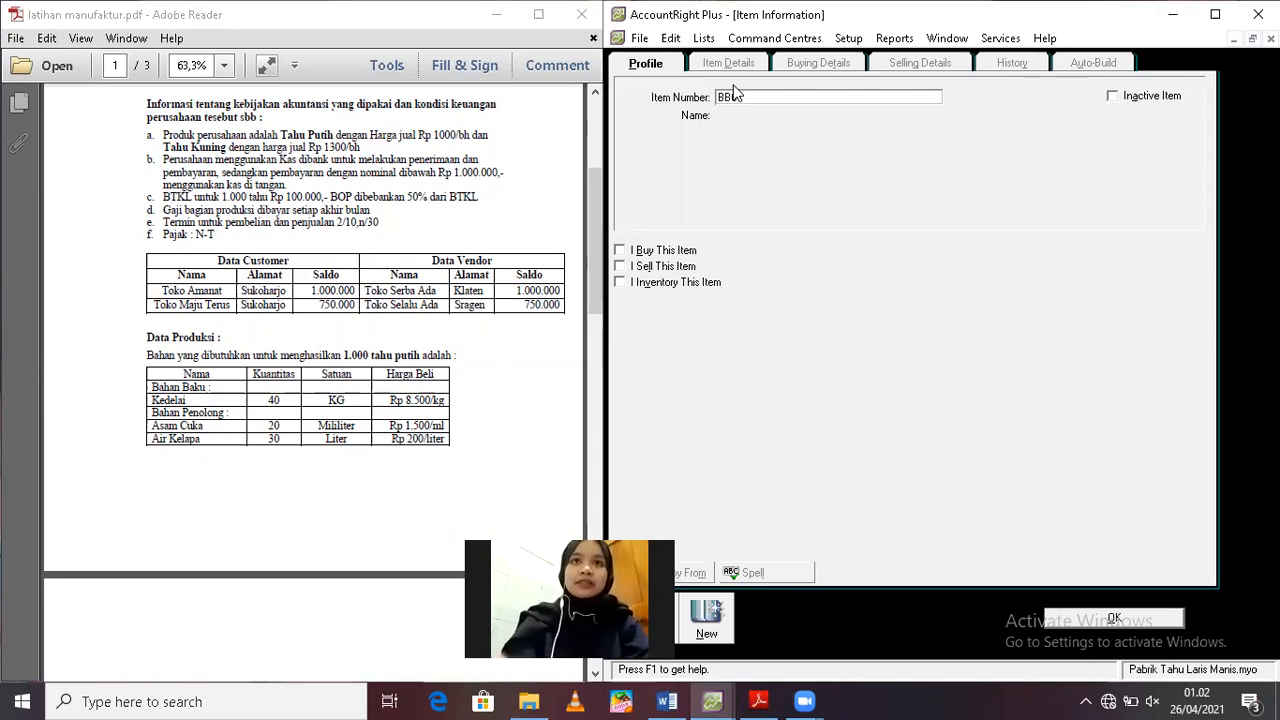
key("Tab")
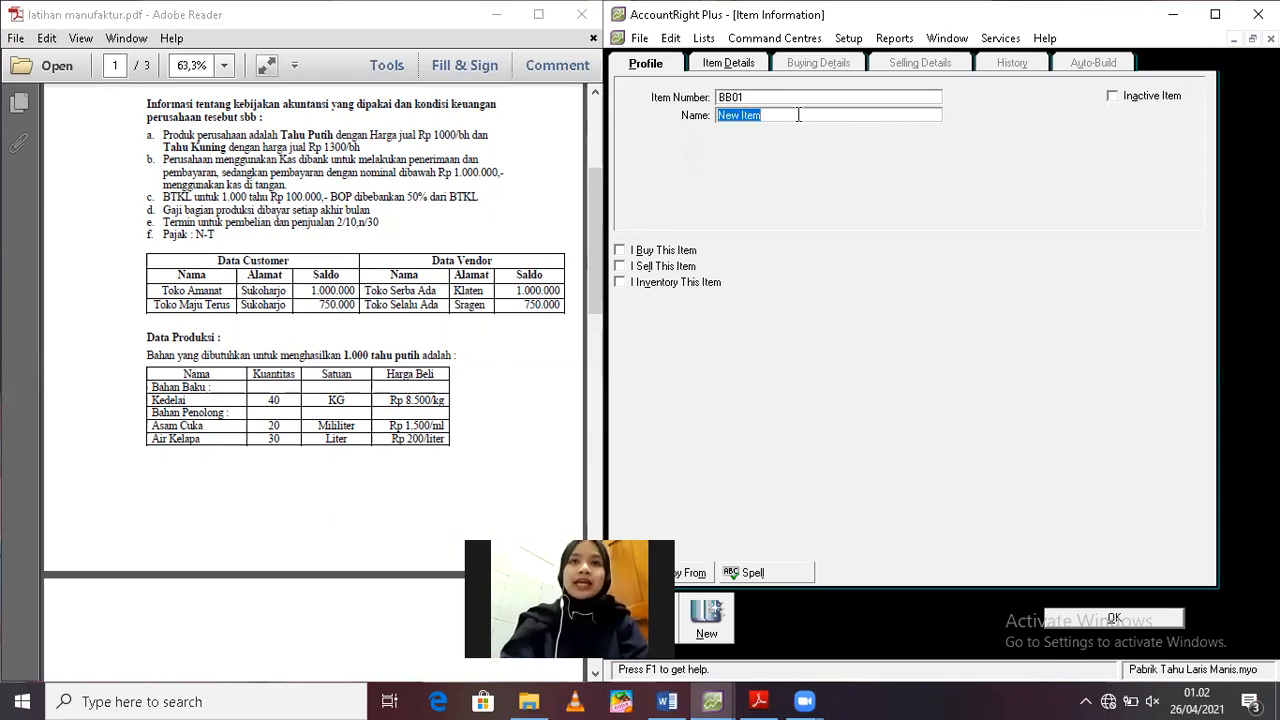
type("Kedelai")
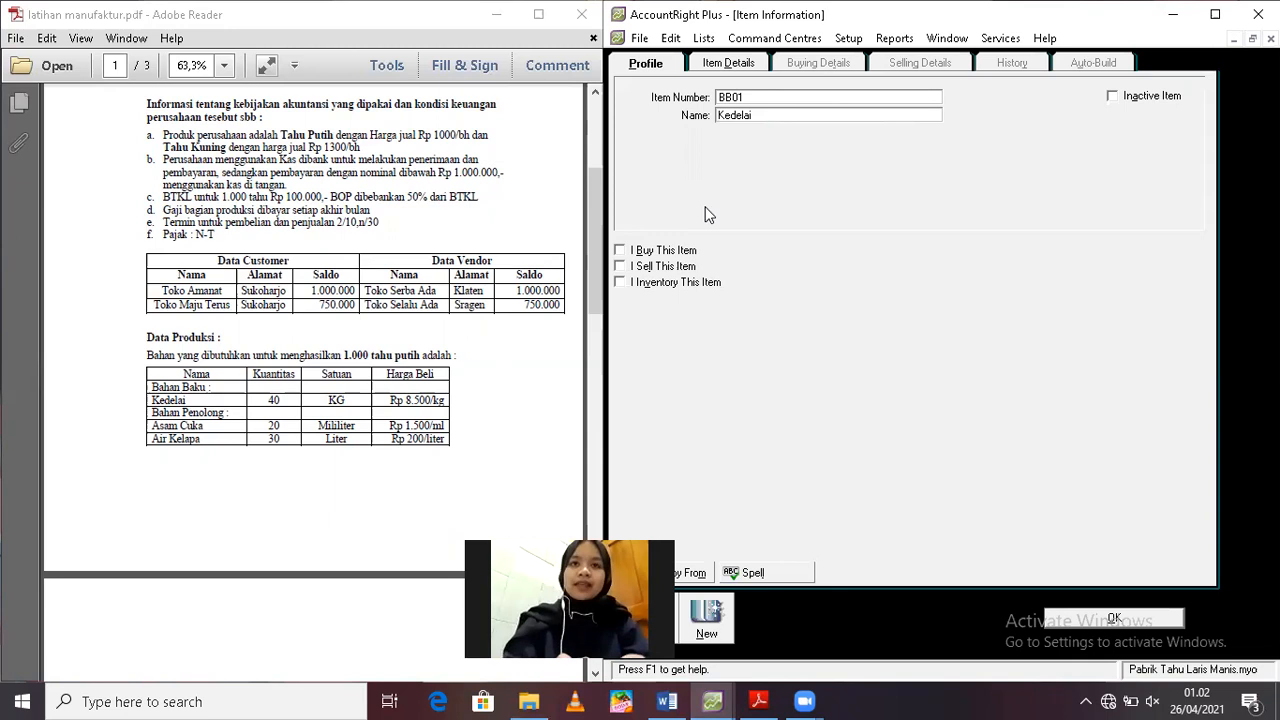
Mark Kedelai as a bought and inventoried item, with 1-1500 Raw Materials as its inventory asset account
left_click(620, 254)
left_click(620, 283)
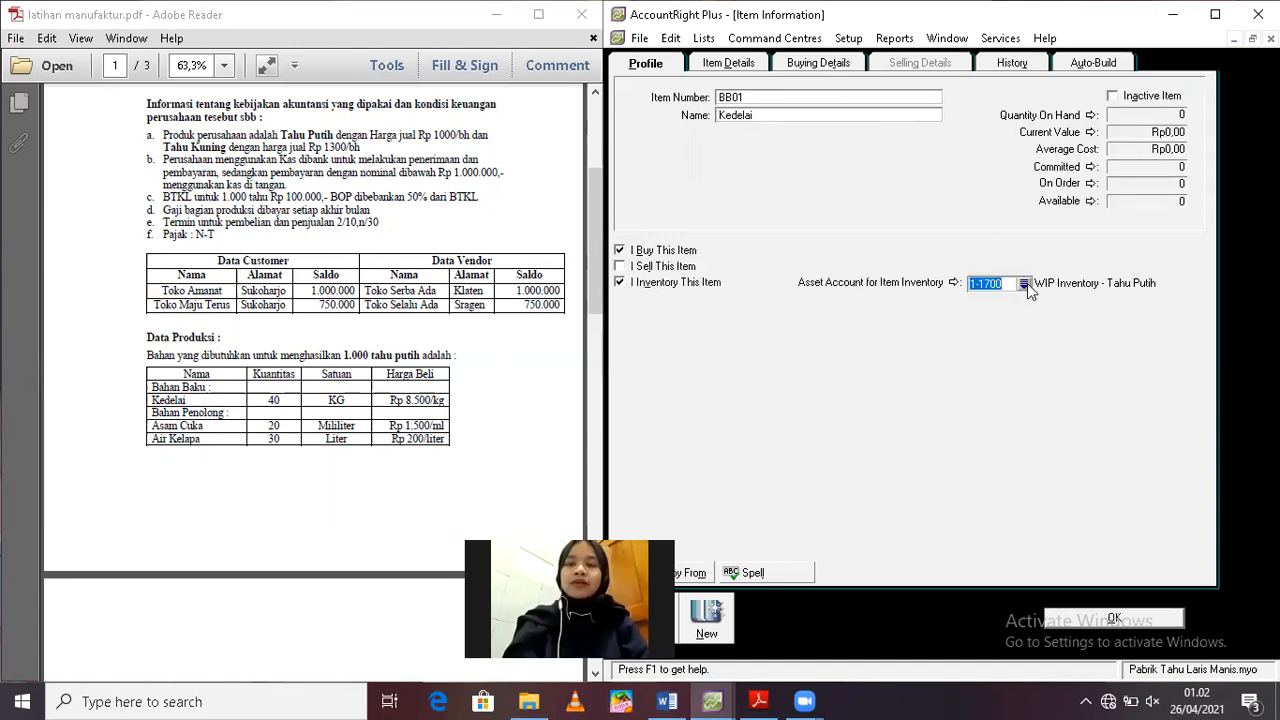
left_click(1024, 285)
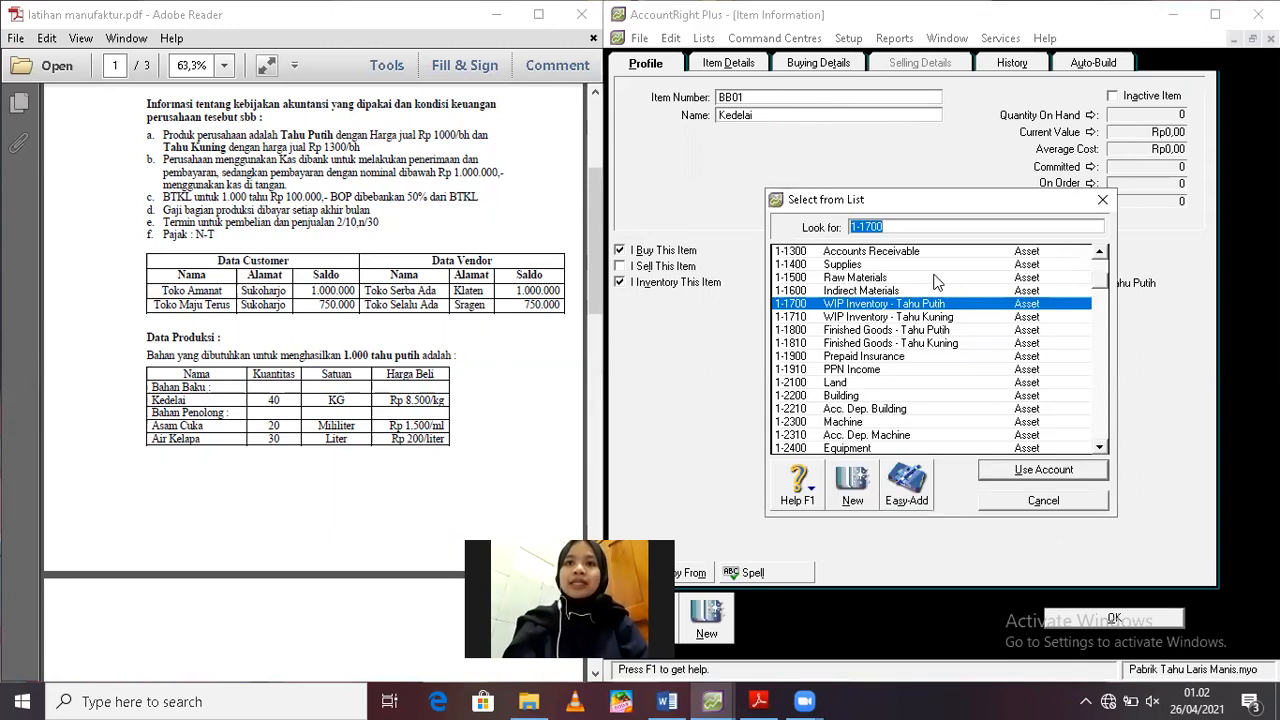
double_click(857, 279)
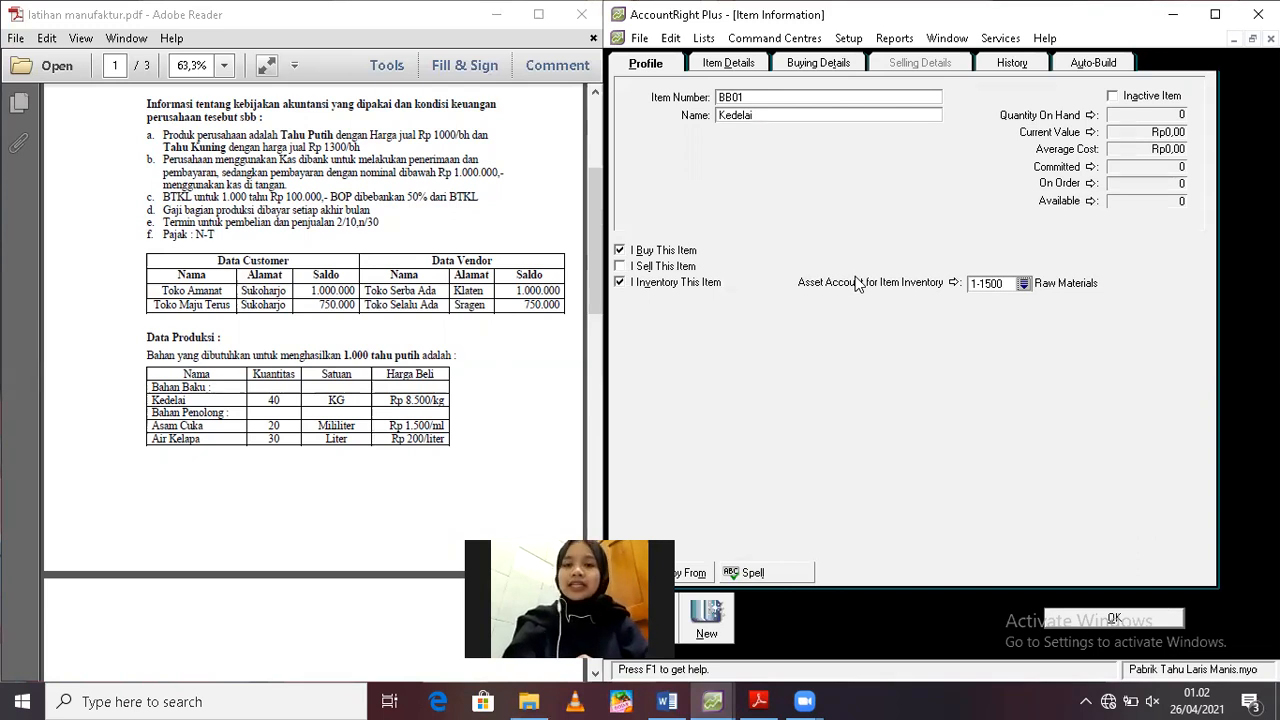
Fill in Kedelai's buying details: standard cost 8500, buying unit of measure kg and tax code N-T
left_click(818, 63)
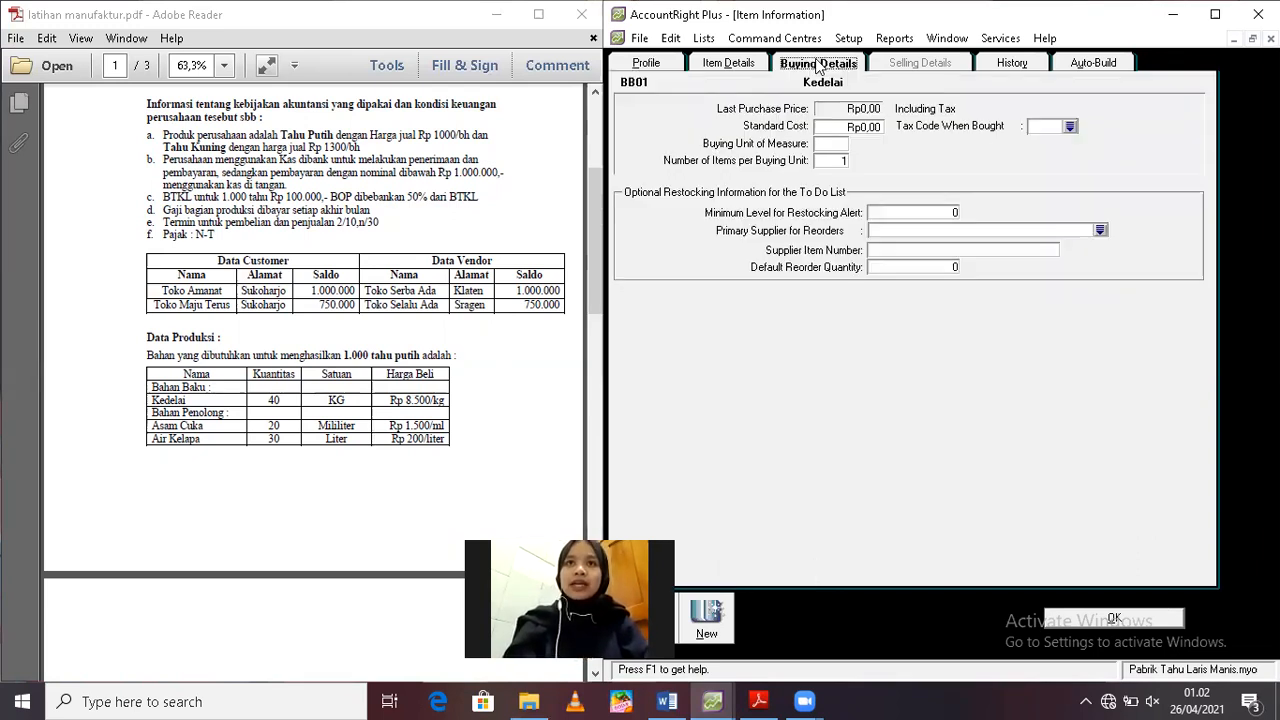
left_click(866, 127)
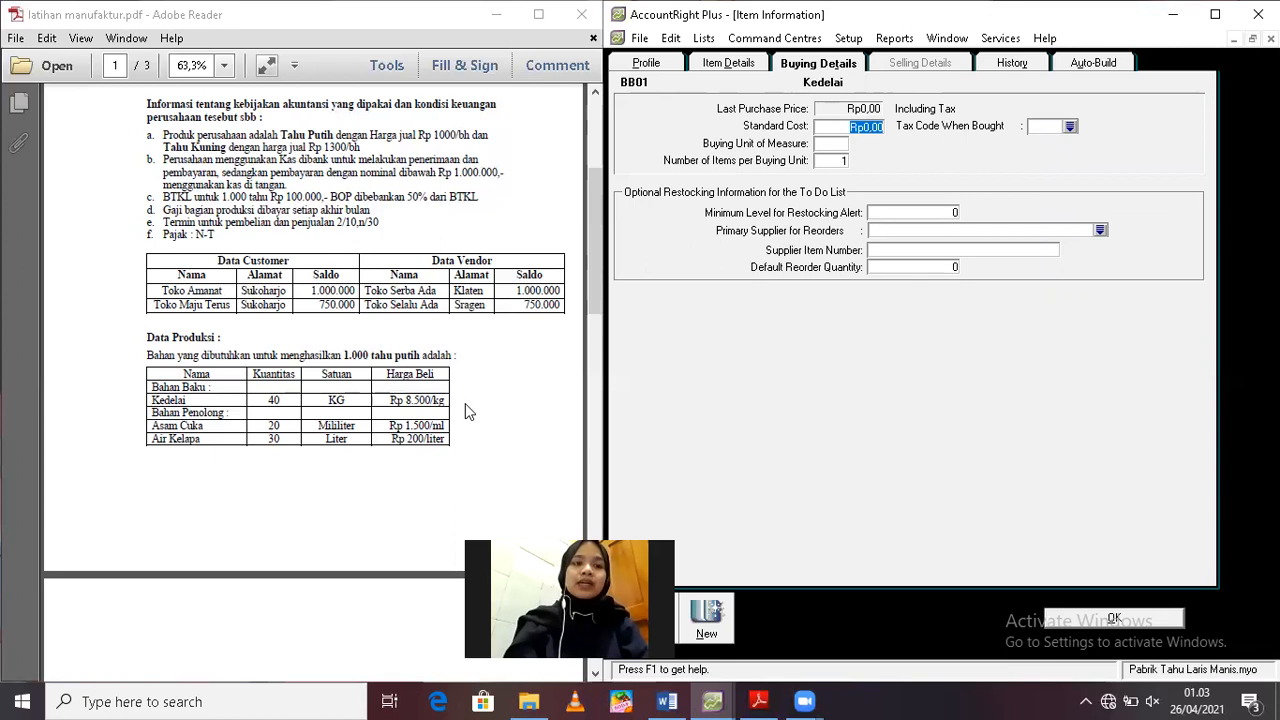
type("8500")
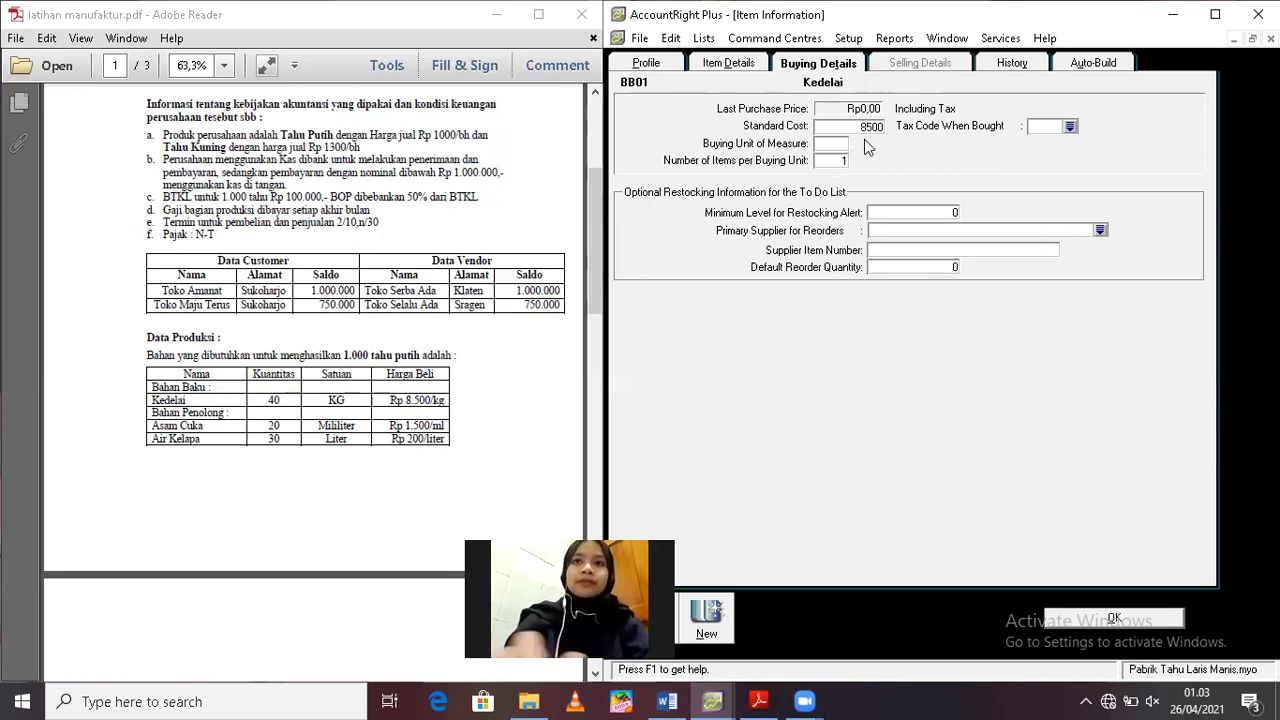
key("Tab")
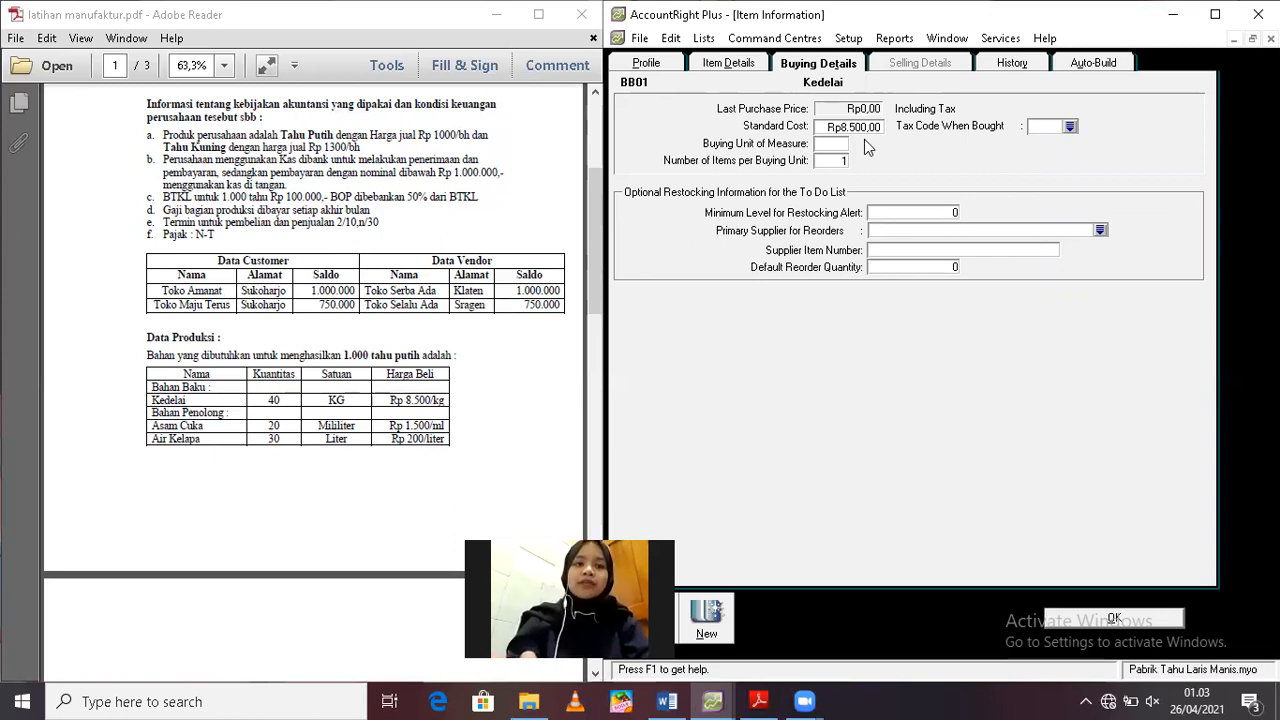
type("kg")
key("Tab")
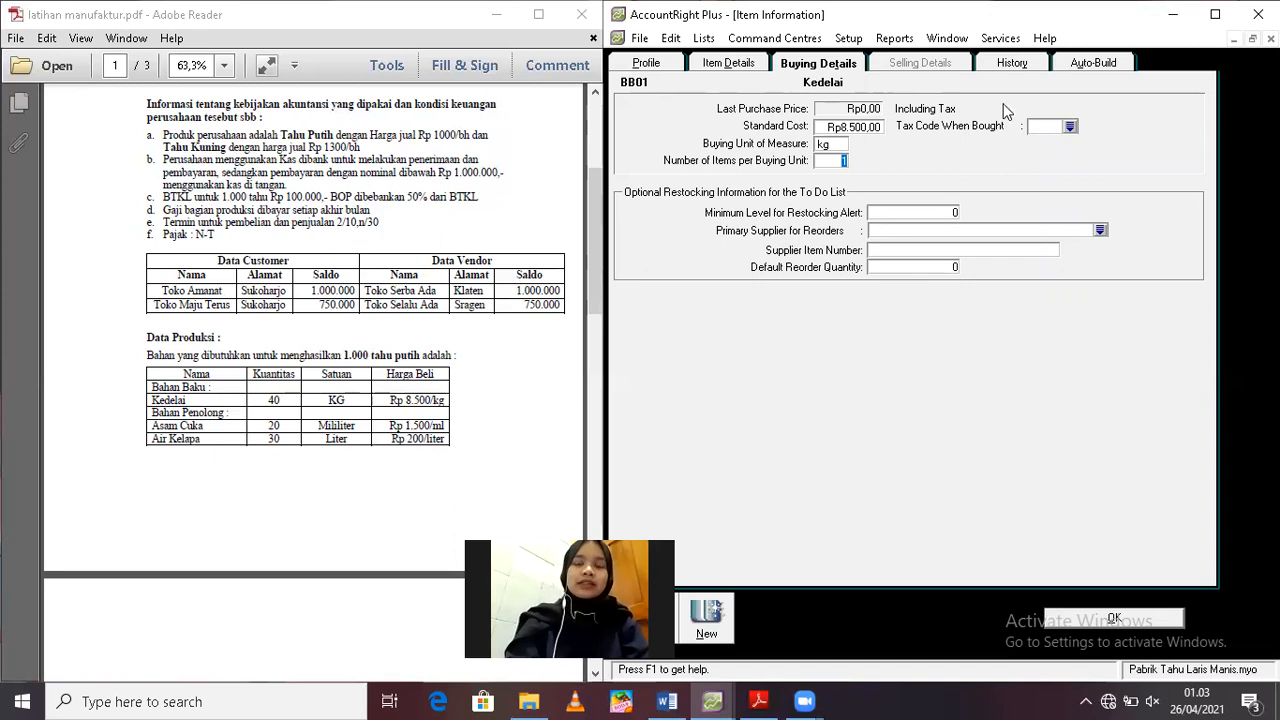
left_click(1051, 129)
type("N-T")
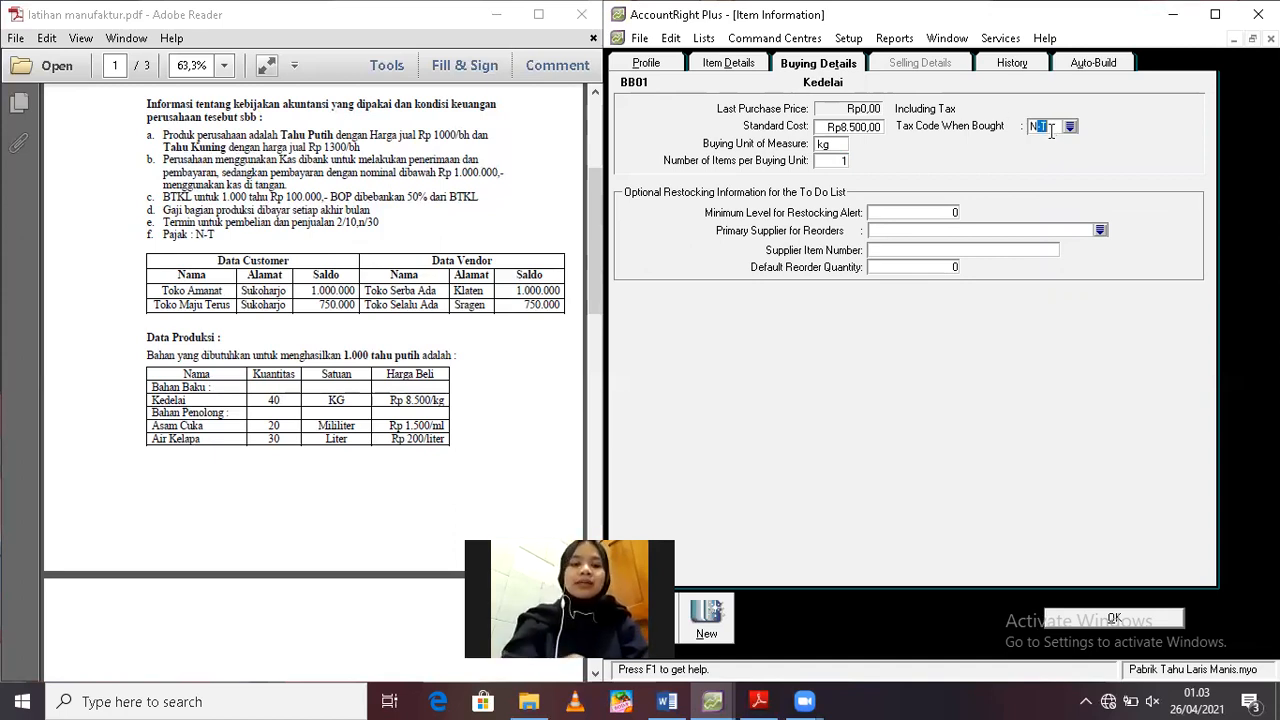
key("Tab")
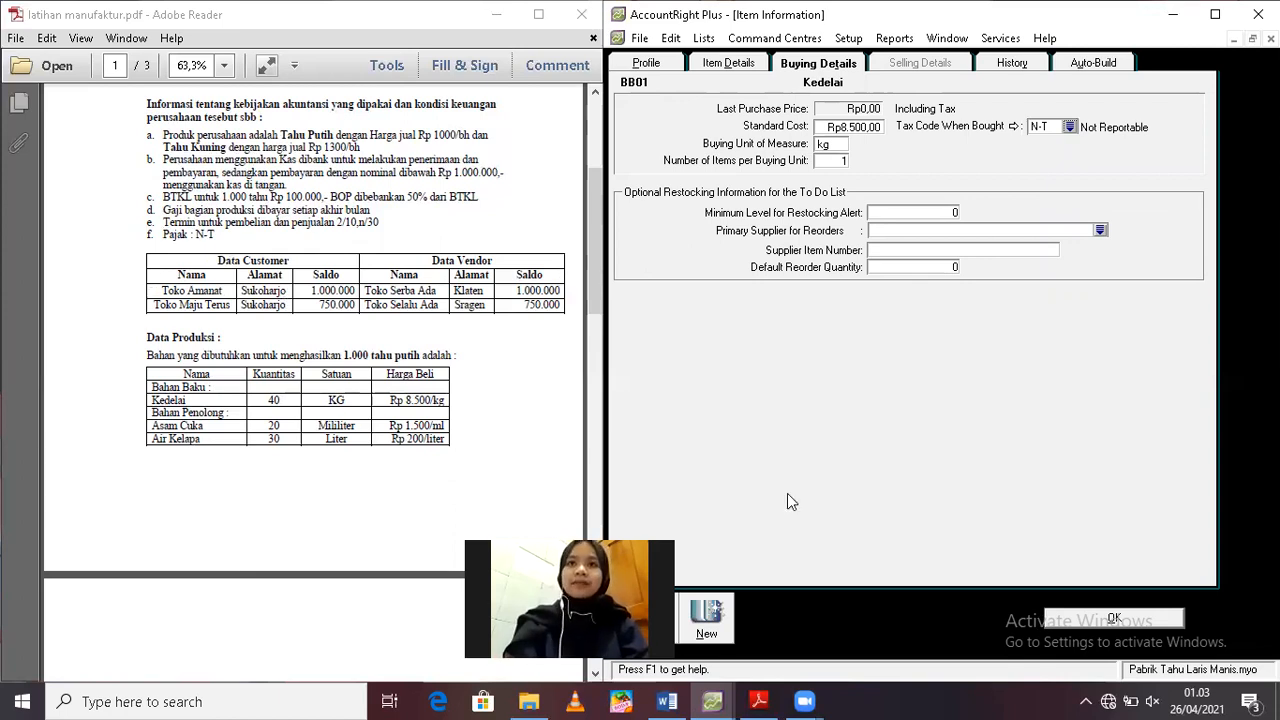
Create another item numbered BP01 and named Asam Cuka, with 1-1600 Indirect Materials as its inventory asset account
left_click(709, 620)
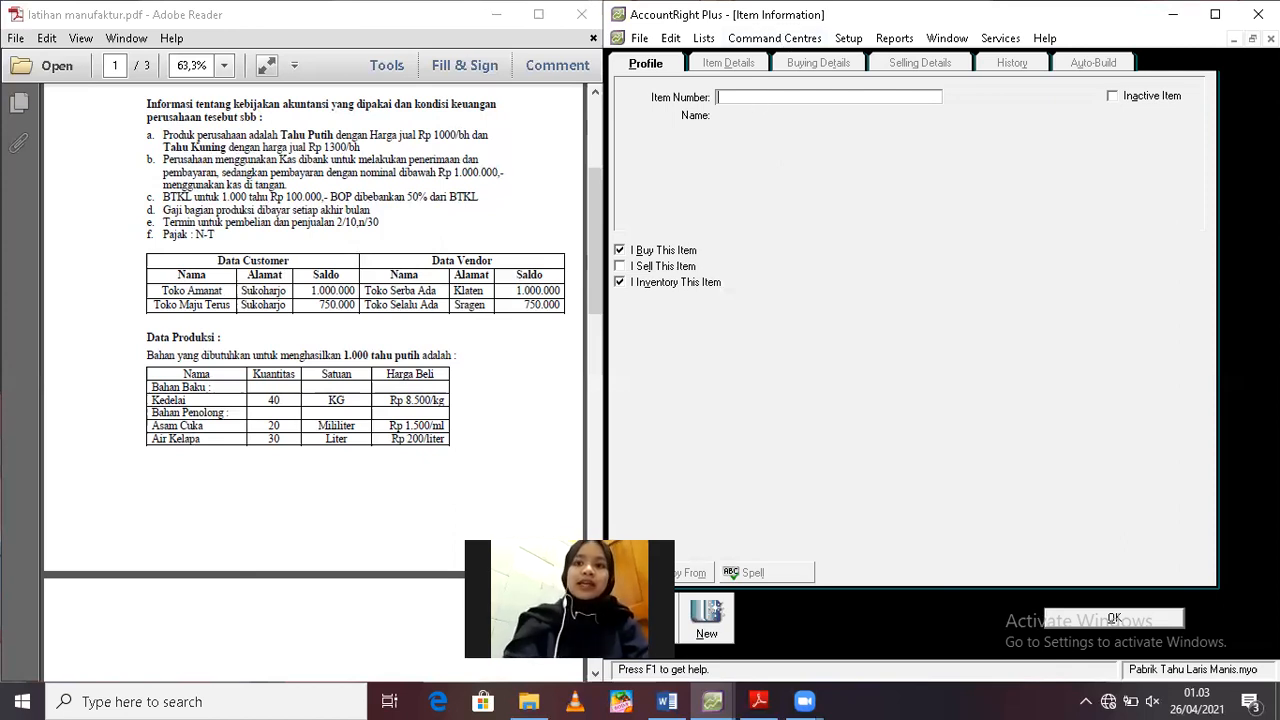
type("BP01")
key("Tab")
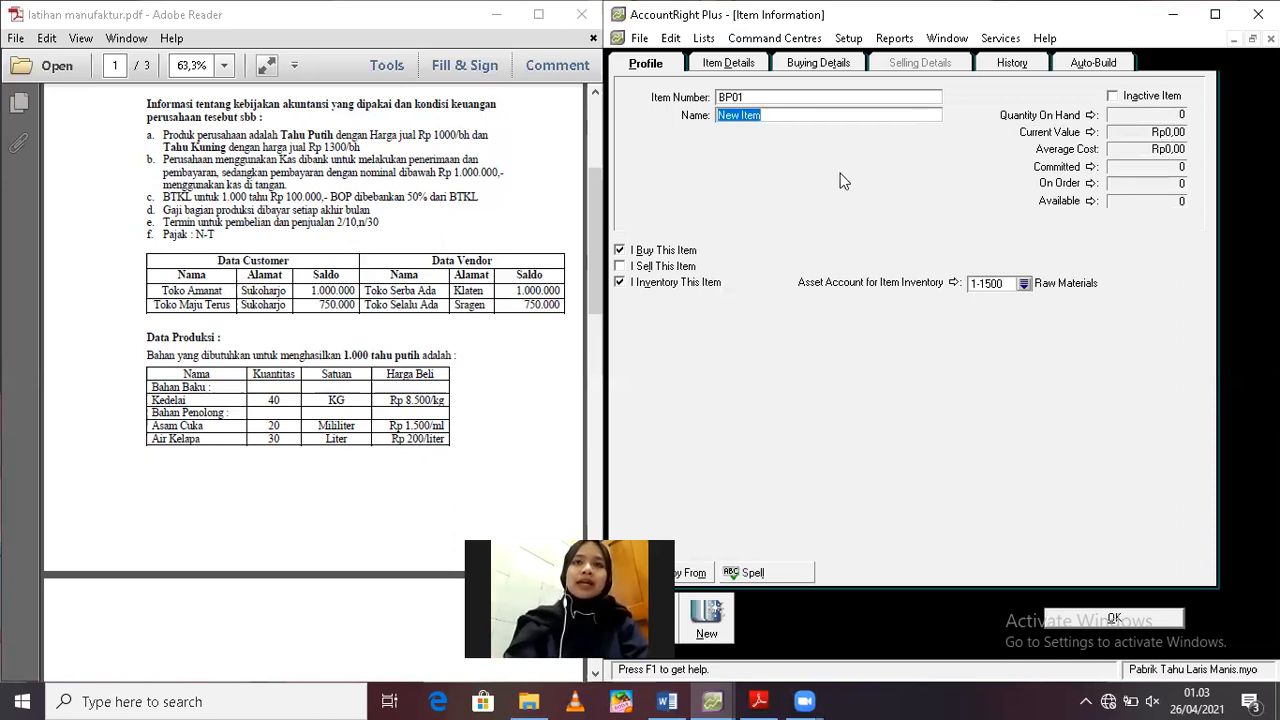
type("Asam ")
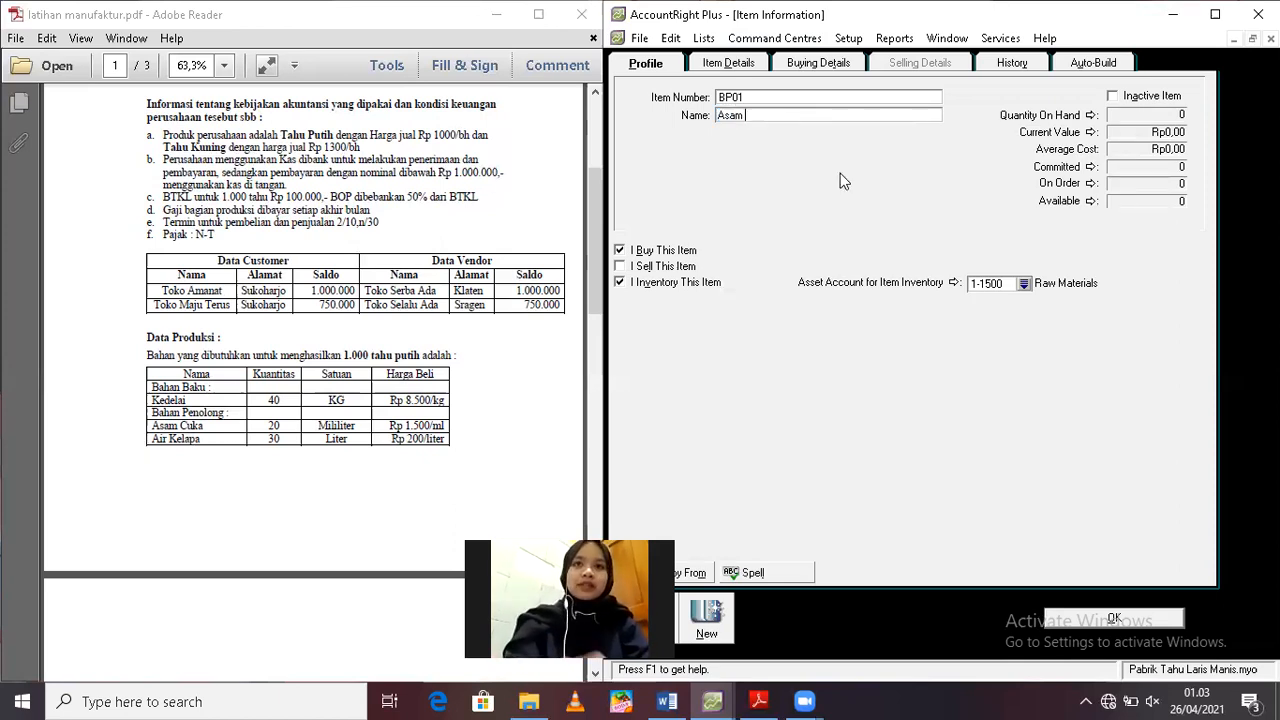
type("Cuka")
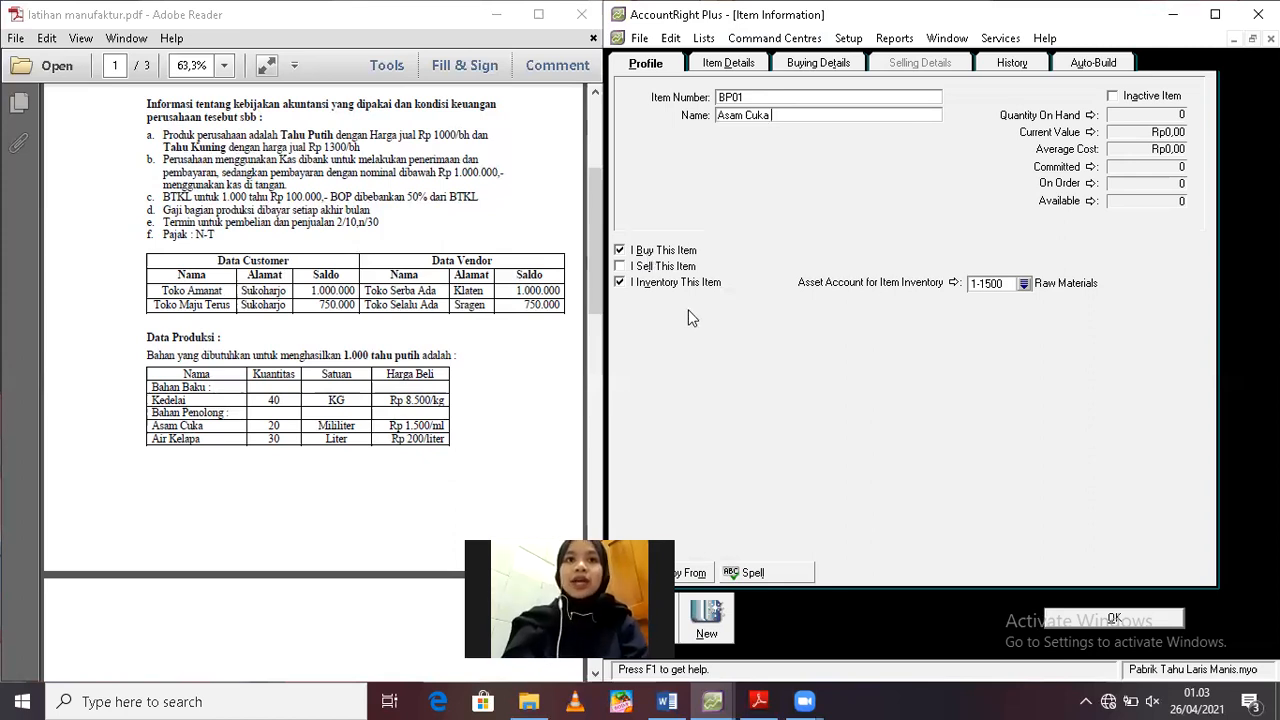
left_click(1024, 286)
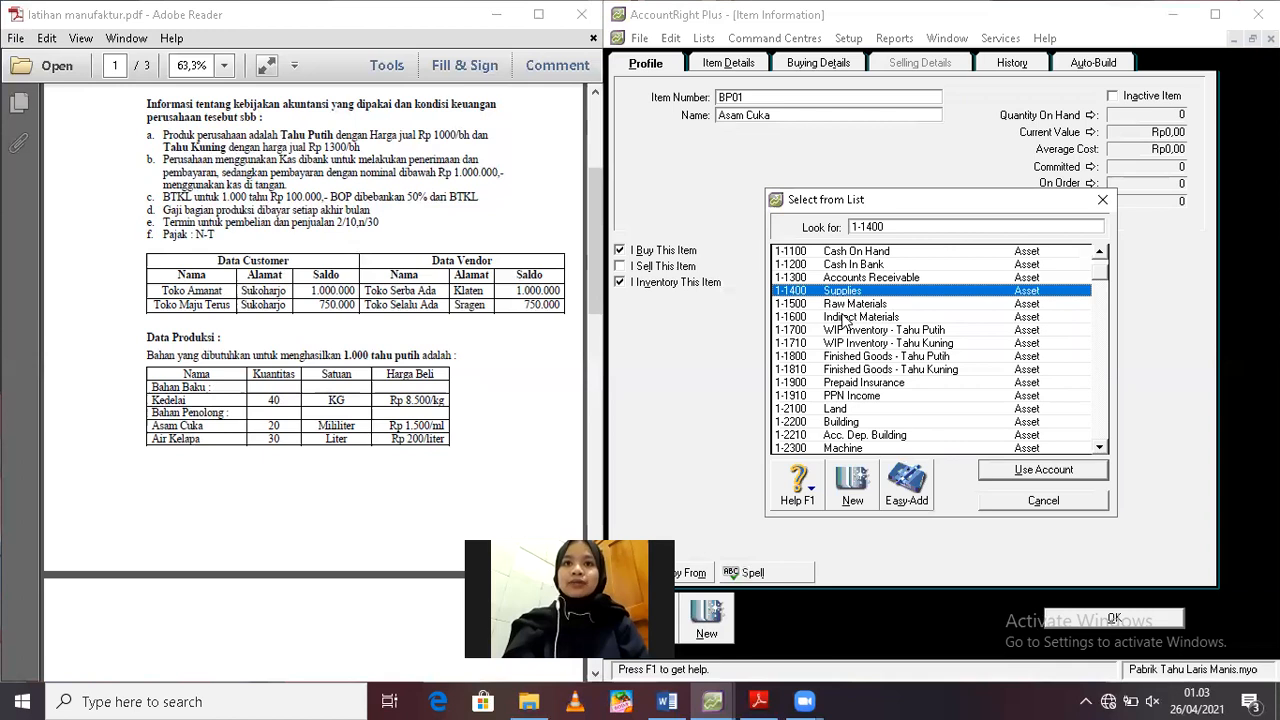
double_click(843, 317)
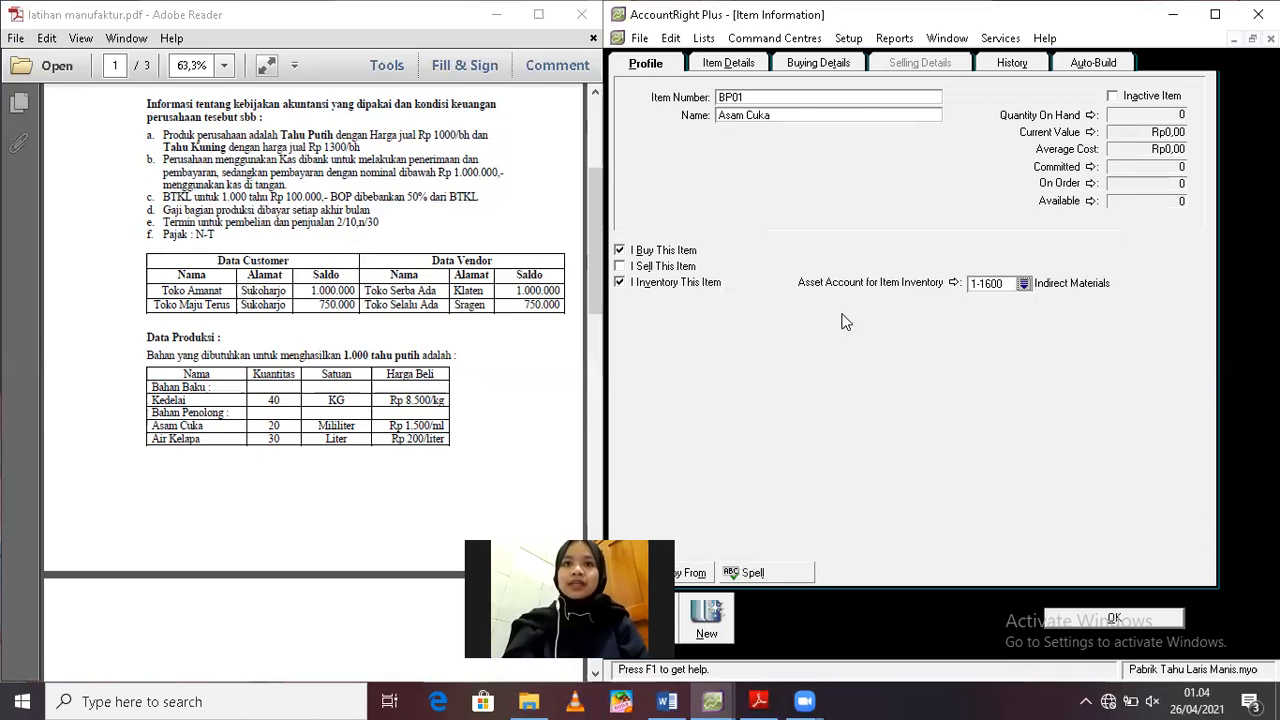
Set Asam Cuka's standard cost to 1500 and its buying unit of measure to ml
left_click(818, 63)
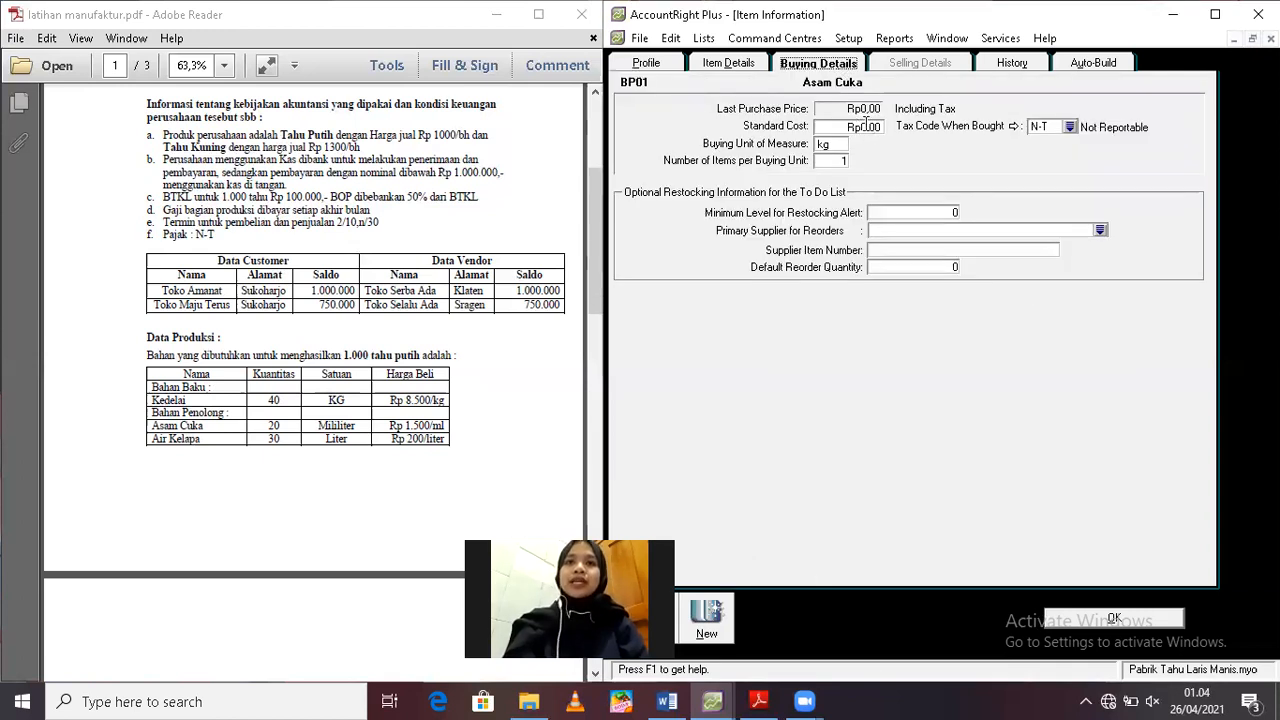
left_click(866, 125)
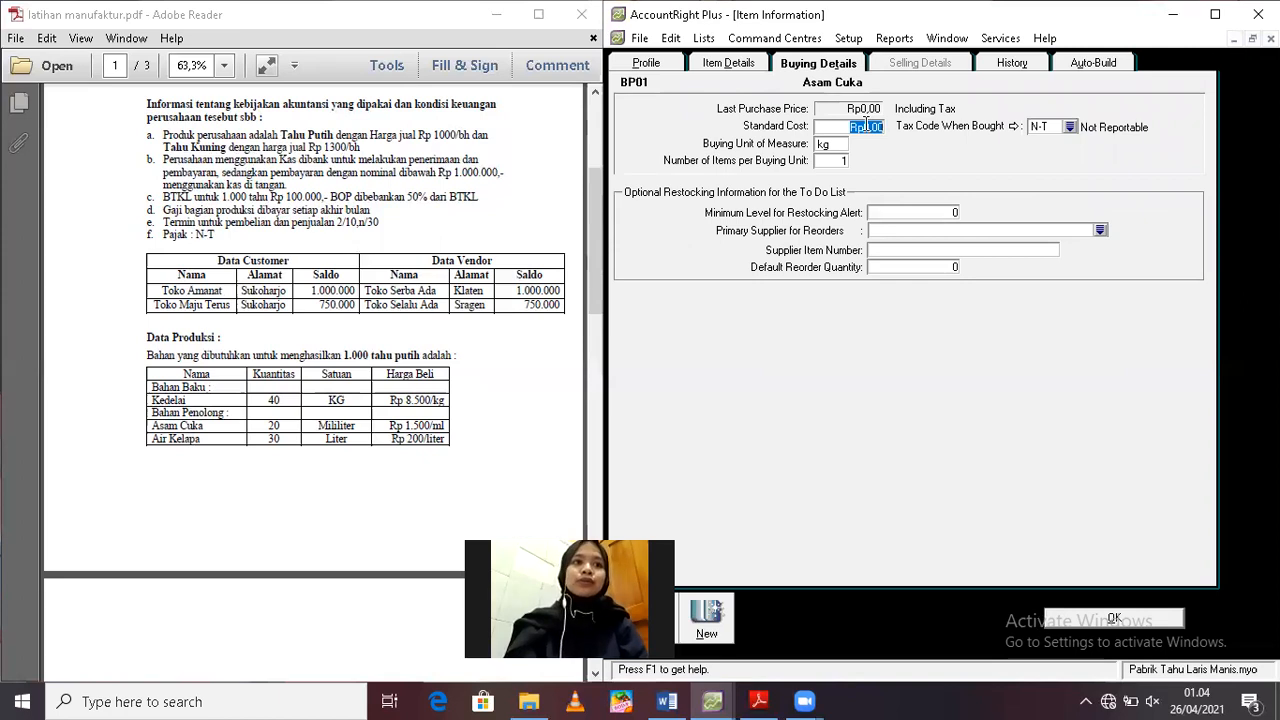
type("1500")
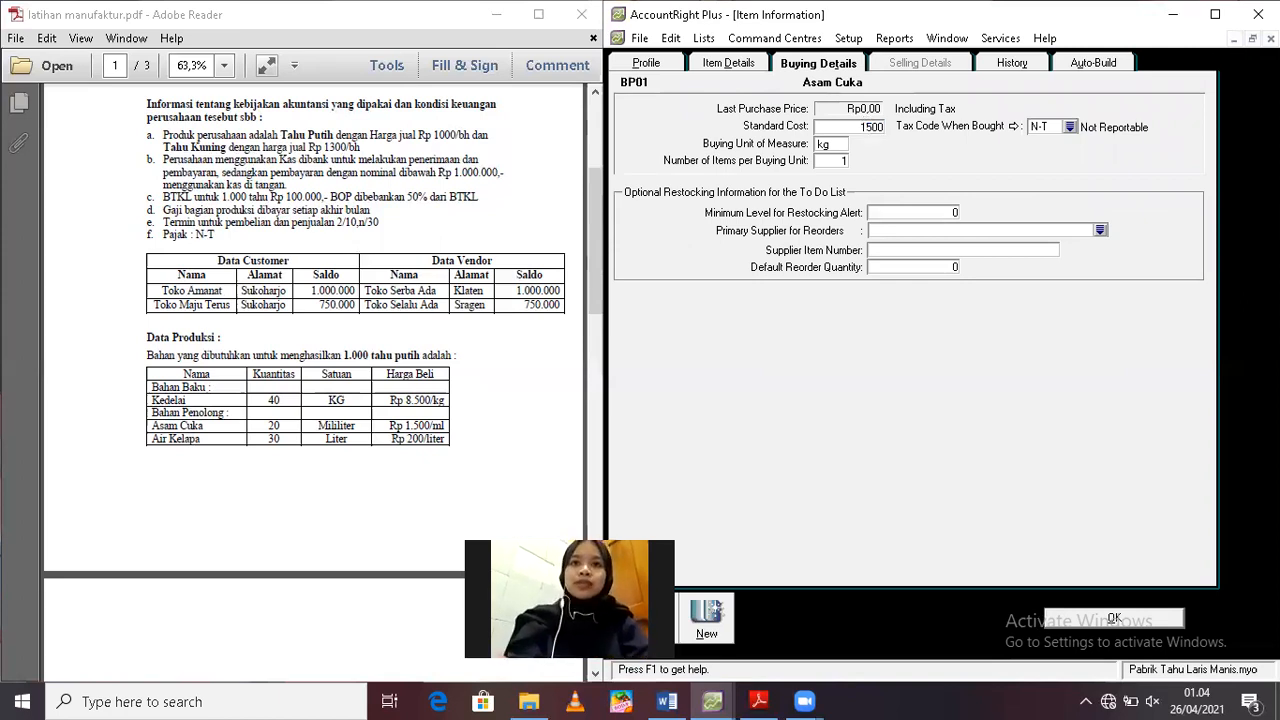
key("Tab")
type("m")
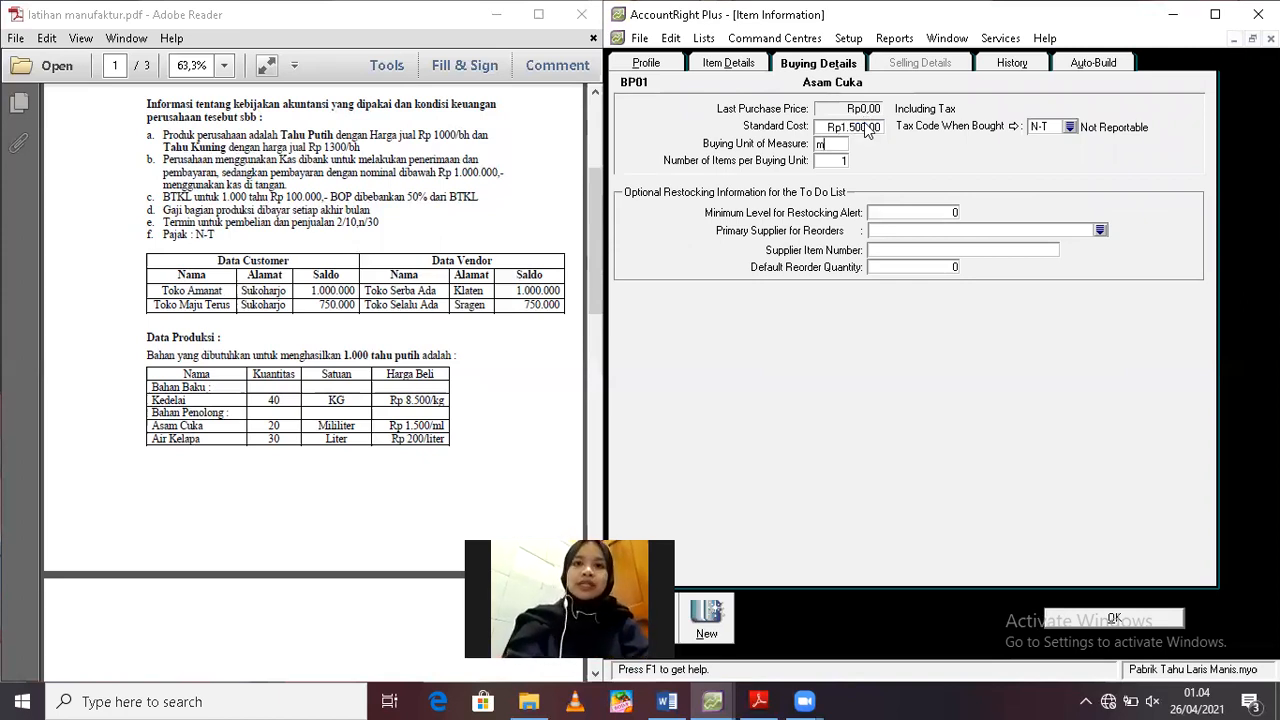
type("l")
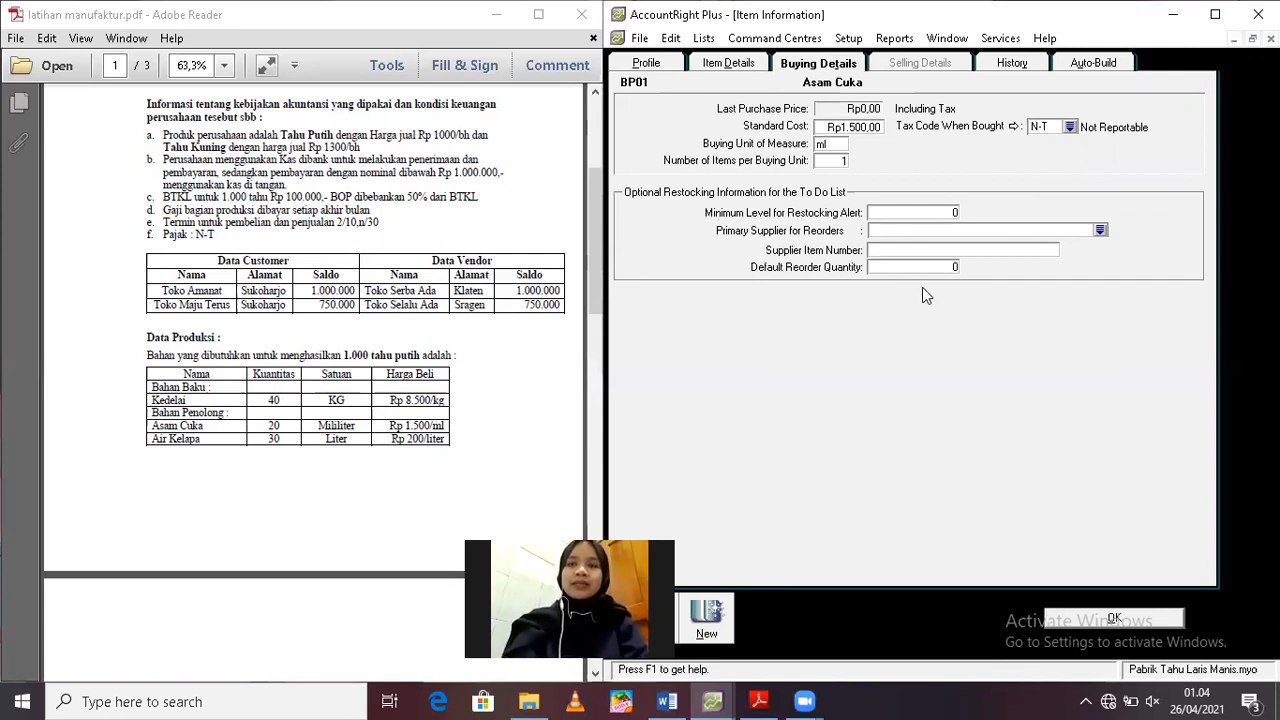
Create another item with item number BP02 and name Air Kelapa
left_click(722, 612)
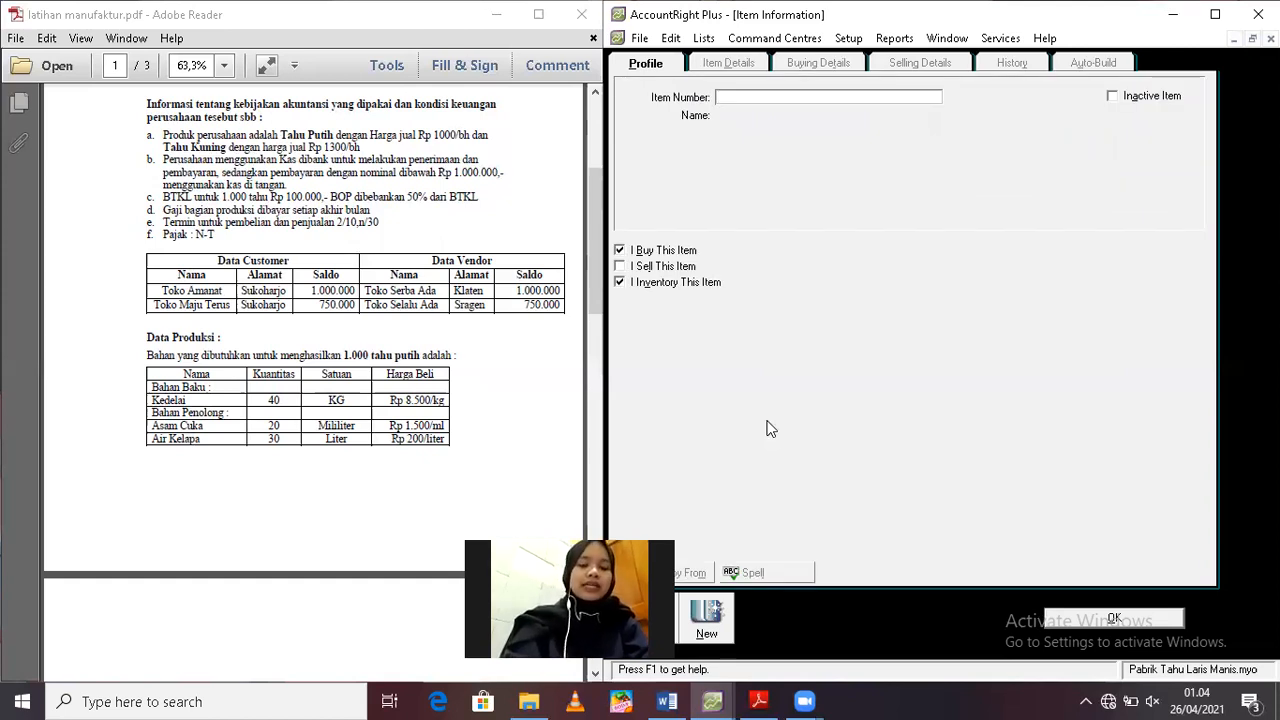
type("BP02")
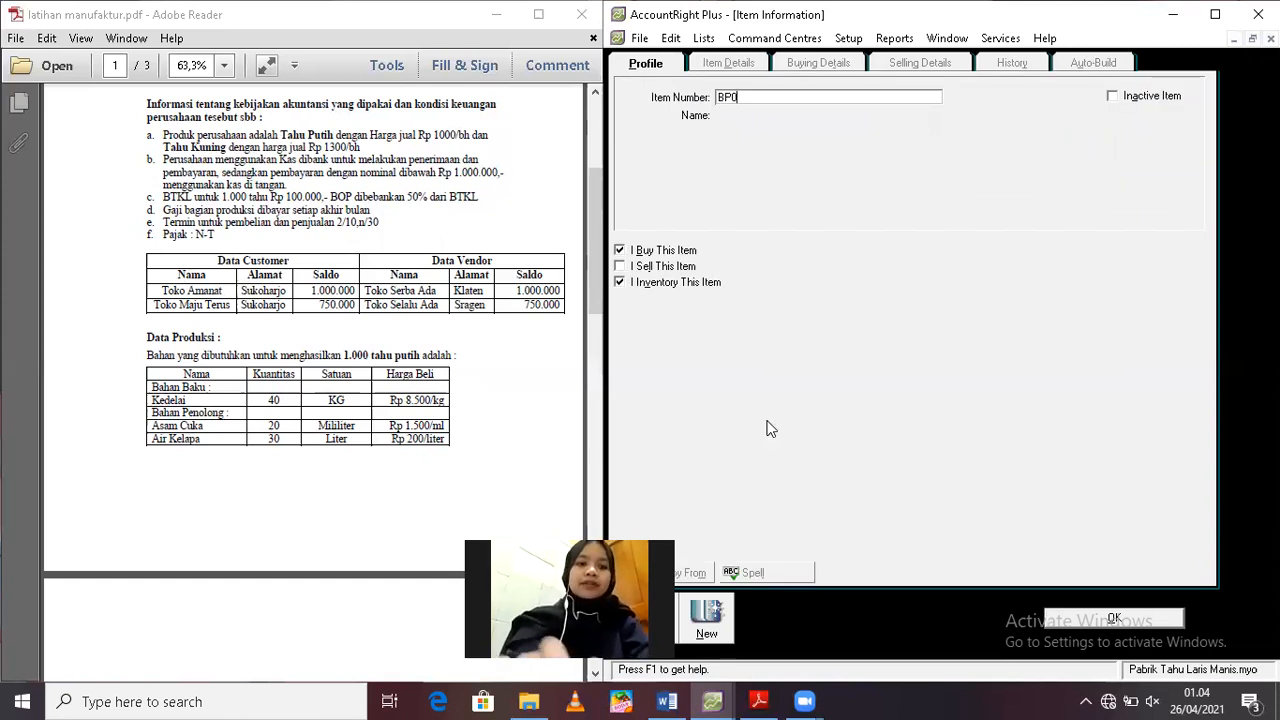
key("Tab")
type("Air ")
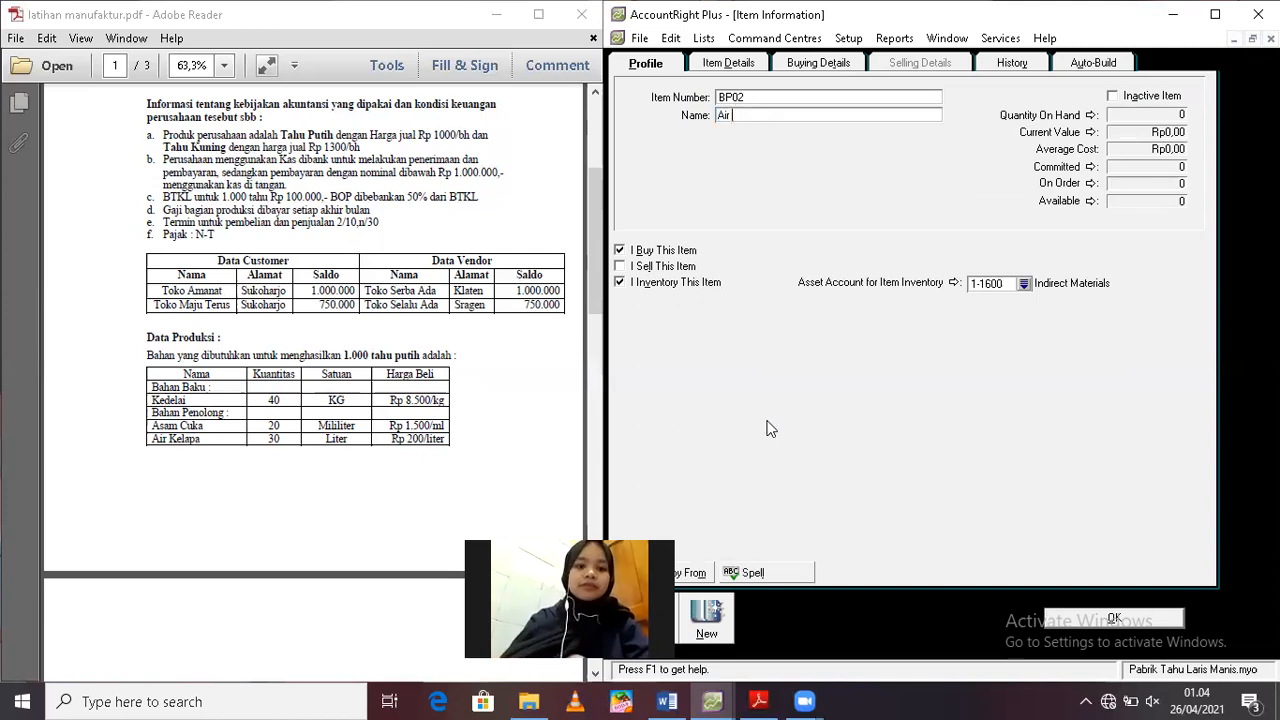
type("Kelapa")
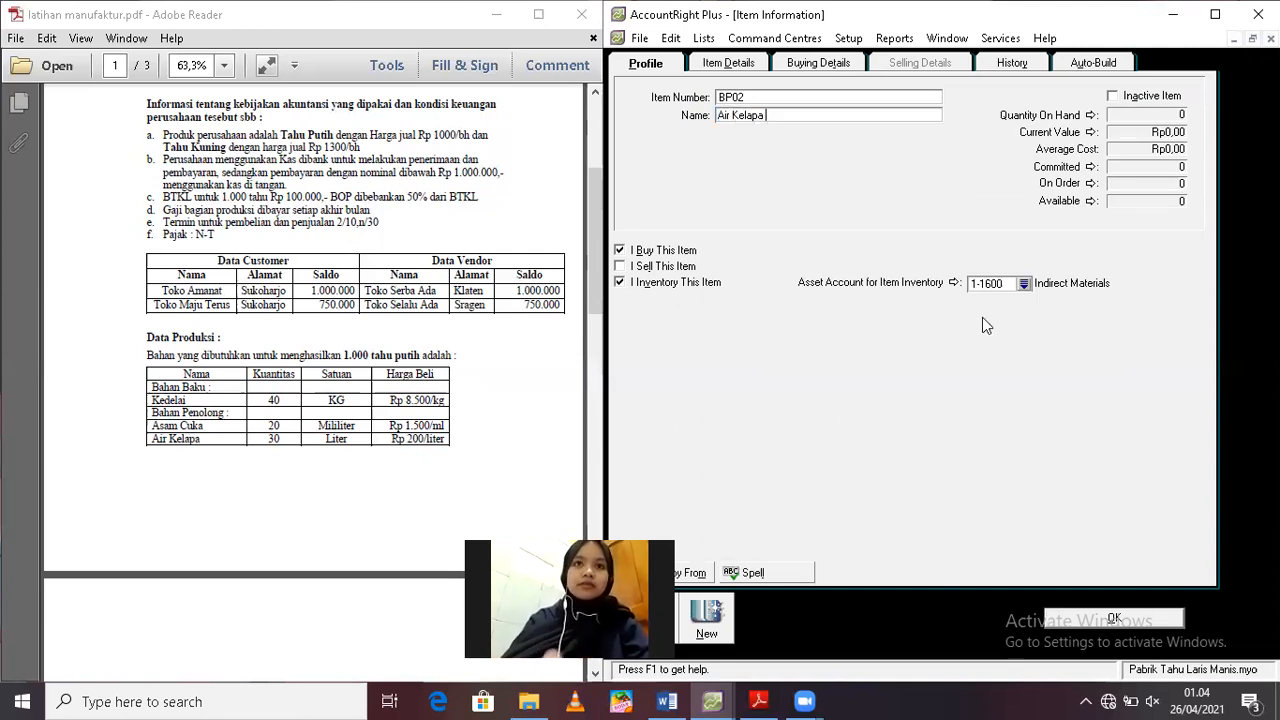
Set Air Kelapa's standard cost to 200 and its buying unit of measure to liter
left_click(818, 63)
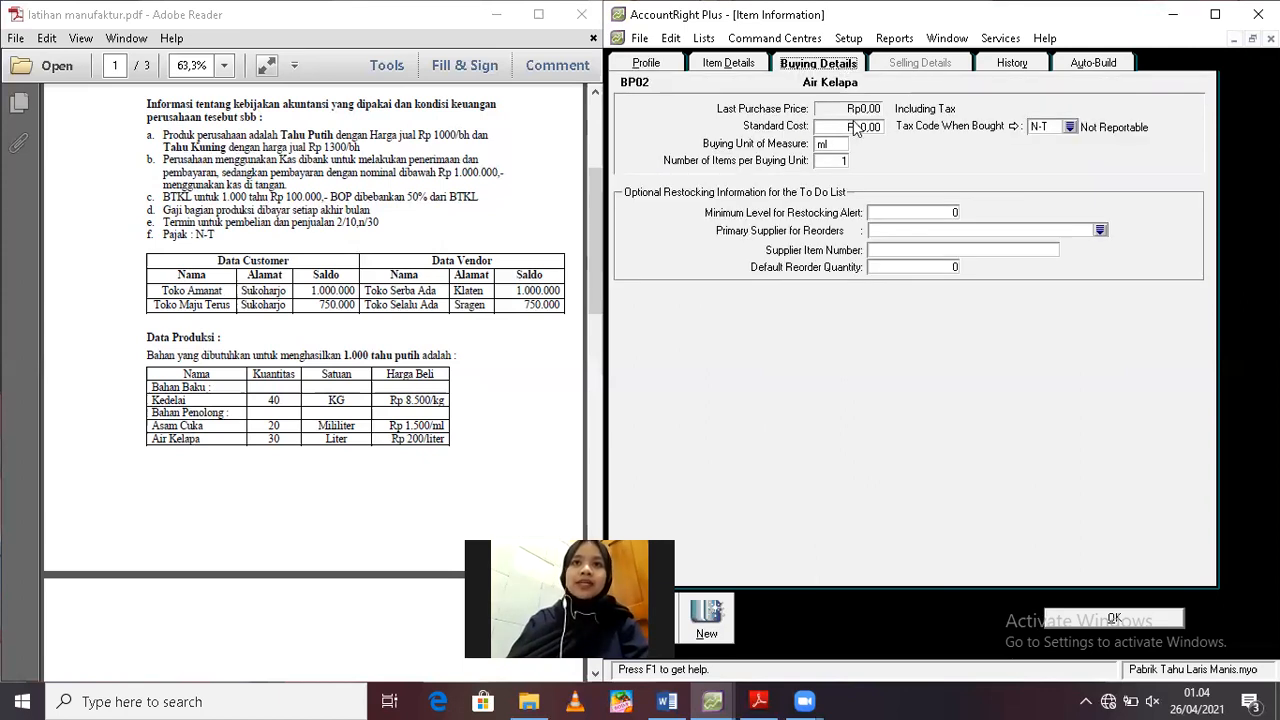
left_click(856, 126)
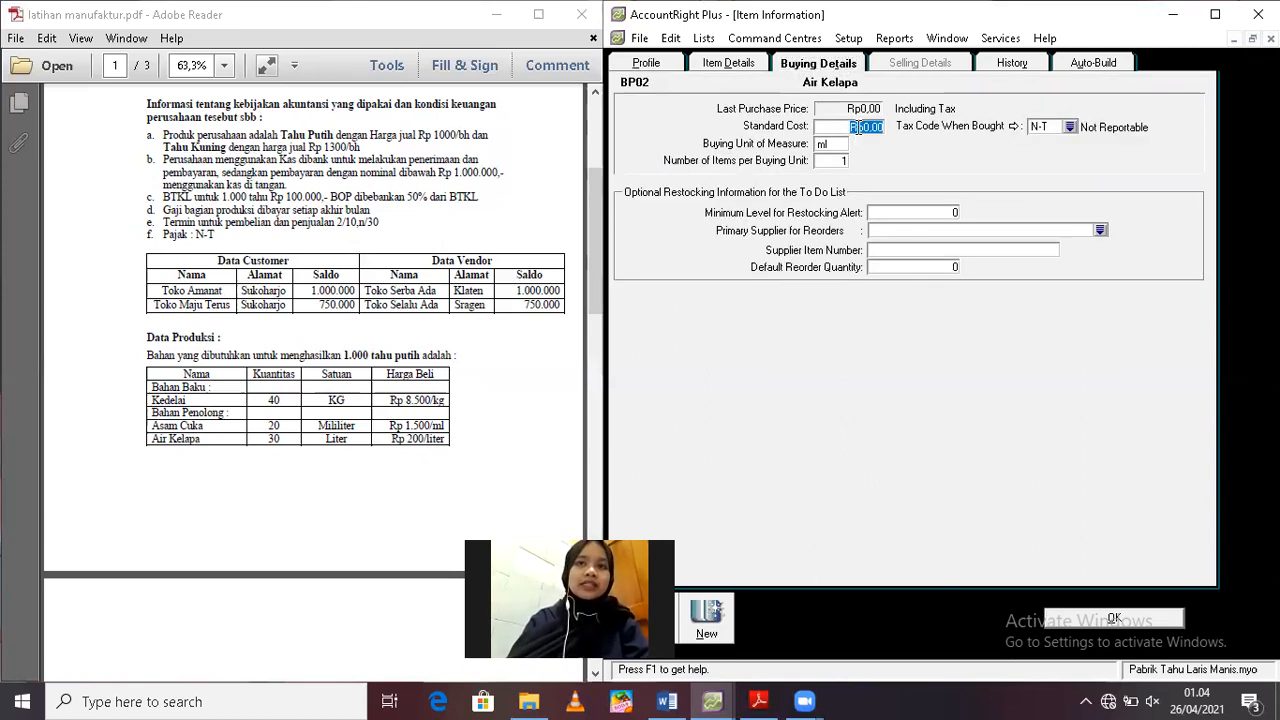
type("200")
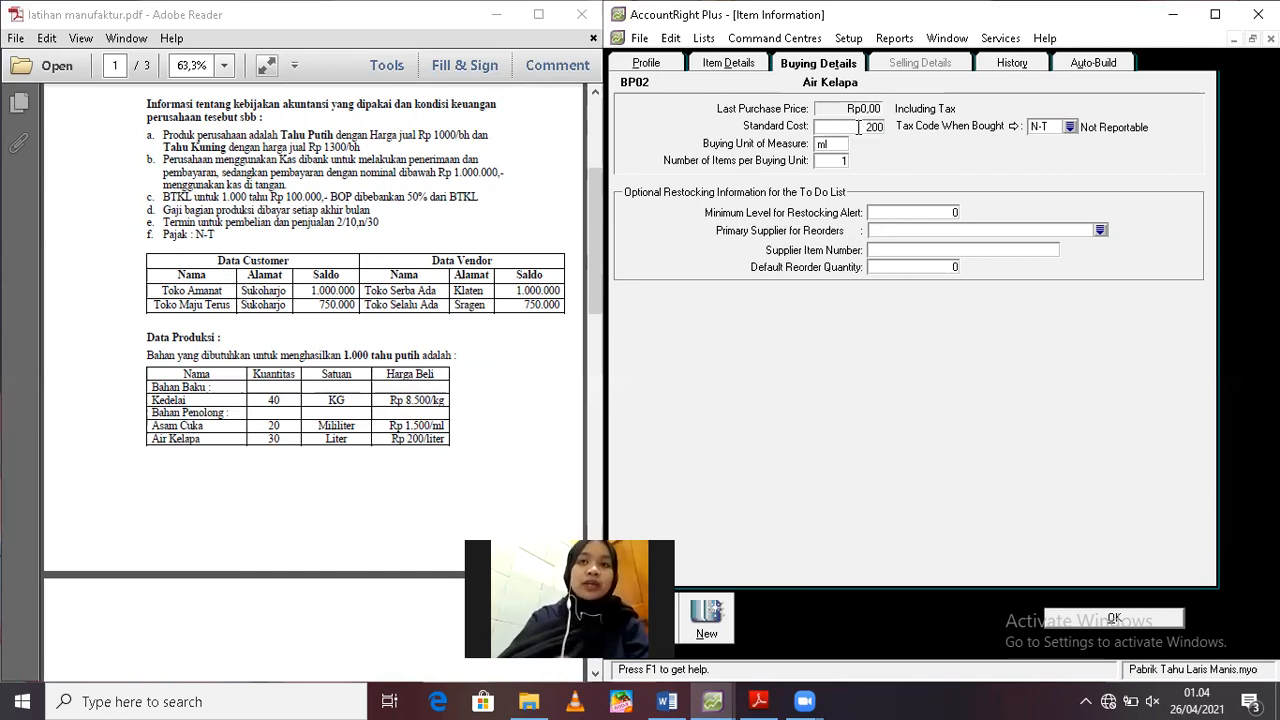
key("Tab")
key("BackSpace")
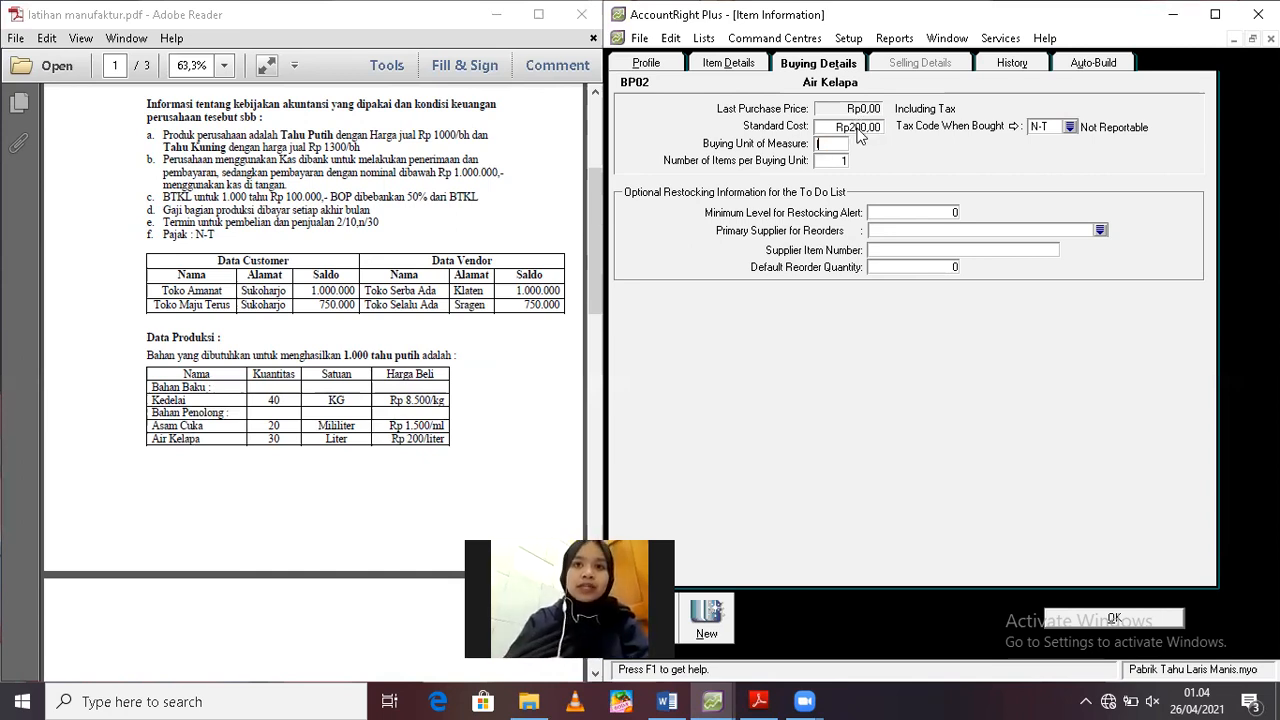
type("lite")
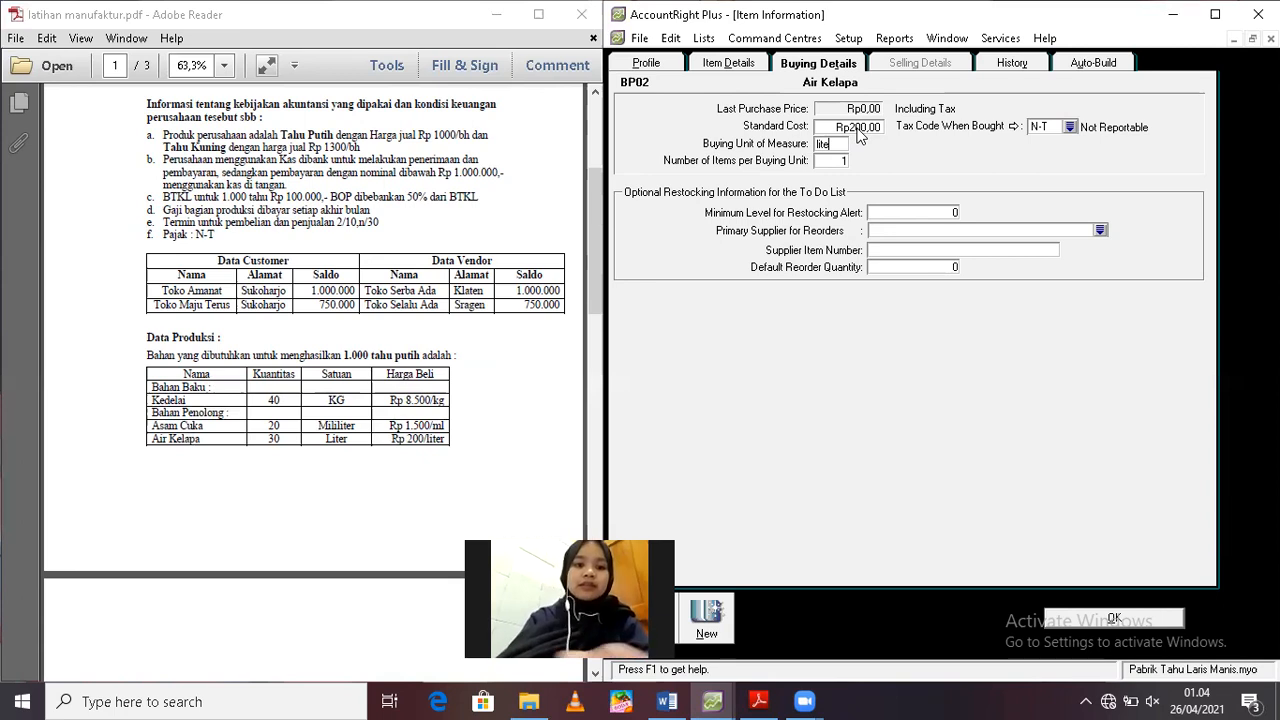
type("r")
key("Tab")
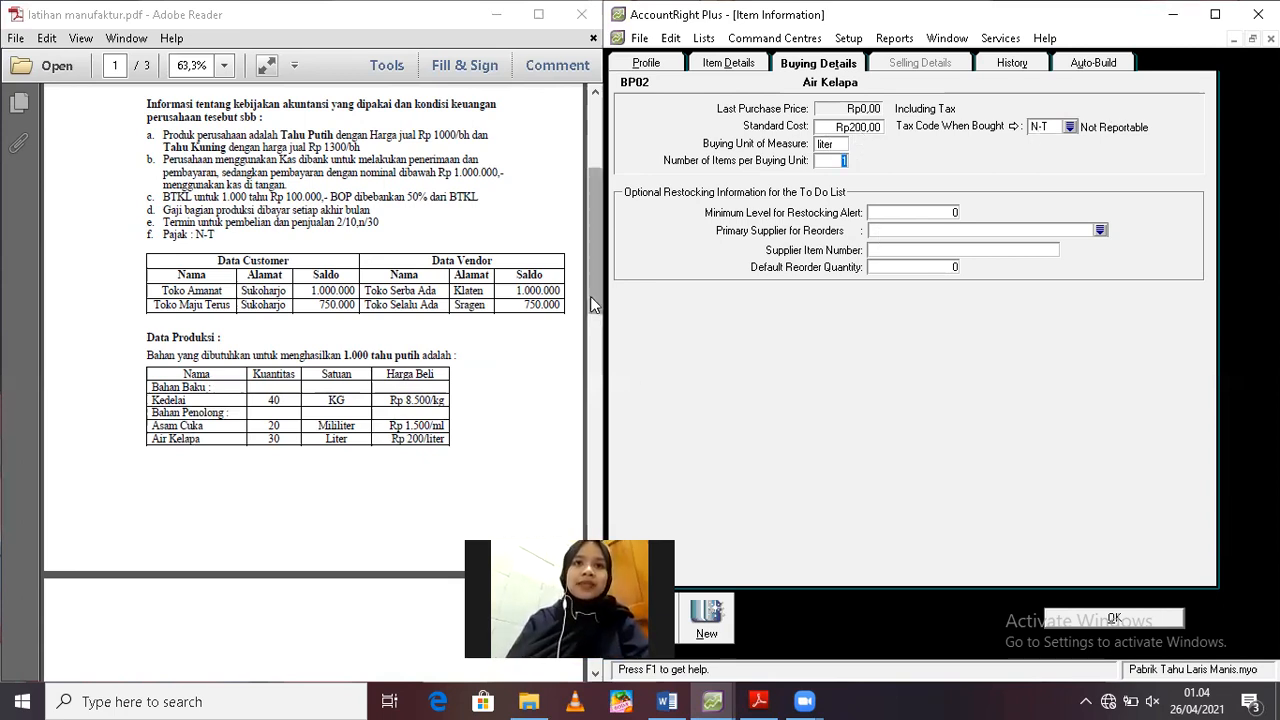
Consult the PDF's yellow tofu materials and create another item with item number BP03 and name Kunyit
left_click_drag(591, 307, 586, 367)
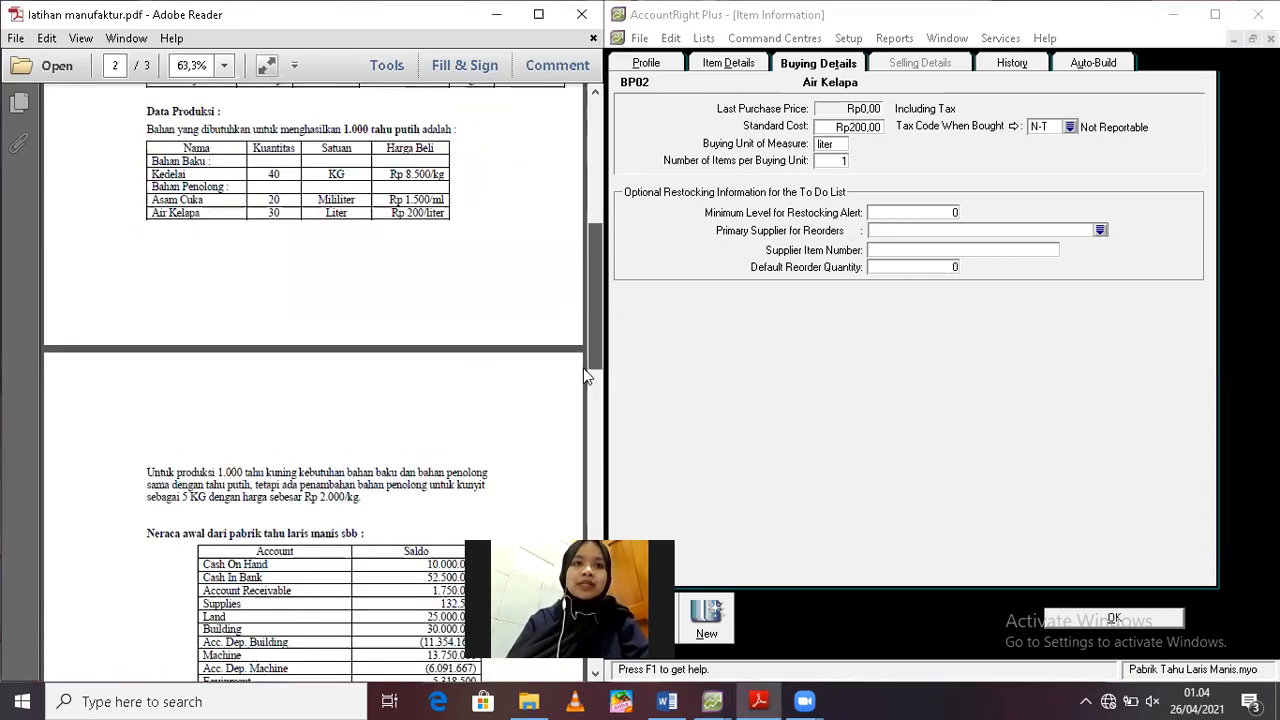
scroll(585, 382, "down", 3)
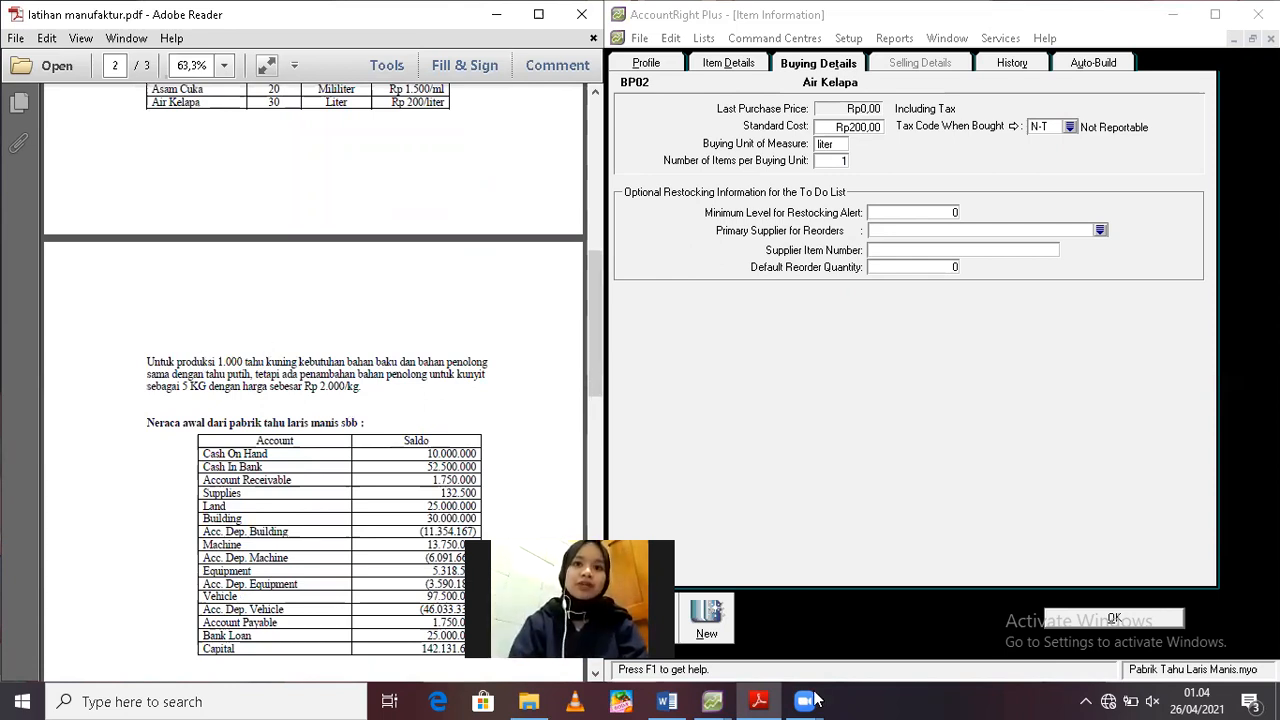
left_click(709, 622)
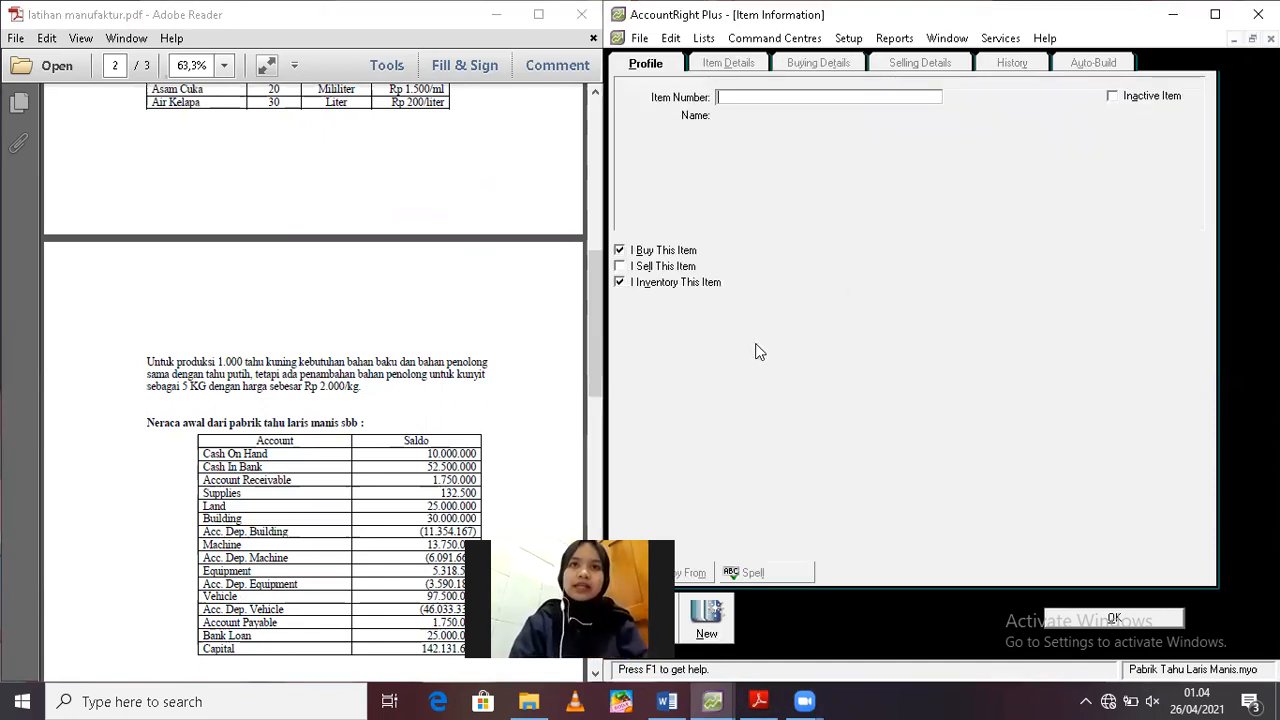
type("b")
key("BackSpace")
type("BP")
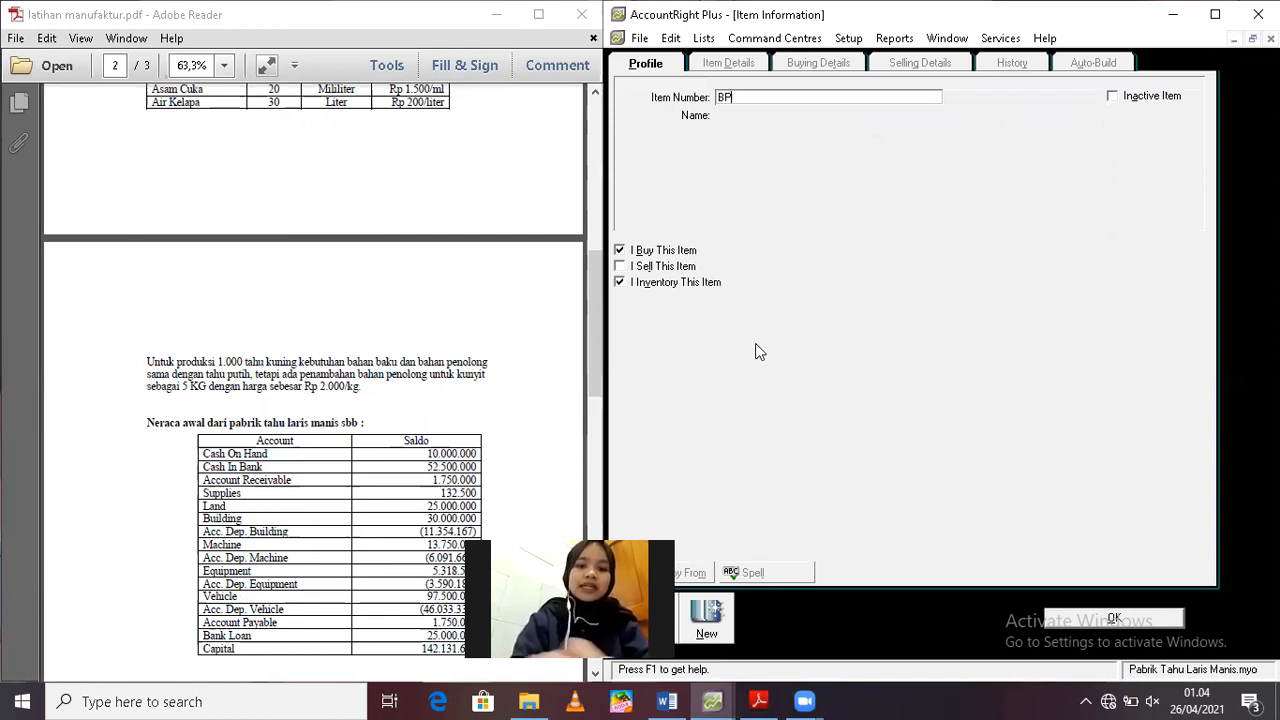
type("03")
key("Tab")
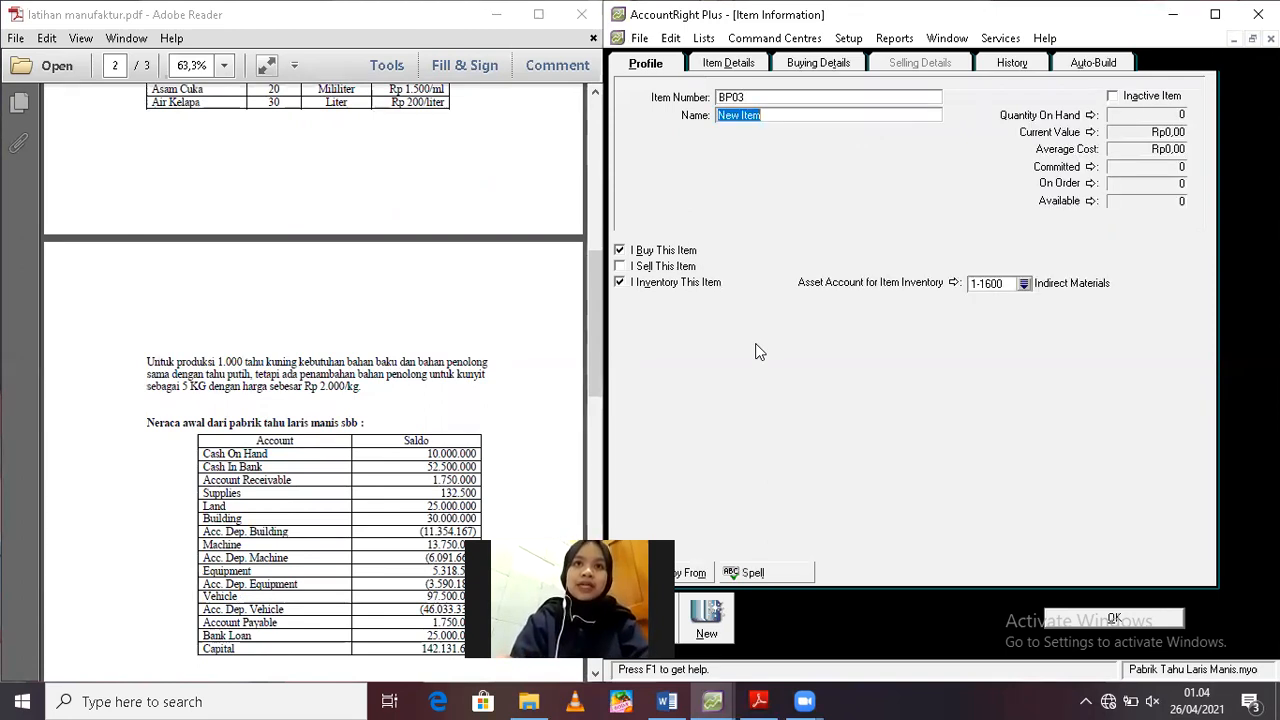
key("BackSpace")
type("Kuny")
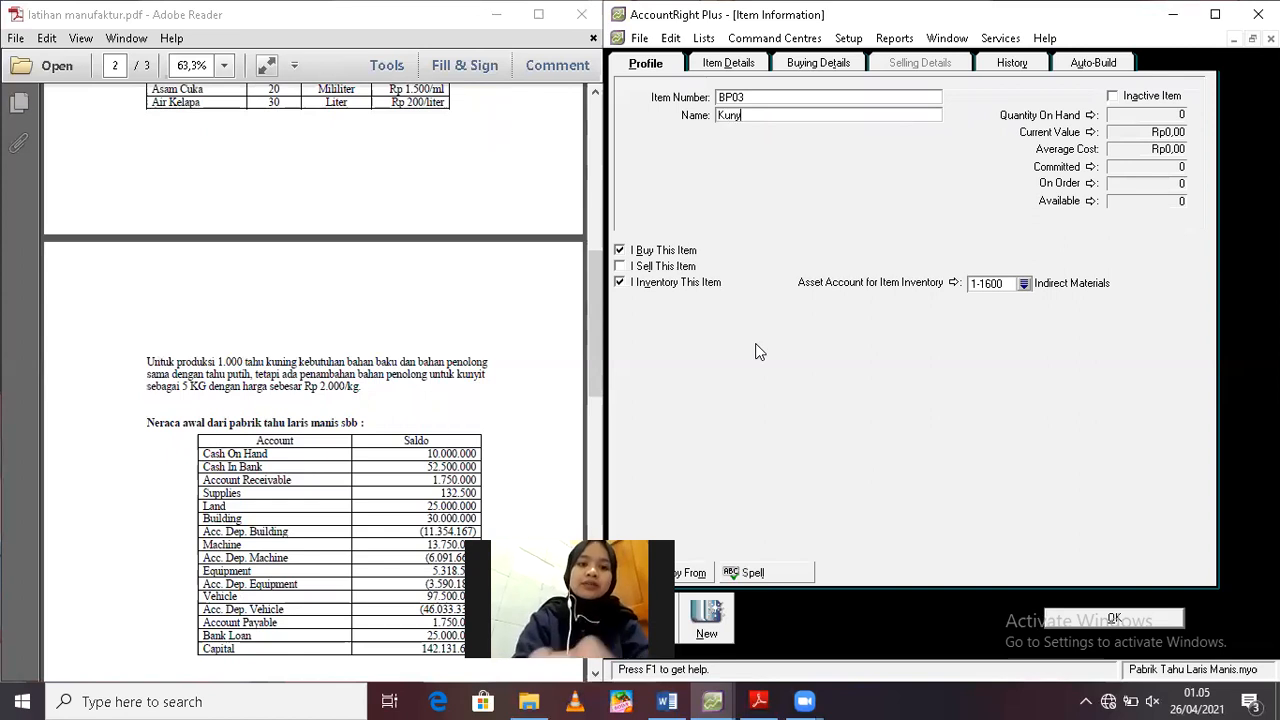
type("it")
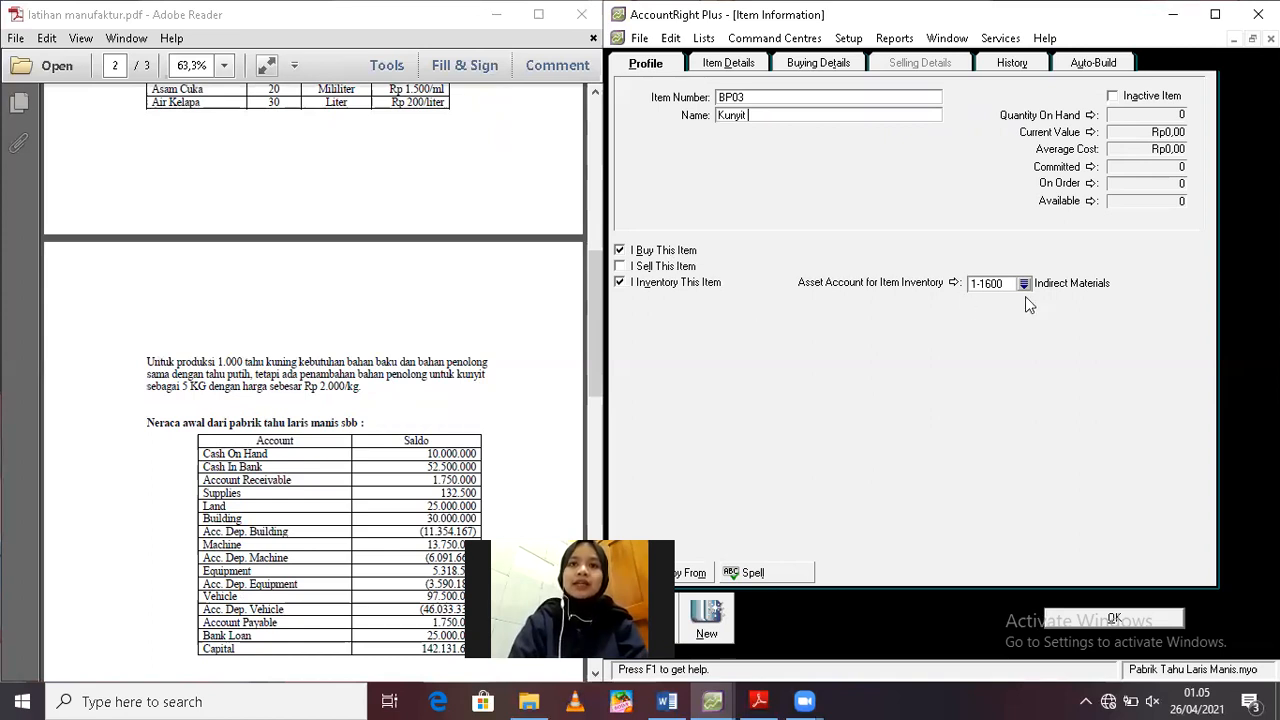
Set Kunyit's standard cost to 2000 and its buying unit of measure to kg
left_click(823, 66)
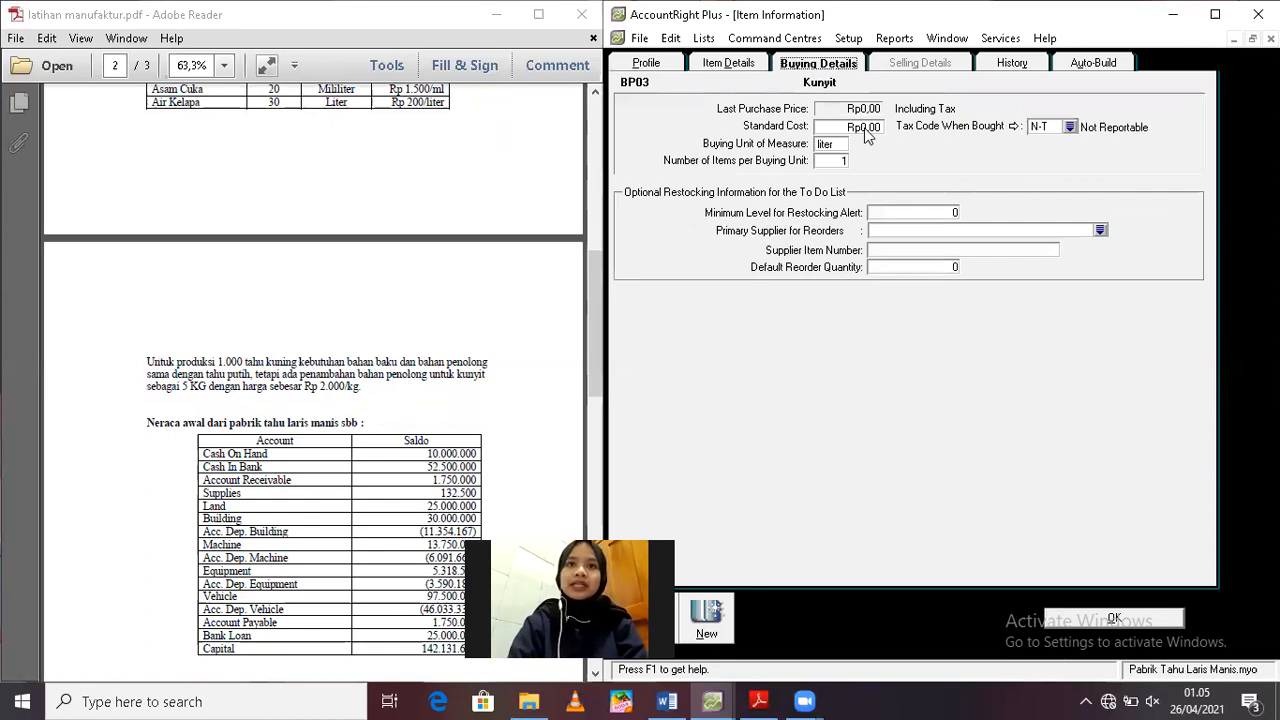
left_click(866, 128)
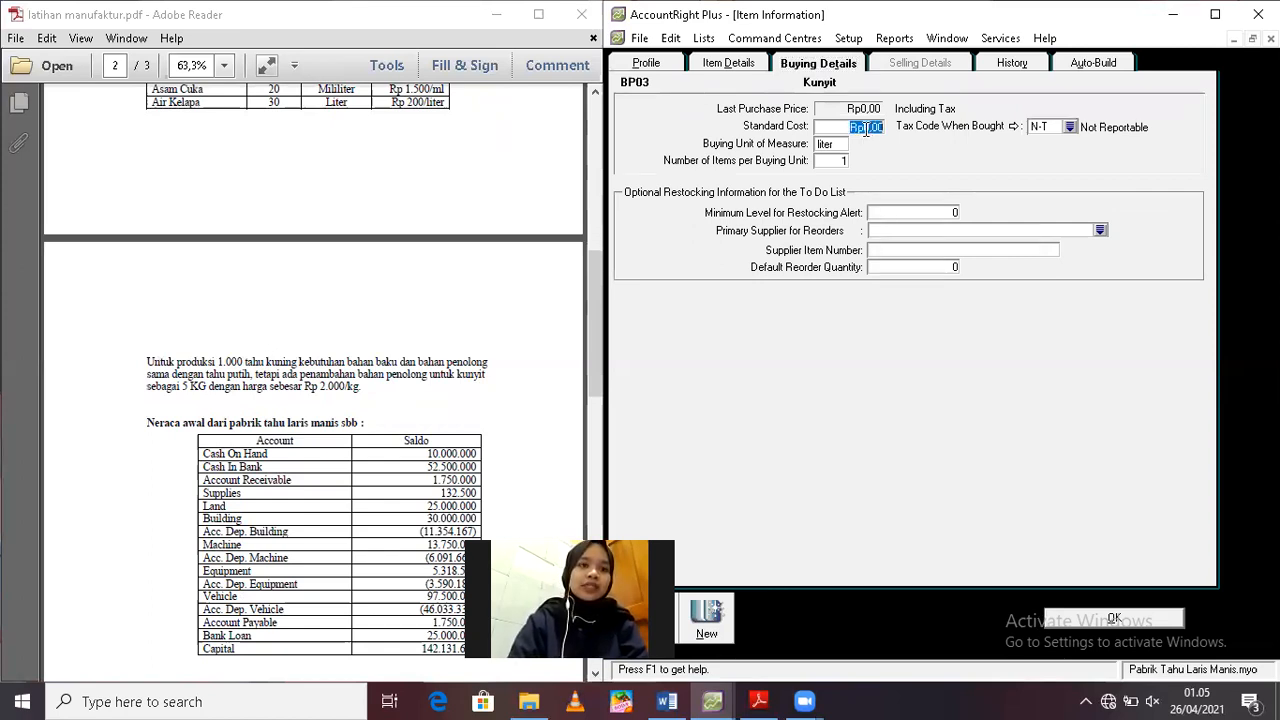
type("2000")
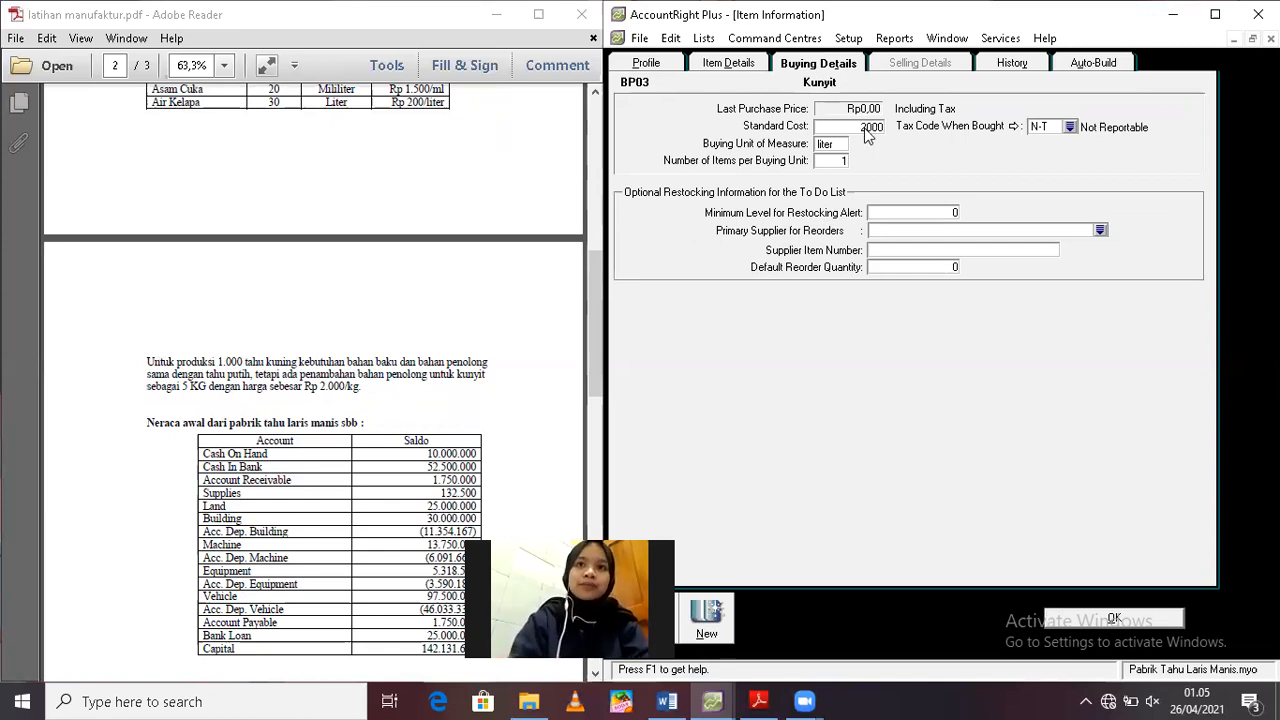
key("Tab")
type("kg")
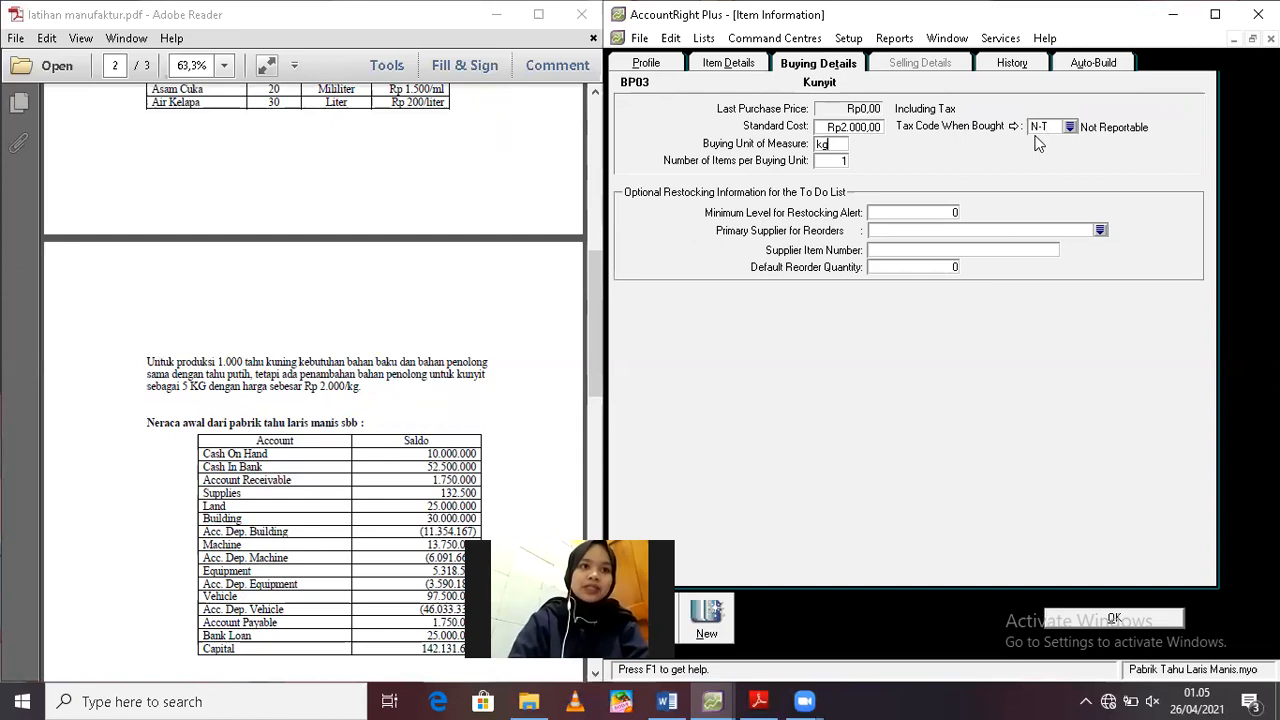
Create another item with item number BDP01 and name BDP - Tahu Putih
left_click(726, 606)
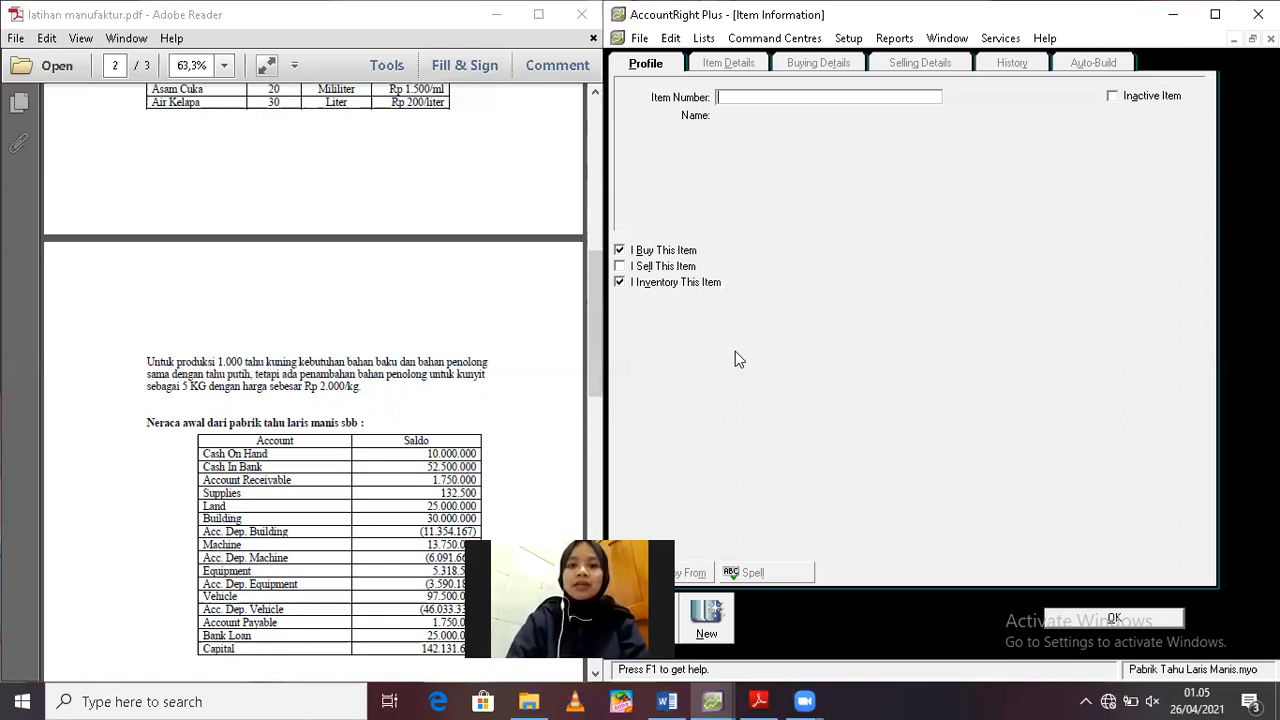
type("BD")
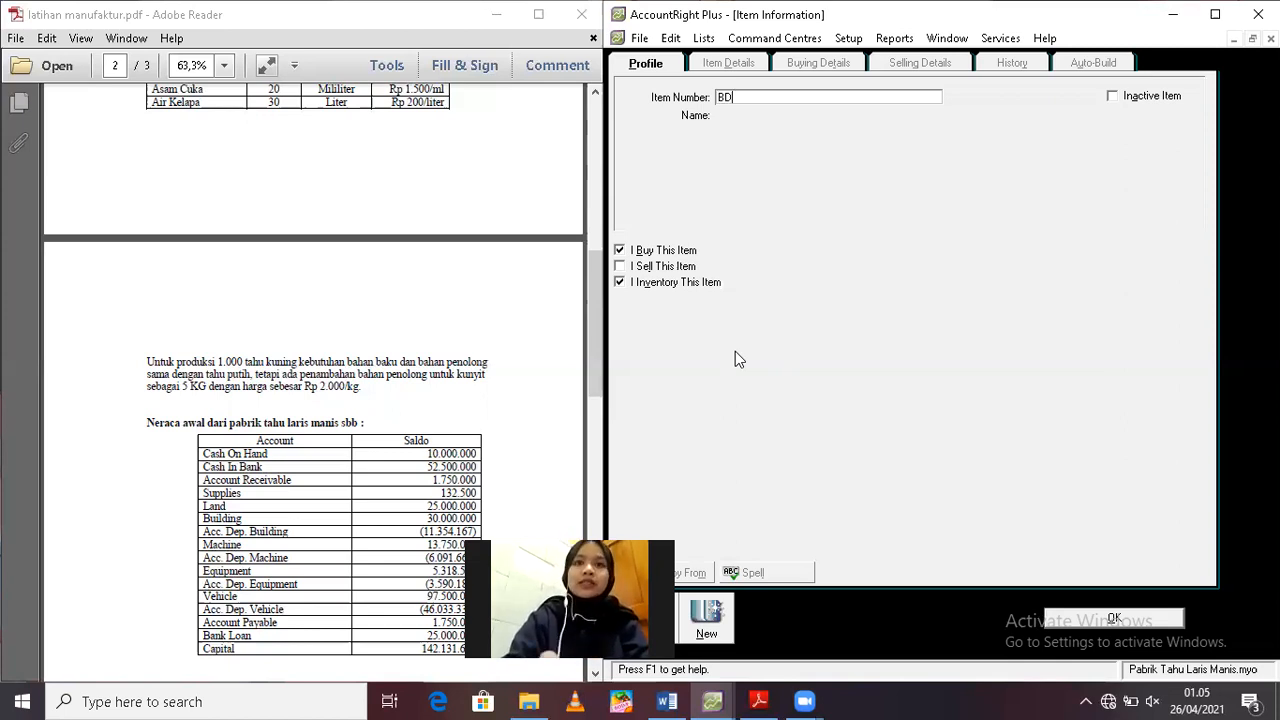
type("P01")
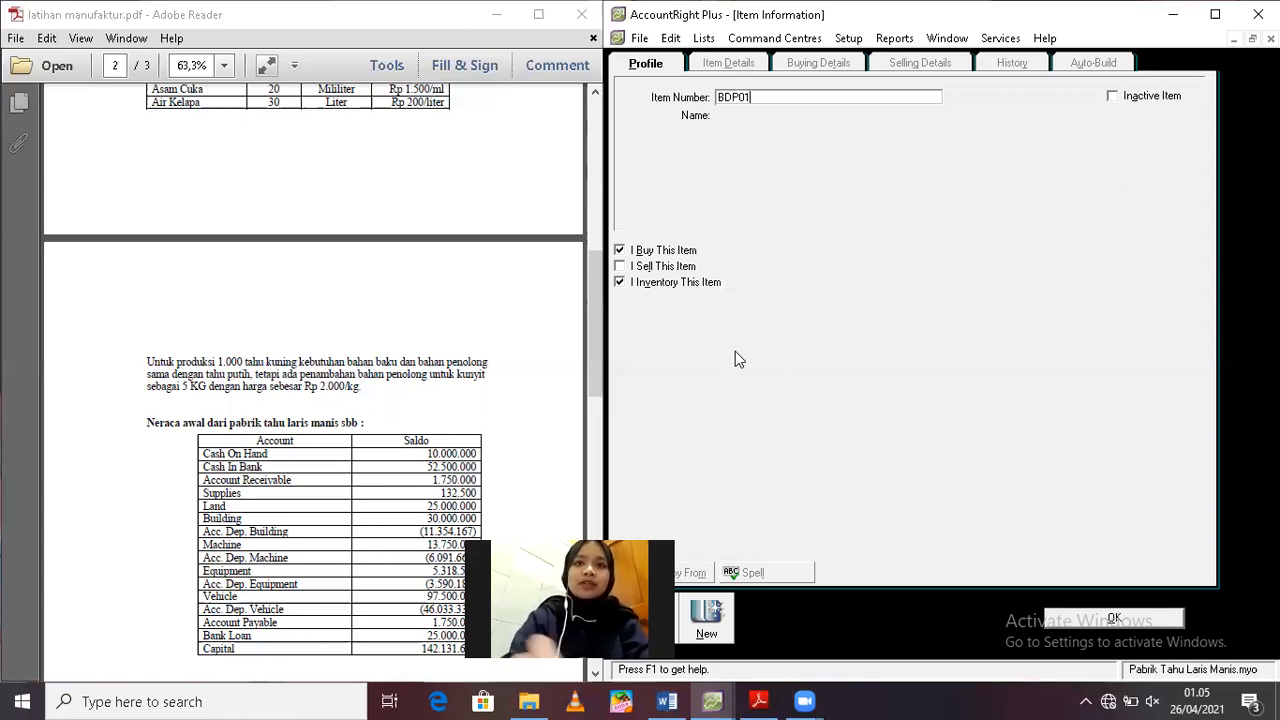
key("Tab")
type("BDP ")
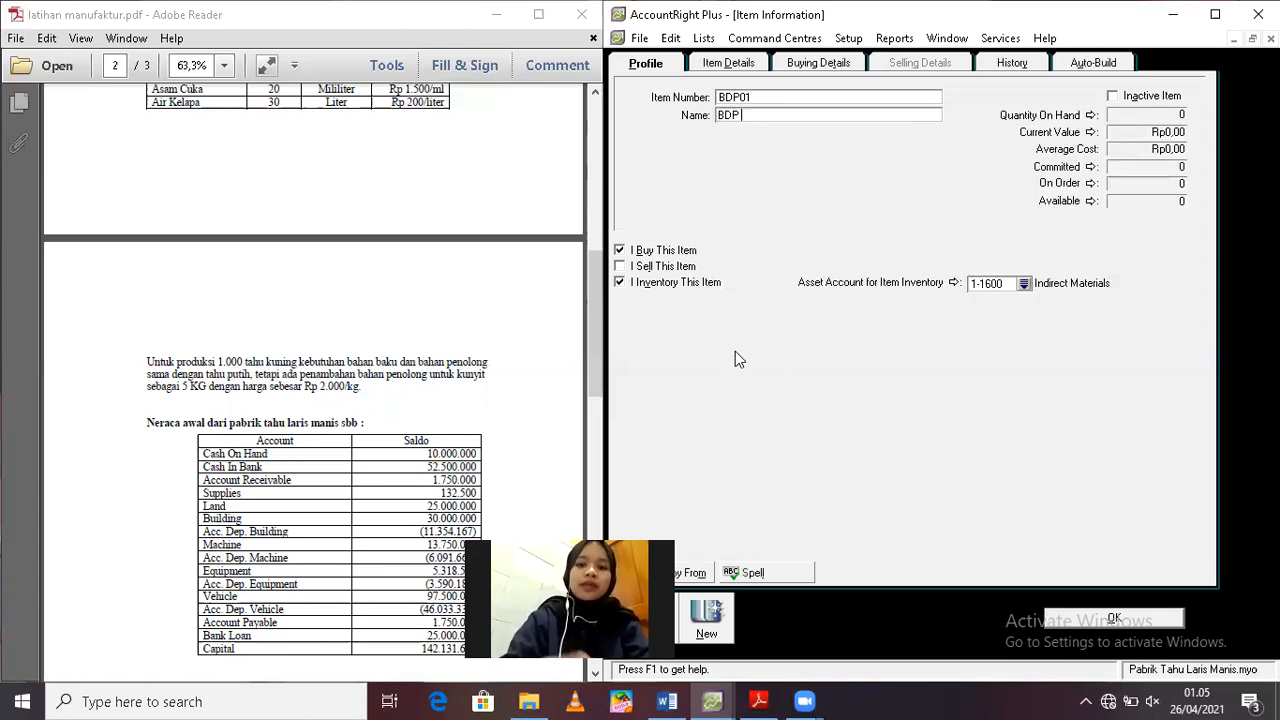
type("- Tahu Putih")
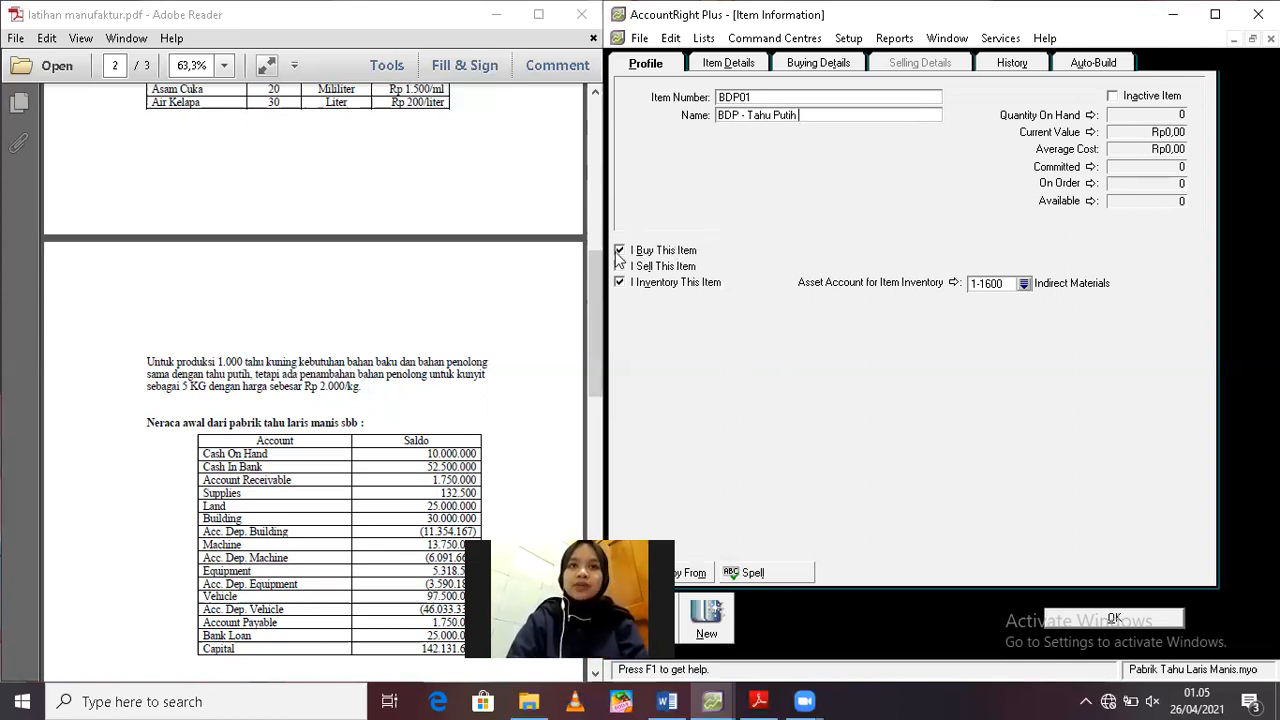
Mark BDP - Tahu Putih as not bought and assign 1-1700 WIP Inventory - Tahu Putih as its inventory asset account
left_click(619, 251)
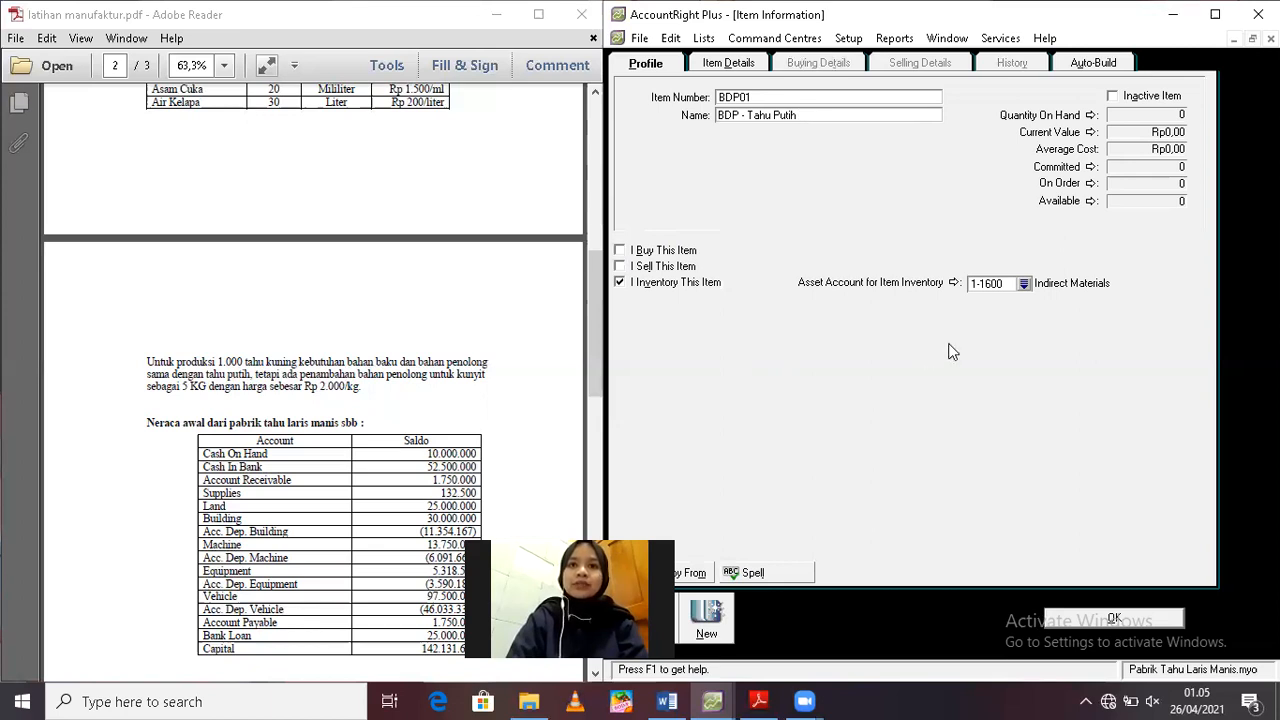
left_click(1024, 284)
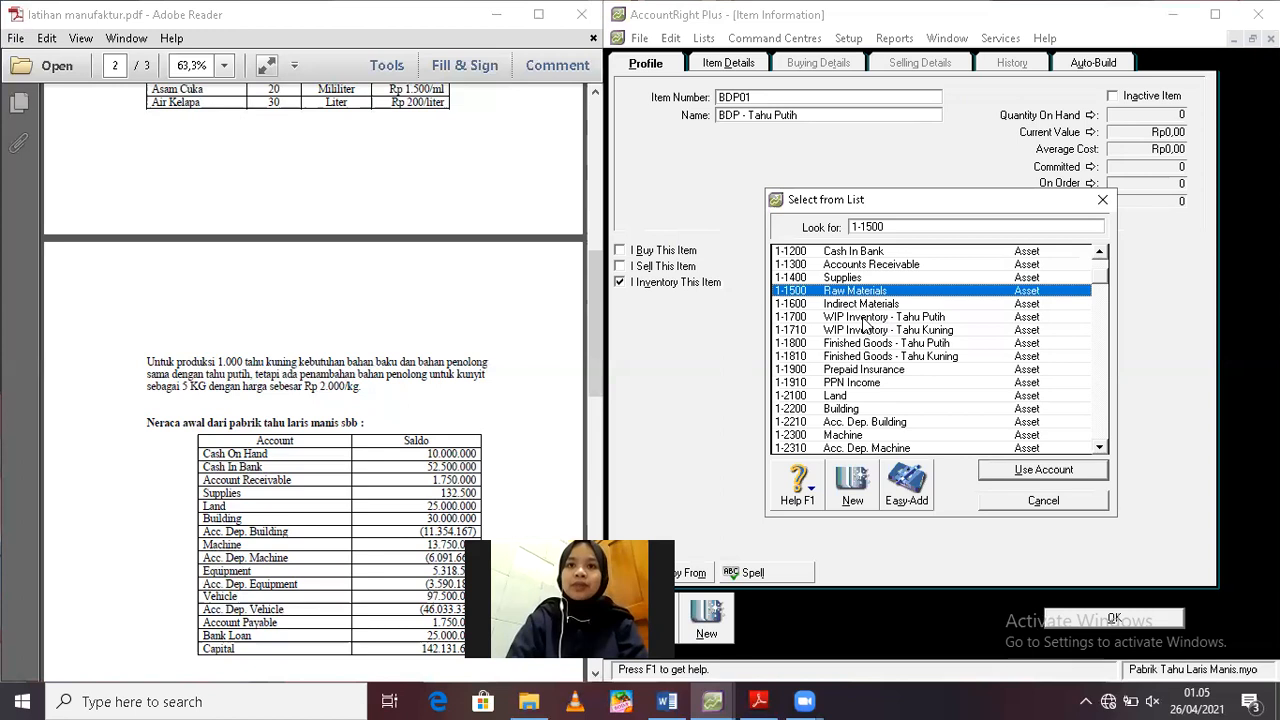
double_click(864, 317)
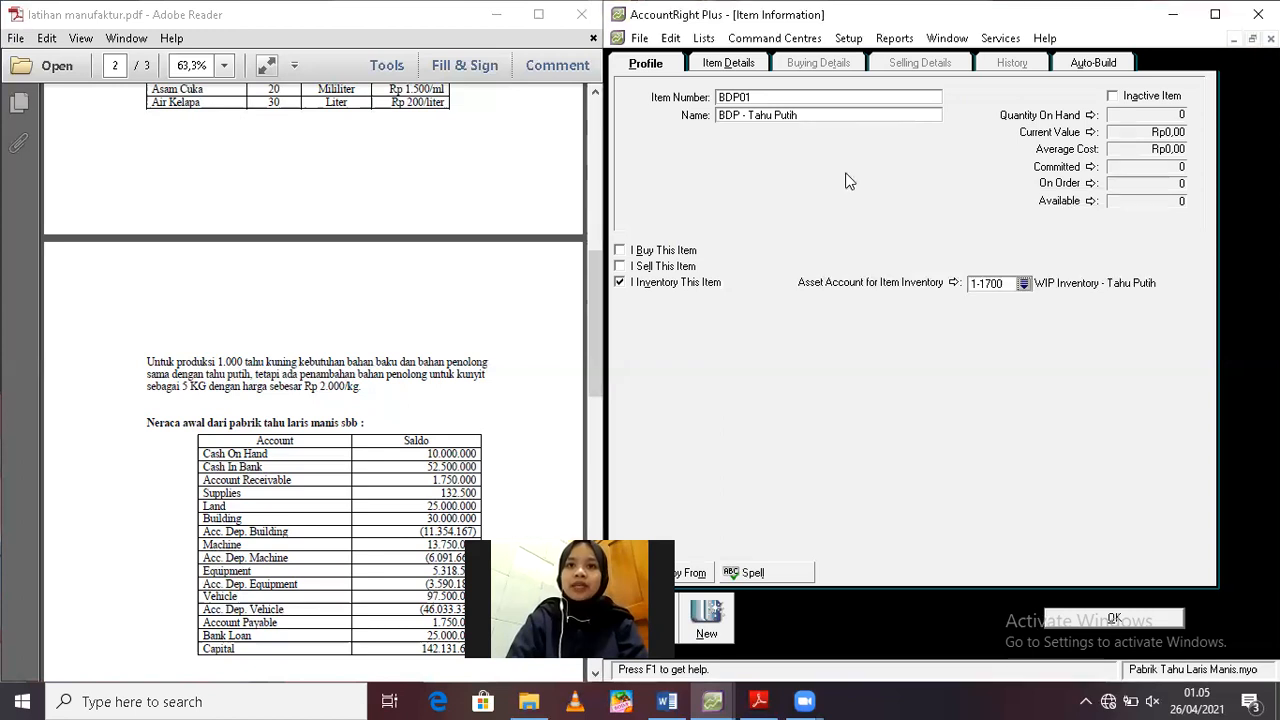
Open the auto-build bill of materials of BDP - Tahu Putih for editing
left_click(1100, 64)
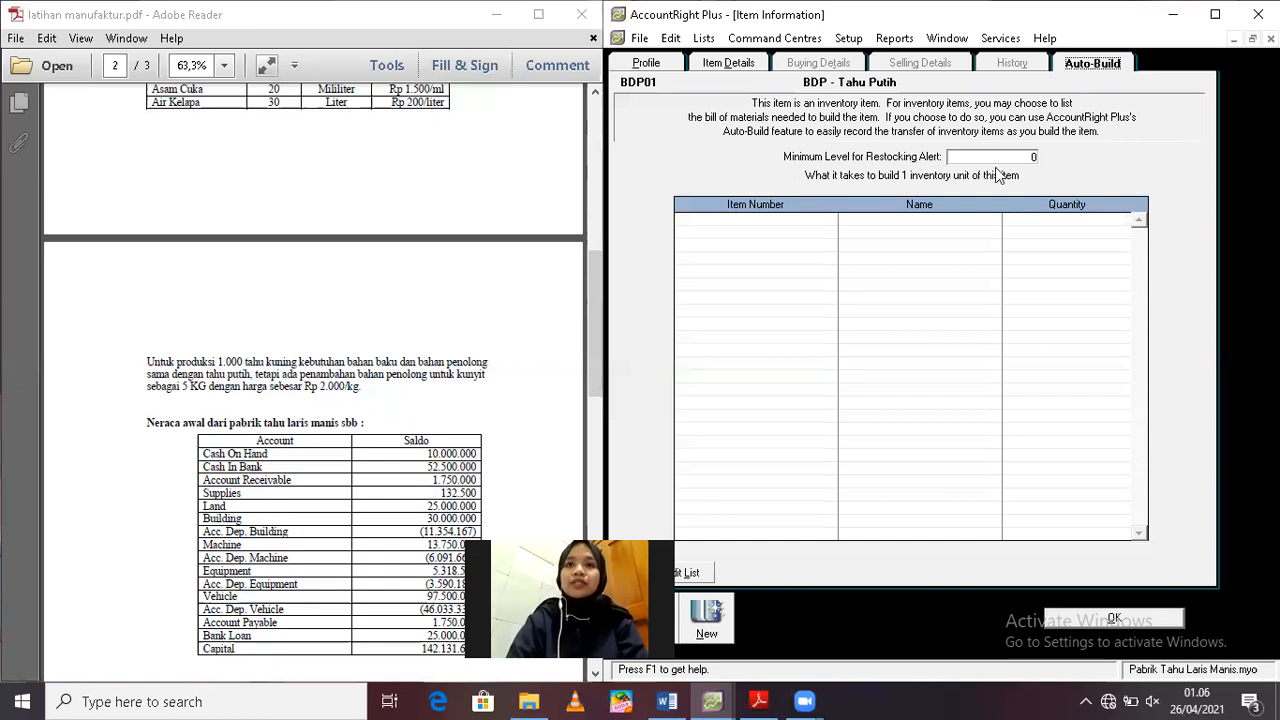
left_click(766, 228)
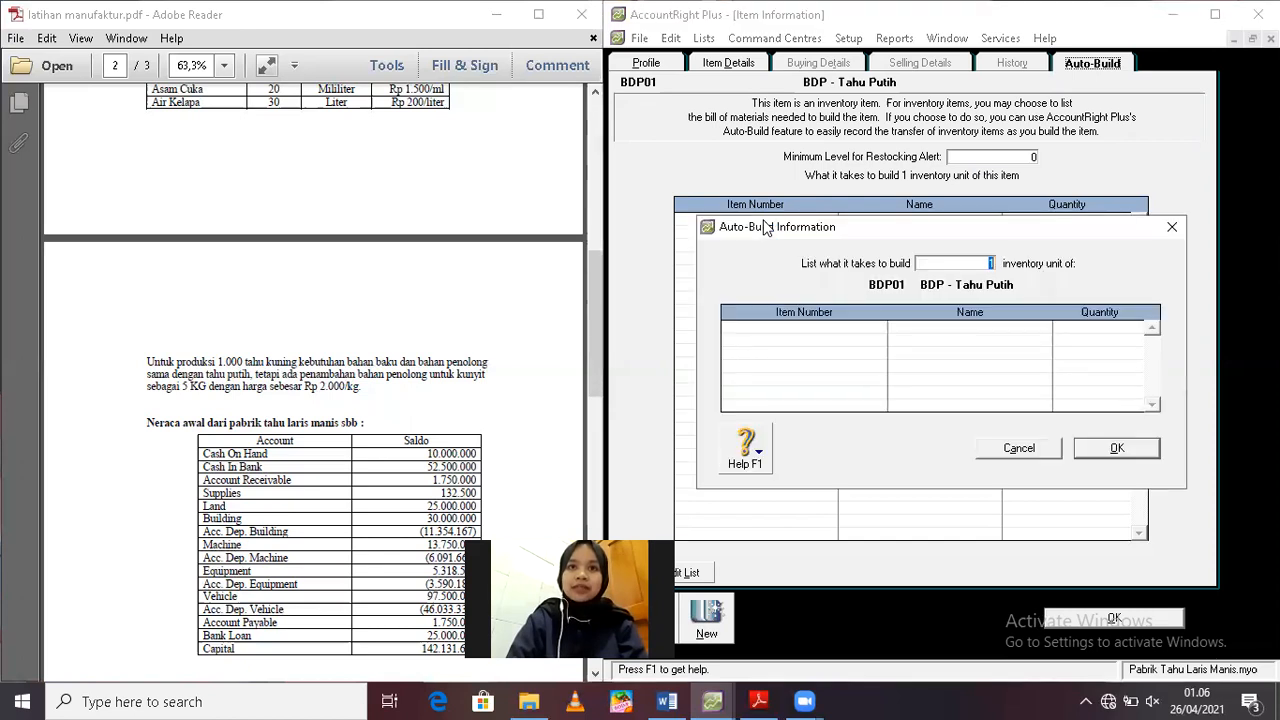
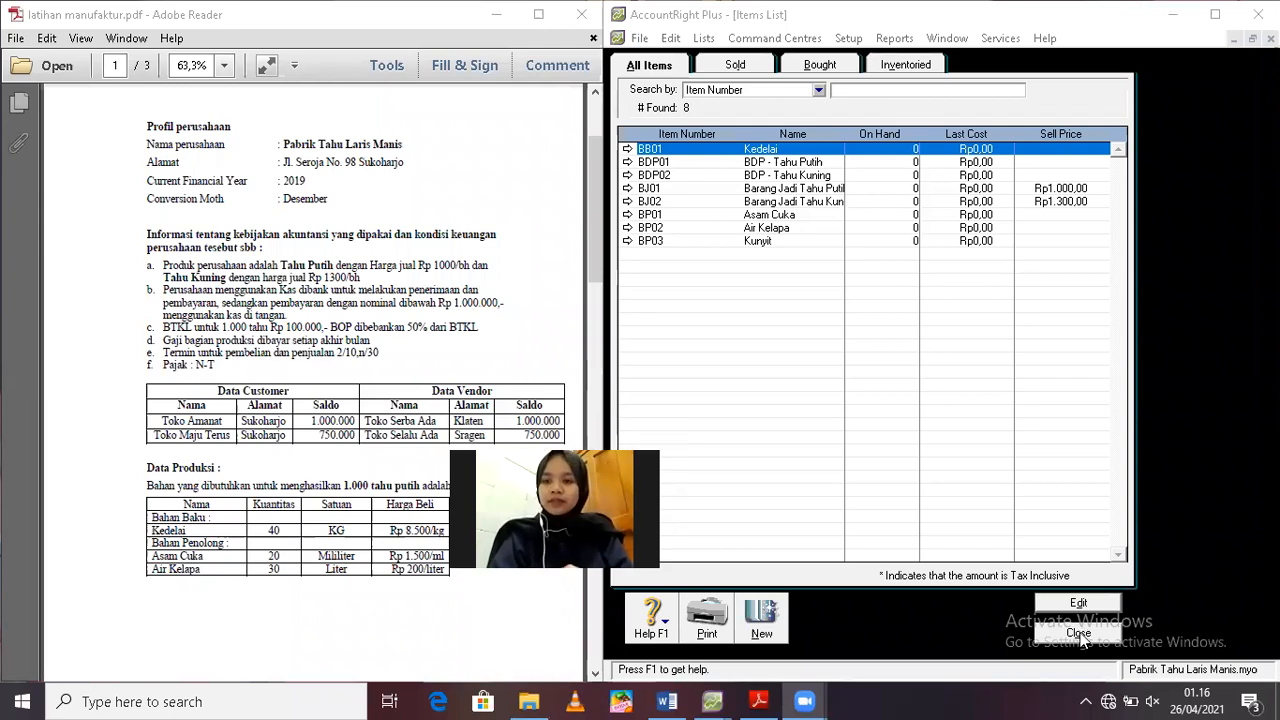
Close the items list and find the list of December 2015 transactions in the exercise PDF
left_click(1078, 633)
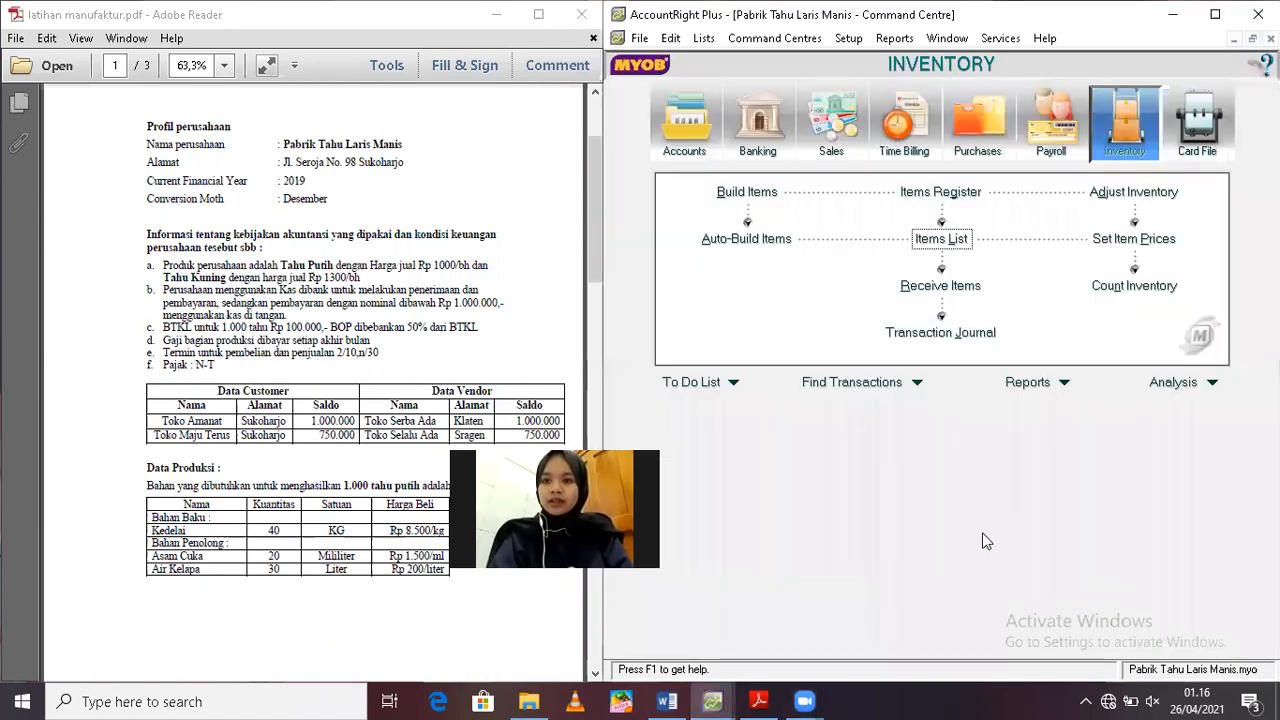
left_click(592, 268)
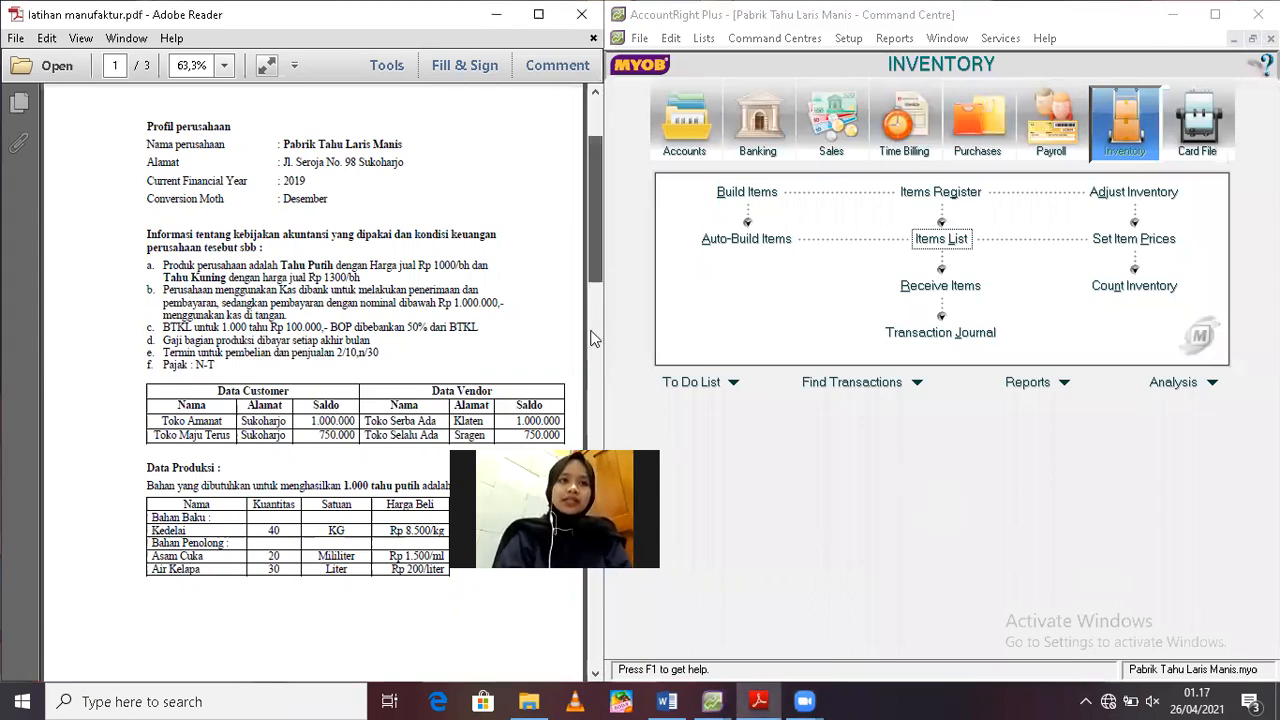
scroll(591, 338, "down", 3)
scroll(594, 368, "down", 4)
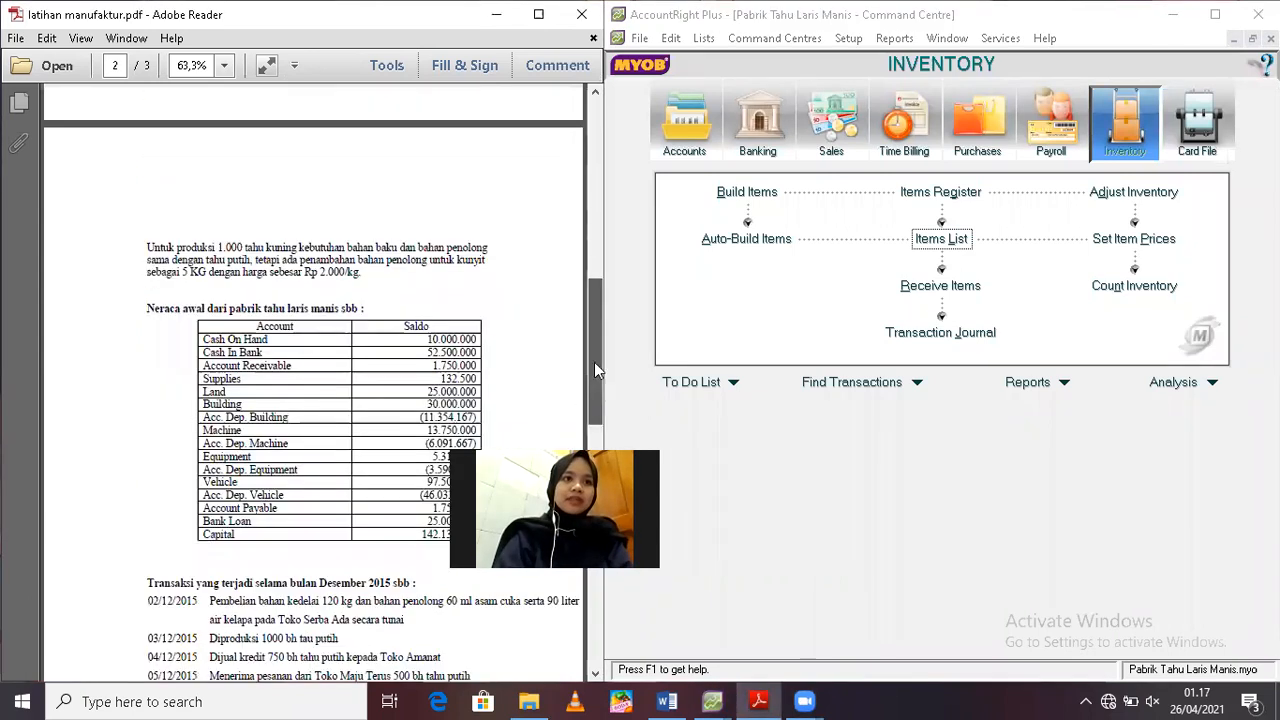
scroll(594, 366, "down", 1)
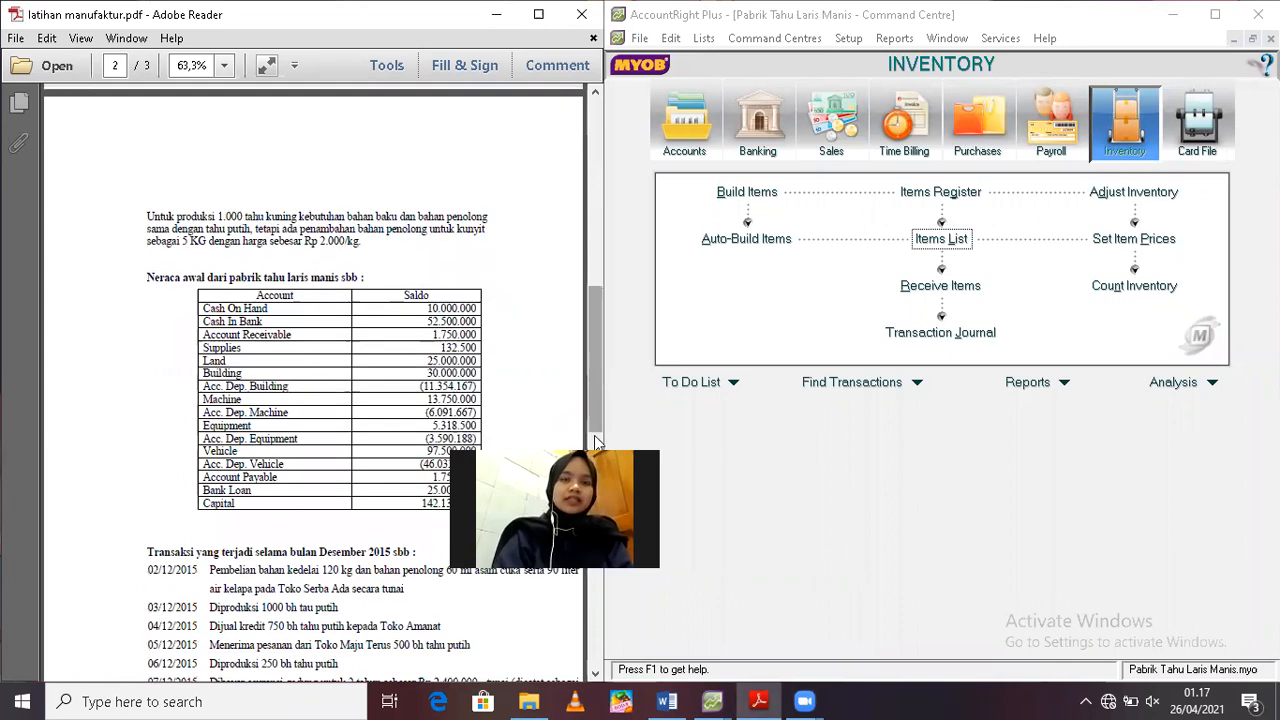
scroll(594, 442, "down", 3)
scroll(592, 445, "down", 1)
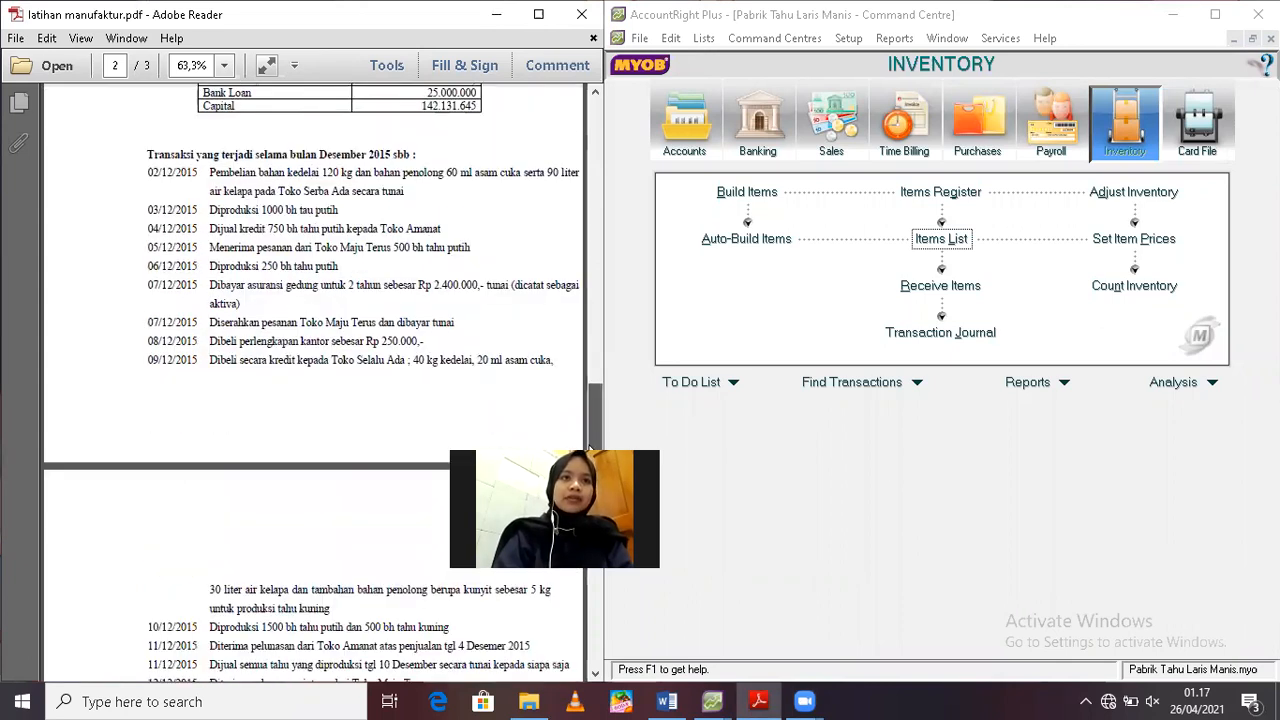
scroll(692, 449, "down", 1)
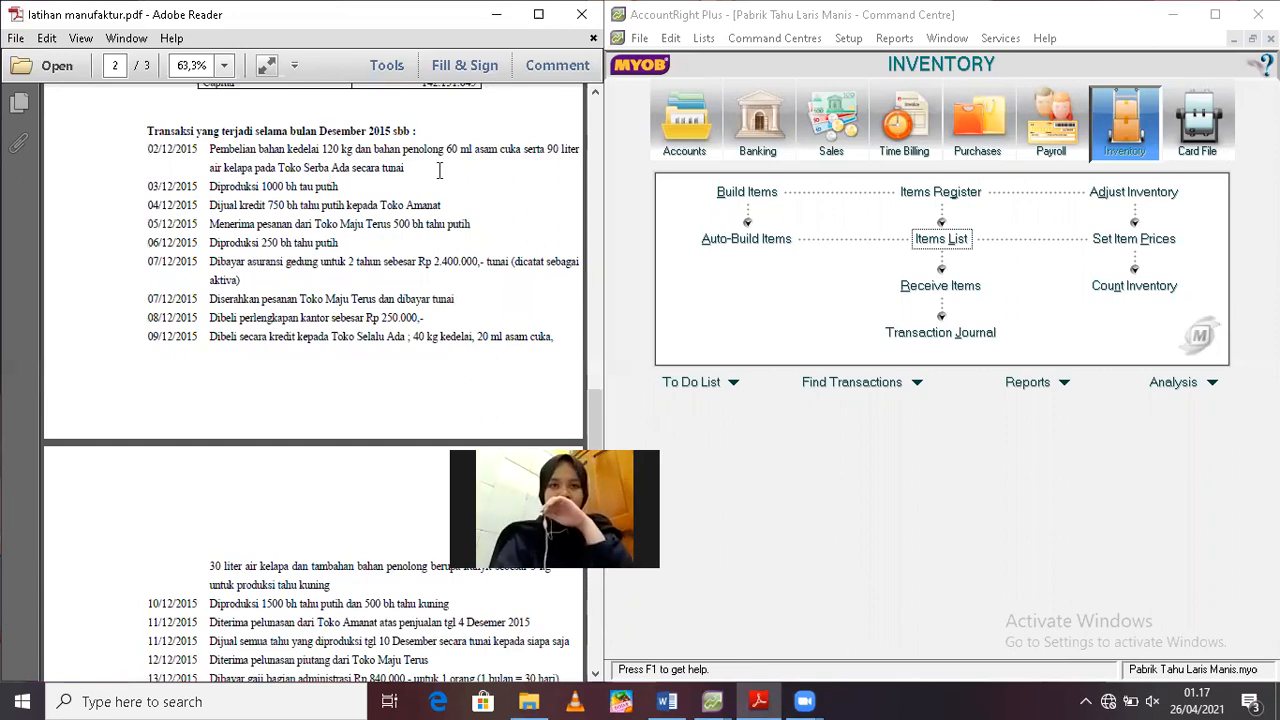
Start a new purchase bill in AccountRight Plus with Toko Serba Ada as the supplier
left_click(972, 138)
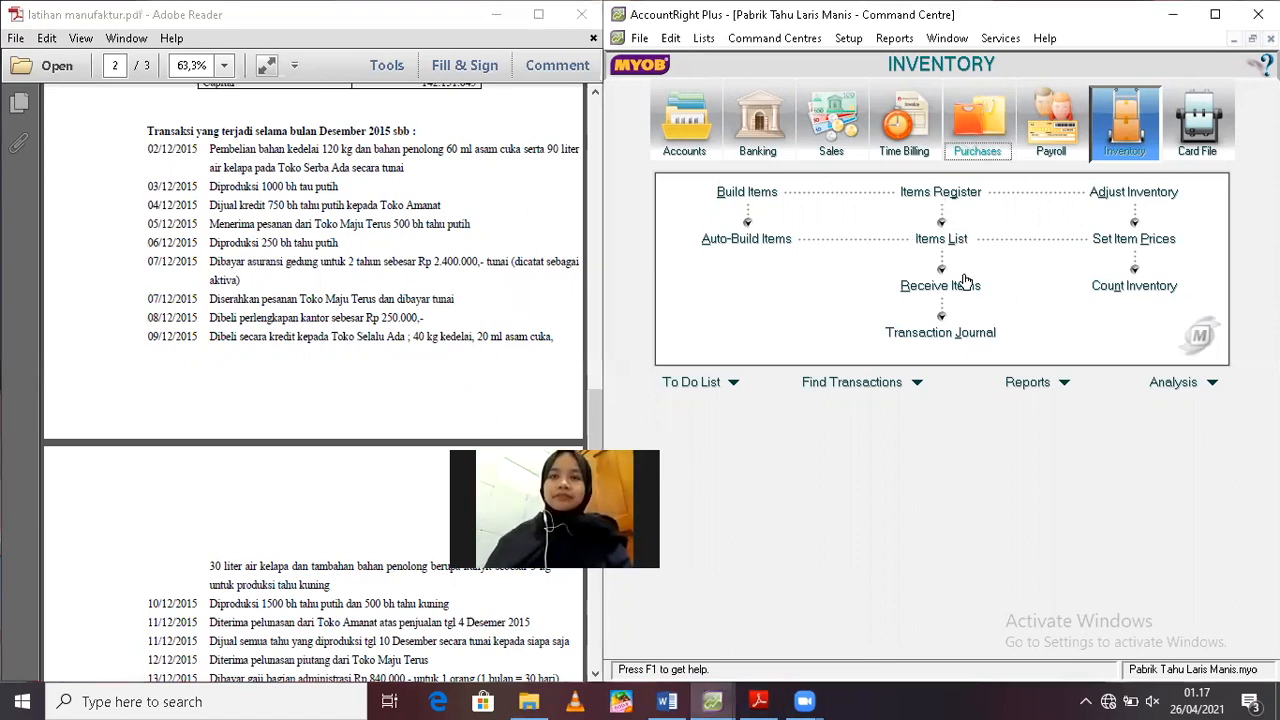
left_click(932, 247)
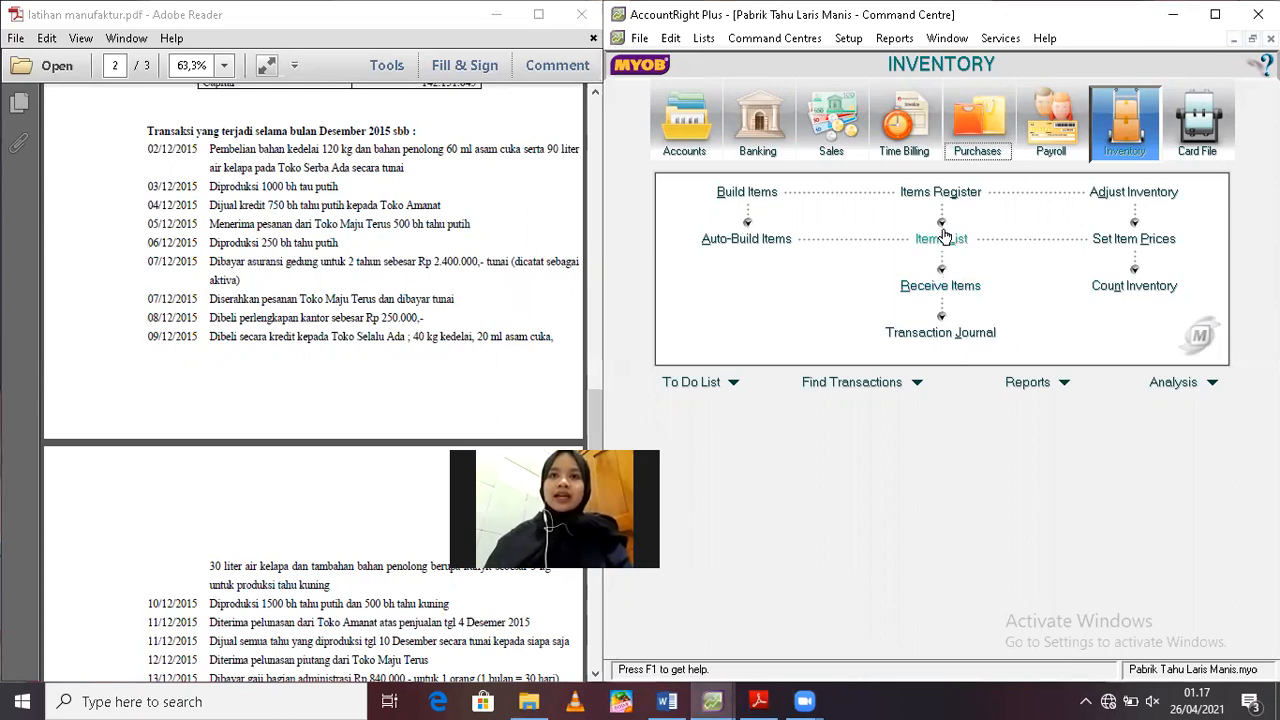
left_click(973, 142)
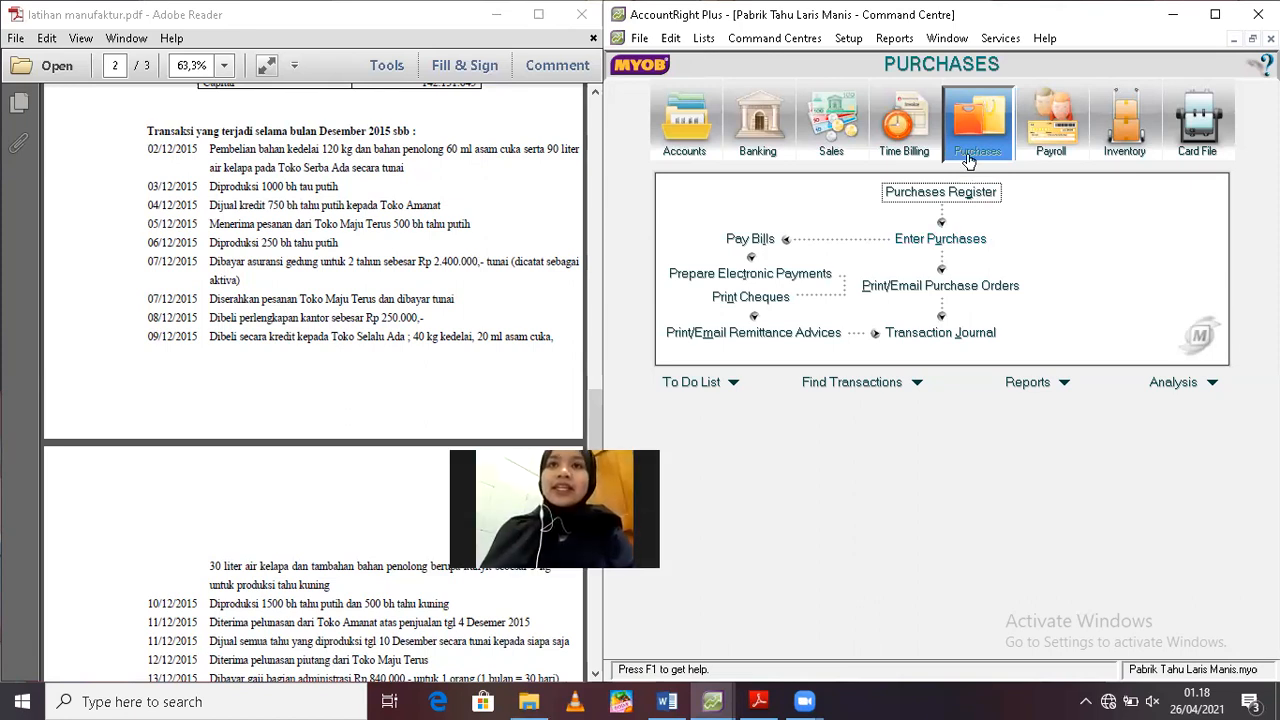
left_click(931, 239)
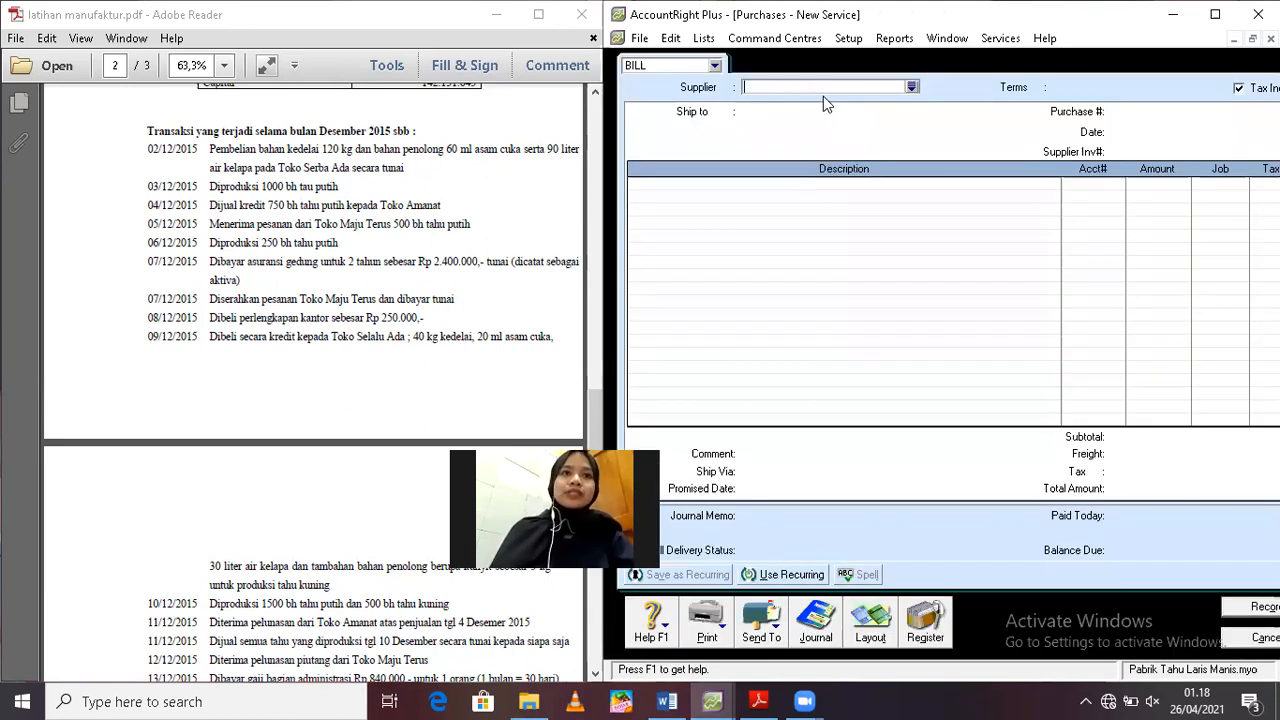
type("Toko Serba Ada")
key("Tab")
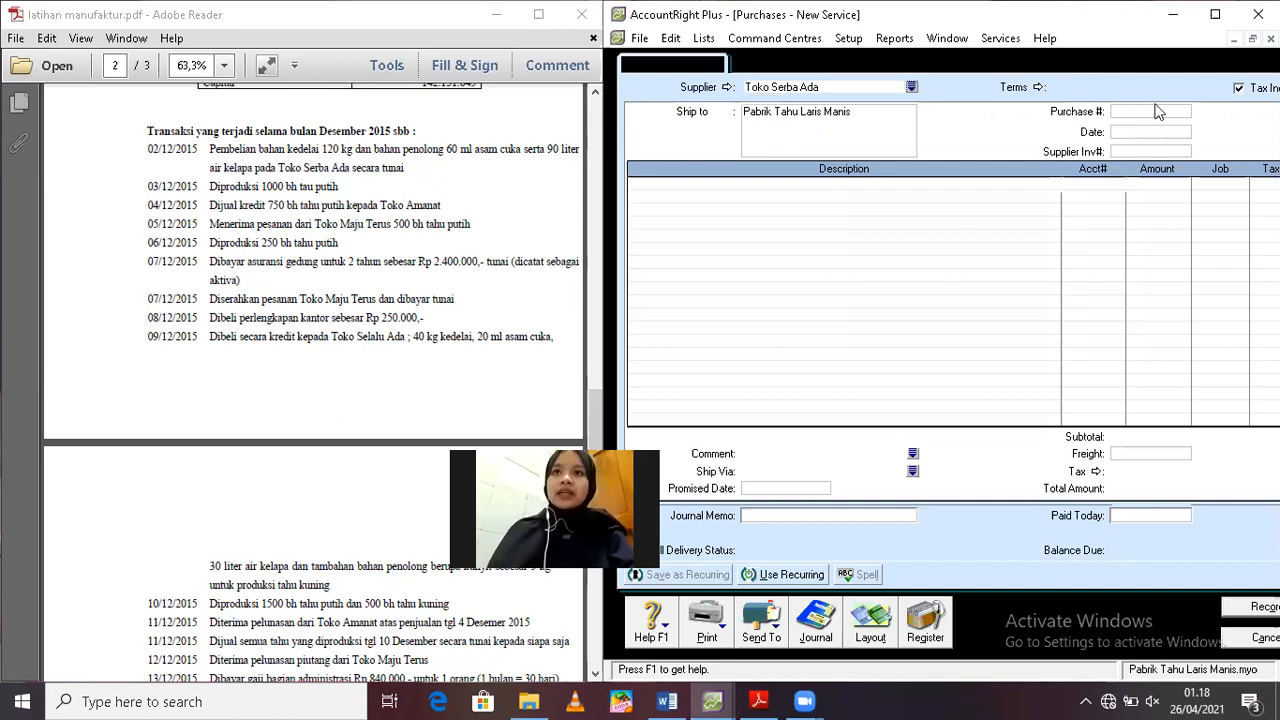
Set the date of the Toko Serba Ada bill to 02/12/2019
left_click(1136, 131)
double_click(1136, 131)
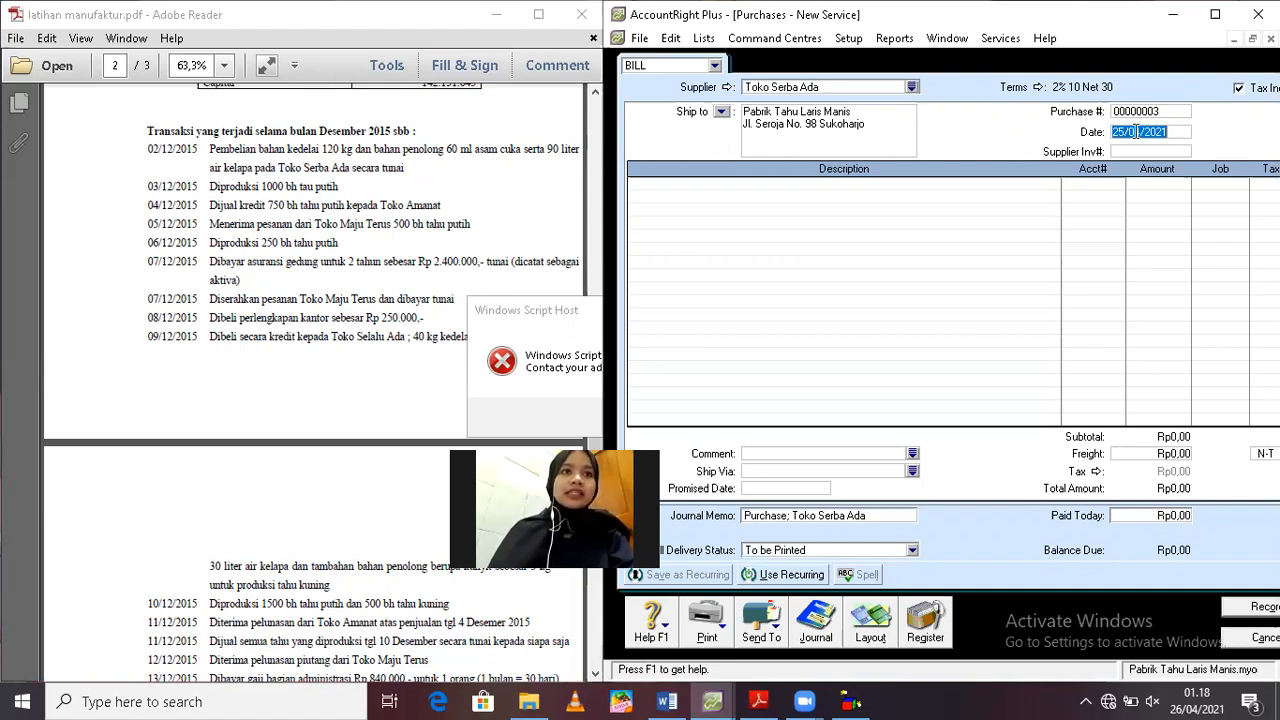
type("2/12")
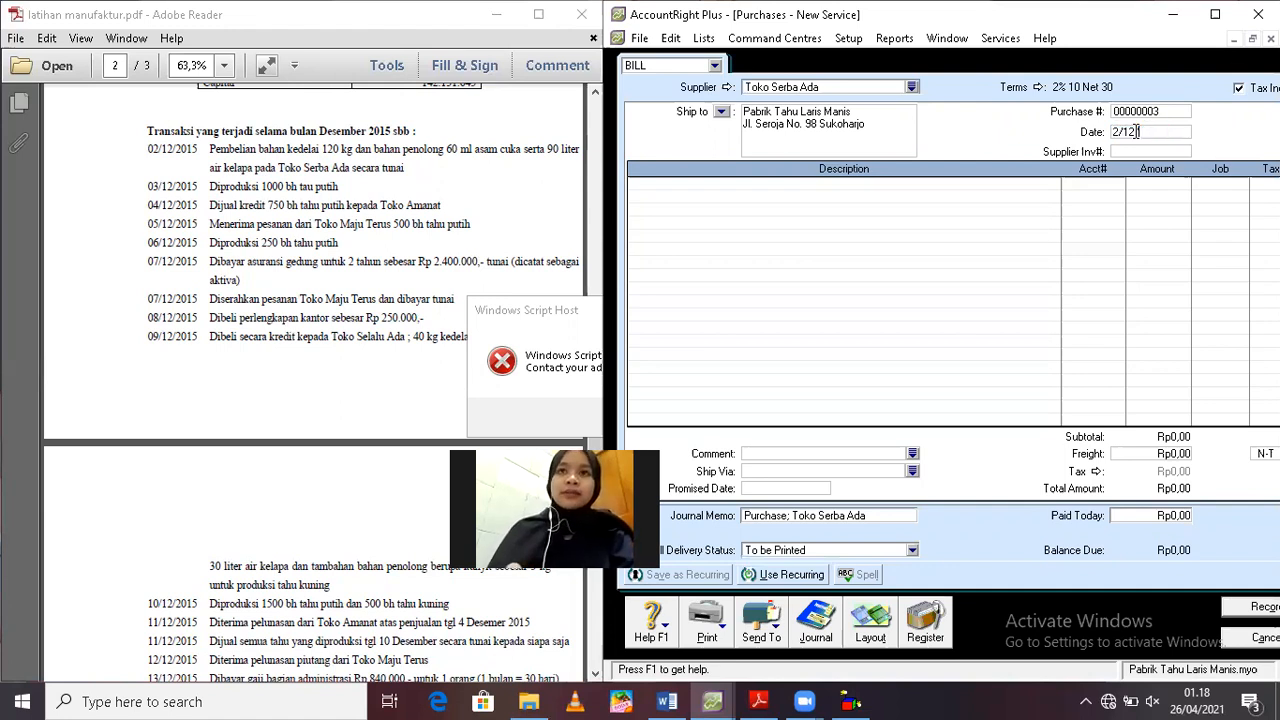
type("/2019")
key("Tab")
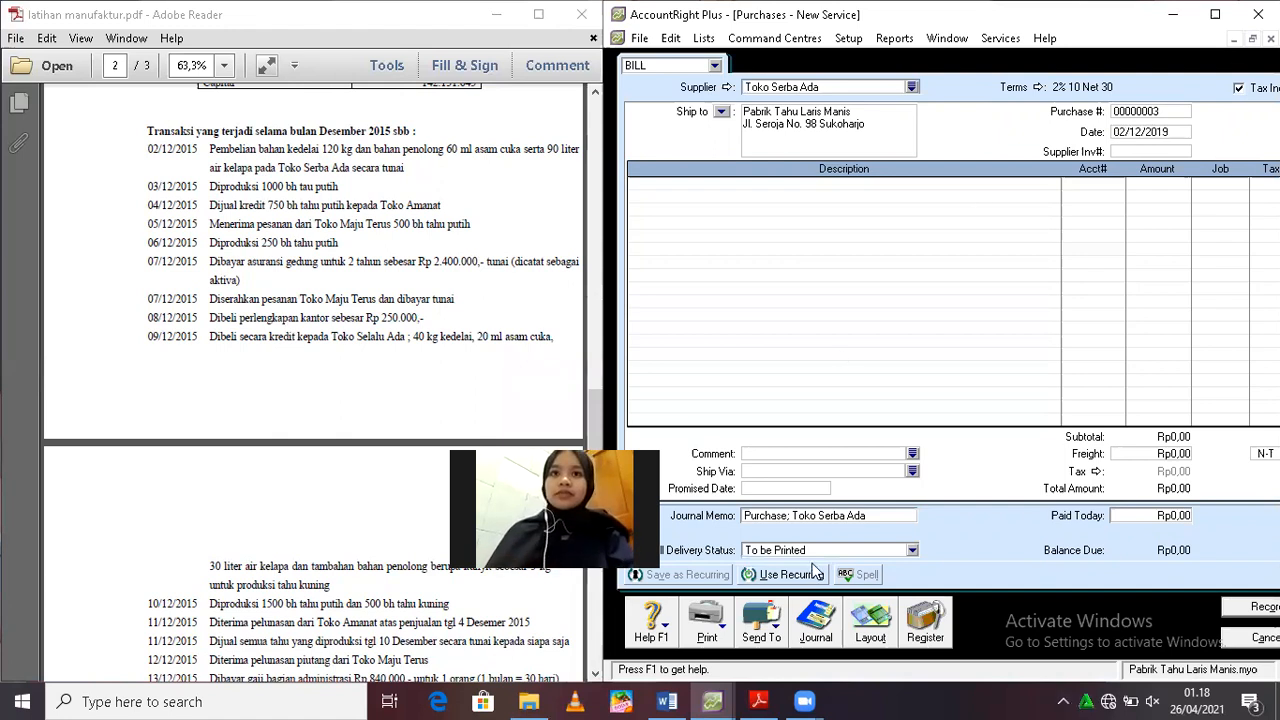
Switch the purchase bill from the Service layout to the Item layout
left_click(868, 637)
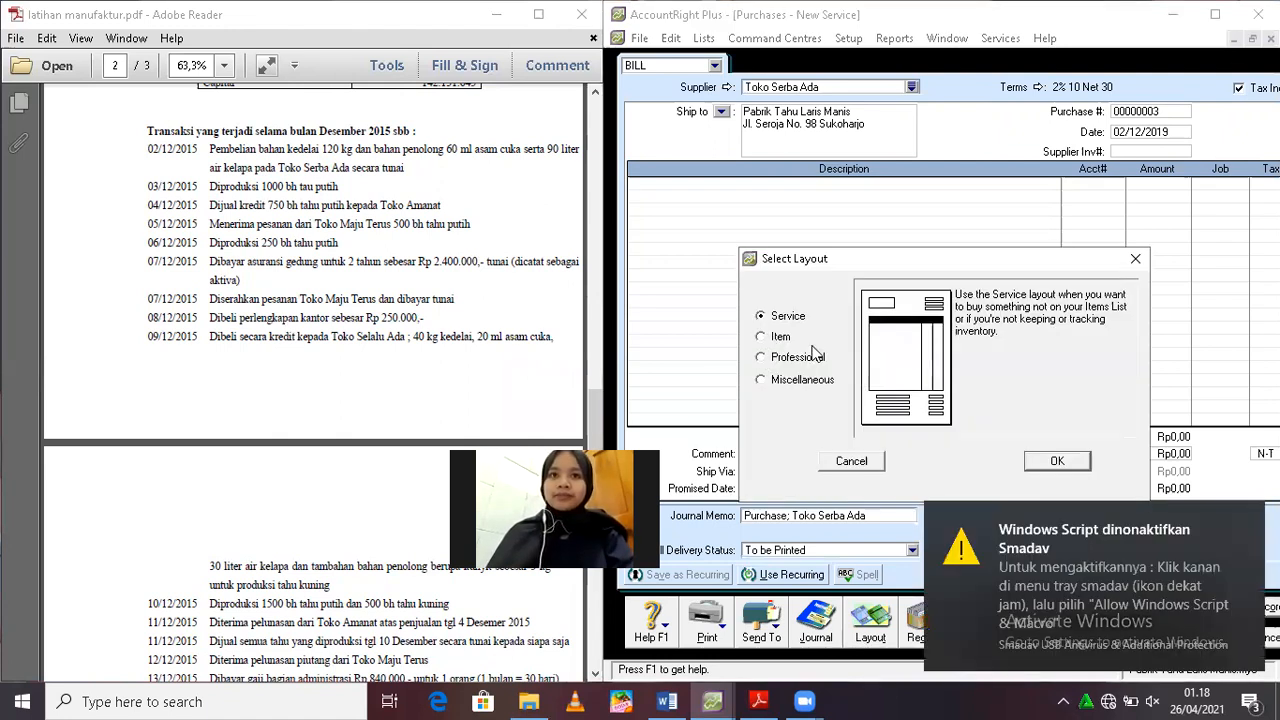
left_click(779, 337)
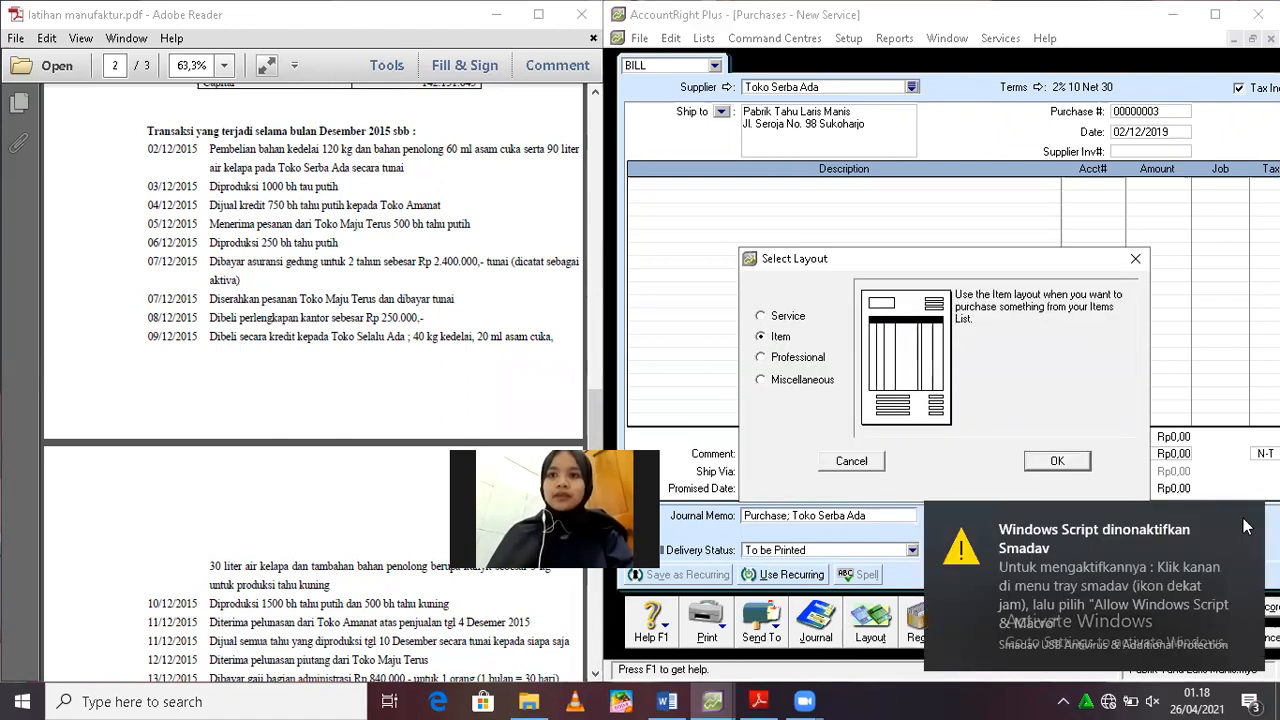
left_click(1057, 462)
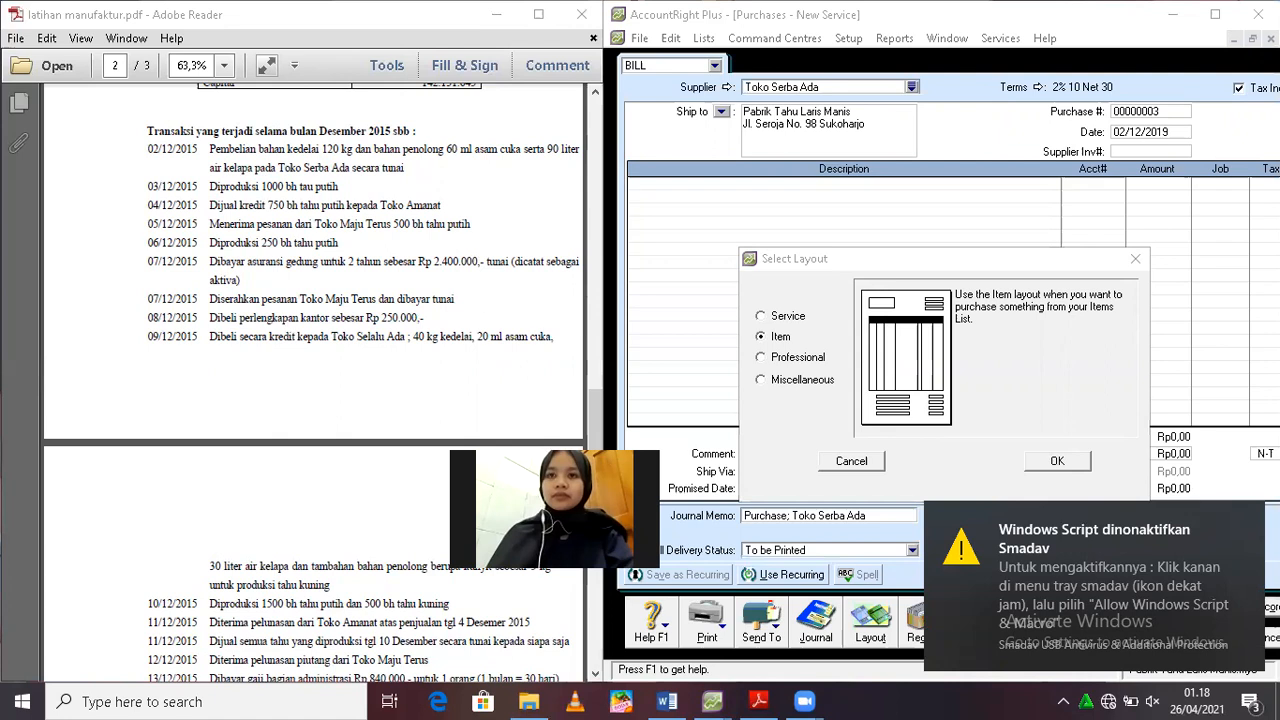
left_click(1056, 463)
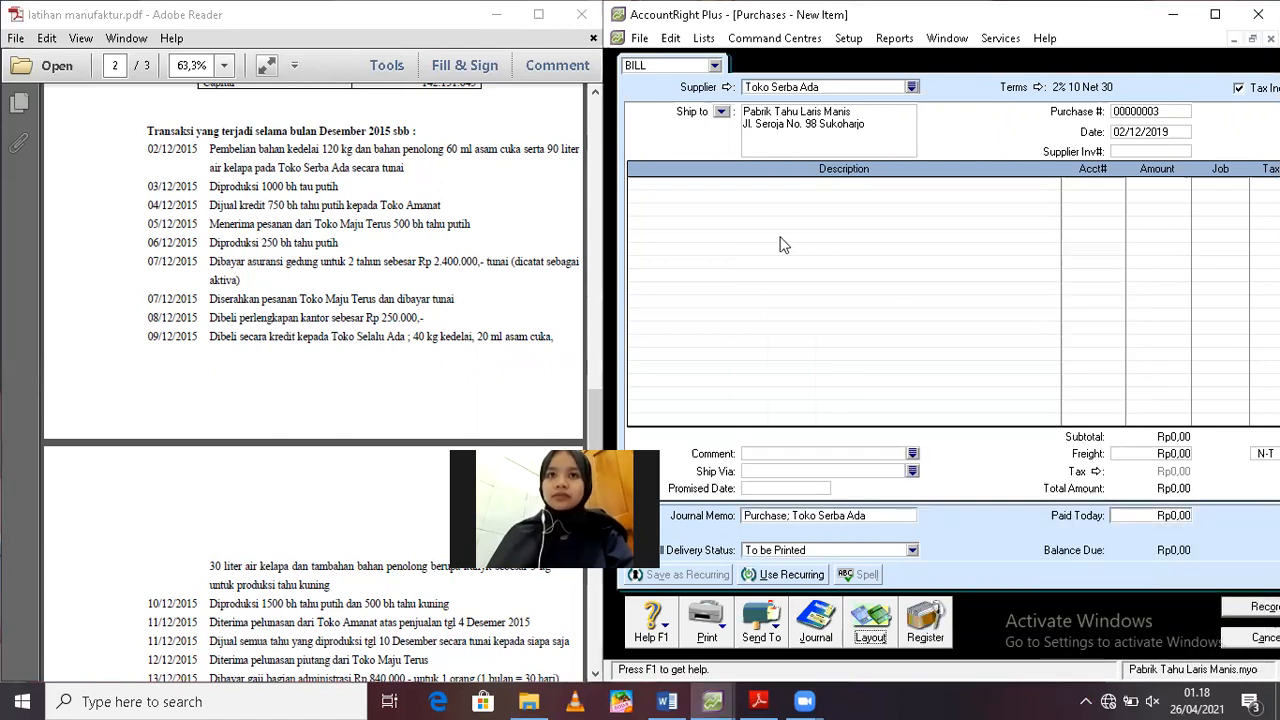
Fill the first bill line with a quantity of 120 of item BB01 Kedelai
left_click(647, 184)
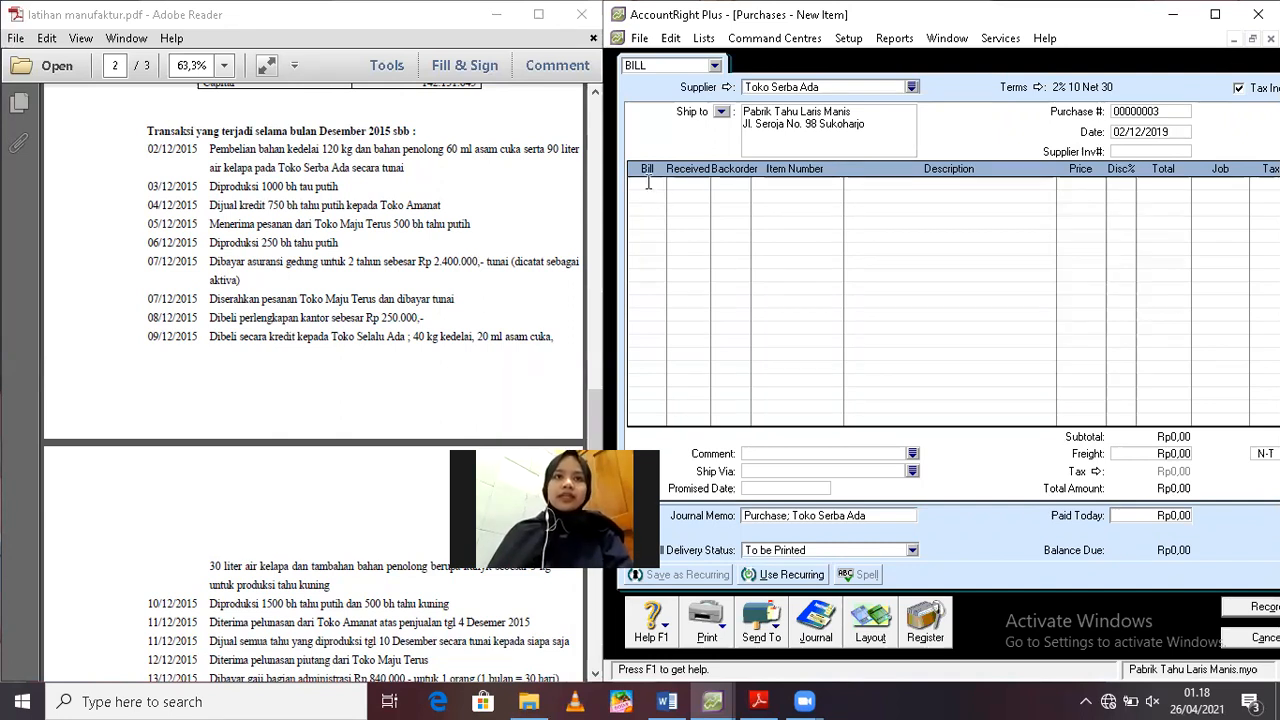
type("120")
key("Tab")
key("Tab")
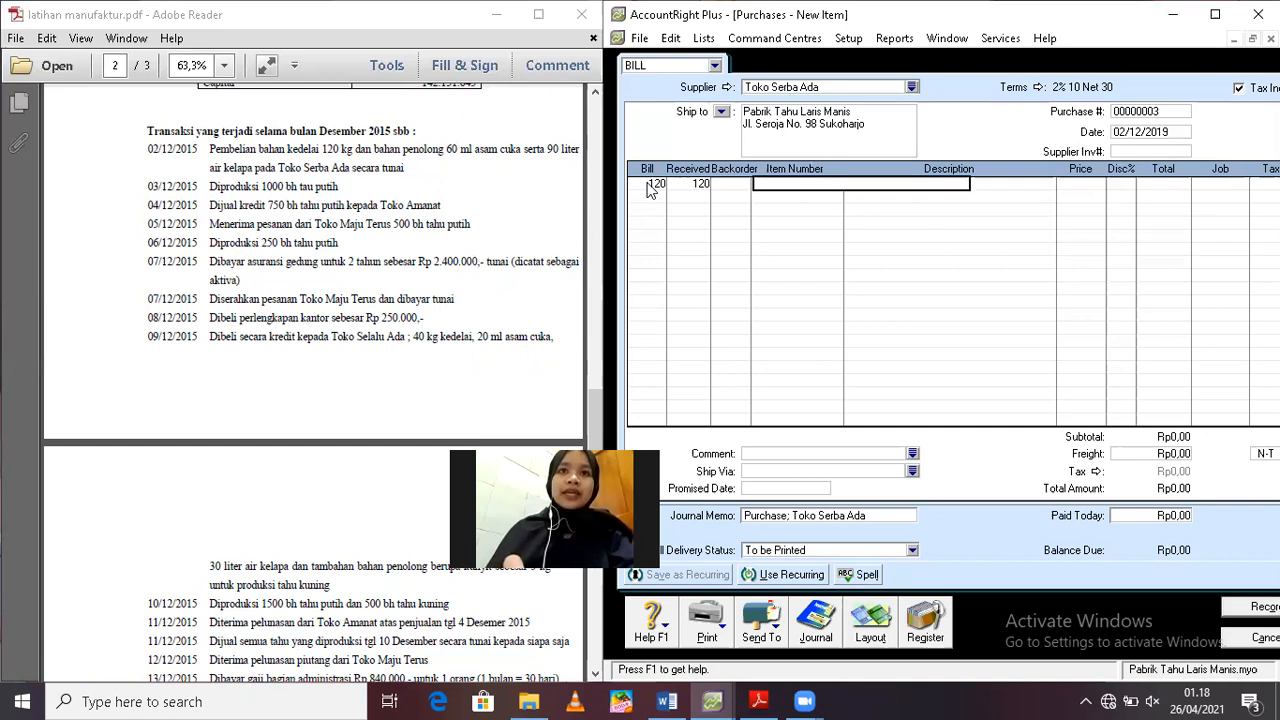
type("BB")
key("Tab")
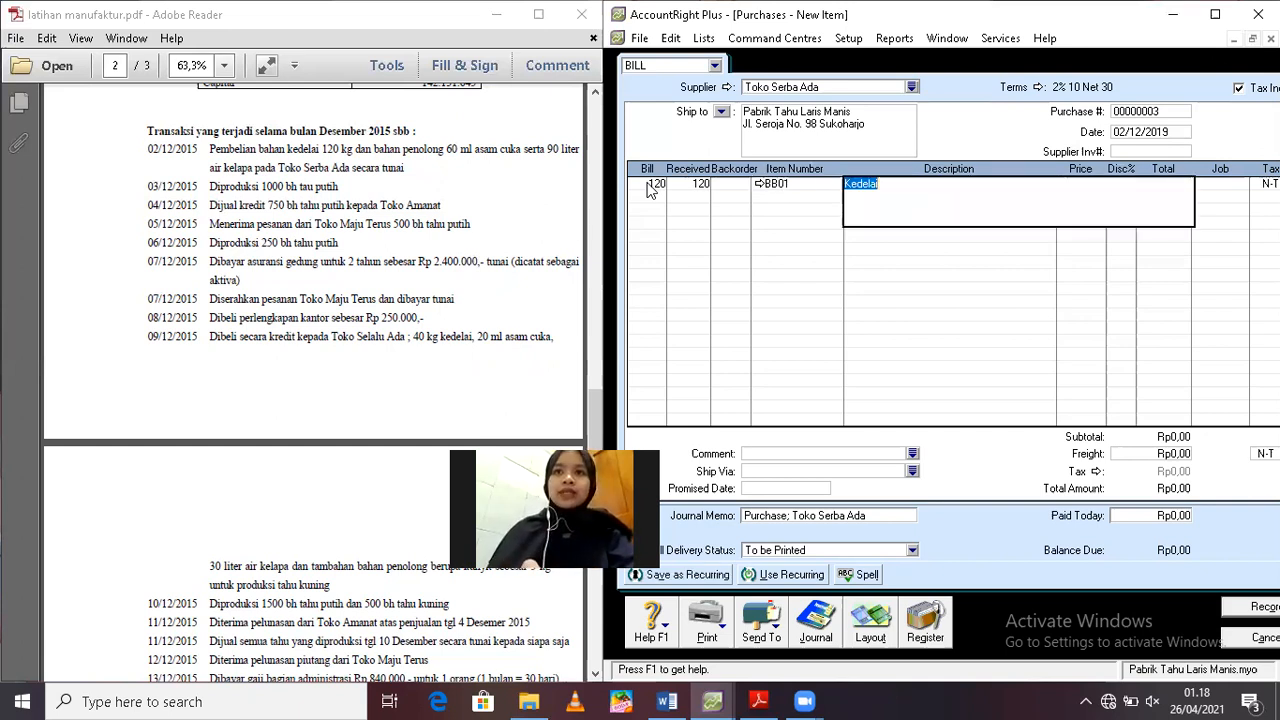
key("Tab")
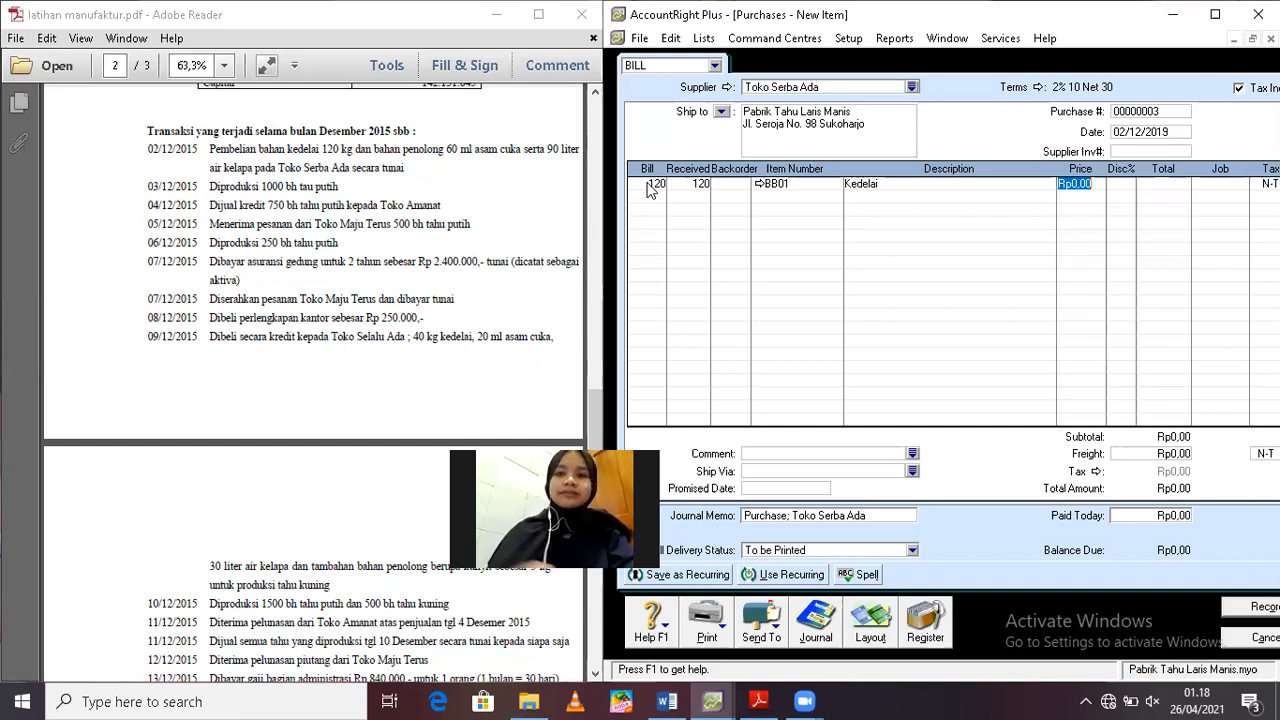
Set the unit price of the Kedelai line to 8500, leaving the discount empty
left_click(652, 185)
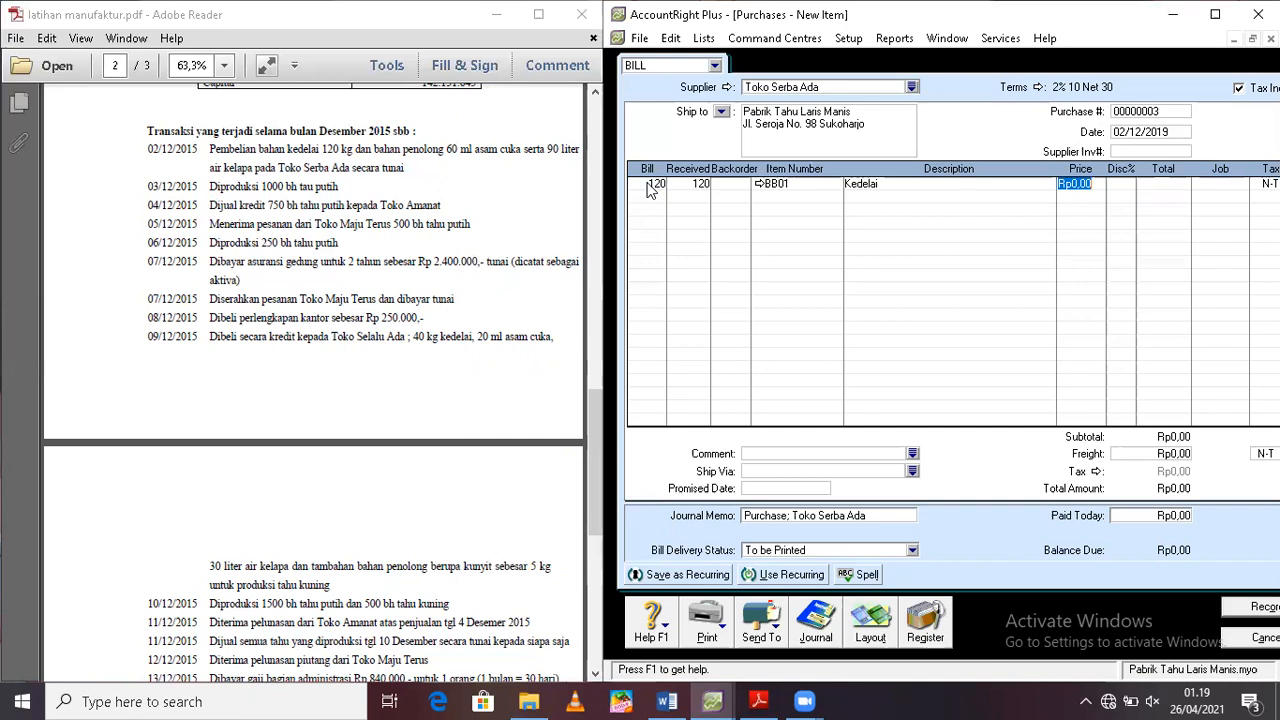
left_click(648, 66)
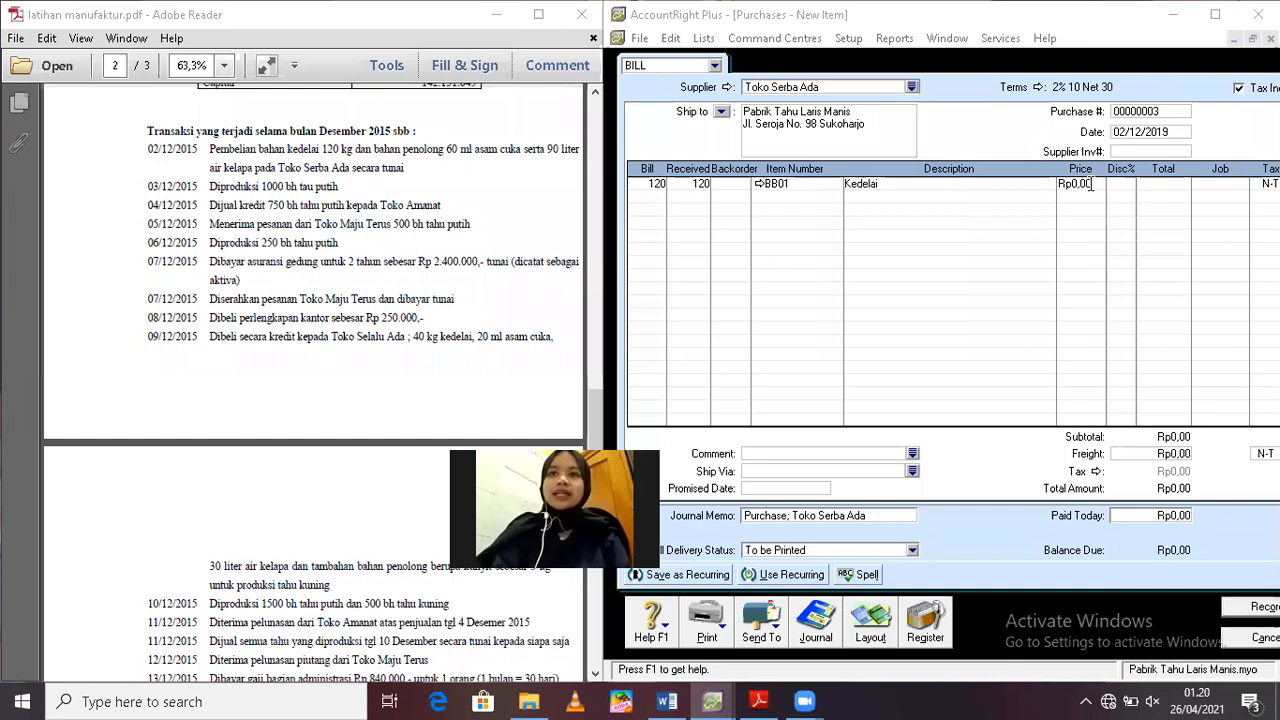
left_click(1062, 188)
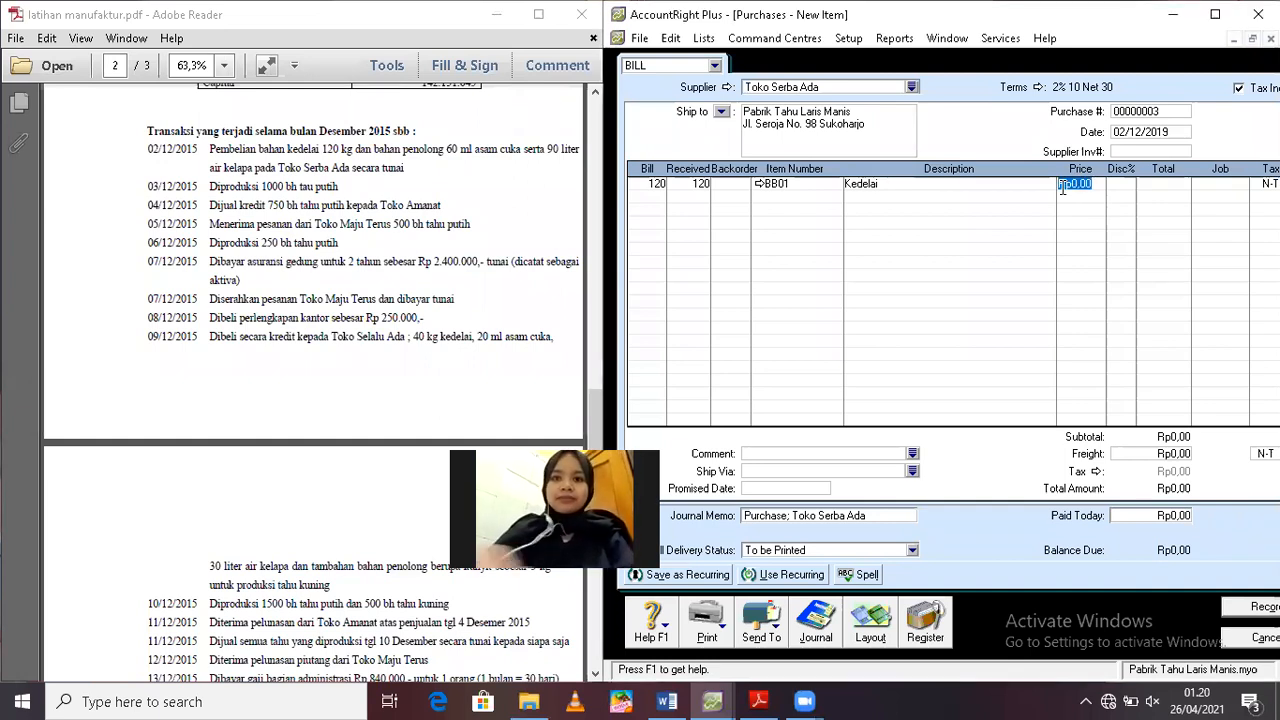
type("8500")
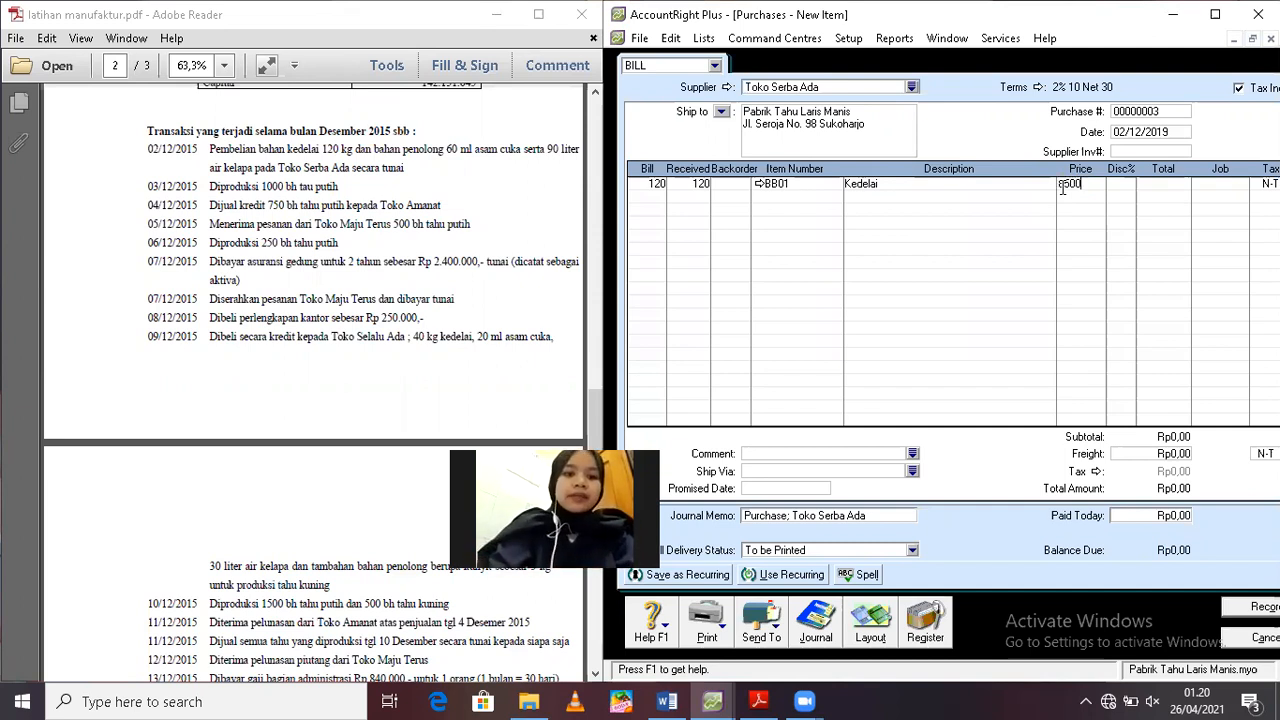
key("Tab")
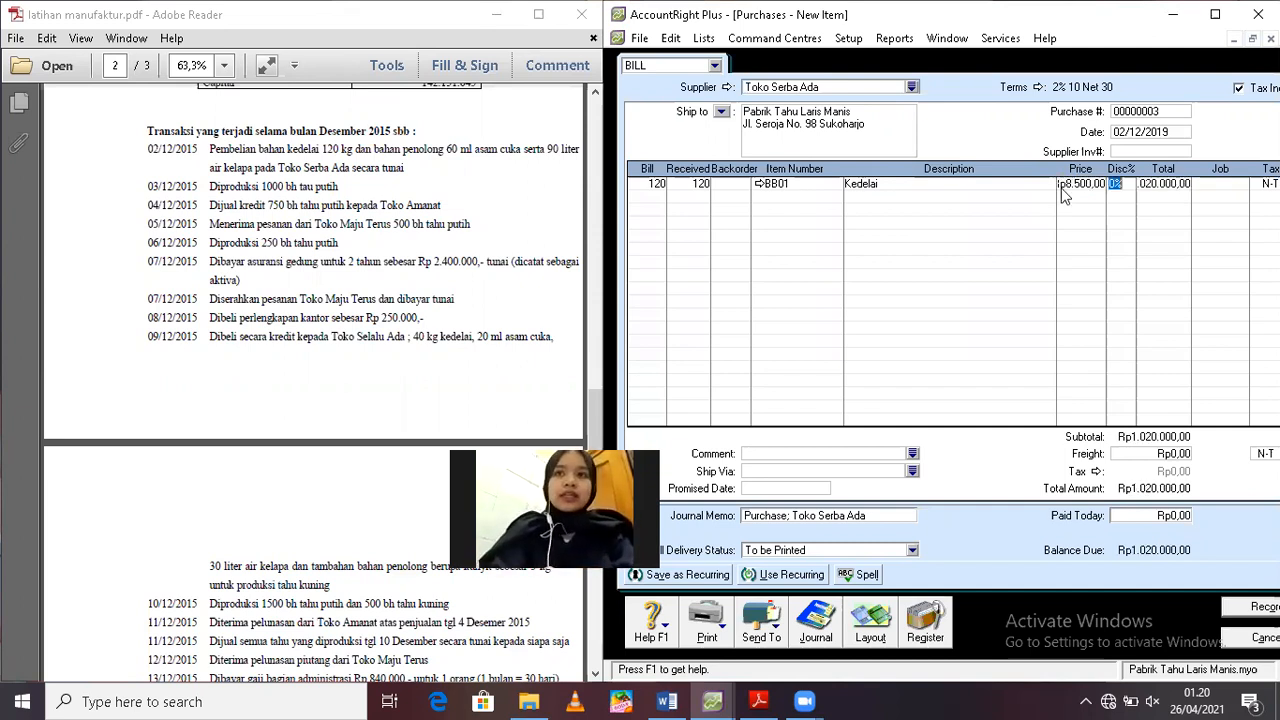
key("Tab")
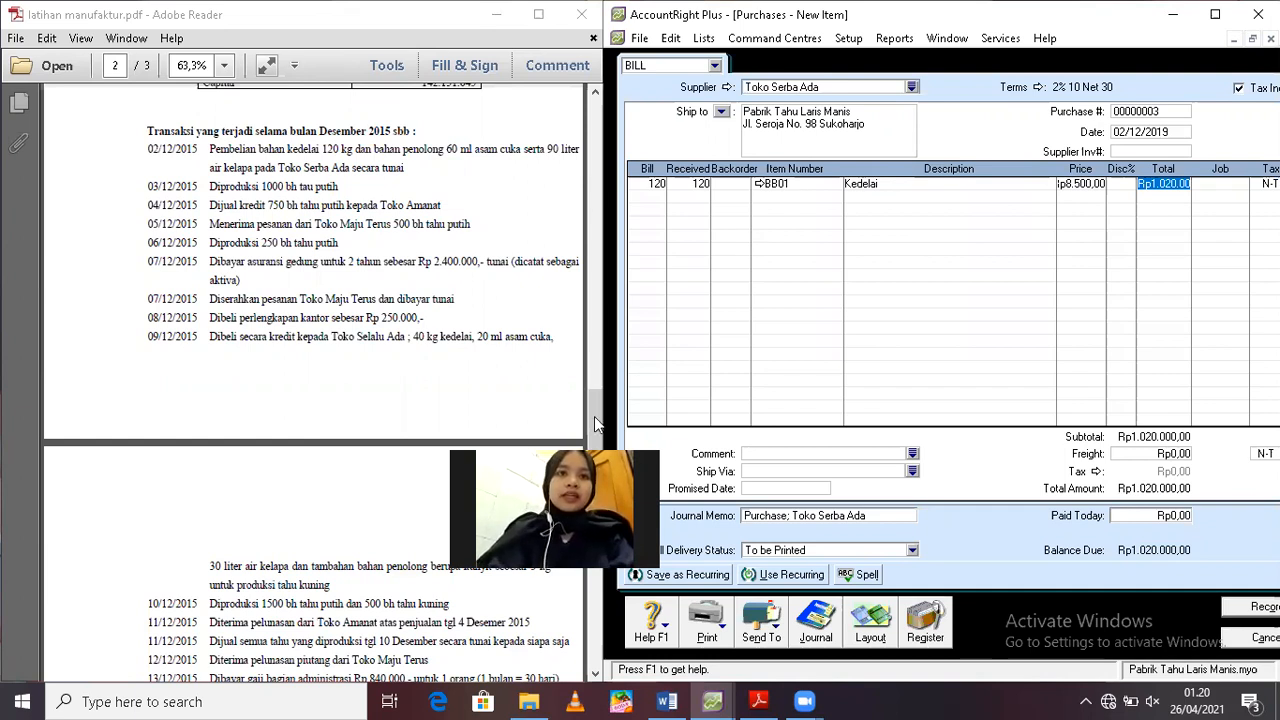
Consult the material prices in the PDF's production data and add a bill line for 60 of item BP01 Asam Cuka
left_click_drag(594, 424, 592, 358)
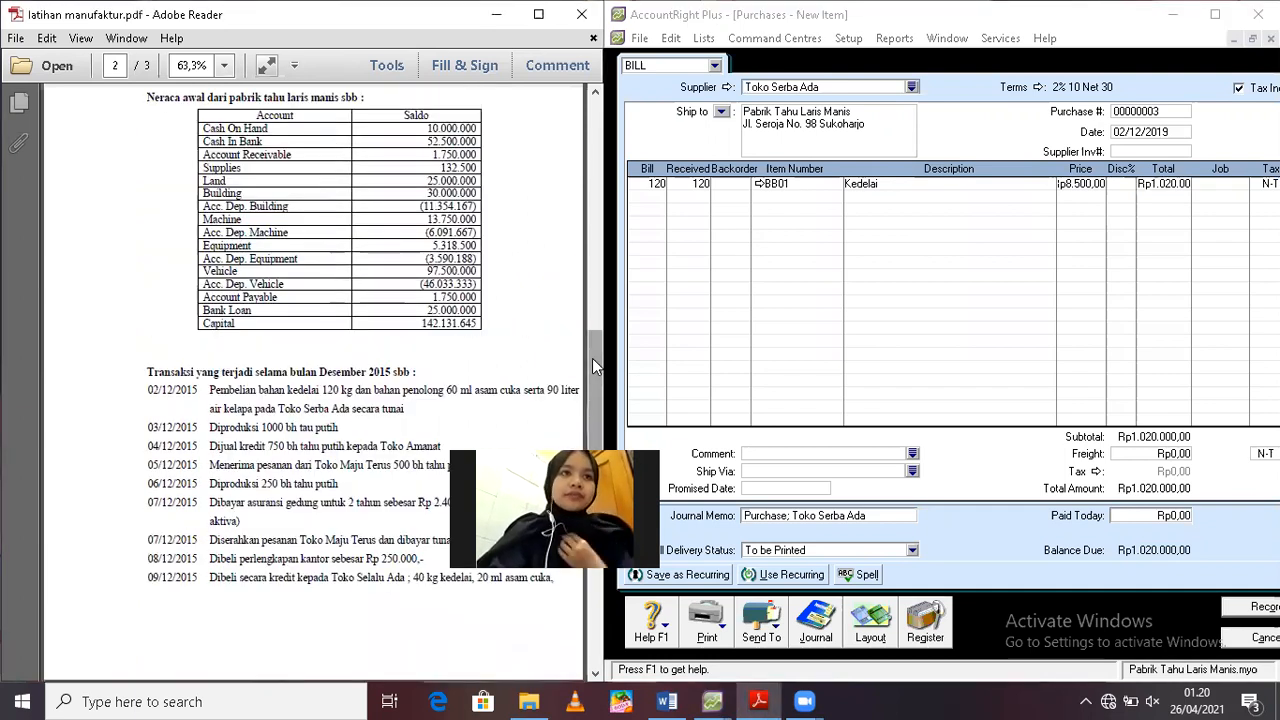
scroll(585, 250, "up", 3)
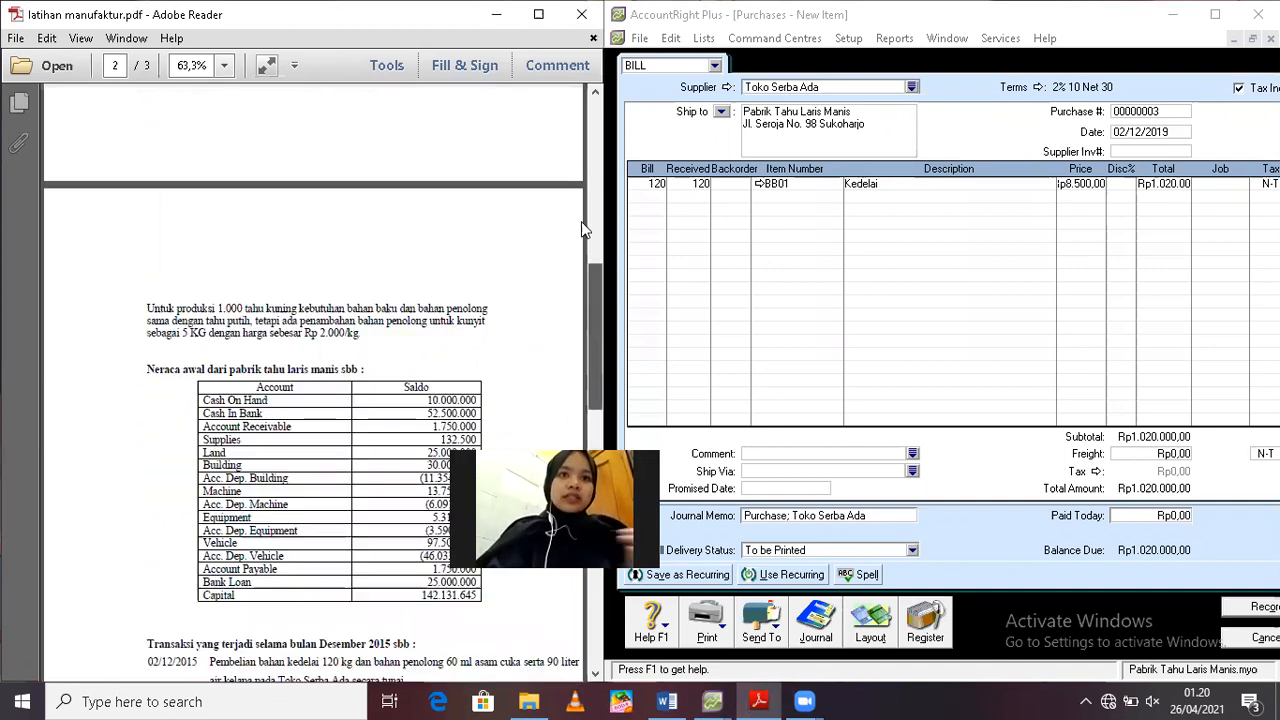
scroll(578, 215, "up", 4)
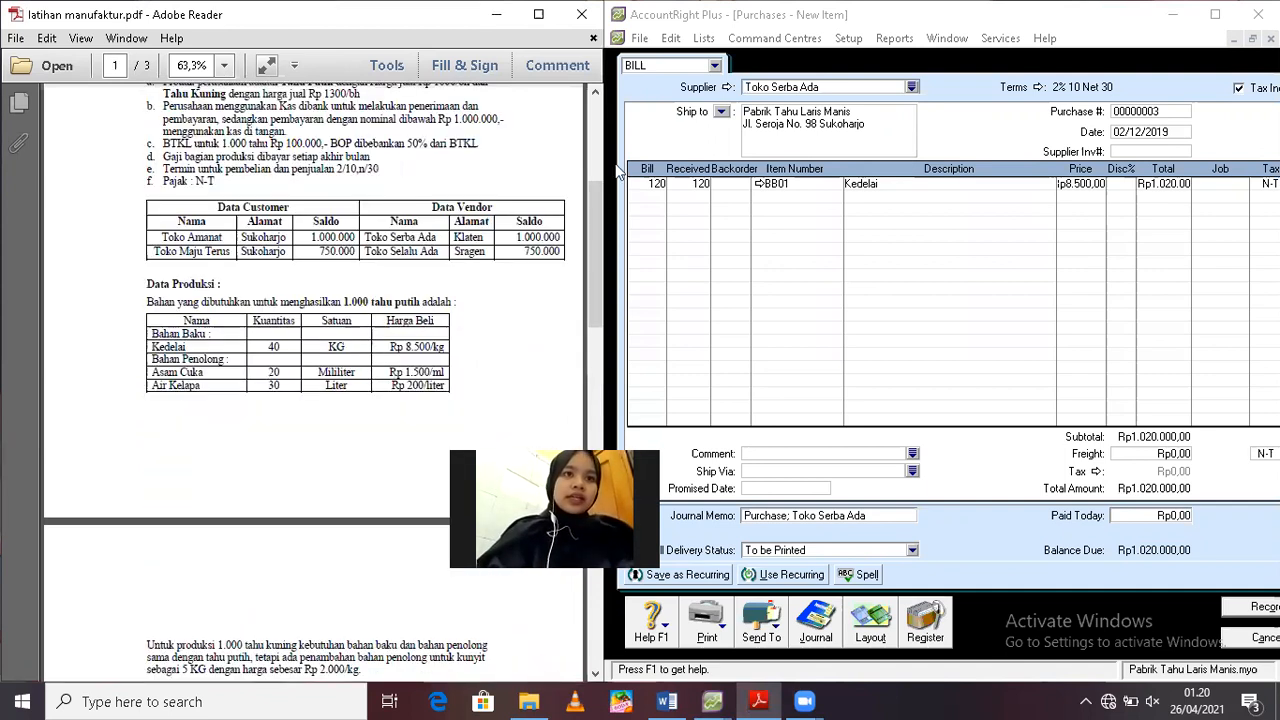
left_click(656, 201)
type("60")
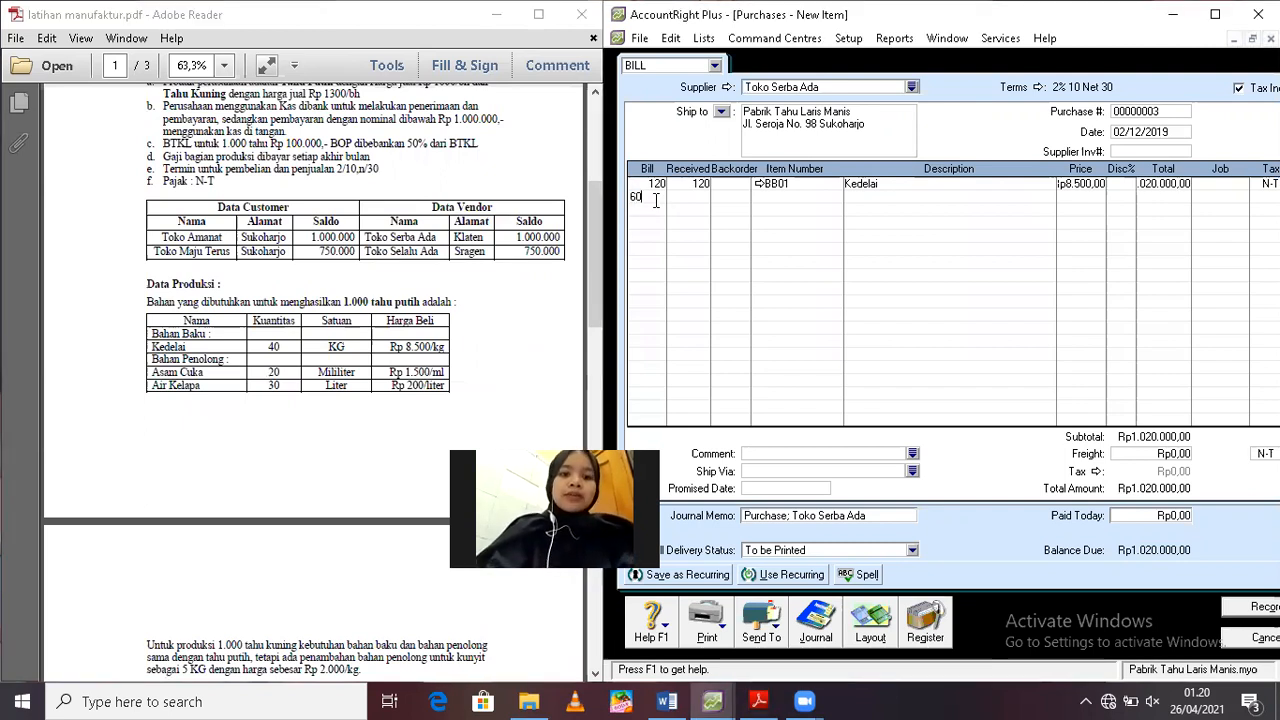
key("Tab")
key("Tab")
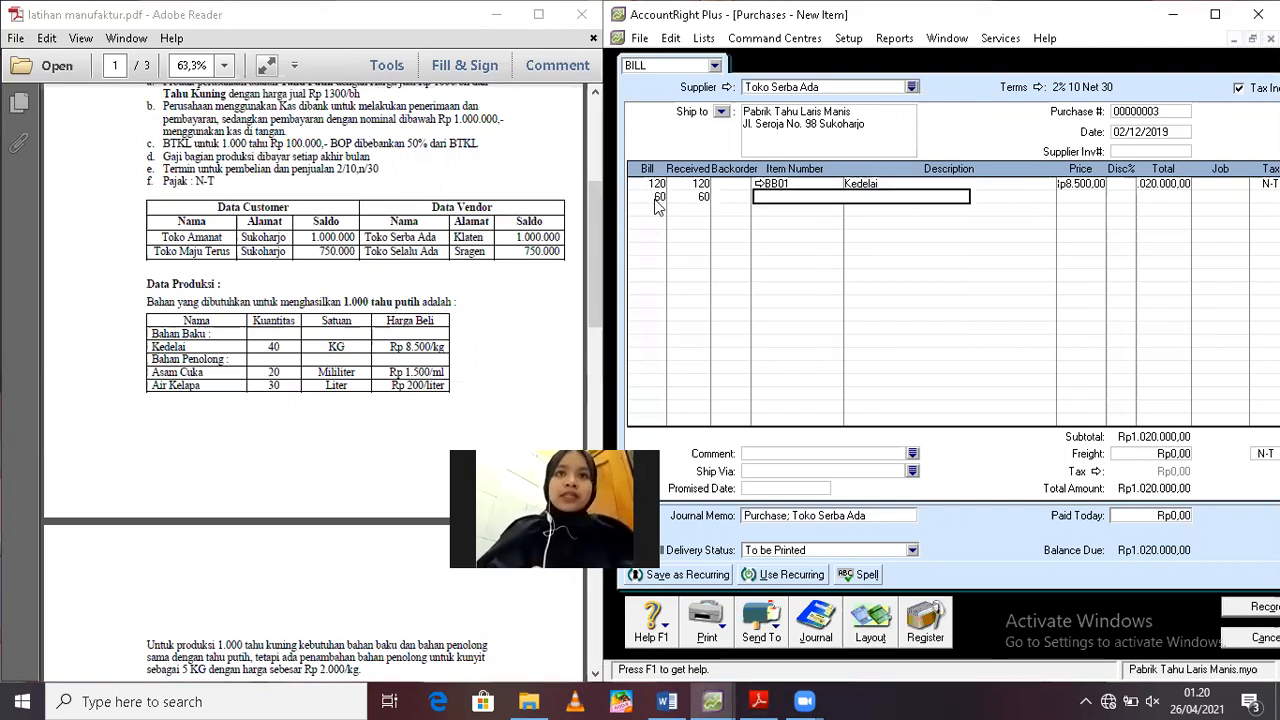
type("BP01")
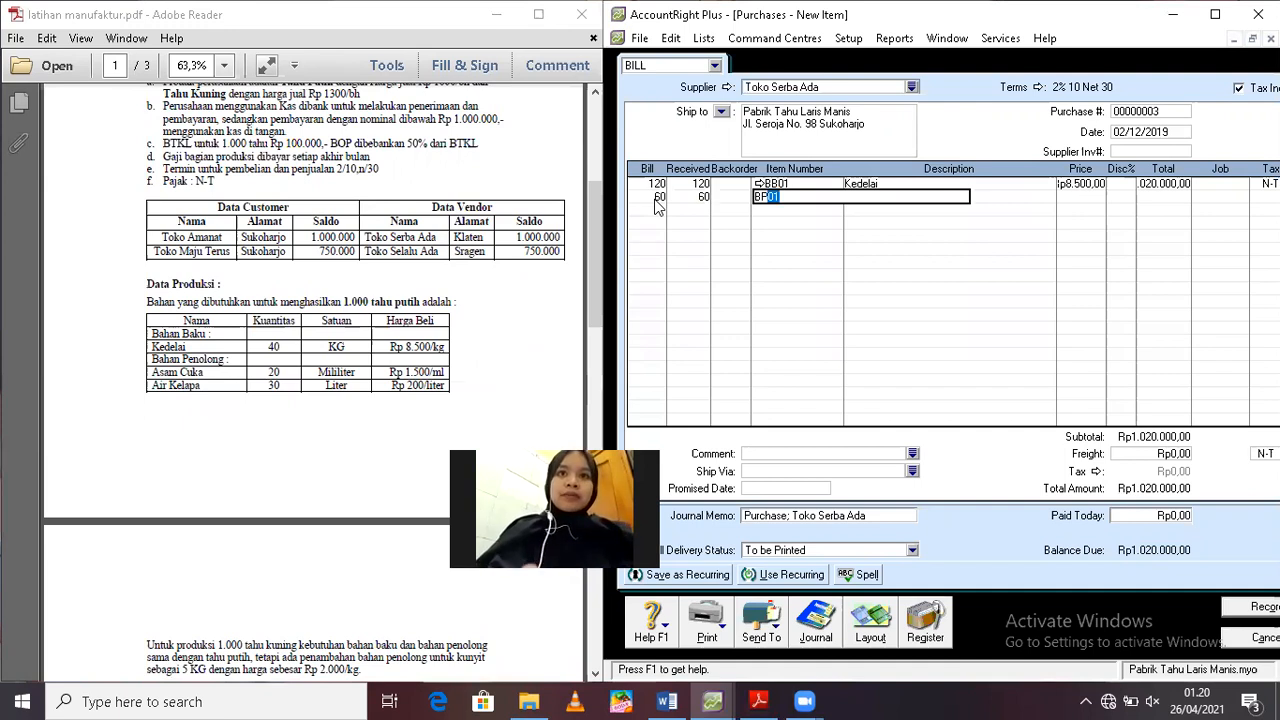
key("Tab")
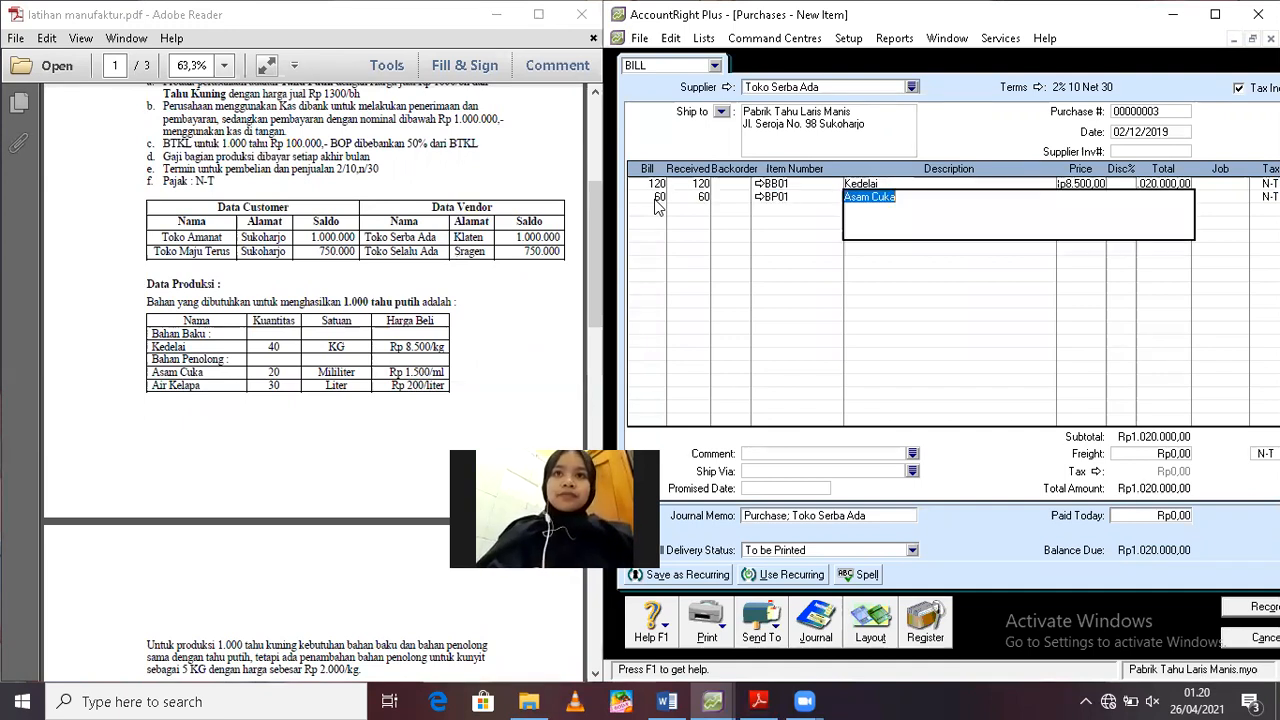
Set the unit price of the Asam Cuka line to 1500, leaving the discount empty
key("Tab")
type("1500")
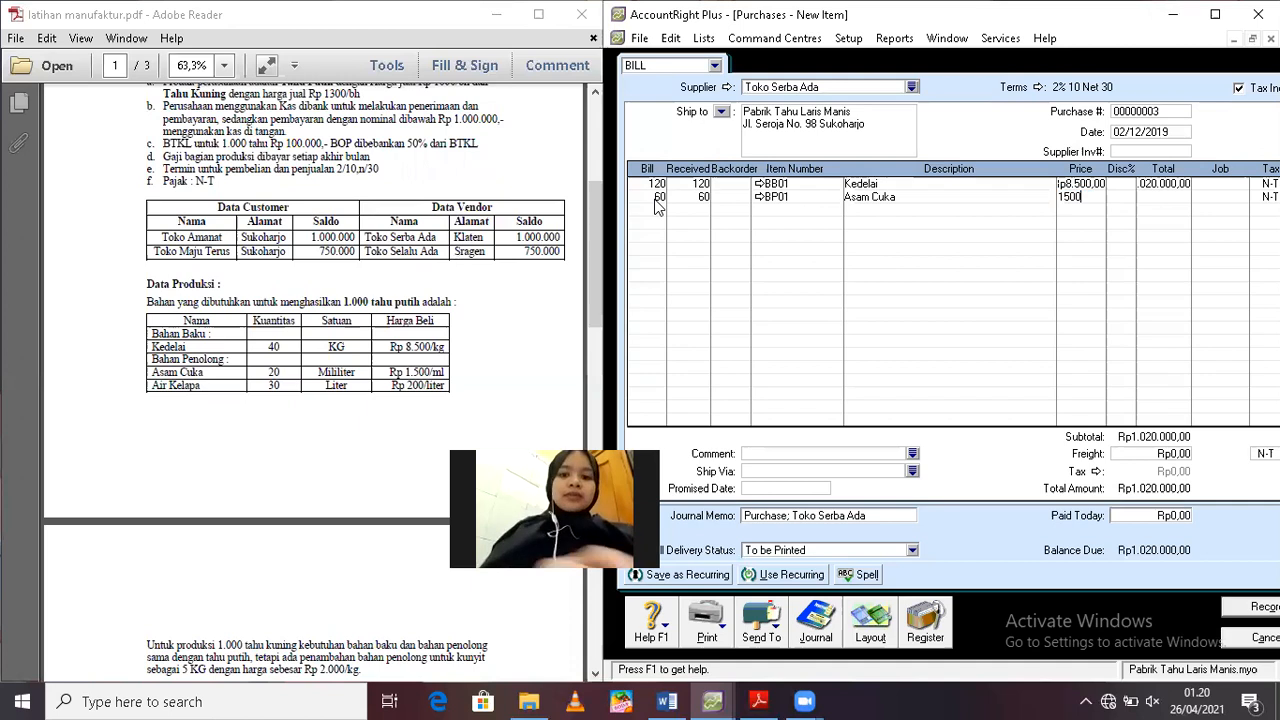
key("Tab")
key("Tab")
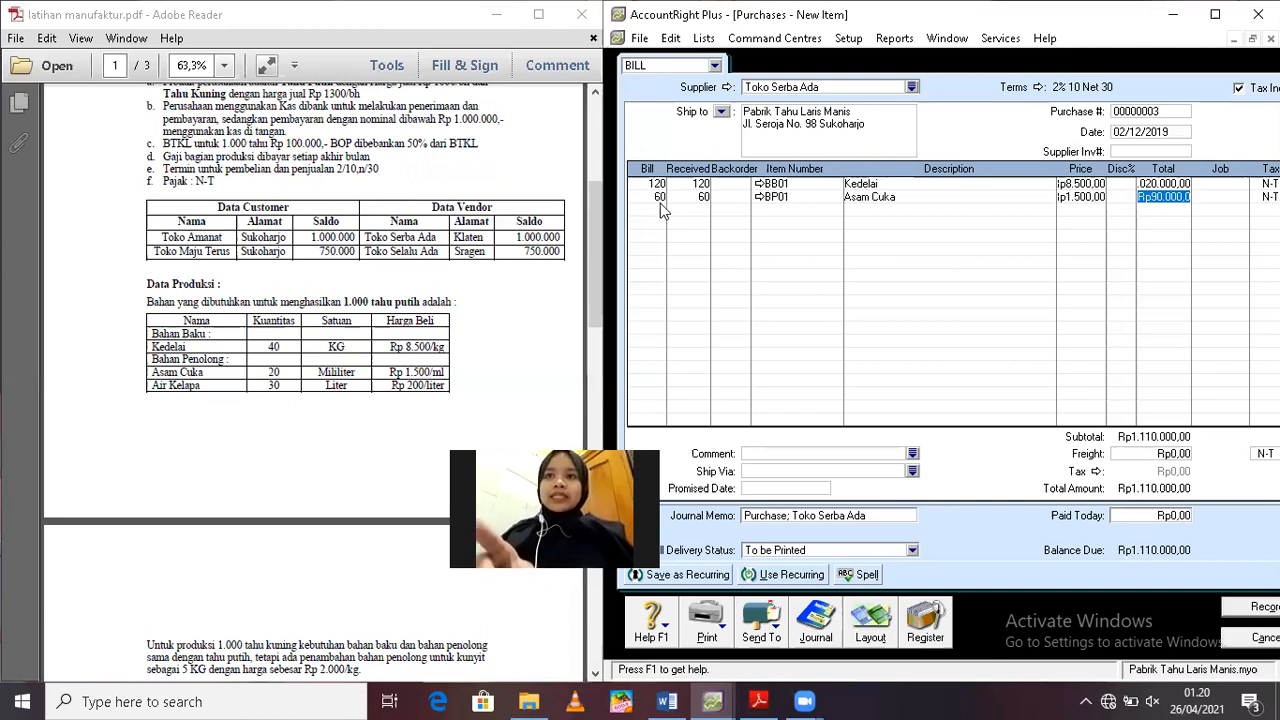
Add a third bill line for 90 of item BP02 Air Kelapa at a unit price of 200
left_click(660, 208)
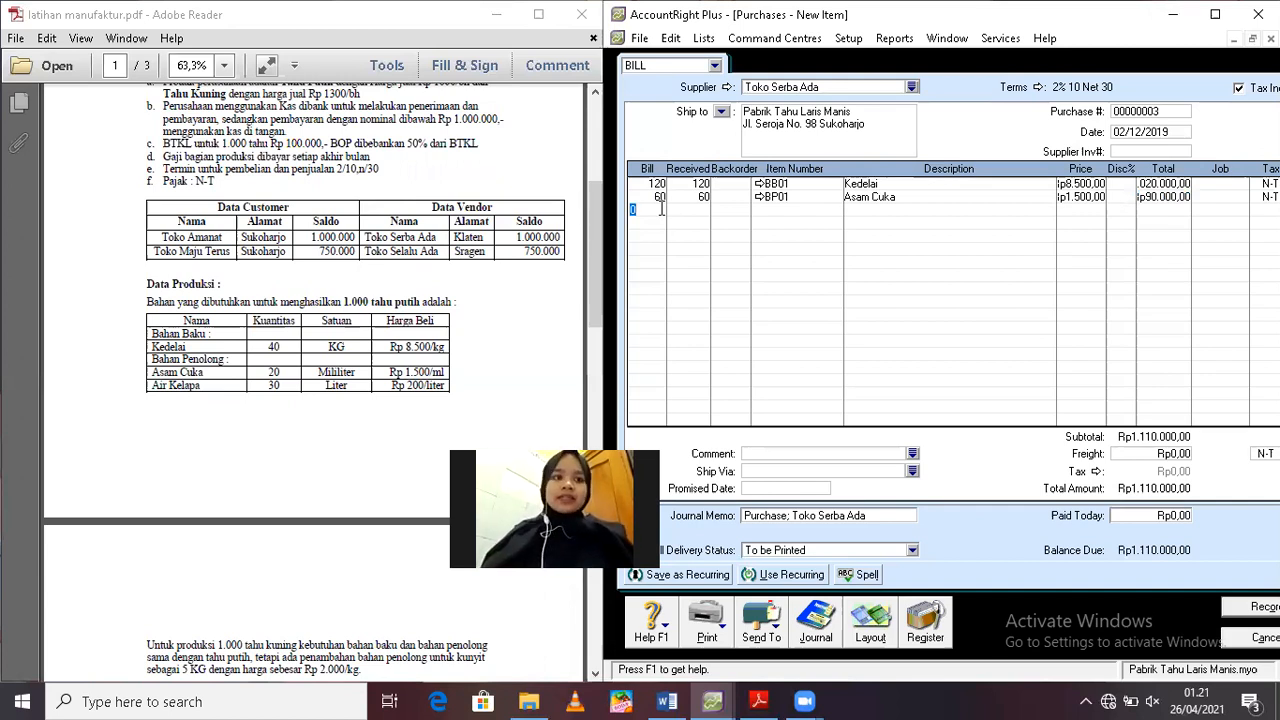
type("90")
key("Tab")
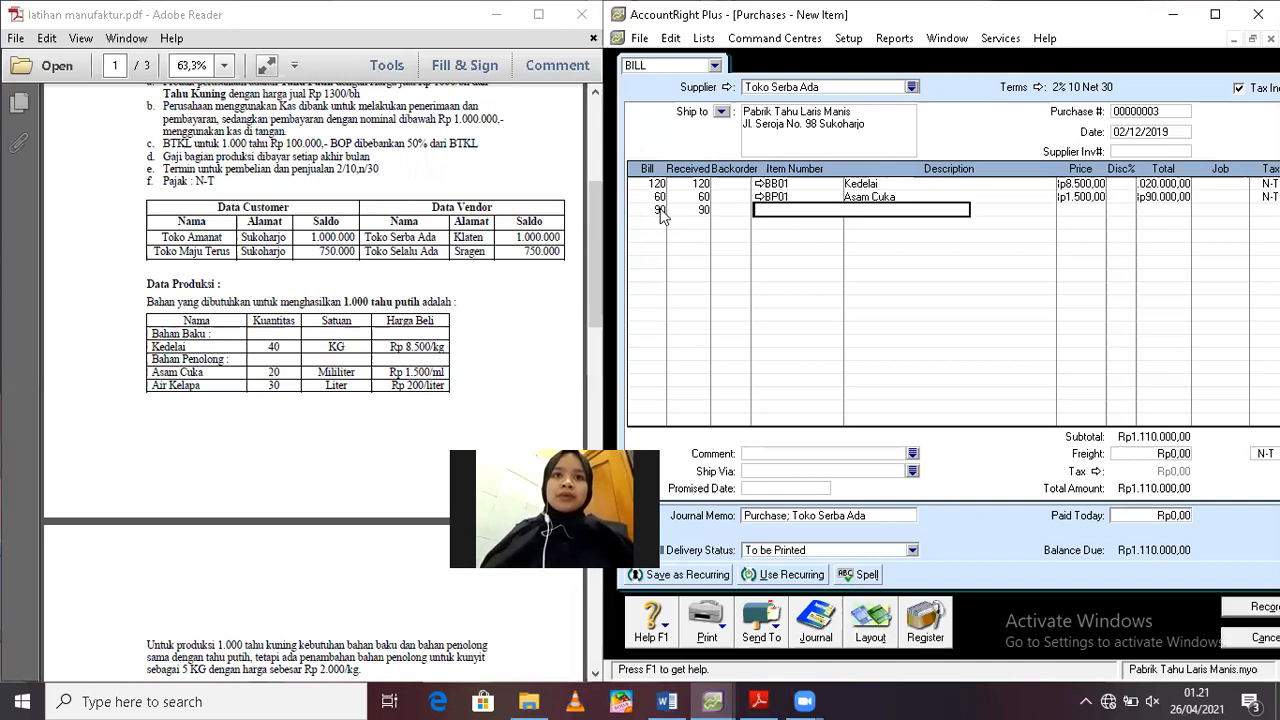
type("BP02")
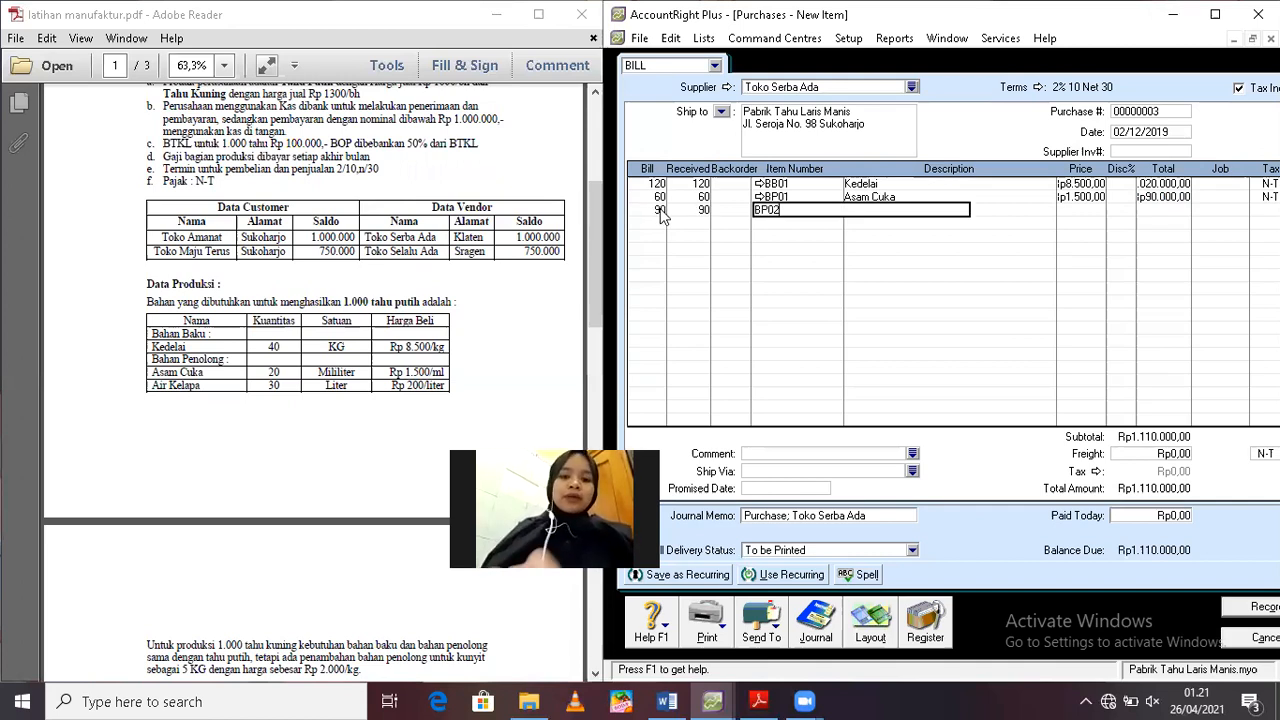
key("Tab")
key("Tab")
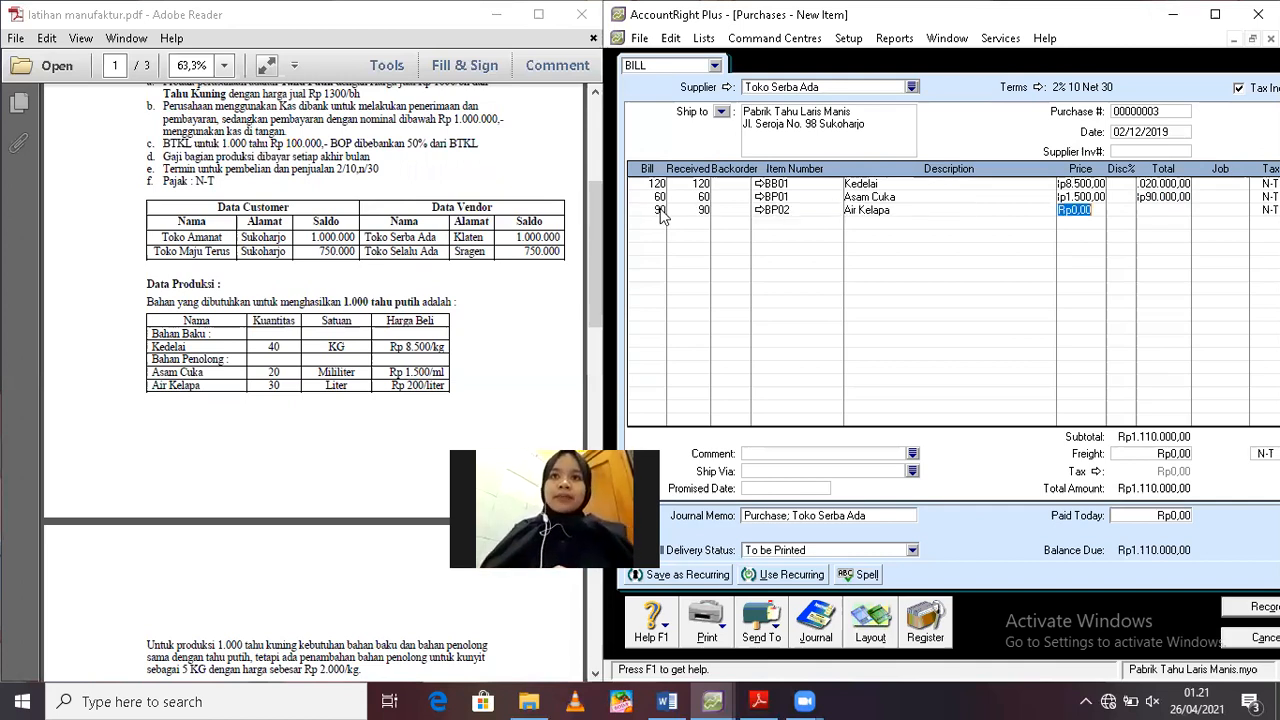
type("2")
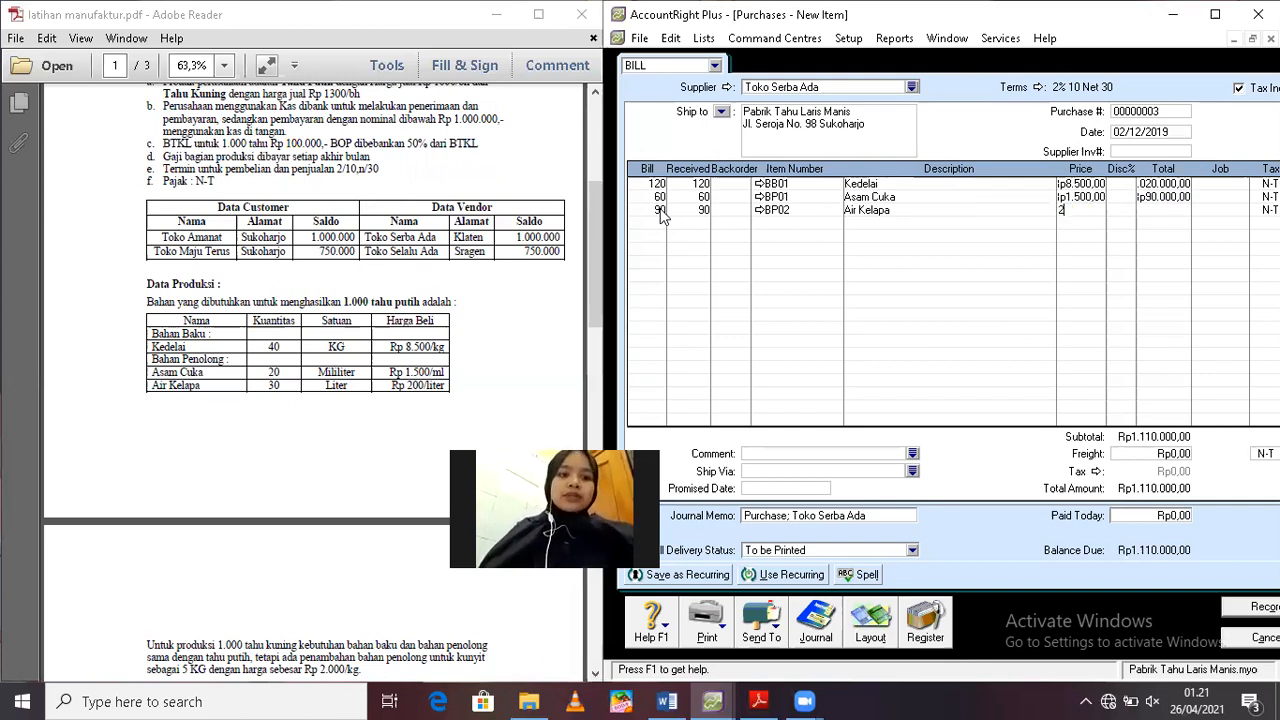
type("00")
key("Tab")
key("Tab")
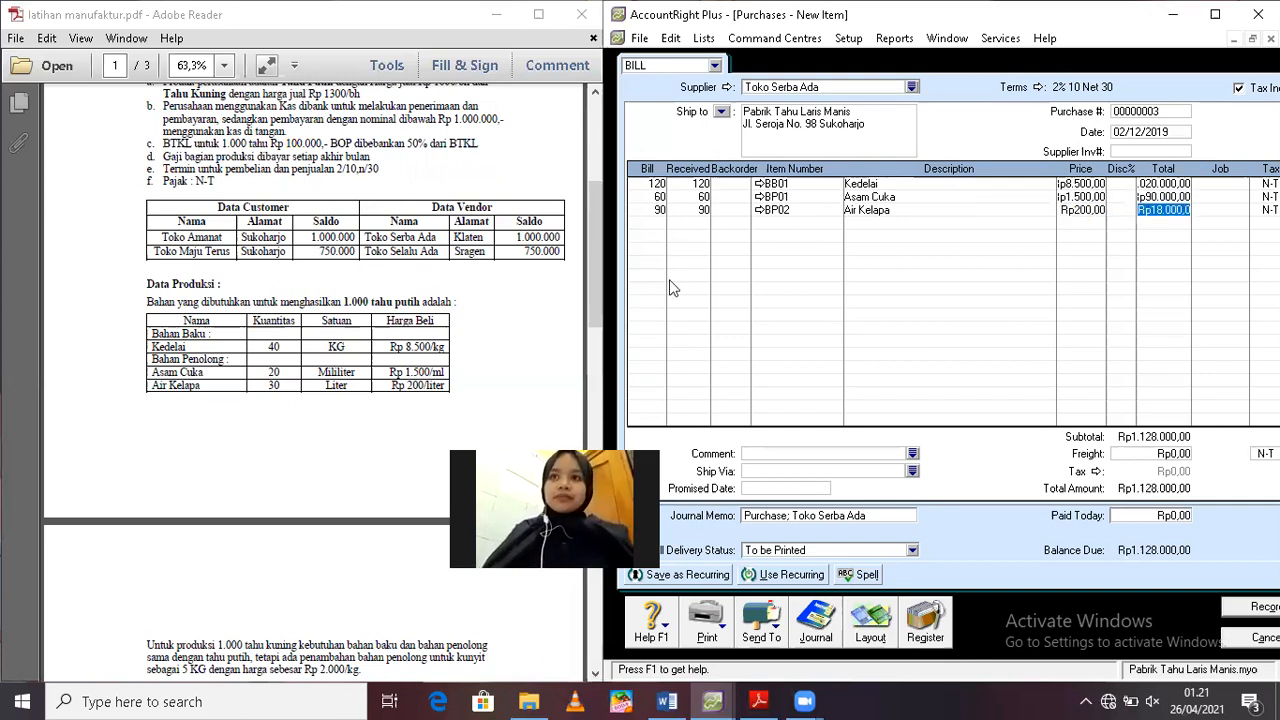
Check the payment terms in the PDF's transaction list, enter 1128000 as the amount paid today and turn off tax-inclusive pricing
left_click_drag(593, 305, 590, 443)
scroll(590, 443, "down", 5)
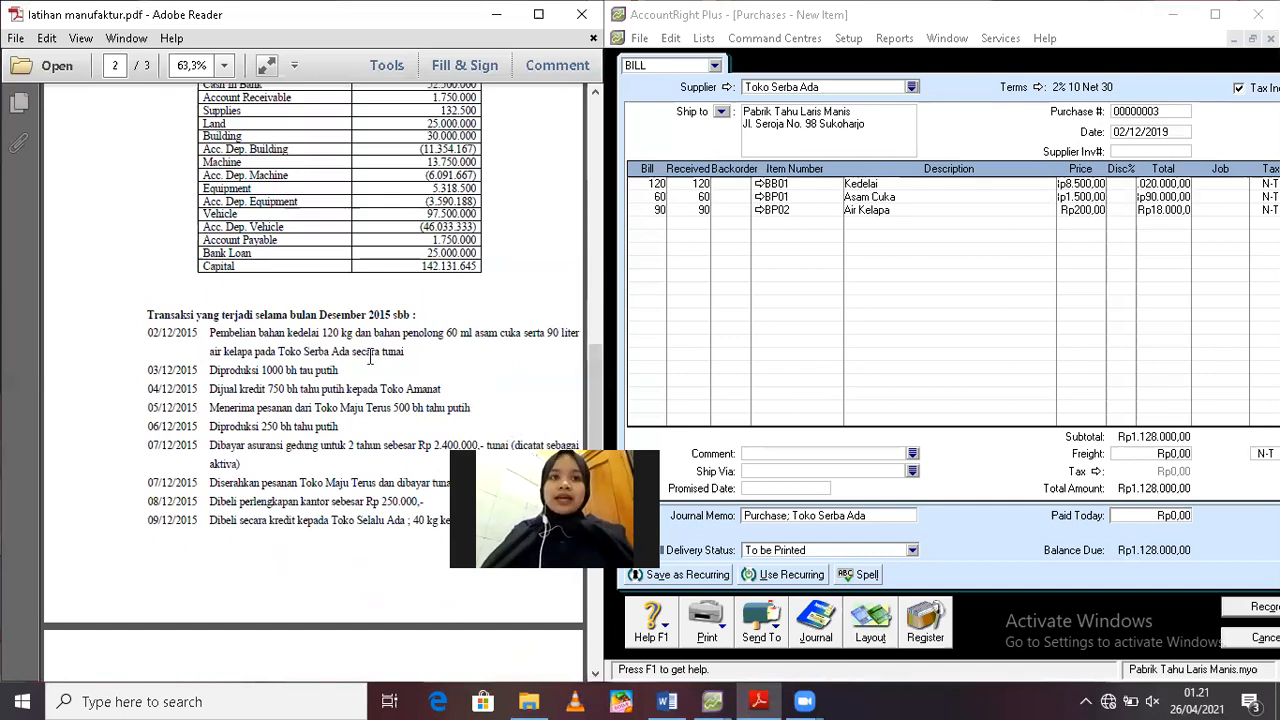
left_click(1179, 515)
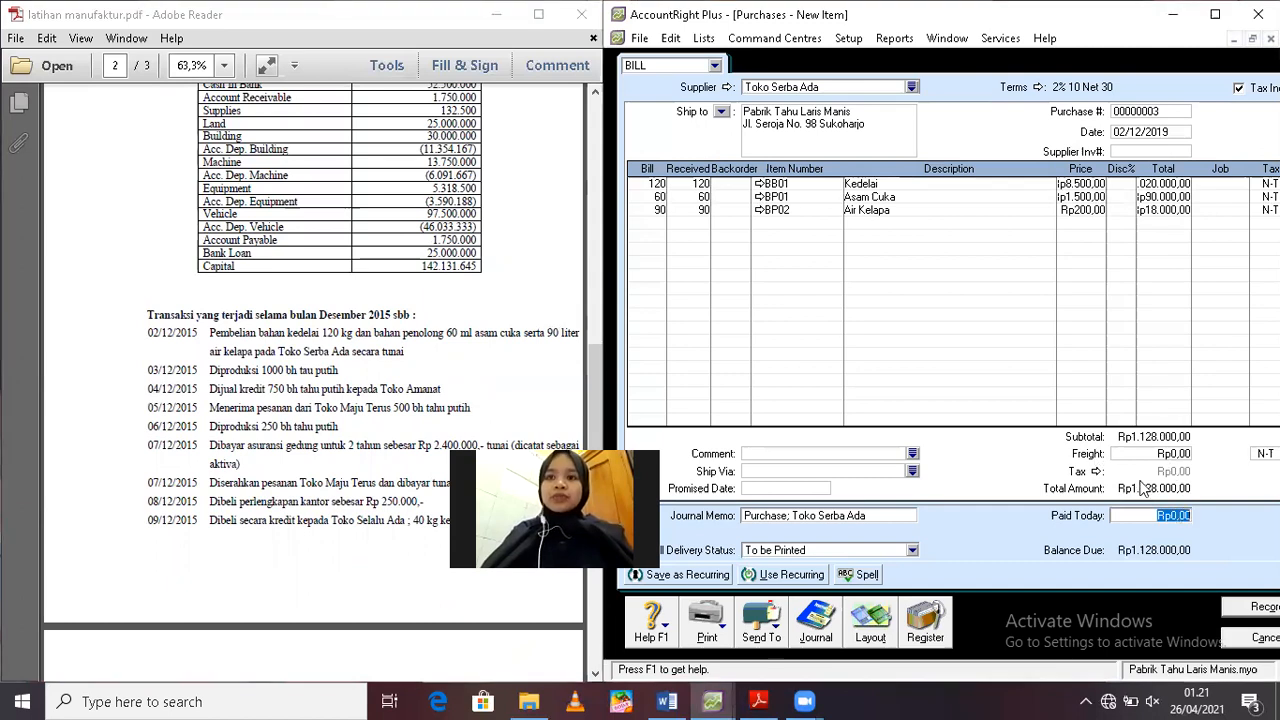
type("1128000")
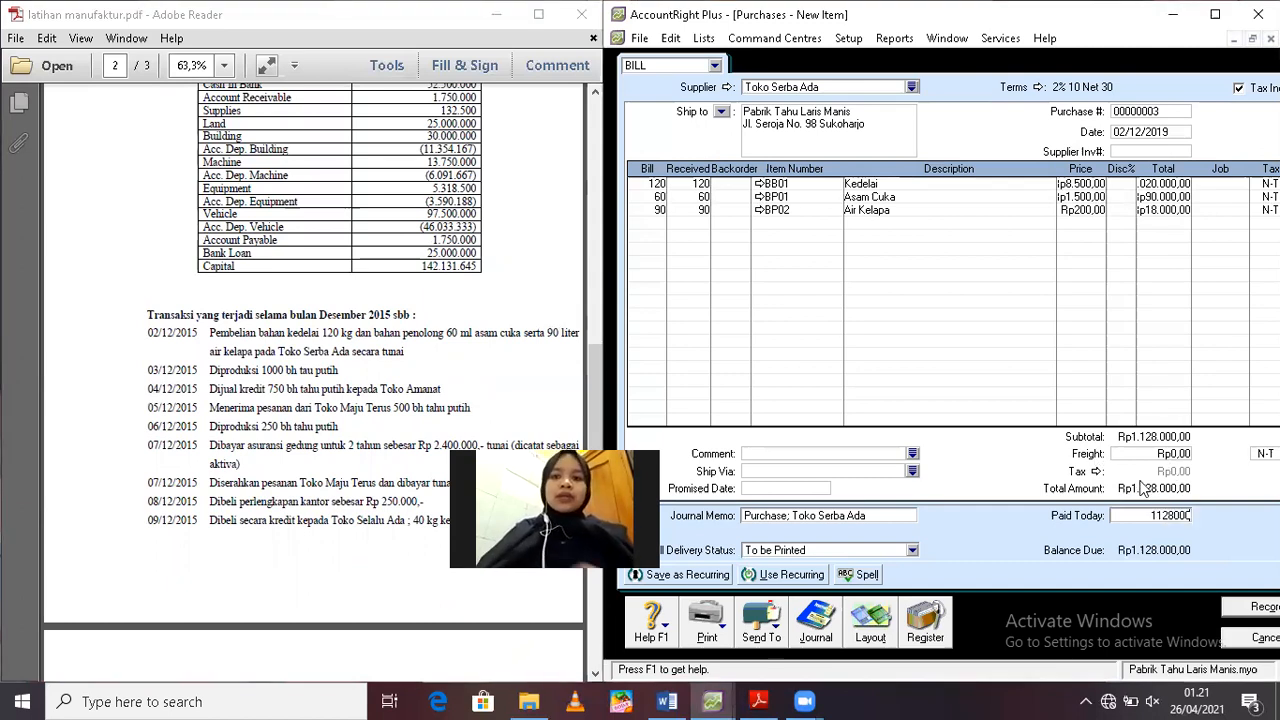
key("Tab")
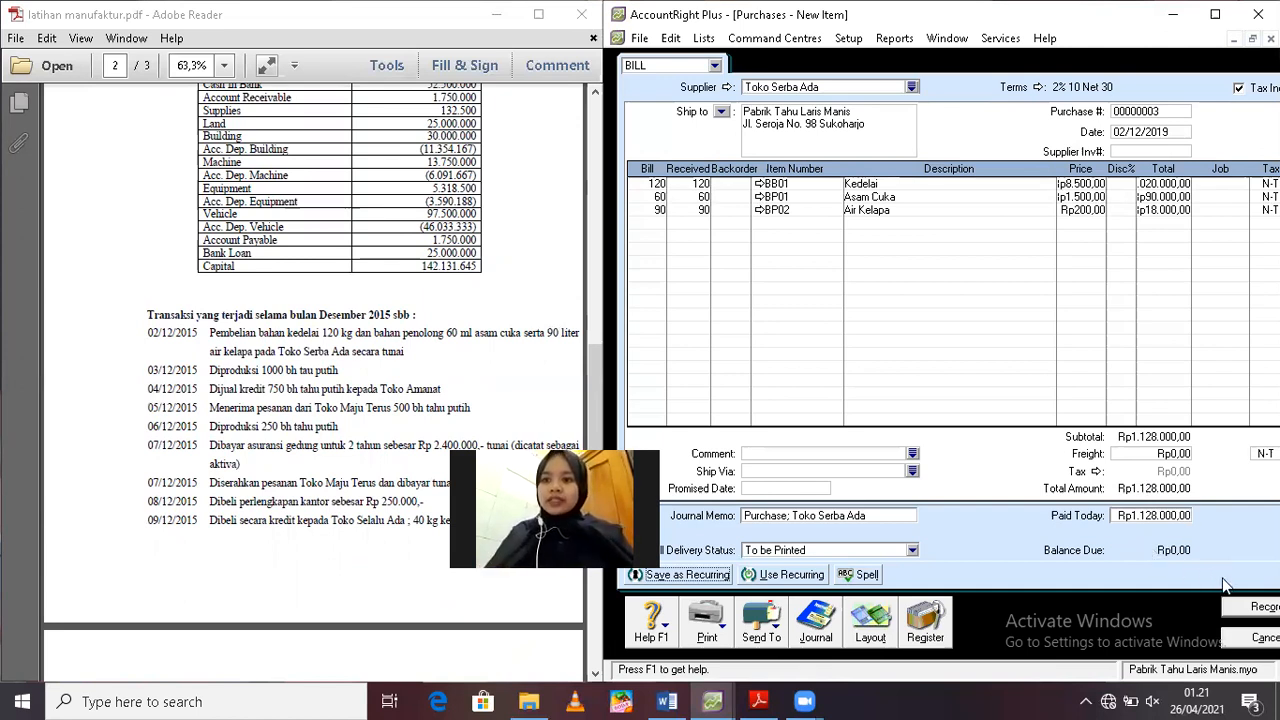
left_click(1239, 89)
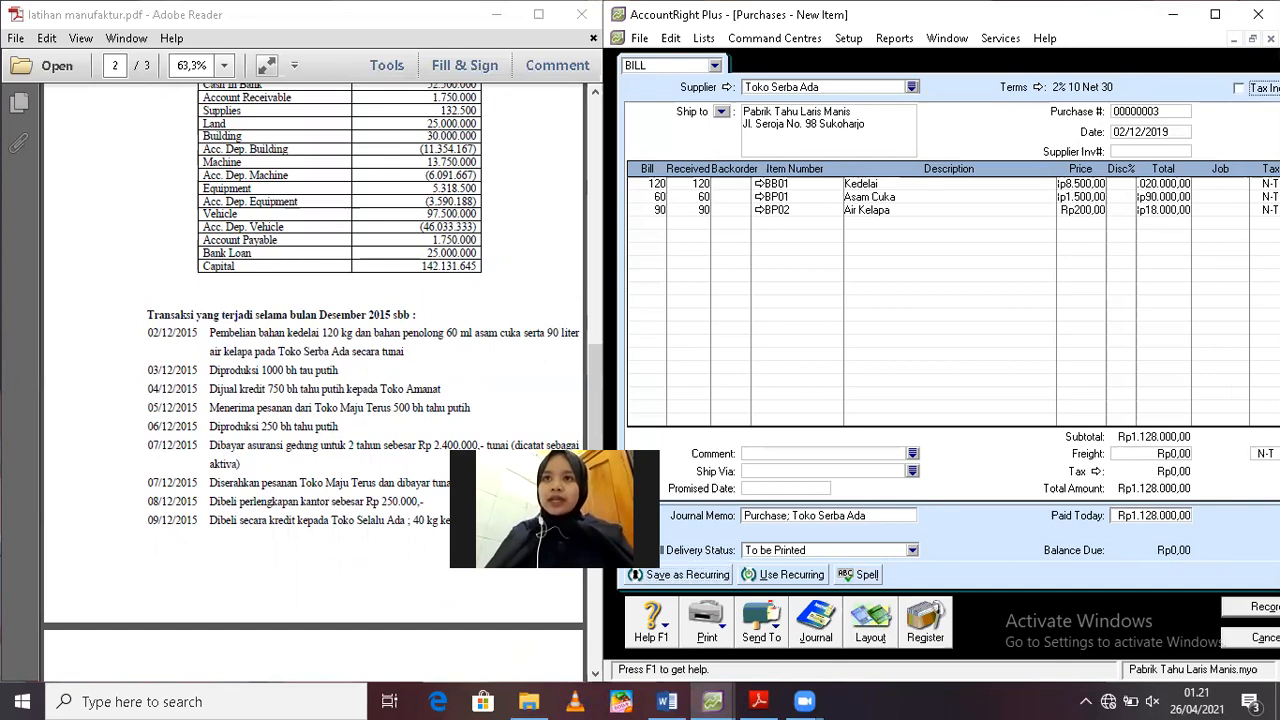
Record the purchase bill, ignoring all spelling suggestions, declining the tax code change and accepting the cheque, and return to the Command Centre
left_click(1236, 612)
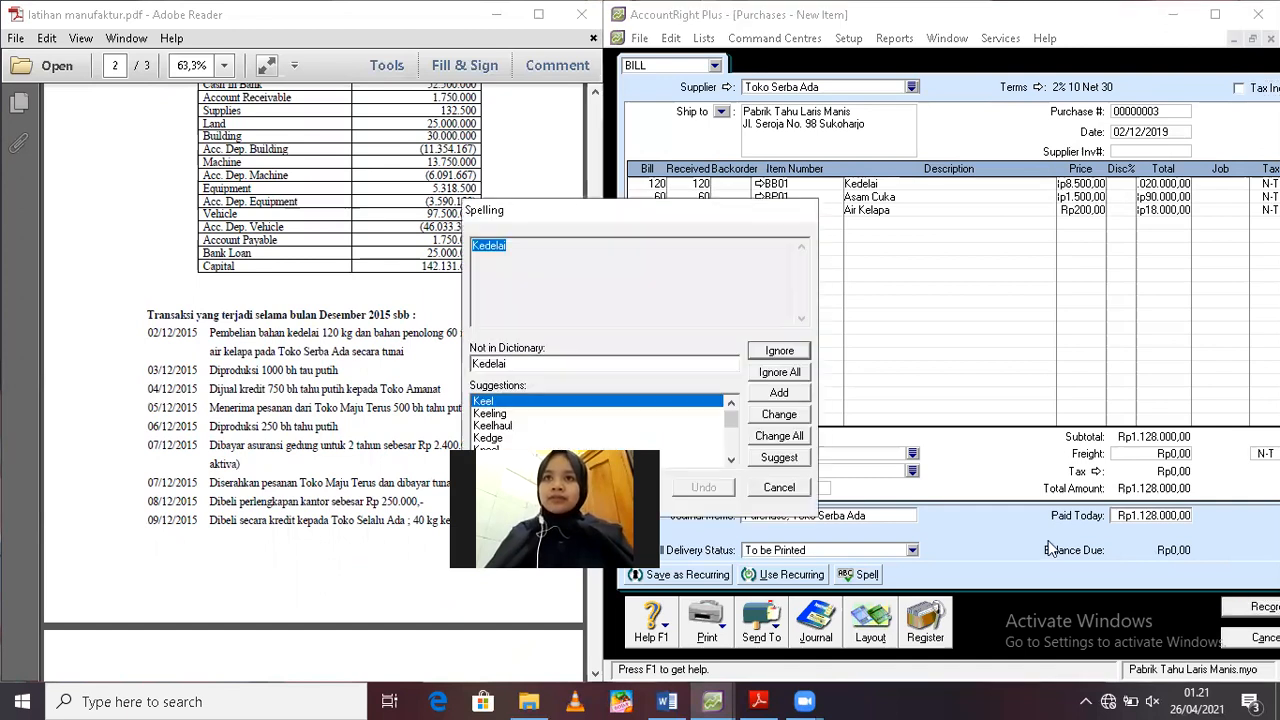
left_click(772, 372)
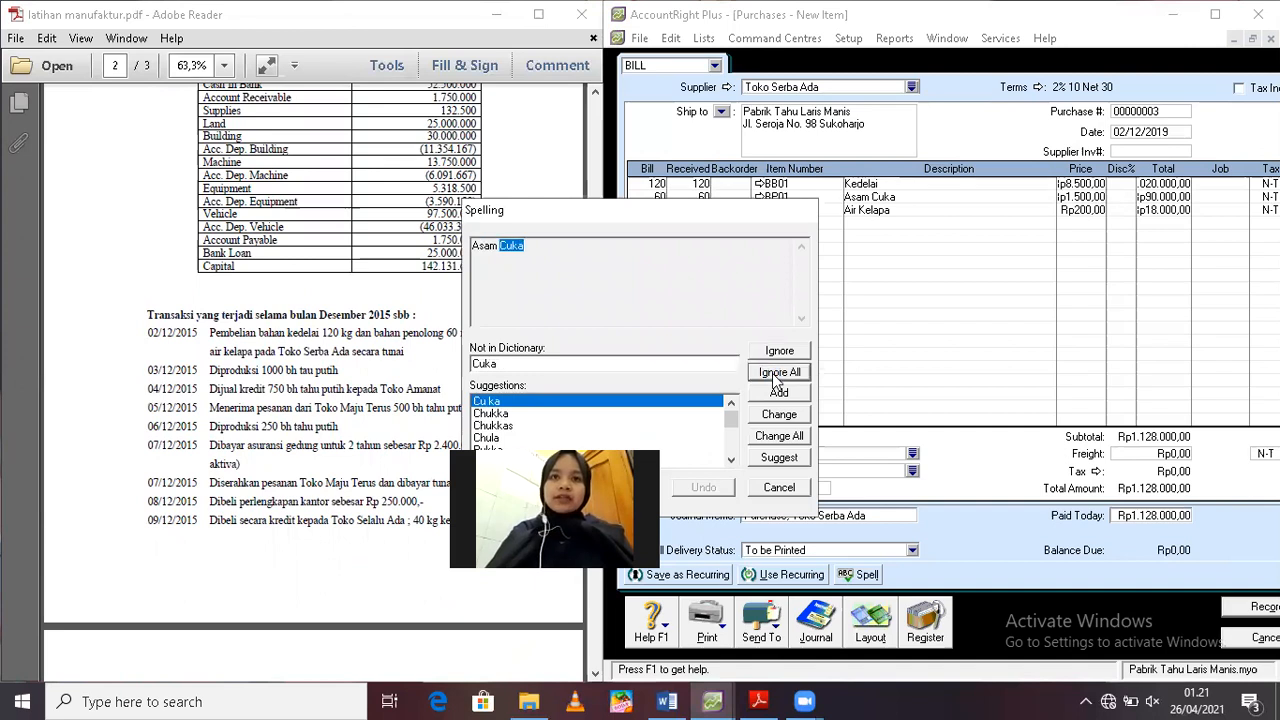
left_click(773, 373)
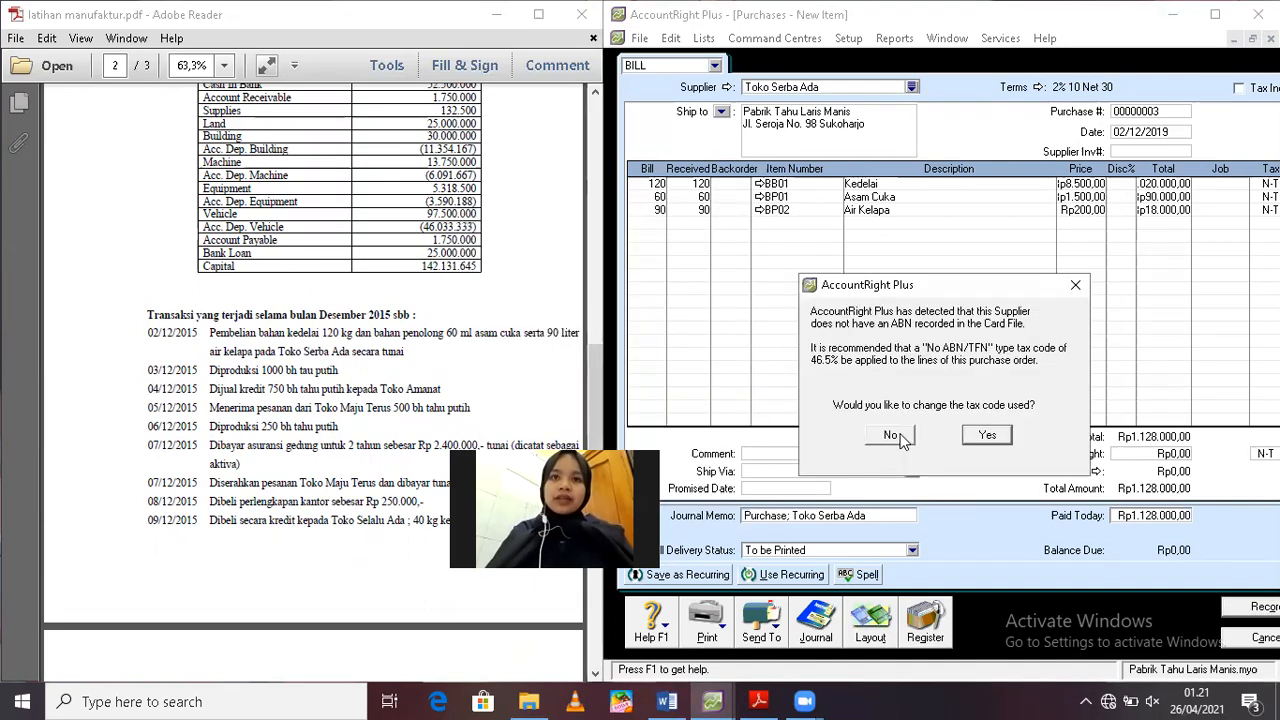
left_click(899, 437)
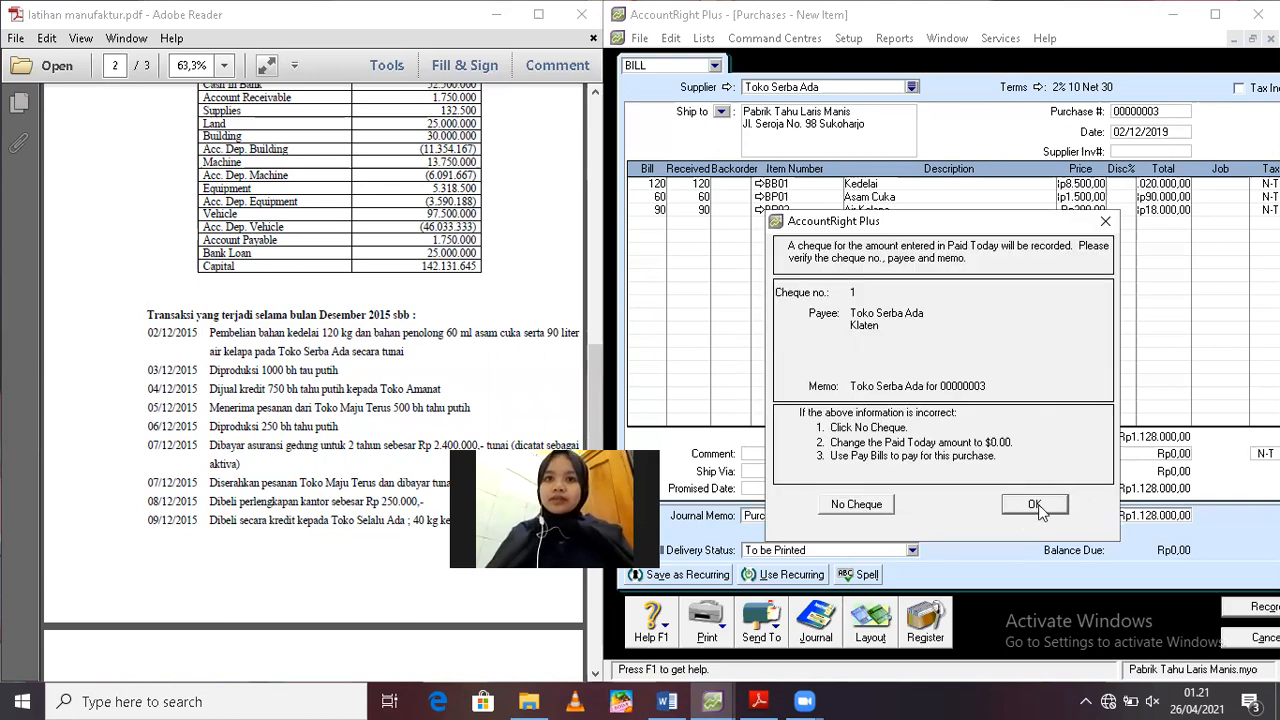
left_click(1038, 506)
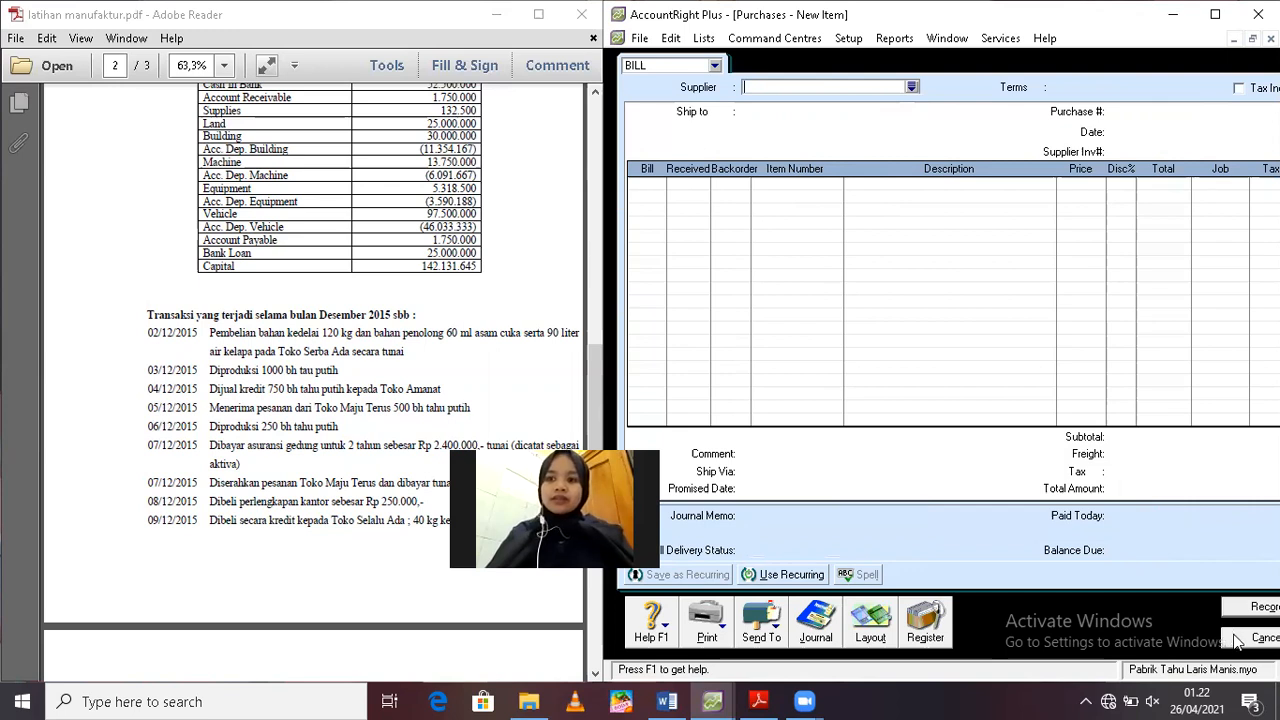
key("Escape")
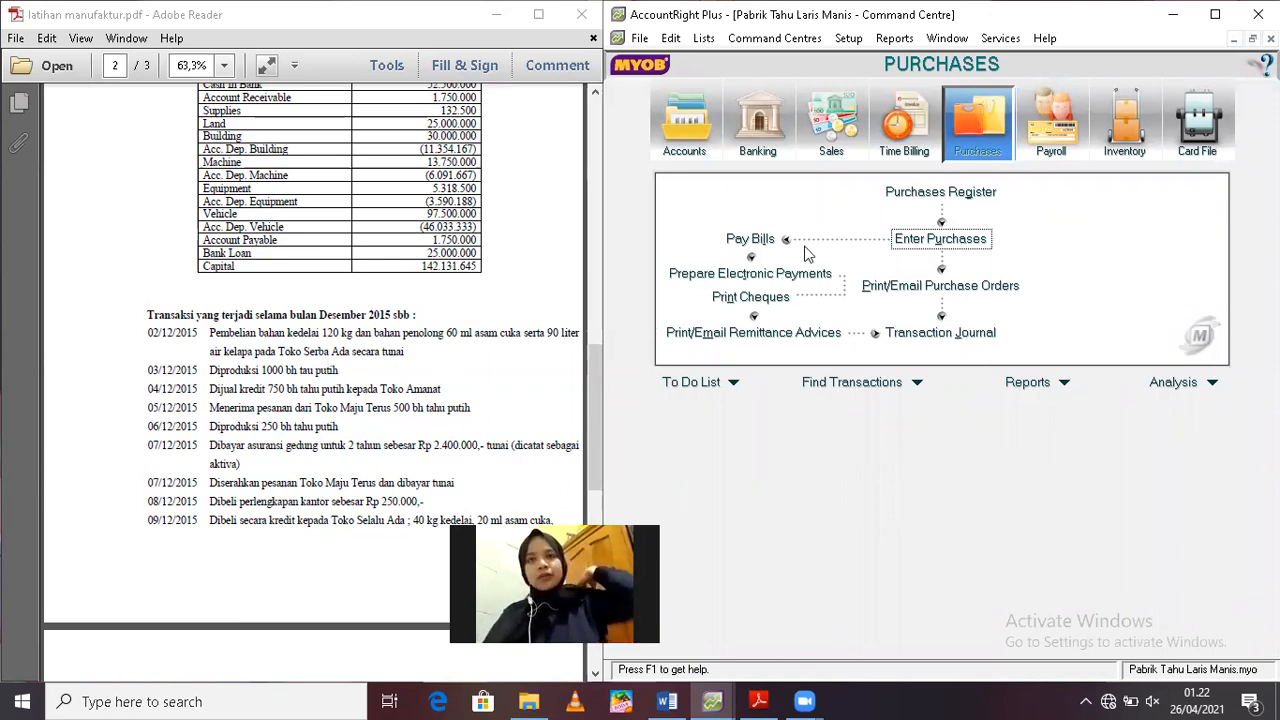
Auto-build 1000 units of item BDP01 BDP - Tahu Putih from the inventory
left_click(1114, 130)
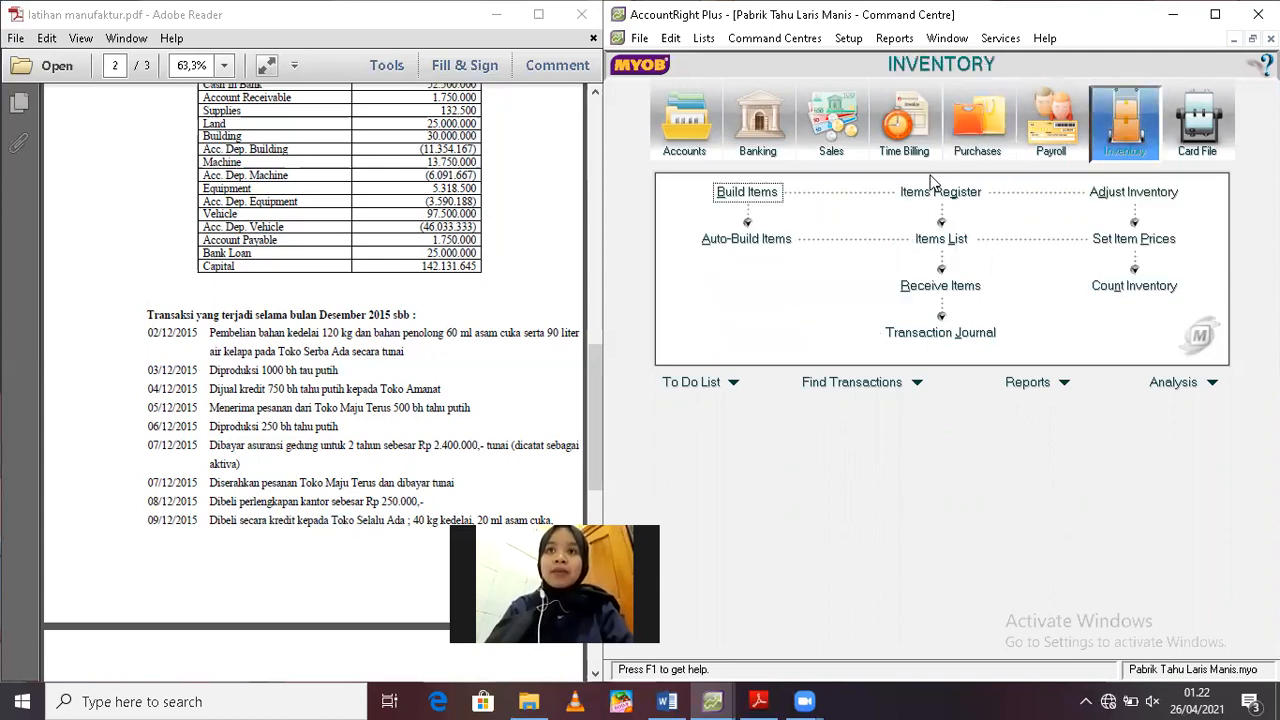
left_click(748, 240)
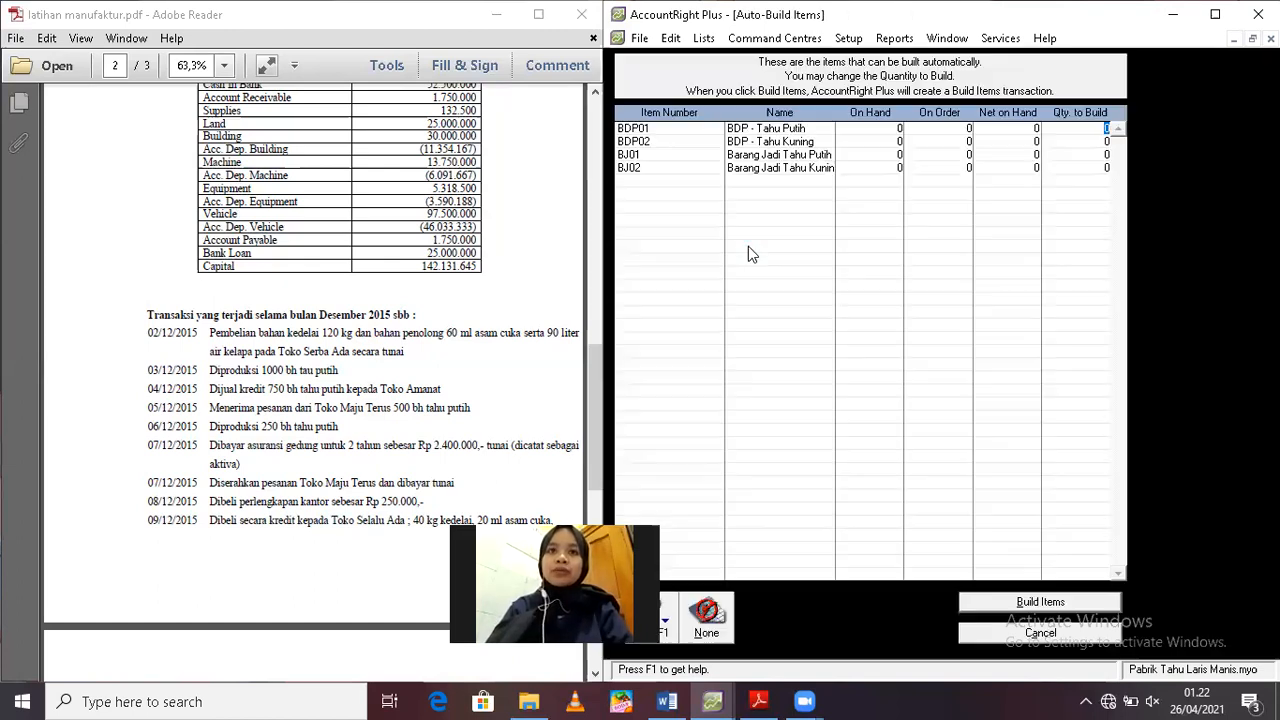
left_click(1106, 128)
type("1000")
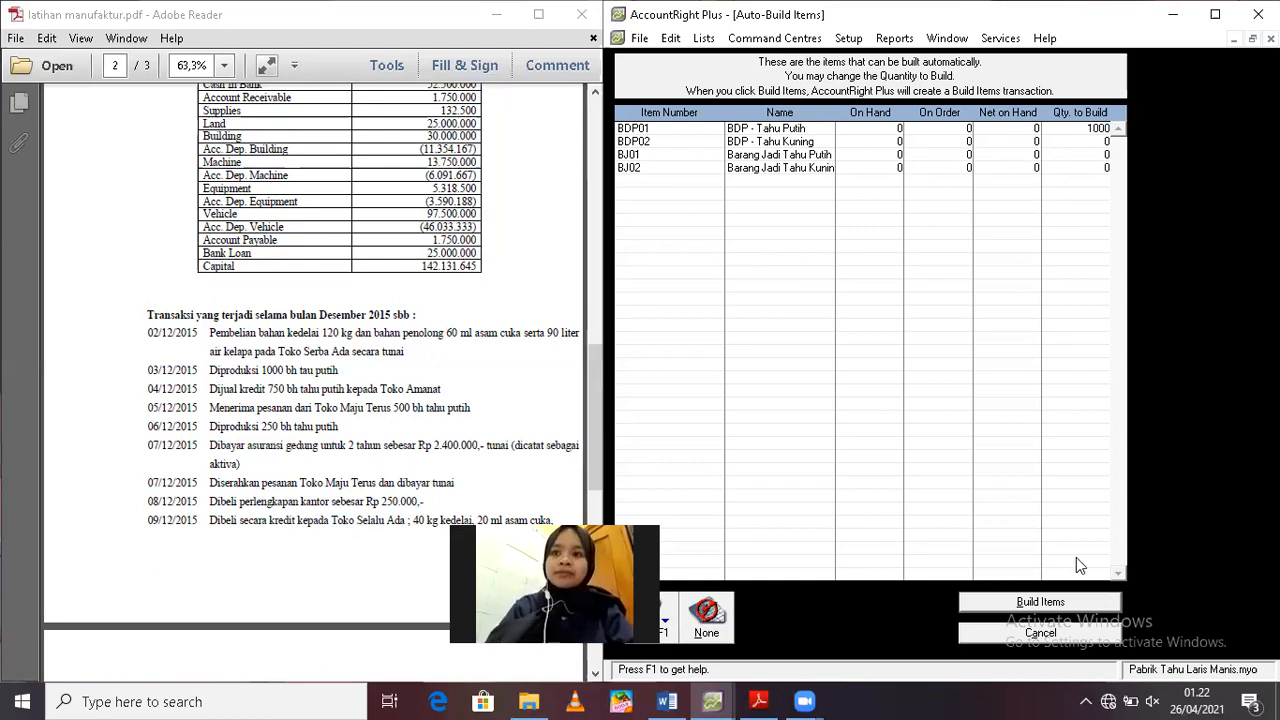
left_click(1040, 602)
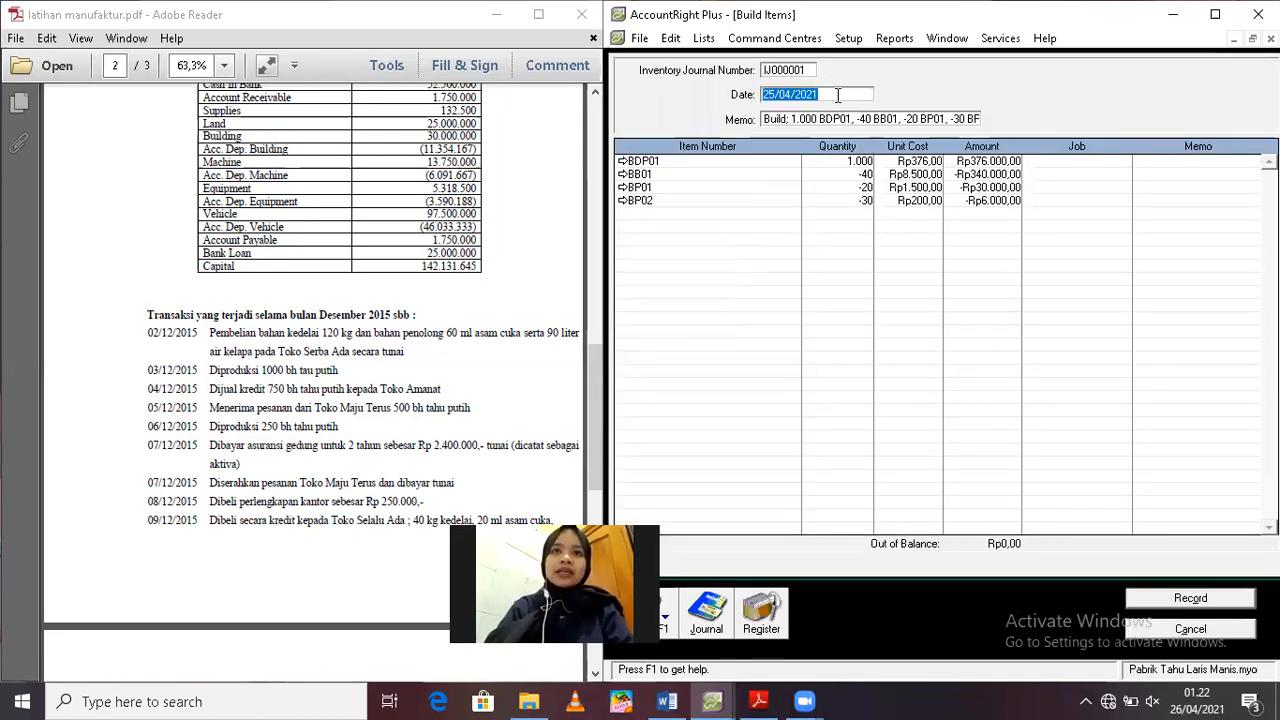
Date the build transaction 3/12/2019 and replace its memo with "Produksi 1000 bh Tahu Putih"
type("3/12/")
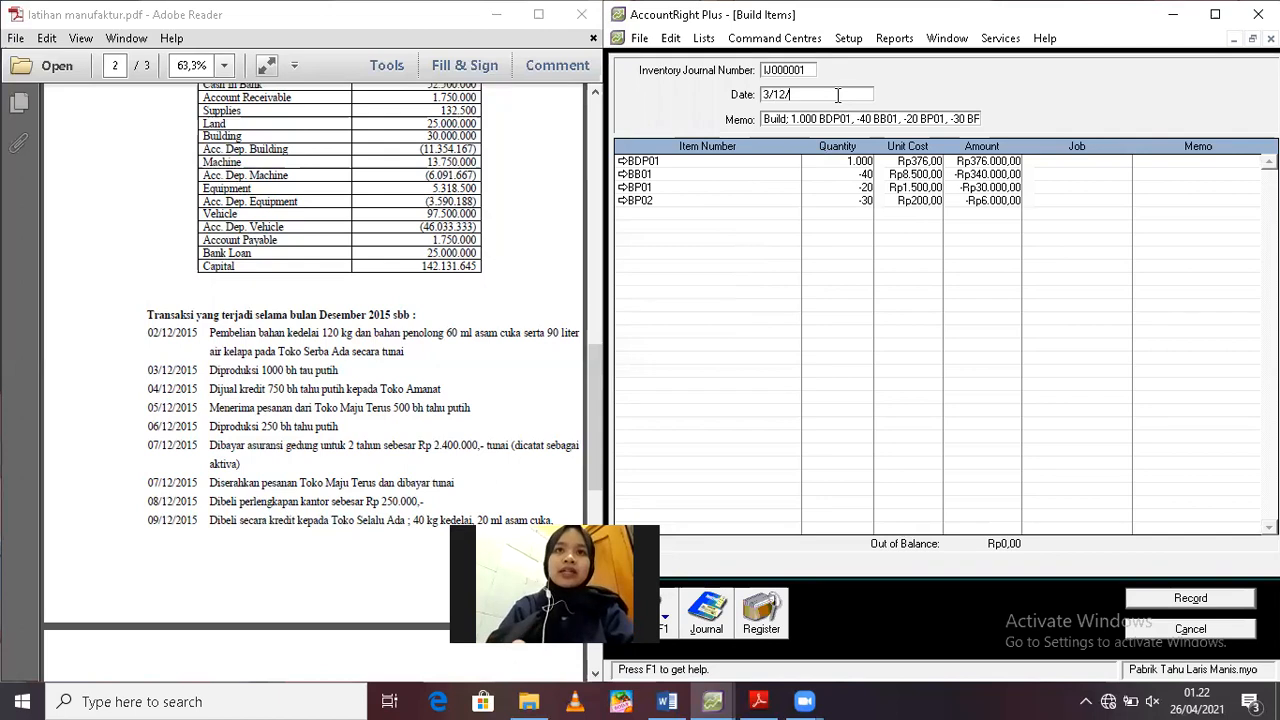
type("2015")
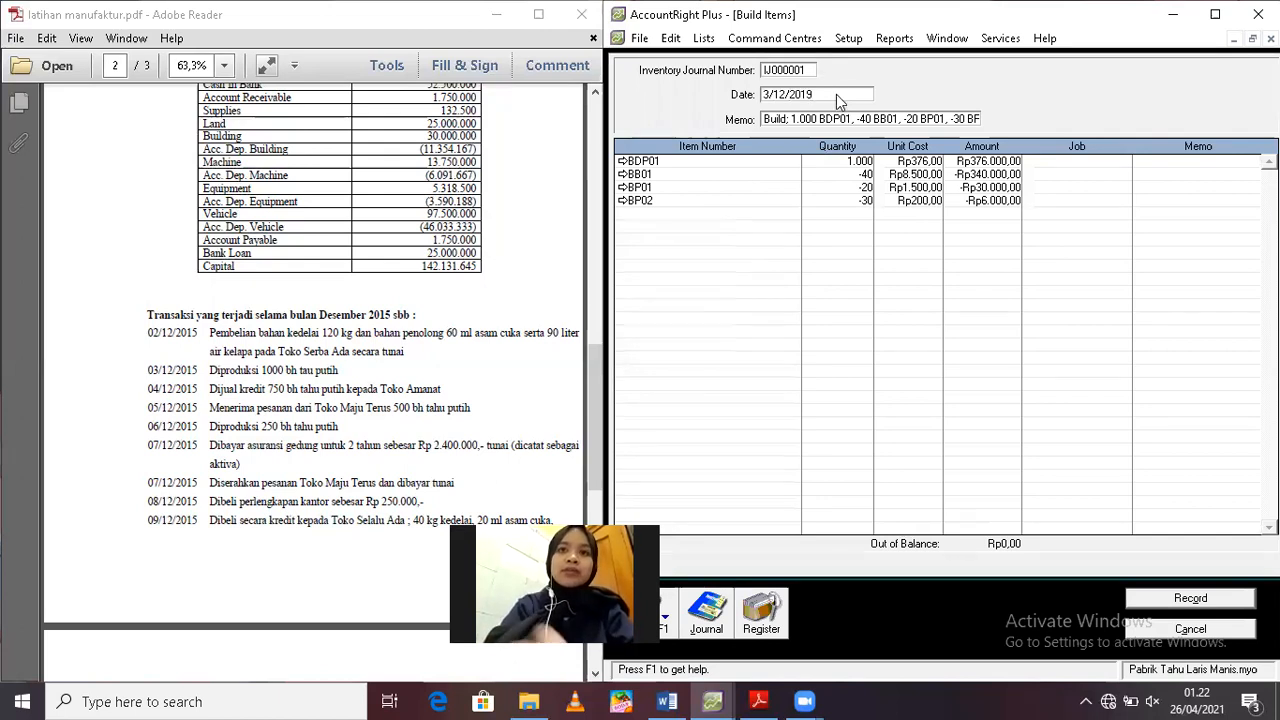
key("Tab")
key("BackSpace")
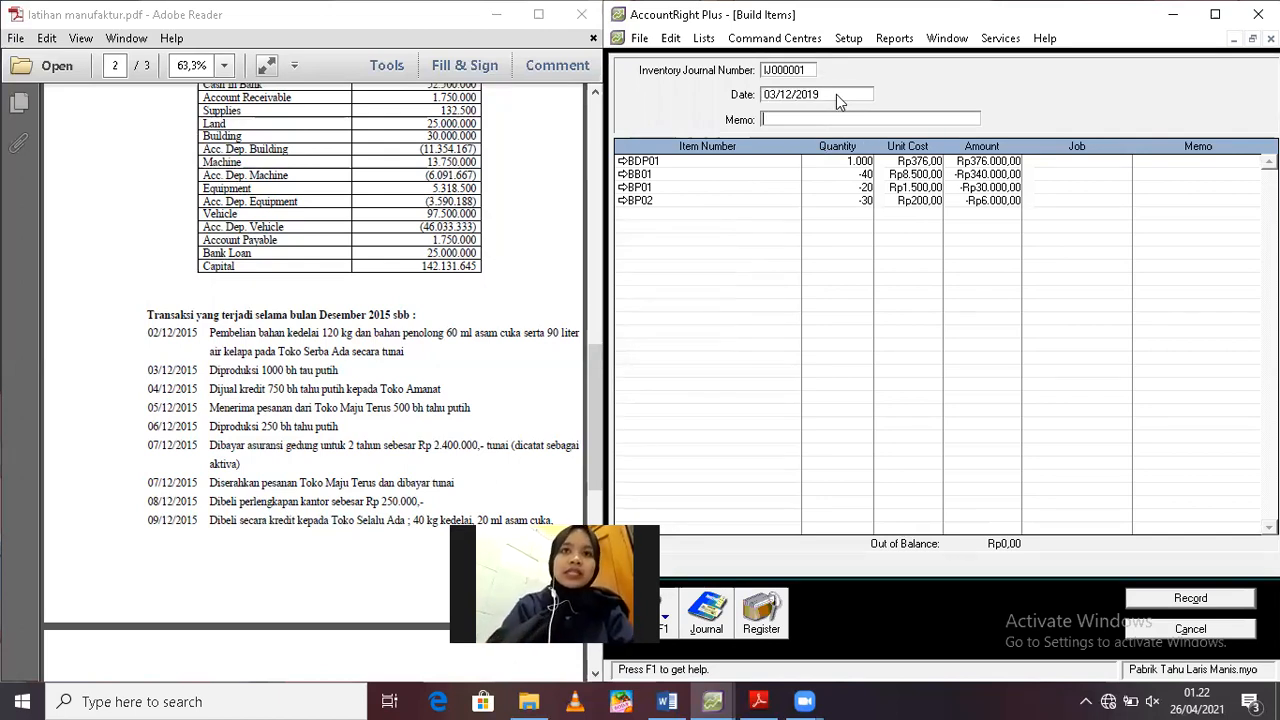
type("Produksi 1000 bh Tahu")
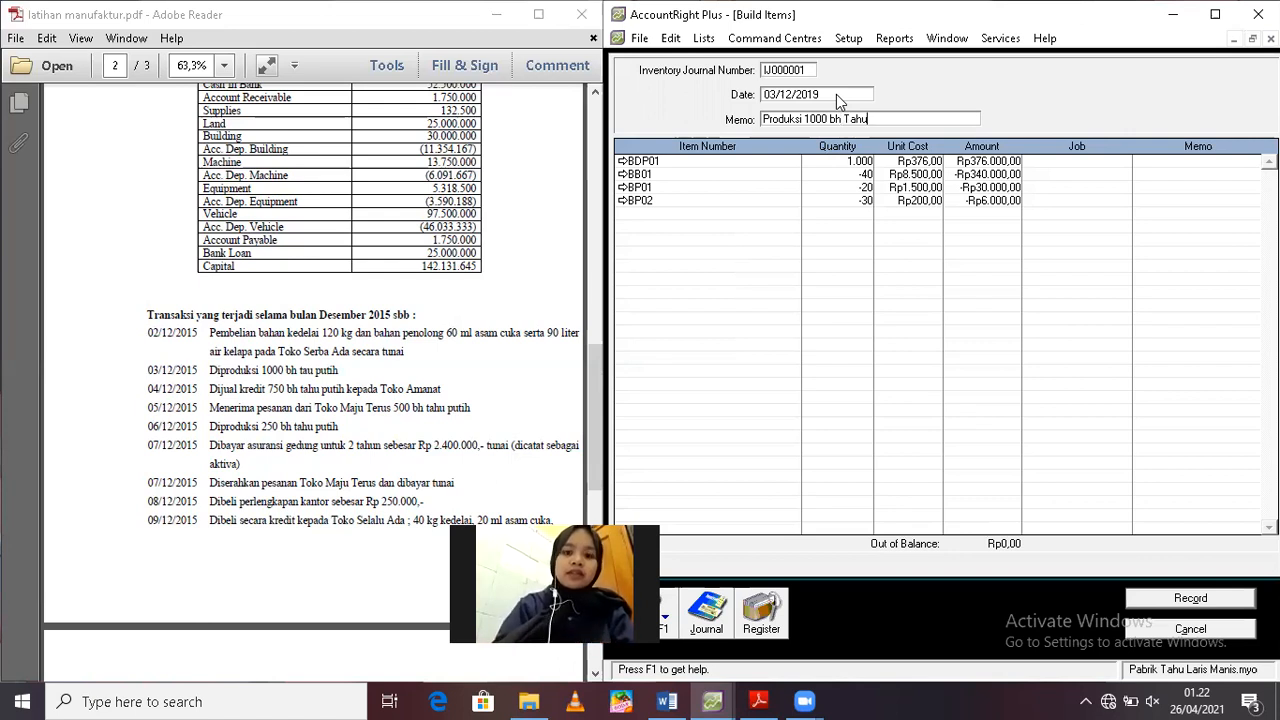
type("Putih")
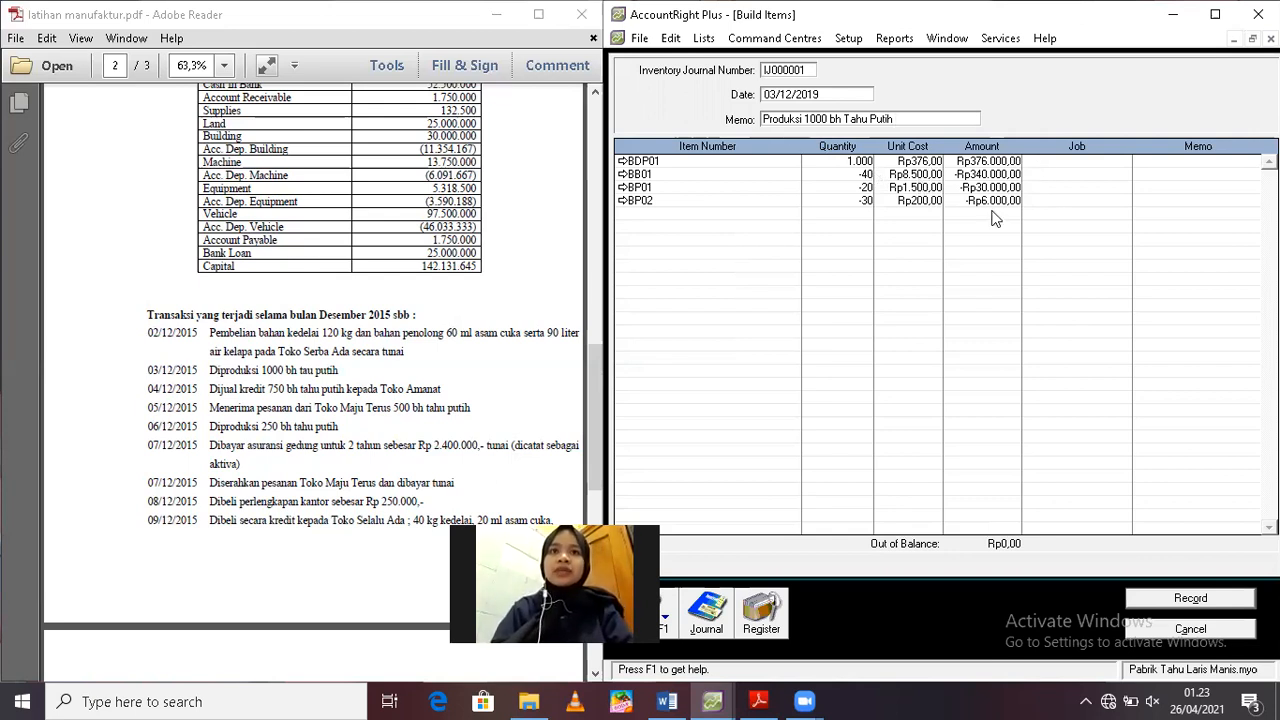
Create a new detail job numbered JOB TP 01 from the BB01 line's job selection
left_click(1124, 175)
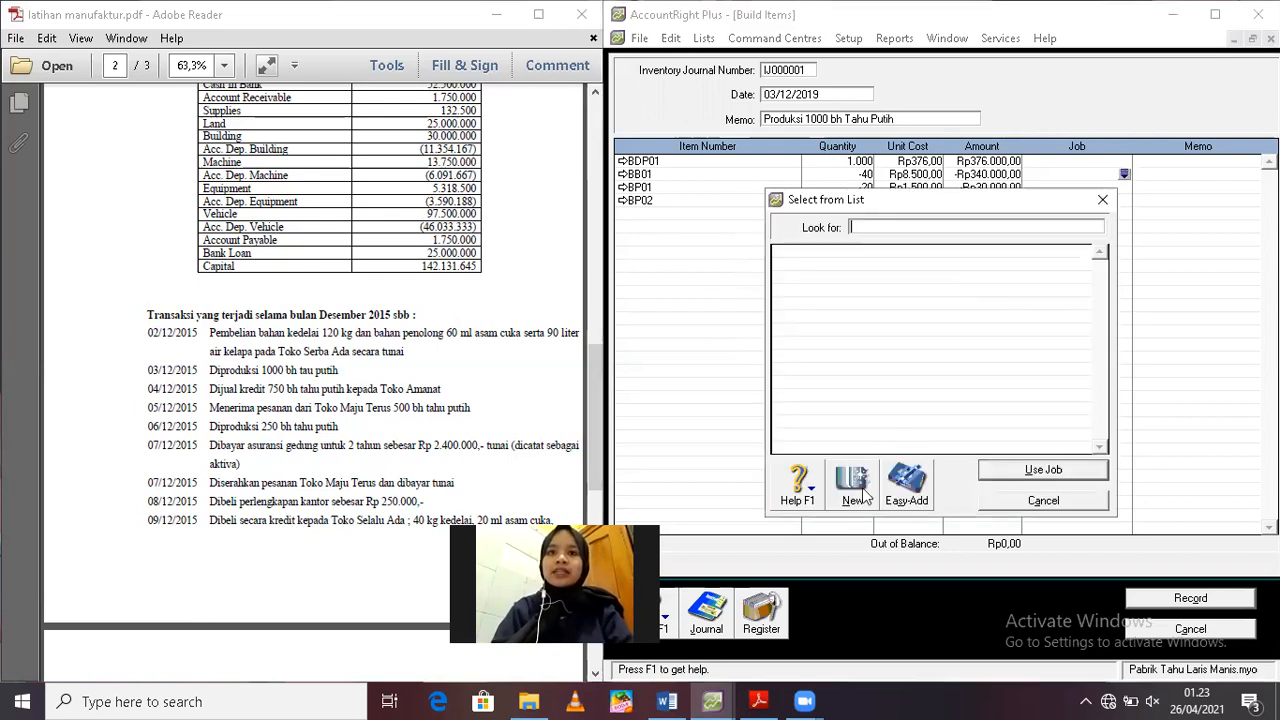
left_click(858, 488)
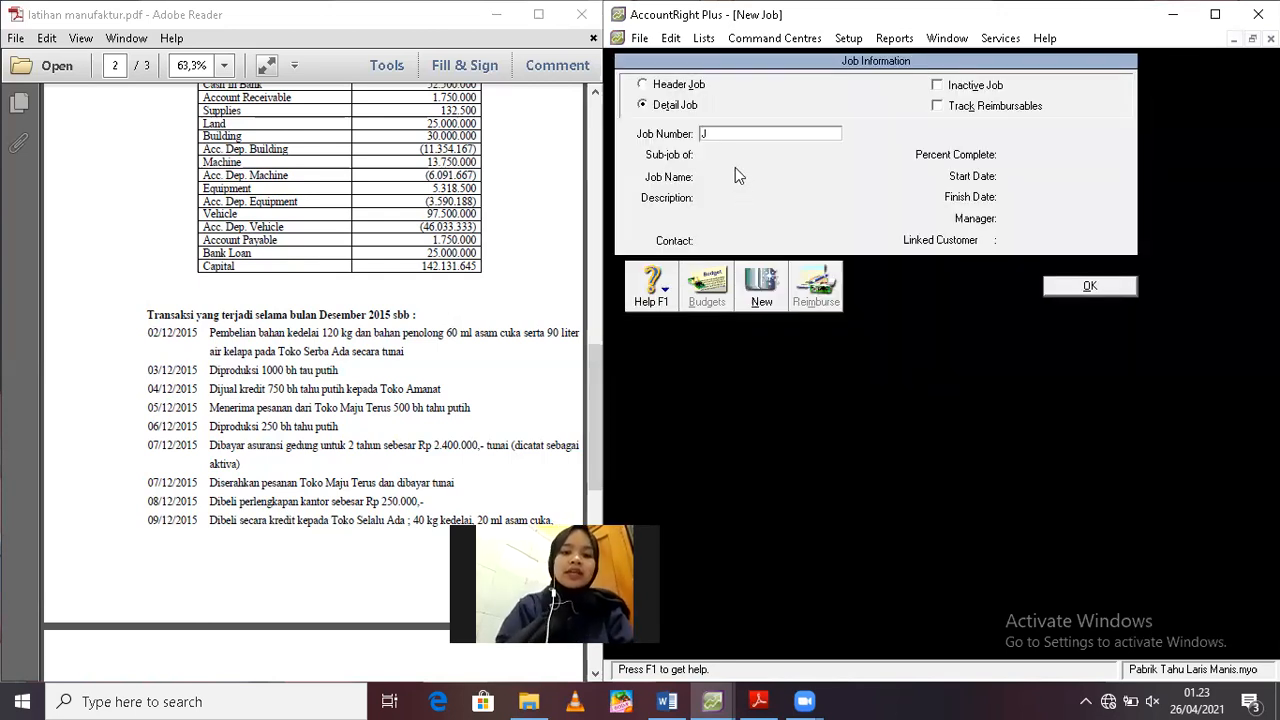
type("JOB TP 1")
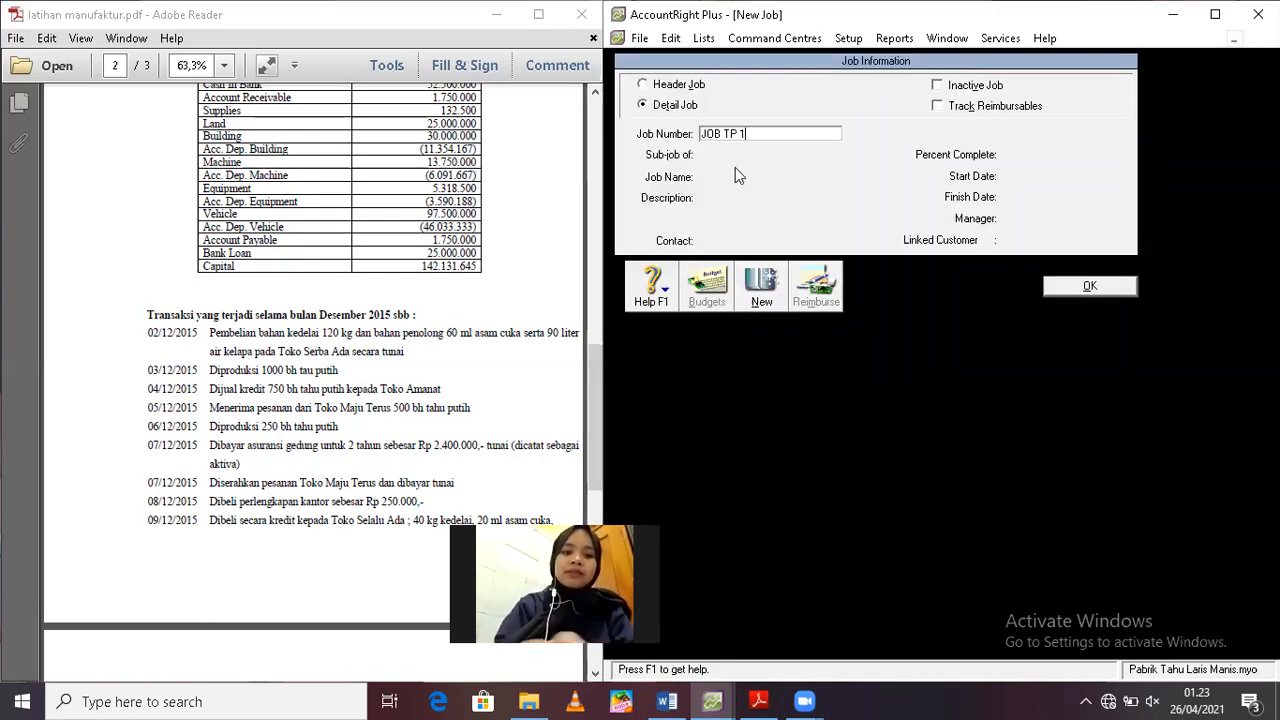
key("BackSpace")
type("01")
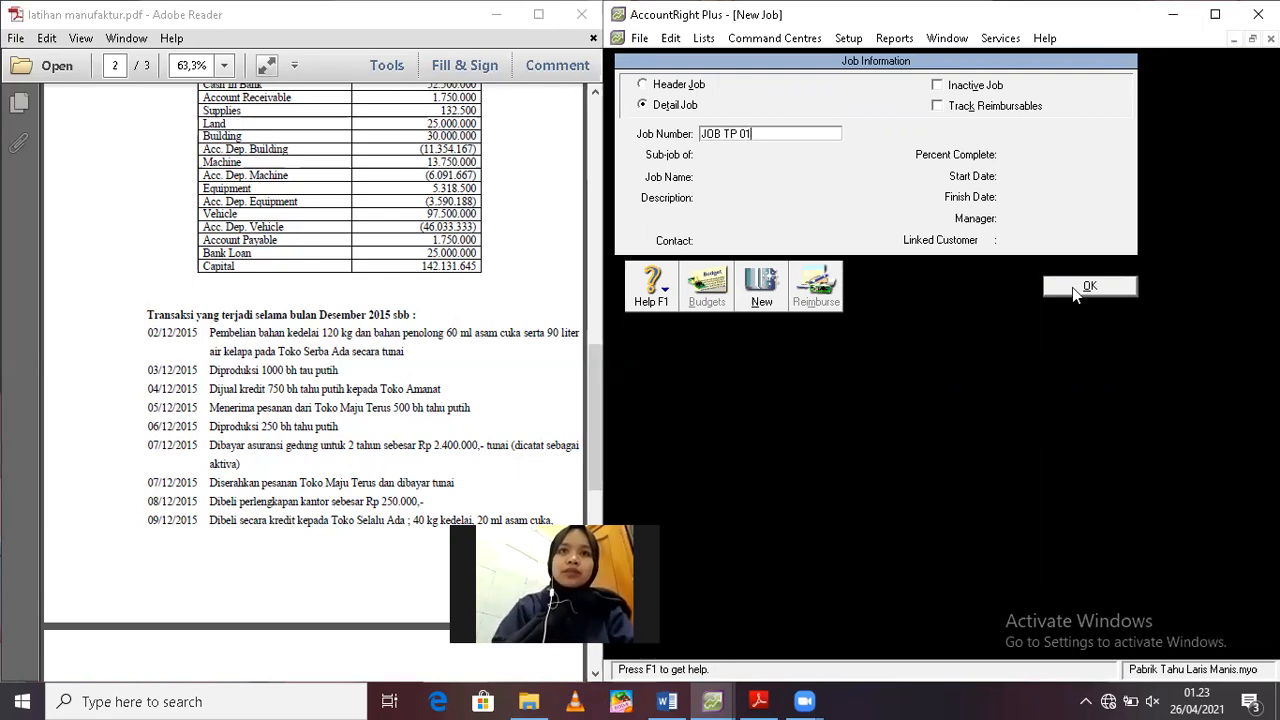
key("Return")
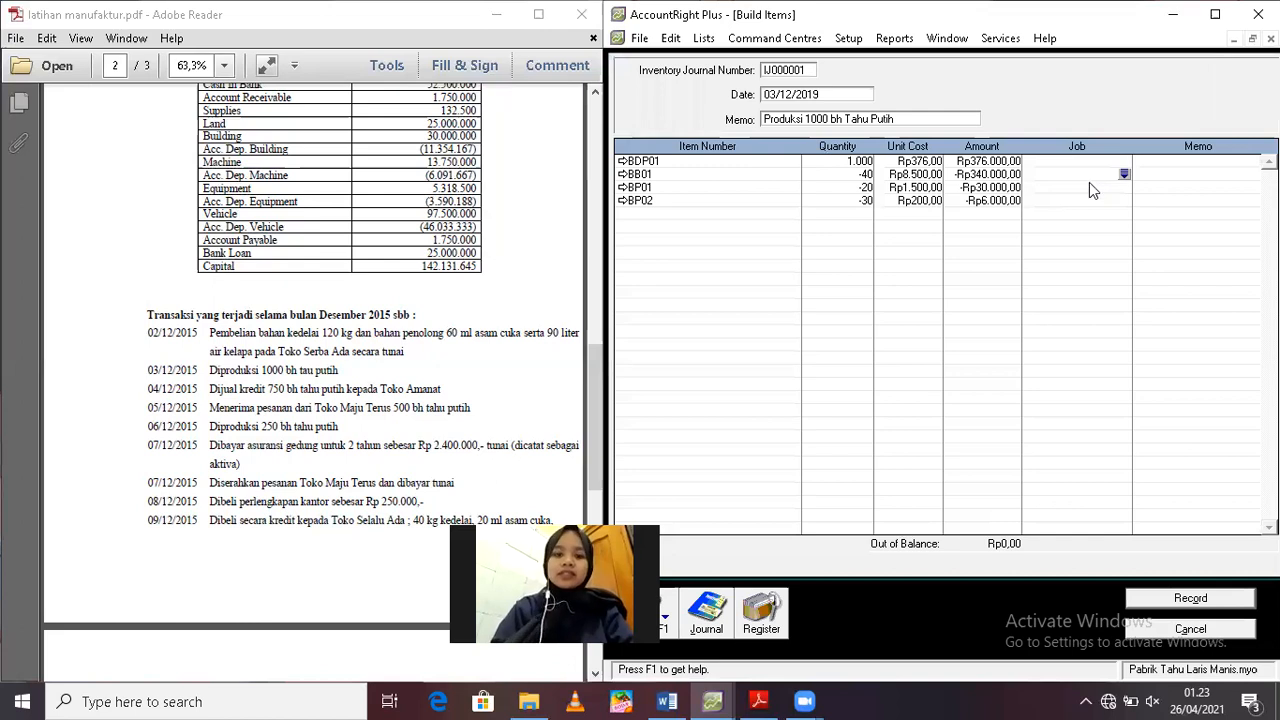
Assign job JOB TP 01 to the material lines BB01, BP01 and BP02 of the build transaction
left_click(1077, 186)
type("JOB TP 01")
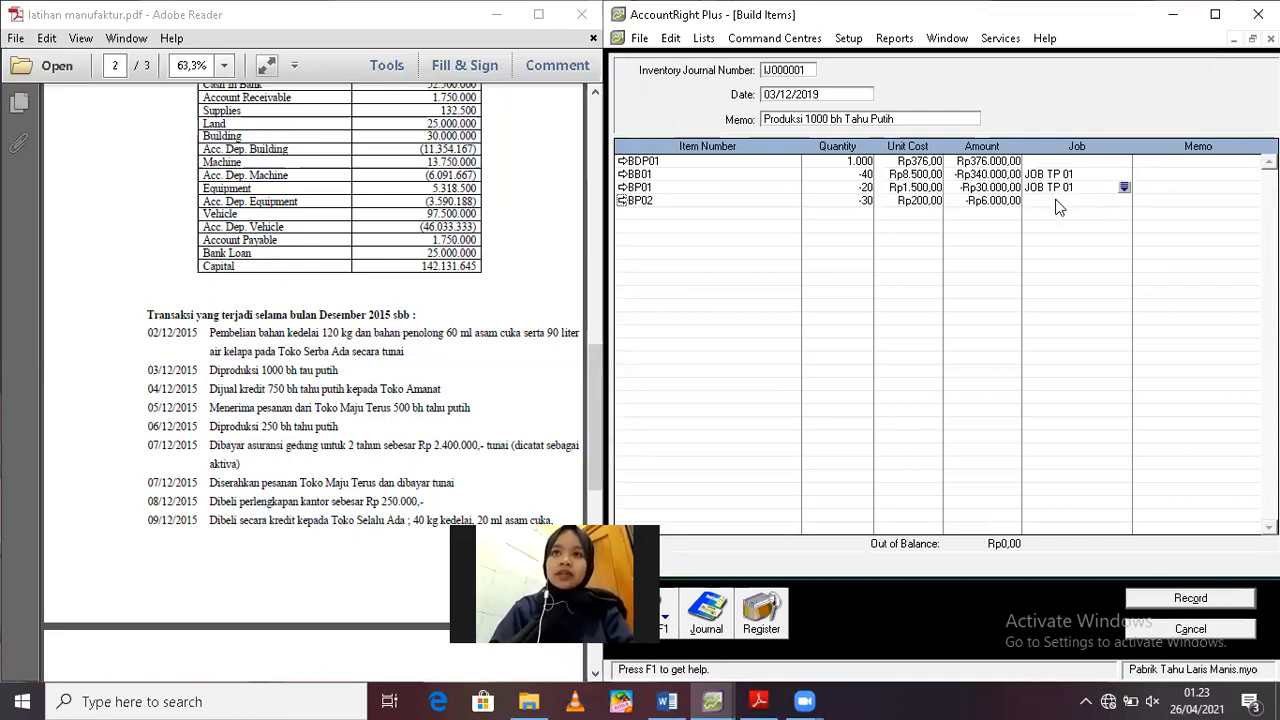
left_click(1056, 200)
type("JOB TP 01")
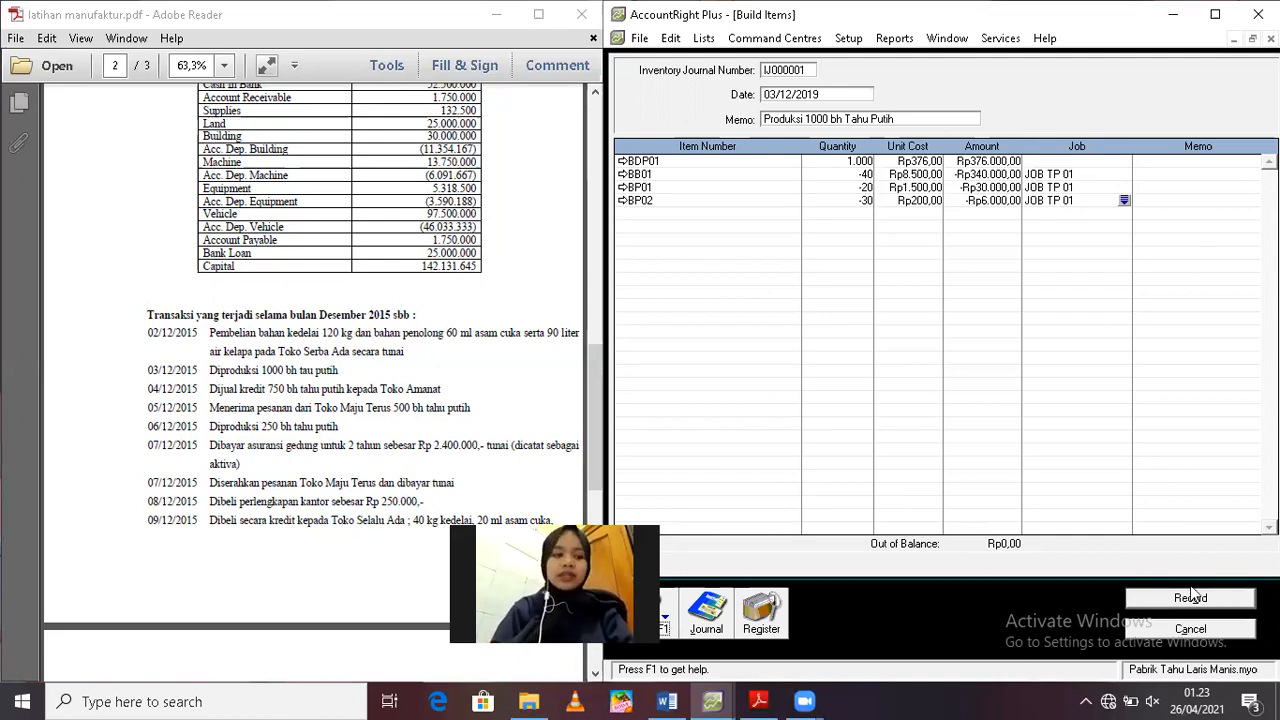
Review the journal recap of the white tofu build transaction, close it and record the transaction
key("ctrl+r")
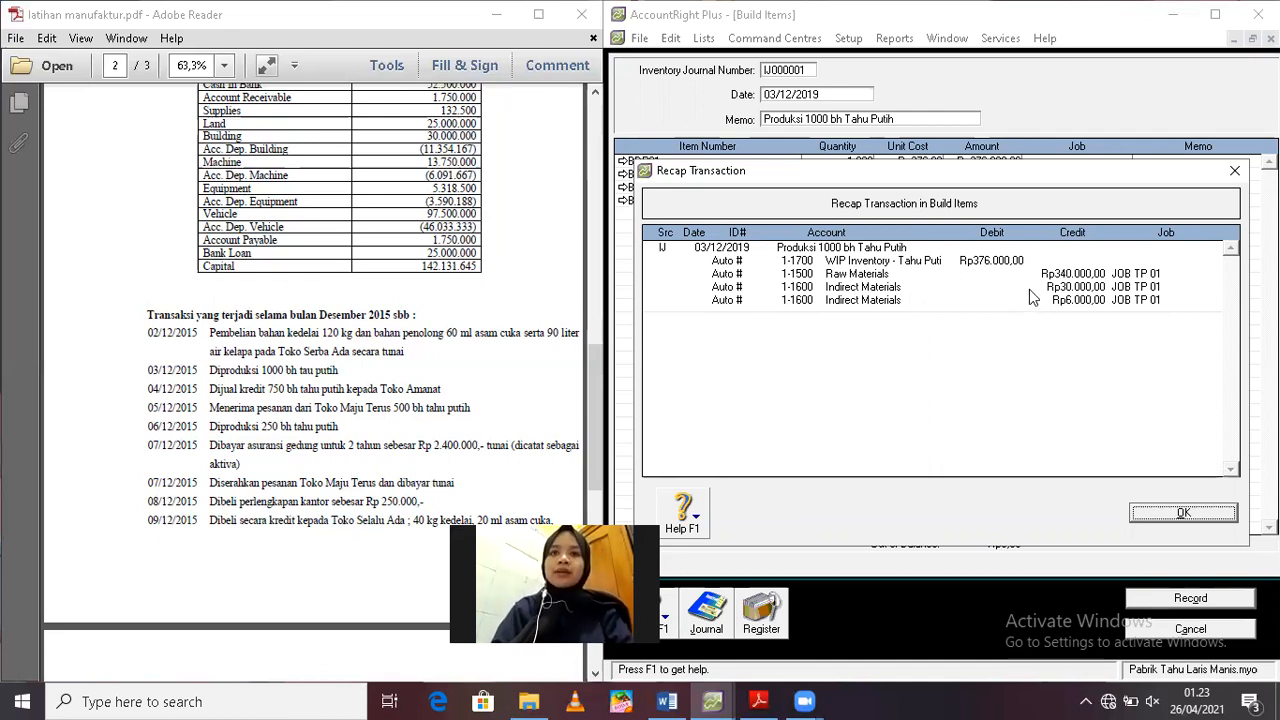
left_click(1160, 516)
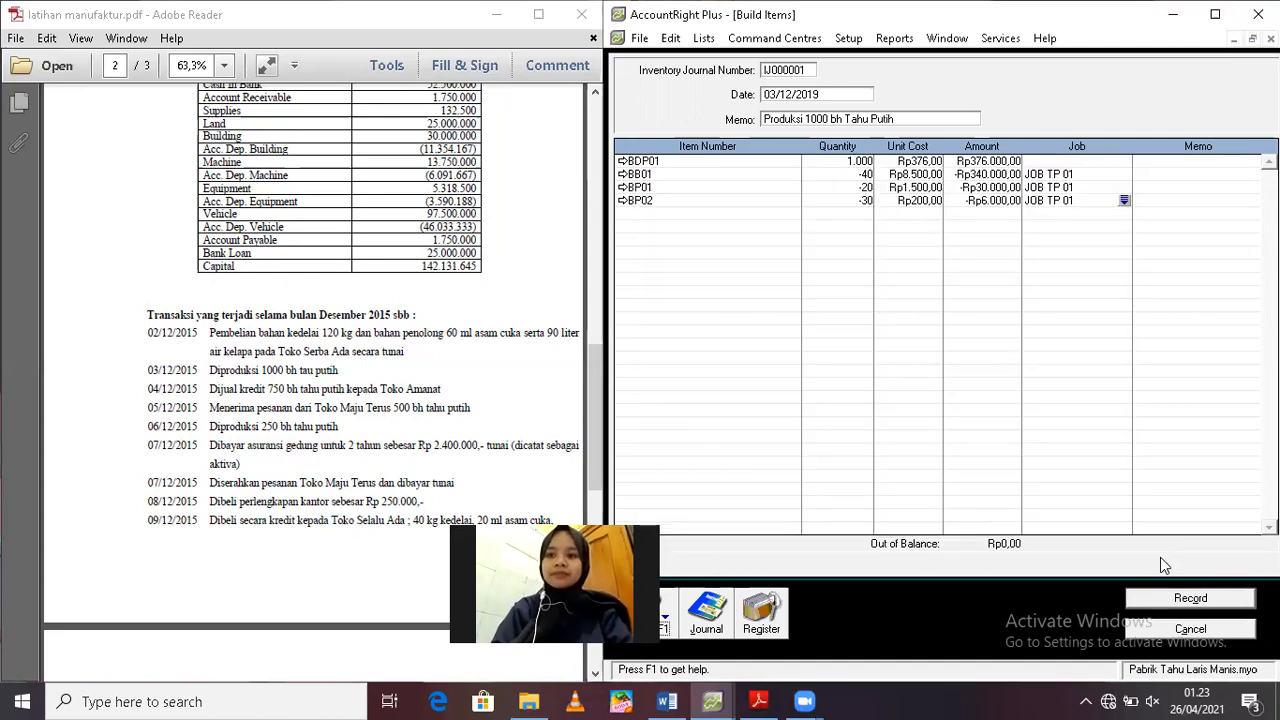
left_click(1158, 599)
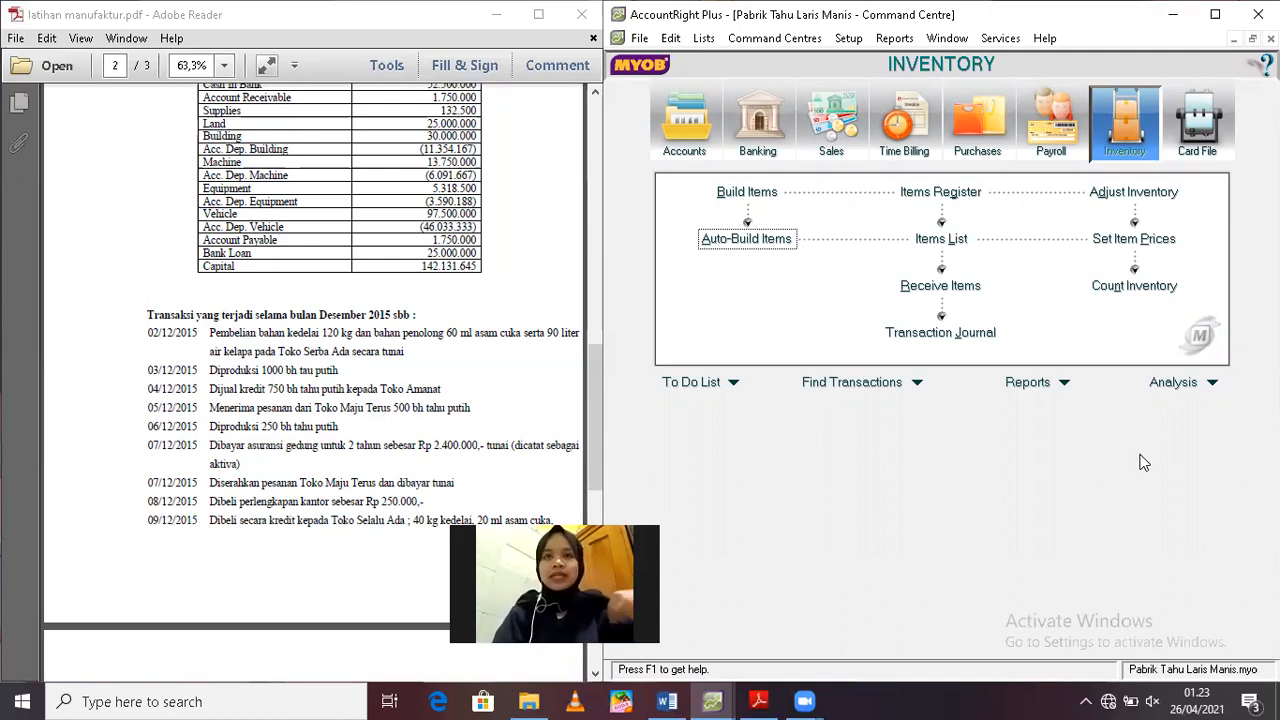
Start a new inventory adjustment and date it 3/12/2019
left_click(1148, 192)
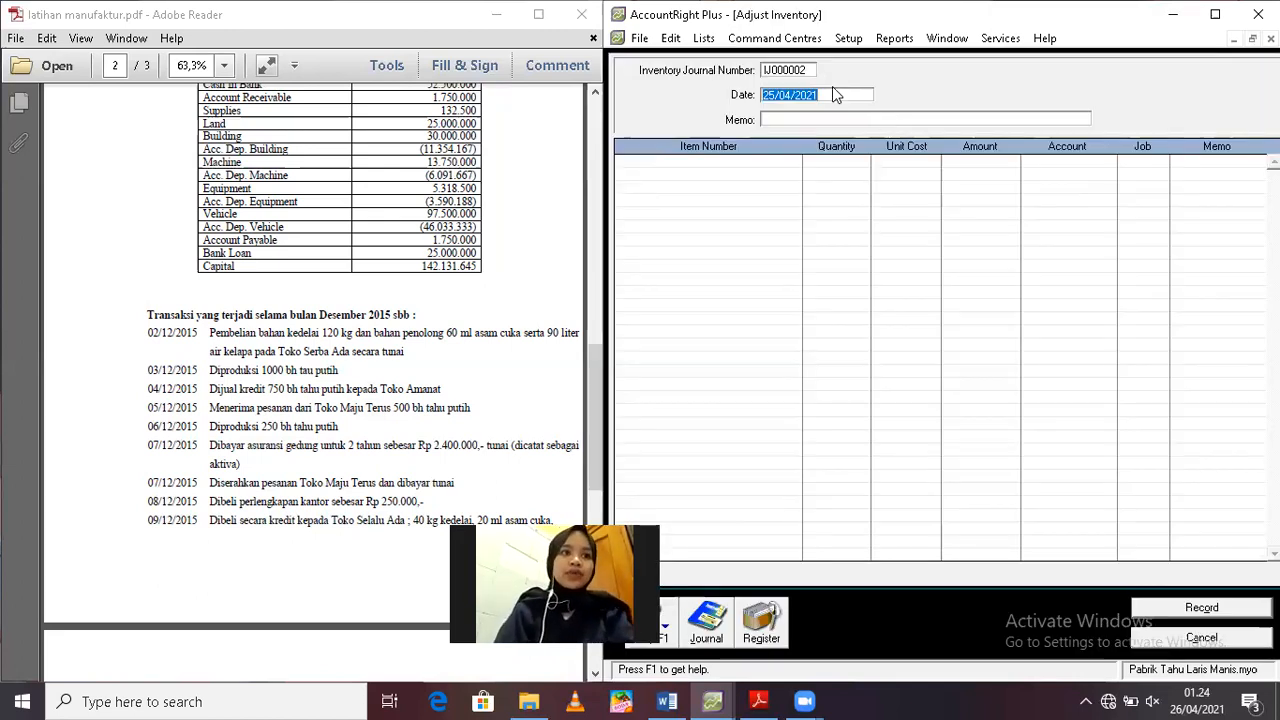
type("3/12/")
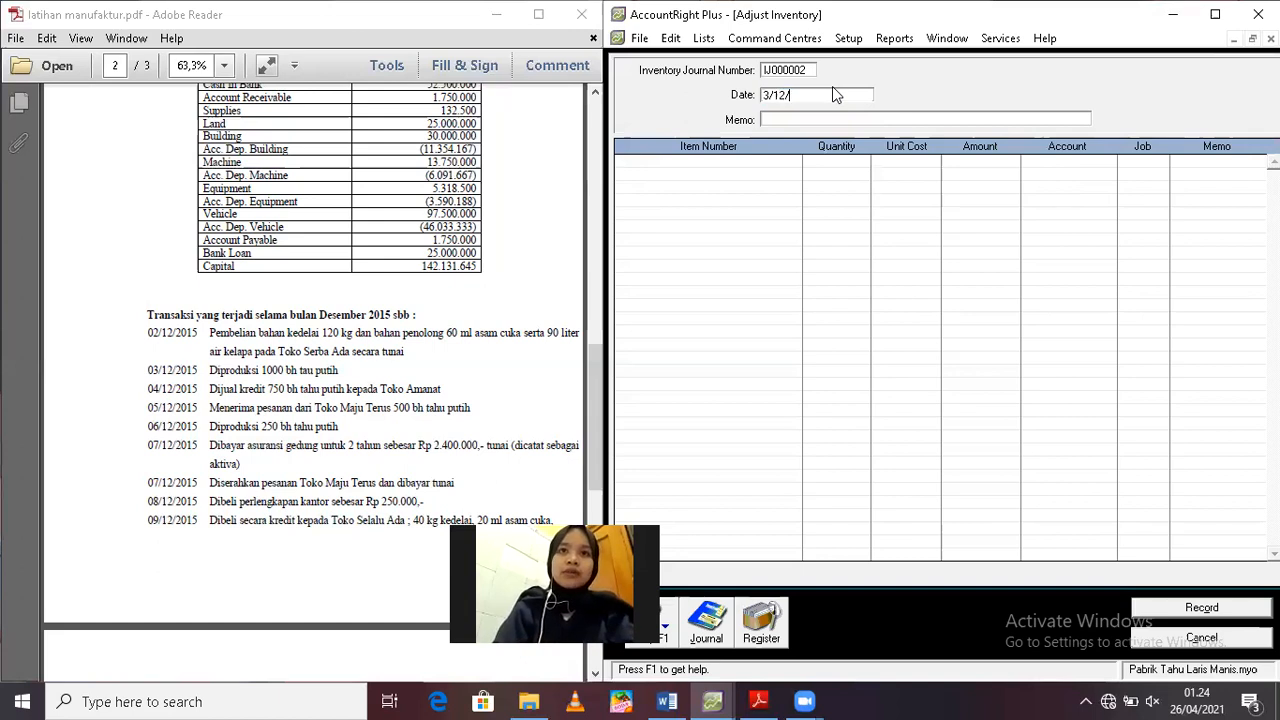
type("2019")
key("Tab")
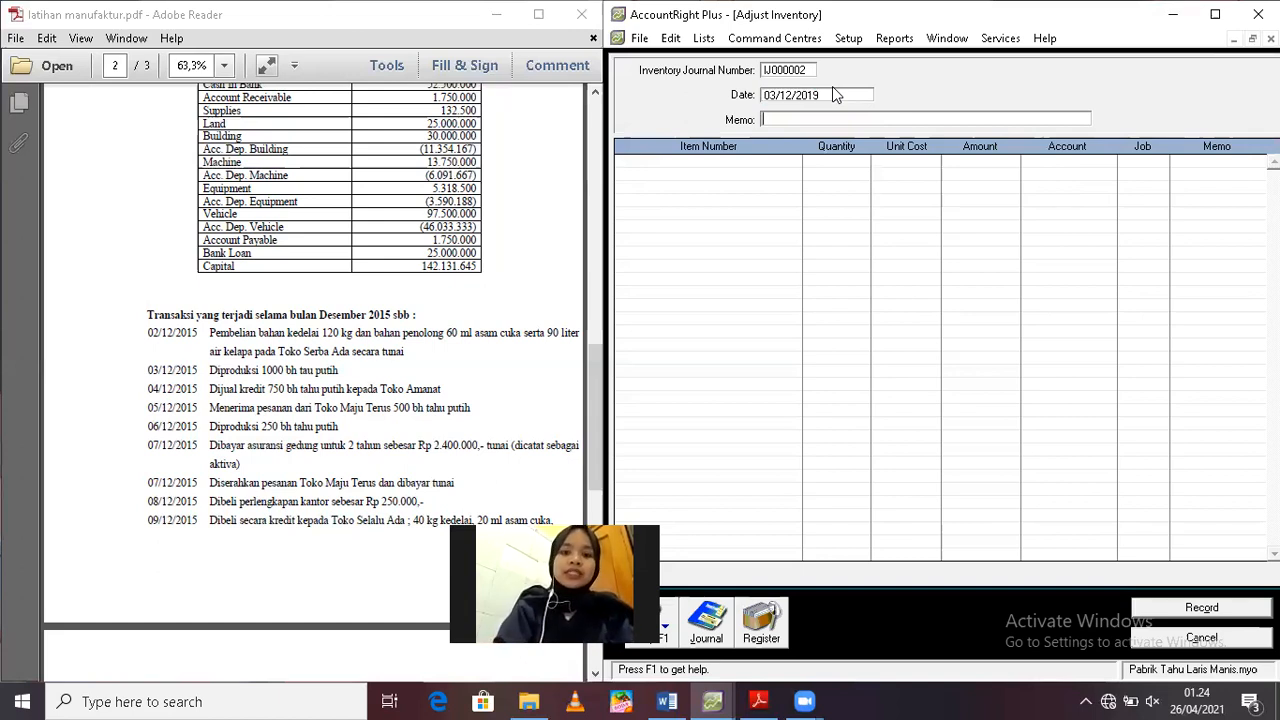
Enter the adjustment memo "BTKL dan BOP dibebankan untuk 1000 bh tahu putih"
type("b")
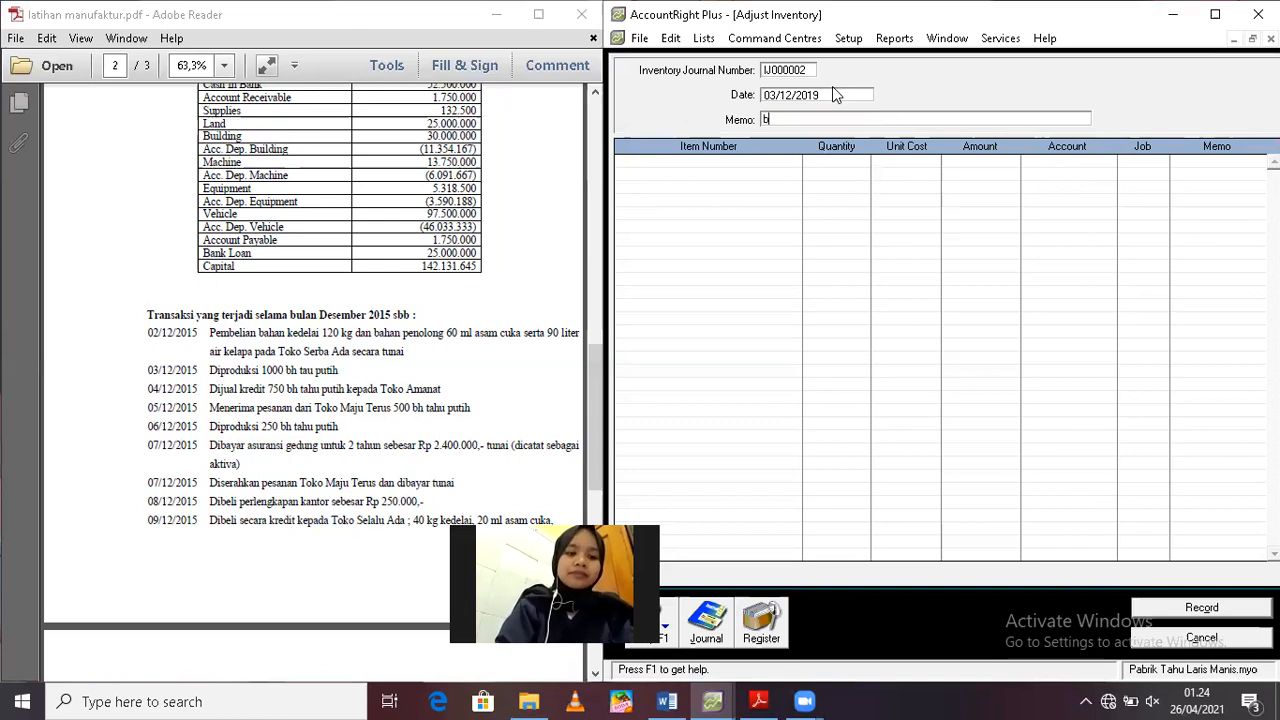
type("tk")
key("BackSpace")
key("BackSpace")
key("BackSpace")
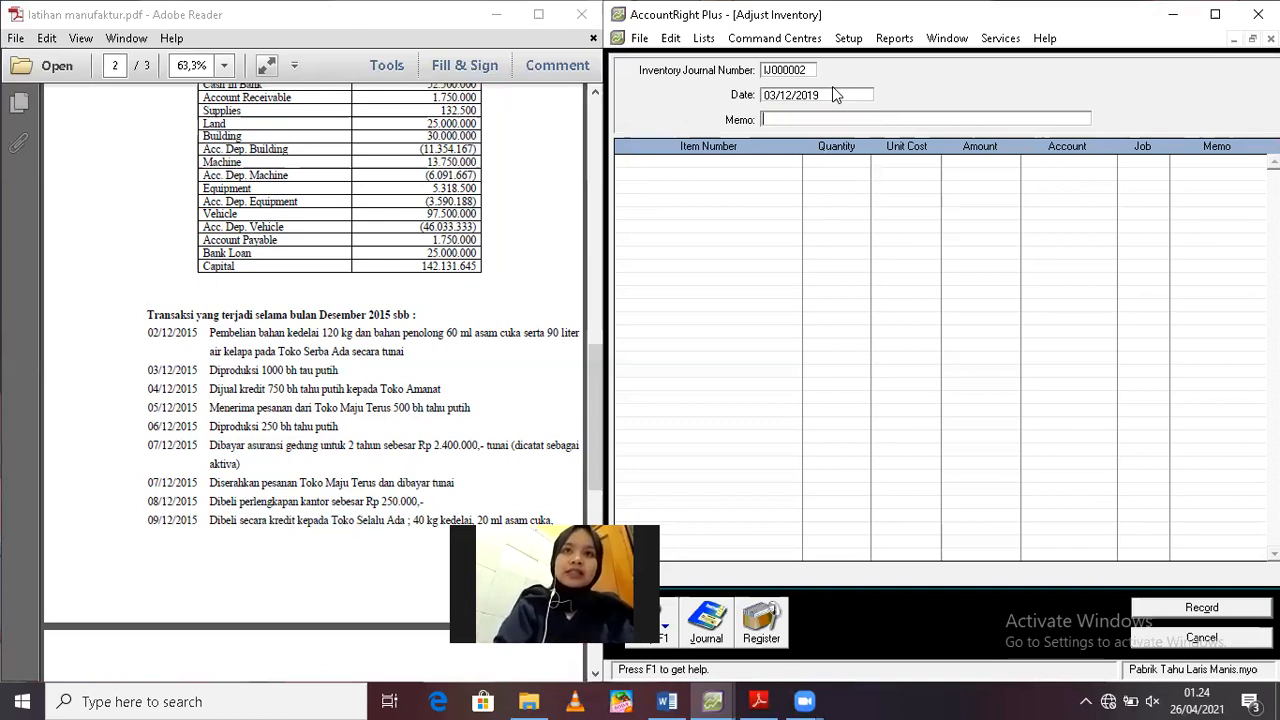
type("BTKL dan BOP d")
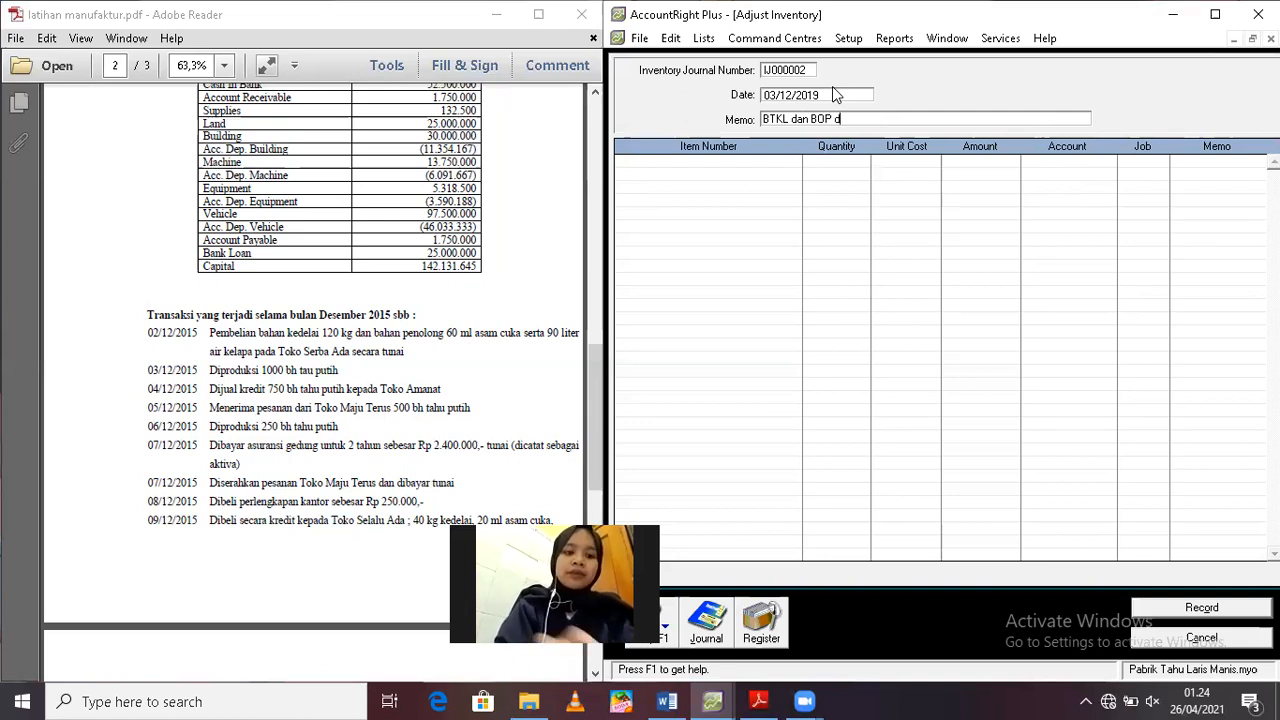
type("ibebank")
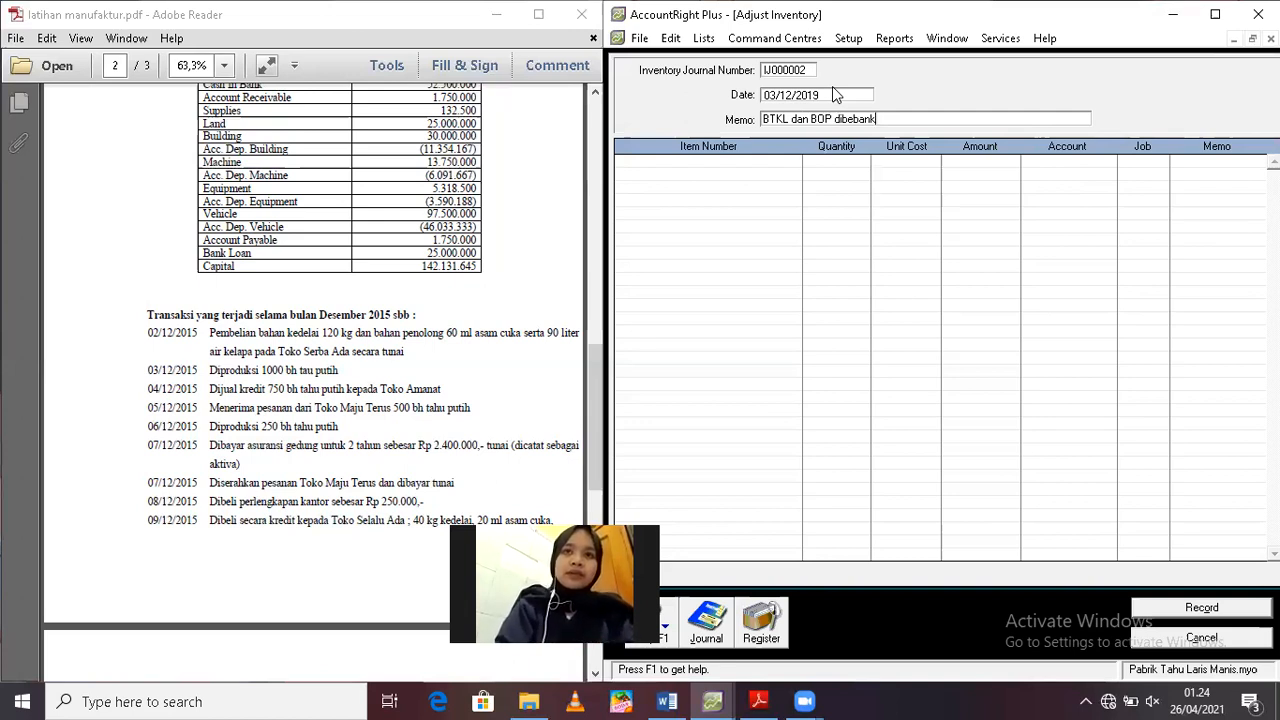
type("an untuk ")
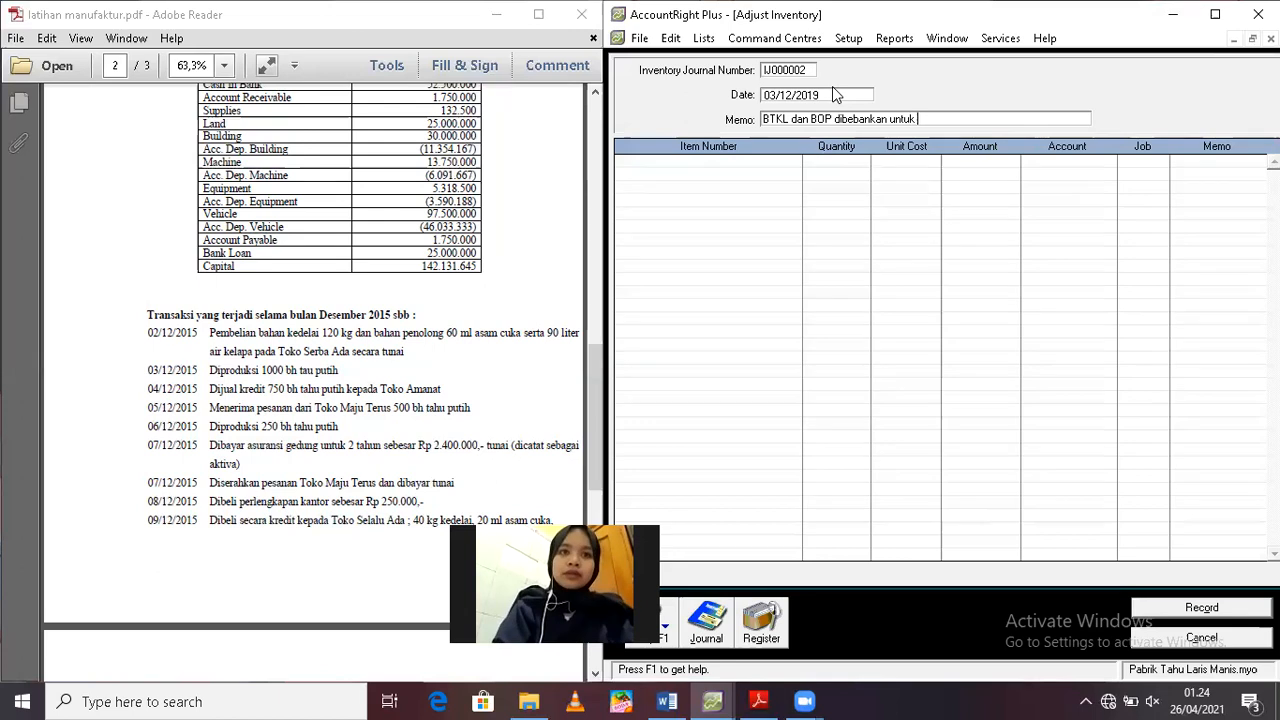
type("1000 bh tahu")
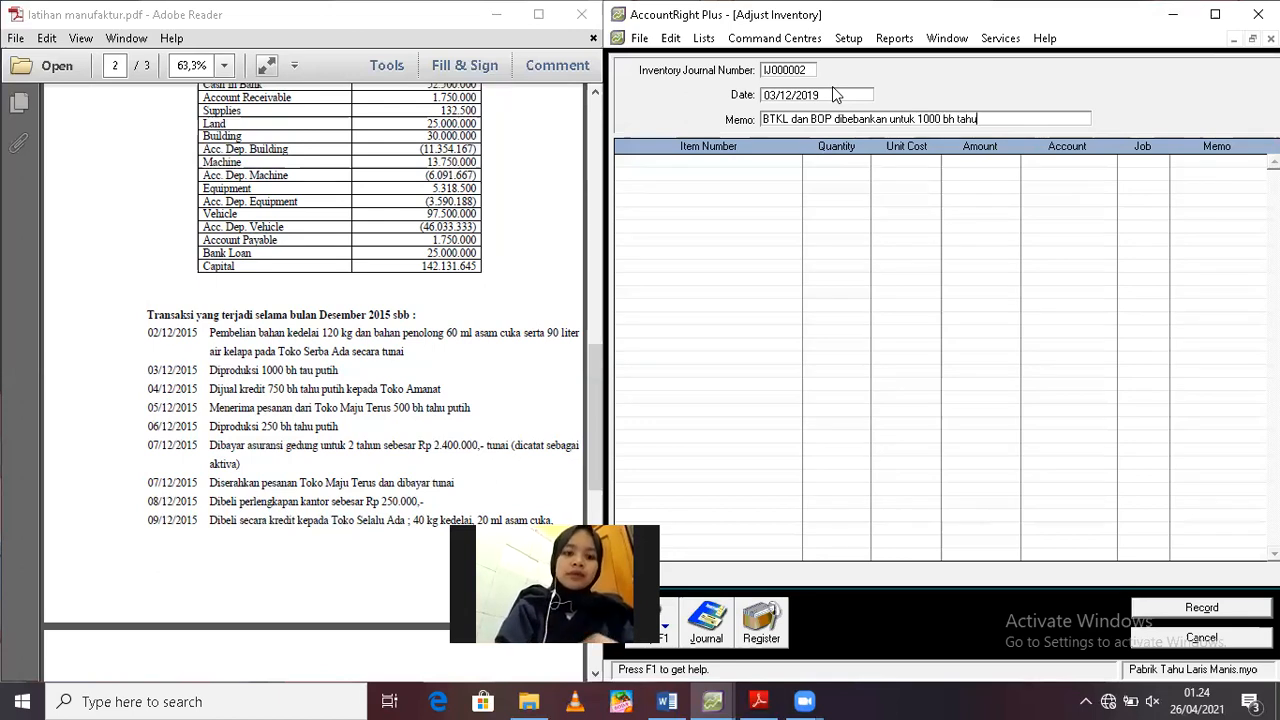
type(" putih")
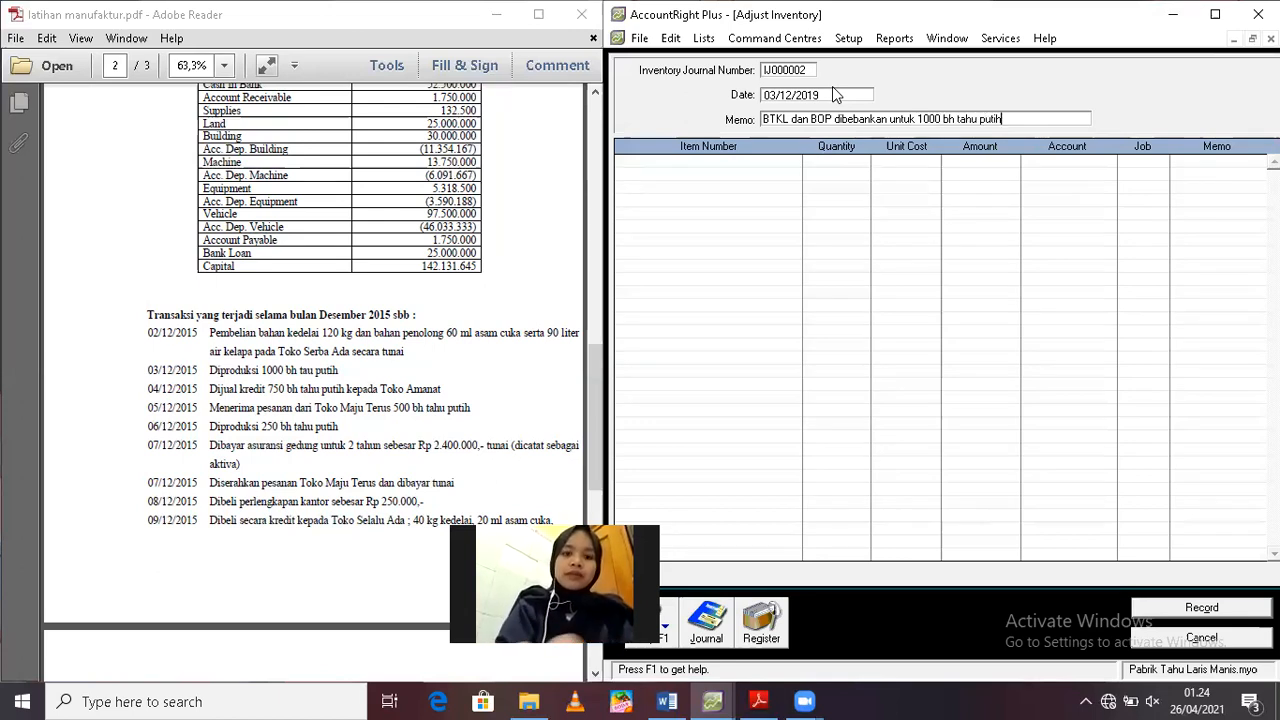
Capitalise the product name in the adjustment memo so it reads "Tahu Putih"
left_click(963, 121)
key("BackSpace")
type("T")
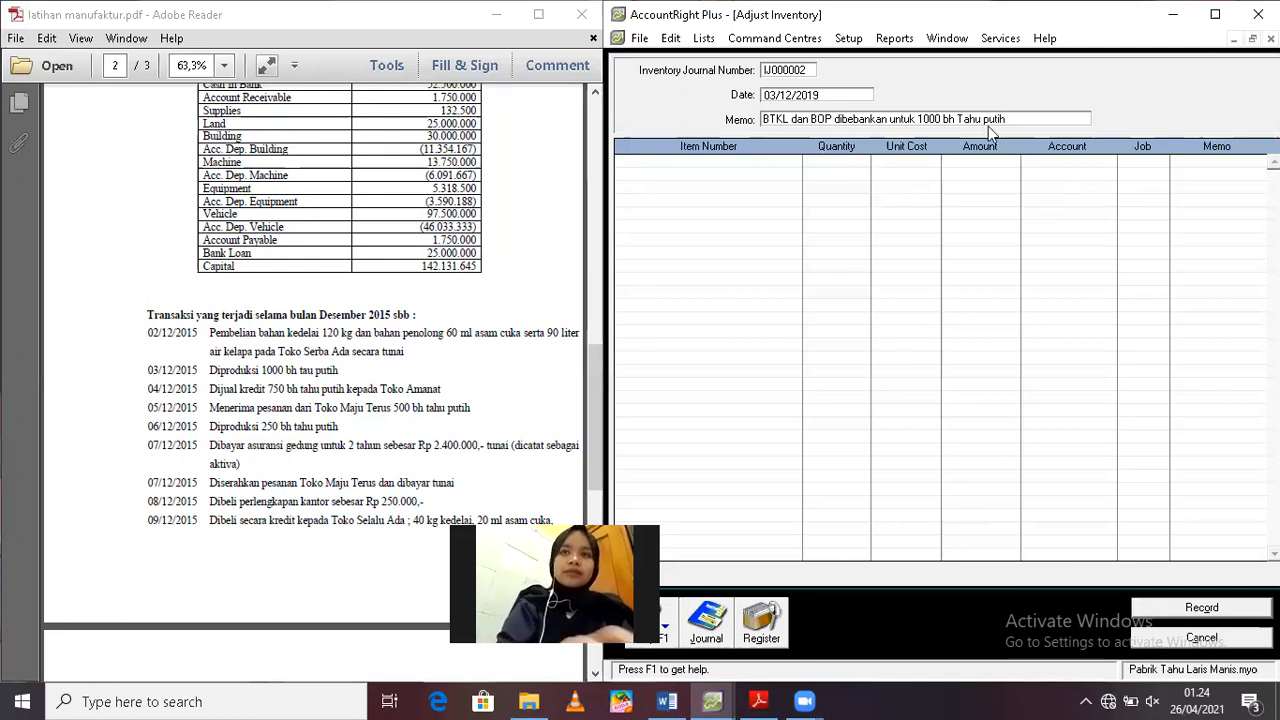
left_click(988, 121)
key("BackSpace")
type("P")
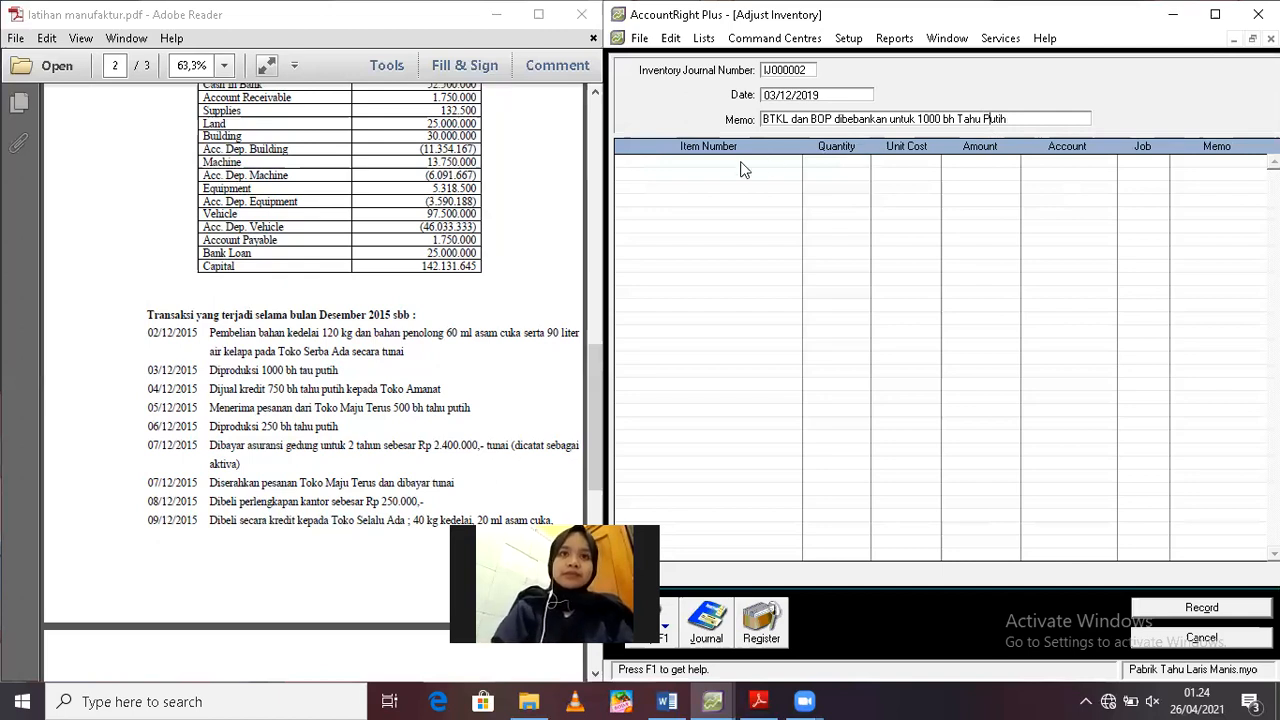
Add item BDP01 as the first adjustment line, keeping the quantity at 0 and setting the unit cost to 0
left_click(742, 161)
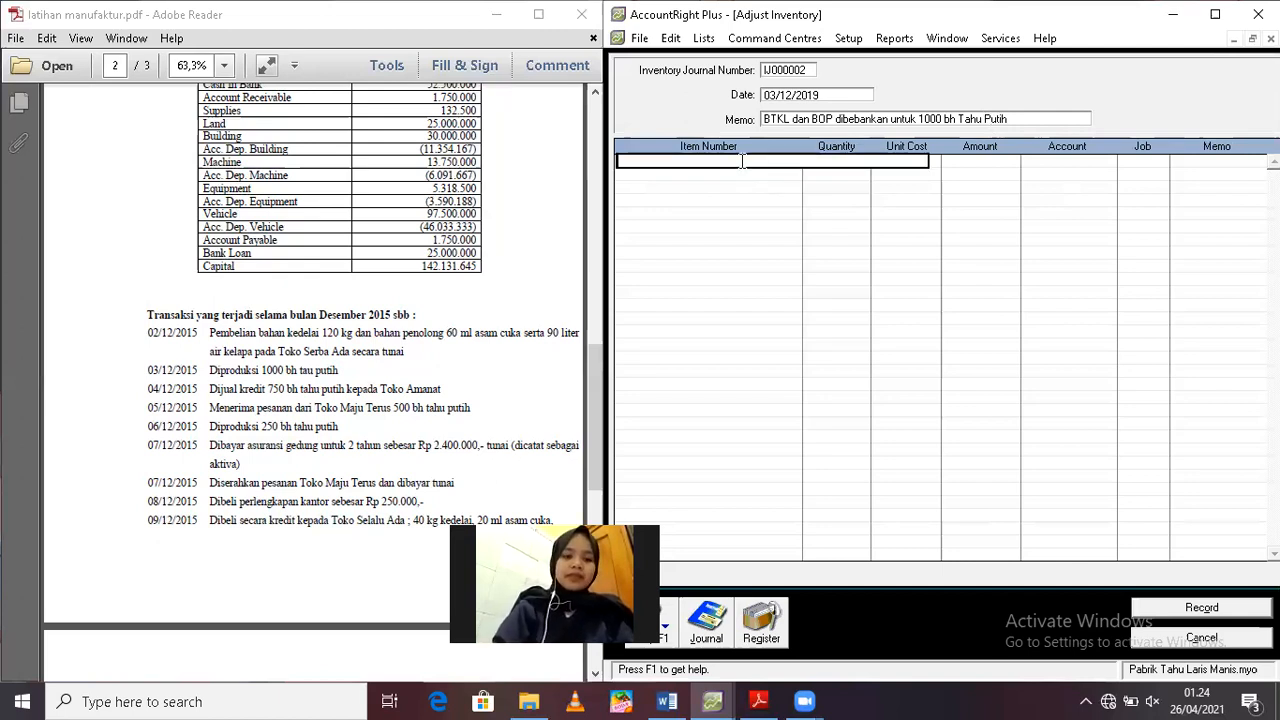
type("B")
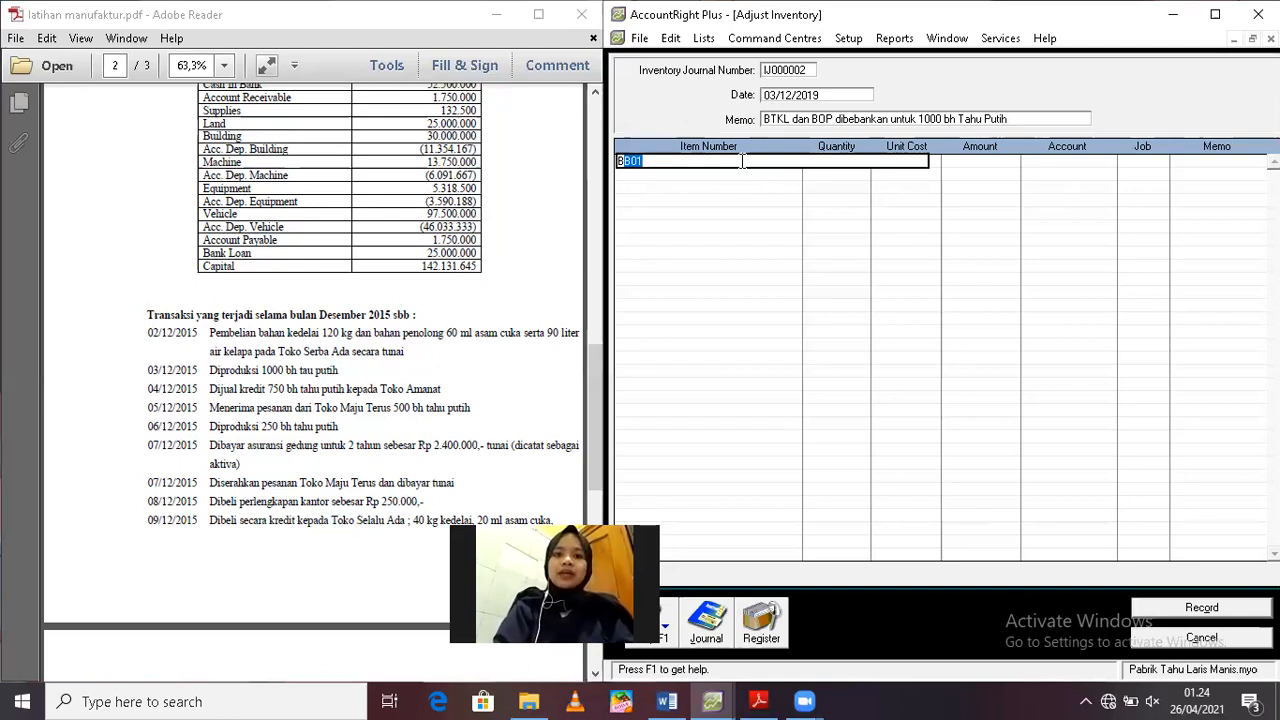
type("DP")
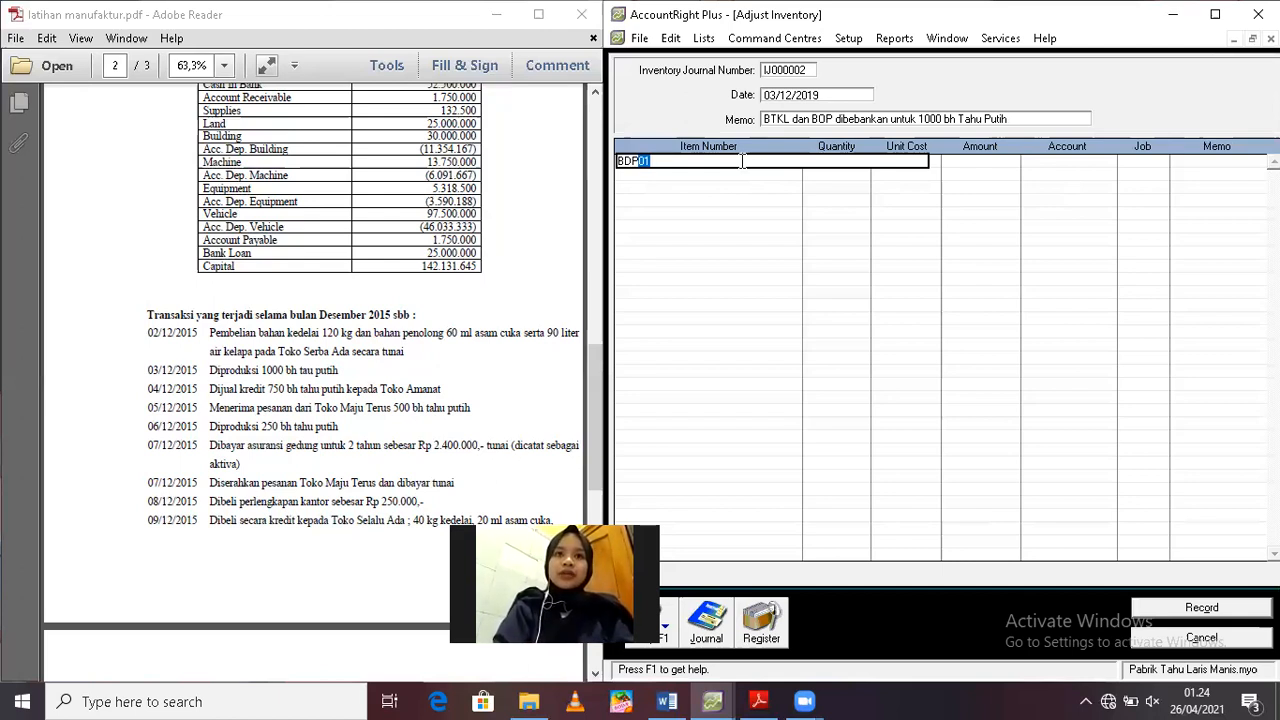
key("Tab")
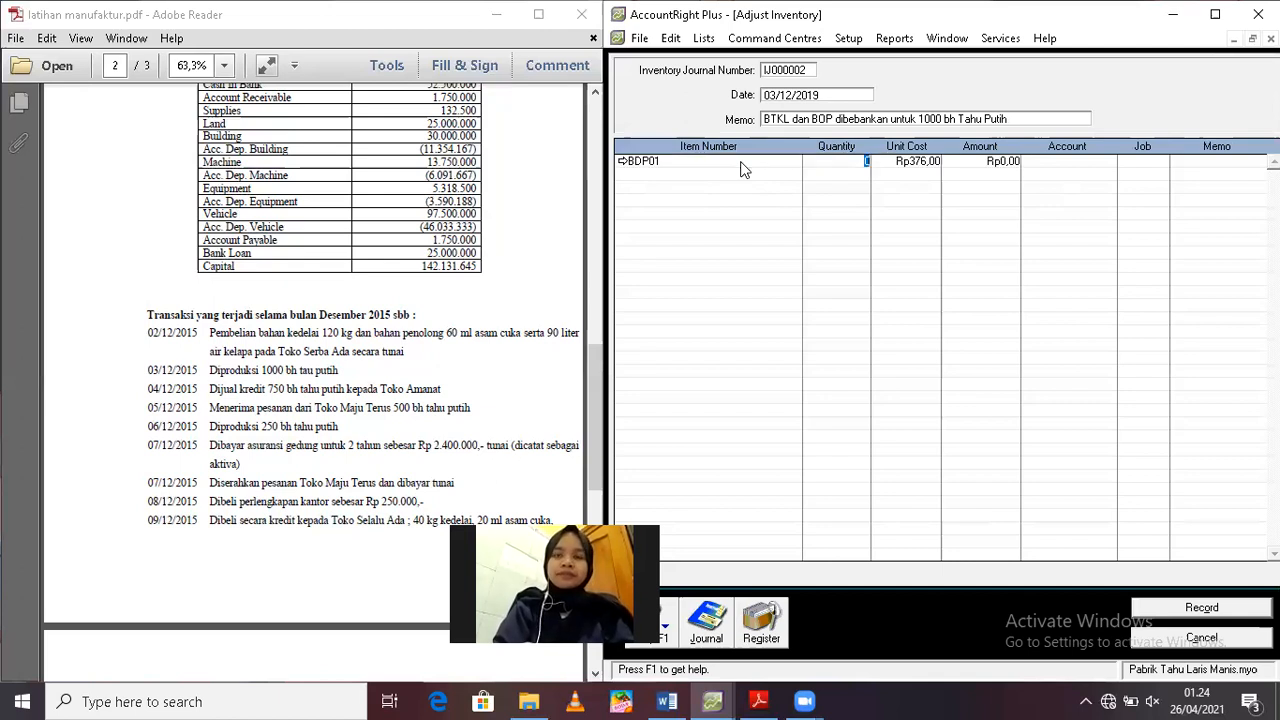
key("Tab")
type("0")
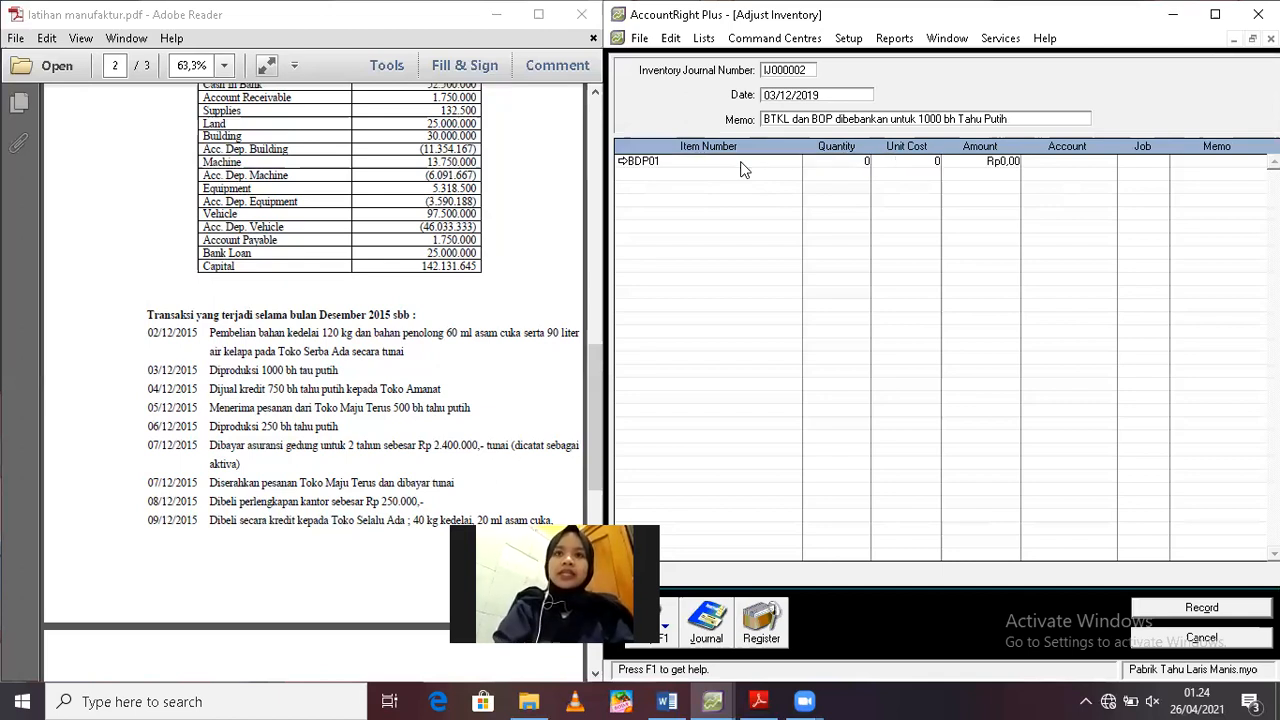
key("Tab")
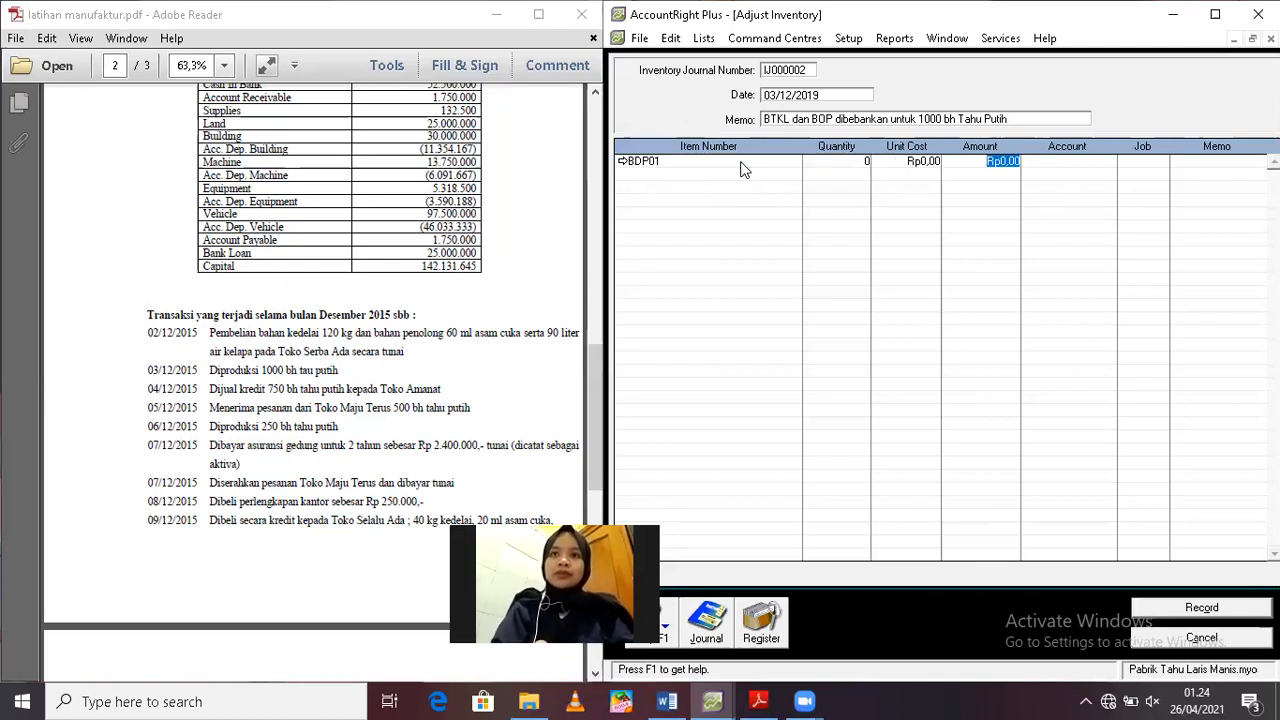
Look up the direct labour (BTKL) and overhead (BOP) cost policy for 1,000 tofu in the exercise PDF
left_click(592, 420)
scroll(581, 330, "up", 3)
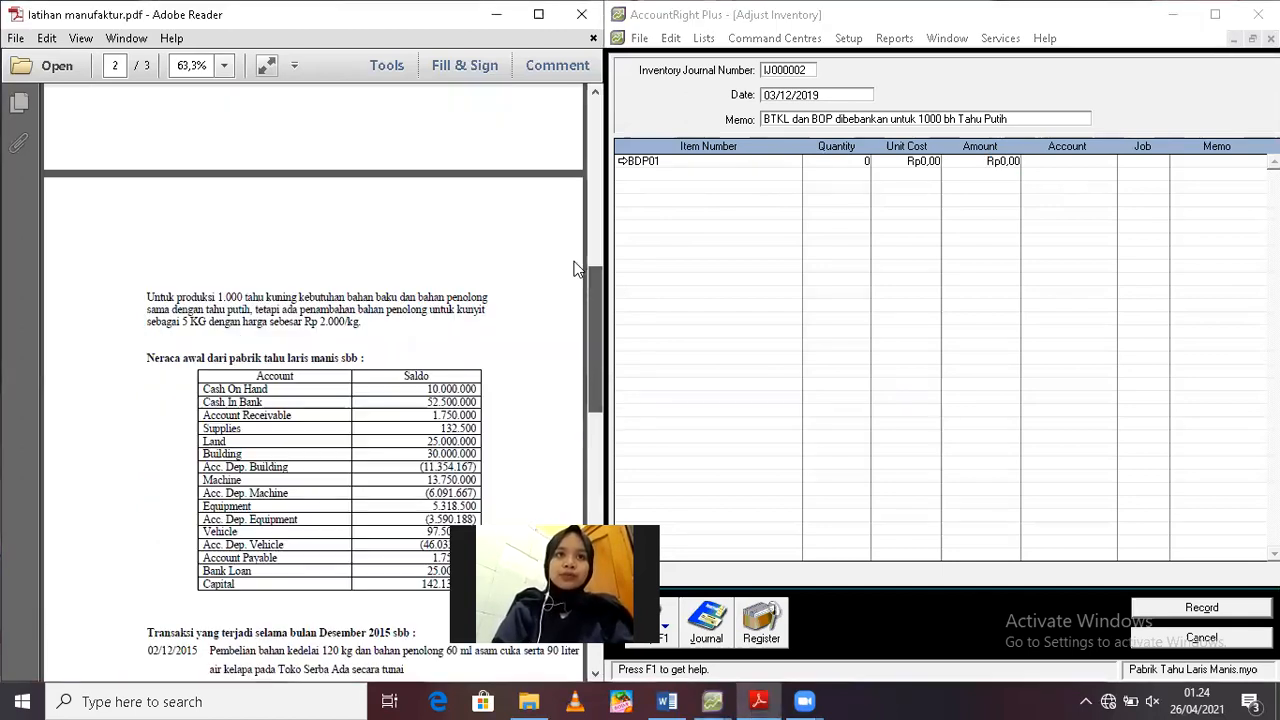
scroll(577, 250, "up", 3)
scroll(577, 250, "up", 2)
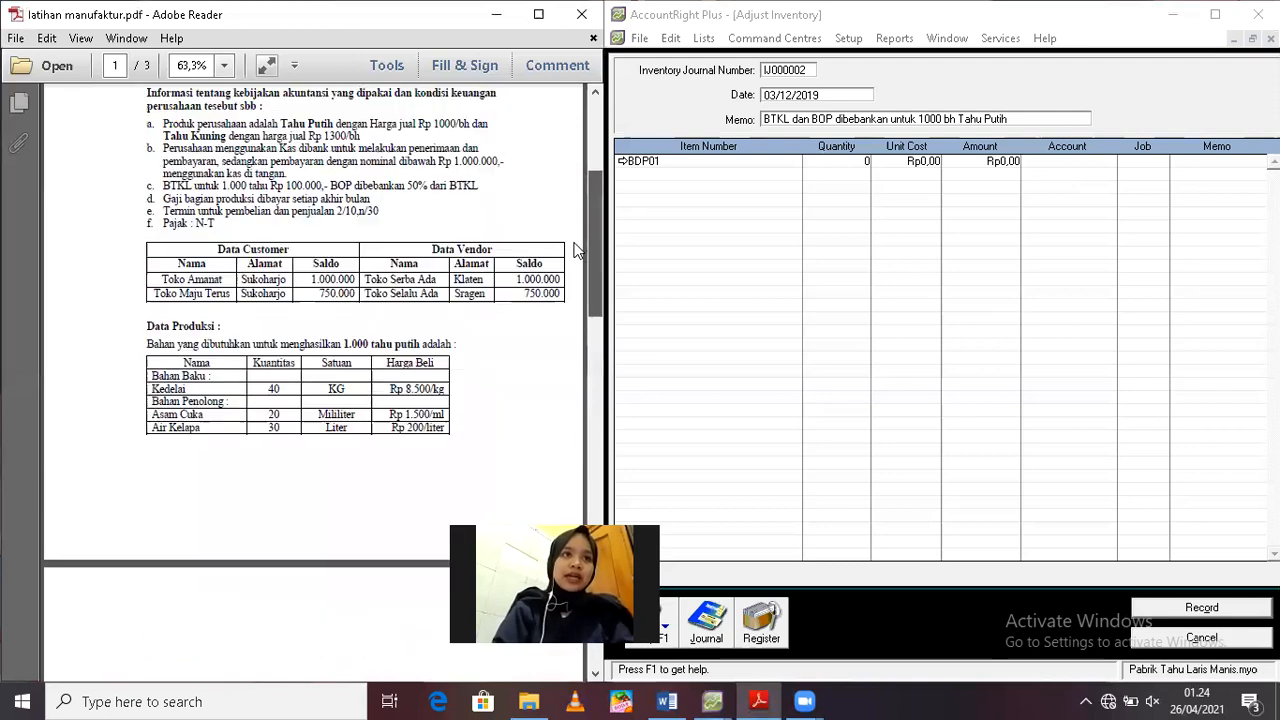
scroll(577, 254, "down", 1)
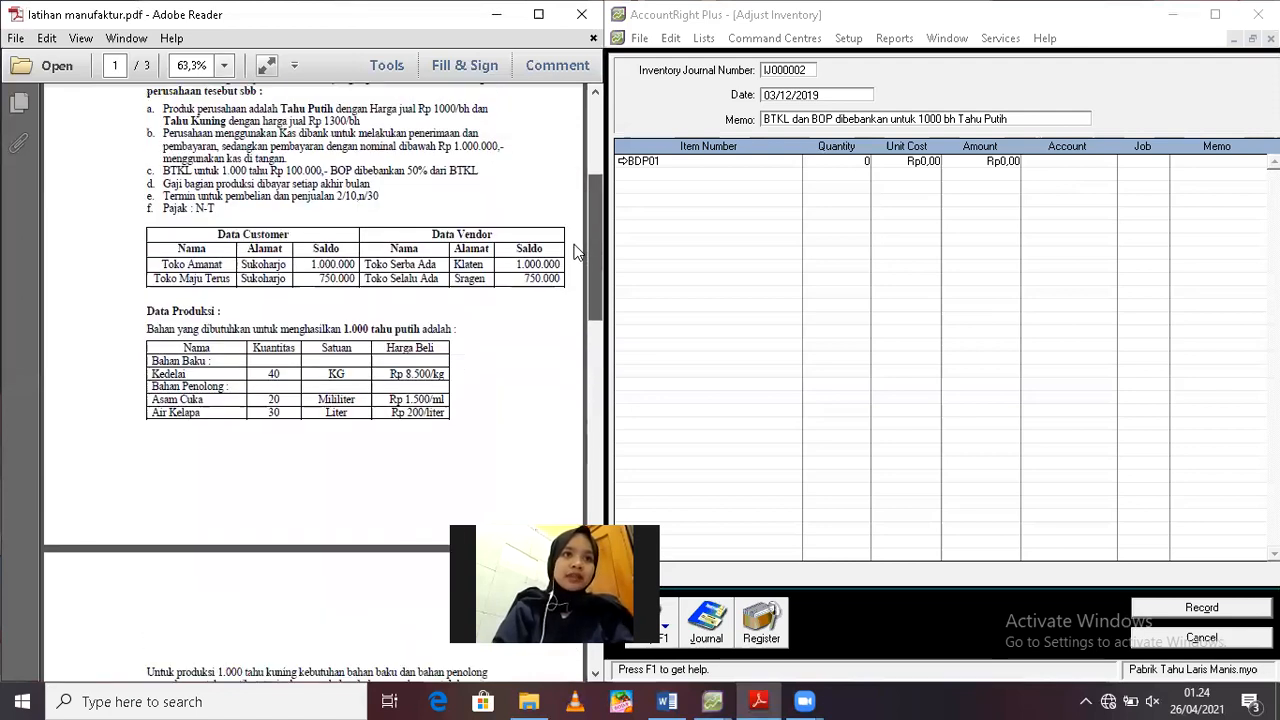
scroll(576, 248, "up", 1)
scroll(575, 287, "down", 1)
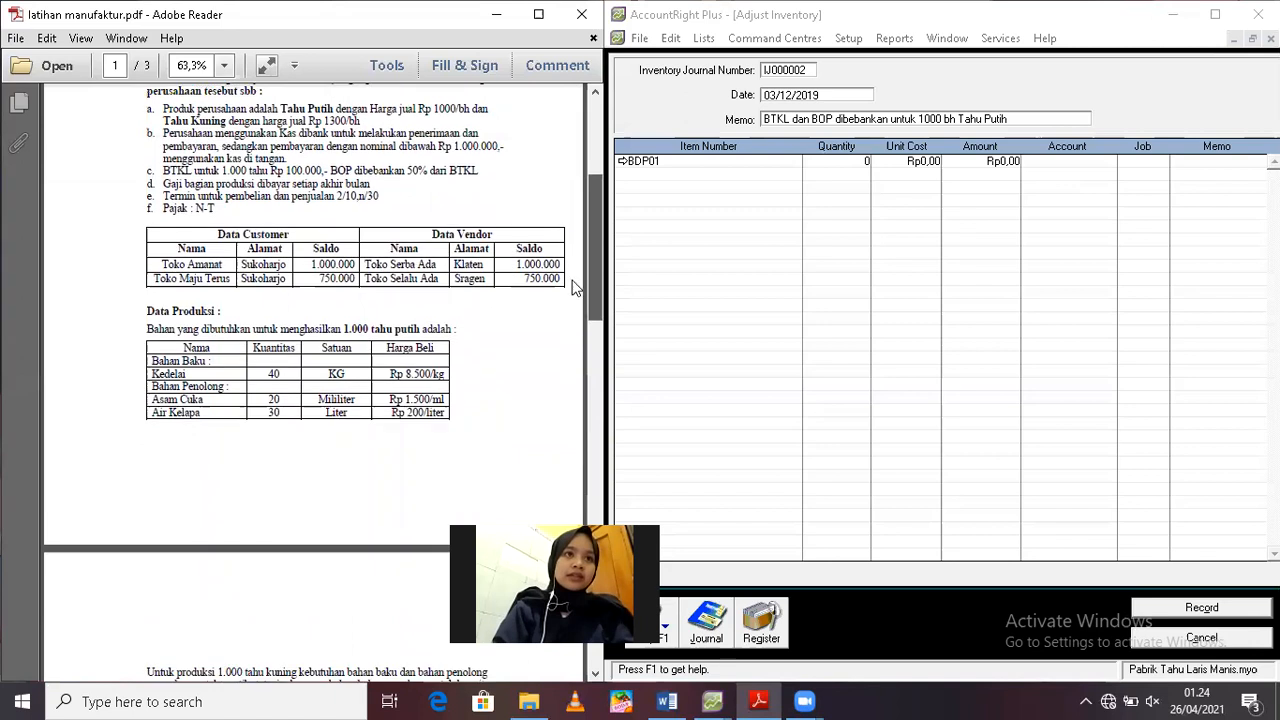
scroll(575, 290, "down", 5)
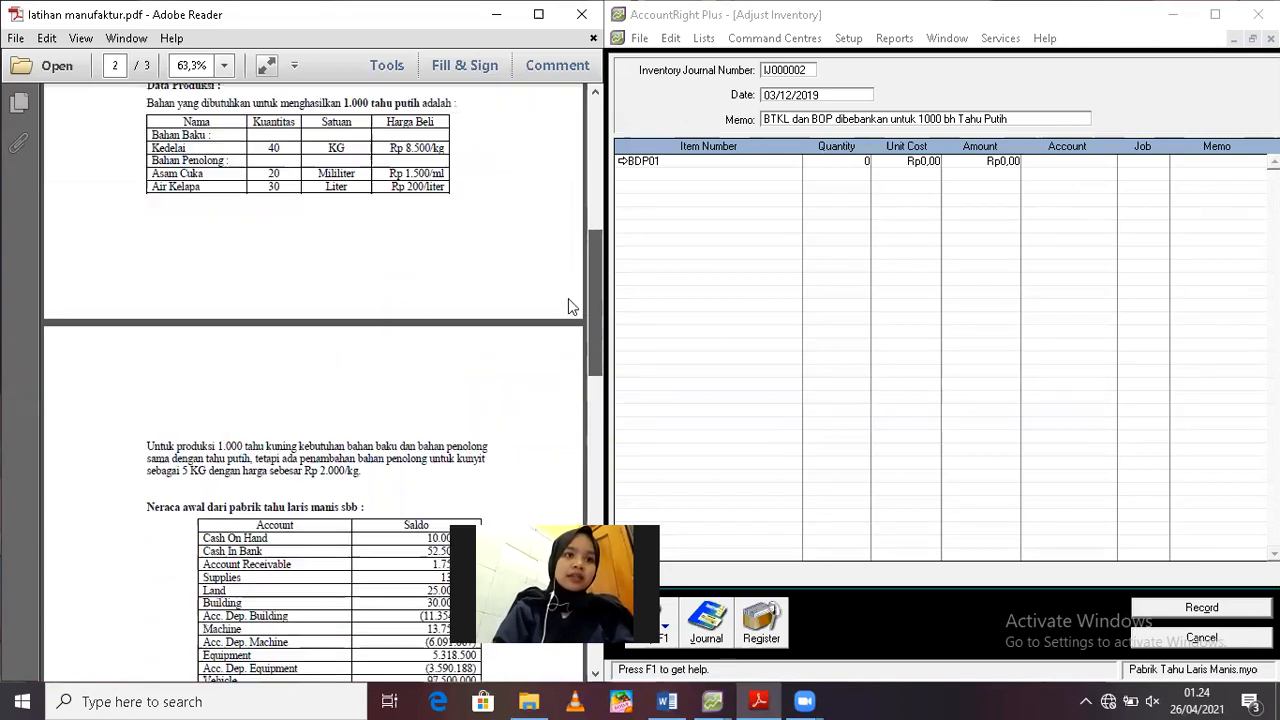
scroll(570, 260, "up", 7)
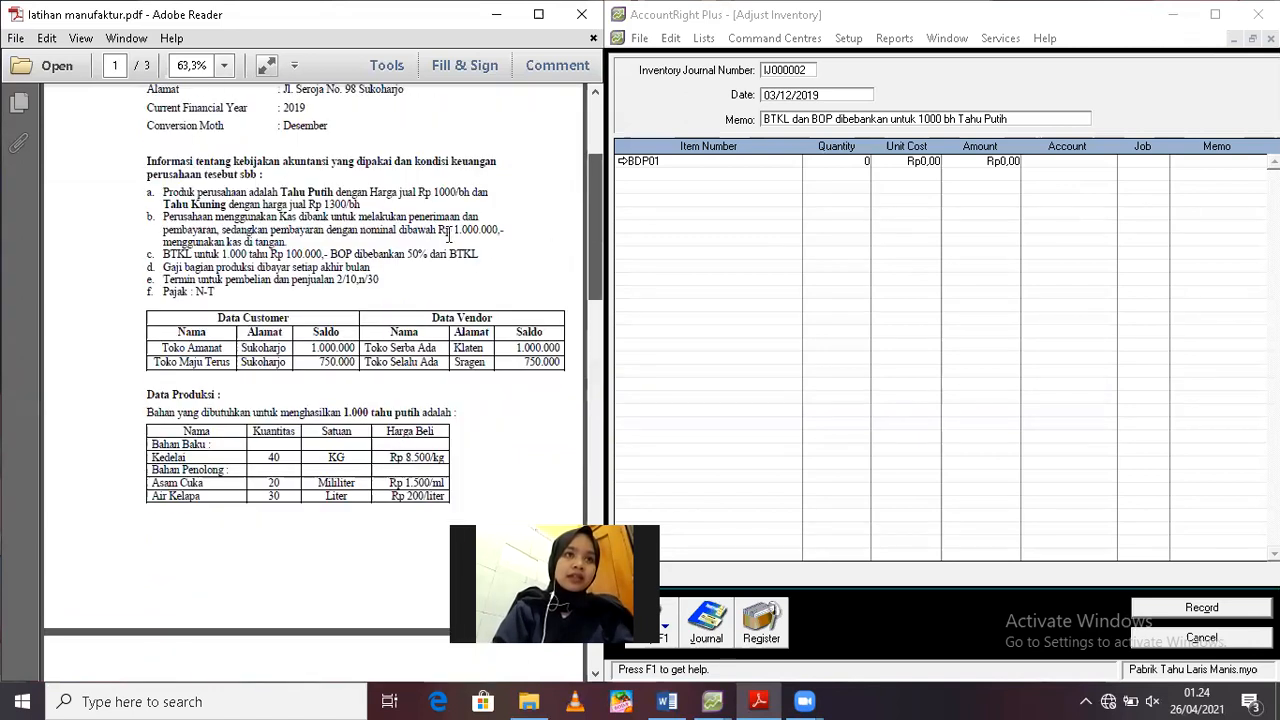
scroll(450, 235, "up", 1)
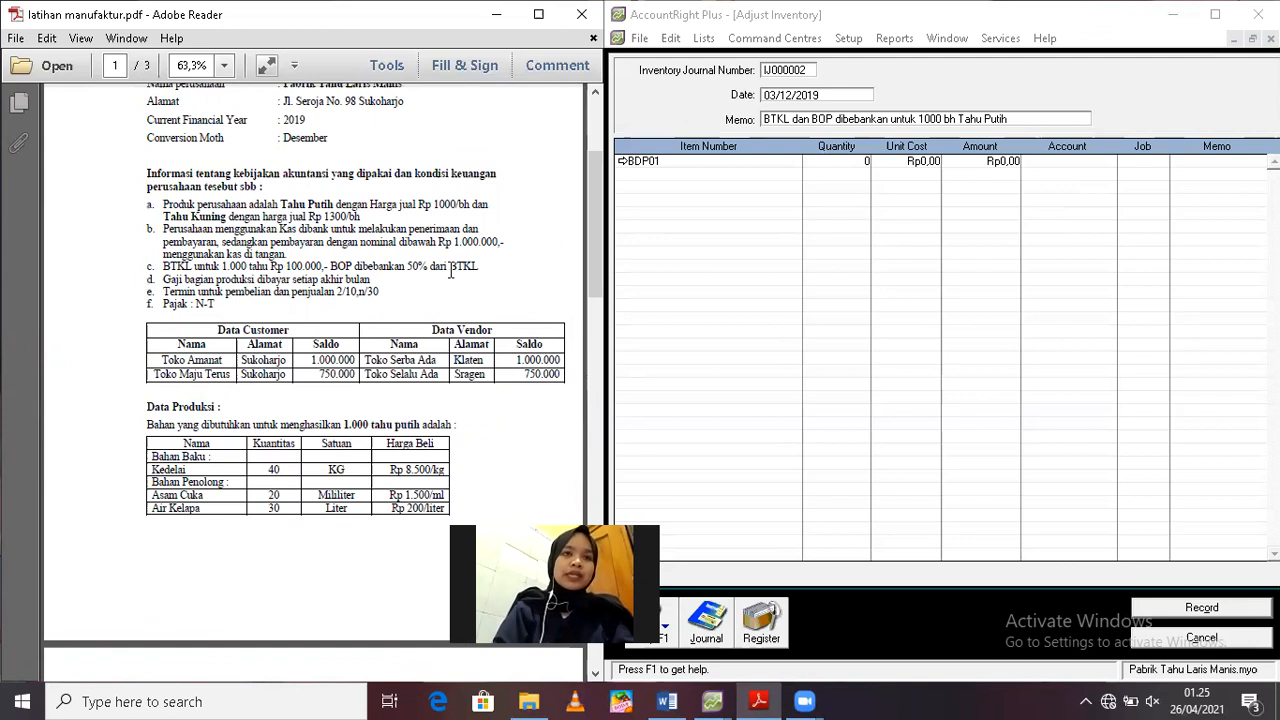
Set the amount of the BDP01 adjustment line to Rp100.000
left_click(1010, 162)
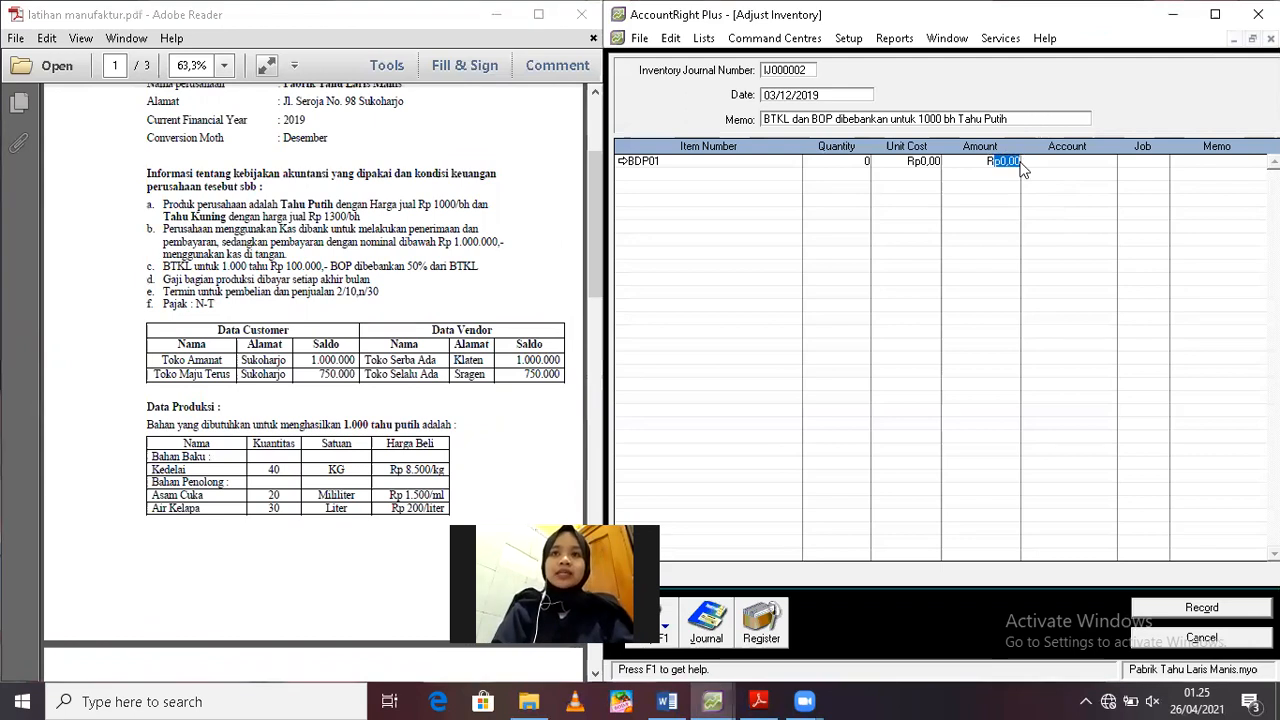
key("BackSpace")
key("BackSpace")
type("100")
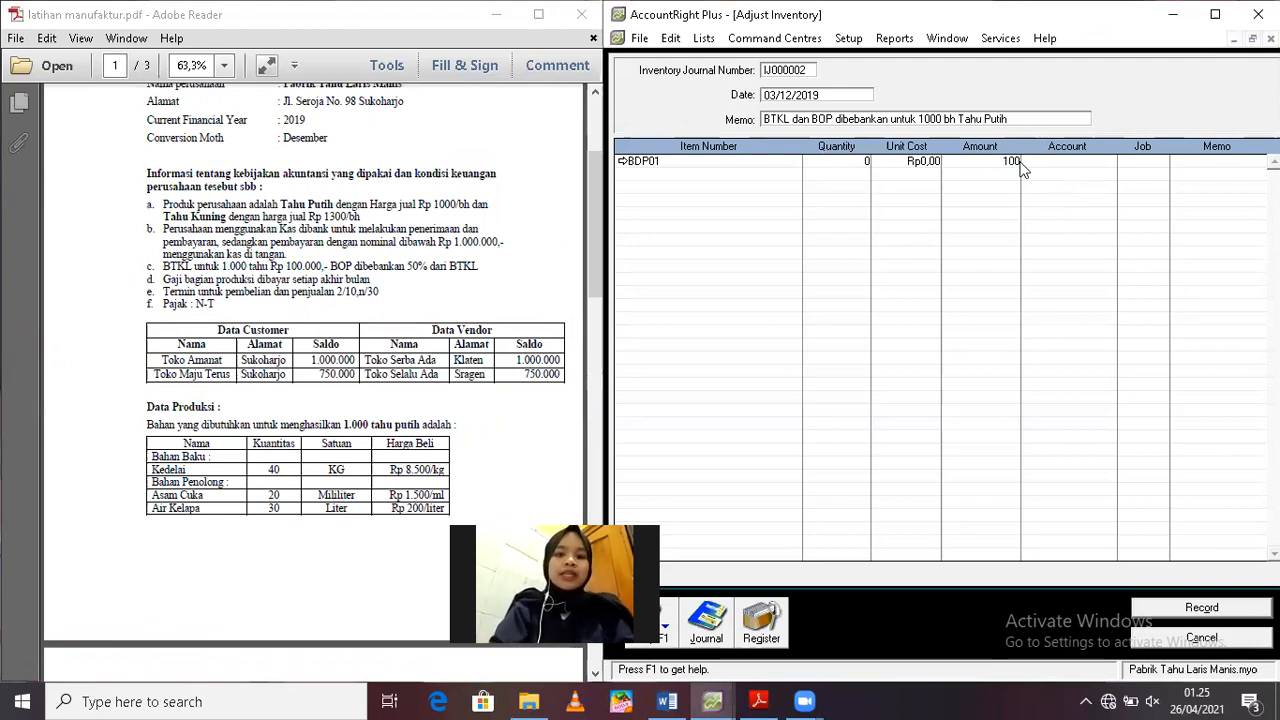
type("000")
key("Tab")
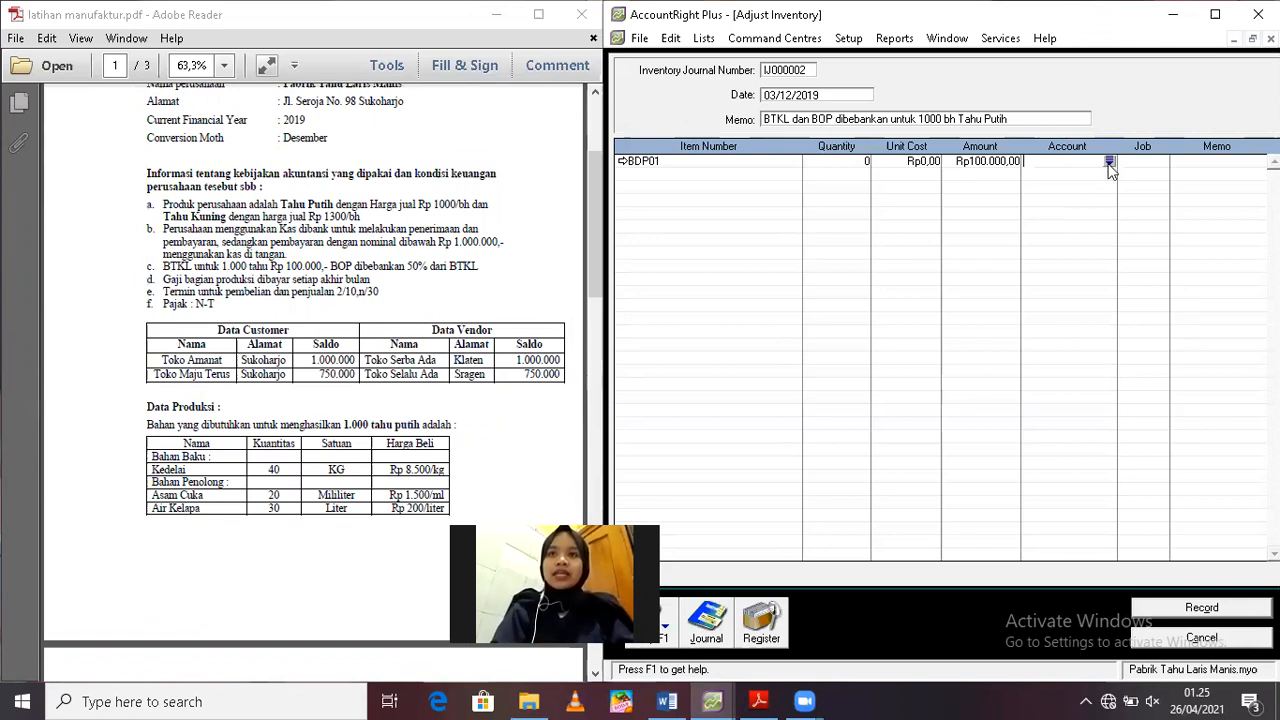
Assign account 2-1200 Salary Payable and job JOB TP 01 to the BDP01 adjustment line
left_click(1109, 162)
type("2")
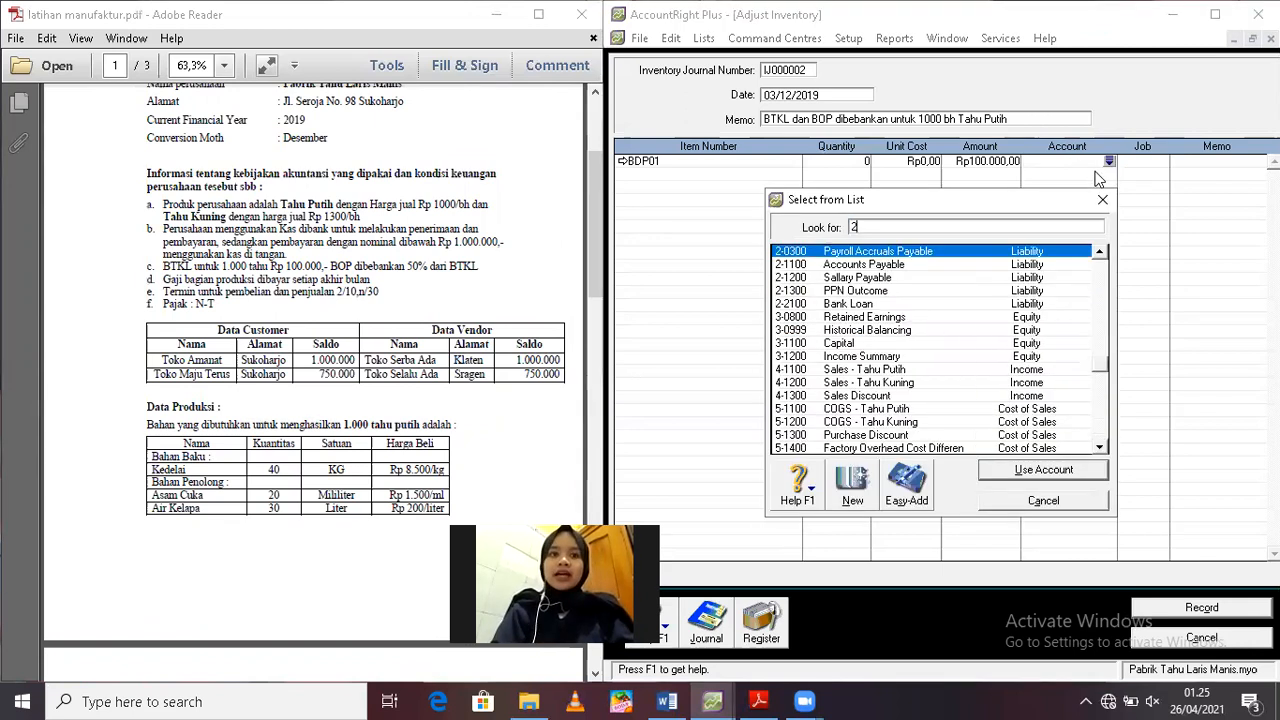
double_click(856, 277)
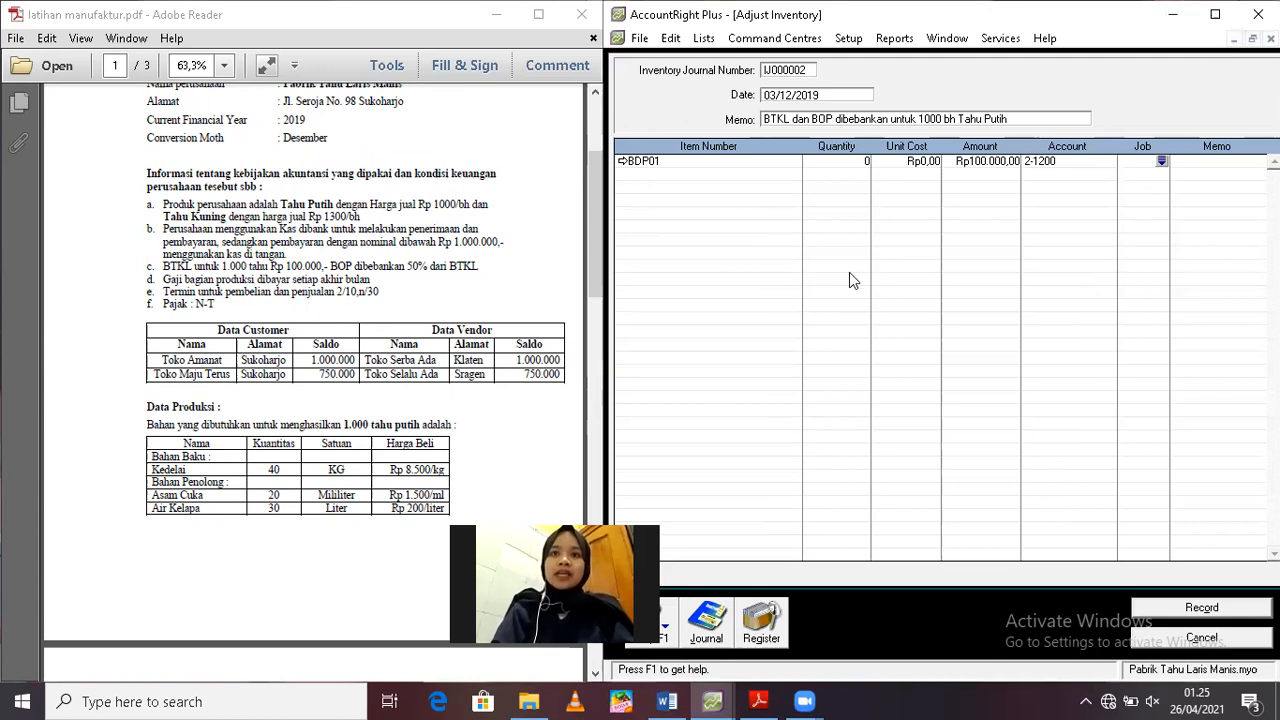
type("JOB TP")
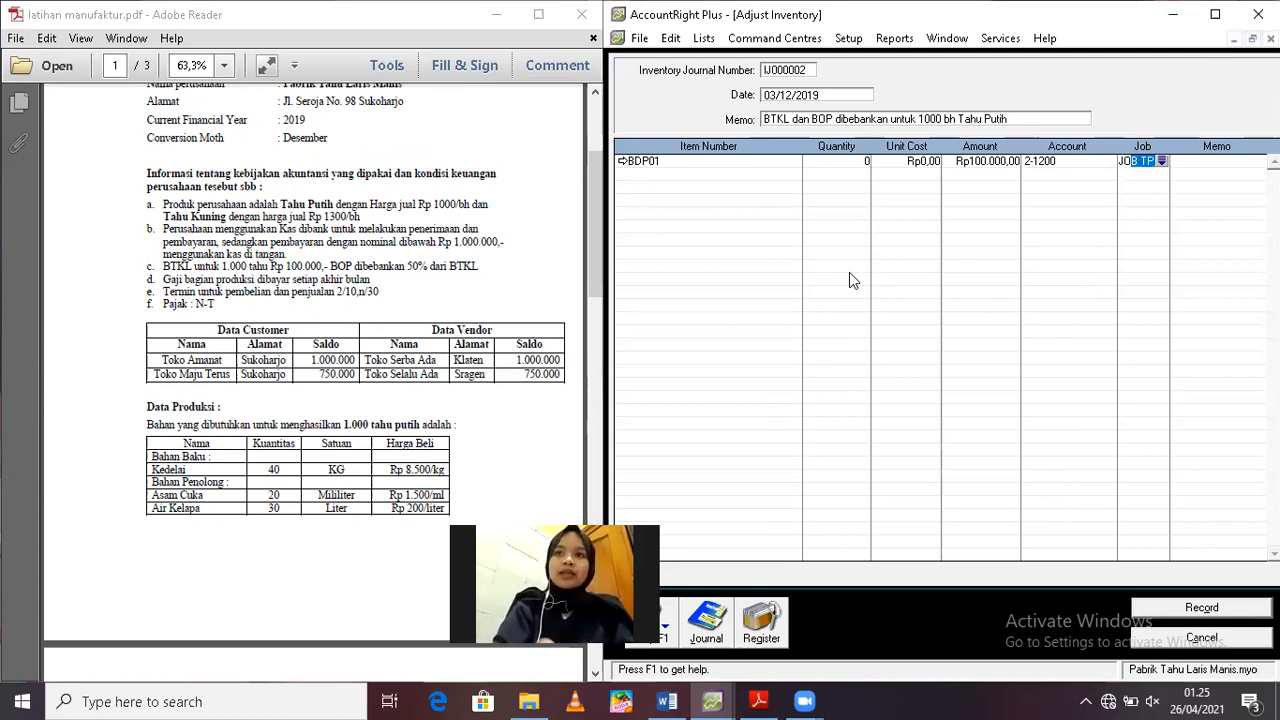
key("Tab")
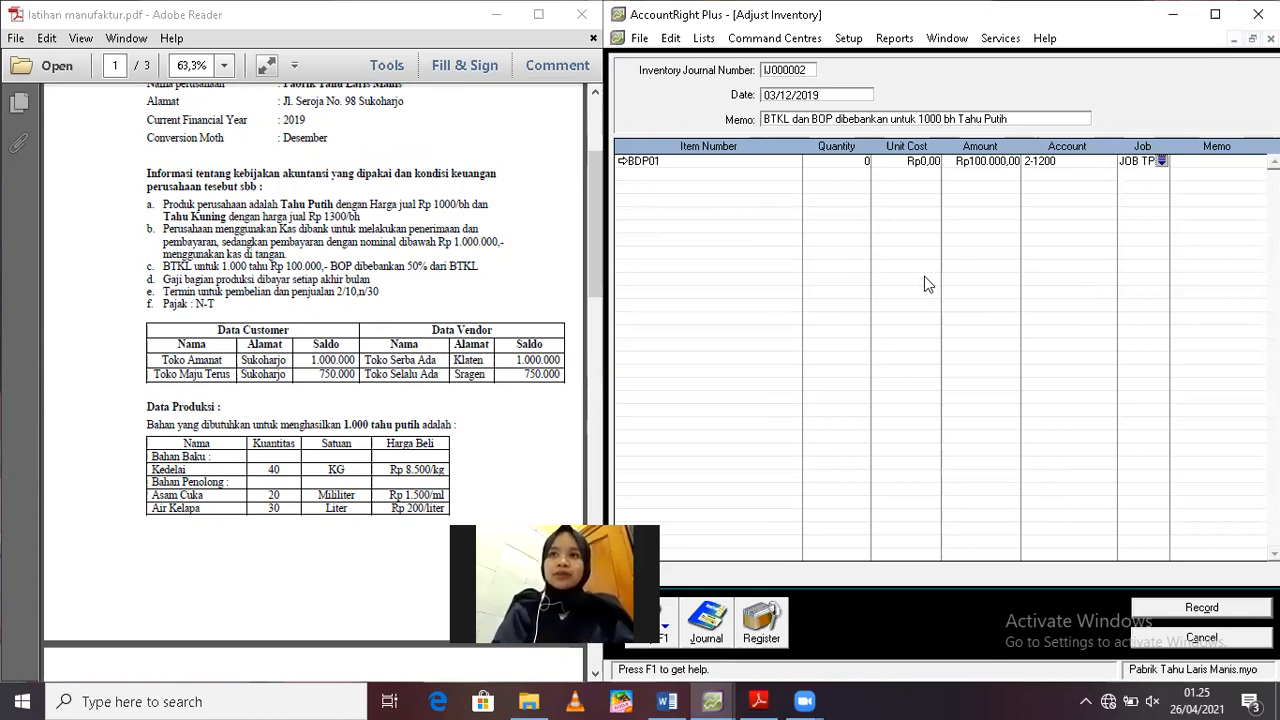
Enter the memo BTKL on the first line and add a second BDP01 line with quantity 0 and unit cost 0
left_click(1199, 165)
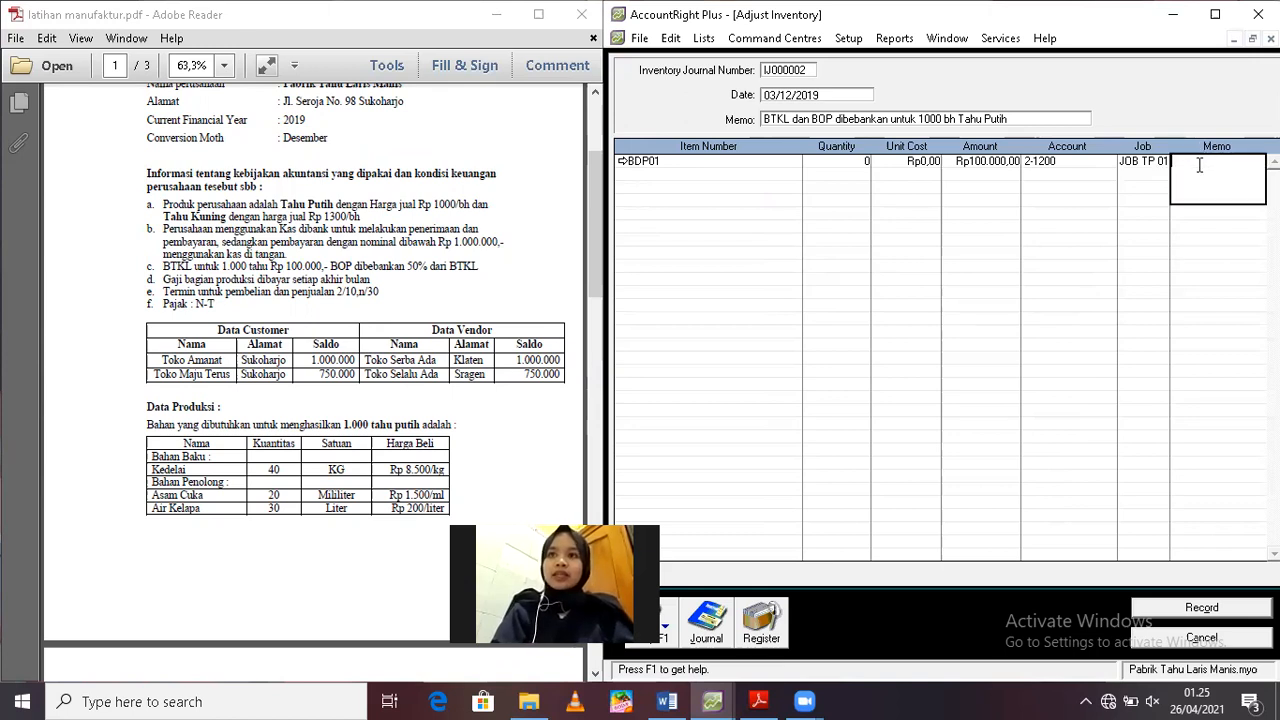
type("BTKL")
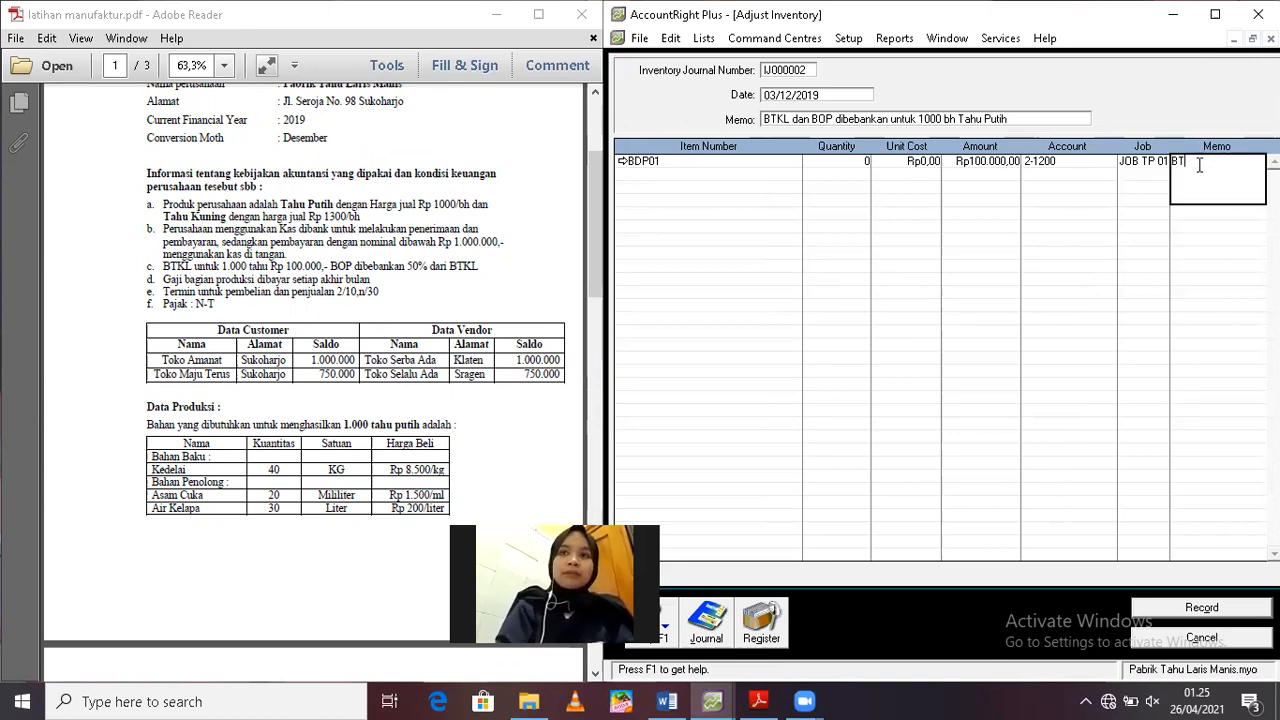
left_click(657, 174)
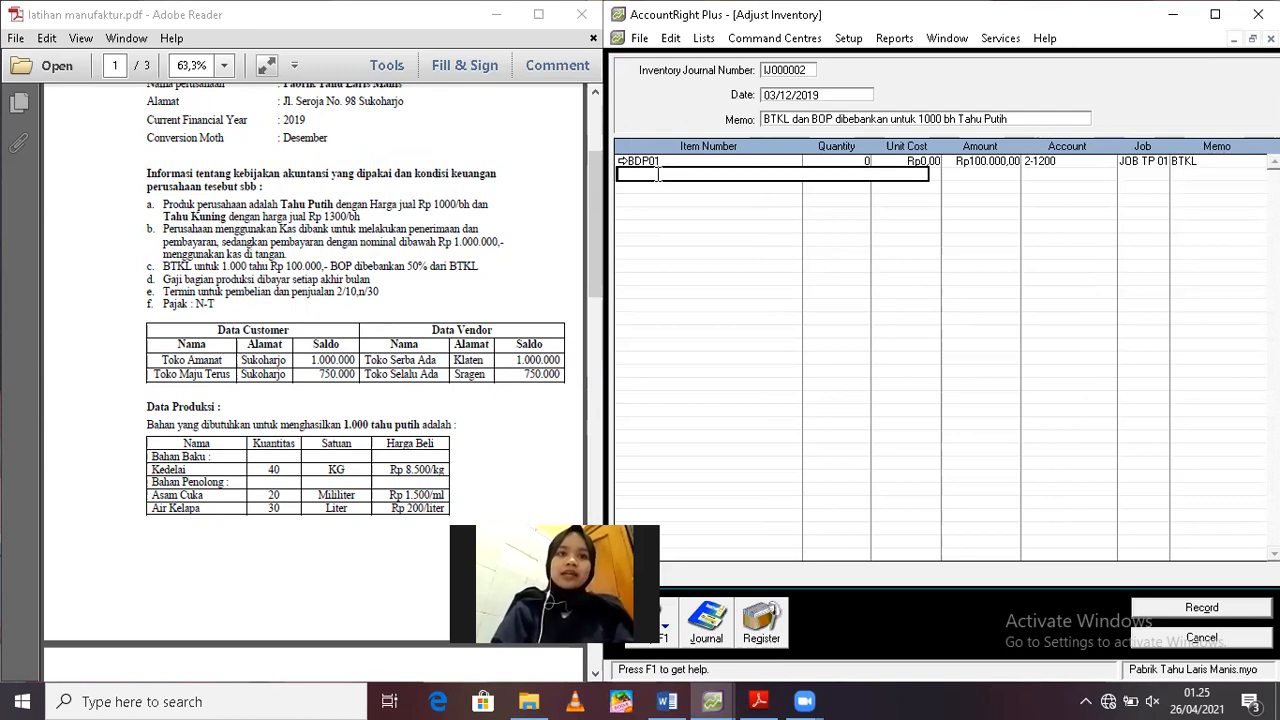
type("BDP0")
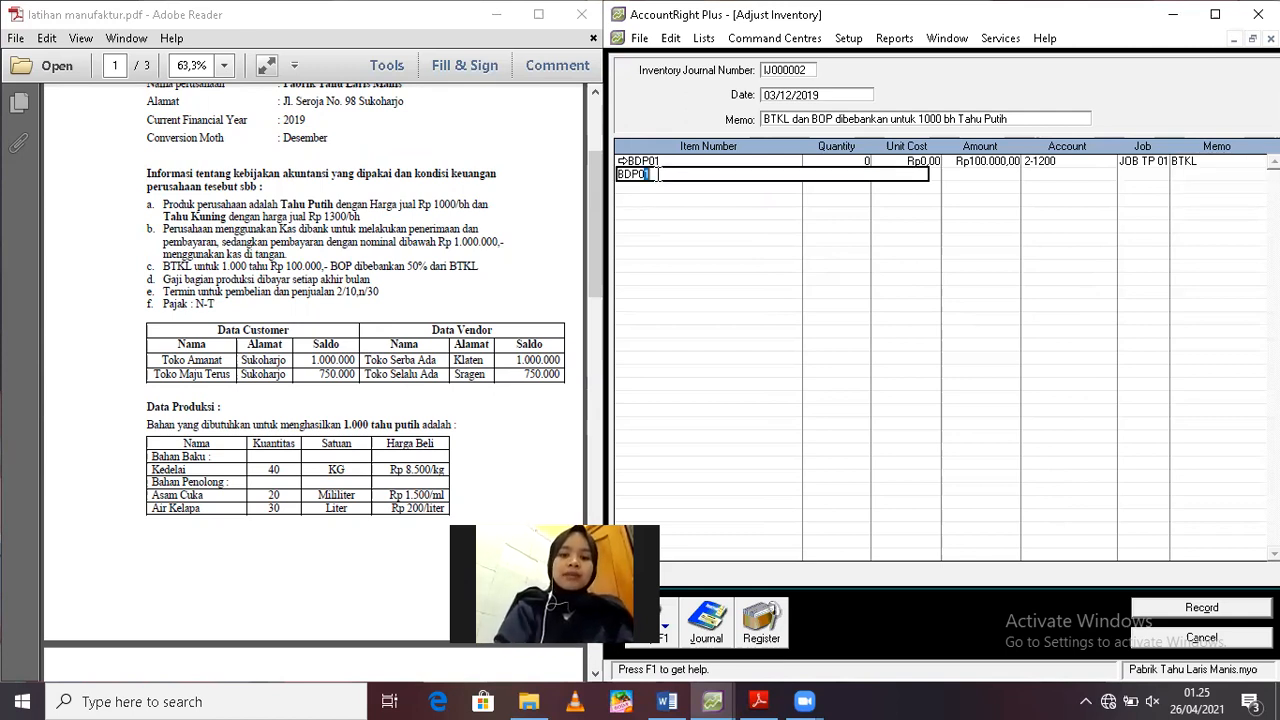
type("1")
key("Tab")
key("Tab")
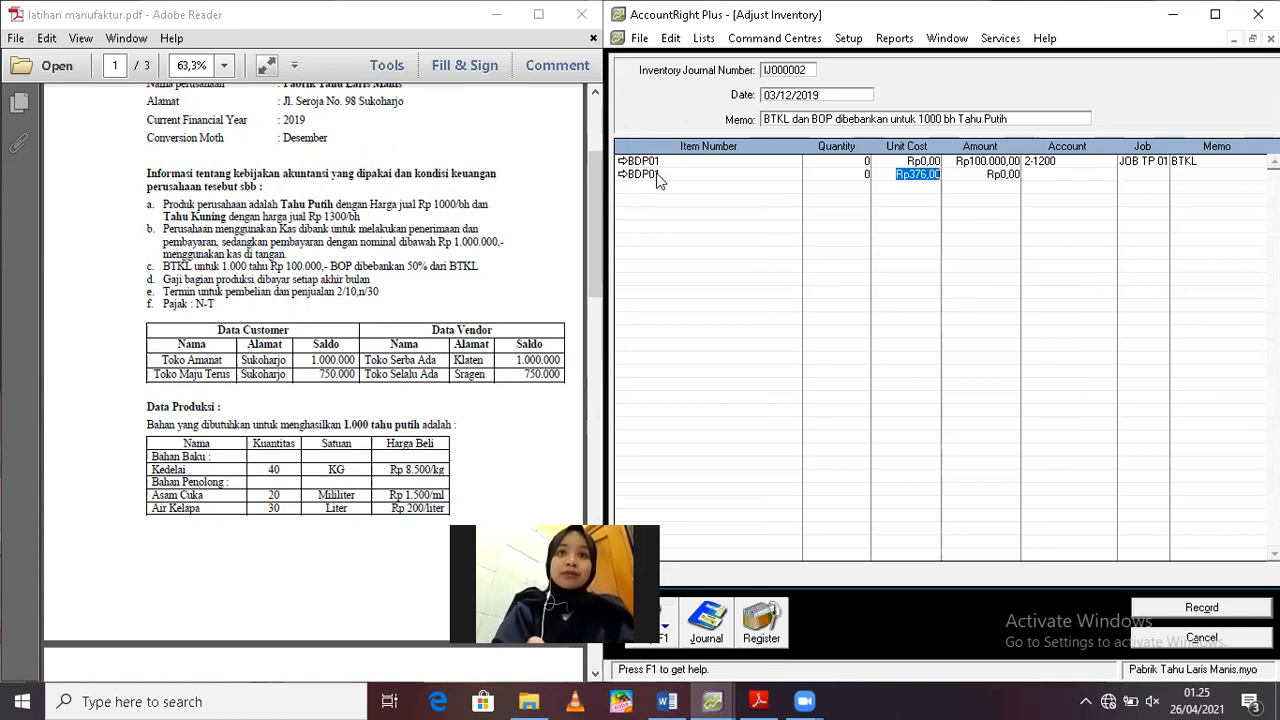
type("0")
key("Tab")
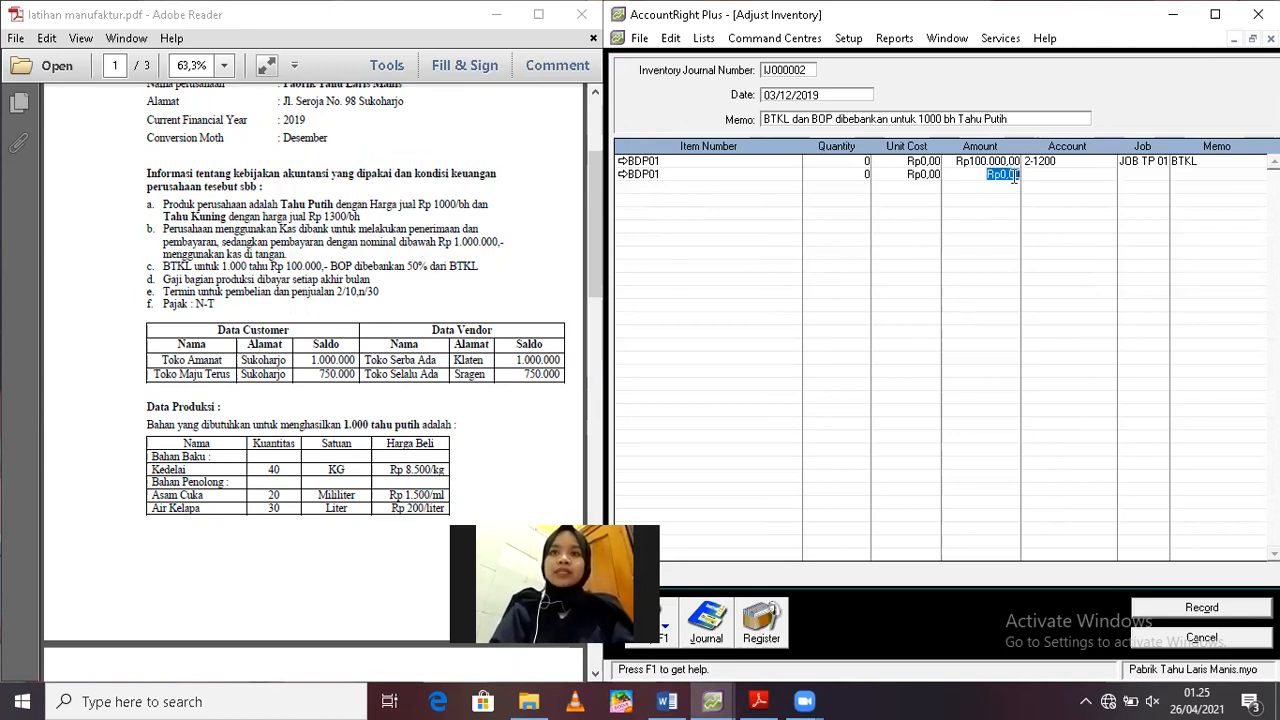
Set the amount of the second BDP01 adjustment line to Rp50.000
type("5")
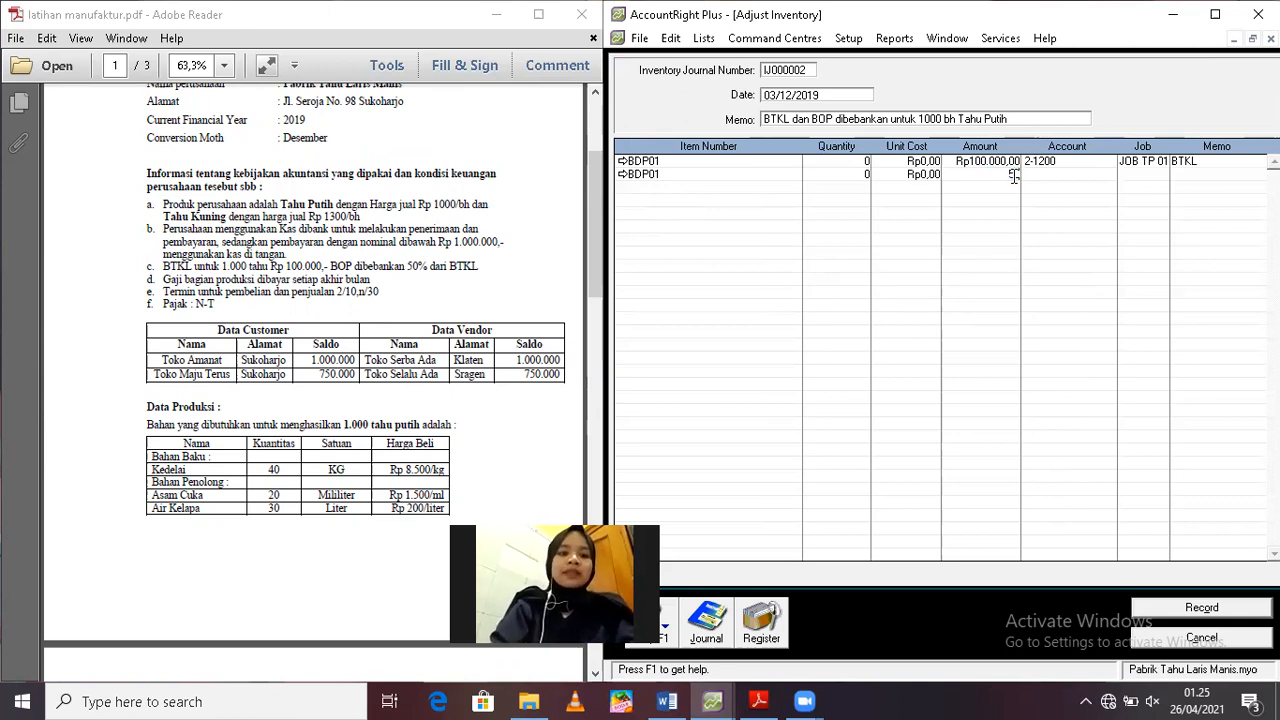
type("0.000")
key("Tab")
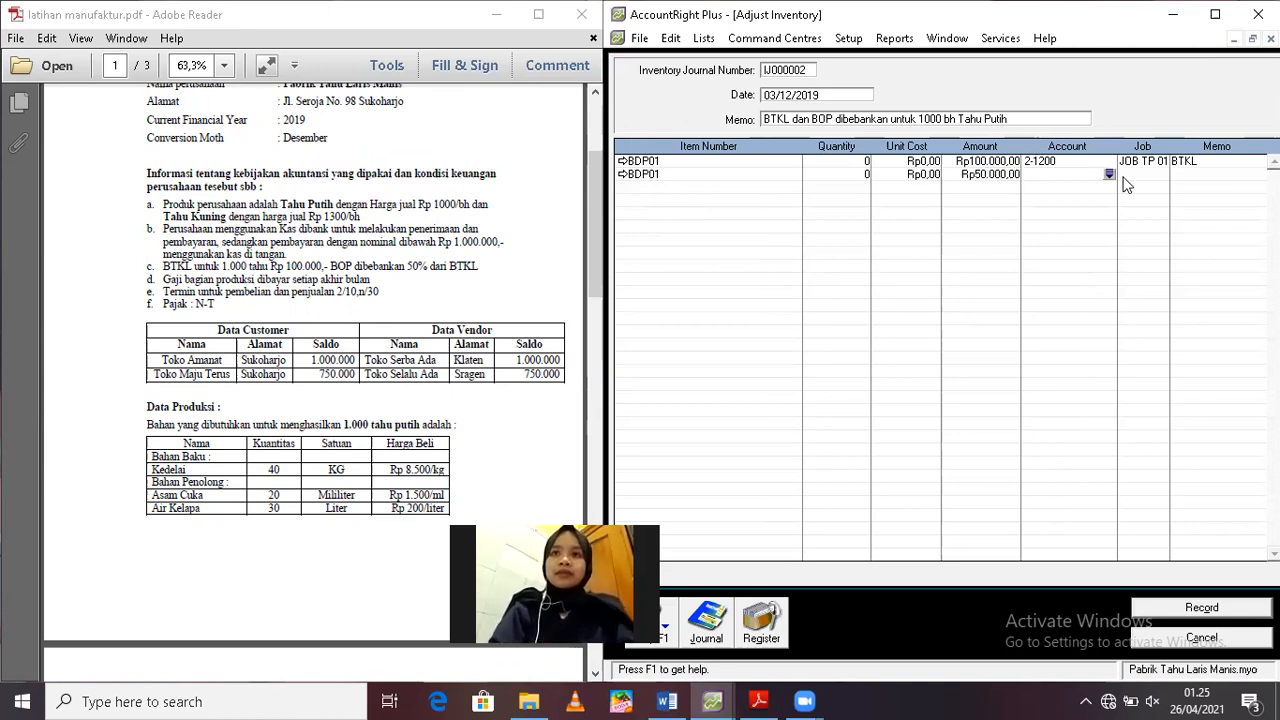
Assign account 5-1500 Factory Overhead Cost - Applied and job JOB TP 01 to the second BDP01 line
left_click(1109, 175)
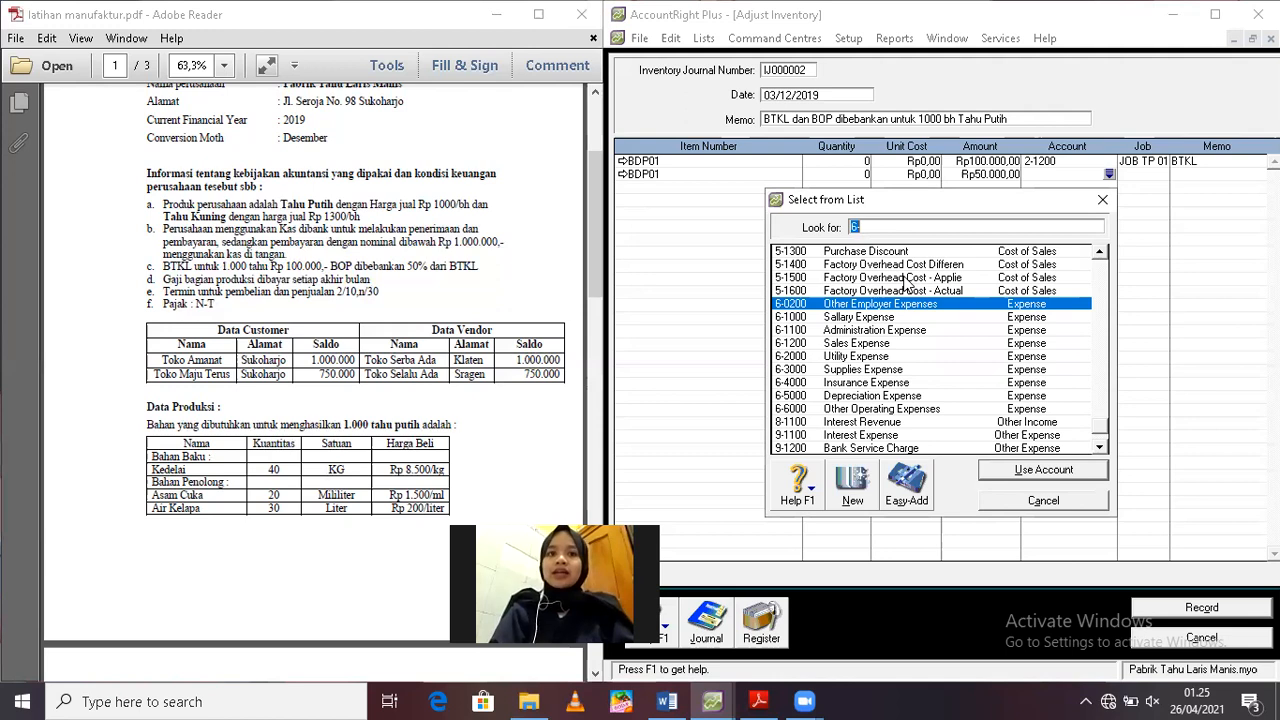
left_click(905, 279)
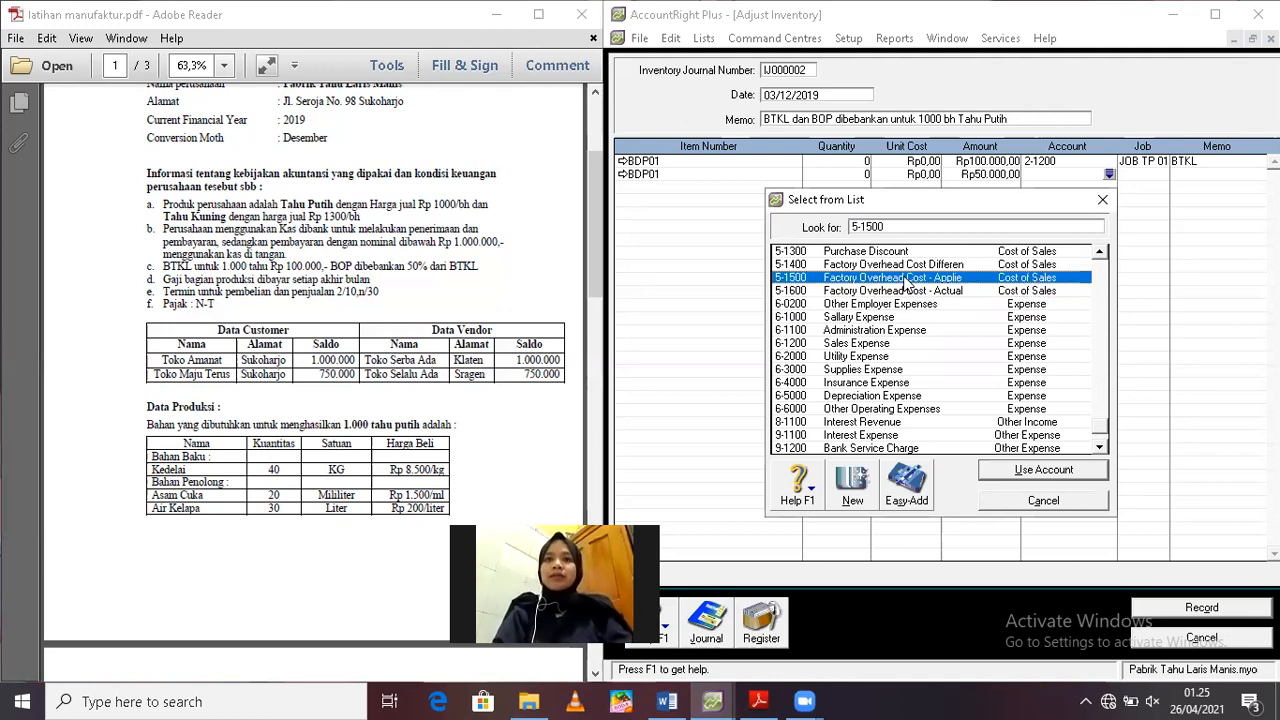
double_click(906, 280)
type("JOB TP")
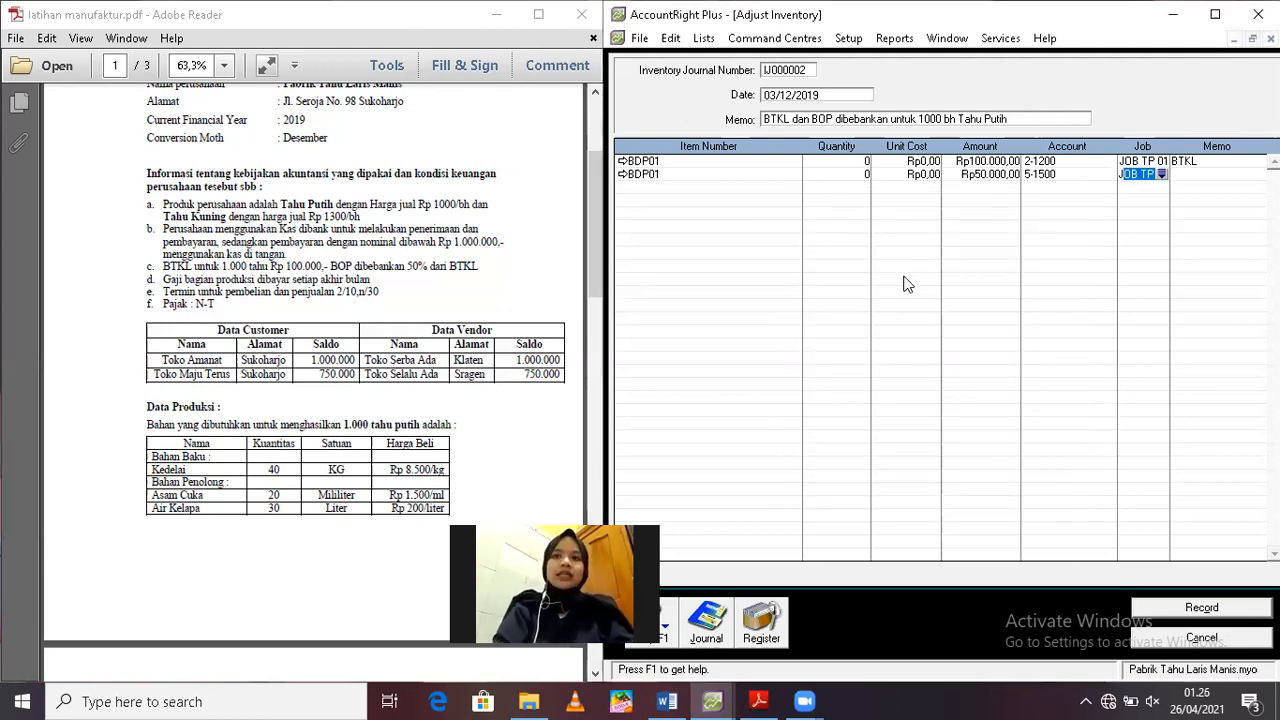
key("Tab")
key("Tab")
Enter "BOP 50% dari BTKL" as the memo of the second BDP01 line
type("BOP")
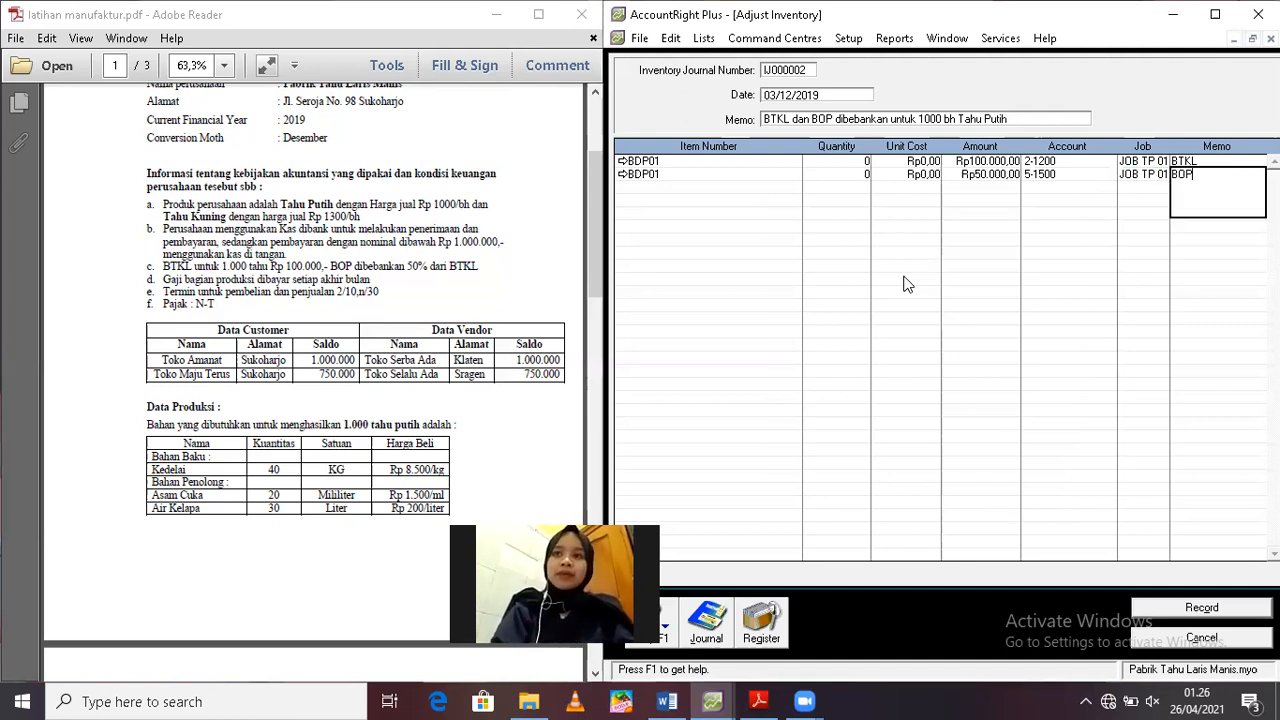
type(" 50%B")
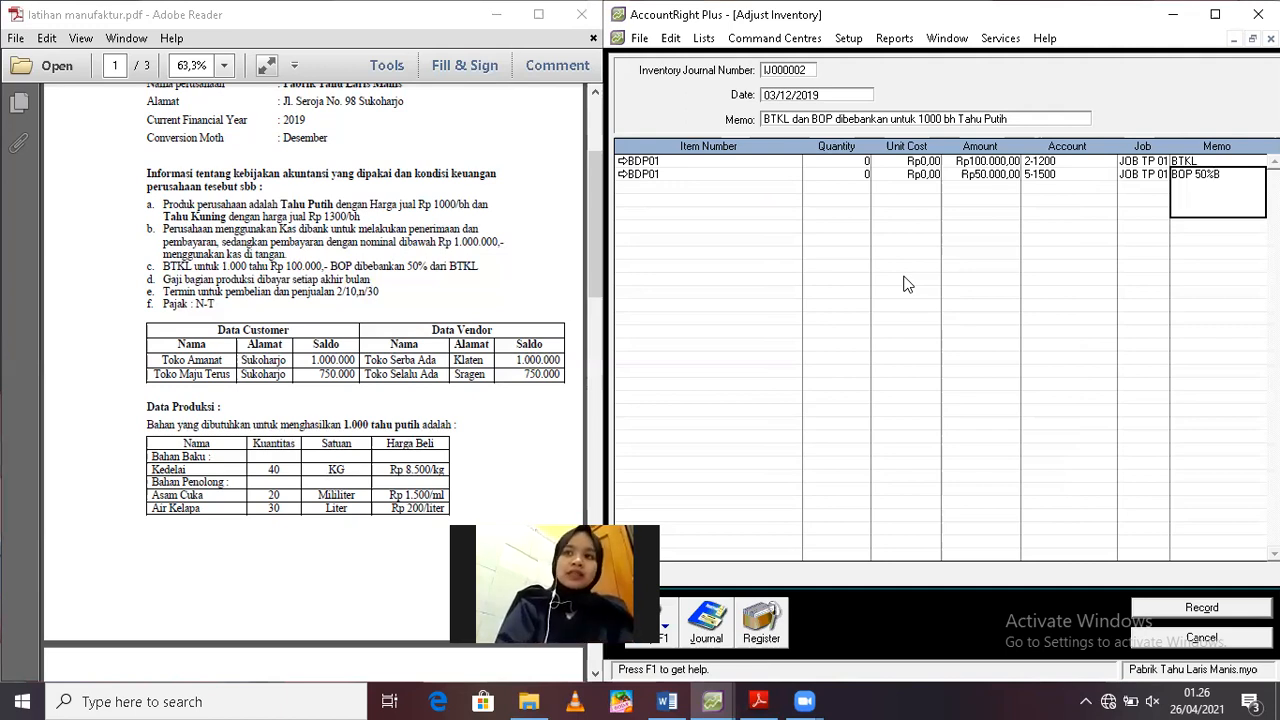
key("BackSpace")
type("dari")
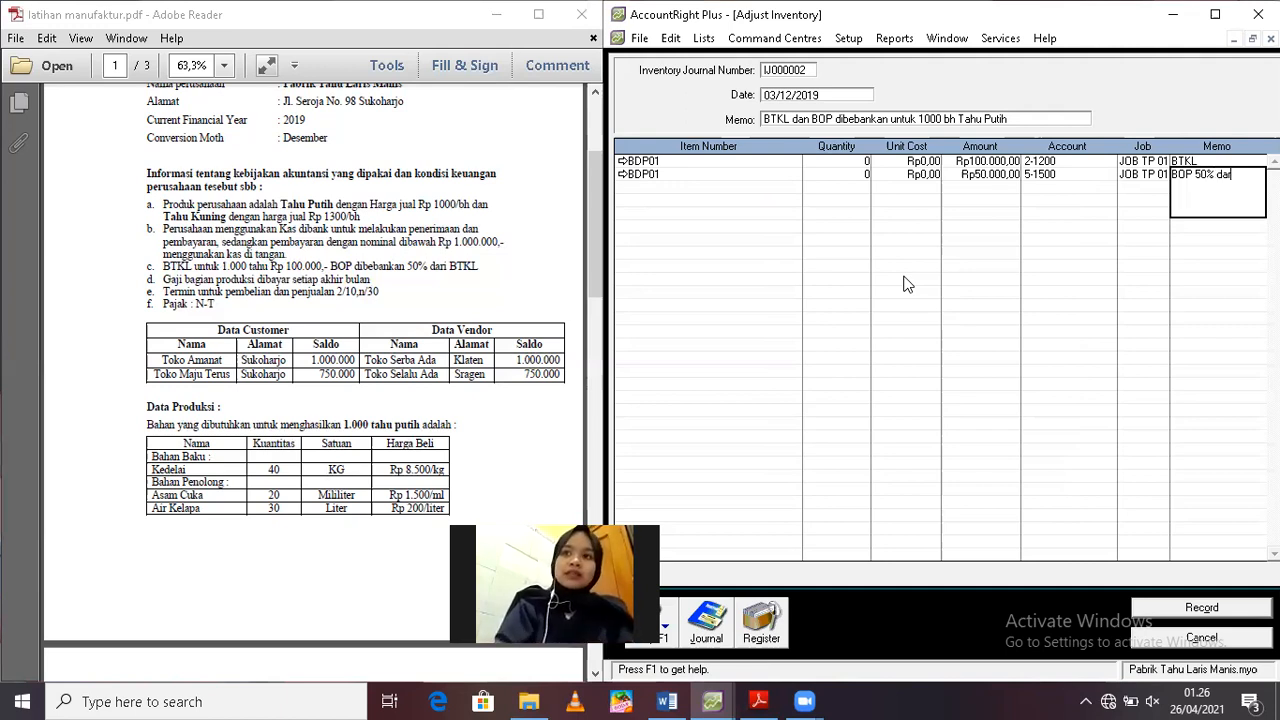
type(" BTKL")
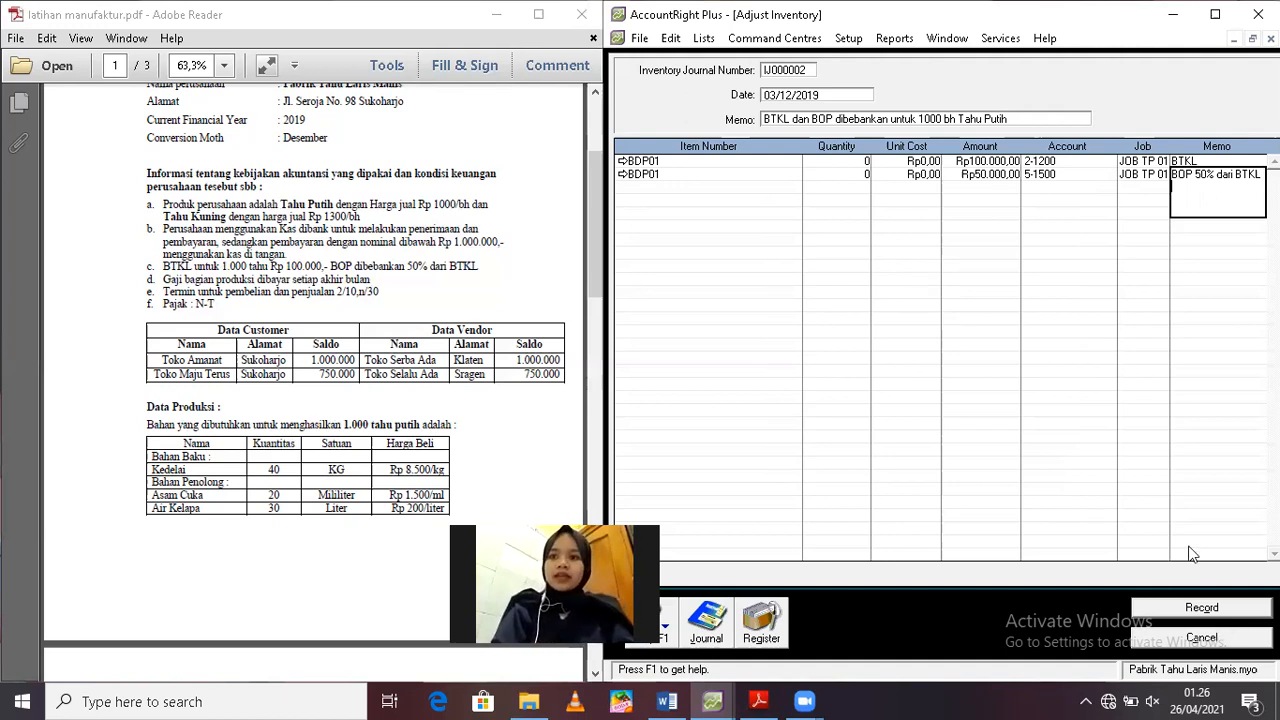
Check the journal recap of the BTKL and BOP adjustment, record it and leave the inventory adjustment form
key("ctrl+r")
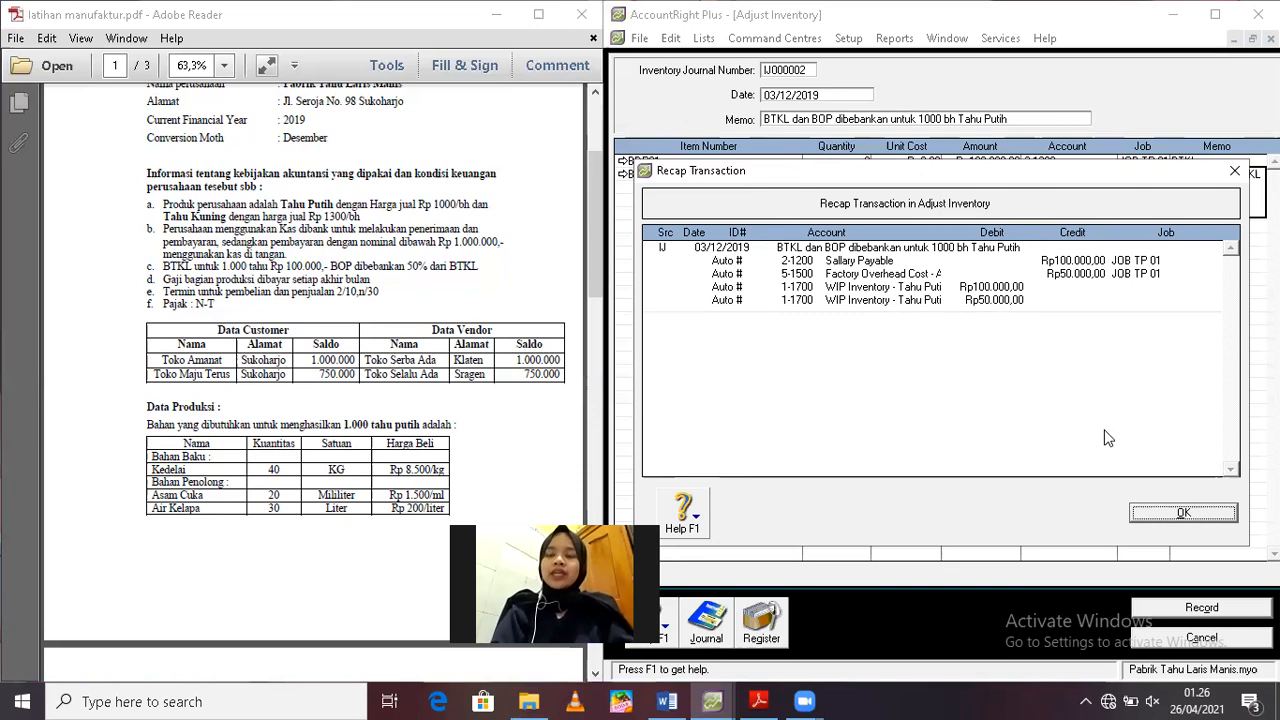
left_click(1168, 515)
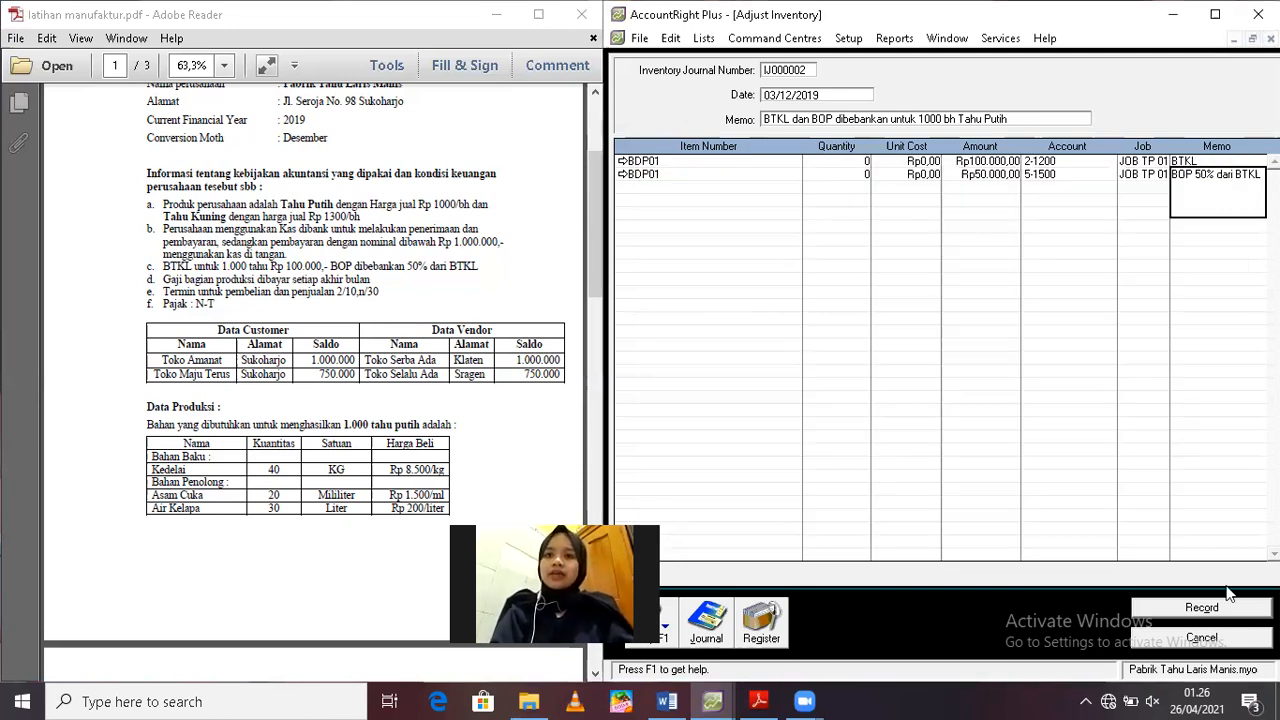
left_click(1228, 620)
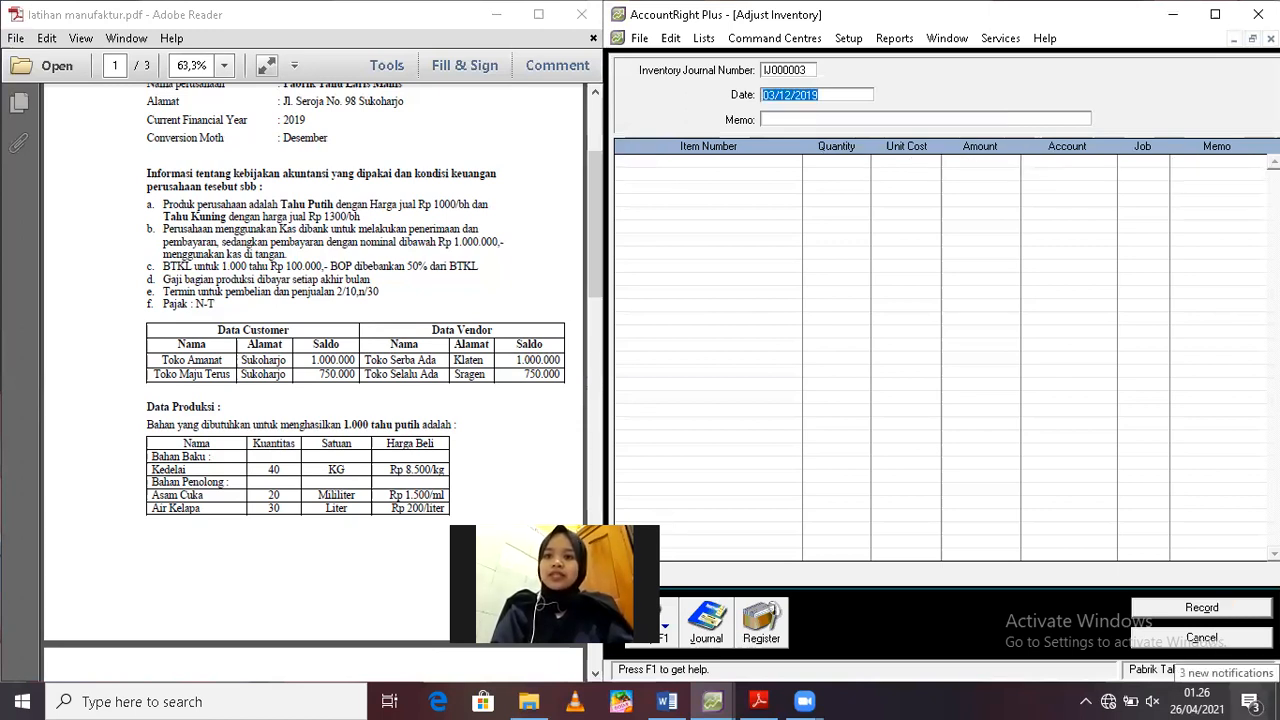
left_click(1203, 637)
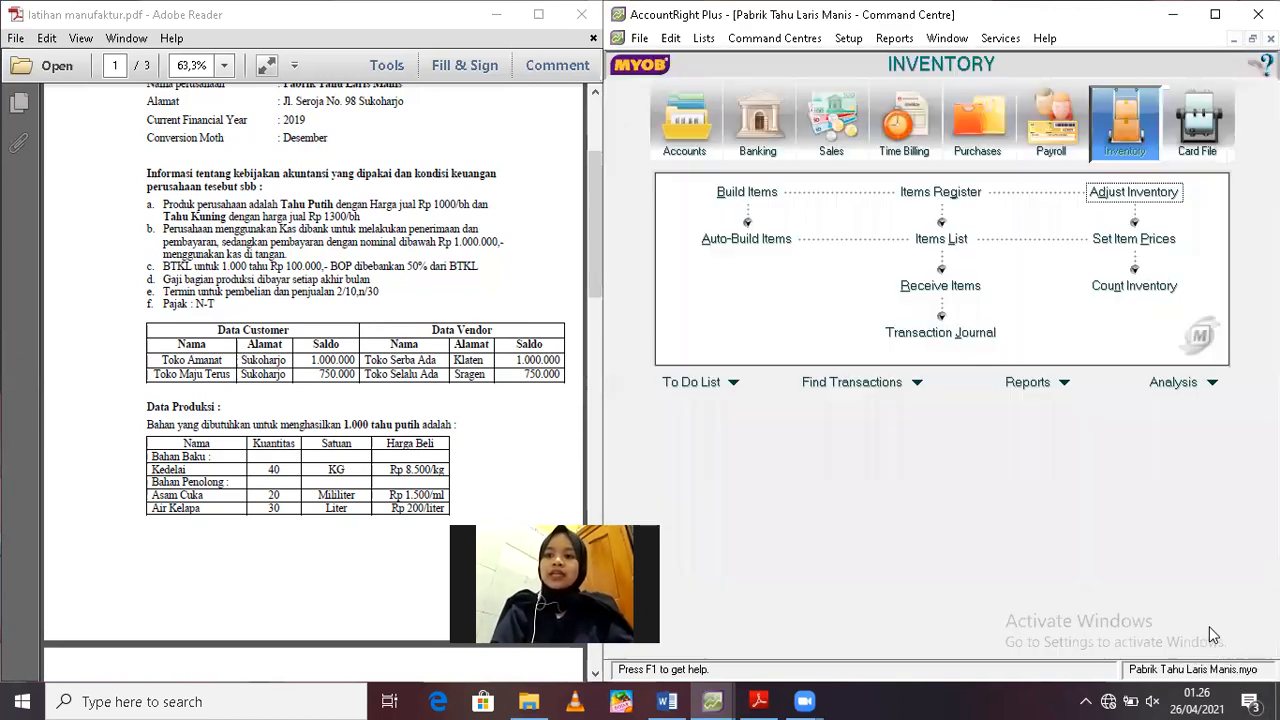
Auto-build 1000 units of finished white tofu, item BJ01
left_click(740, 240)
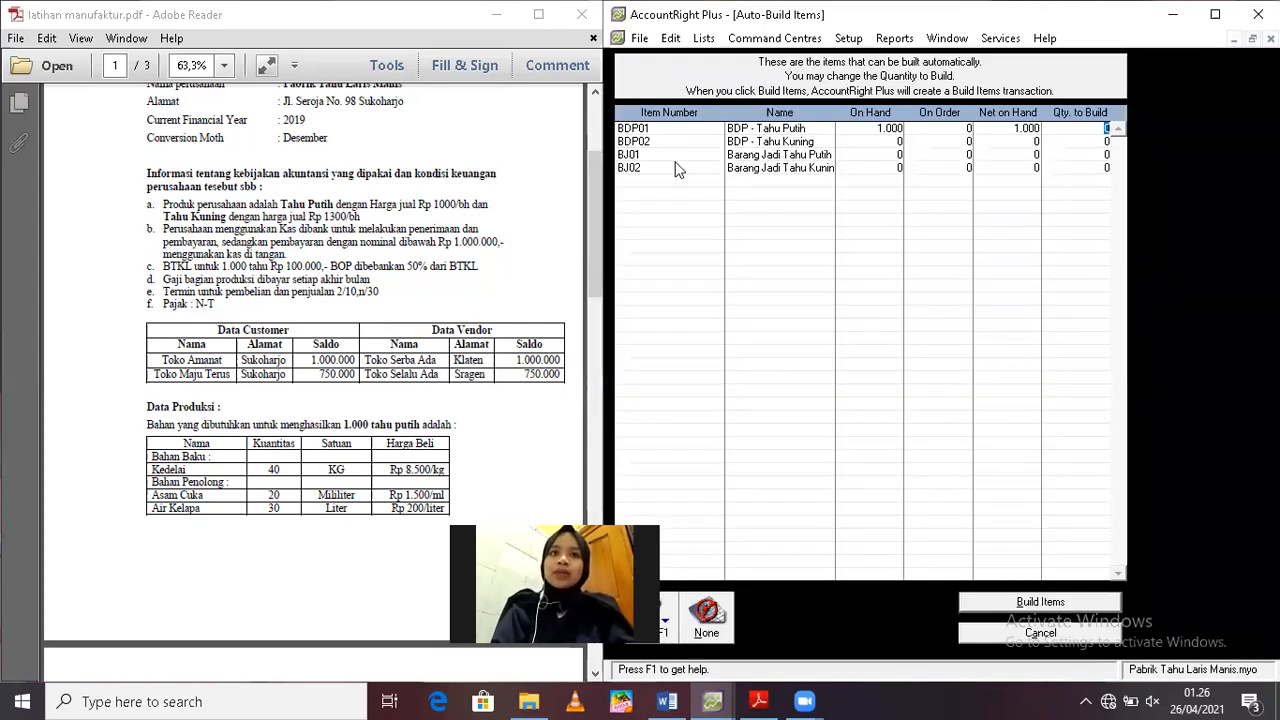
left_click(1107, 154)
type("1000")
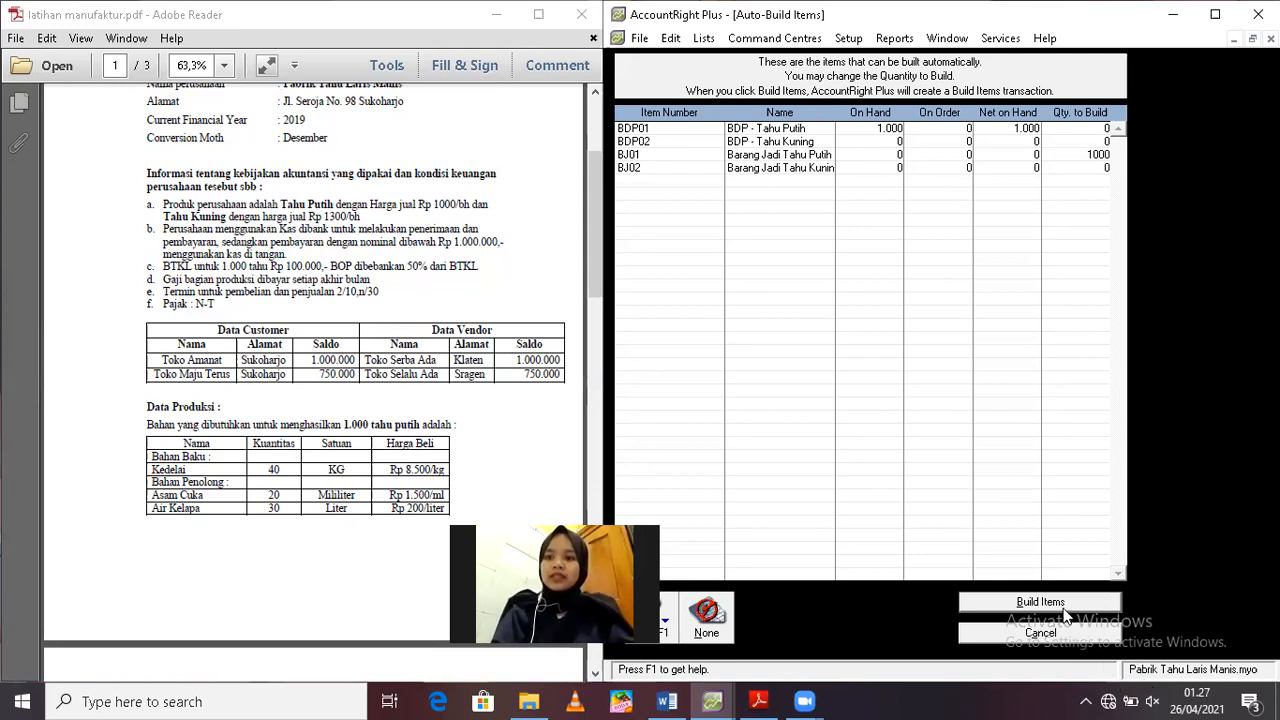
left_click(1040, 602)
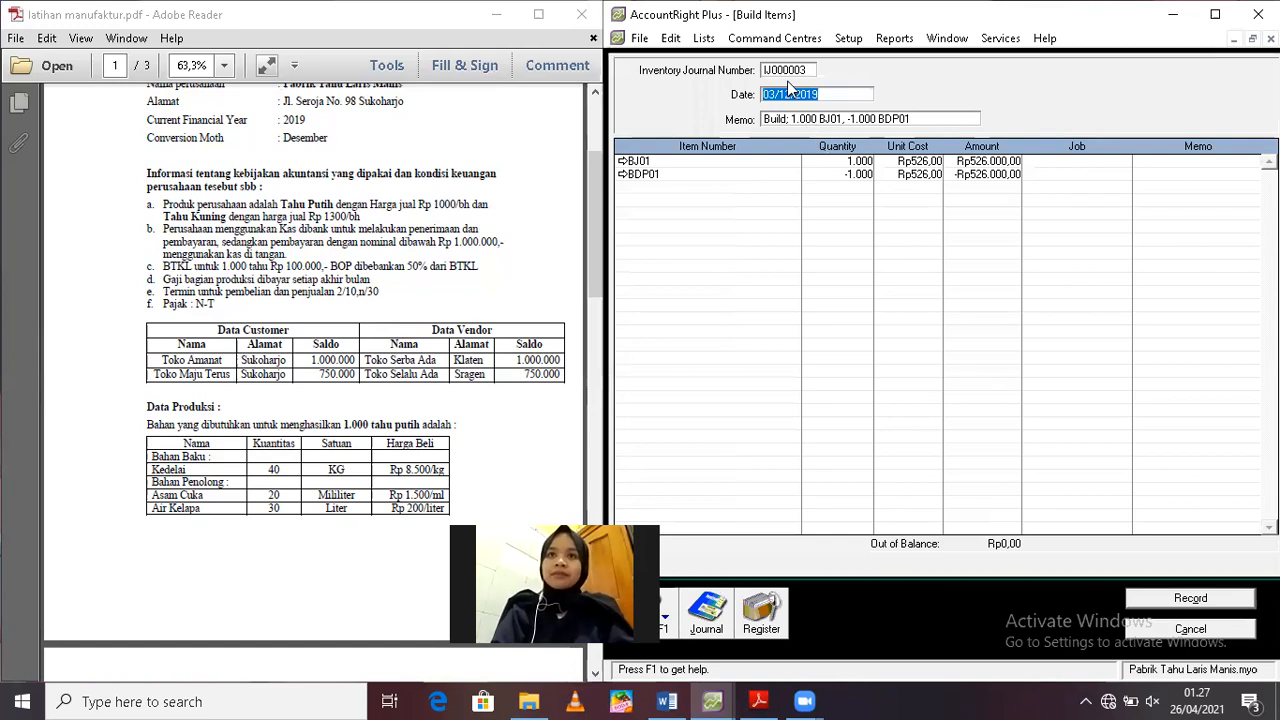
Replace the build transaction's memo with "Transfer 1000 bh Tahu Putih"
left_click(857, 119)
type("T")
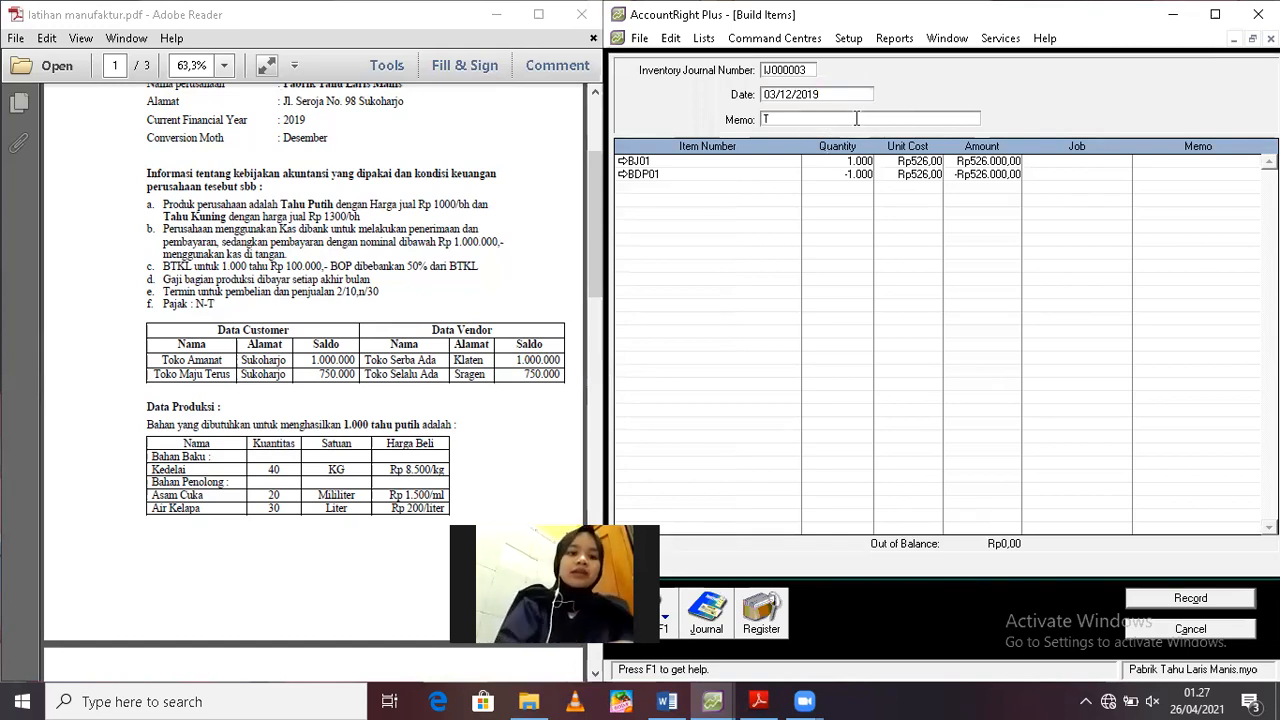
type("ransfe")
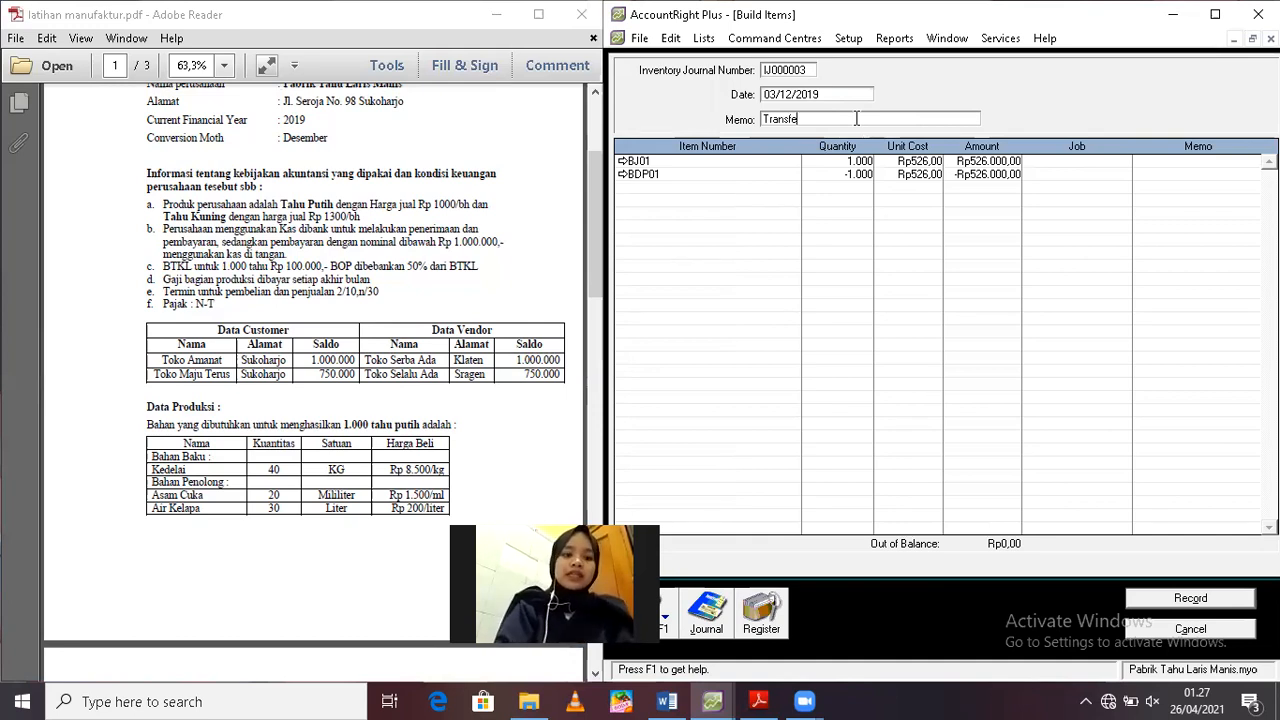
type("r 100")
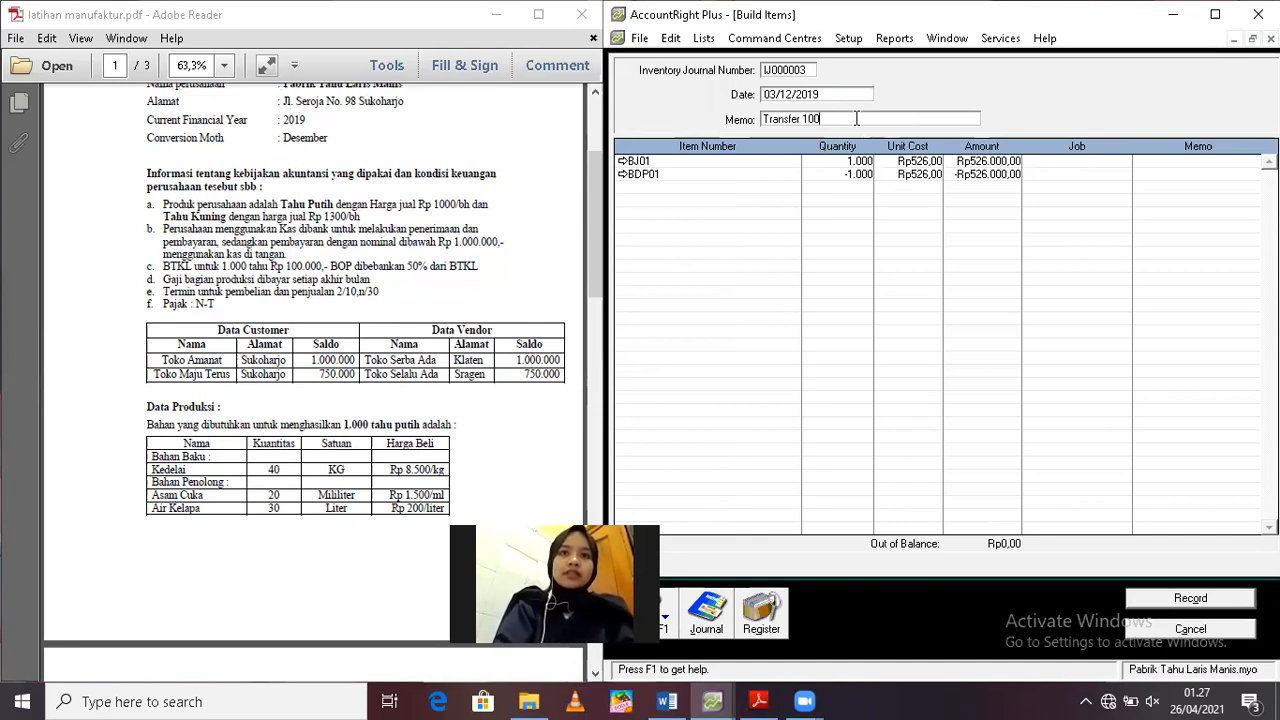
type("0 bh Tahu")
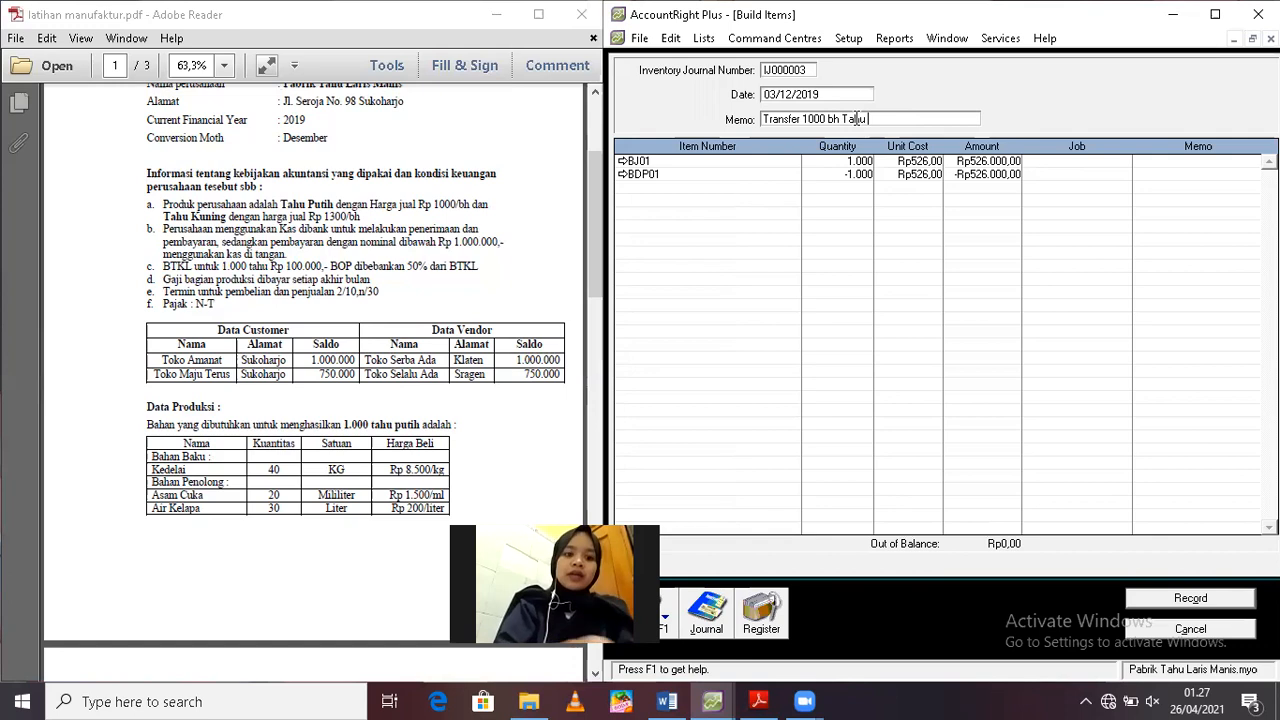
type(" Putih")
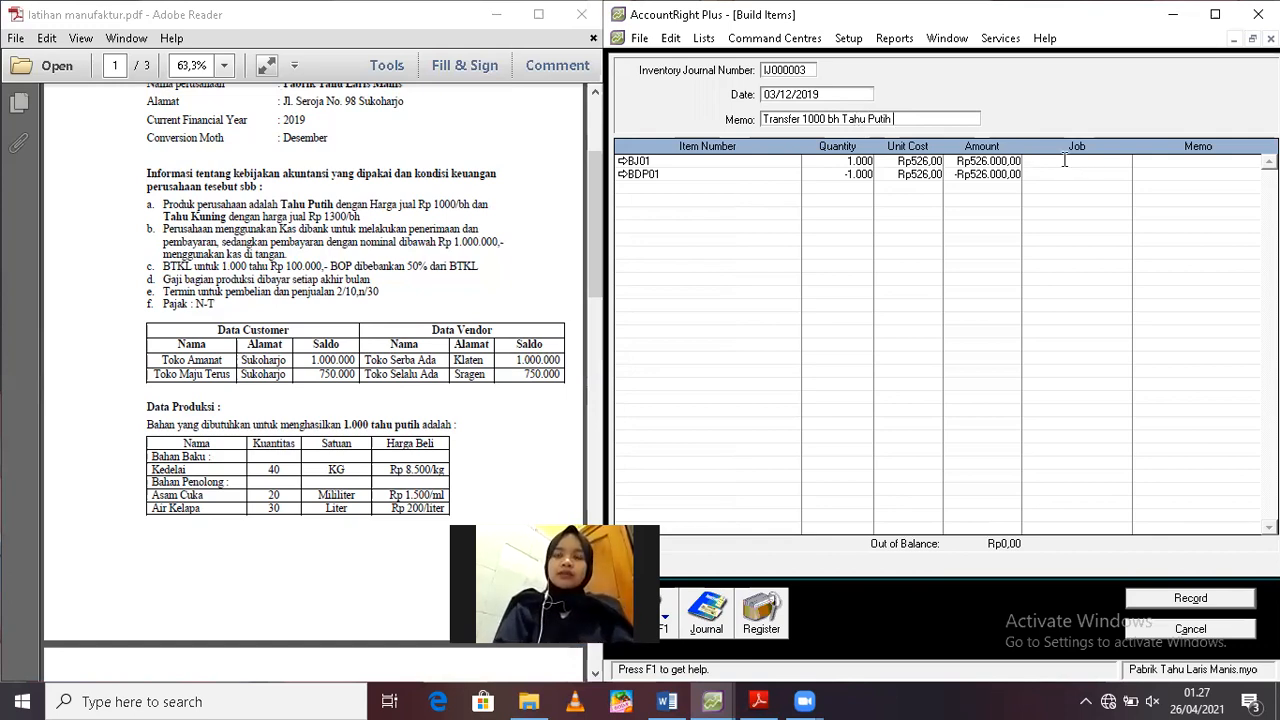
Assign job JOB TP 01 to both the BJ01 and BDP01 lines of the build transaction
left_click(1065, 160)
key("ctrl+c")
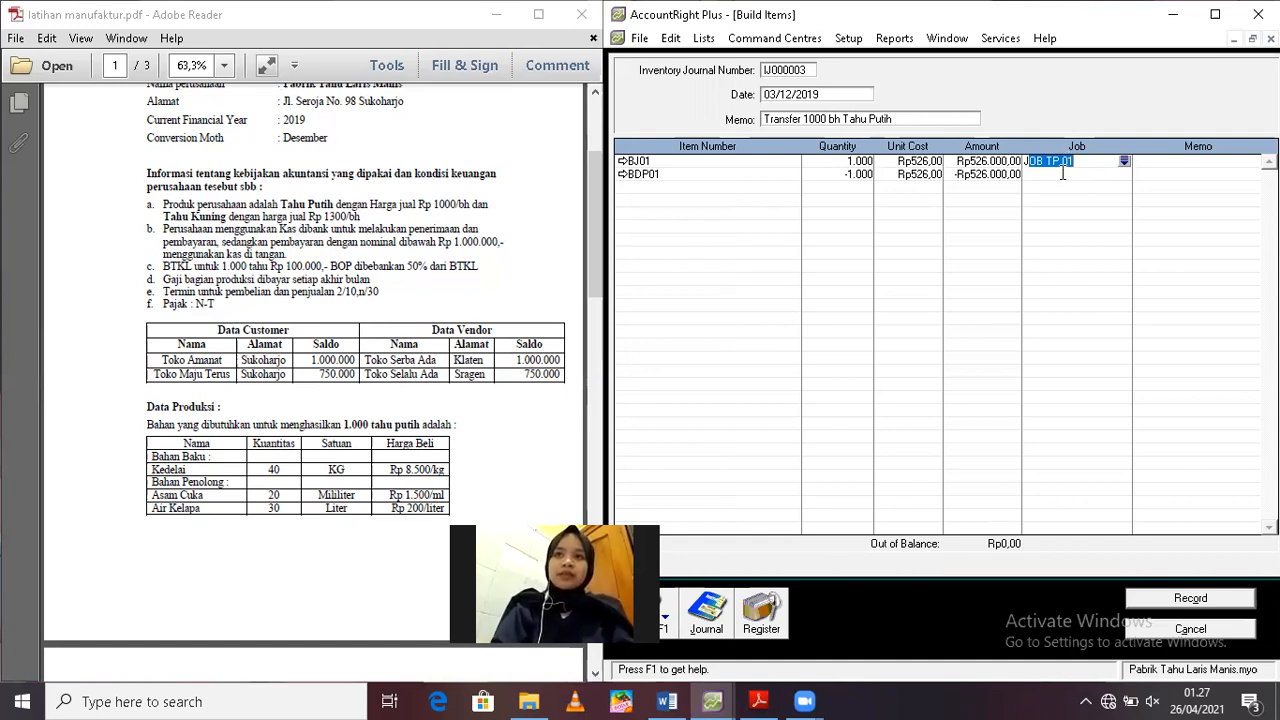
left_click(1062, 174)
key("ctrl+v")
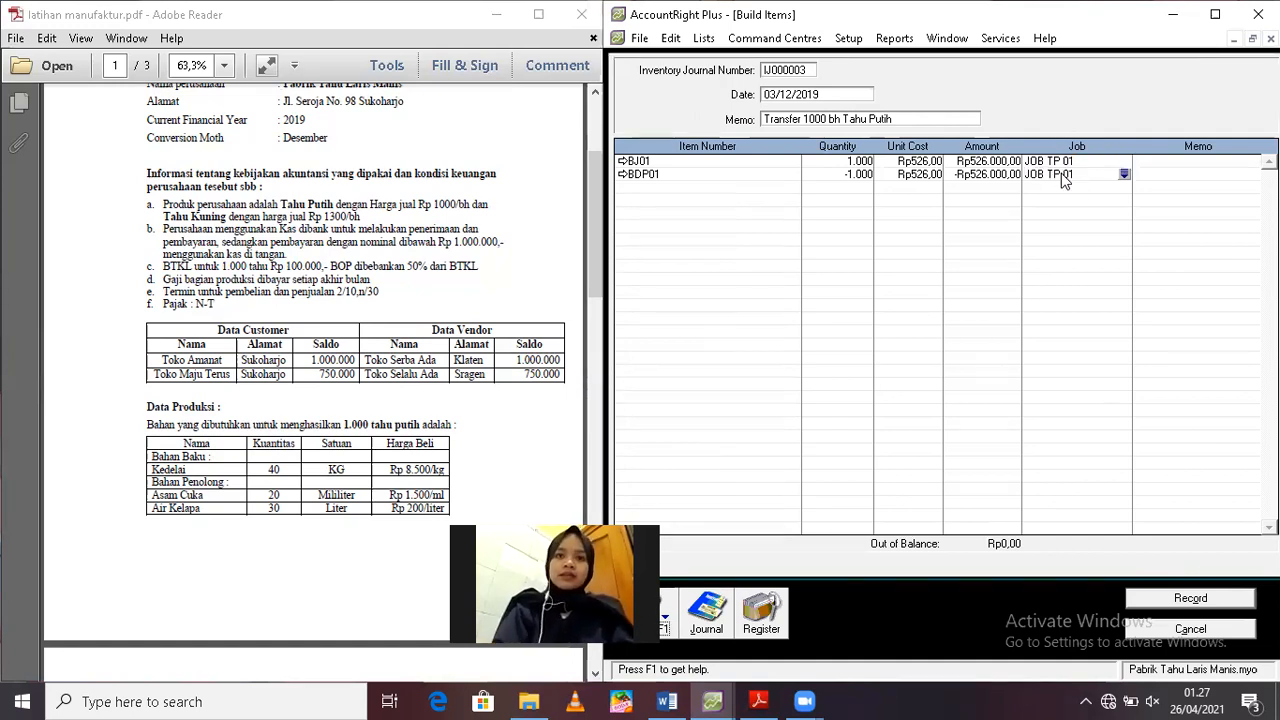
Check the journal recap of the white tofu build transaction and record it
key("ctrl+r")
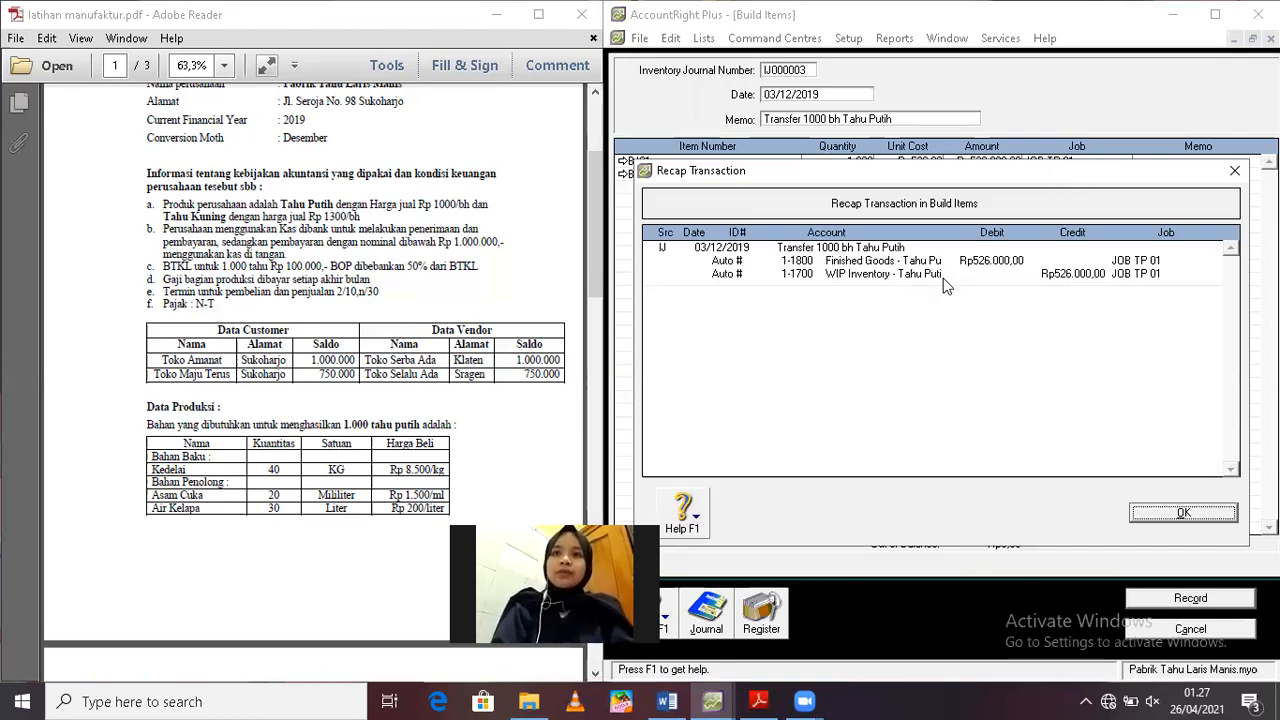
left_click(1178, 513)
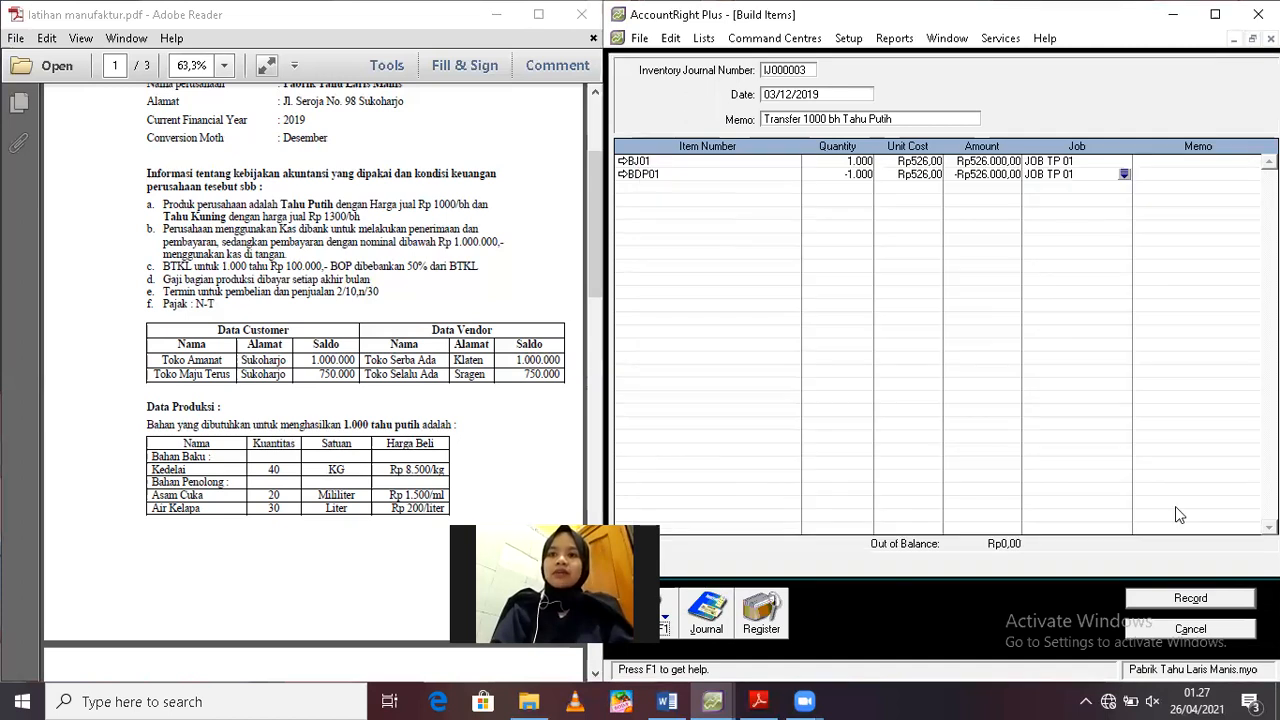
left_click(1178, 599)
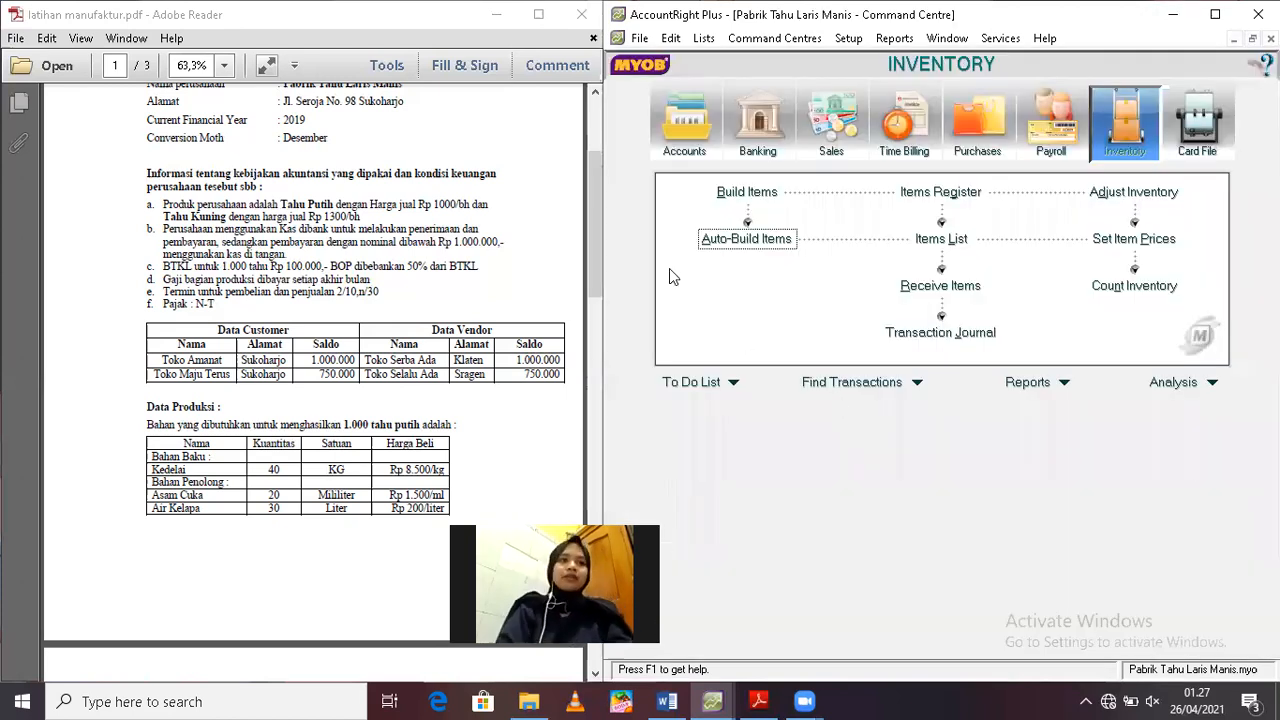
Find the 04/12 credit sale in the PDF's transaction list and start a new sales invoice for customer Toko Amanat
left_click(594, 240)
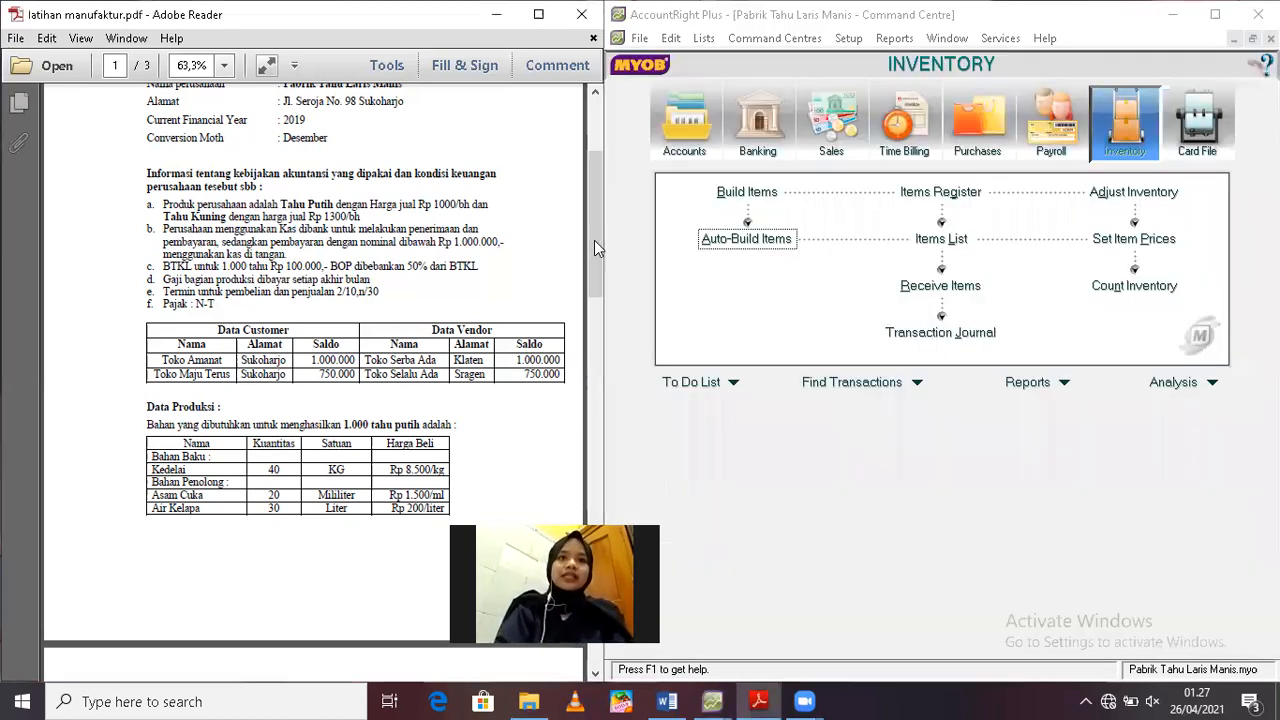
left_click_drag(592, 360, 590, 454)
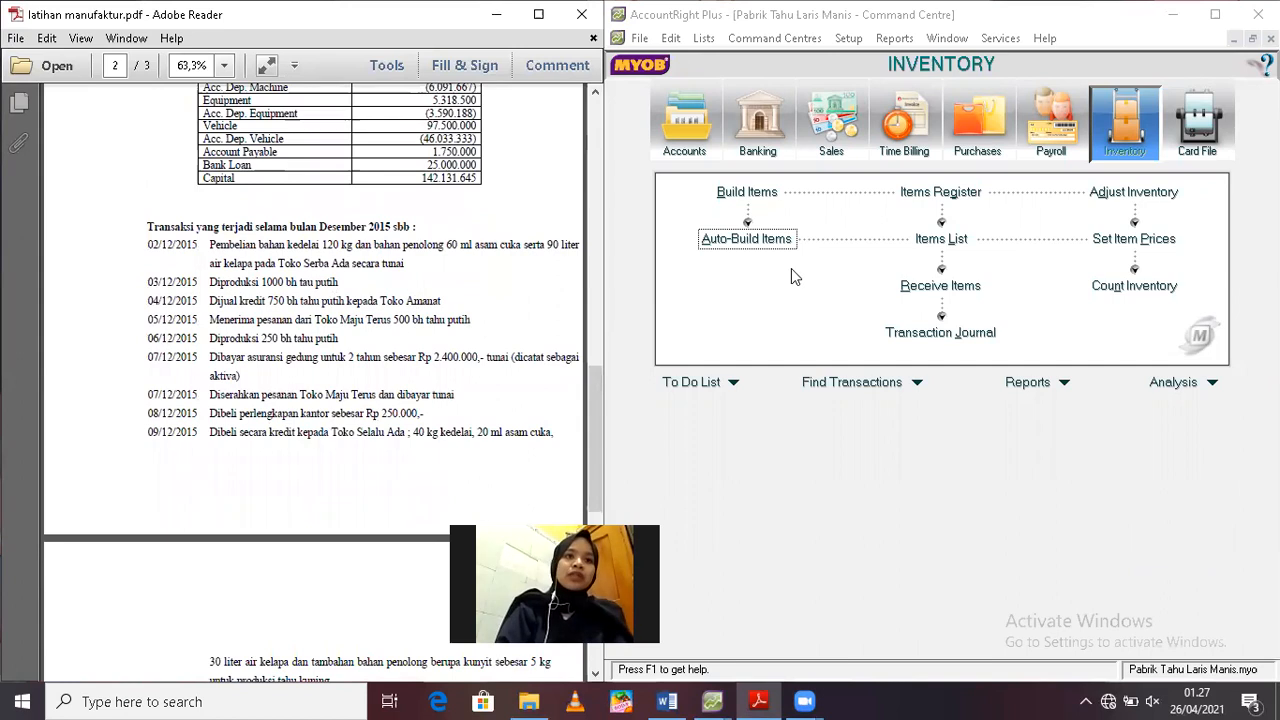
left_click(822, 143)
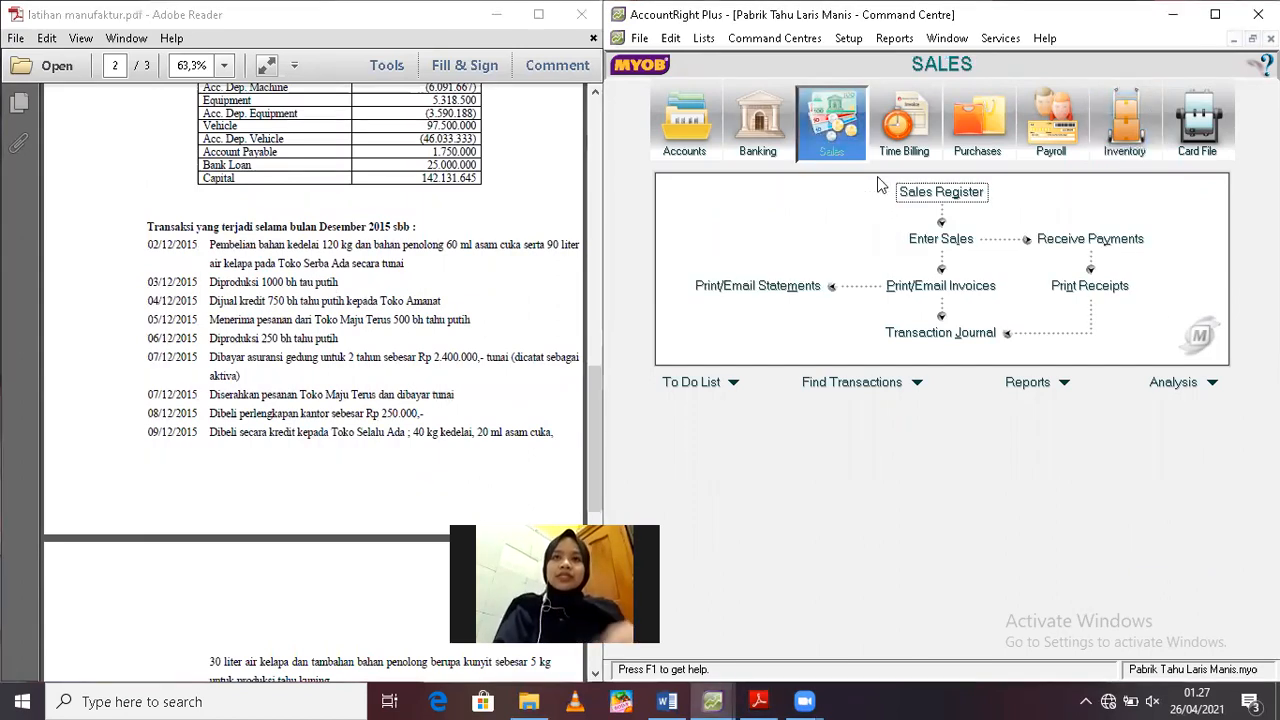
left_click(941, 245)
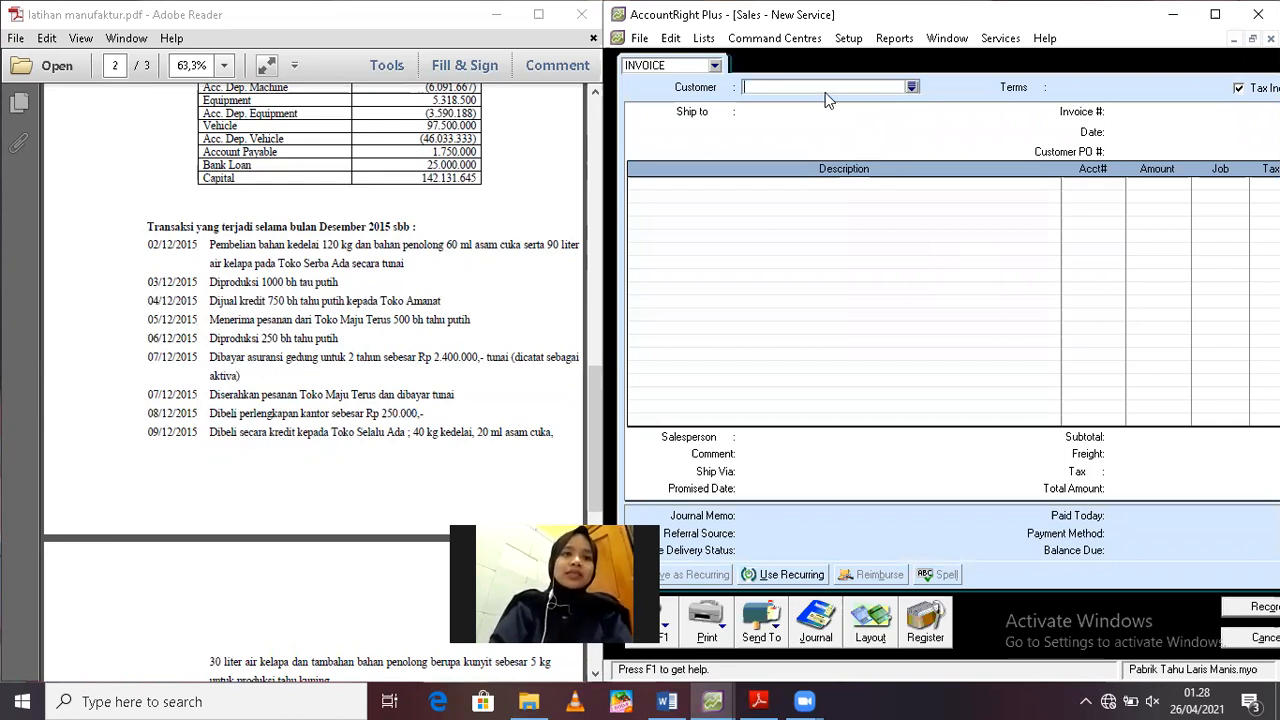
type("Toko ")
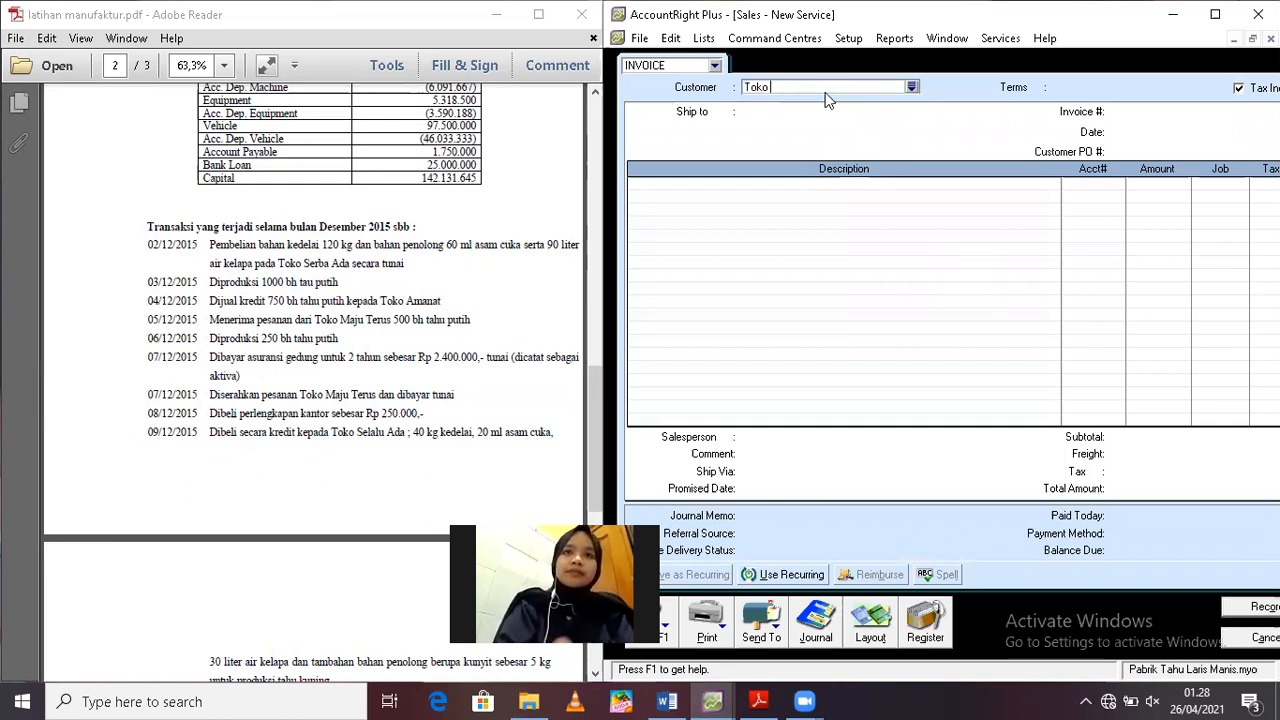
type("Amanat")
key("Tab")
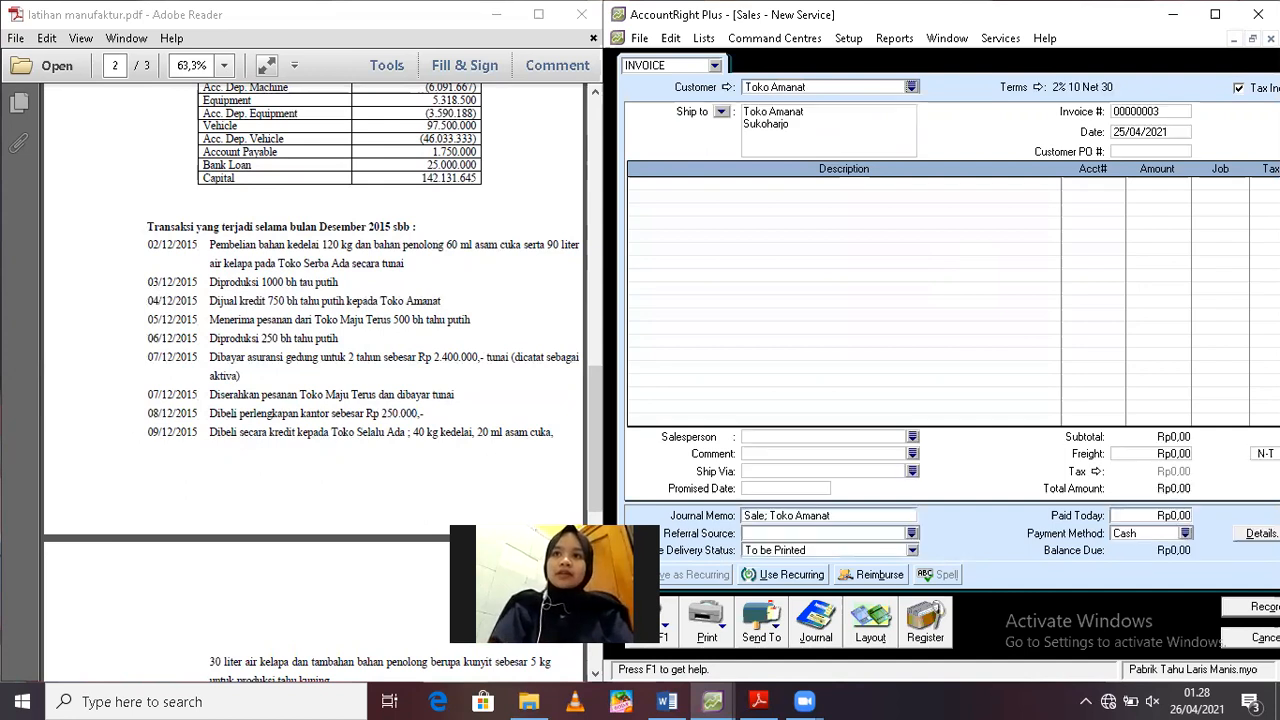
Make the Toko Amanat invoice tax-exclusive and switch its layout to Item
left_click(1239, 89)
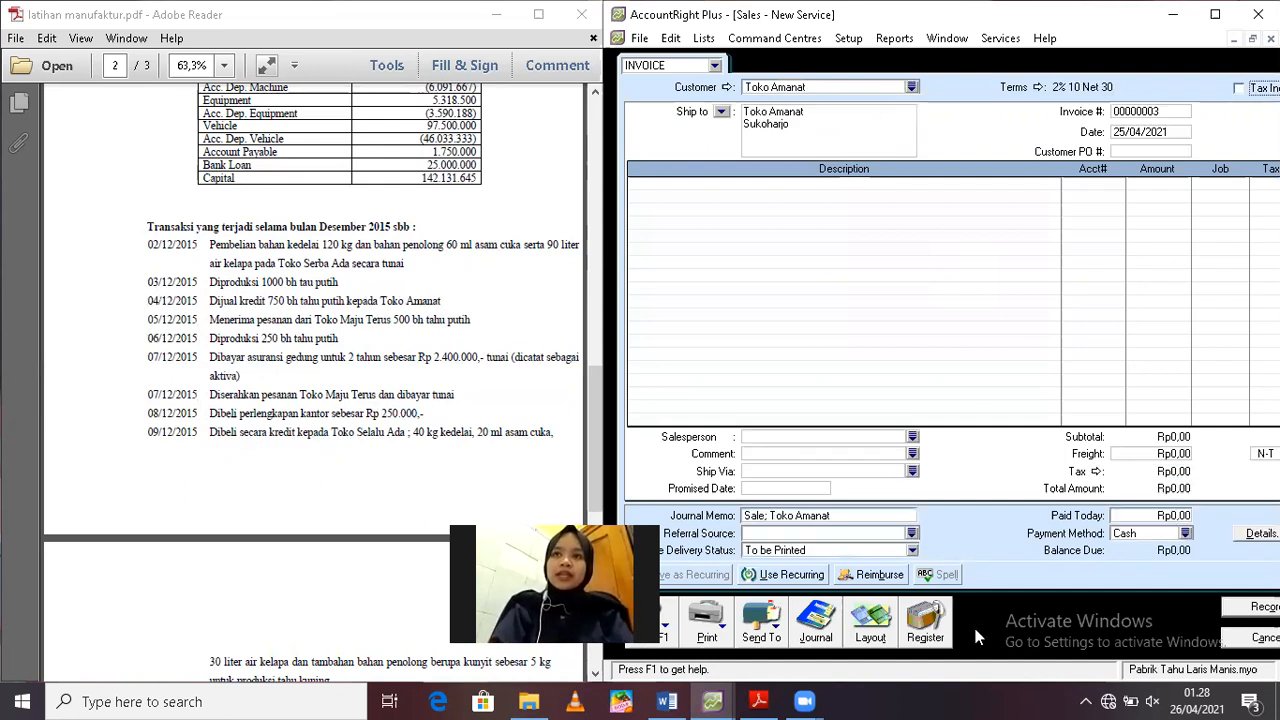
left_click(880, 627)
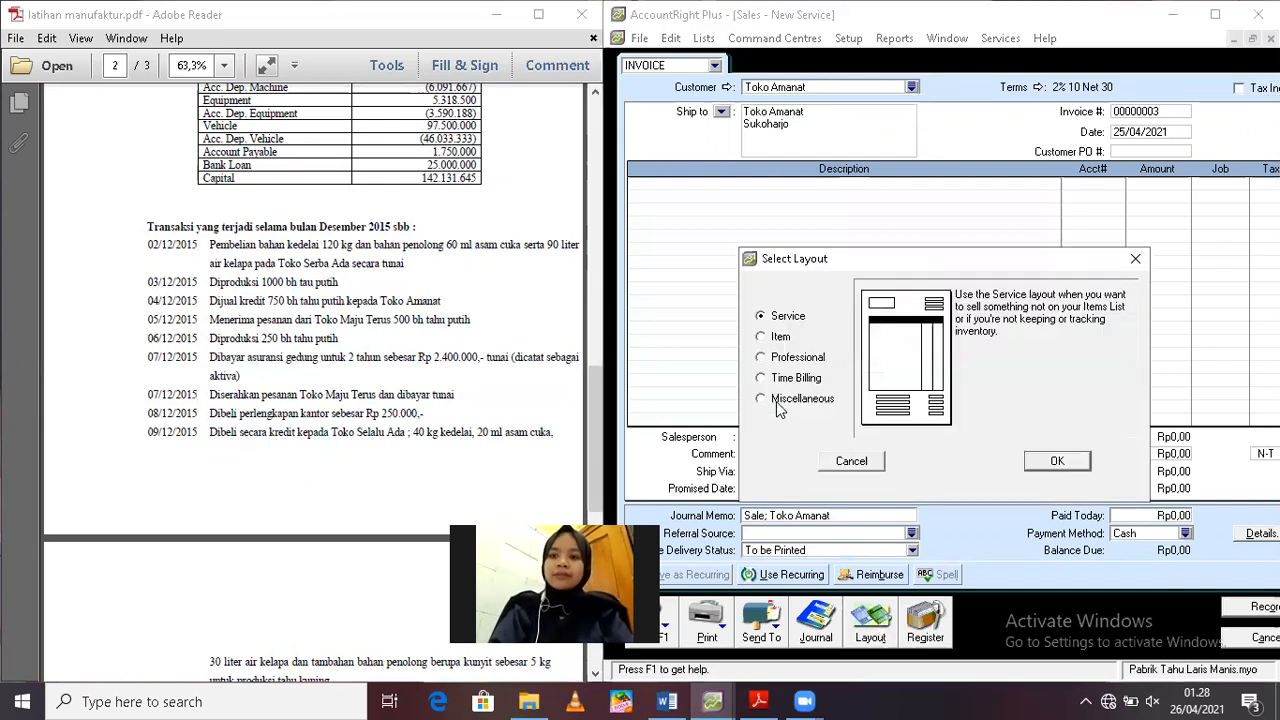
left_click(776, 344)
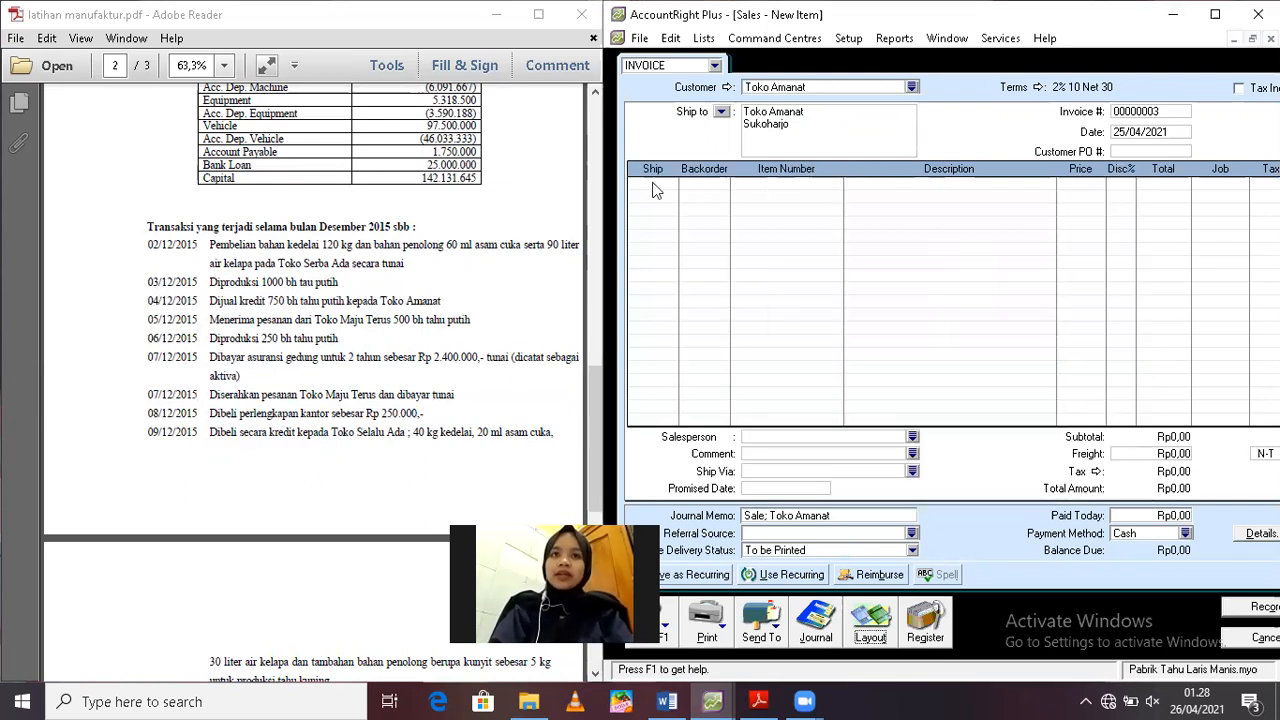
Add a line for 750 units of finished white tofu, item BJ01, to the invoice, keeping its default price
left_click(654, 182)
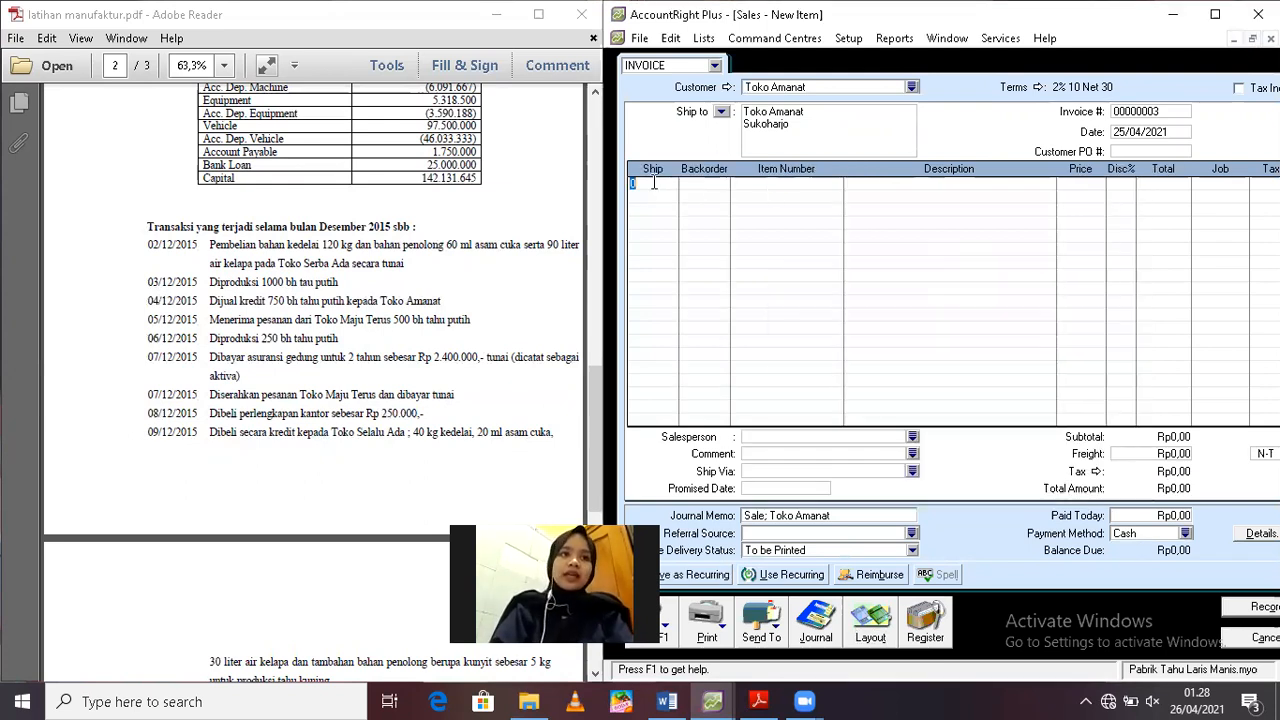
type("750")
key("Tab")
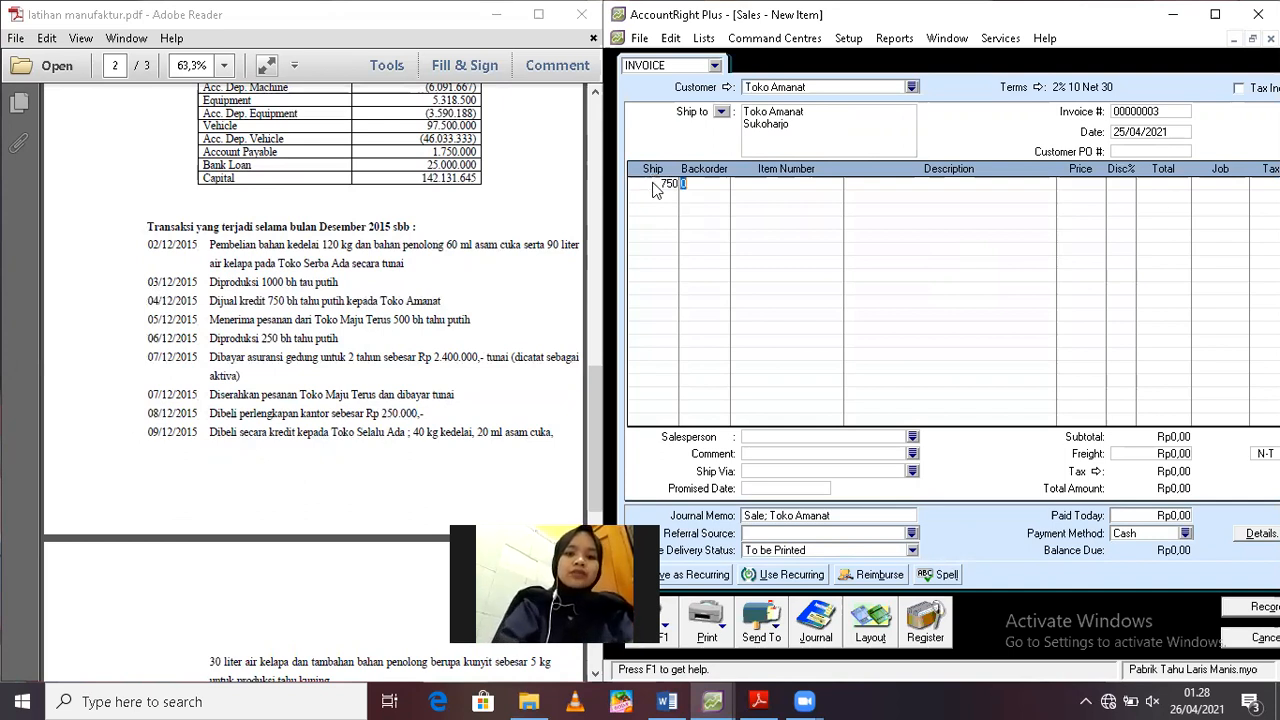
key("Tab")
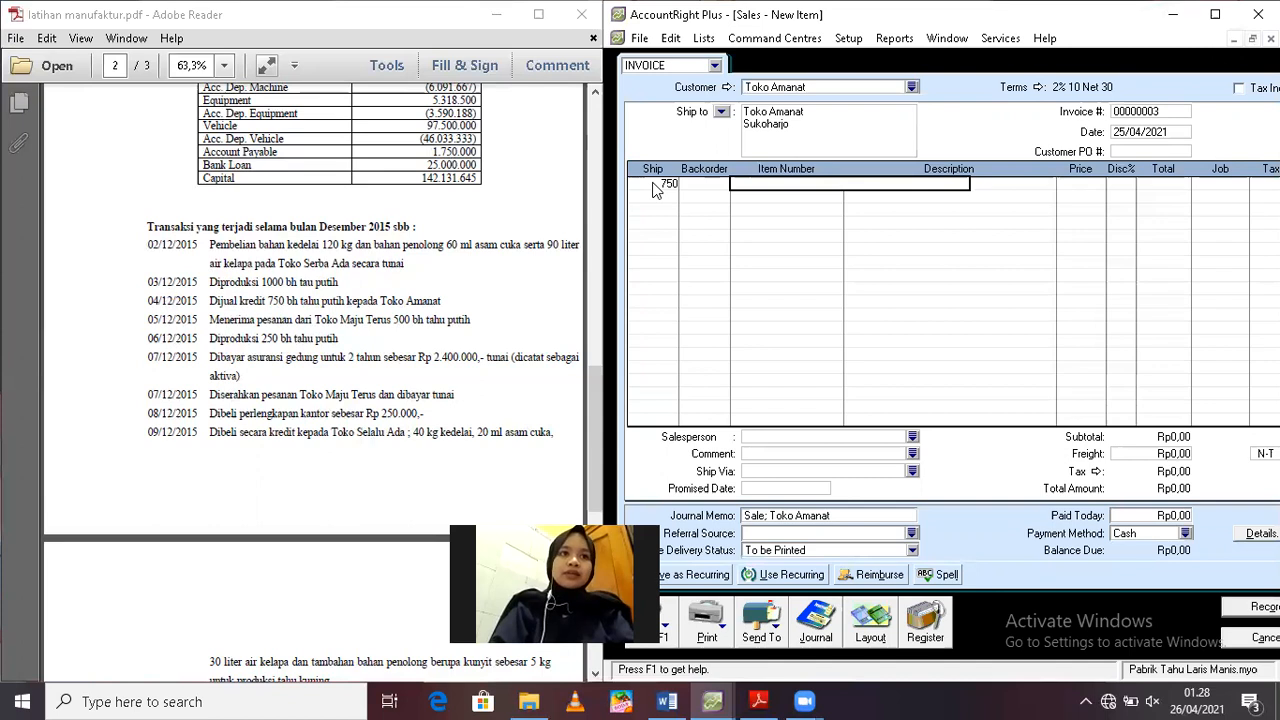
type("BJ01")
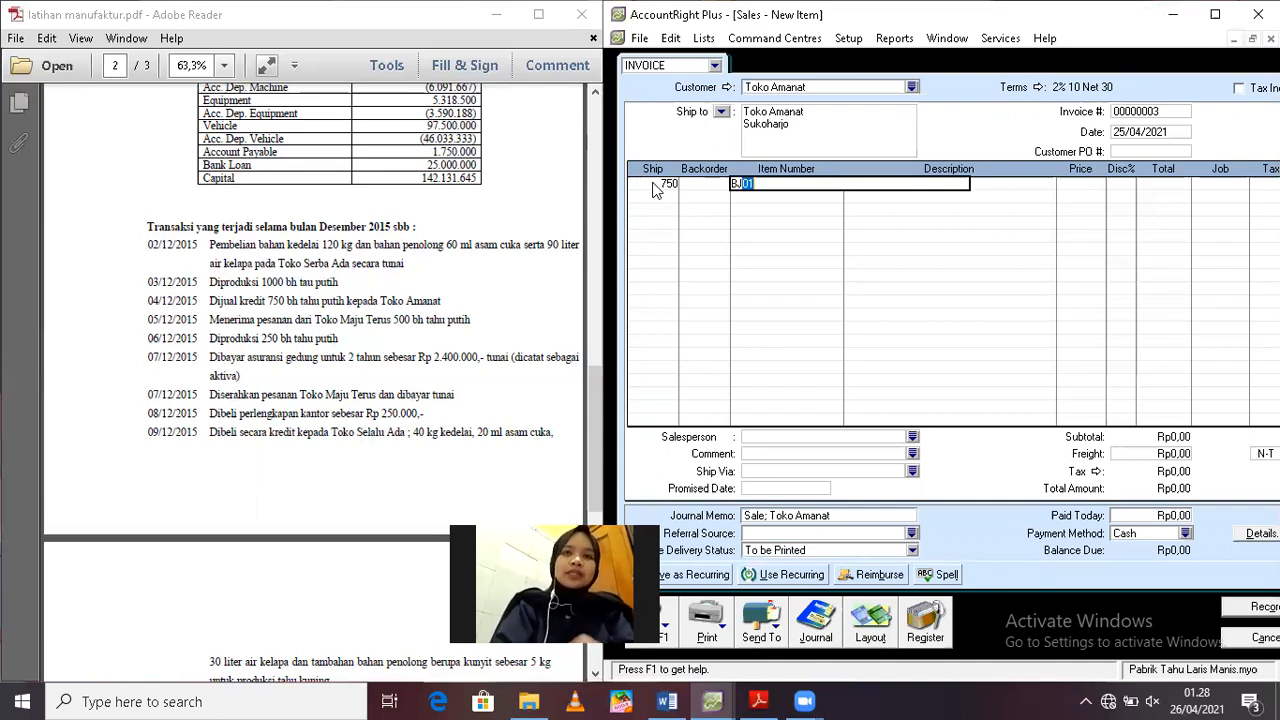
key("Tab")
key("Tab")
key("Tab")
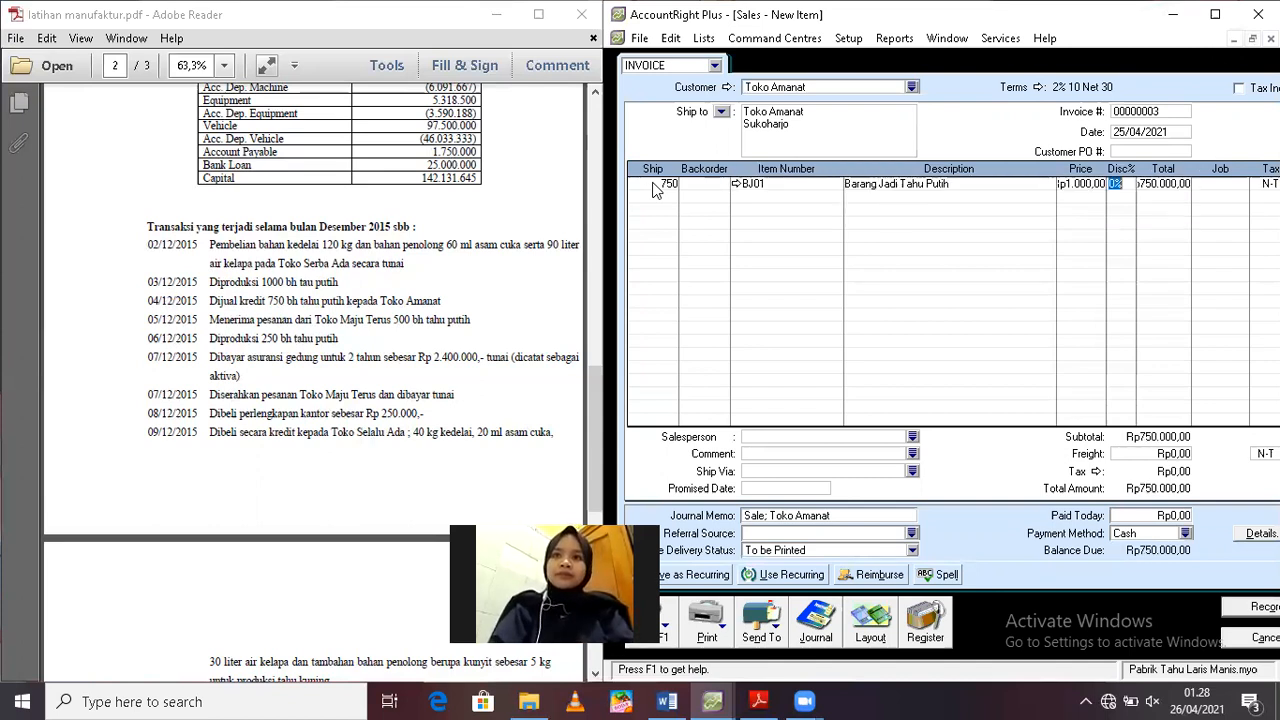
key("Tab")
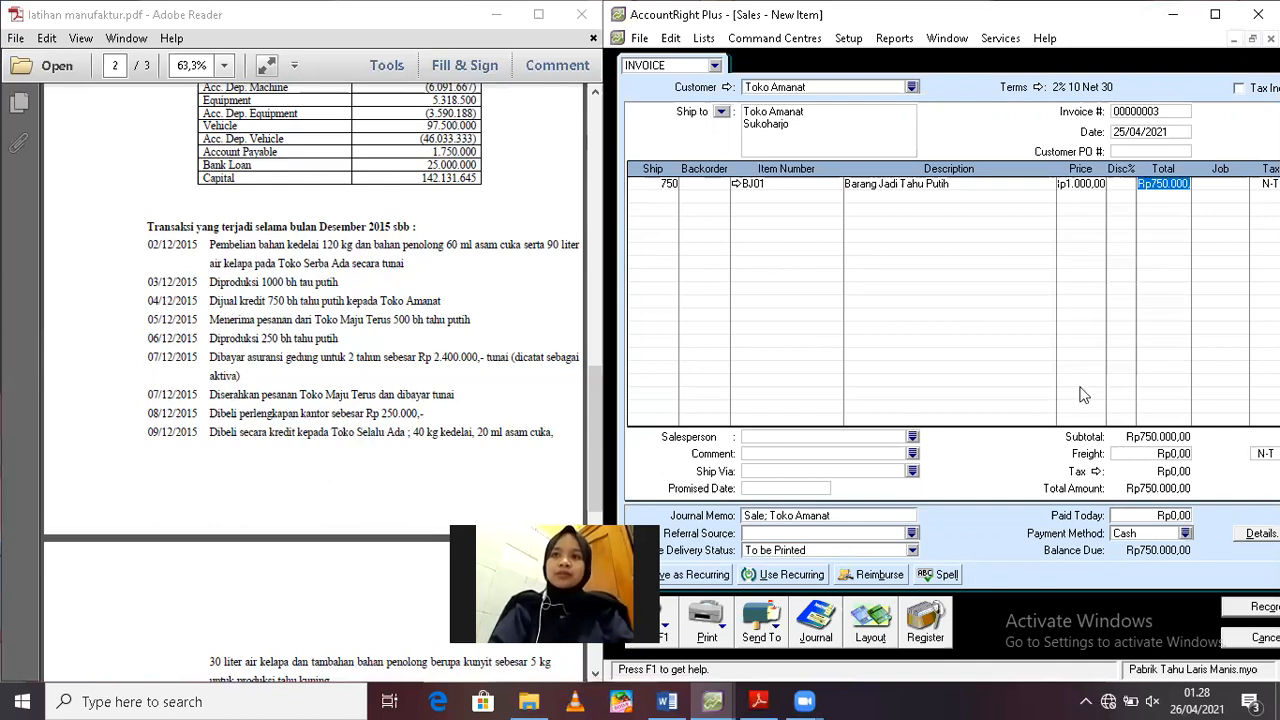
Set the Toko Amanat invoice date to 04/12/2019
left_click(1147, 128)
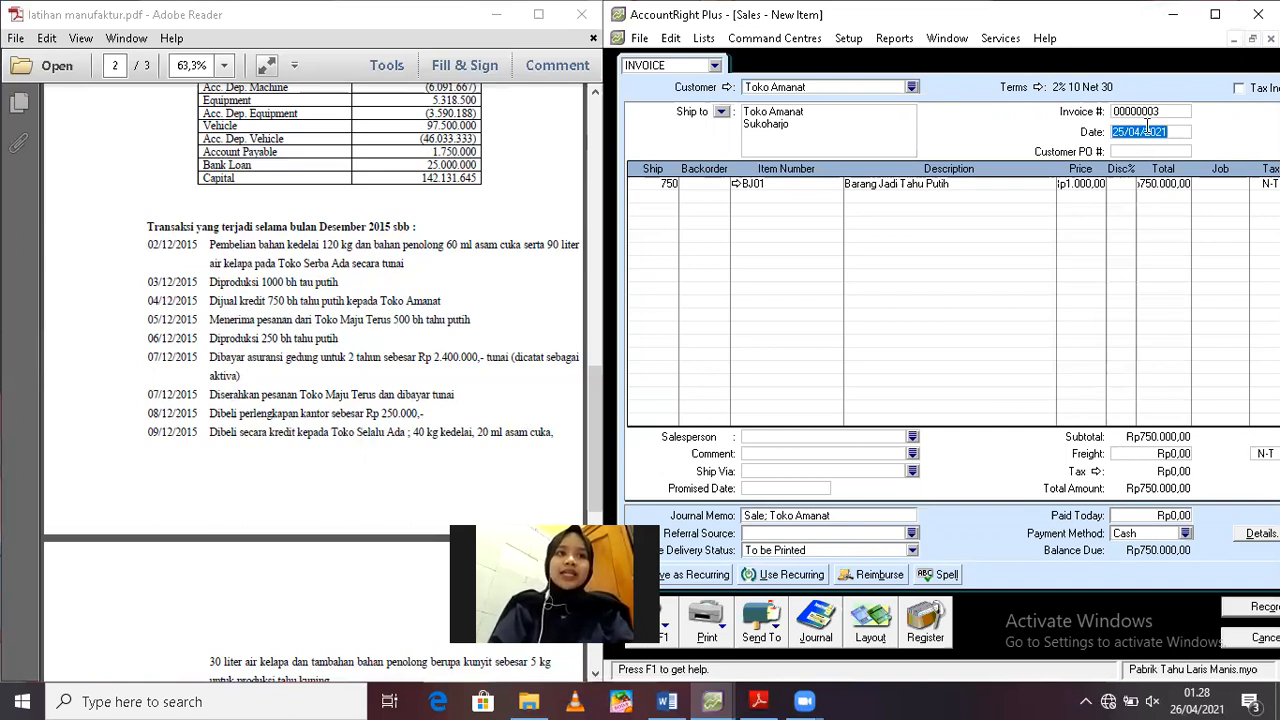
type("04/12/2015")
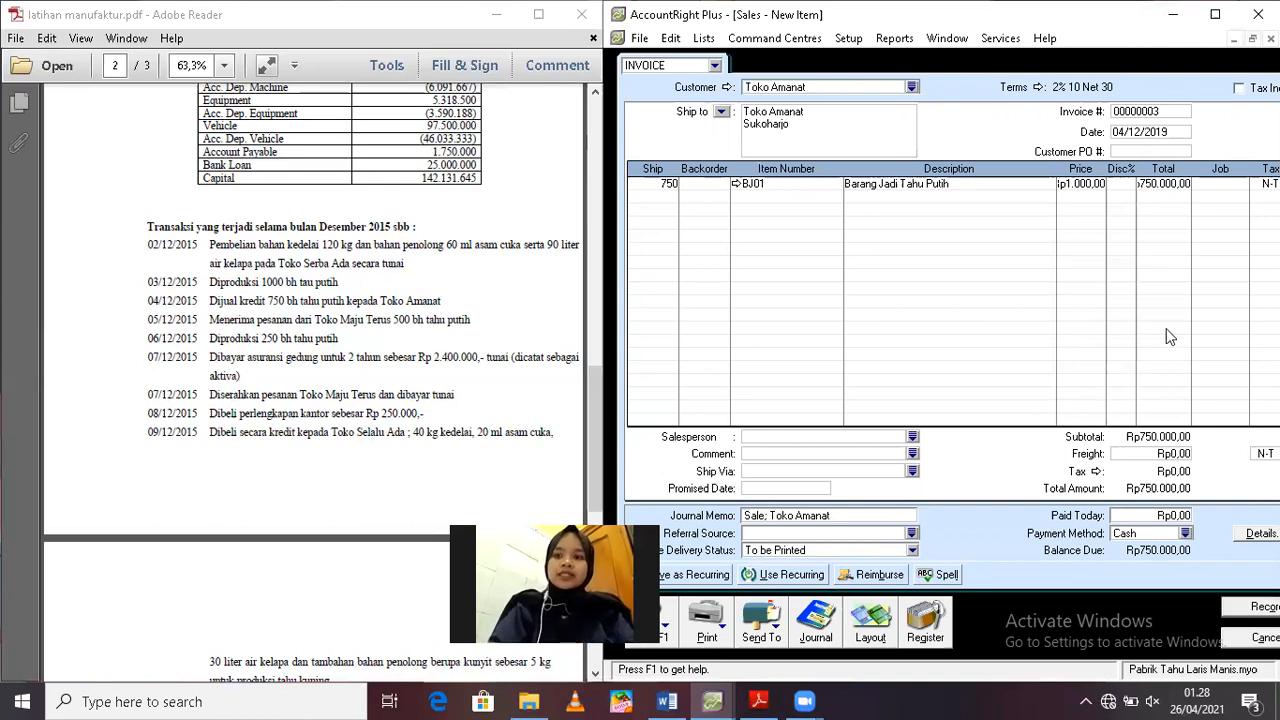
key("Tab")
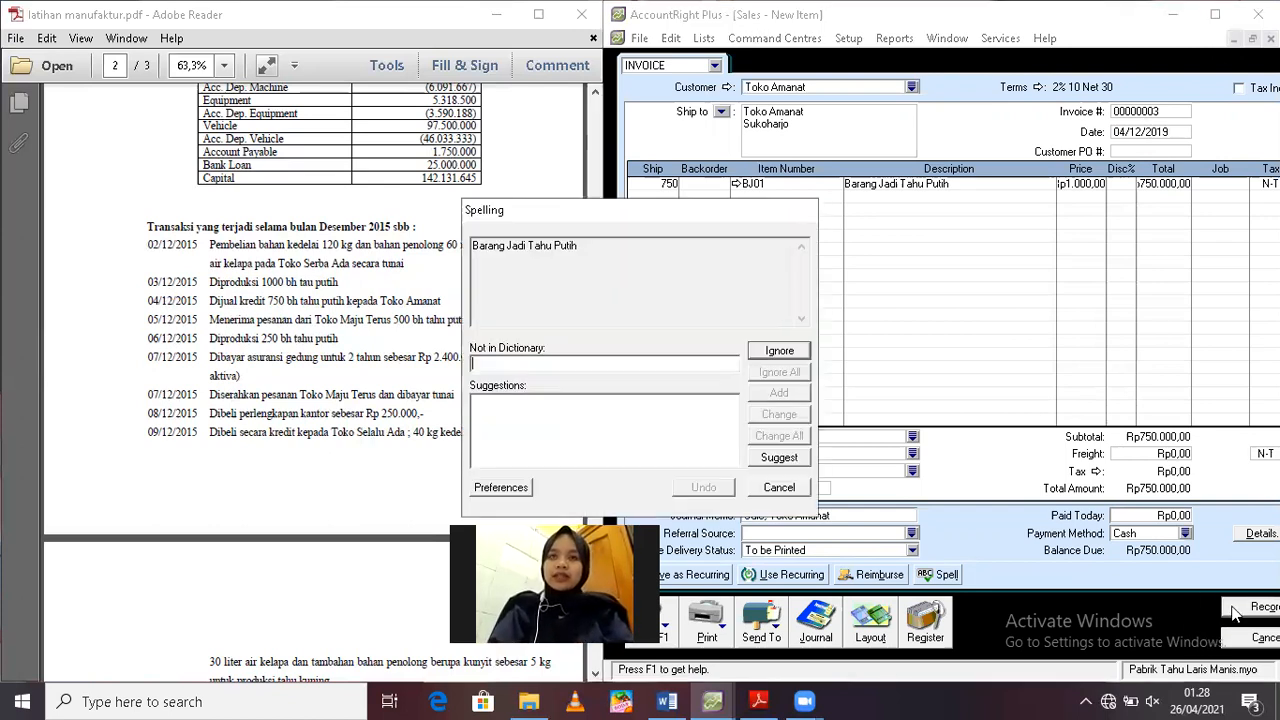
Record the Toko Amanat invoice, ignoring all spelling suggestions for the item description
left_click(789, 379)
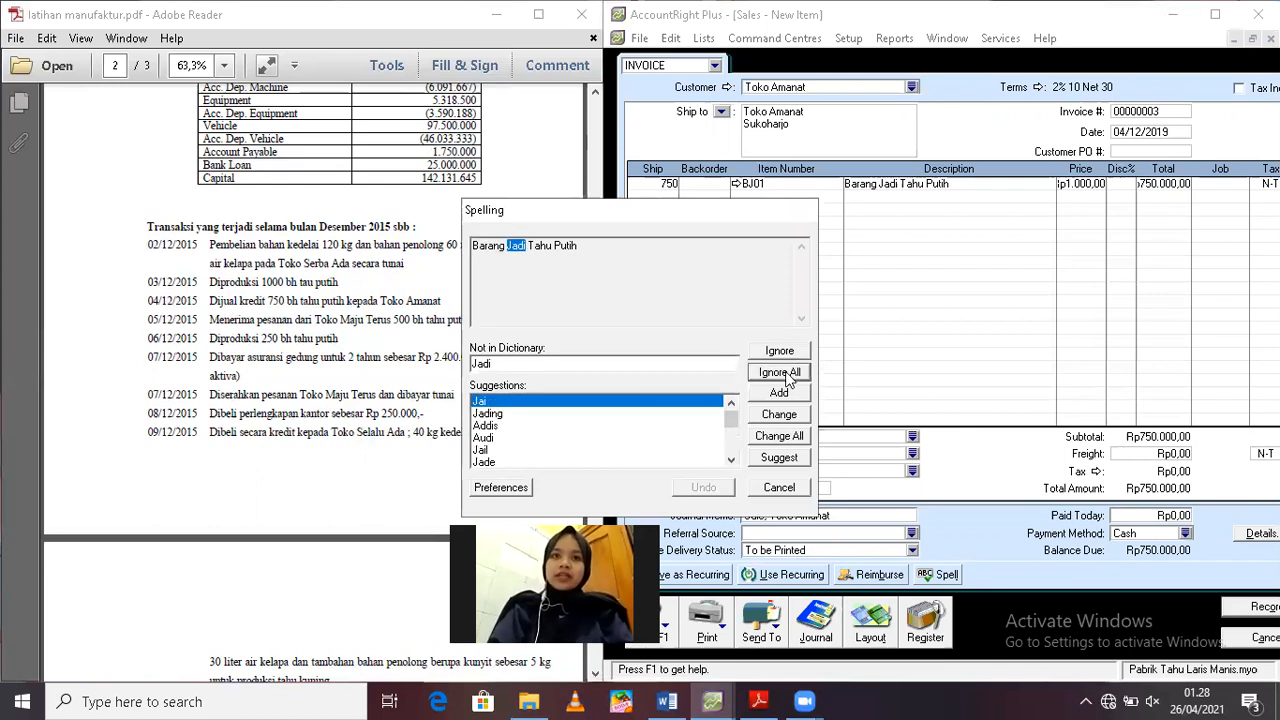
left_click(789, 379)
left_click(789, 379)
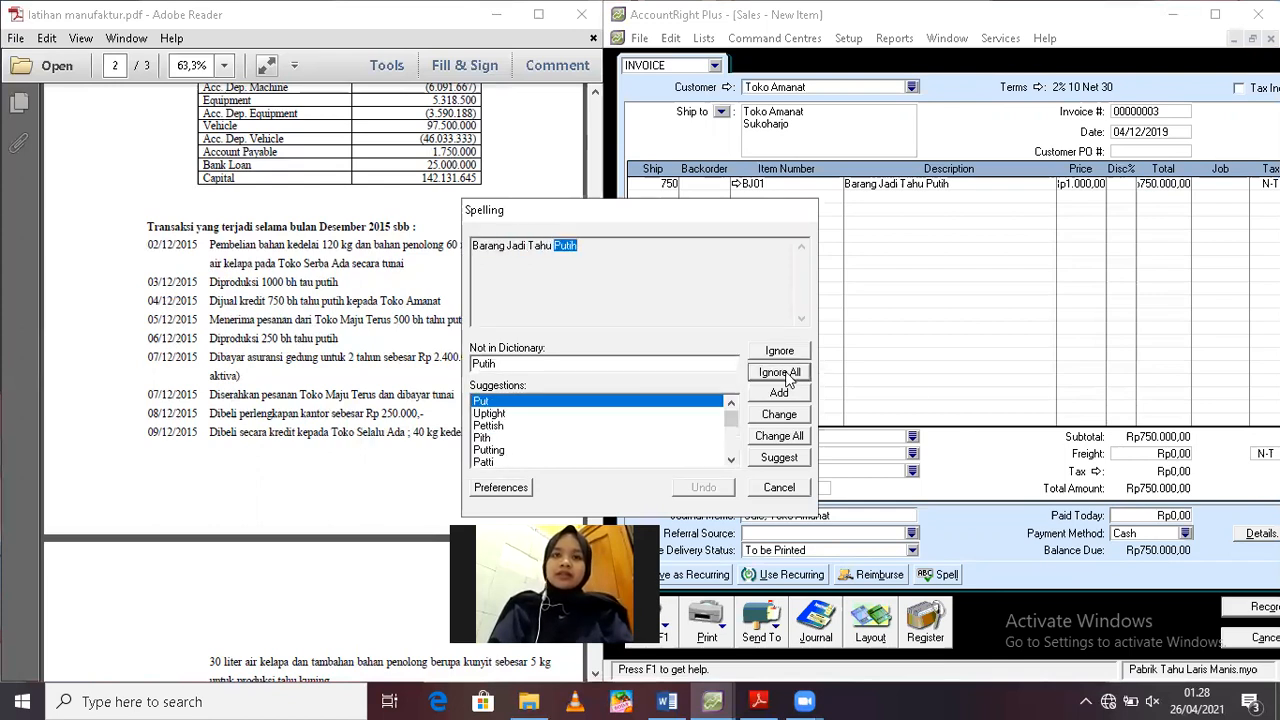
left_click(789, 379)
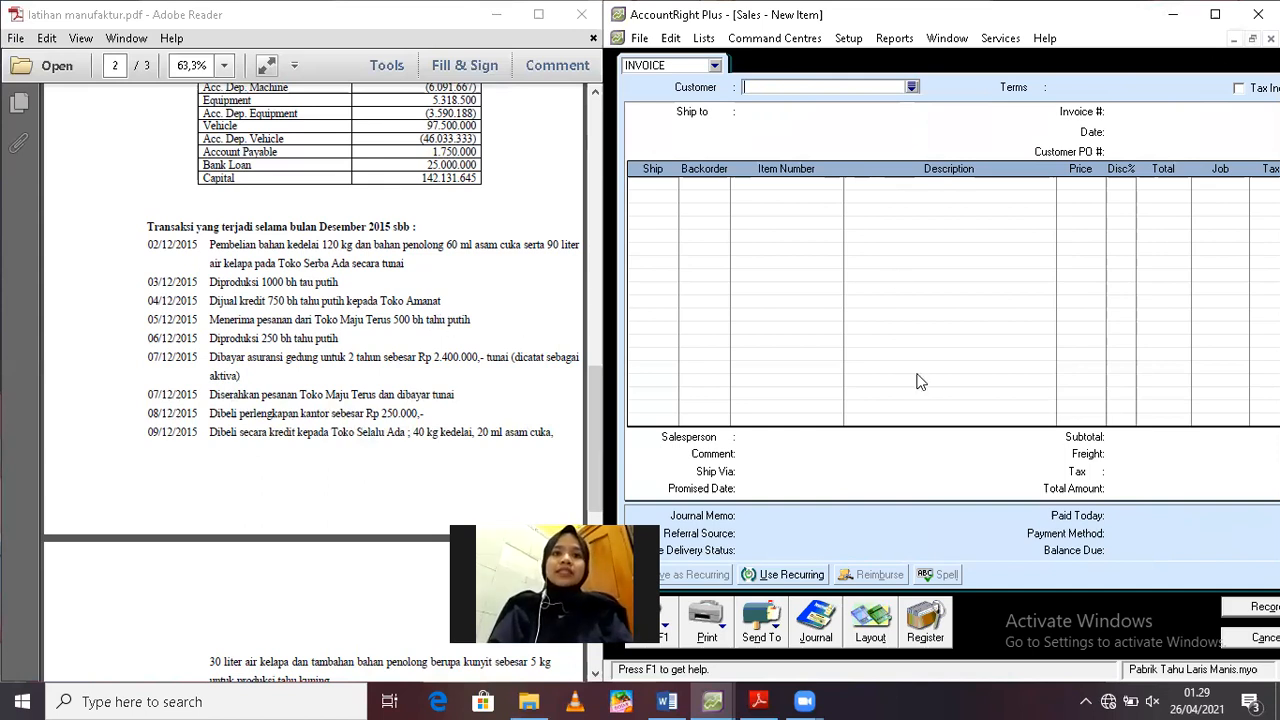
Change the new sale's type from invoice to order and choose Toko Maju Terus as the customer
left_click(715, 66)
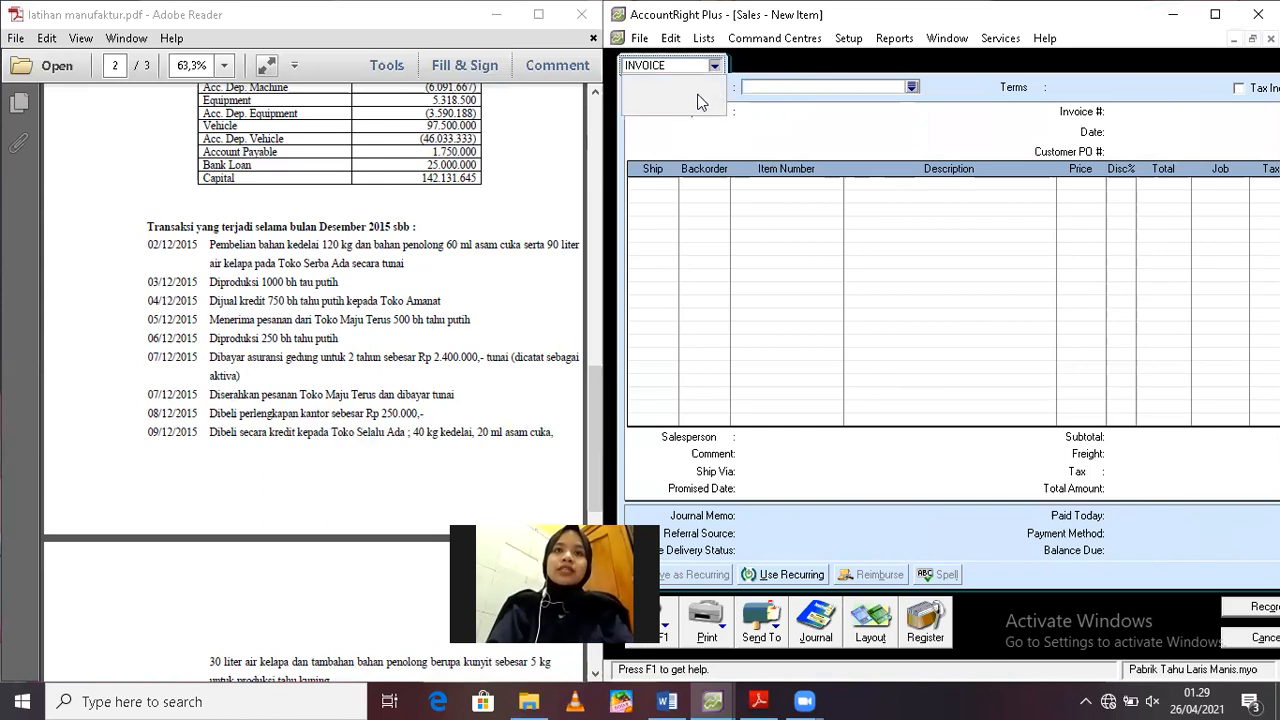
left_click(688, 94)
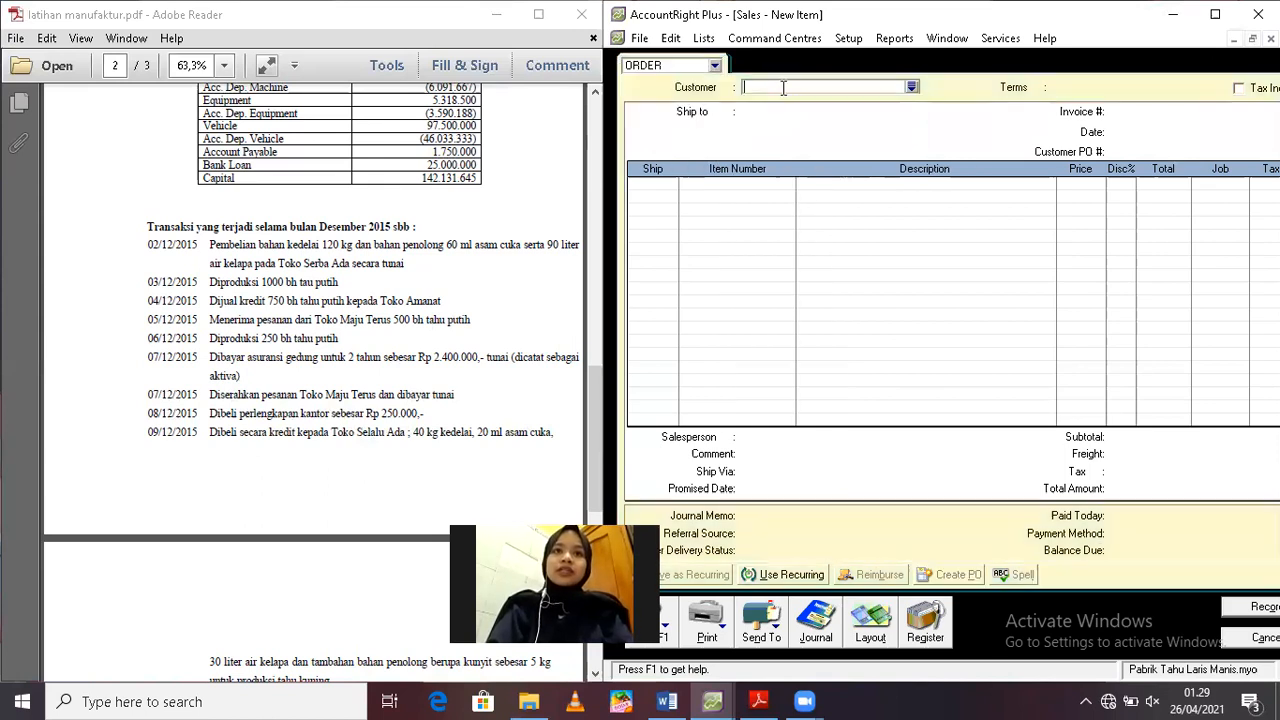
type("Toko")
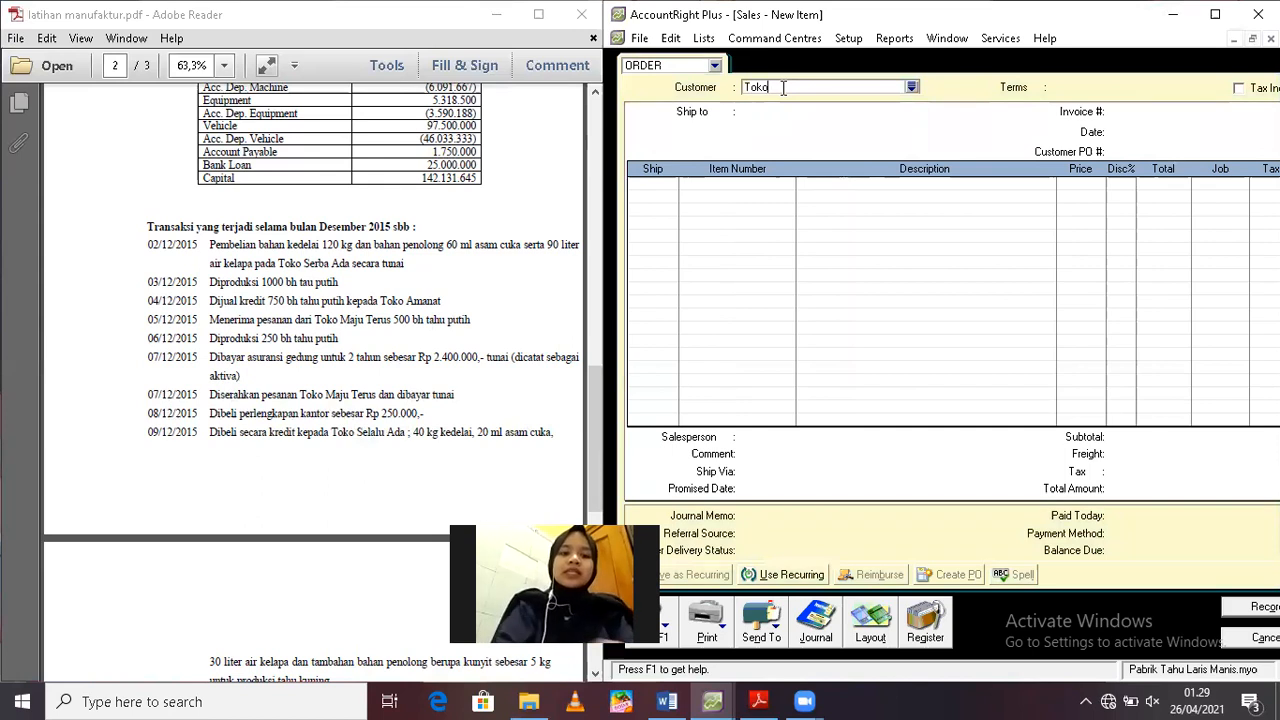
type(" Maju Terus")
key("Tab")
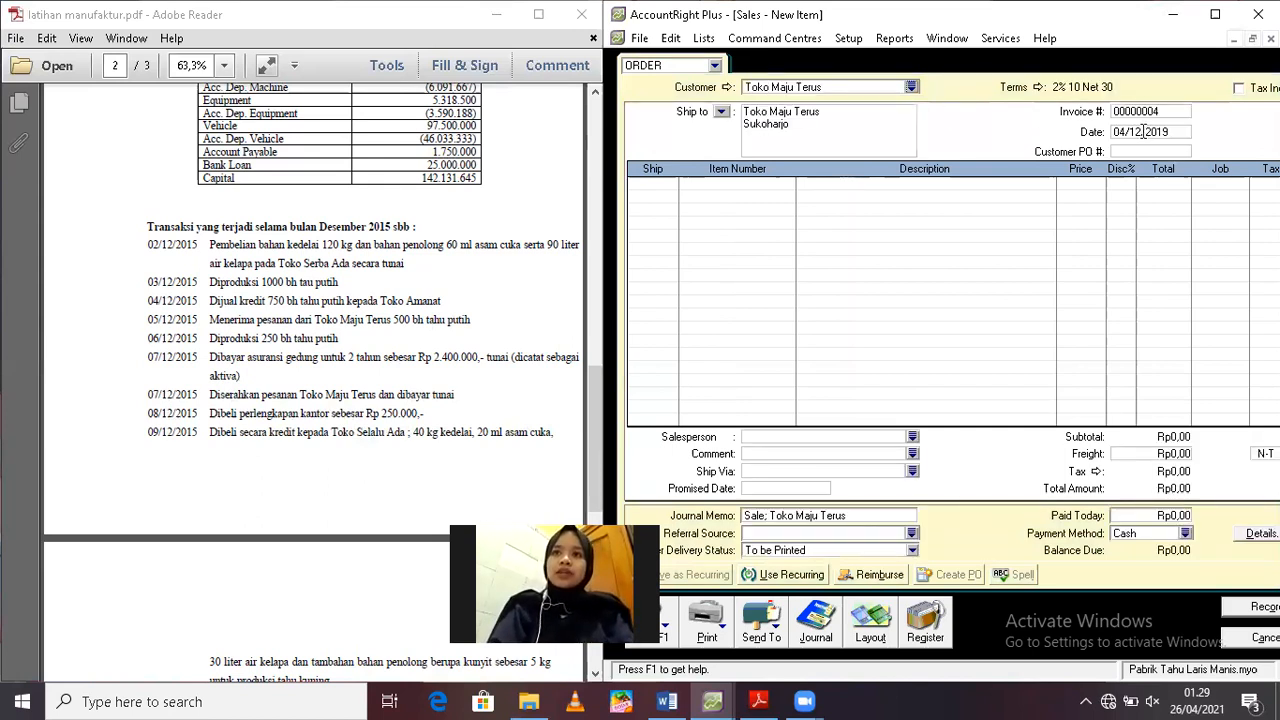
Set the Toko Maju Terus order date to 05/12/2019
left_click(1143, 131)
type("5/1")
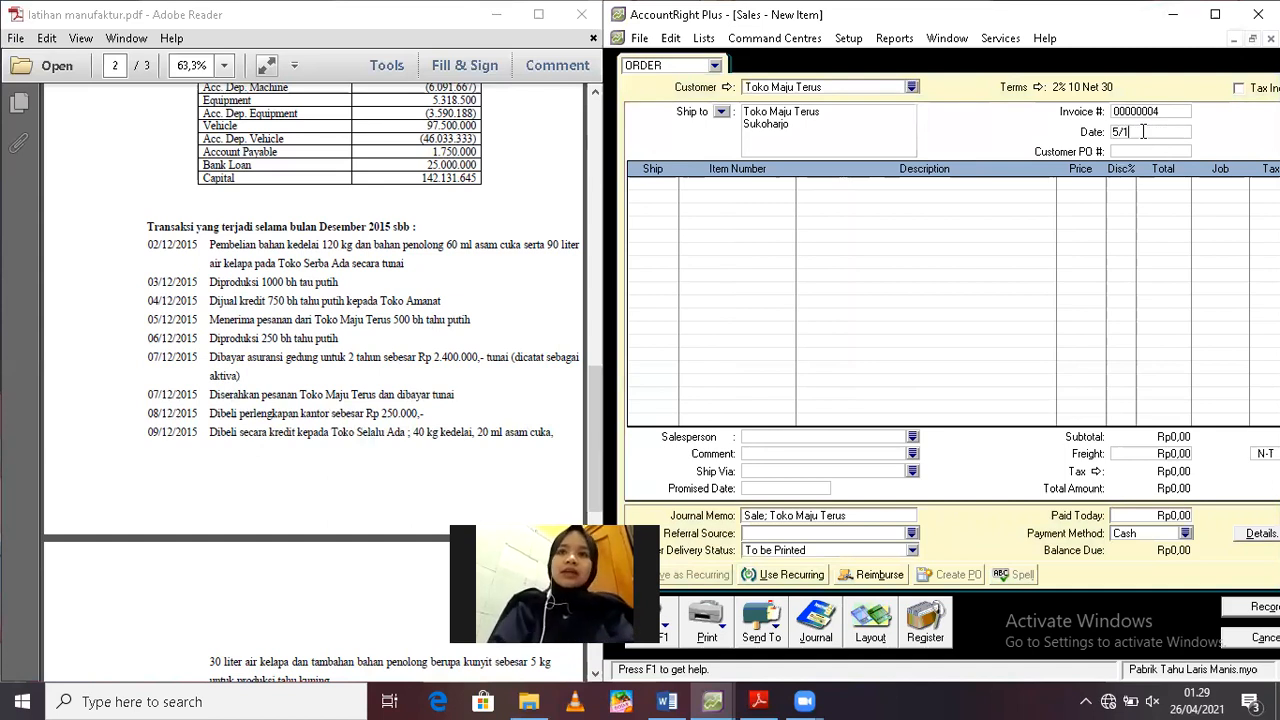
type("2/2019")
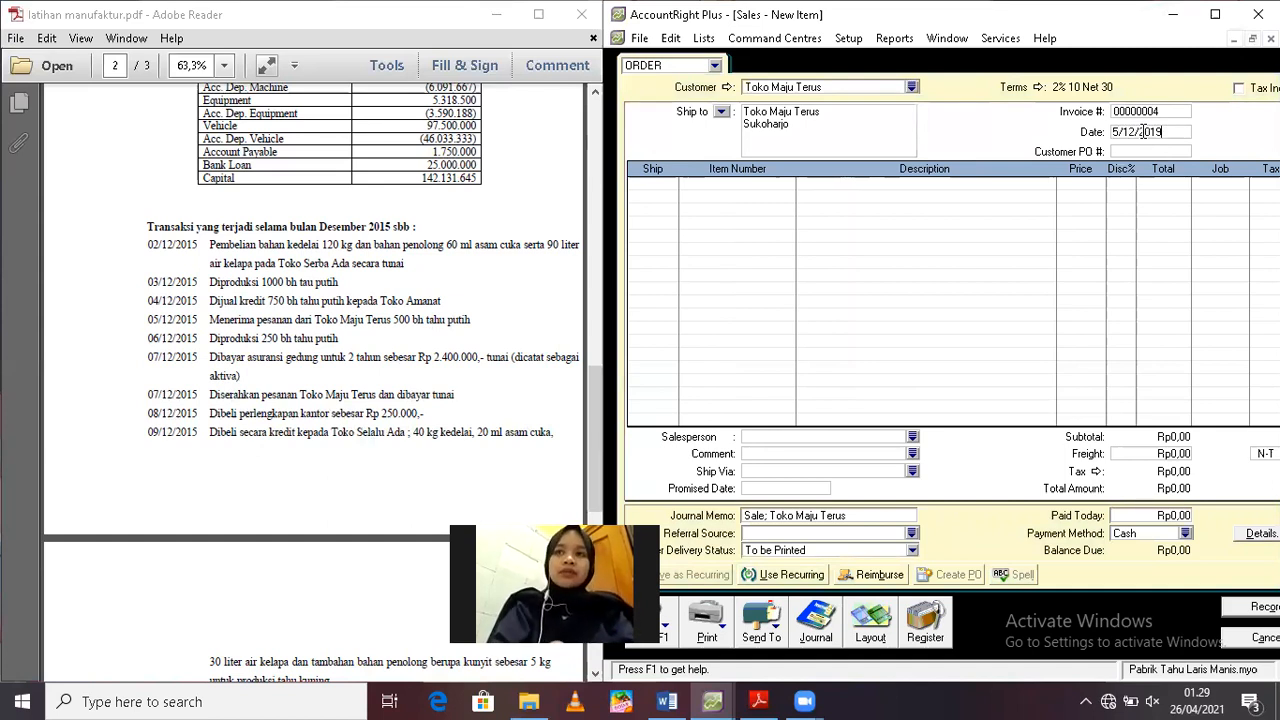
key("Tab")
Add a line for 500 units of item BJ01, Barang Jadi Tahu Putih, to the order, keeping its default price
left_click(648, 184)
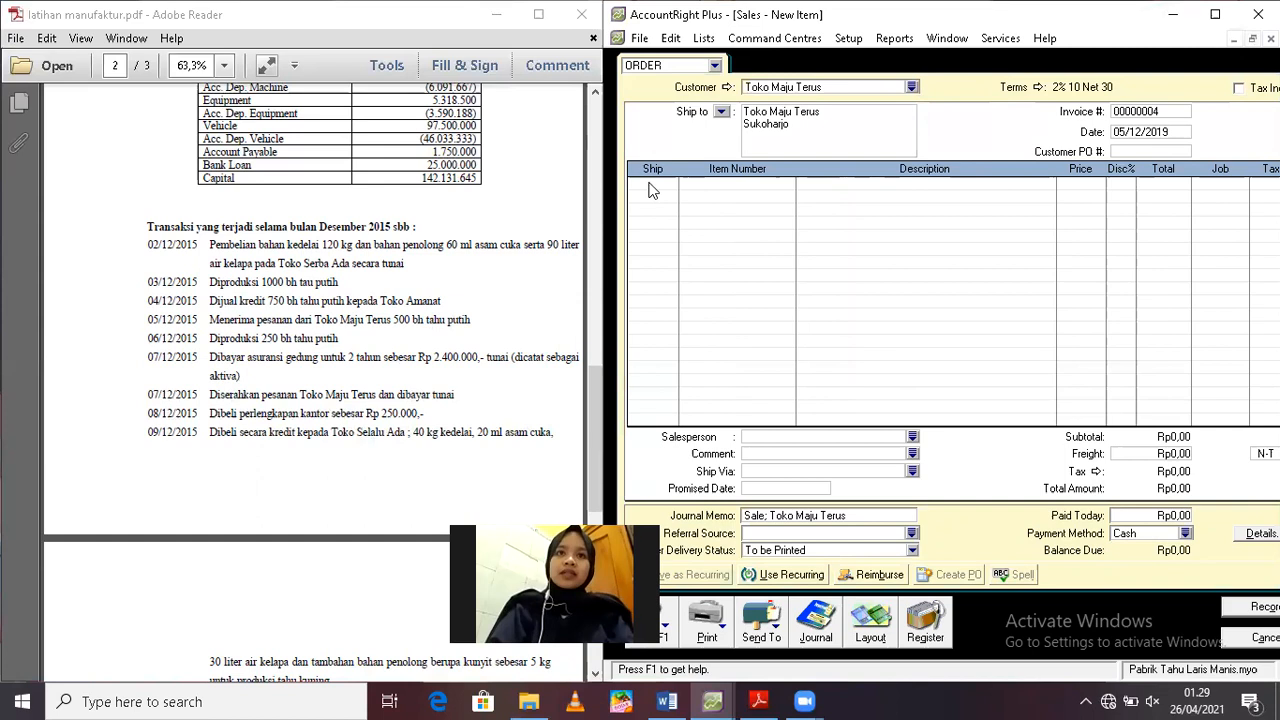
type("5")
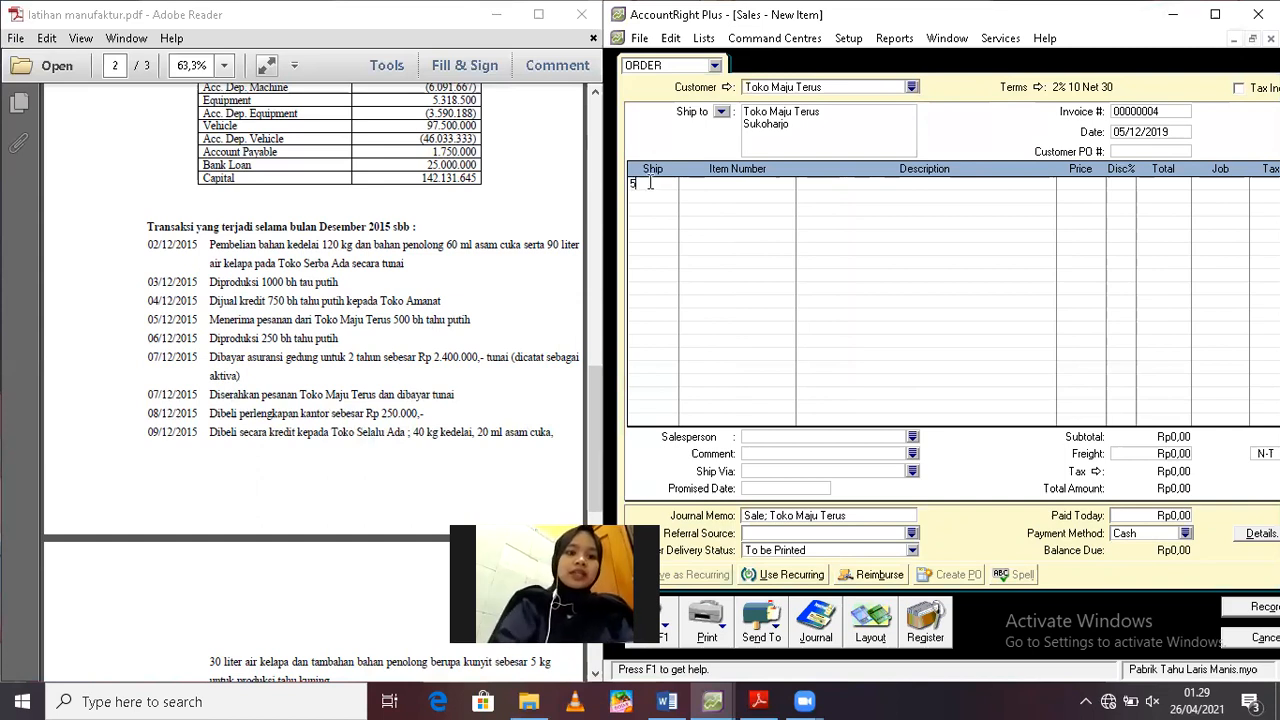
type("00")
key("Tab")
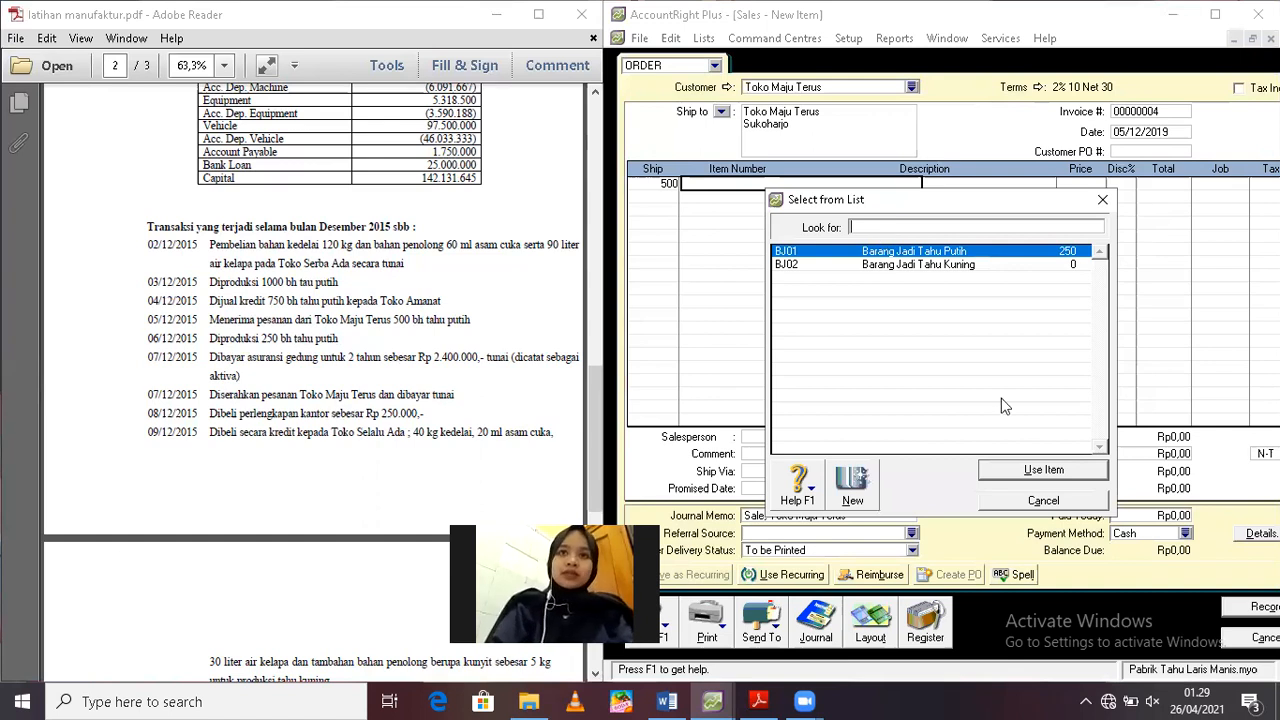
left_click(1017, 470)
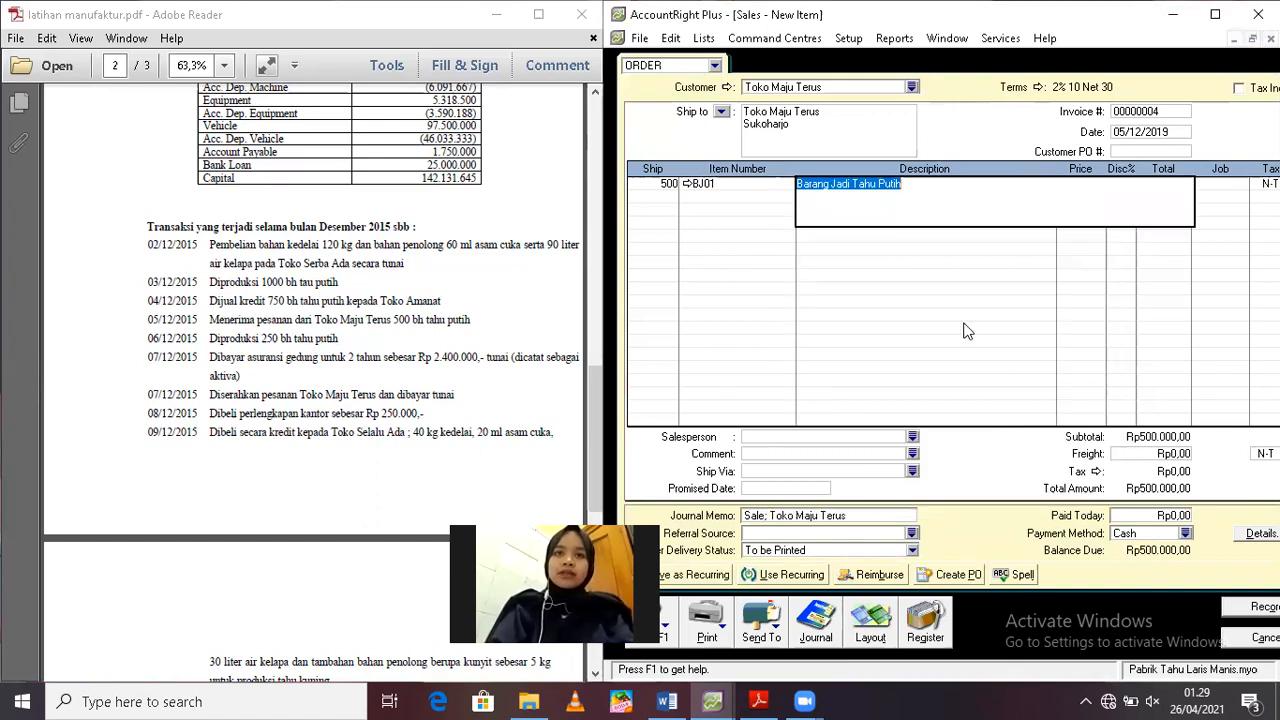
key("Tab")
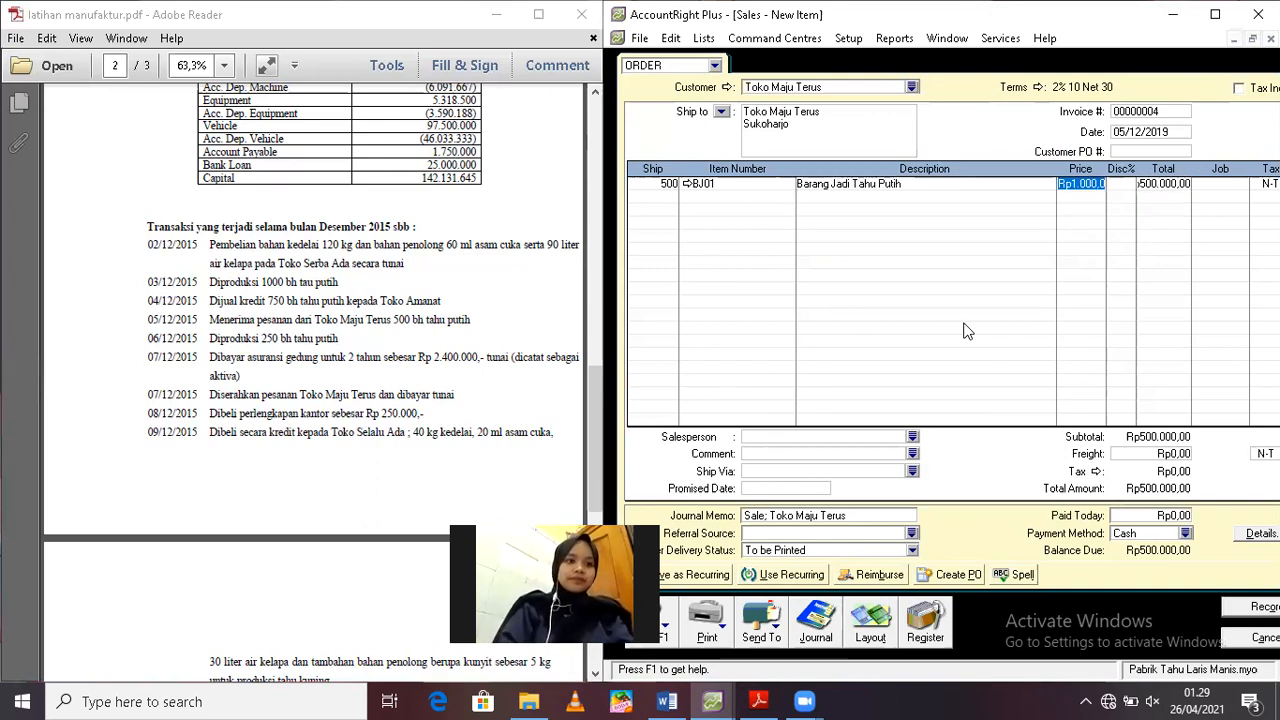
key("Tab")
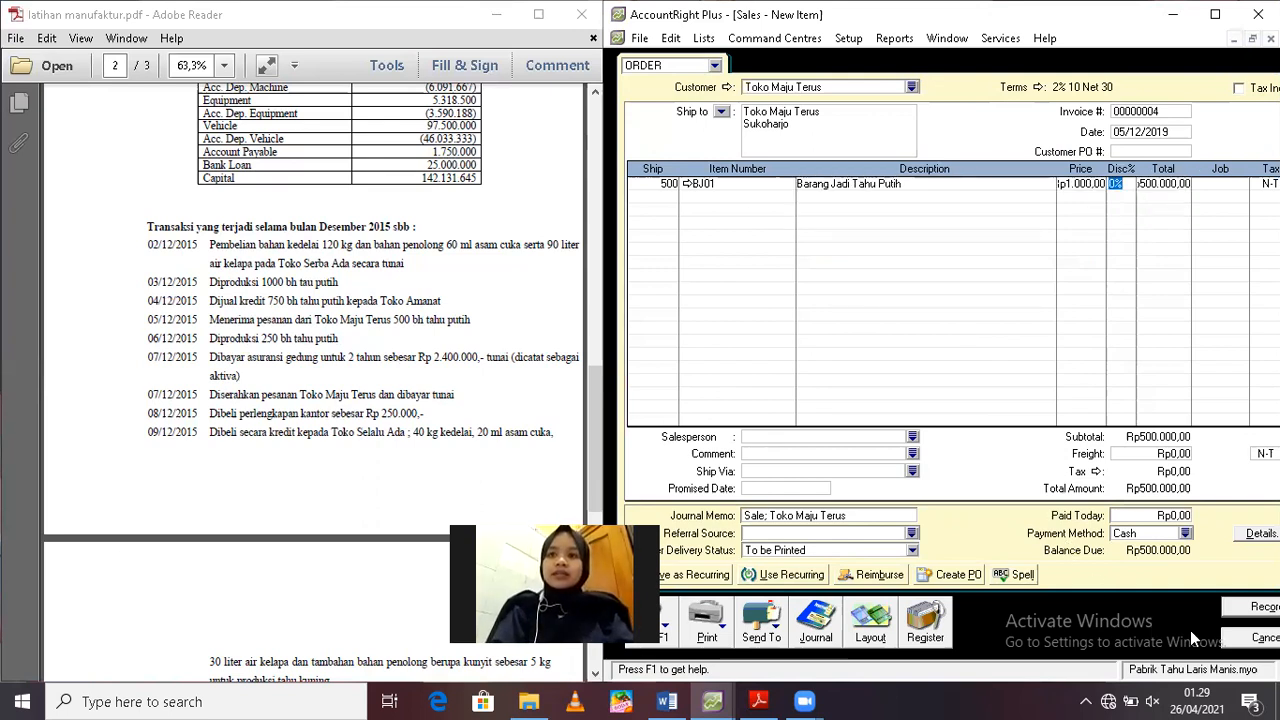
Record the Toko Maju Terus order, ignoring all spelling suggestions for the item description, and leave the sales entry form
left_click(1236, 612)
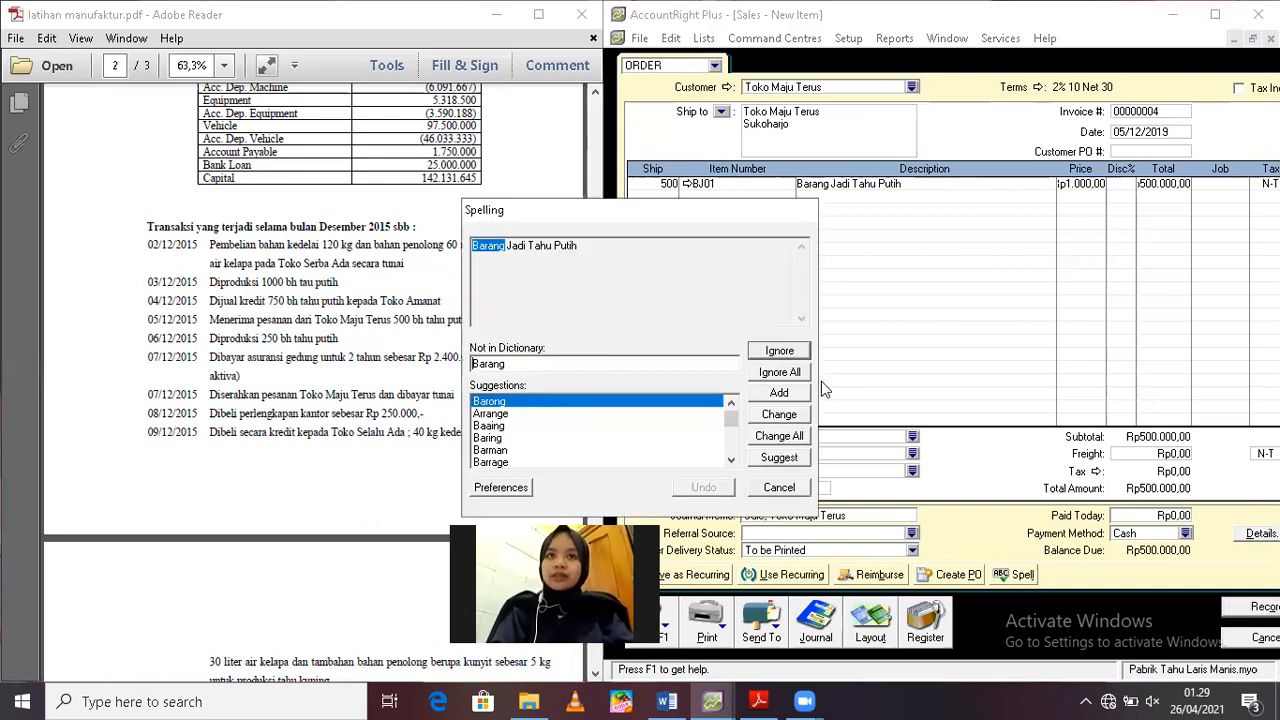
left_click(788, 378)
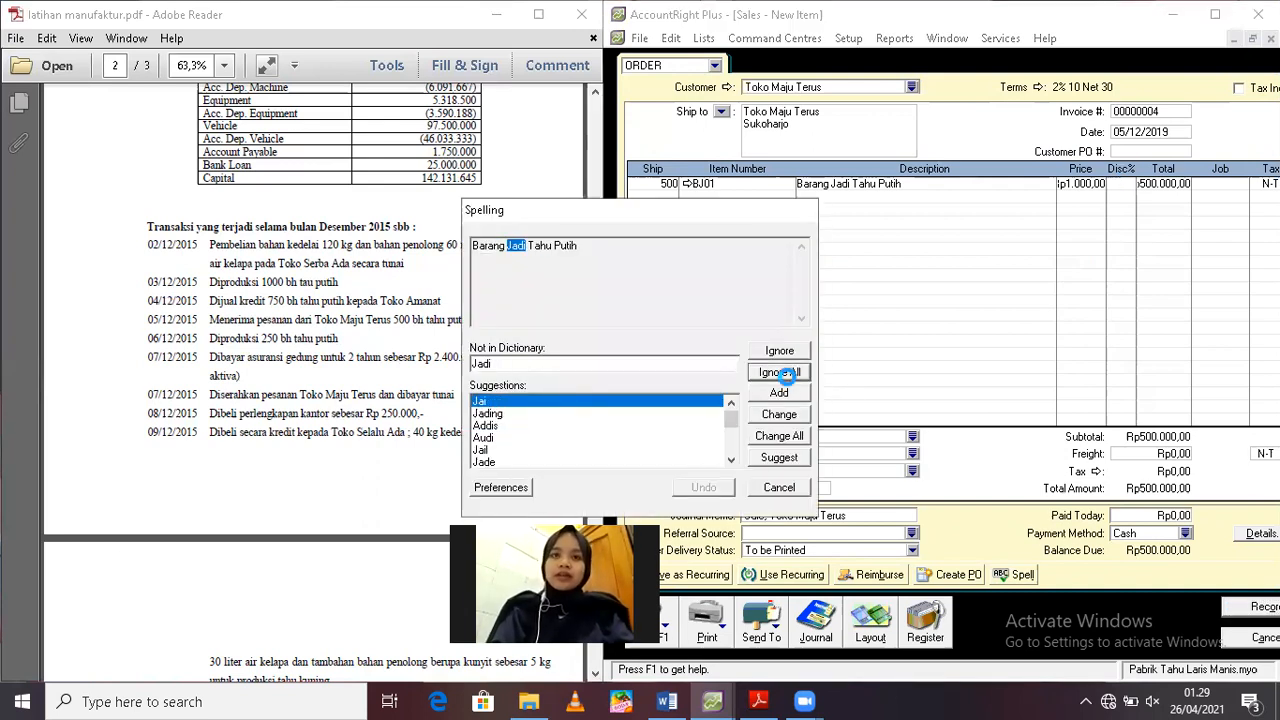
left_click(788, 378)
left_click(788, 376)
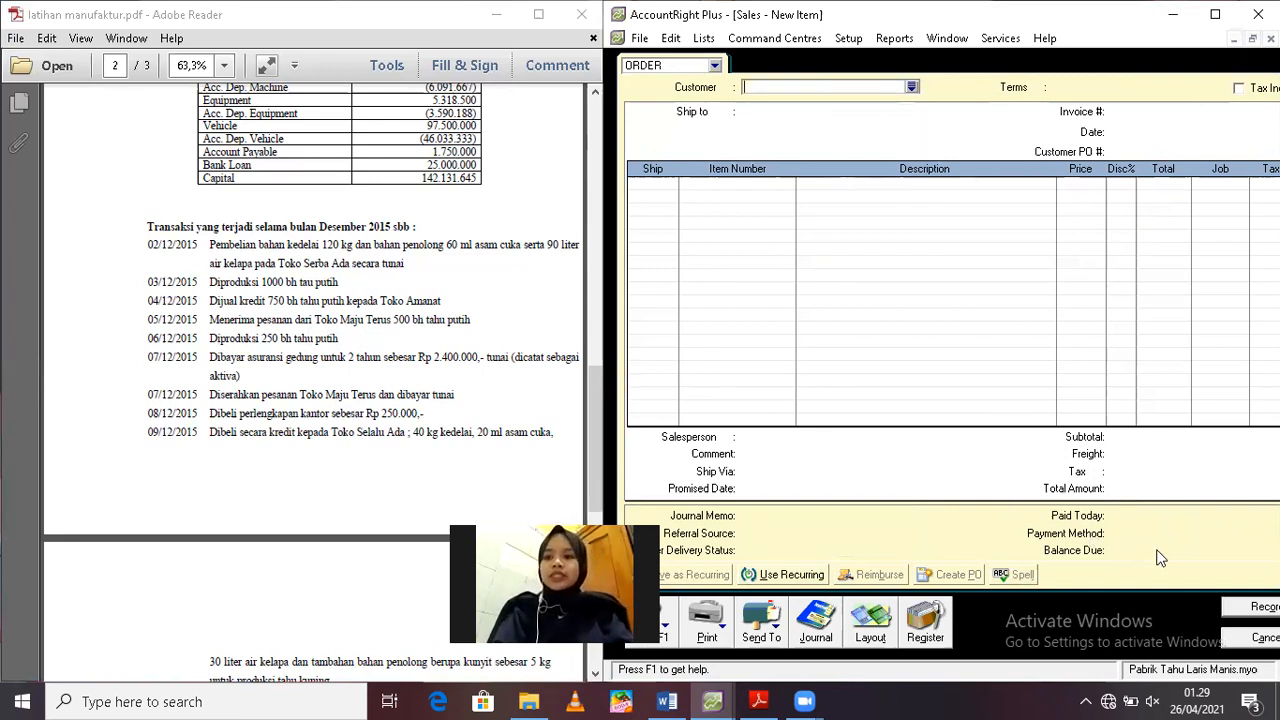
left_click(1262, 638)
Set up an inventory auto-build of 250 units of BDP01, with the BJ01 build quantity at 0, and generate the build transaction
left_click(1125, 122)
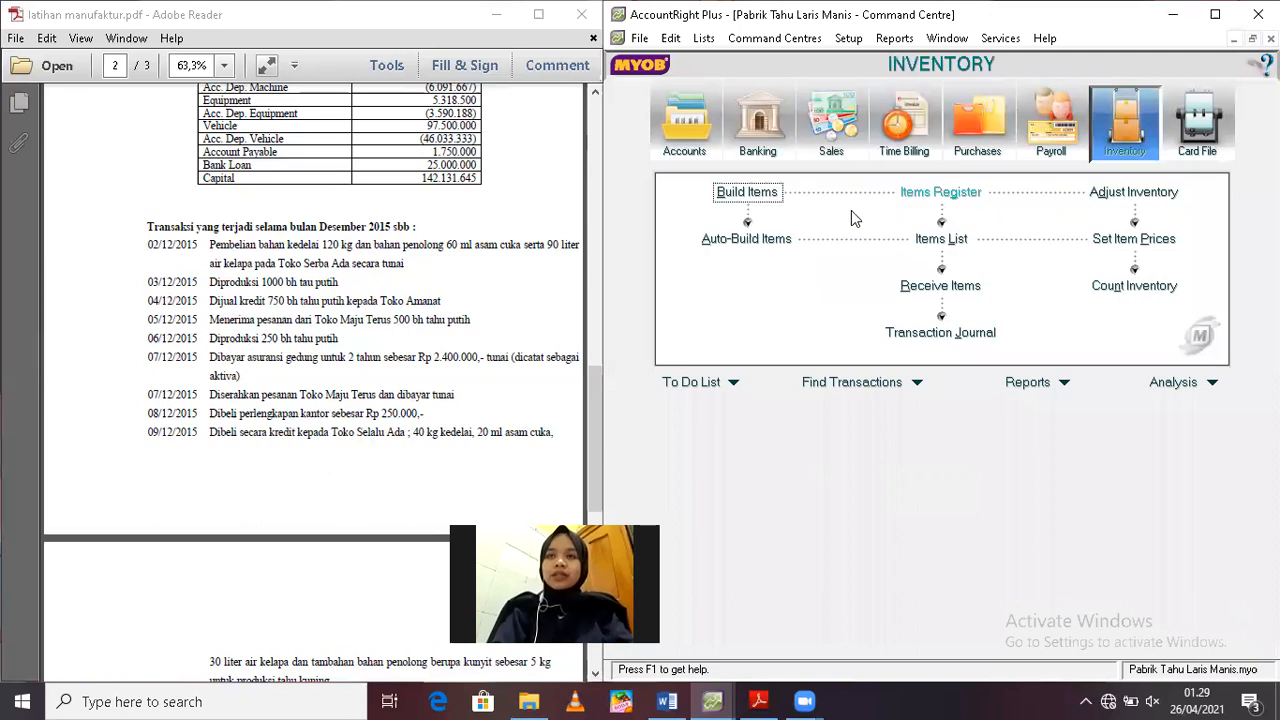
left_click(750, 243)
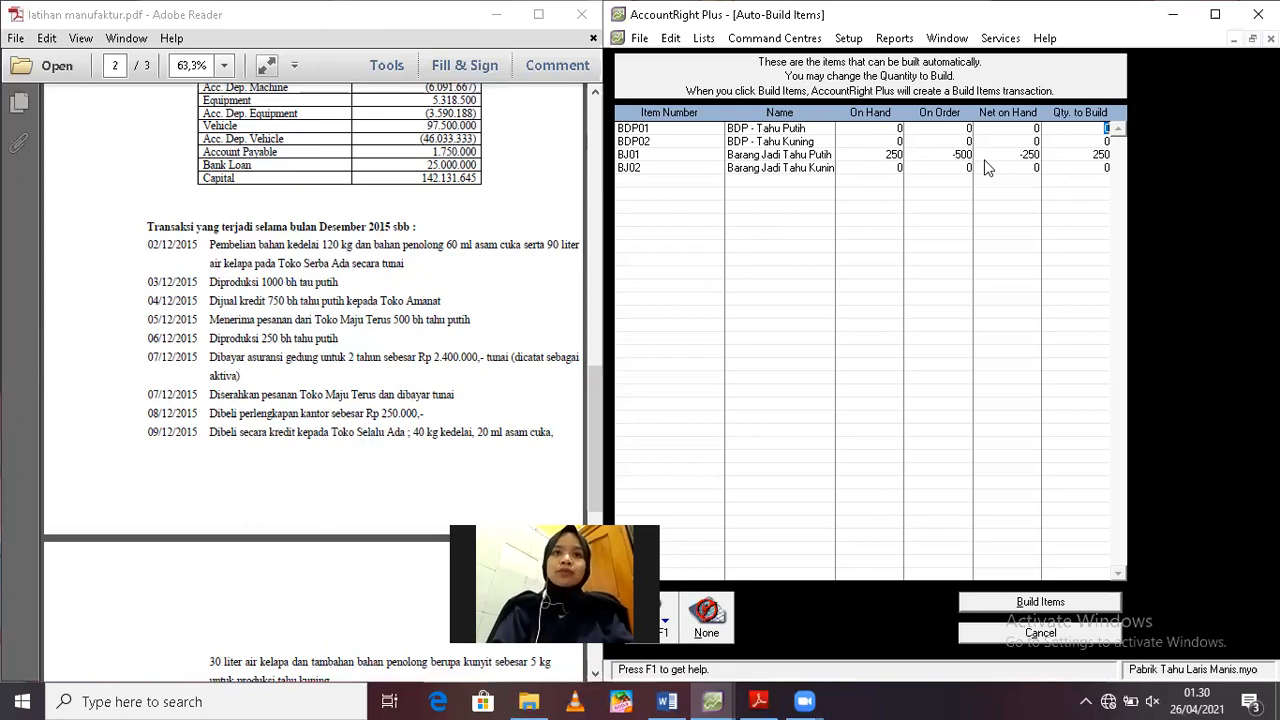
type("250")
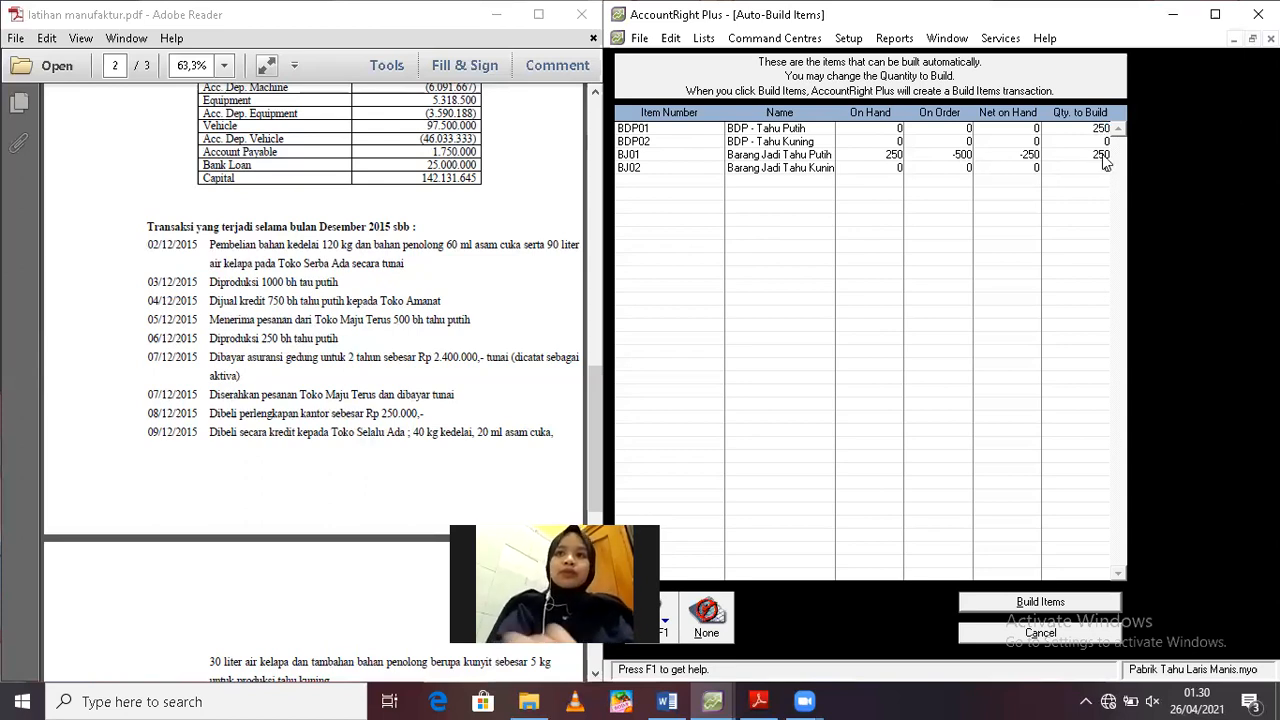
left_click(1104, 156)
key("BackSpace")
key("BackSpace")
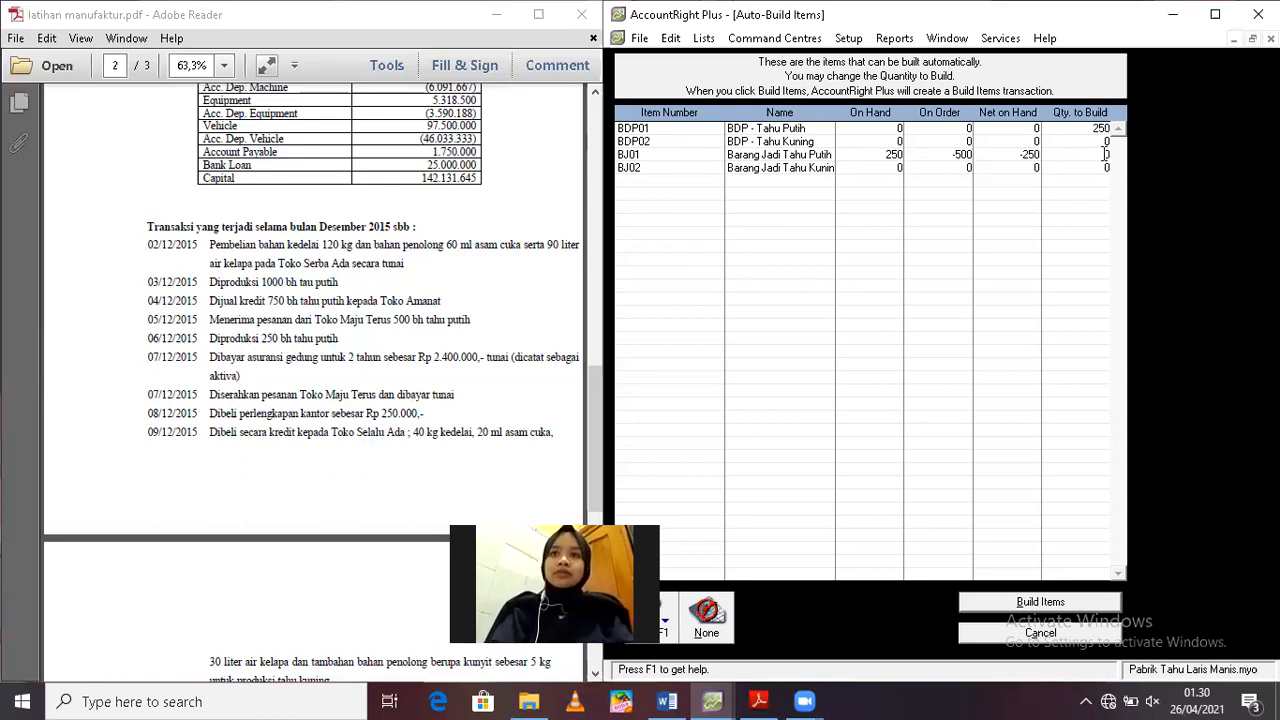
key("Tab")
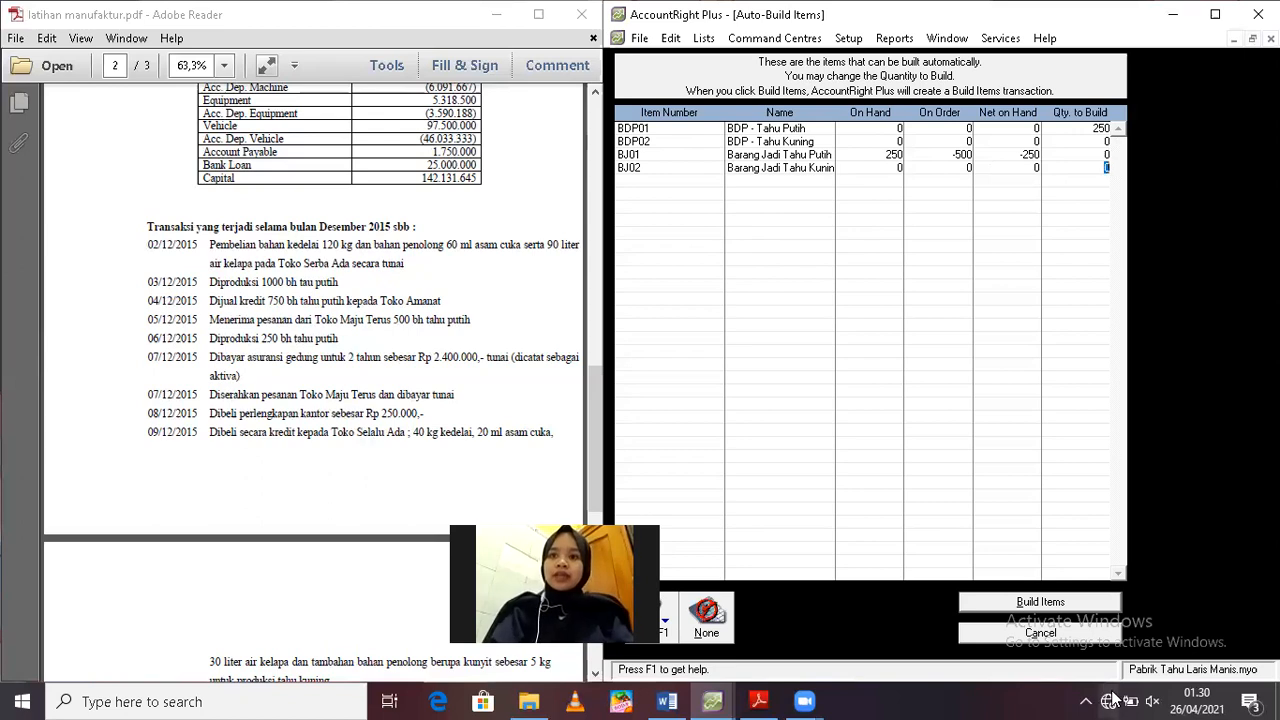
left_click(1040, 603)
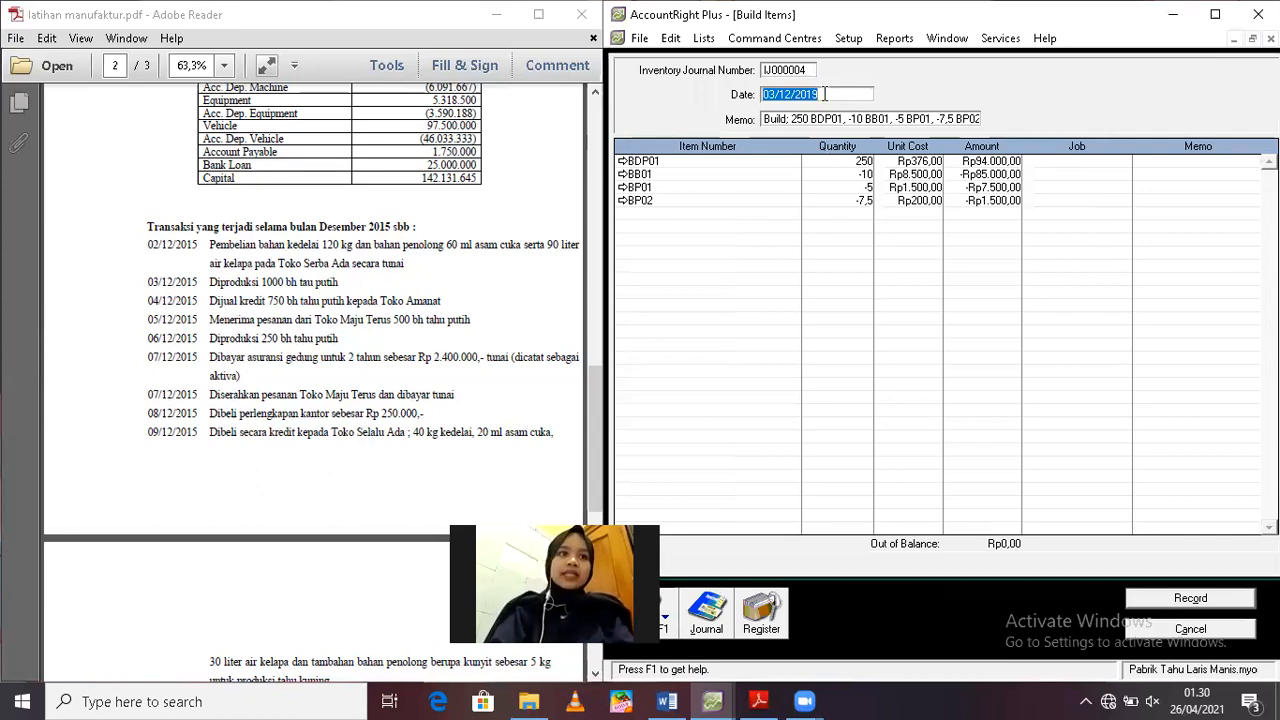
Set the build transaction's date to 06/12/2019 and its memo to "Produksi 250 bh Tahu Putih"
type("6/12/")
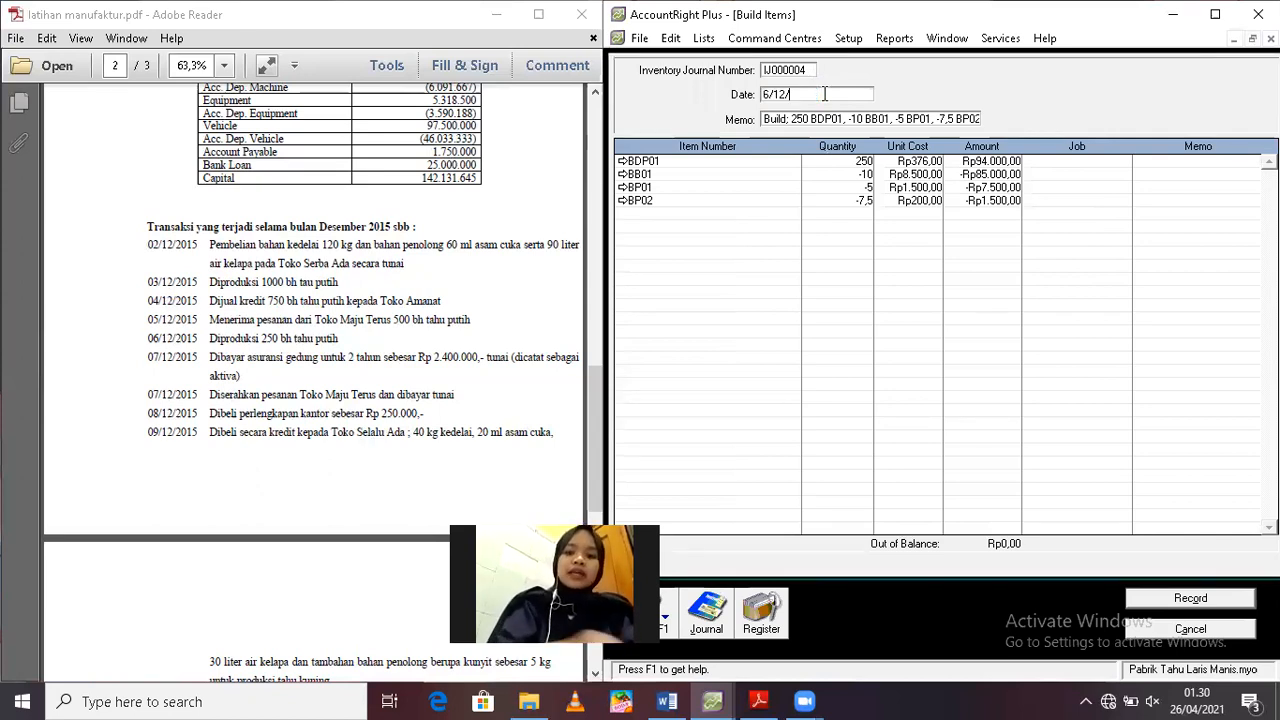
key("Tab")
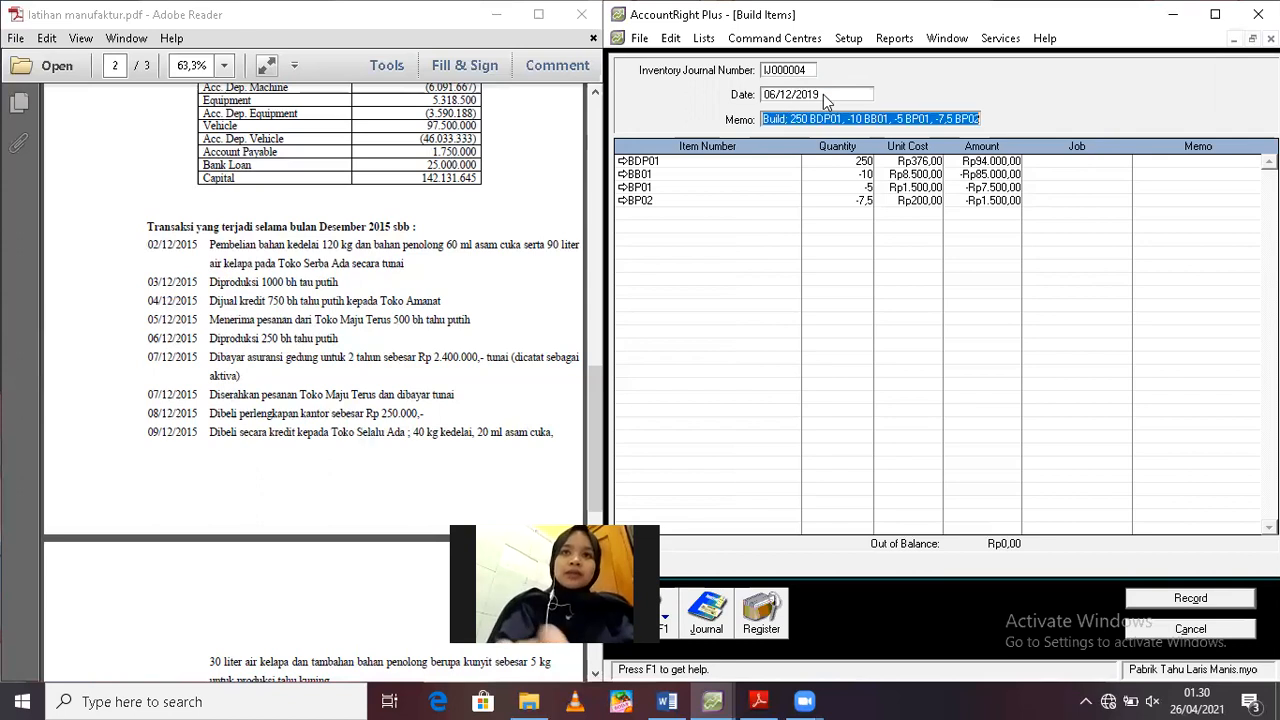
type("p")
key("BackSpace")
type("Pro")
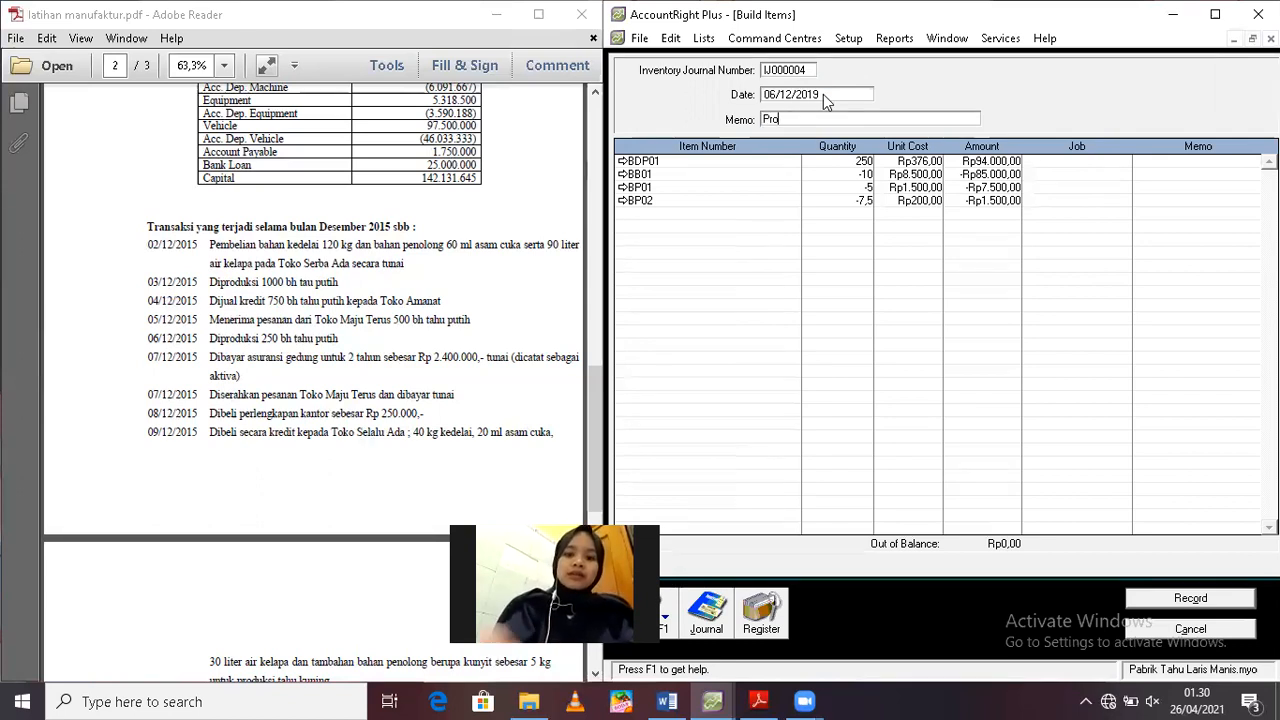
type("duksi 25")
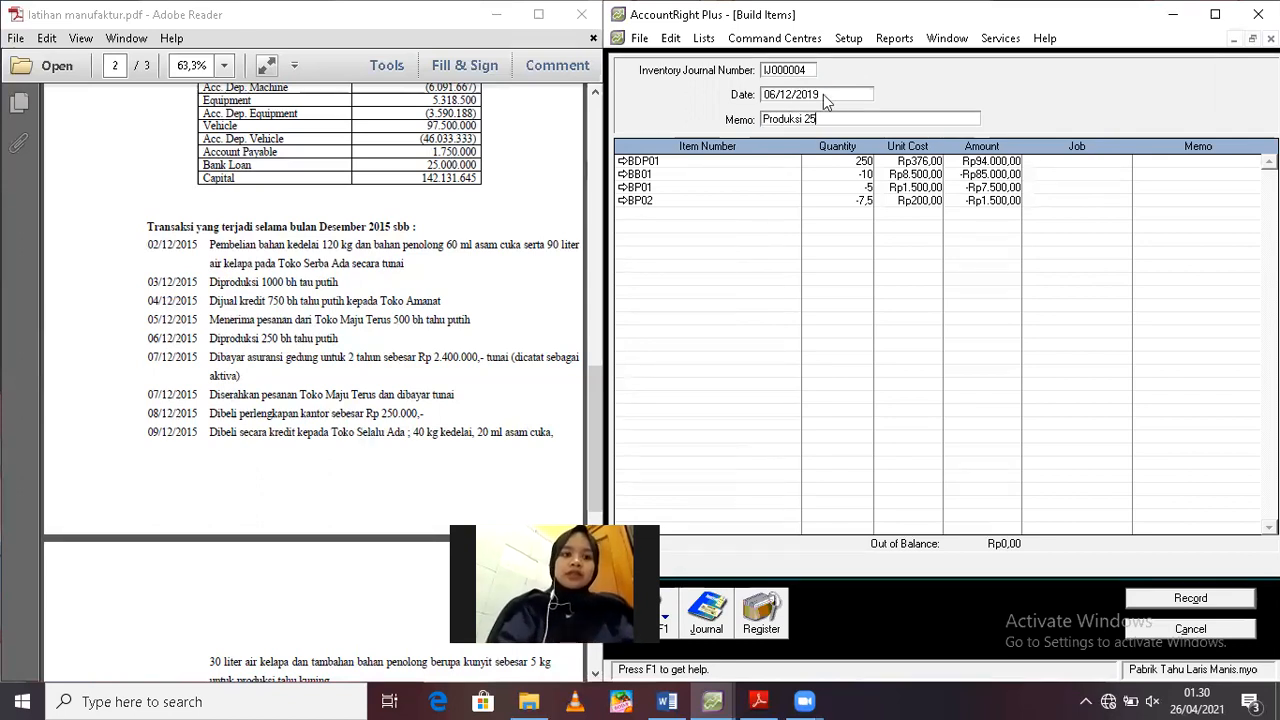
type("0 bh Tahu ")
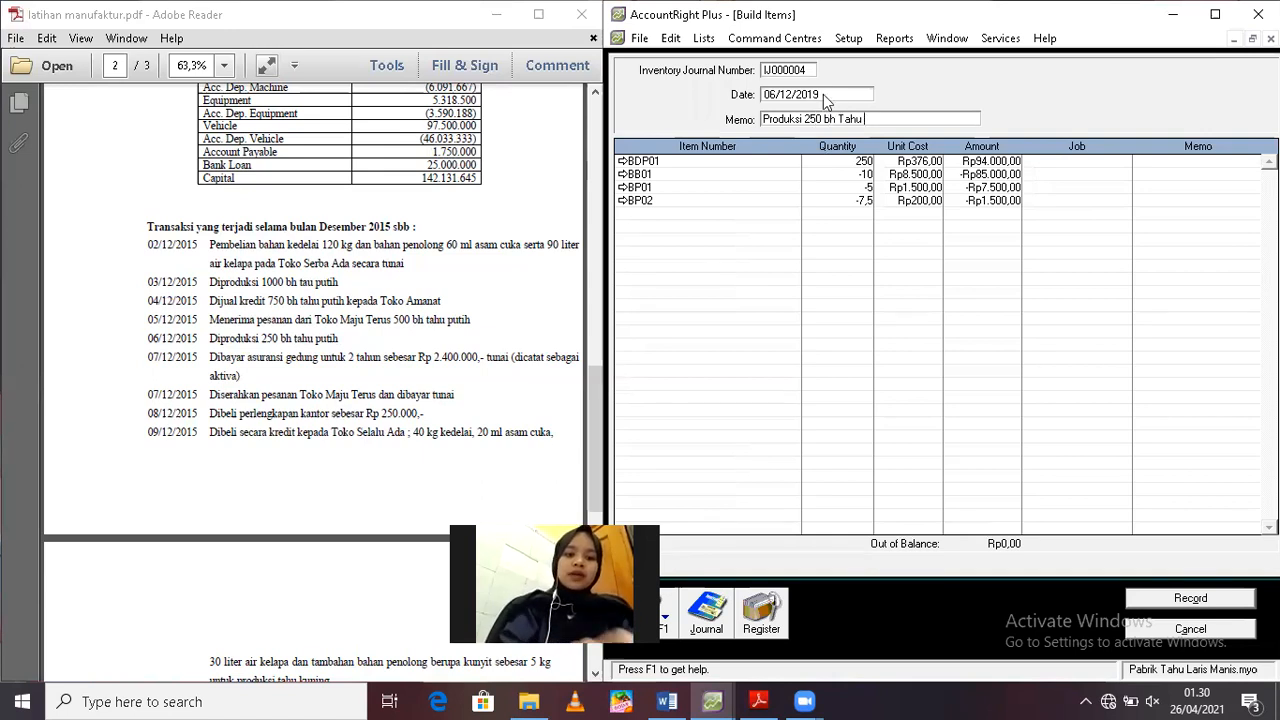
type("Putih")
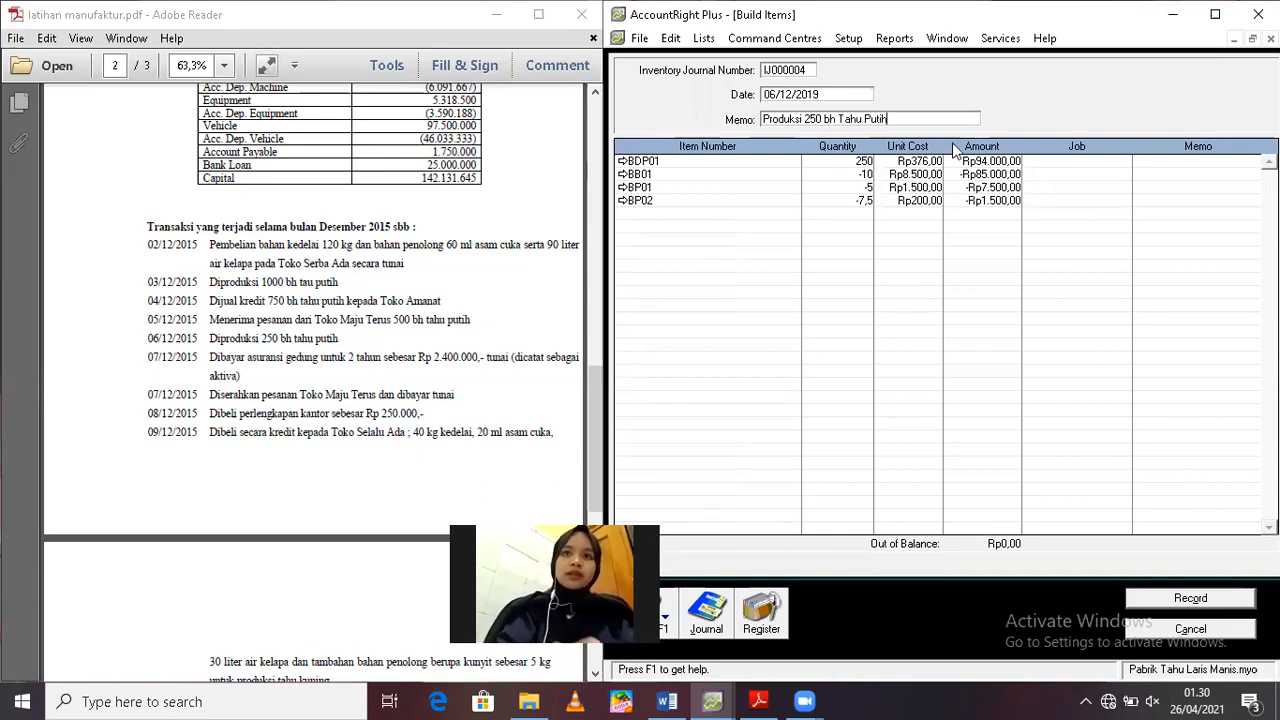
Create a new detail job numbered JOB TP 02 from the BB01 line's job selection
left_click(1072, 174)
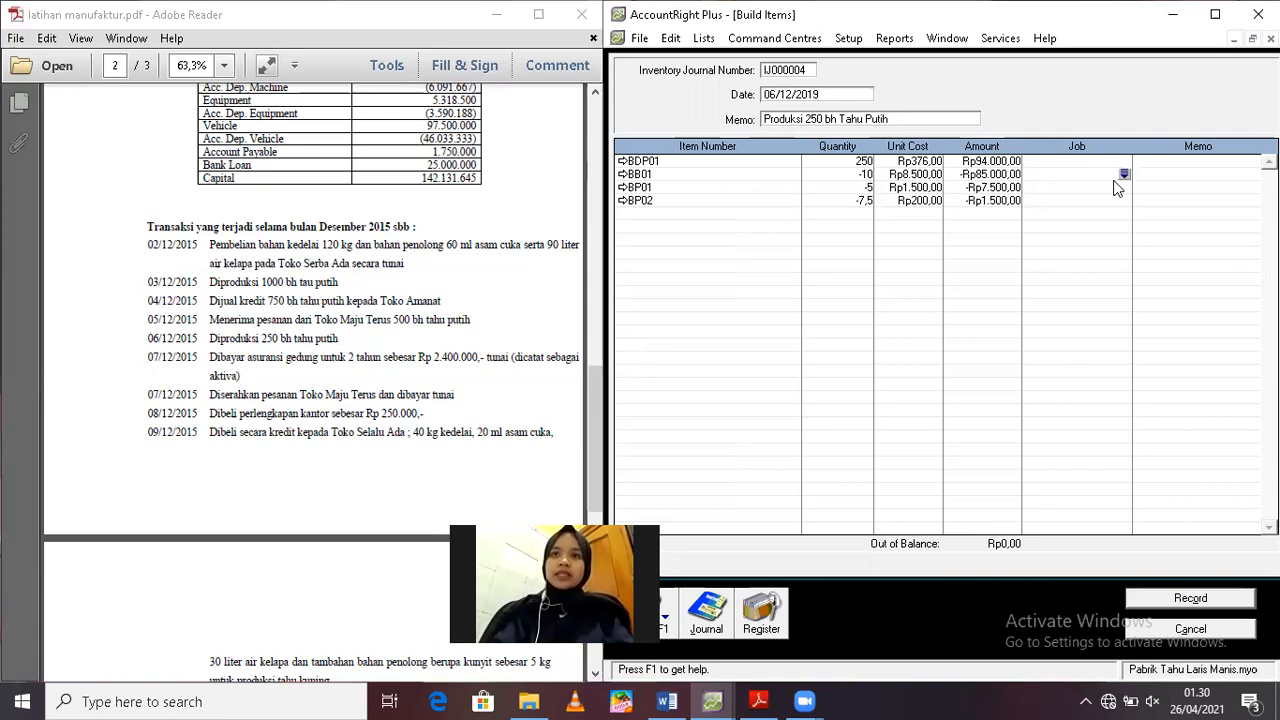
left_click(1124, 176)
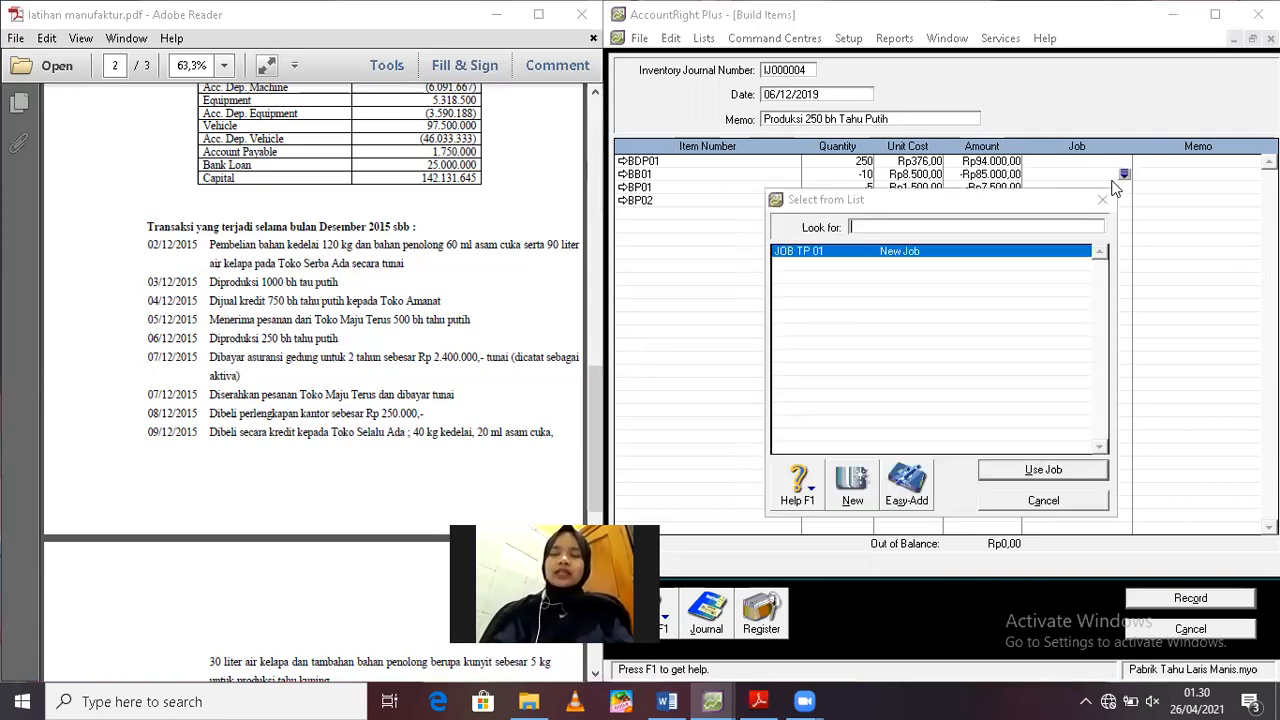
left_click(851, 490)
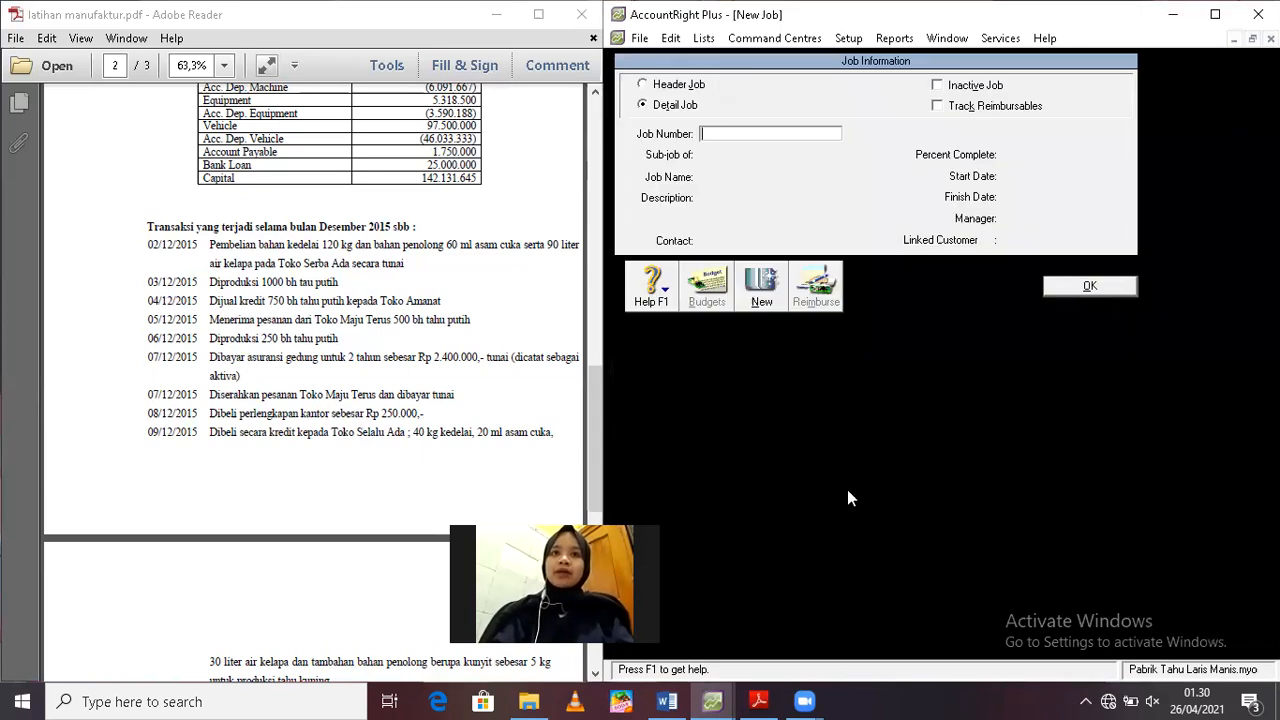
type("JOB TP 0")
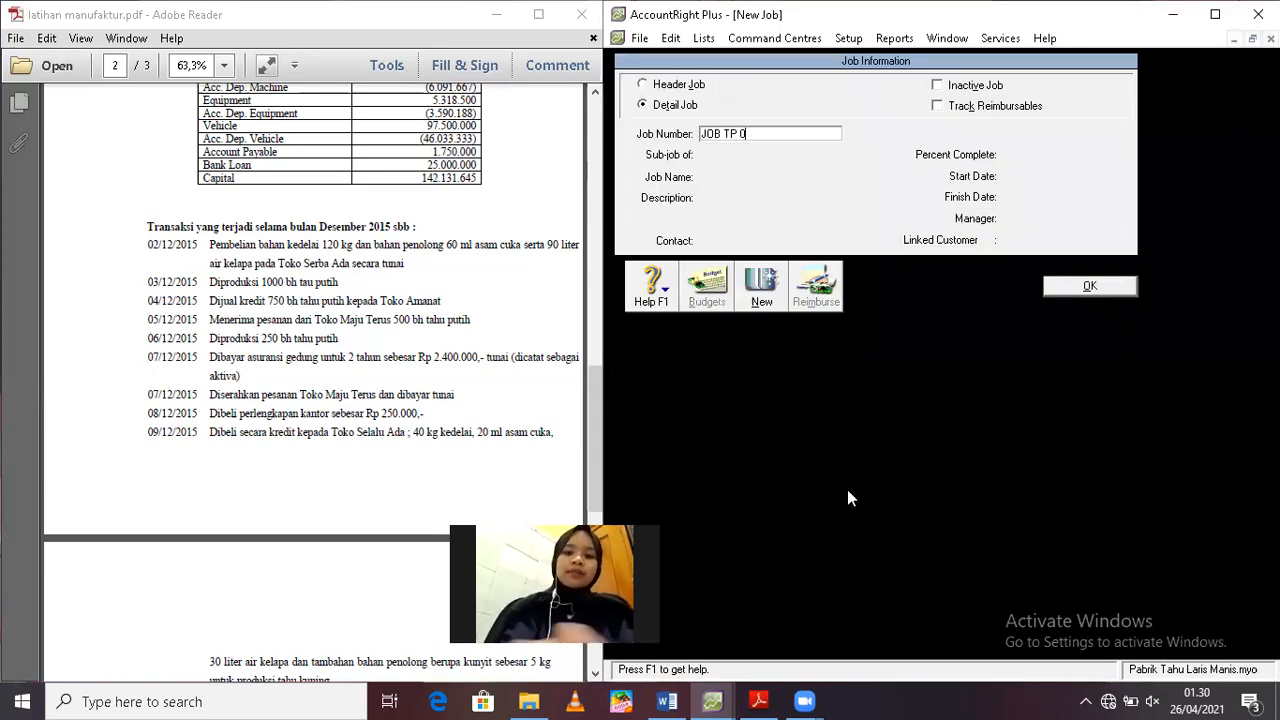
type("2")
left_click(1088, 287)
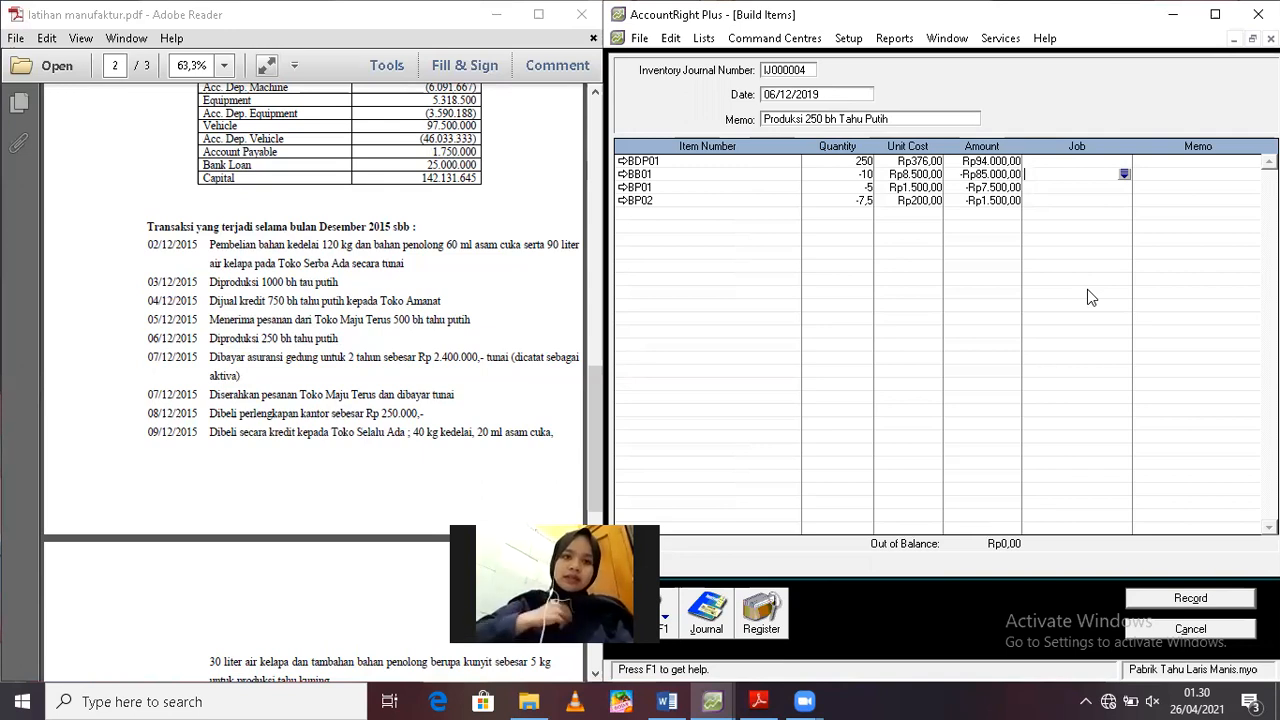
Assign JOB TP 02 to the BB01, BP01 and BP02 lines and record the build transaction
type("JO")
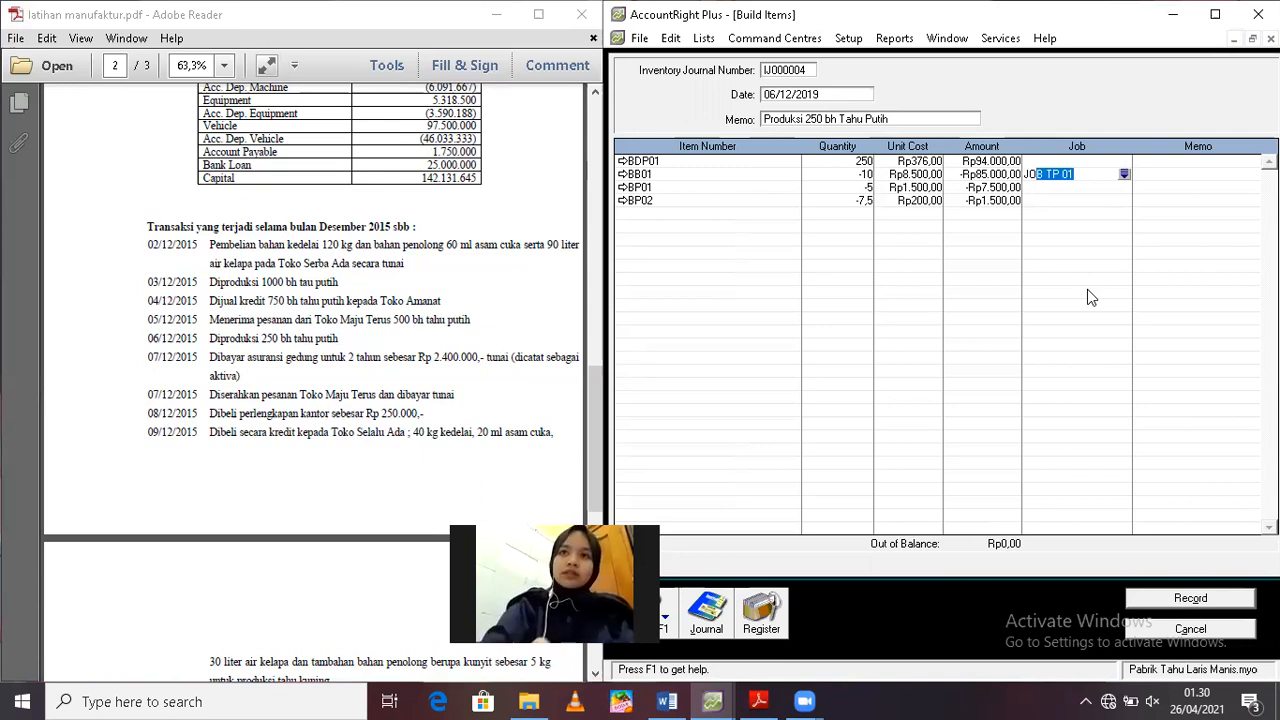
type("B TP")
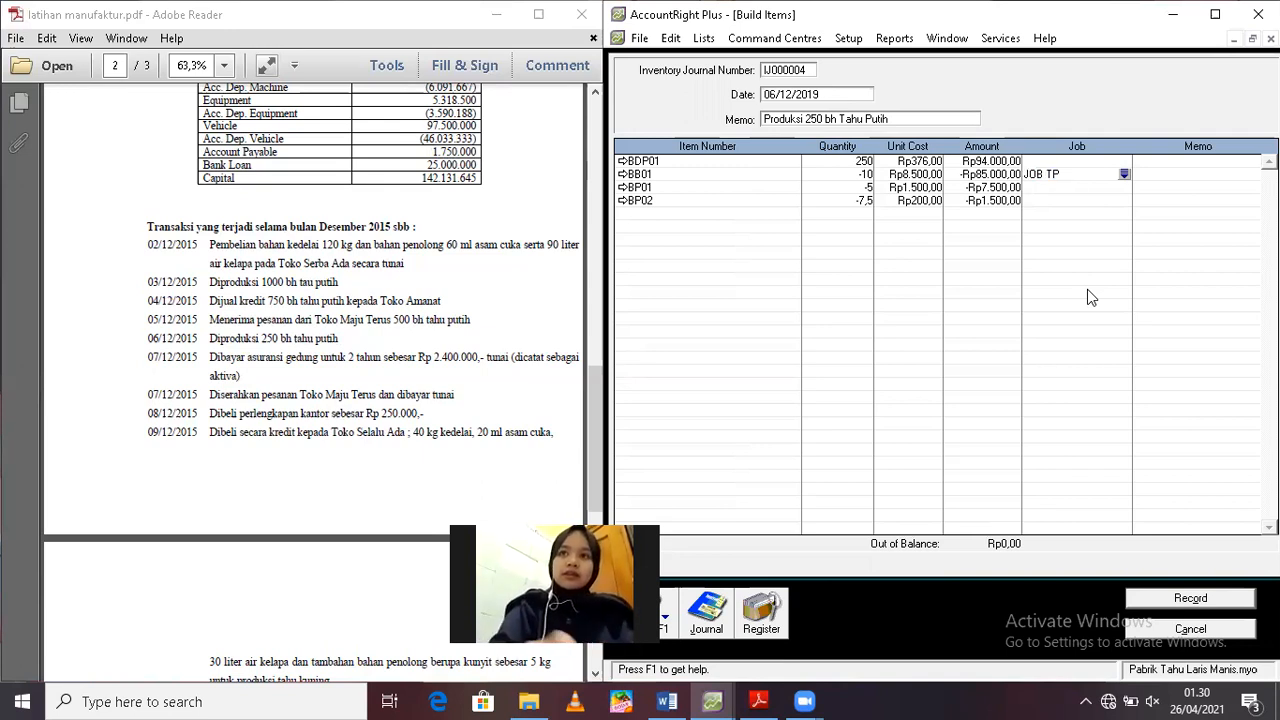
type(" 02")
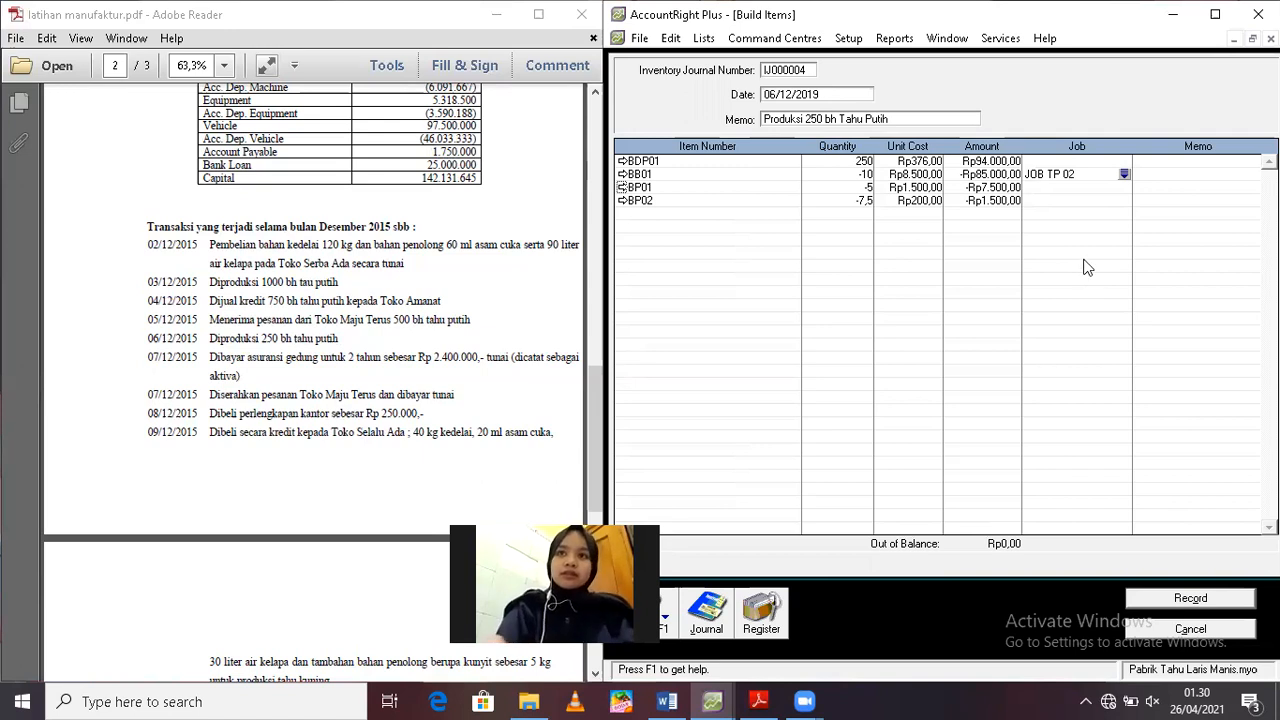
left_click(1060, 189)
type("JOB ")
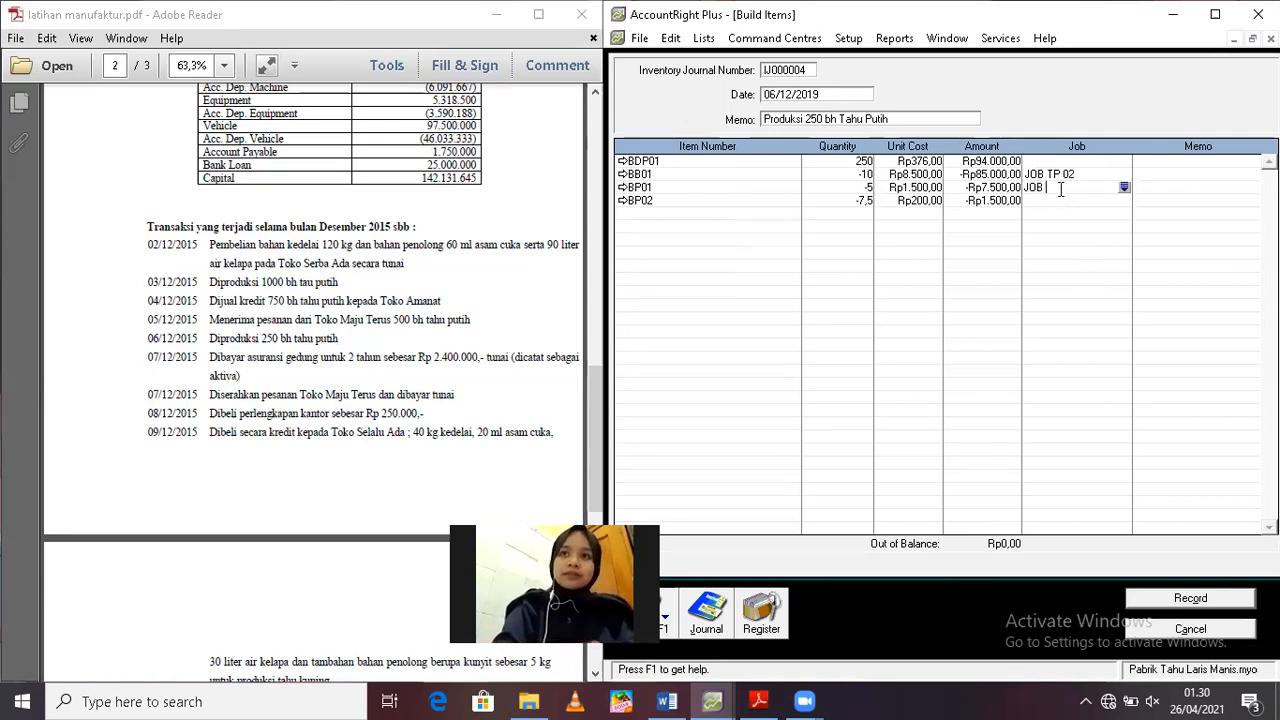
type("TP 02")
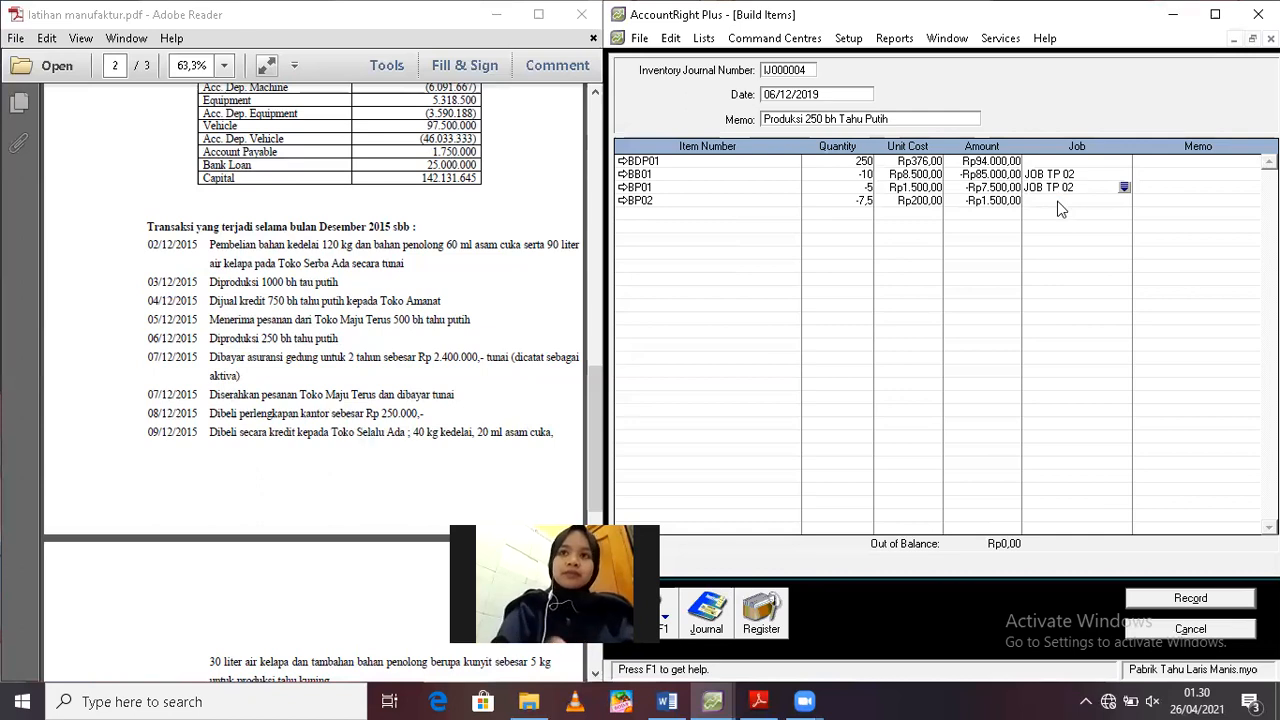
left_click(1059, 201)
type("JOB ")
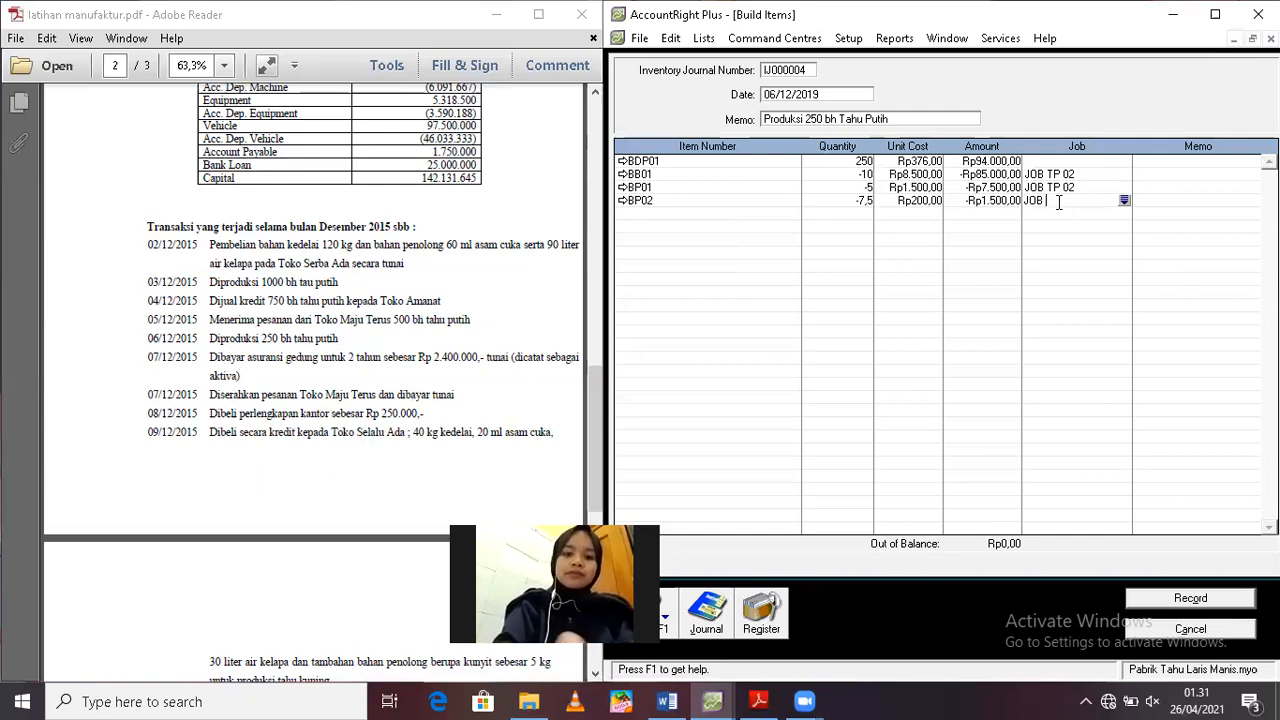
type("TP 02")
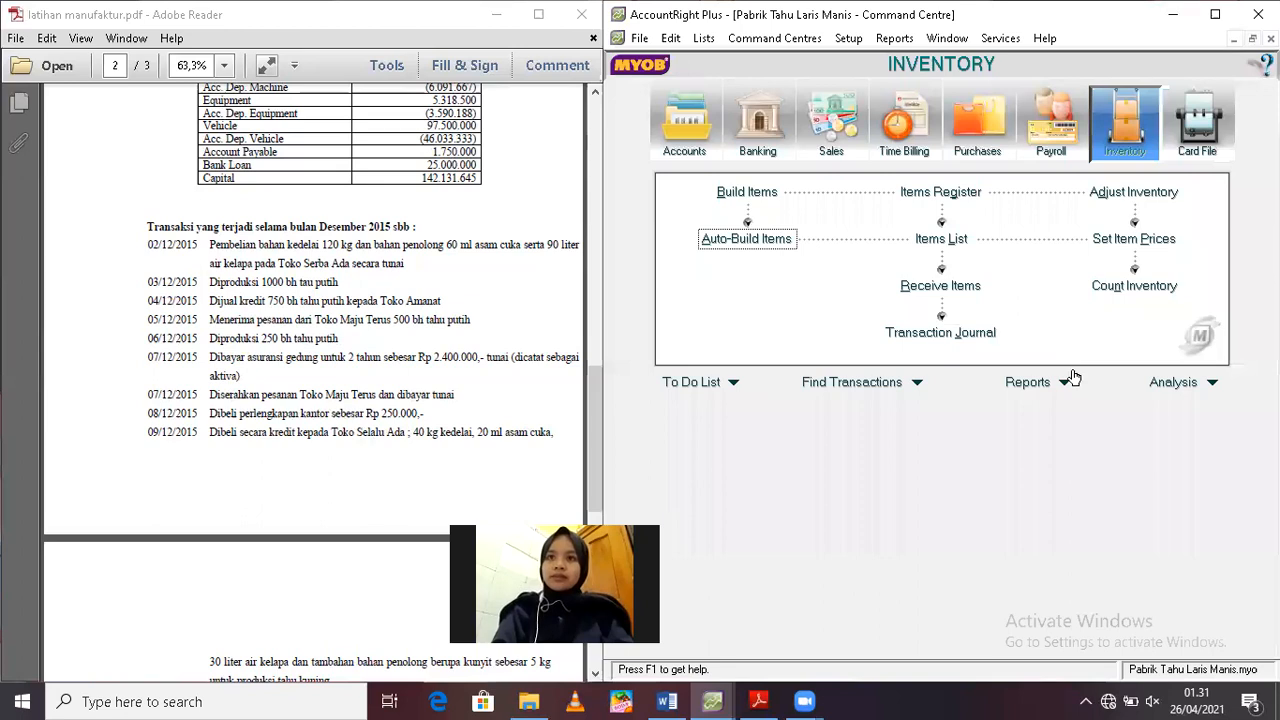
Start an inventory adjustment dated 06/12/2019 with the memo "Pembebanan BTKL dan BOP Dibebankan" and begin its first item line
left_click(1127, 192)
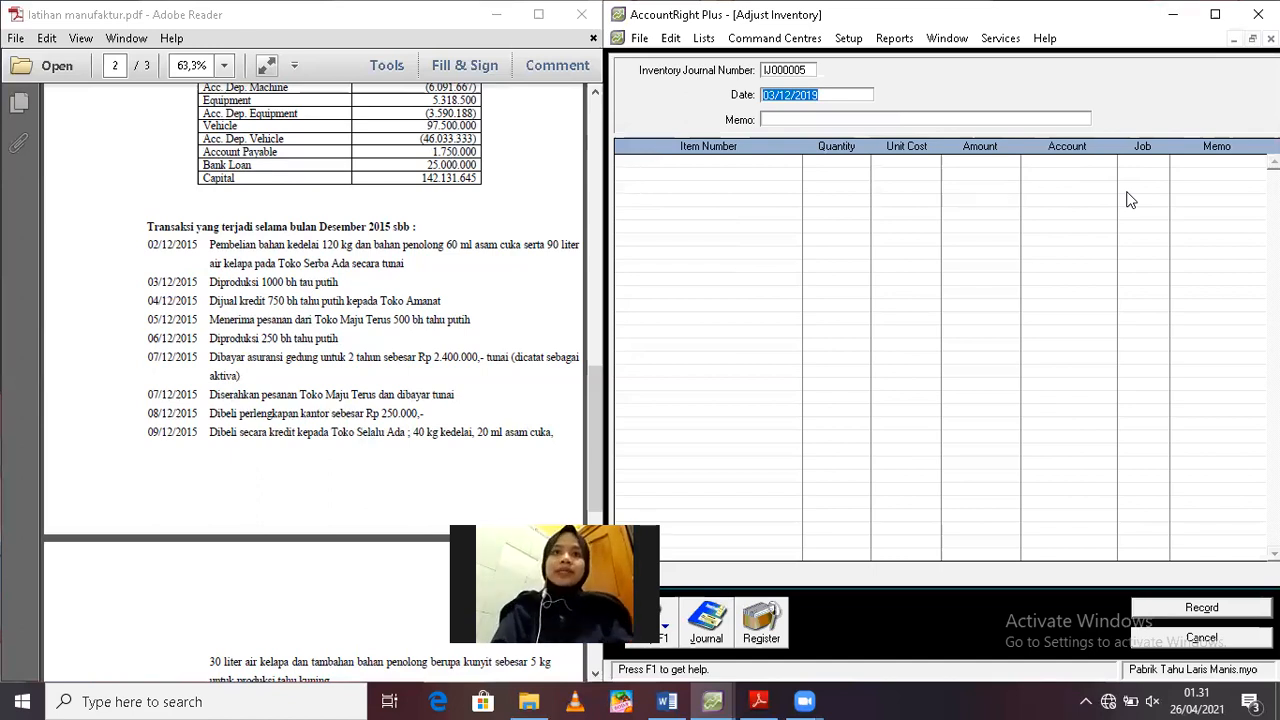
type("6/12/2")
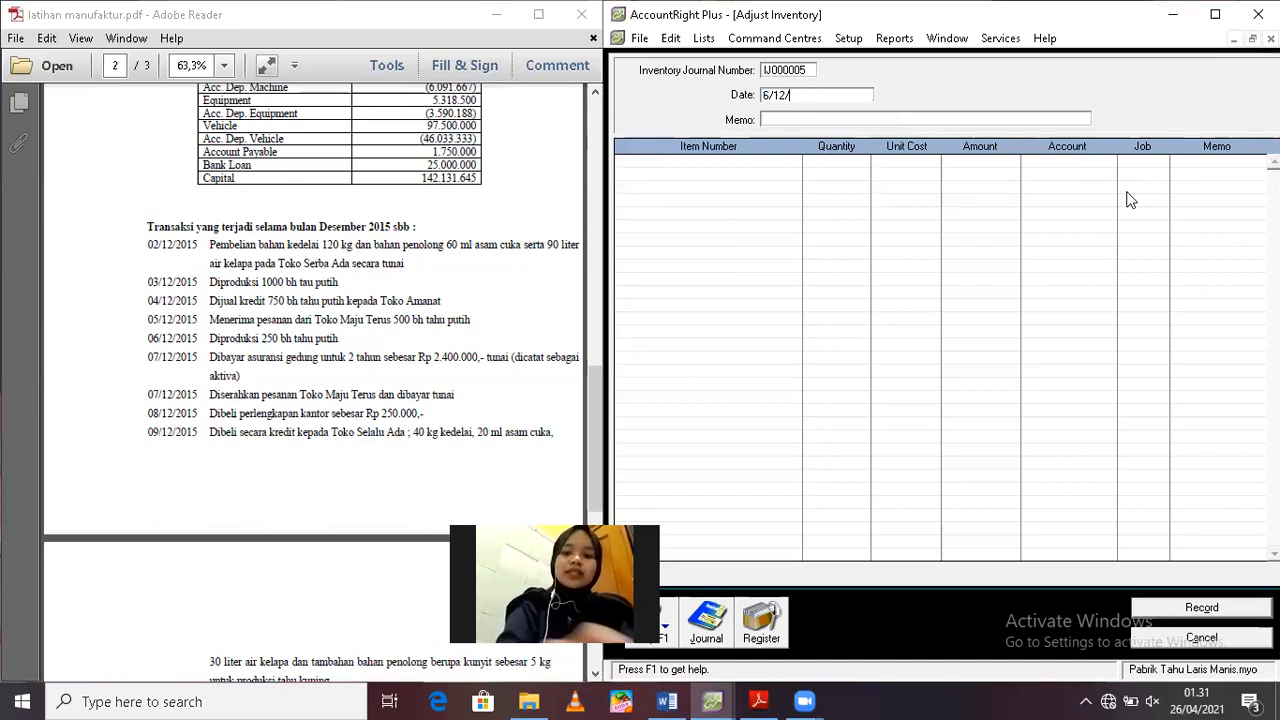
left_click(773, 119)
type("Pe")
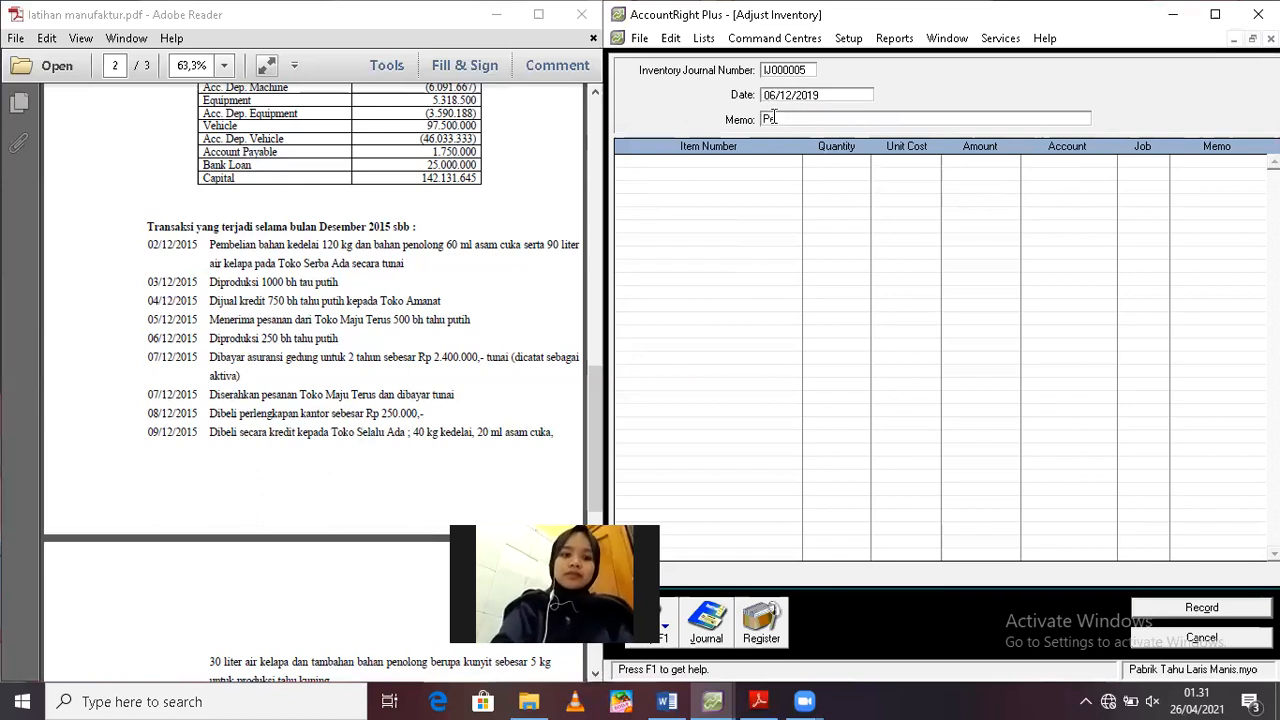
type("mbelian")
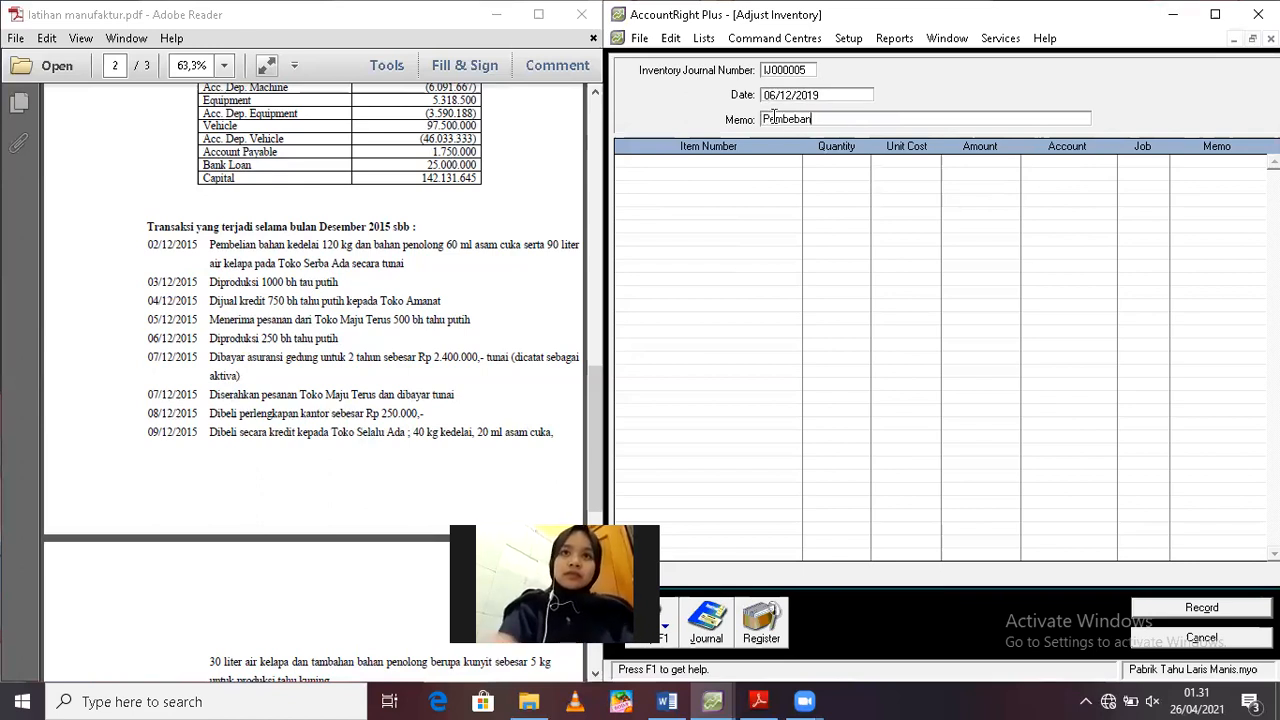
type("an BTKL d")
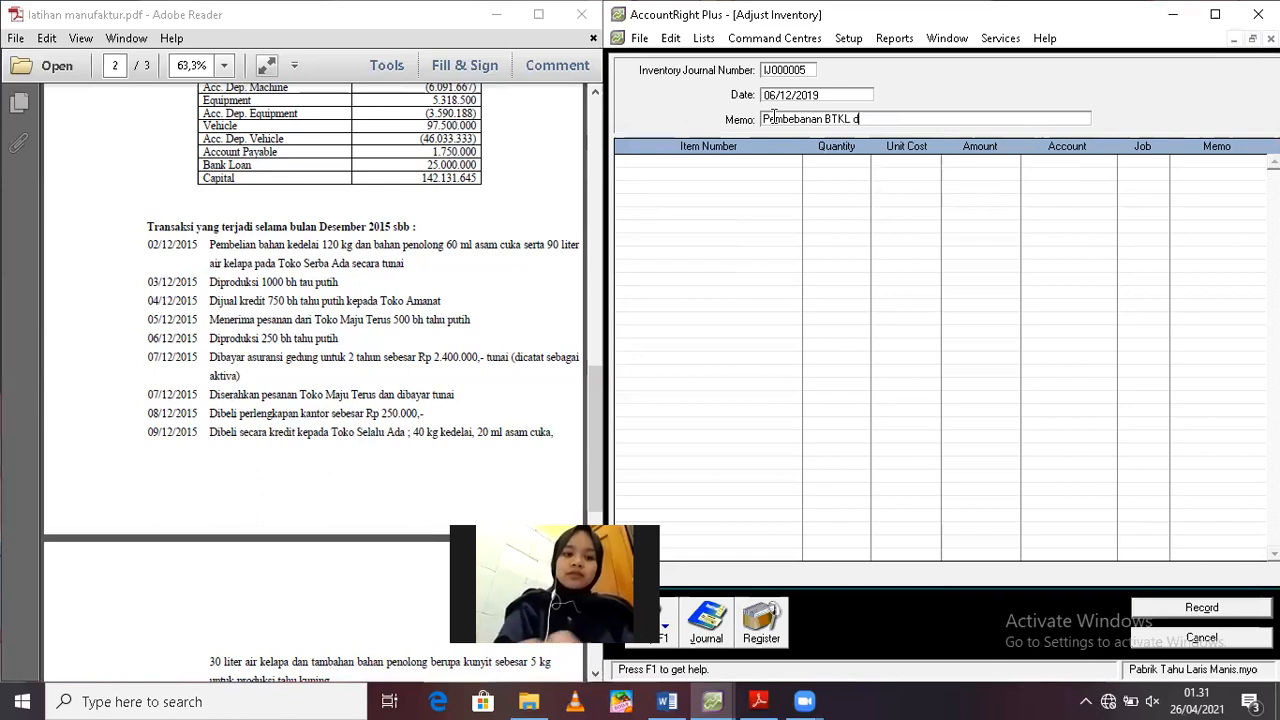
type("an BOP Dibeb")
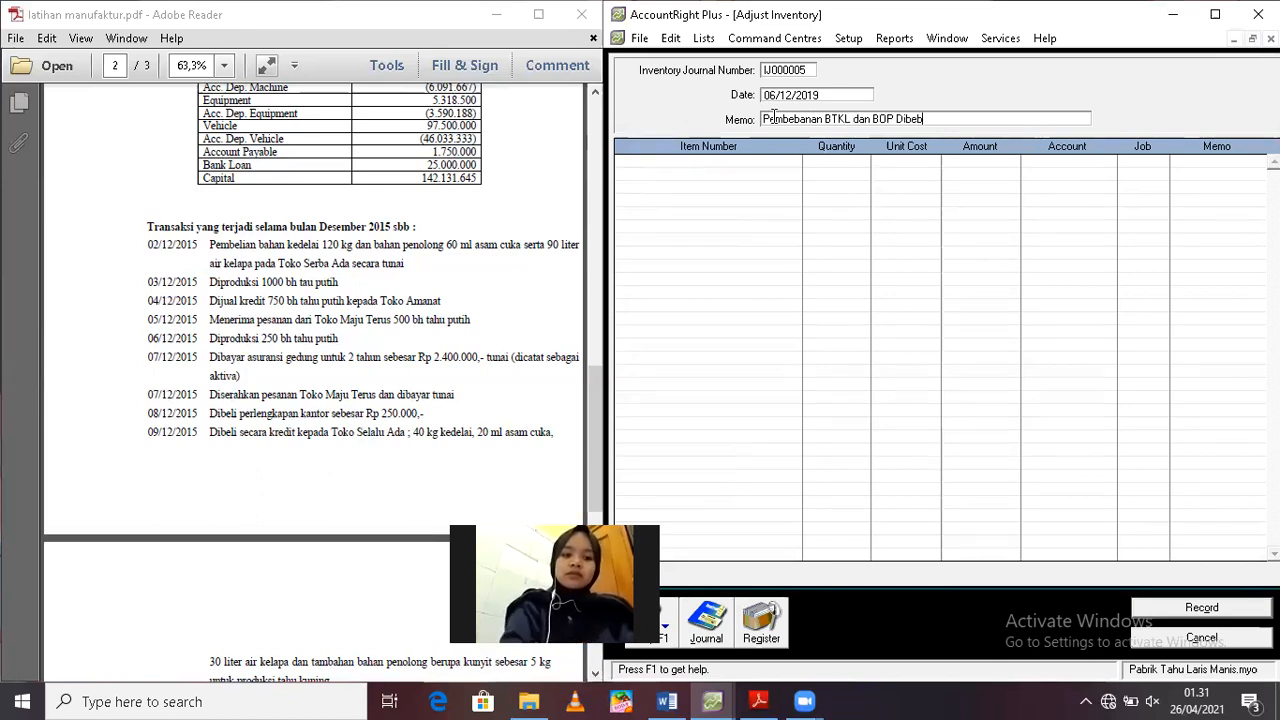
type("ankan")
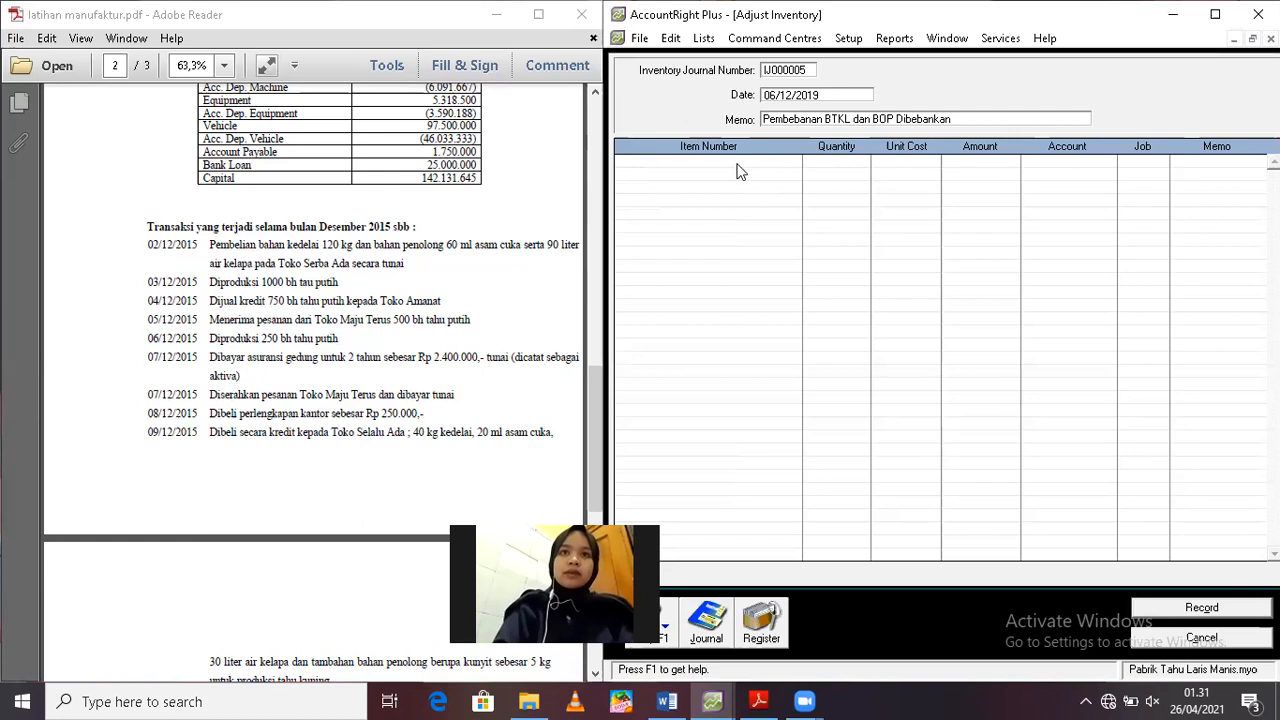
left_click(738, 165)
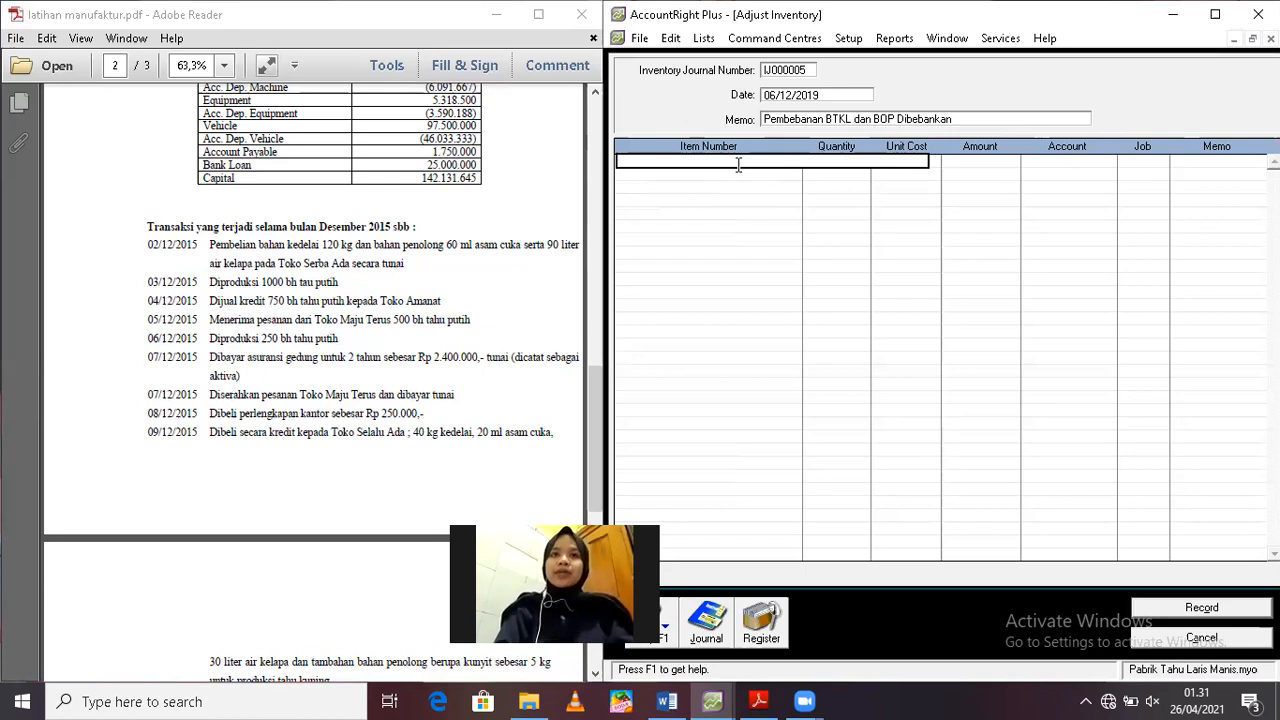
Fill in the first adjustment line with item BDP01, a unit cost of 0 and an amount of Rp25.000
type("BDP01")
key("Tab")
key("Tab")
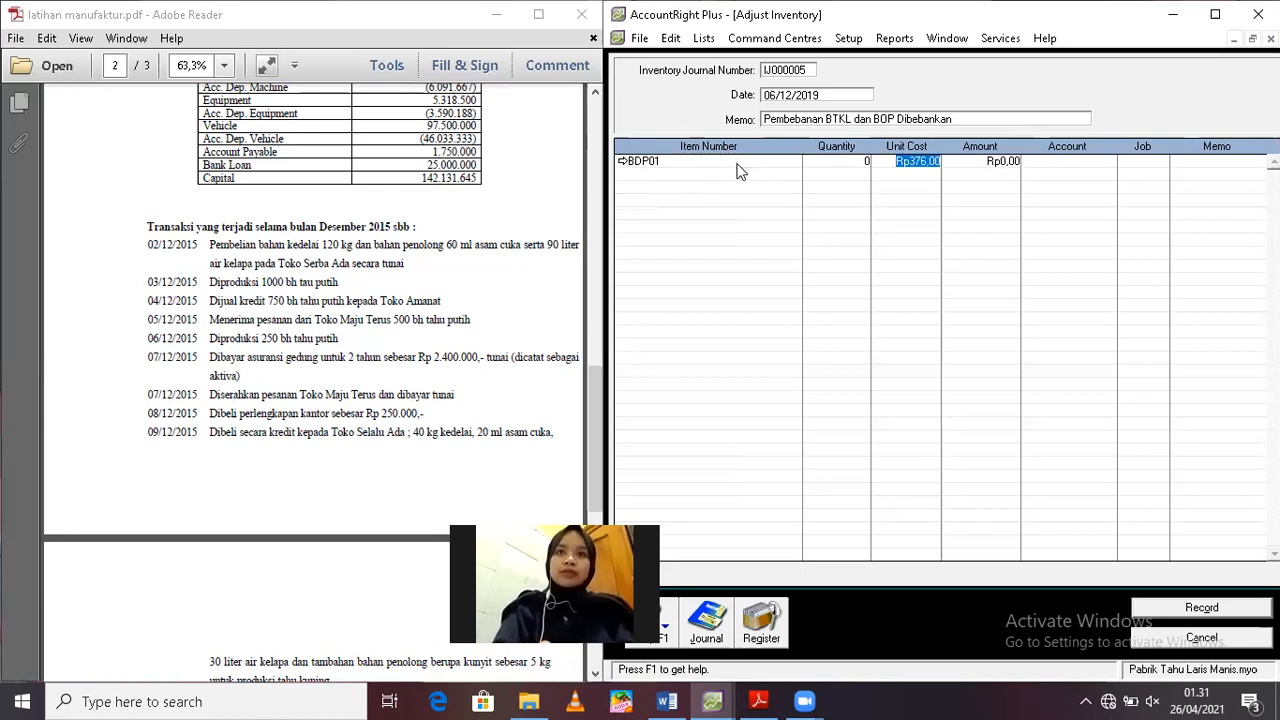
type("0")
key("Tab")
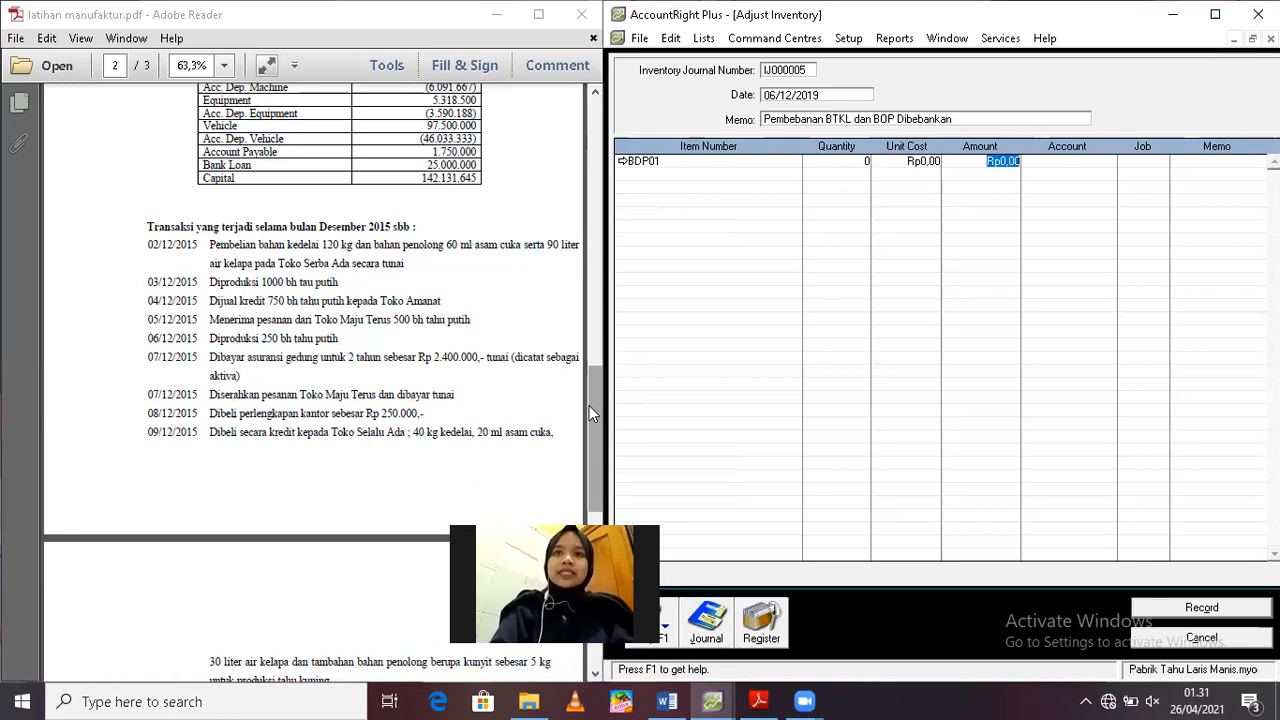
type("25000")
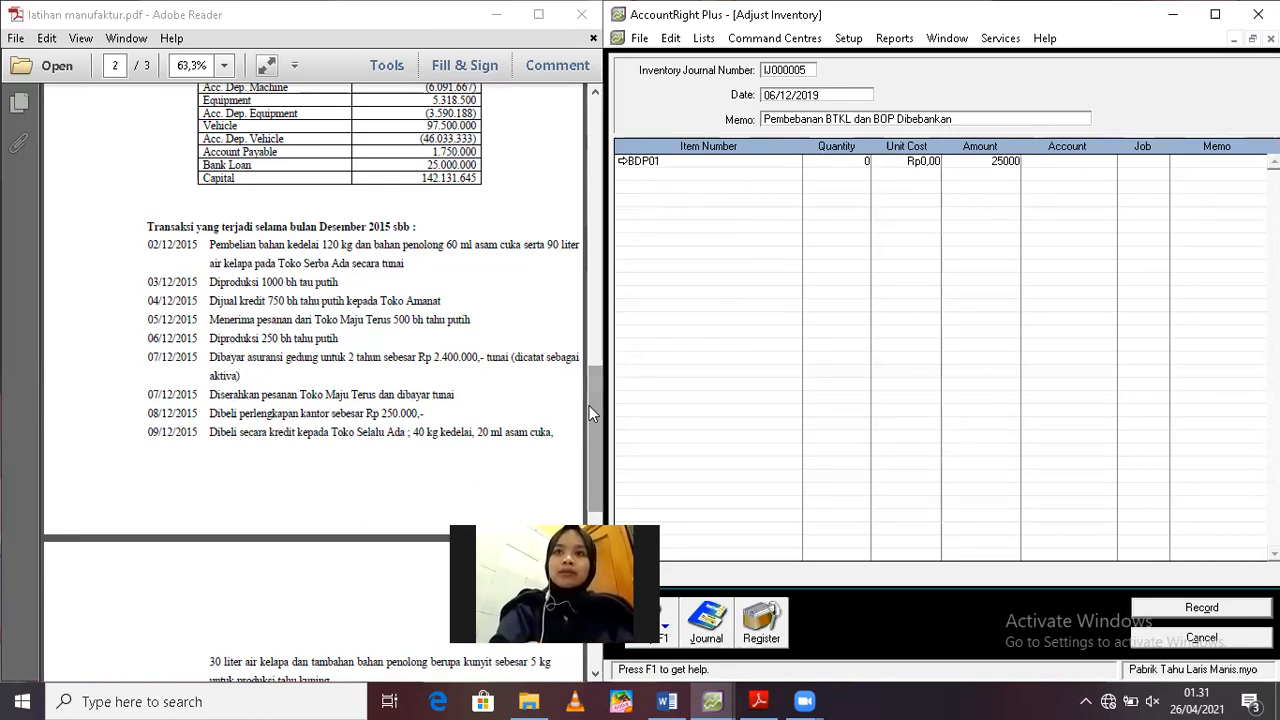
key("Tab")
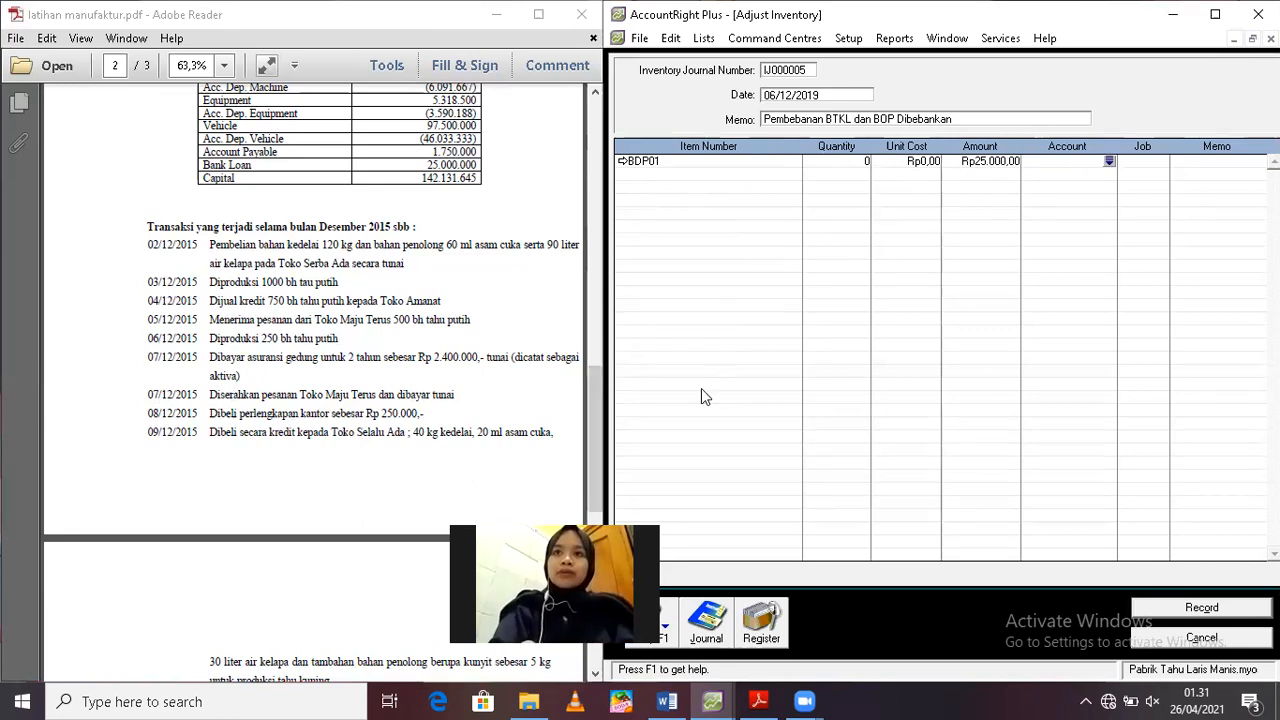
Allocate the first BDP01 line to account 2-1200 Sallary Payable and to JOB TP 02
left_click(1109, 161)
type("2")
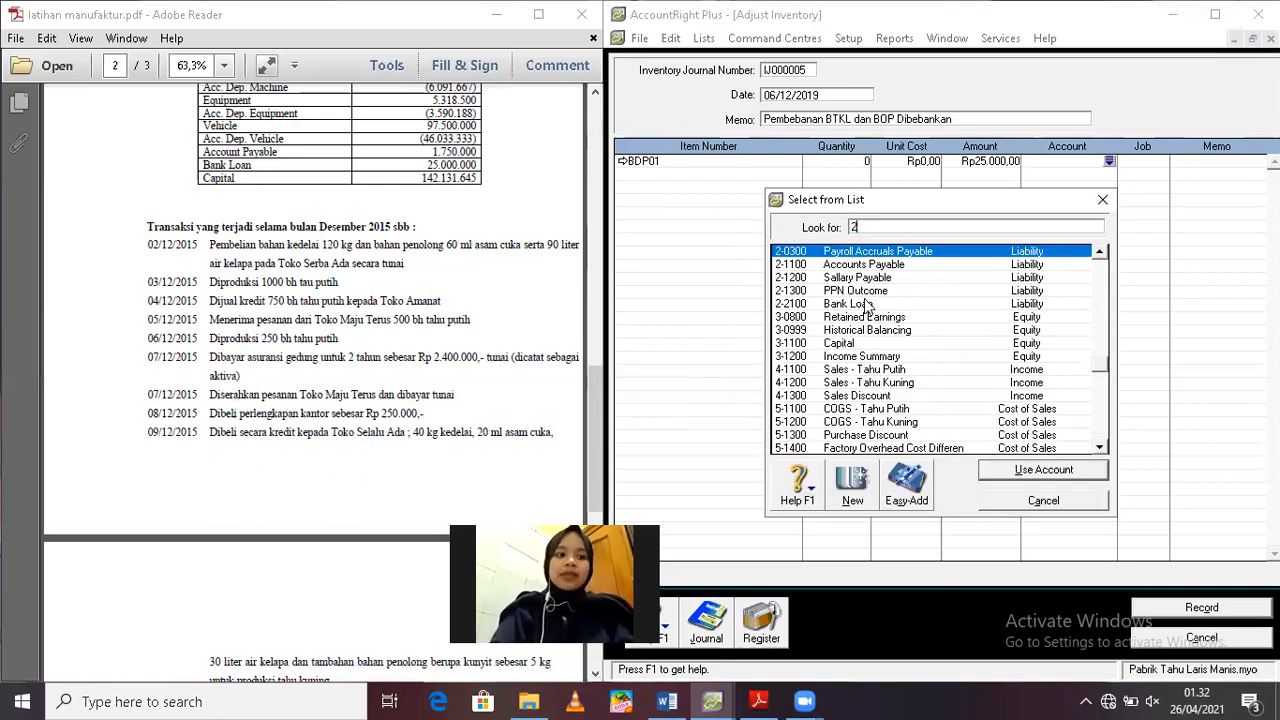
left_click(852, 279)
key("Return")
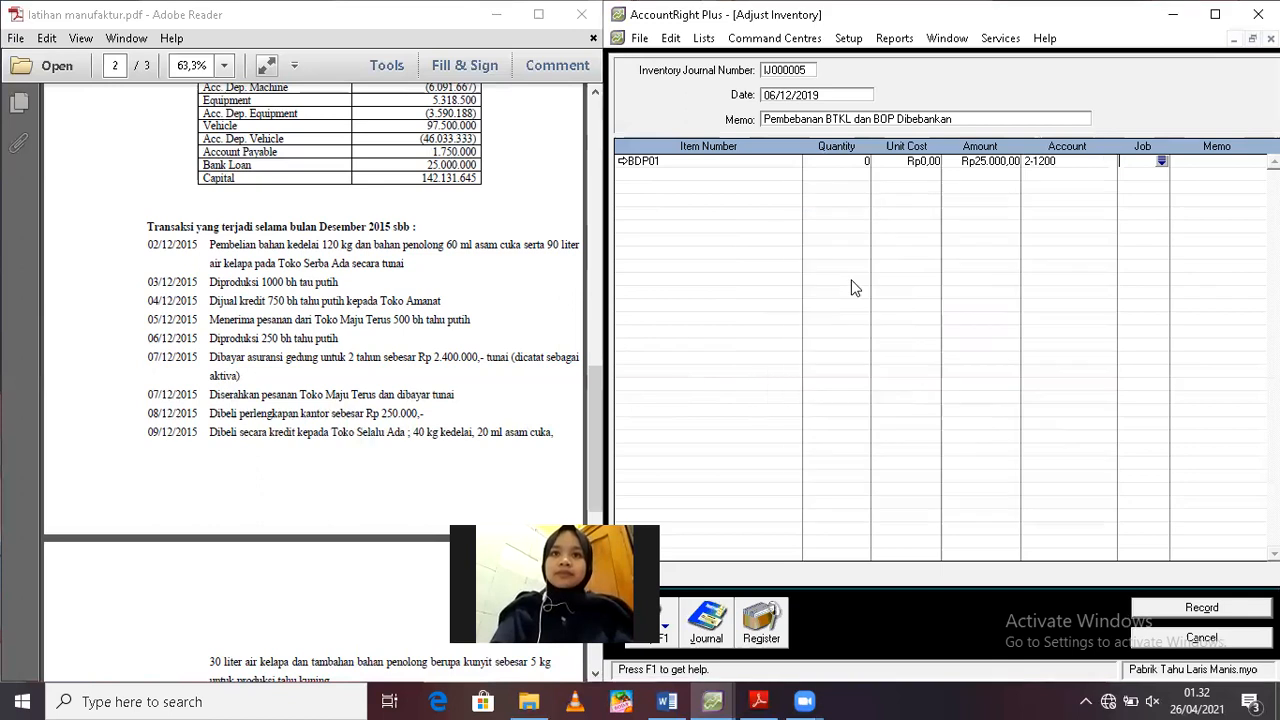
type("Jo")
key("Tab")
type("B TP 02")
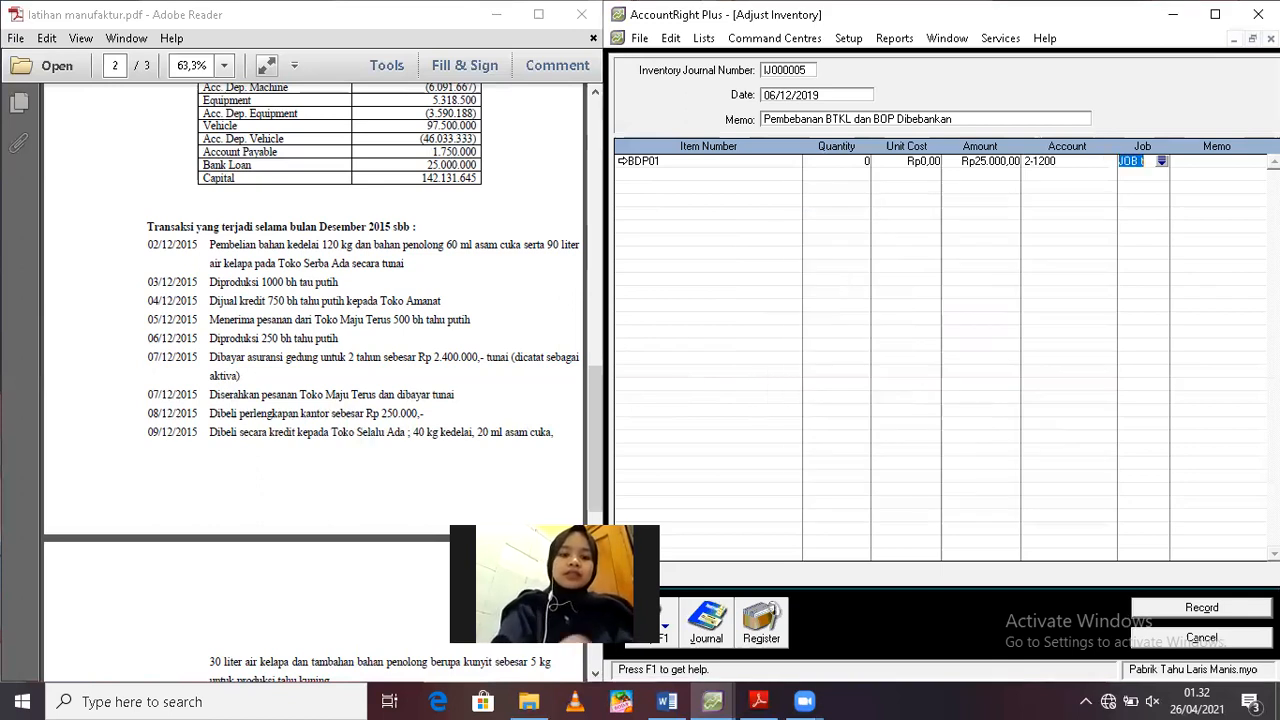
Set the memo of the first BDP01 line to "BTKL"
left_click(1190, 156)
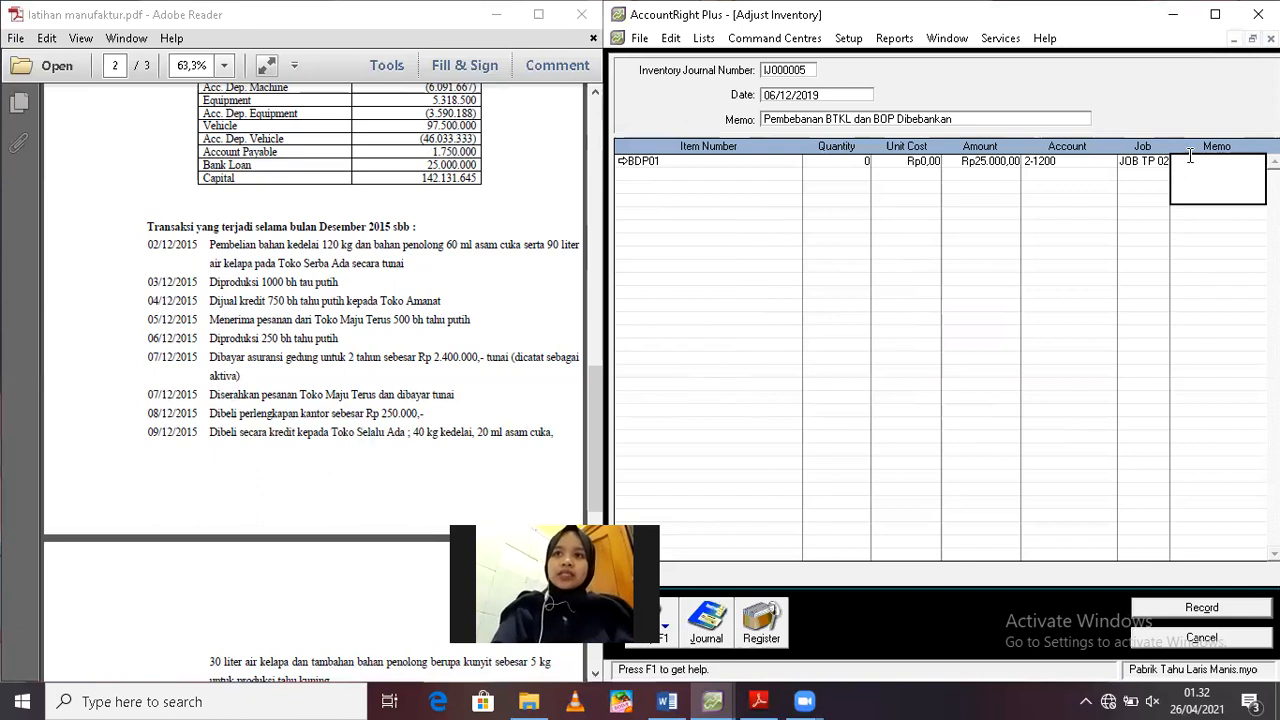
type("btkl")
key("BackSpace")
key("BackSpace")
key("BackSpace")
key("BackSpace")
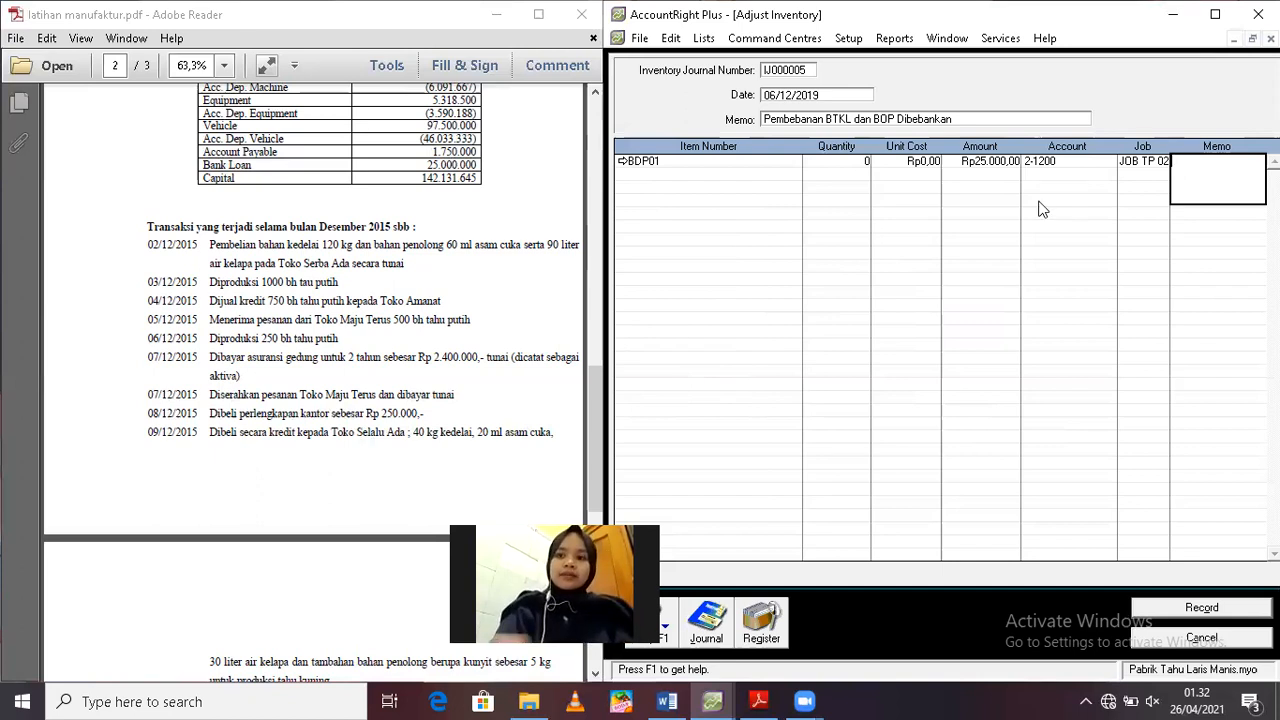
type("BTKL")
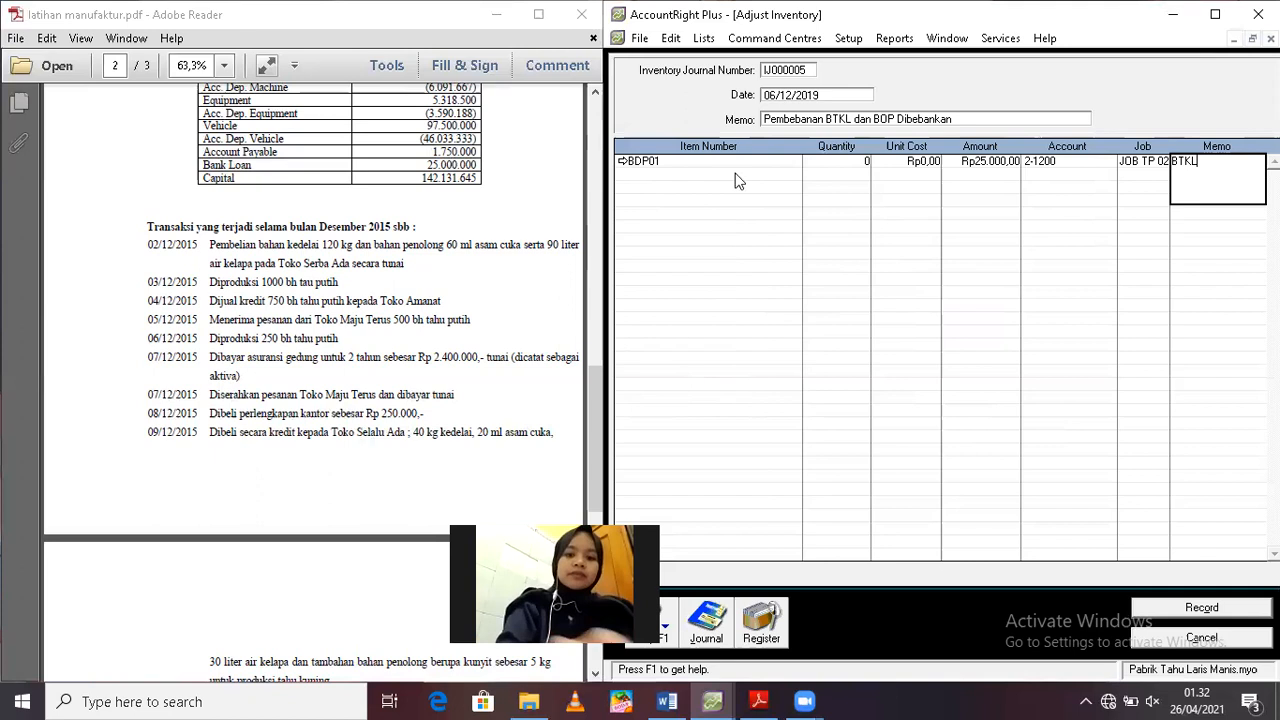
Add a second adjustment line for item BDP01 with a unit cost of 0 and an amount of Rp12.500
left_click(714, 172)
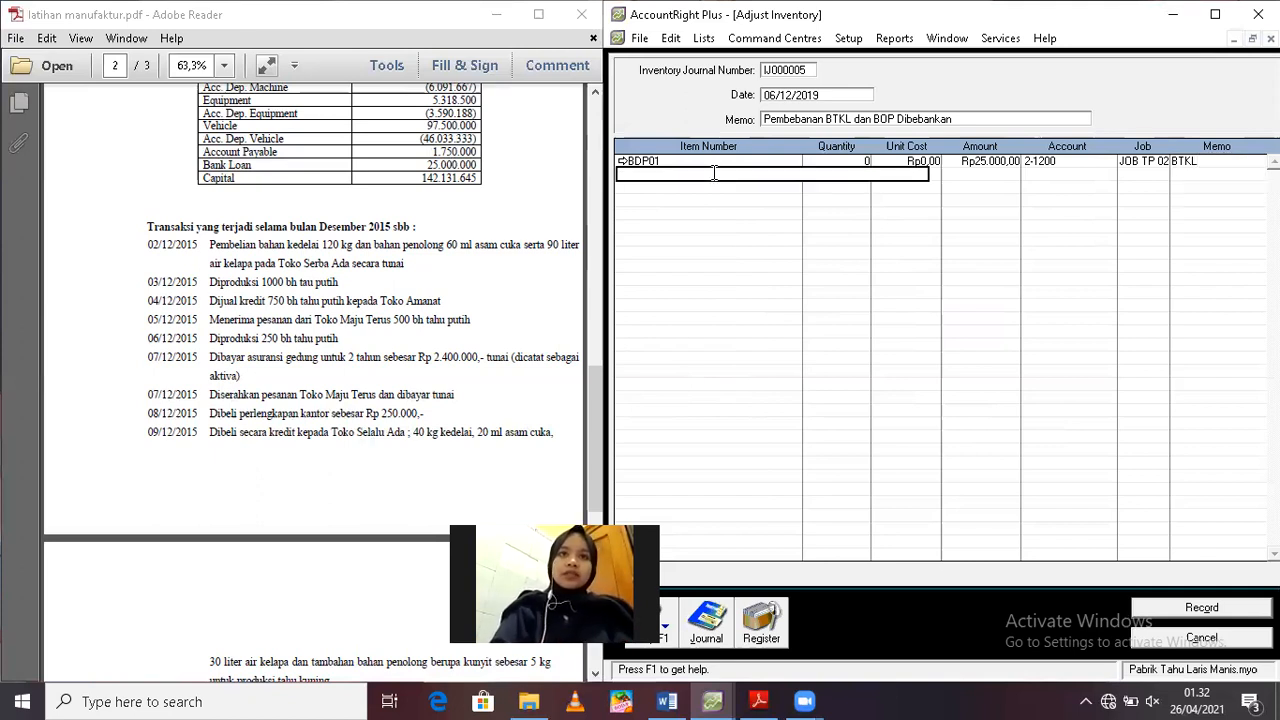
type("BDP0")
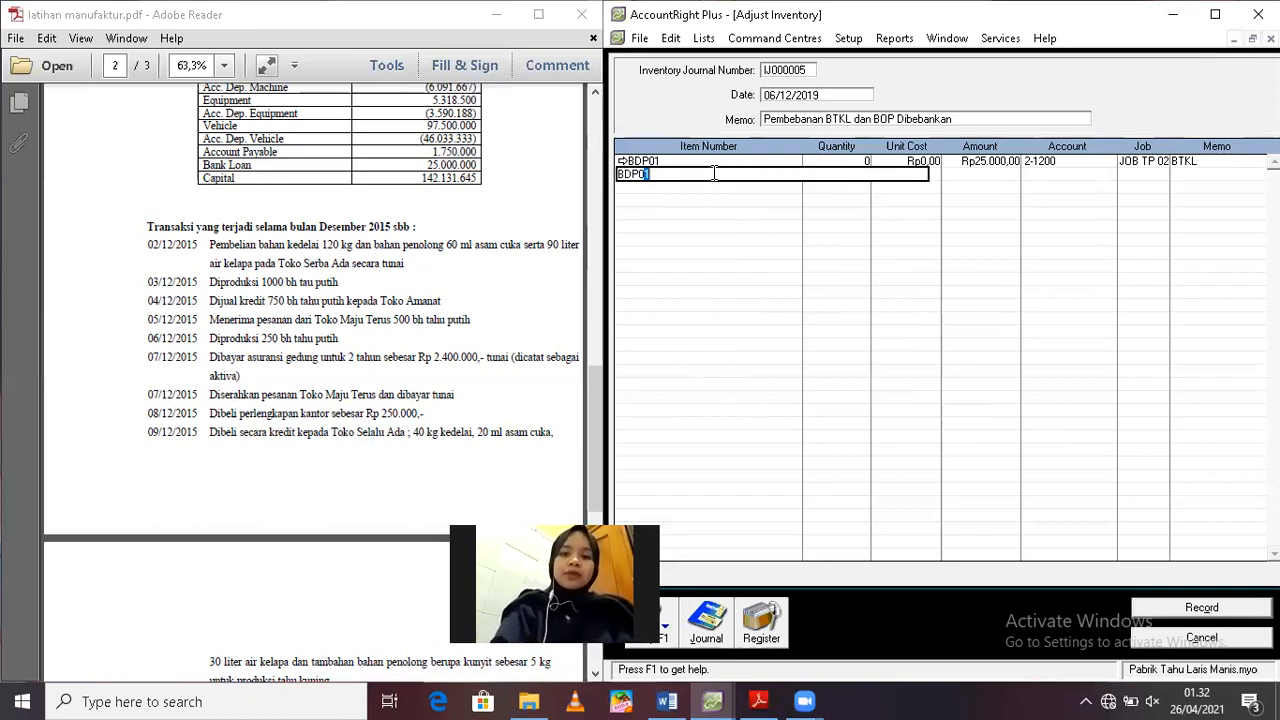
type("1")
key("Tab")
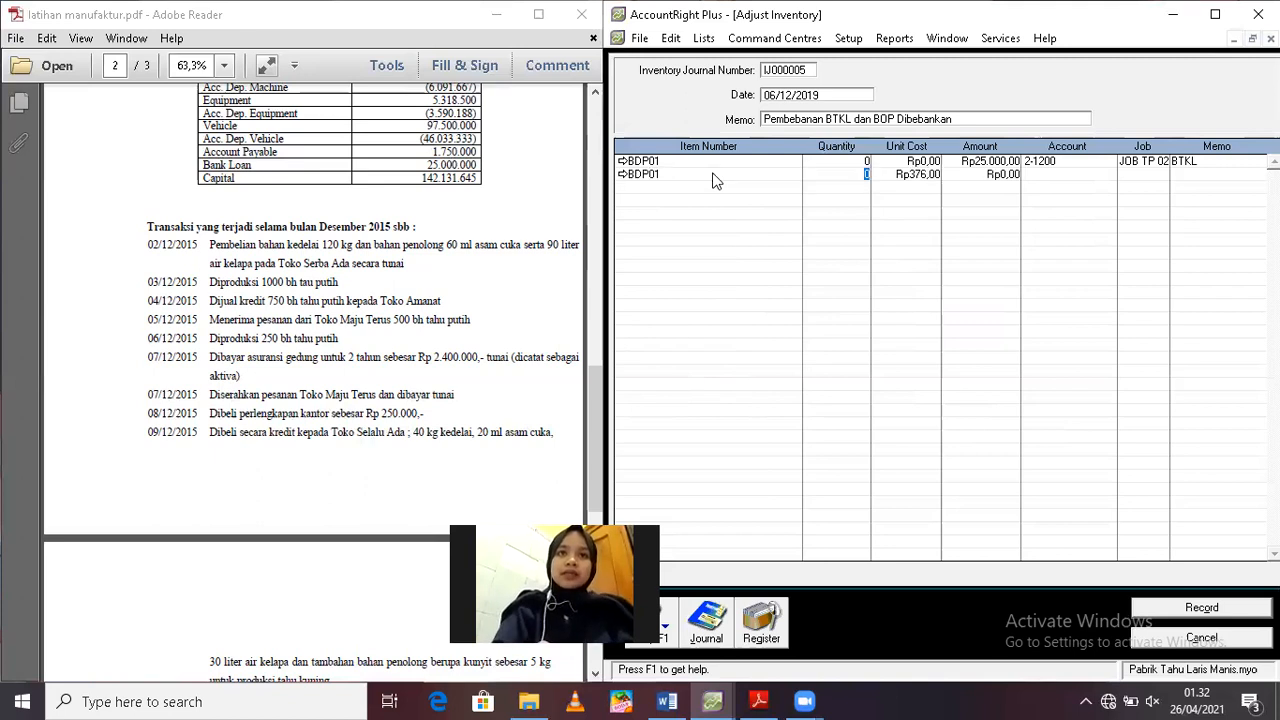
key("Tab")
type("0")
key("Tab")
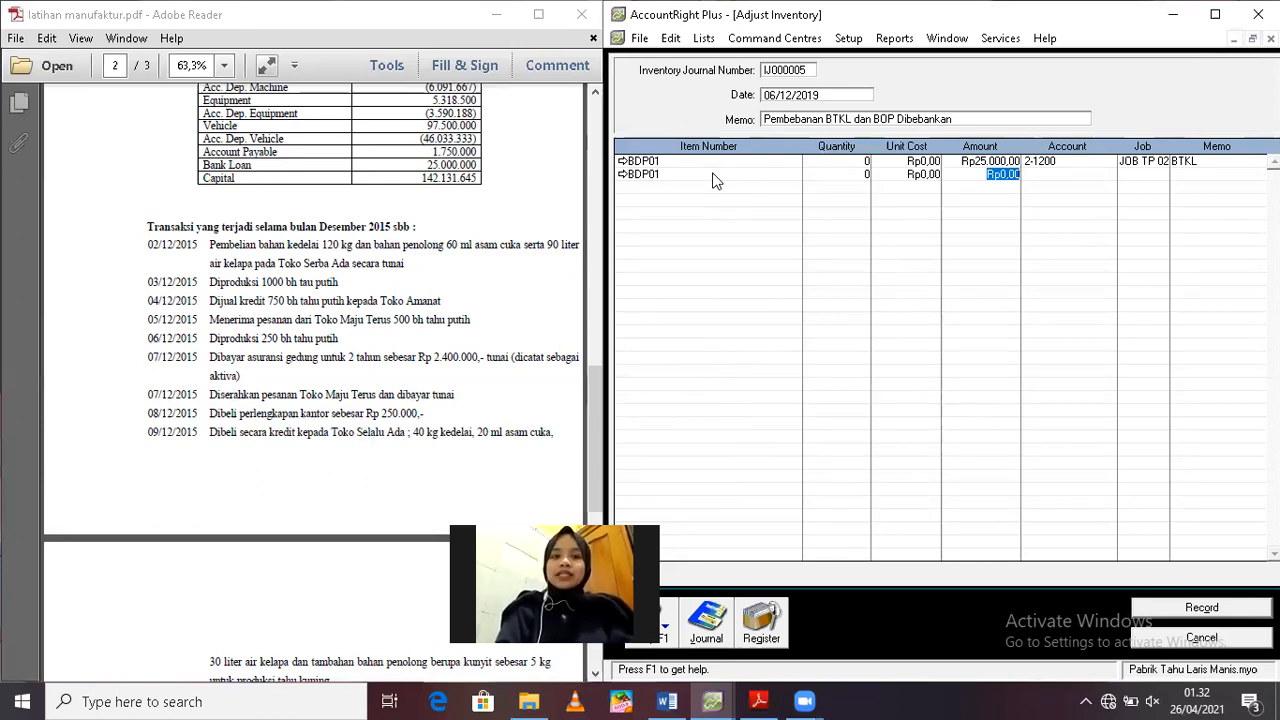
type("12.5")
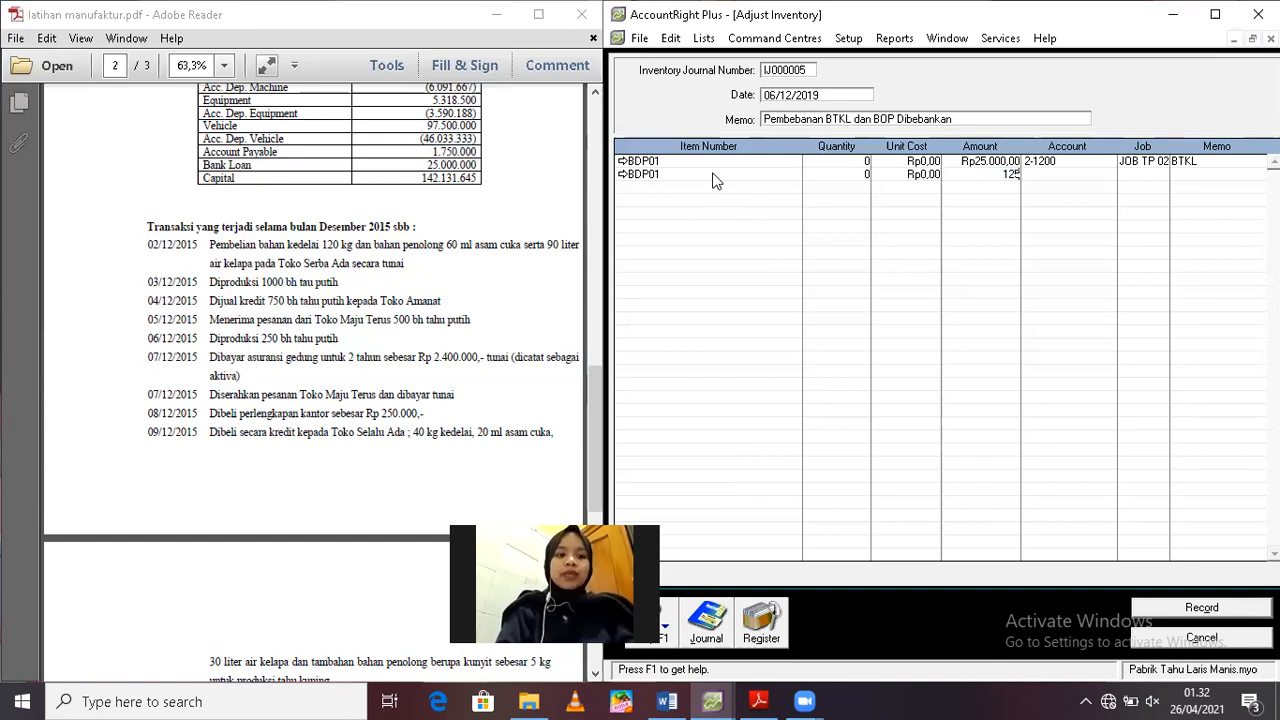
type("00")
key("Tab")
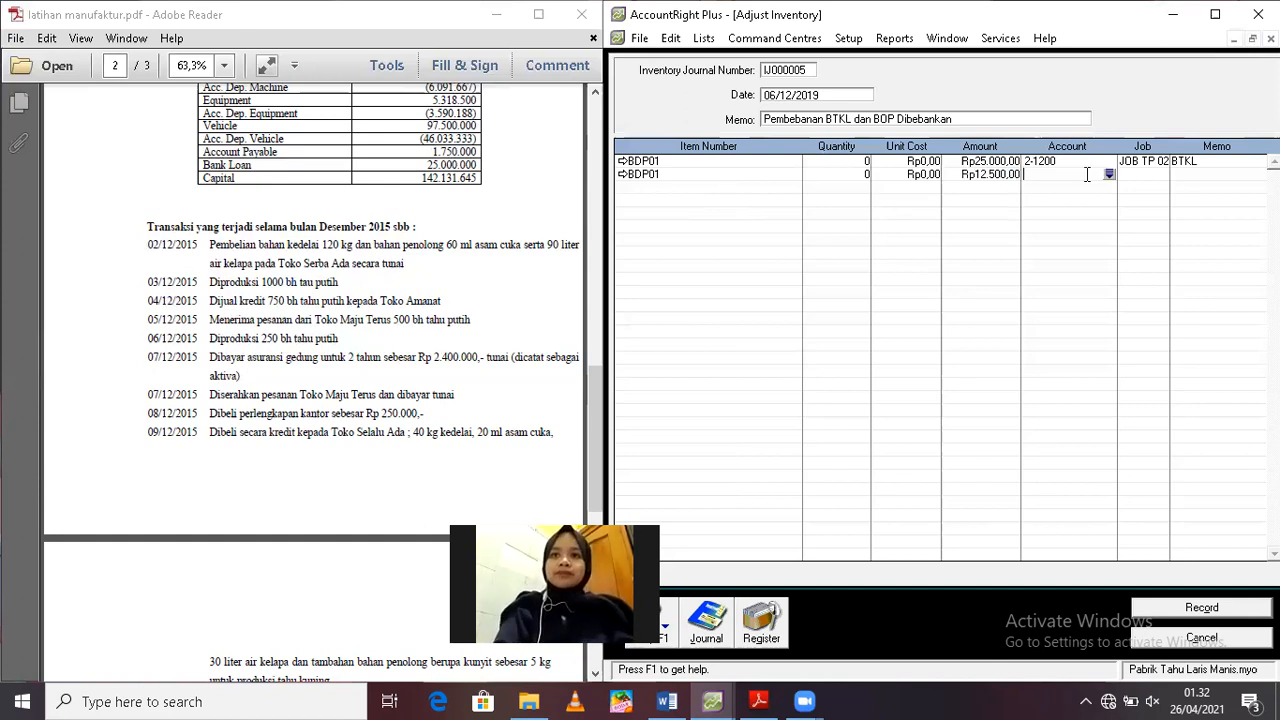
Allocate the second BDP01 line to account 5-1500 Factory Overhead Cost - Applied and to JOB TP 02
left_click(1108, 175)
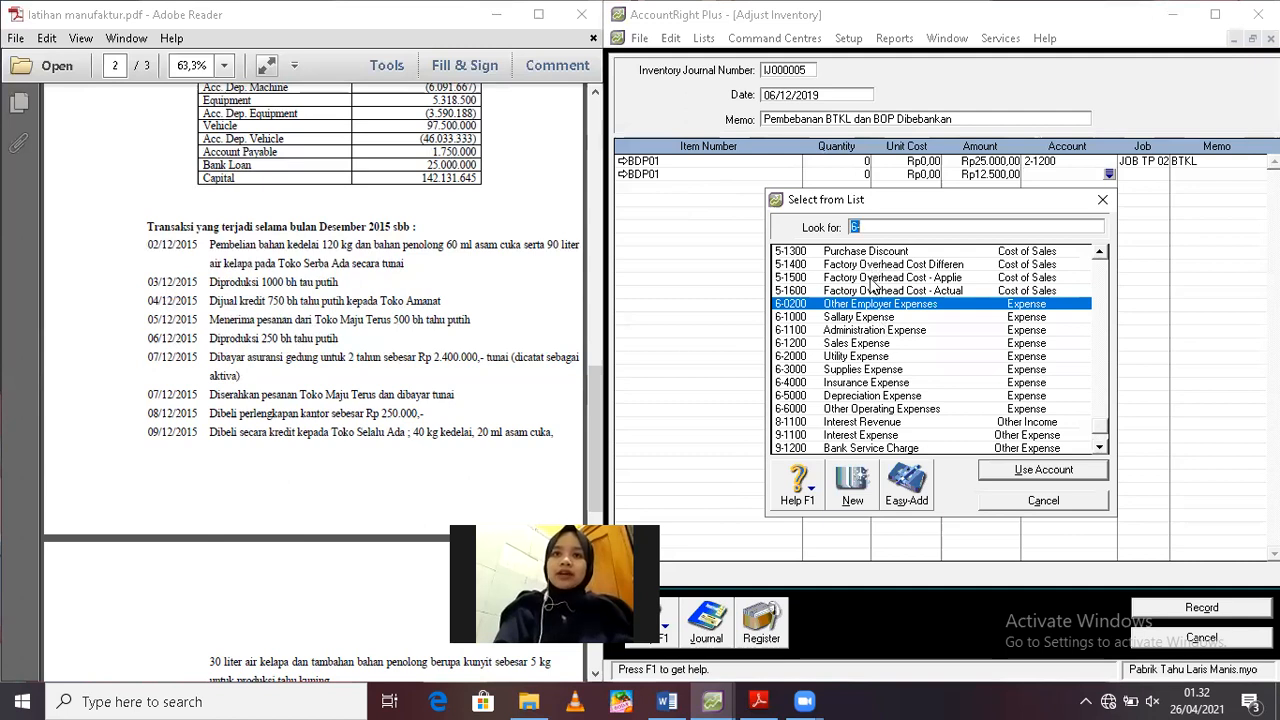
left_click(869, 278)
key("Return")
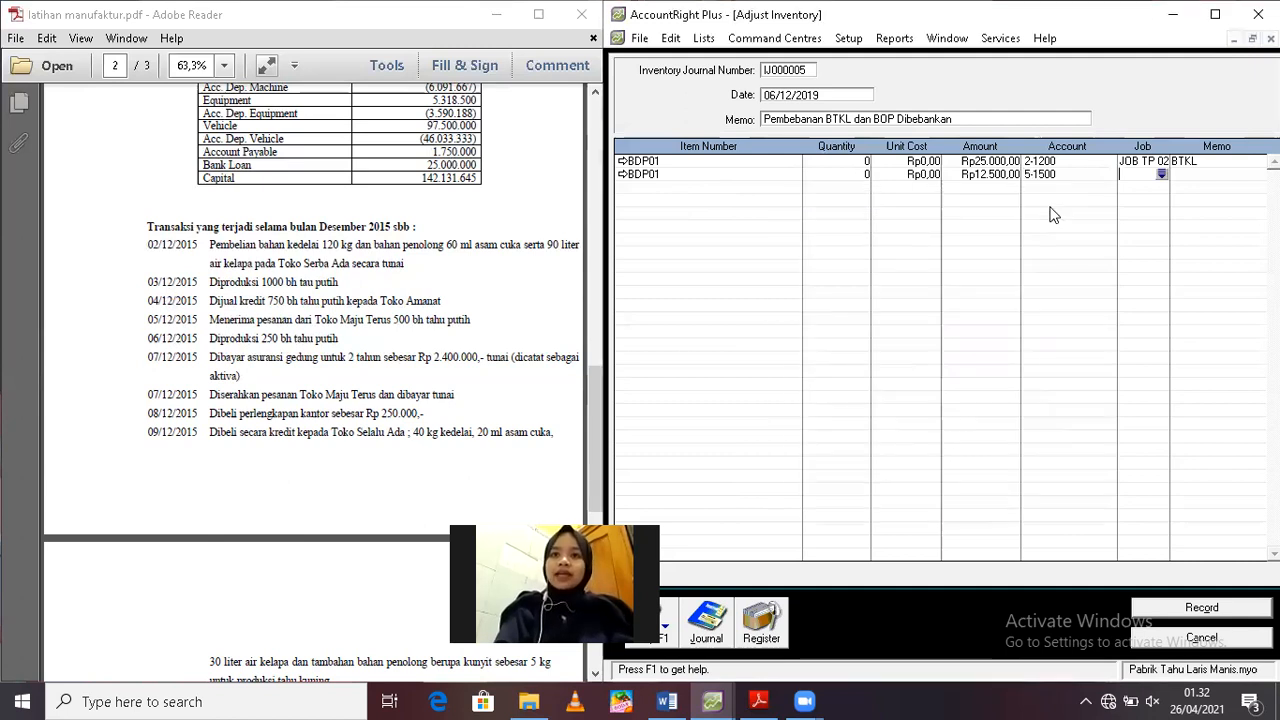
left_click(1159, 178)
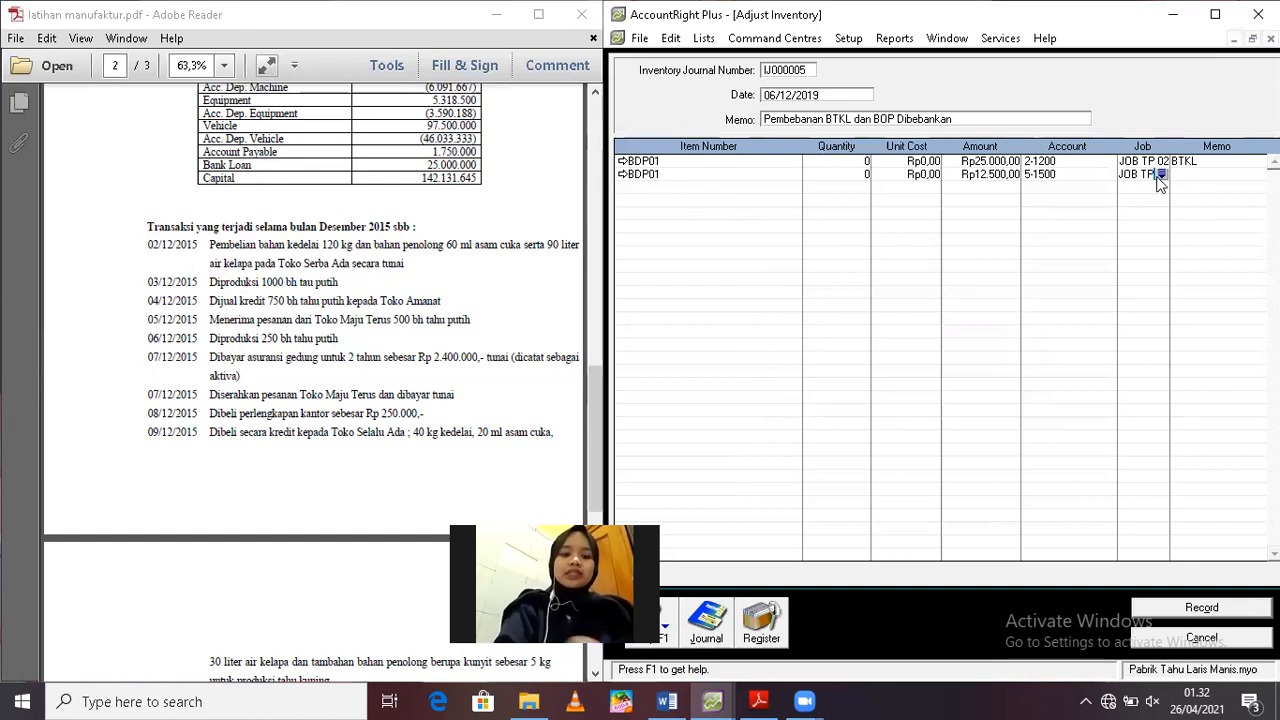
type("02")
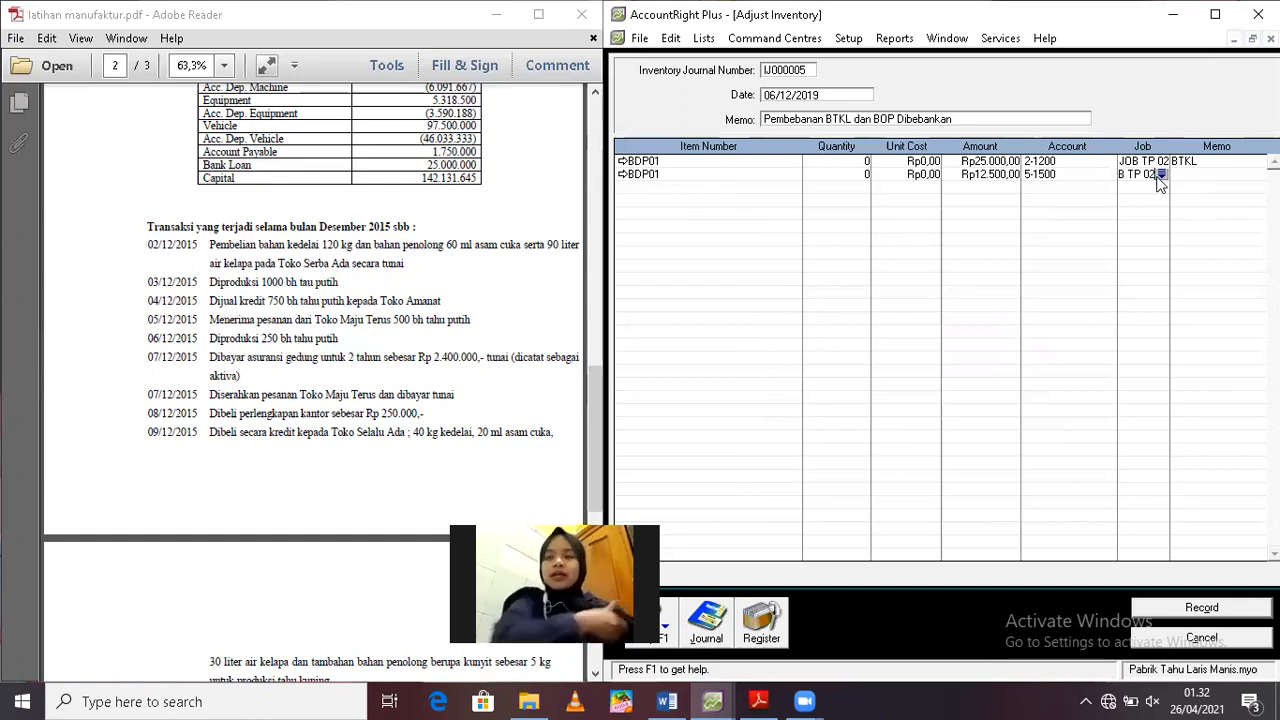
Set the memo of the second BDP01 line to "BOP 50% dari BTKL"
left_click(1207, 174)
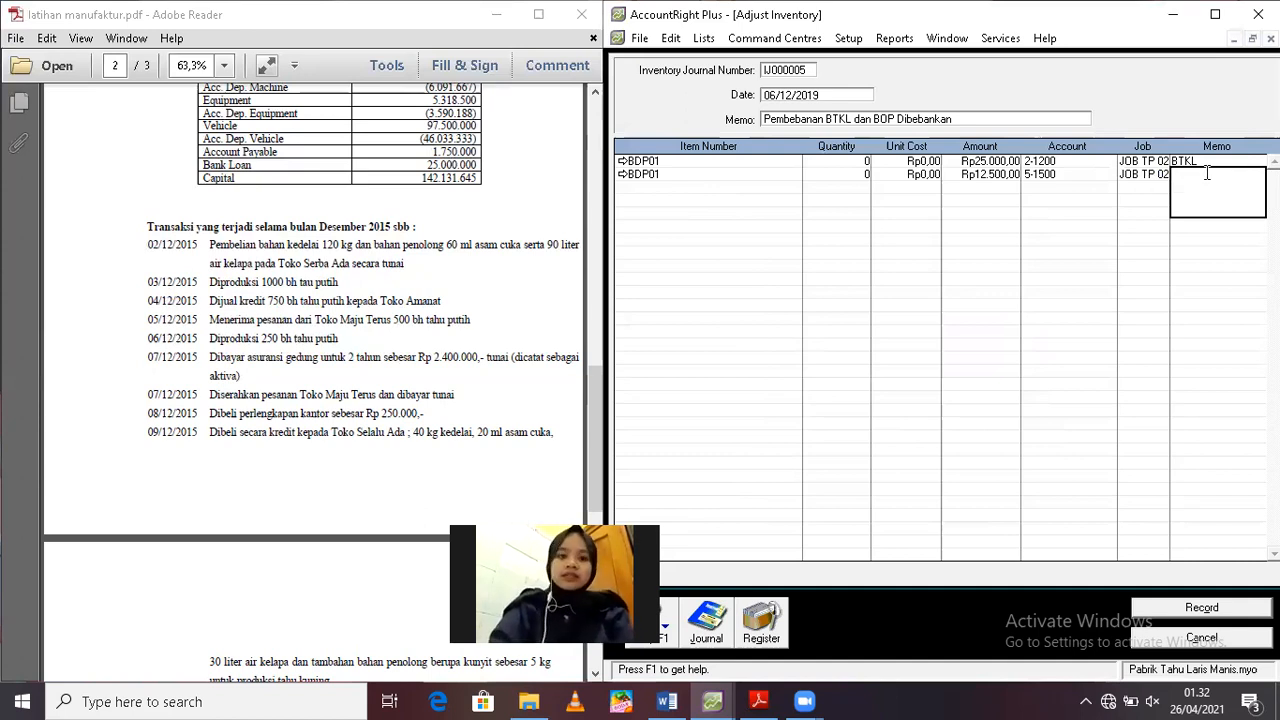
type("BOP 50%")
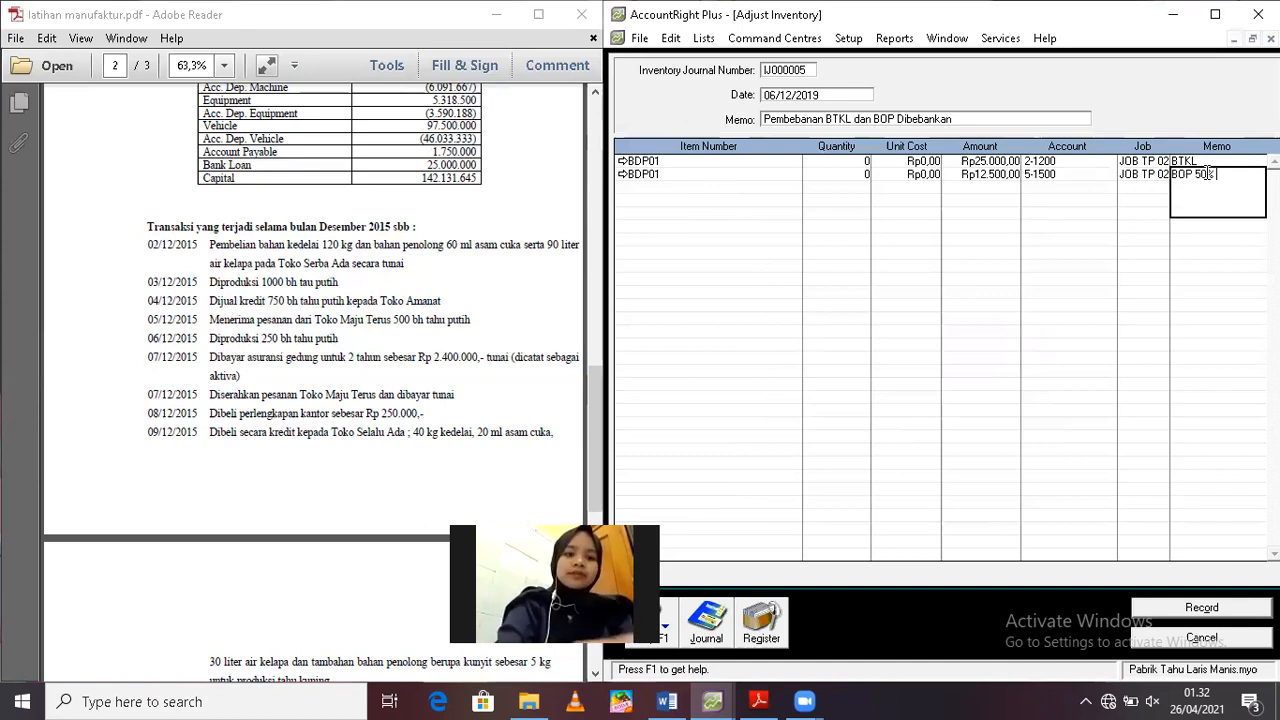
type(" dari")
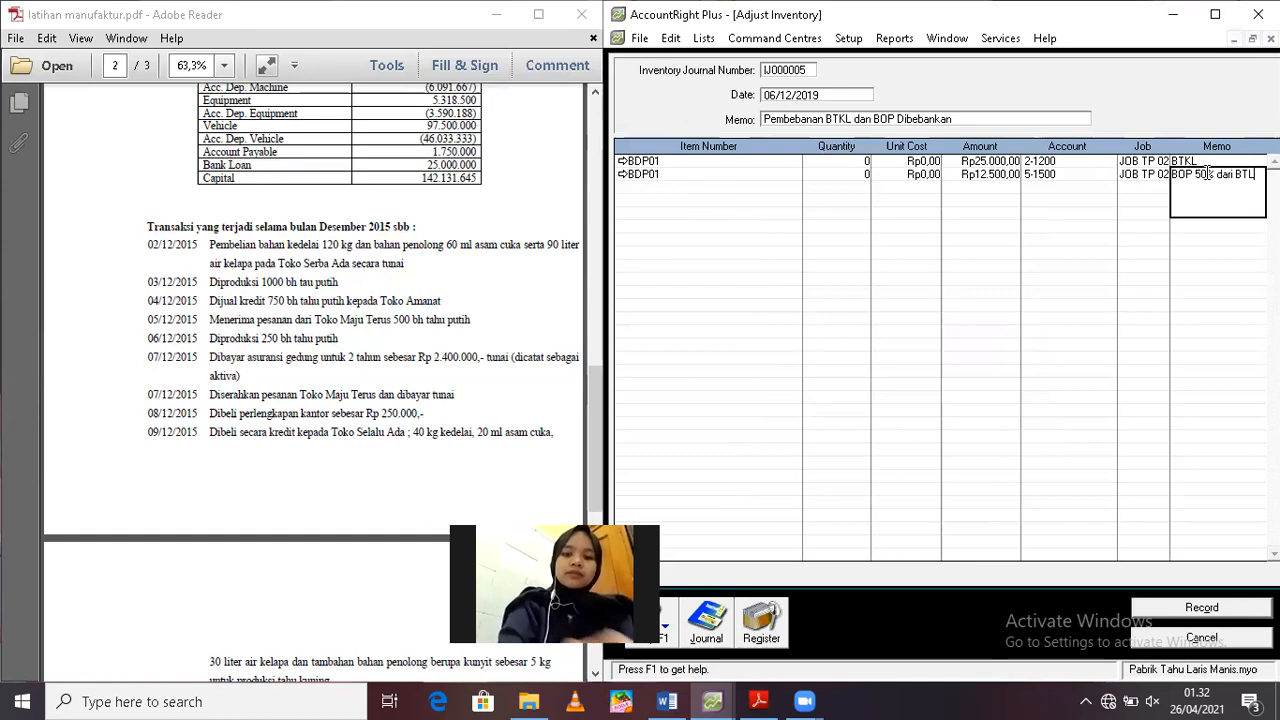
type(" BTKL")
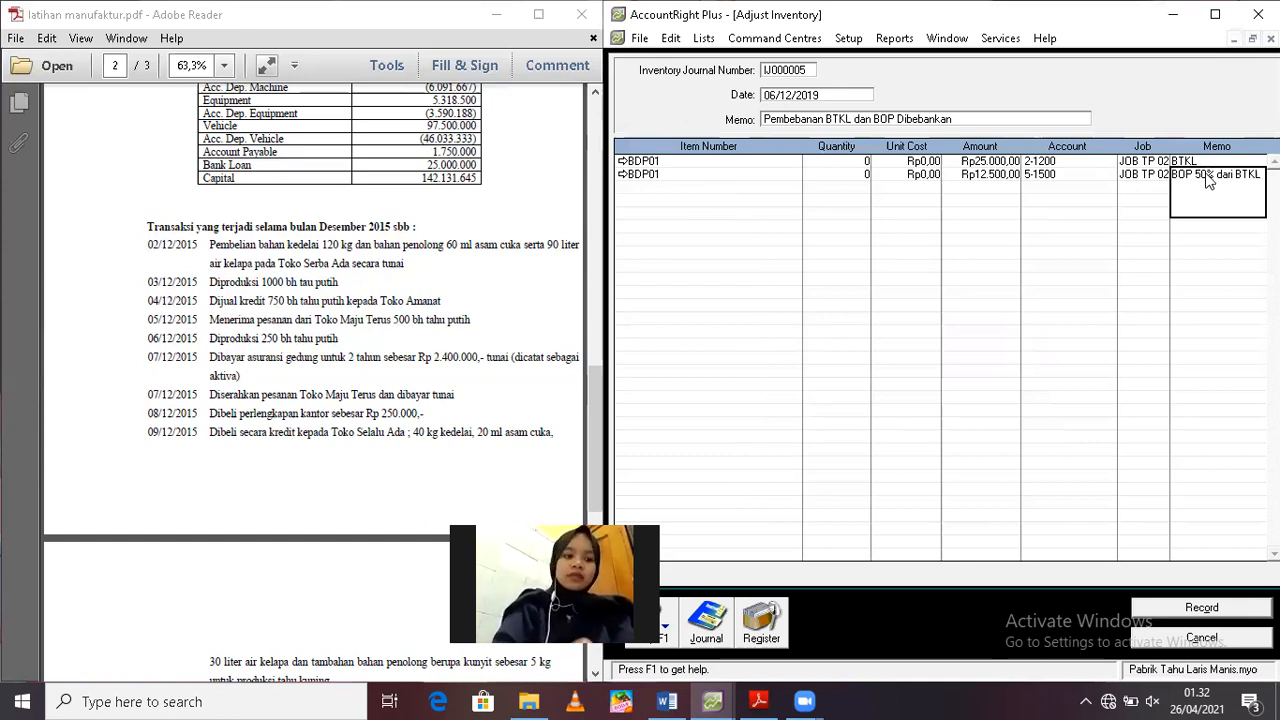
Review the journal recap of the inventory adjustment, record the adjustment and close its entry form
key("ctrl+r")
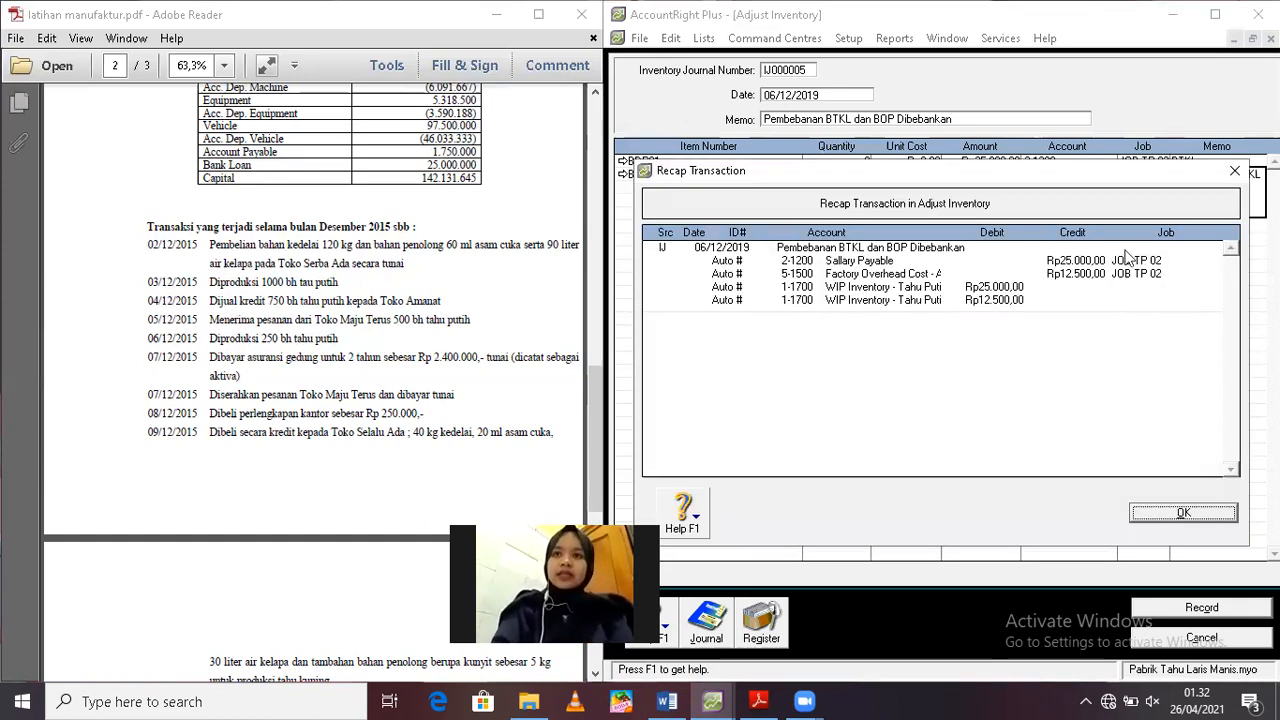
left_click(1181, 515)
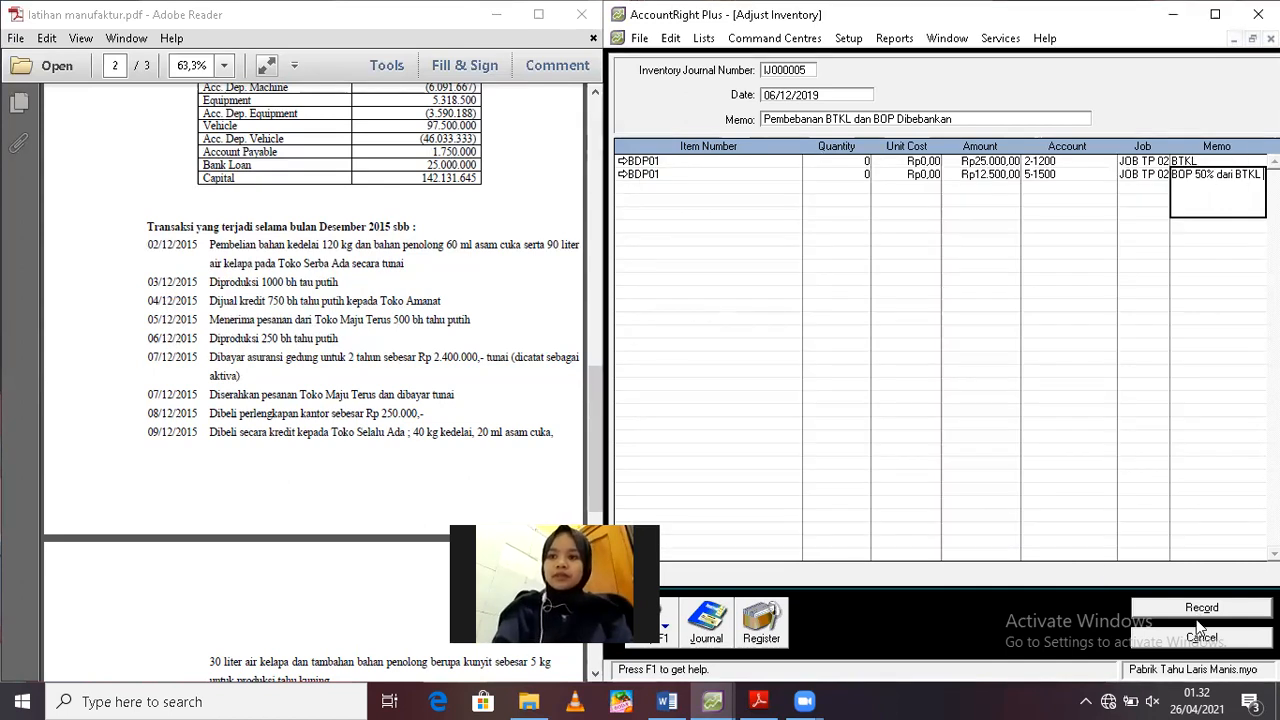
left_click(1194, 620)
left_click(1200, 640)
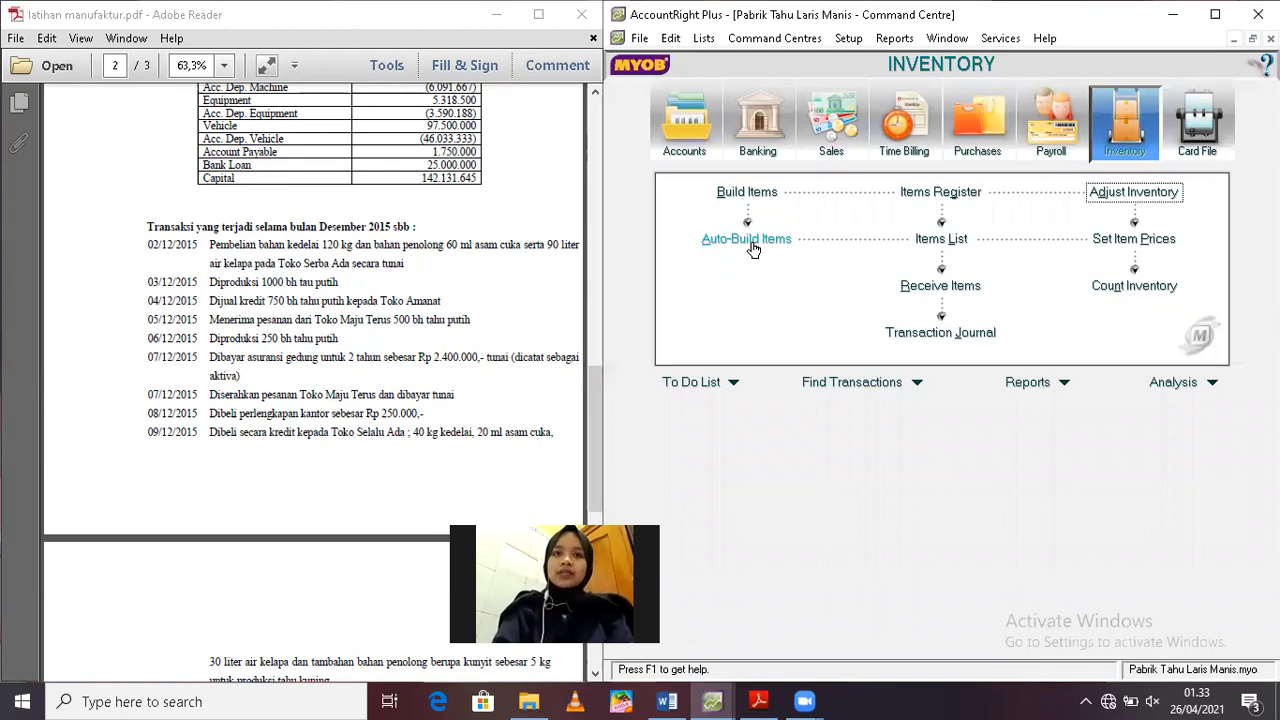
Auto-build 250 units of BJ01 from BDP01 and set the transaction's memo to "Transfer 250 bh Tahu Putih"
left_click(753, 246)
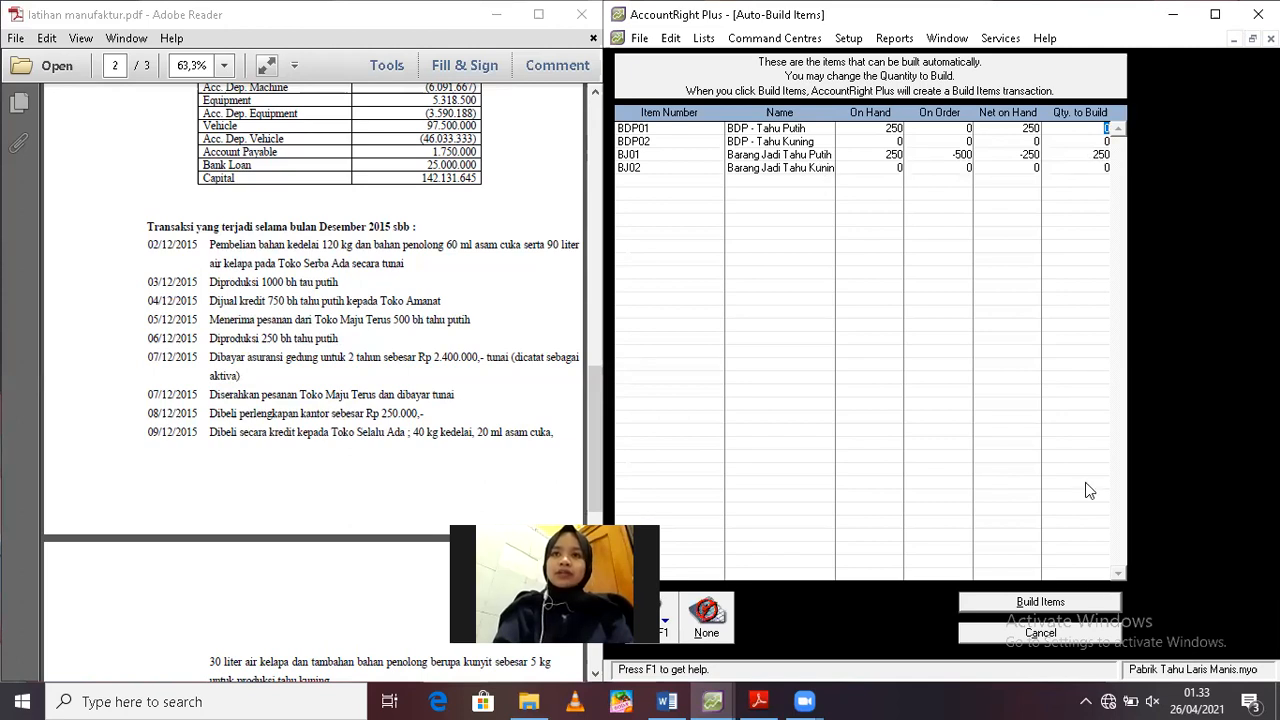
left_click(1068, 603)
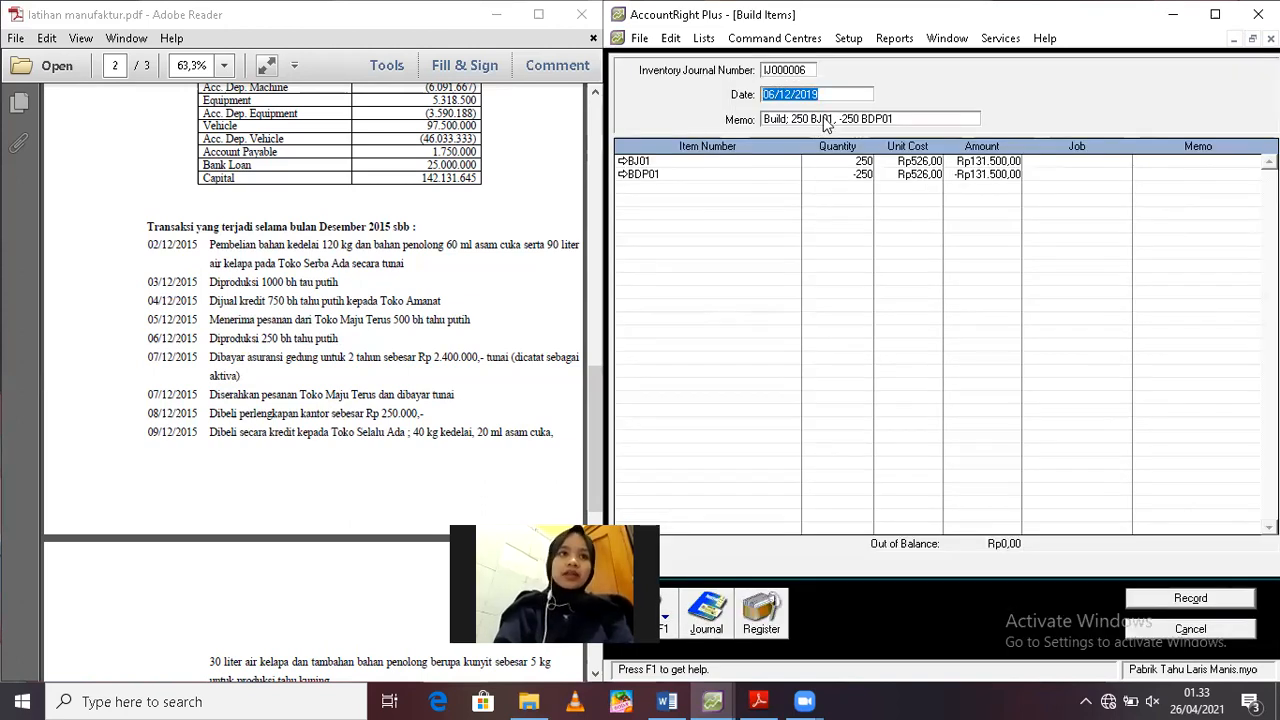
left_click(883, 119)
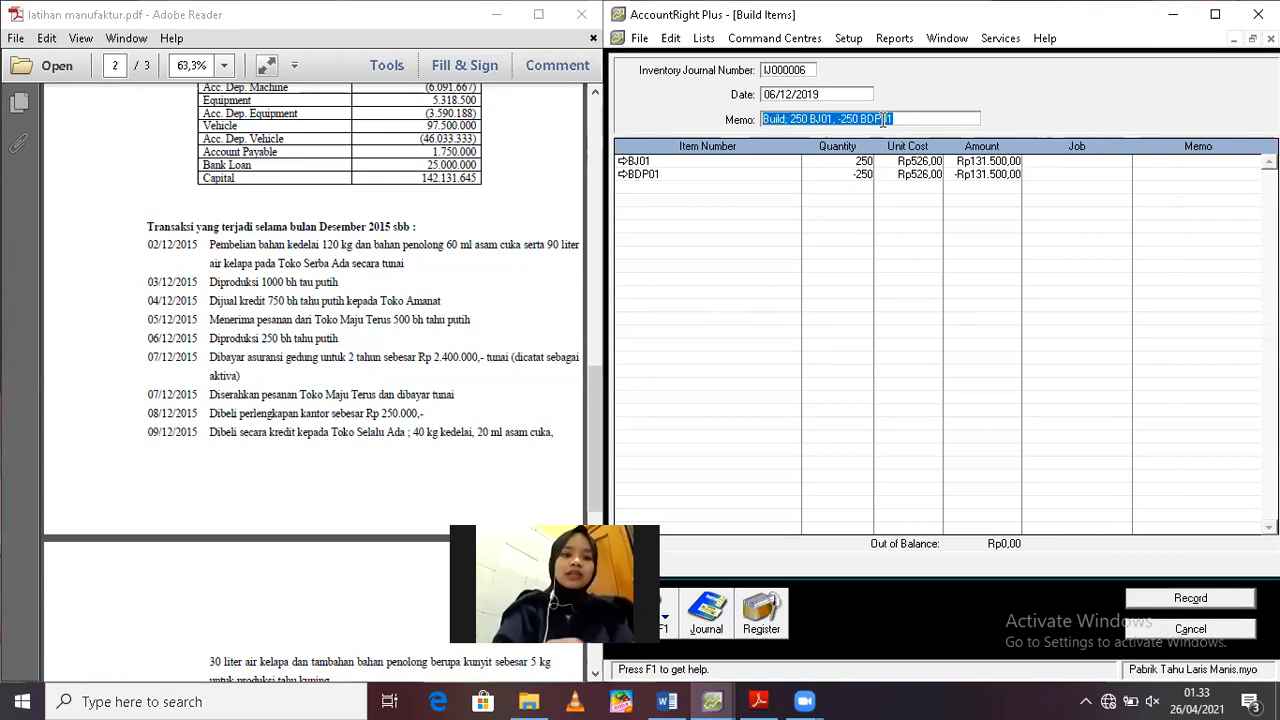
type("Transfer")
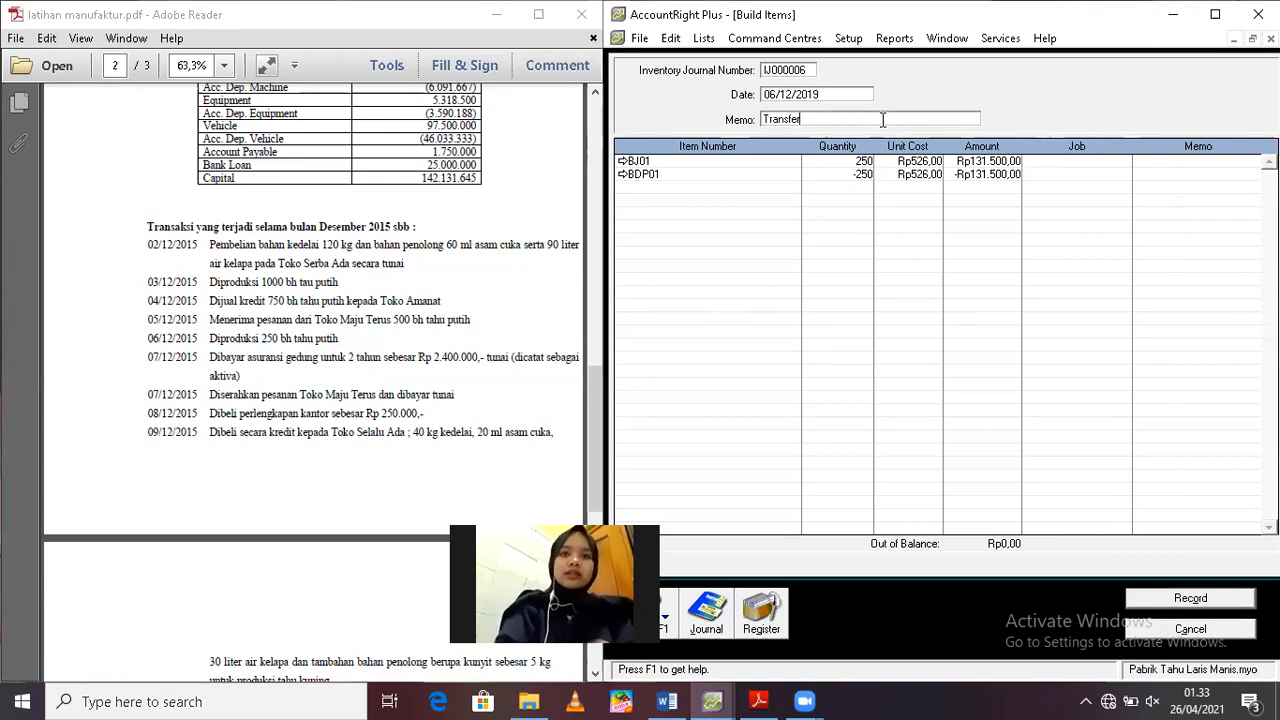
type(" 250 bh")
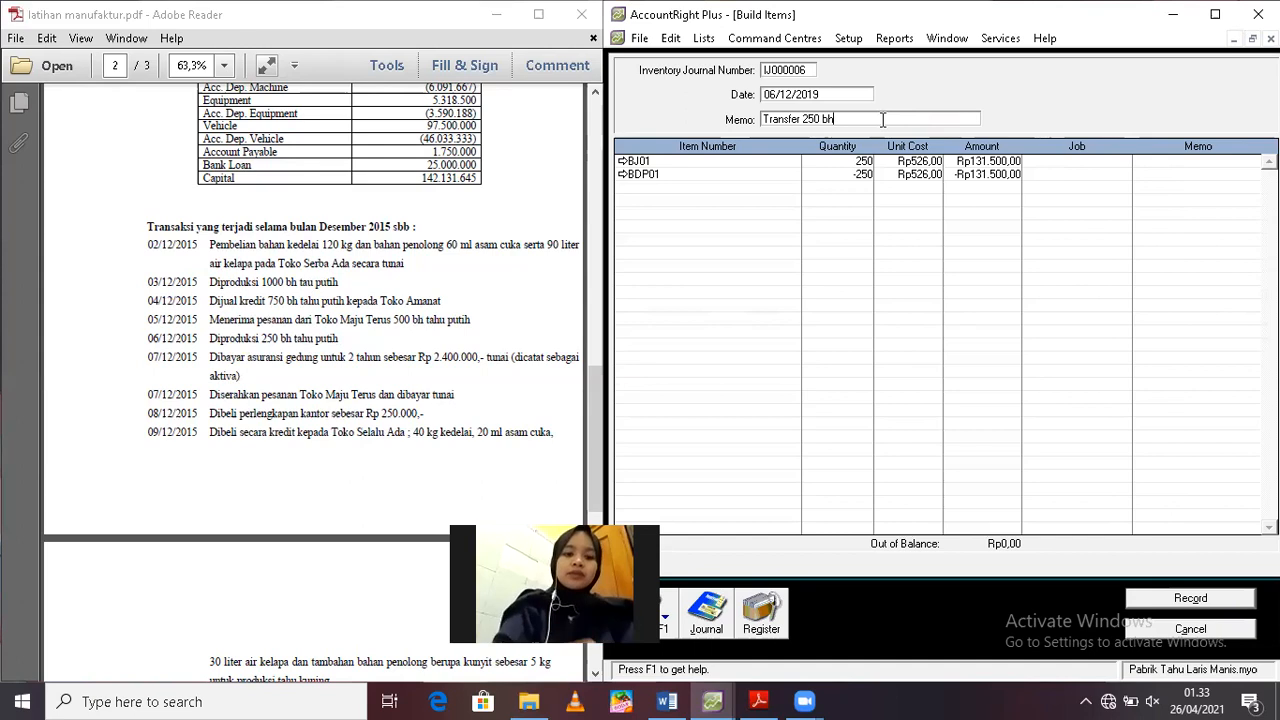
type(" Tahu P")
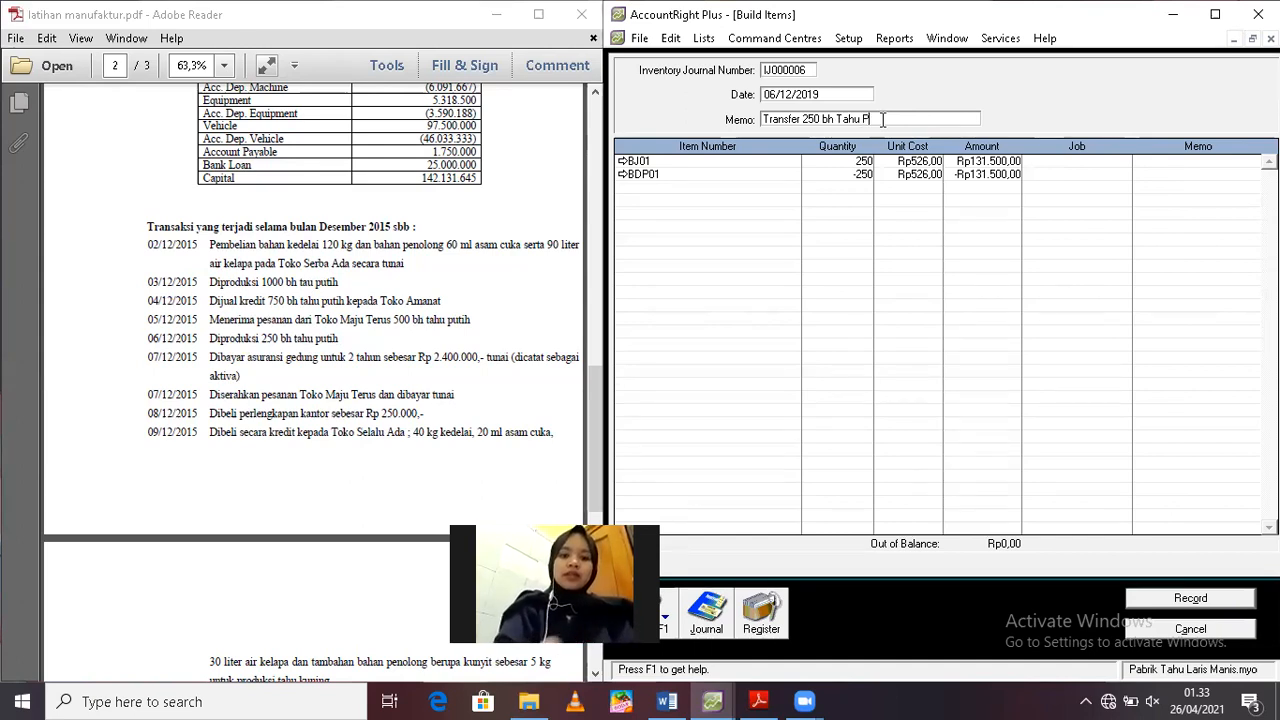
type("utih")
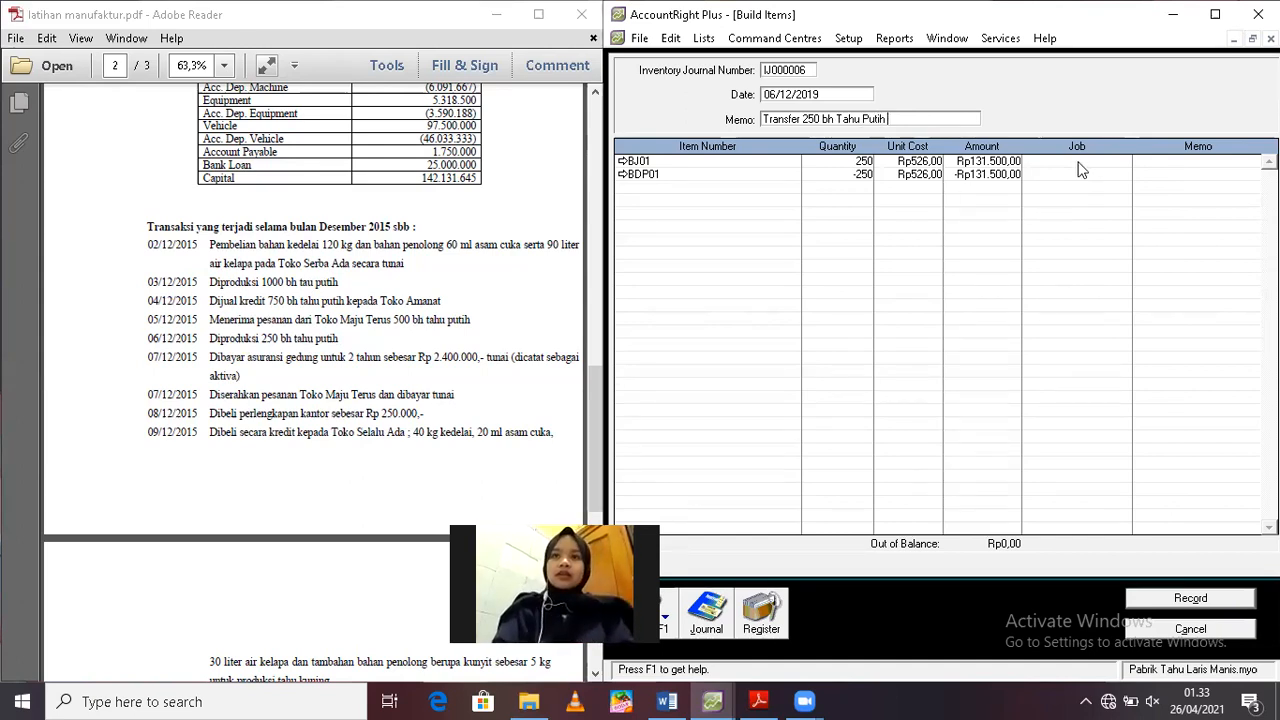
Assign JOB TP 02 to both the BJ01 and BDP01 lines of the build transaction
left_click(1077, 161)
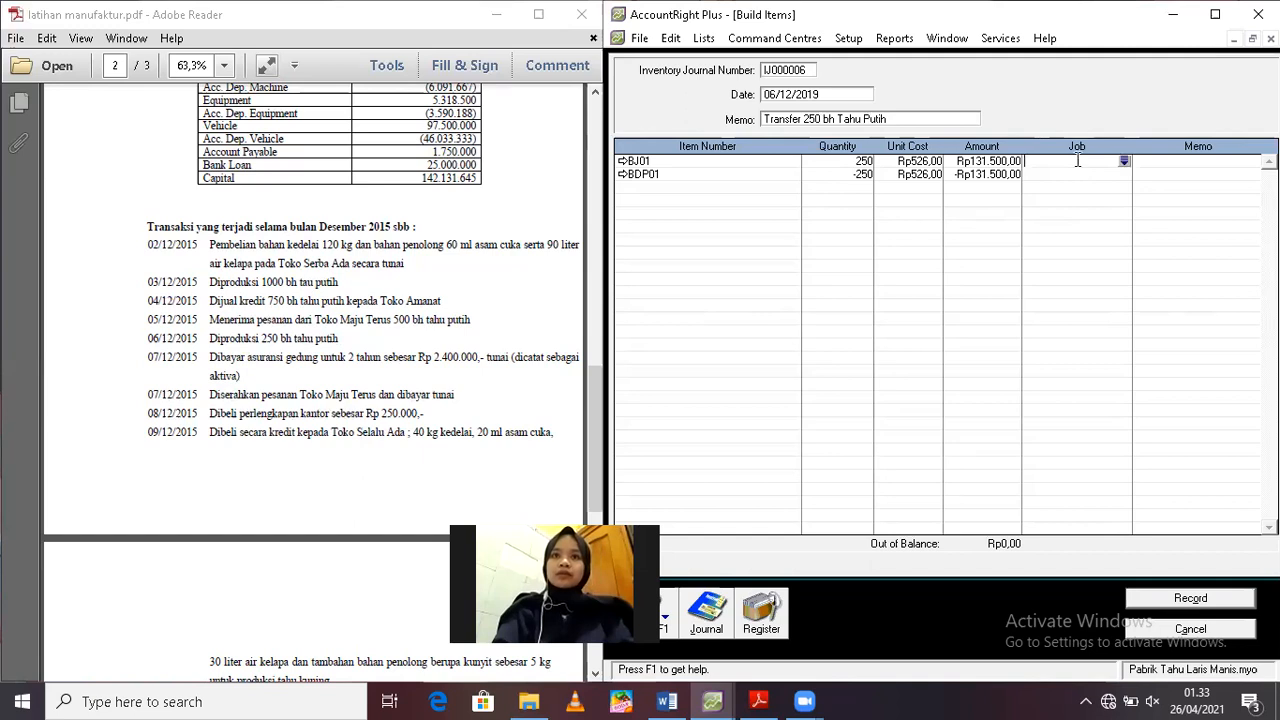
type("JOB Tp")
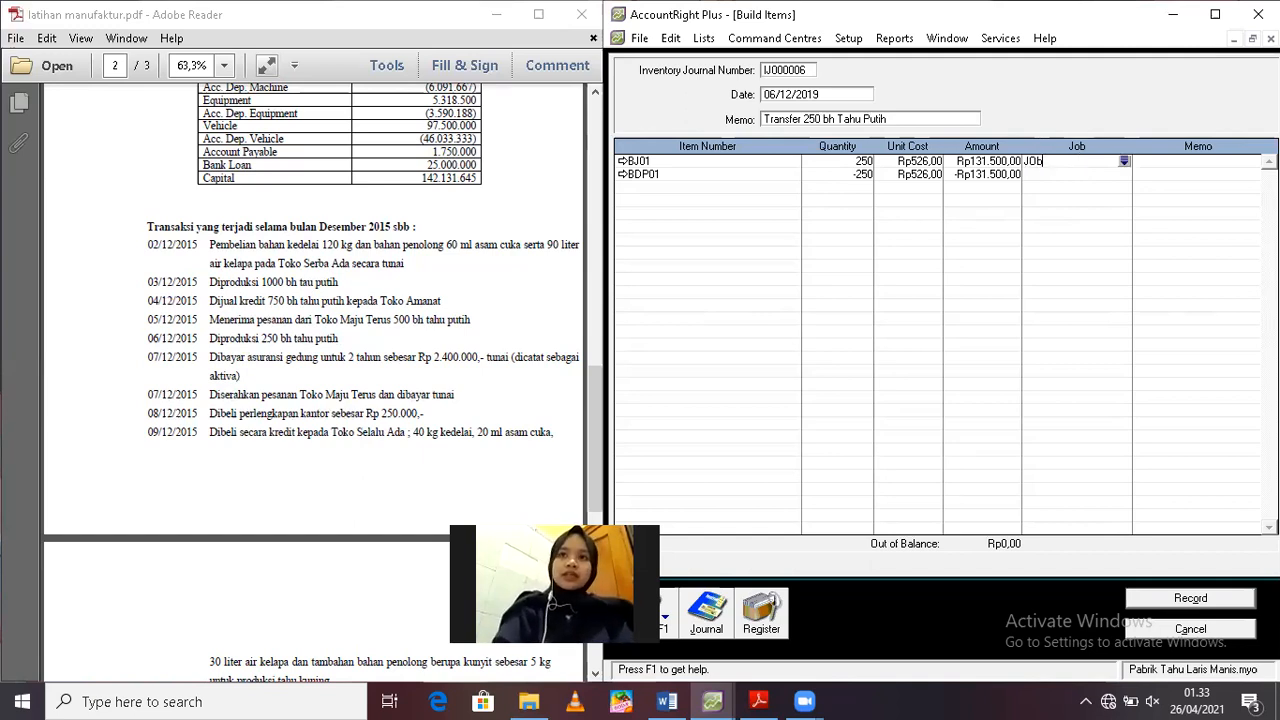
type(" 02")
left_click(1076, 175)
type("JO")
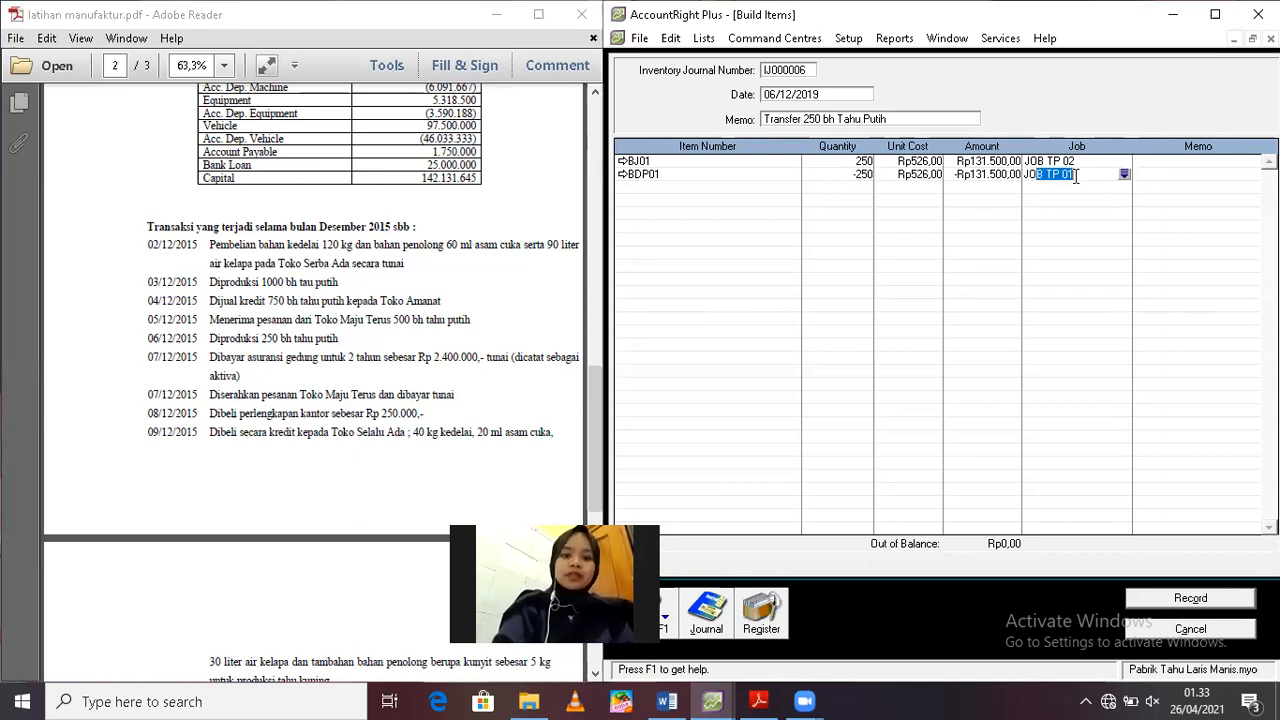
type("B TP 02")
Review the journal recap of the finished-goods transfer and record the build transaction
key("ctrl+r")
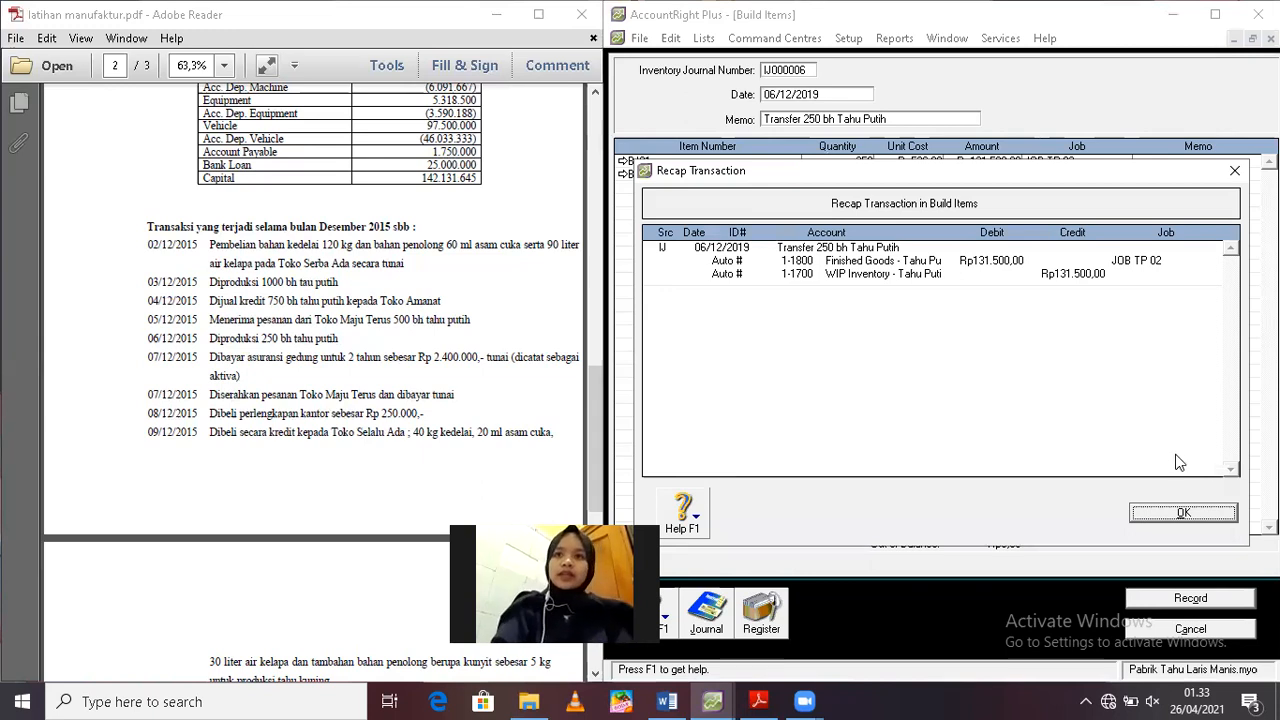
left_click(1184, 512)
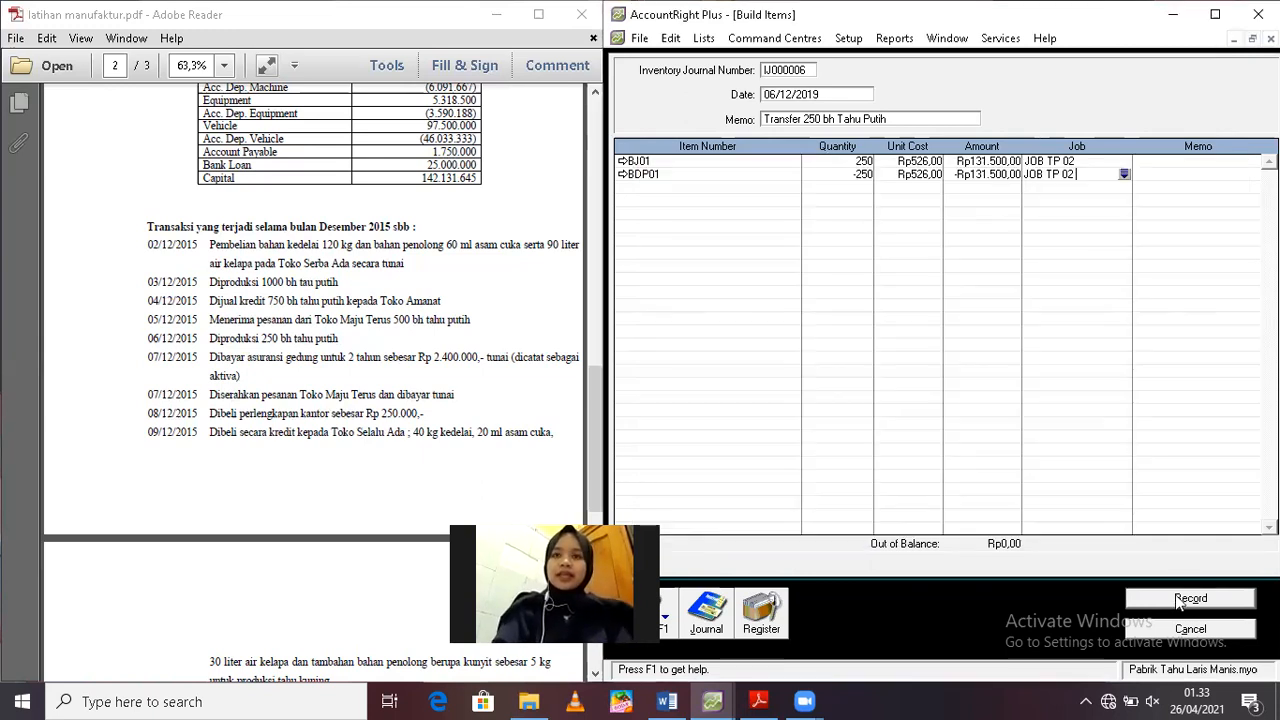
left_click(1184, 599)
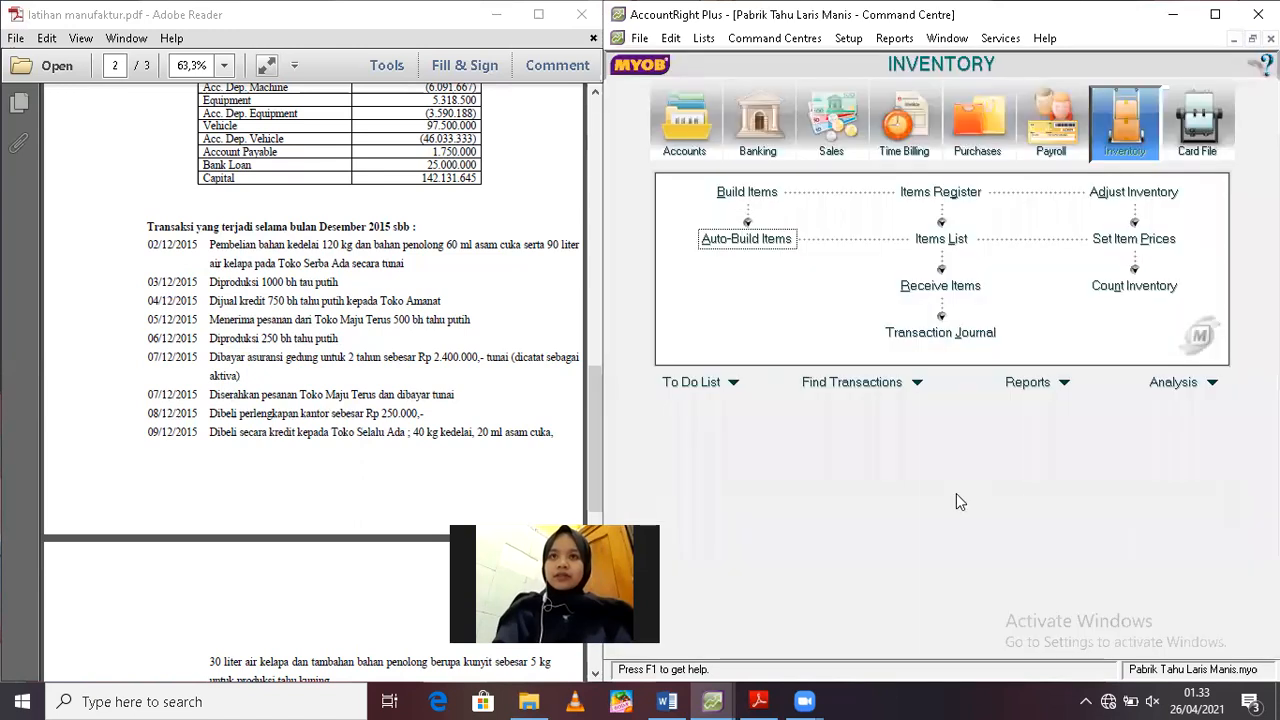
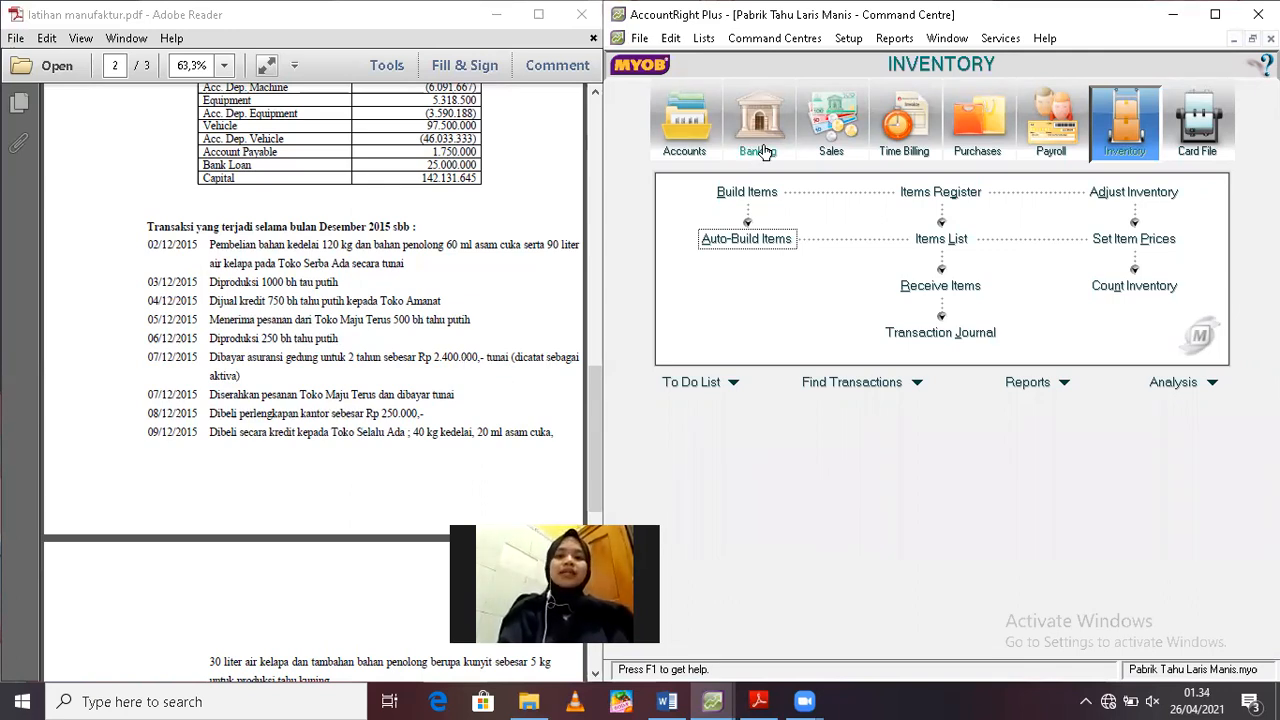
Start a Spend Money transaction paid from account 1-1200 Cash In Bank
left_click(763, 152)
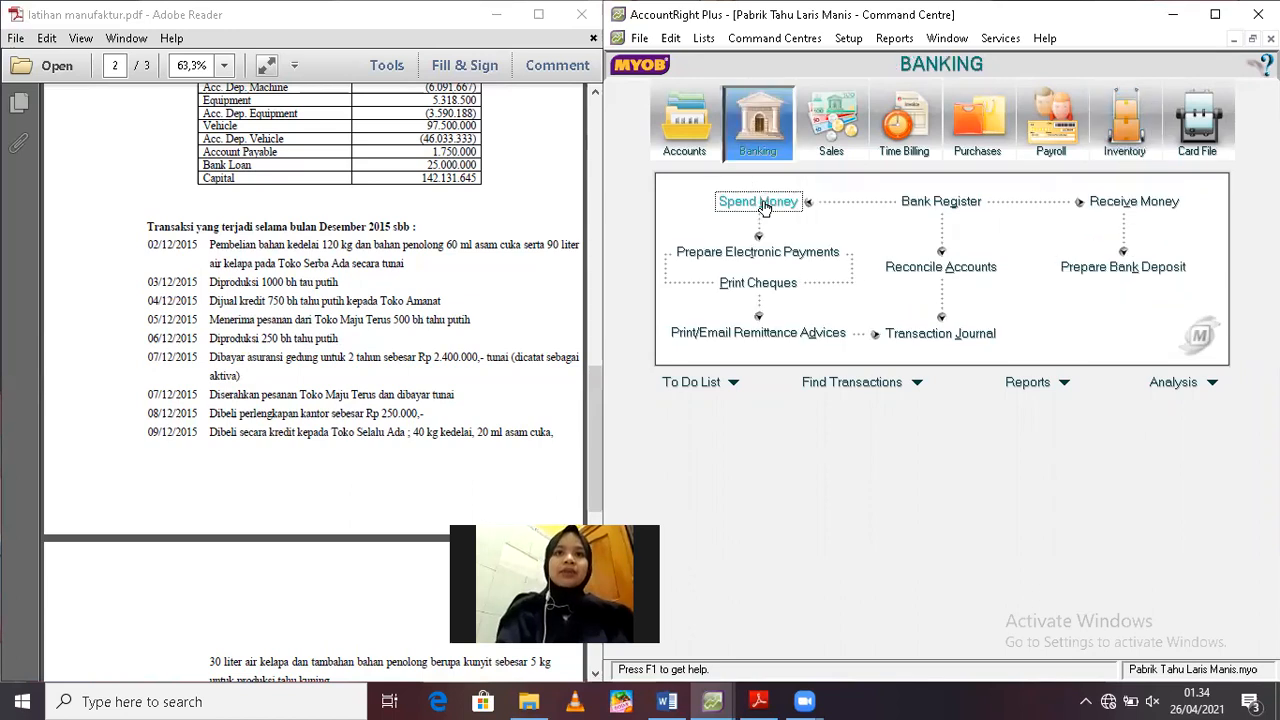
left_click(765, 203)
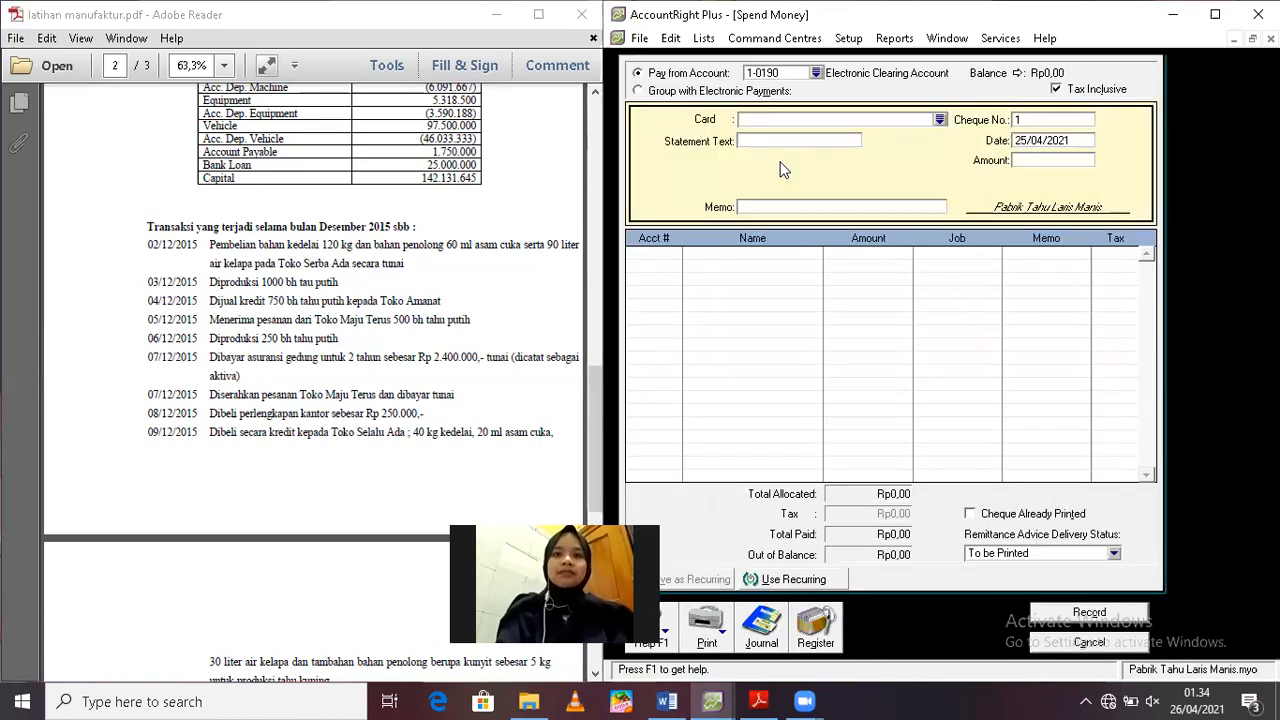
left_click(817, 73)
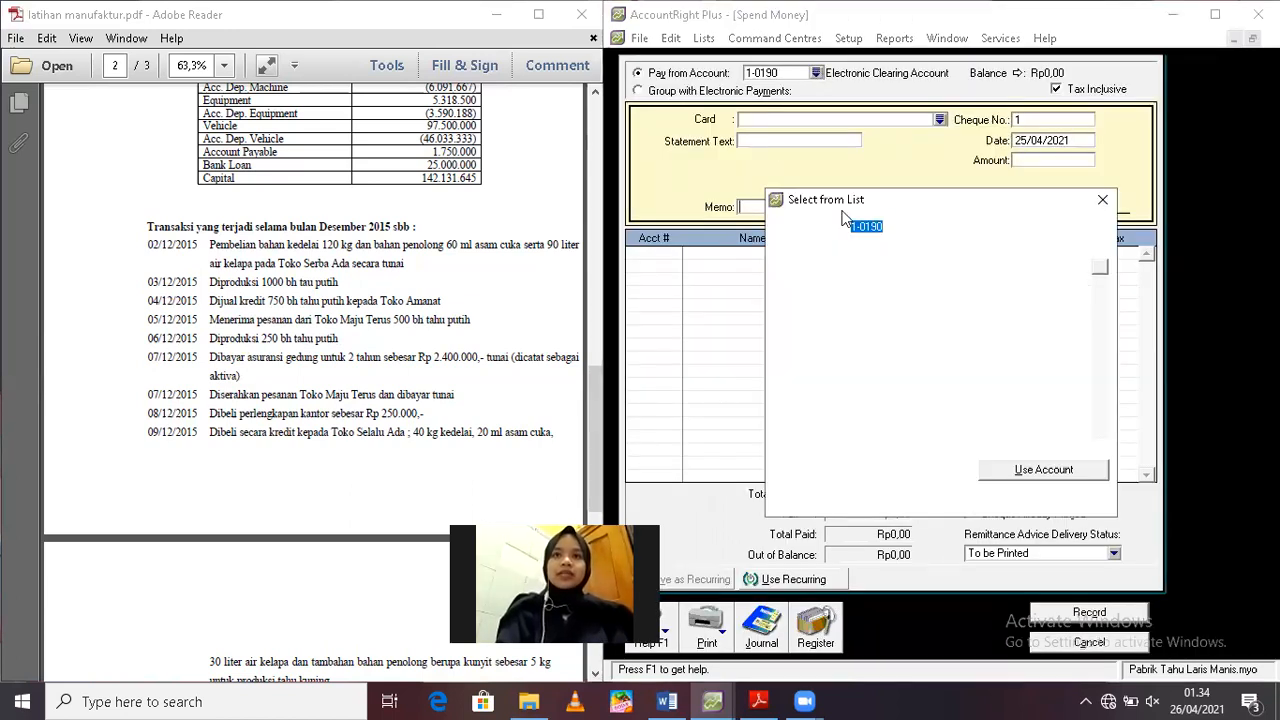
left_click(838, 280)
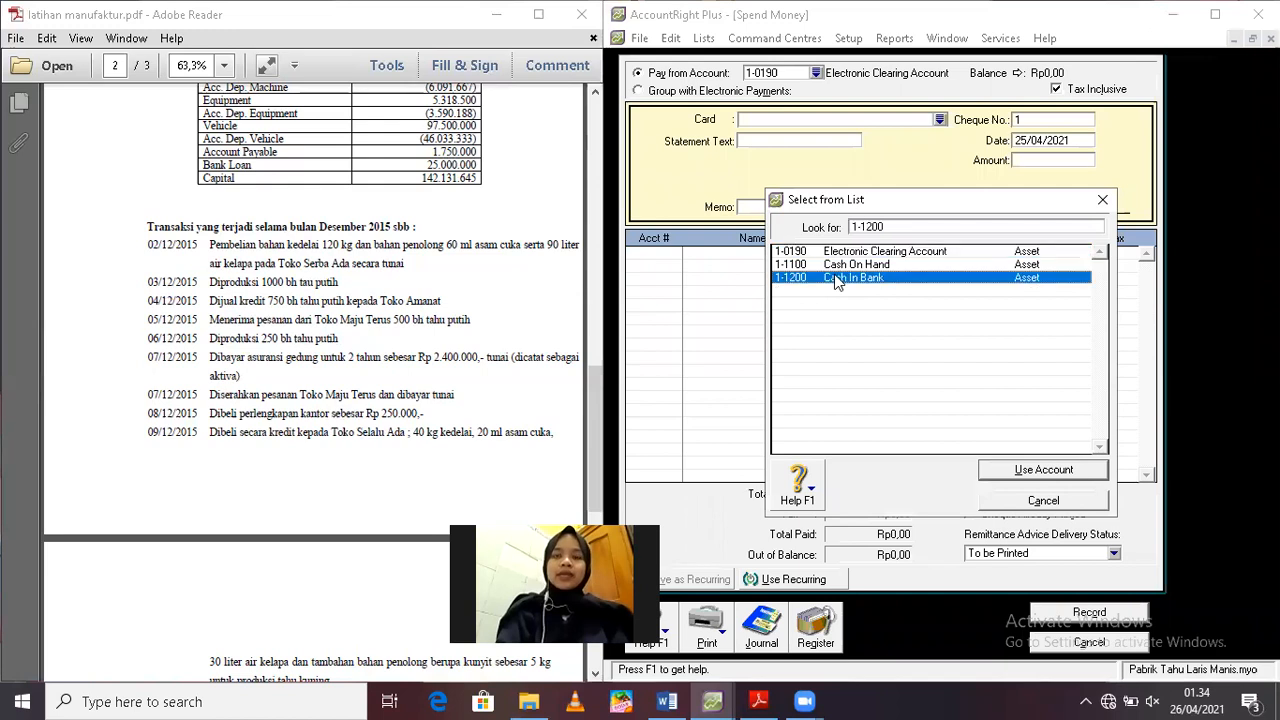
key("Return")
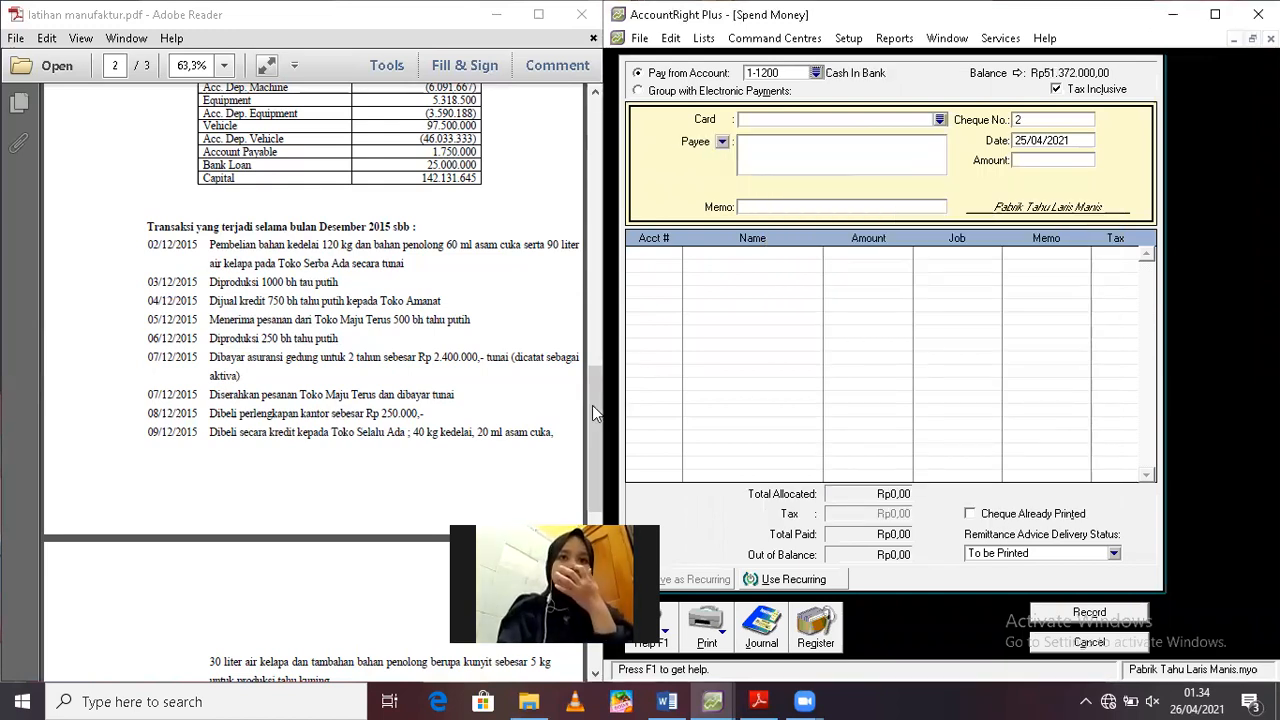
Check the company's cash and bank payment policy in the exercise PDF and return to the December transaction list
left_click(581, 280)
scroll(581, 280, "up", 1)
scroll(583, 270, "up", 7)
left_click_drag(592, 249, 594, 176)
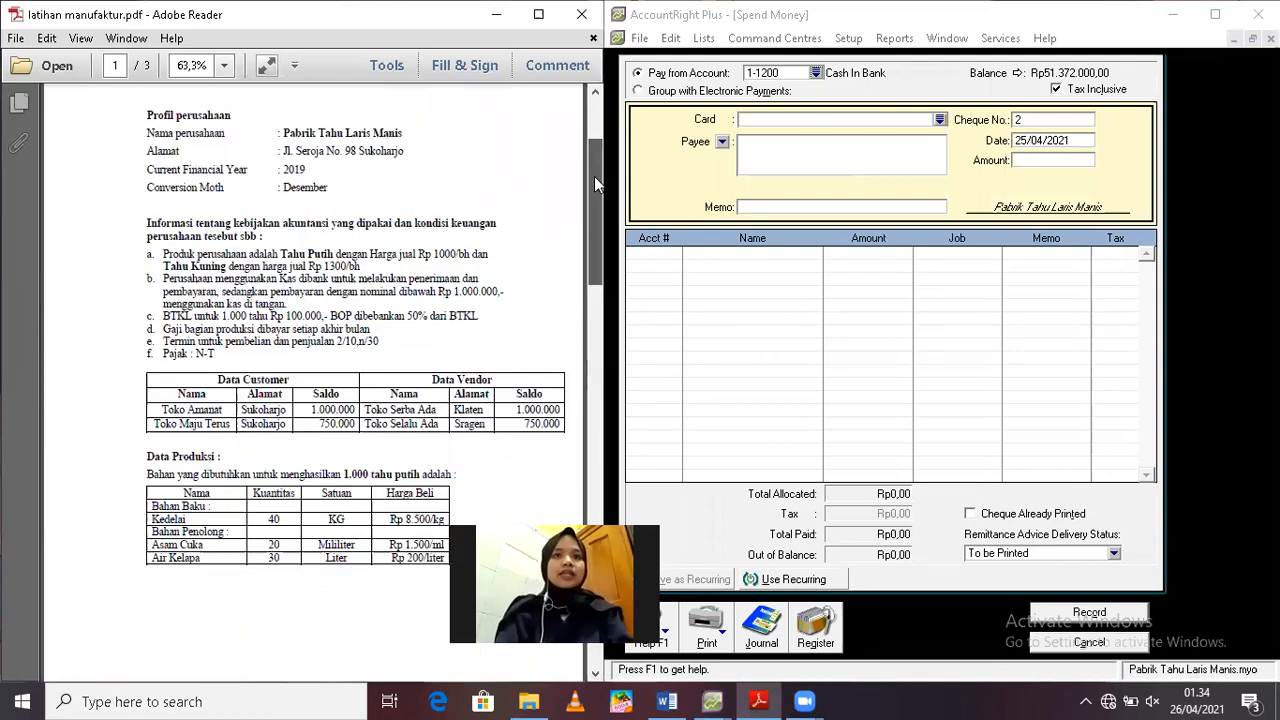
scroll(254, 393, "up", 1)
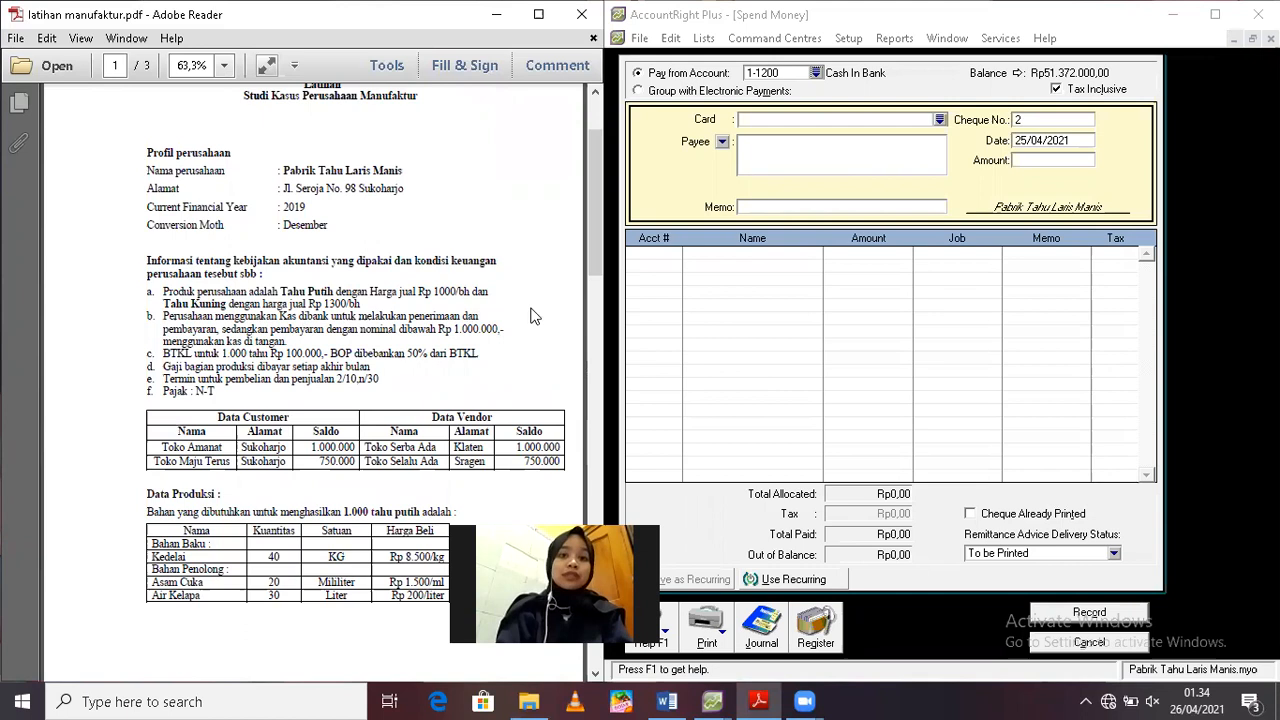
left_click_drag(590, 255, 586, 483)
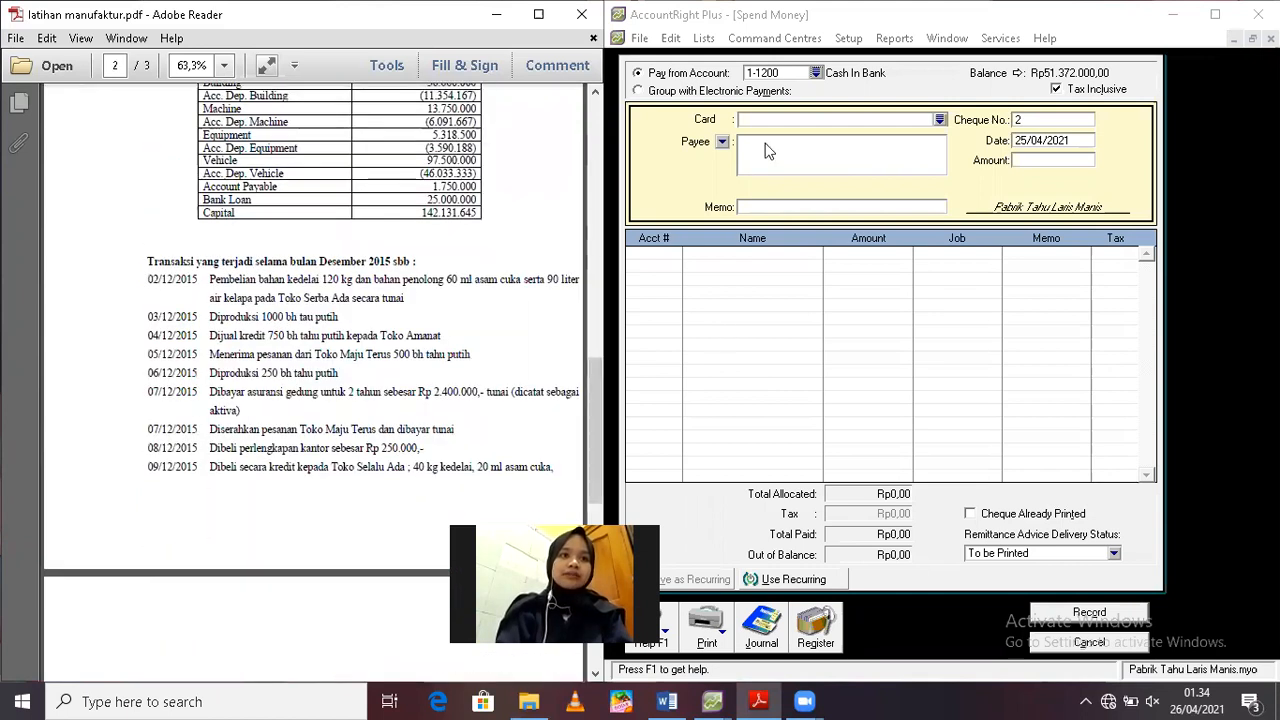
Date the payment 7/12/2019, set its amount to Rp2.400.000 and enter the memo "Asuransi untuk 2 Tahun"
left_click(1041, 145)
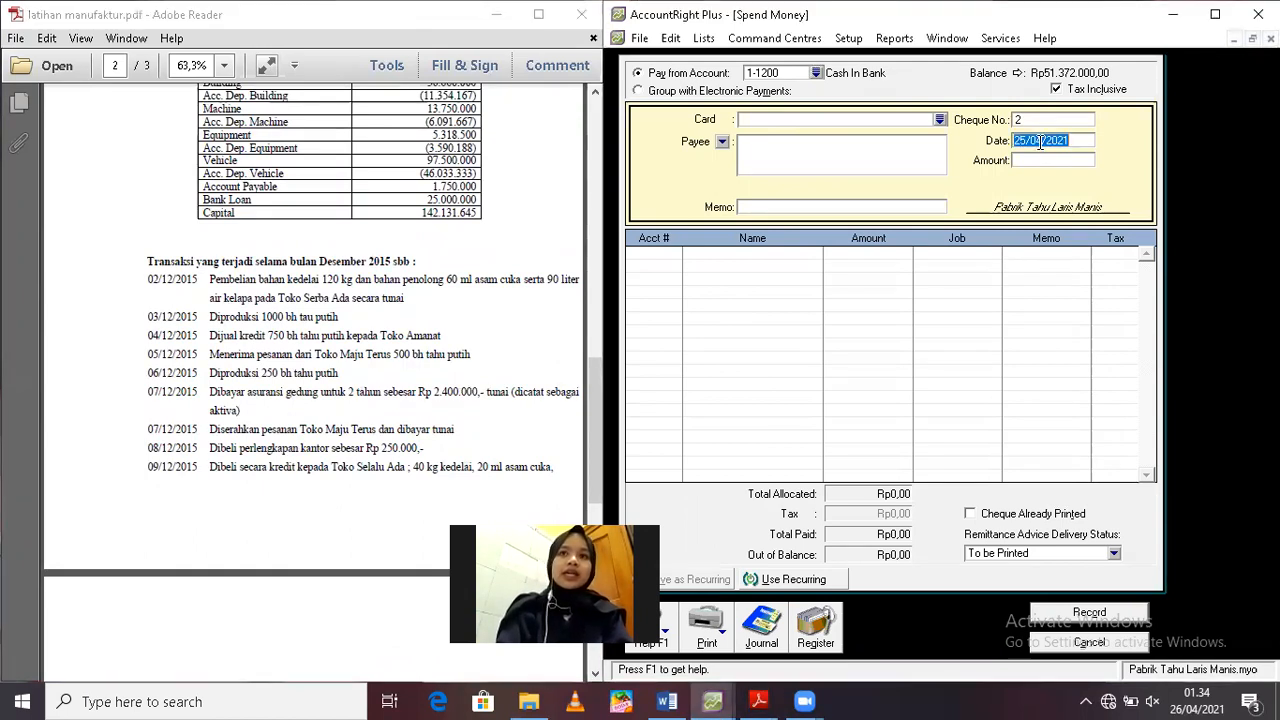
type("7/")
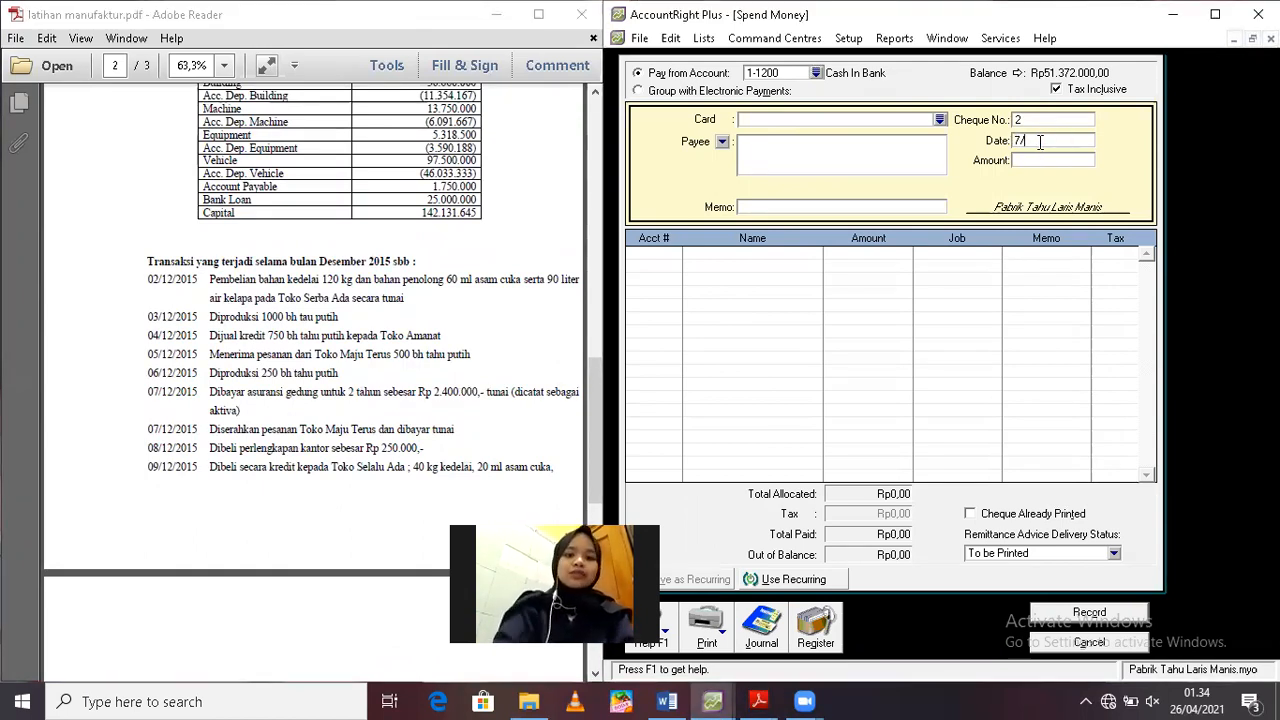
type("112/2019")
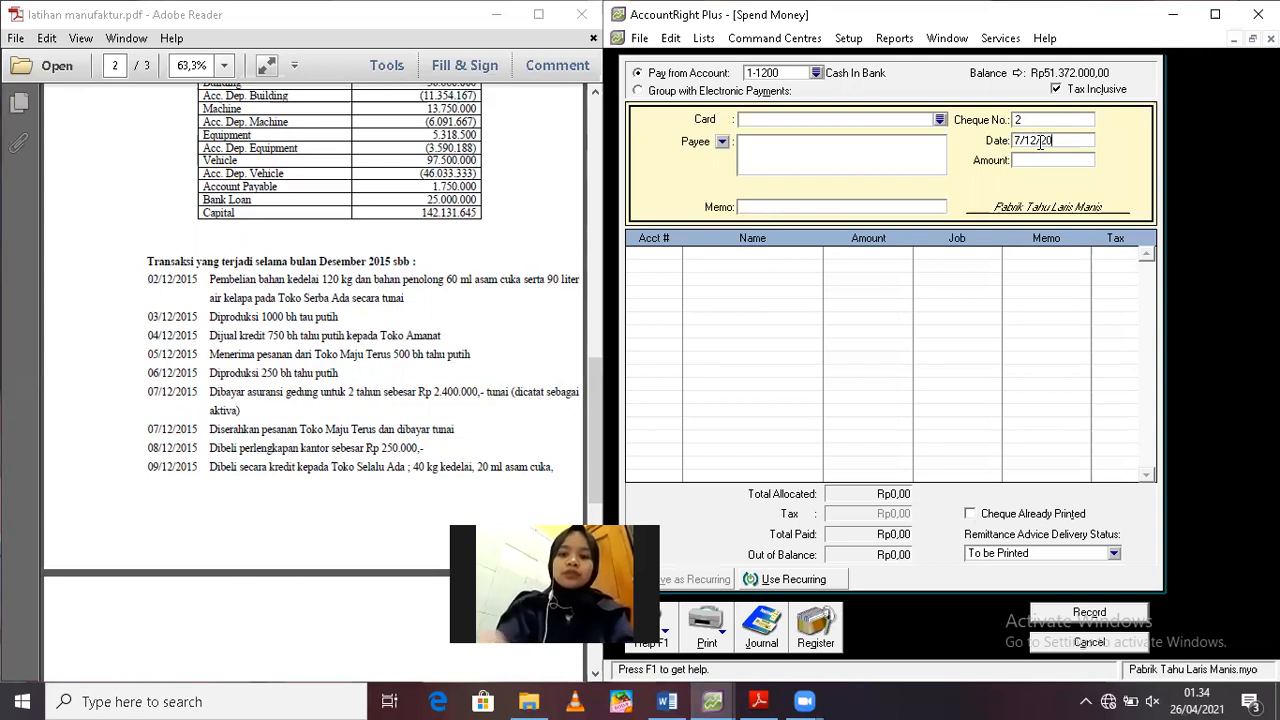
key("Tab")
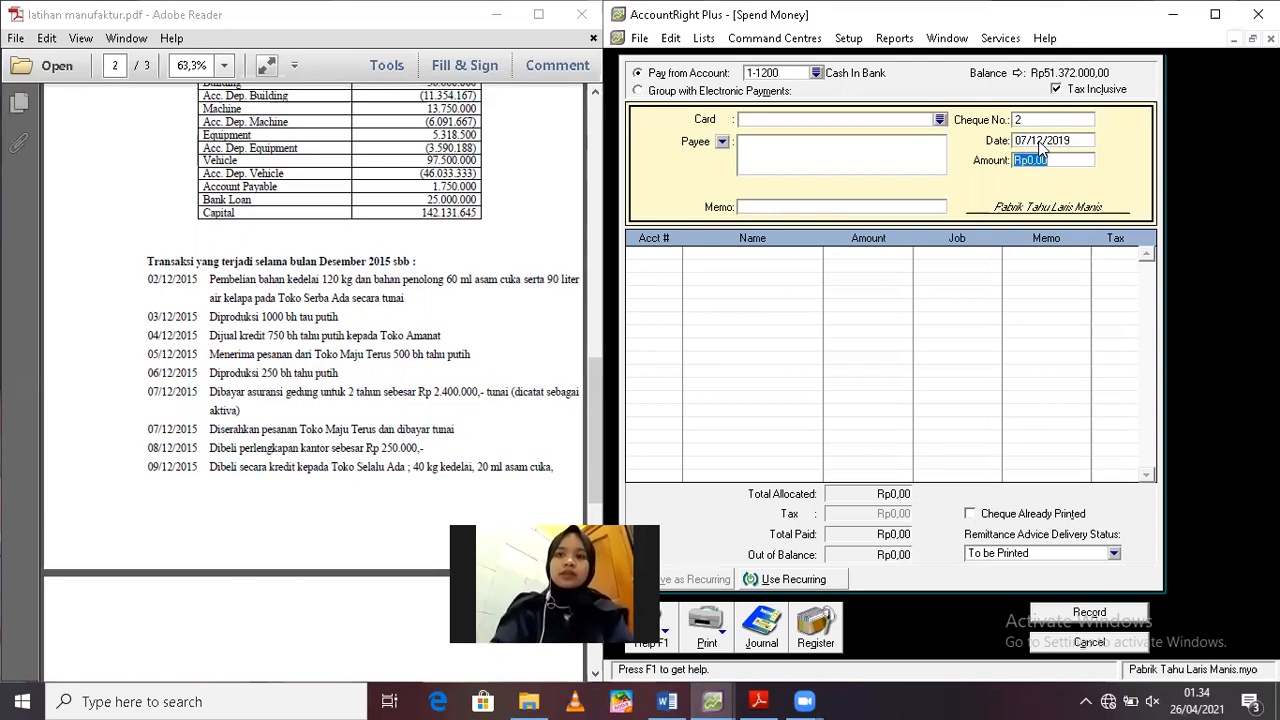
type("2400000")
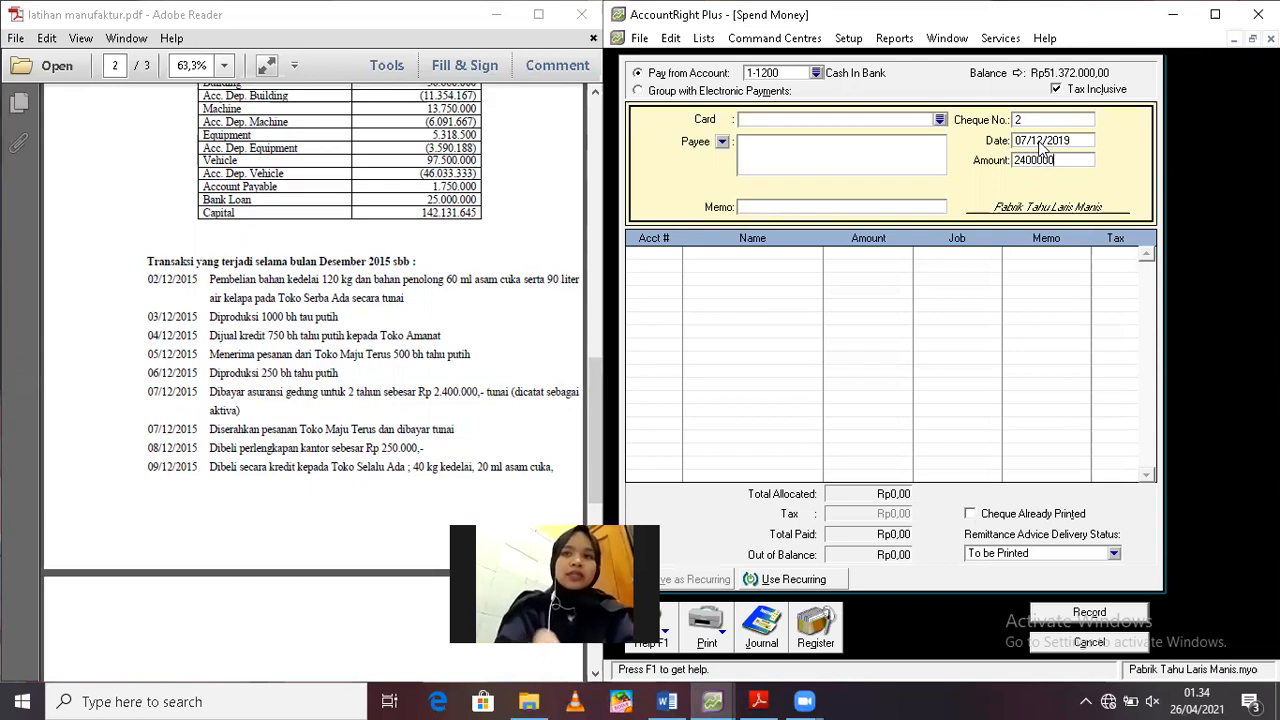
key("Tab")
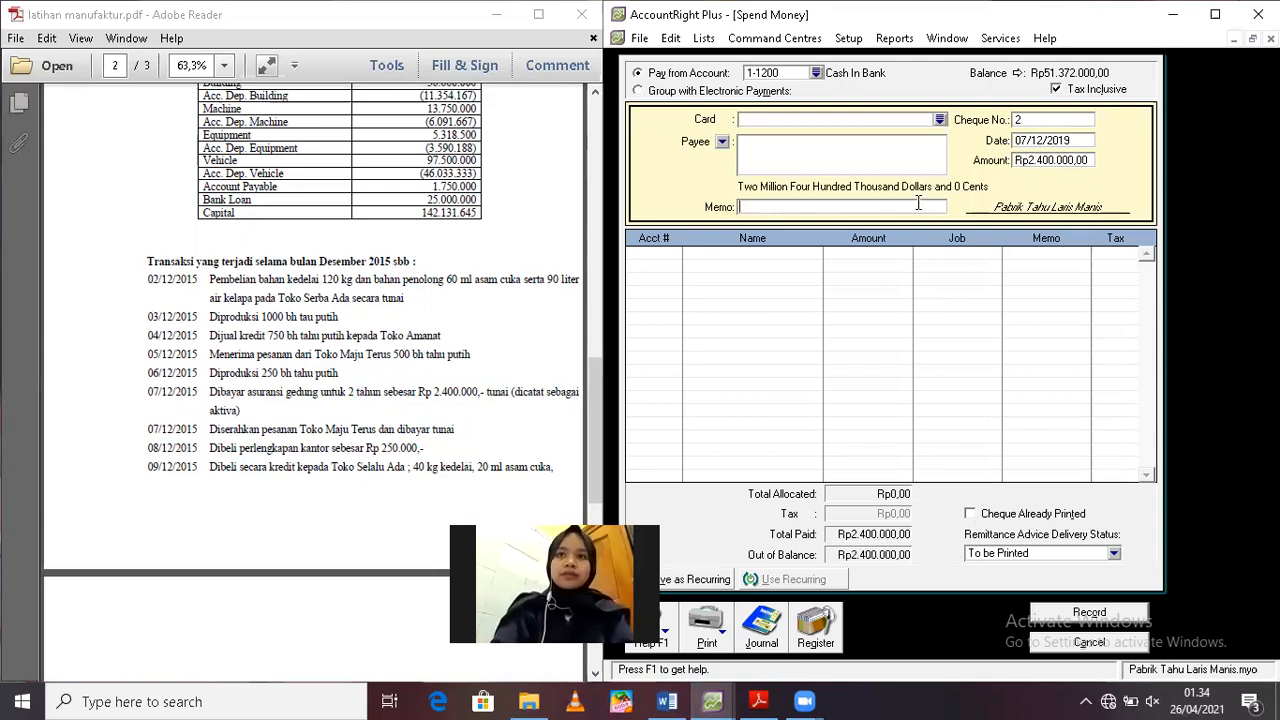
type("Asurans")
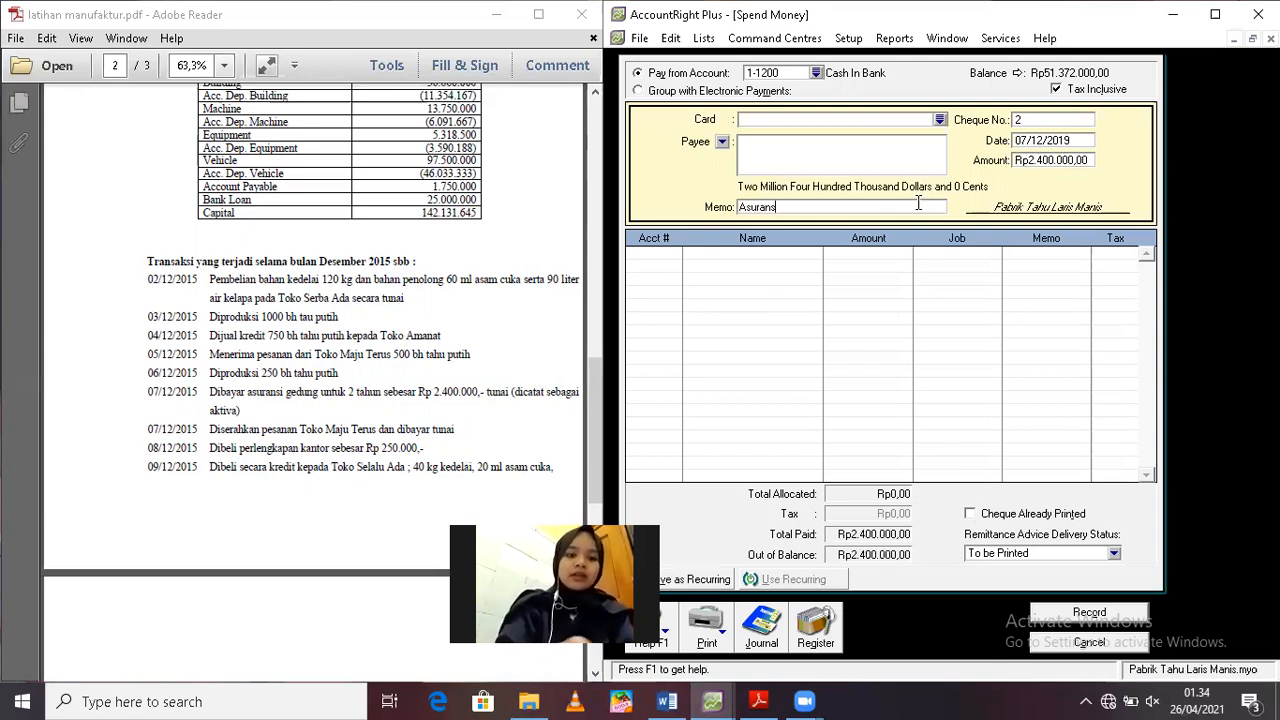
type("i untuk 2 Tahun")
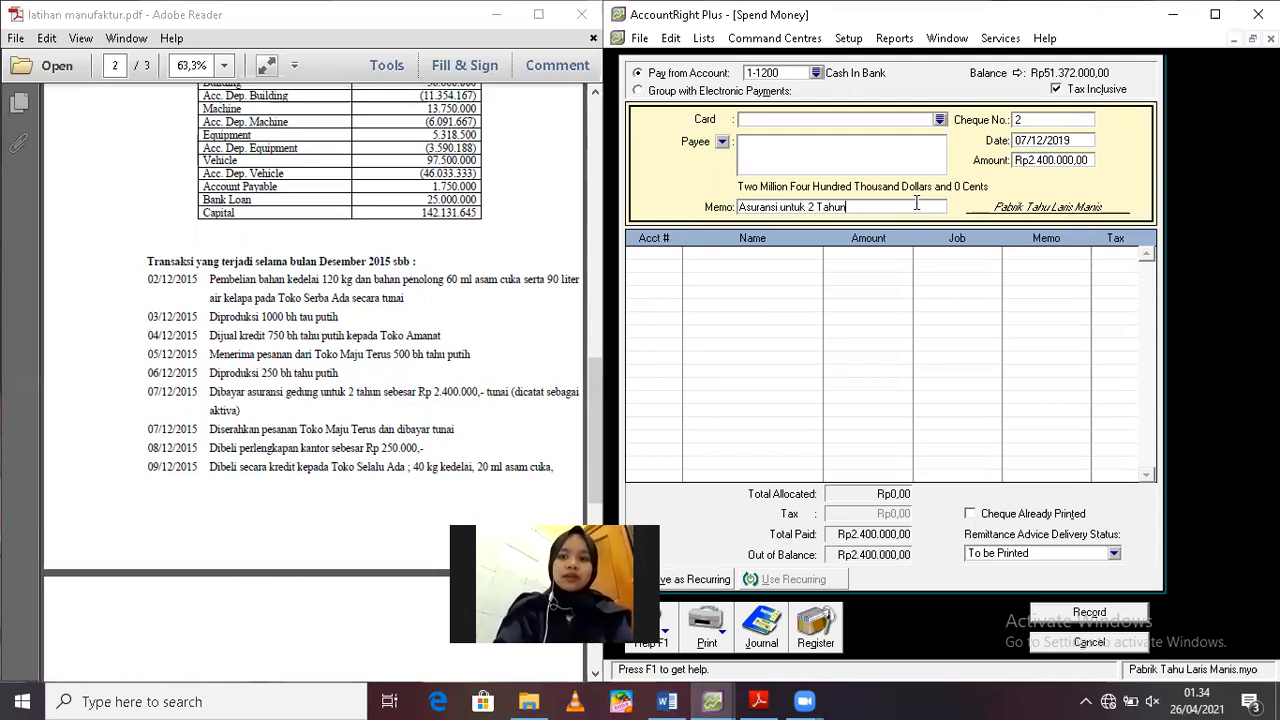
Allocate the payment to account 1-1900 Prepaid Insurance, record it and close the payment form
left_click(655, 253)
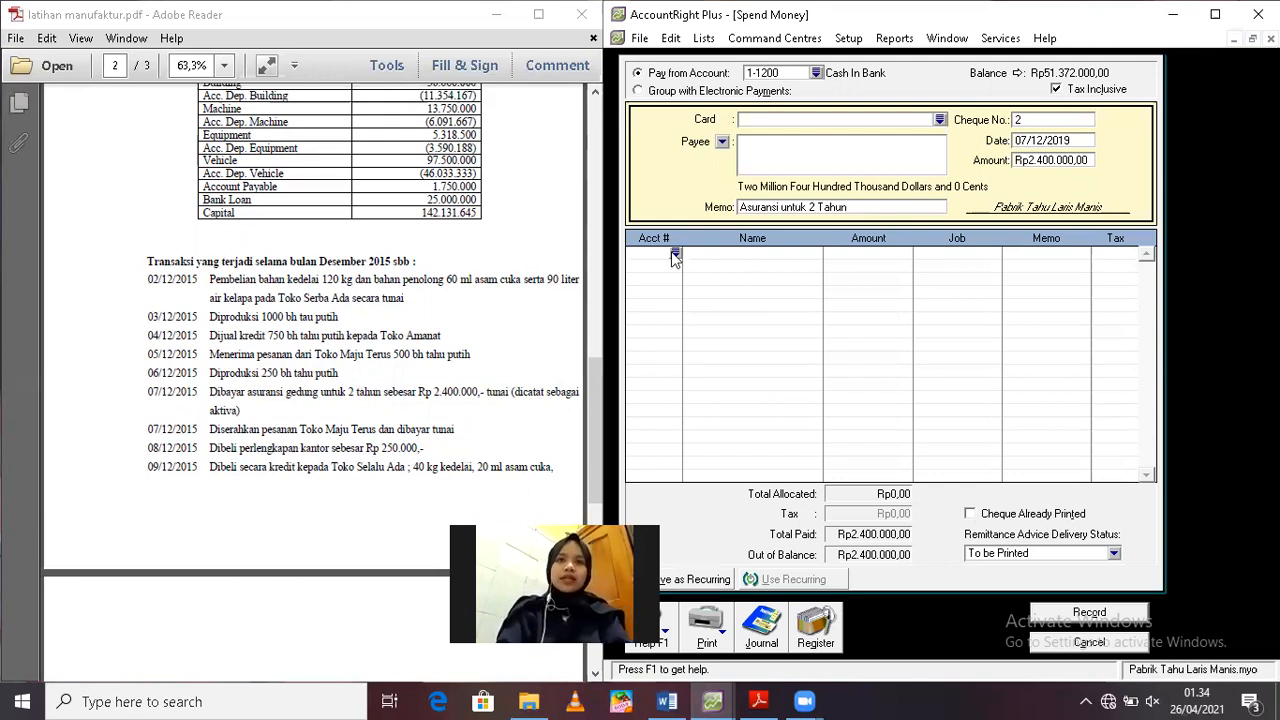
left_click(675, 253)
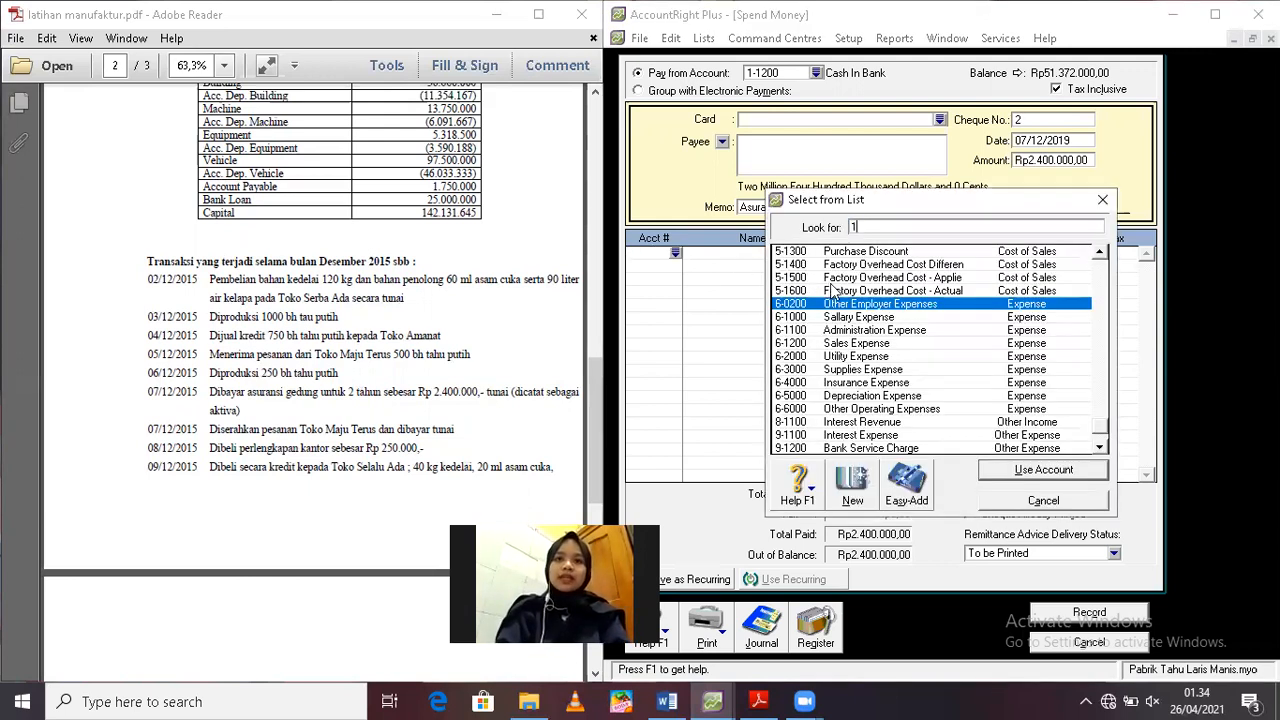
type("1")
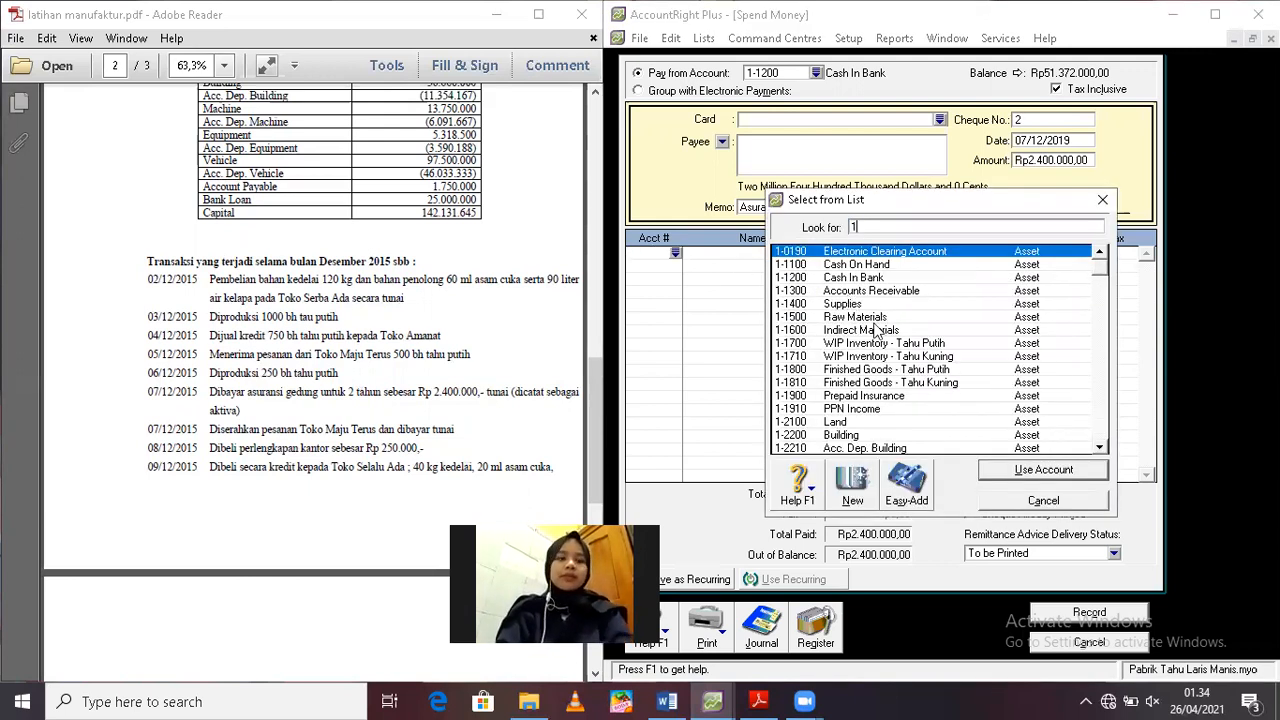
double_click(843, 398)
key("Return")
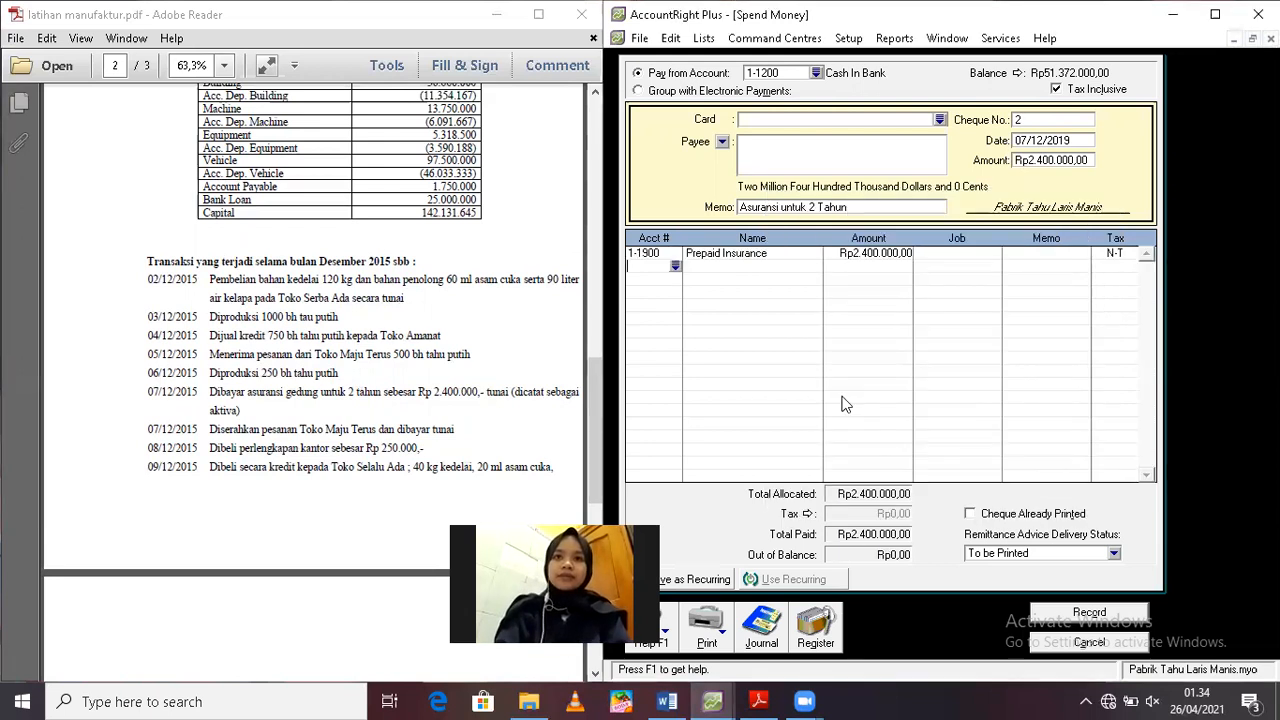
left_click(1065, 612)
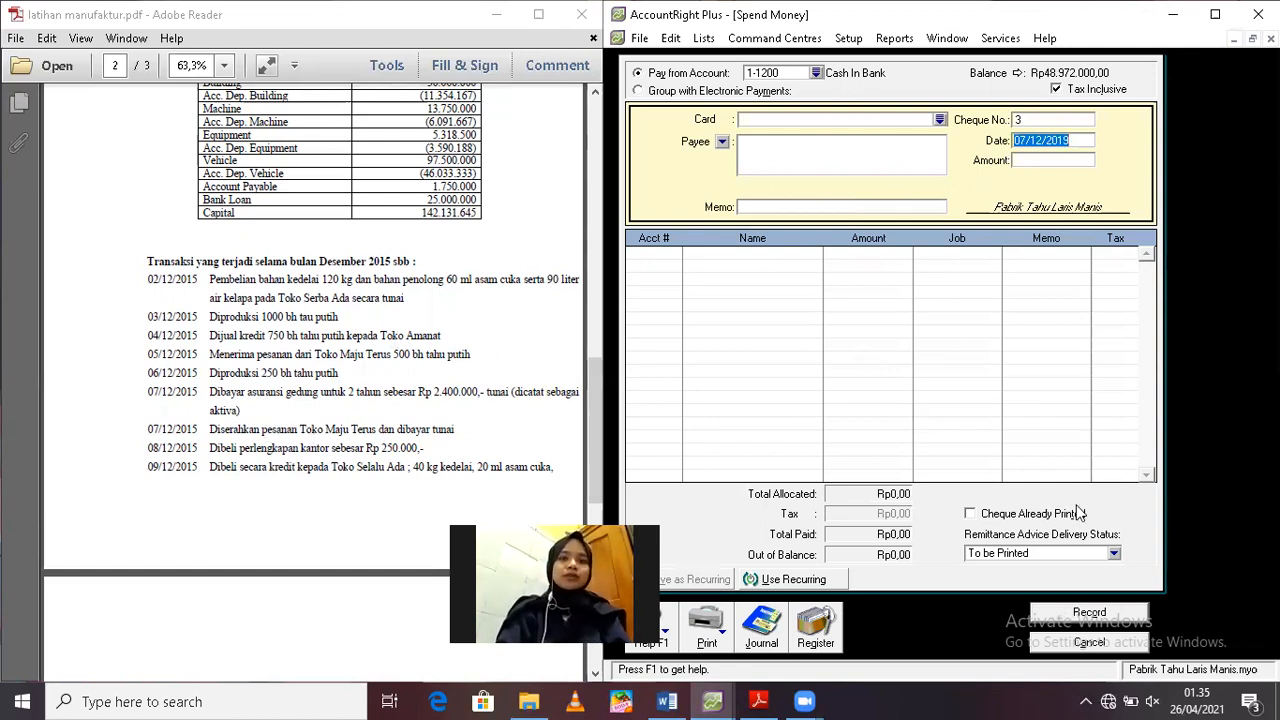
left_click(1087, 642)
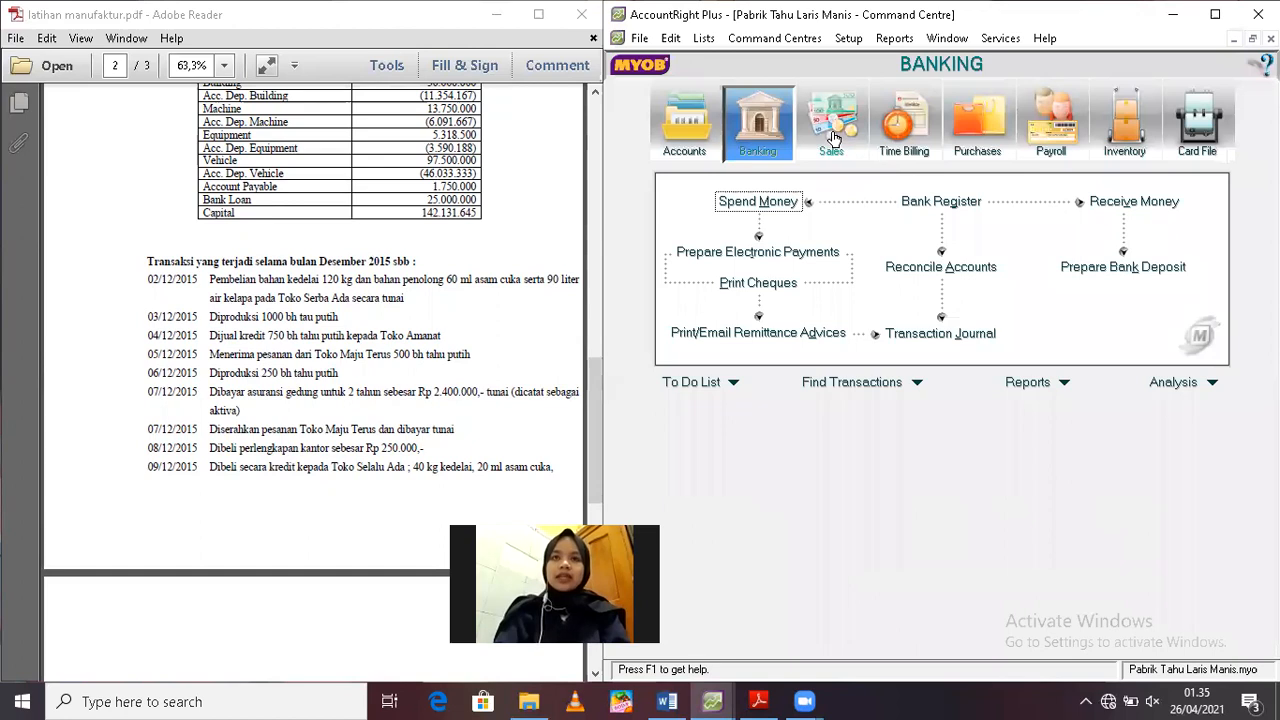
Open the outstanding orders in the Sales to-do list and select the Toko Maju Terus order
left_click(834, 138)
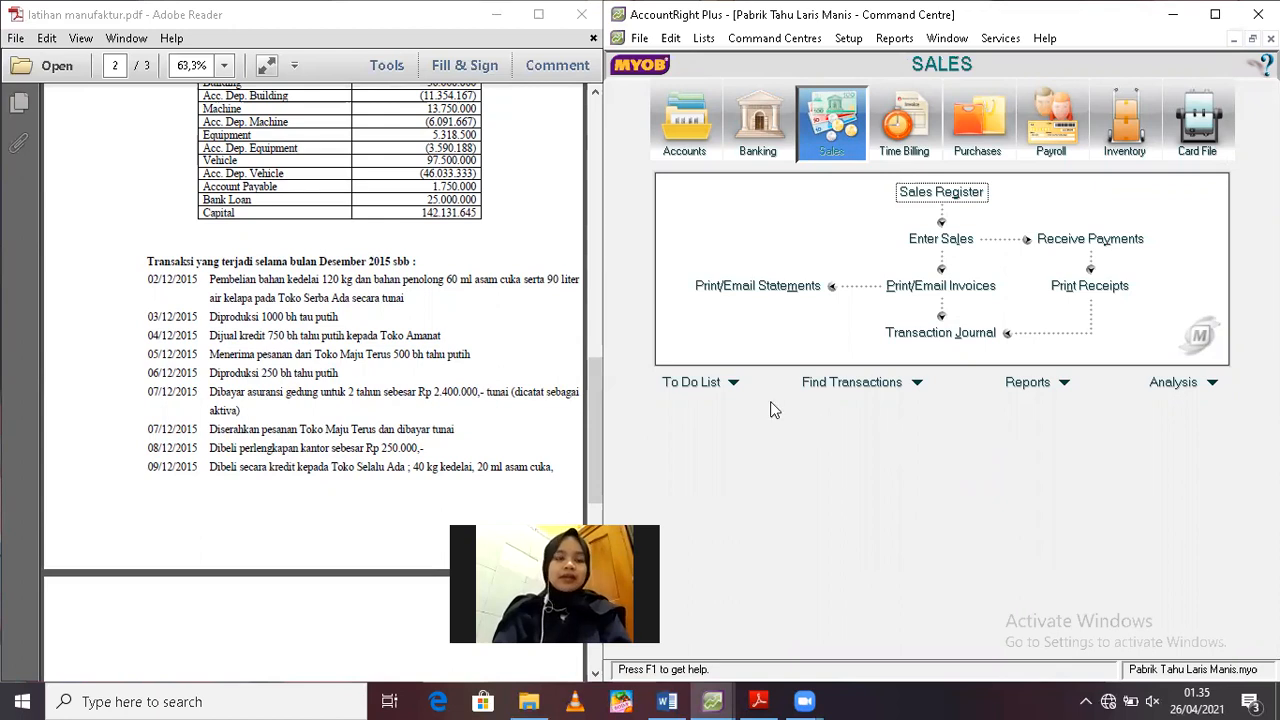
left_click(735, 389)
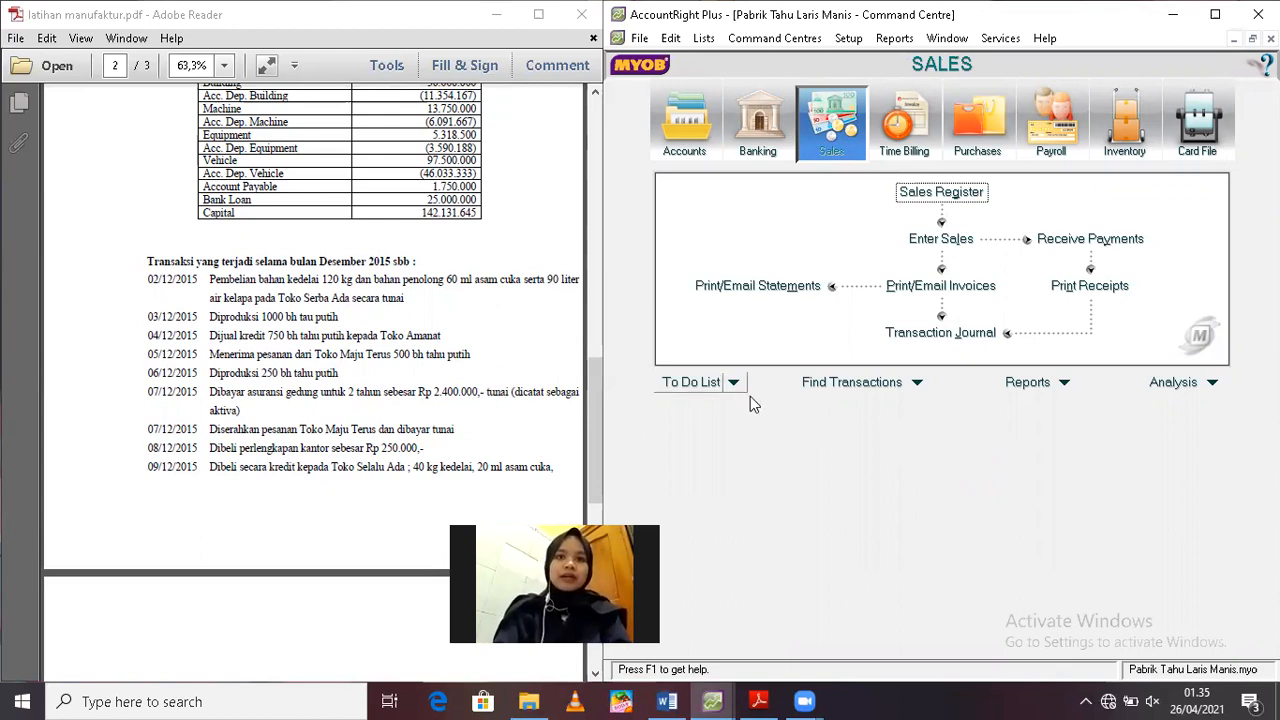
left_click(772, 476)
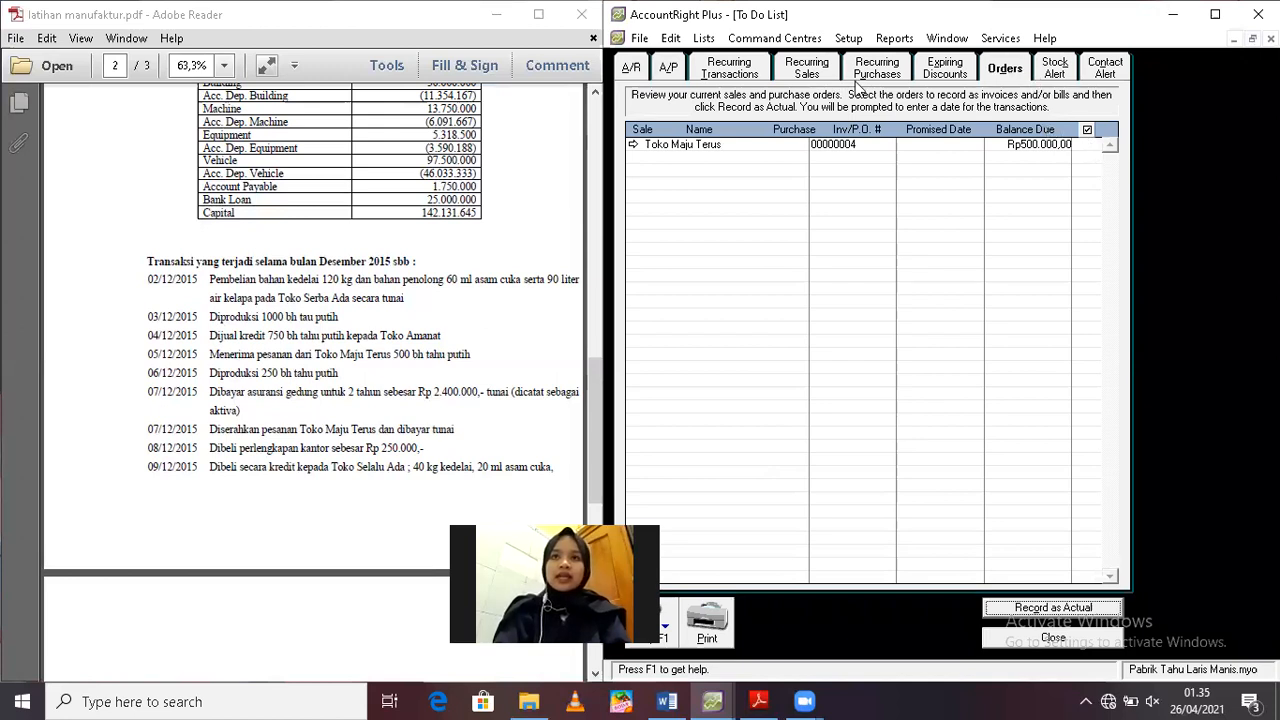
left_click(1085, 146)
left_click(1086, 146)
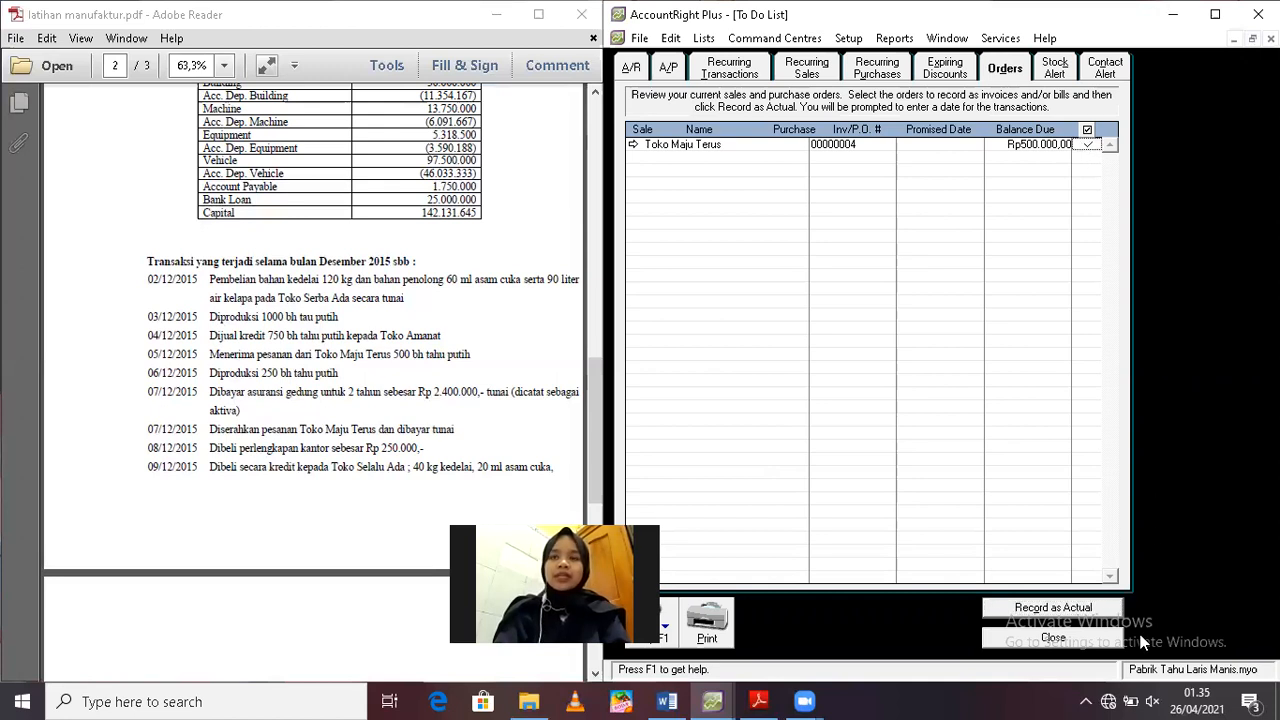
Record the selected order as an actual sale dated 7/12/2019, accepting the pre-dated entry, and close the to-do list
left_click(1071, 607)
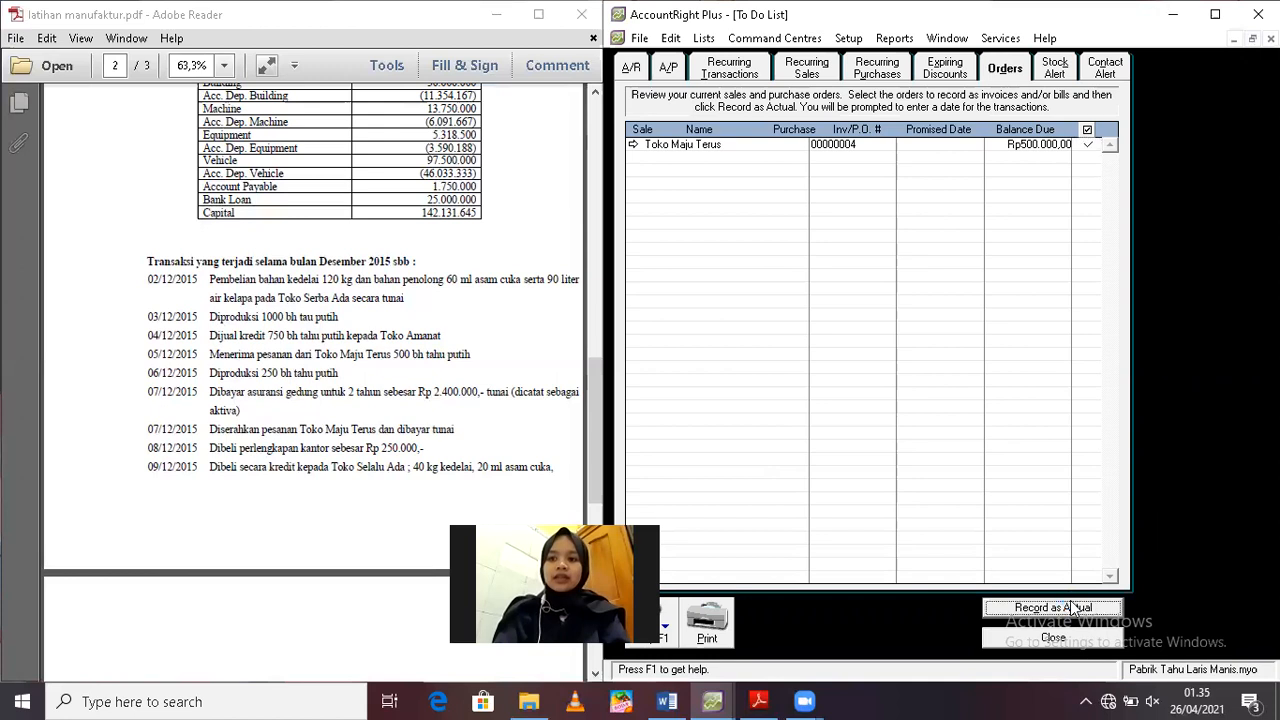
type("7")
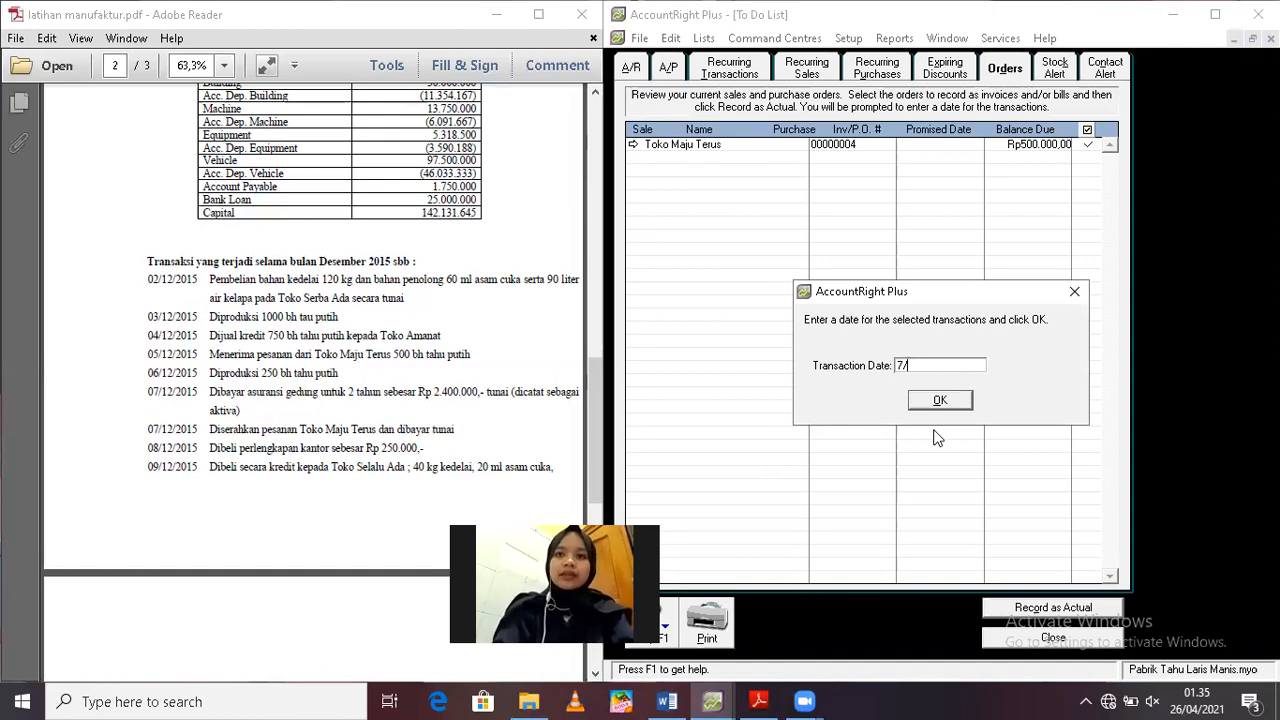
type("/12/2019")
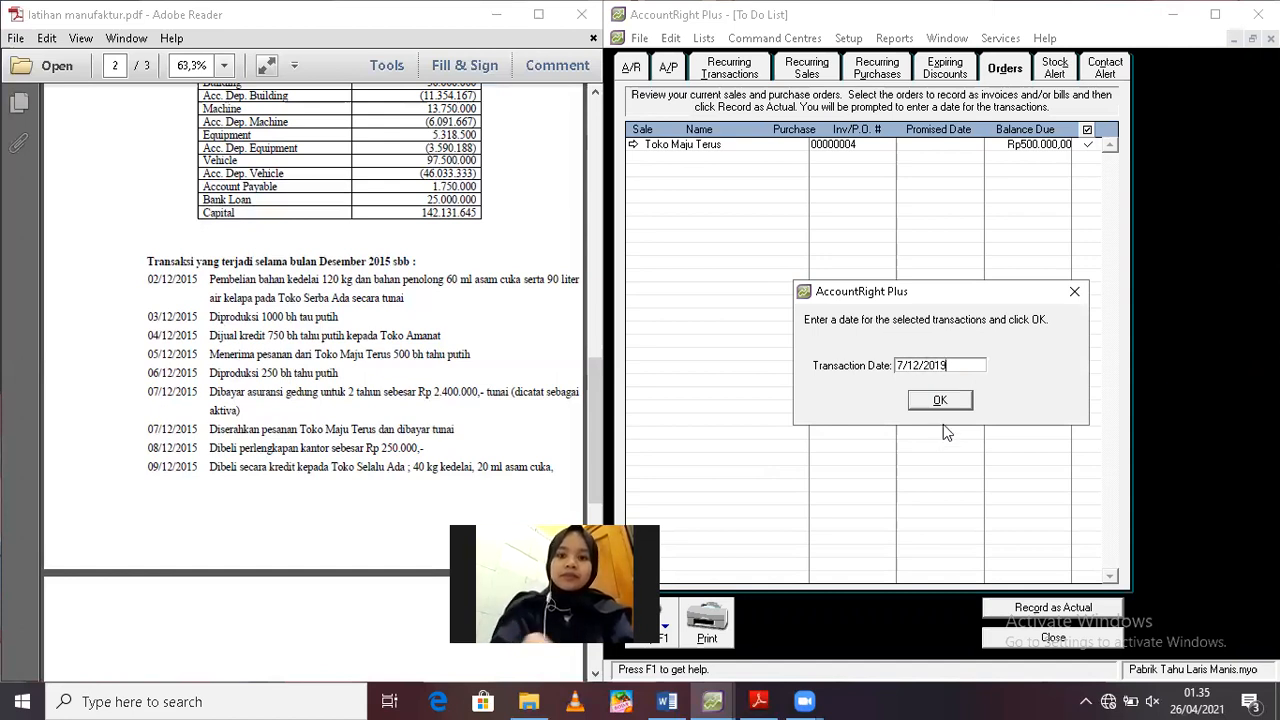
left_click(941, 400)
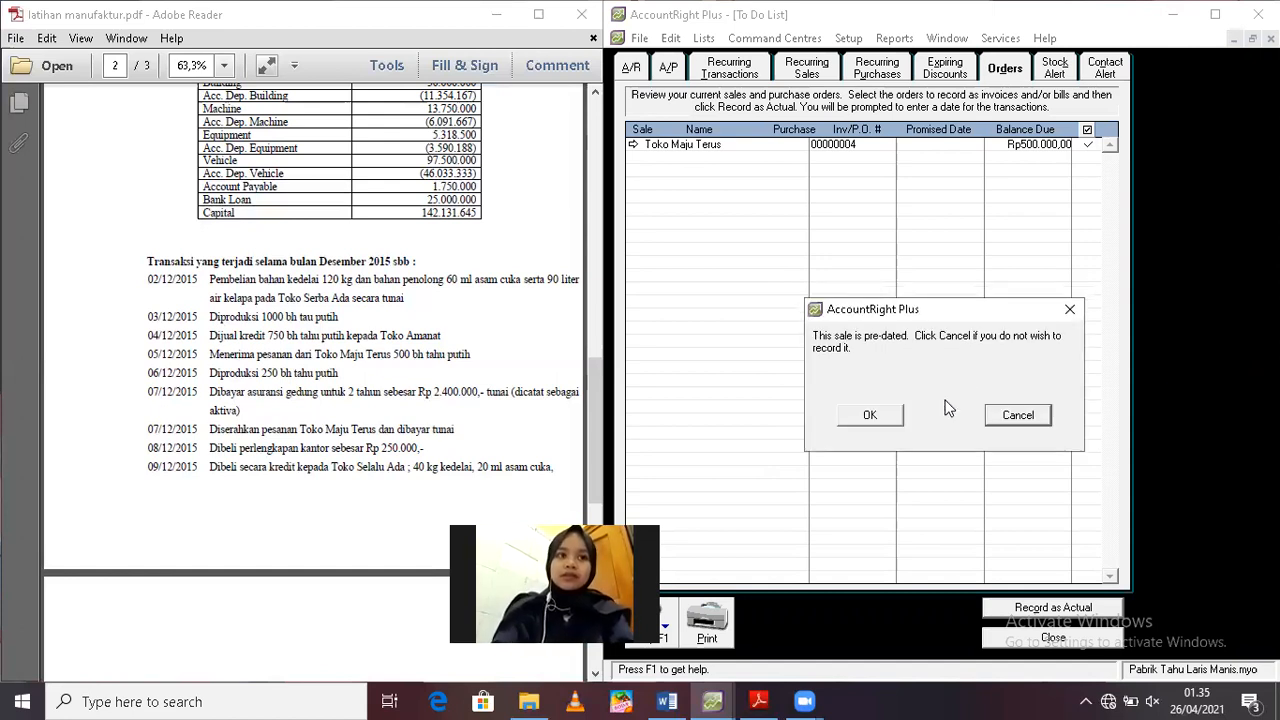
left_click(893, 416)
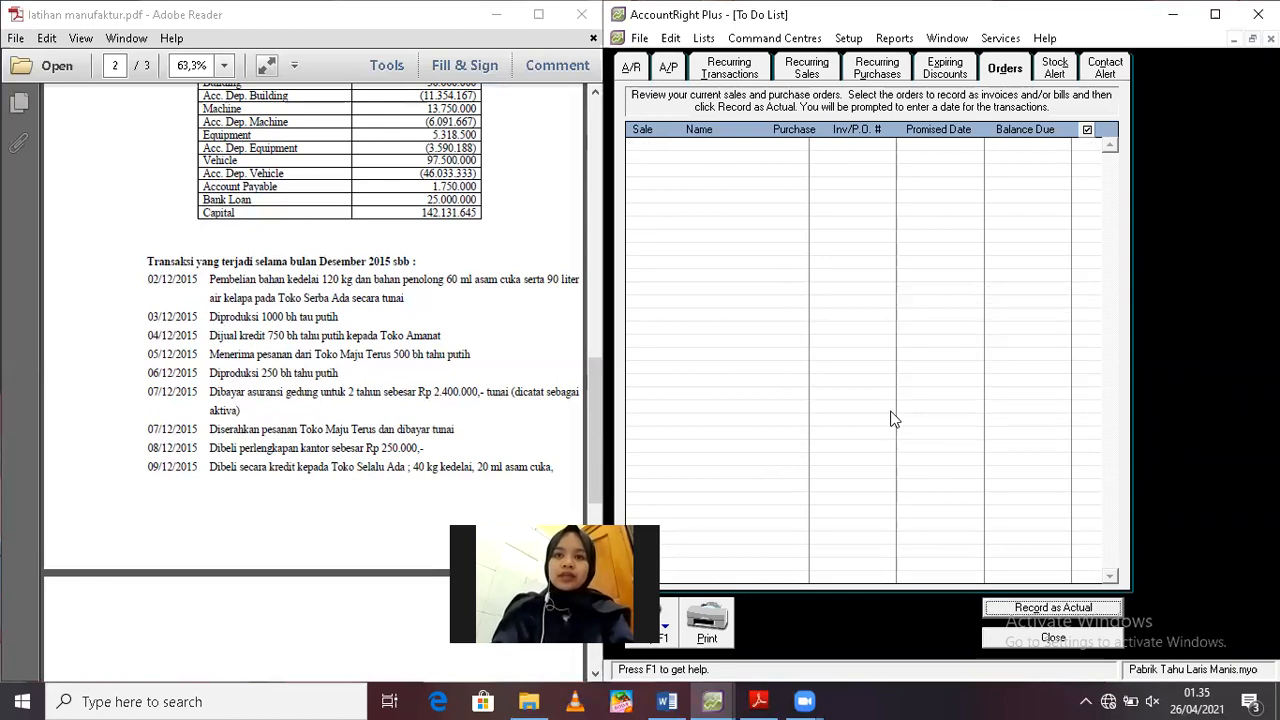
left_click(1040, 638)
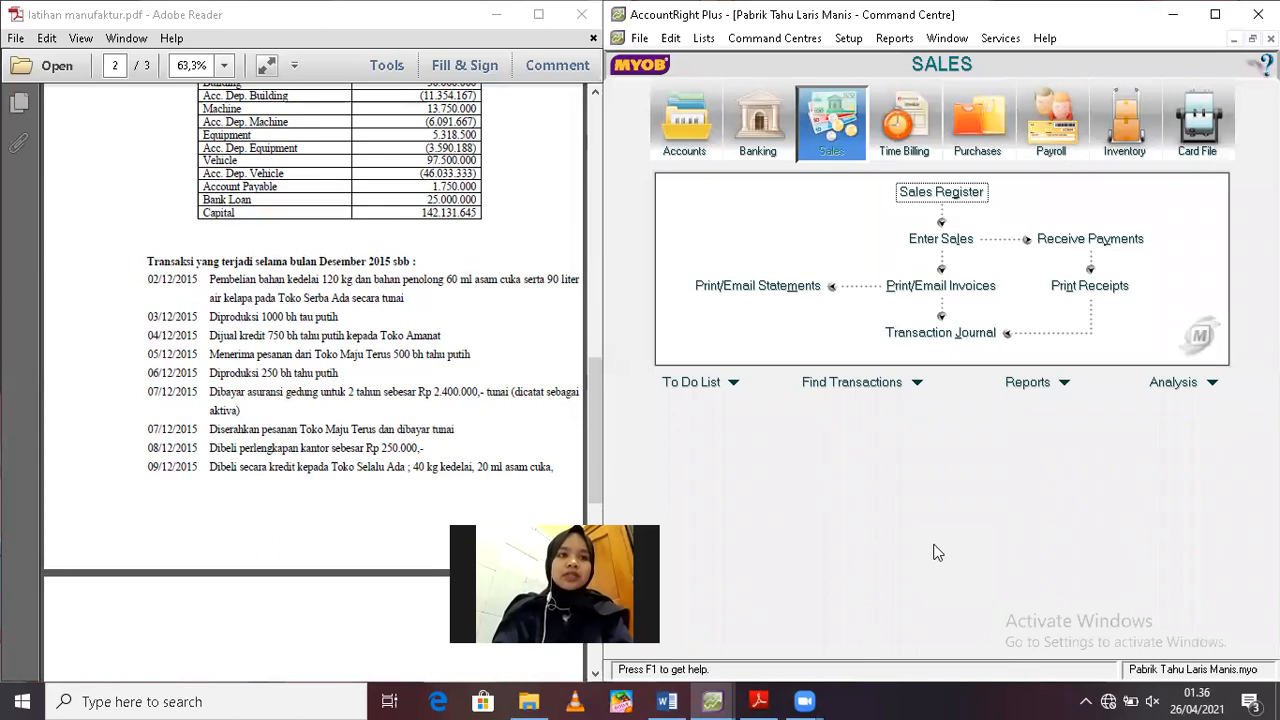
Start a new spend-money payment from account 1-1100 Cash On Hand and date it 8/12/2019
left_click(740, 122)
left_click(754, 197)
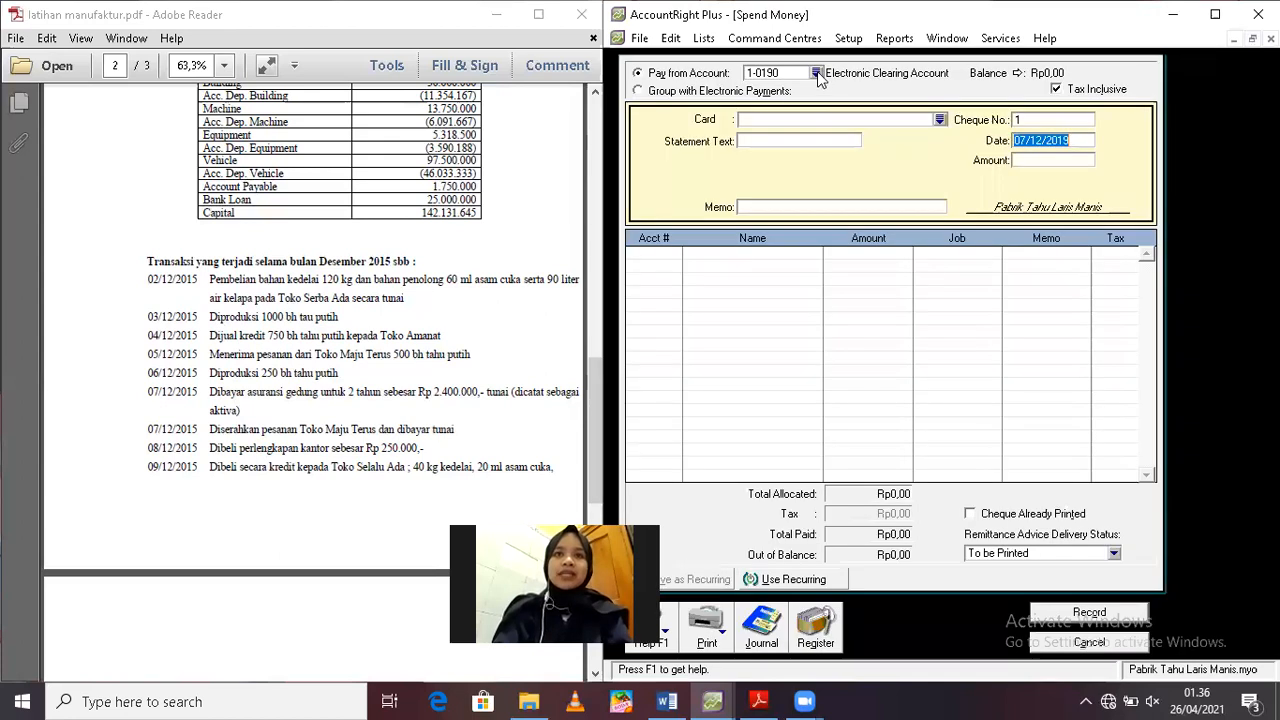
double_click(858, 265)
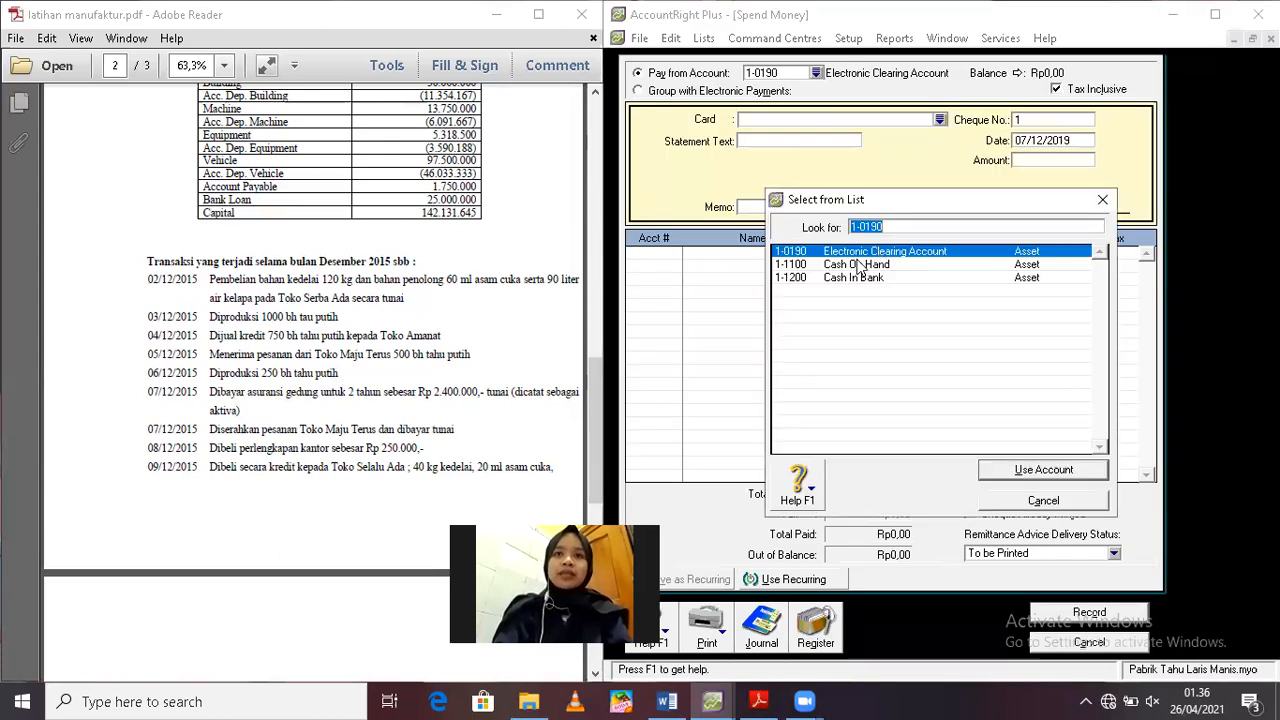
double_click(1047, 140)
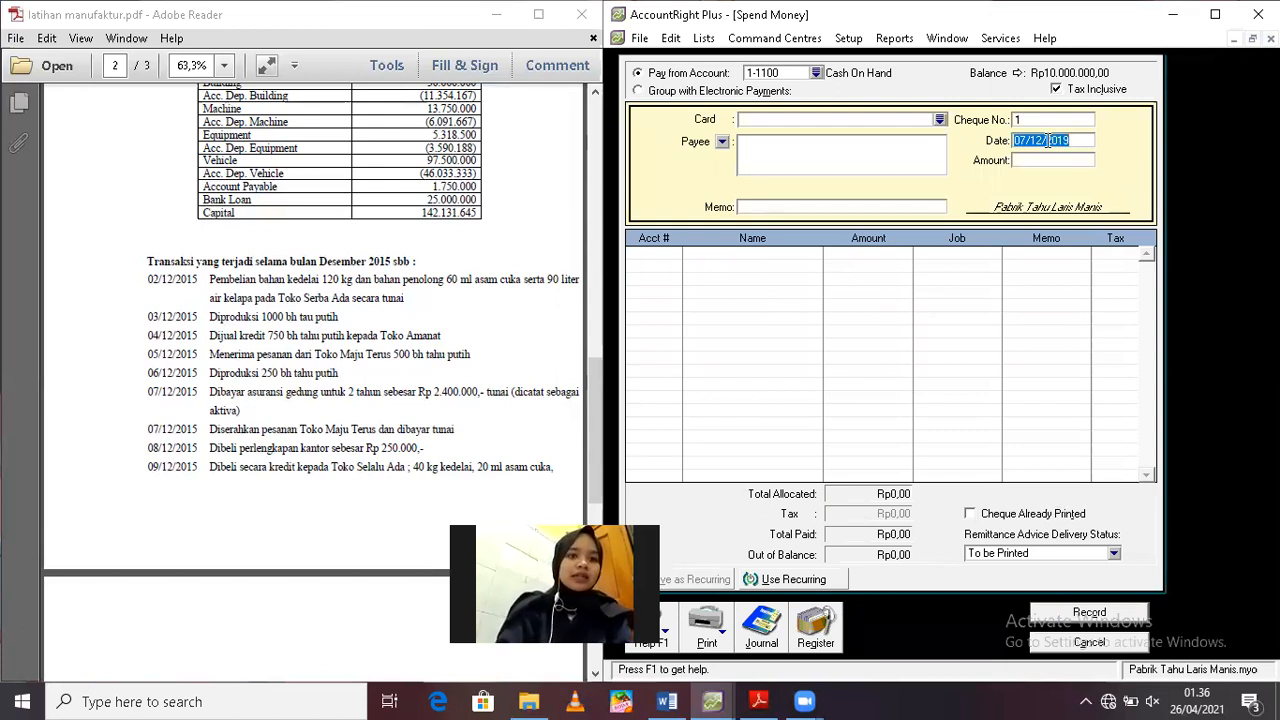
type("8/12/2019")
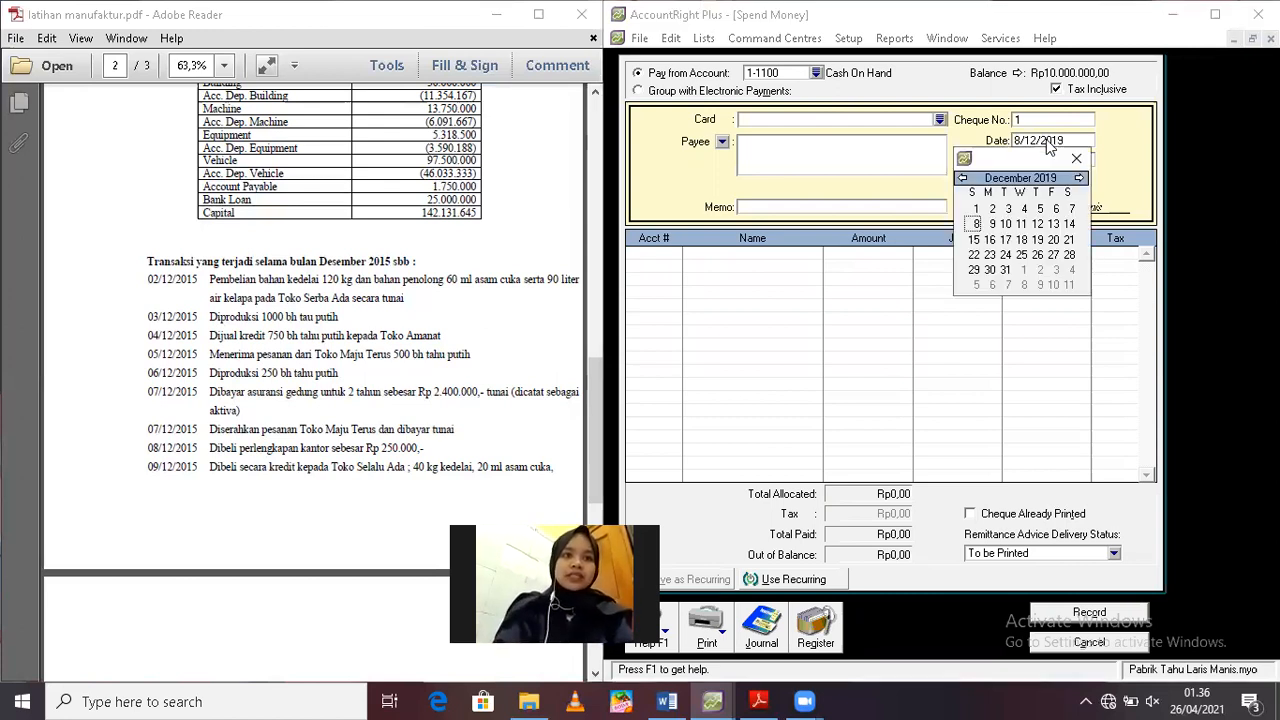
left_click(1074, 156)
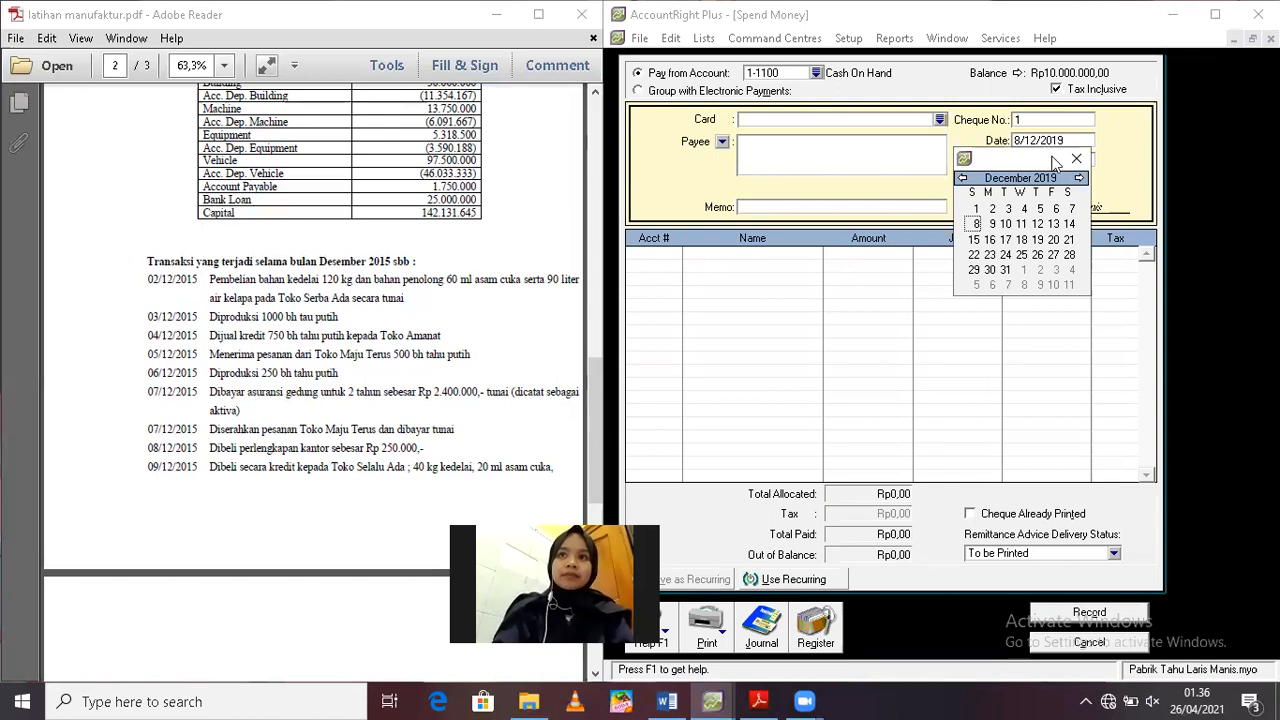
Set the payment amount to Rp250.000 and enter the memo "Pembelian perlengkapan"
left_click(1053, 158)
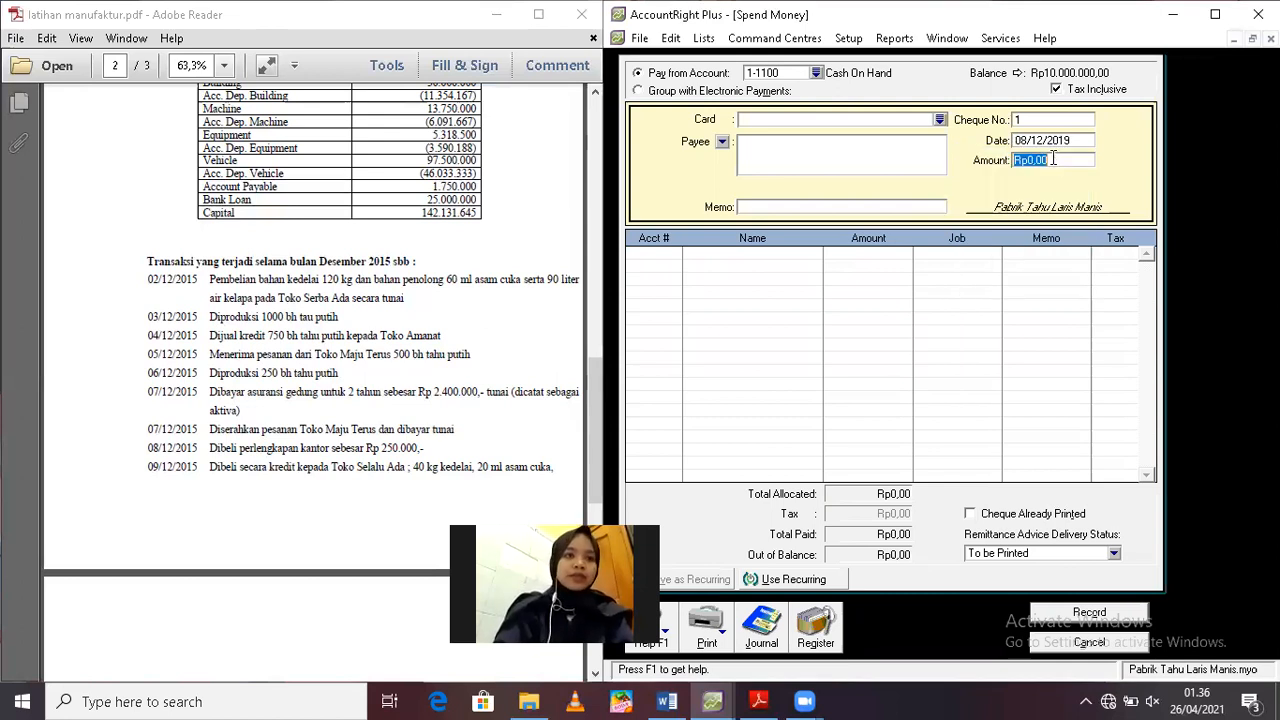
type("250000")
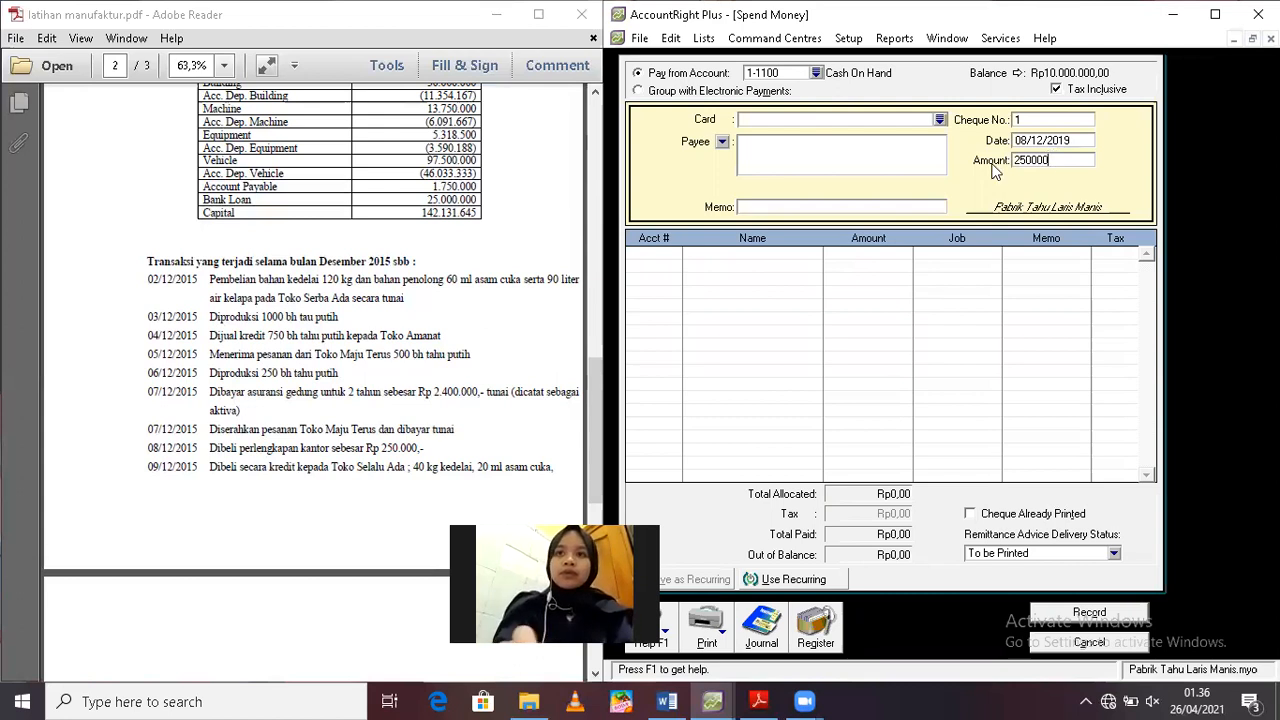
key("Tab")
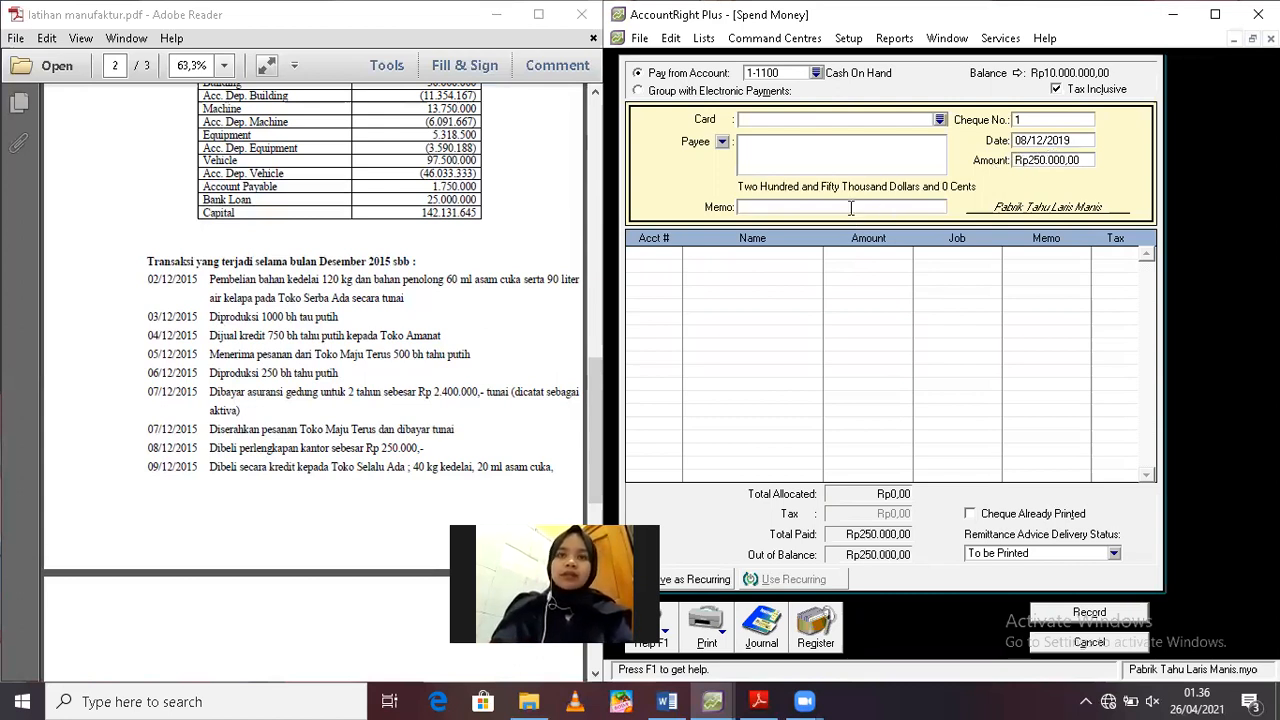
type("Pembelian perlengkapa")
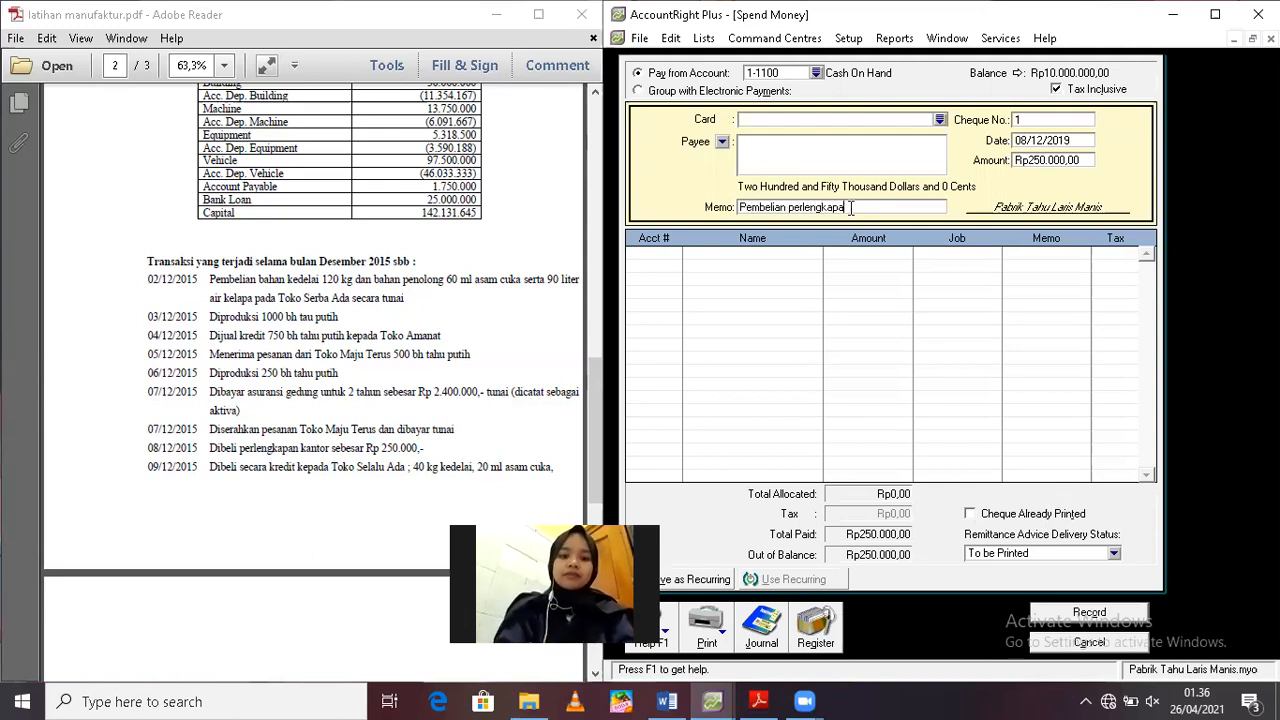
type("n")
left_click(641, 256)
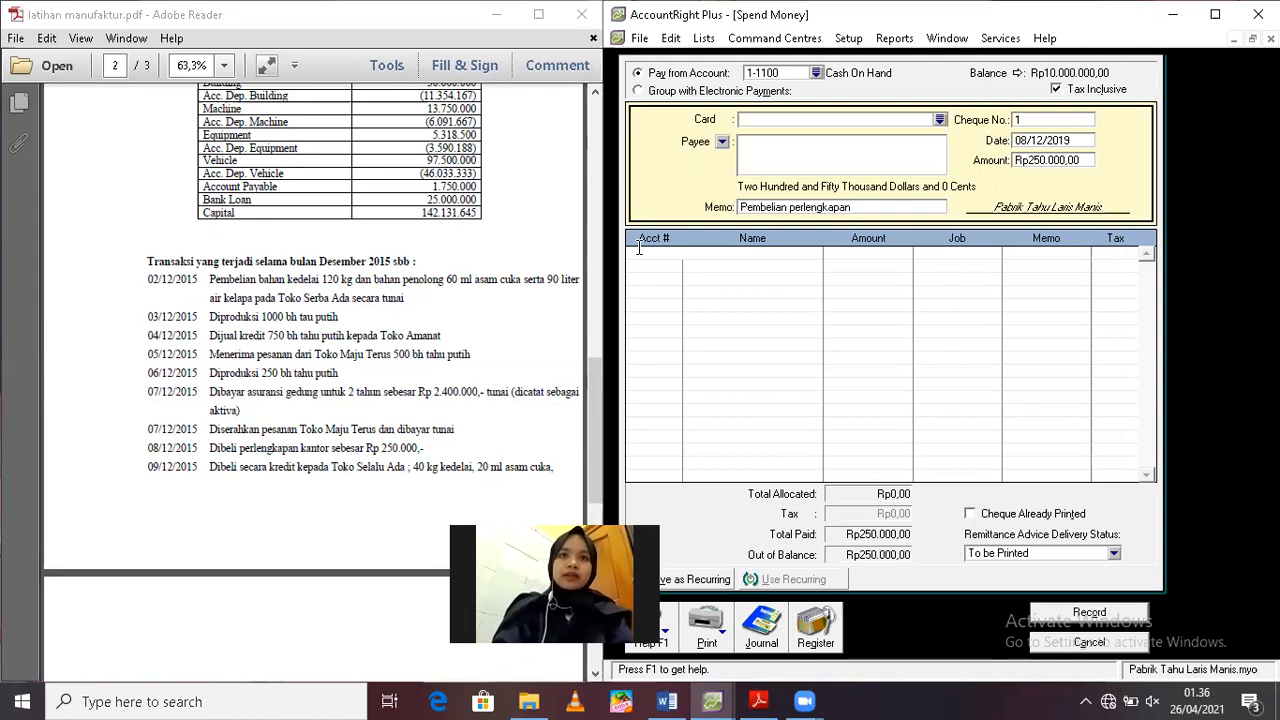
left_click(676, 254)
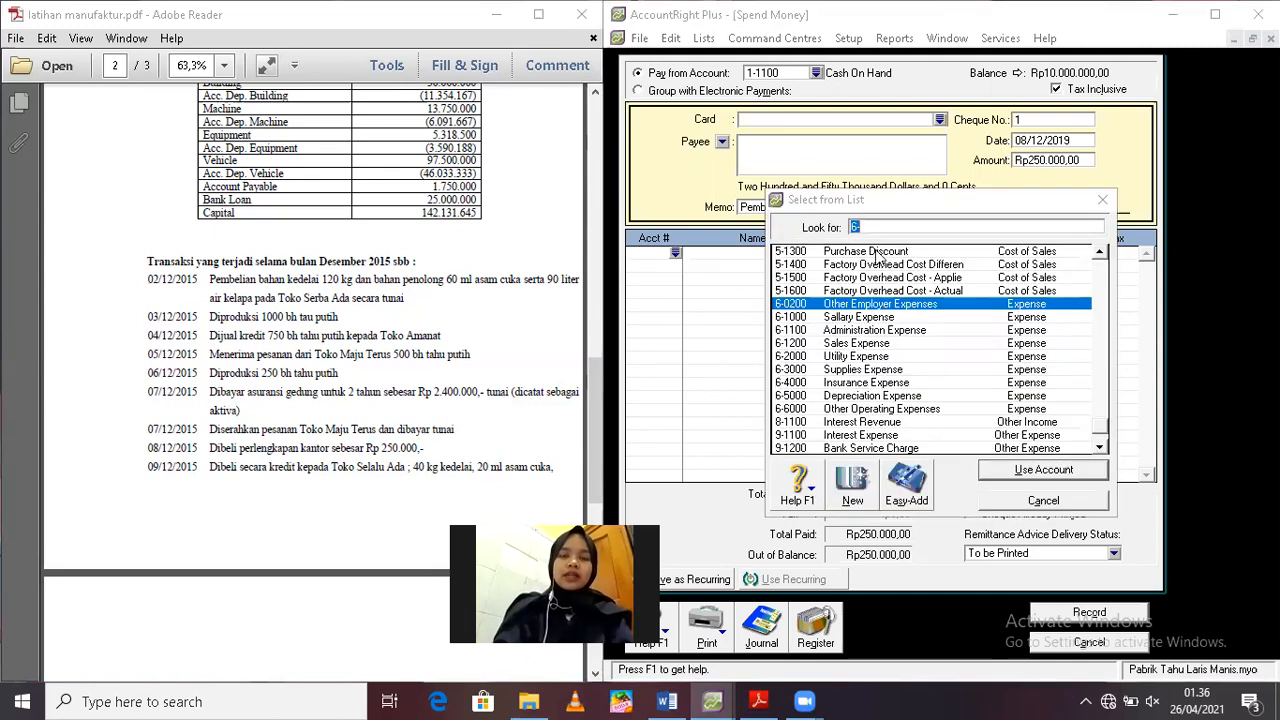
type("1")
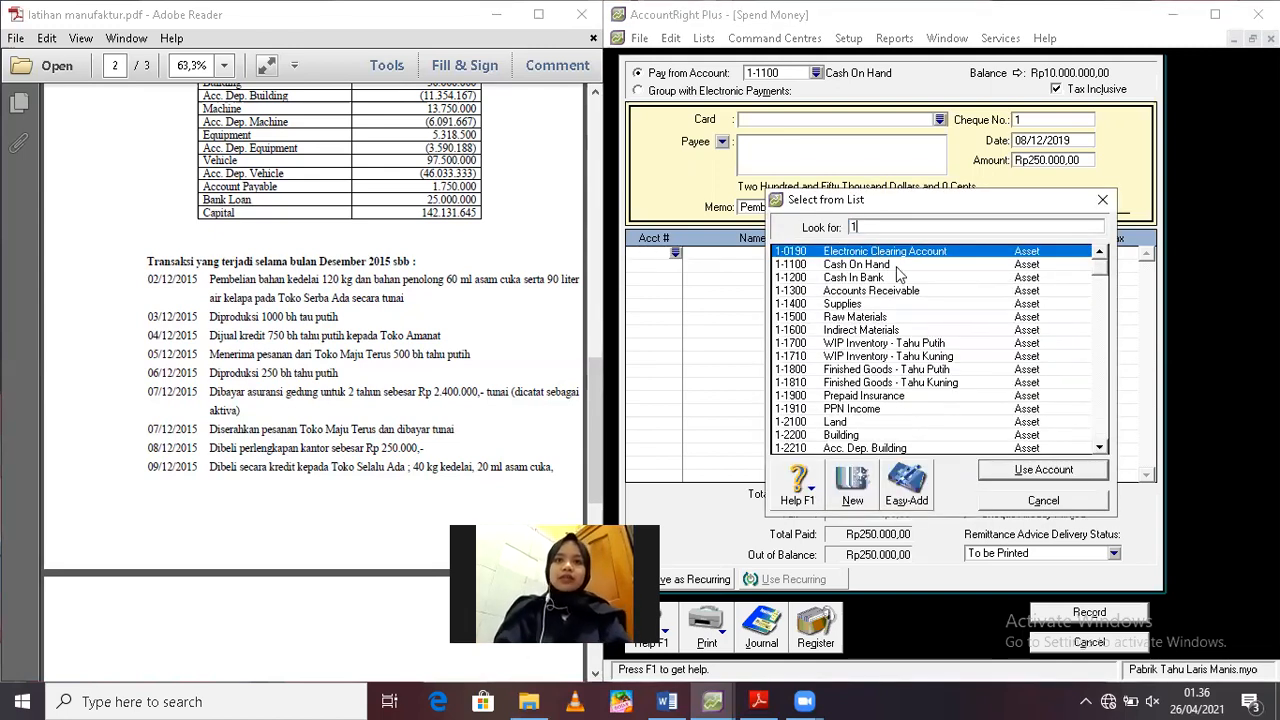
double_click(877, 291)
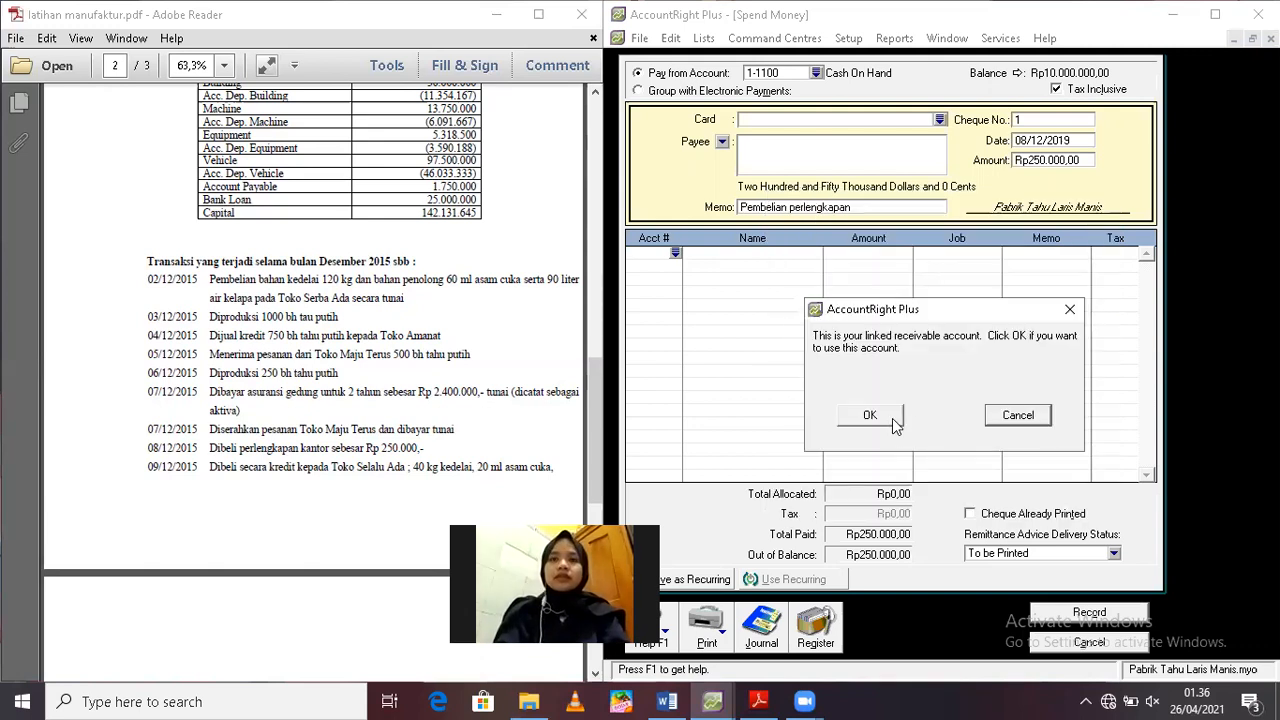
left_click(1018, 415)
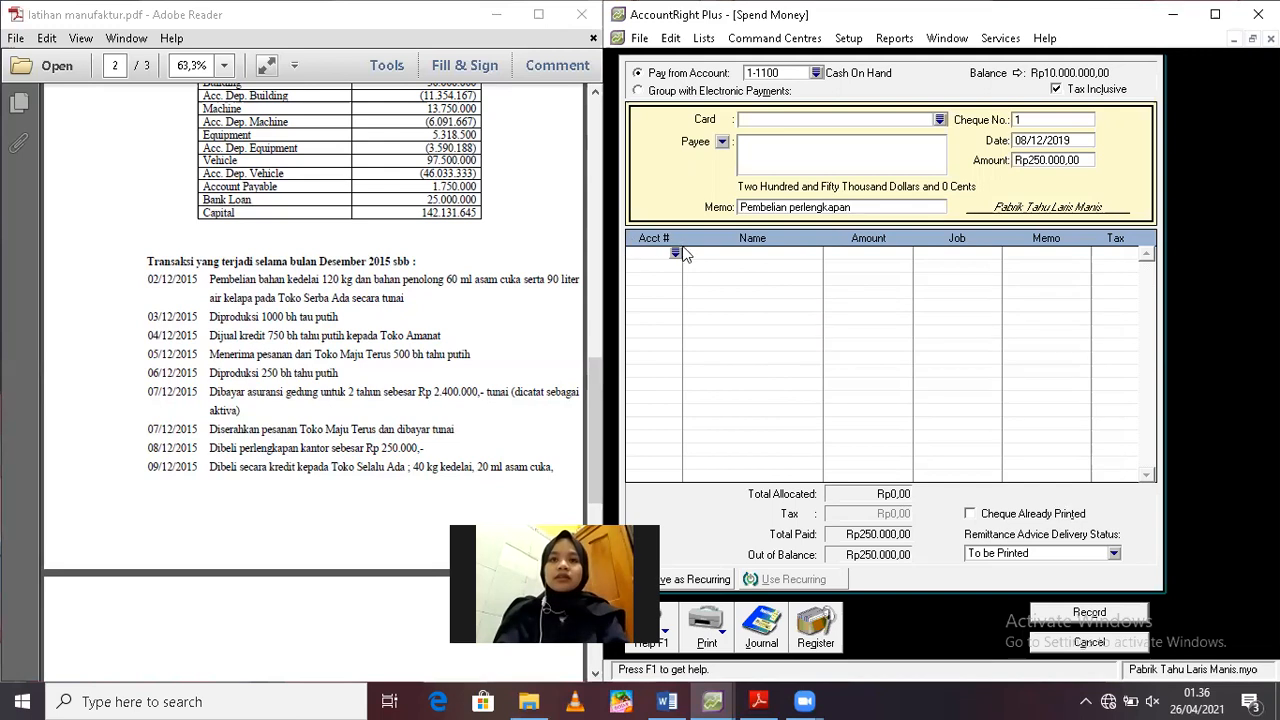
Allocate the payment to account 1-1400 Supplies, record it and close the payment form
left_click(676, 254)
type("6-")
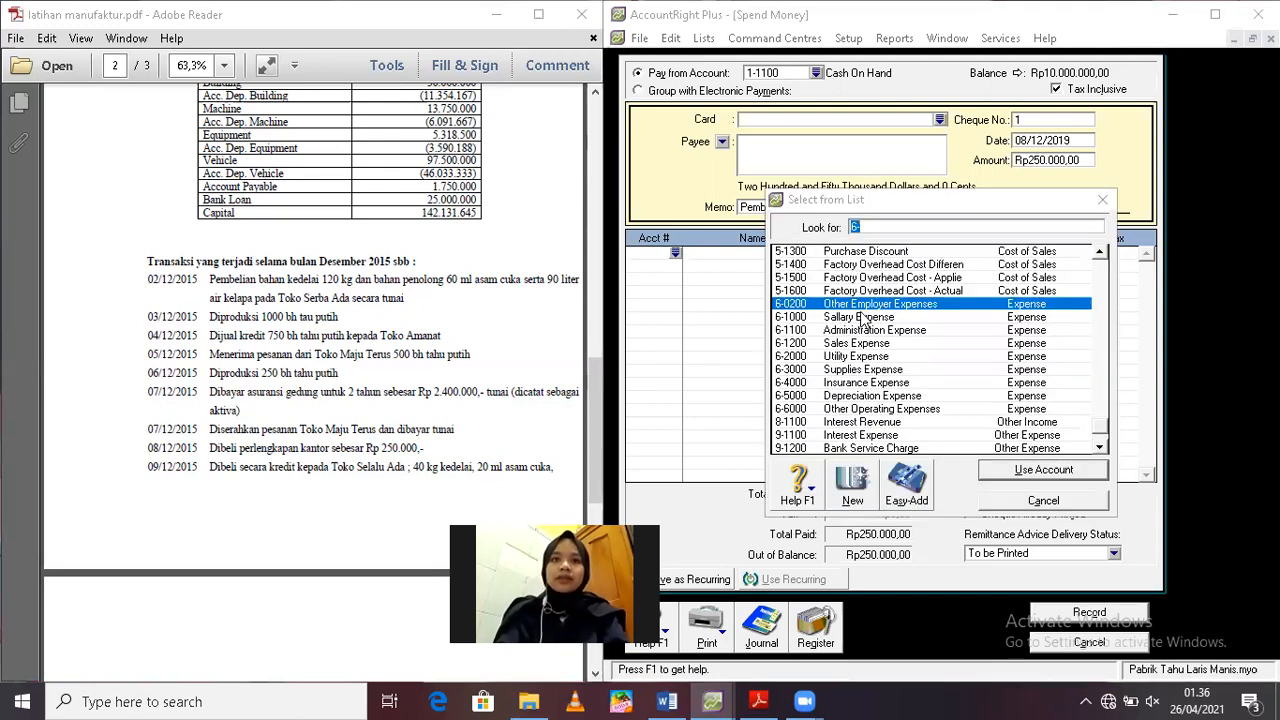
type("1")
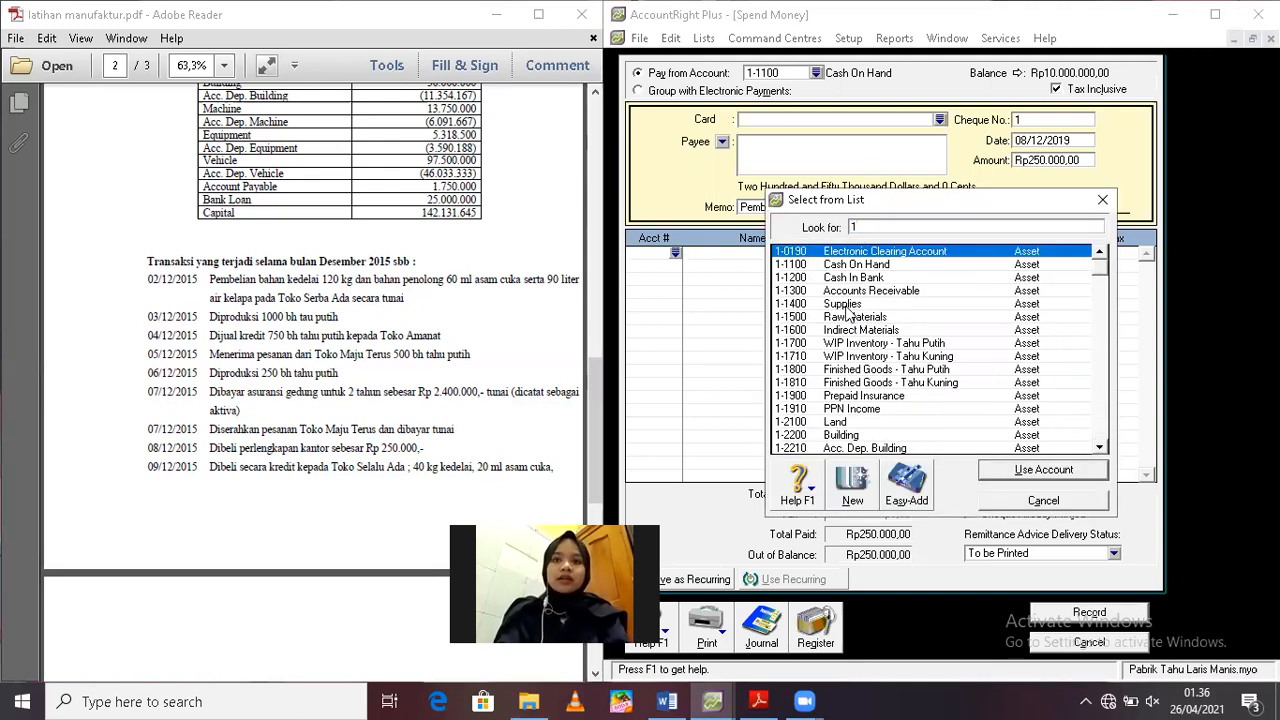
double_click(846, 306)
key("Return")
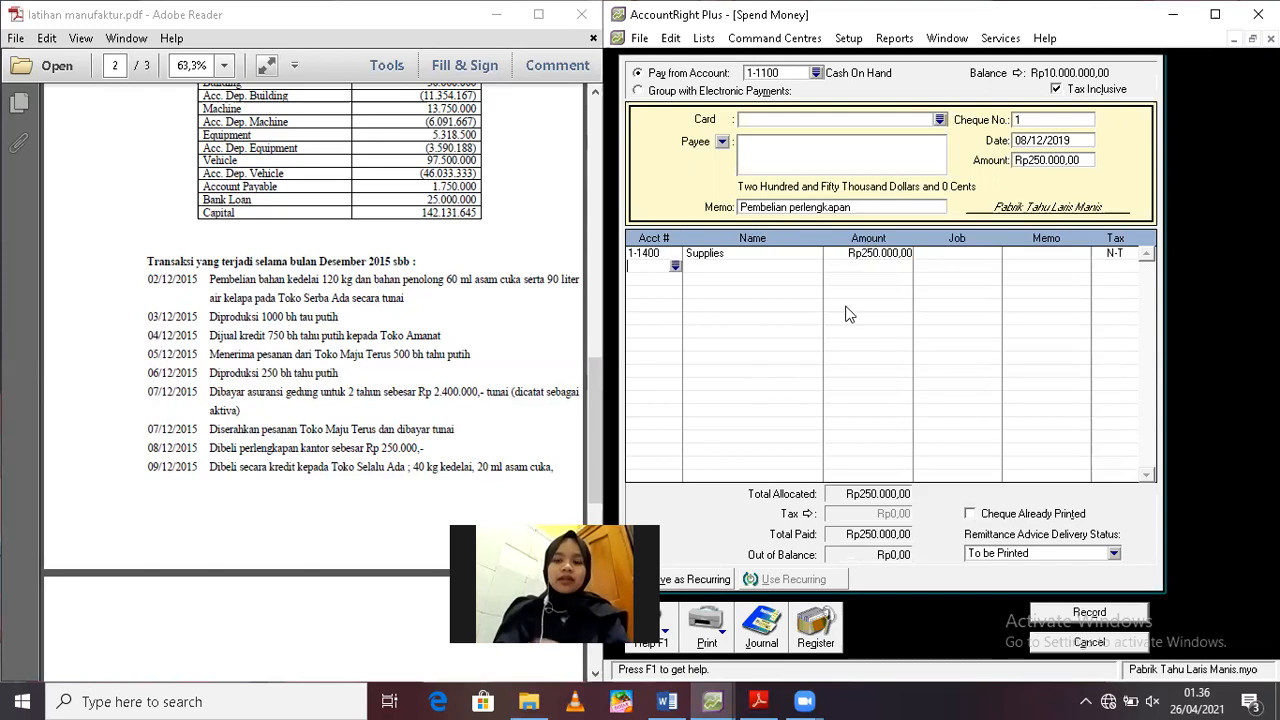
left_click(1053, 608)
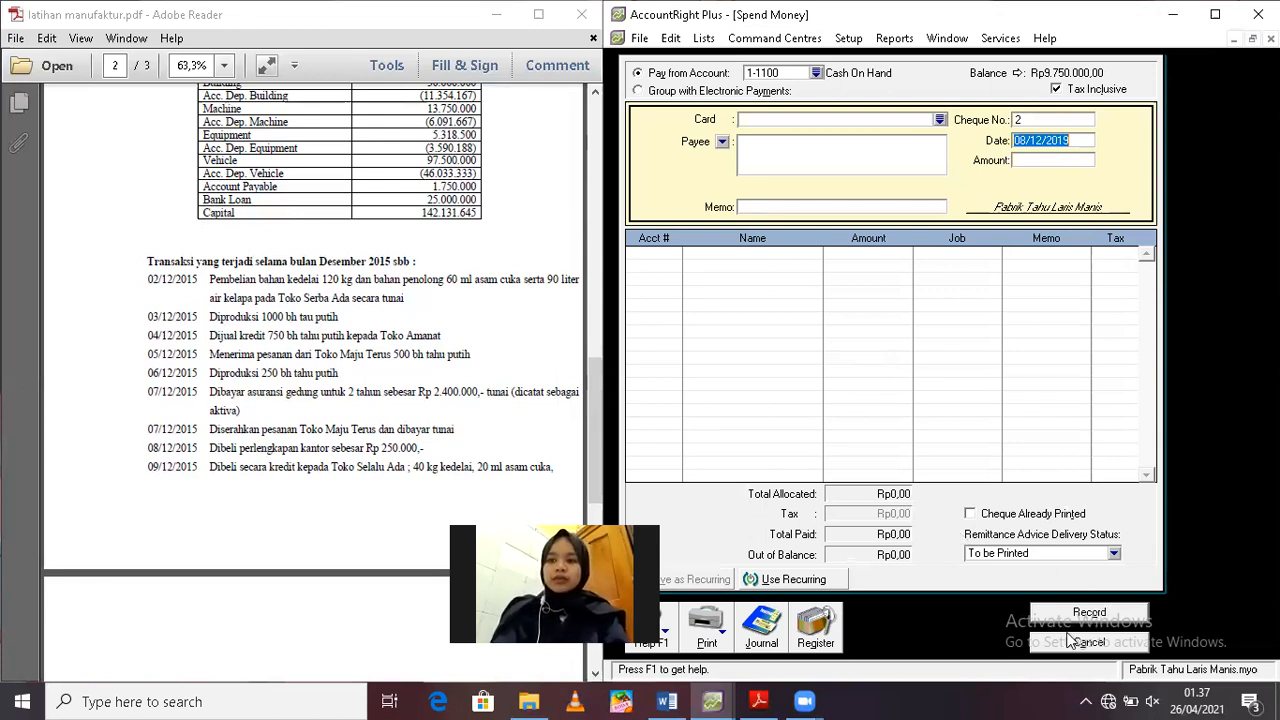
key("Escape")
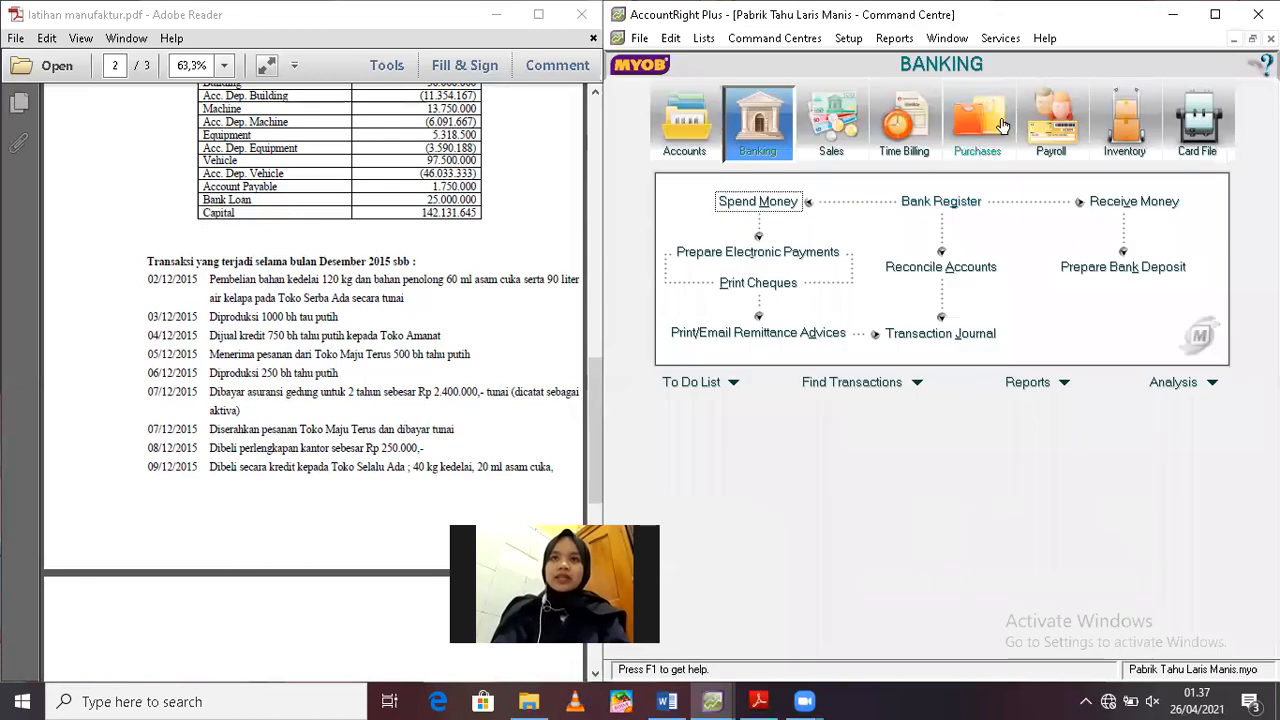
Start a new purchase bill and set its supplier to Toko Selalu Ada, following the 09/12 transaction in the exercise PDF
left_click(1003, 127)
left_click(938, 238)
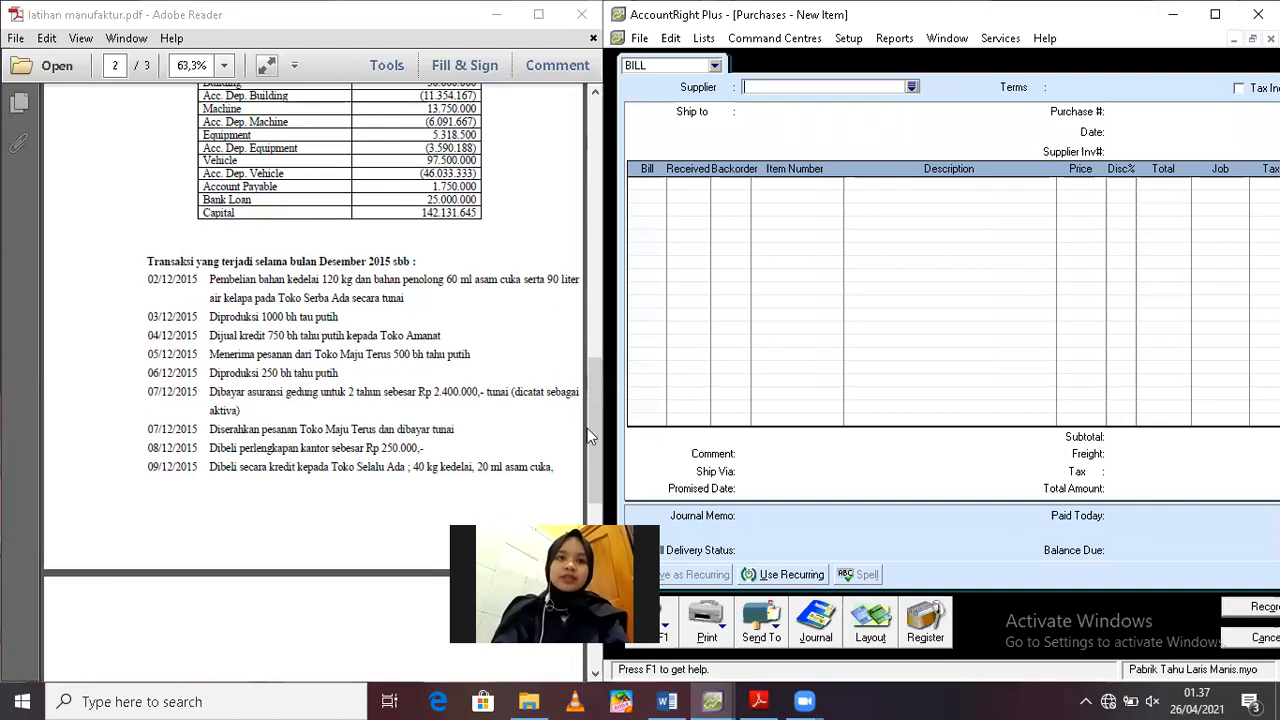
left_click_drag(588, 450, 588, 506)
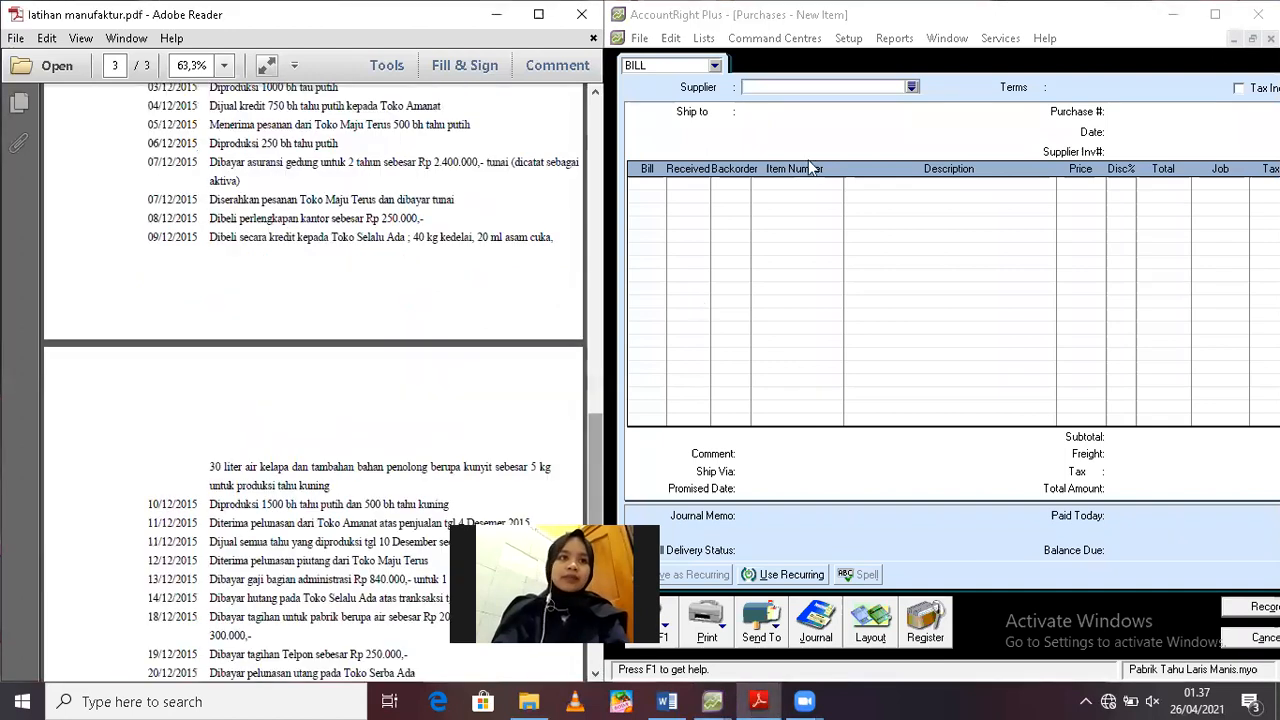
left_click(824, 88)
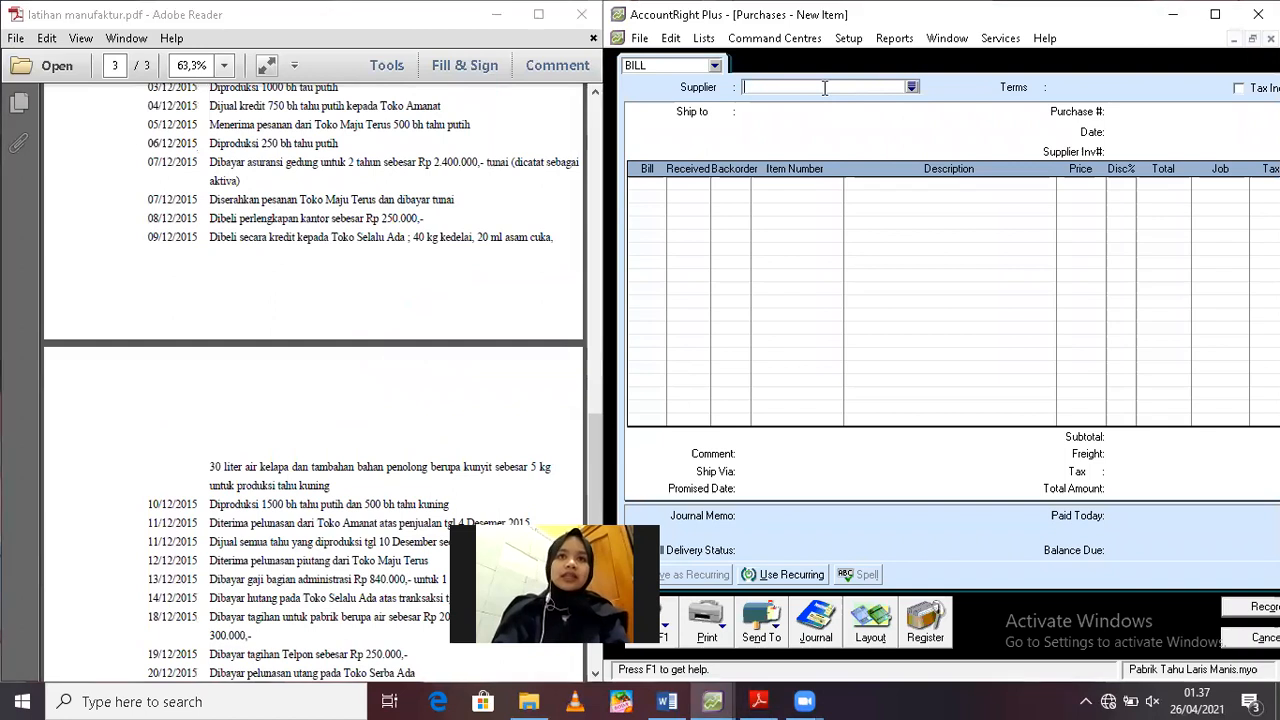
type("to")
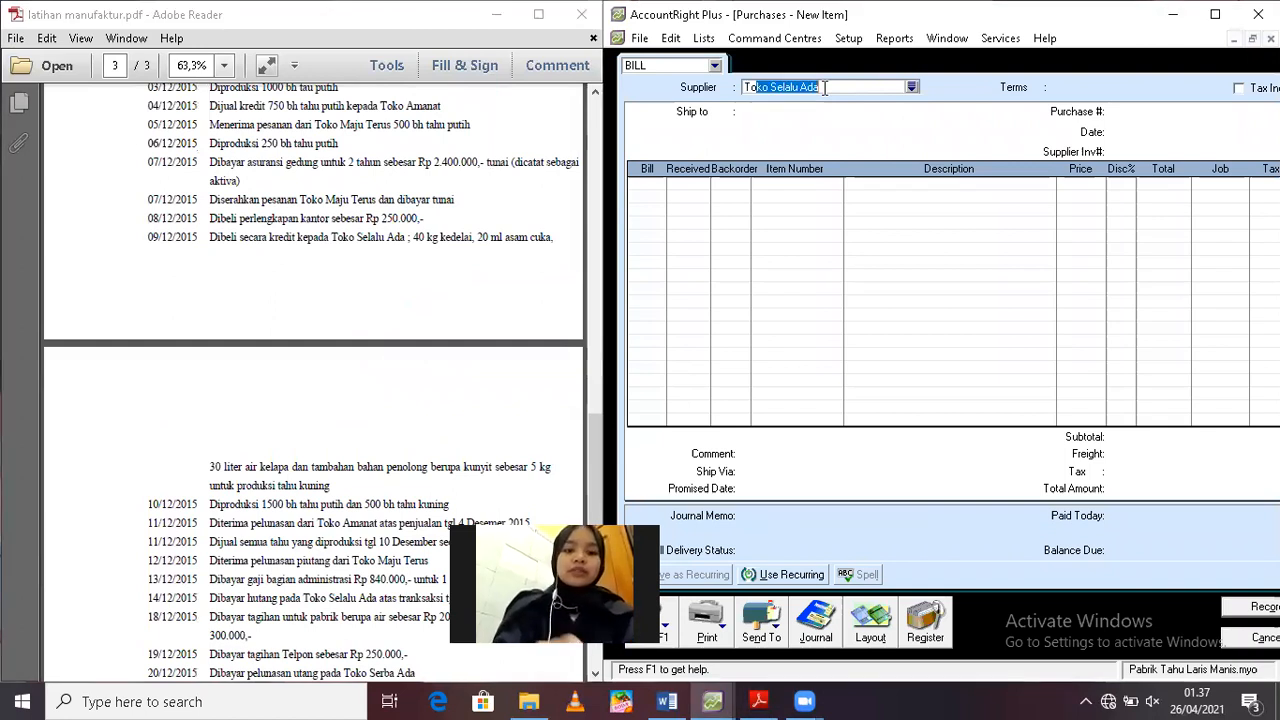
type("ko Selal")
Date the Toko Selalu Ada purchase bill 9/12/2019
left_click(1153, 136)
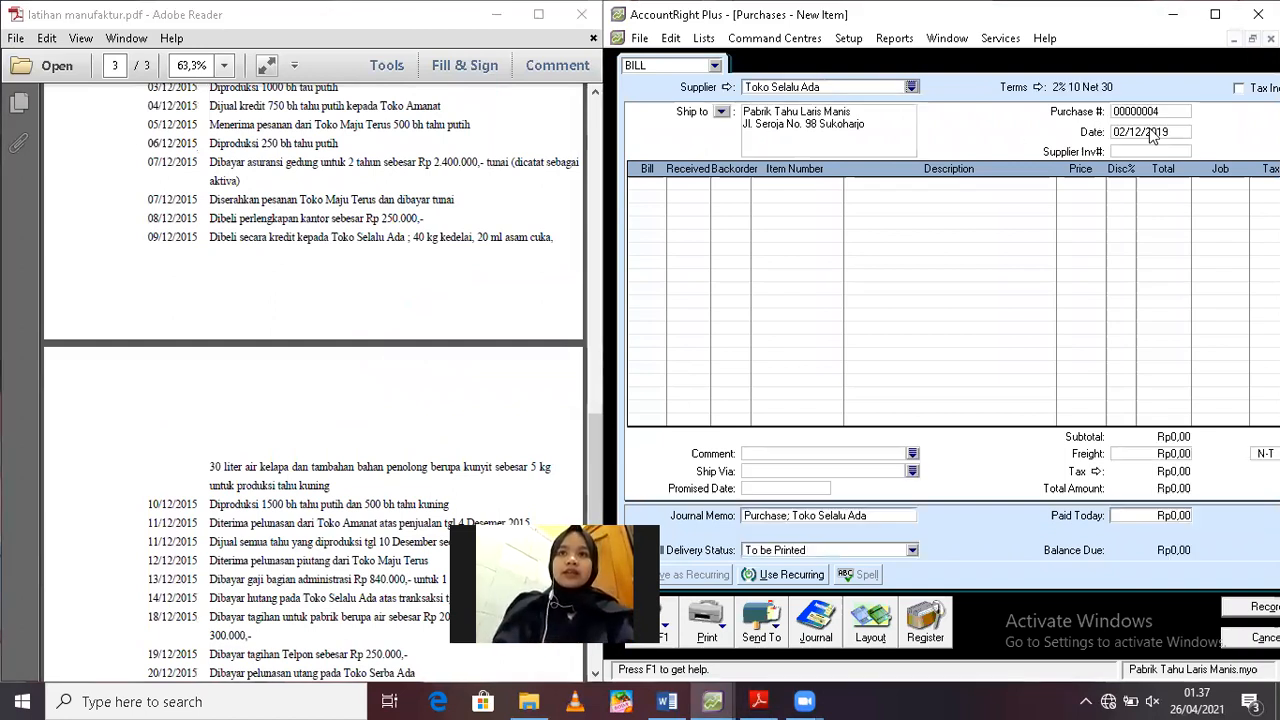
double_click(1153, 132)
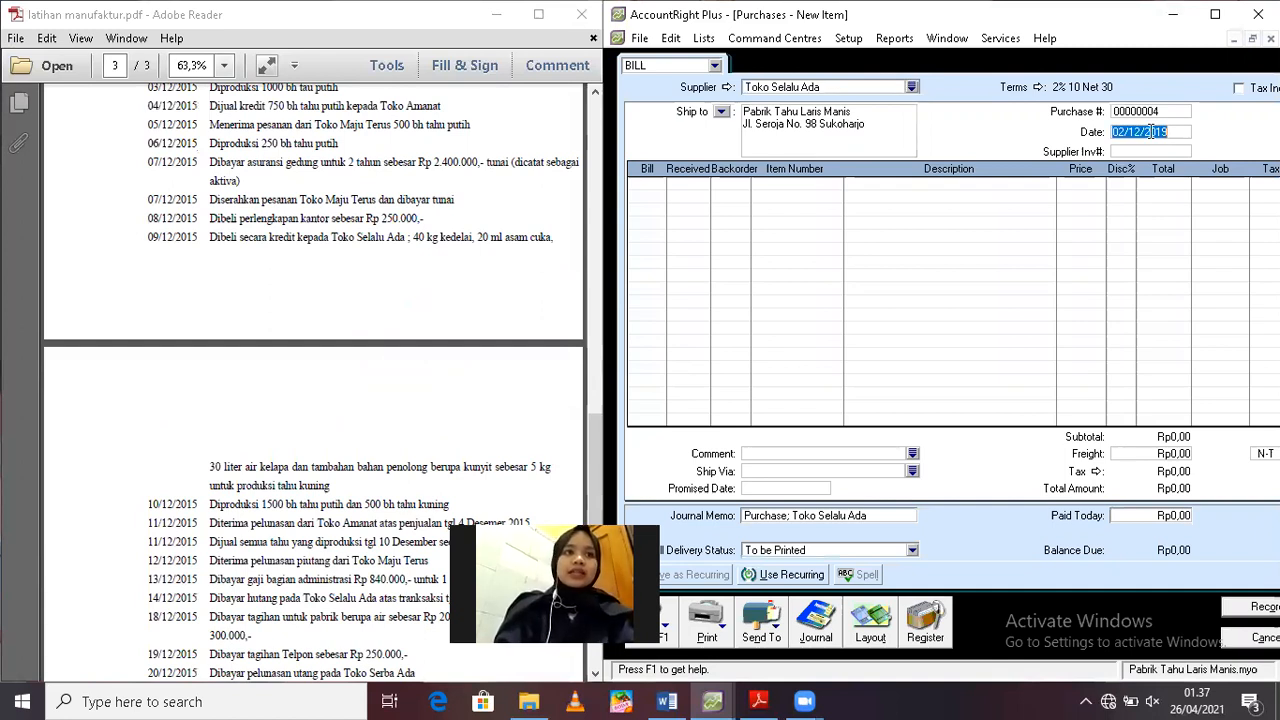
key("BackSpace")
type("9/12/")
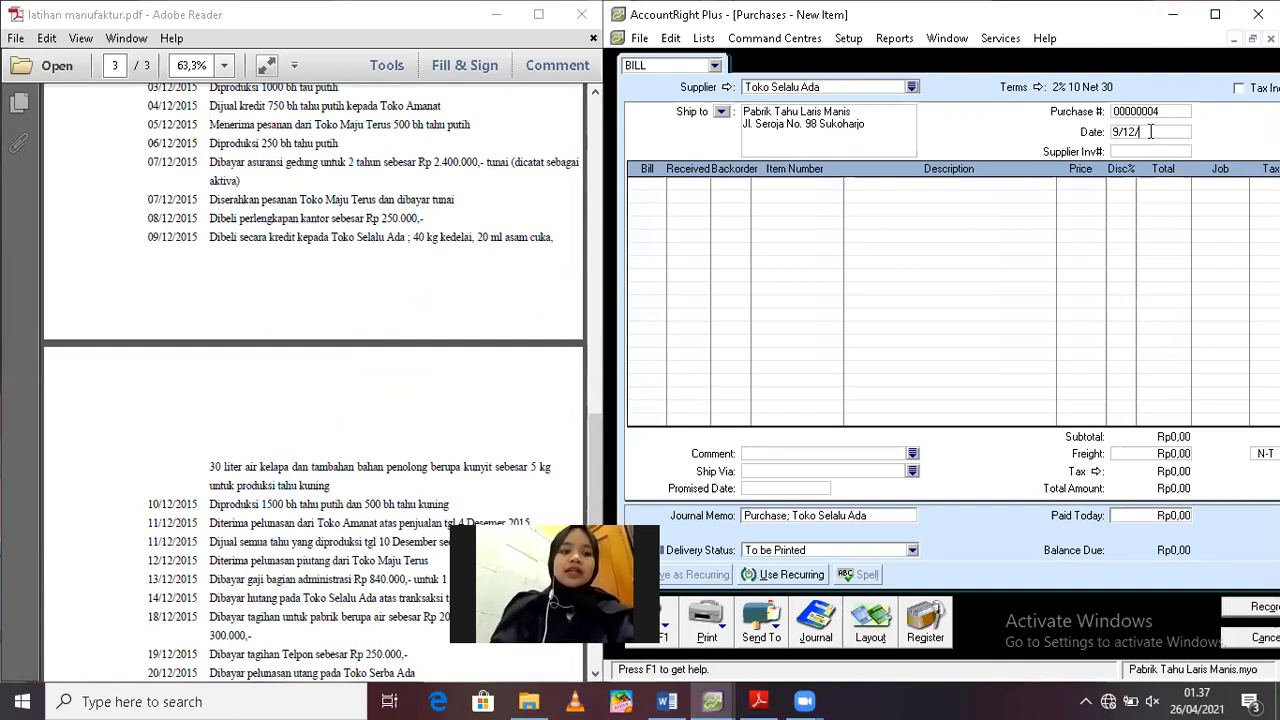
type("2019")
left_click(671, 194)
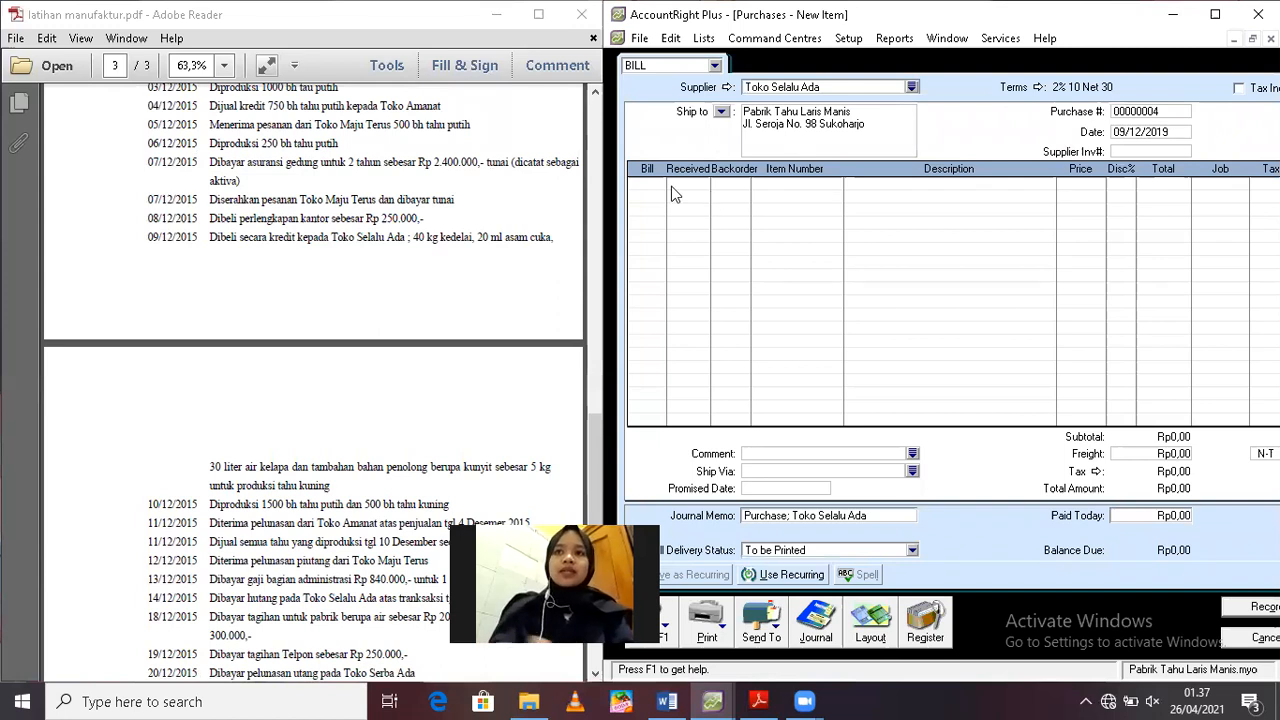
Fill the first bill line with 40 units of item BB01 Kedelai, keeping its default price
left_click(656, 184)
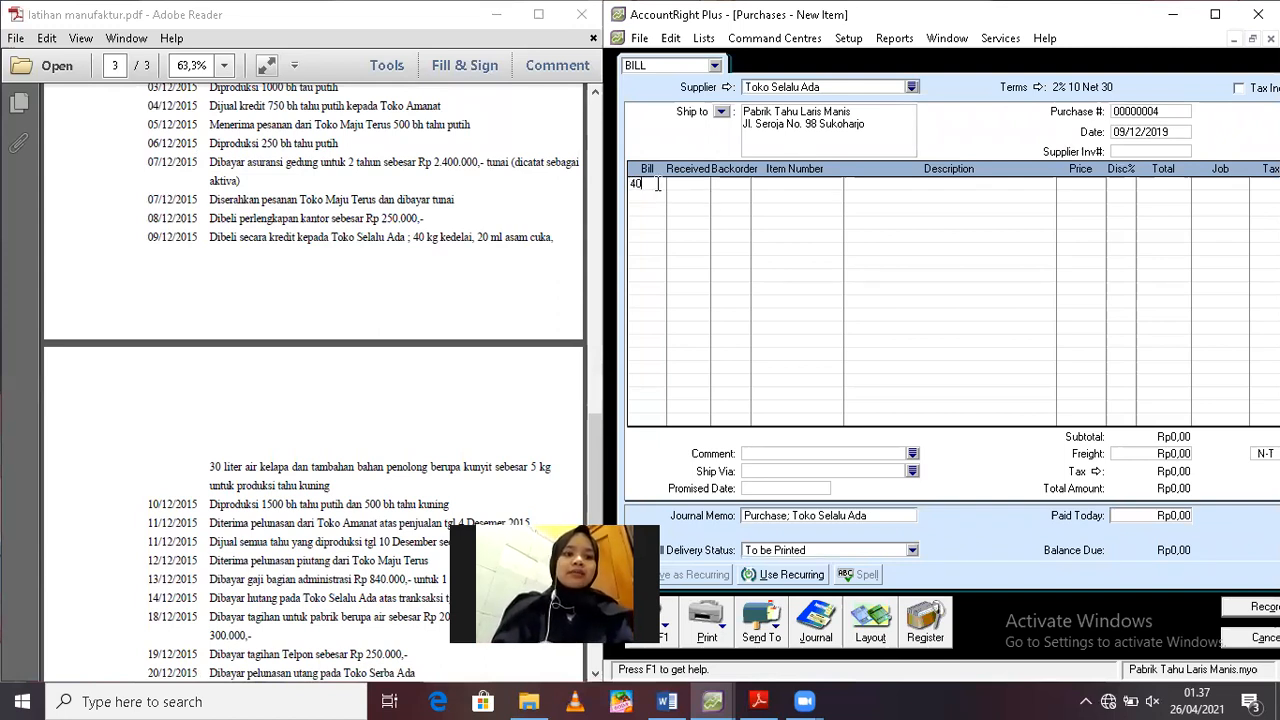
key("Tab")
key("Tab")
type("BB01")
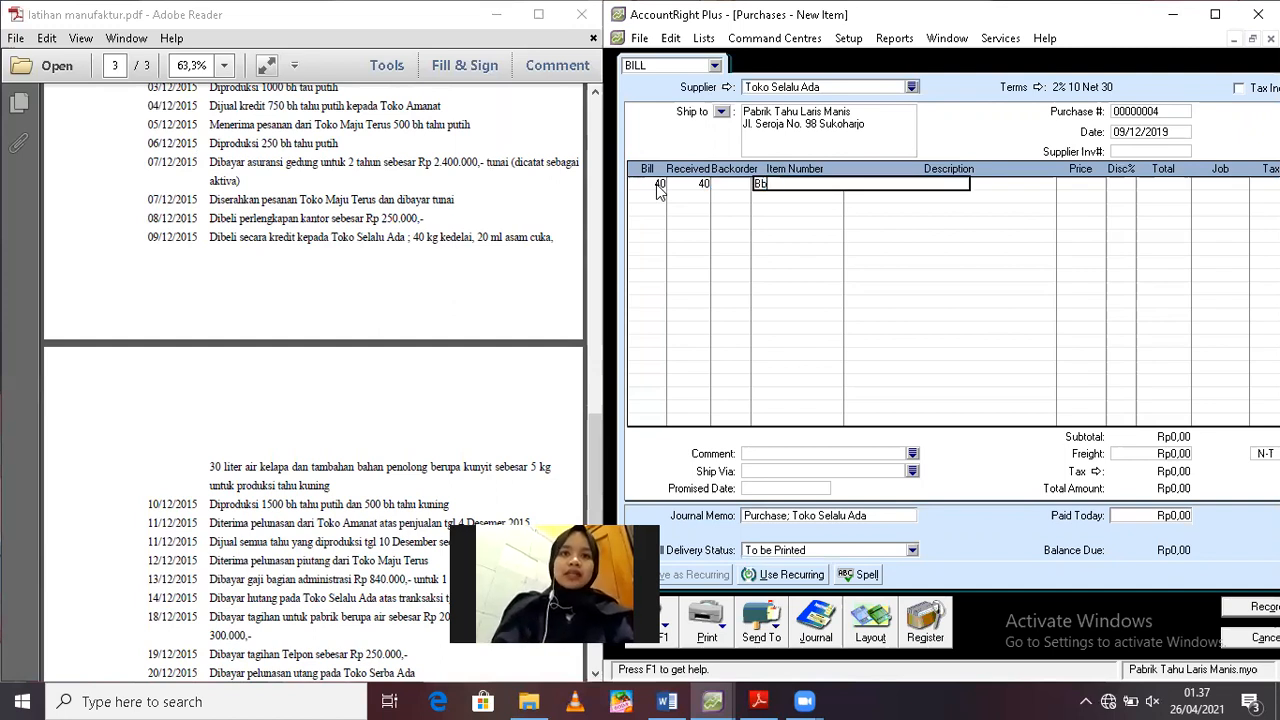
key("Tab")
key("Tab")
key("Tab")
key("Tab")
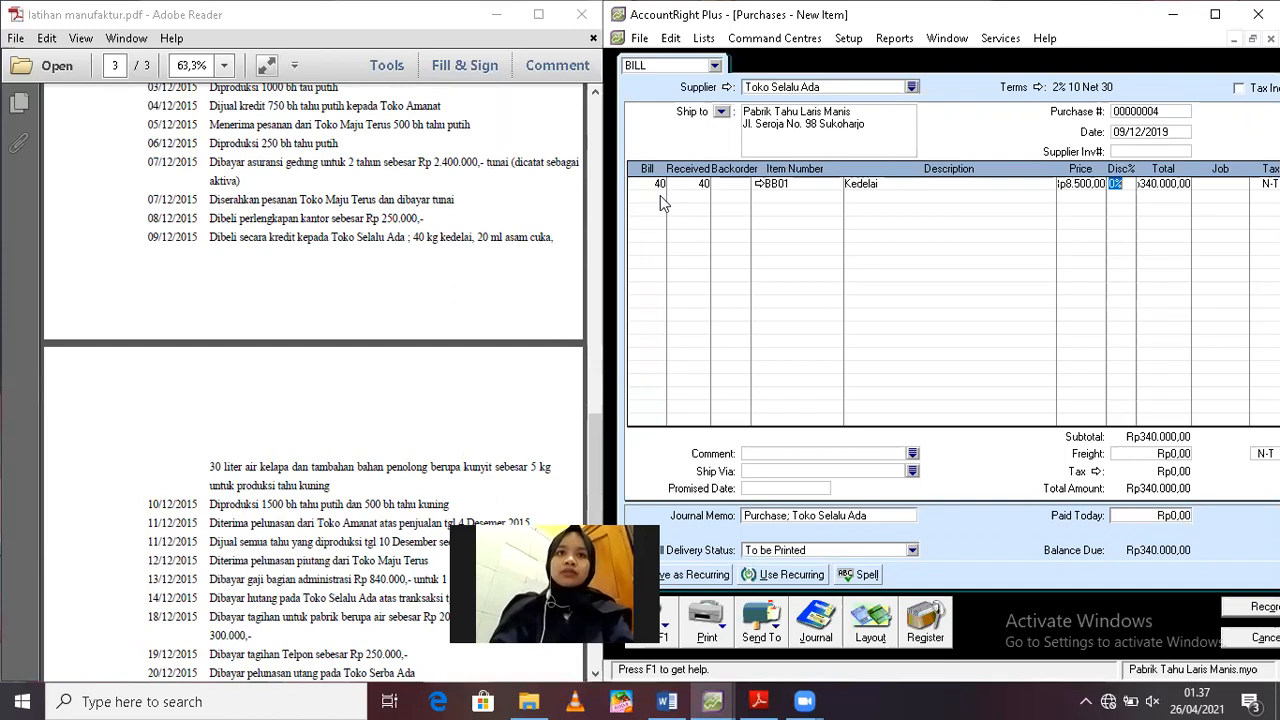
key("Tab")
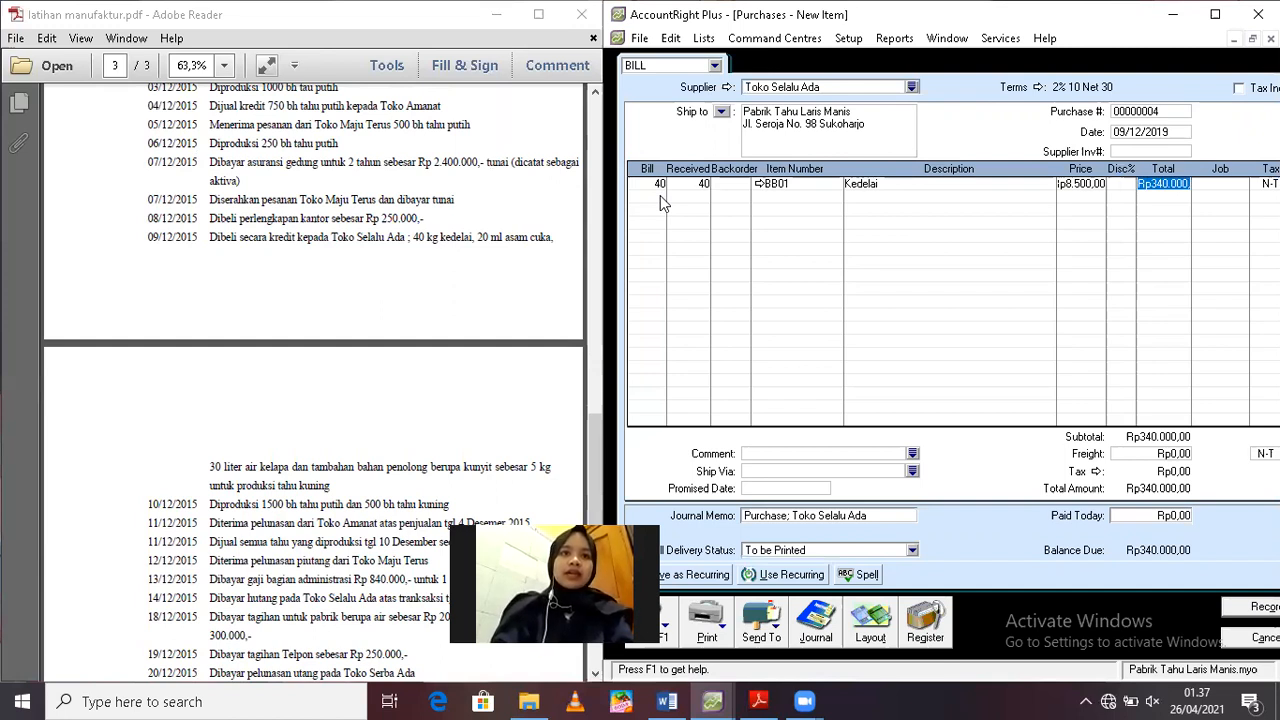
Add a second bill line for 20 units of item BP01 Asam Cuka, keeping its default price
left_click(660, 196)
type("20")
key("Tab")
key("Tab")
type("BP0")
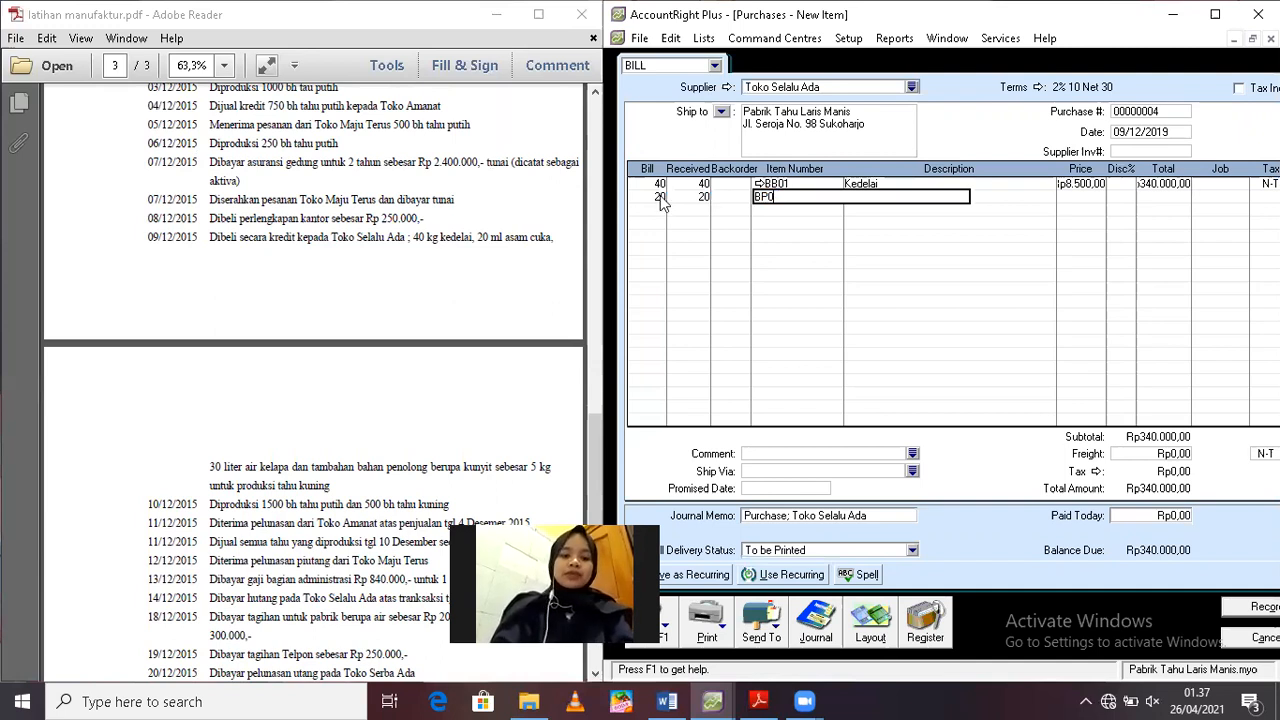
key("Tab")
key("Tab")
key("Tab")
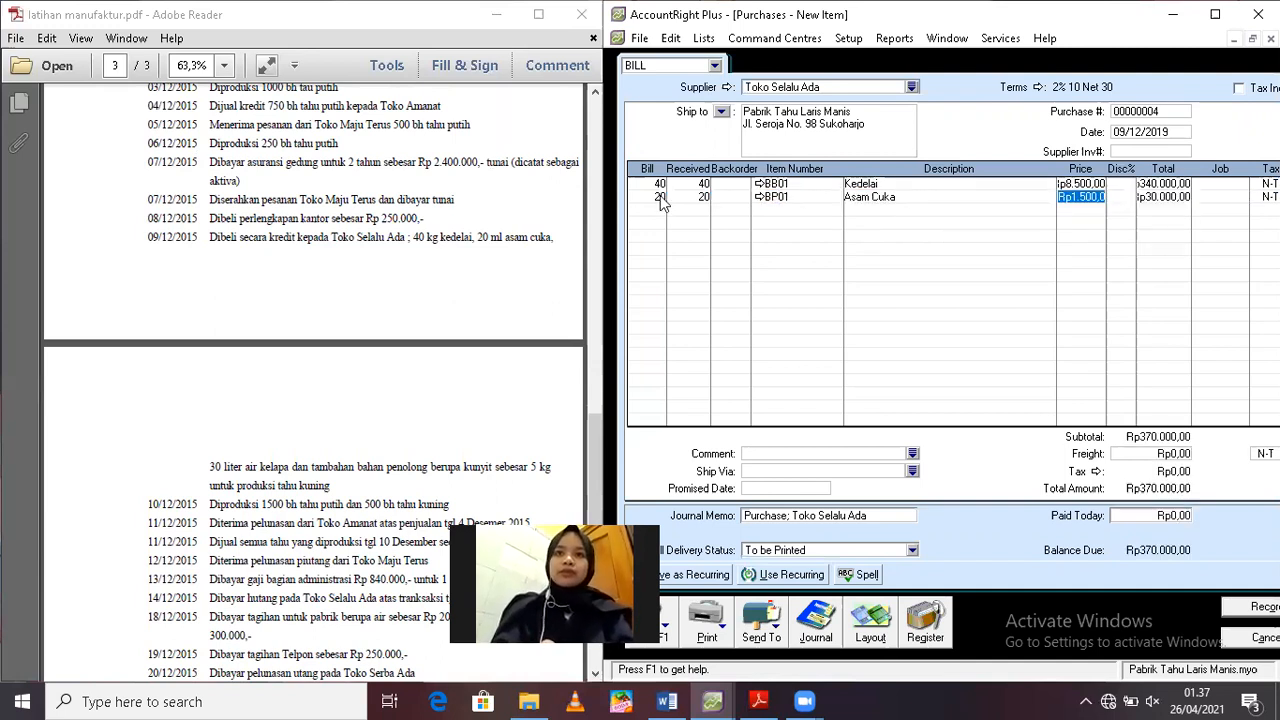
Add a third bill line for 30 units of item BP02 Air Kelapa, keeping its default price
left_click(654, 209)
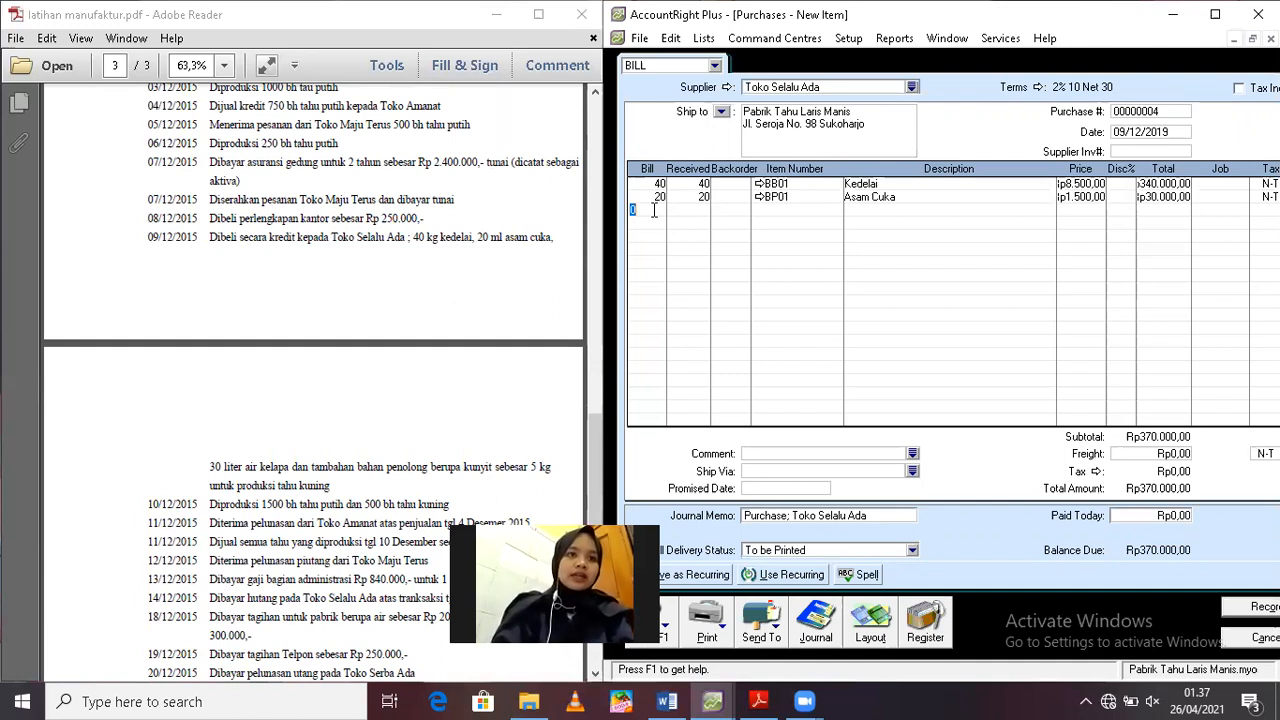
key("Tab")
key("Tab")
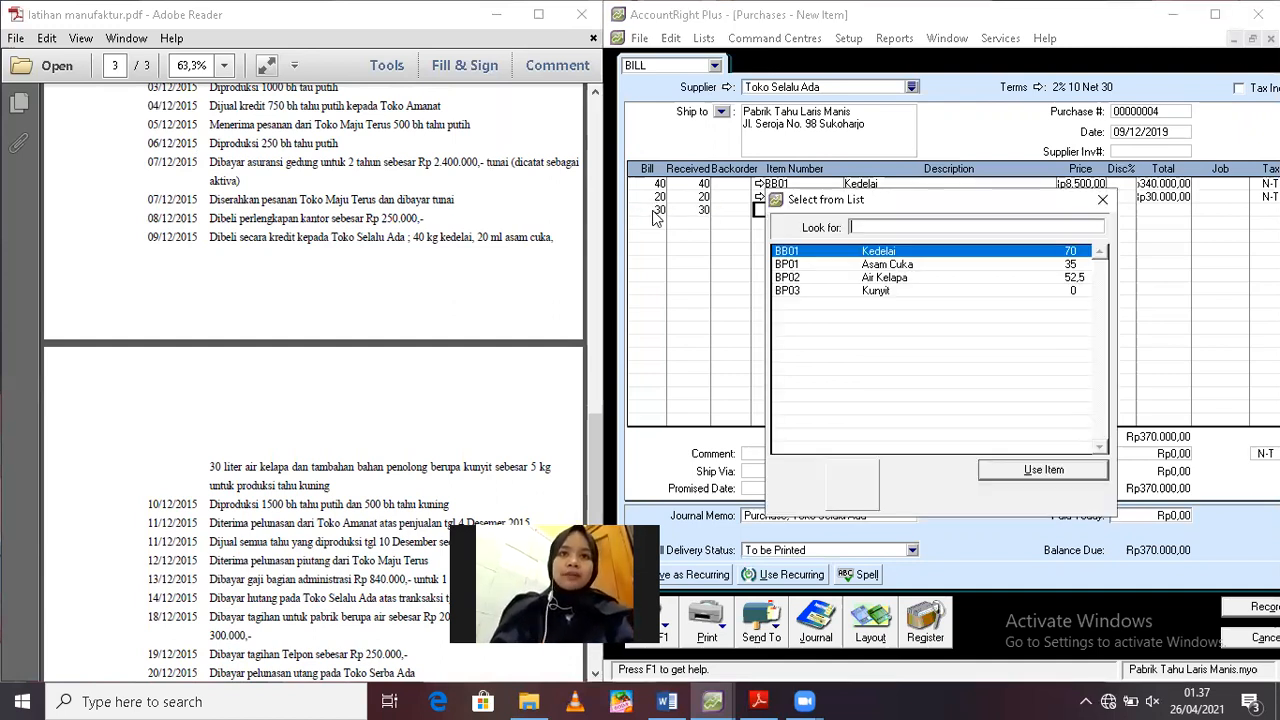
type("BP02")
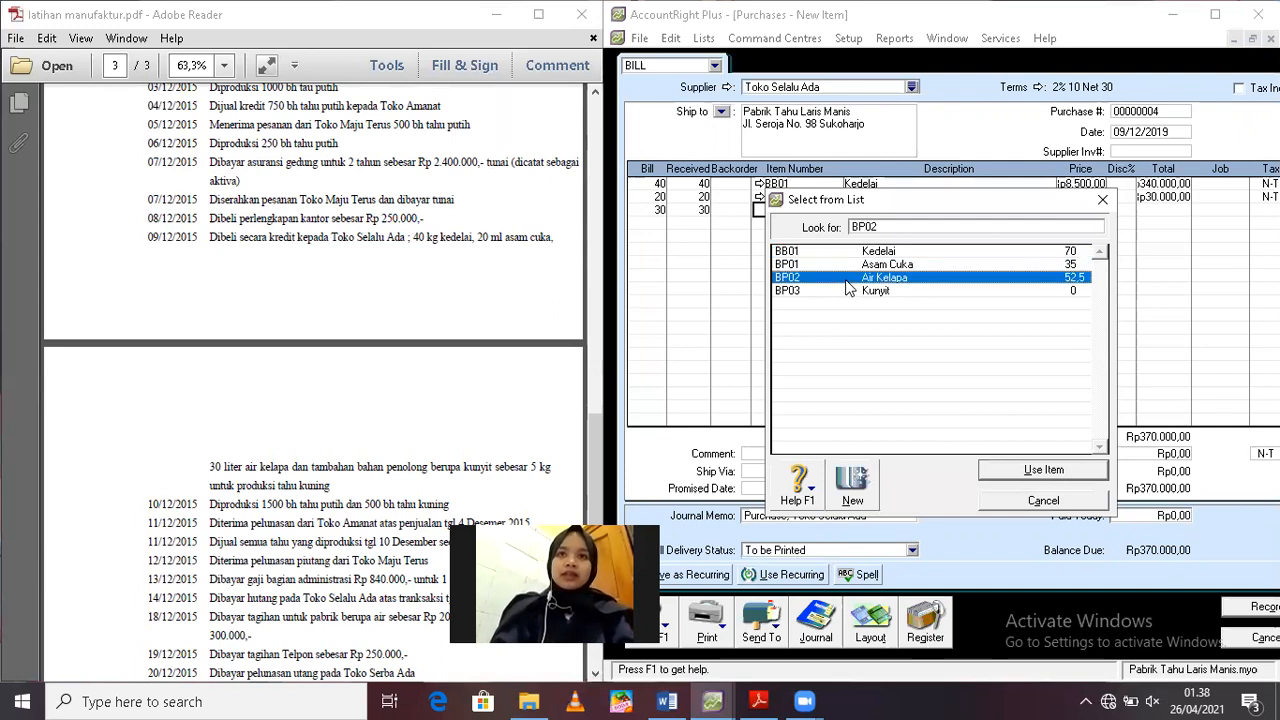
key("Return")
key("Tab")
key("Tab")
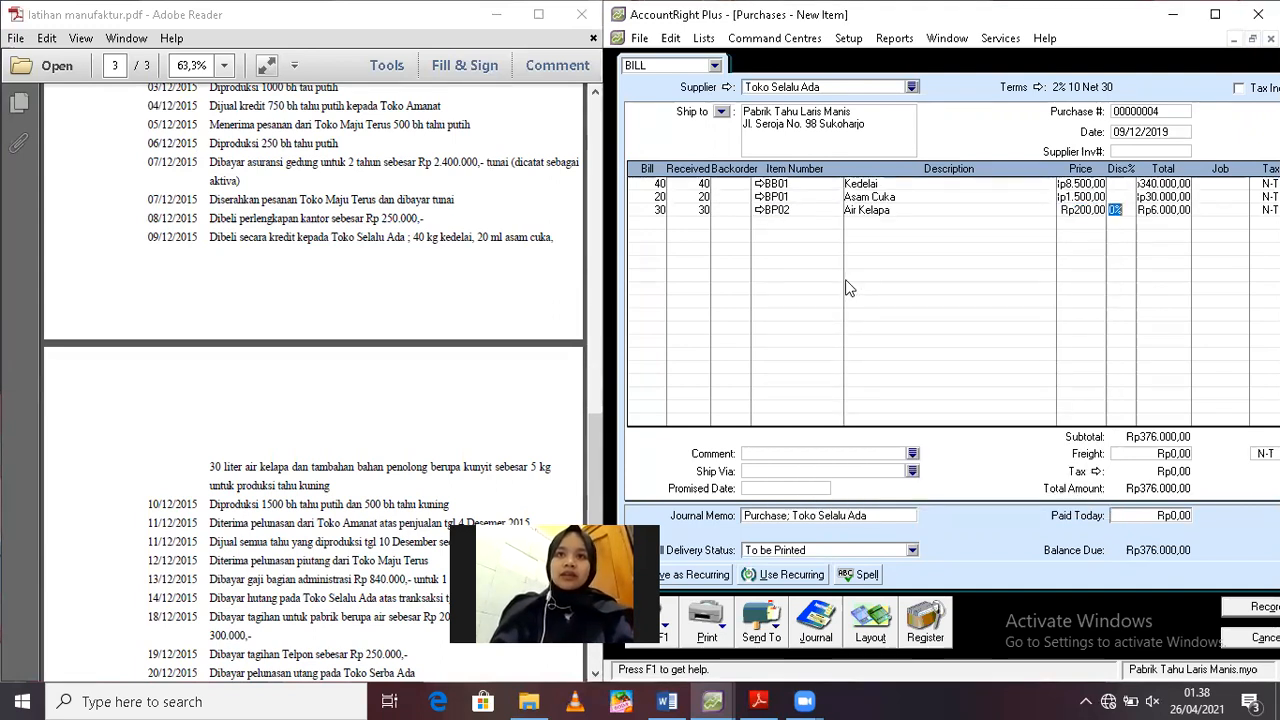
Add a fourth bill line for 5 units of item BP03 Kunyit
left_click(661, 224)
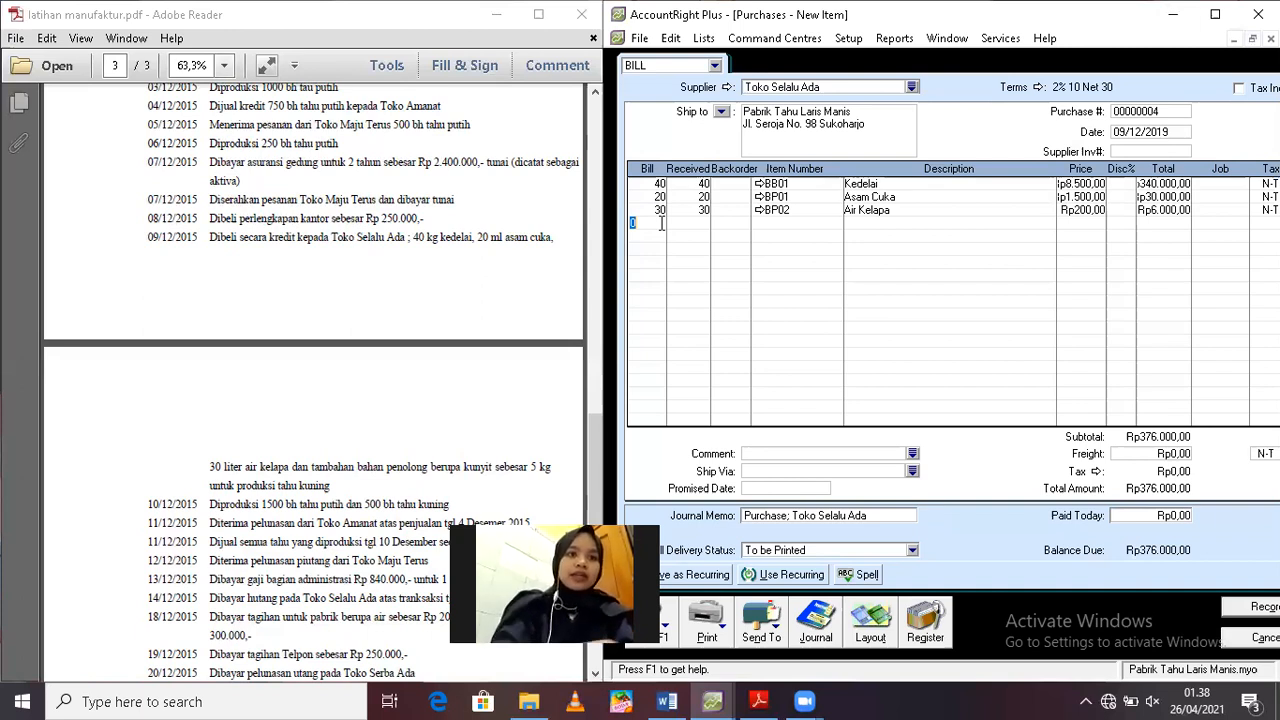
type("5")
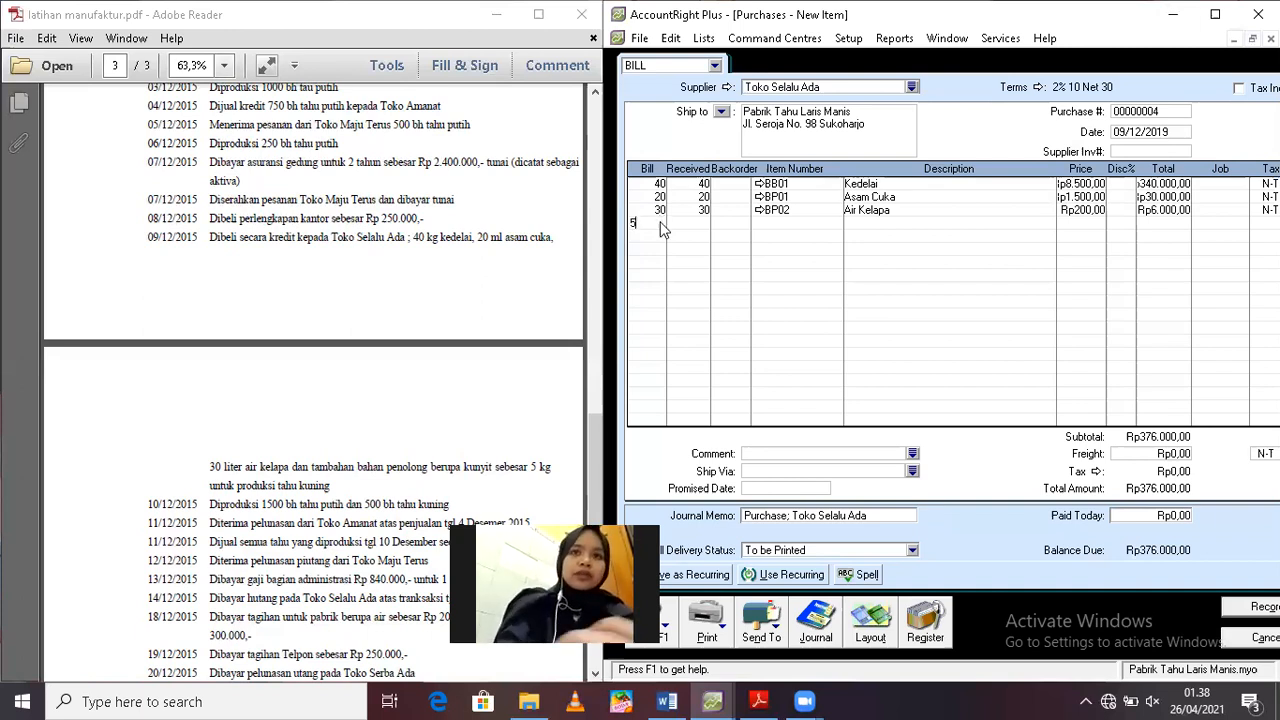
key("Tab")
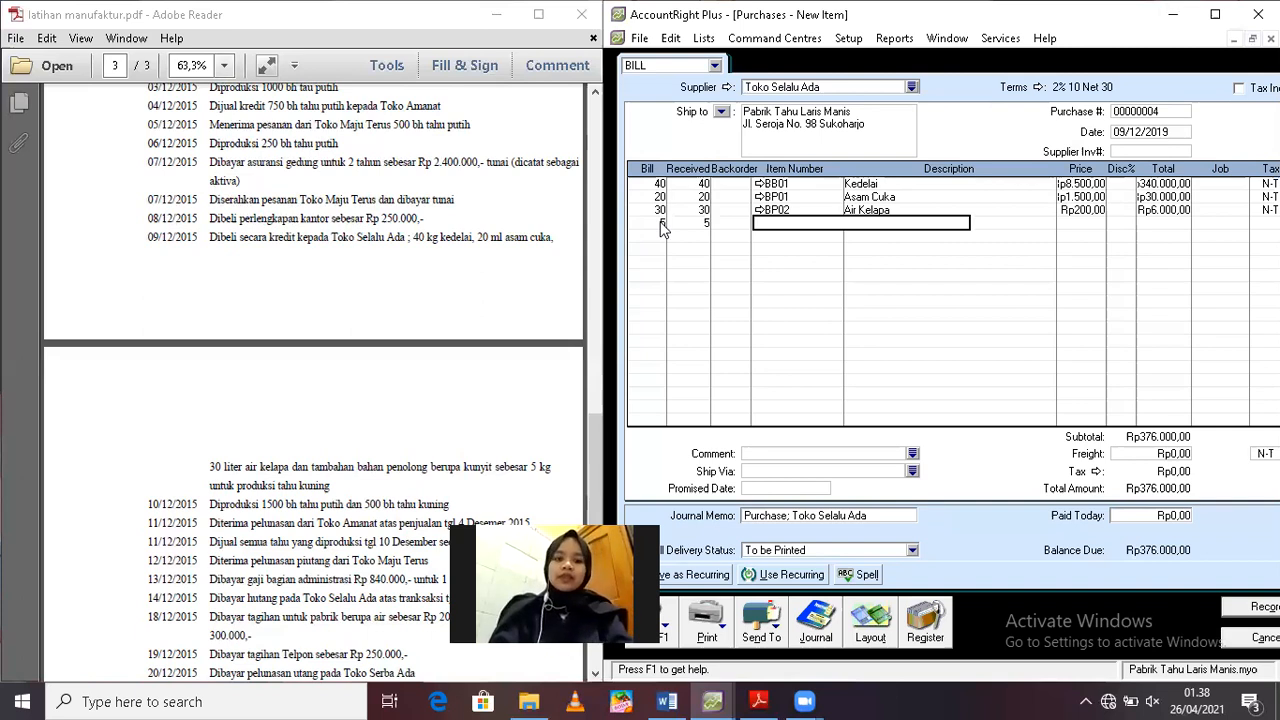
type("BP03")
key("Tab")
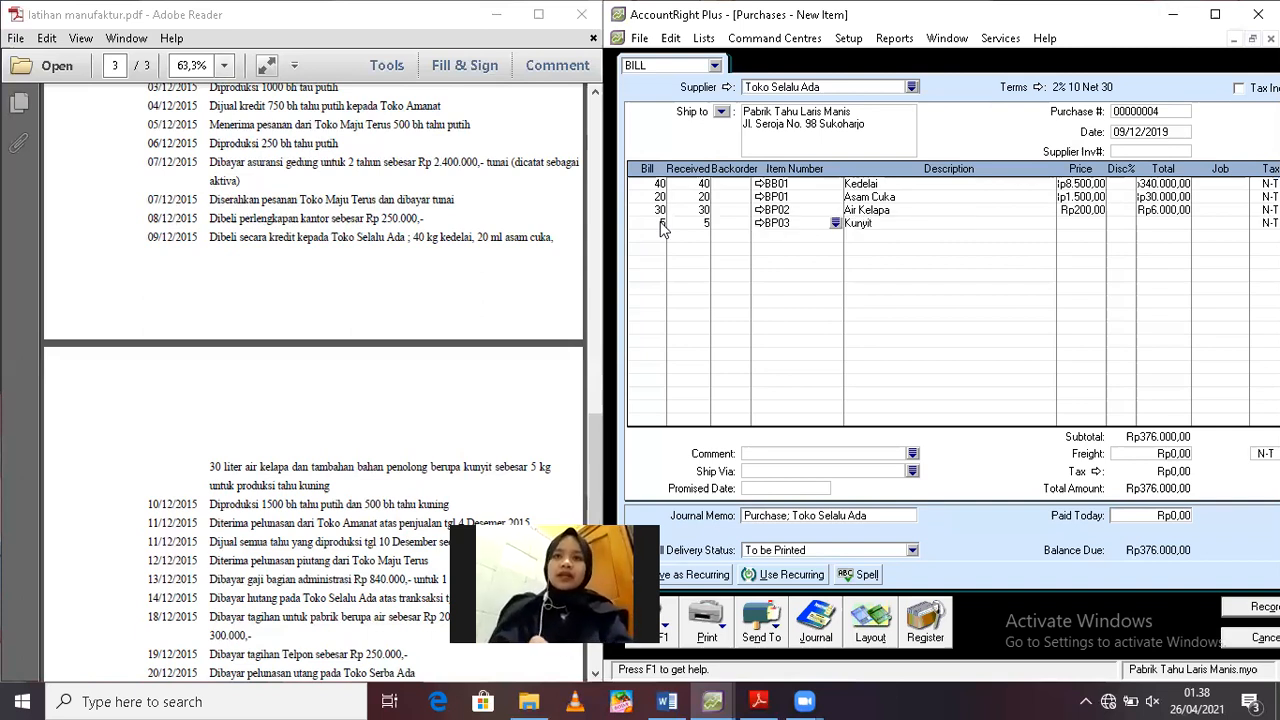
key("Tab")
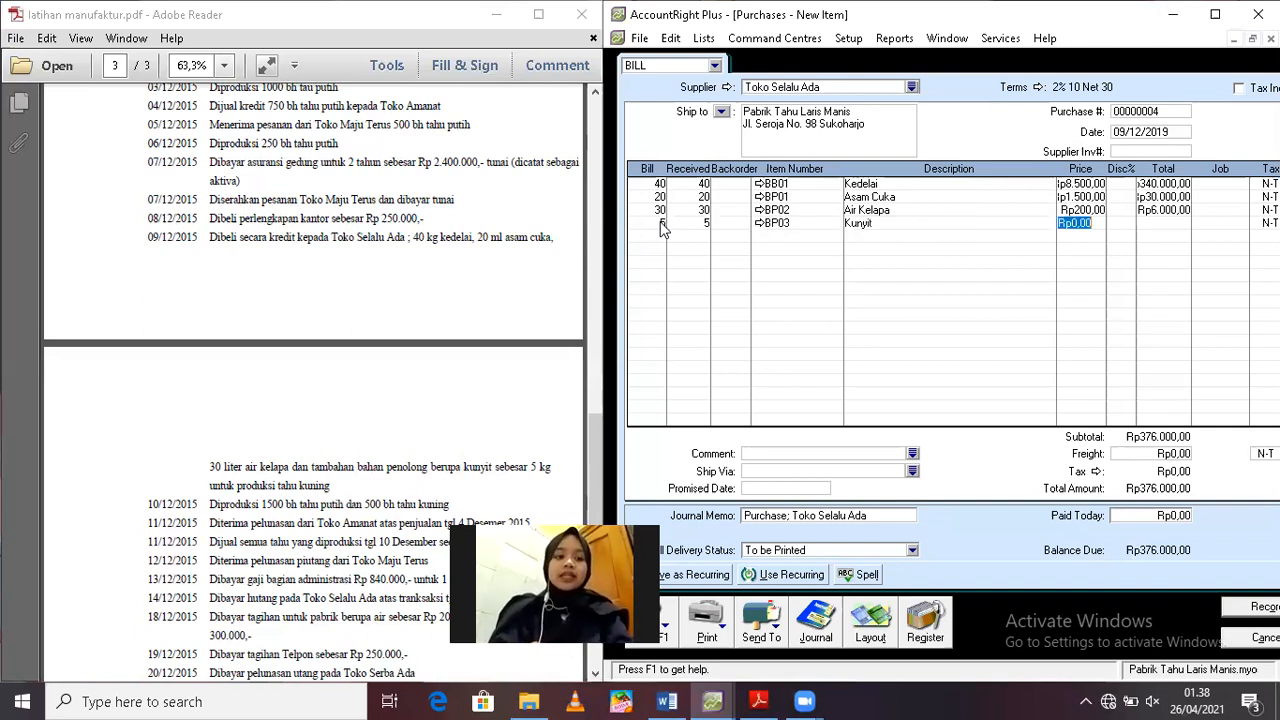
Set the Kunyit line's unit price to 2000, checking it against the turmeric price in the exercise PDF
type("2000")
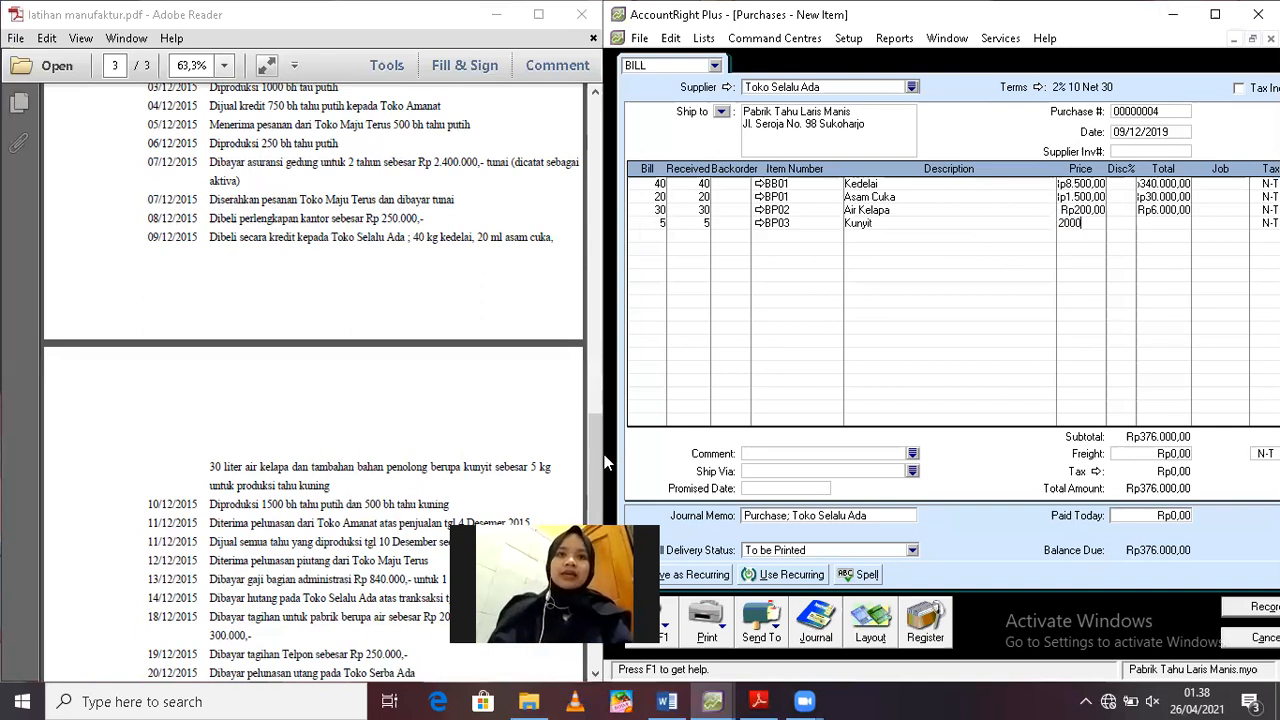
left_click_drag(590, 427, 586, 314)
scroll(587, 312, "up", 2)
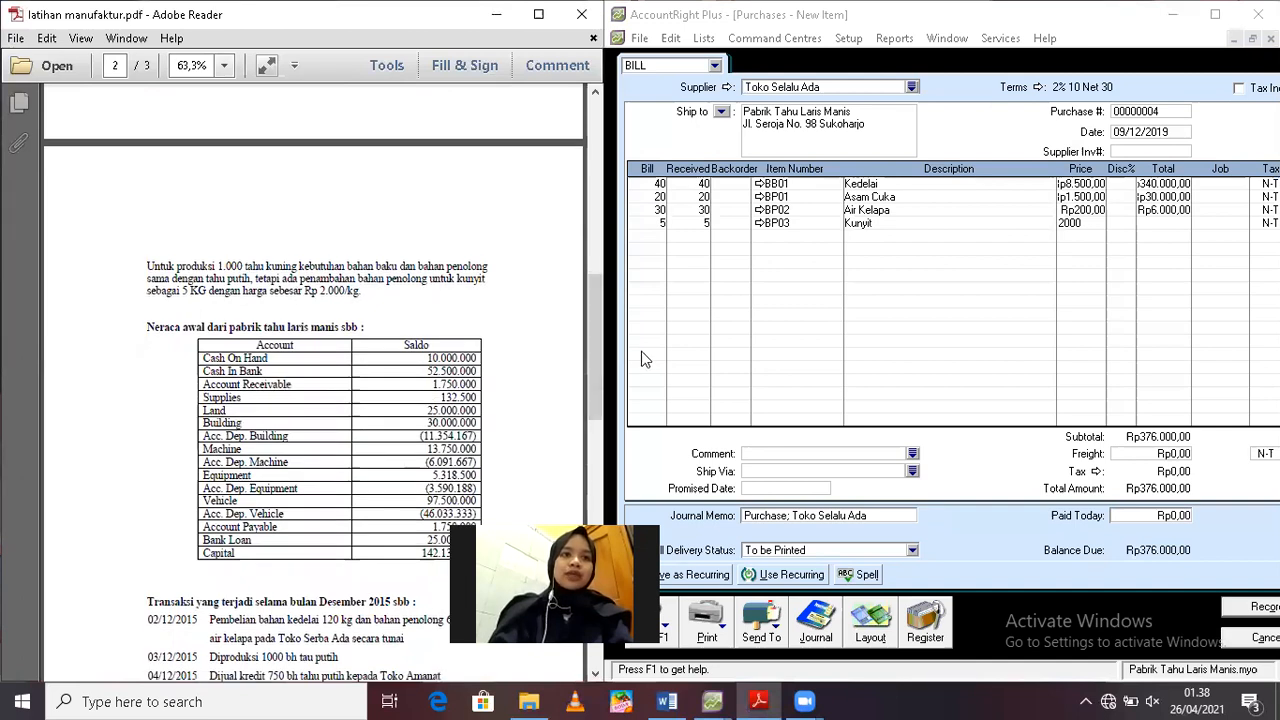
left_click_drag(600, 349, 596, 450)
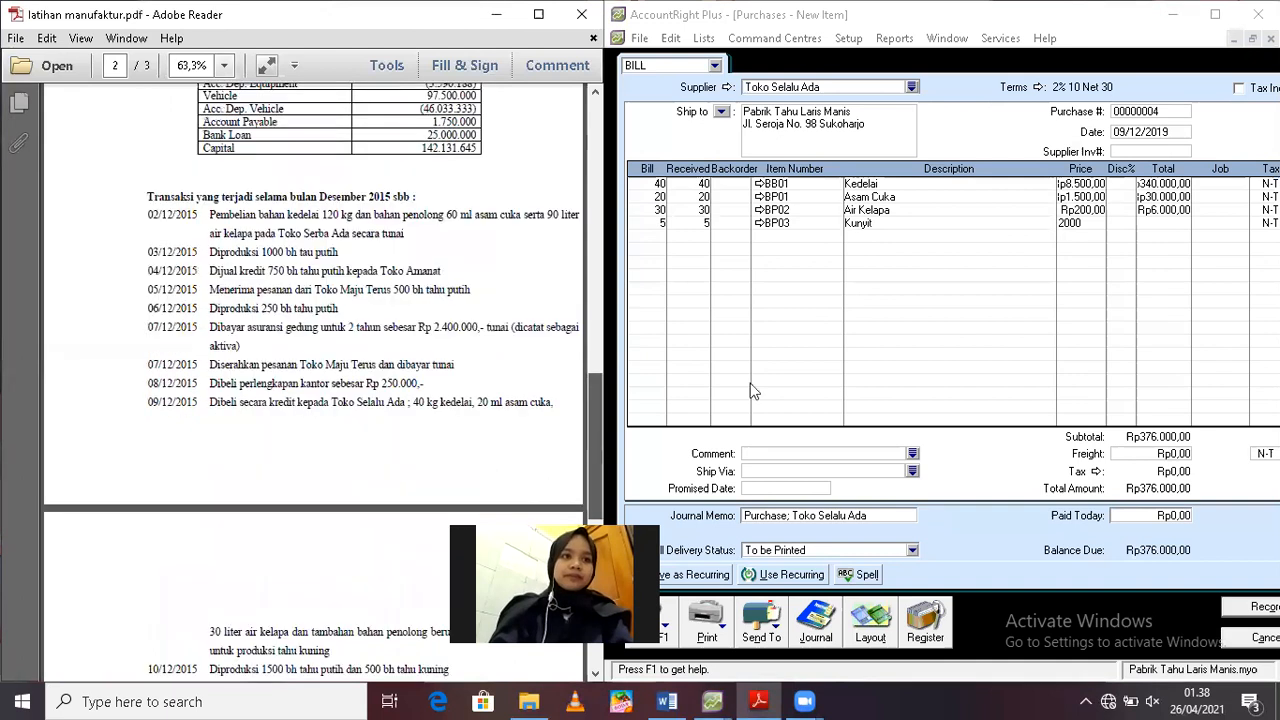
left_click(1090, 225)
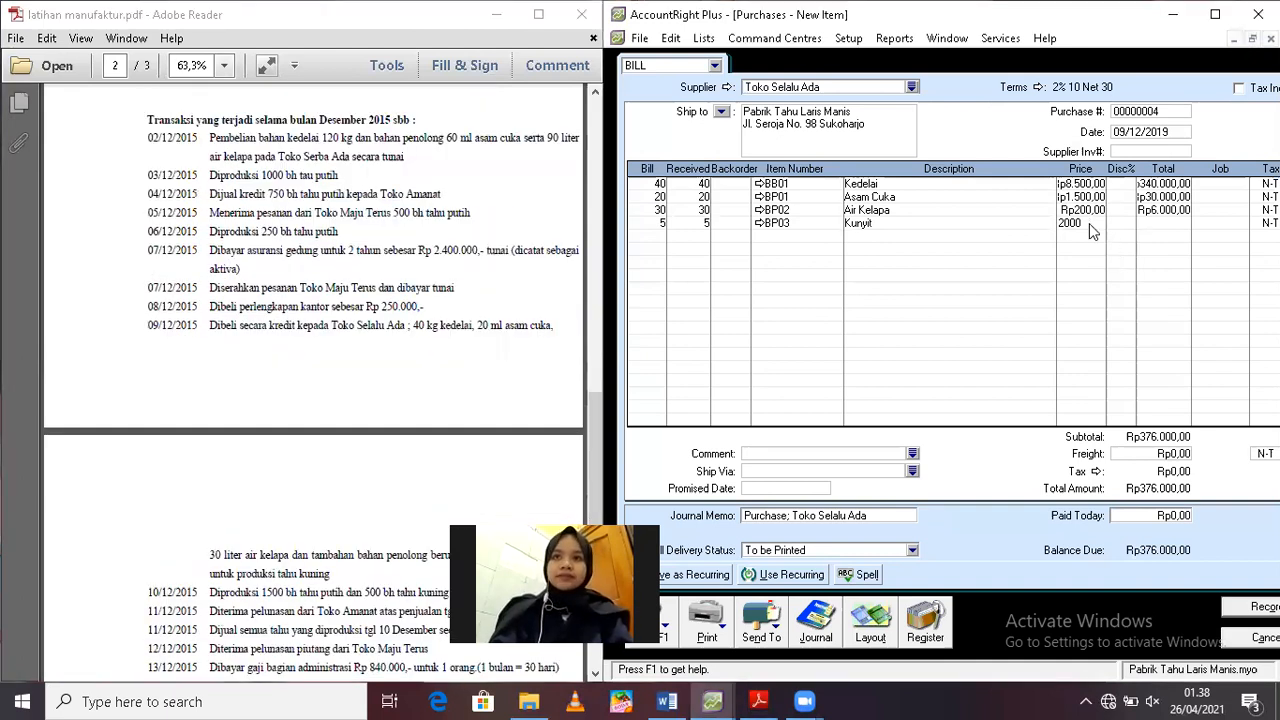
key("Tab")
key("Tab")
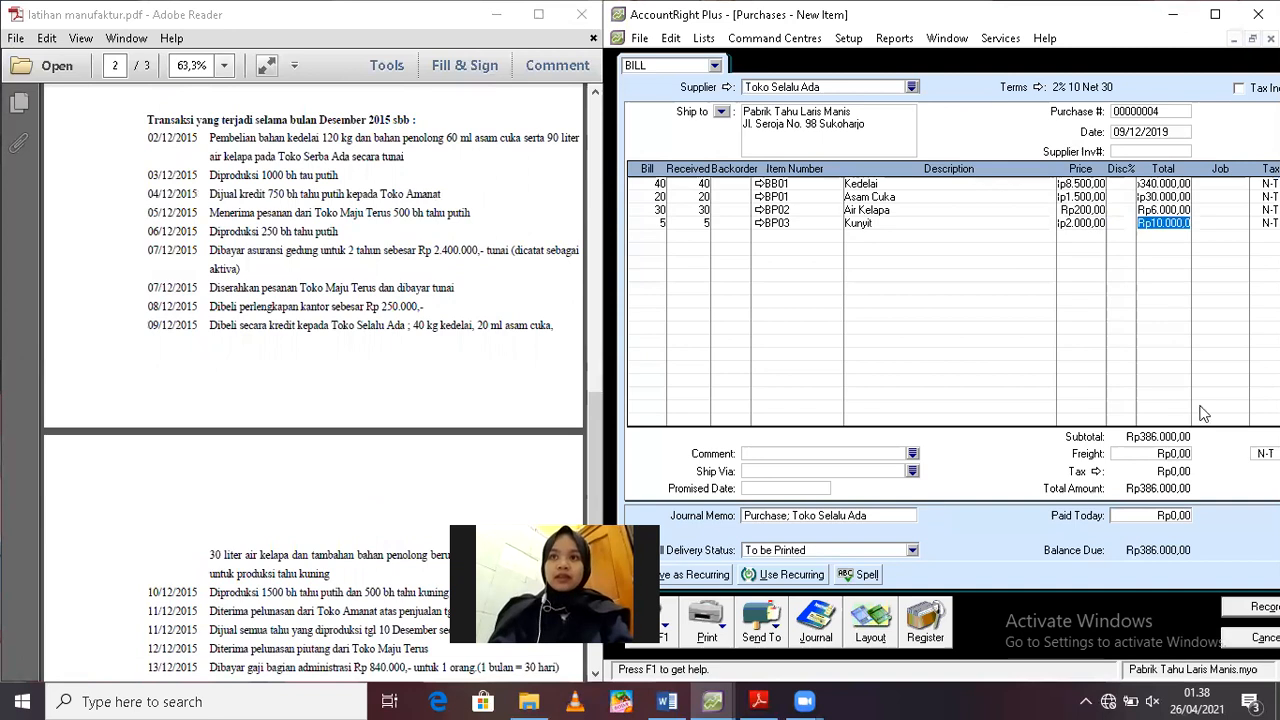
Record the Toko Selalu Ada bill, ignoring the flagged spellings and declining the suggested tax code change
left_click(1240, 610)
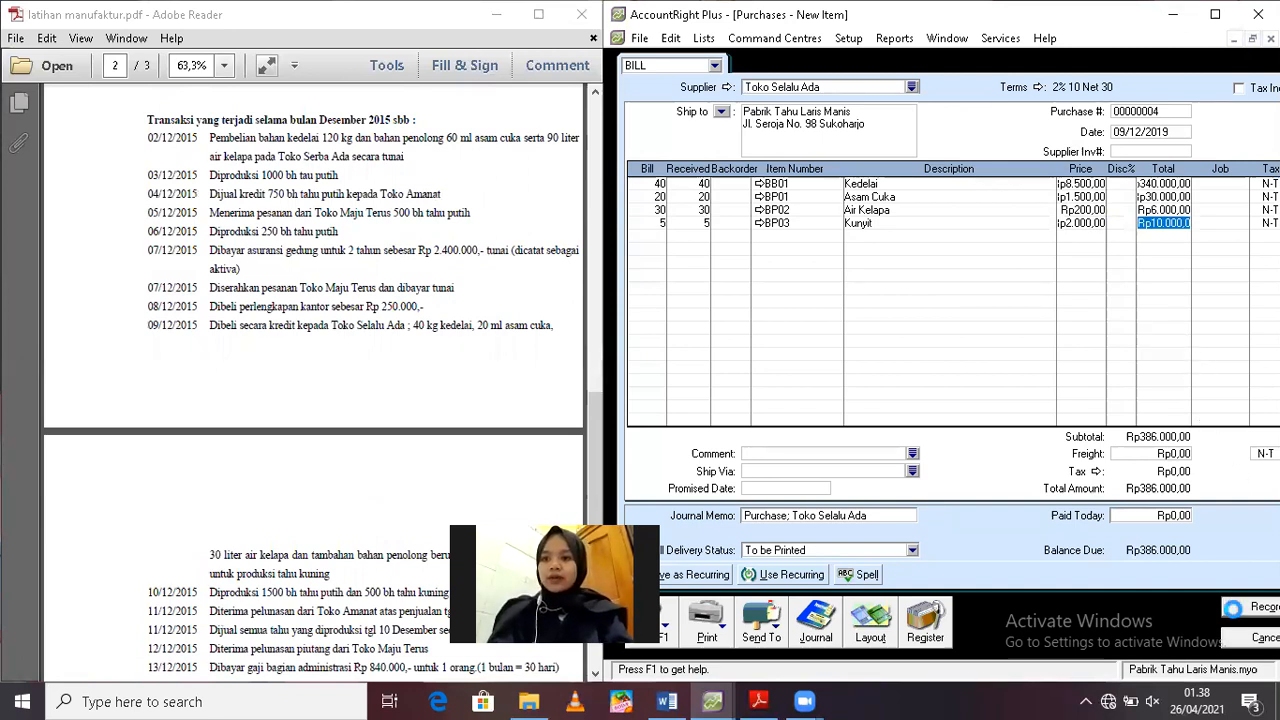
left_click(778, 372)
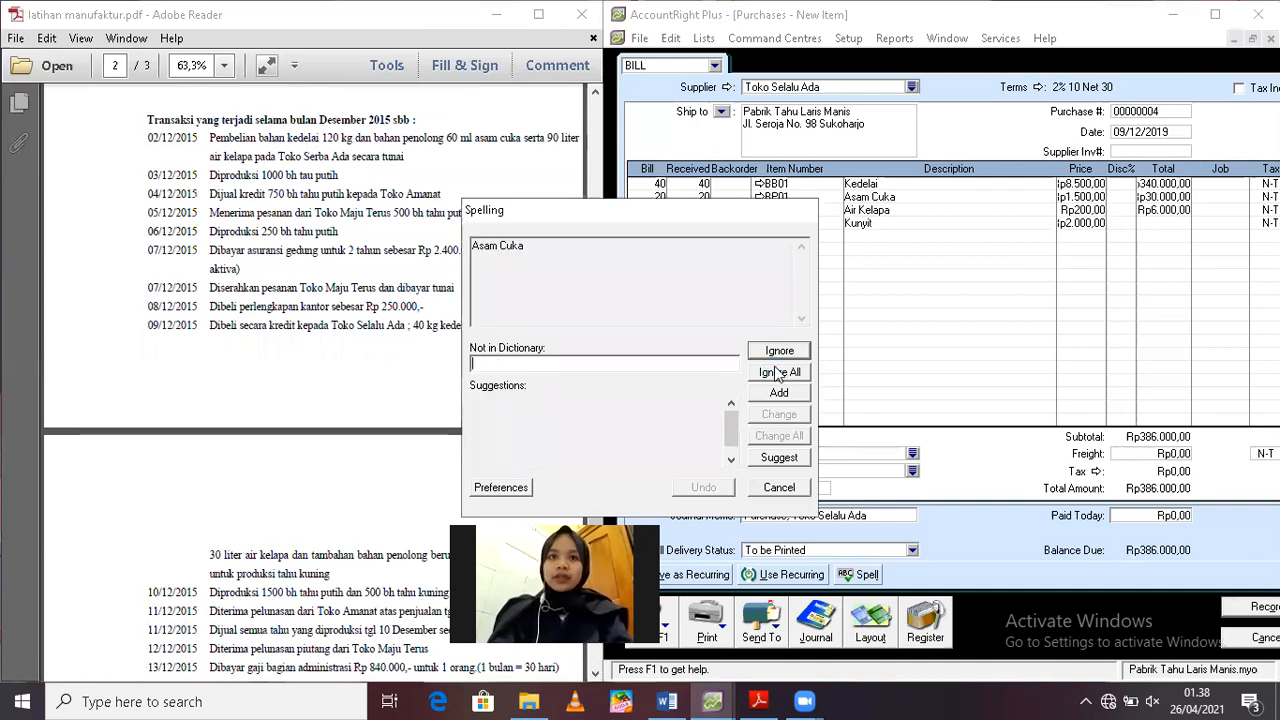
left_click(778, 372)
left_click(778, 372)
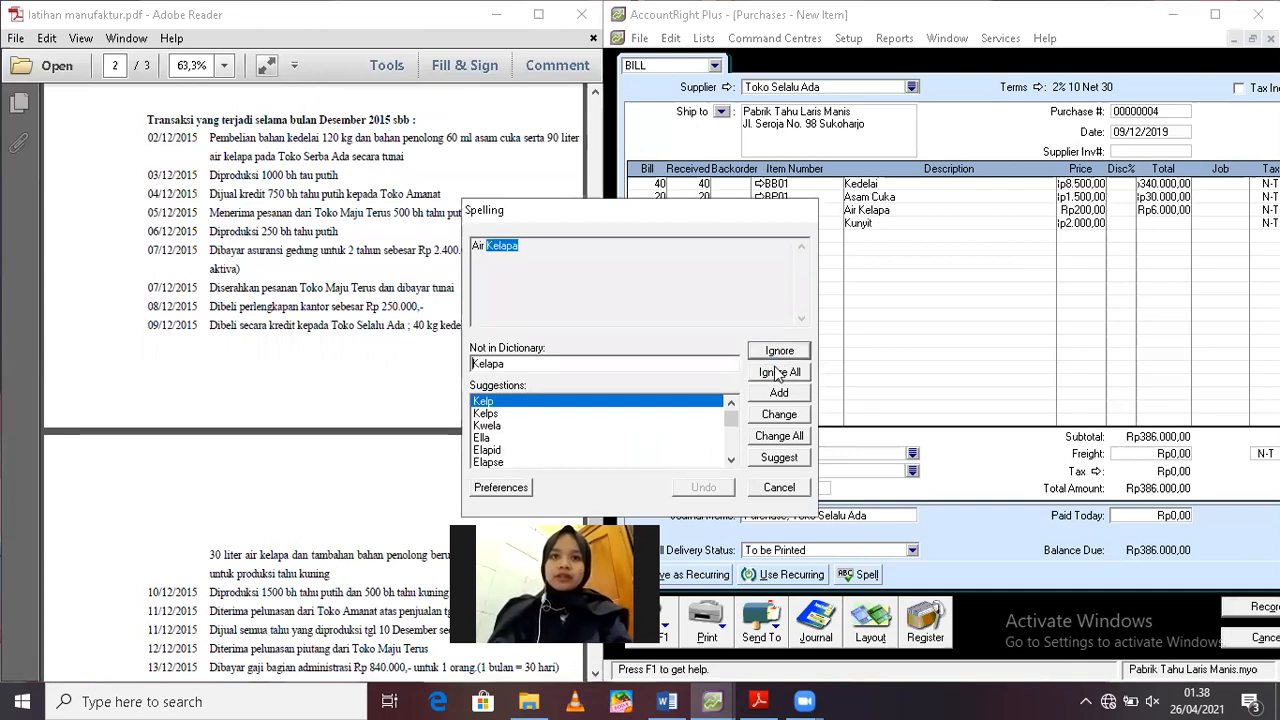
left_click(779, 350)
left_click(778, 372)
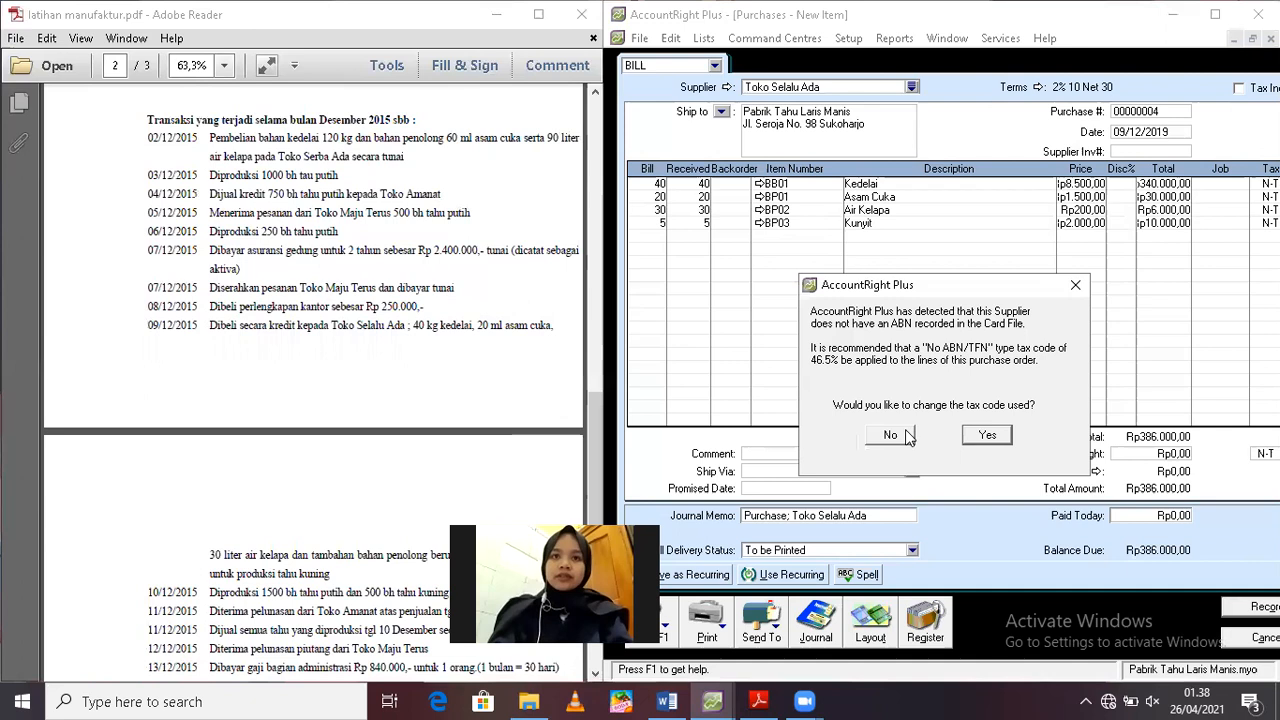
left_click(894, 435)
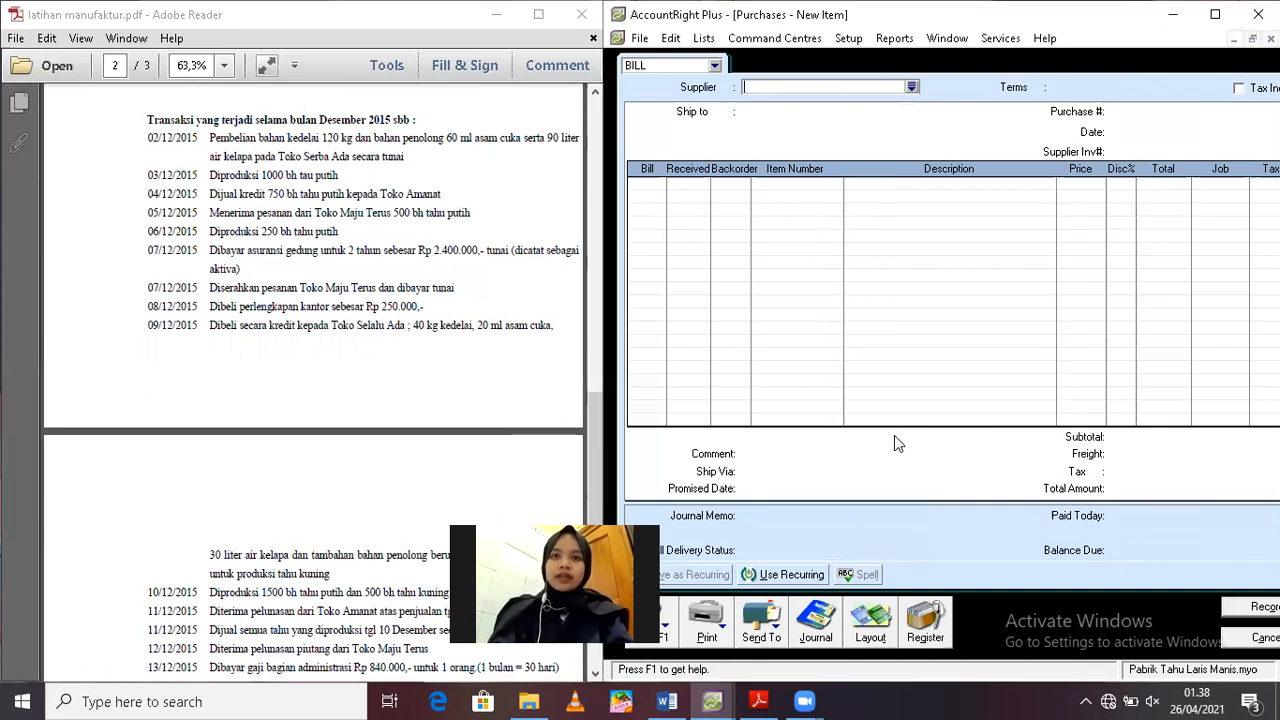
Close the blank purchase form and open Auto-Build Items for the 10/12 production transaction in the exercise PDF
left_click(389, 306)
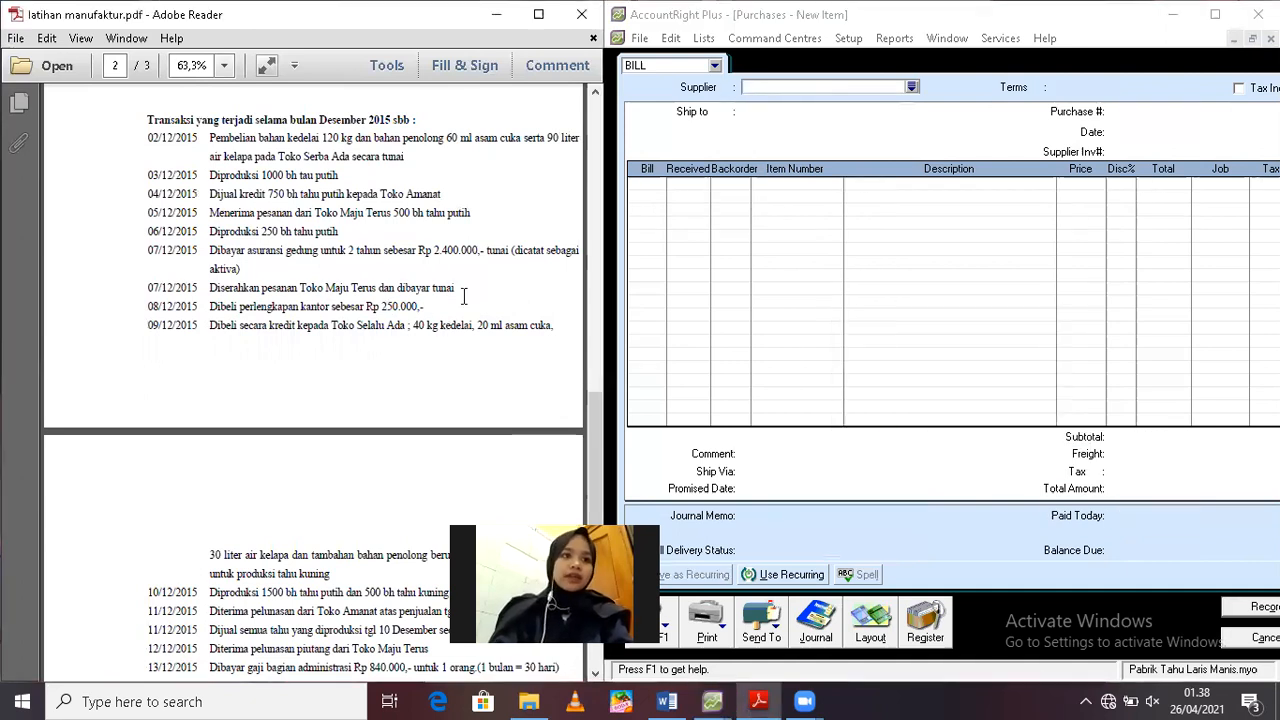
left_click_drag(596, 433, 585, 515)
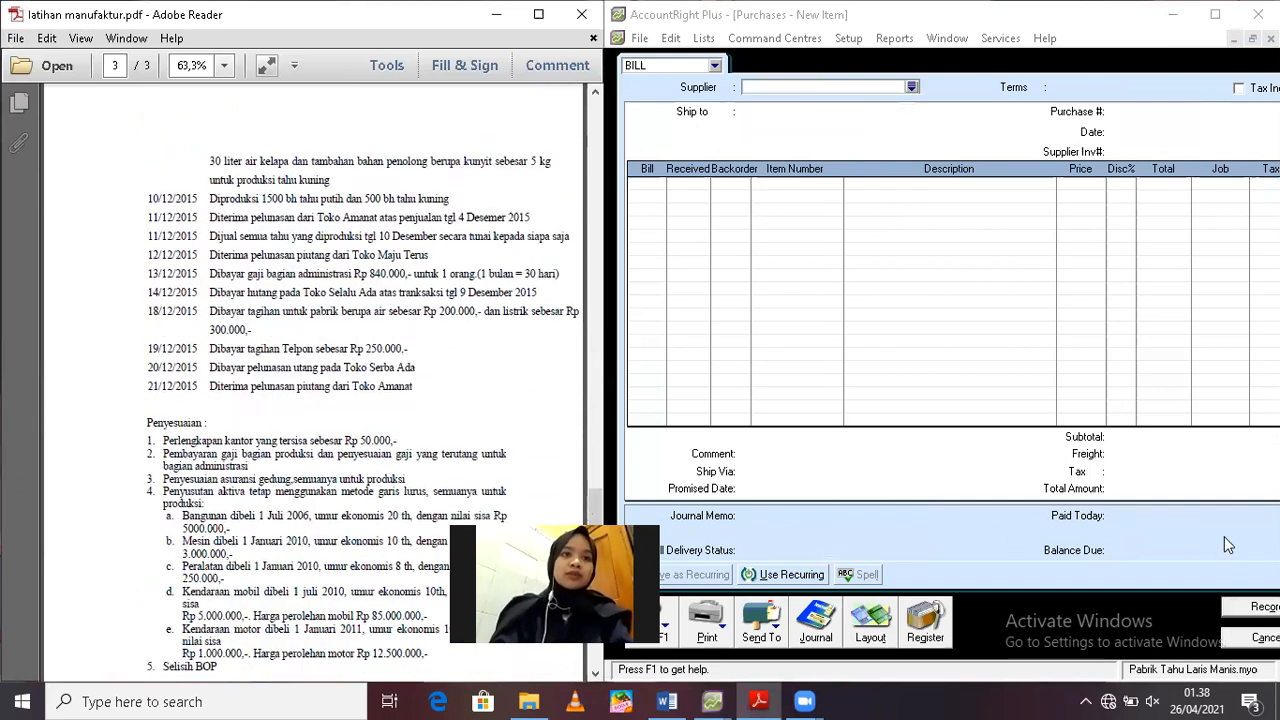
left_click(1240, 640)
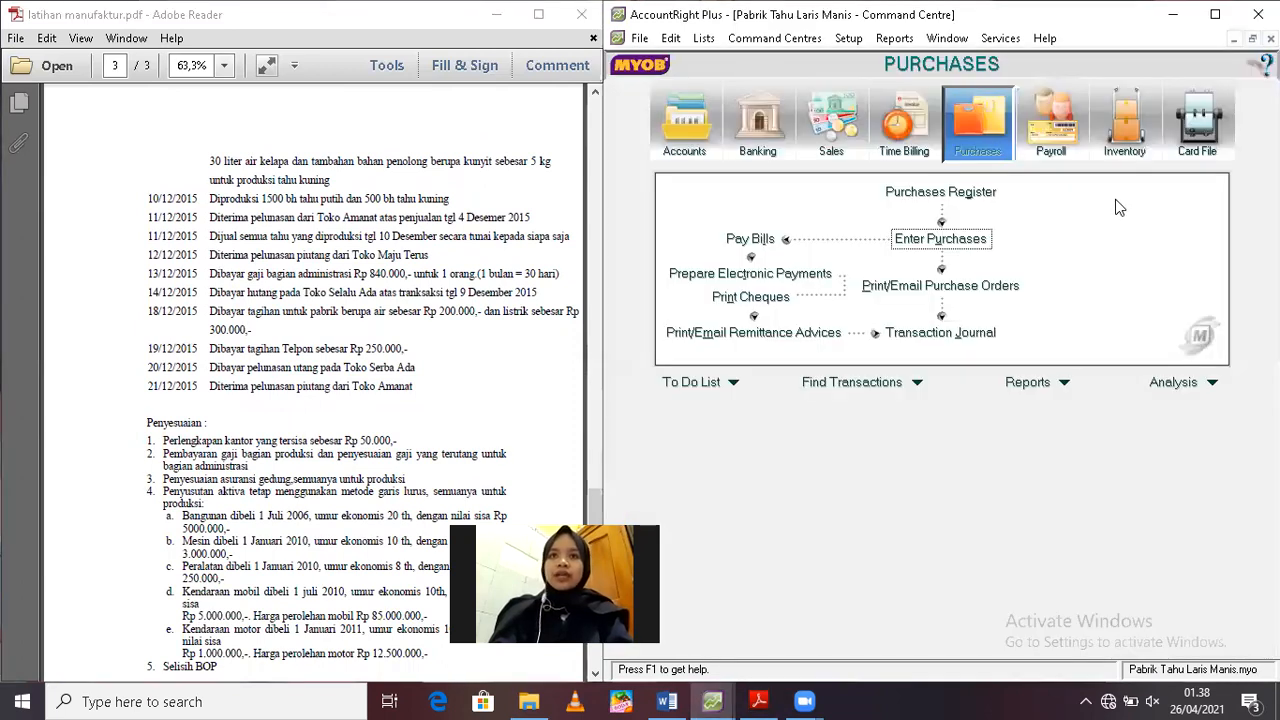
left_click(1114, 145)
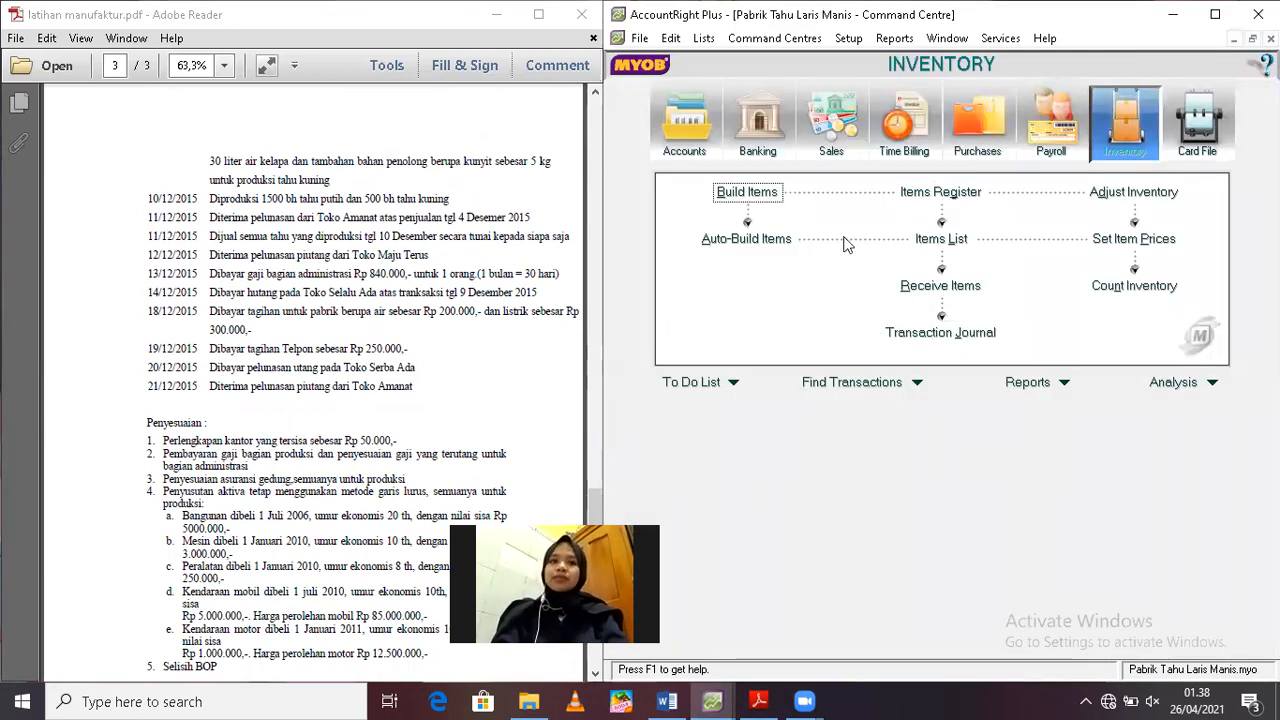
left_click(770, 240)
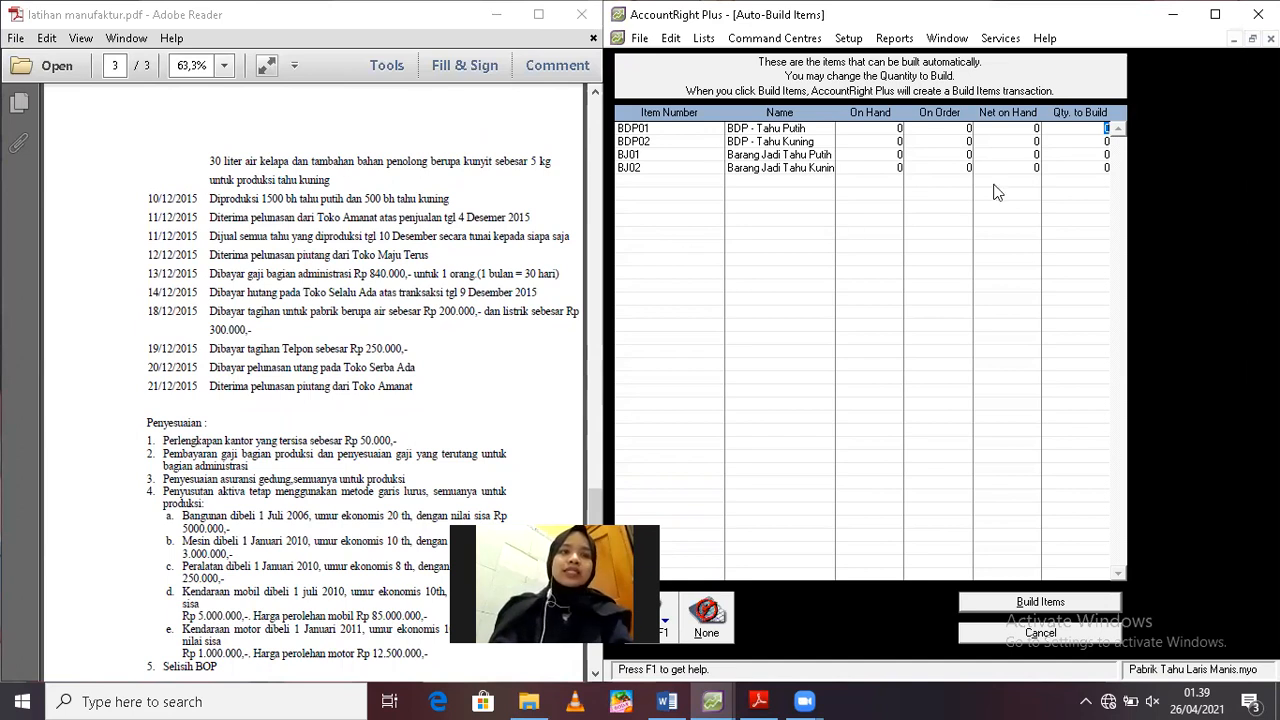
Auto-build 1500 units of BDP01 Tahu Putih and 500 units of BDP02 Tahu Kuning
type("1500")
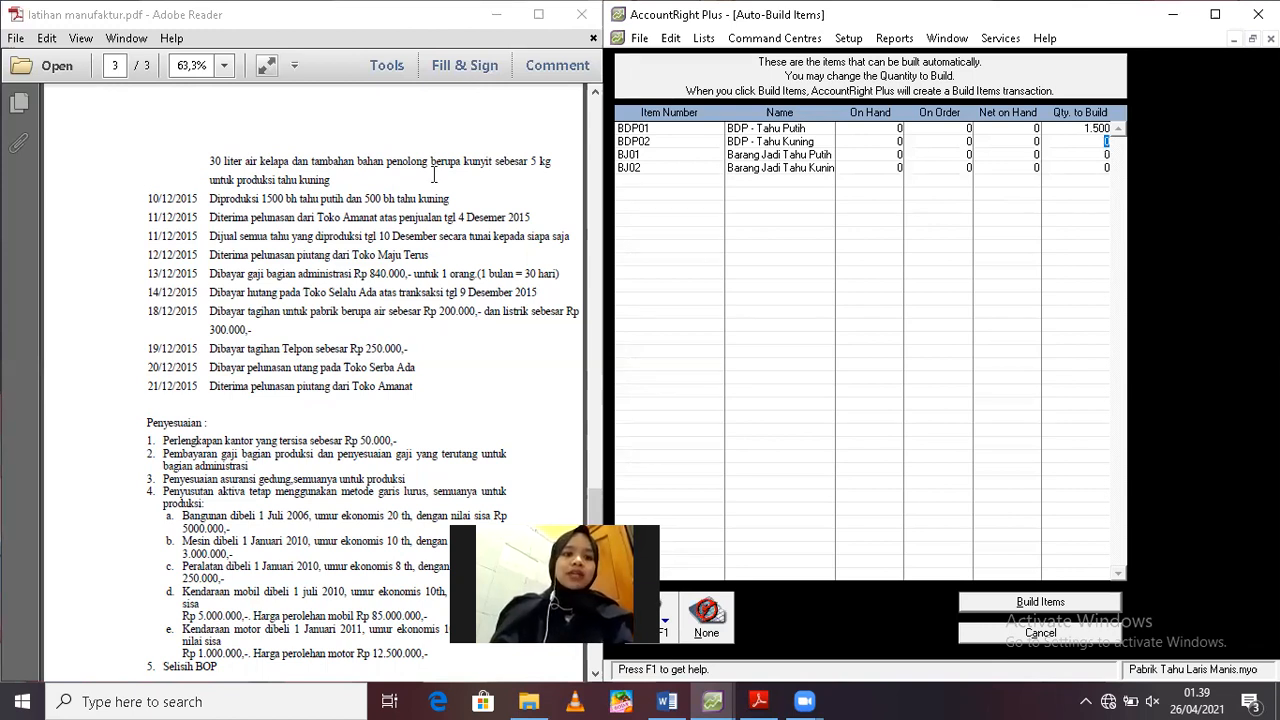
type("500")
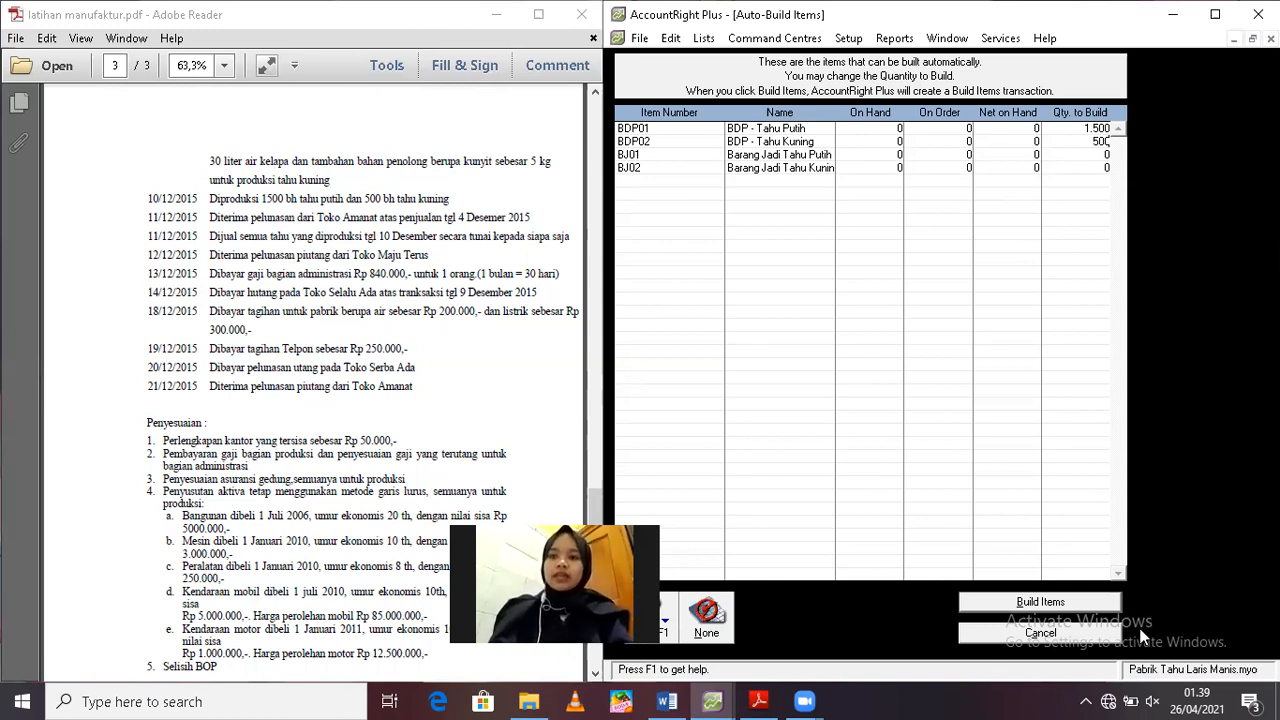
left_click(1085, 598)
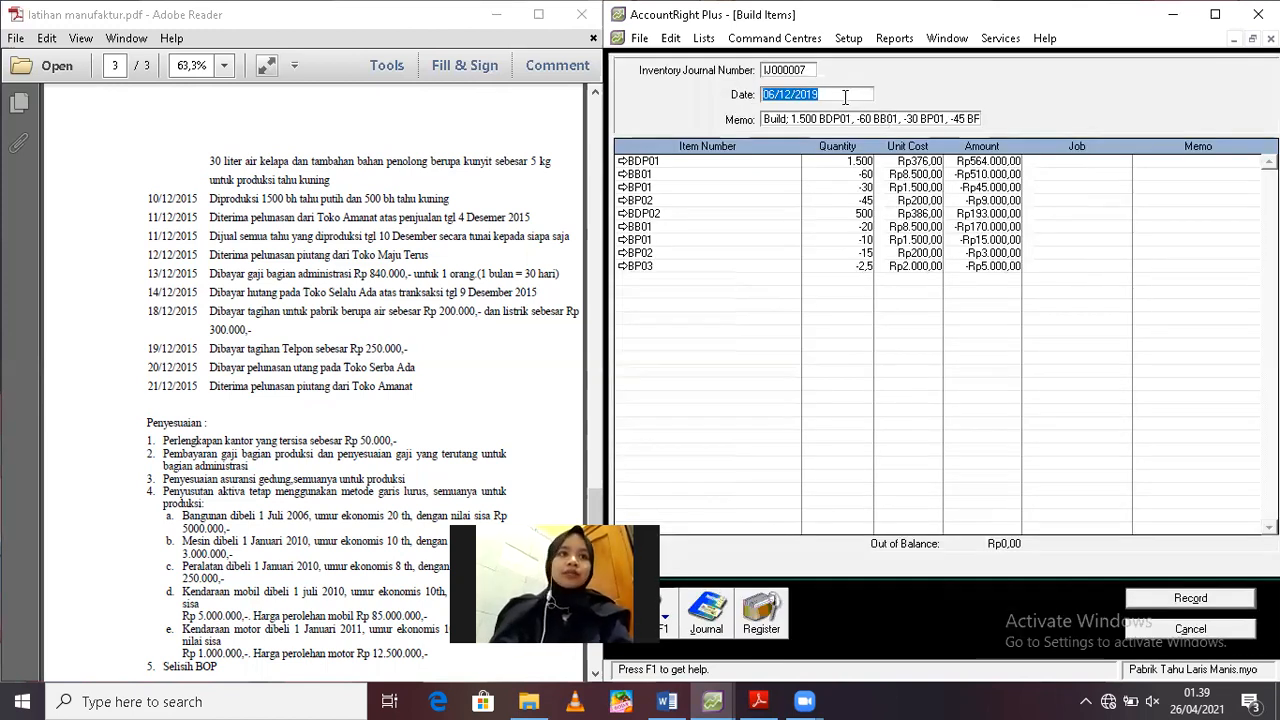
Date the build transaction 10/12/2019 and set its memo to "Produksi 1500 bh Tahu Putih dan 500 bh Tahu Kuning"
type("1")
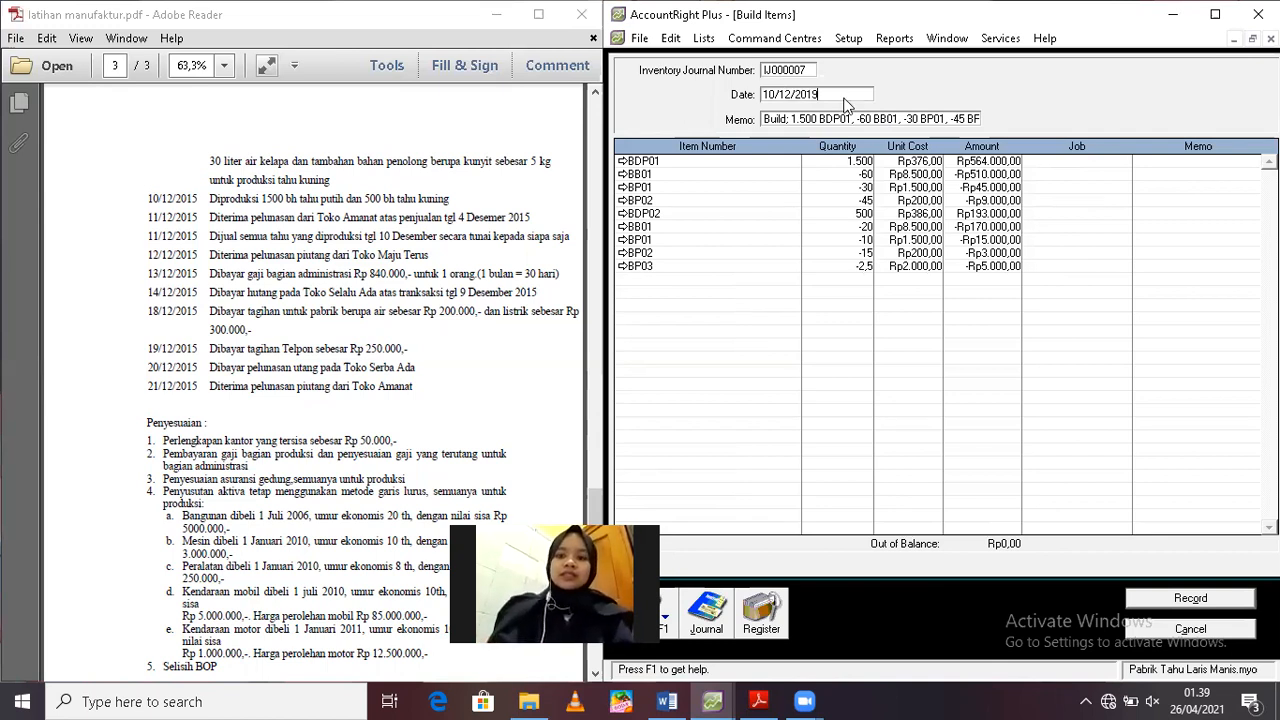
key("Tab")
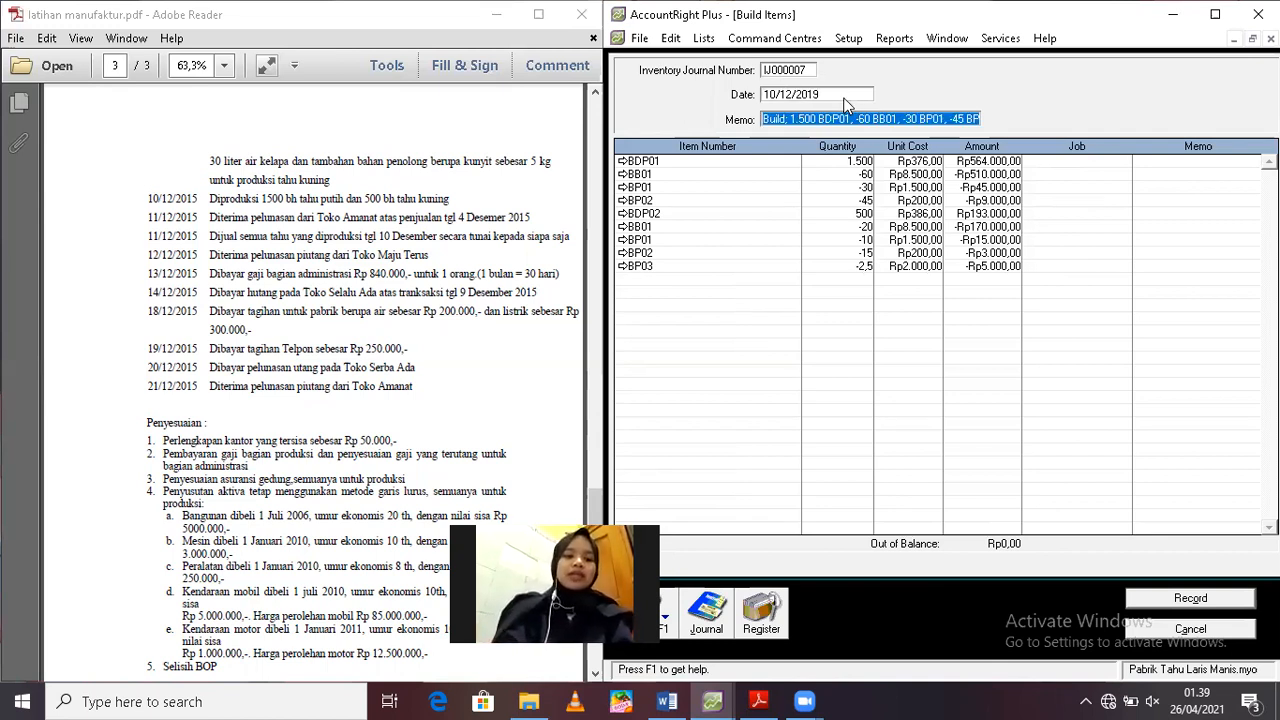
type("p")
key("BackSpace")
type("Produksi 1500 bh T")
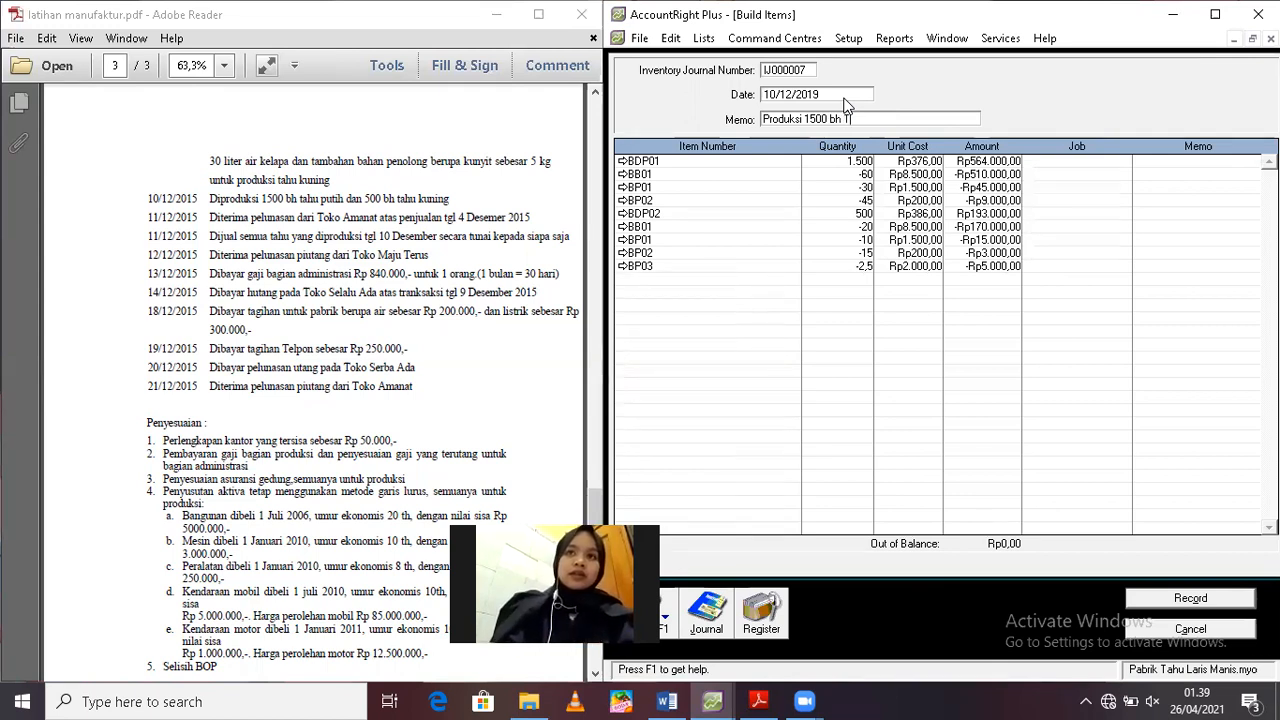
type("ahu Putih dan")
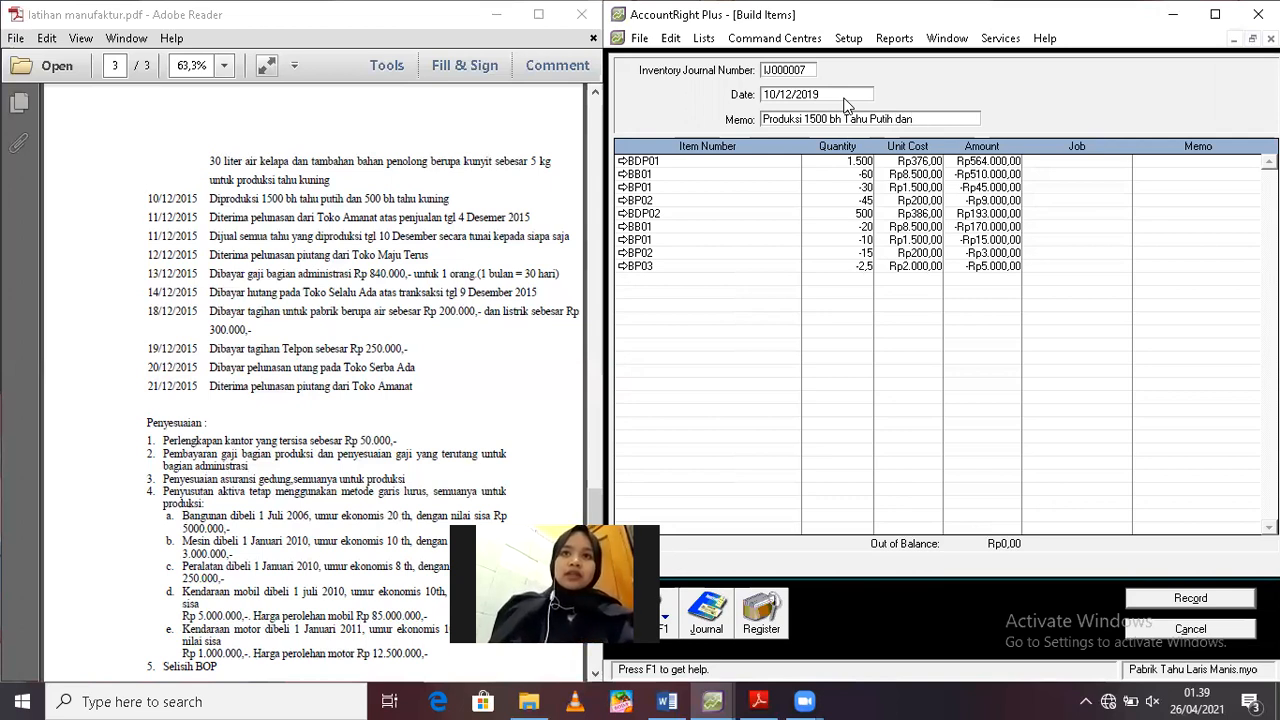
type(" 500 bh Tahu Kuning")
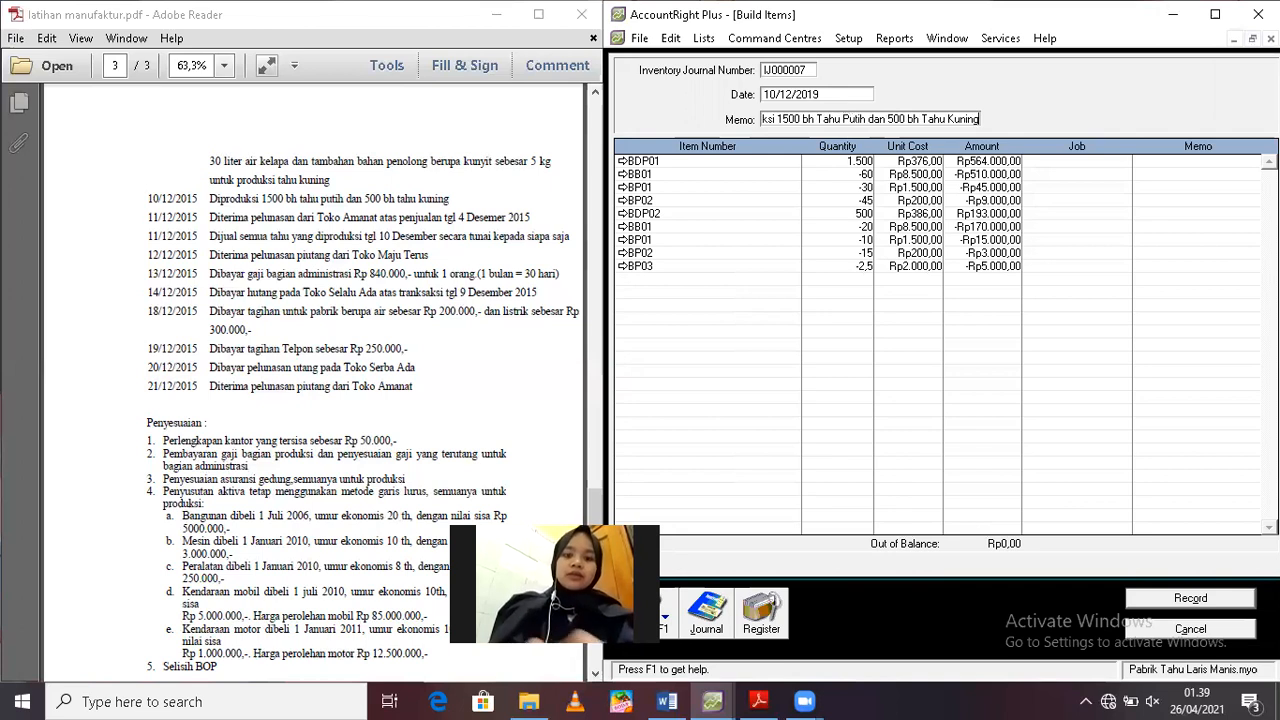
Create the detail job JOB TP 03 and assign it to the 60-unit BB01 line of the Tahu Putih build
left_click(1055, 175)
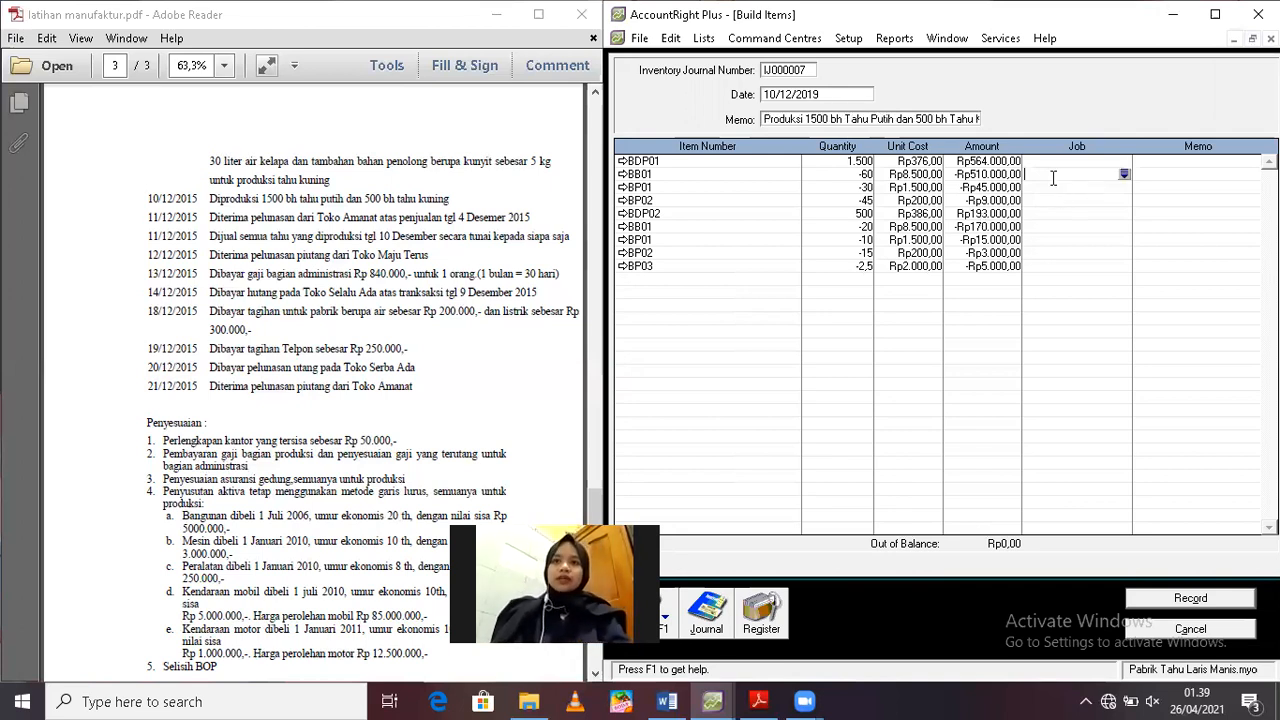
left_click(1124, 175)
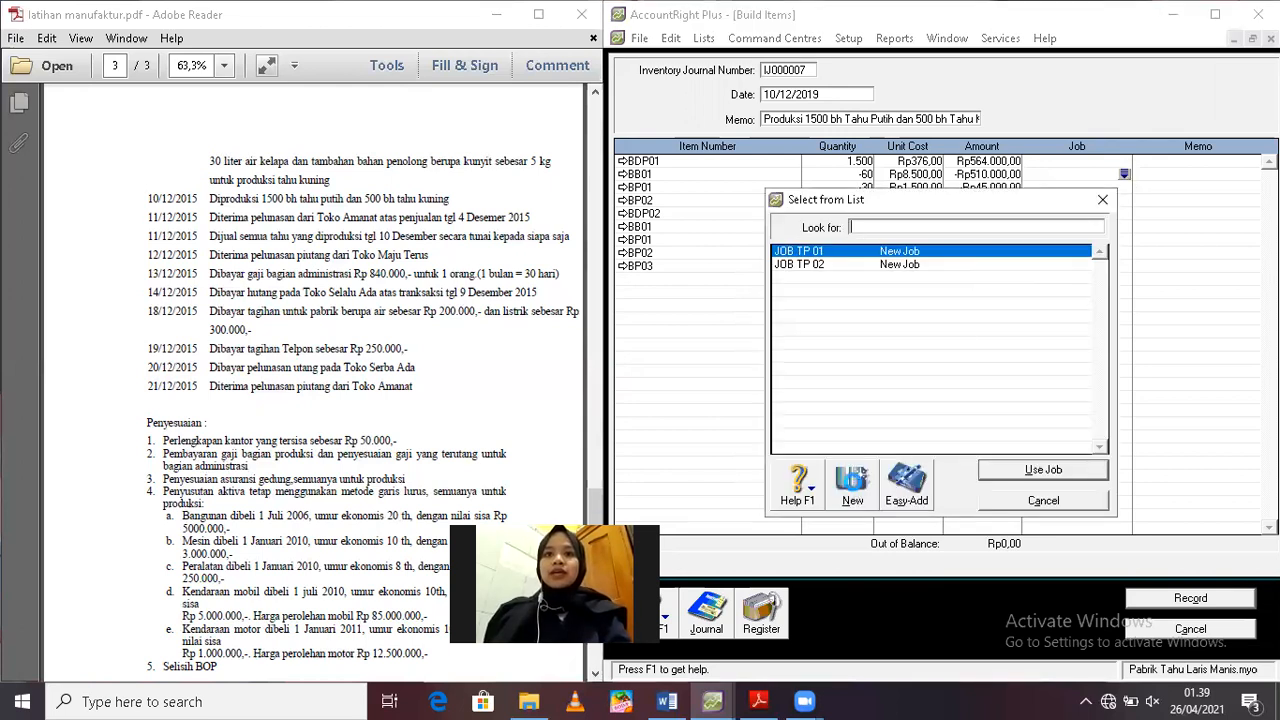
left_click(852, 483)
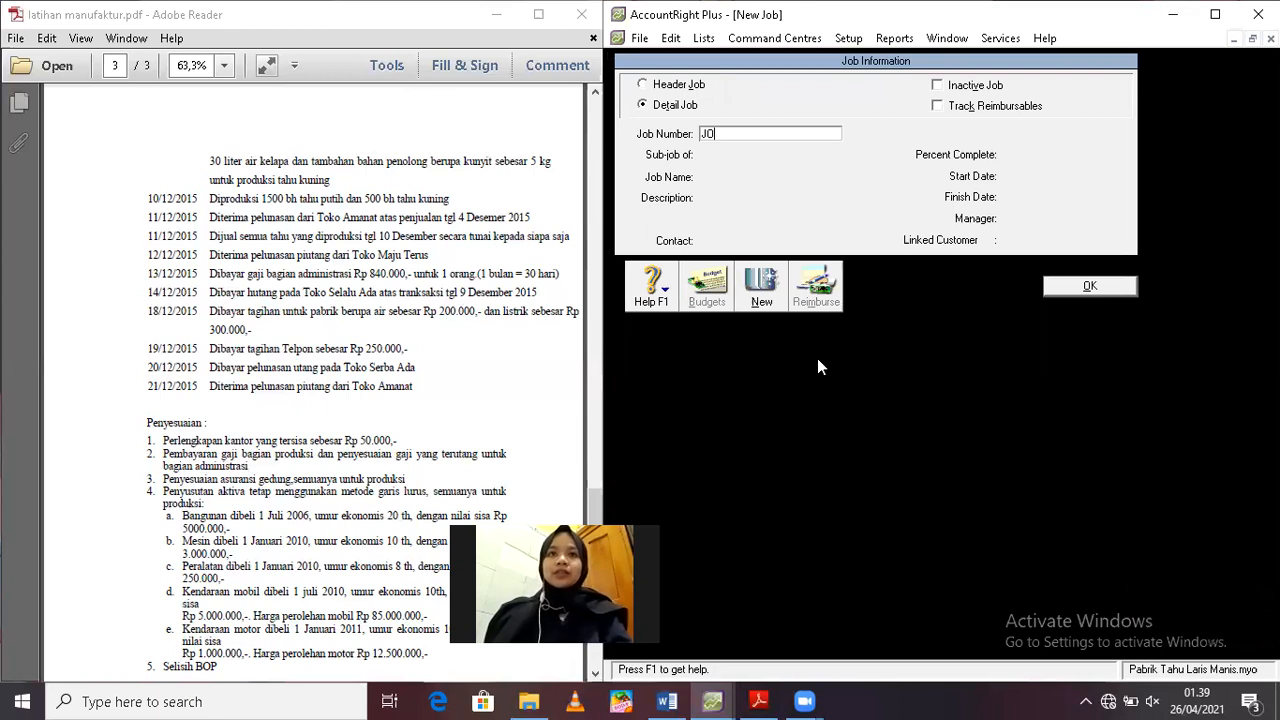
type("JOB TP 03")
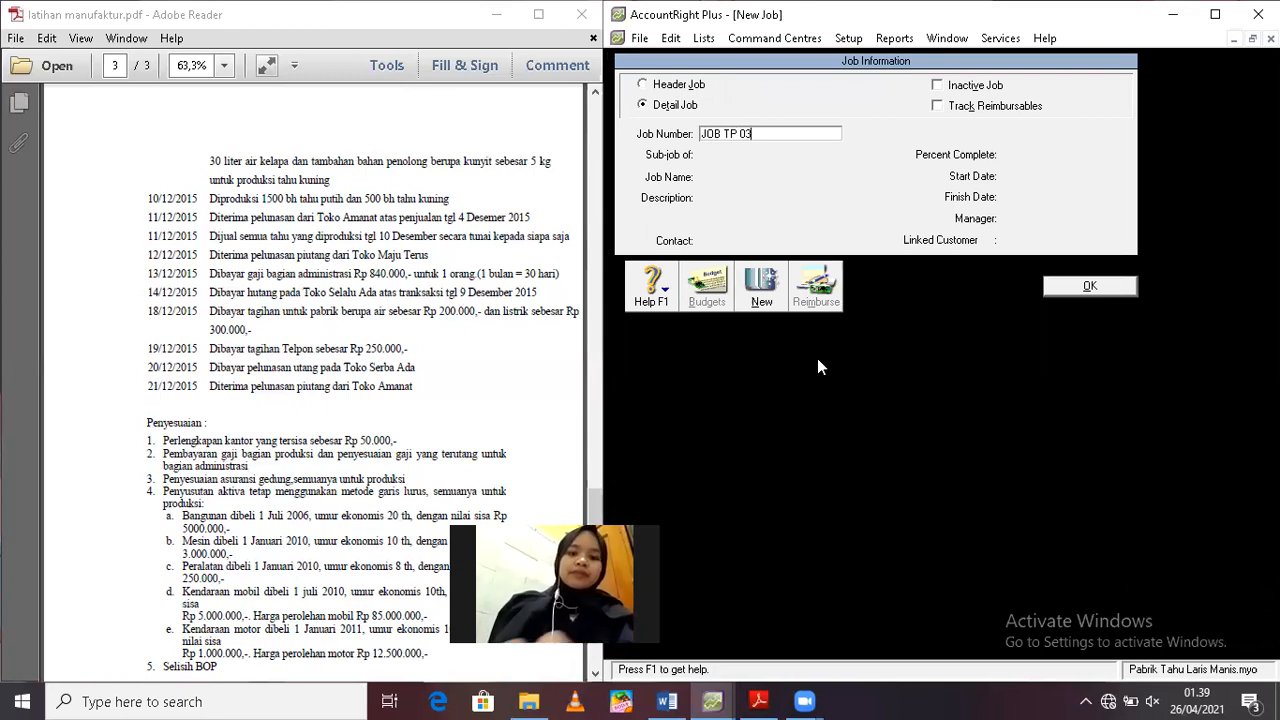
key("Tab")
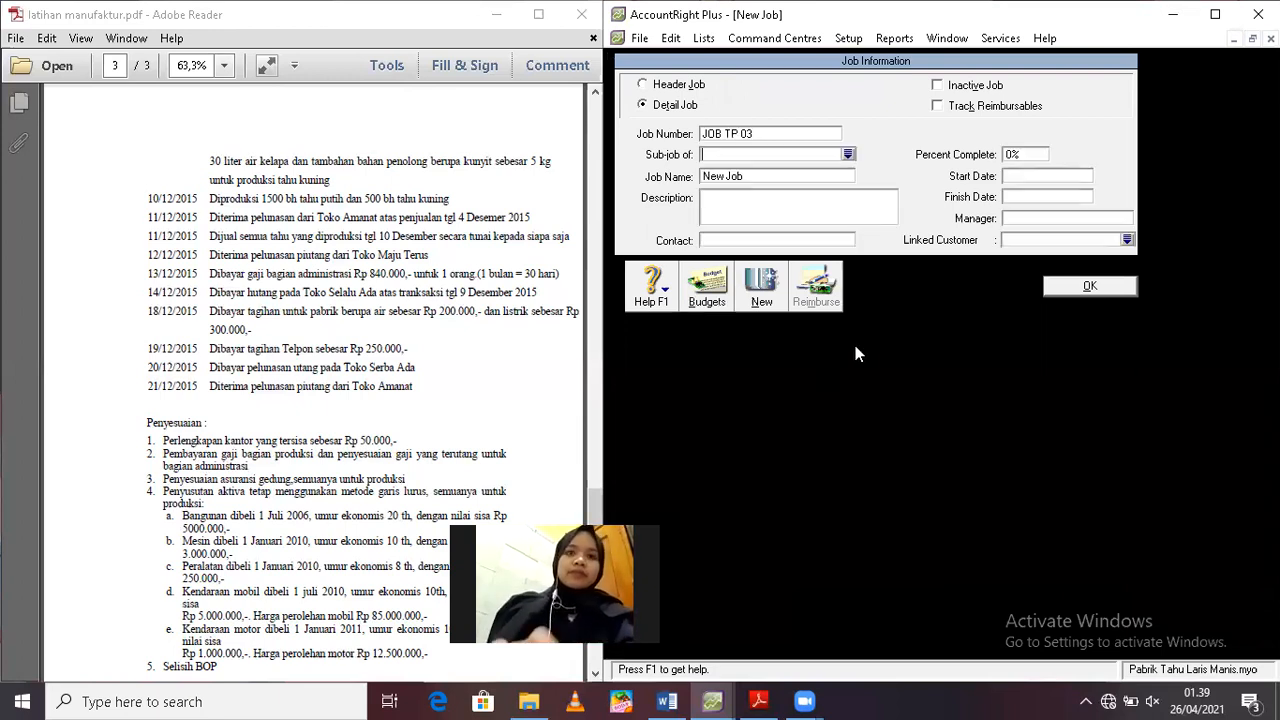
left_click(1088, 289)
type("JOB TP 03")
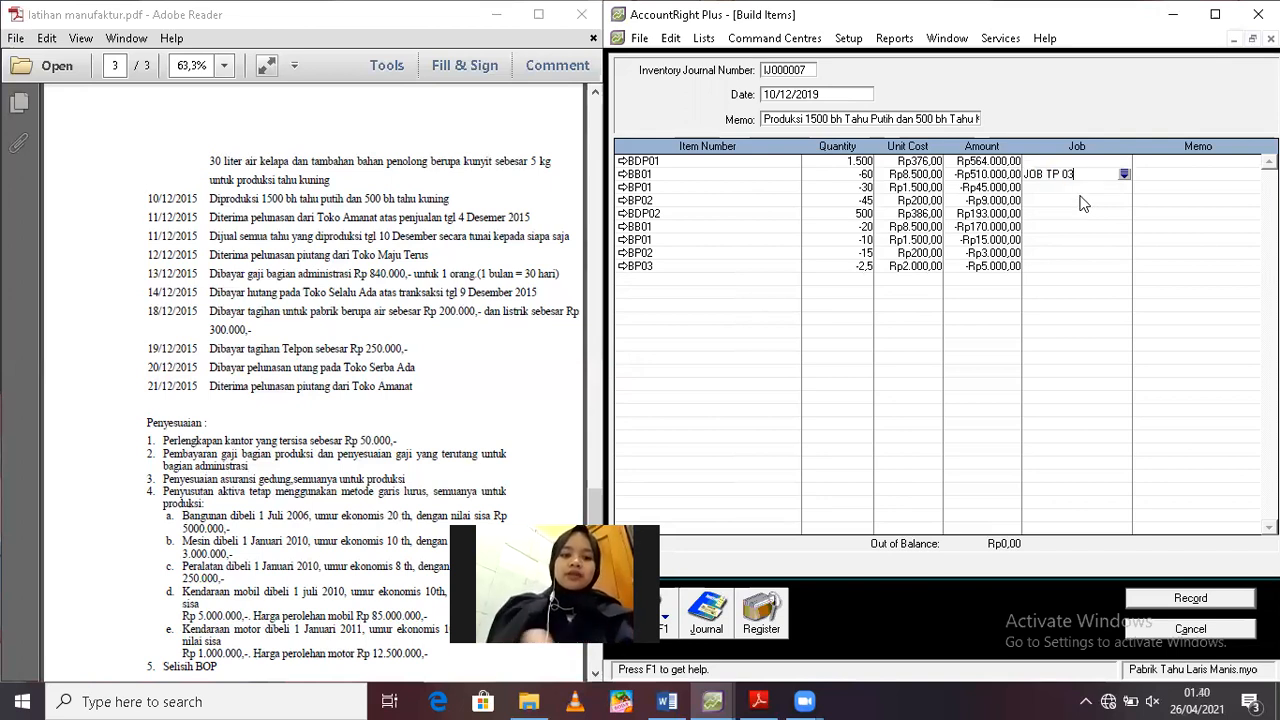
Assign JOB TP 03 to the BP01 and BP02 material lines of the Tahu Putih build
left_click(1057, 184)
type("JOB TP03")
key("Tab")
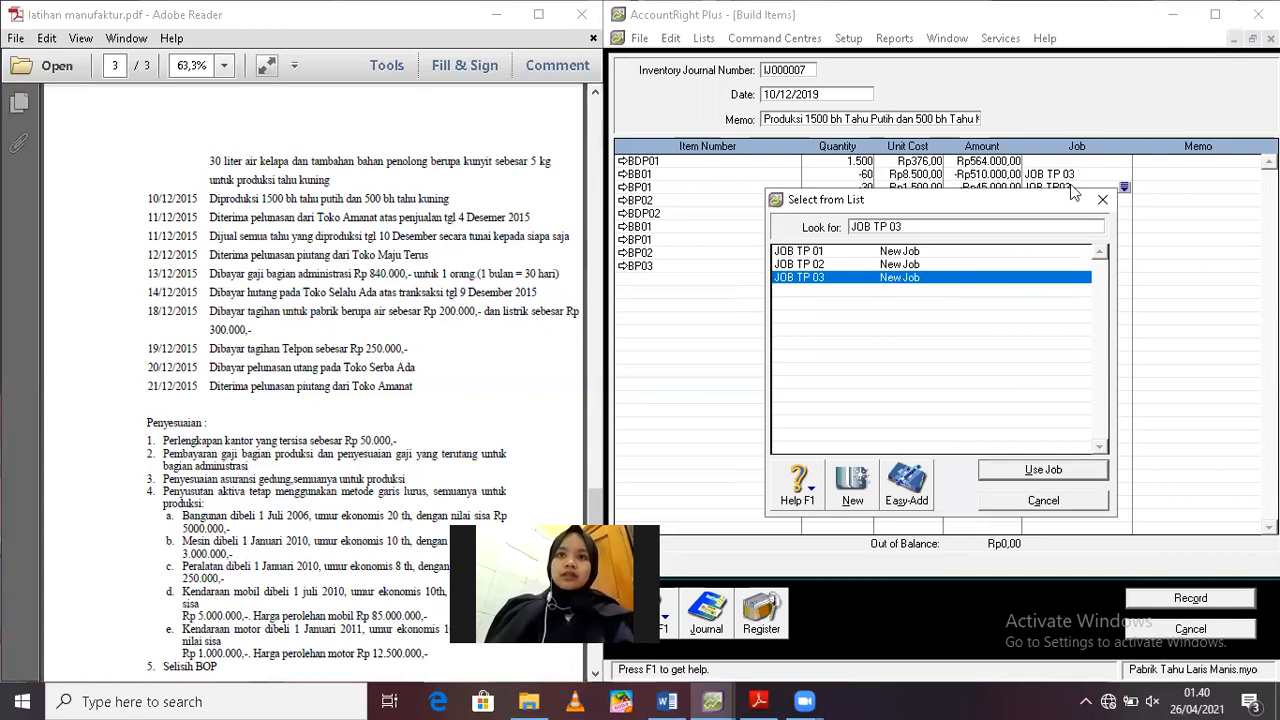
key("Return")
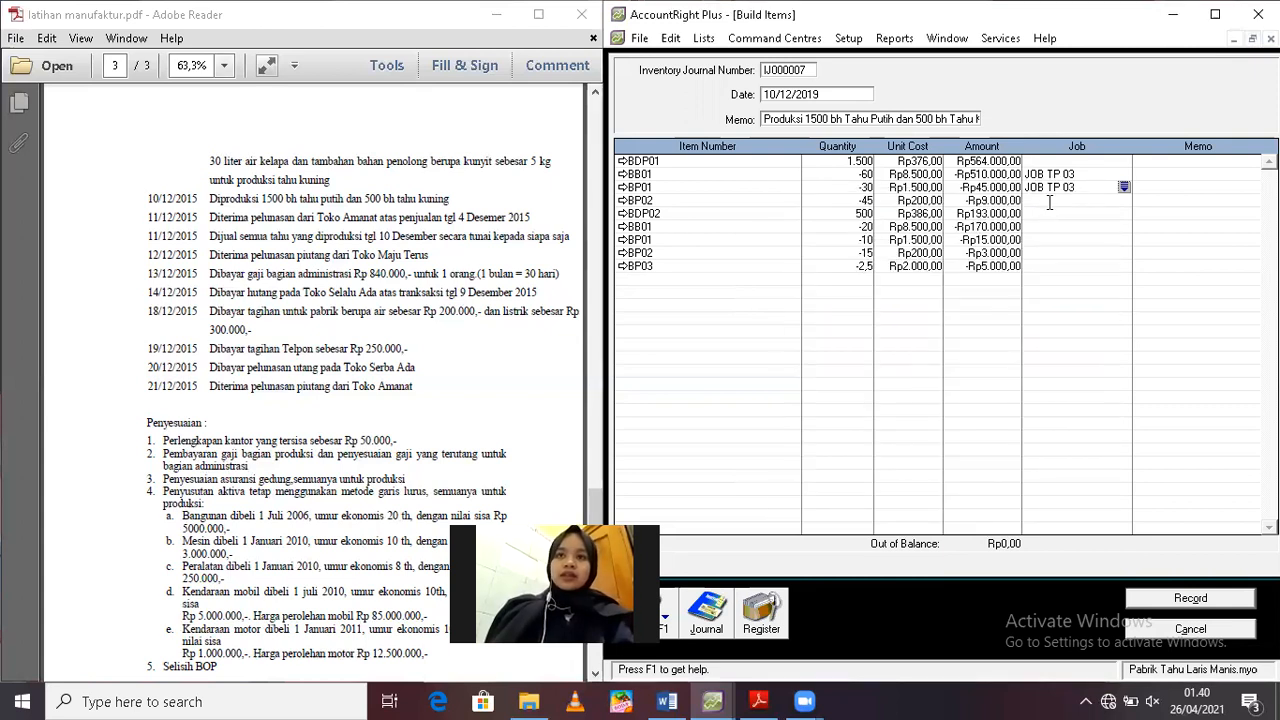
left_click(1049, 200)
type("JOB TP 03")
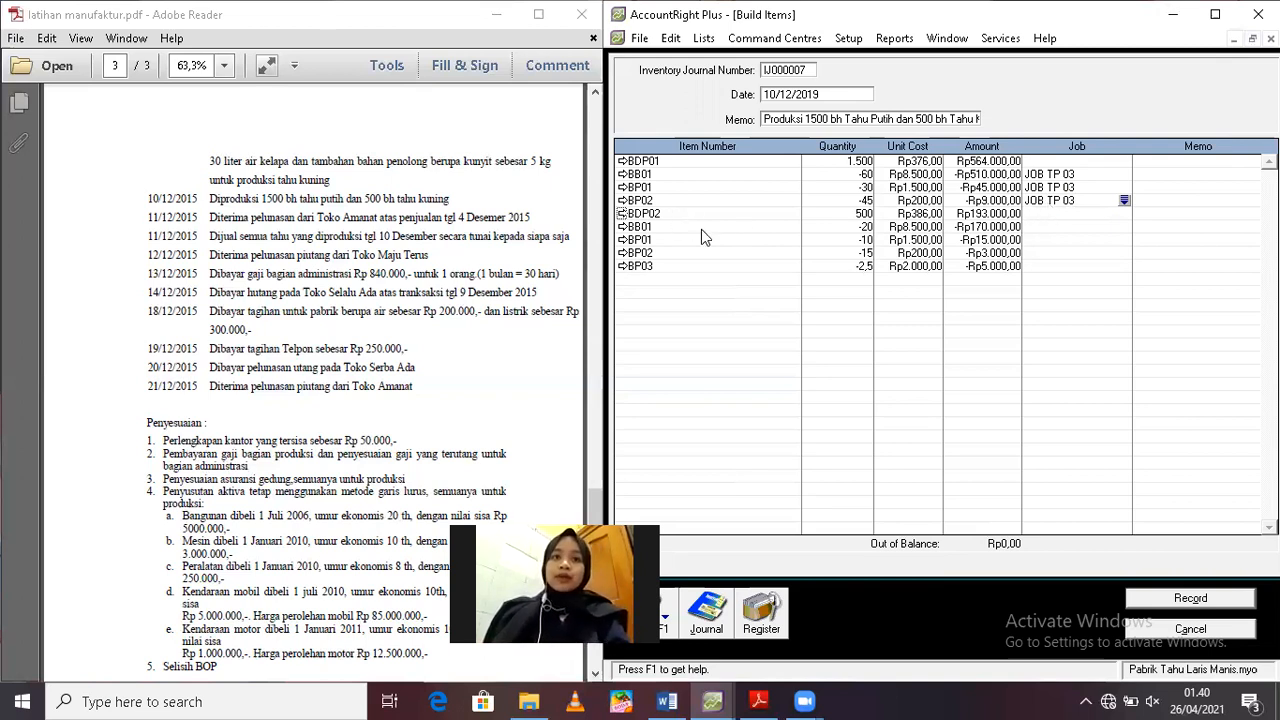
Create the detail job JOB TP 04 from the BB01 line under BDP02
left_click(1124, 228)
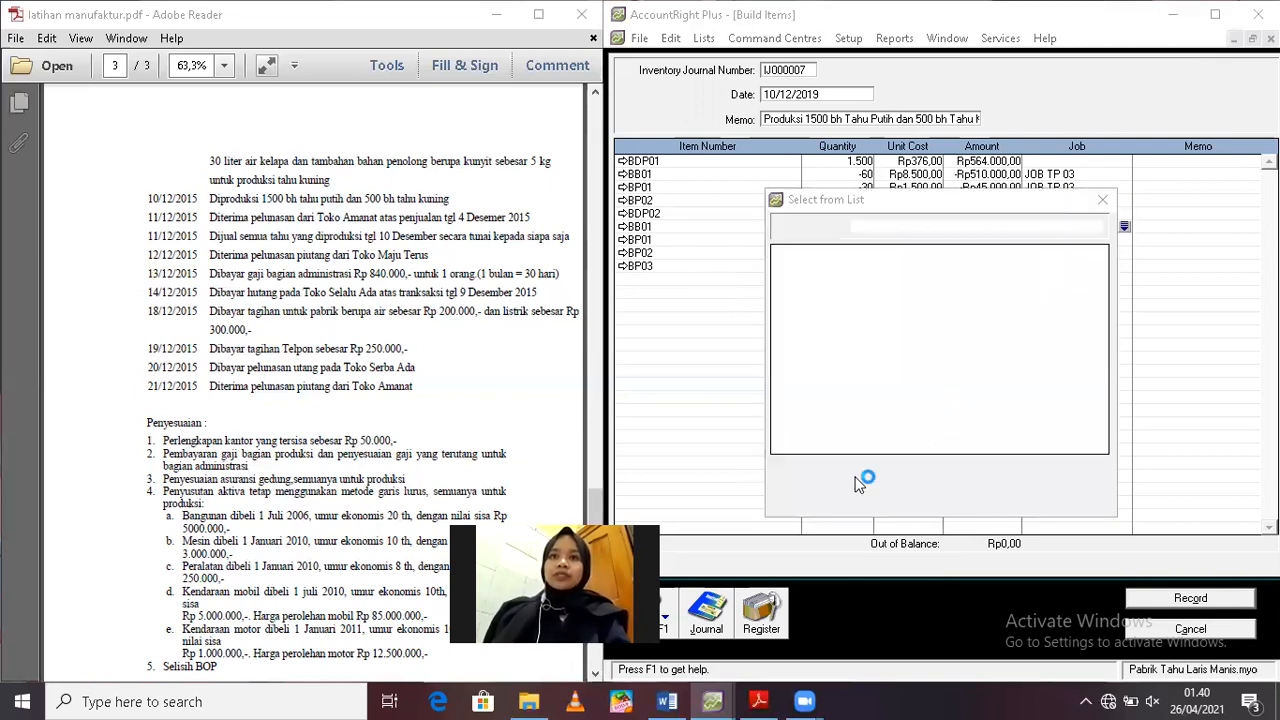
left_click(851, 484)
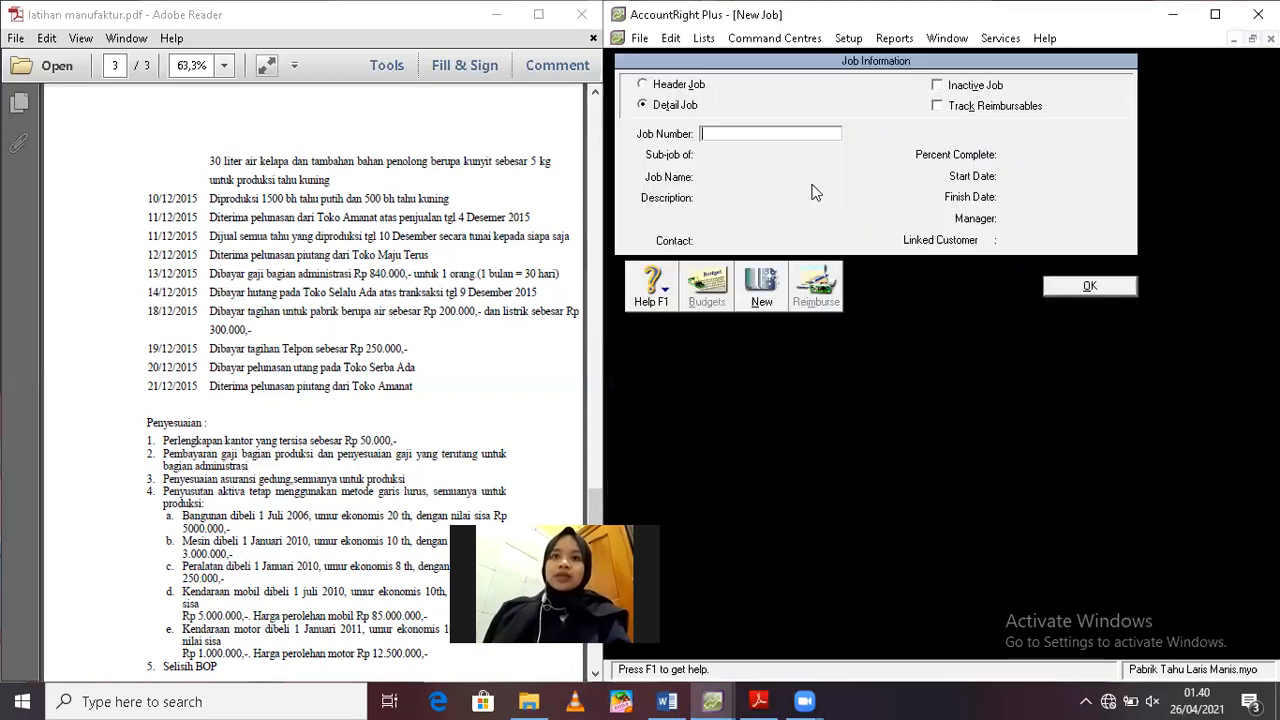
type("JOB TP 04")
left_click(1076, 287)
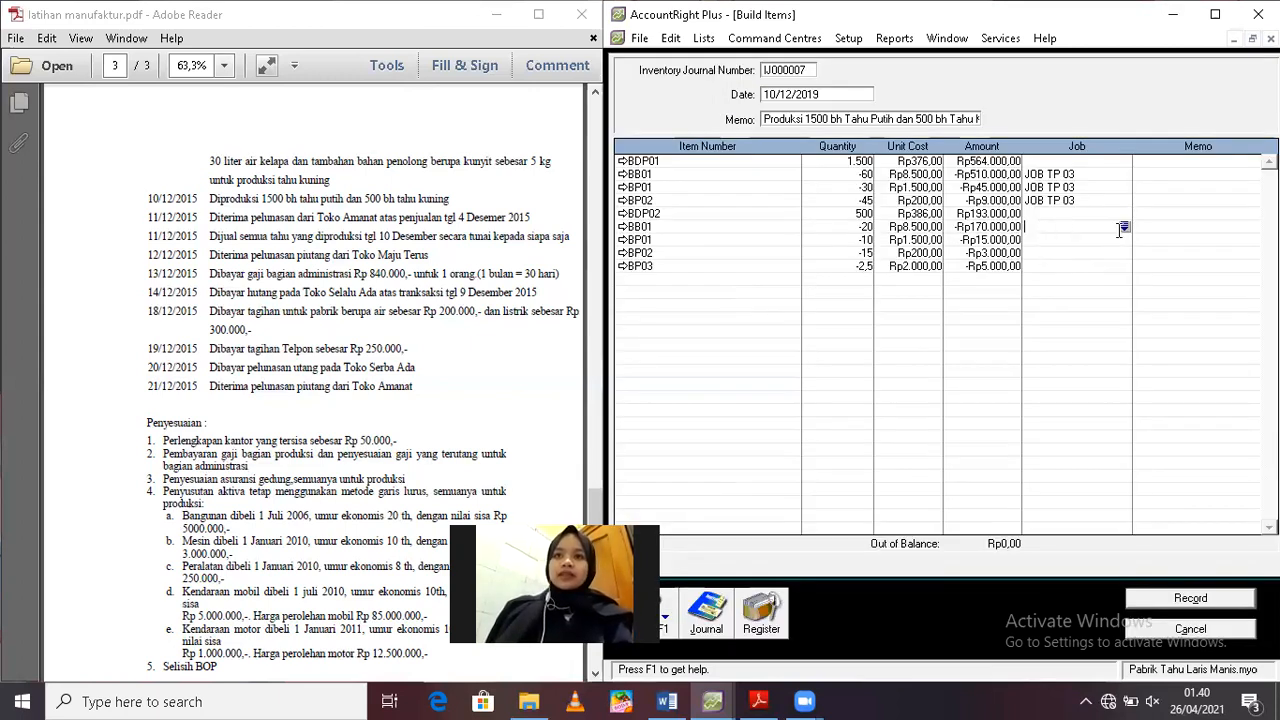
Assign JOB TP 04 to the BB01 and BP01 material lines of the Tahu Kuning build
left_click(1123, 229)
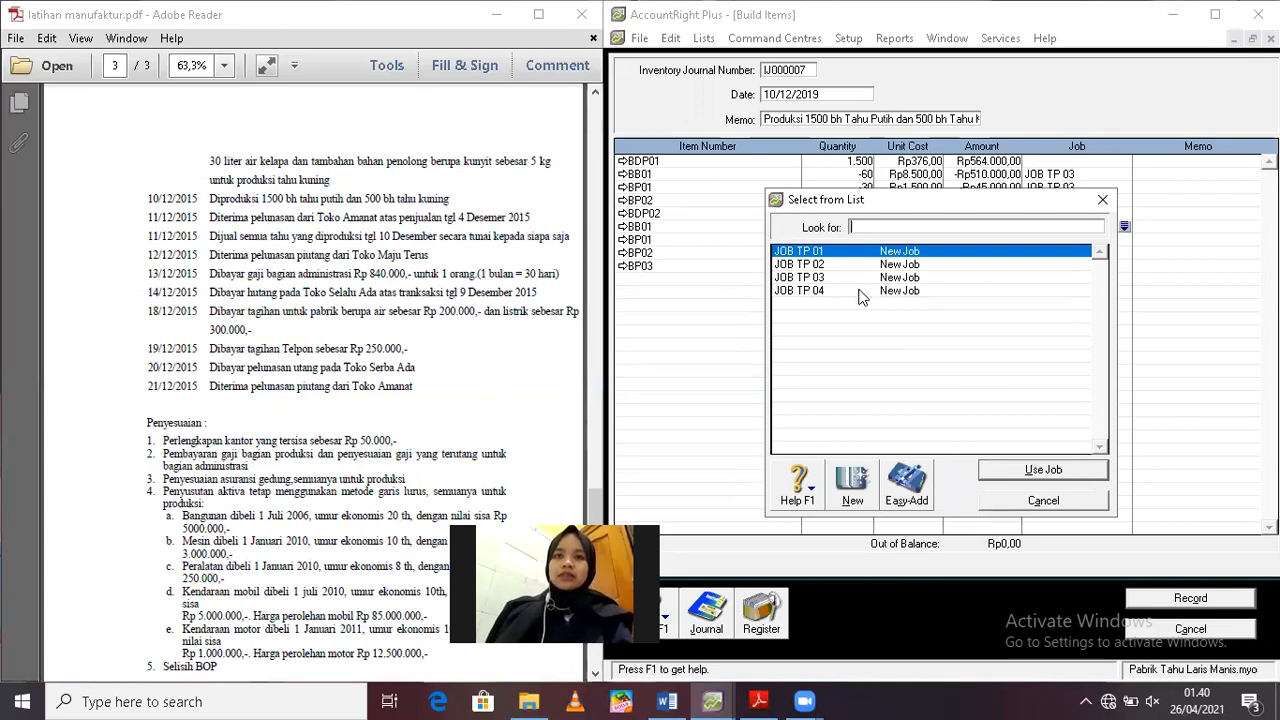
left_click(862, 291)
key("Return")
left_click(1044, 240)
type("JOB TP 04")
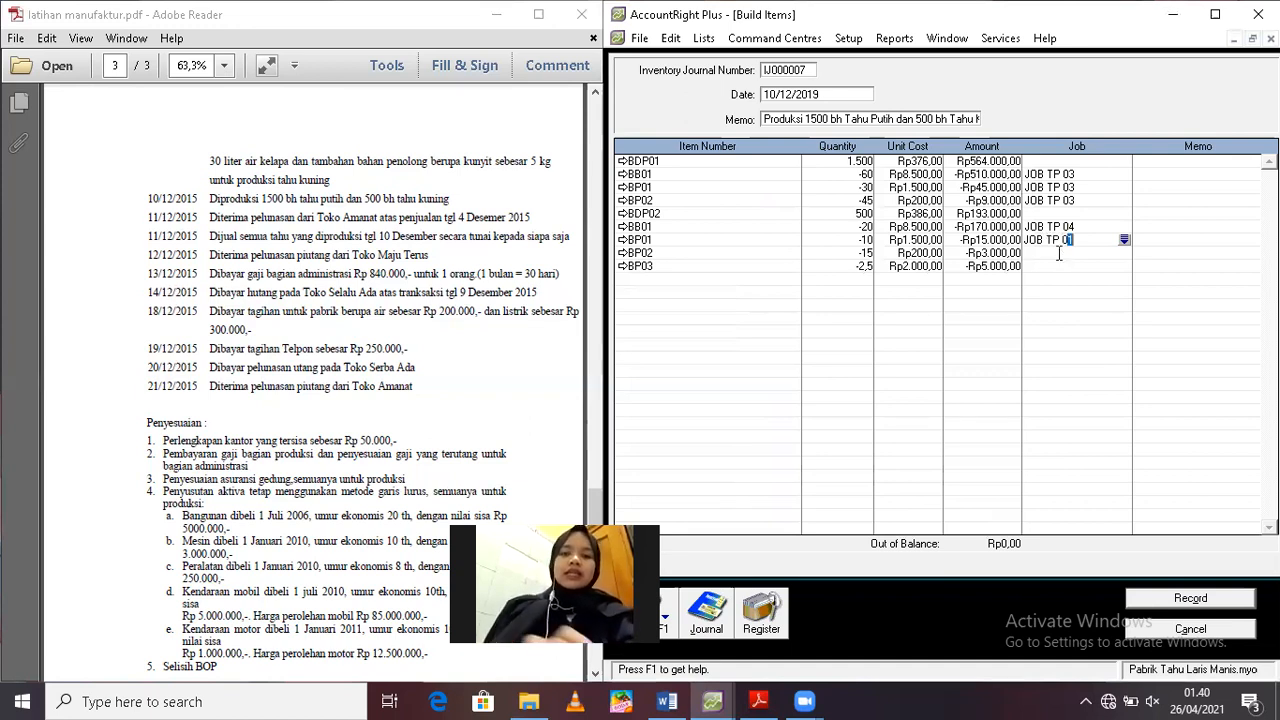
Assign JOB TP 04 to the BP02 and BP03 lines under BDP02 and record the build transaction
left_click(1059, 253)
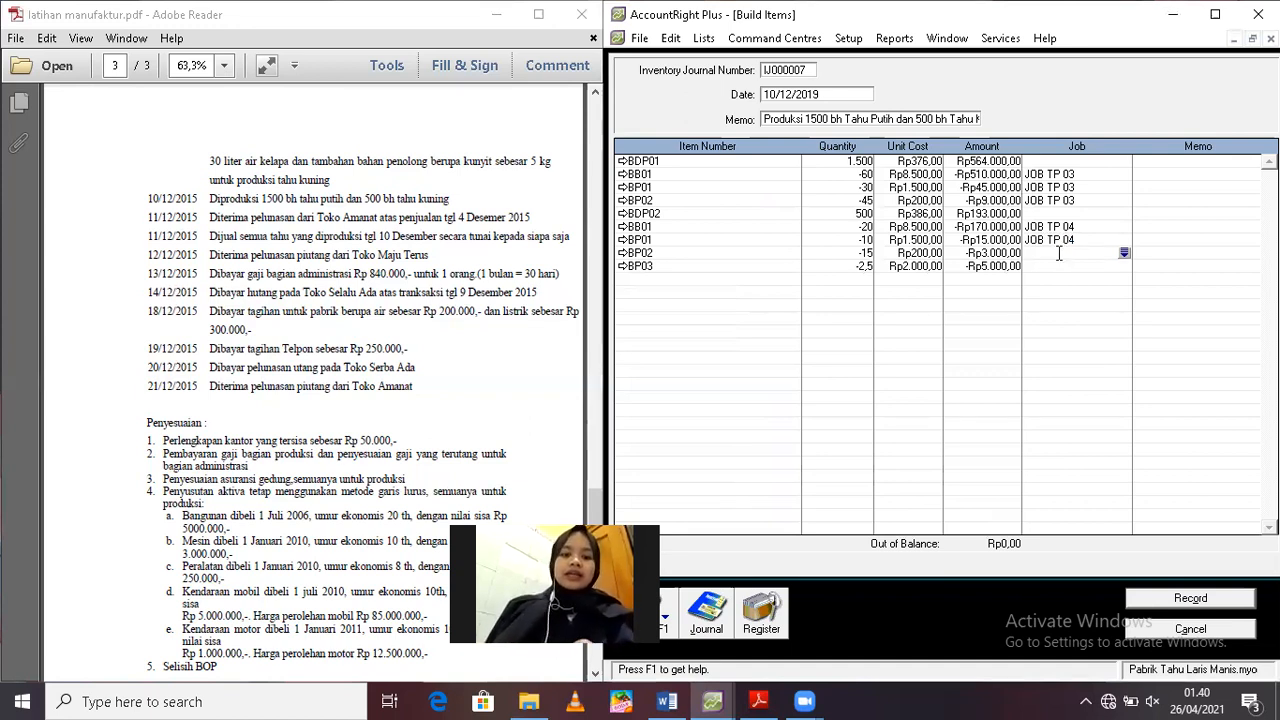
type("JOB TP 04")
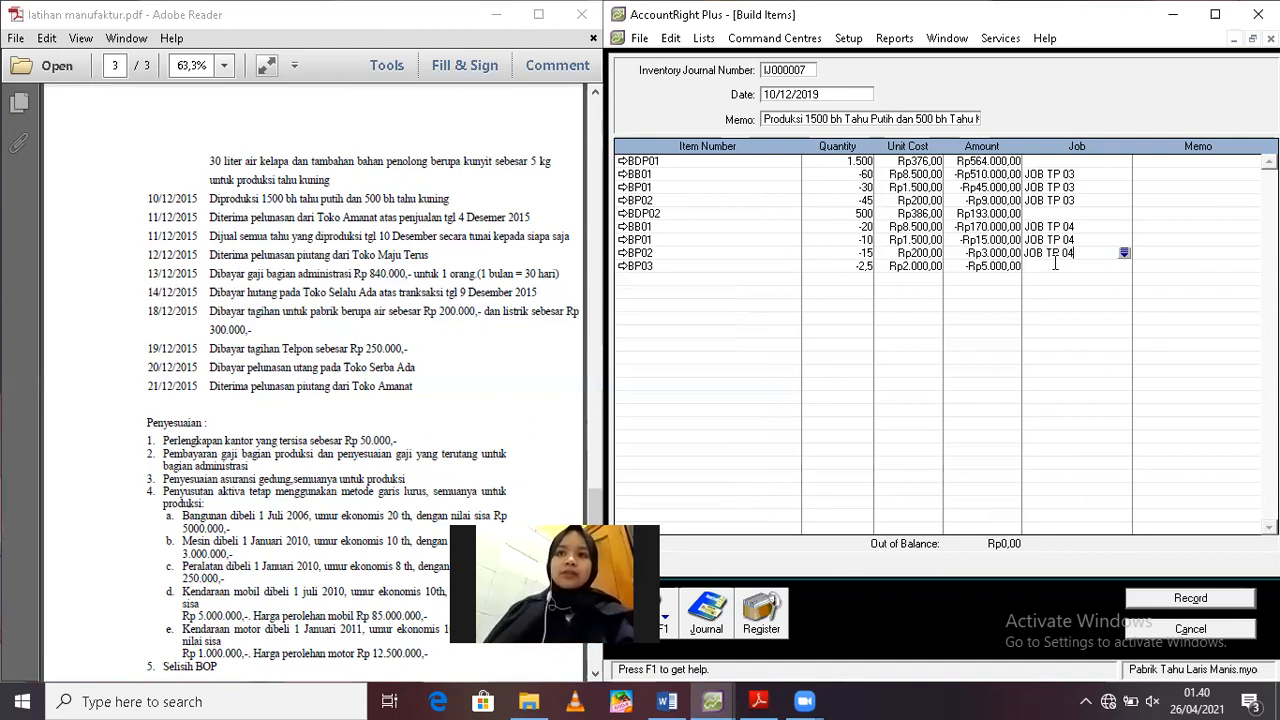
left_click(1056, 266)
type("JOB TP 04")
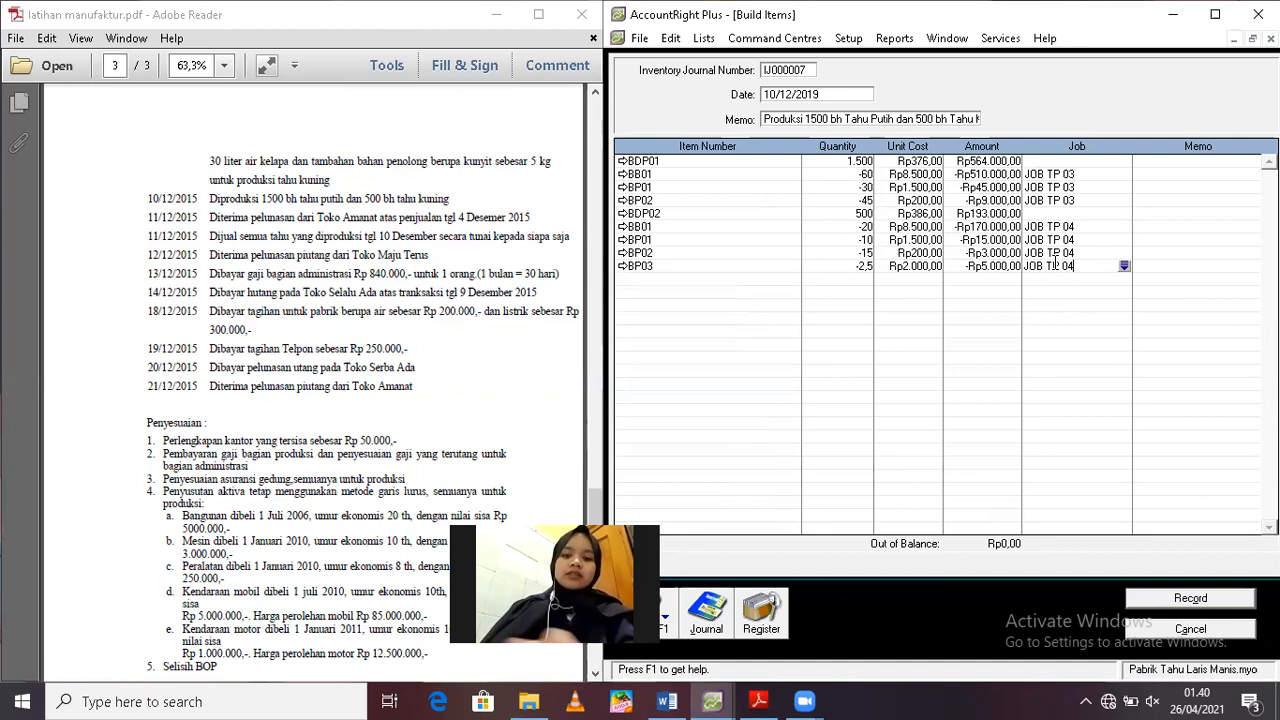
left_click(1190, 598)
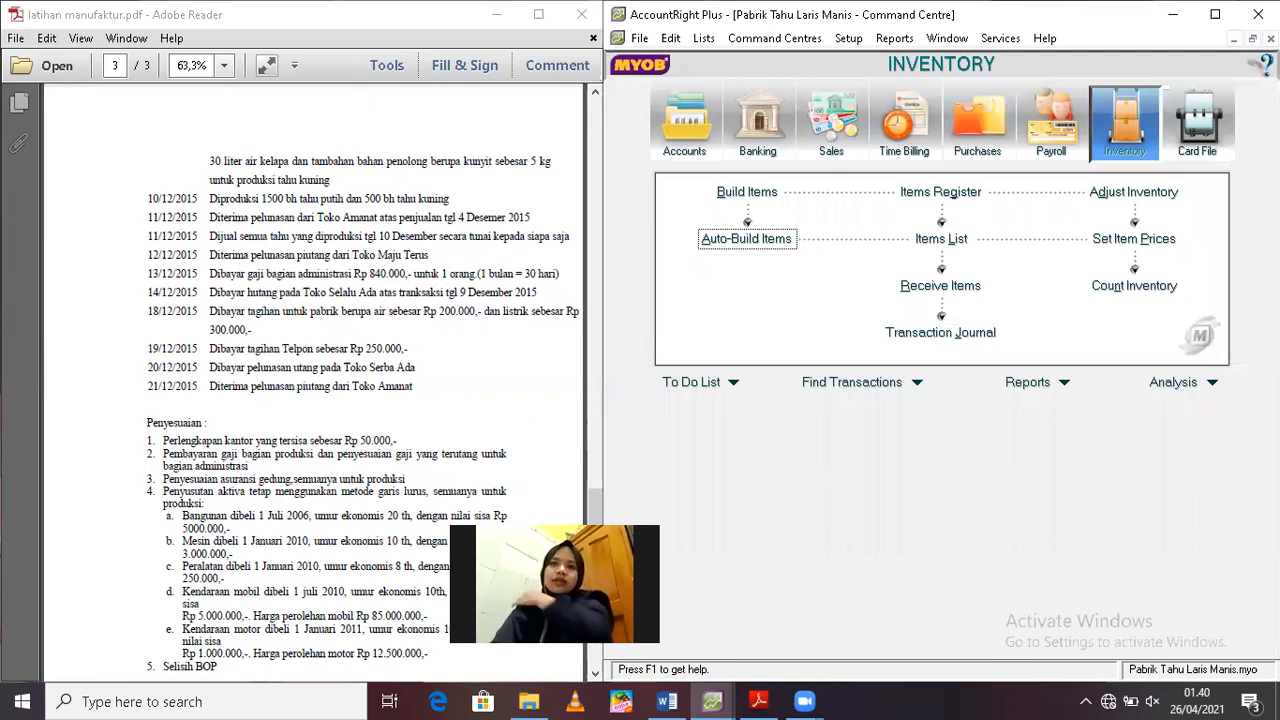
Start a new inventory adjustment dated 10/12/2019
left_click(1122, 193)
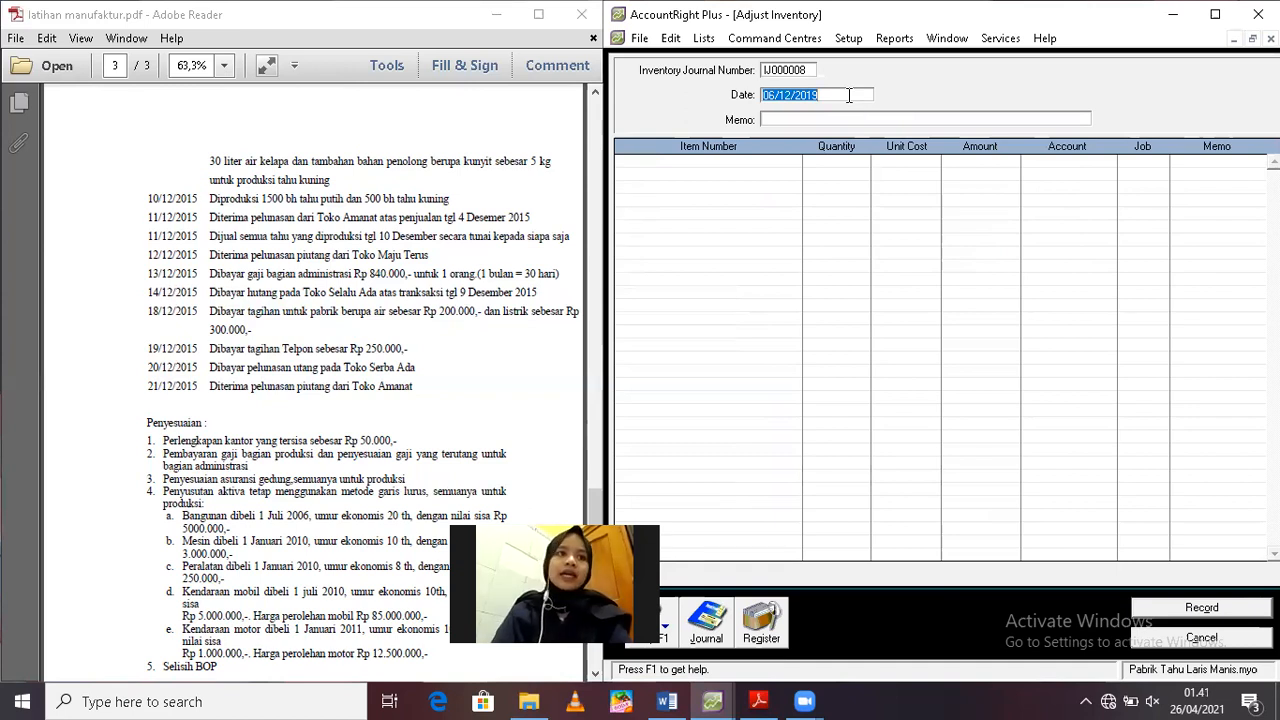
type("10/1")
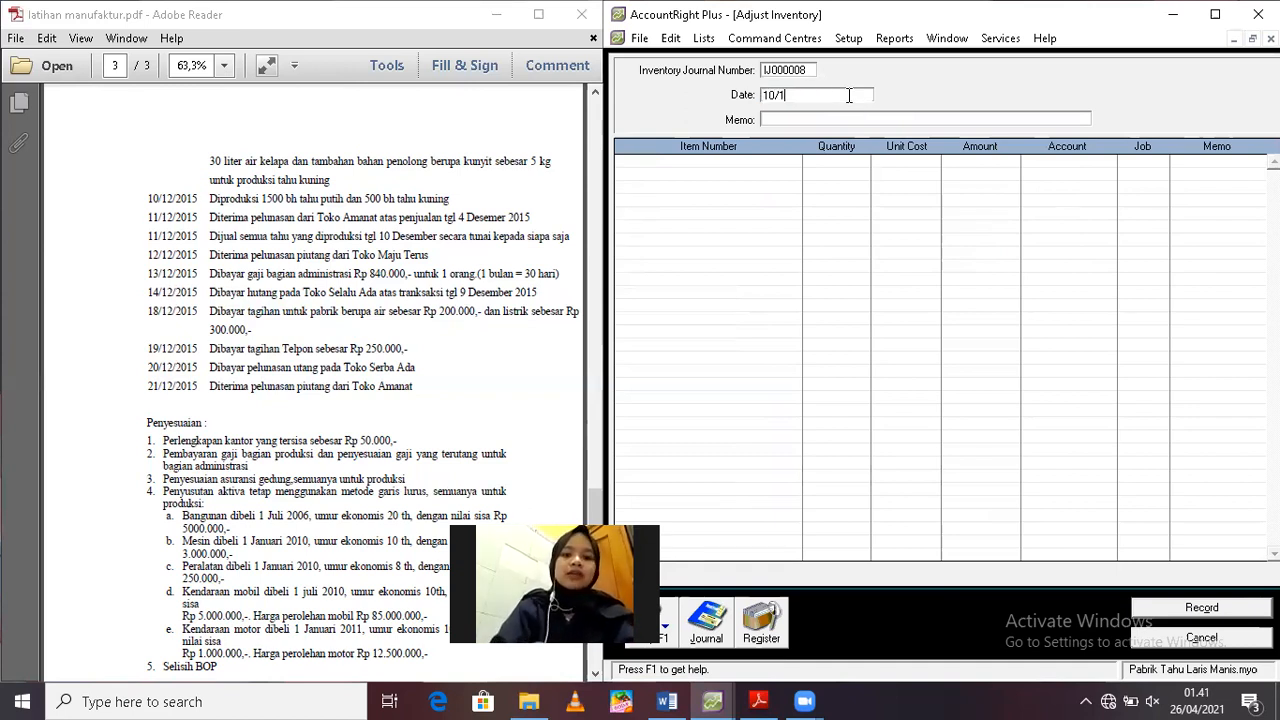
type("2/2019")
key("Tab")
Set the adjustment's memo to "Pembebanan BTKL dan BOP Dibebankan untuk 1500 bh Tahu Putih dan 500 bh Tahu Kuning"
type("P")
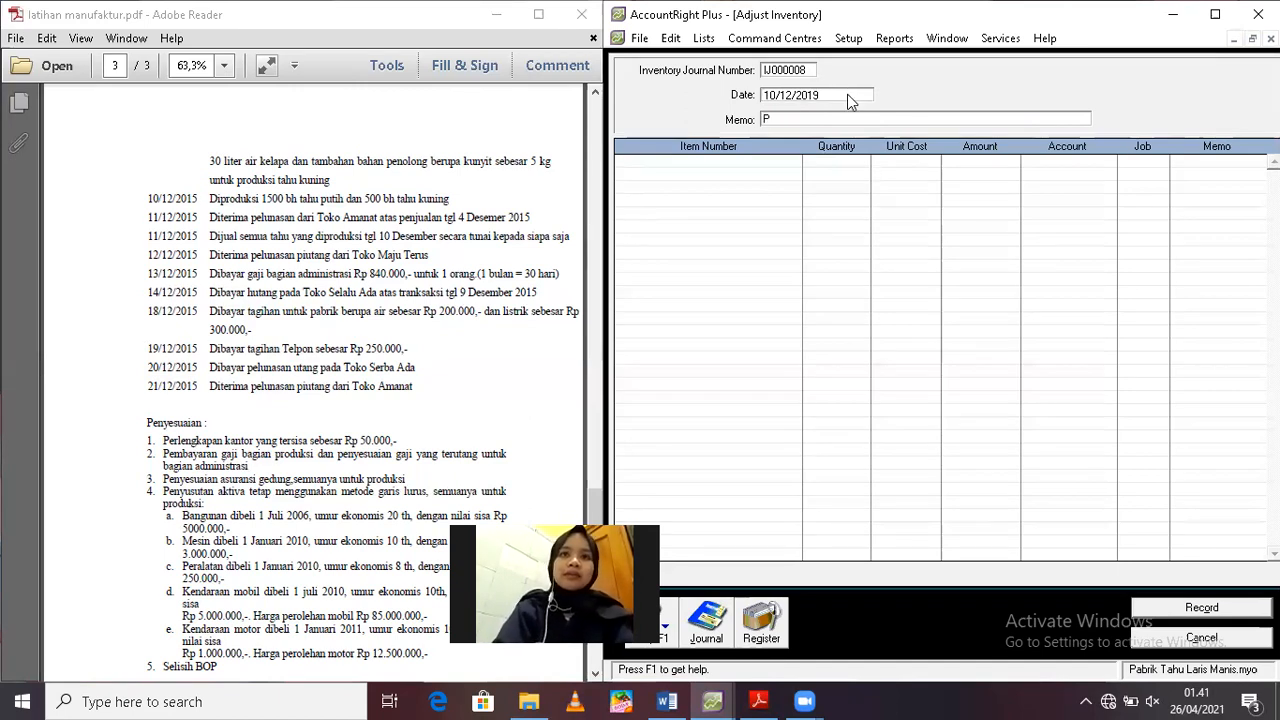
type("embebanan")
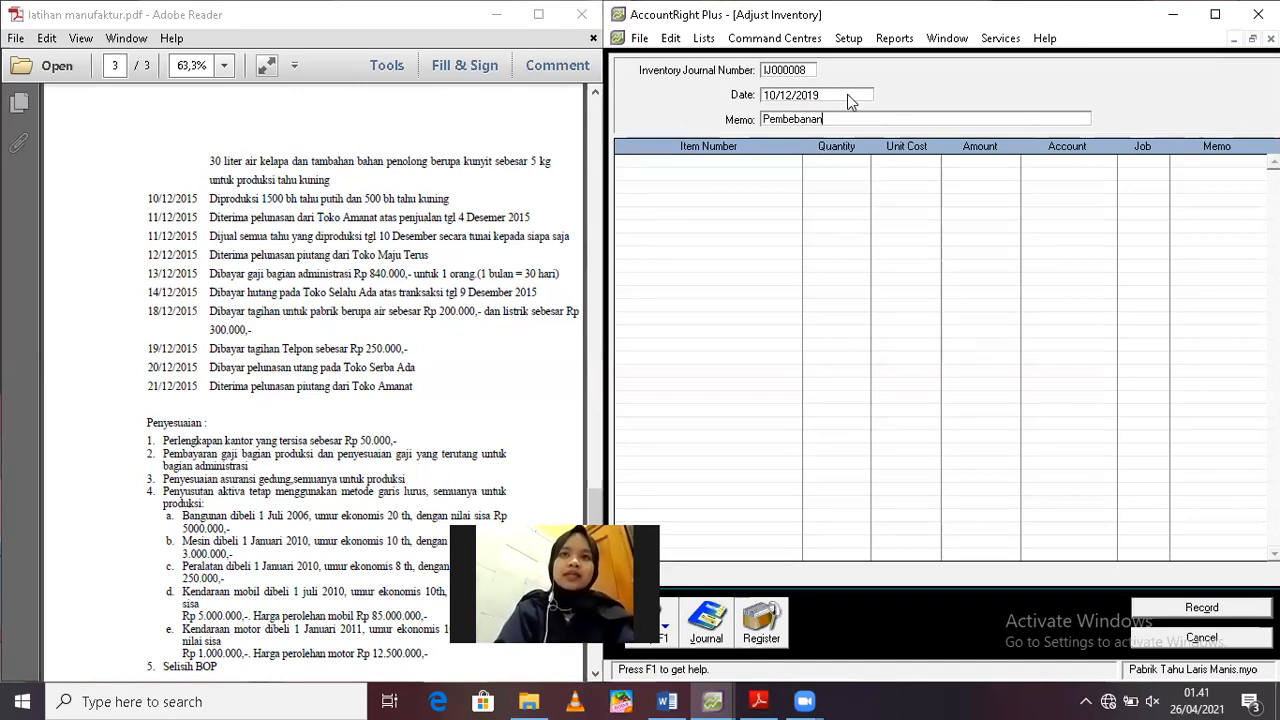
type(" BTKL dan ")
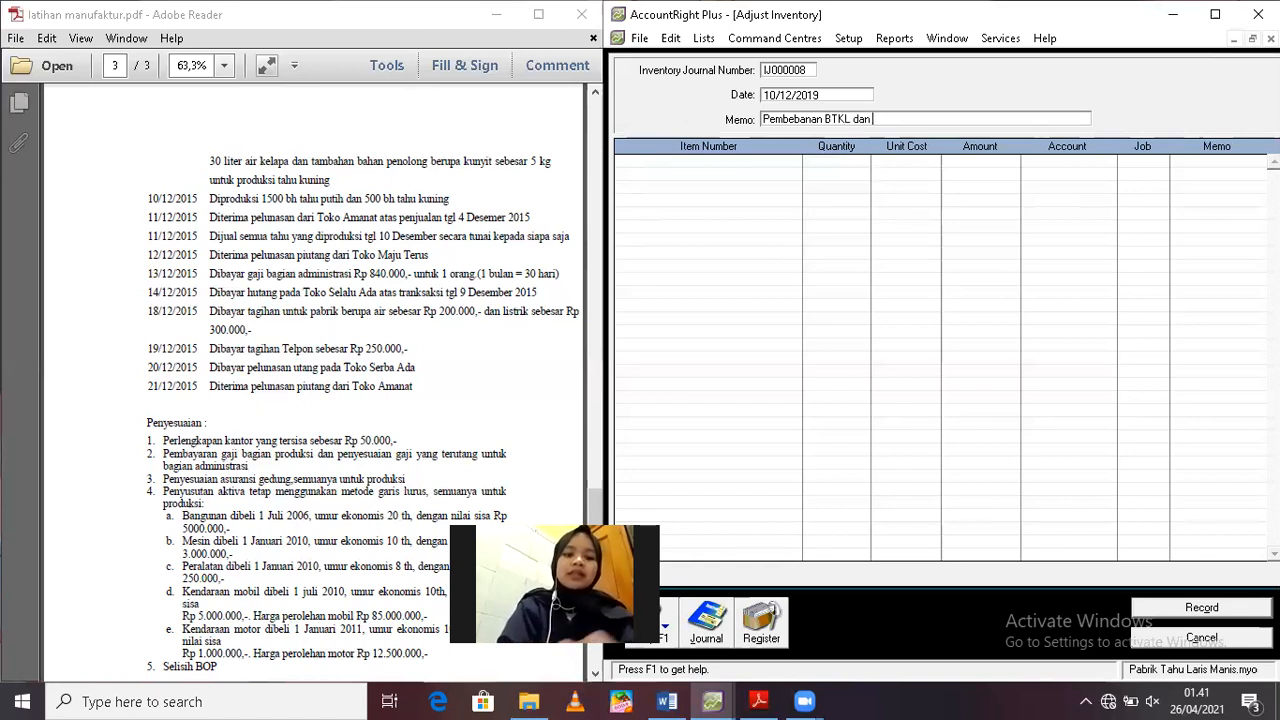
type("BOP Dibeban")
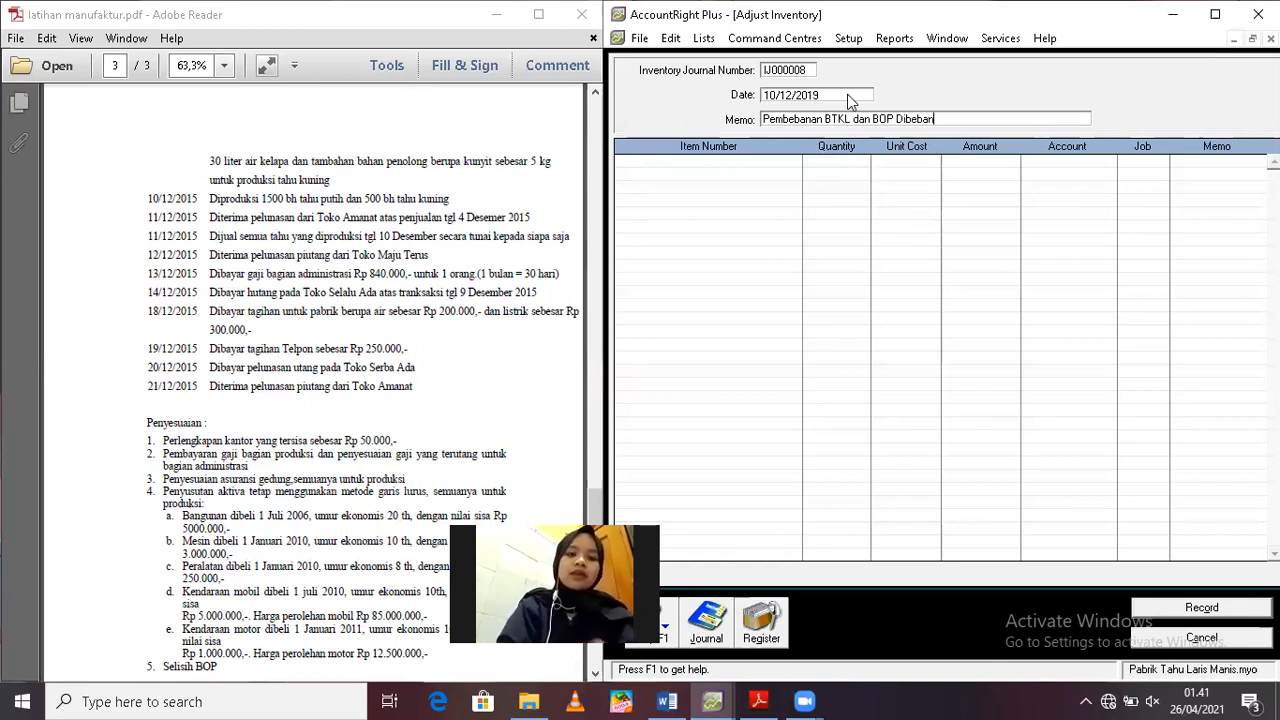
type("kan unt")
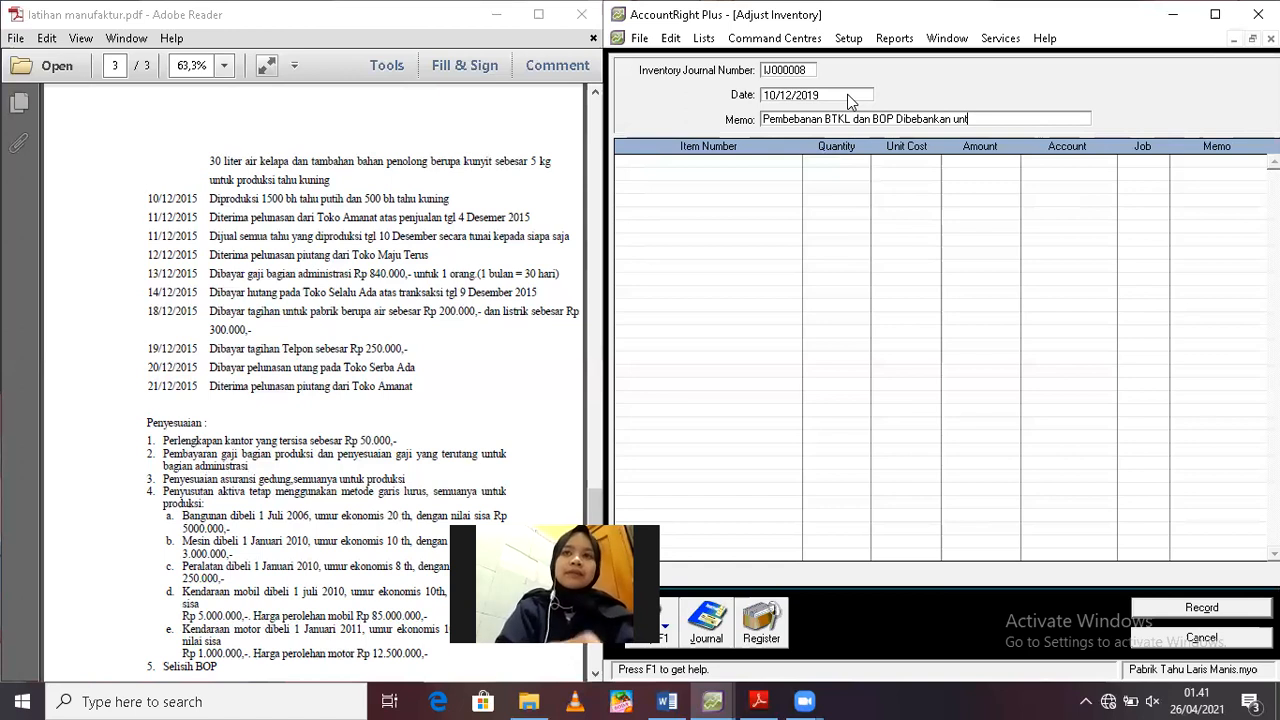
type("uk 1500 ")
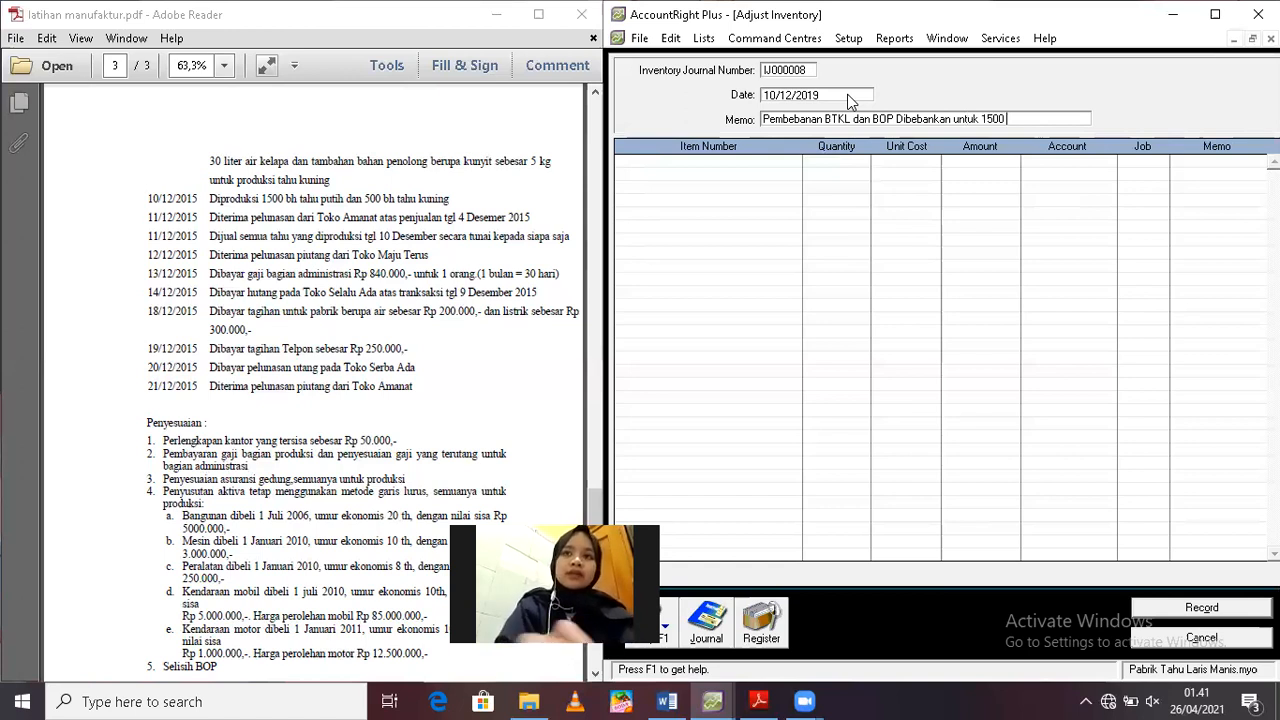
type("bh Tahu Putih dan 500 bh Tahu Kuning")
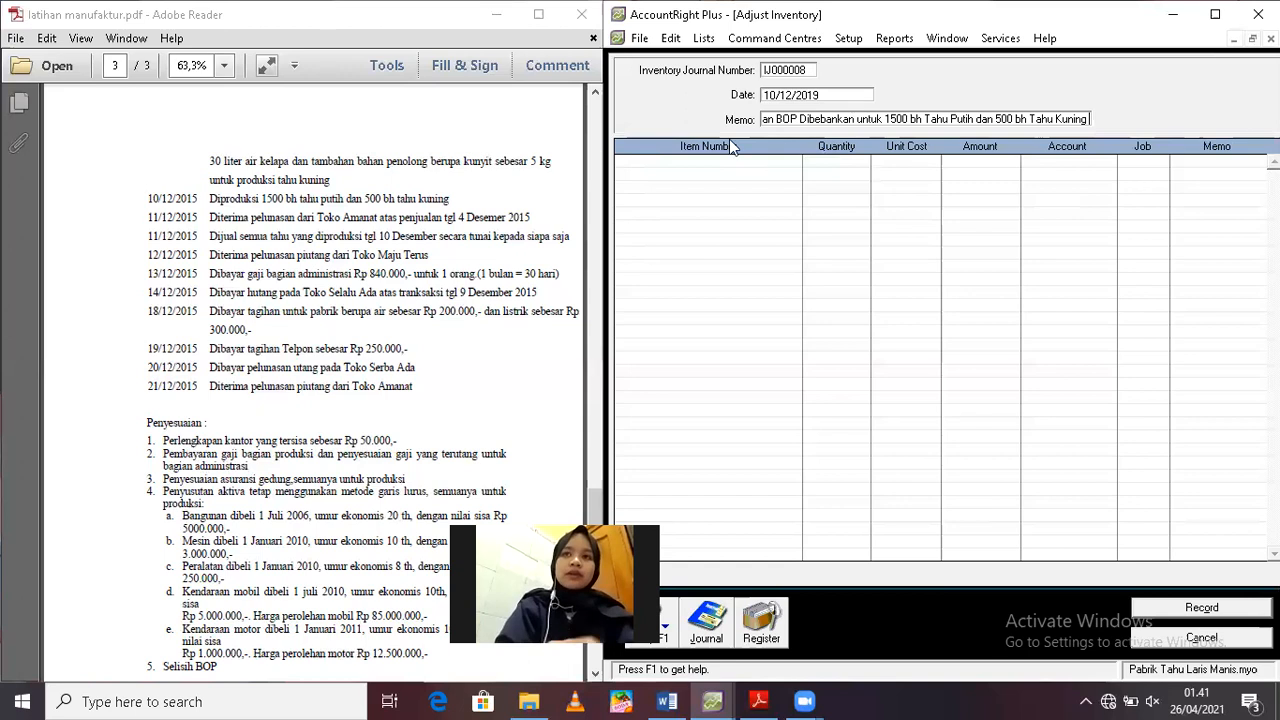
Add a BDP01 line to the adjustment with quantity 0 and an amount of Rp150.000
left_click(666, 163)
type("B")
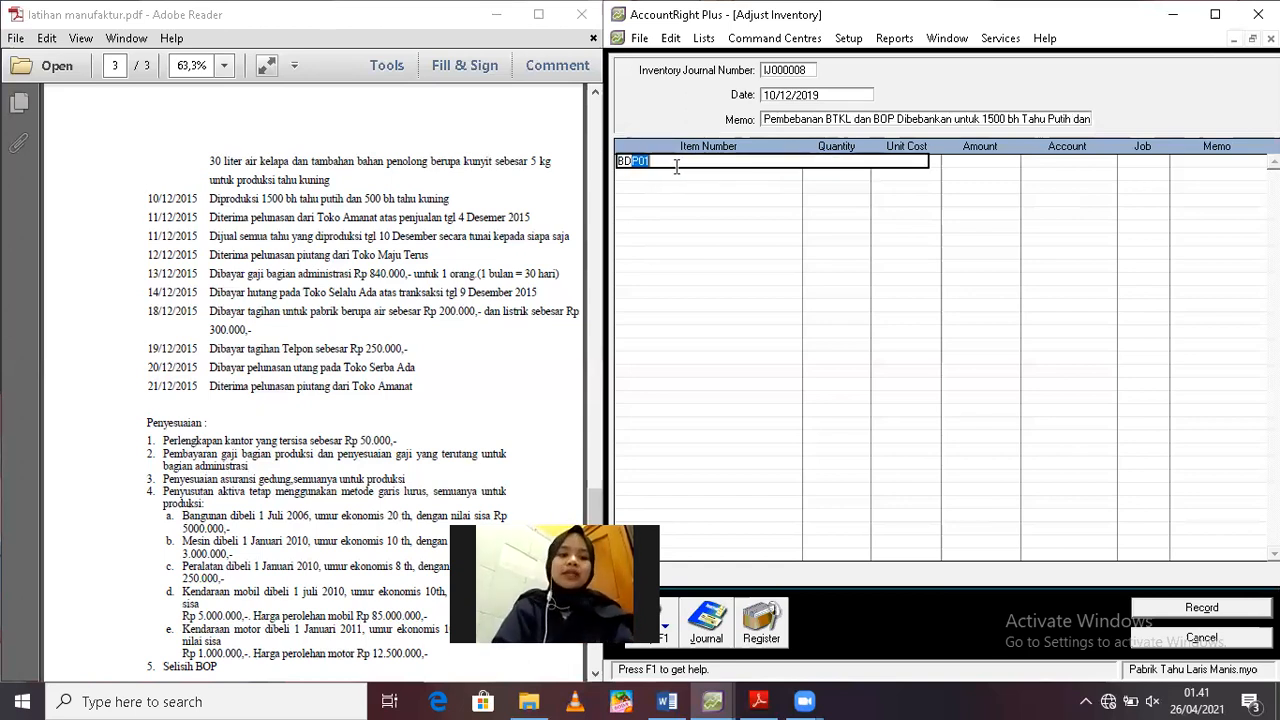
type("DP01")
key("Tab")
key("Tab")
type("0")
key("Tab")
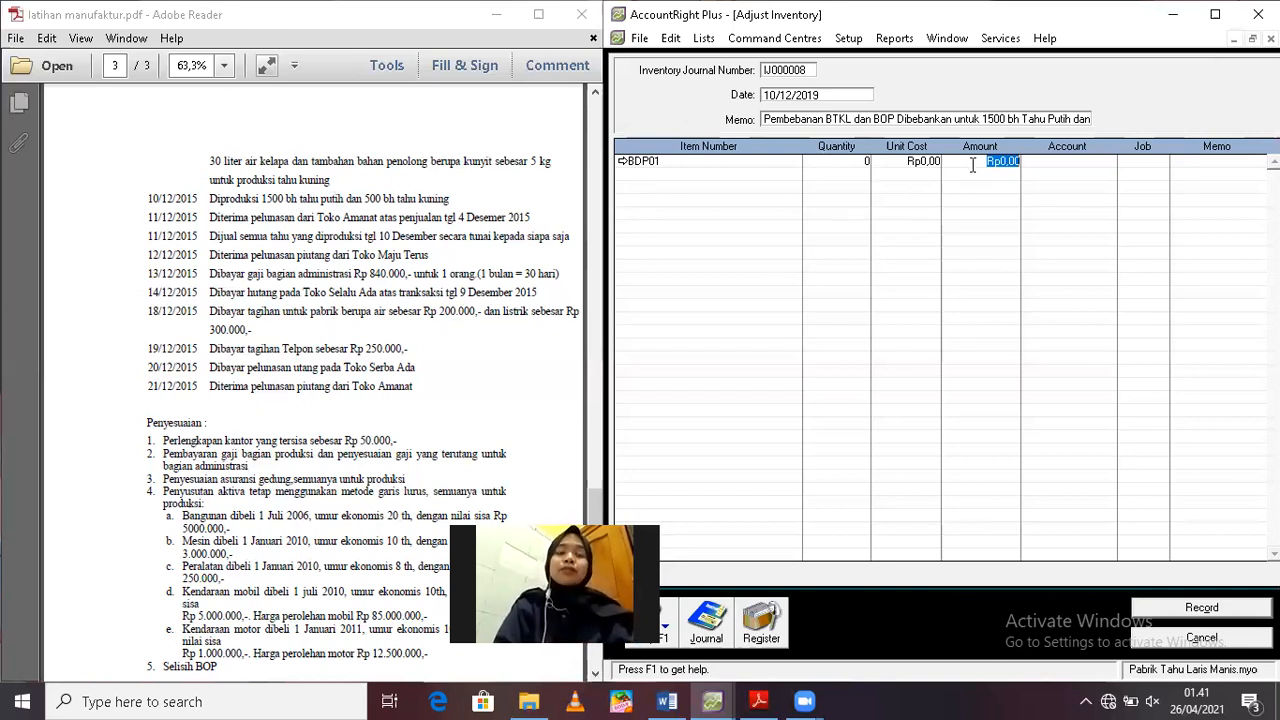
type("150000")
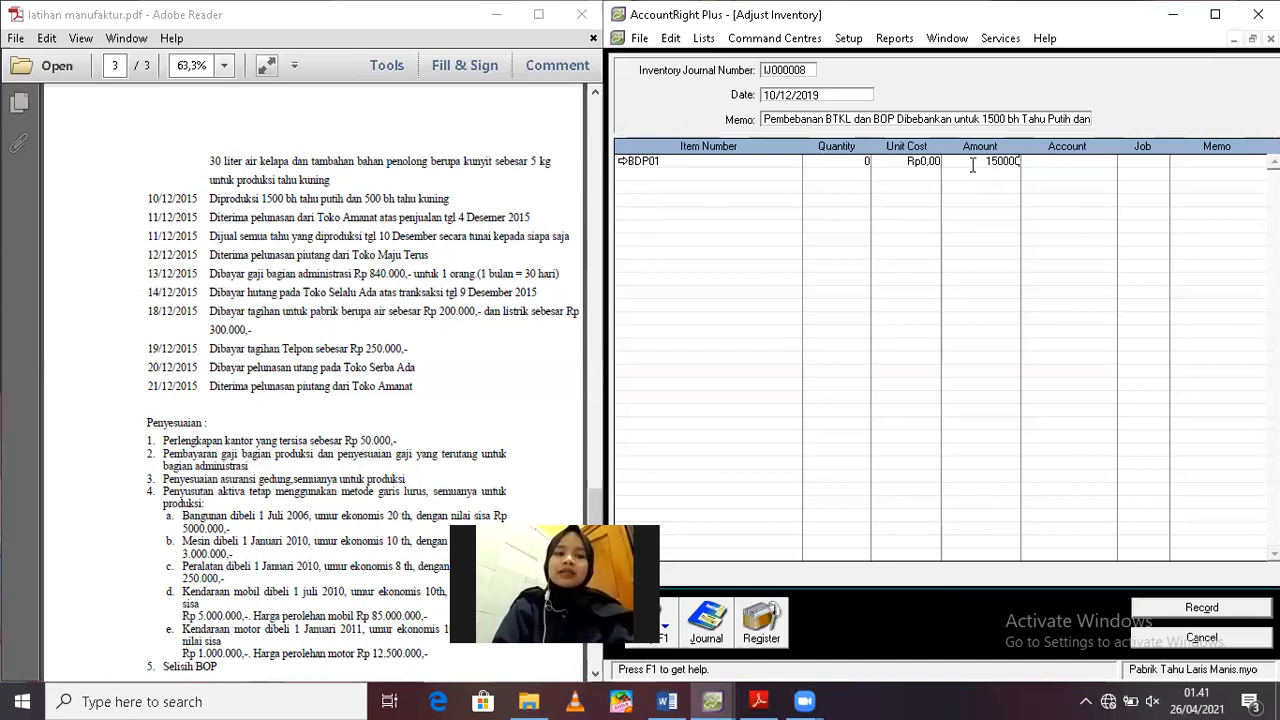
key("Tab")
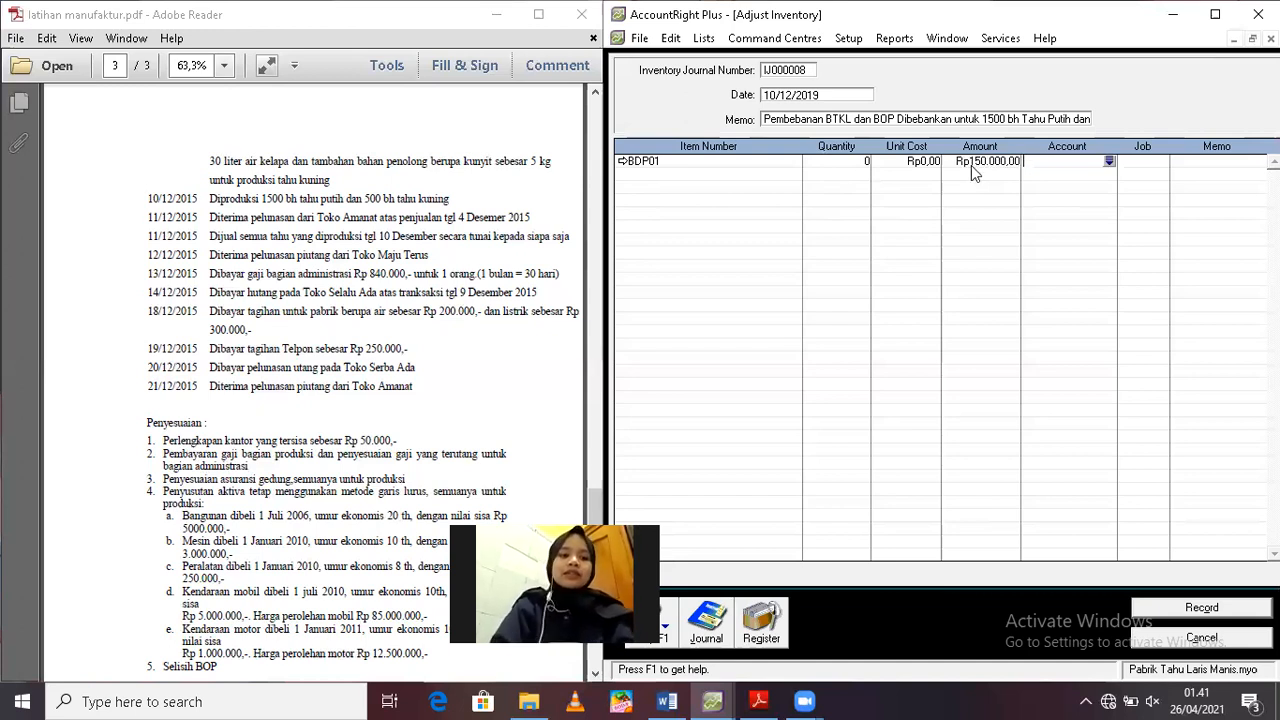
Assign the BDP01 line to the Sallary Payable account 2-1200 and JOB TP 03, with the line memo "BTKL"
left_click(1109, 161)
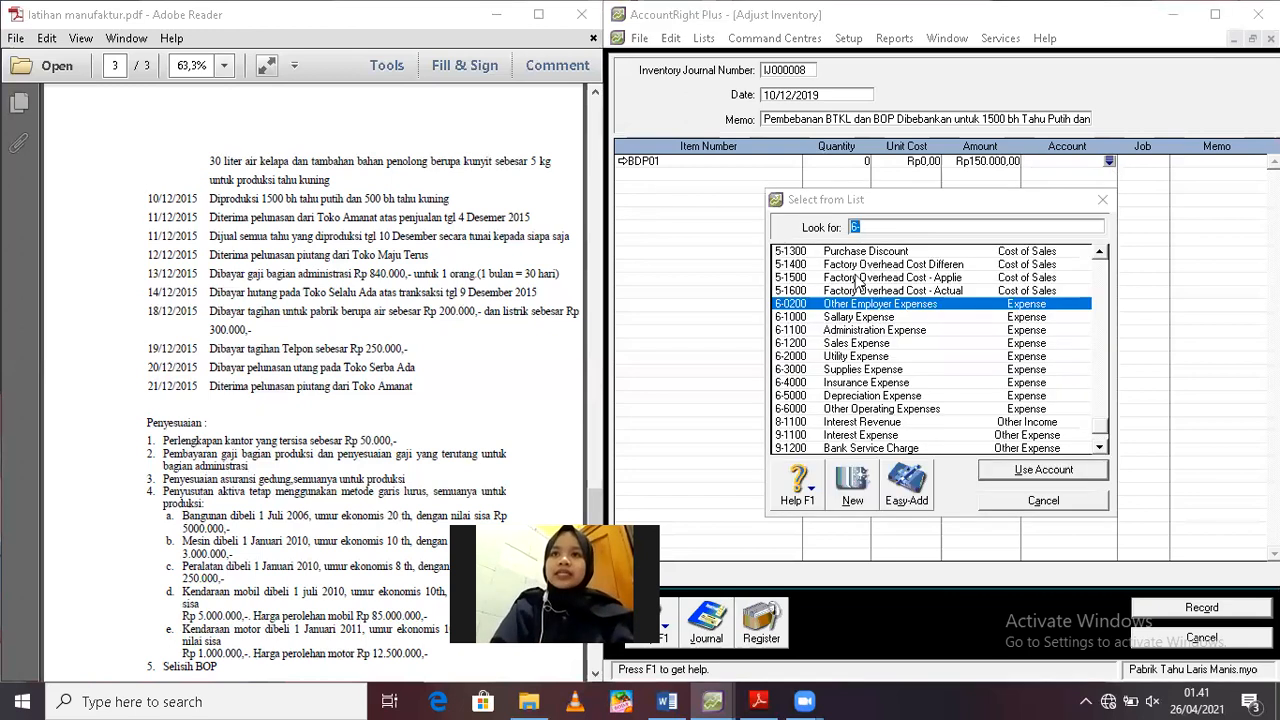
type("2")
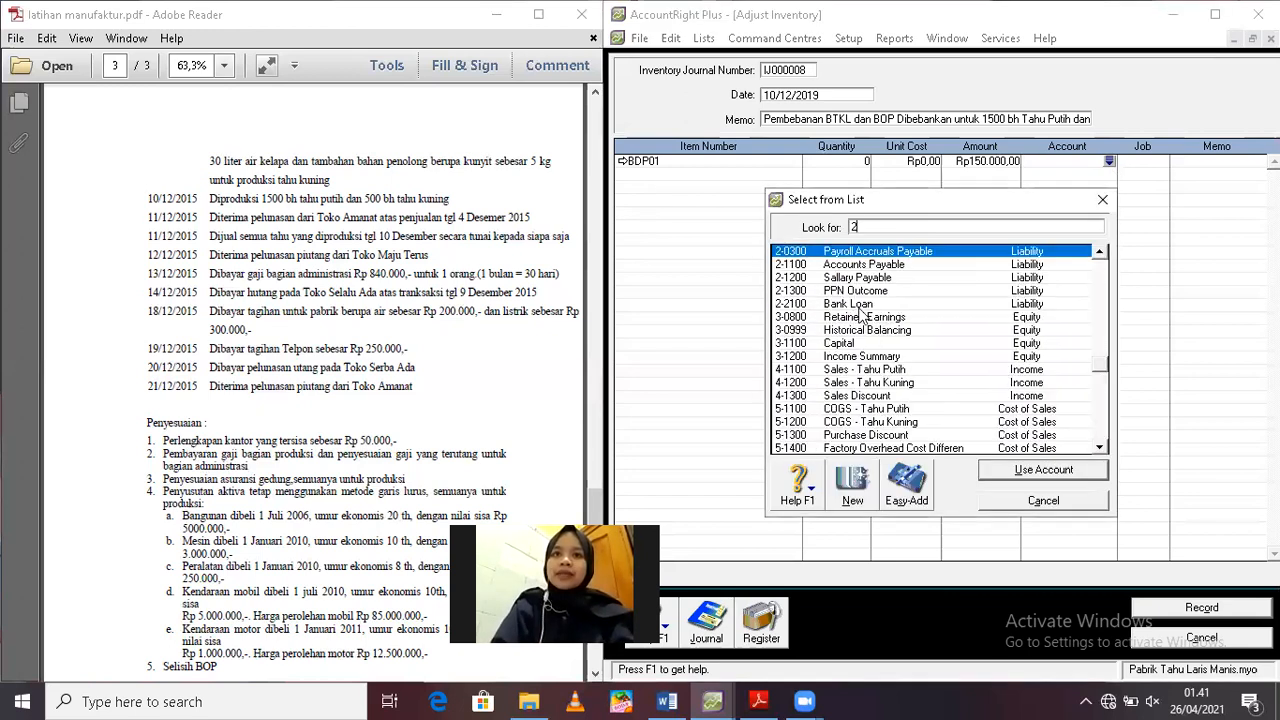
double_click(851, 278)
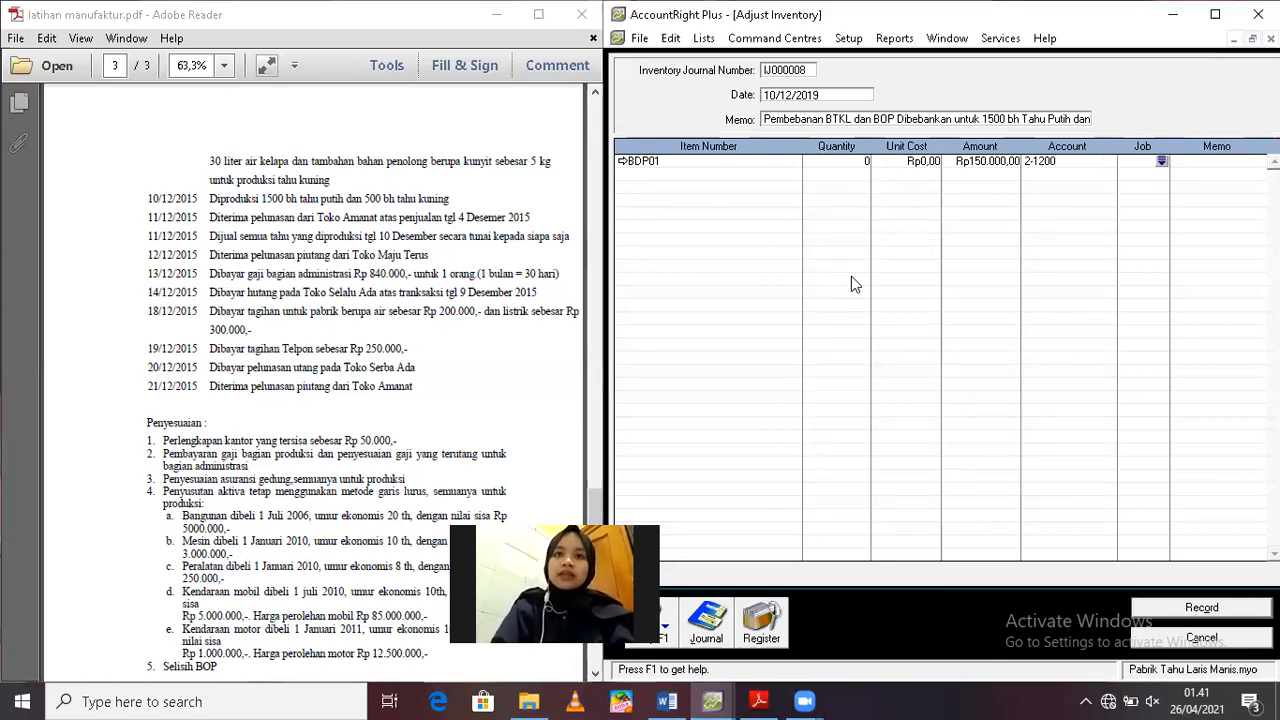
type("JOB")
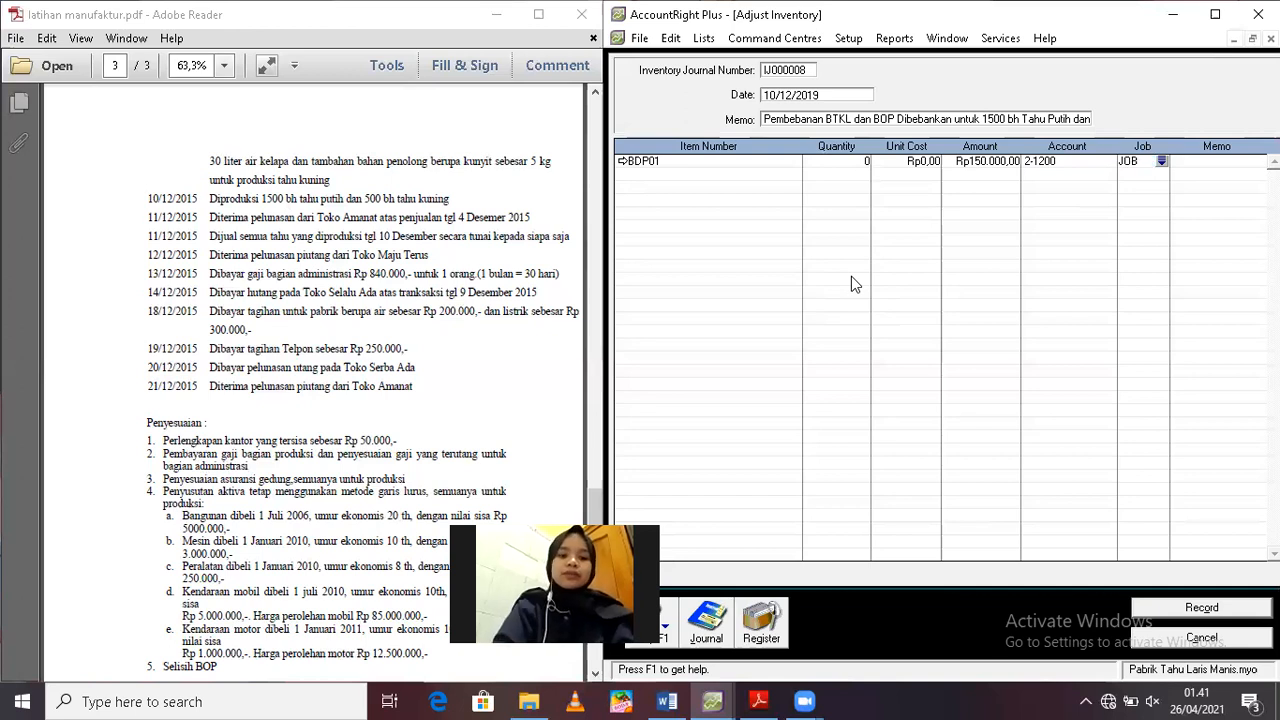
type(" TP")
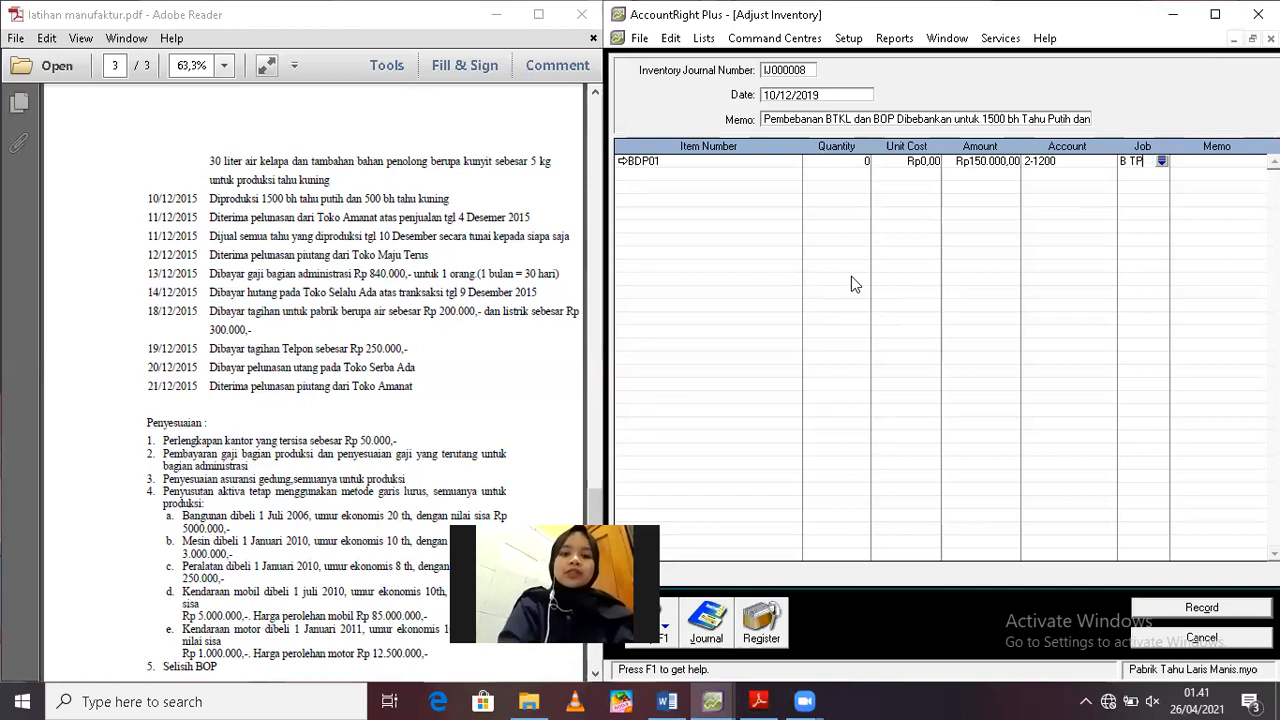
type(" 03")
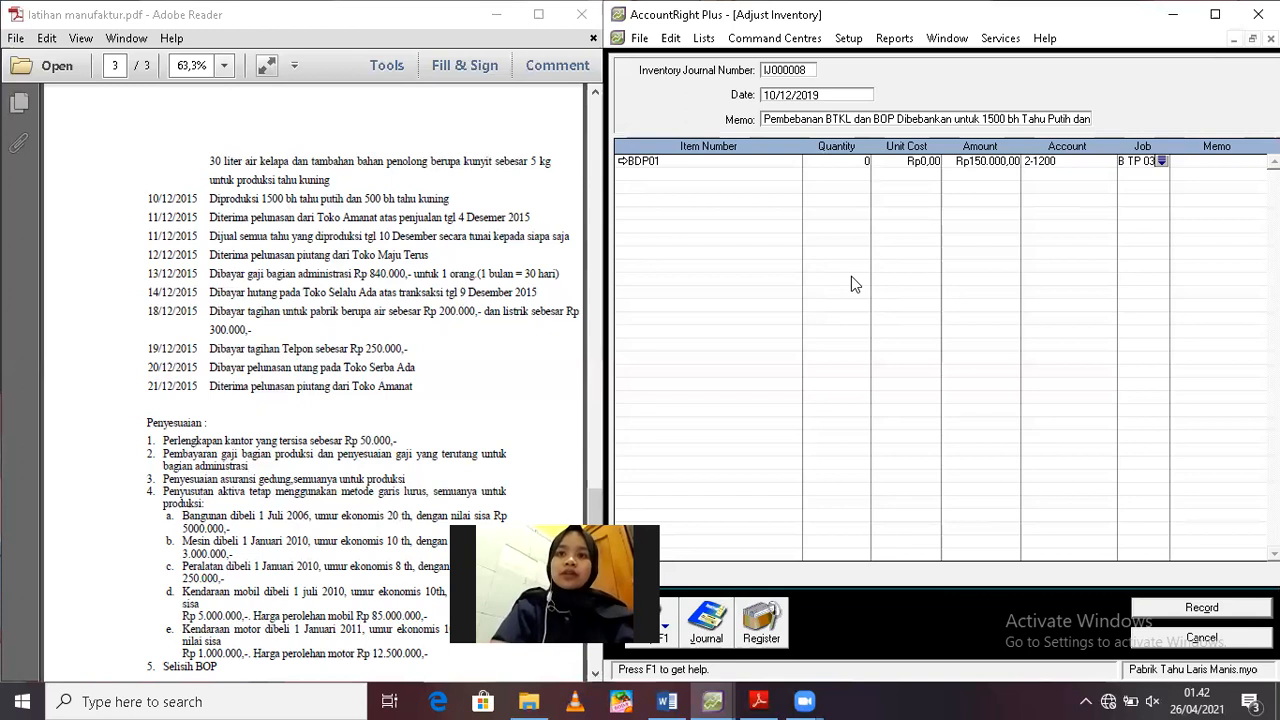
left_click(1209, 163)
type("btk")
key("BackSpace")
key("BackSpace")
type("TKL")
Add a second BDP01 line to the adjustment with quantity 0 and an amount of Rp75.000
left_click(648, 172)
type("BDP01")
key("Tab")
key("Tab")
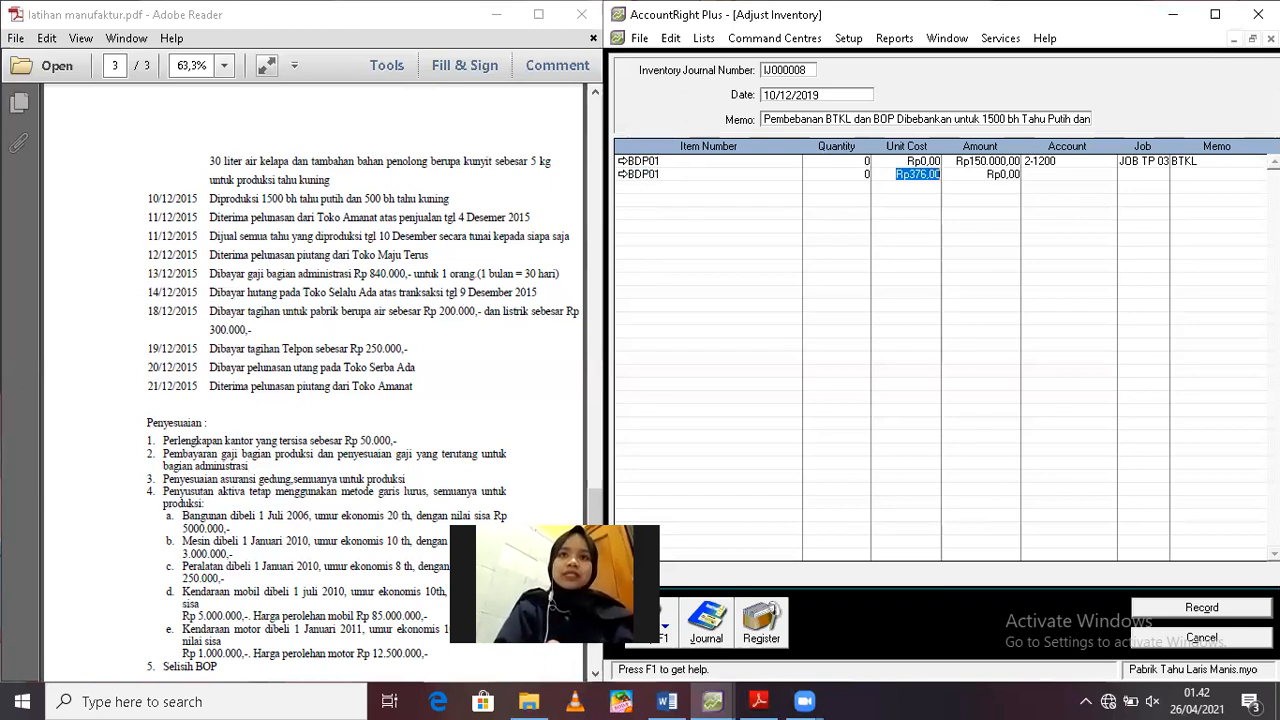
key("Tab")
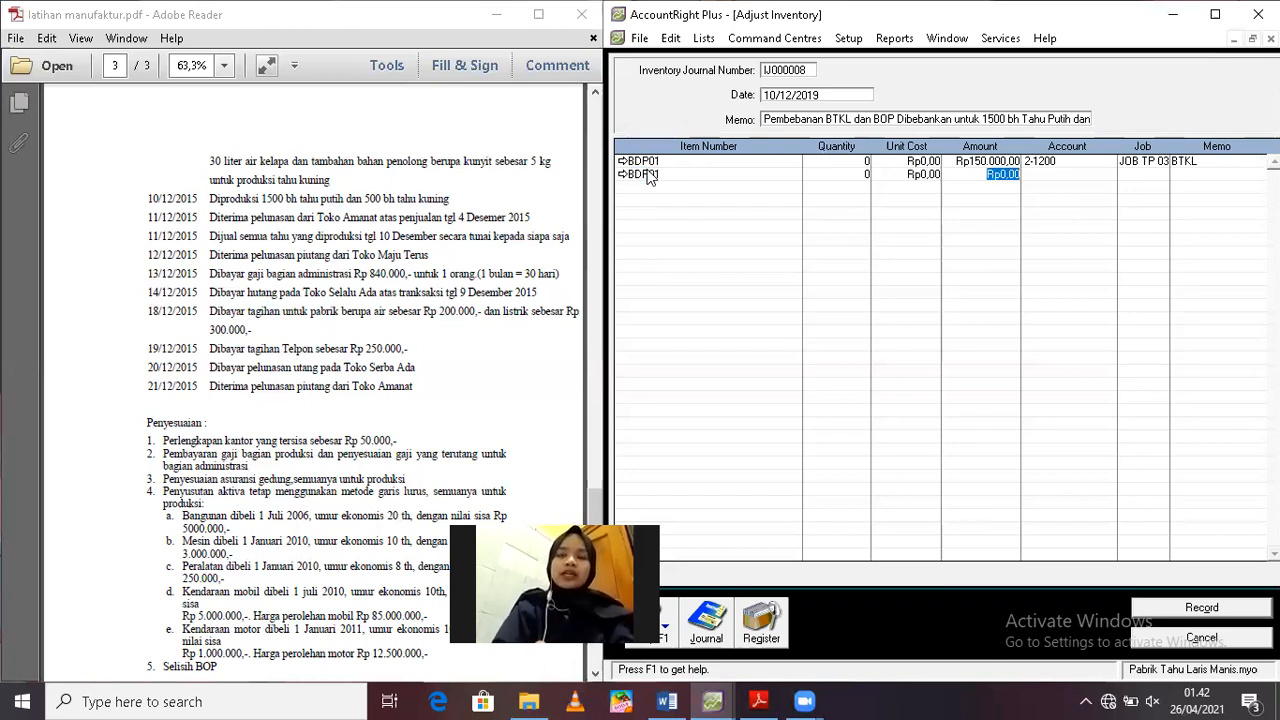
type("75.000")
key("Tab")
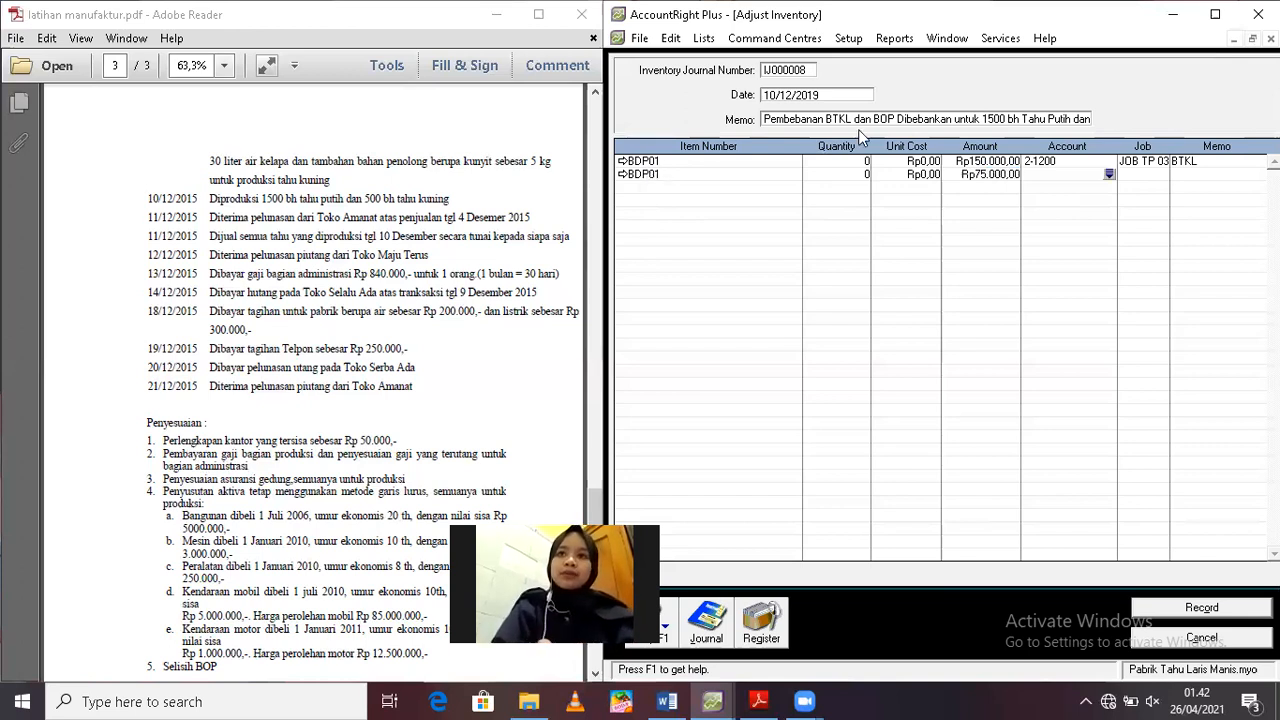
Assign the second BDP01 line to applied factory overhead account 5-1500 and JOB TP 03, with the line memo "BOP 50% dari BTKL"
left_click(1109, 175)
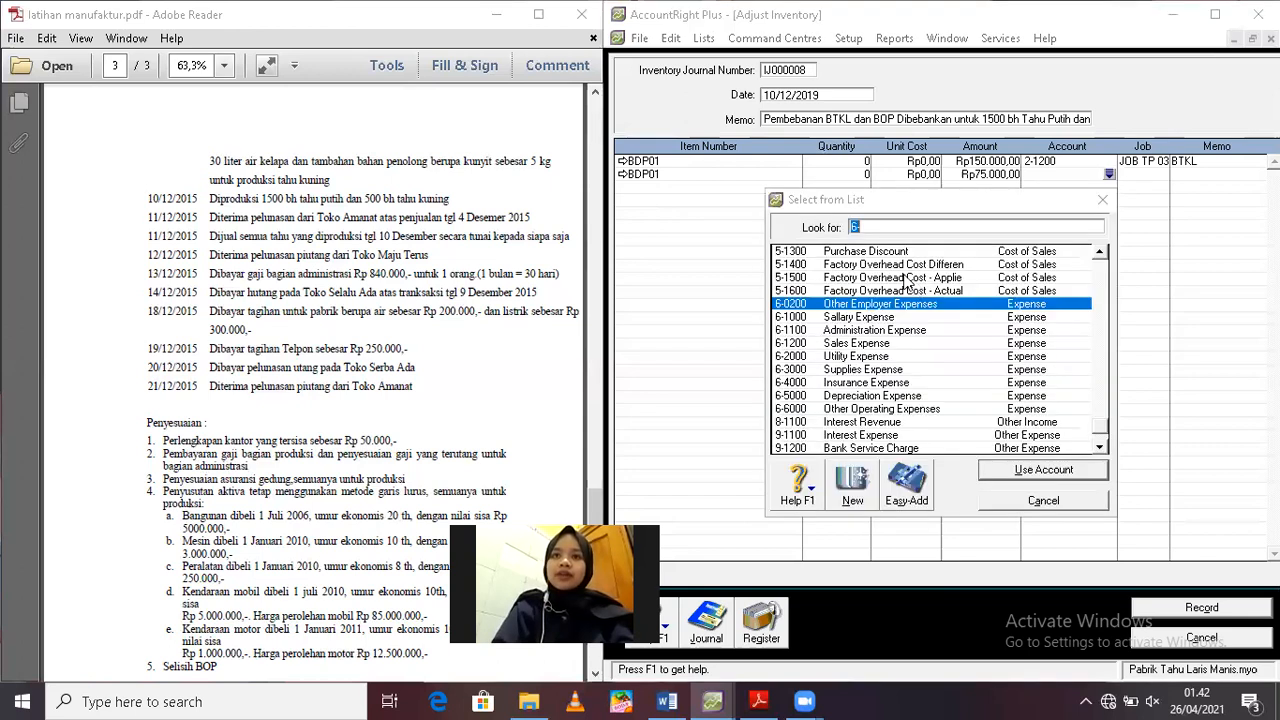
double_click(905, 279)
type("JOB TP")
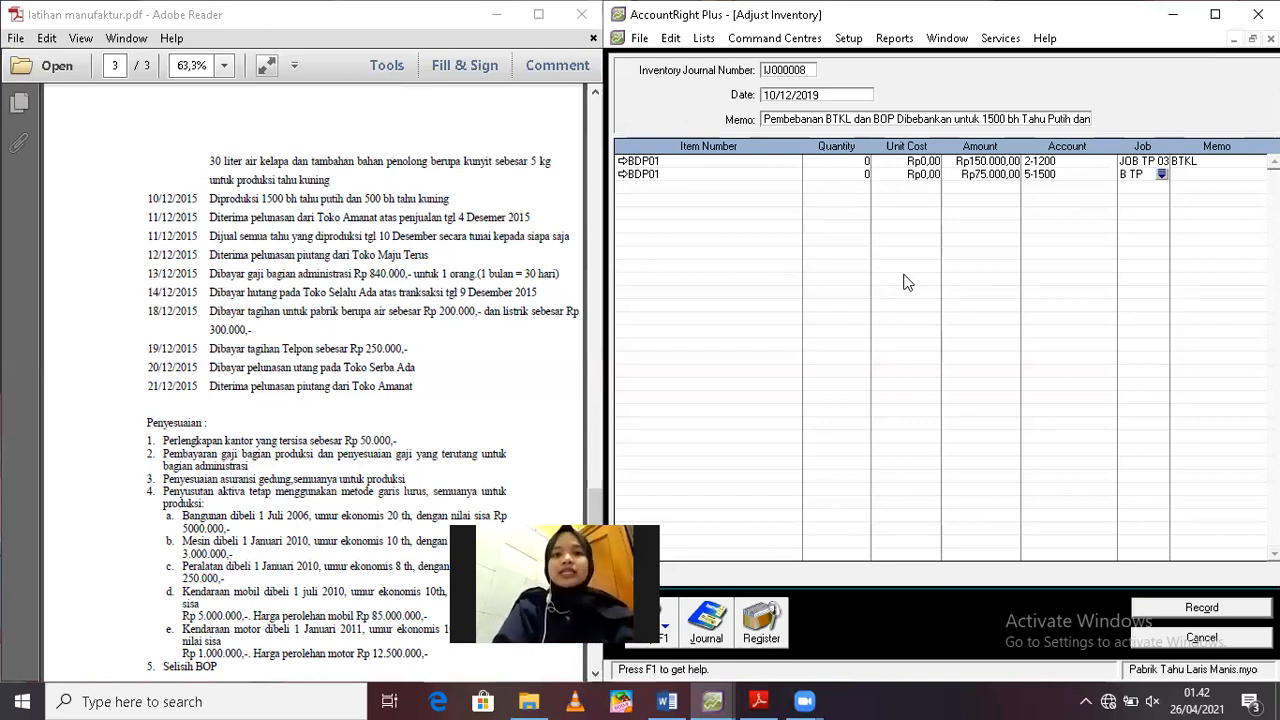
type(" 03")
left_click(1204, 174)
type("BOP 50%")
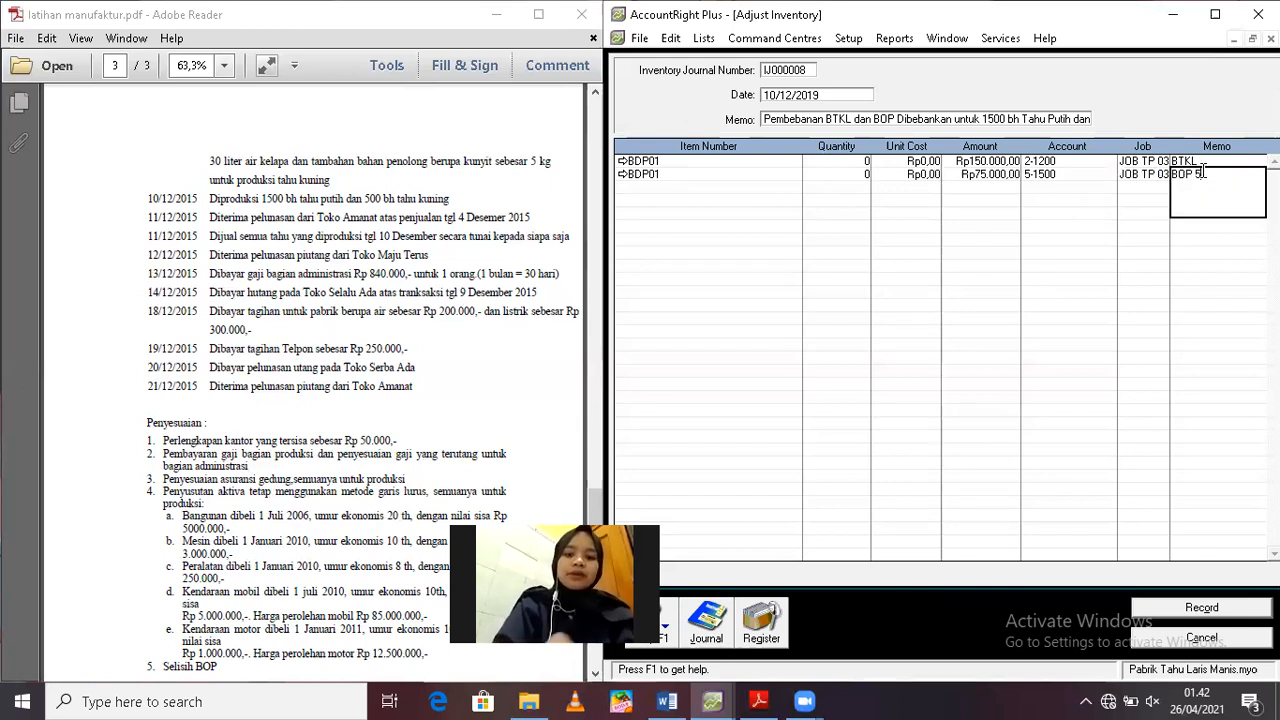
type(" dari")
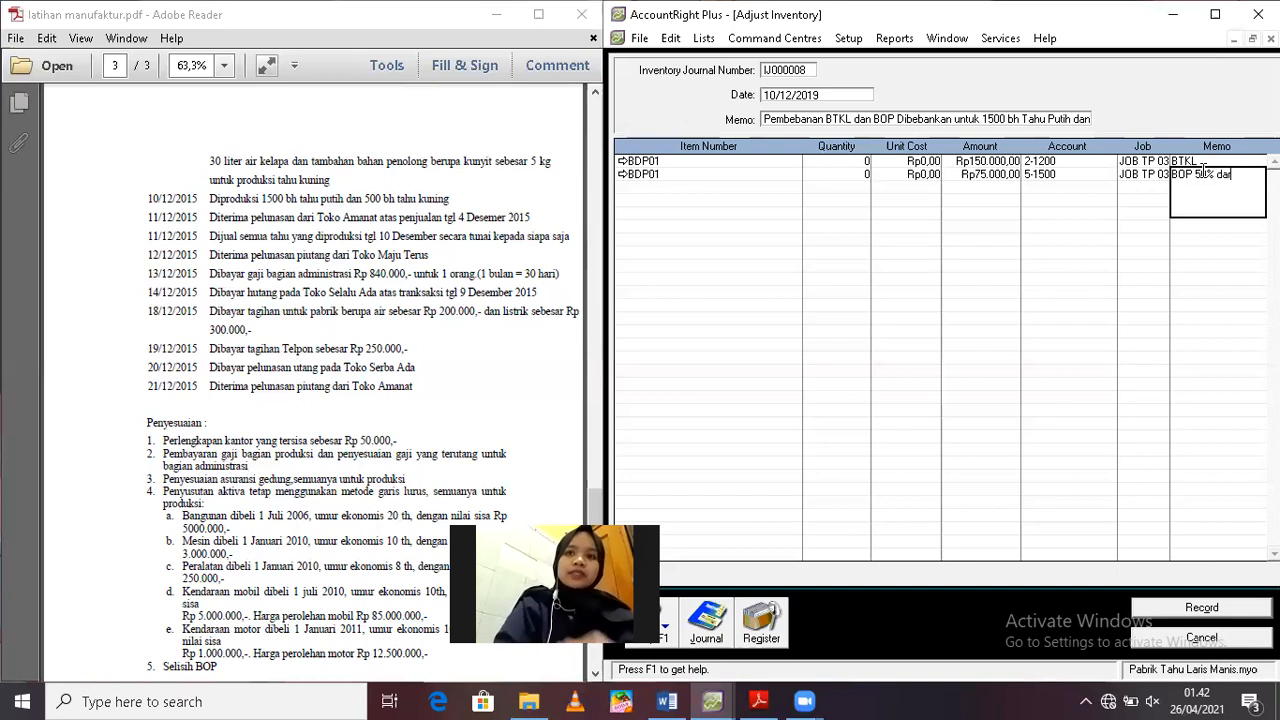
type(" BTKL")
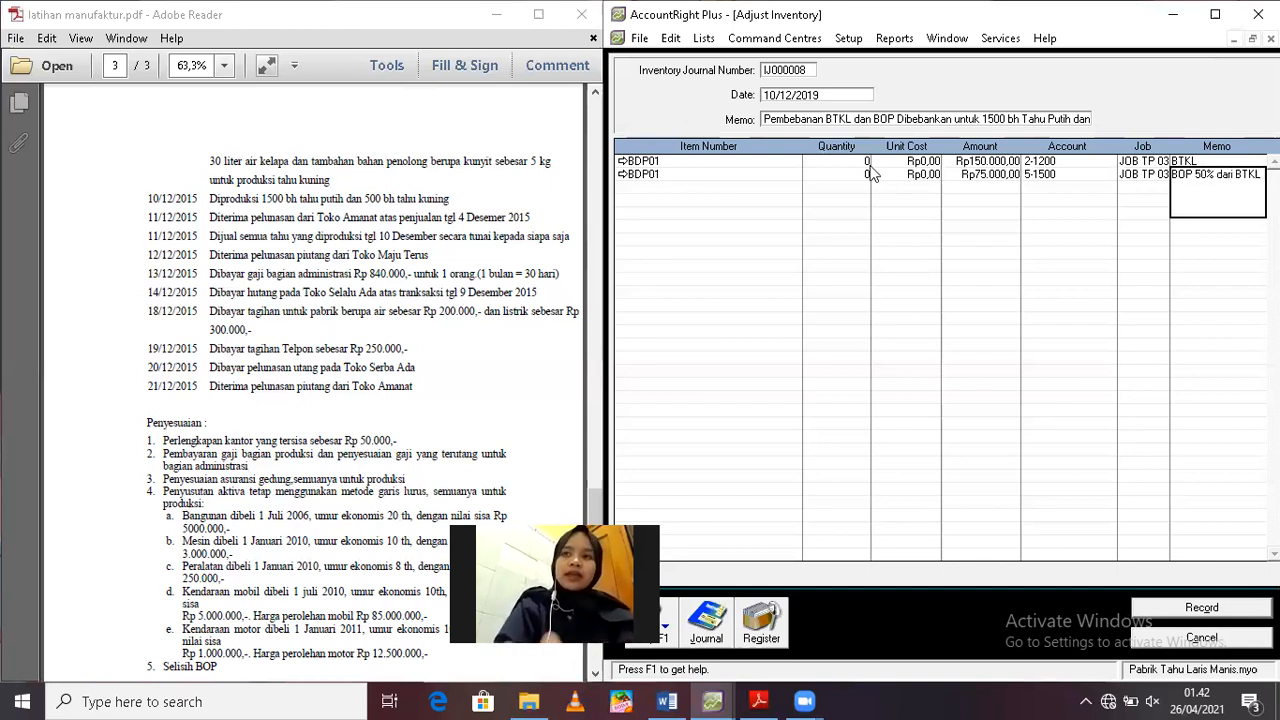
Add a BDP02 line to the adjustment with quantity 0 and an amount of Rp50.000
left_click(643, 185)
type("BDP01")
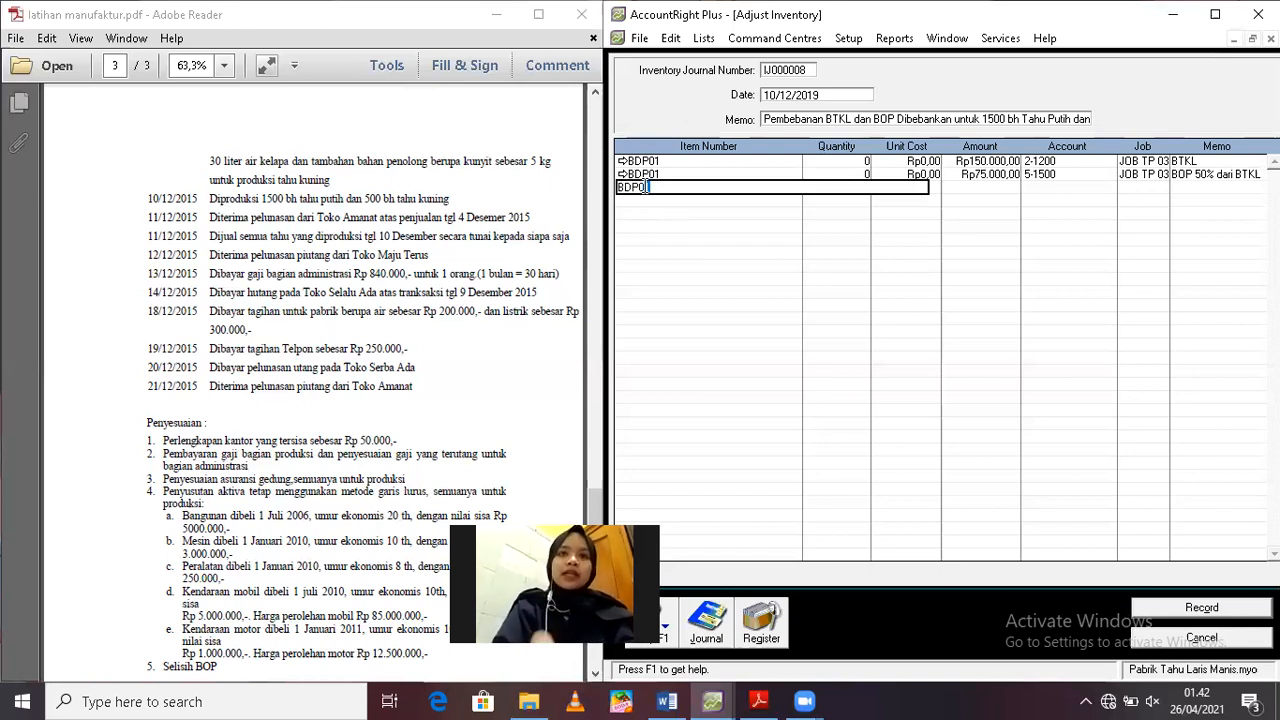
type("2")
key("Tab")
key("Tab")
type("0")
key("Tab")
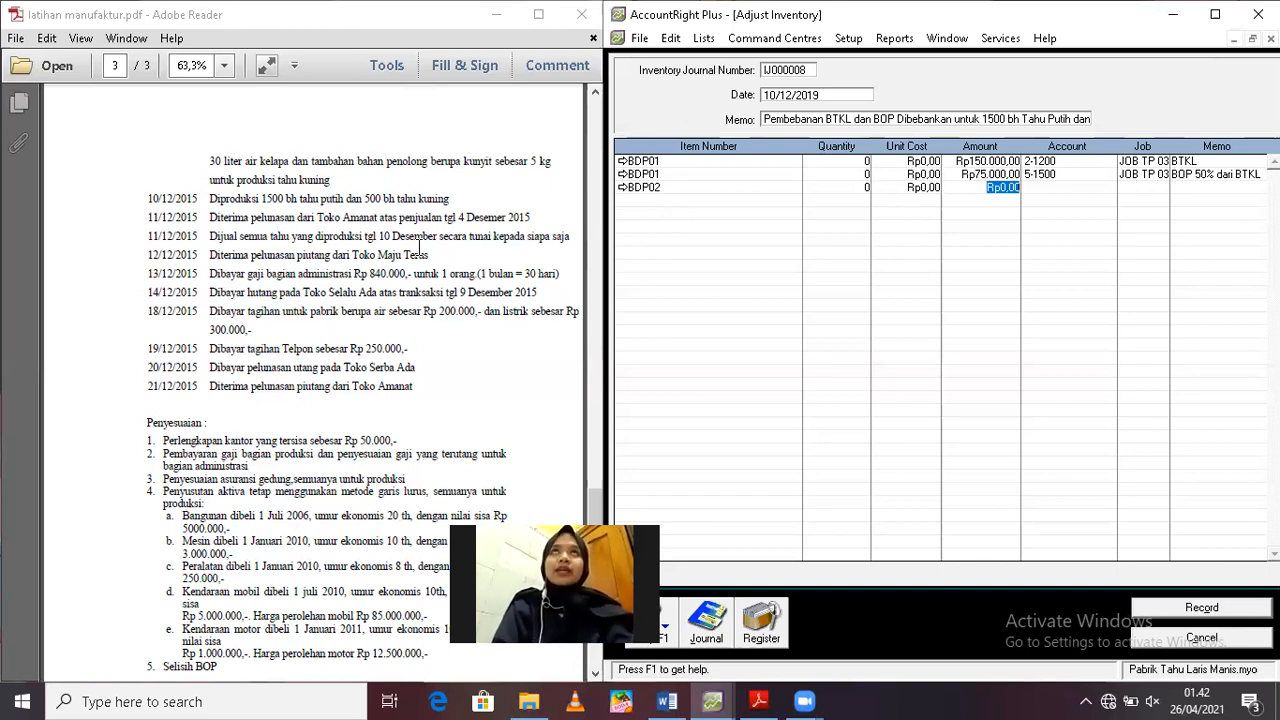
type("50.000")
key("Tab")
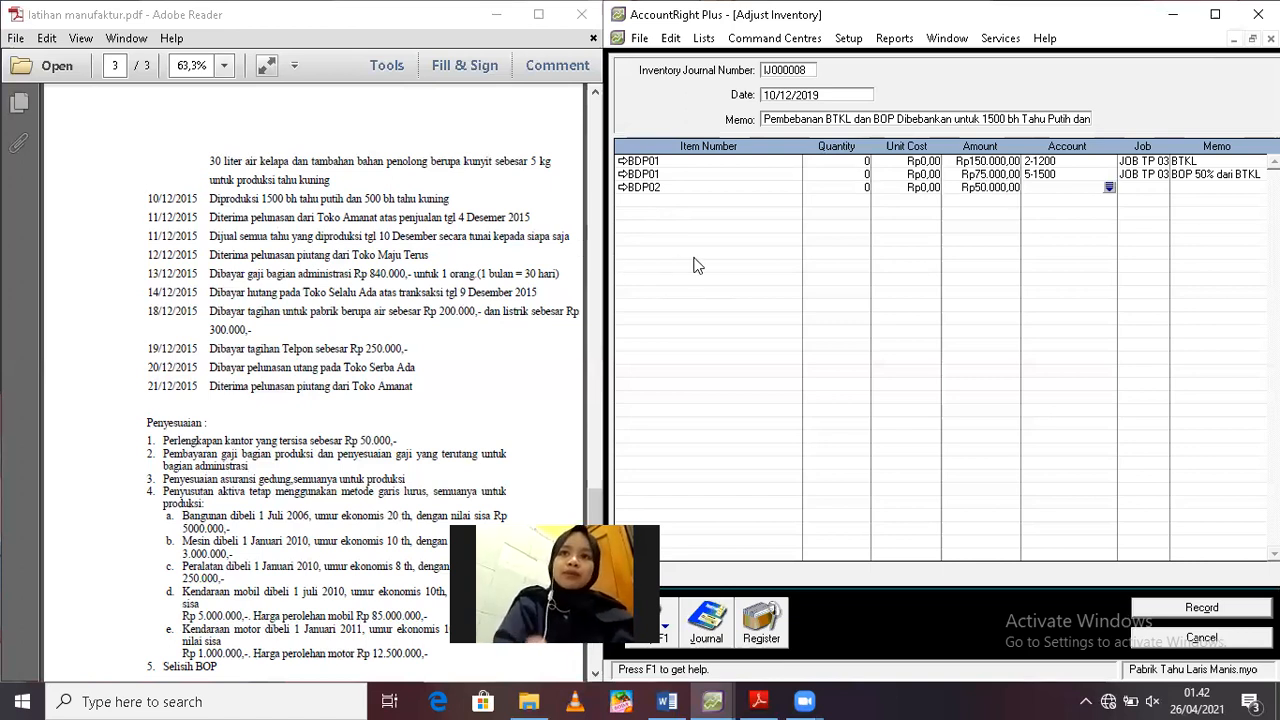
Assign the BDP02 line to the Sallary Payable account 2-1200 and JOB TP 04, with the line memo "BTKL"
type("6")
left_click(1109, 188)
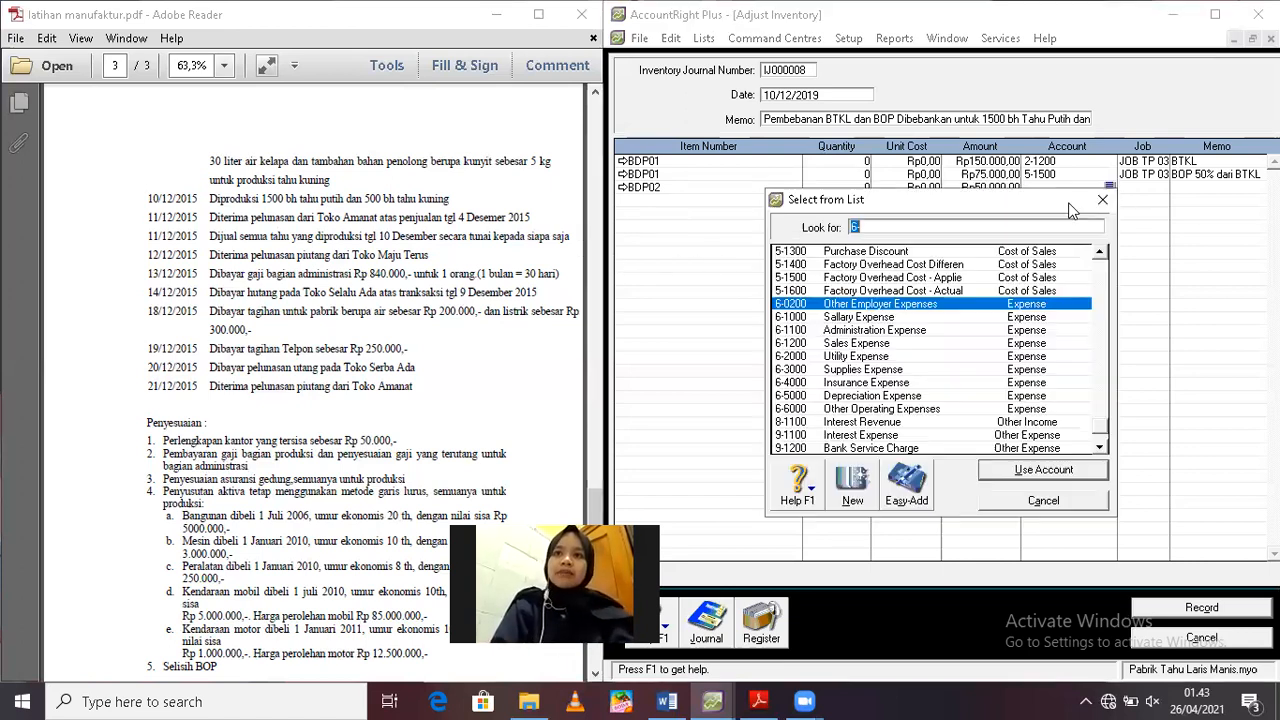
type("2")
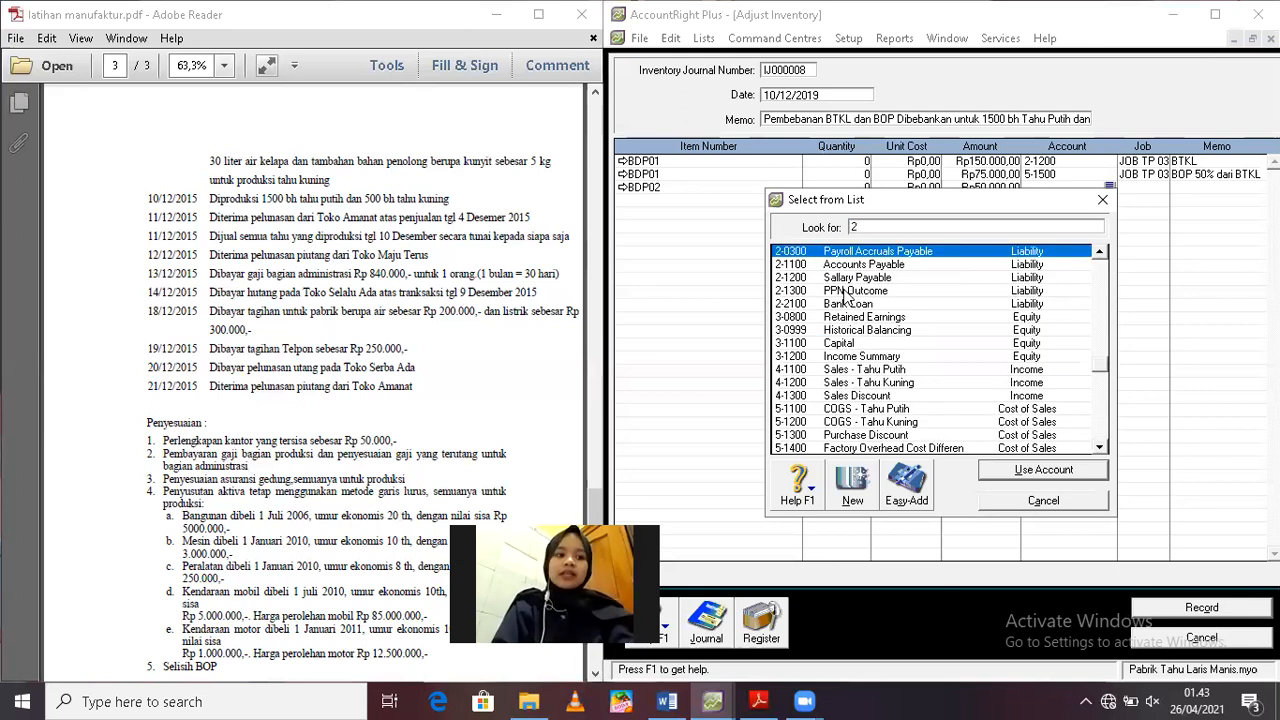
double_click(836, 280)
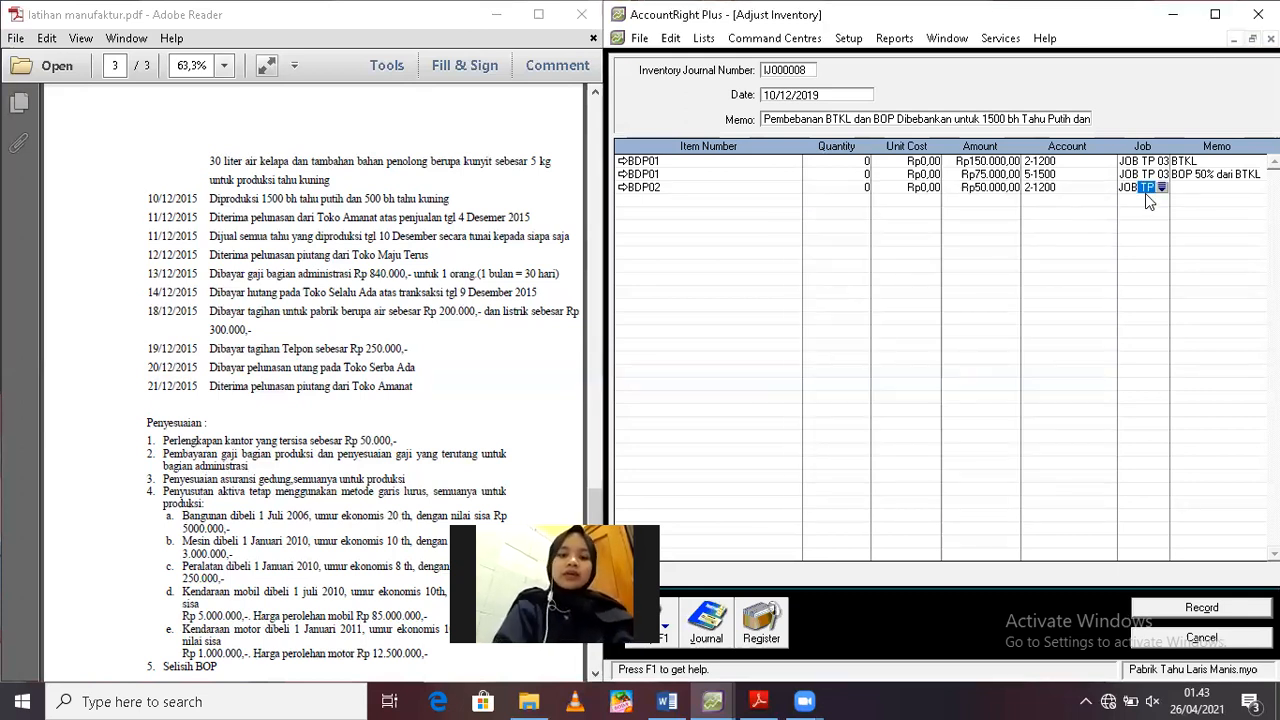
left_click(1145, 193)
type("JOB TP 04")
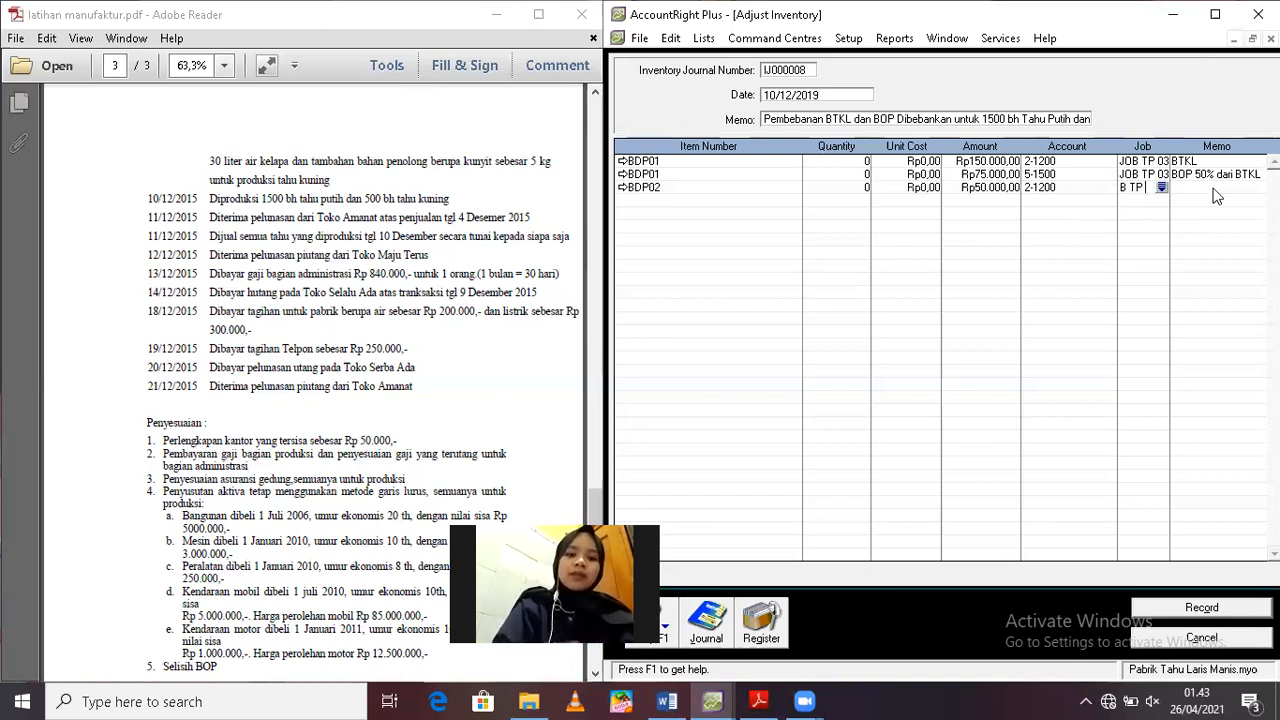
left_click(1213, 187)
type("btkl")
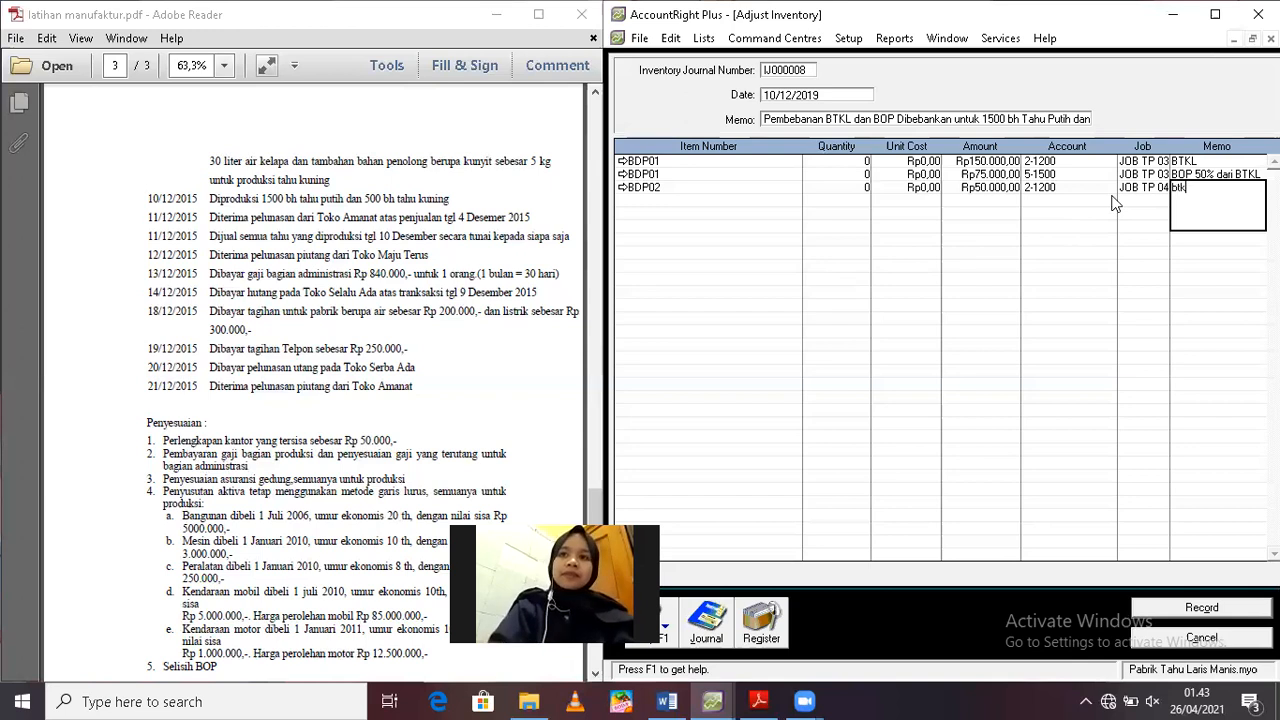
key("BackSpace")
key("BackSpace")
key("BackSpace")
key("BackSpace")
type("BTKL")
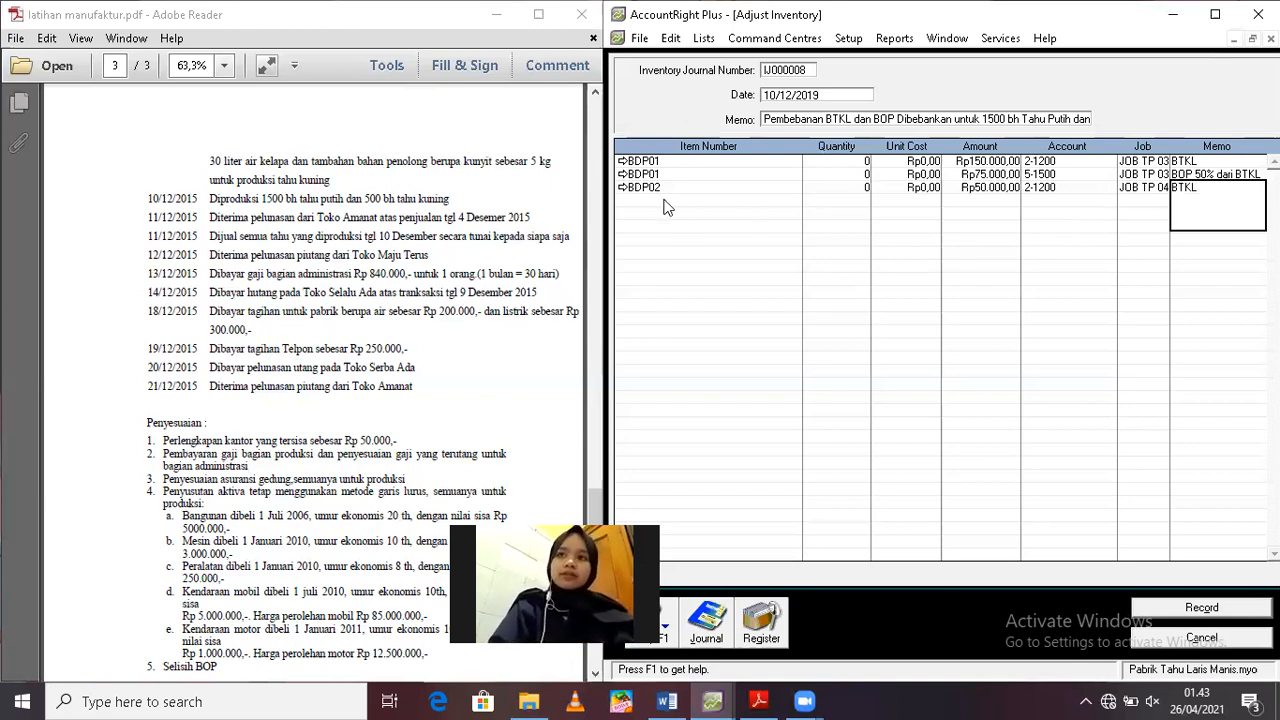
Add a second BDP02 line to the adjustment with quantity 0 and an amount of Rp25.000
left_click(665, 199)
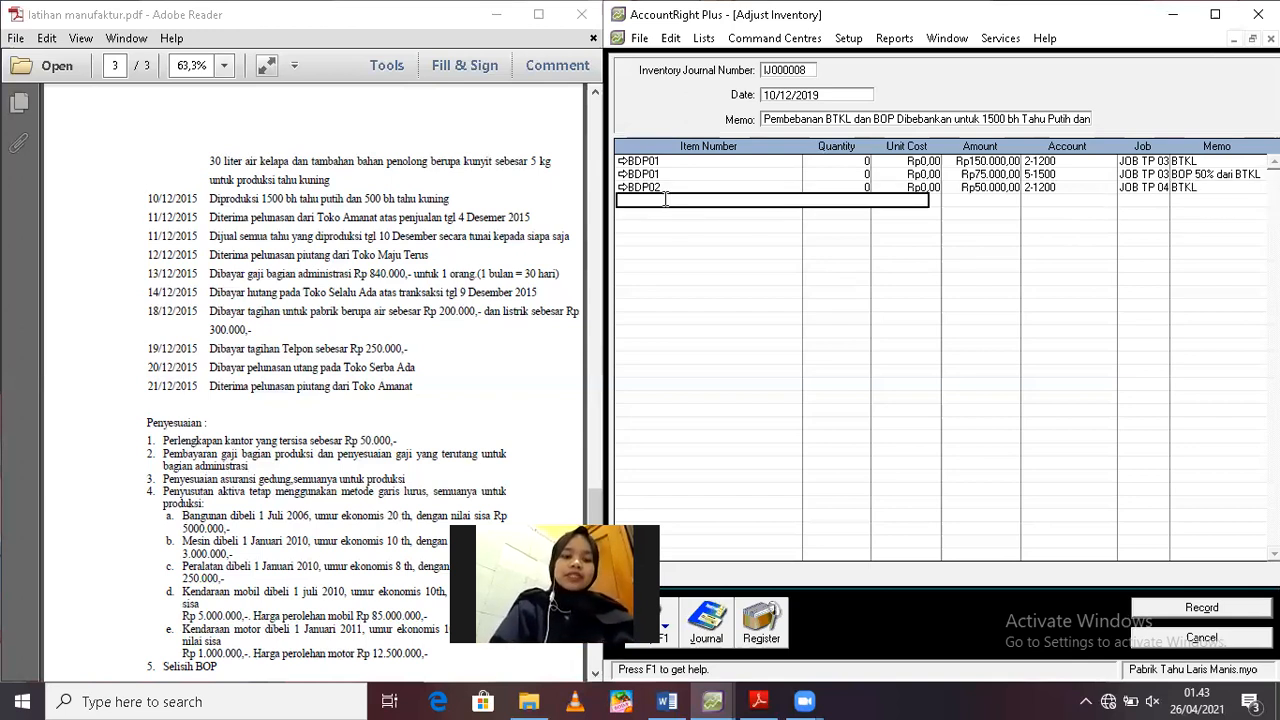
type("BDP02")
key("Tab")
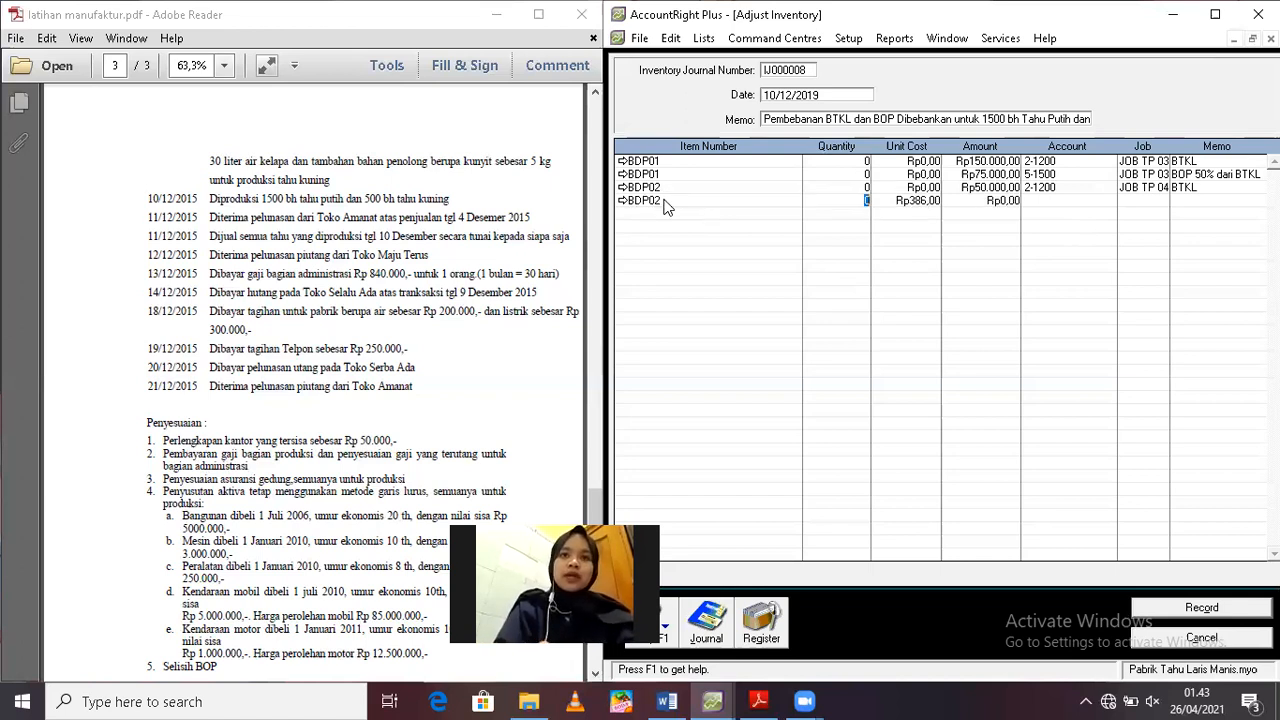
key("Tab")
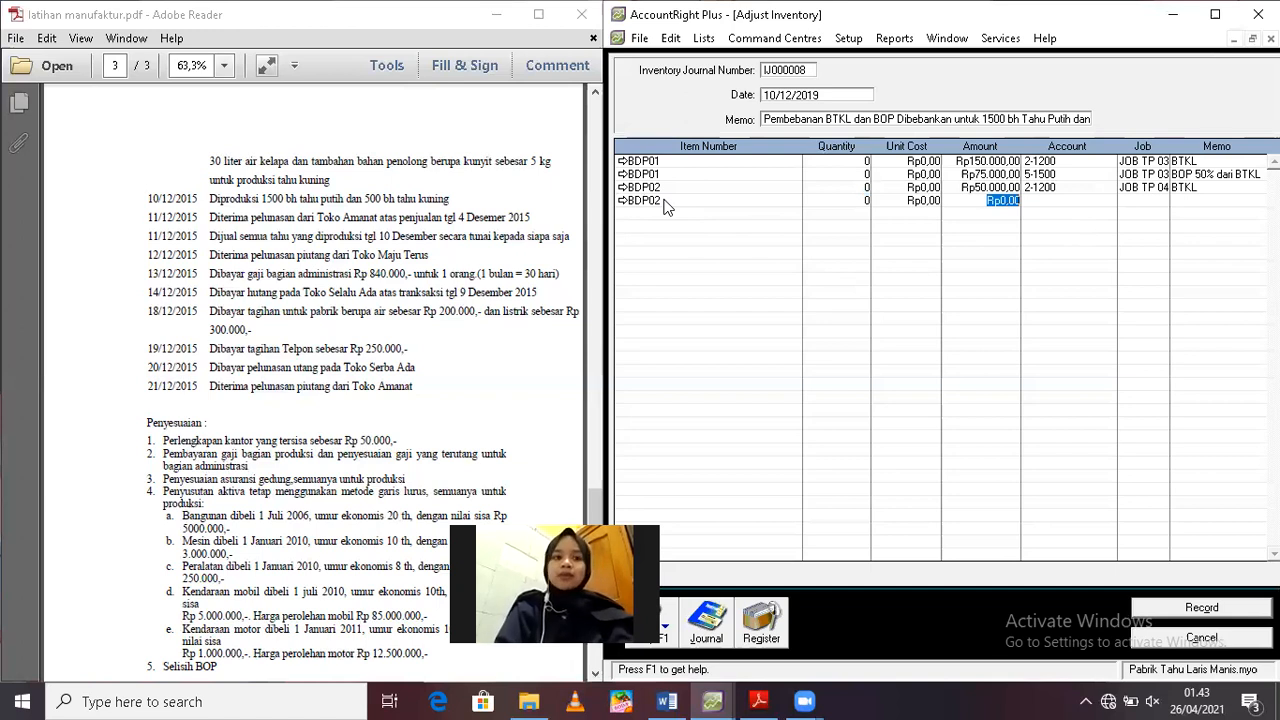
type("25000")
key("Tab")
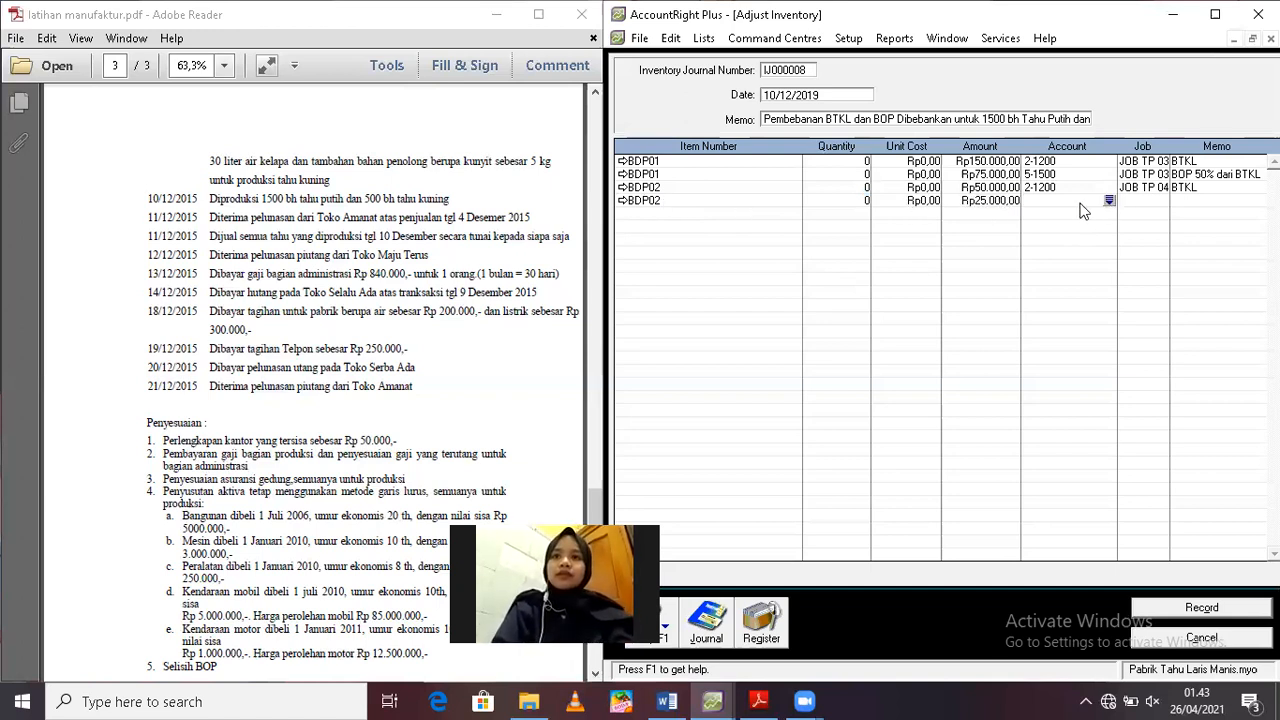
Assign JOB TP 04 to the second BDP02 line
left_click(1148, 202)
left_click(1162, 202)
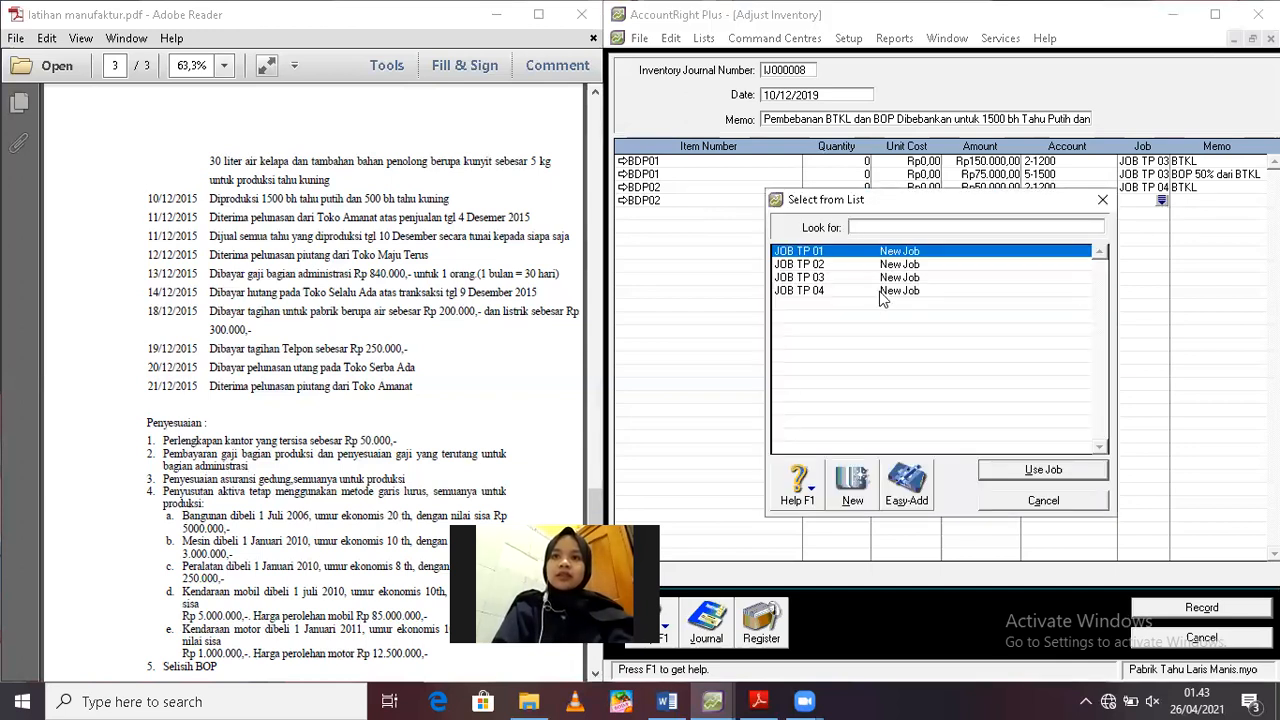
key("Return")
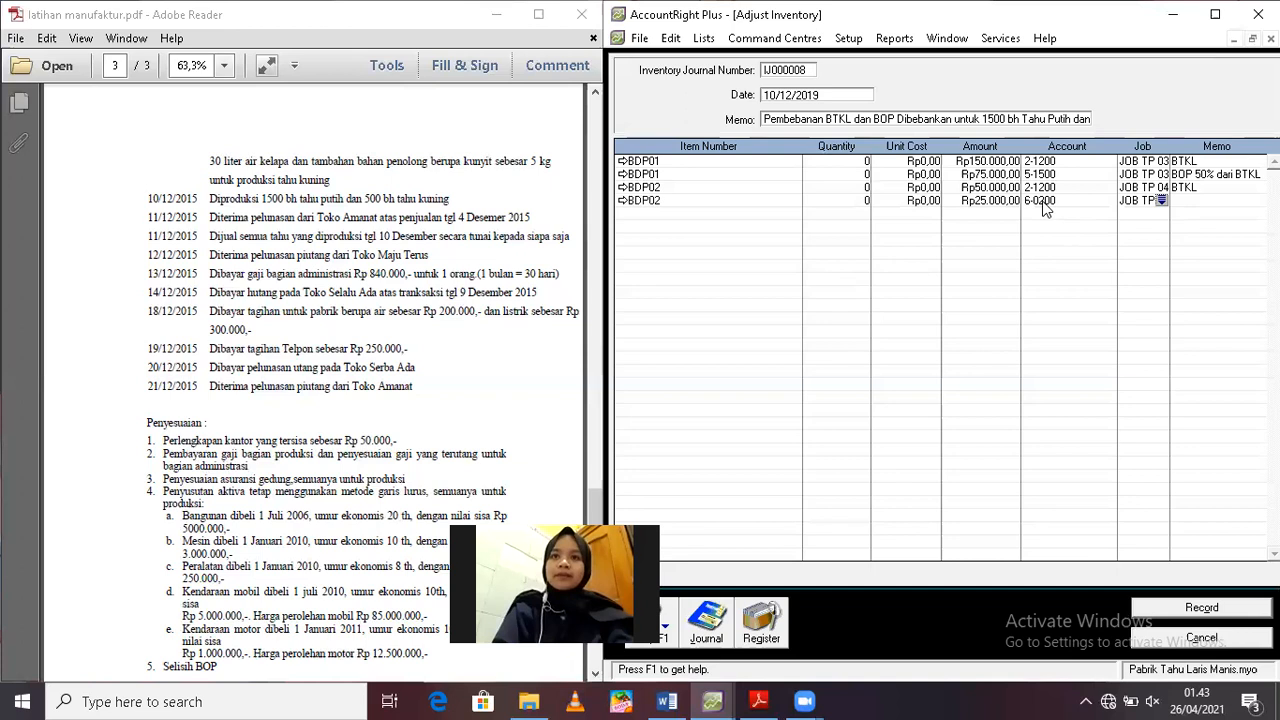
left_click(1083, 195)
left_click(1112, 201)
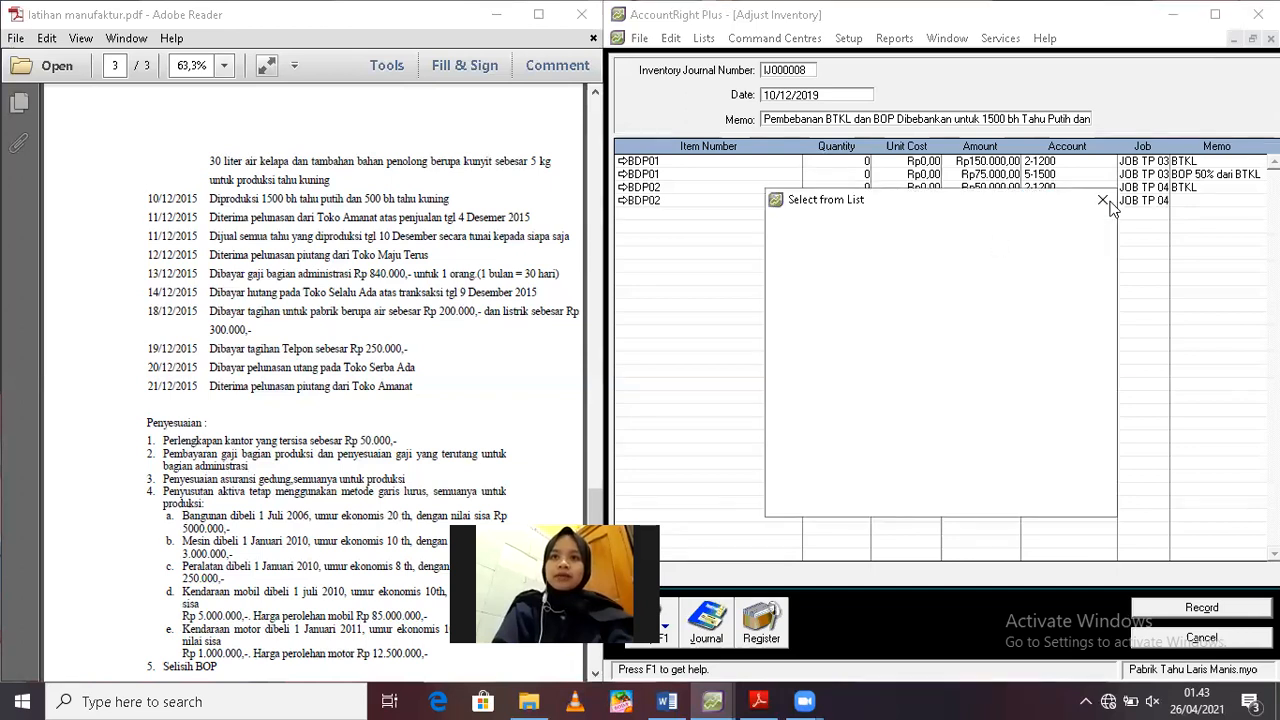
left_click(1102, 201)
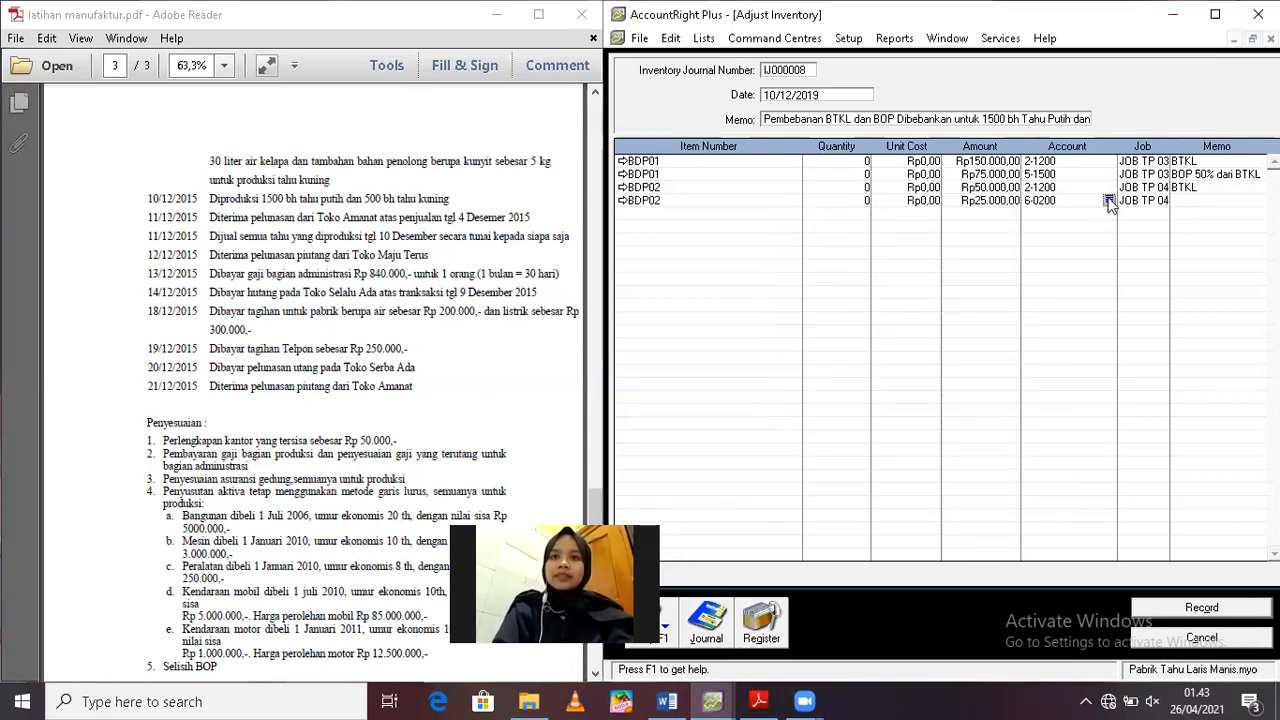
Set the second BDP02 line's account to 5-1500 and its line memo to "BOP 50% dari BTKL"
left_click(1045, 201)
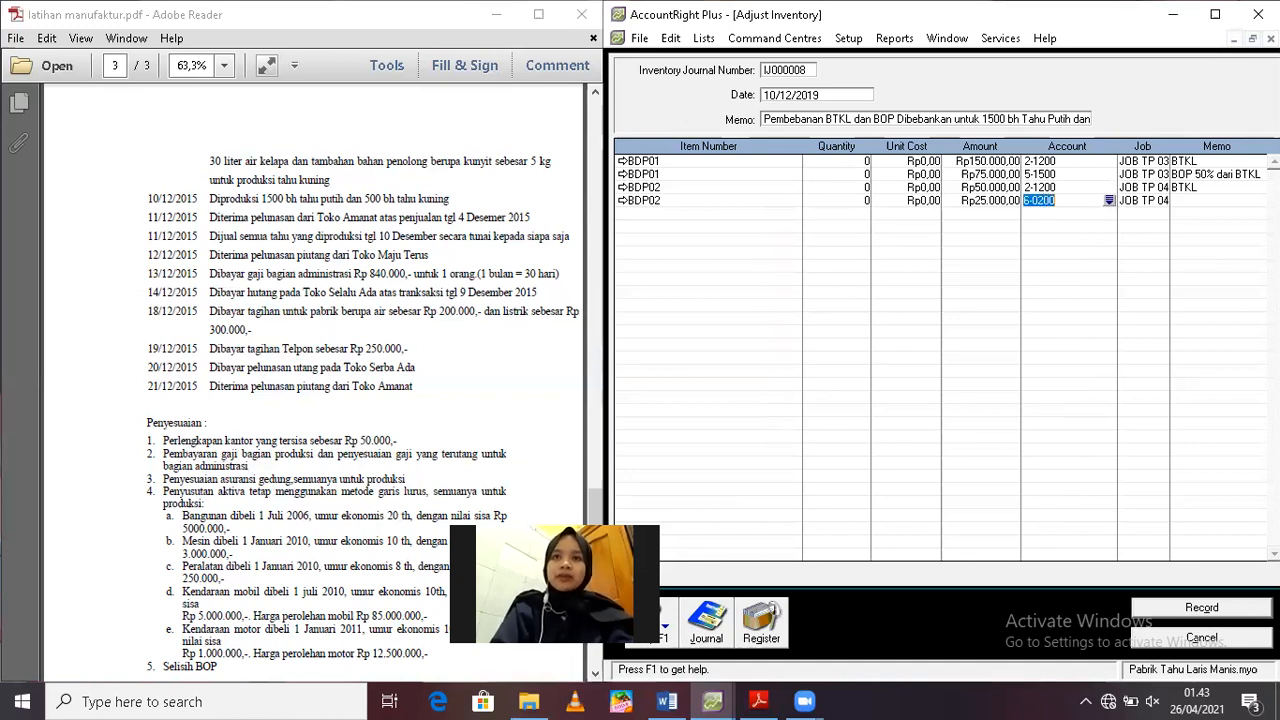
type("5-1500")
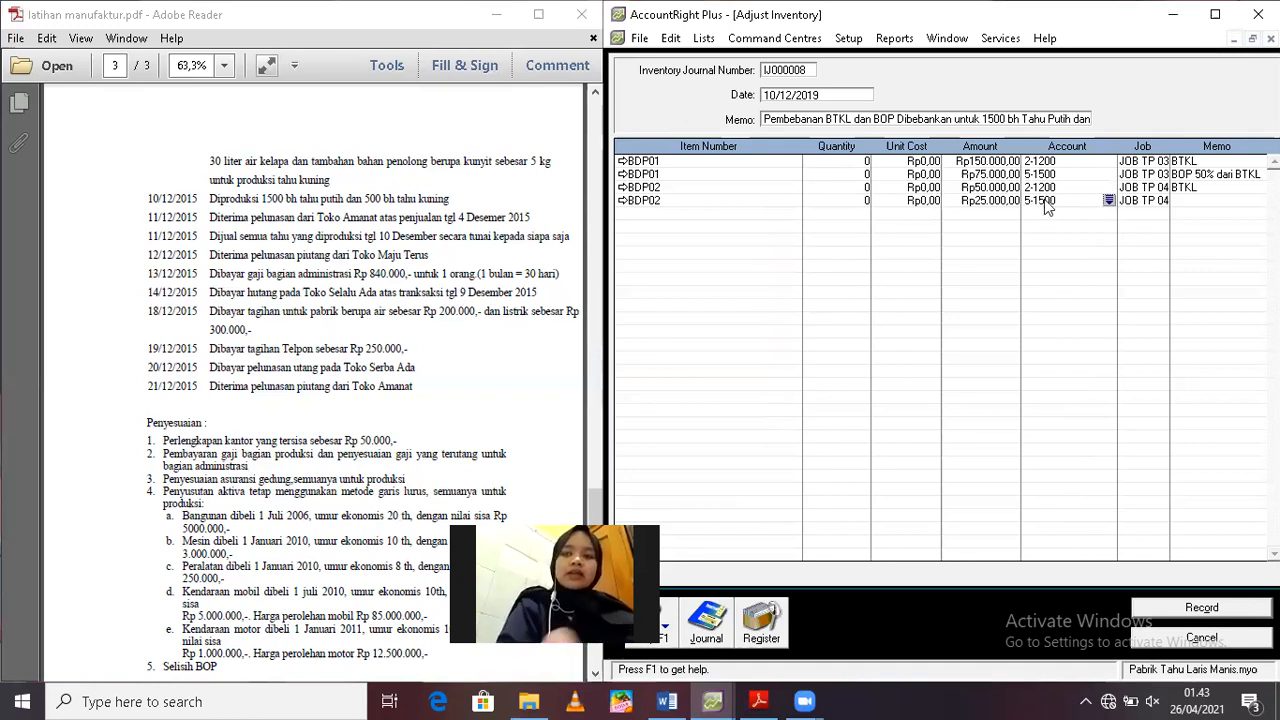
key("Tab")
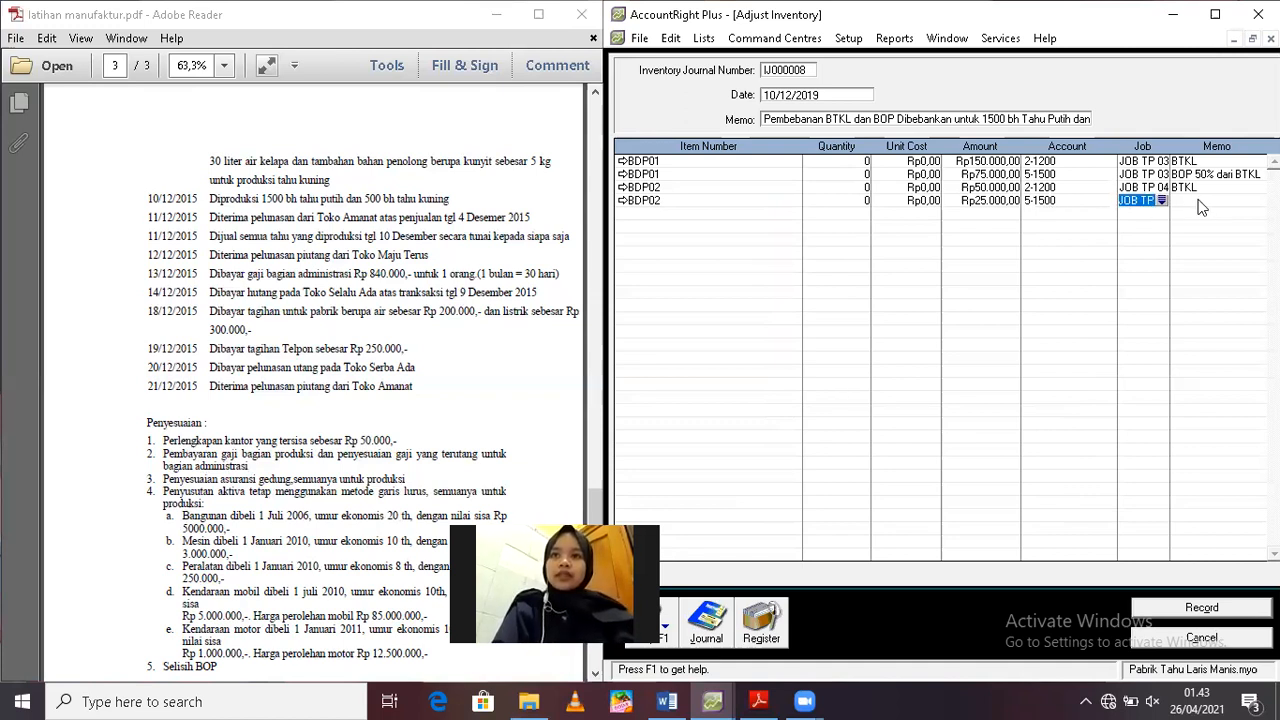
left_click(1200, 201)
type("BOP")
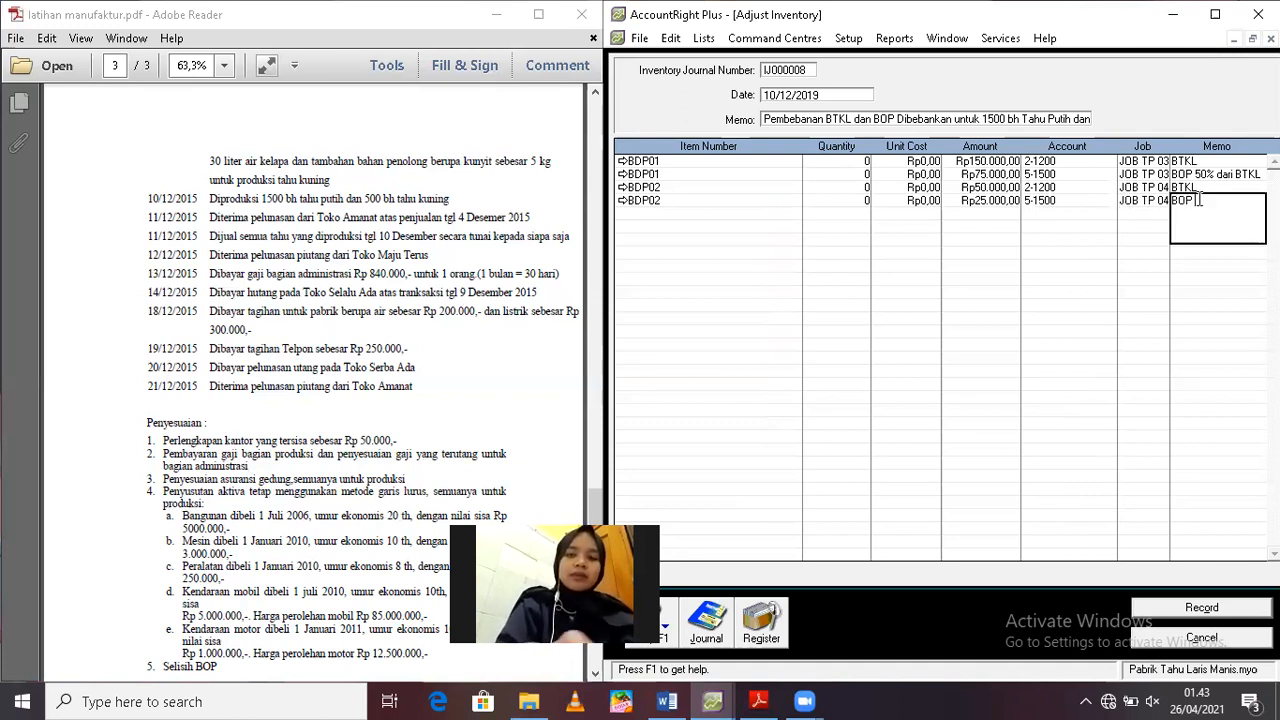
type(" 50% dari BTKL")
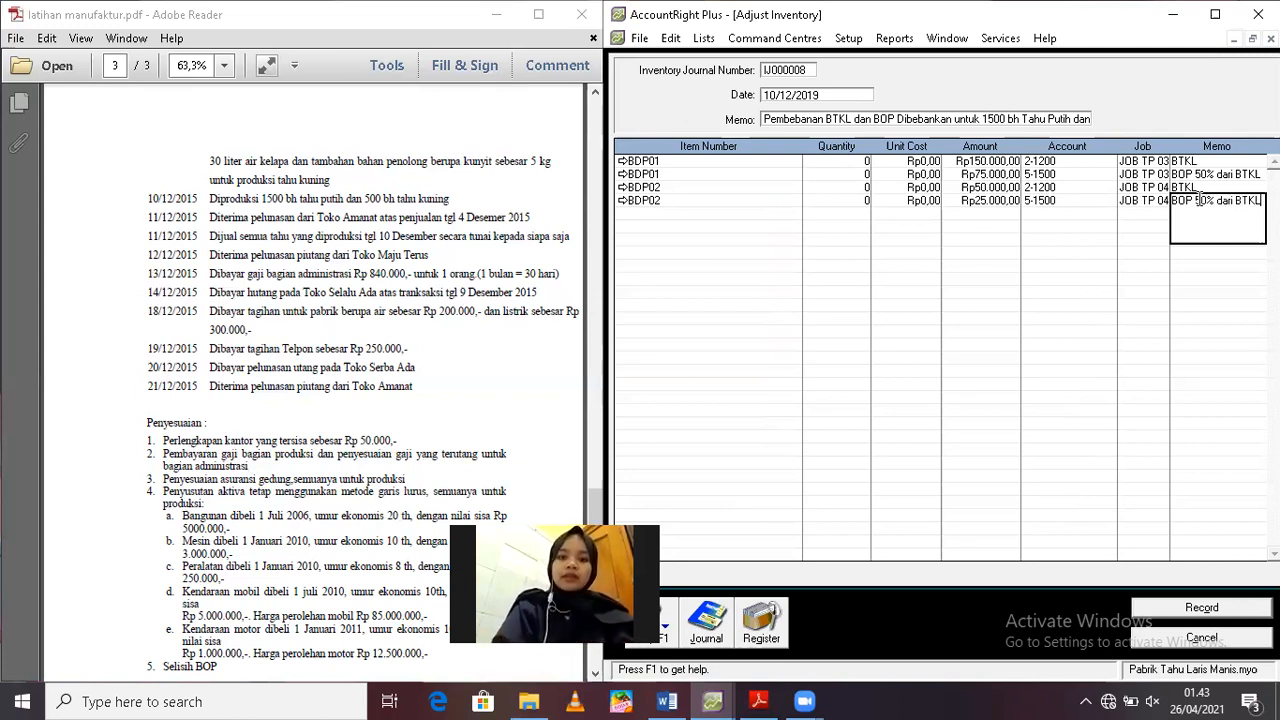
Review the recap of the labour and overhead adjustment, record it and leave Adjust Inventory
key("ctrl+r")
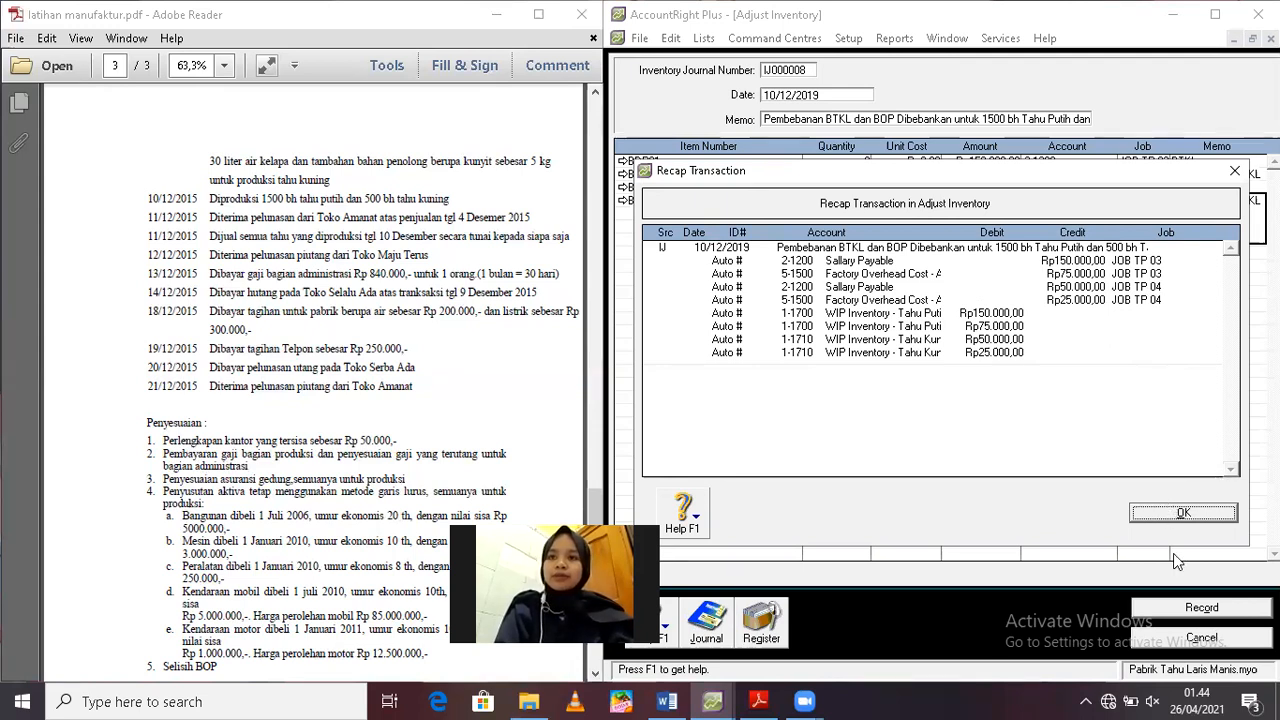
left_click(1207, 606)
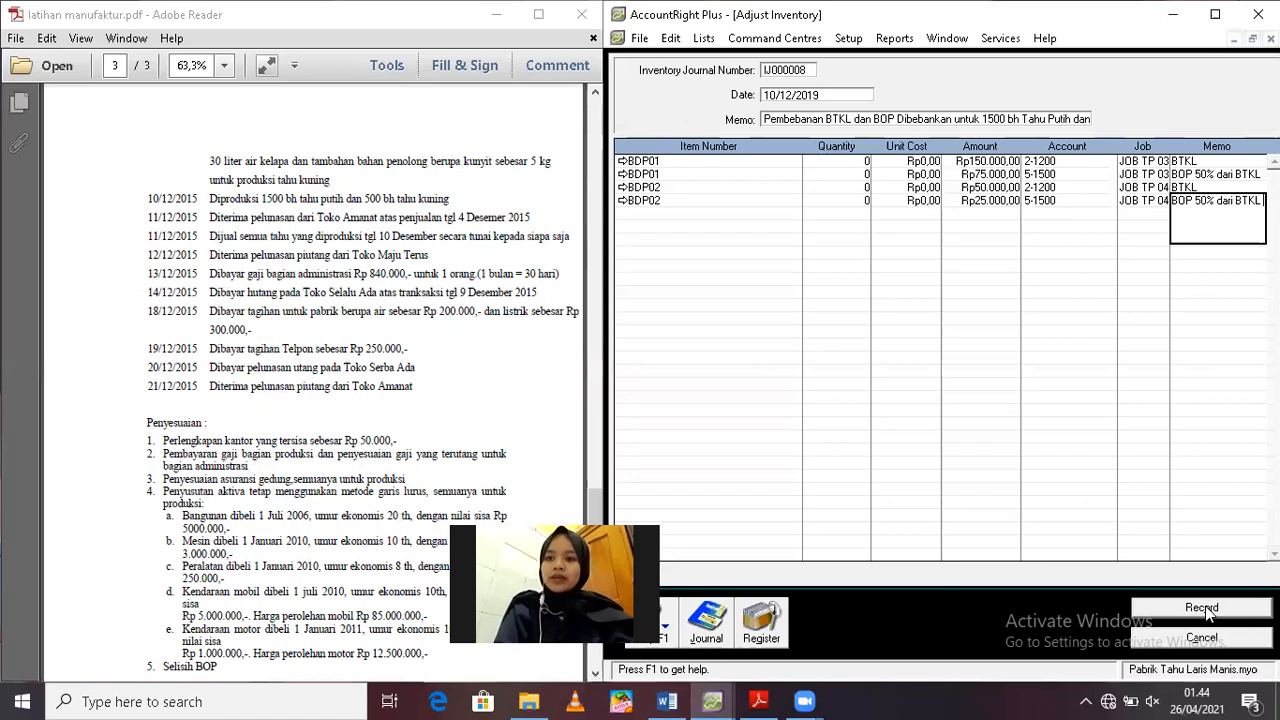
left_click(1205, 606)
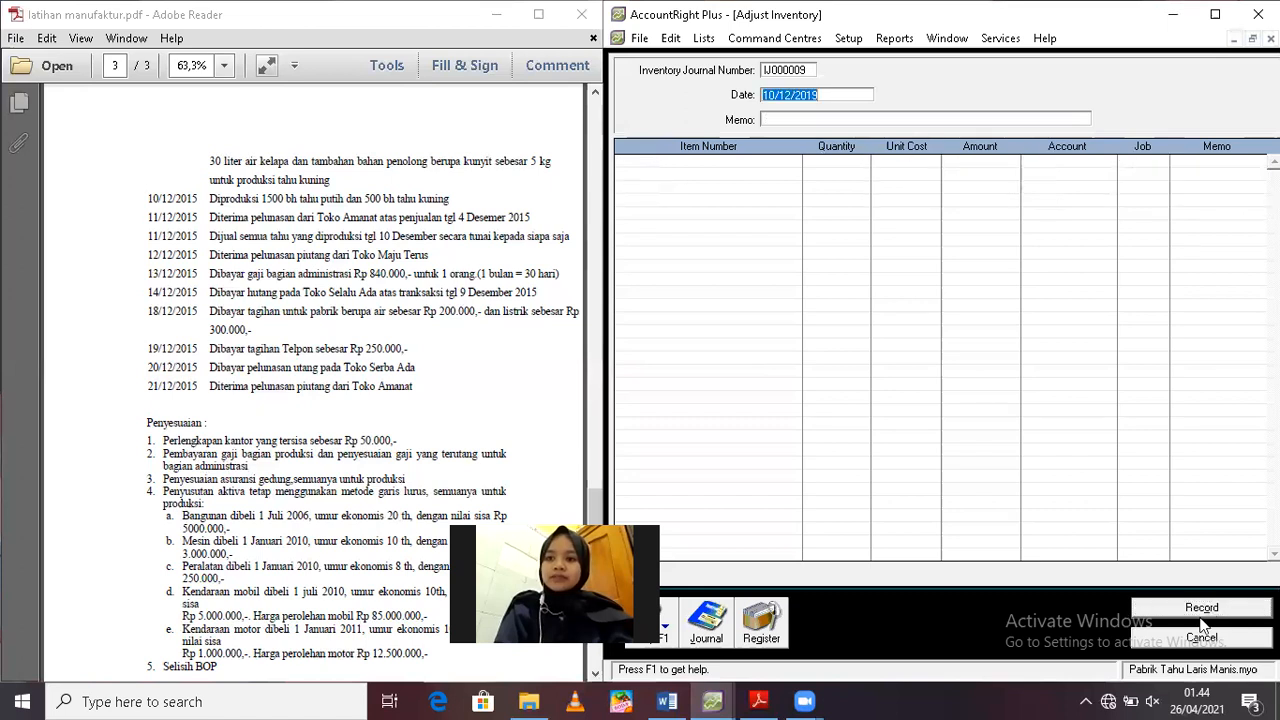
left_click(1190, 640)
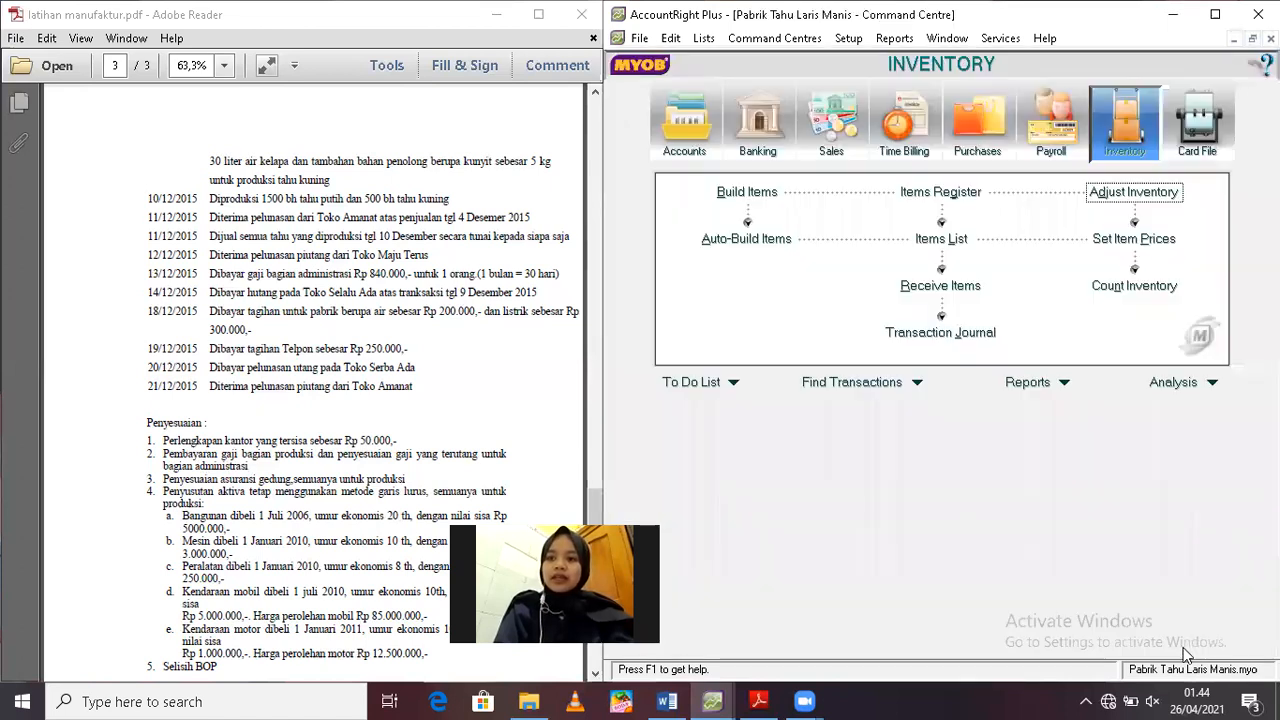
Auto-build 1500 units of BJ01 and 500 units of BJ02 to generate the build transaction
left_click(748, 233)
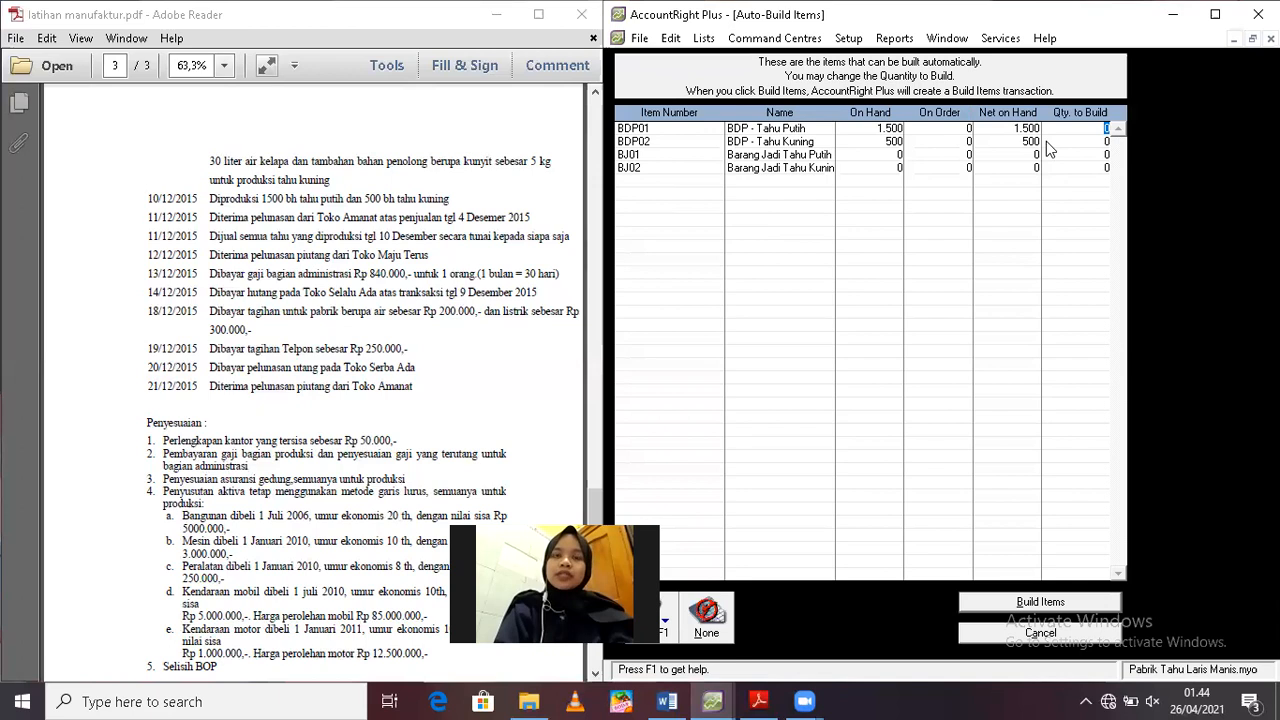
left_click(1101, 154)
type("1500")
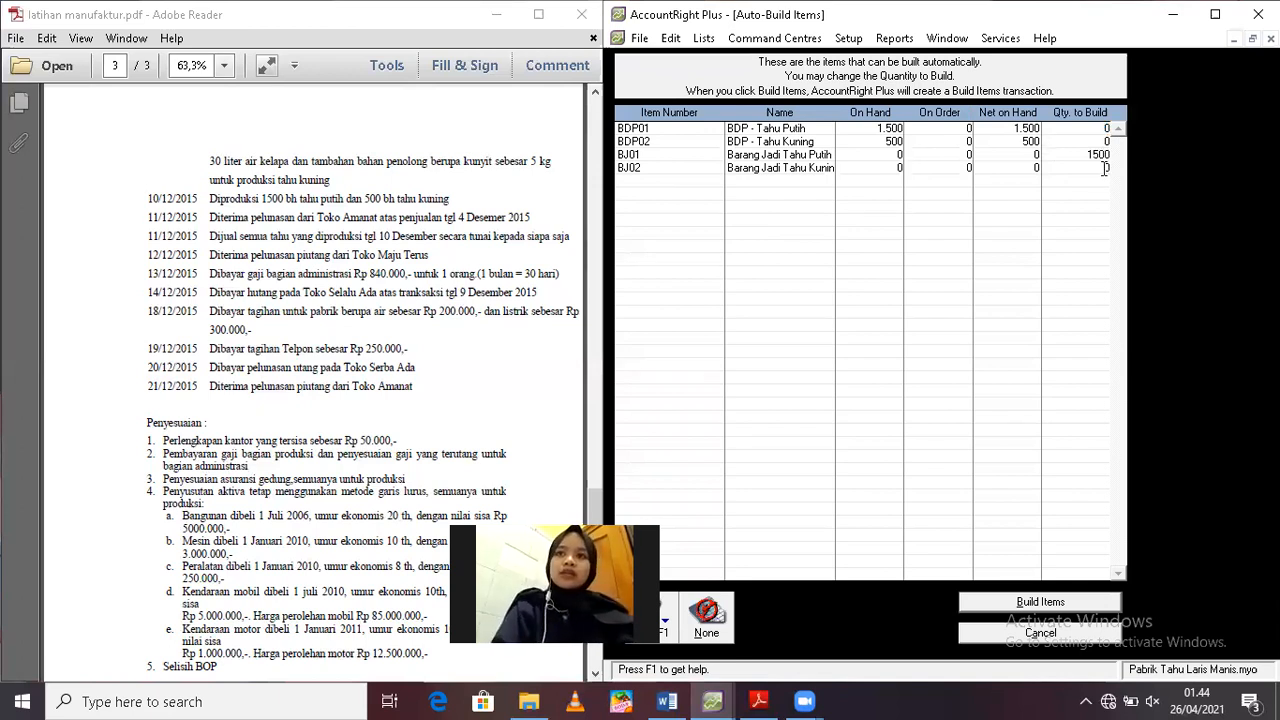
left_click(1105, 168)
type("500")
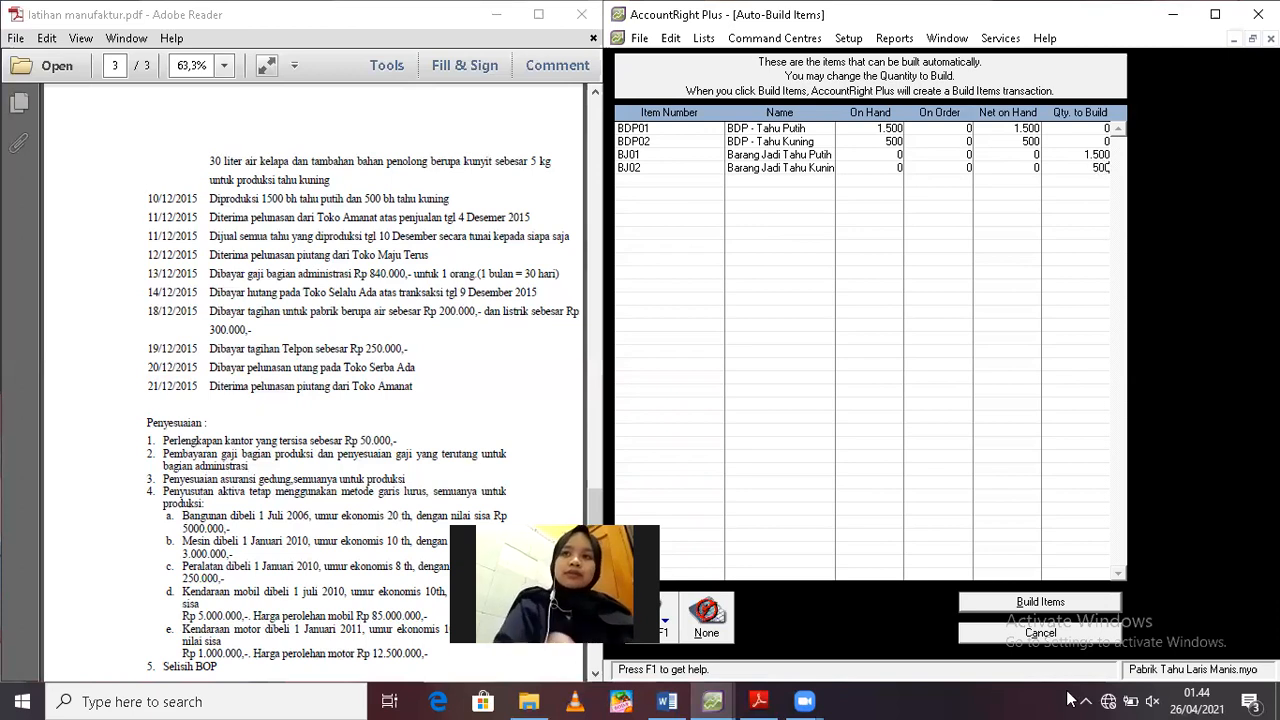
left_click(1027, 601)
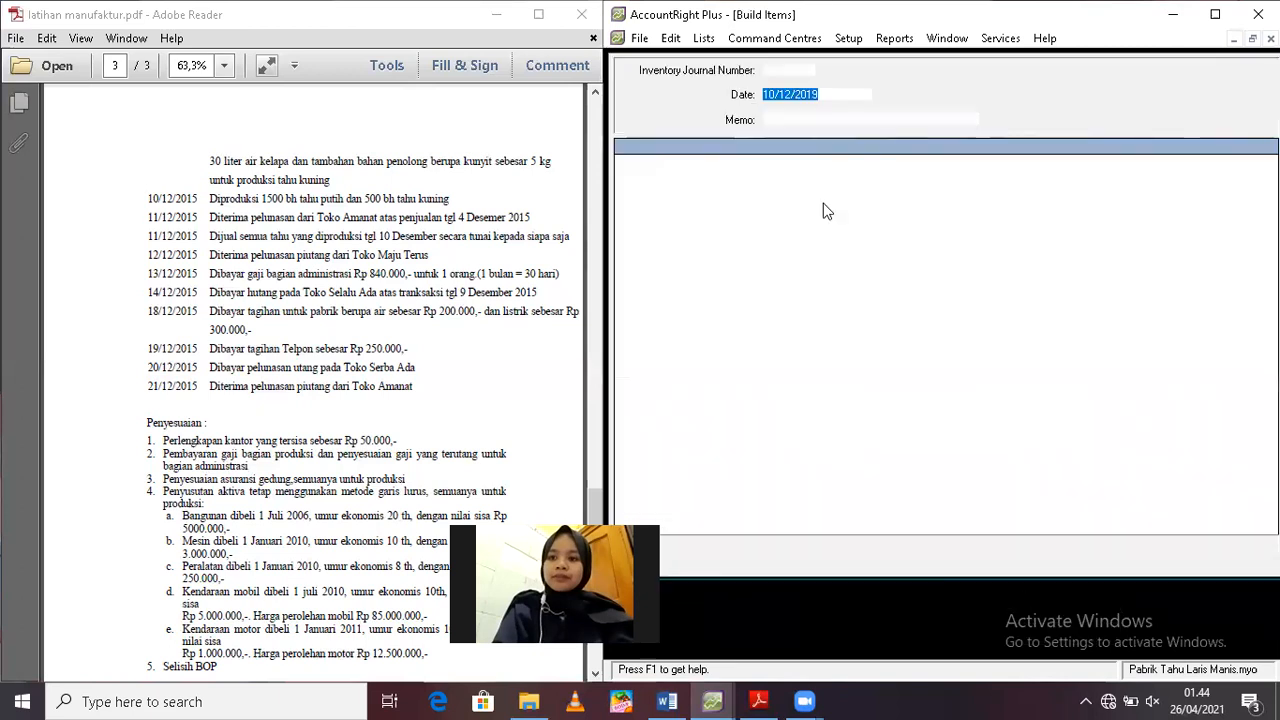
Set the build transaction's memo to "Transfer 1500 bh Tahu Putih dan 500 bh Tahu Kuning"
left_click(797, 120)
type("T")
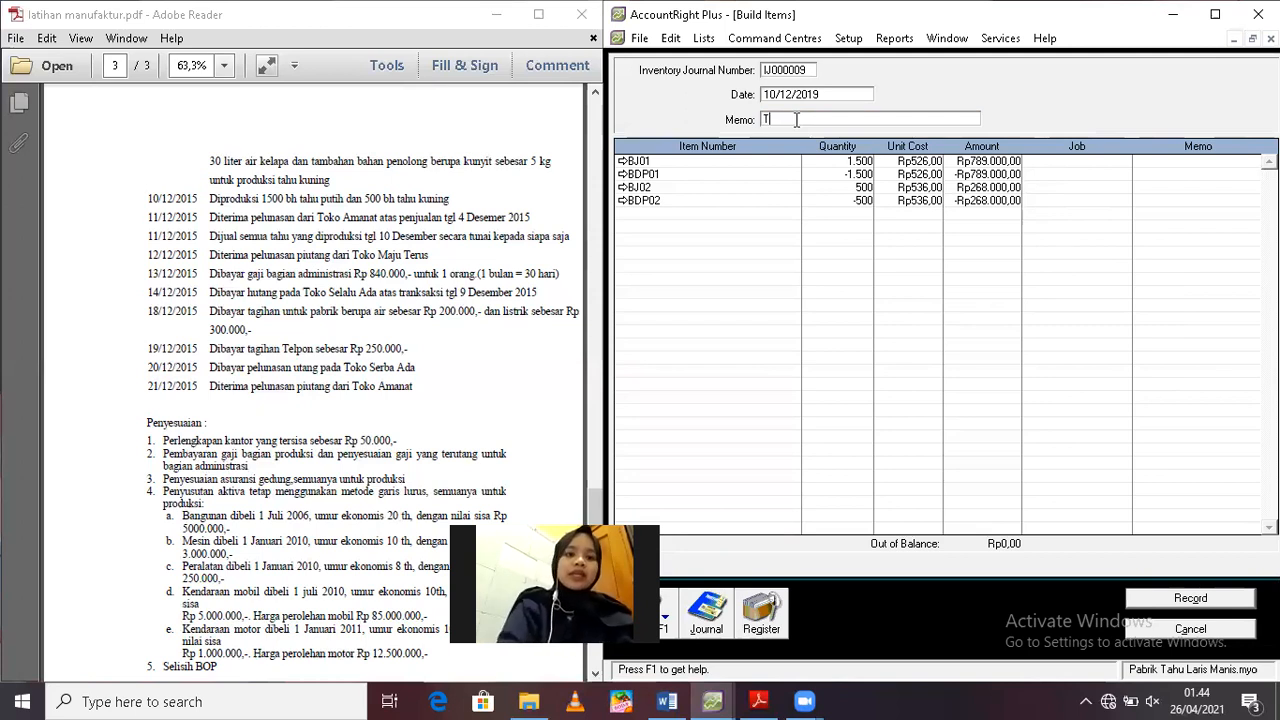
type("ransfer 1500 bh Tahu Putih dan 500 B")
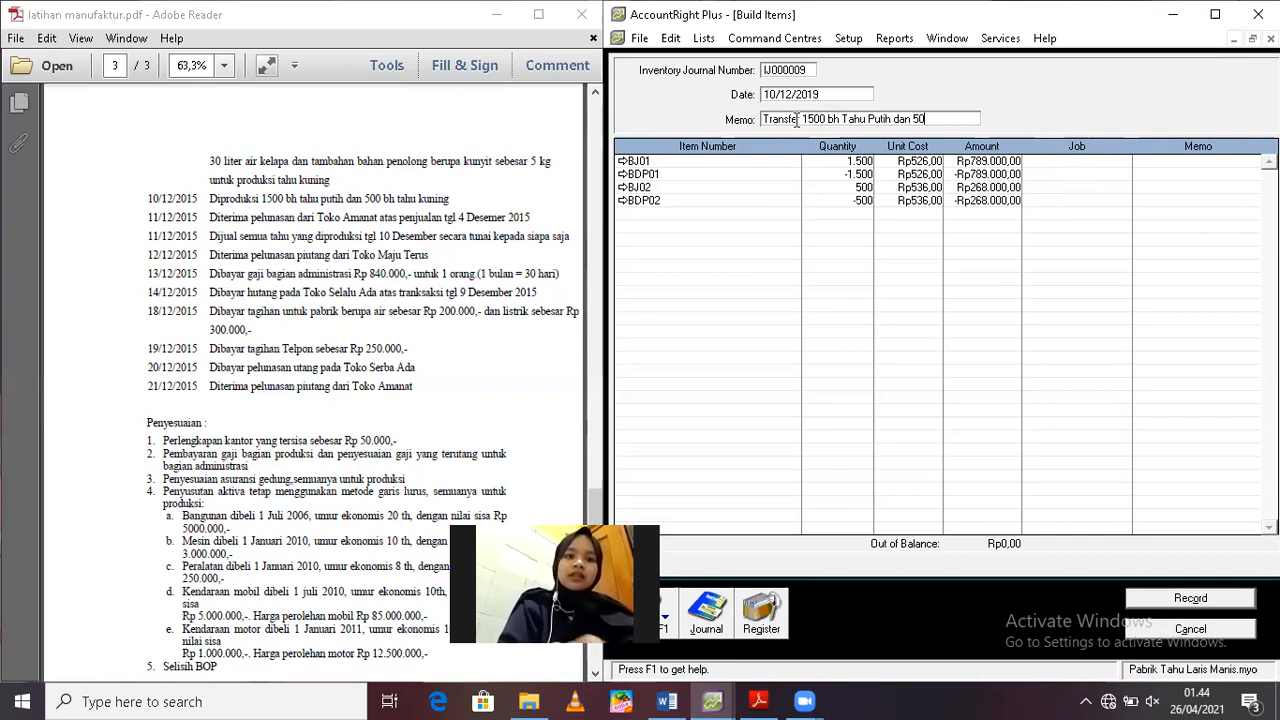
type("h Tahu Kuning")
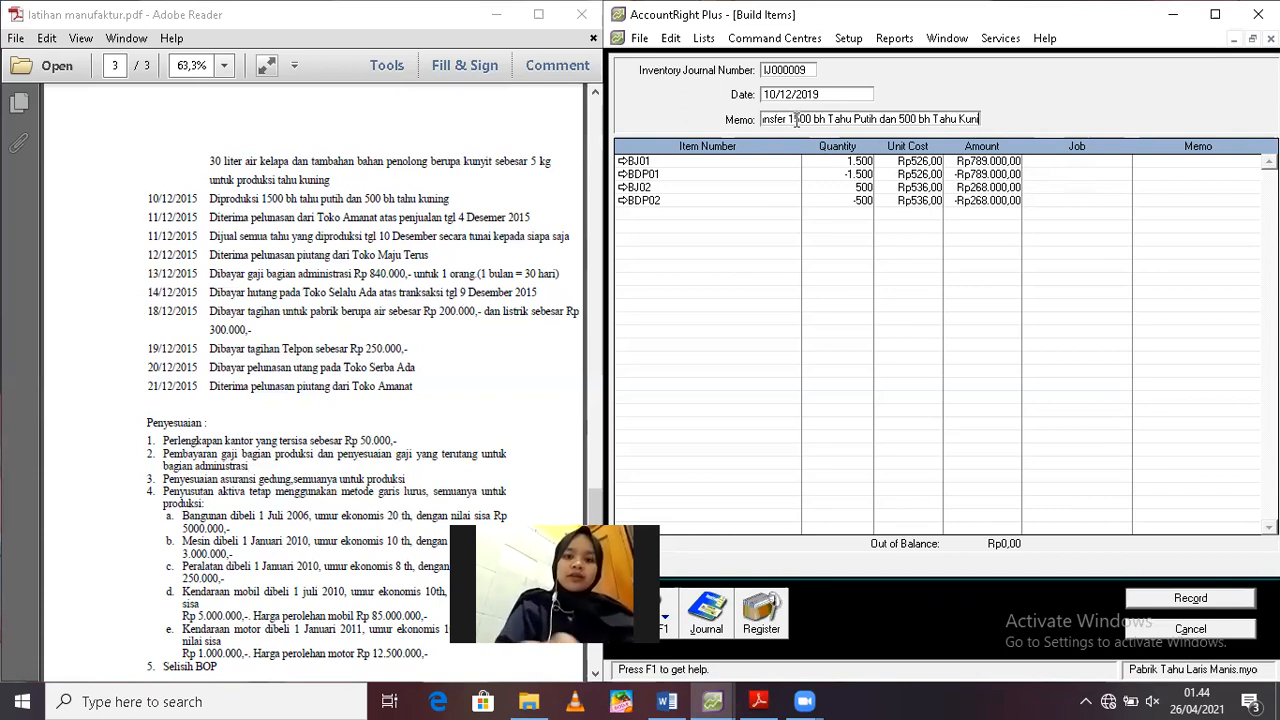
Assign JOB TP 03 to the BJ01 and BDP01 lines of the build
left_click(1070, 160)
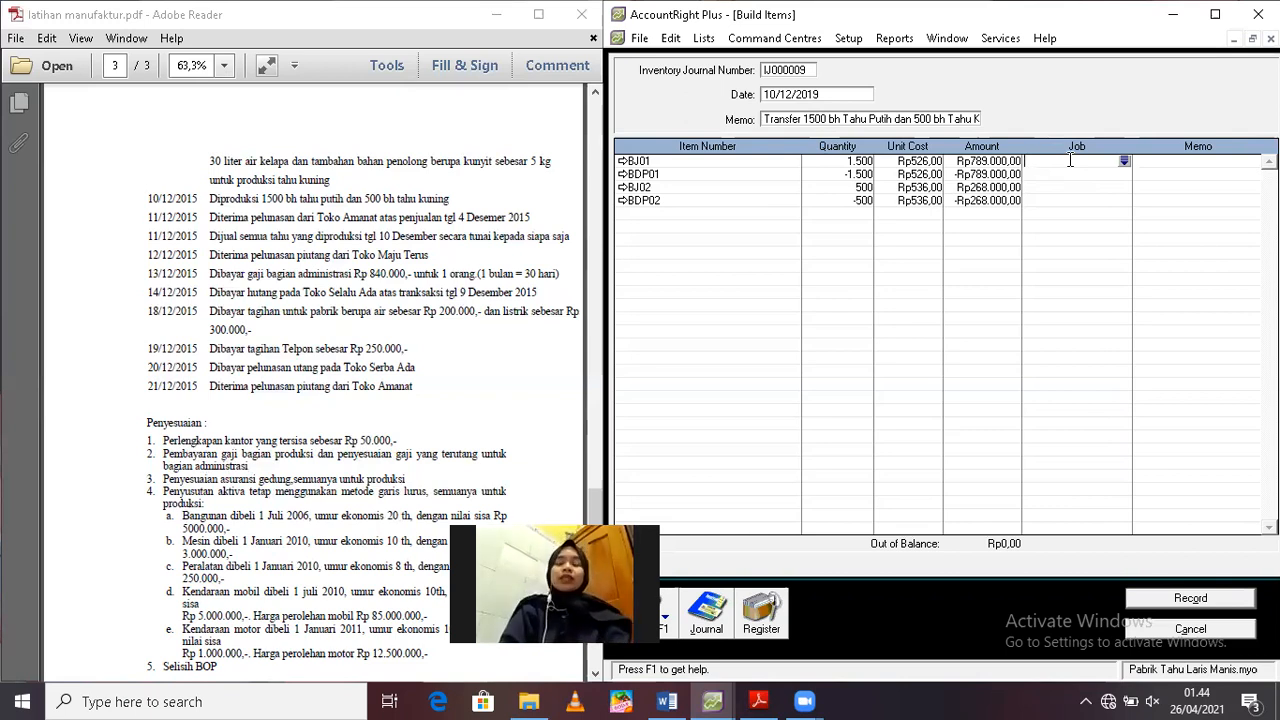
type("J")
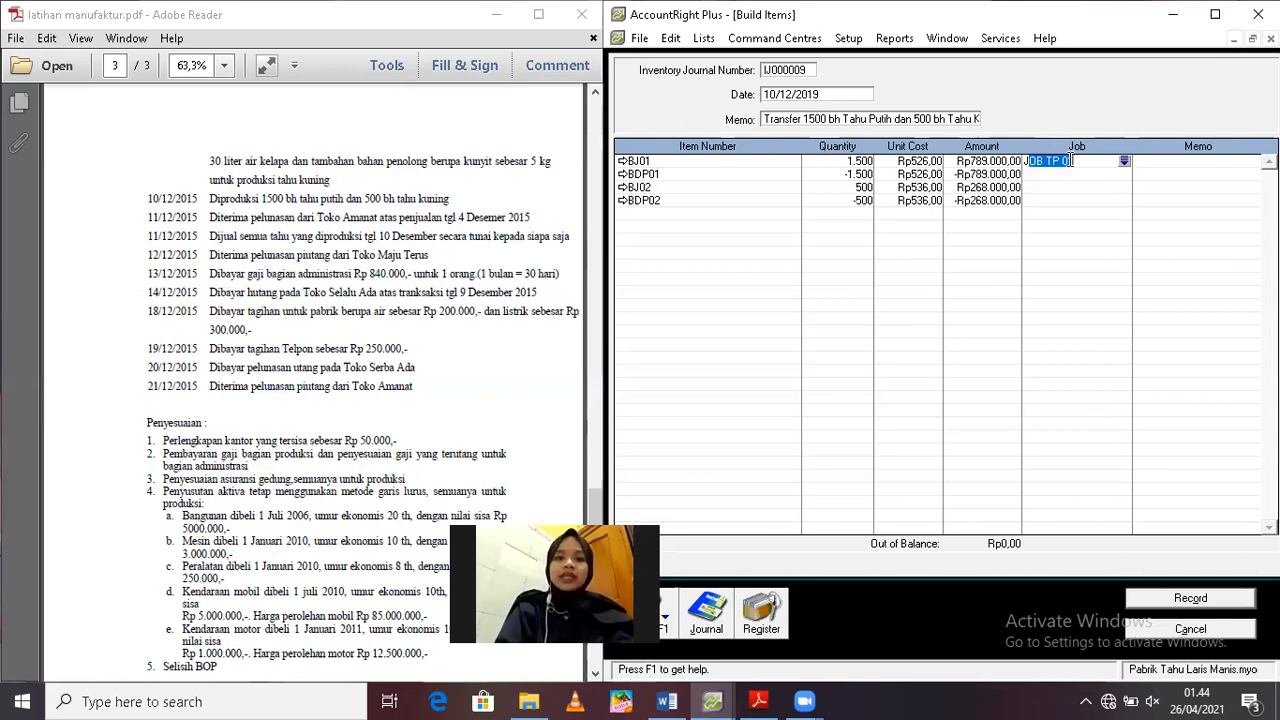
type("OB TP 3")
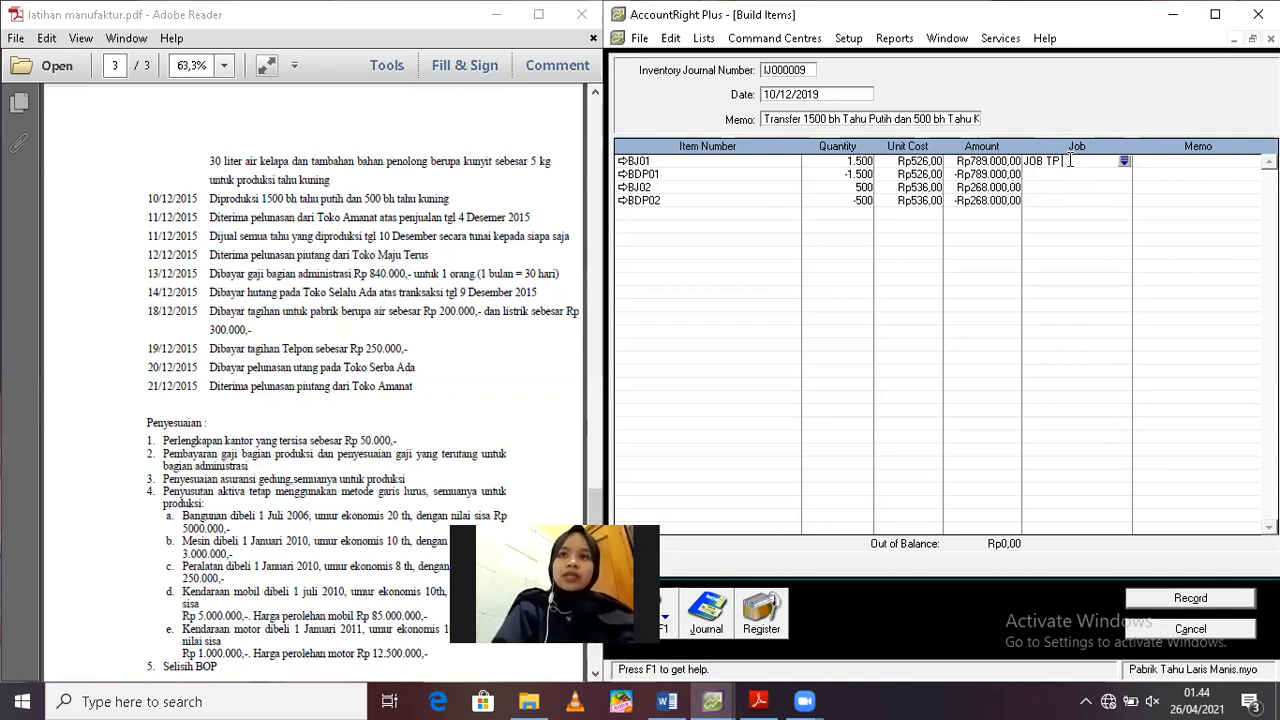
left_click(1074, 173)
type("JoB TP 03")
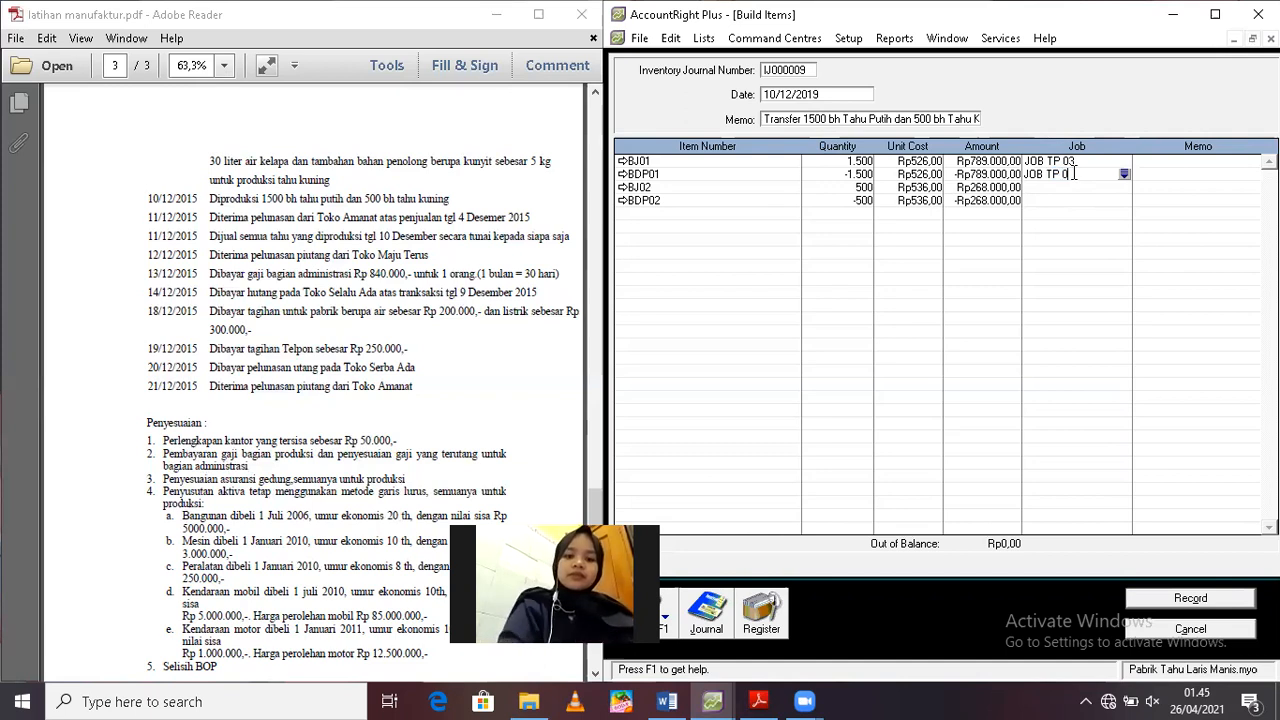
Assign JOB TP 04 to the BJ02 and BDP02 lines of the build
left_click(1064, 187)
type("JOB TP 04")
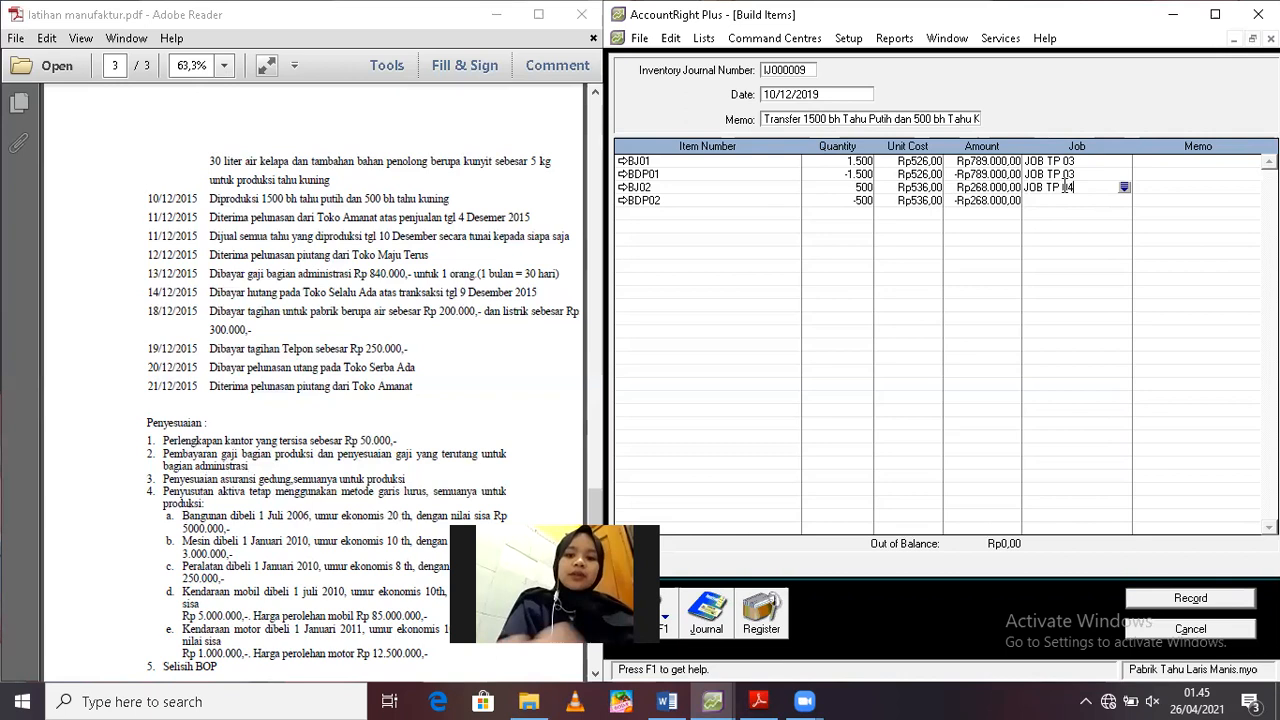
left_click(1051, 200)
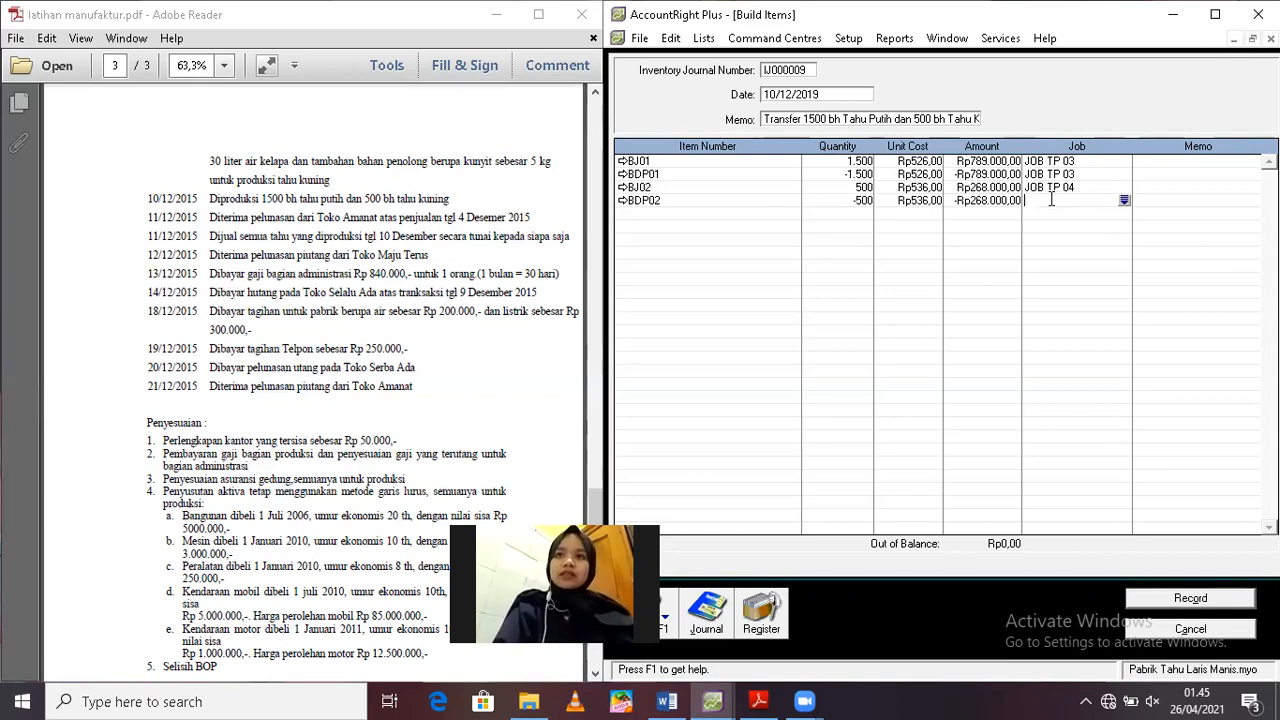
type("JOB TP ")
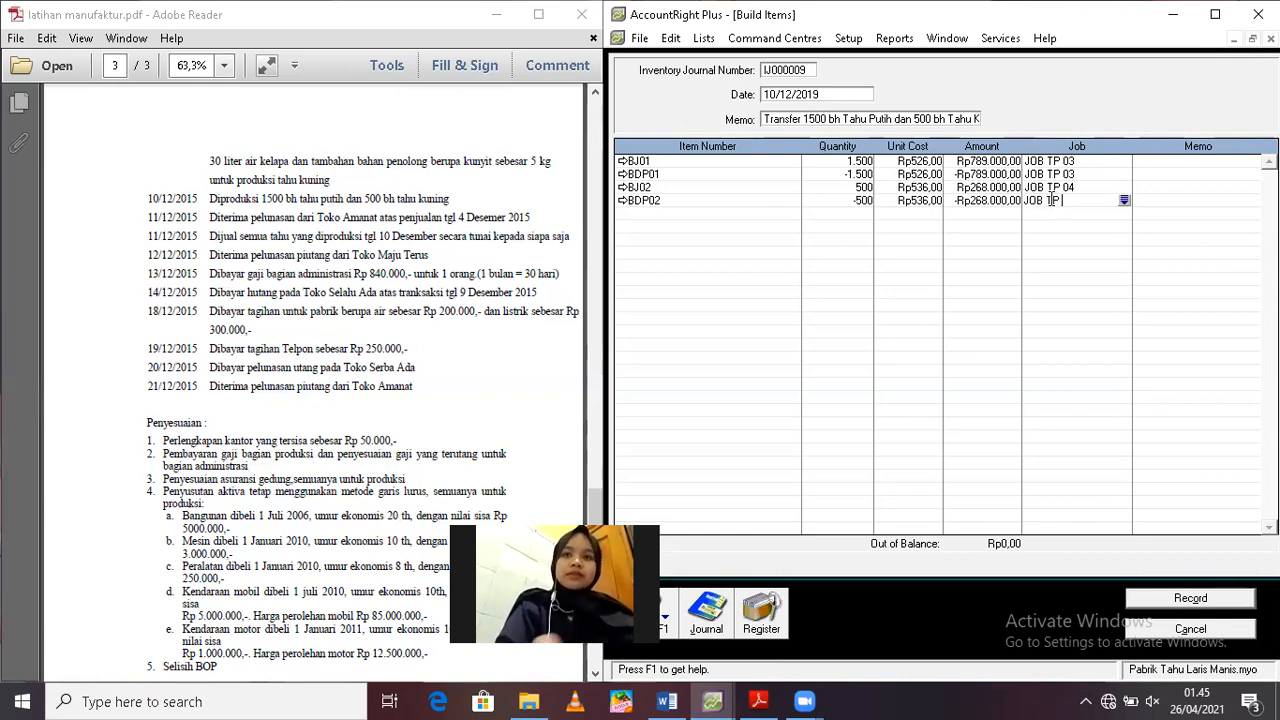
type("04")
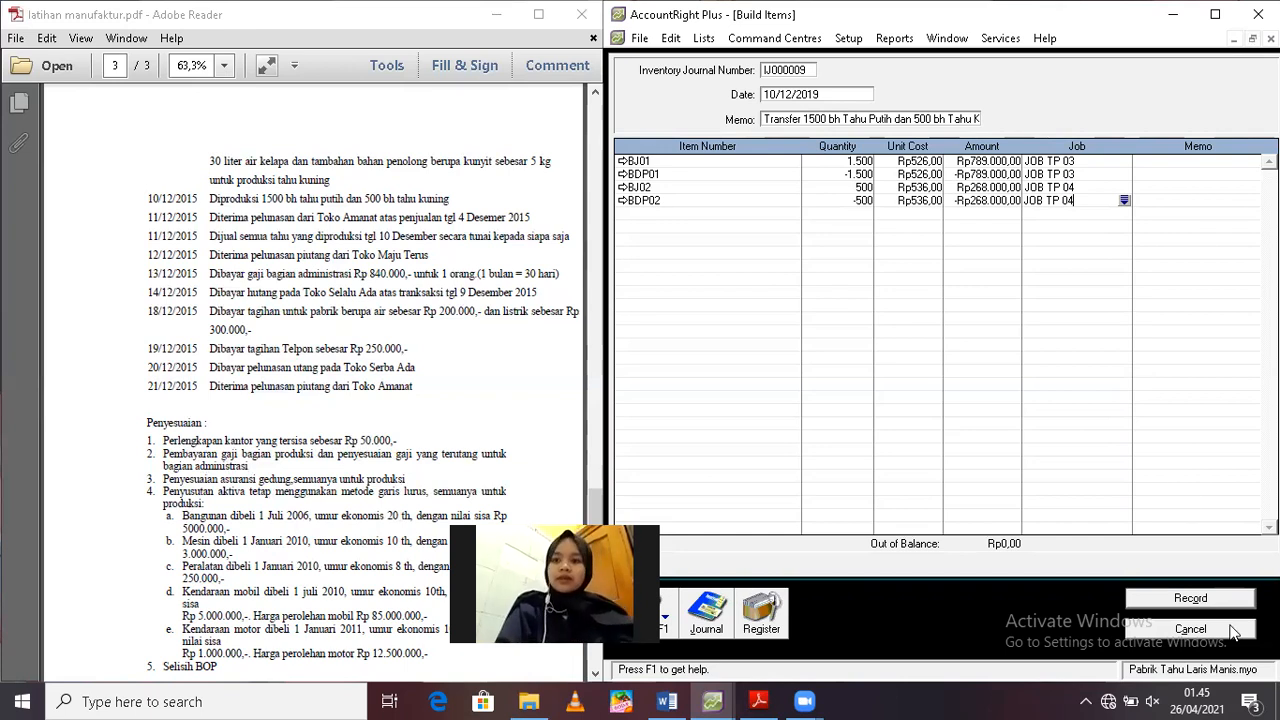
Review the recap of the build transaction and record it
key("ctrl+r")
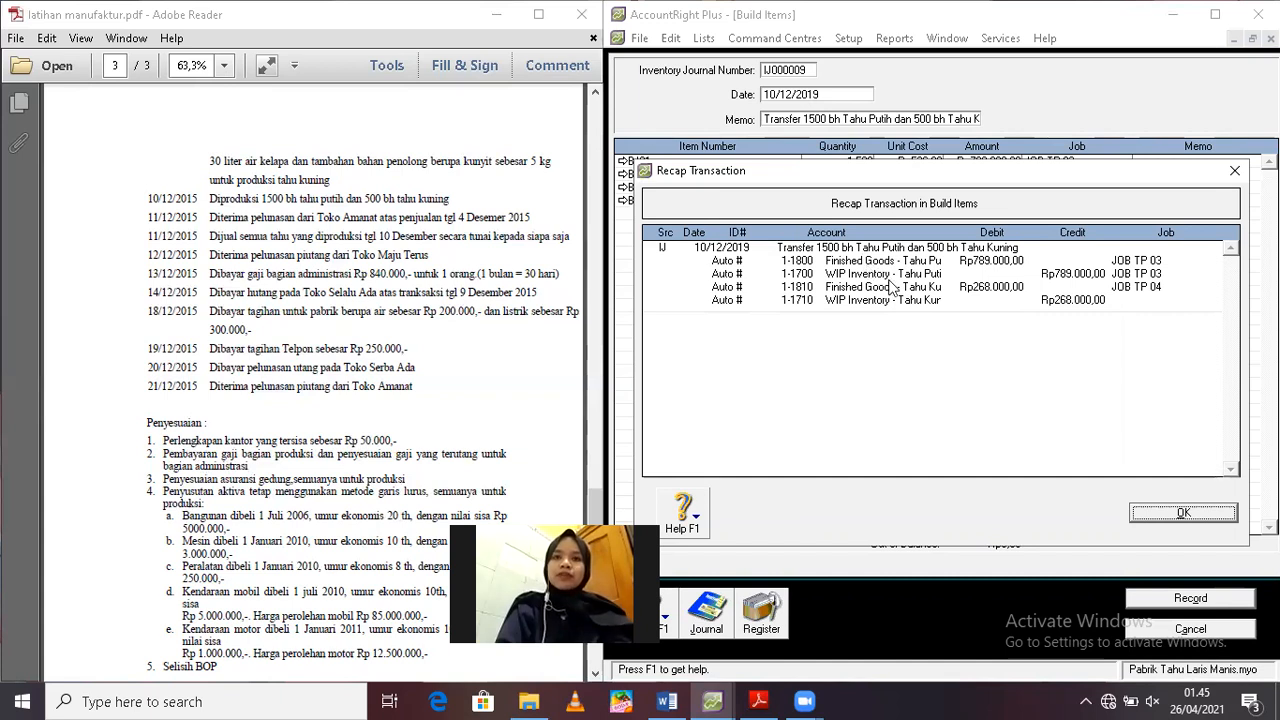
left_click(1170, 514)
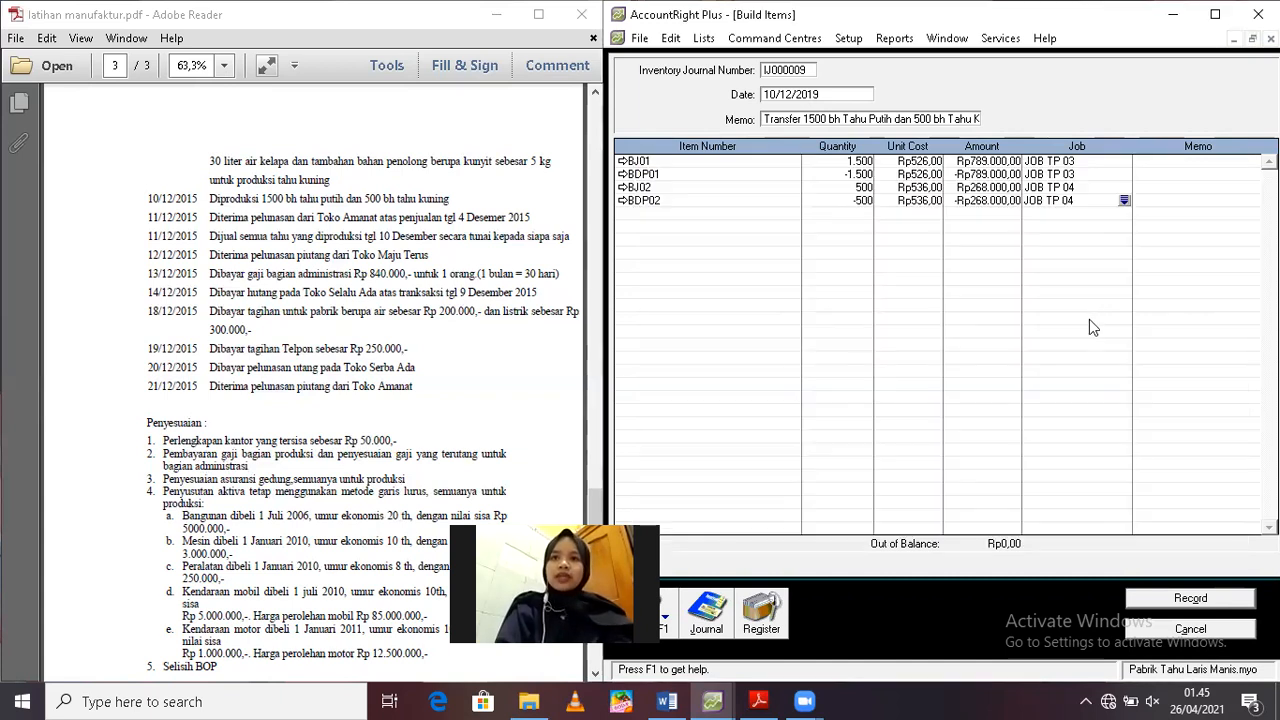
left_click(1185, 600)
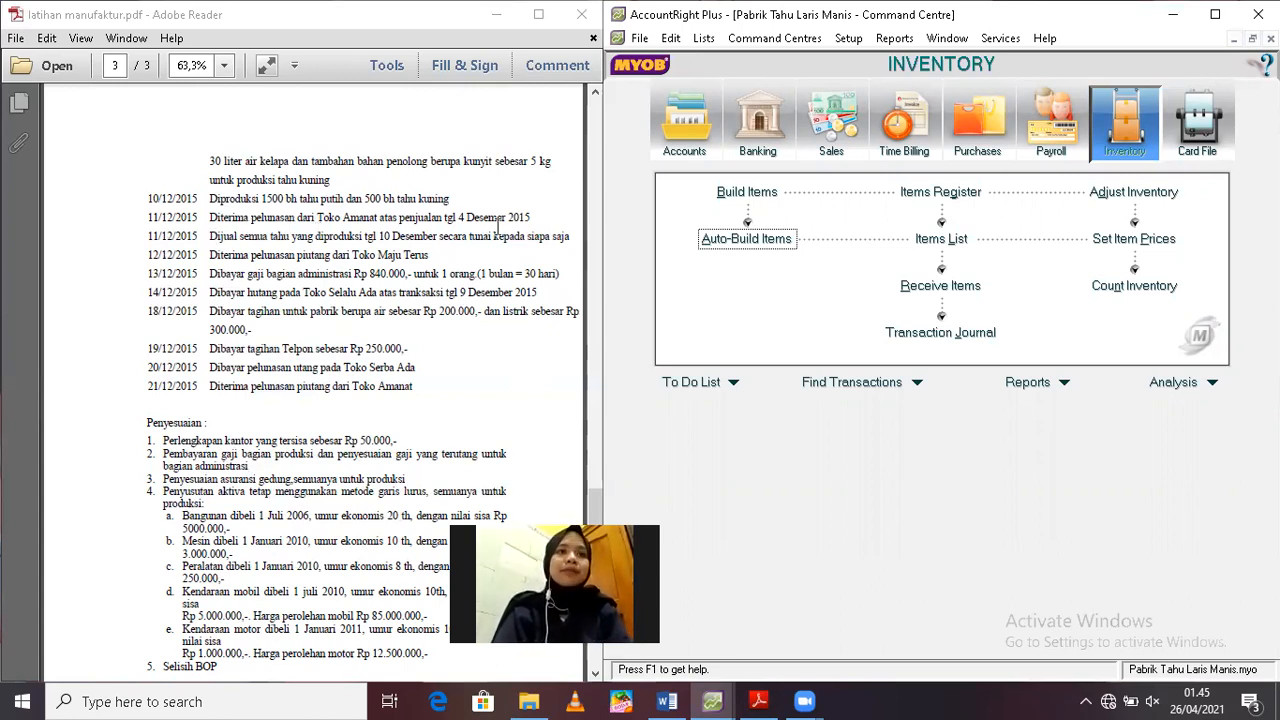
Start a customer payment receipt from Toko Amanat in Receive Payments, dated 11/12/2019
left_click(842, 127)
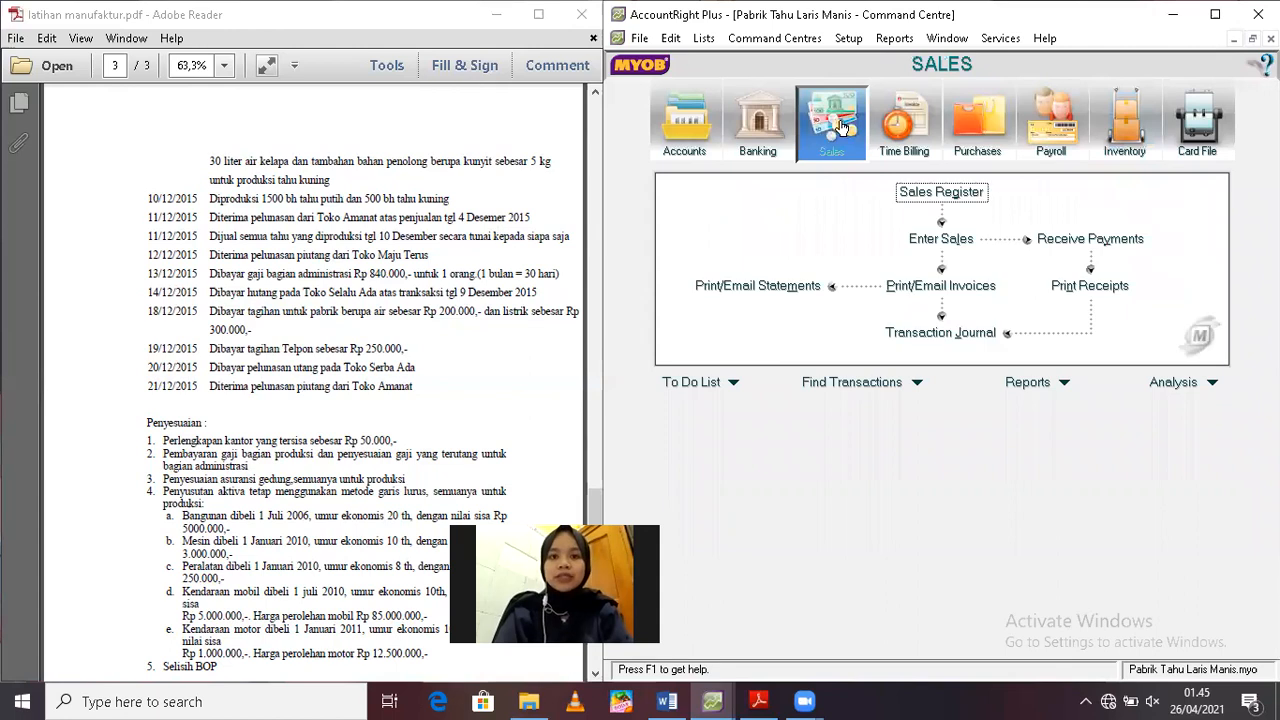
left_click(1090, 238)
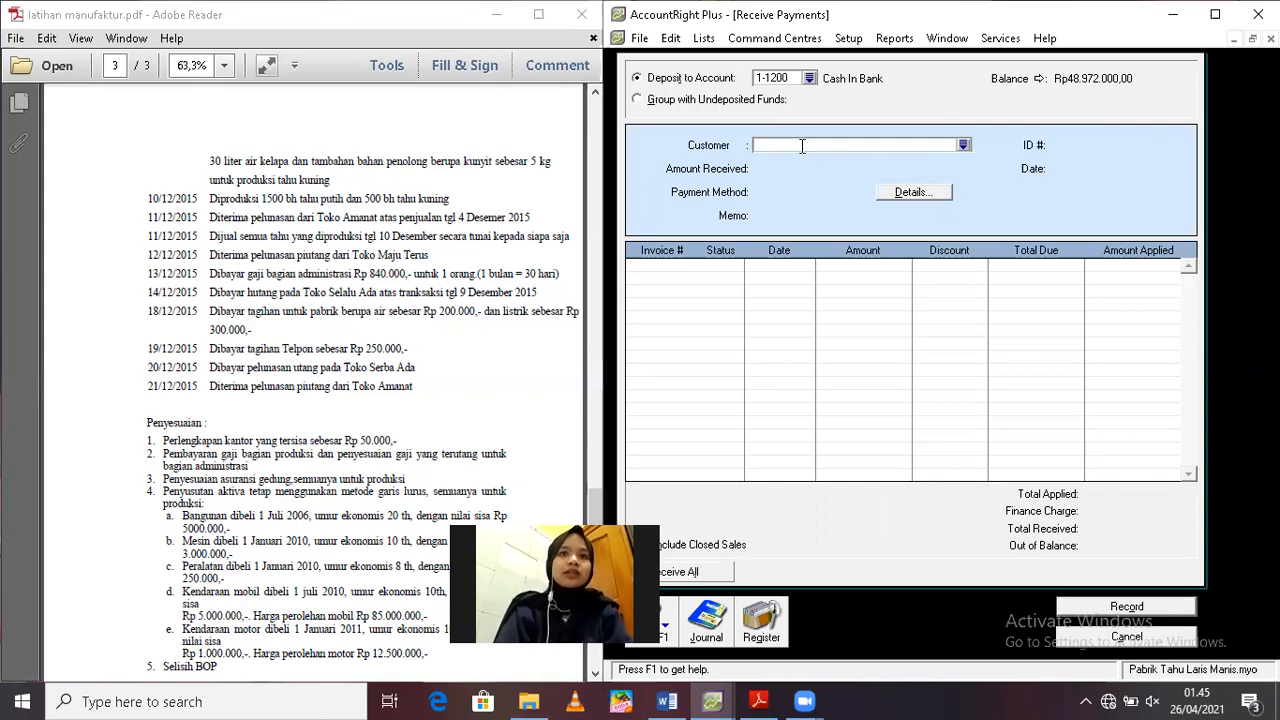
type("Toko Amanat")
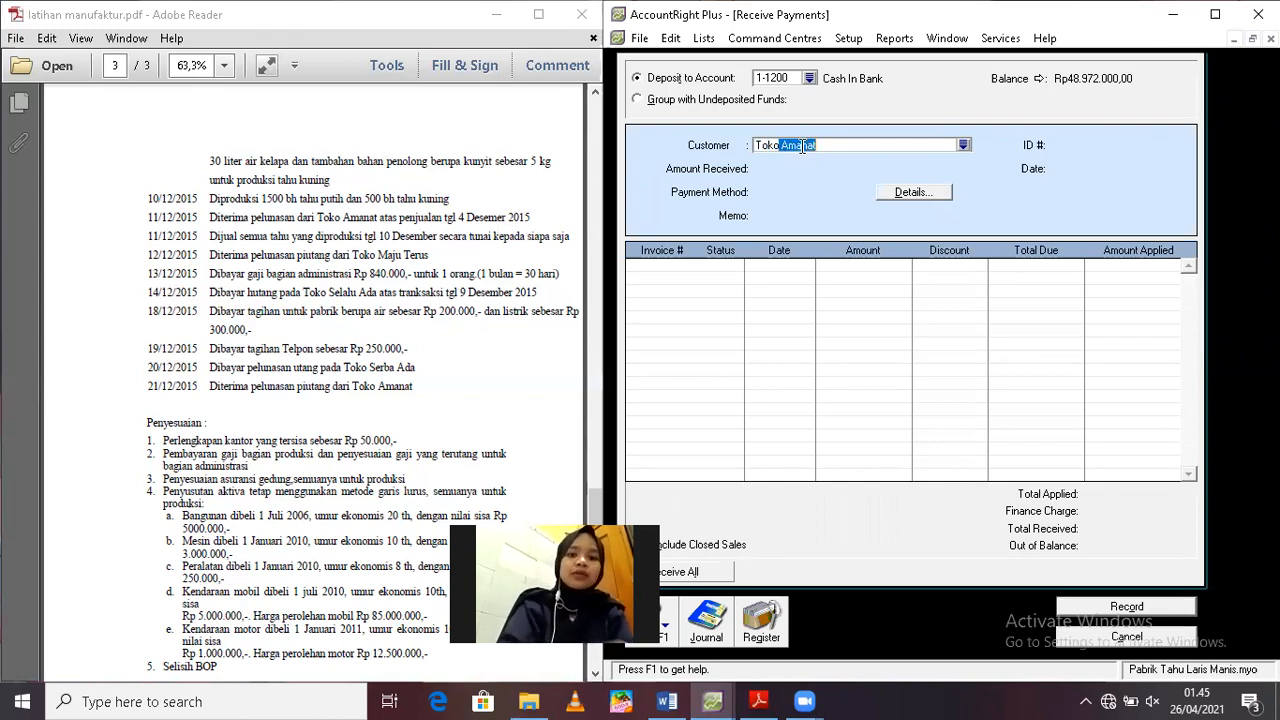
key("Tab")
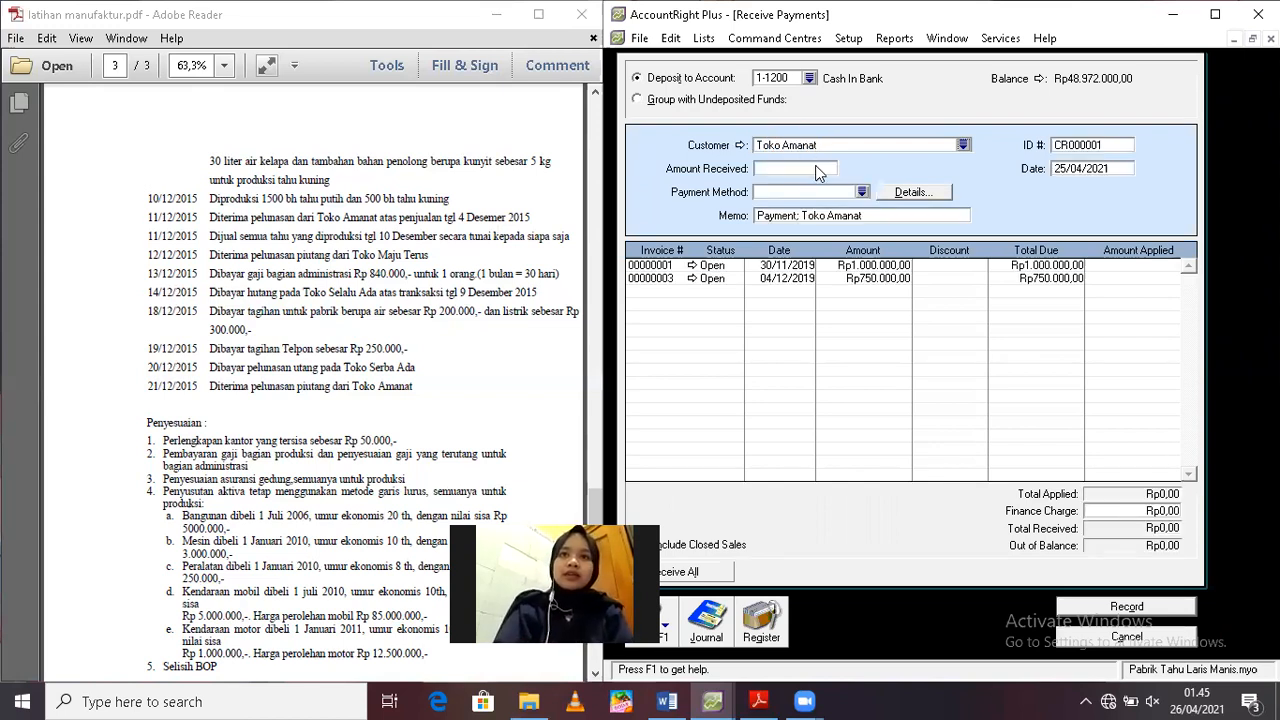
left_click(1084, 167)
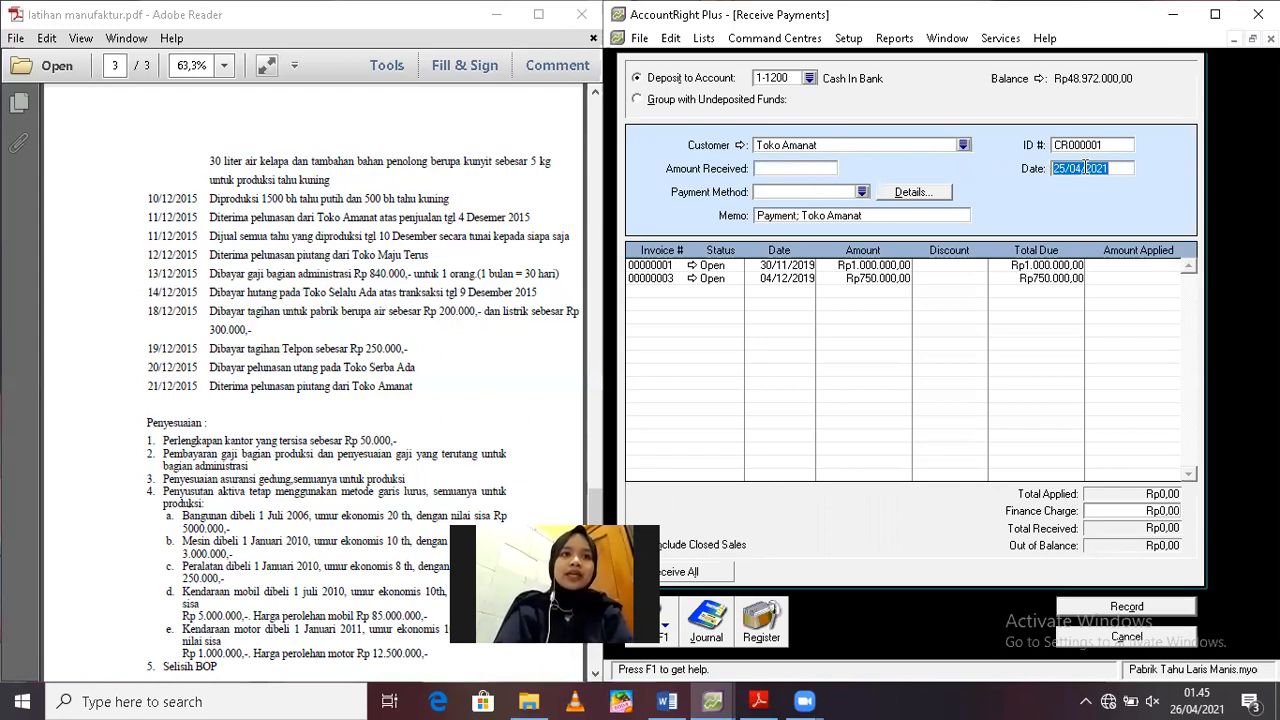
type("11/12/2019")
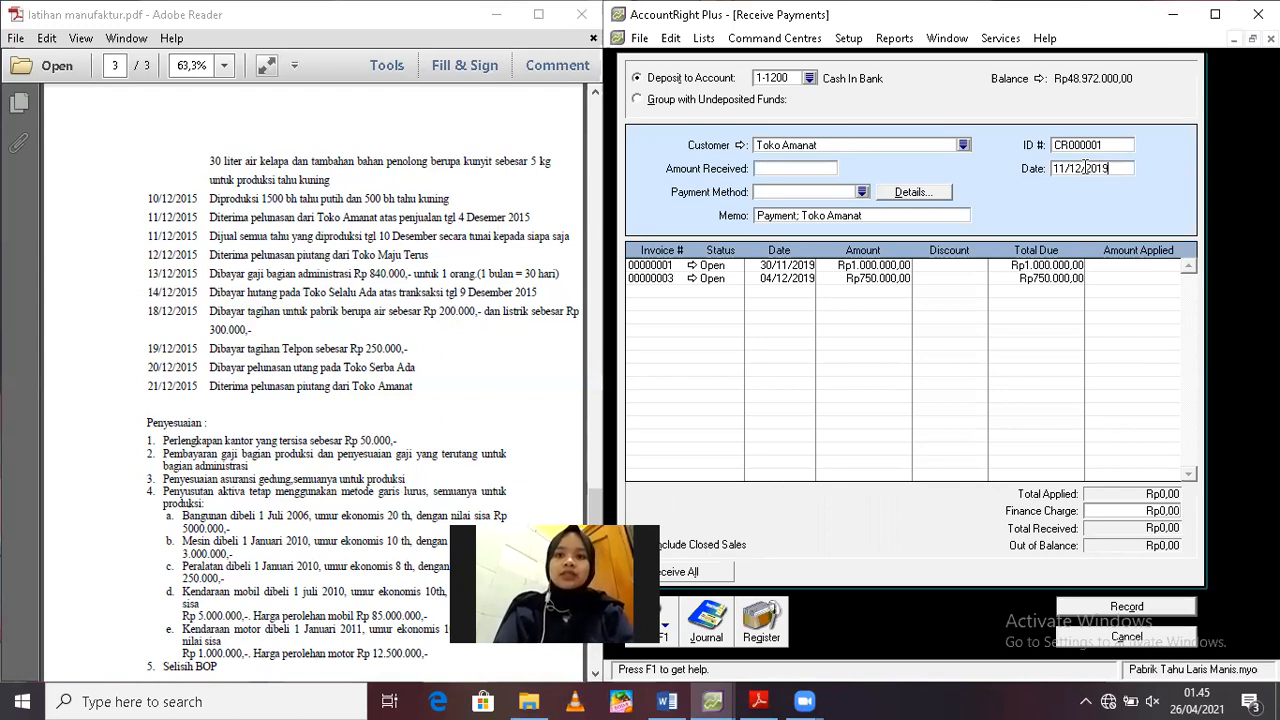
Enter Rp735.000 as the amount received and apply it in full to the invoice dated 04/12/2019
left_click(797, 168)
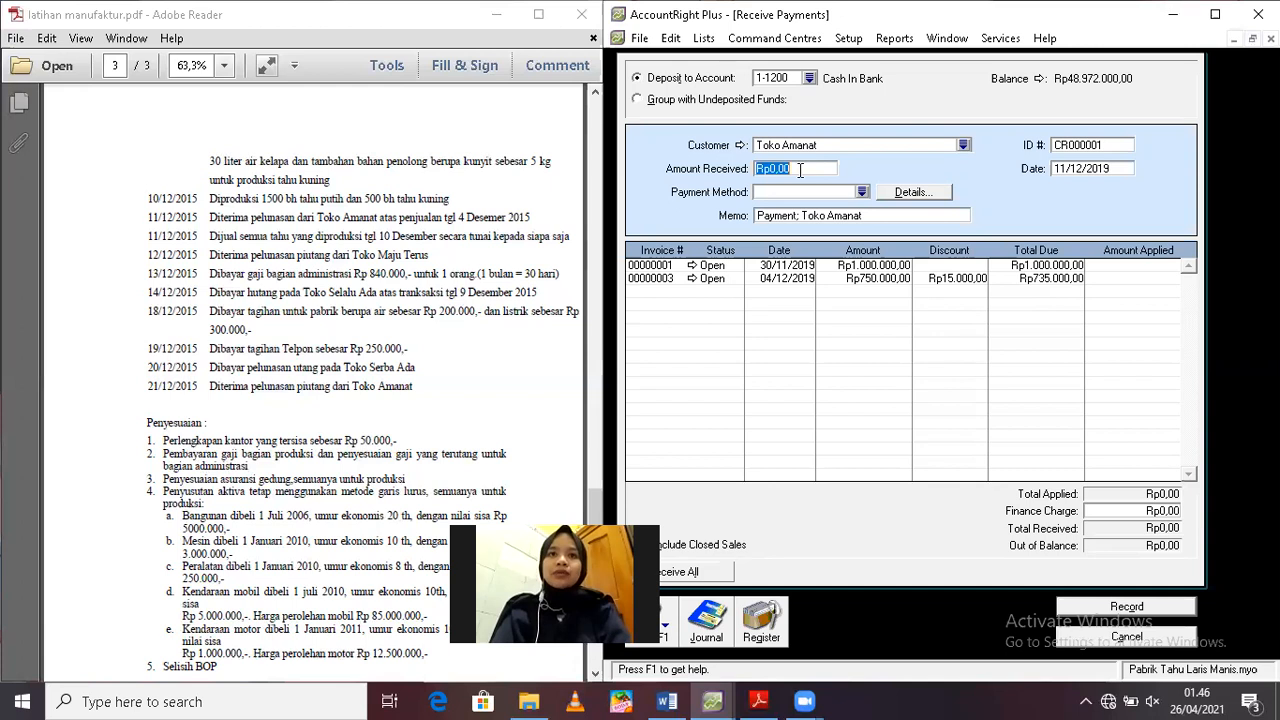
type("735.")
type("000")
key("Tab")
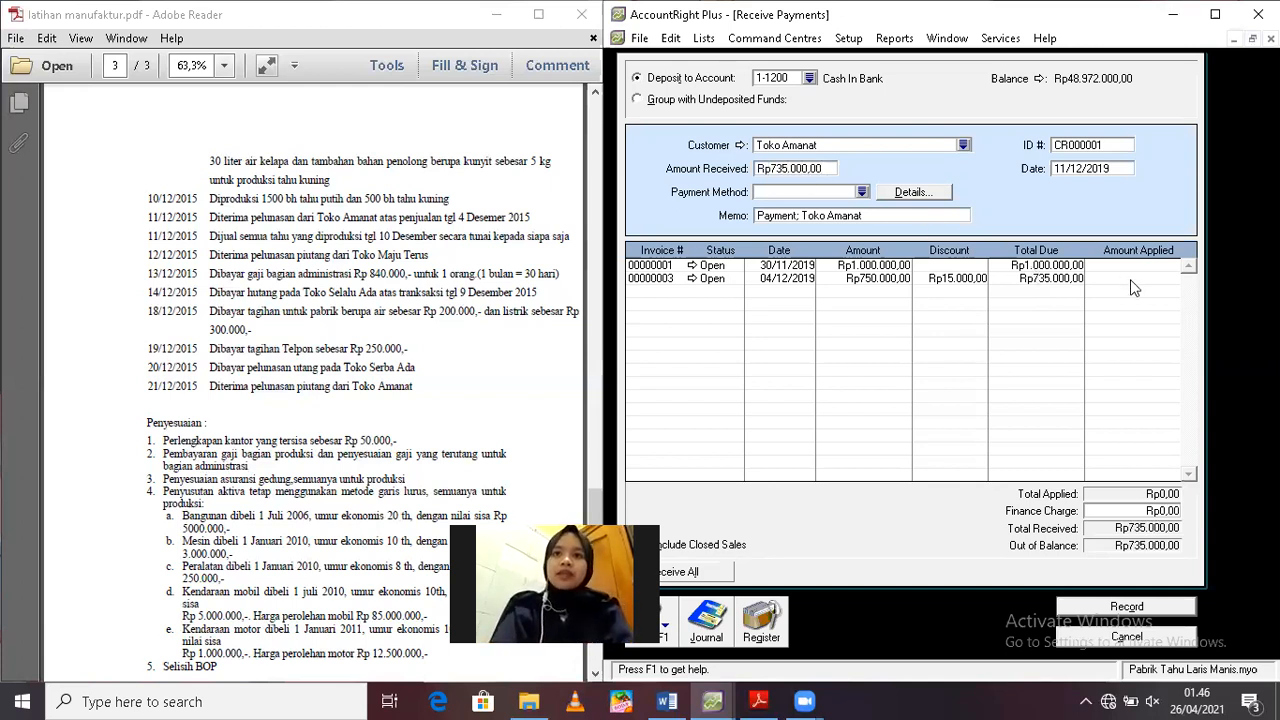
left_click(1132, 279)
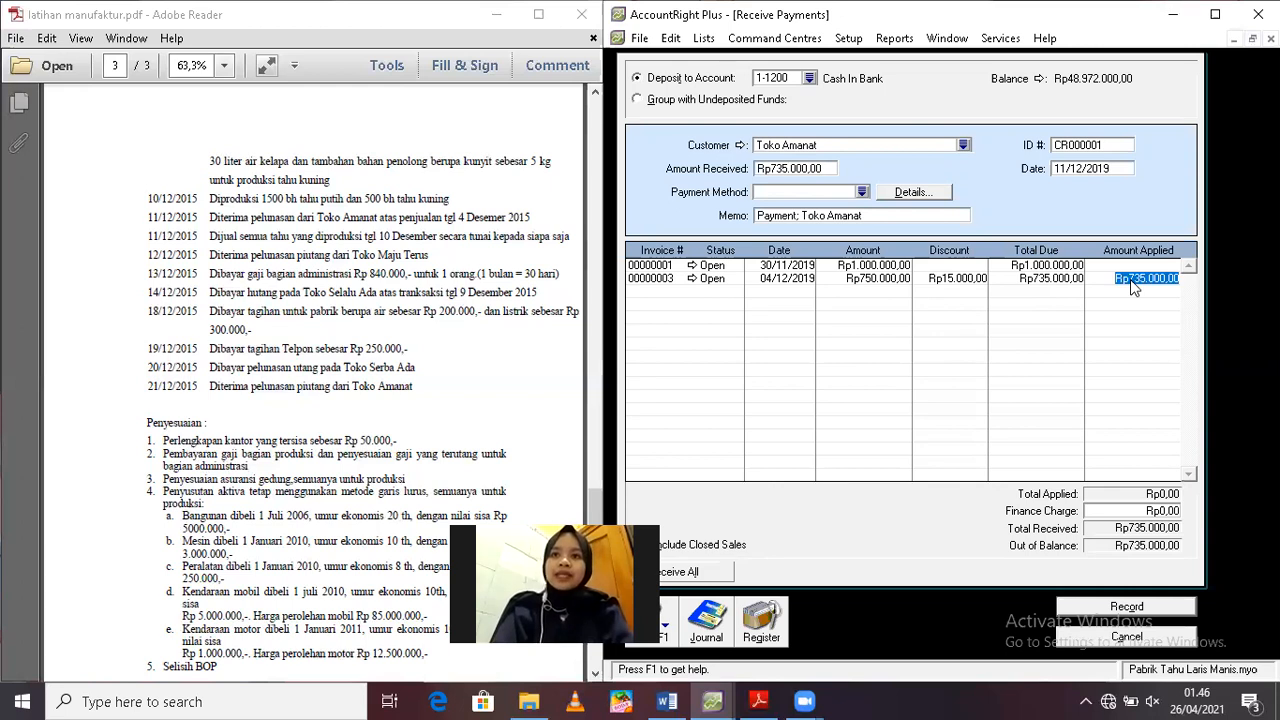
key("Tab")
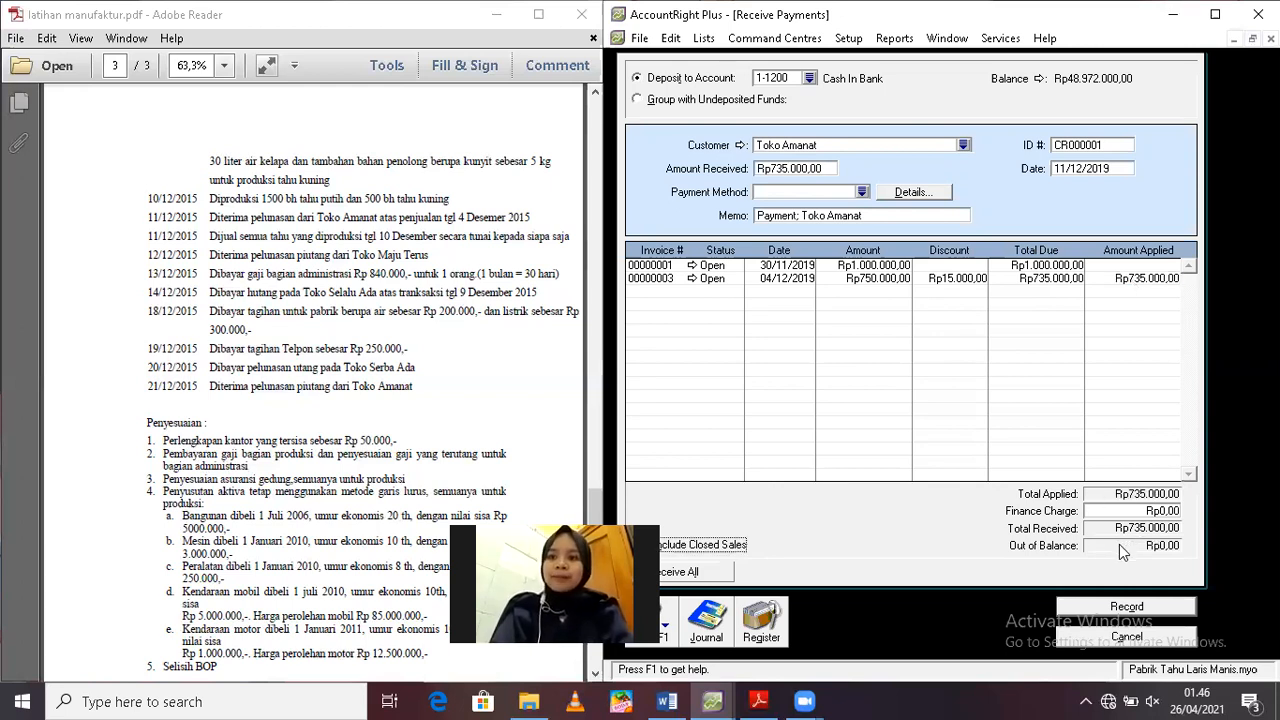
Record Toko Amanat's payment with printing of the discount credit memo postponed, and close Receive Payments
left_click(1087, 598)
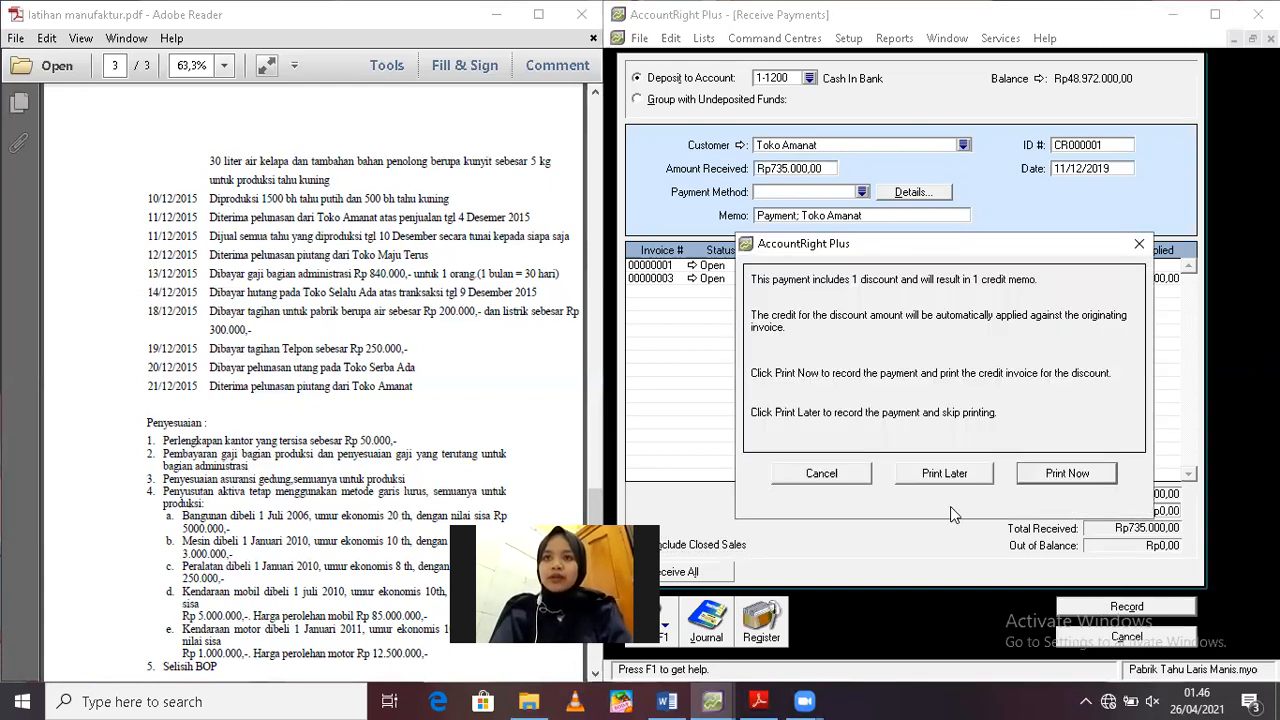
left_click(955, 478)
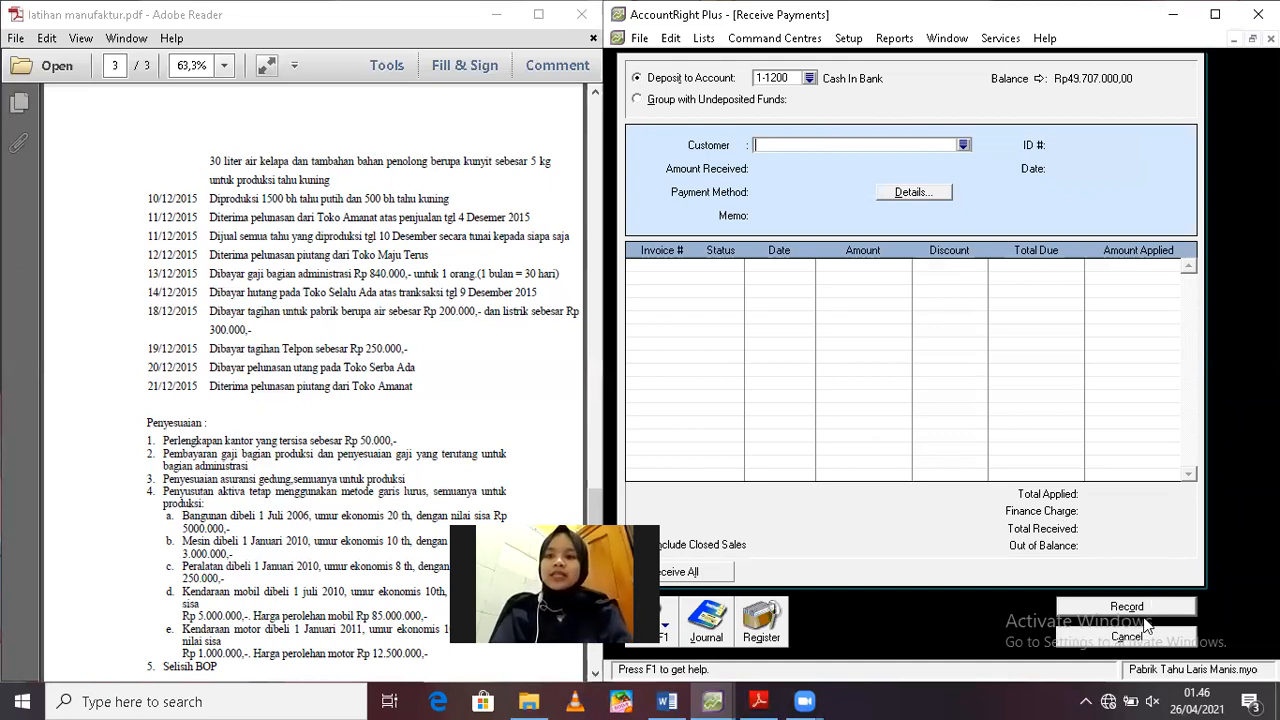
left_click(1117, 638)
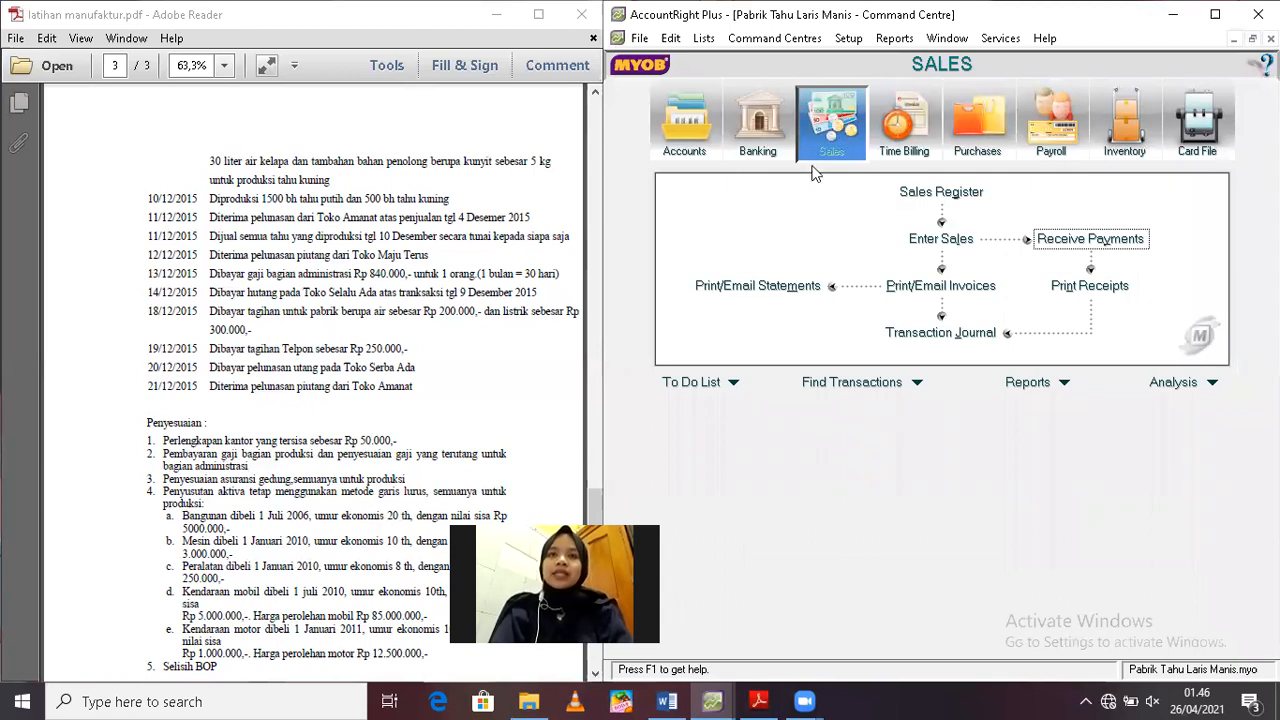
Start a new sale and set its type to INVOICE
left_click(941, 240)
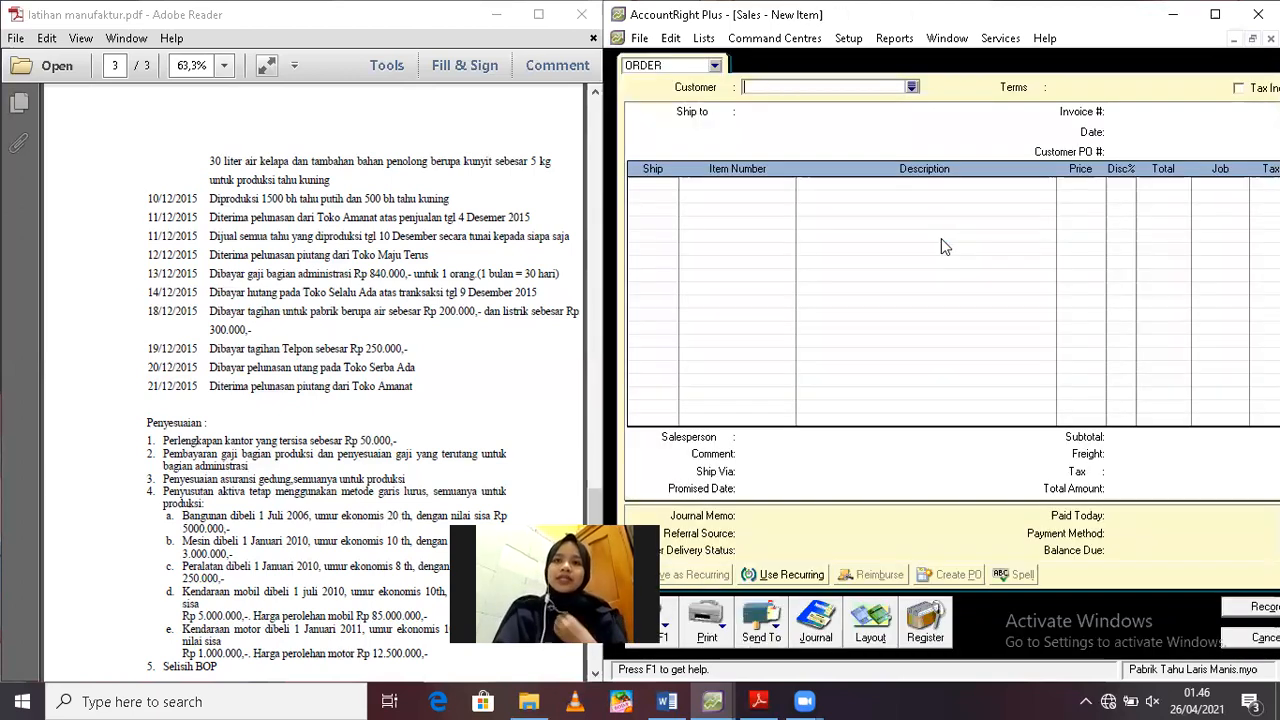
left_click(714, 66)
left_click(715, 67)
left_click(713, 68)
left_click(684, 106)
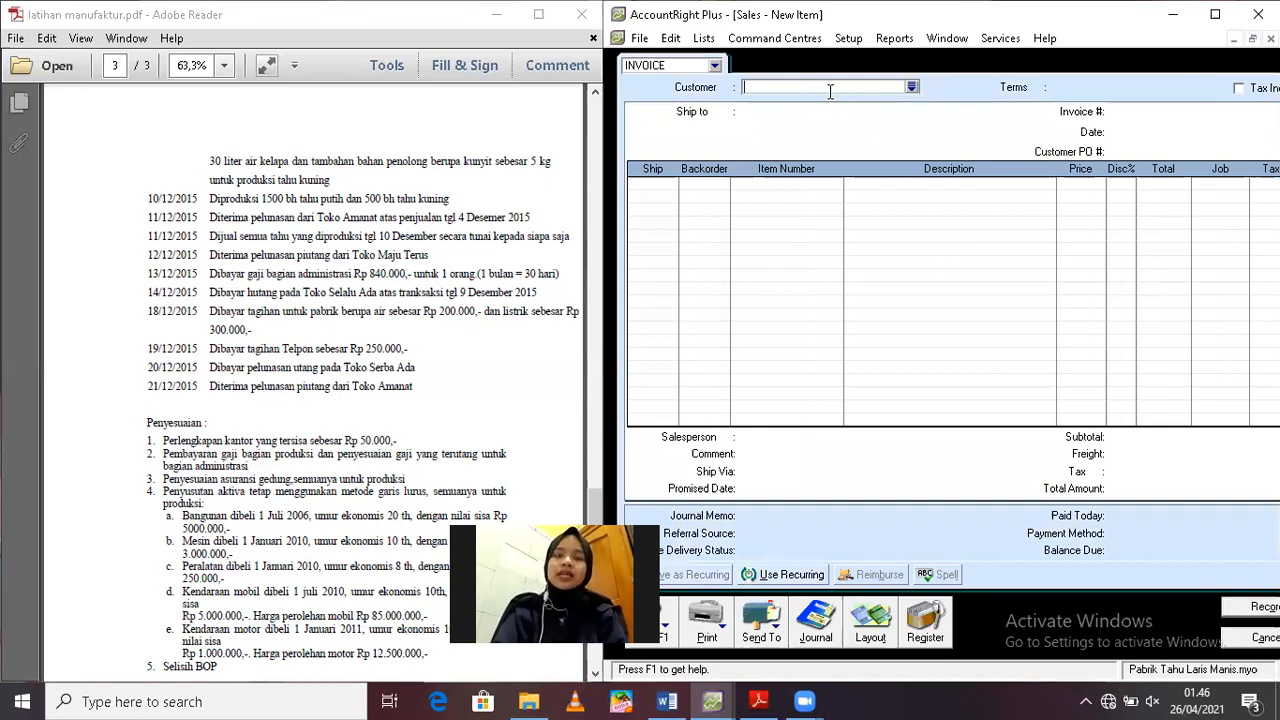
Create a customer card named PENJUALAN TUNAI with the next sequential card ID and use it as the invoice's customer
left_click(912, 88)
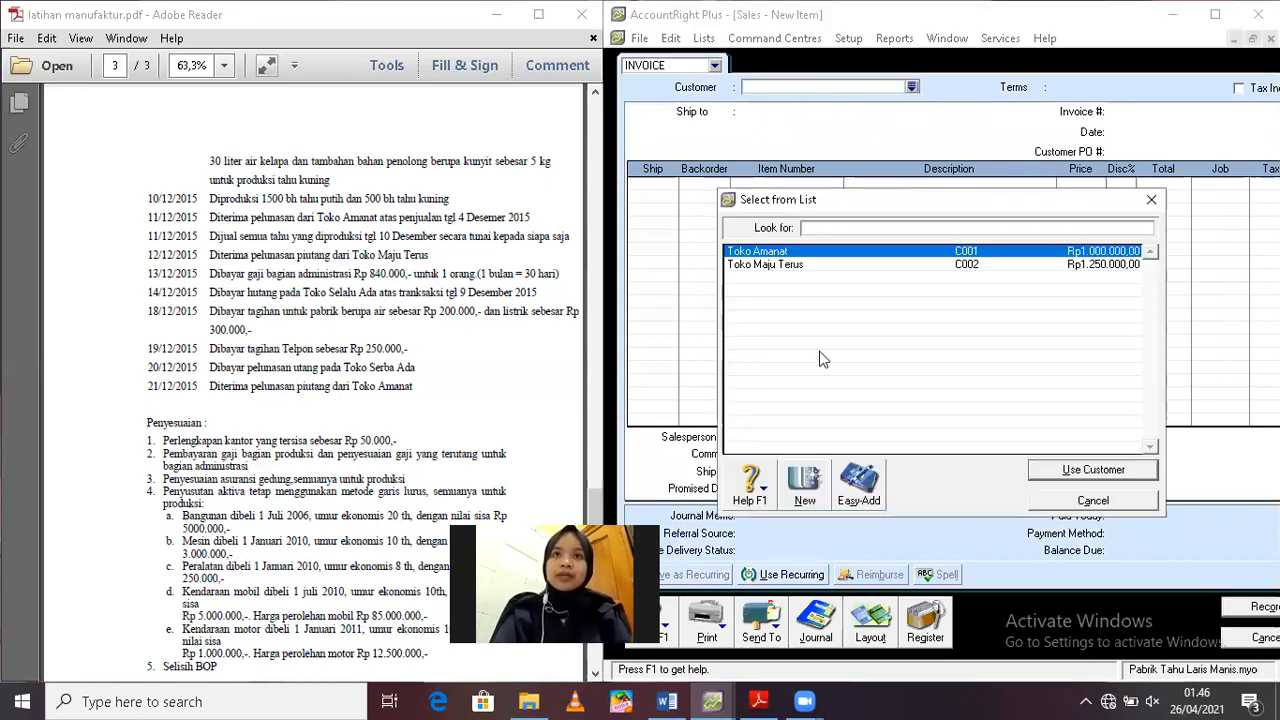
left_click(816, 482)
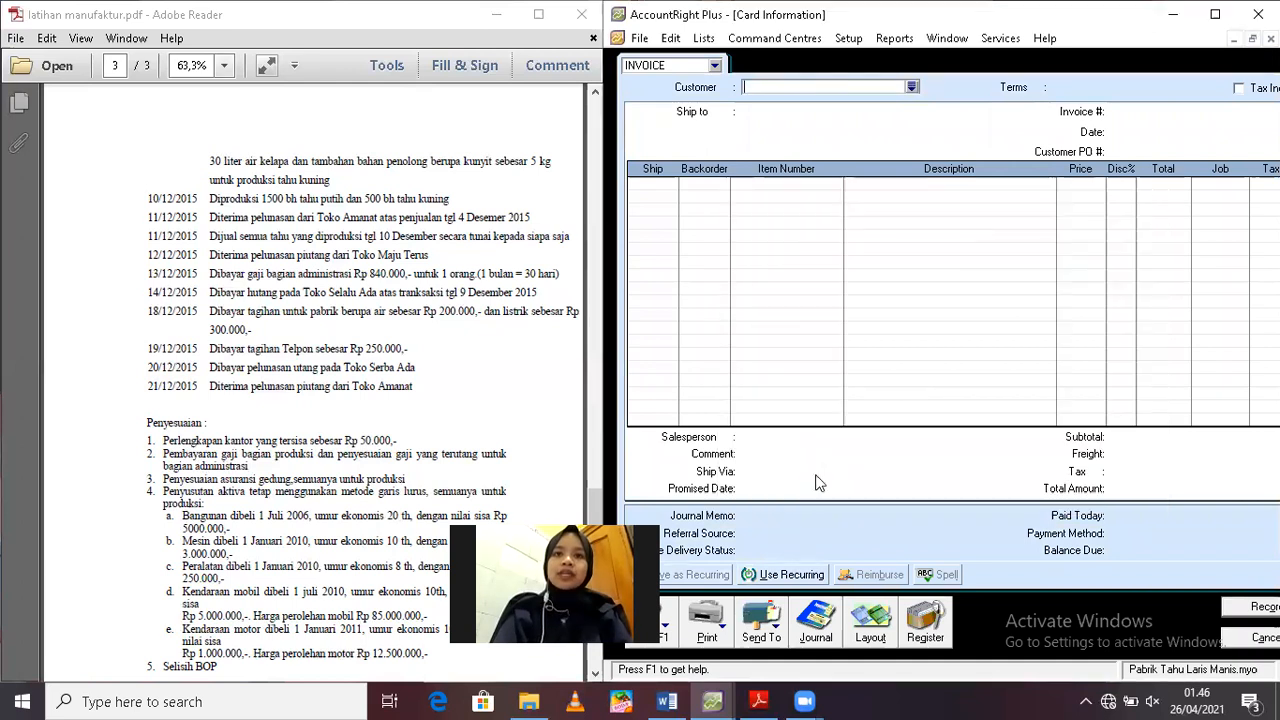
type("PENJUAA")
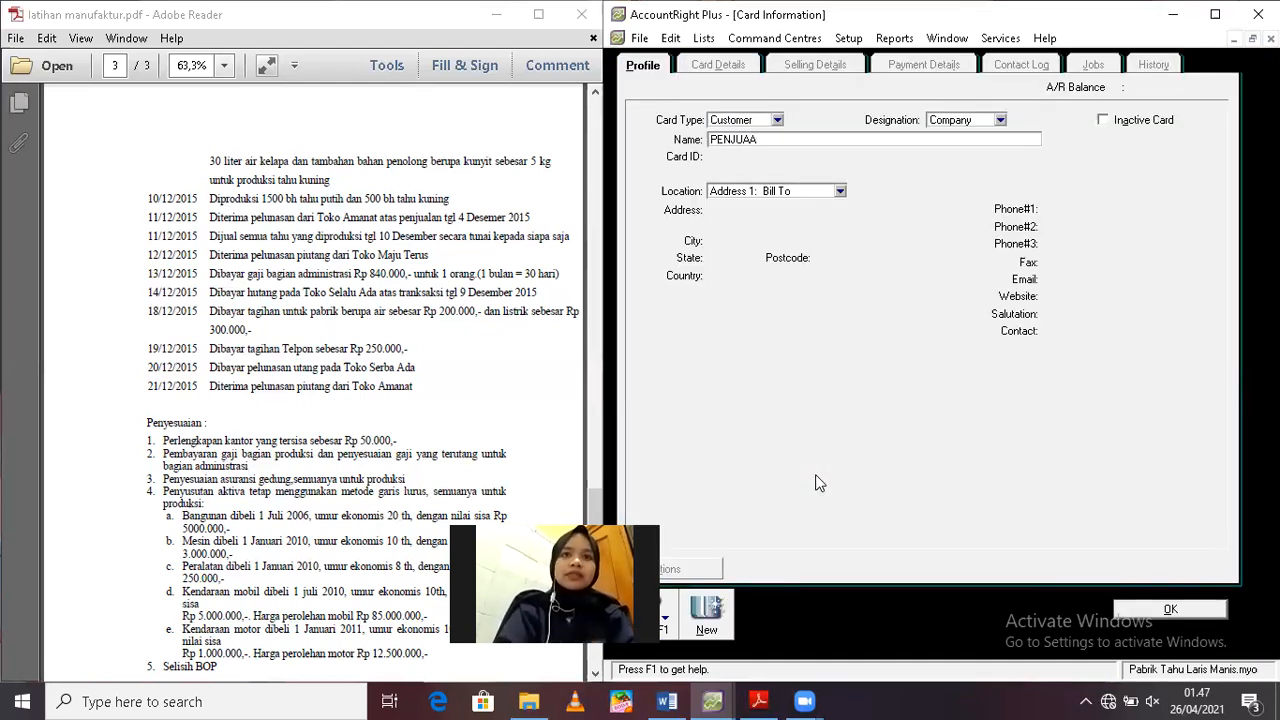
key("BackSpace")
type("LAN TUNAI")
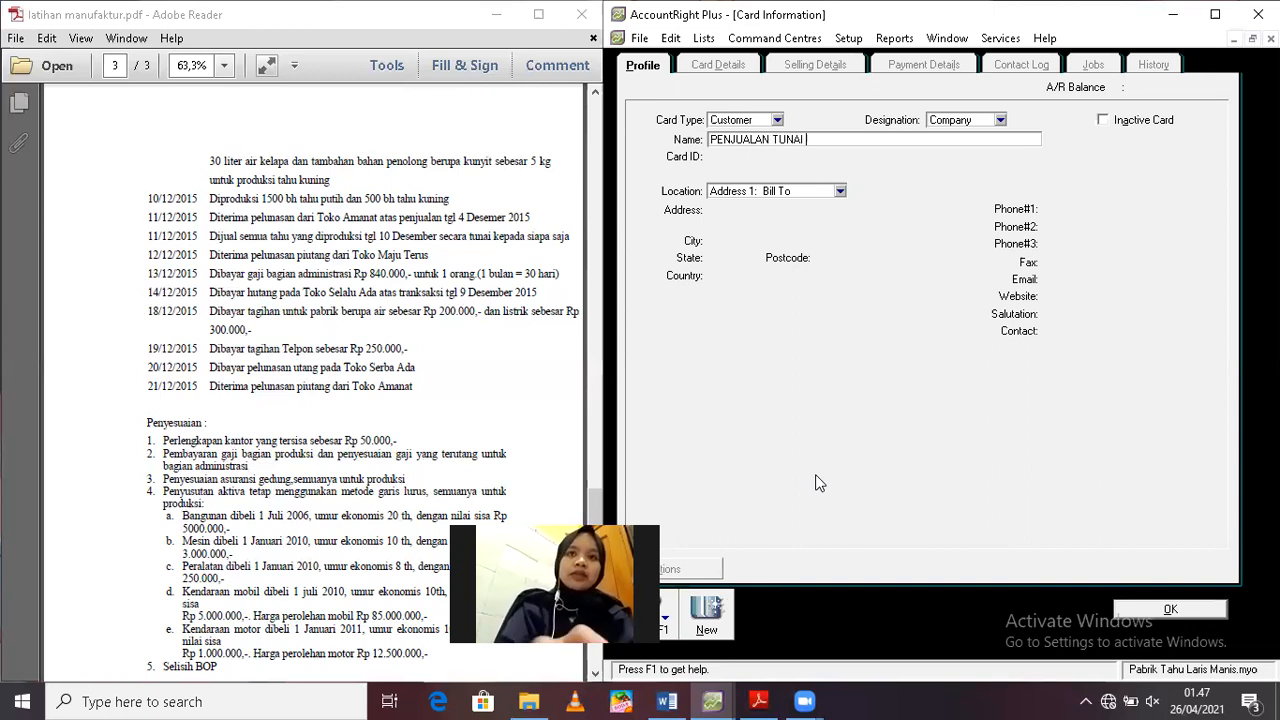
key("Tab")
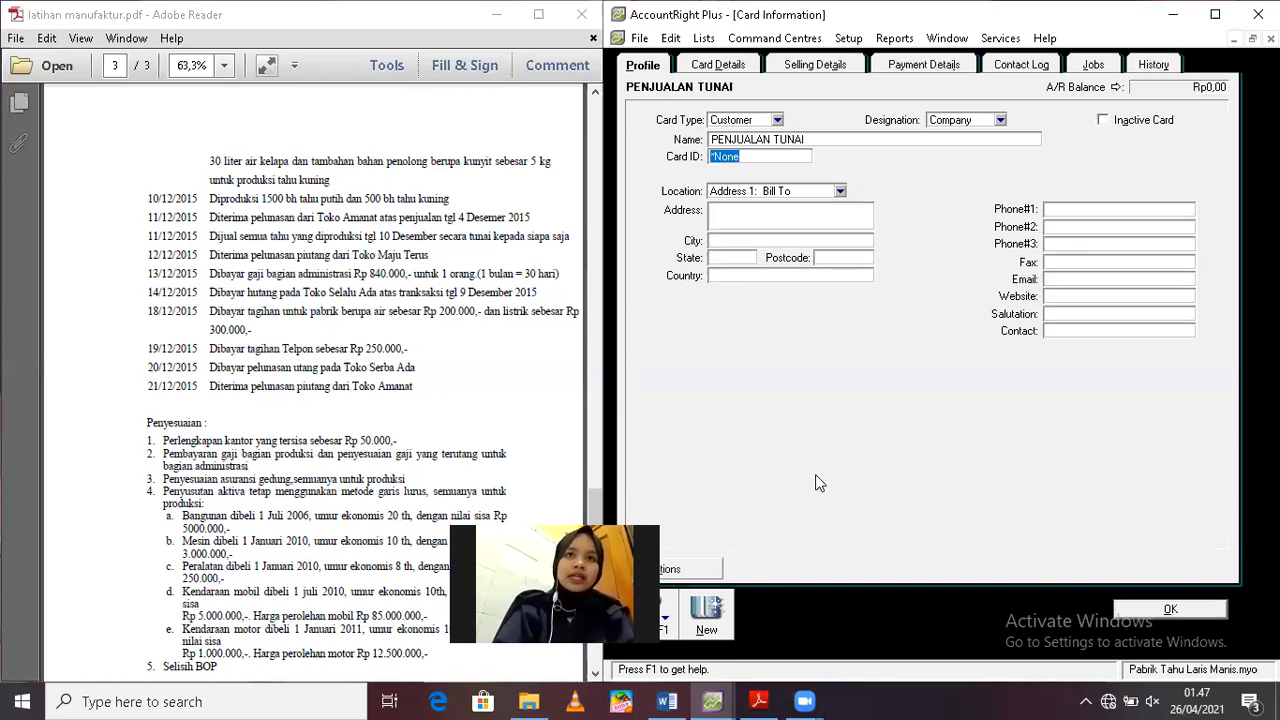
type("C003")
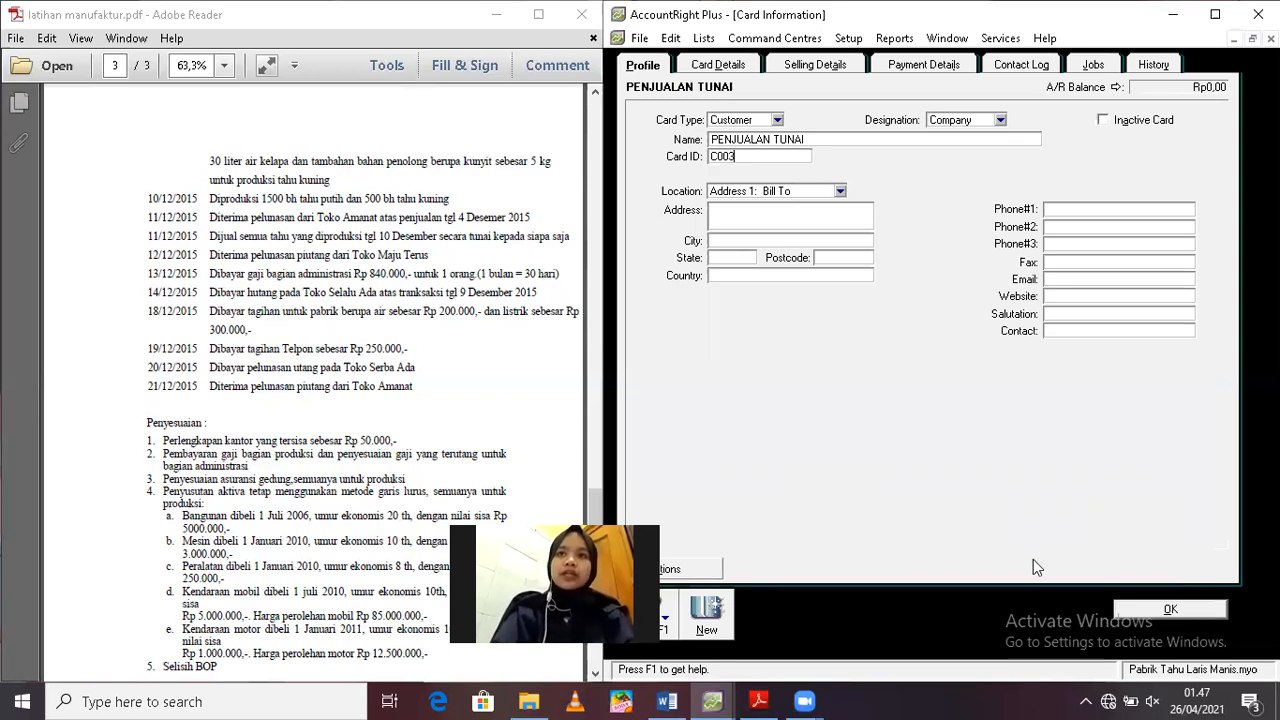
left_click(1141, 611)
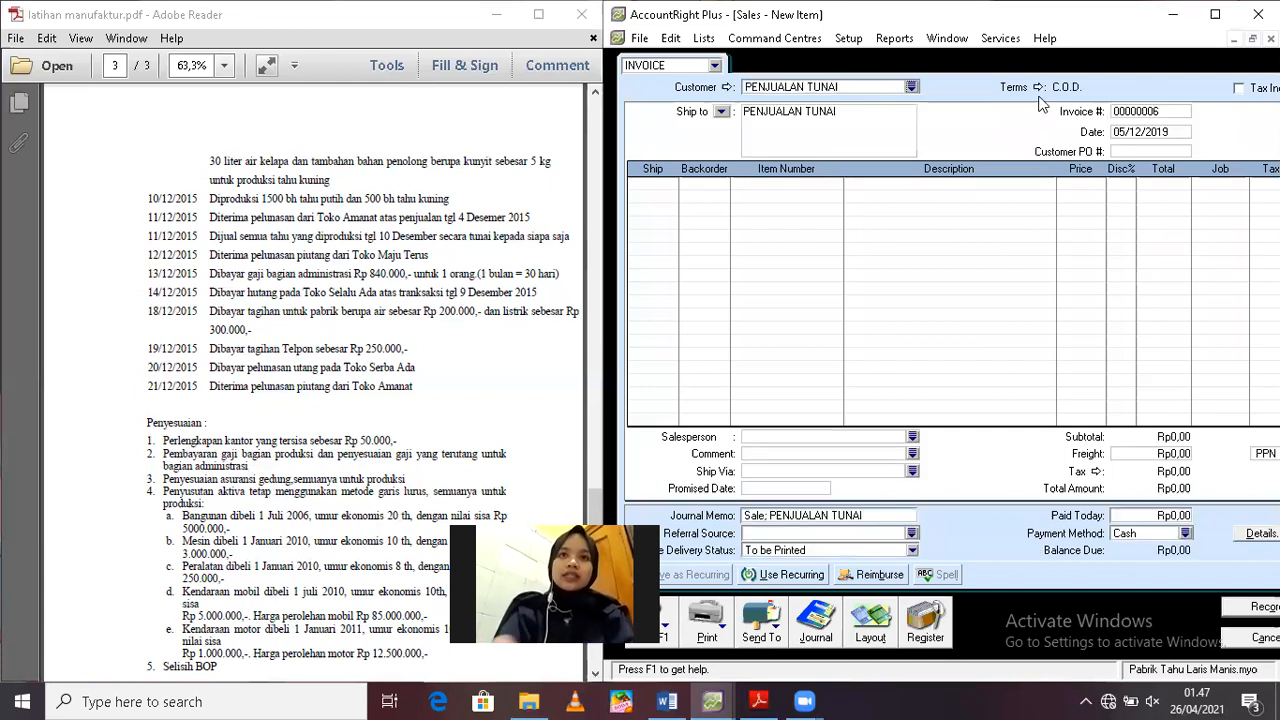
Date the invoice 11/12/2019 and add a line shipping 1500 units of BJ01, Barang Jadi Tahu Putih
left_click(1145, 134)
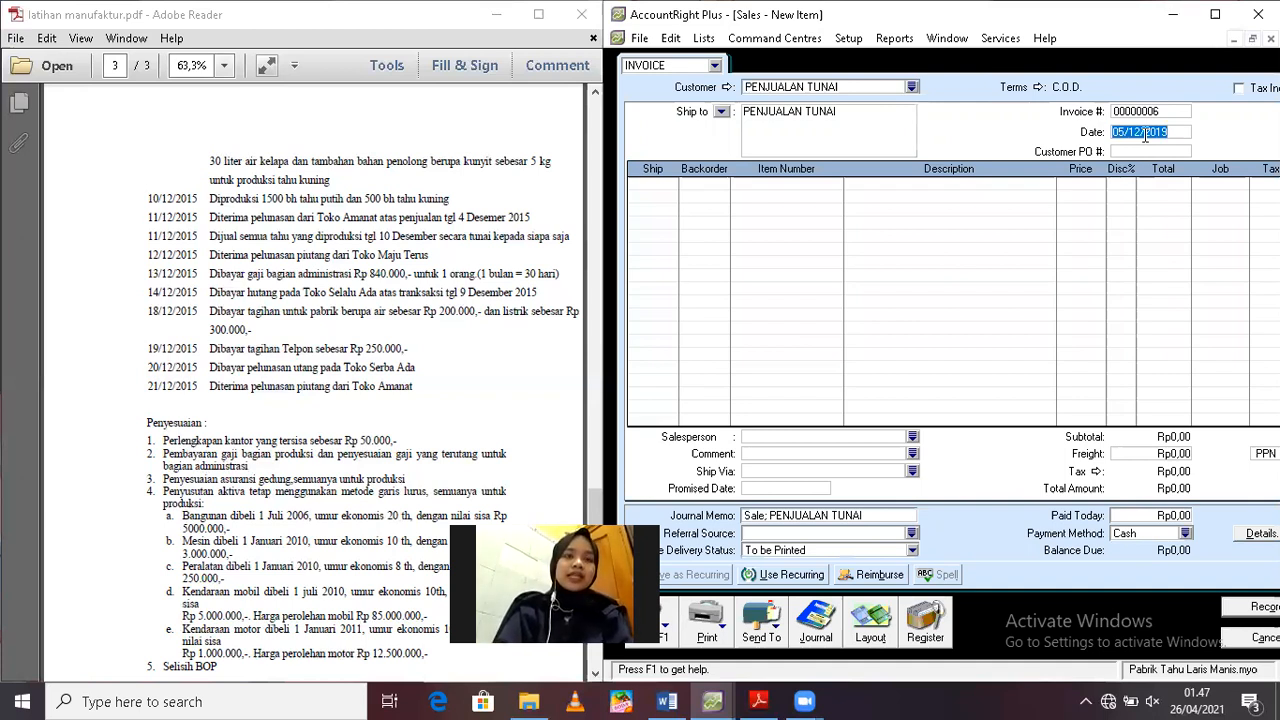
type("11/12/")
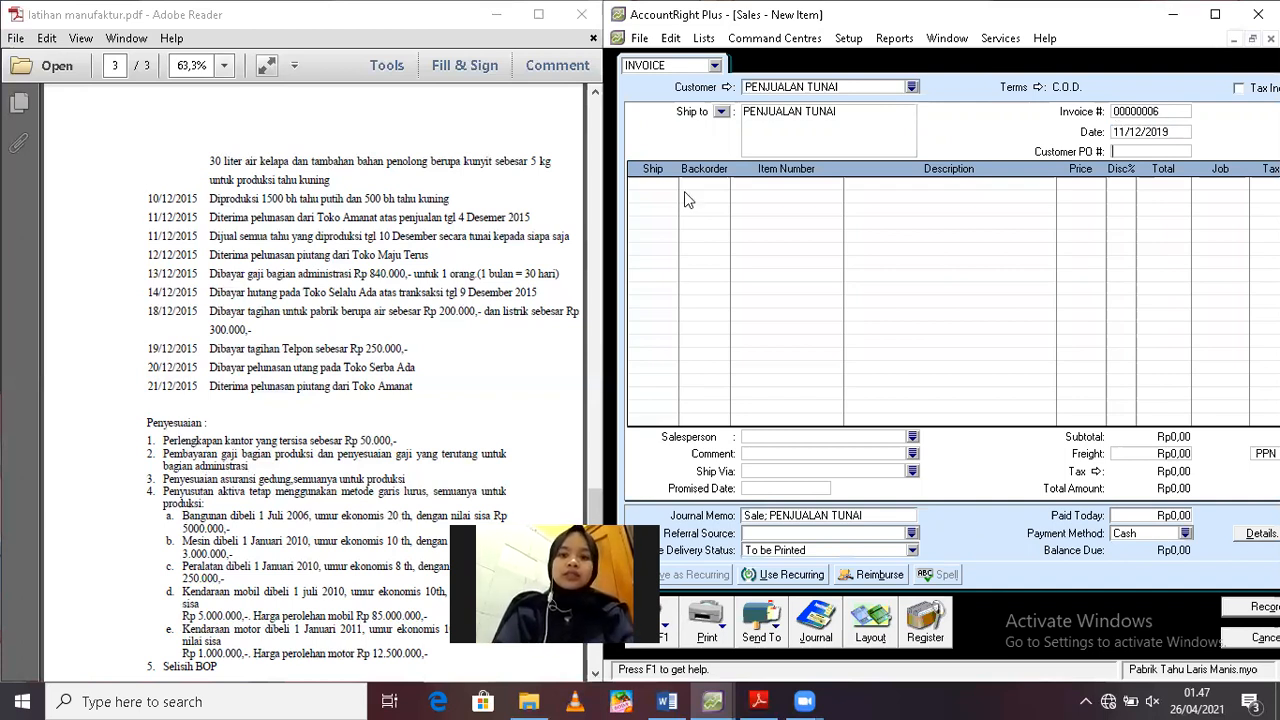
left_click(651, 184)
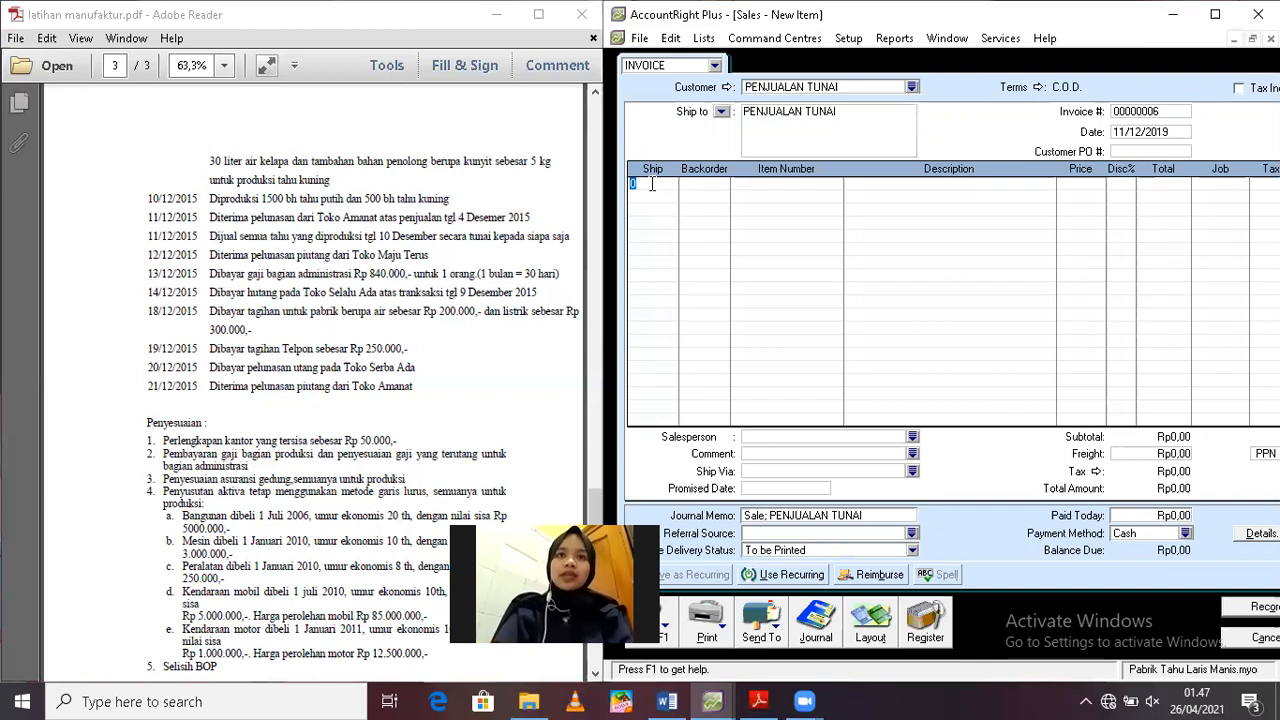
type("1500")
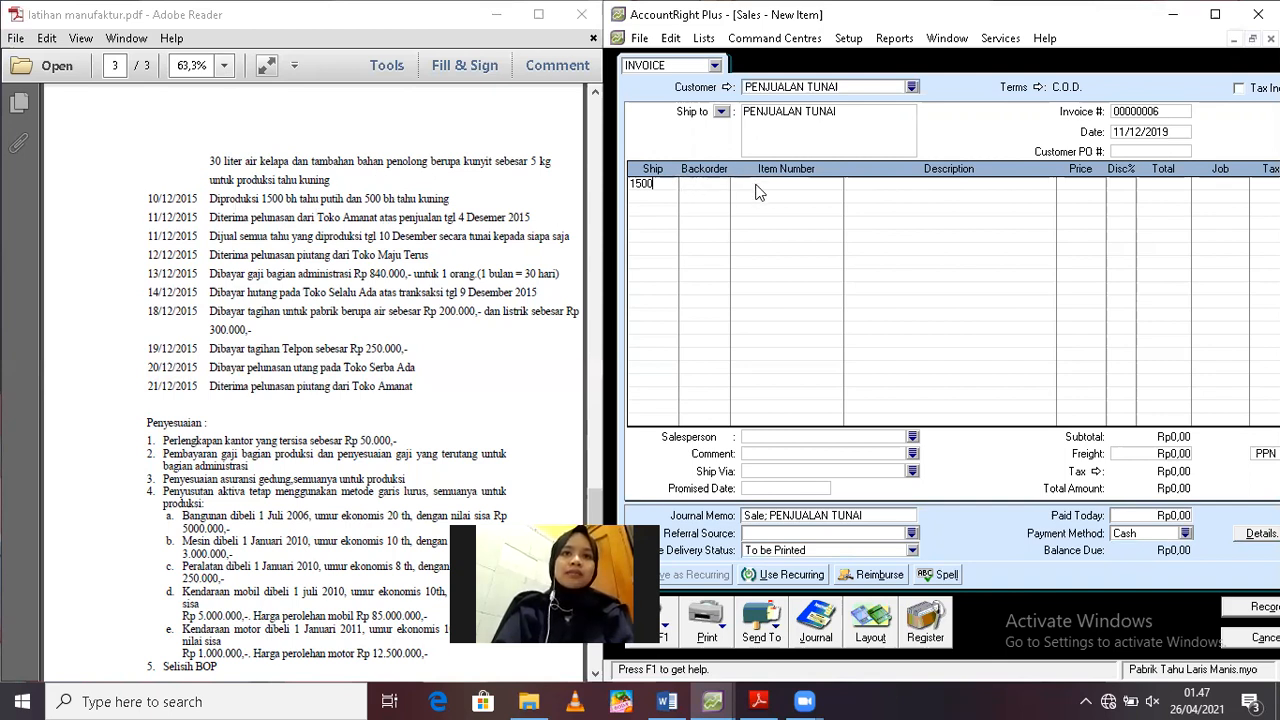
left_click(757, 184)
type("BJ01")
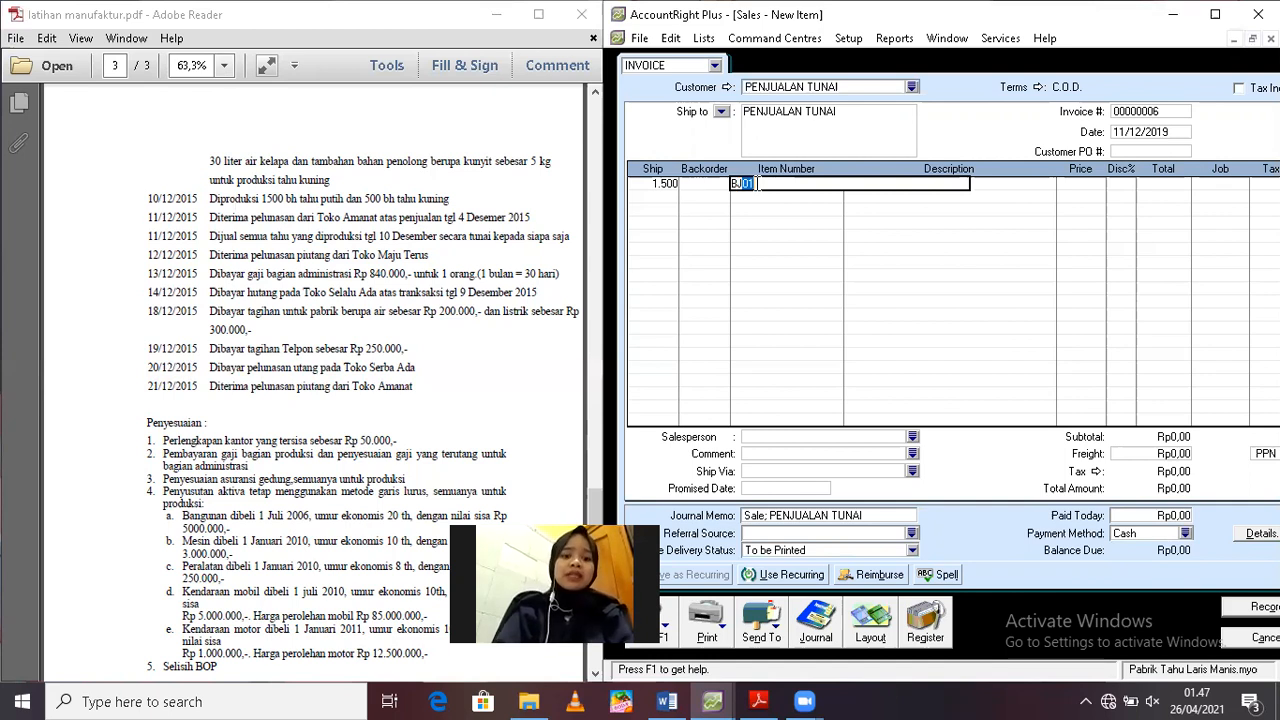
key("Tab")
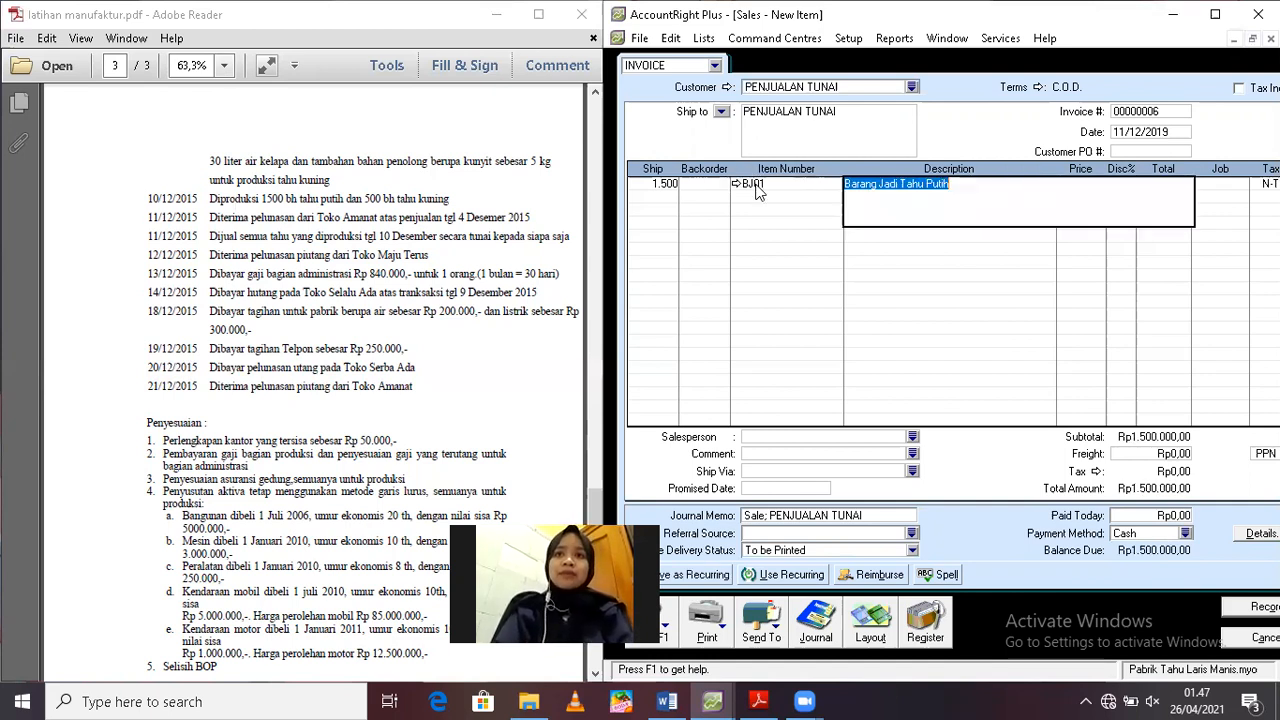
key("Tab")
key("Tab")
key("Tab")
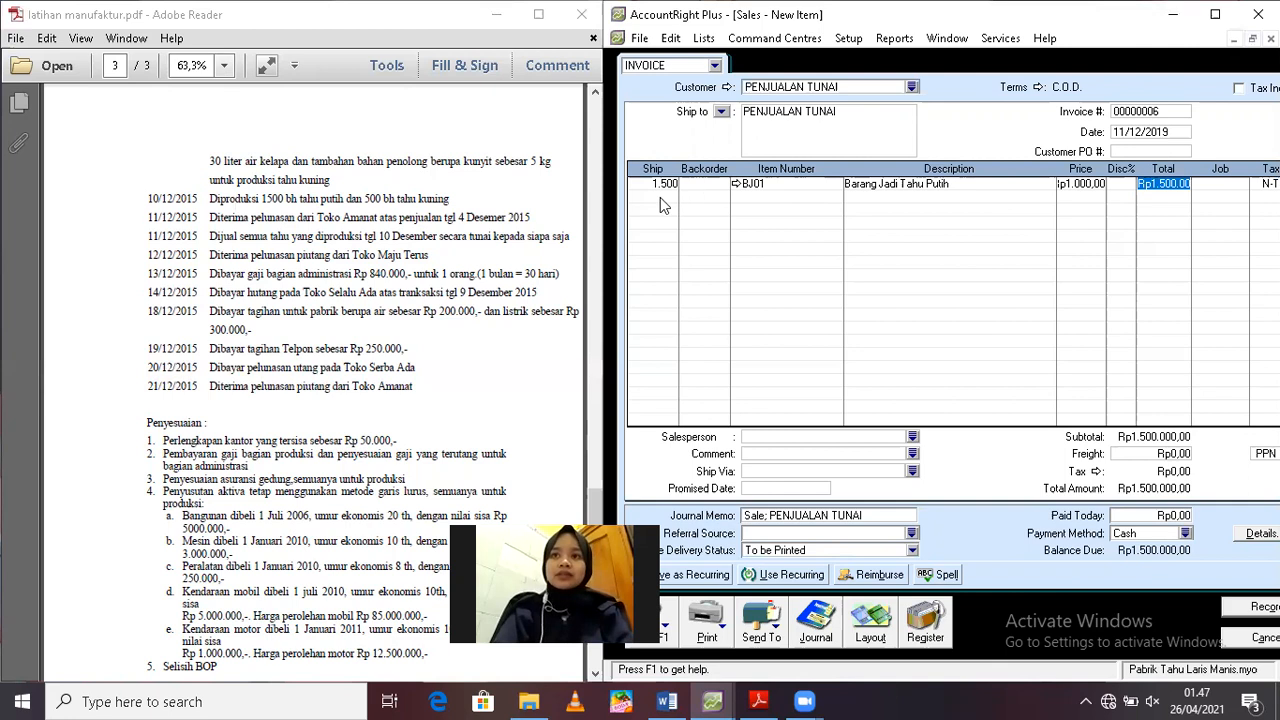
Add a second invoice line shipping 500 units of BJ02, Barang Jadi Tahu Kuning
left_click(658, 200)
type("500")
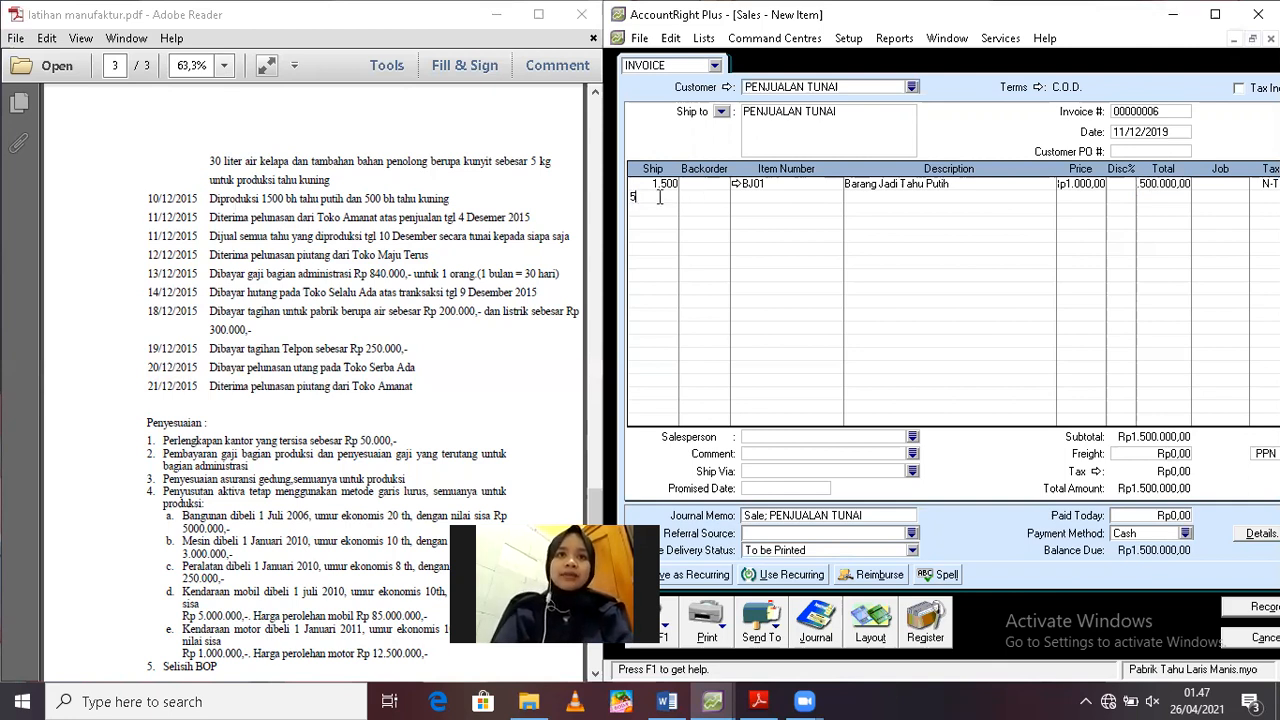
key("Tab")
key("Tab")
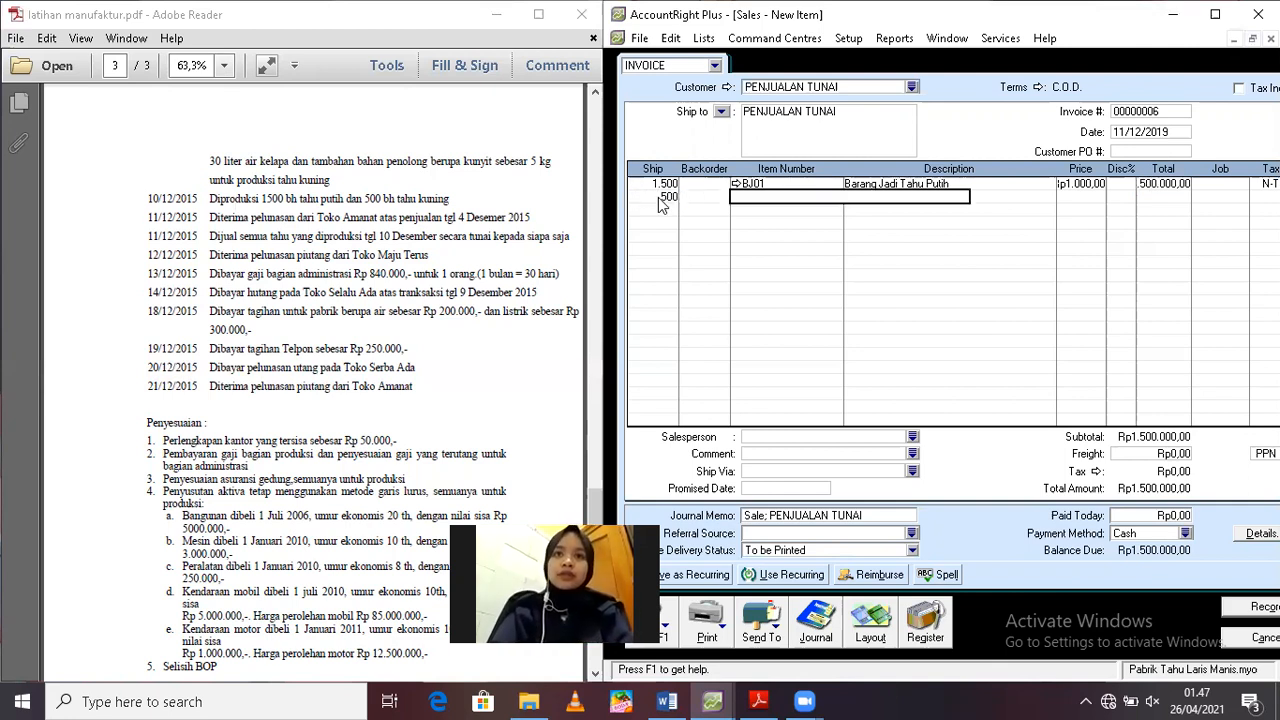
type("BJ02")
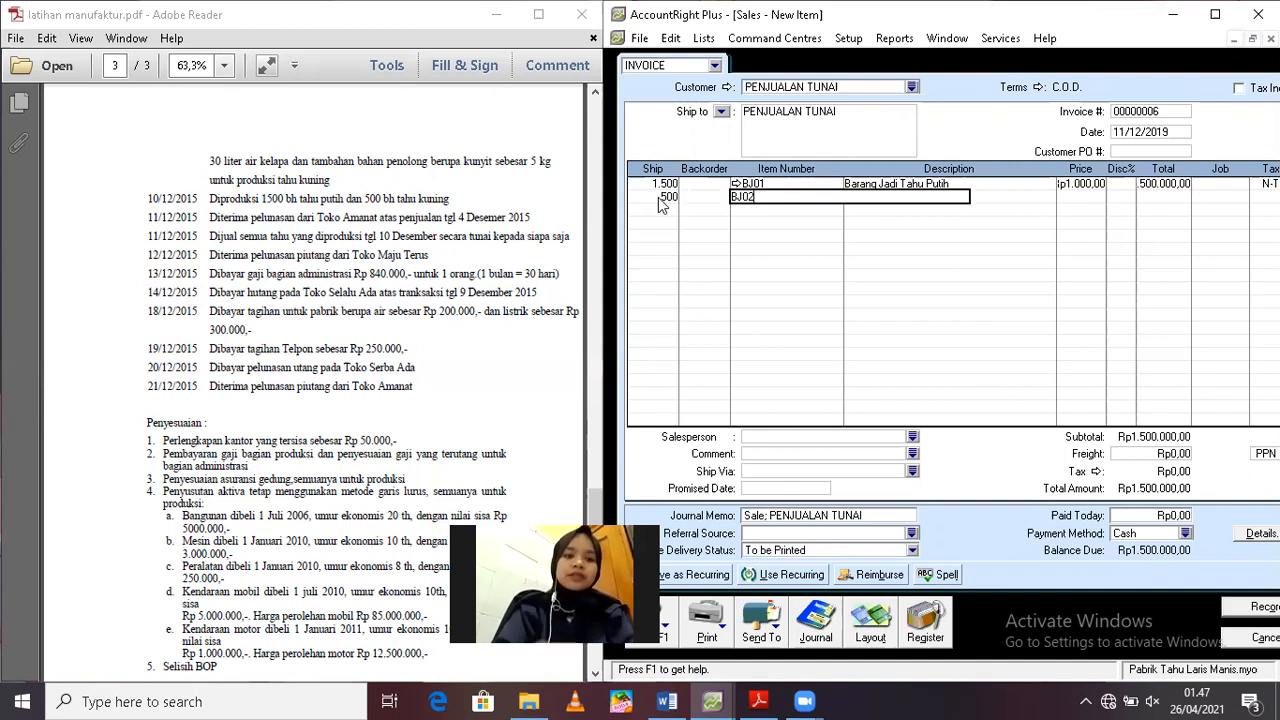
key("Tab")
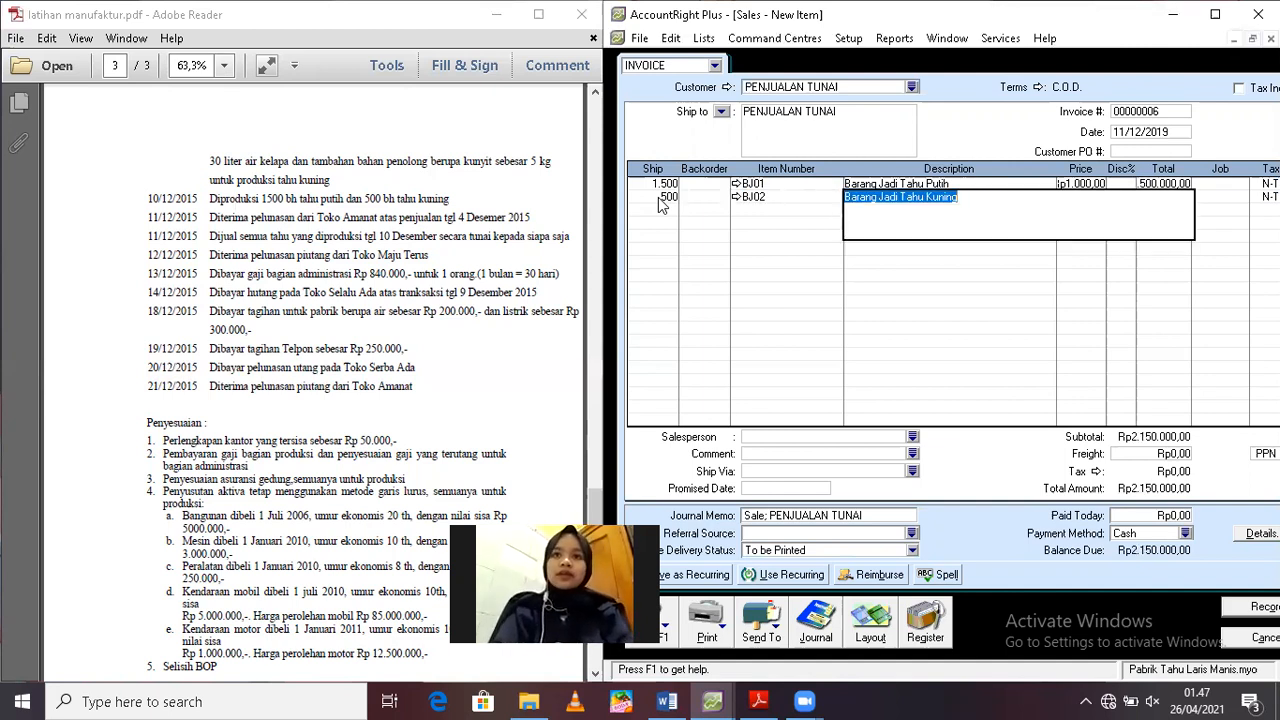
key("Tab")
key("Tab")
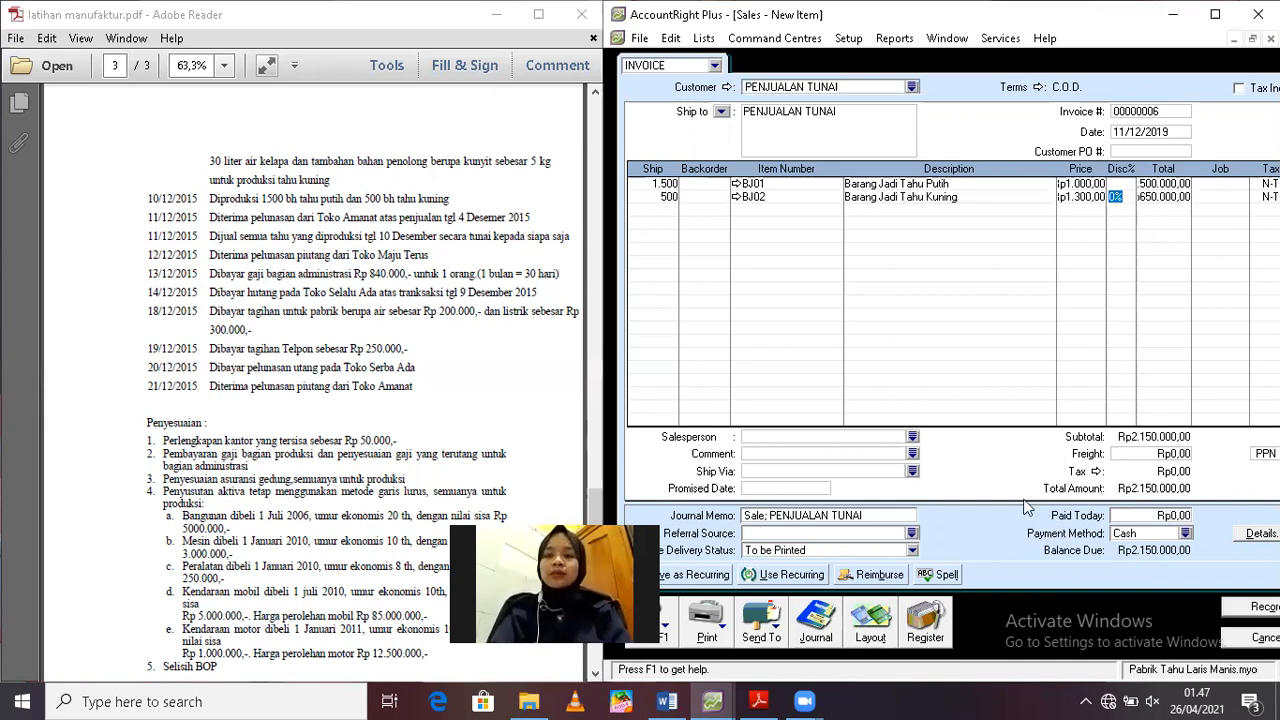
Set the amount paid today to Rp2.150.000 and review the recap of the cash sale
left_click(1183, 512)
type("2150000")
key("Tab")
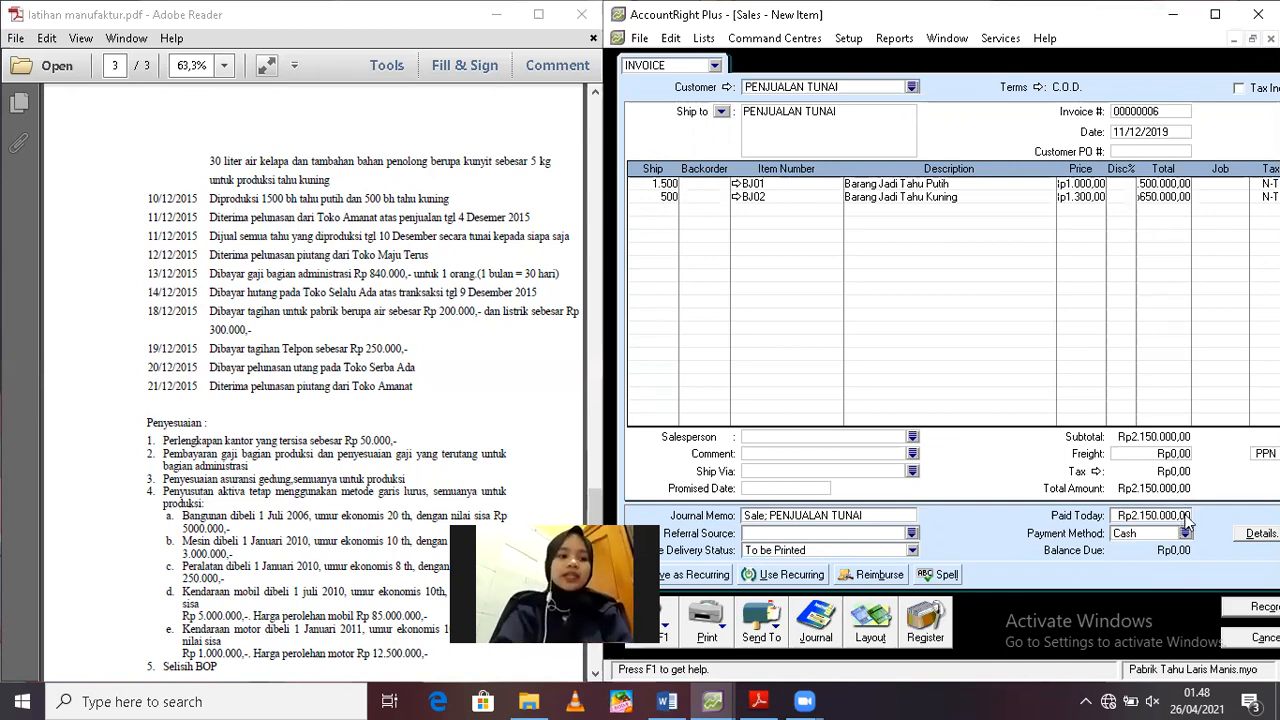
key("ctrl+r")
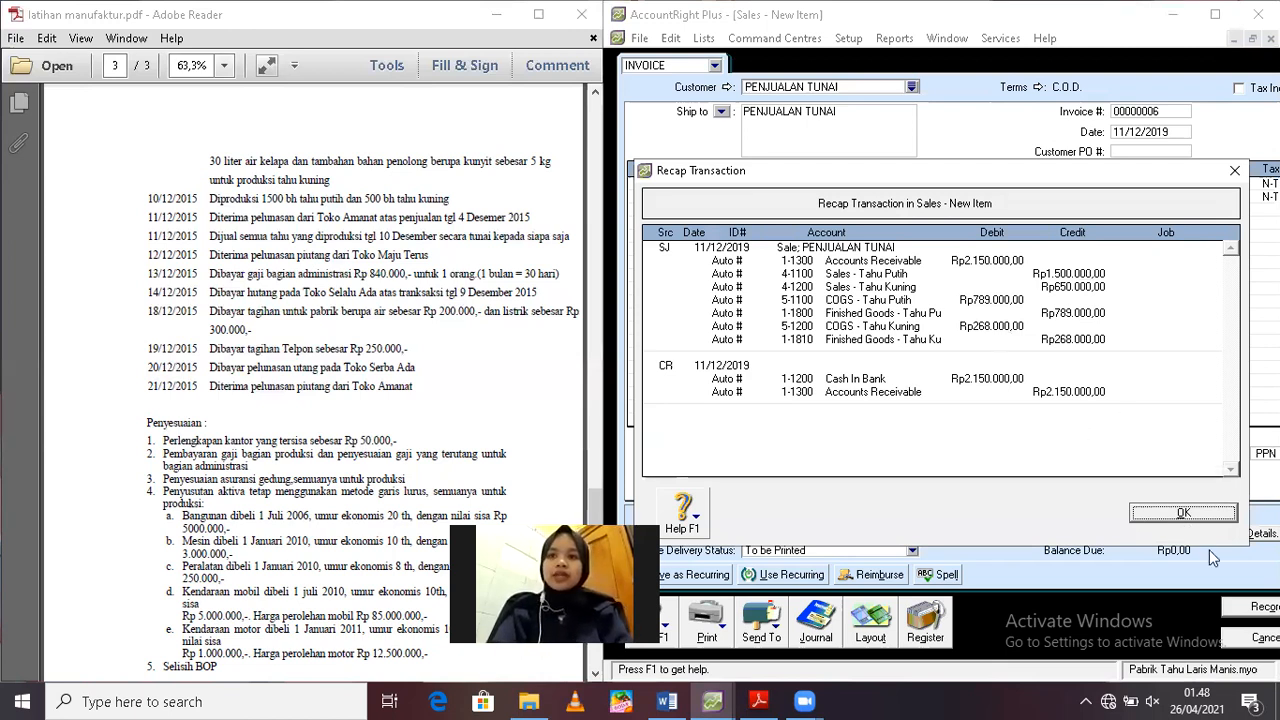
key("Return")
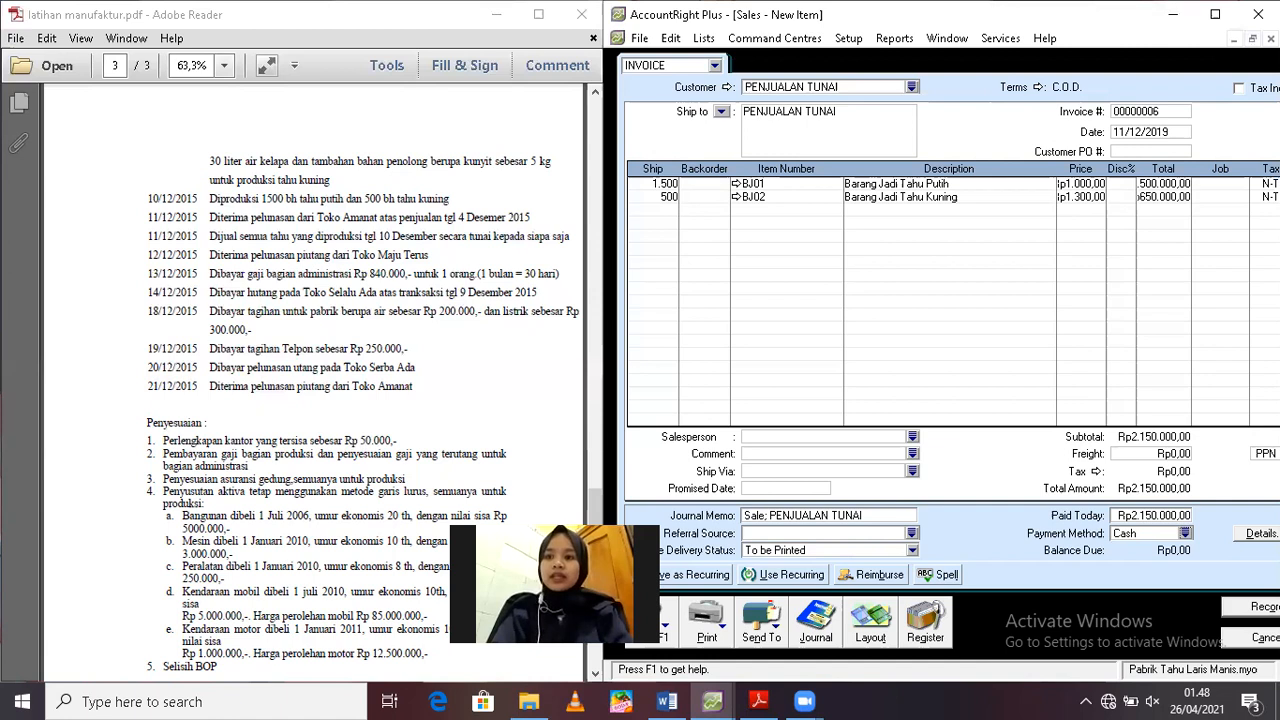
Record the cash sale invoice, ignoring all spelling suggestions for the item descriptions
left_click(1242, 601)
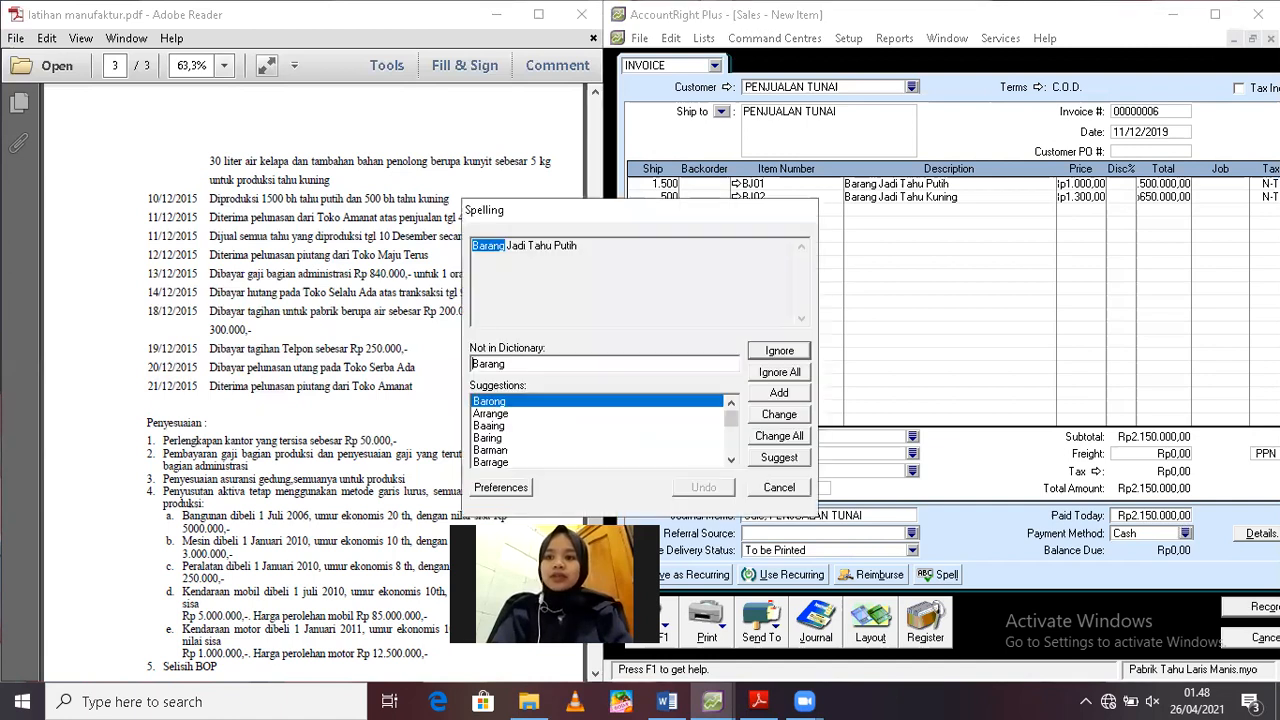
left_click(775, 372)
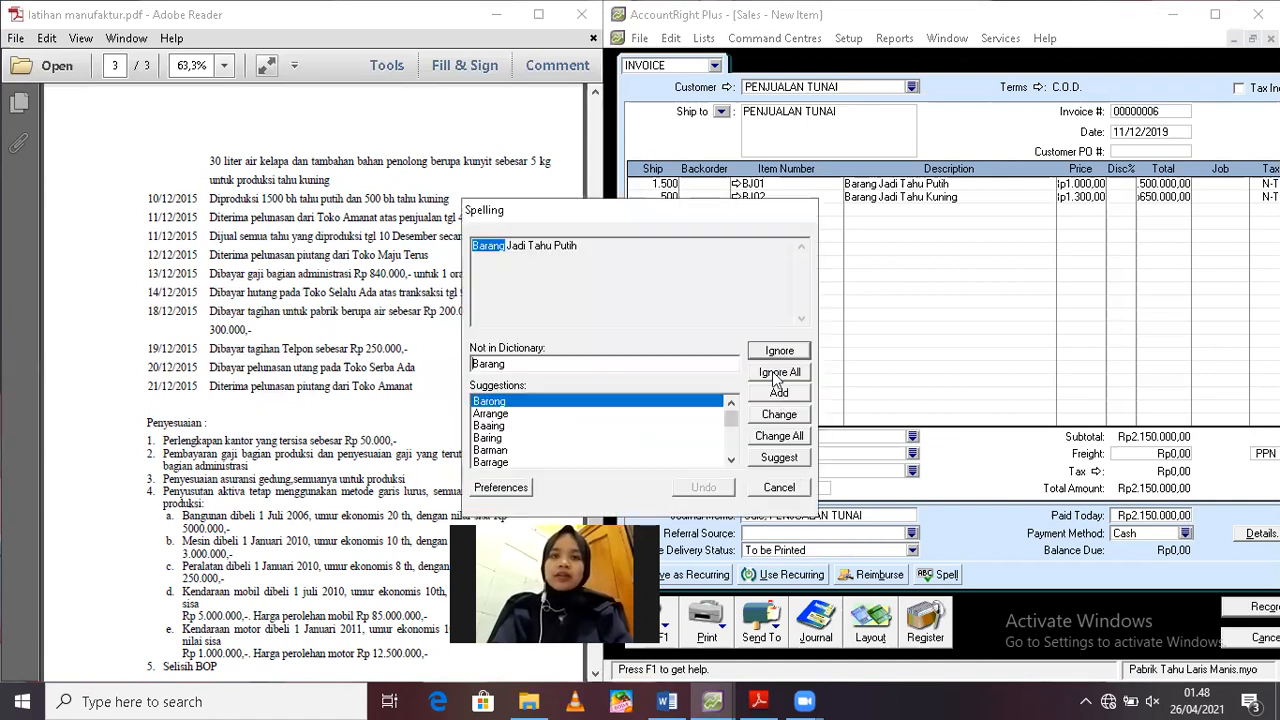
left_click(775, 373)
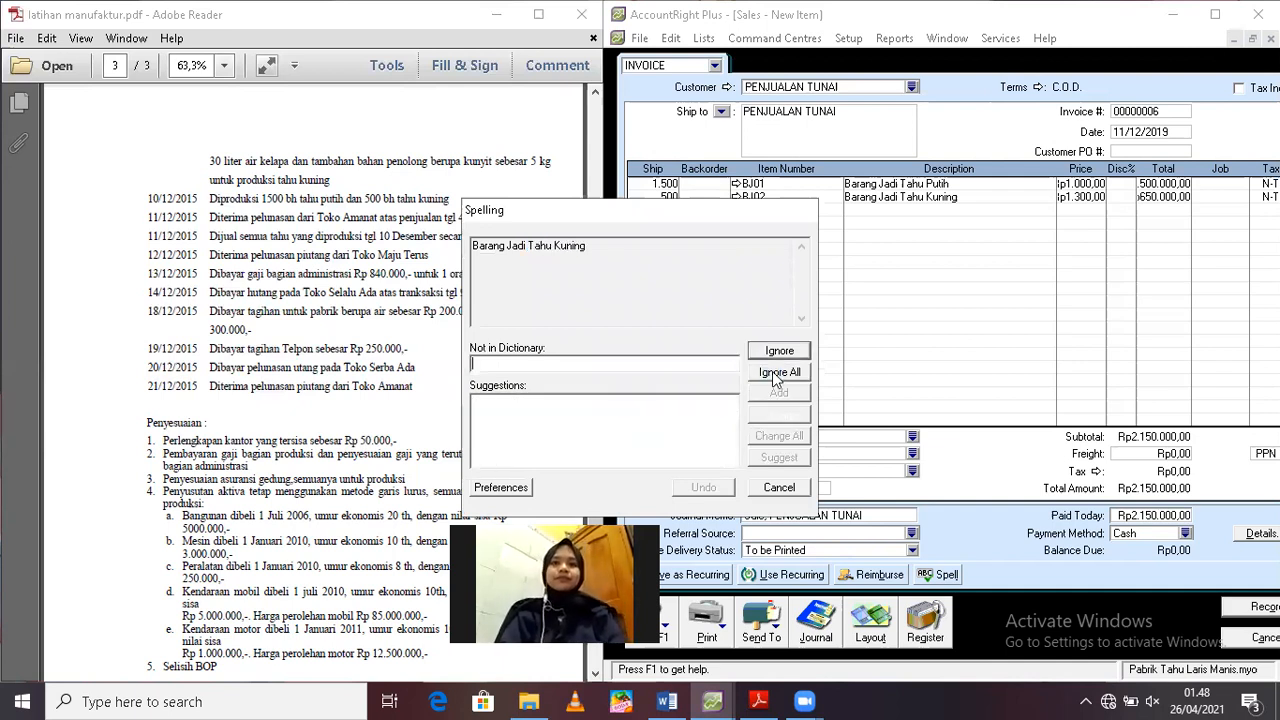
left_click(775, 373)
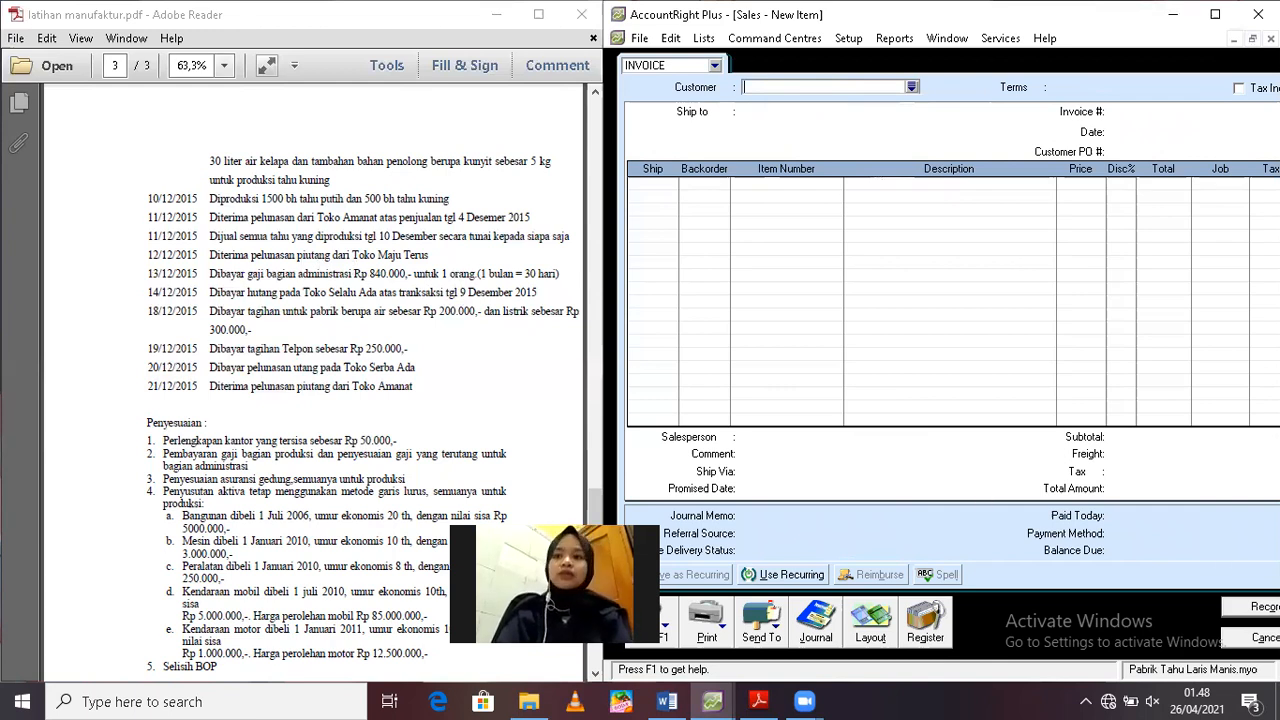
Close the blank sales invoice and start a received payment from the customer Toko Maju Terus
left_click(1248, 638)
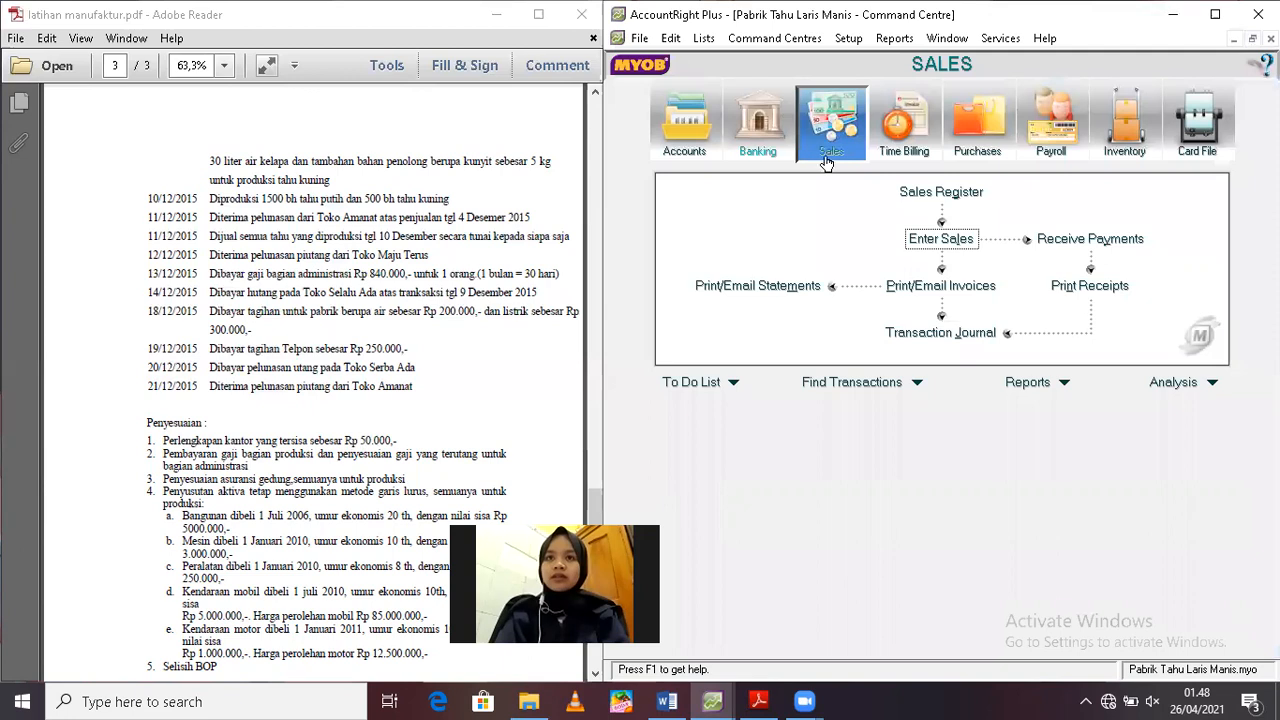
left_click(1121, 245)
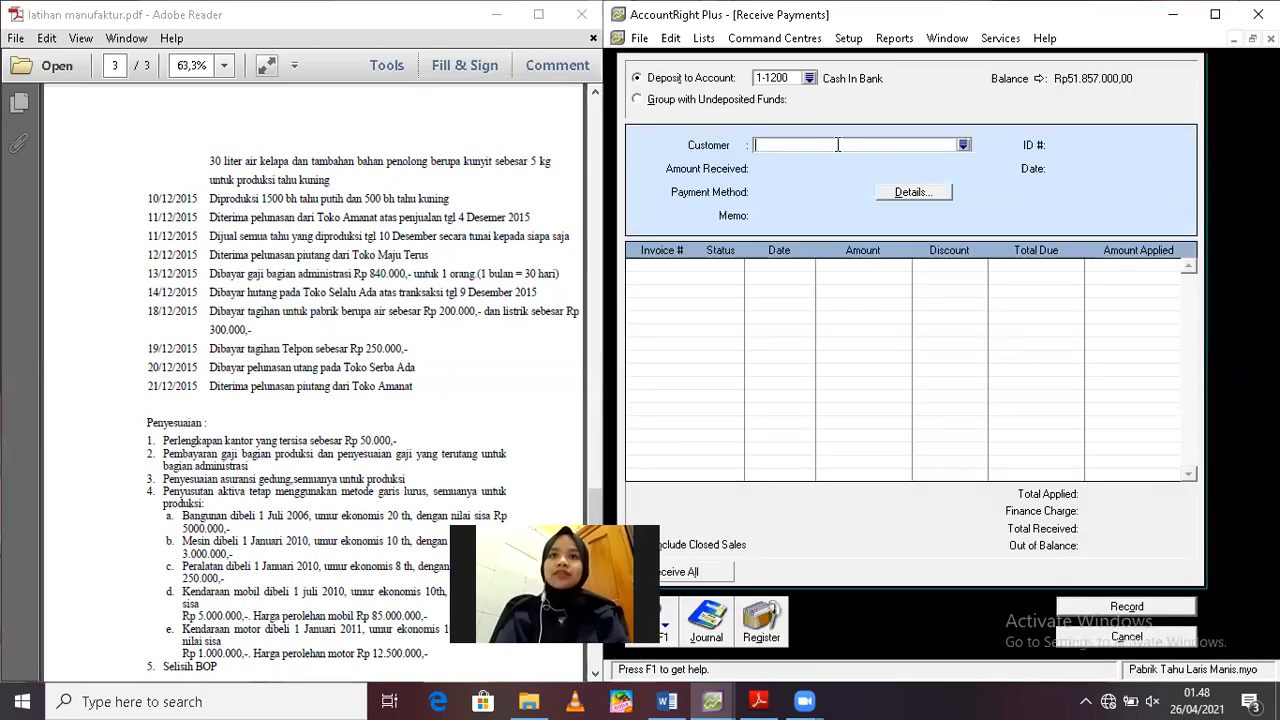
type("Toko Maju Terus")
key("Tab")
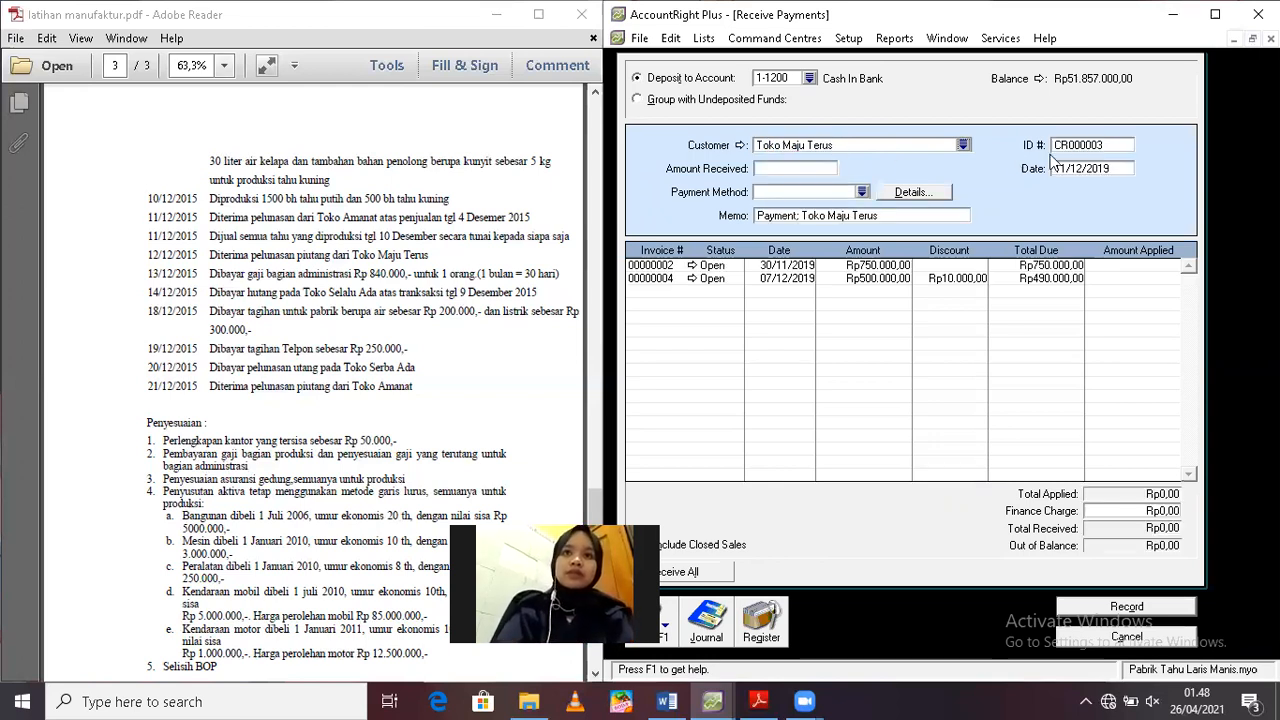
Date the Toko Maju Terus payment 12/12/2019 and open its amount received for editing
left_click(1083, 171)
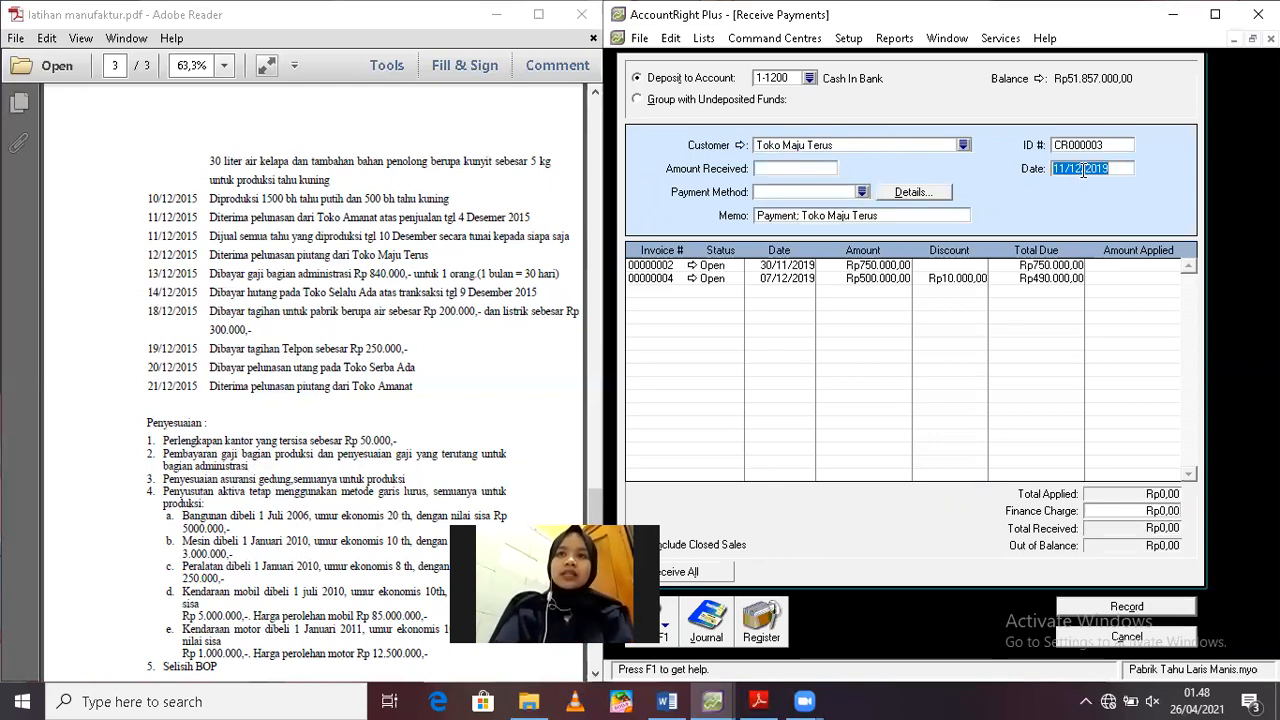
type("12/12/2019")
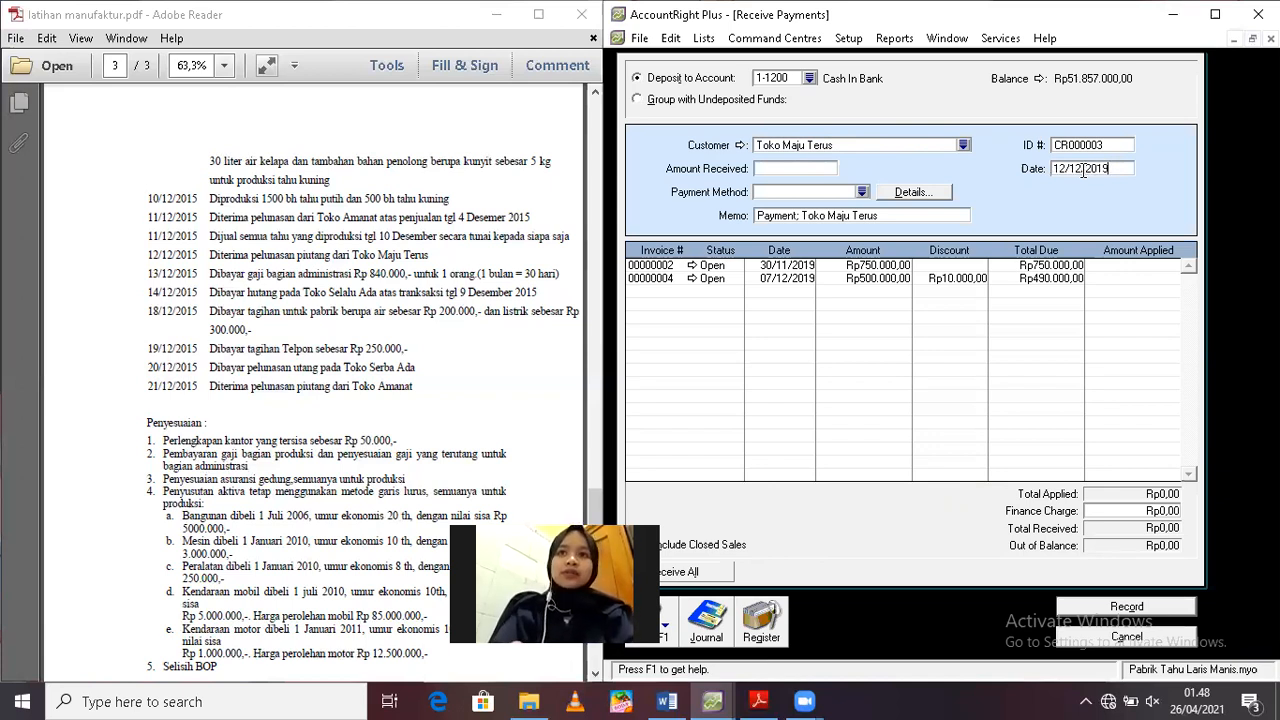
left_click(801, 172)
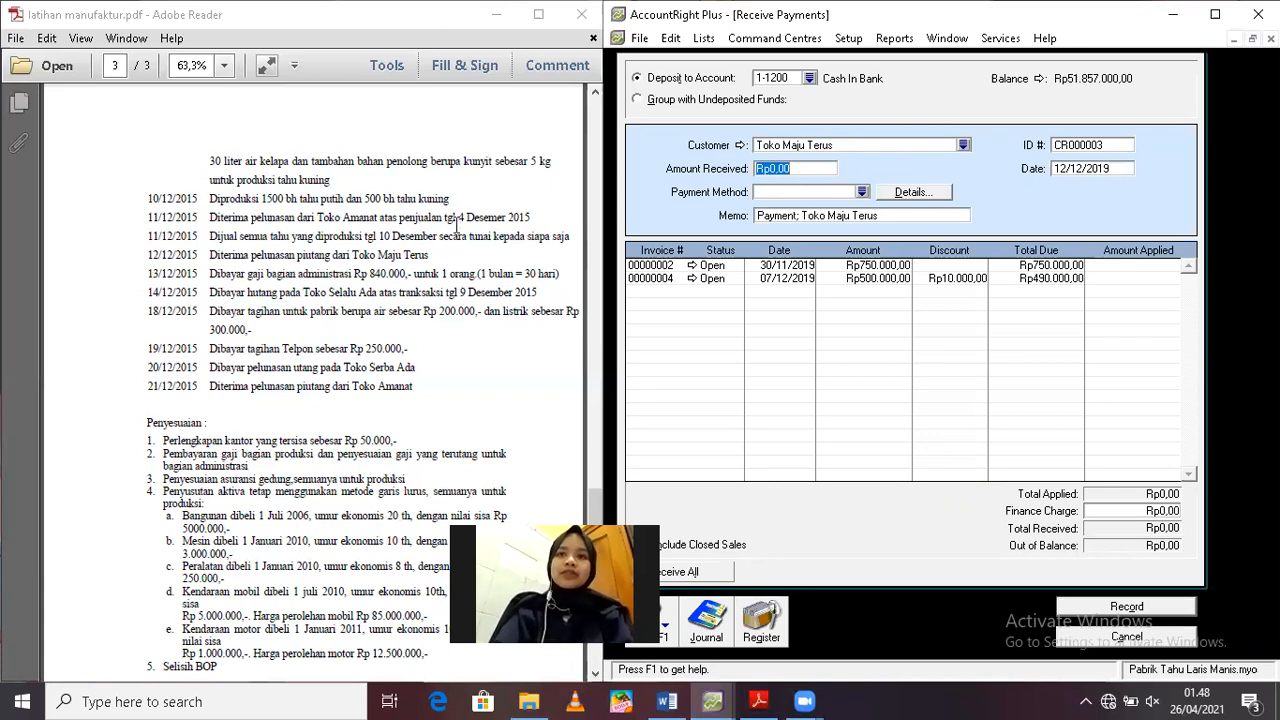
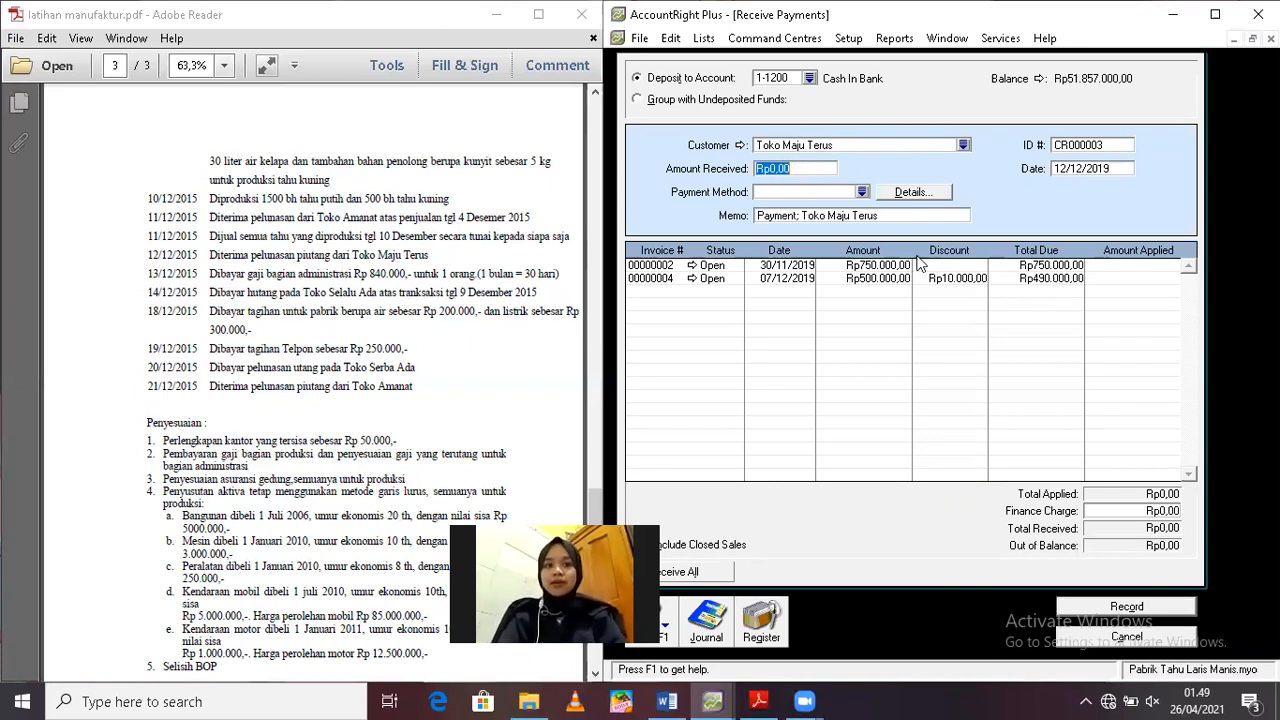
Set the amount received to Rp1.240.000 and apply Rp750.000 to invoice 00000002 and Rp490.000 to invoice 00000004
type("1.")
type("240.000")
key("Tab")
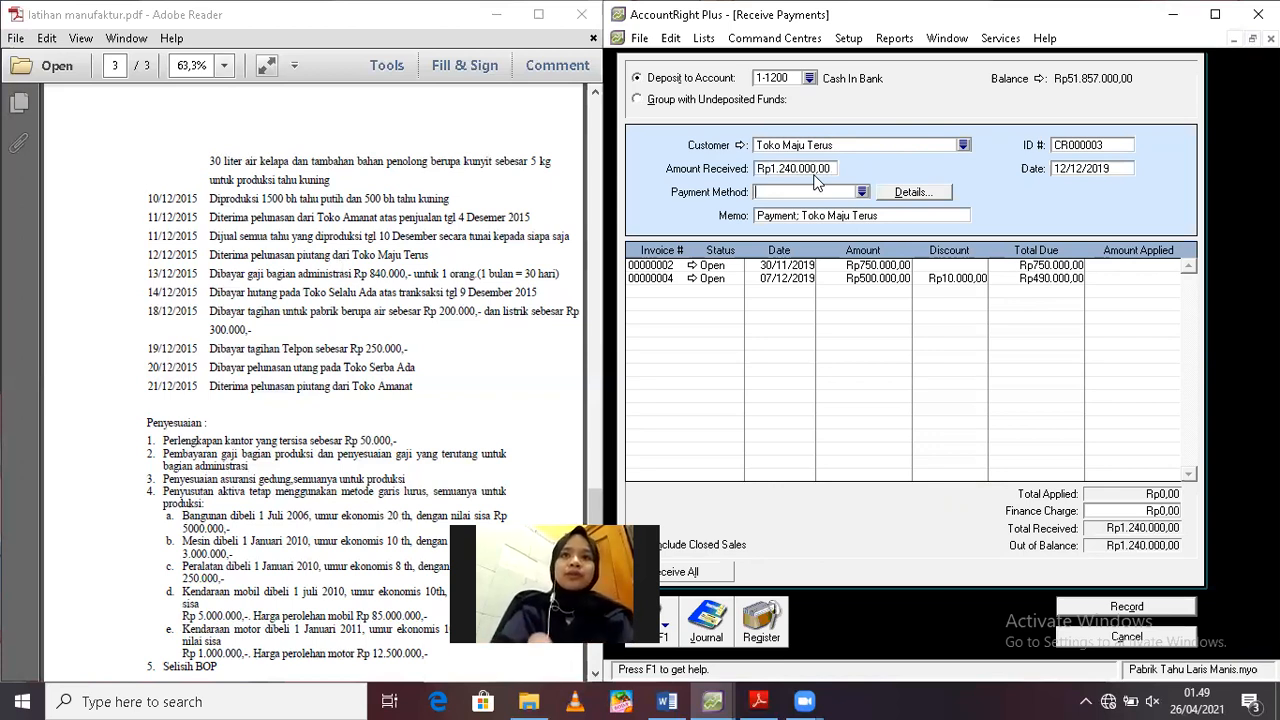
left_click(1131, 265)
left_click(1131, 278)
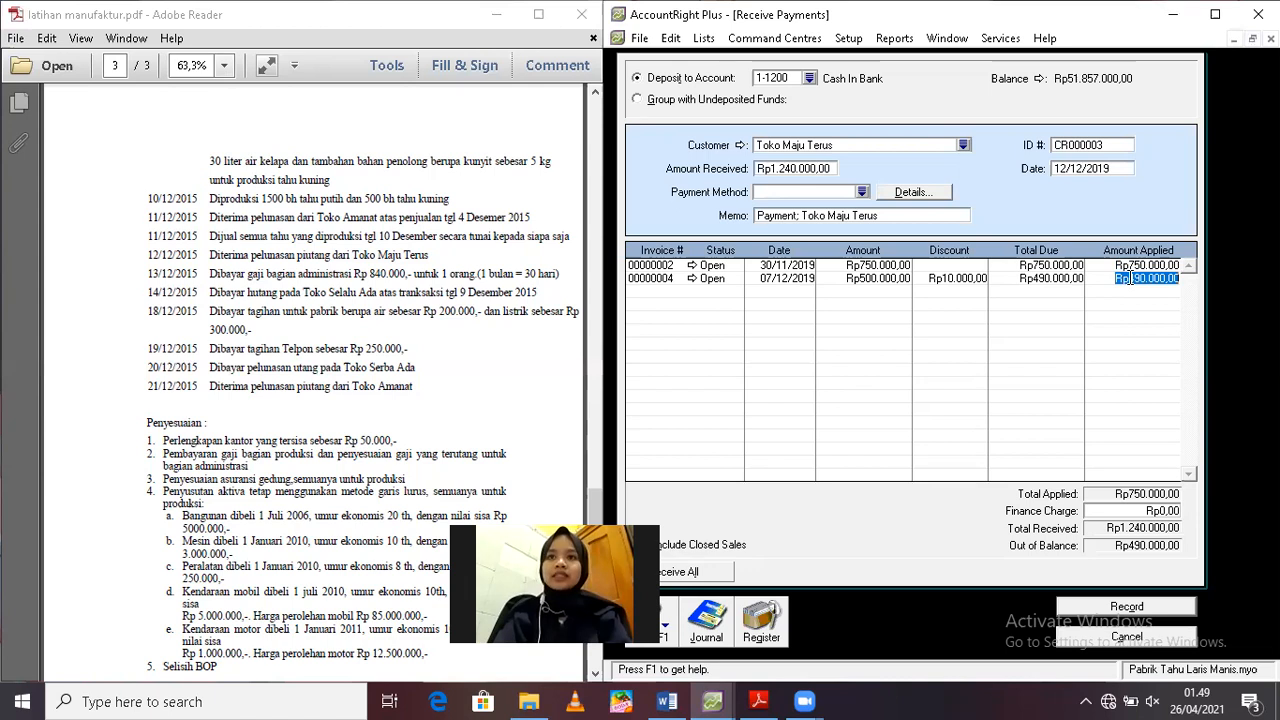
key("Tab")
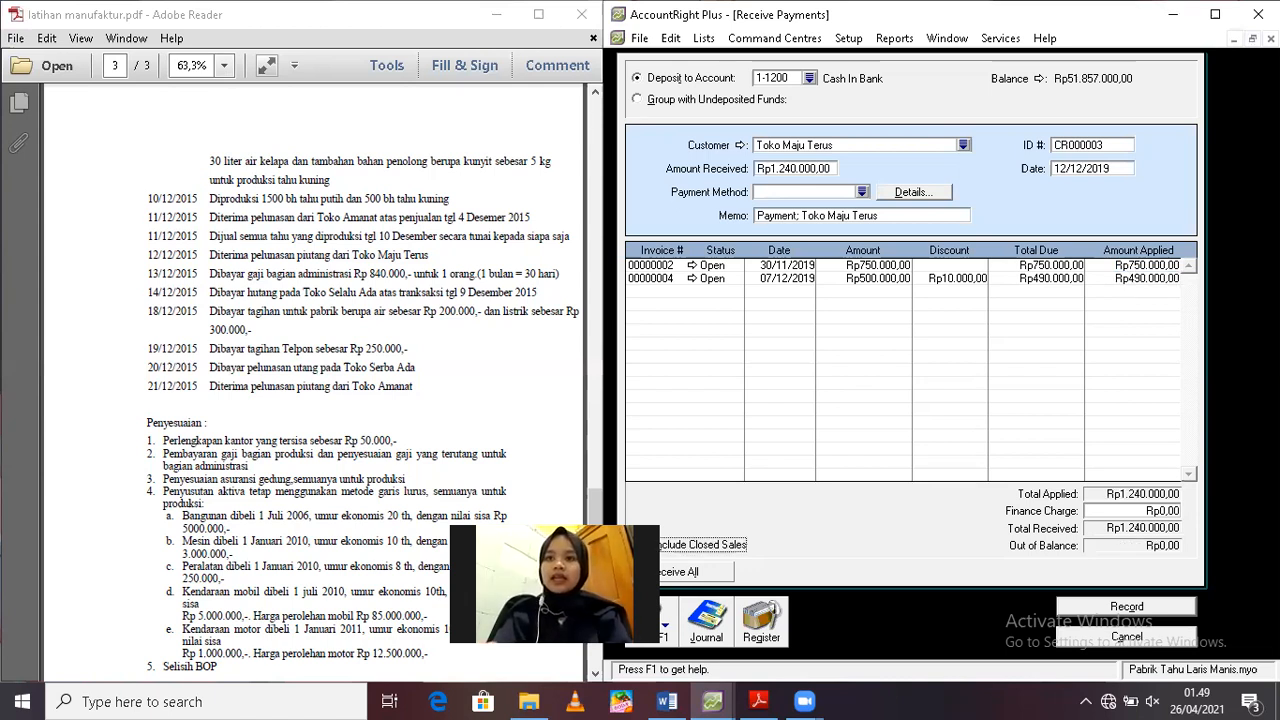
Record the Toko Maju Terus payment and close the blank received payment form
left_click(1109, 610)
left_click(932, 473)
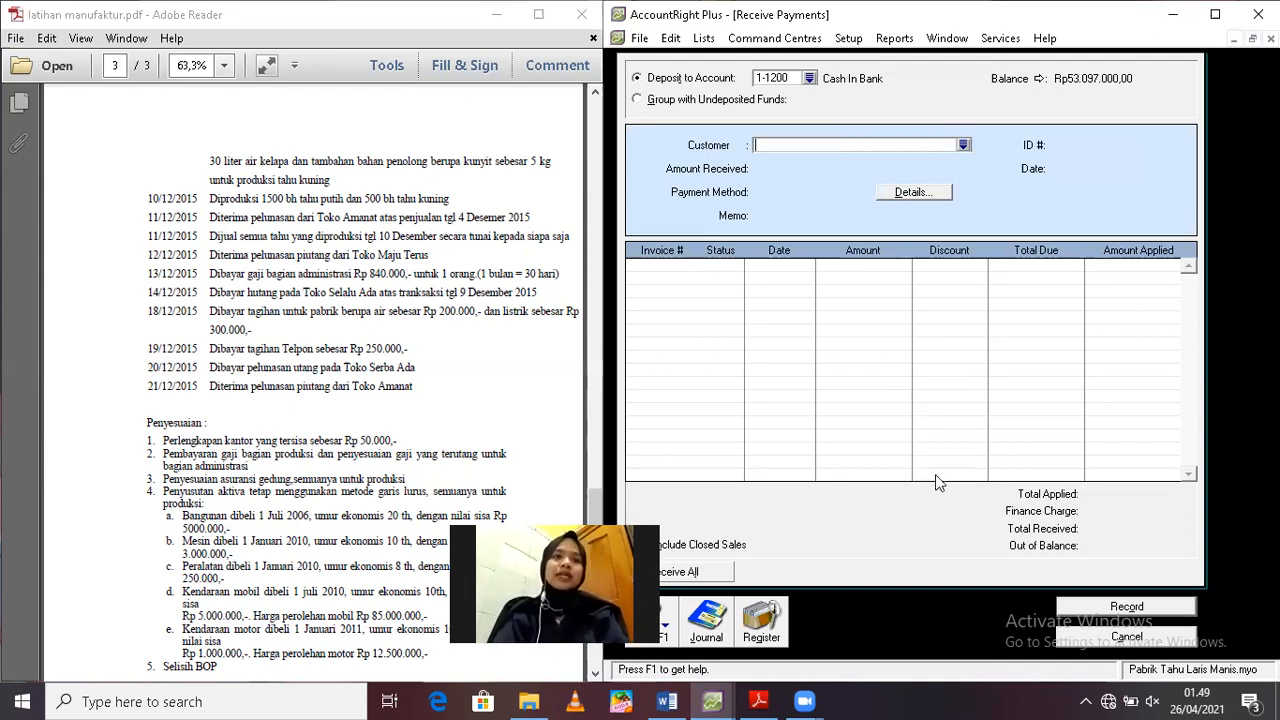
left_click(1116, 638)
Start a Spend Money transaction paid from account 1-1100 Cash On Hand
left_click(761, 146)
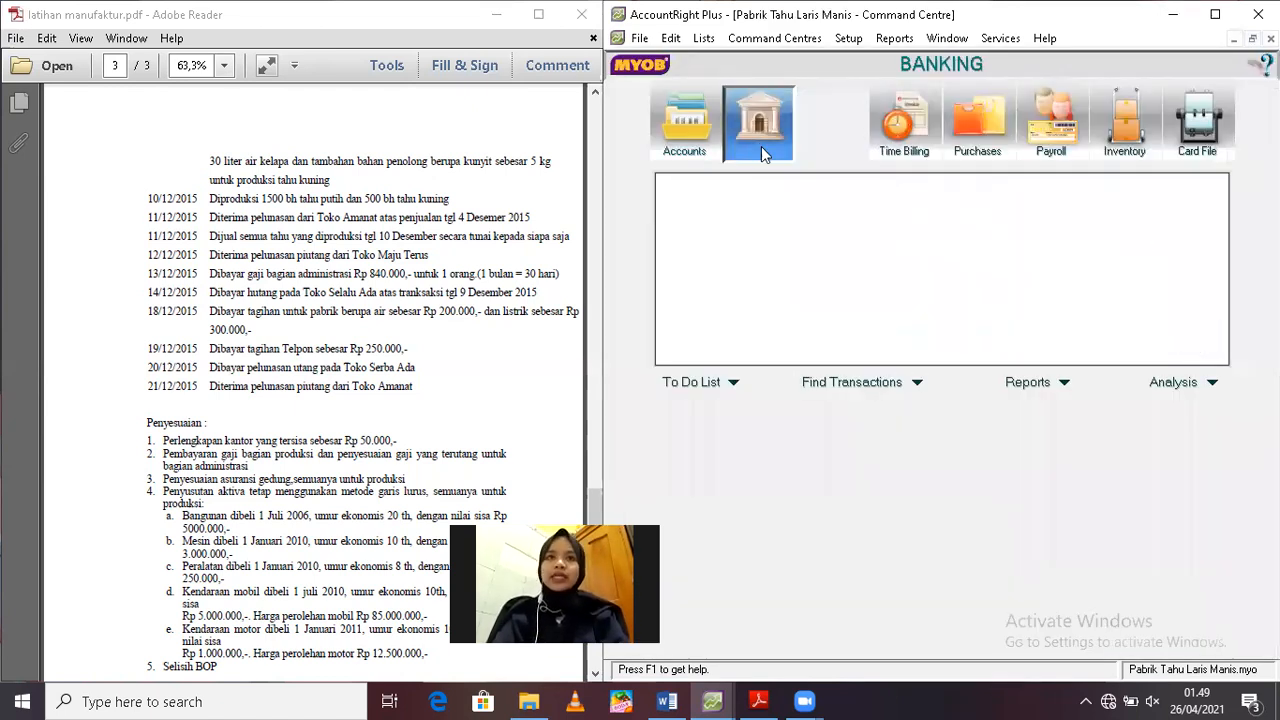
left_click(752, 204)
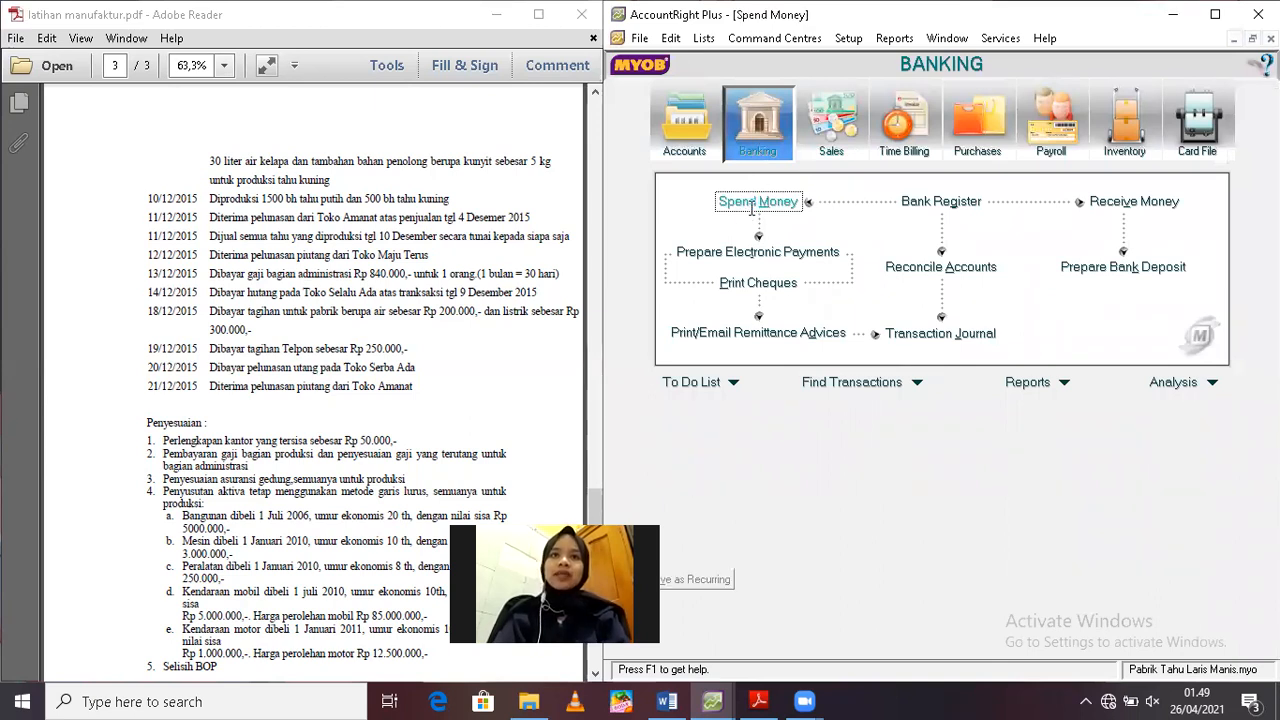
left_click(817, 74)
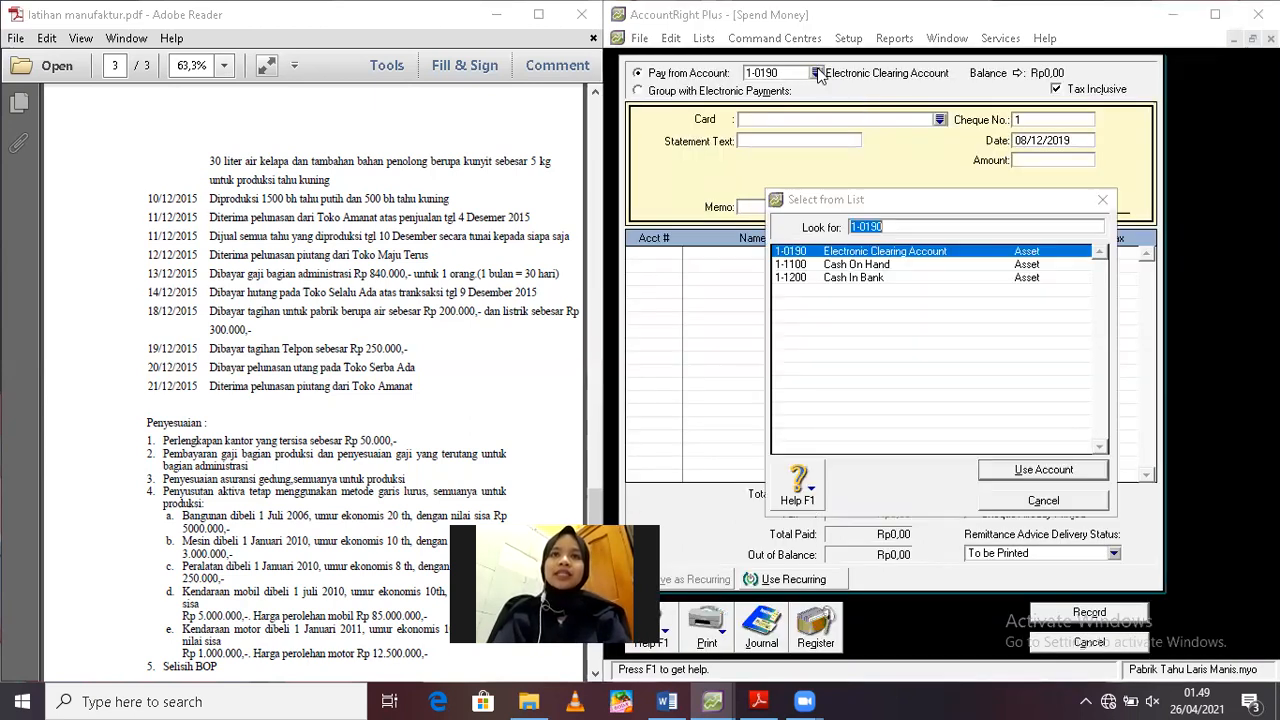
double_click(836, 265)
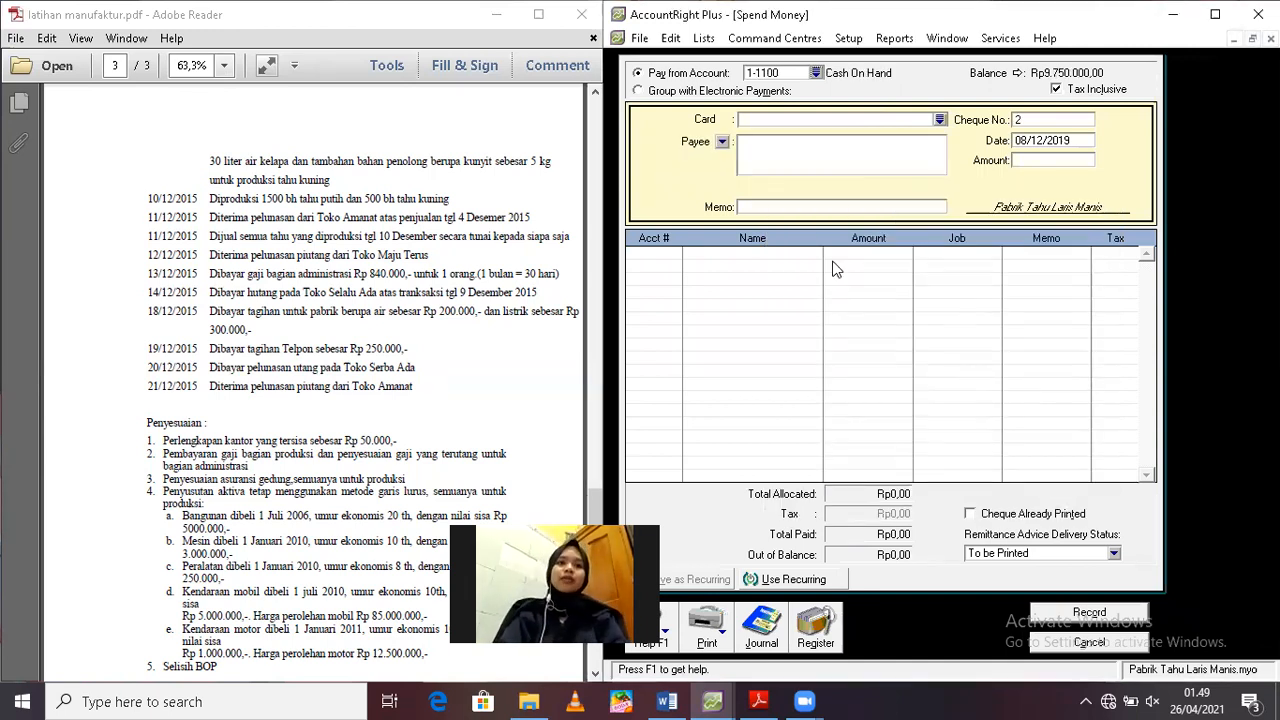
Date the Spend Money transaction 13/12/2019
left_click(1040, 140)
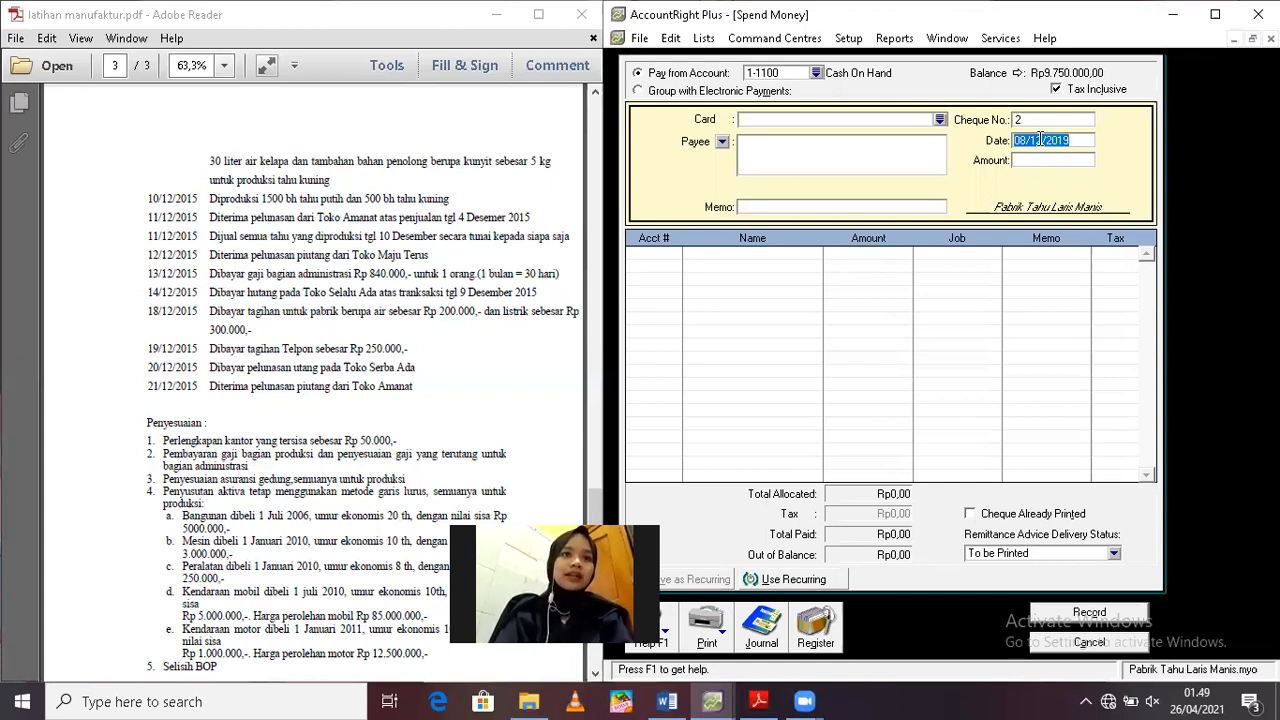
type("12/12/")
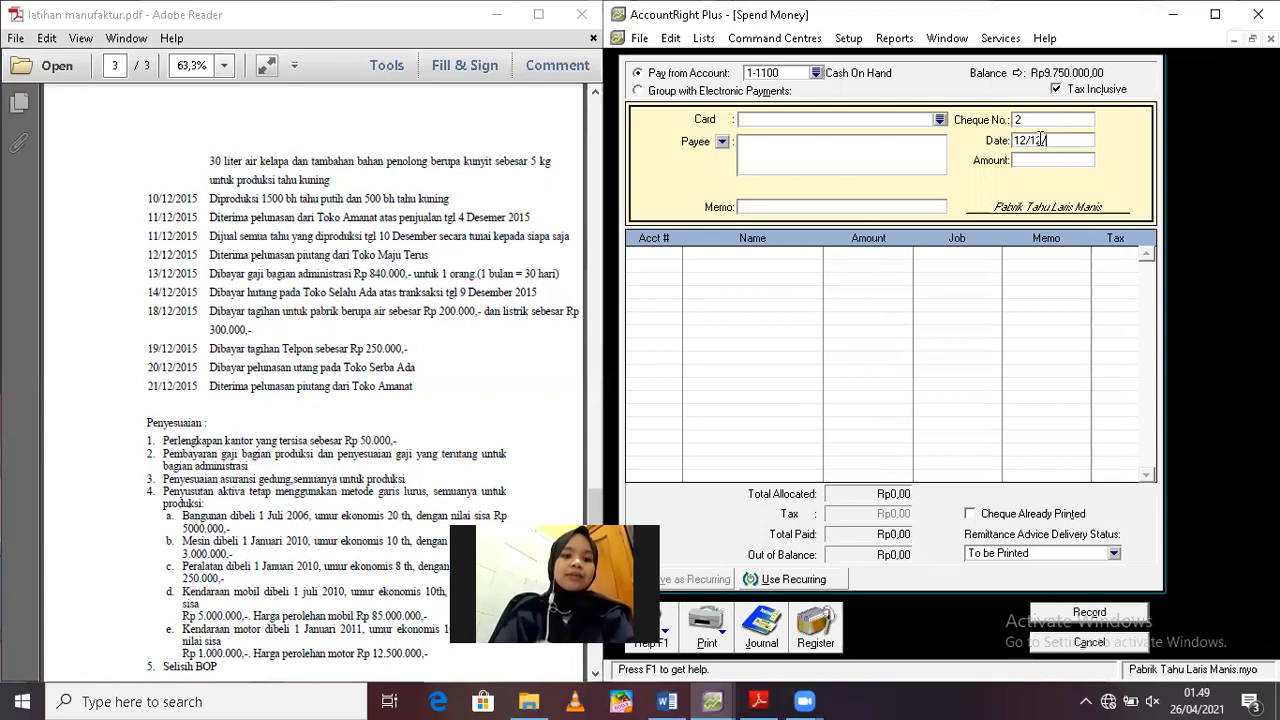
key("BackSpace")
key("BackSpace")
key("BackSpace")
key("BackSpace")
key("BackSpace")
type("3")
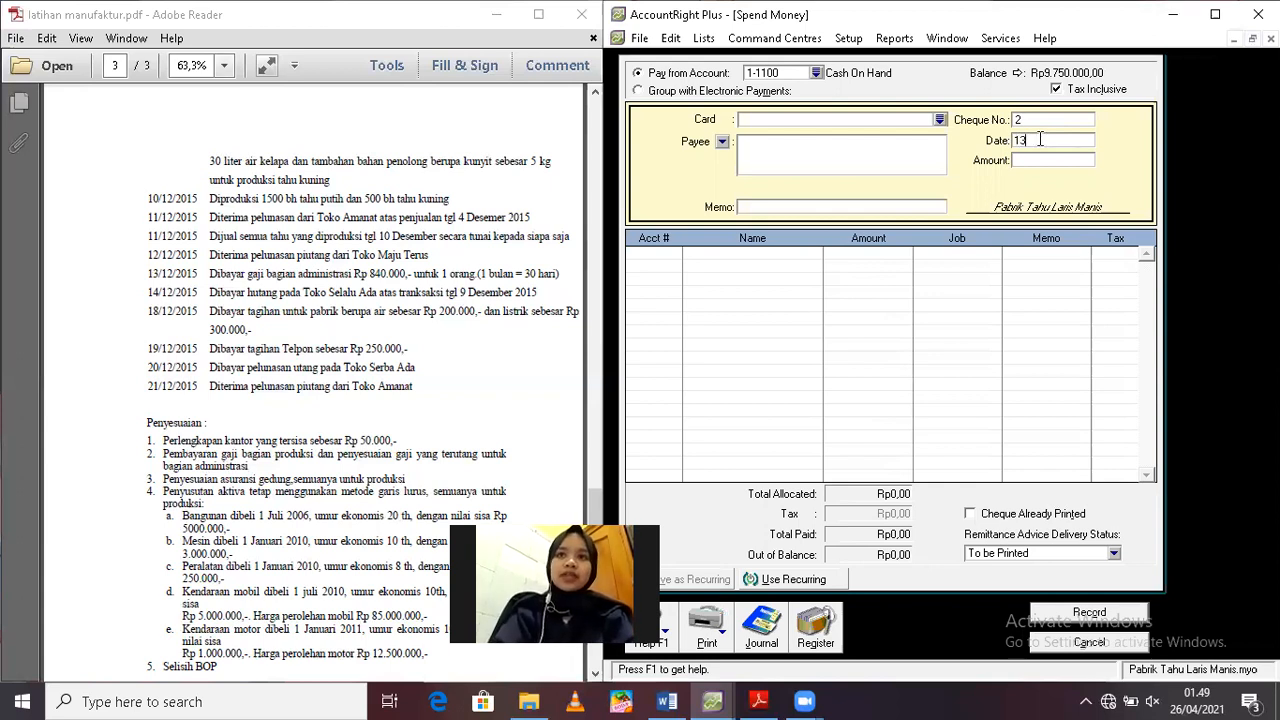
type("/12/2019")
key("Tab")
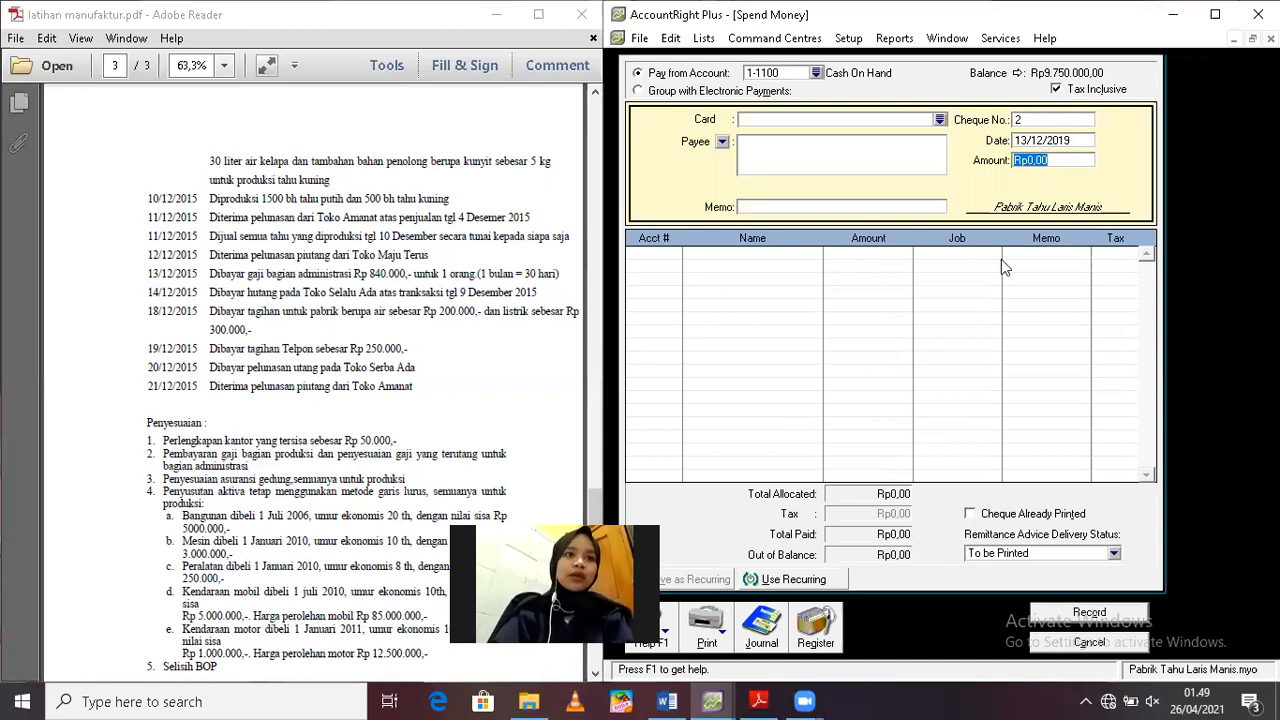
Set the amount of the cash payment to Rp840.000
type("84000")
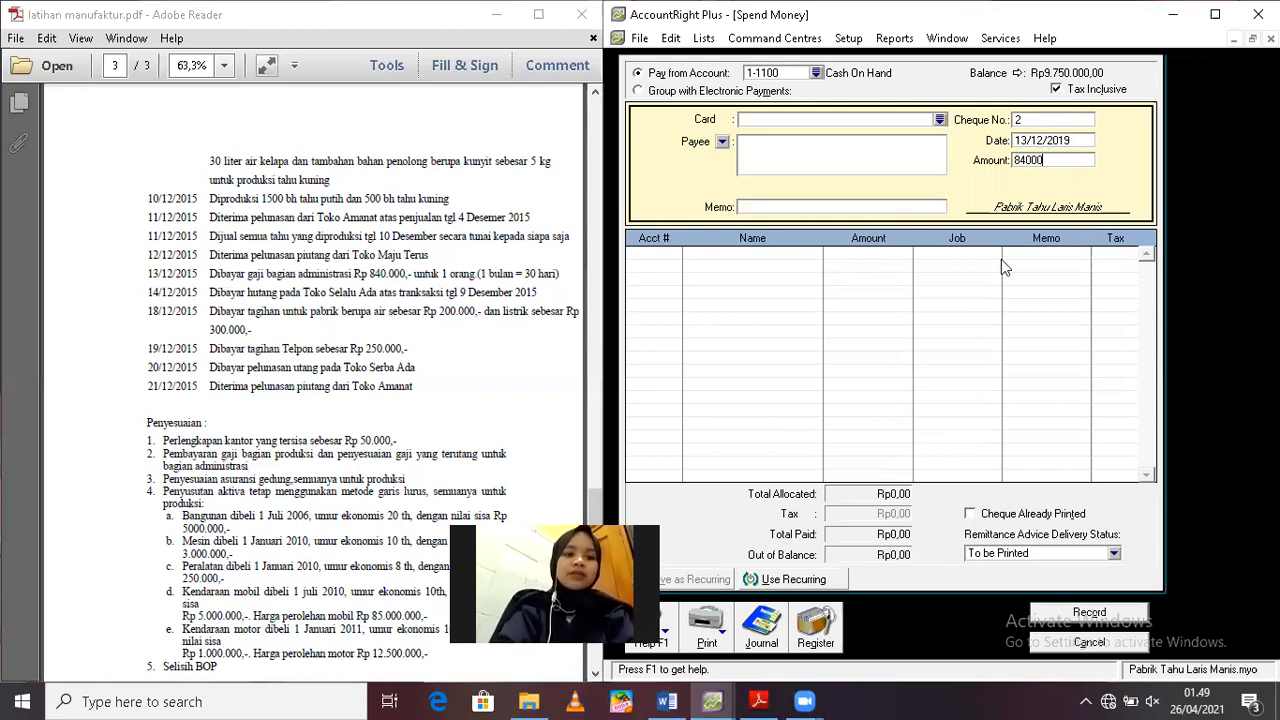
key("Tab")
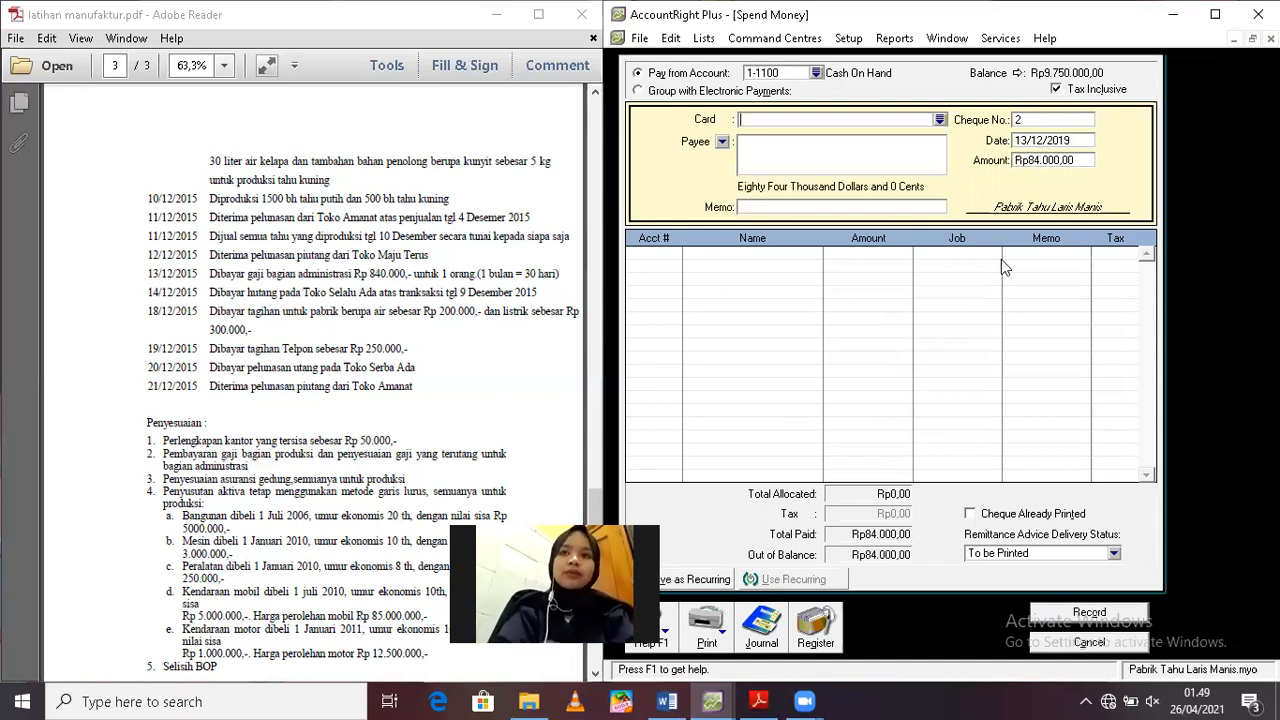
left_click(1052, 160)
type("0")
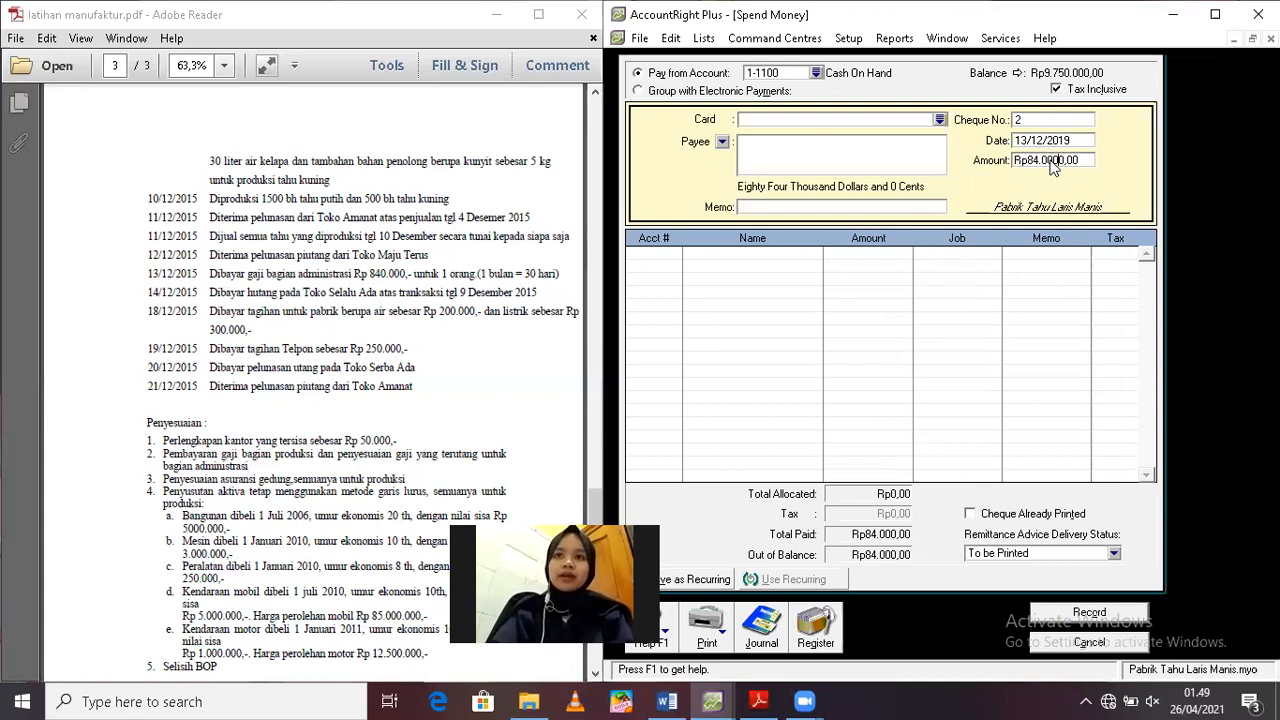
key("Tab")
Enter the memo "Pembayaran Gaji Karyawan" for the cash payment
left_click(846, 207)
type("p")
key("BackSpace")
type("P")
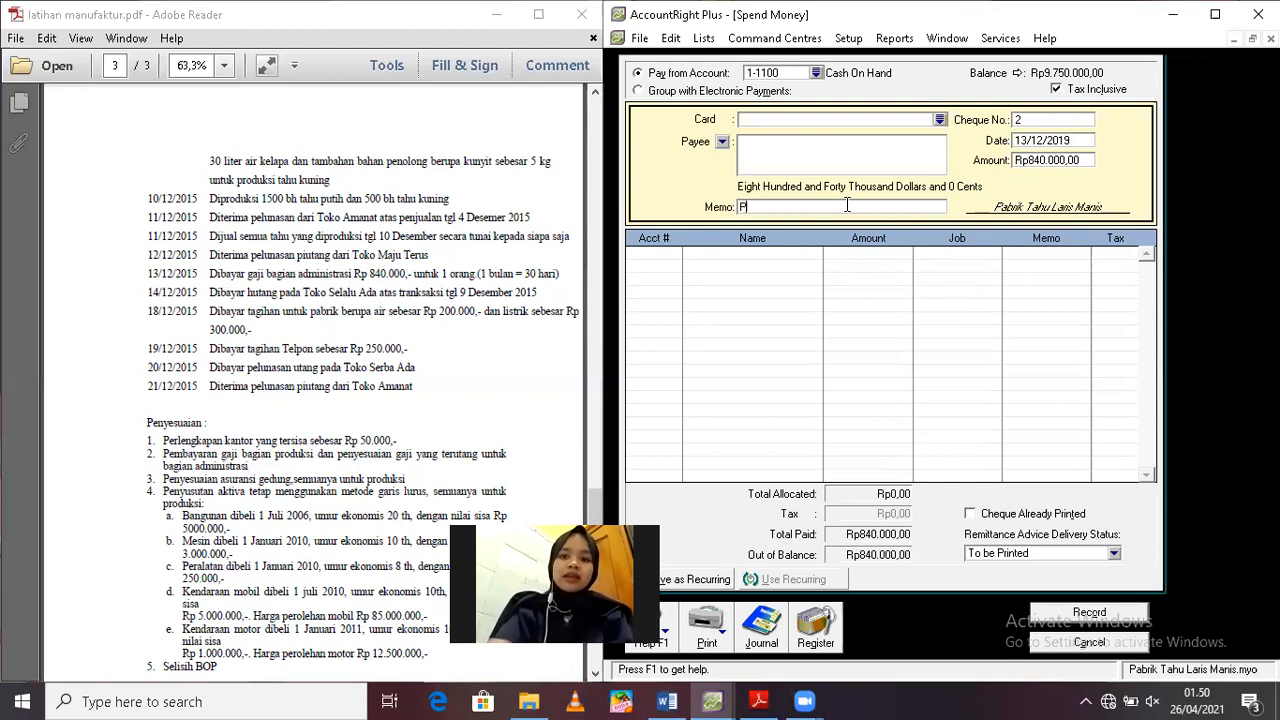
type("embayaran ")
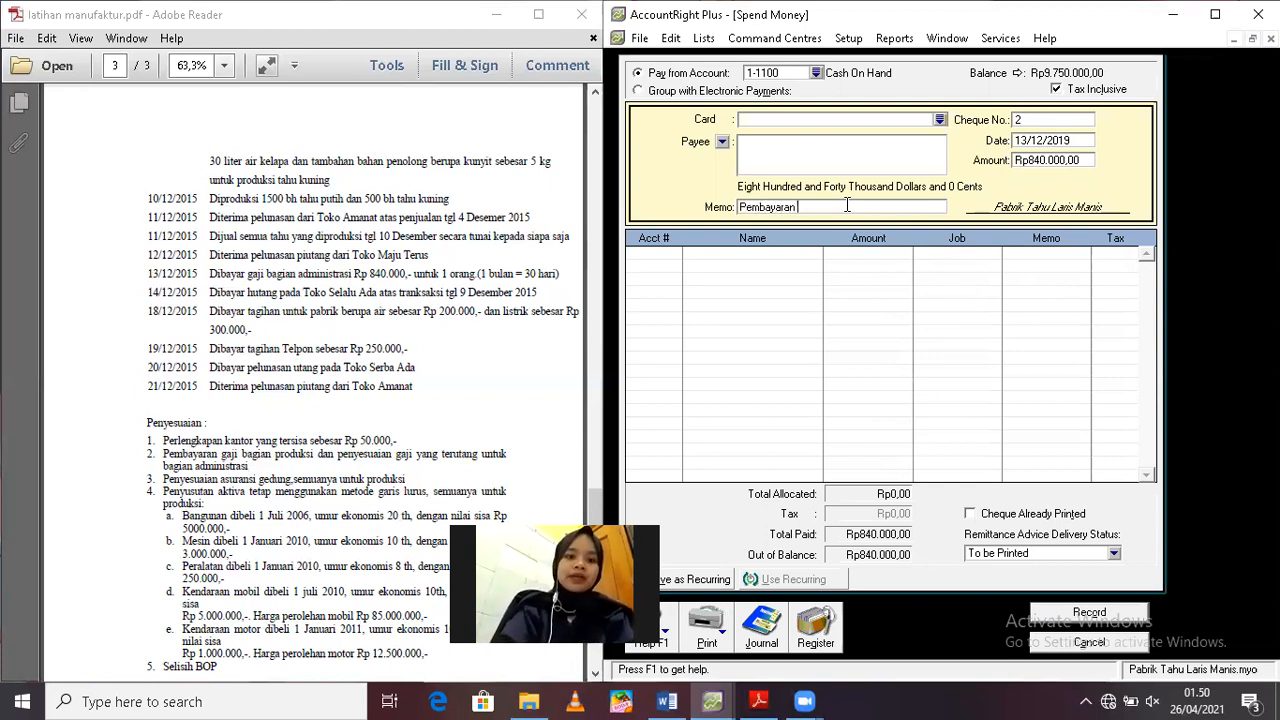
type("Gaji Karay")
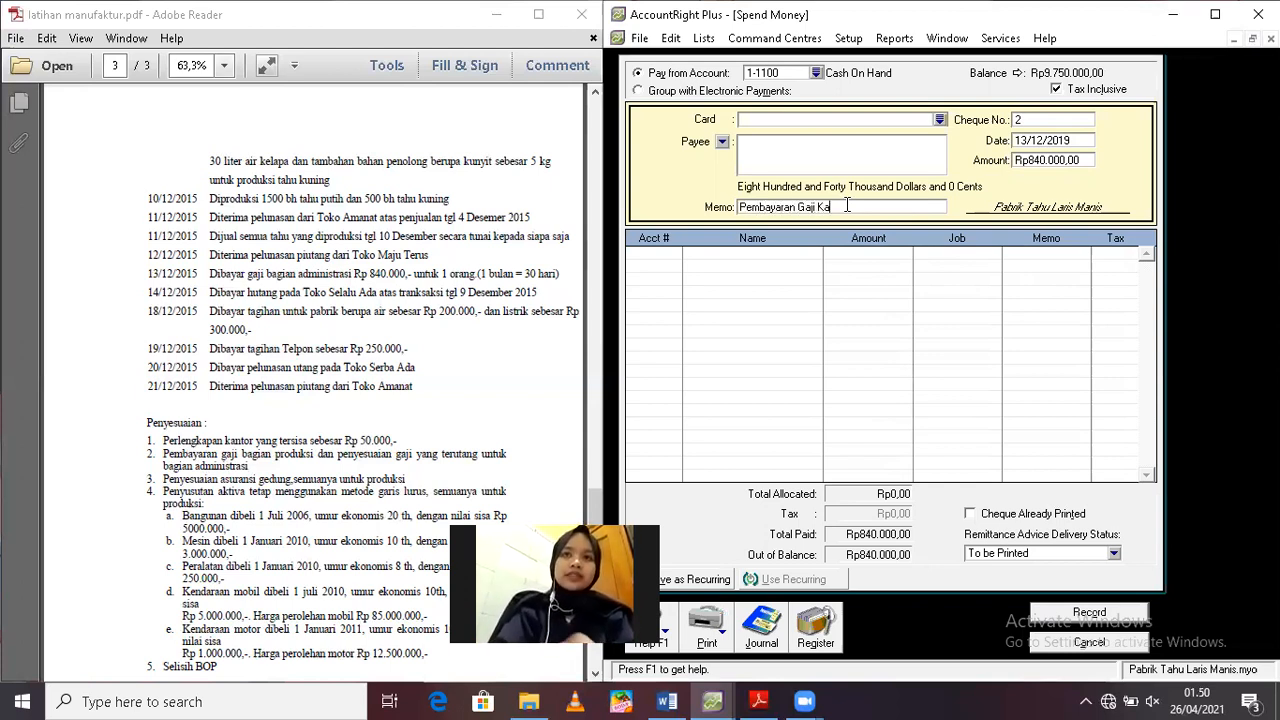
key("BackSpace")
key("BackSpace")
type("ya")
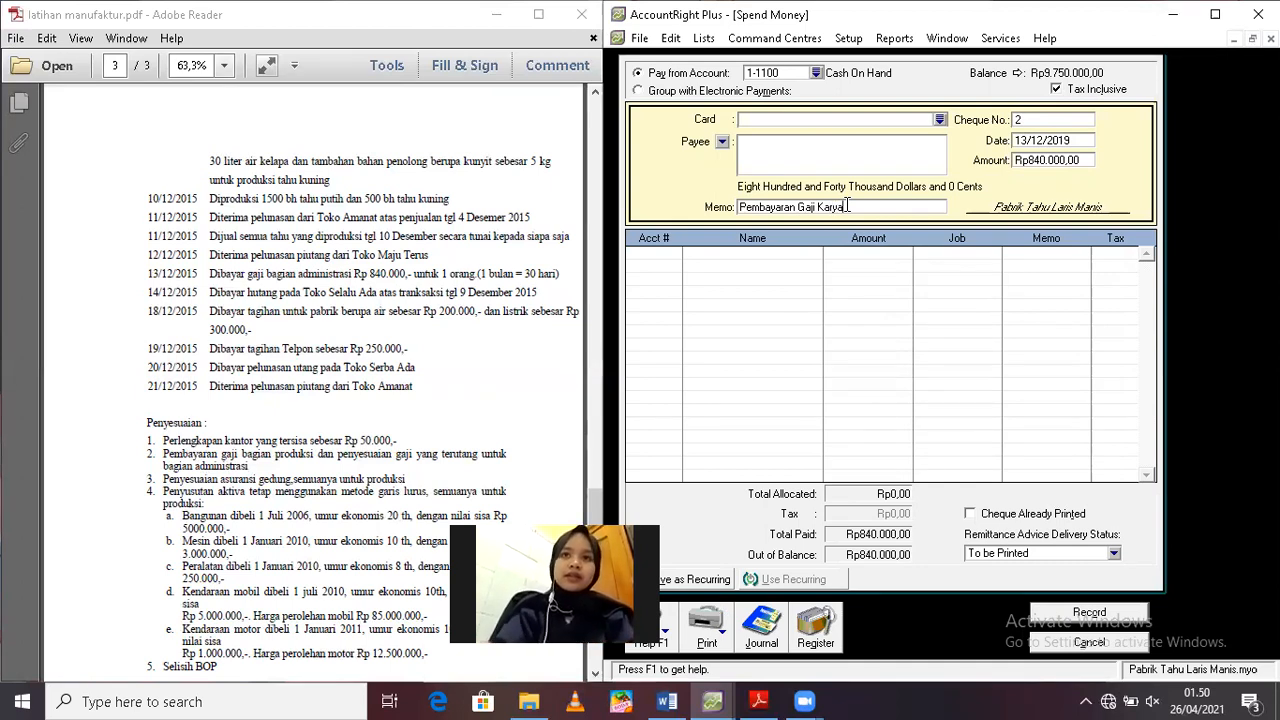
type("wan")
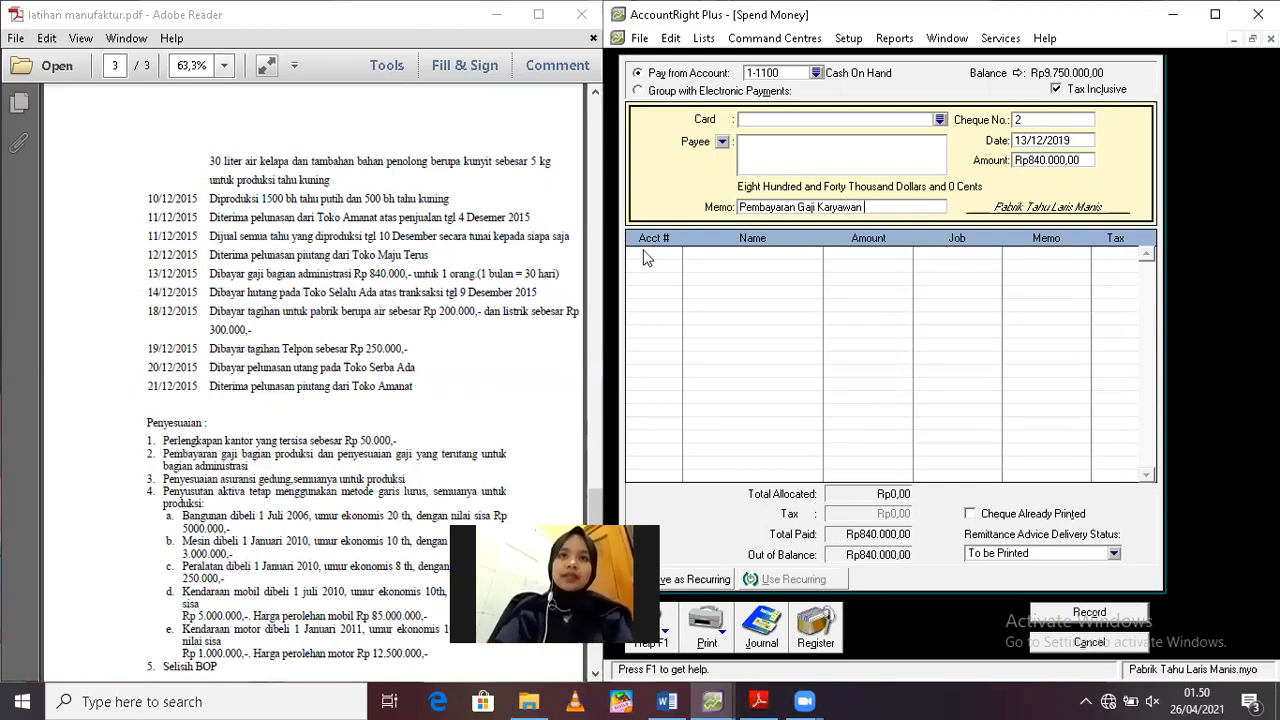
Allocate the Rp840.000 to account 6-1000 Sallary Expense, record the salary payment and close the blank form
left_click(675, 255)
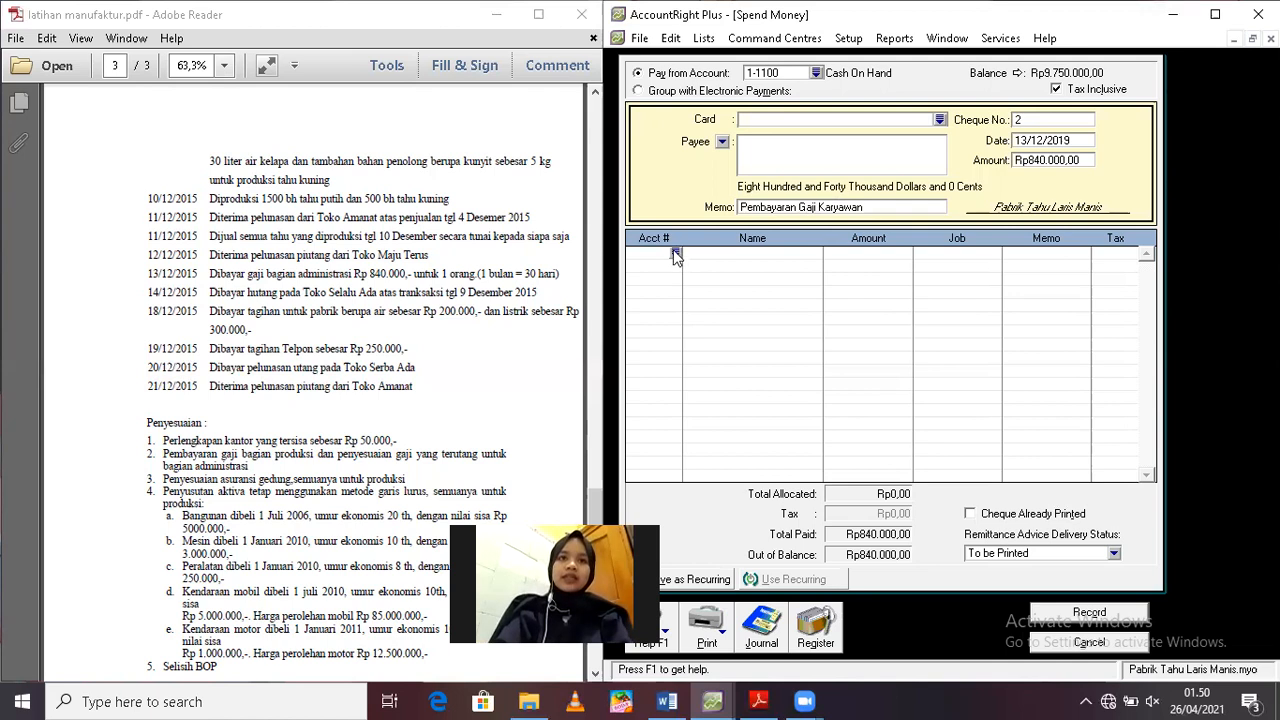
left_click(675, 253)
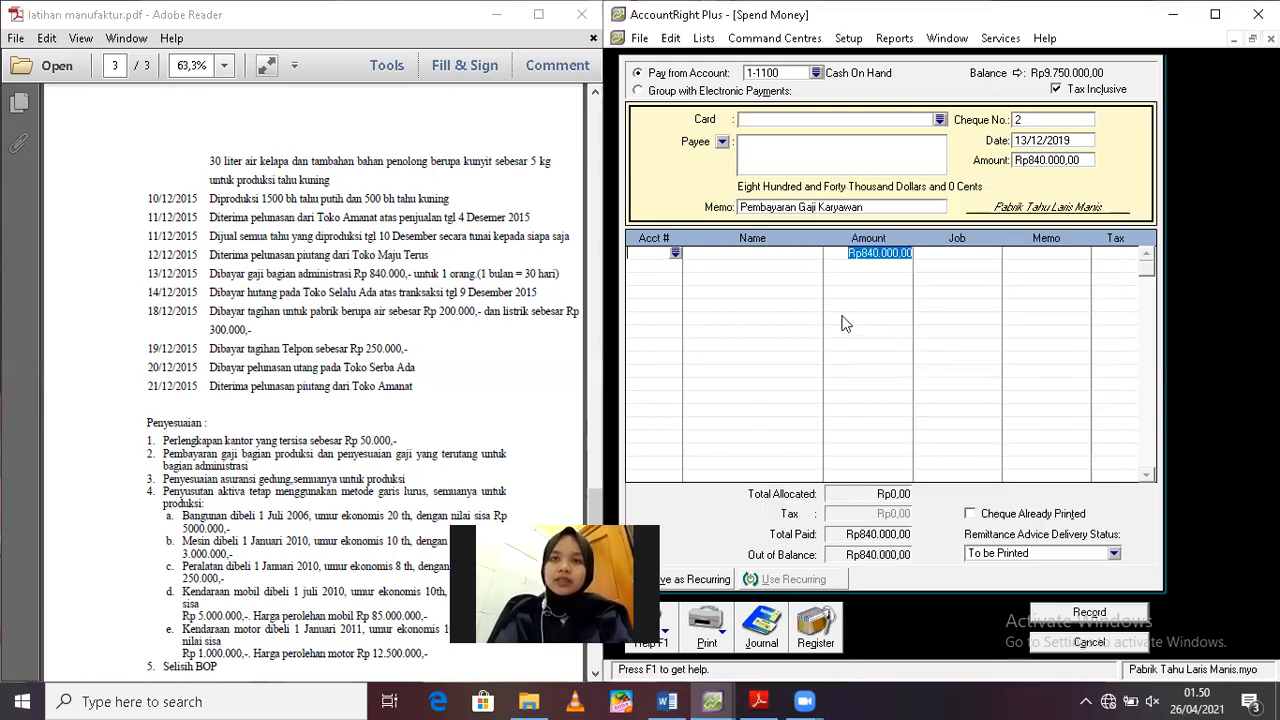
key("Return")
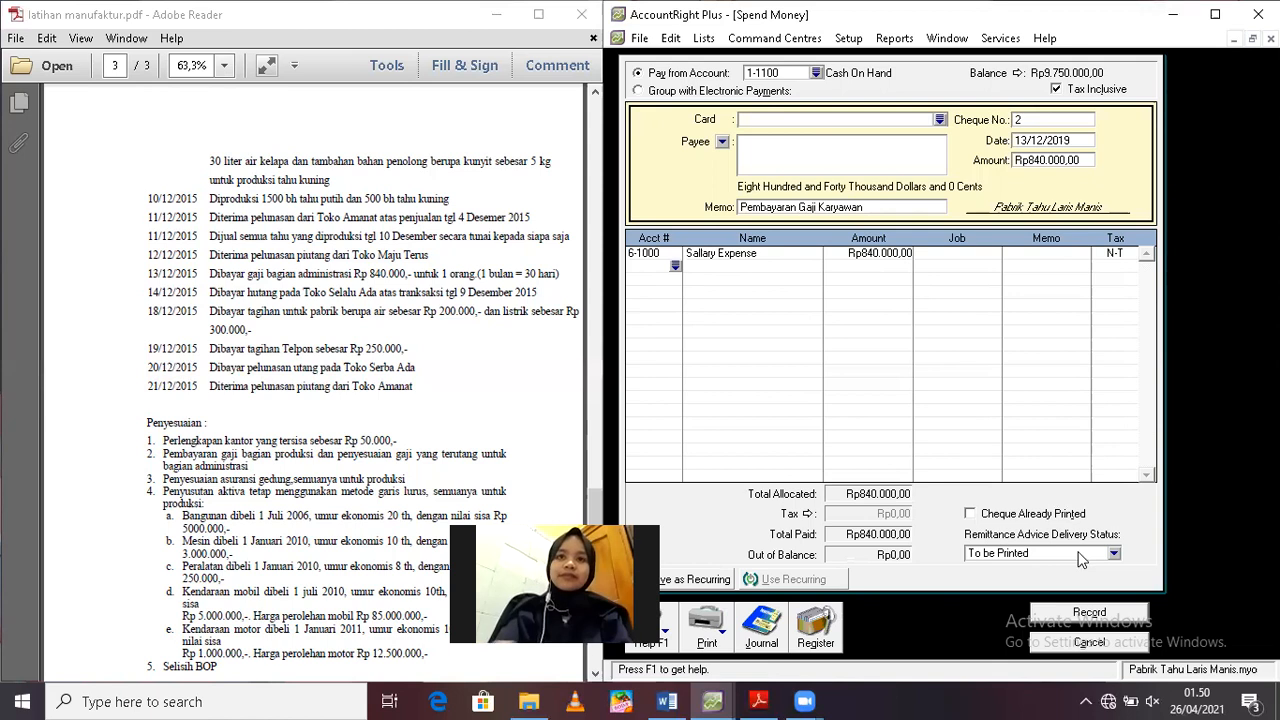
left_click(1093, 616)
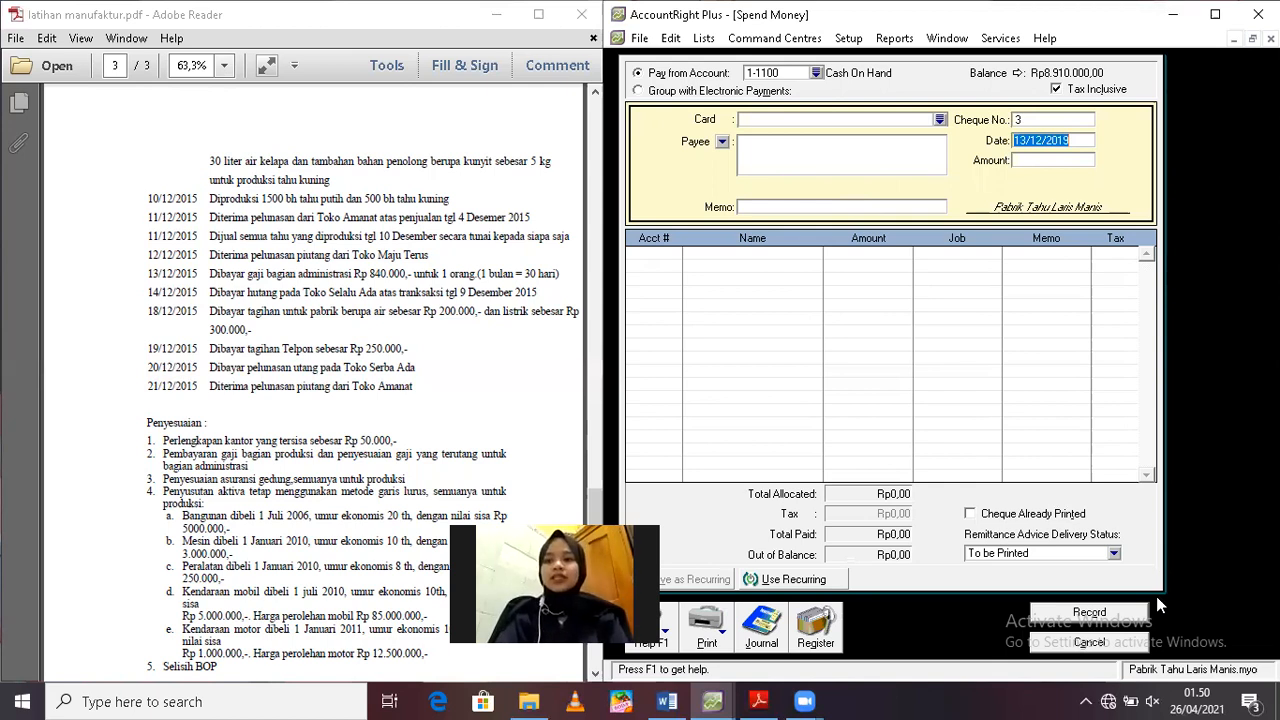
left_click(1090, 643)
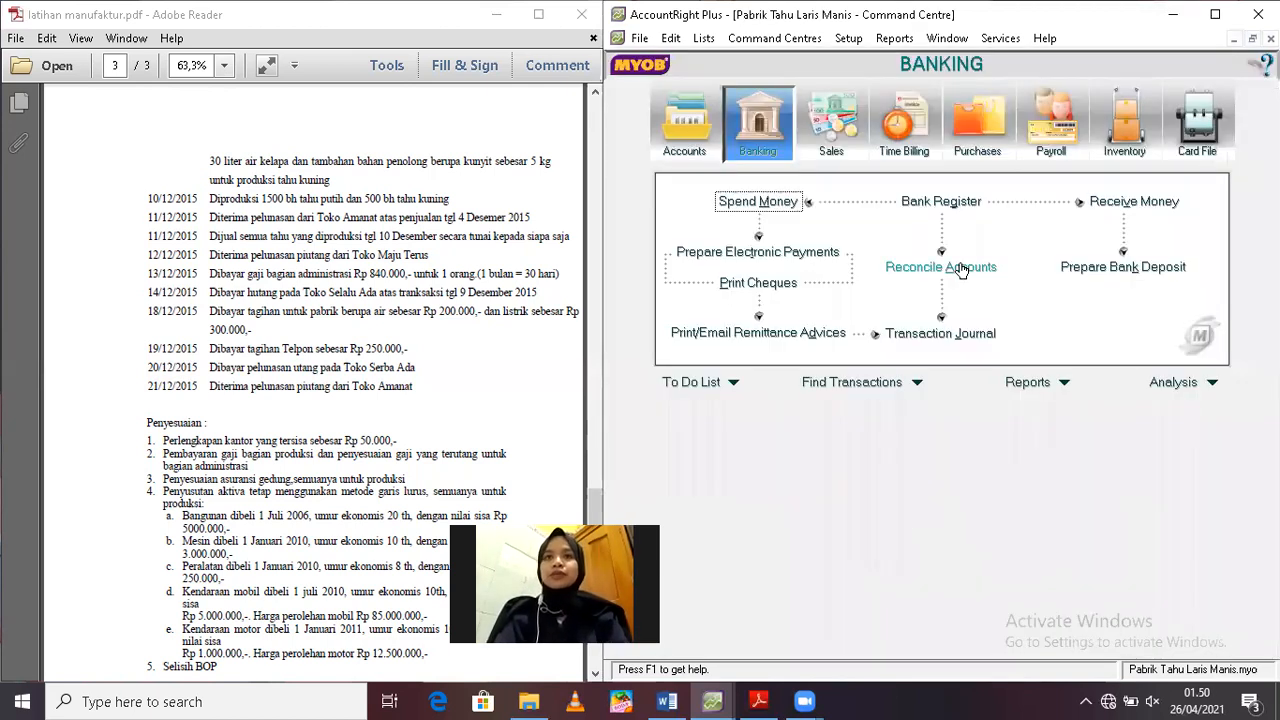
Start a bill payment in Purchases to the supplier Toko Selalu Ada
left_click(956, 126)
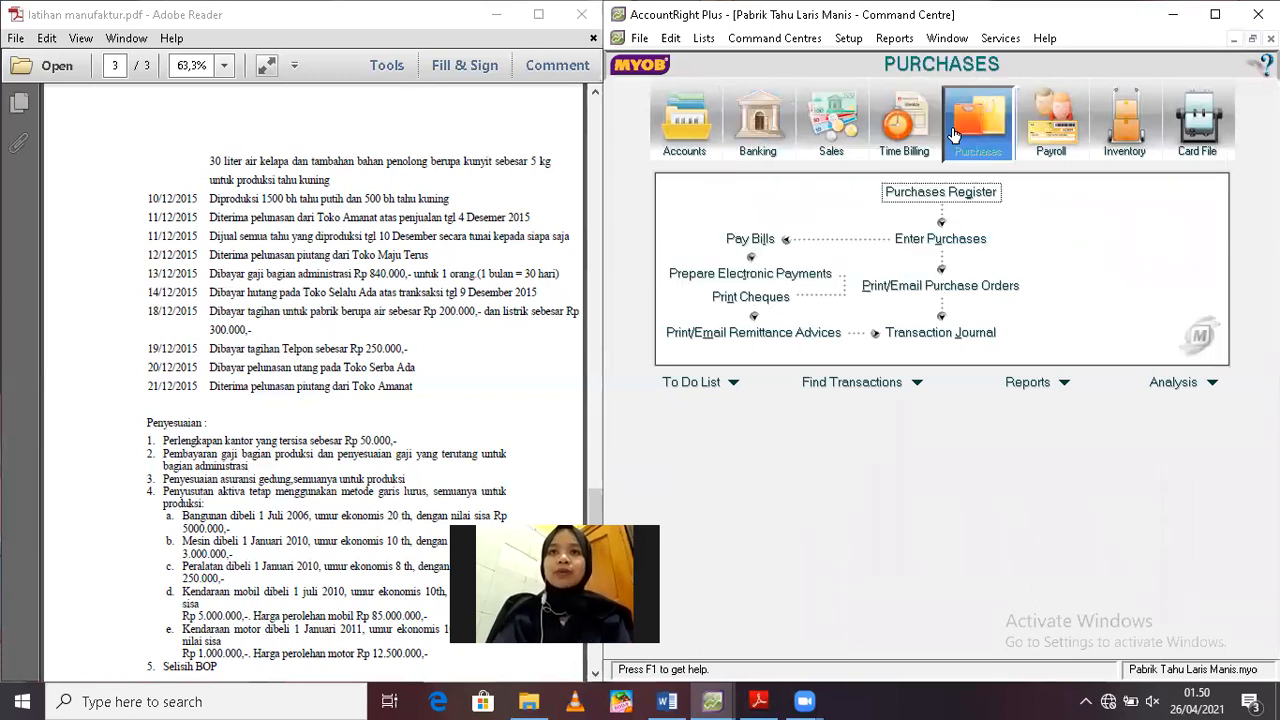
left_click(762, 246)
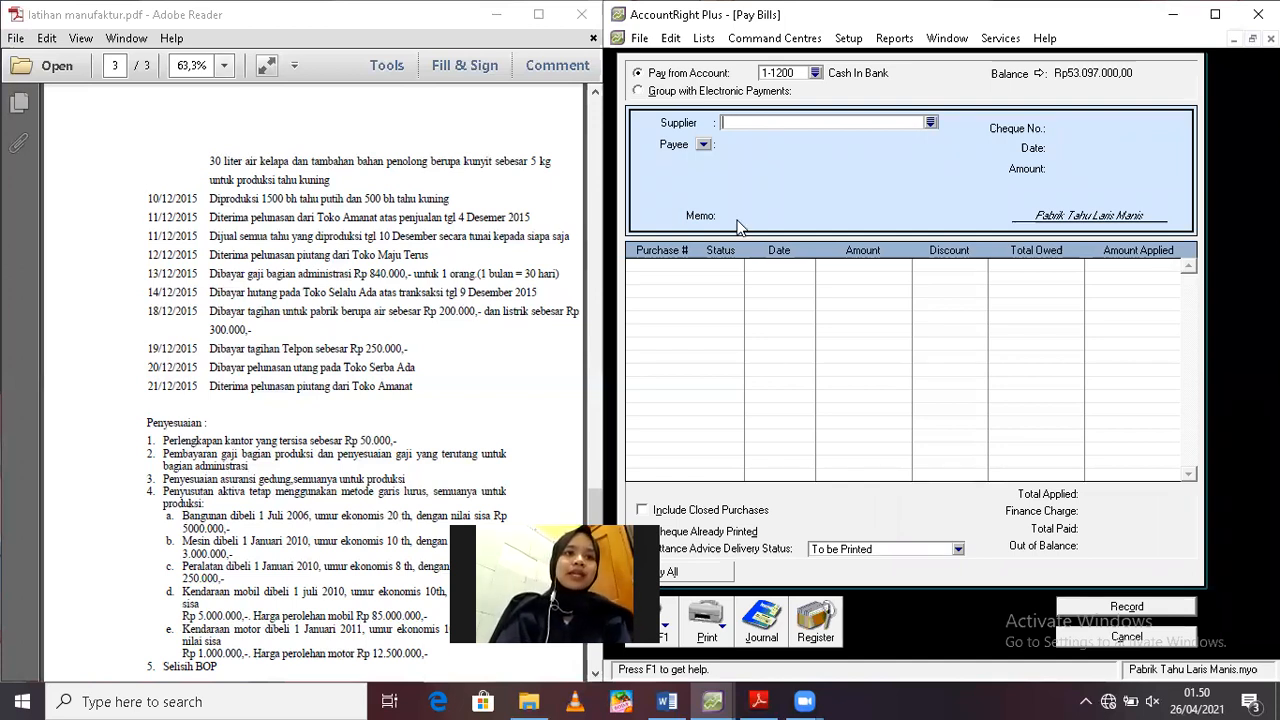
type("Toko Selalu Ada")
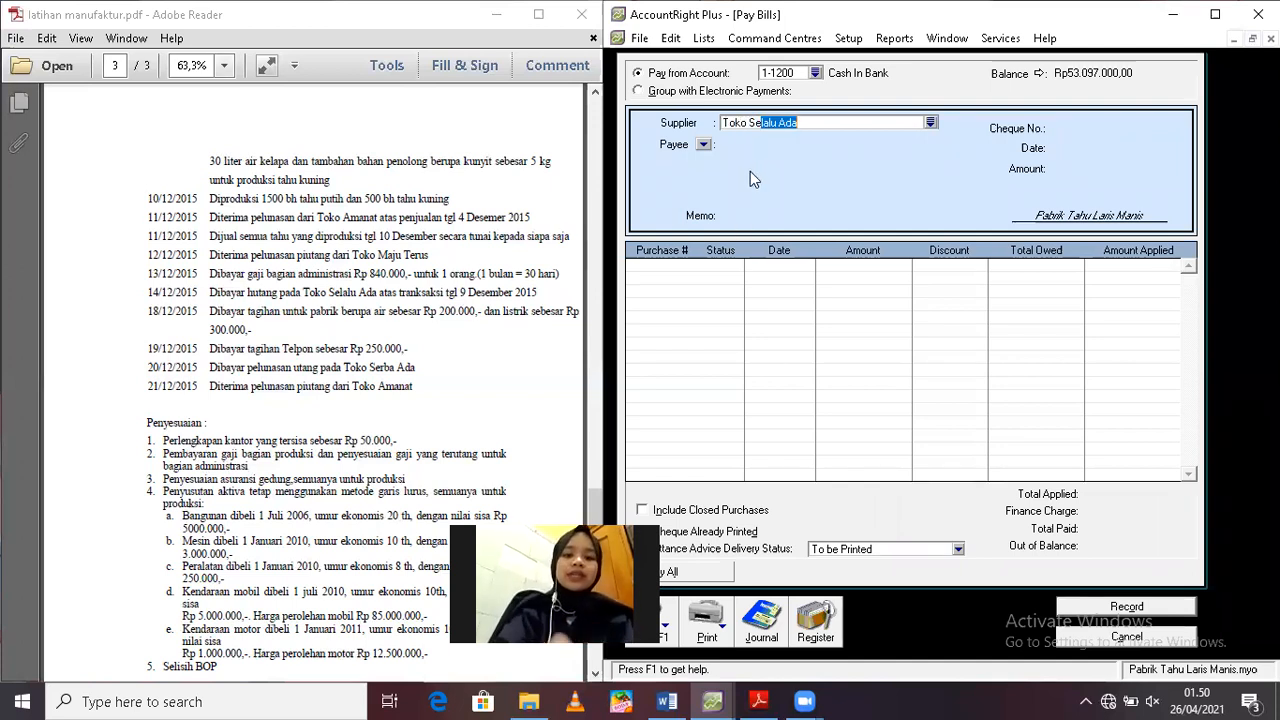
key("Tab")
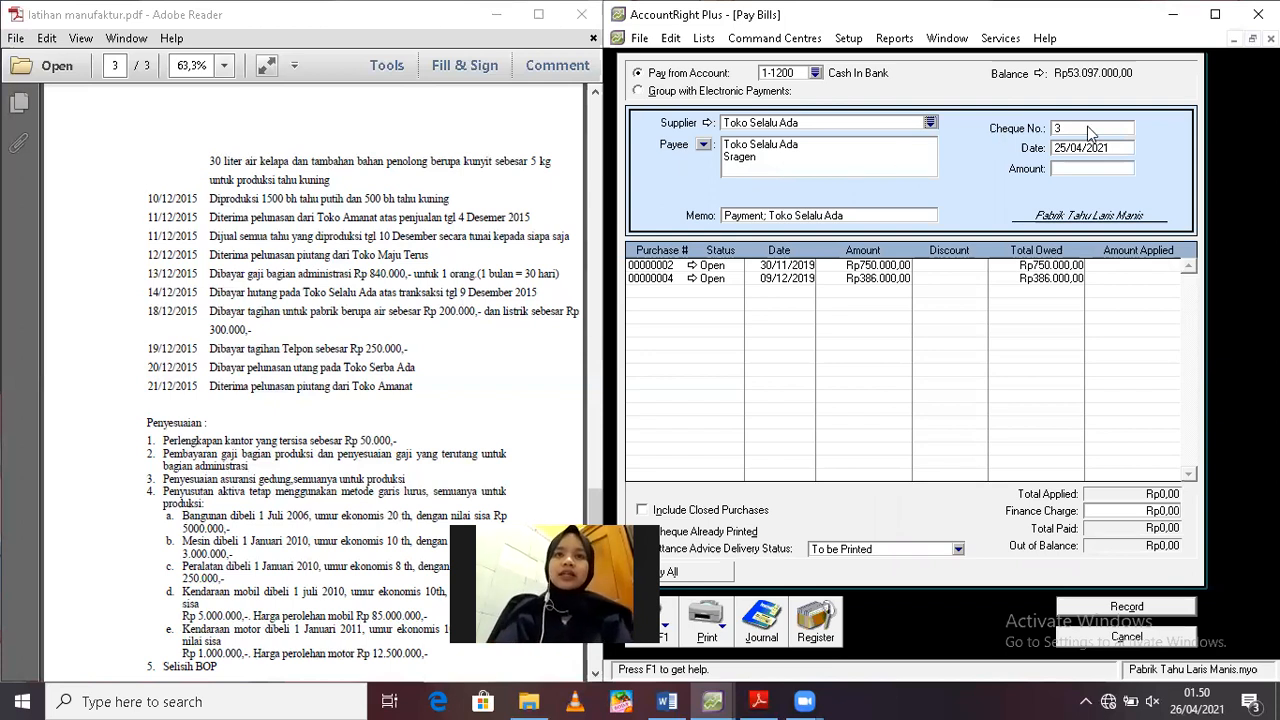
Date the Toko Selalu Ada bill payment 14/12/2019 and set its amount to Rp378.280
left_click(1088, 150)
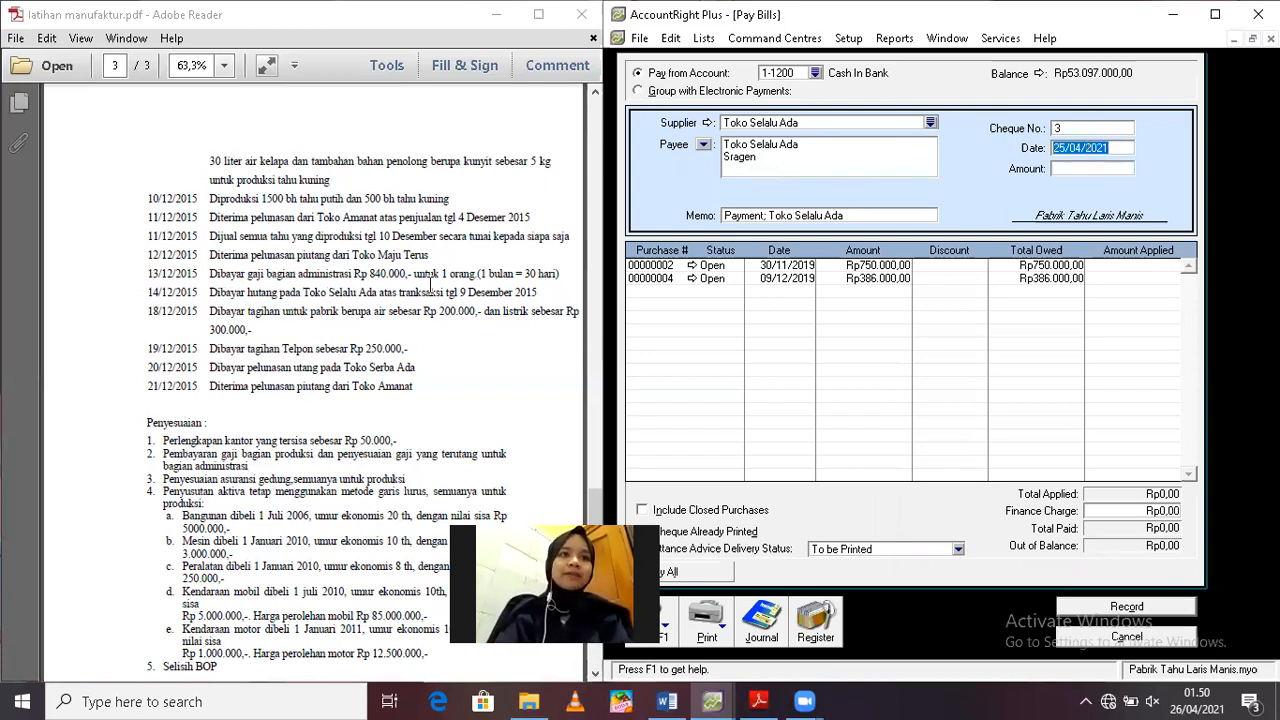
type("14/")
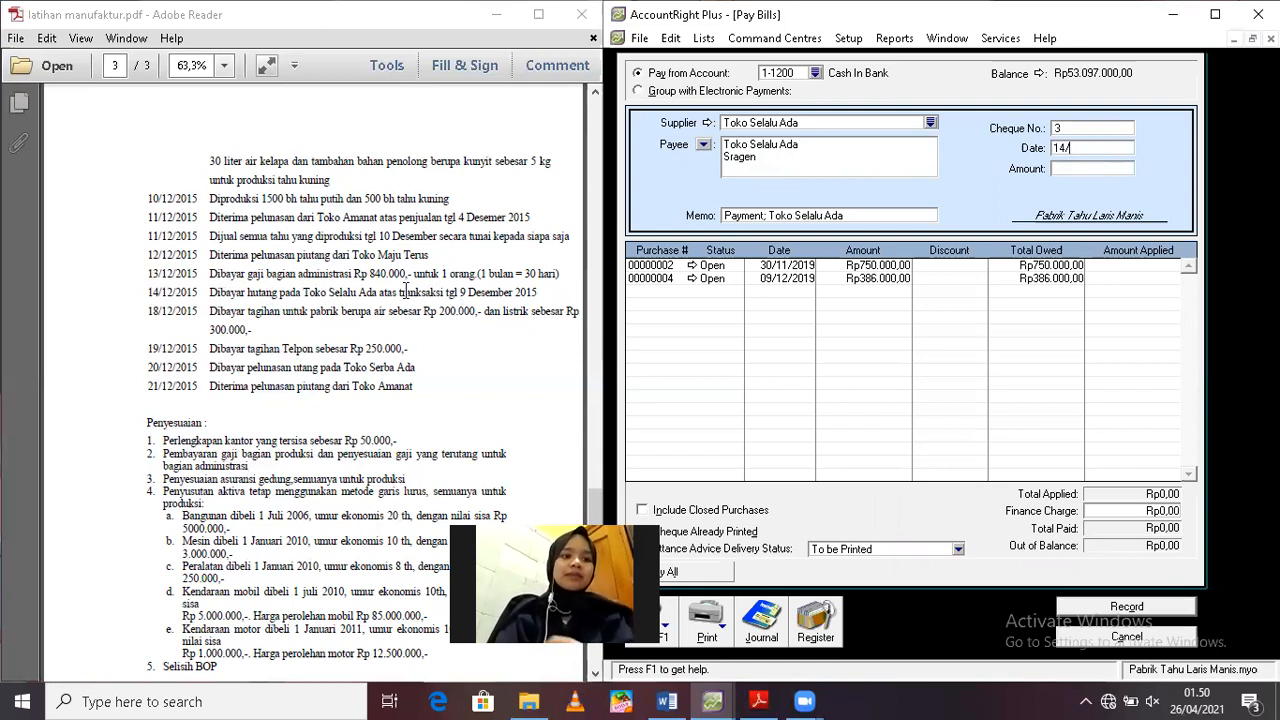
type("12/2019")
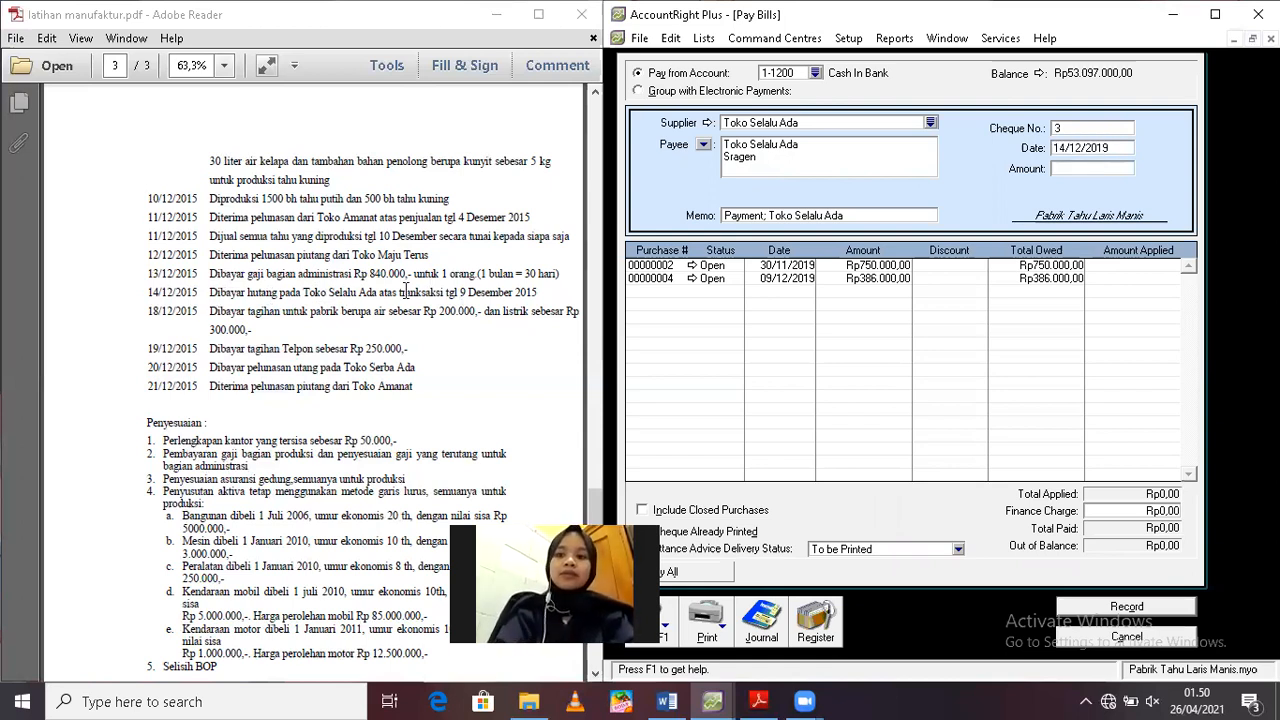
left_click(1087, 170)
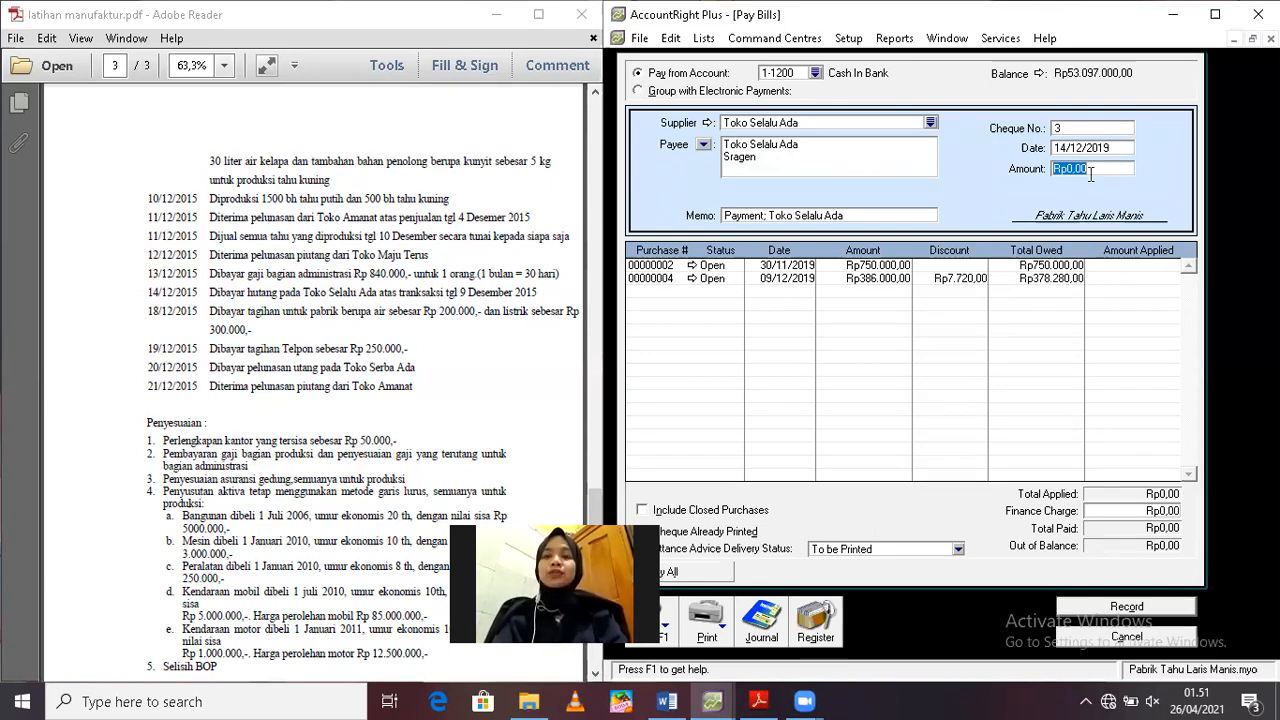
type("3")
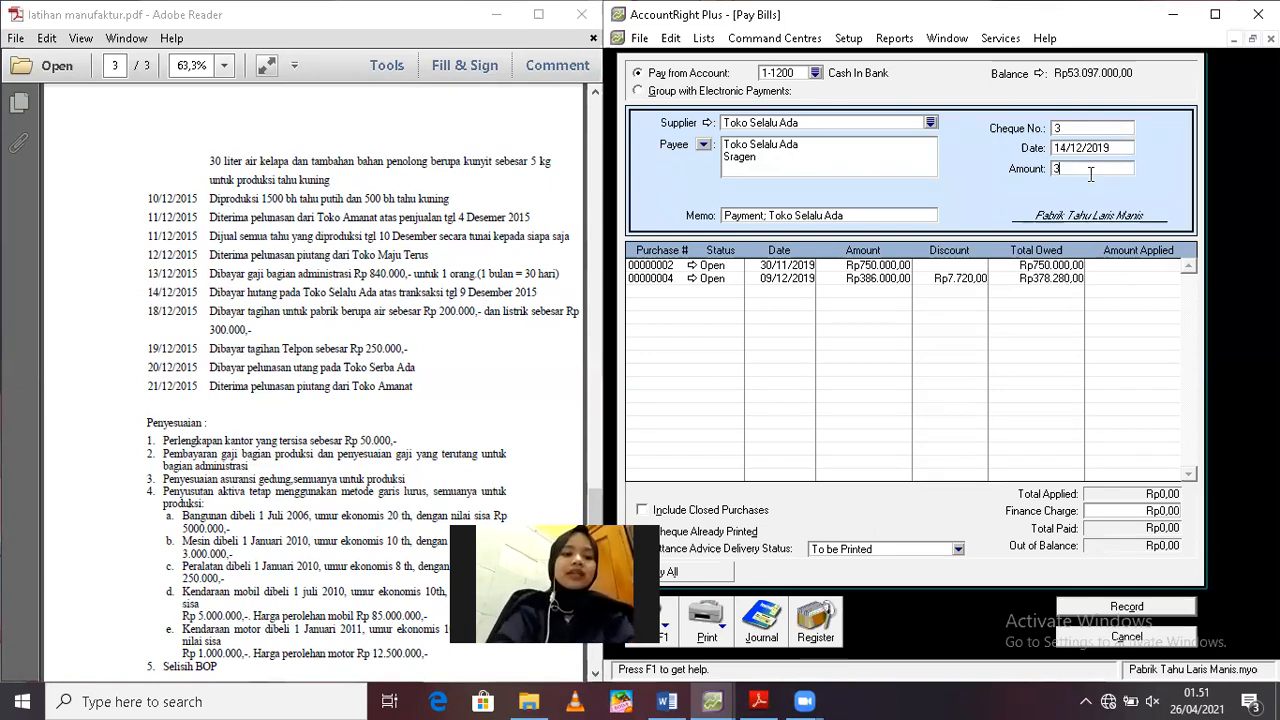
type("78.280")
key("Tab")
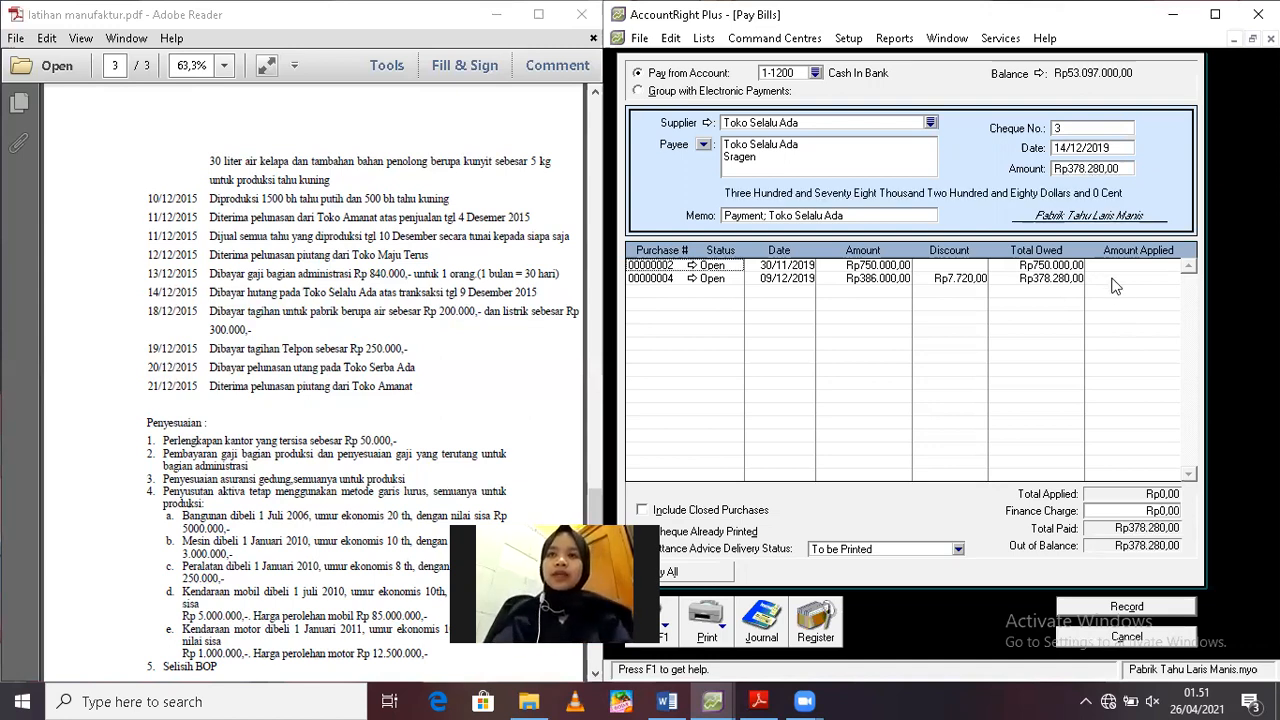
Apply the full payment to the purchase dated 09/12/2019 and record it, skipping the debit memo printout and leaving the form
left_click(1112, 279)
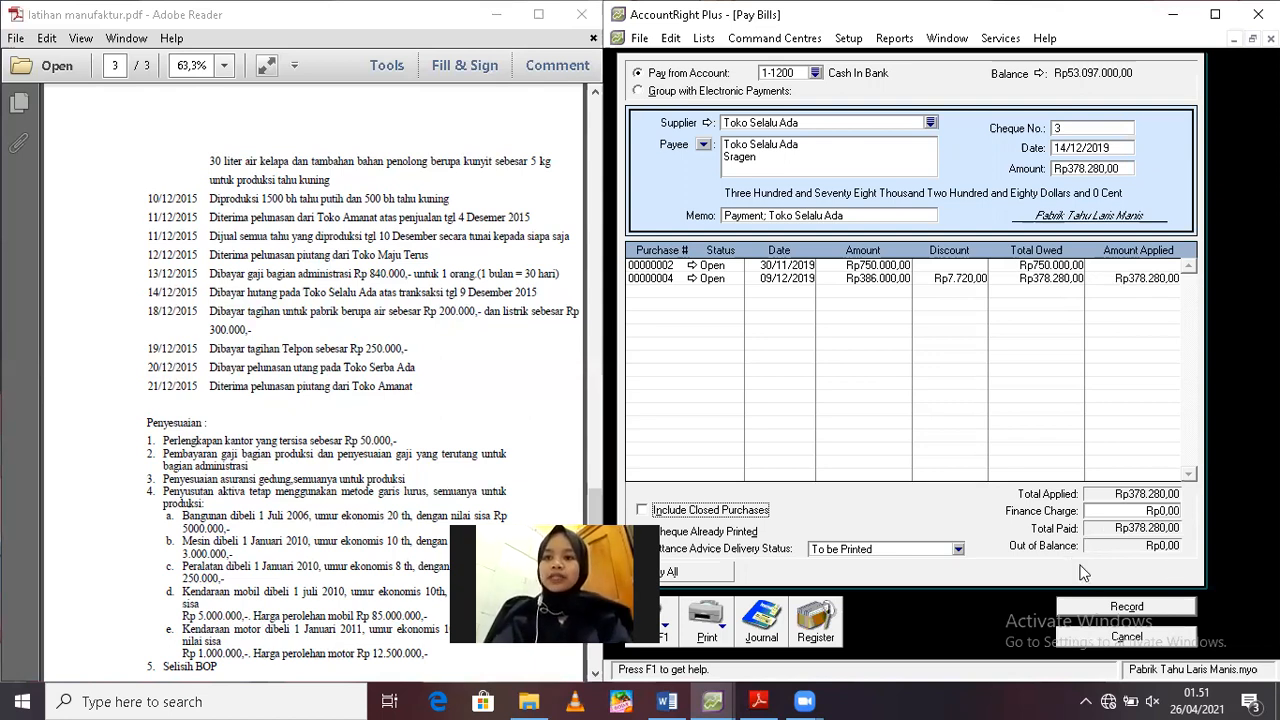
left_click(1119, 608)
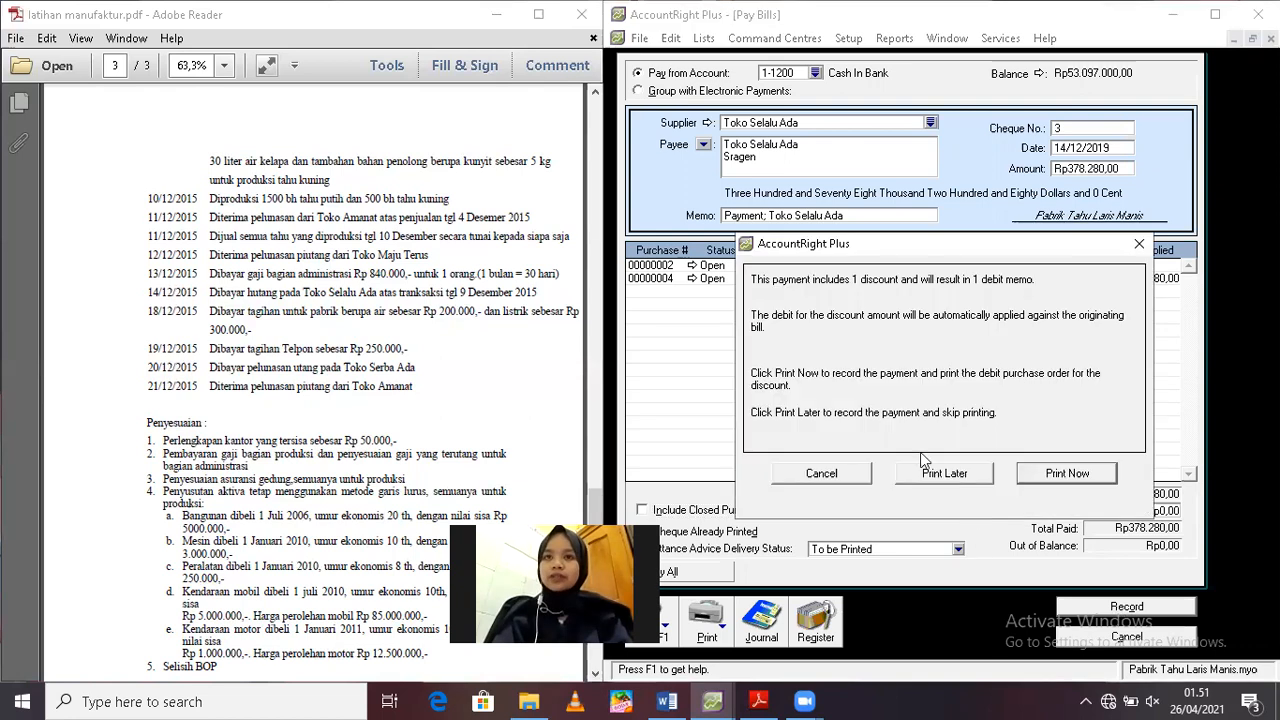
left_click(932, 476)
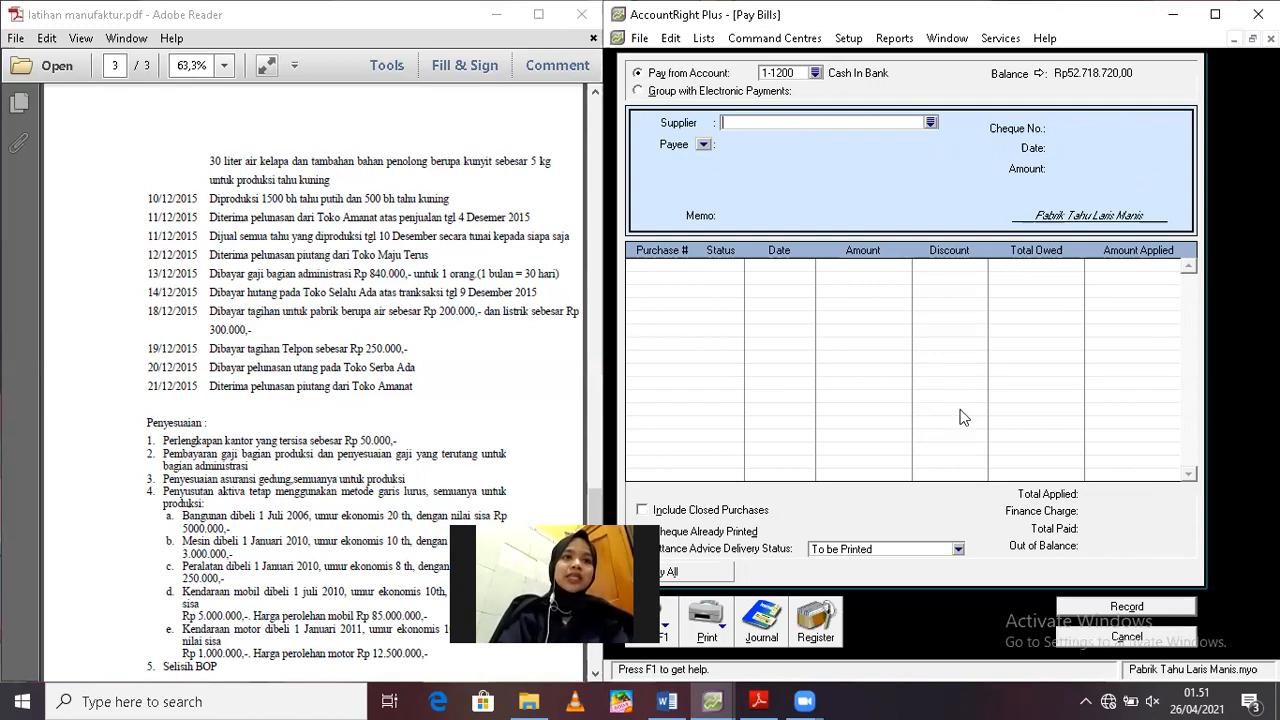
left_click(1145, 643)
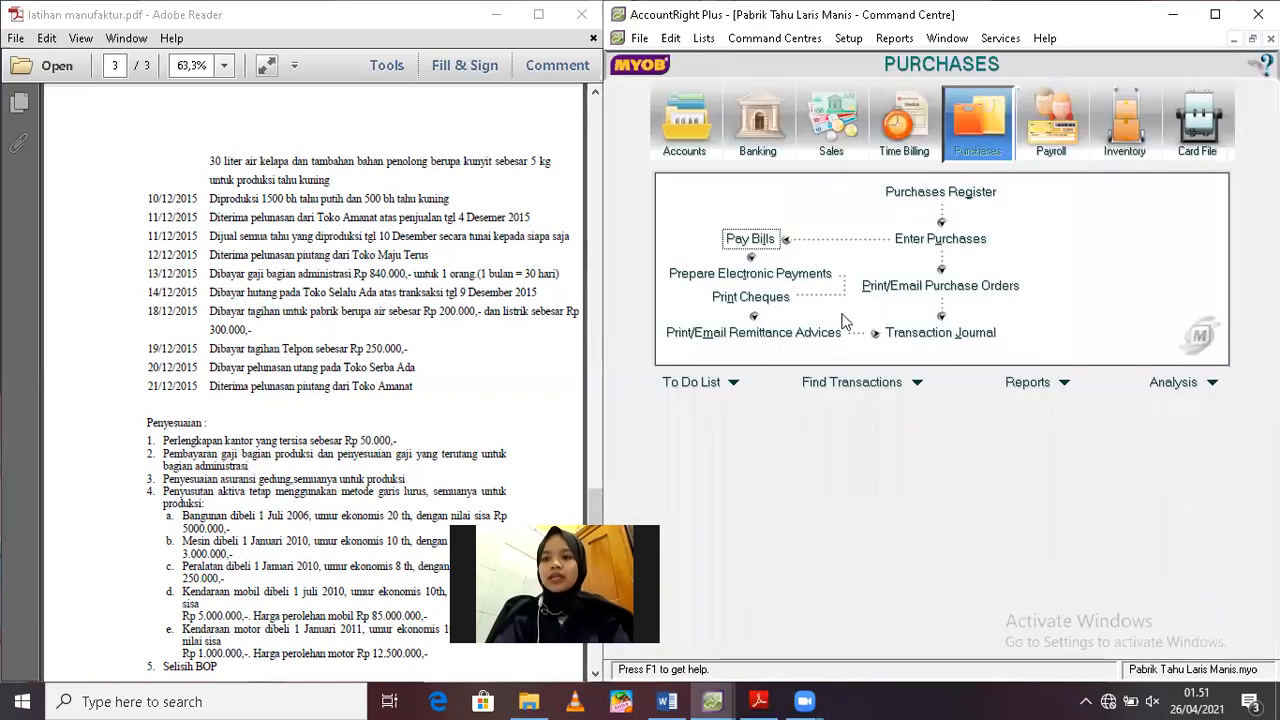
Start a Spend Money transaction in Banking paid from account 1-1100 Cash On Hand
left_click(757, 119)
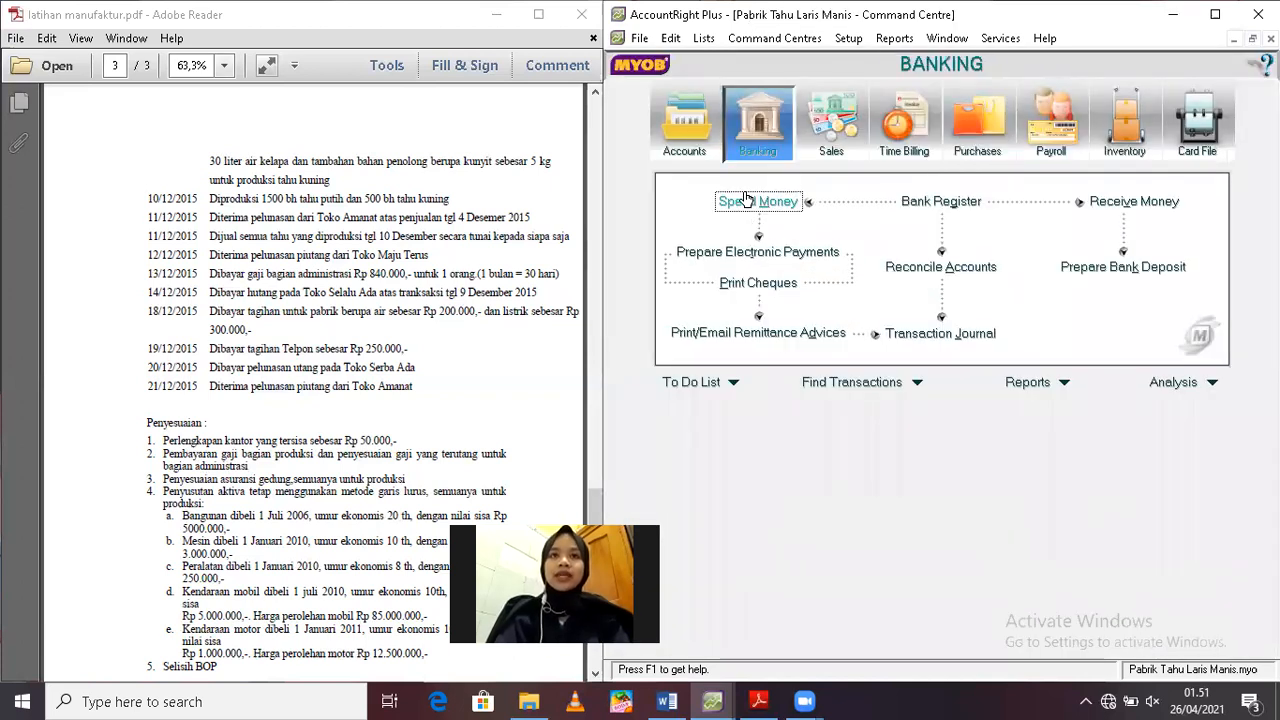
left_click(752, 201)
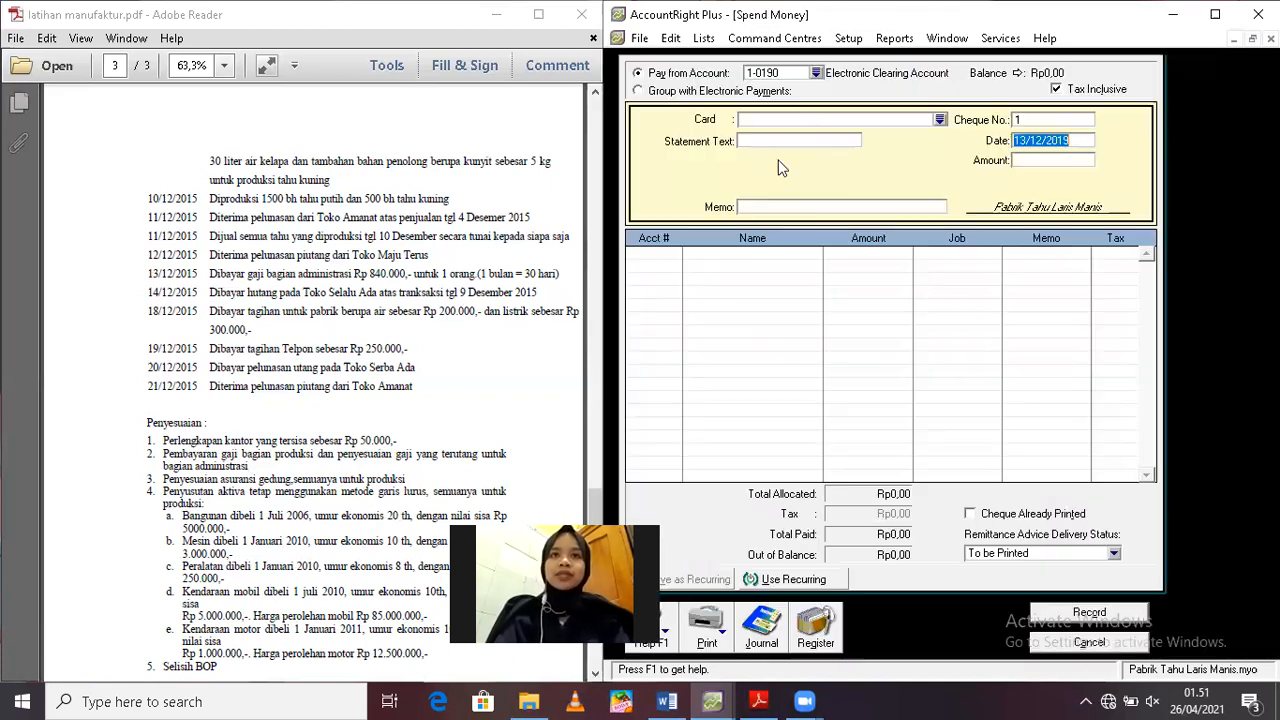
left_click(817, 73)
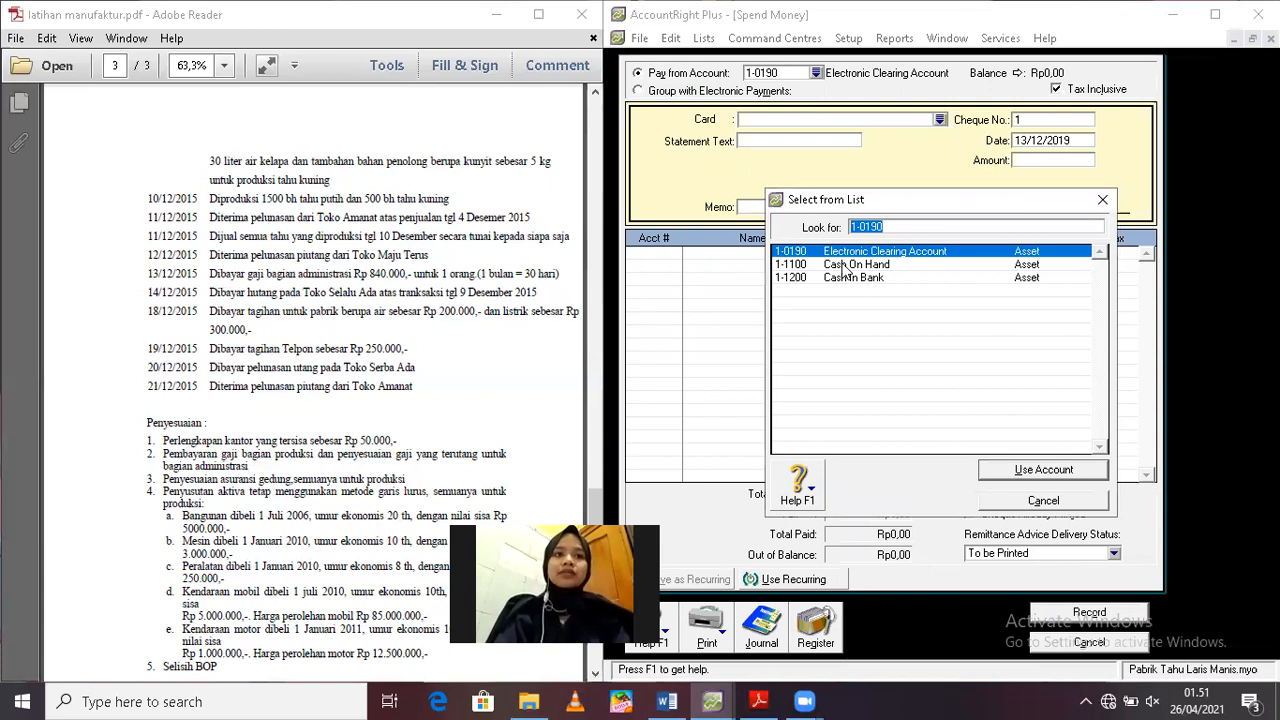
double_click(843, 268)
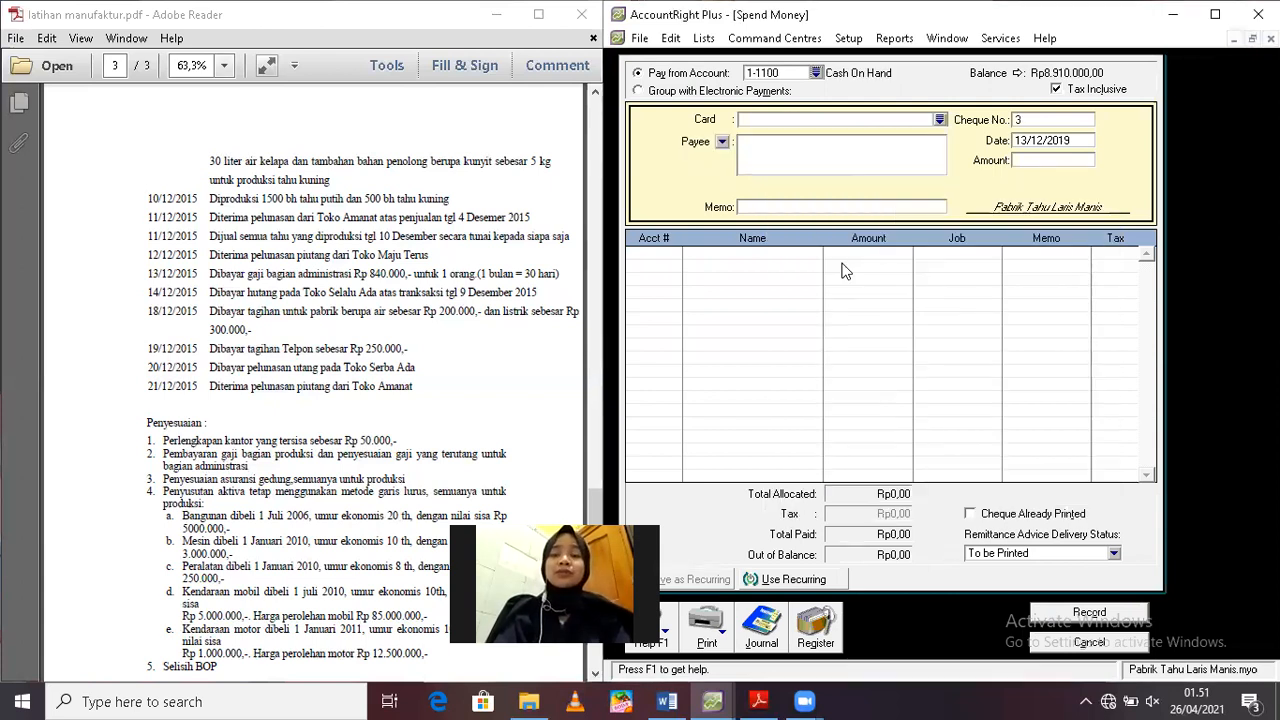
Date the cash payment 18/12/2019 and set its amount to Rp500.000
left_click(1043, 140)
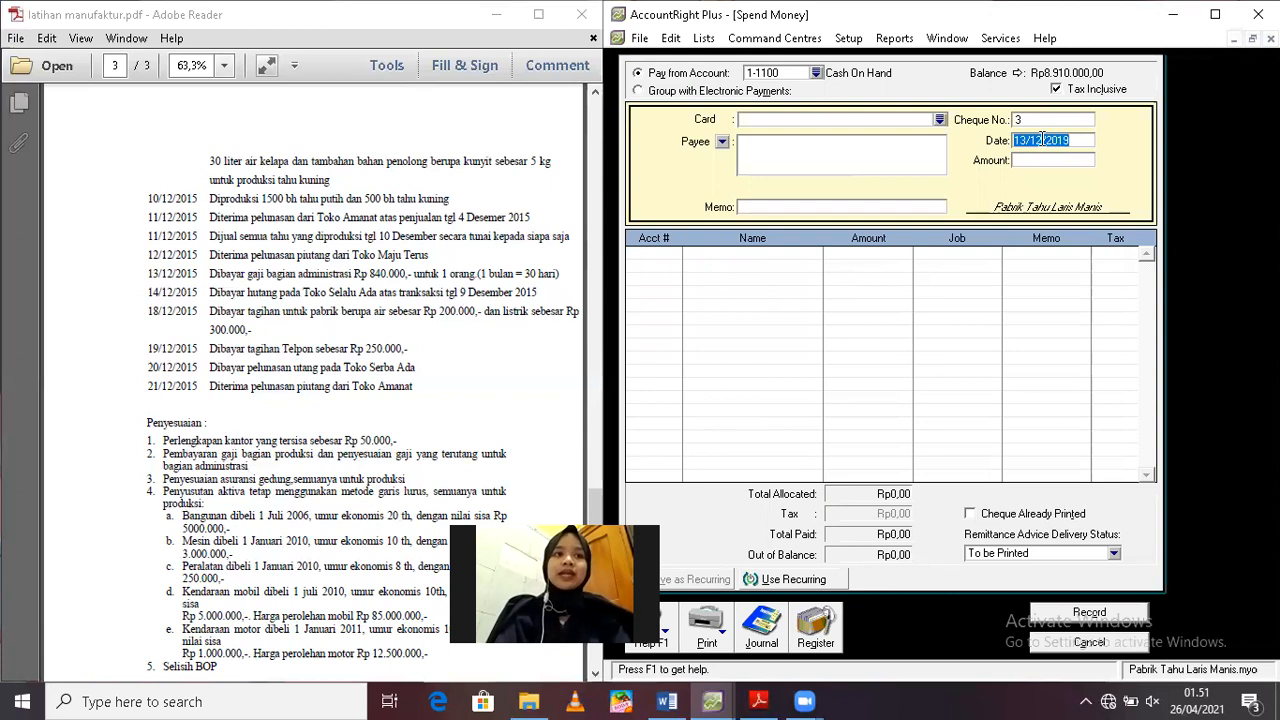
type("18/12/2019")
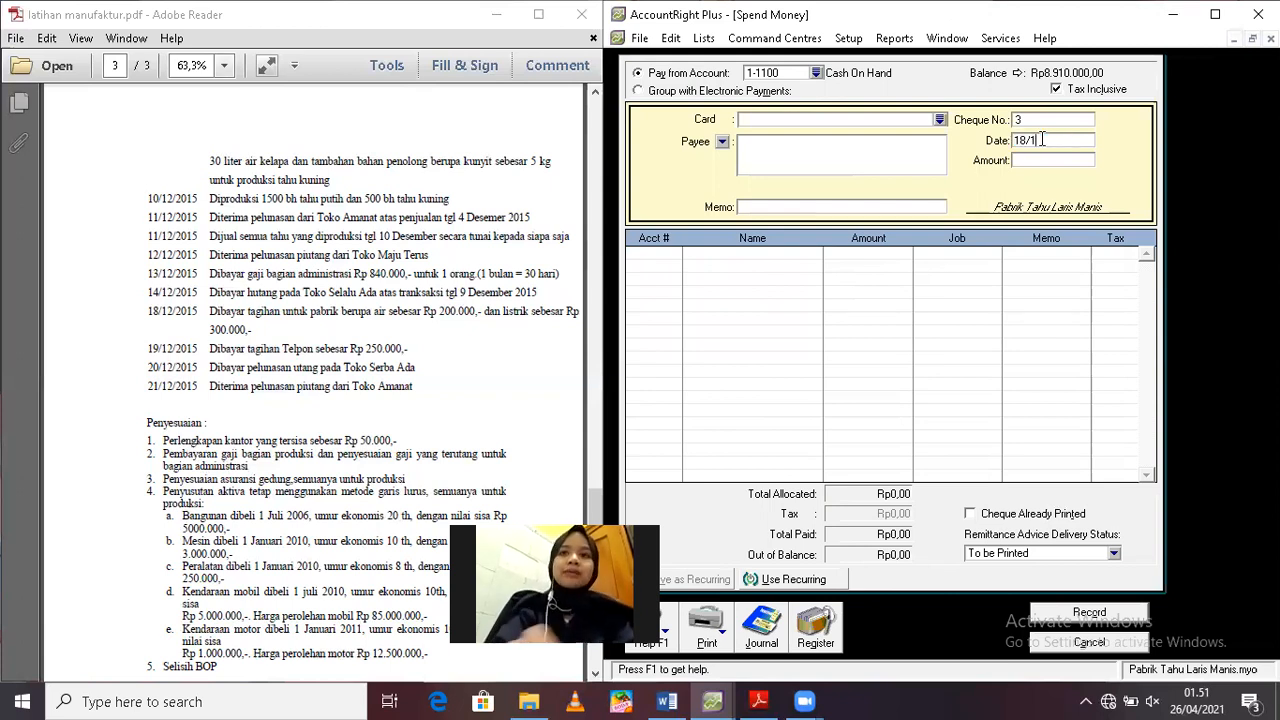
key("Tab")
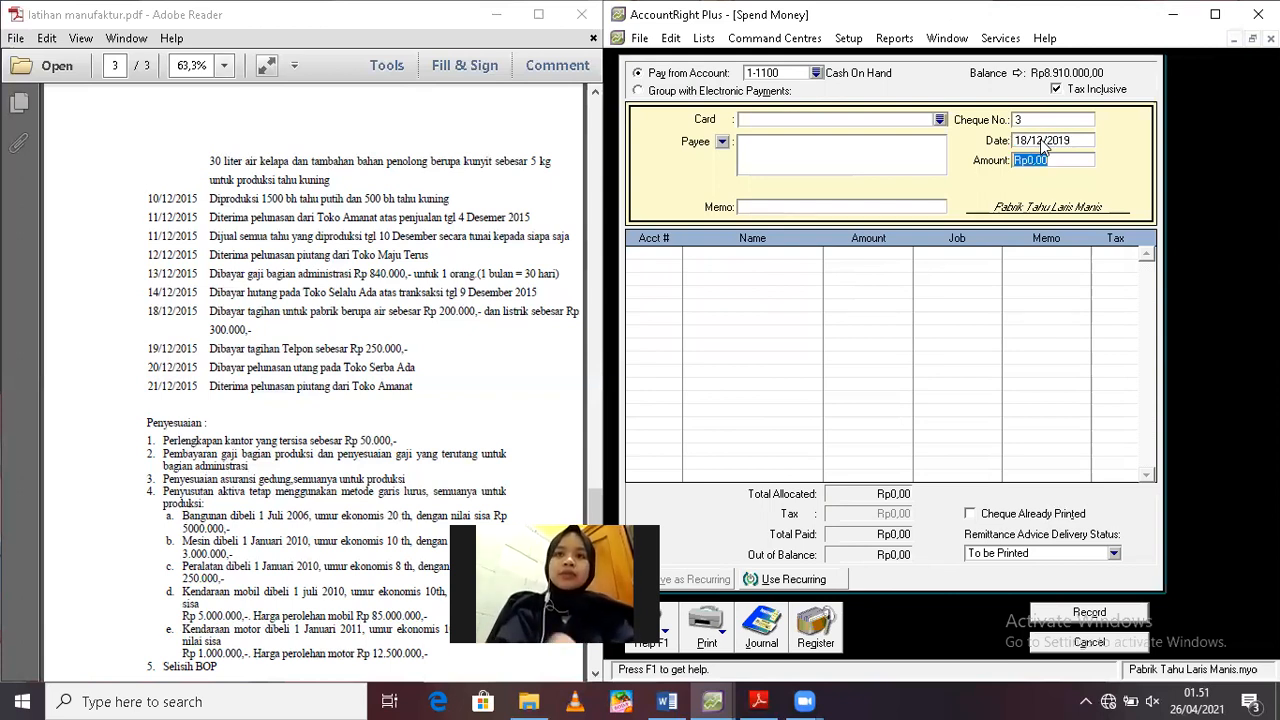
type("500000")
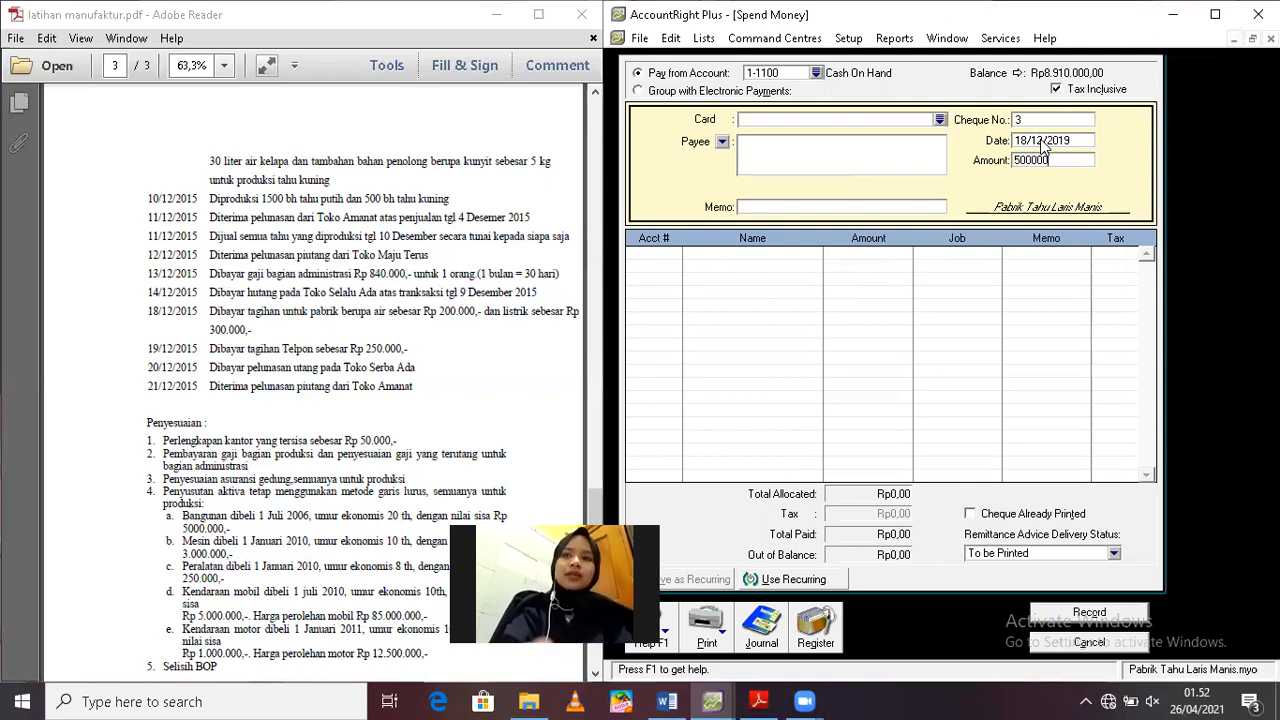
key("Tab")
Enter the memo "Pembayaran Listrik dan Air untuk Pabrik" for the cash payment
left_click(855, 208)
type("p")
key("Tab")
left_click(855, 208)
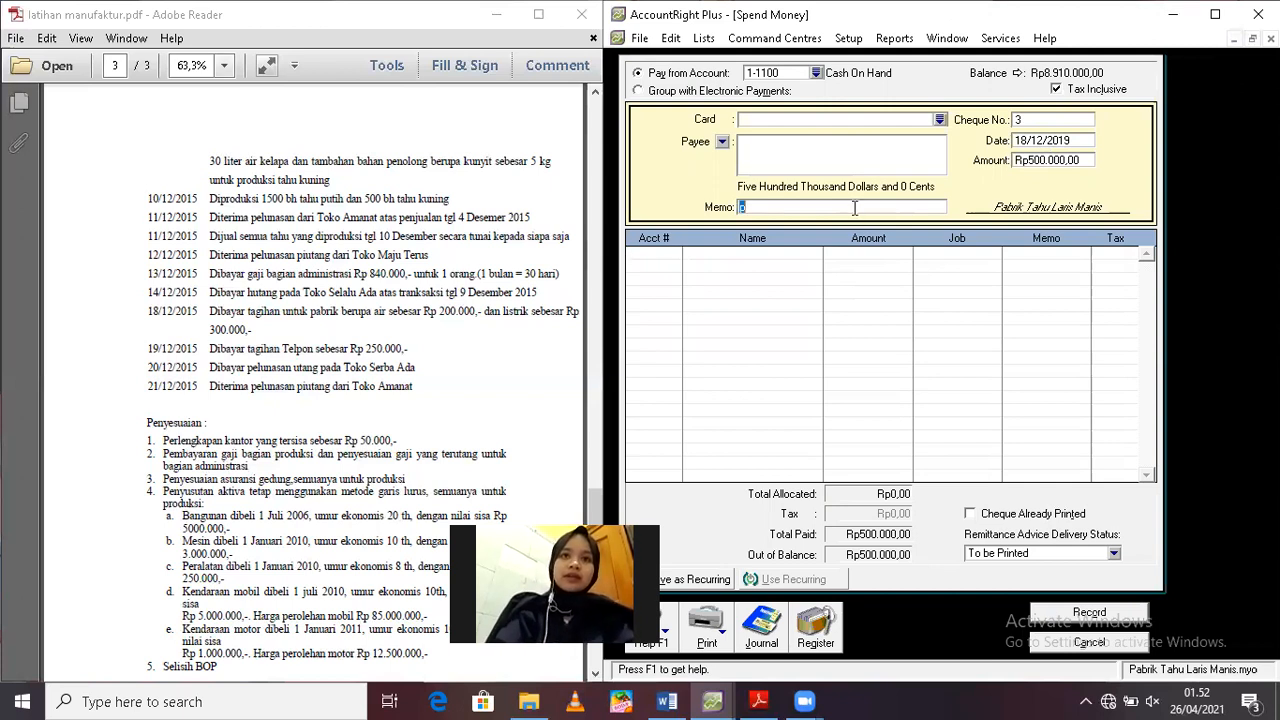
type("P")
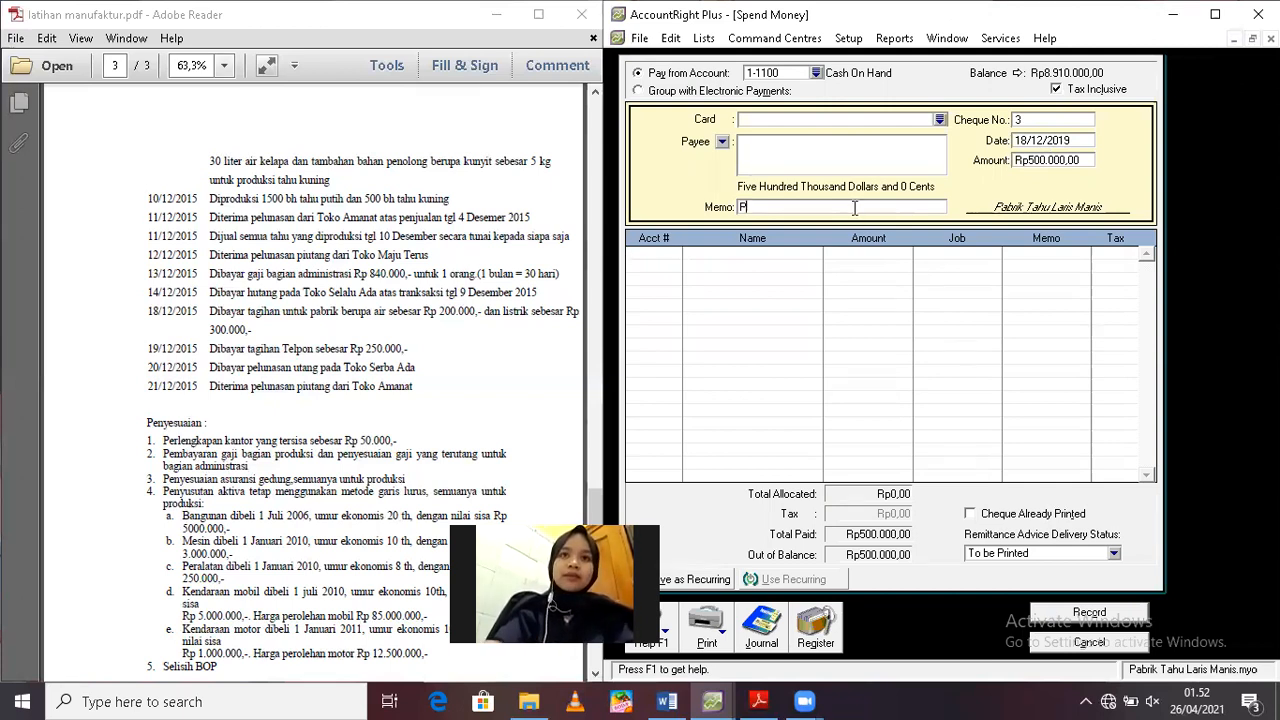
type("embayaran")
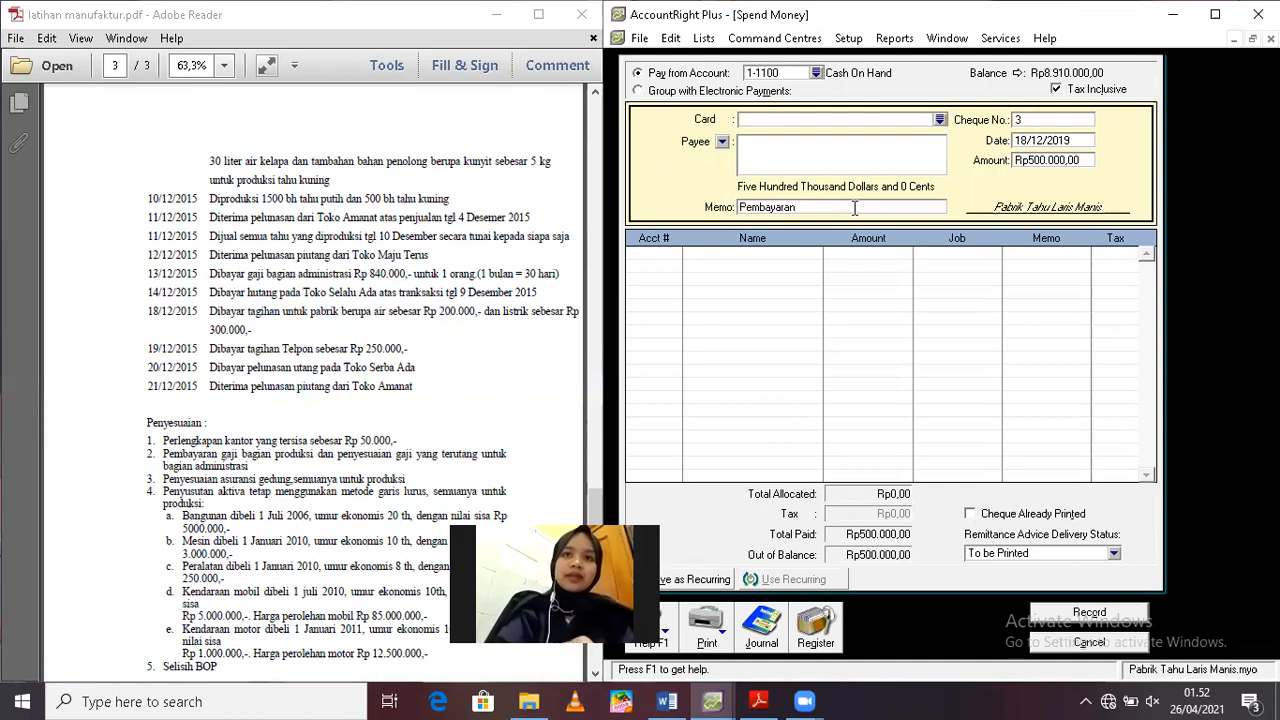
type(" Li")
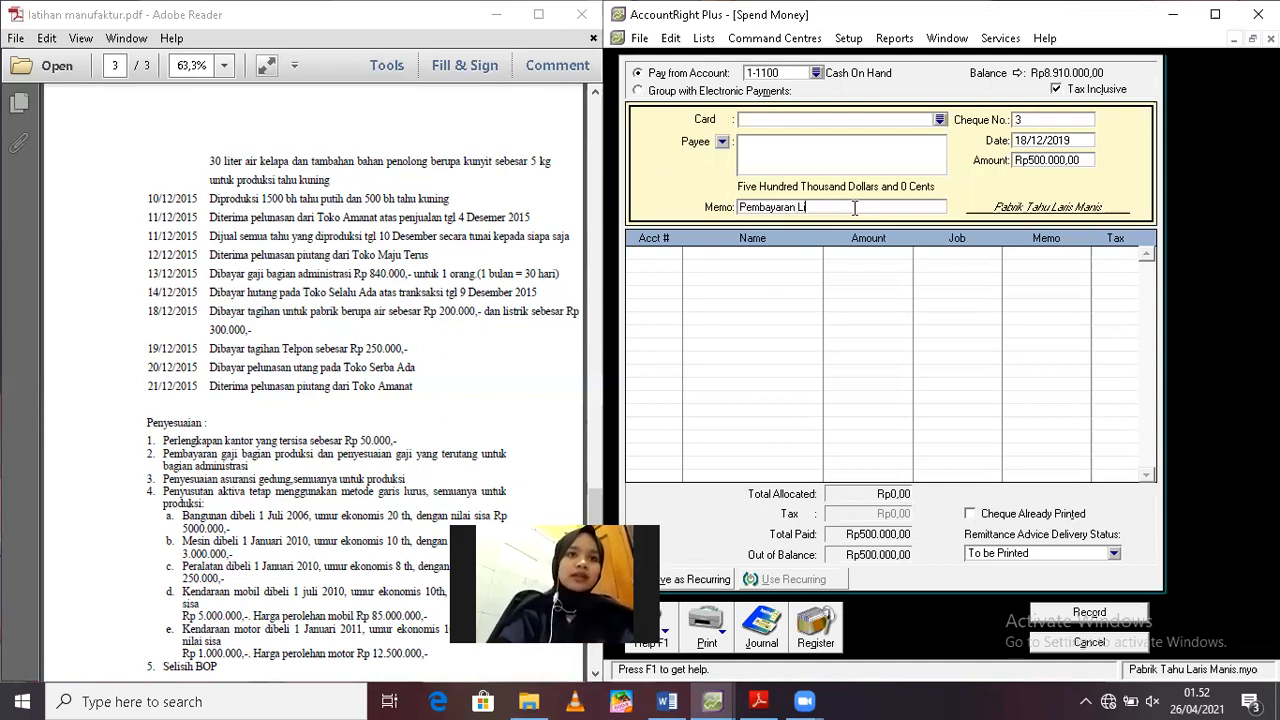
type("strik dan Ai")
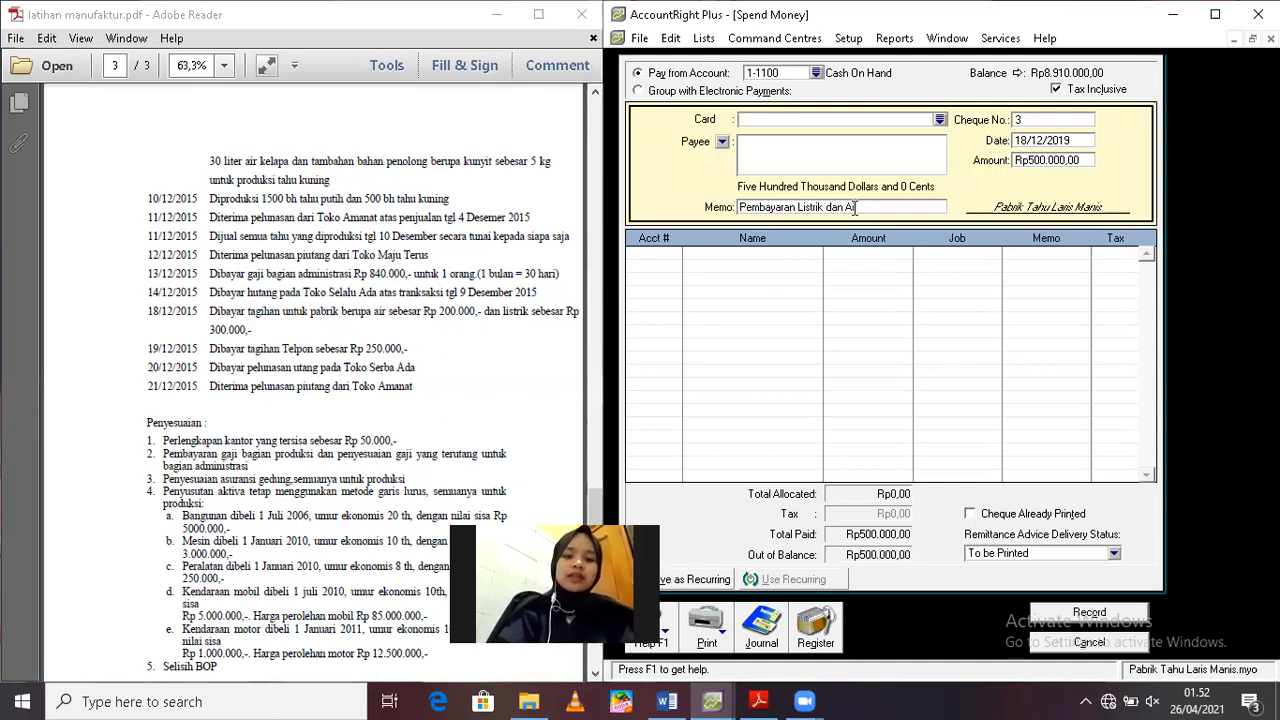
type("r untu")
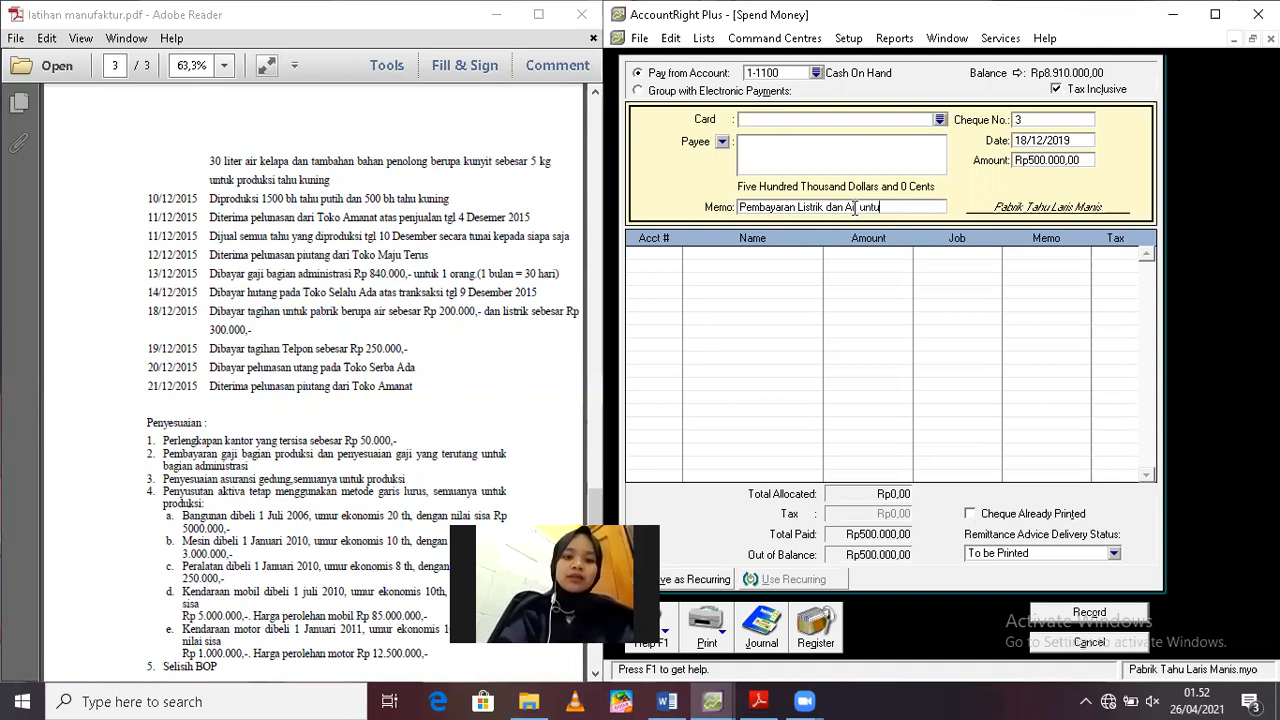
type("k Pabrik")
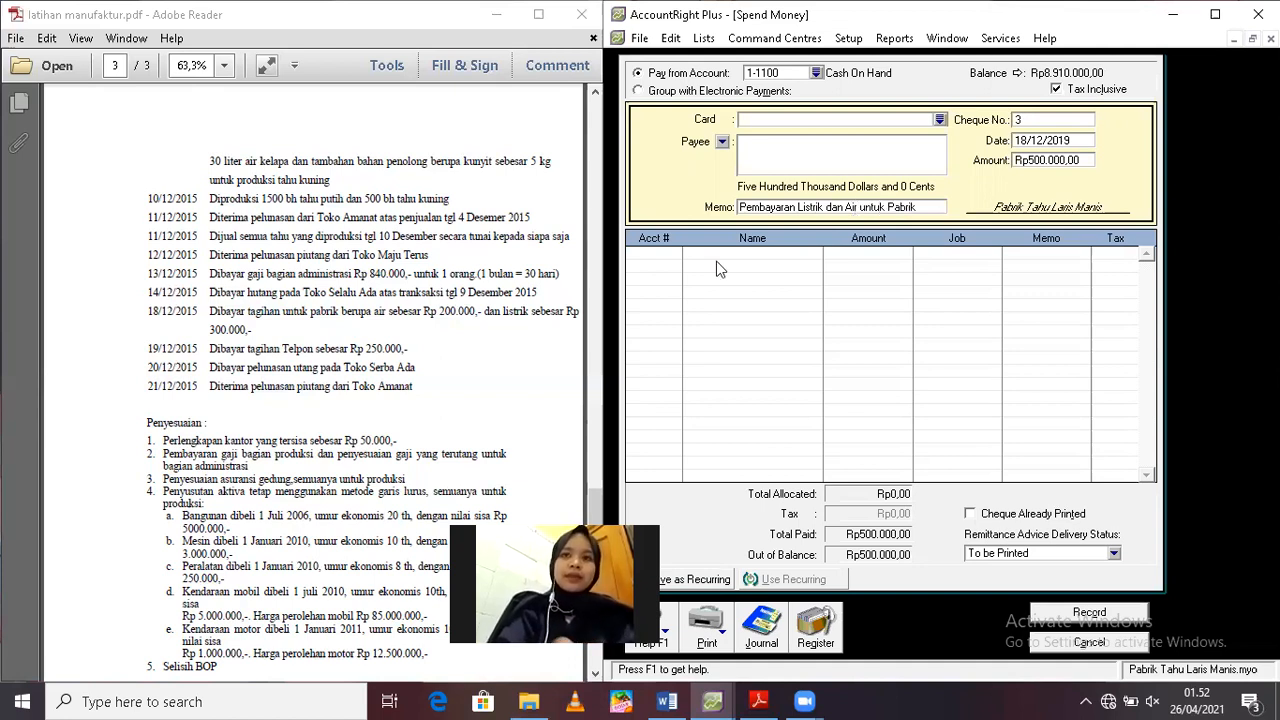
Allocate the Rp500.000 to account 5-1600 Factory Overhead Cost - Actual and record the utilities payment
left_click(651, 254)
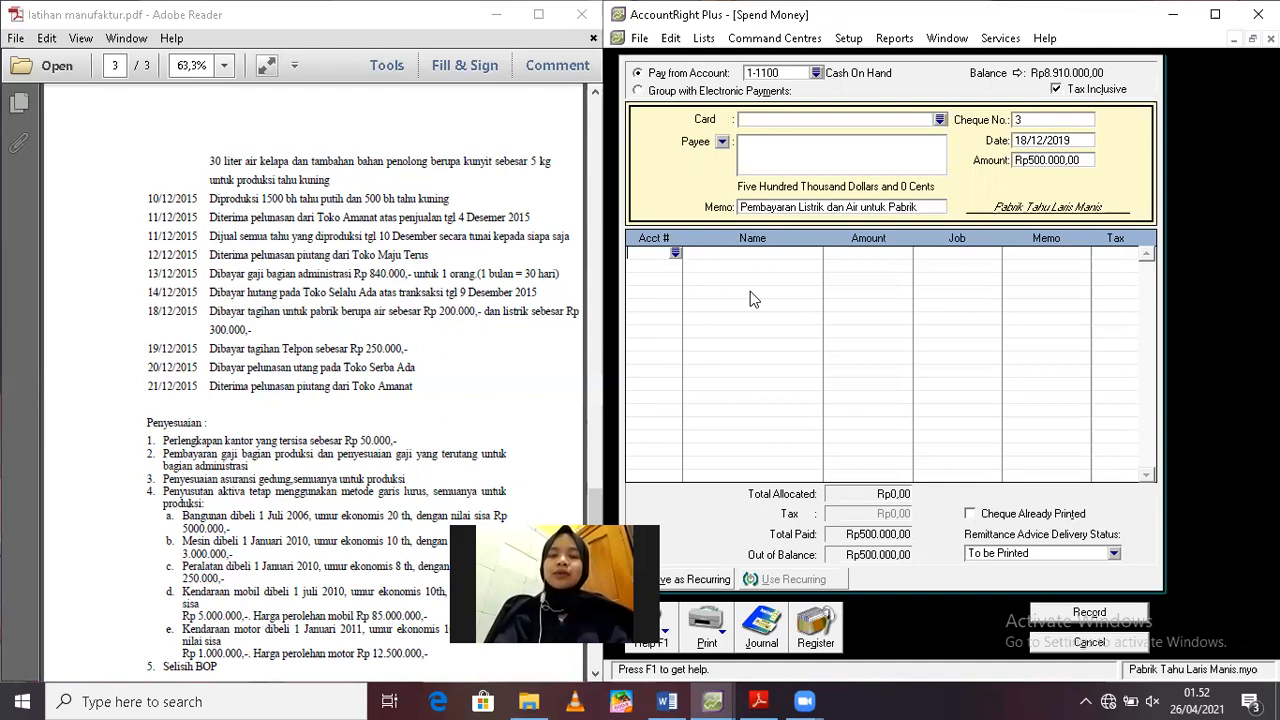
left_click(676, 254)
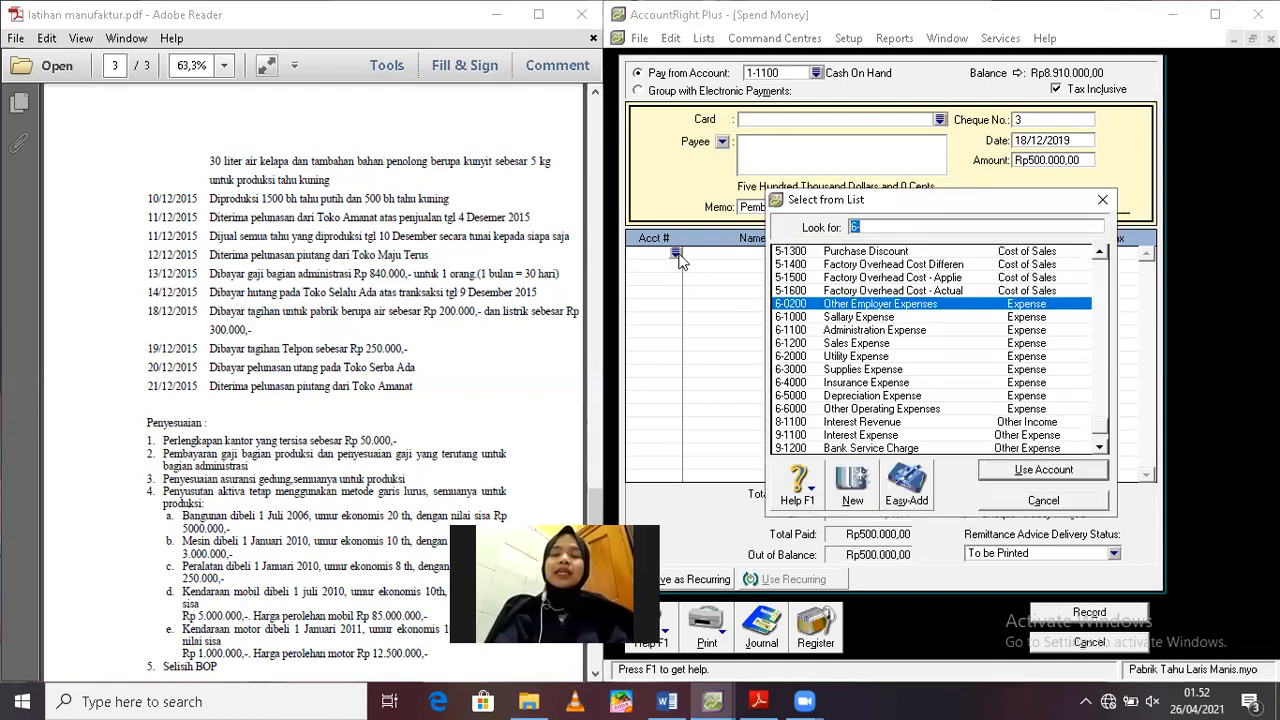
double_click(882, 291)
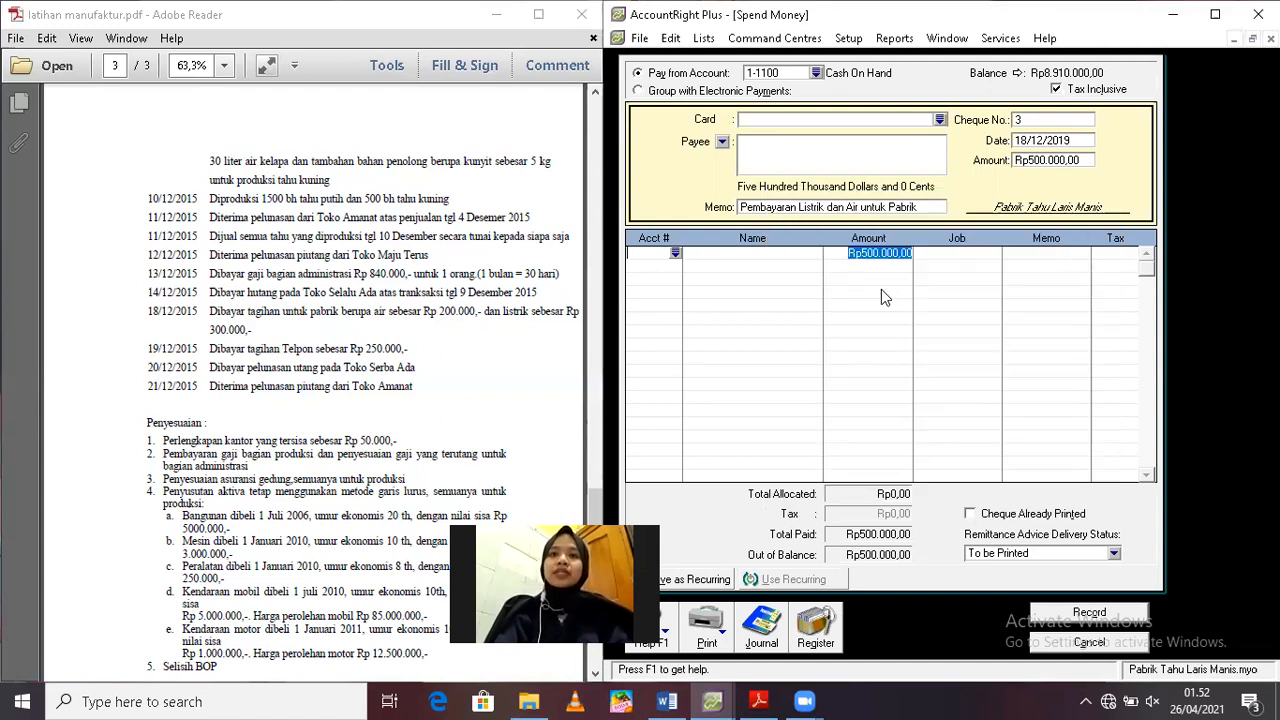
key("Return")
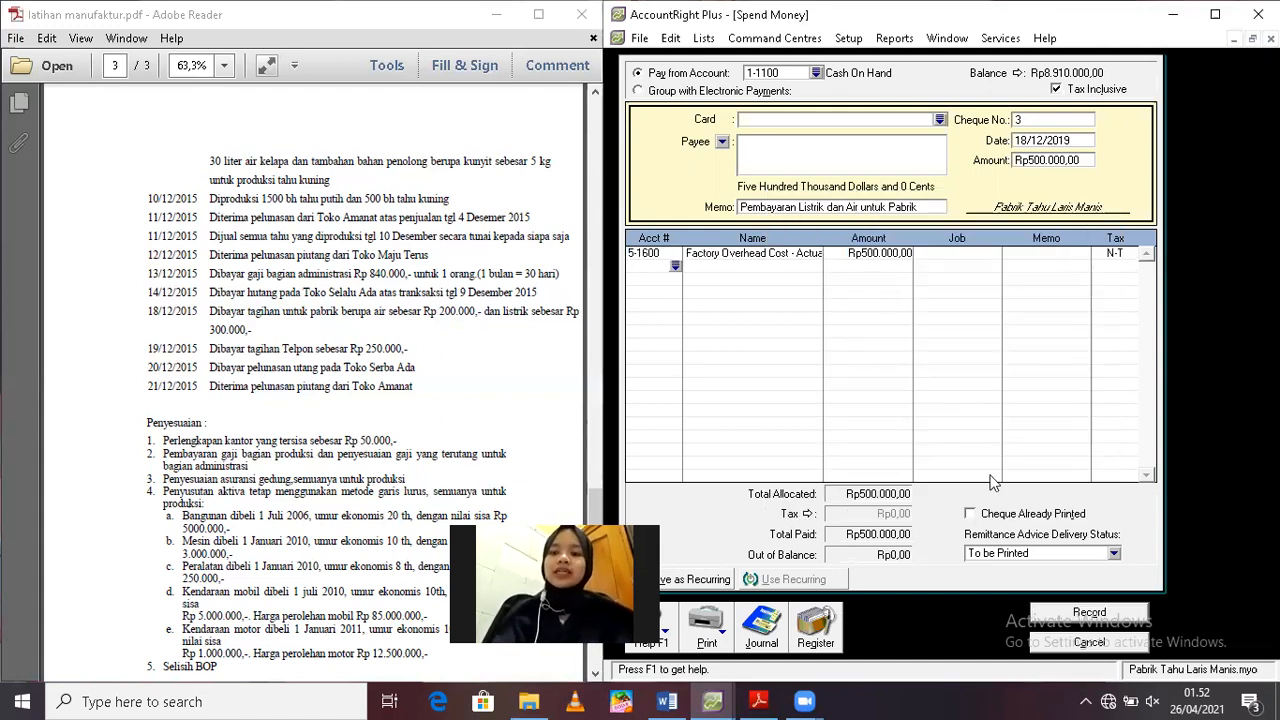
left_click(1087, 611)
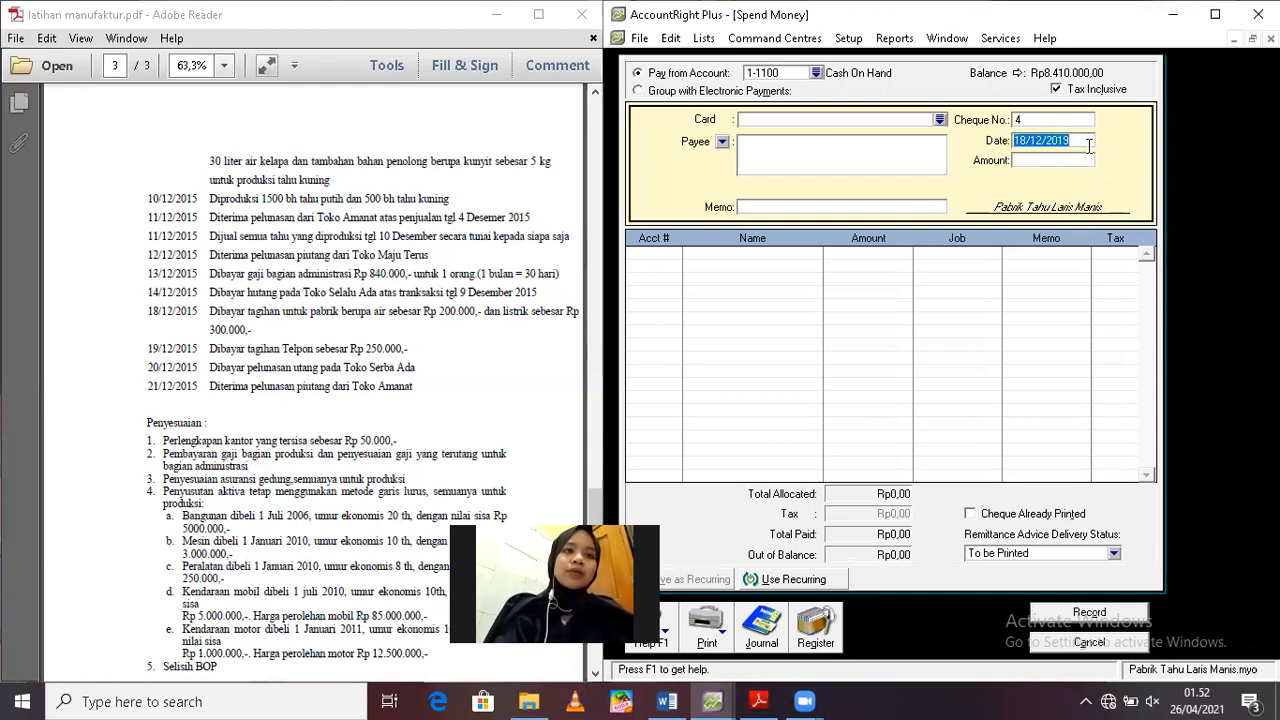
Date the new cash payment 19/12/2019 and set its amount to Rp250.000
type("19/")
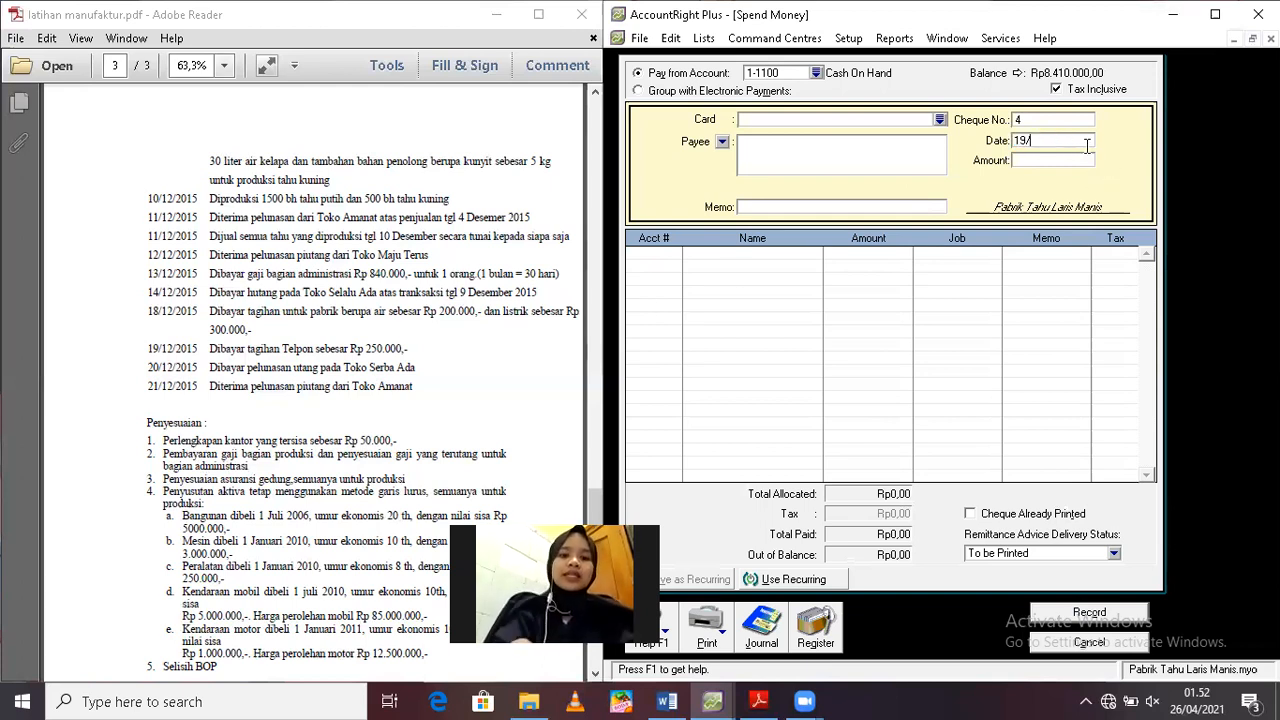
type("12/2015")
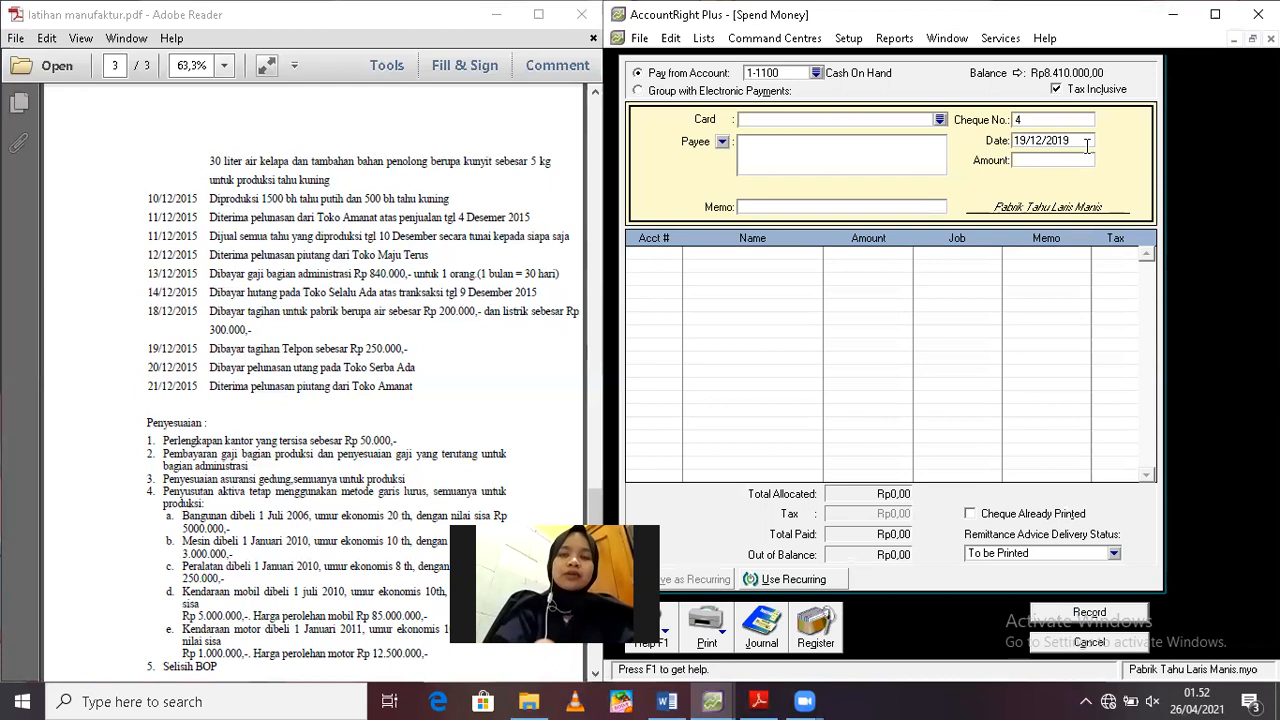
left_click(1042, 160)
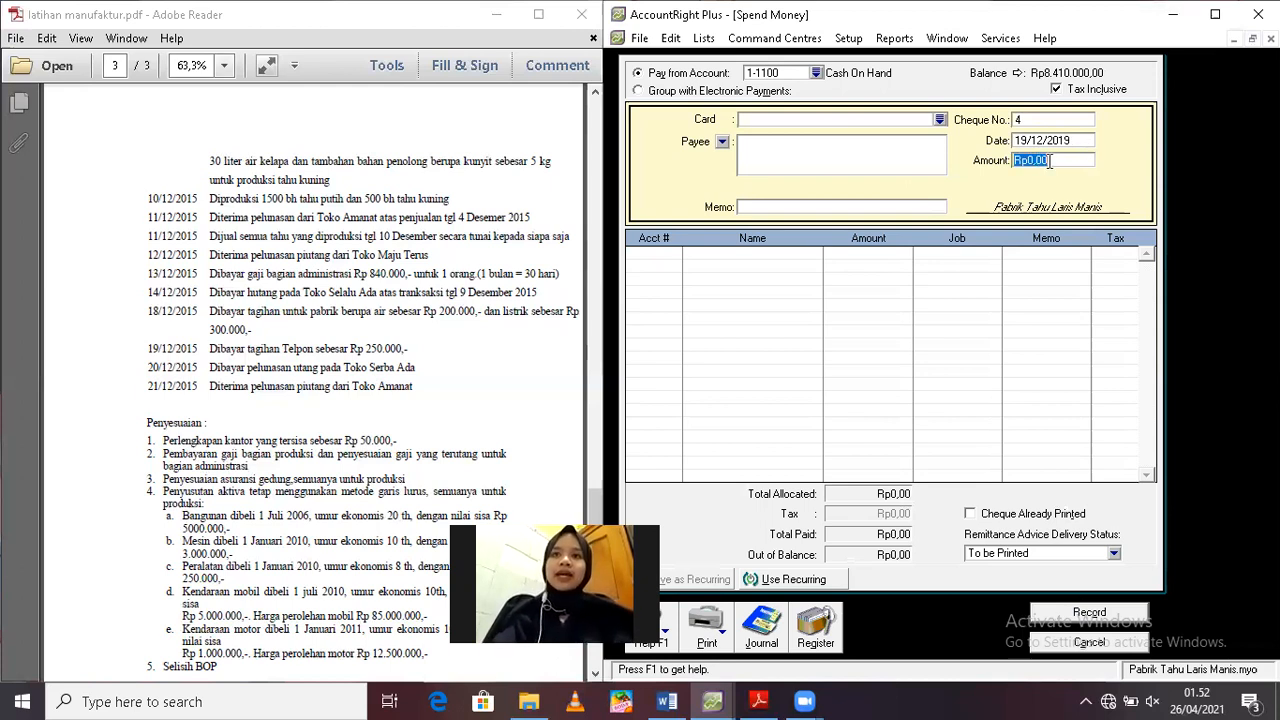
type("250000")
key("Tab")
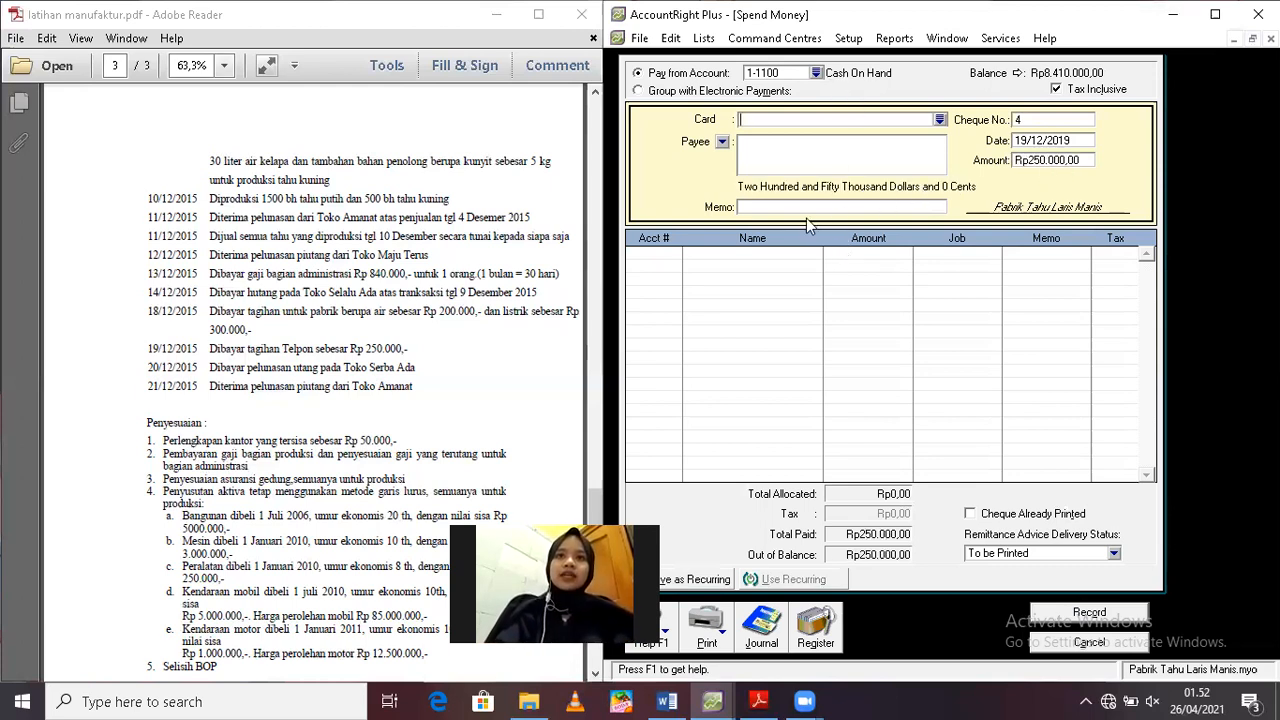
Enter the memo "Pembayaran Beban Telepon" for the payment
type("p")
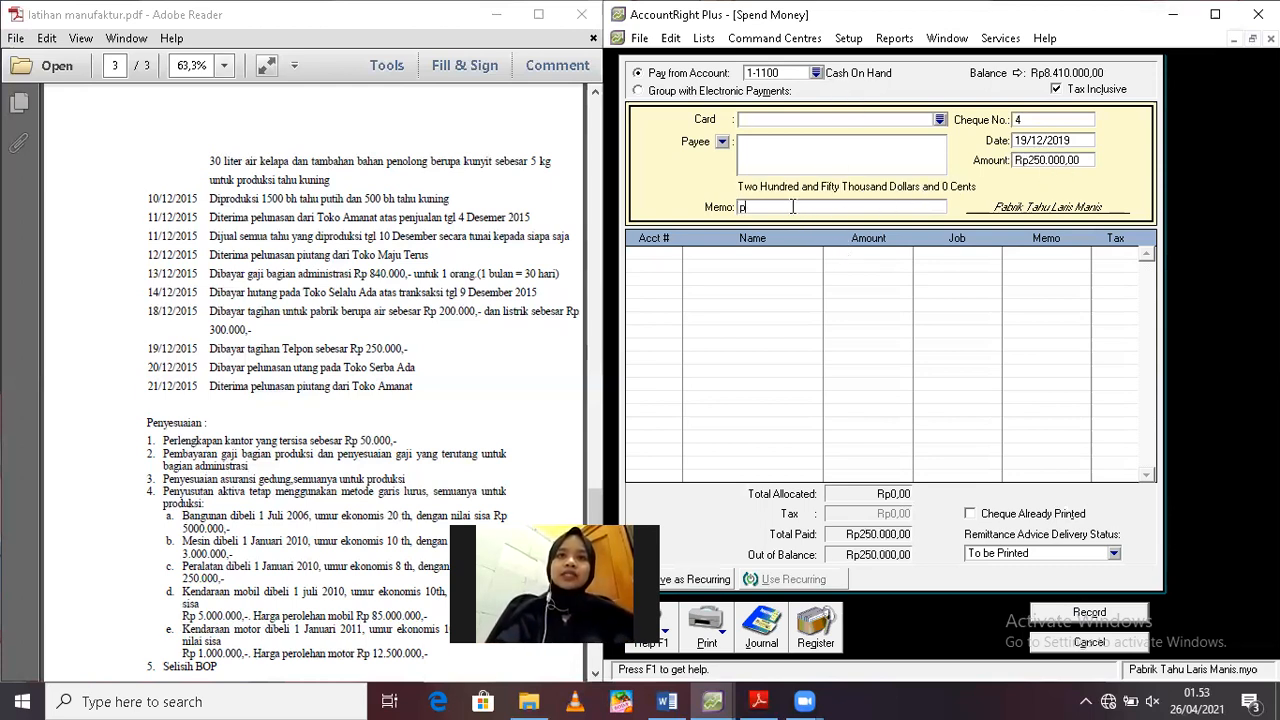
key("BackSpace")
type("Pe")
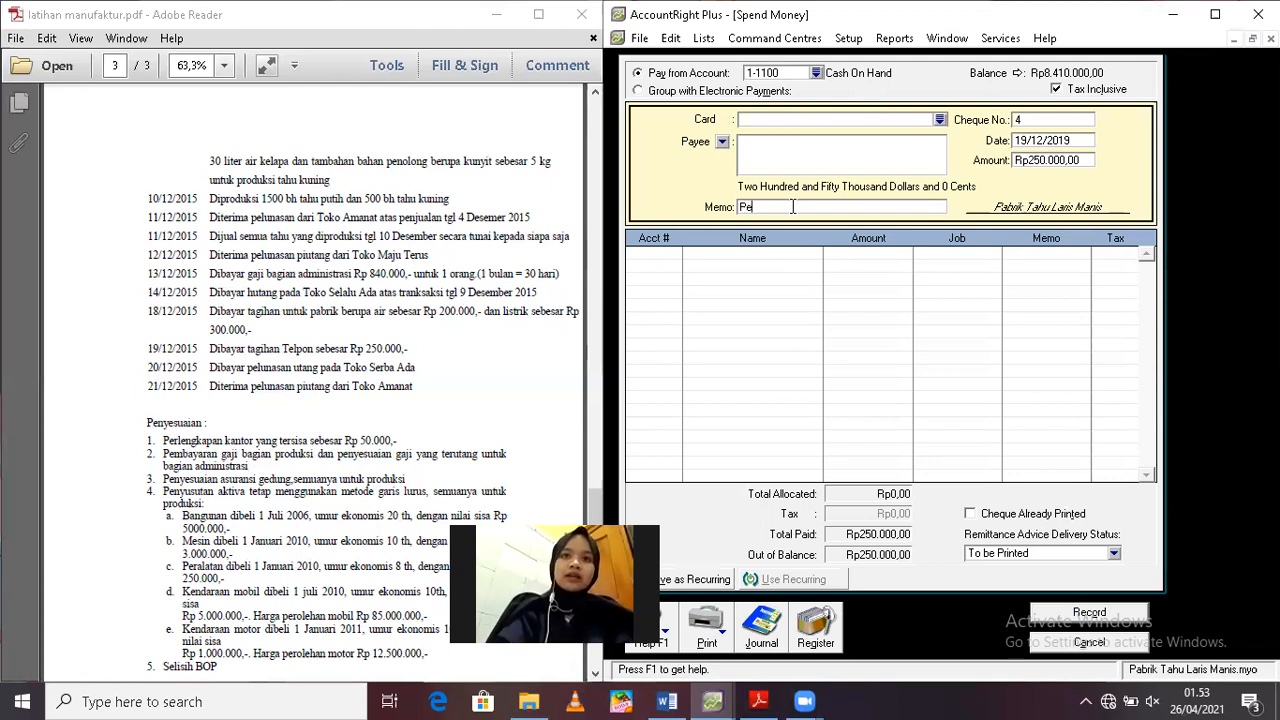
type("mbayaran")
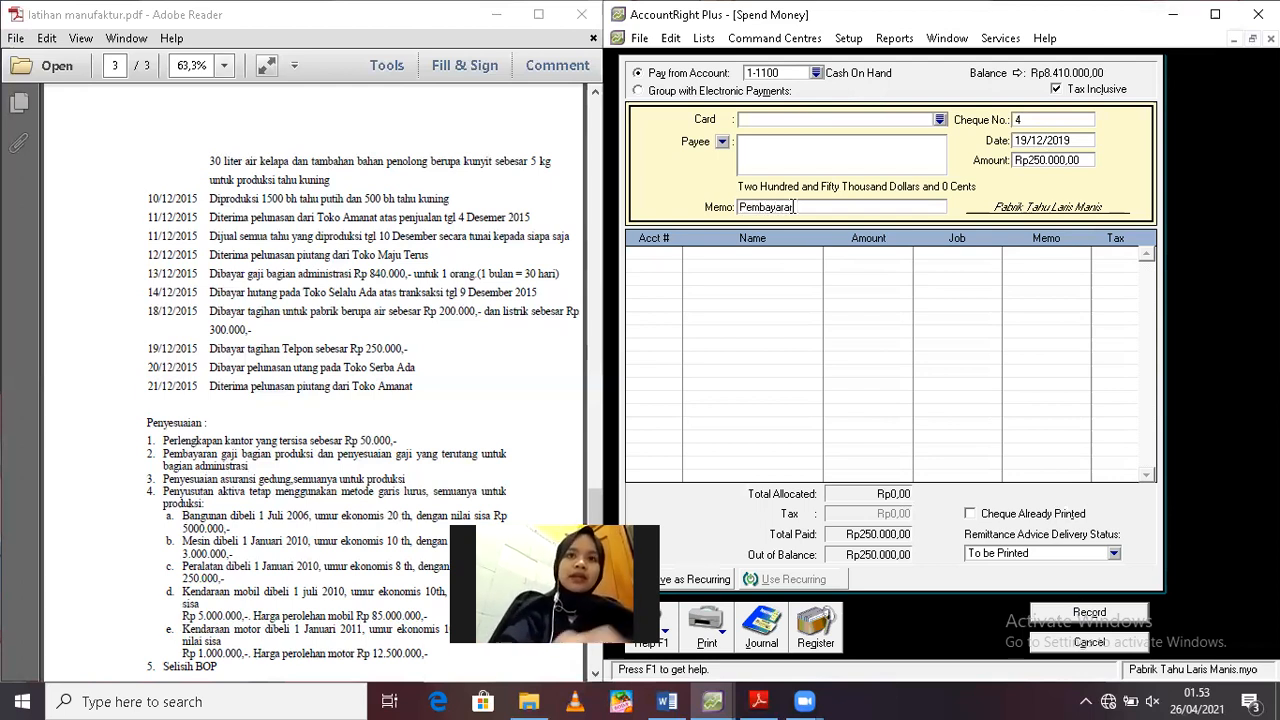
type(" Beban T")
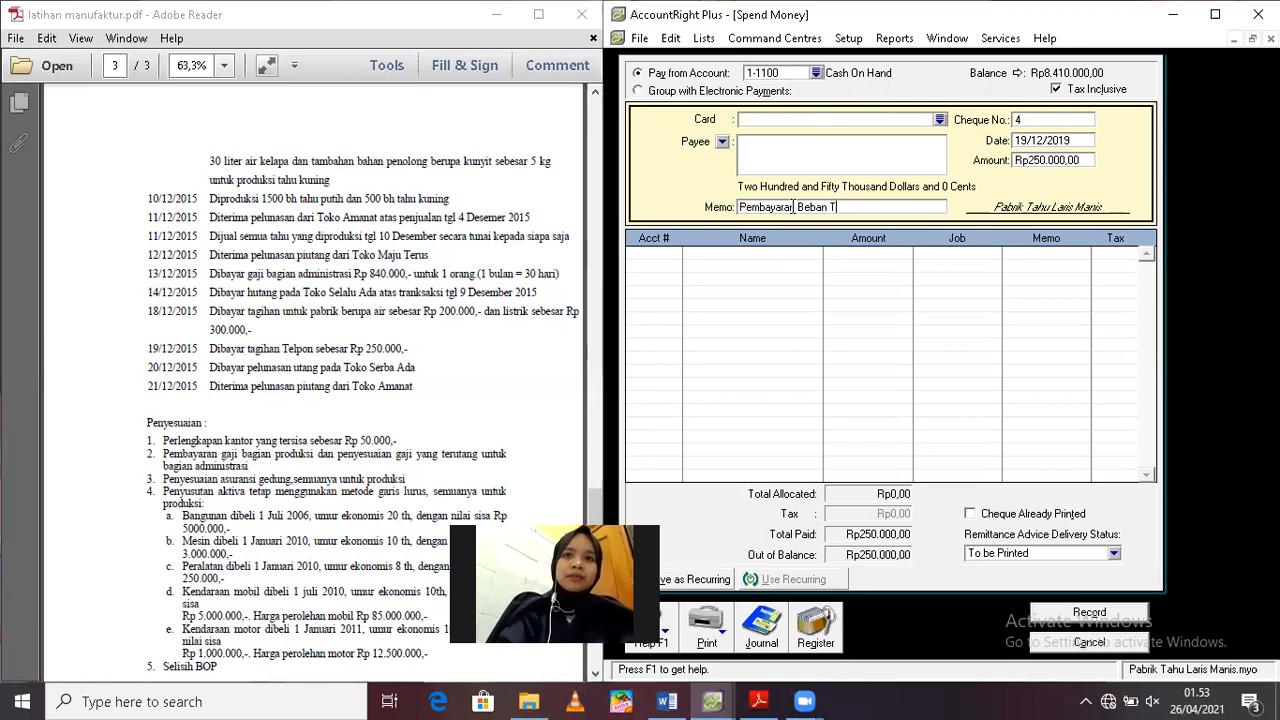
type("elepon")
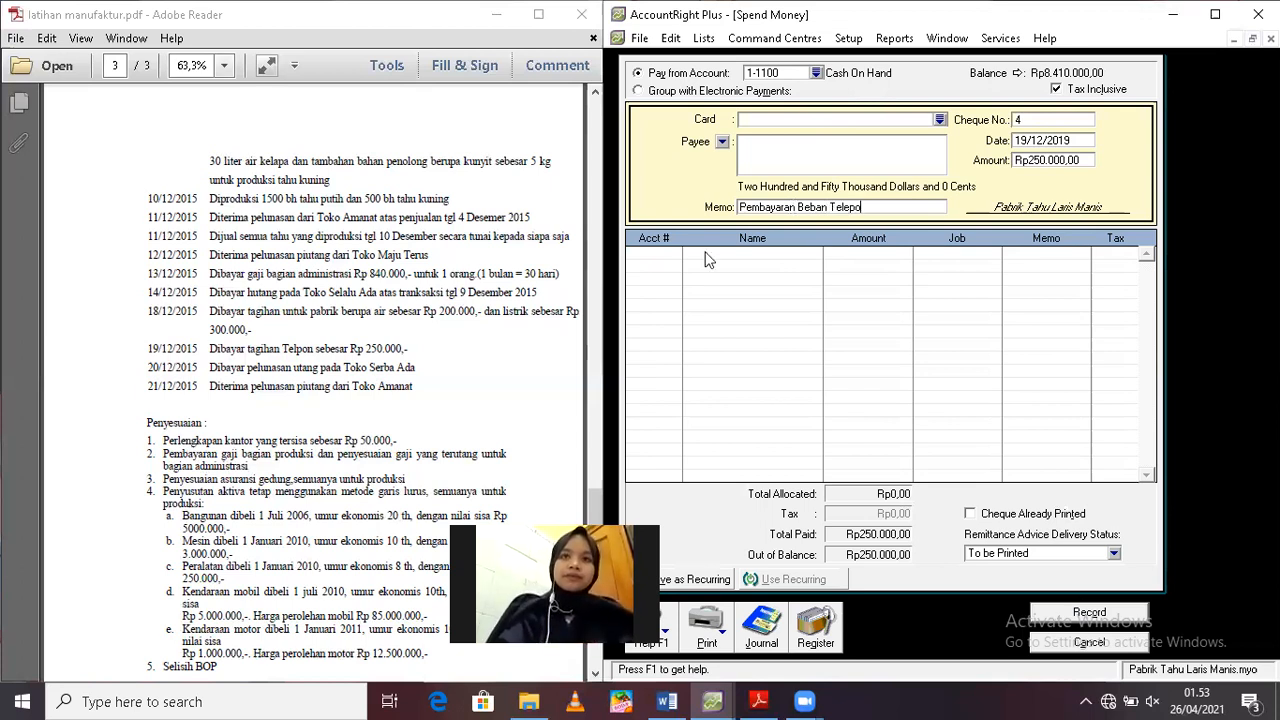
Allocate the Rp250.000 to account 6-2000 Utility Expense, record the telephone payment and close the payment form
left_click(665, 256)
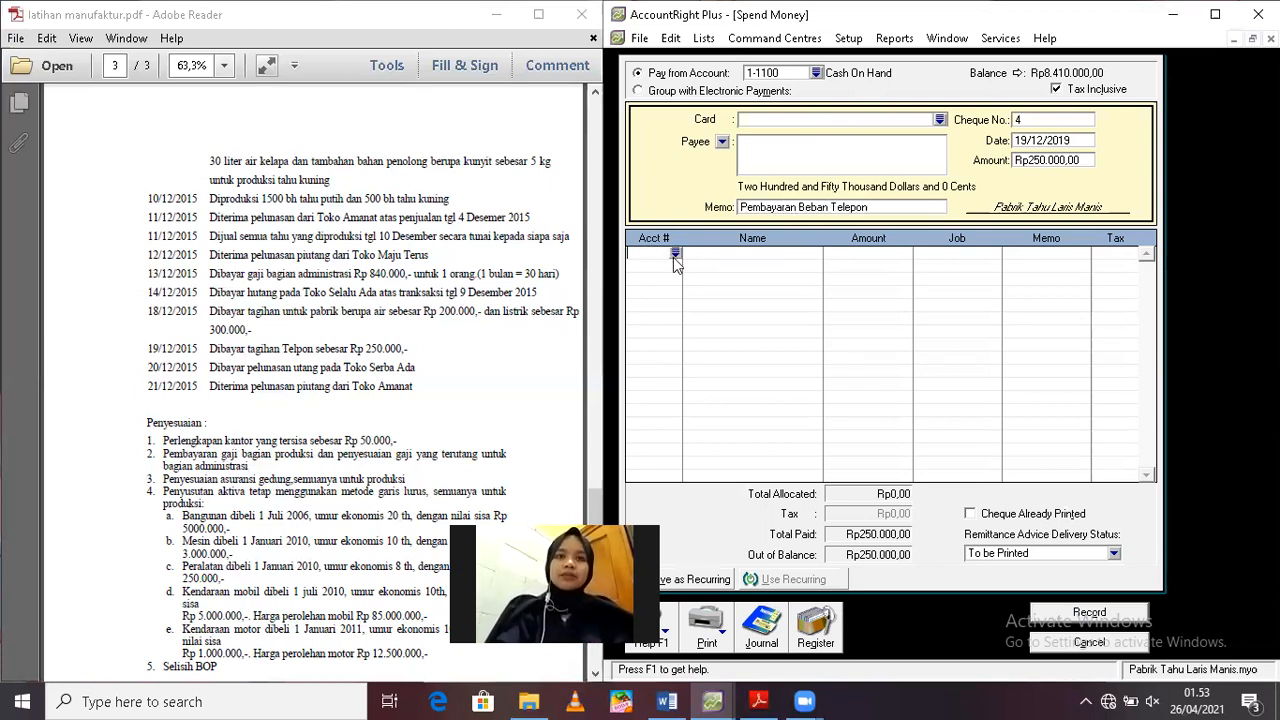
type("6-")
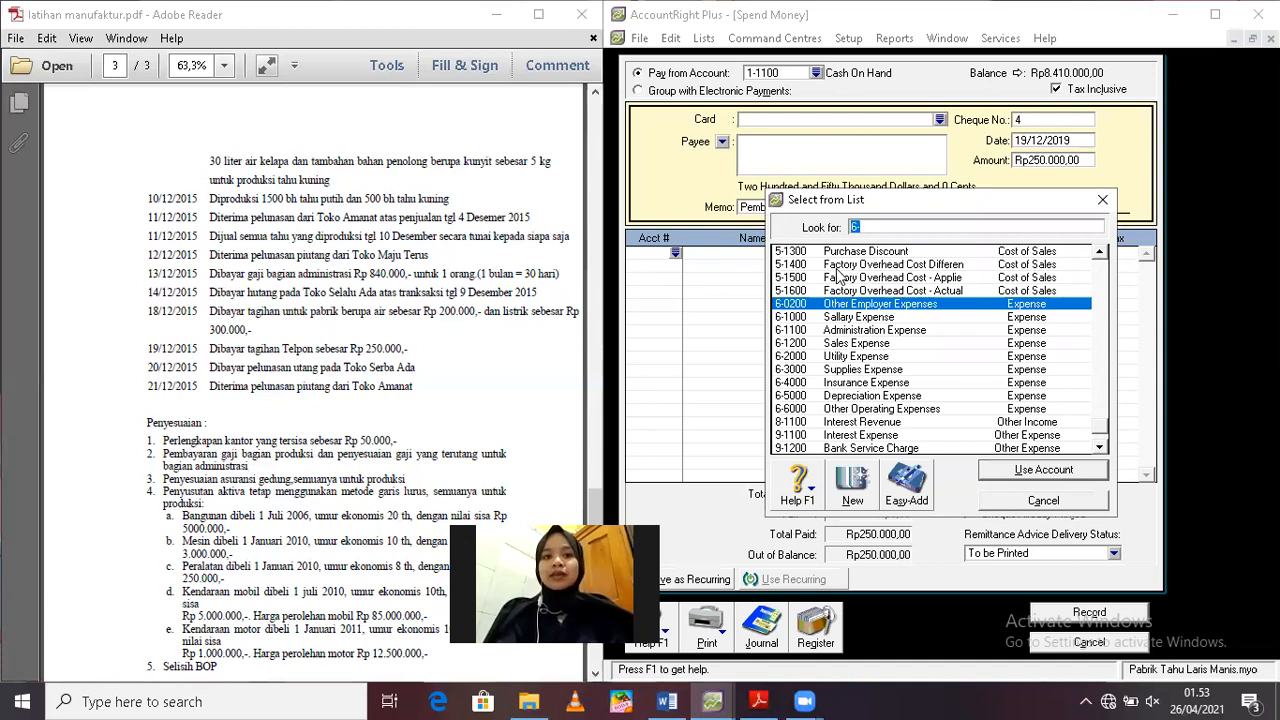
double_click(846, 359)
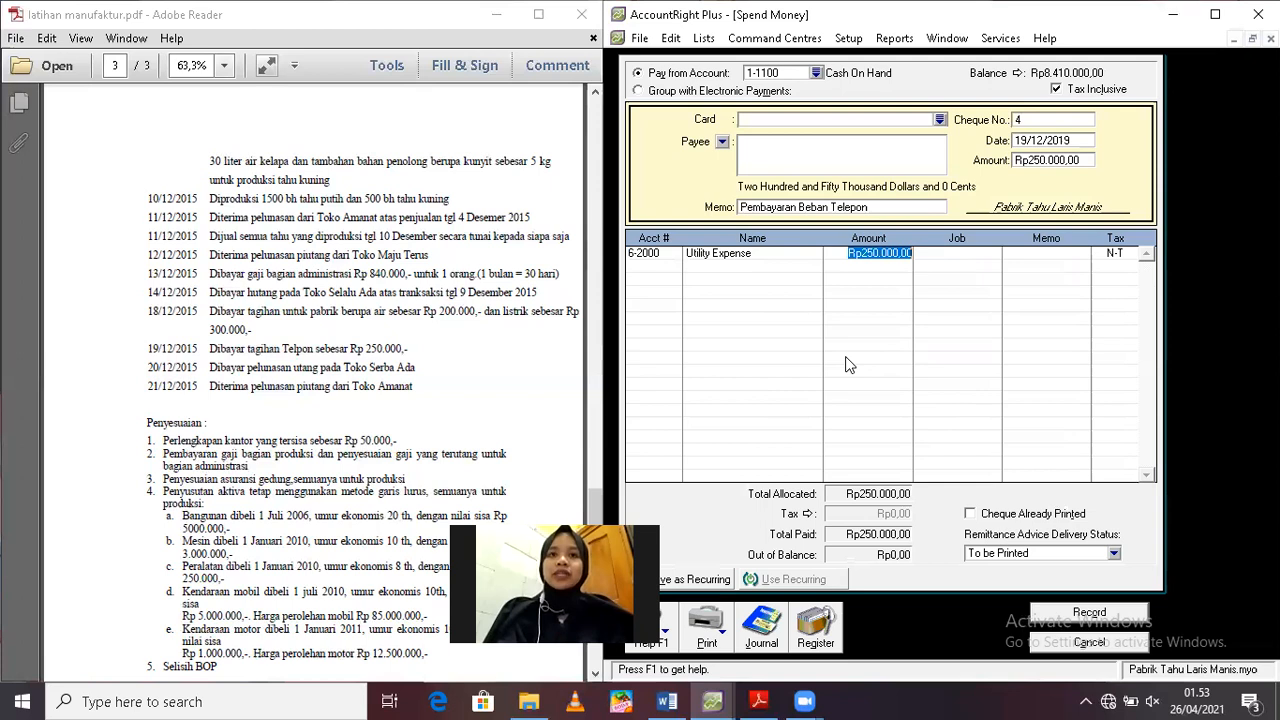
key("Return")
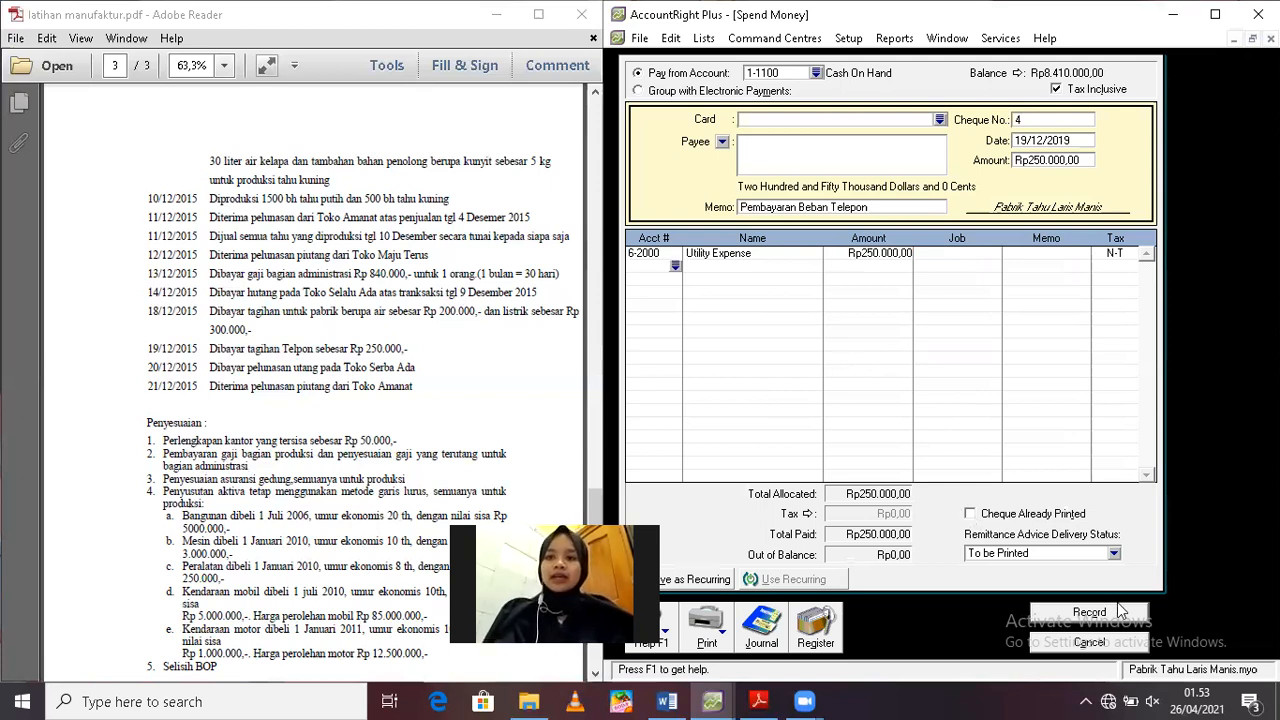
left_click(1090, 613)
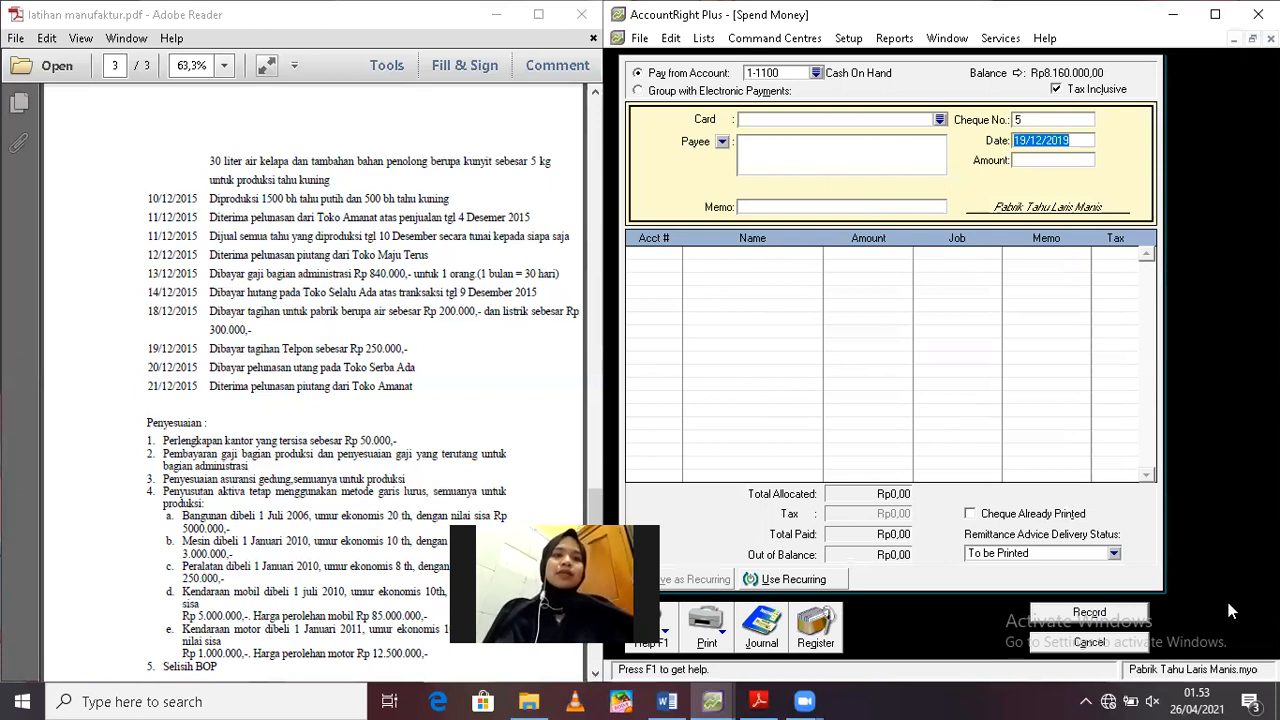
left_click(1132, 641)
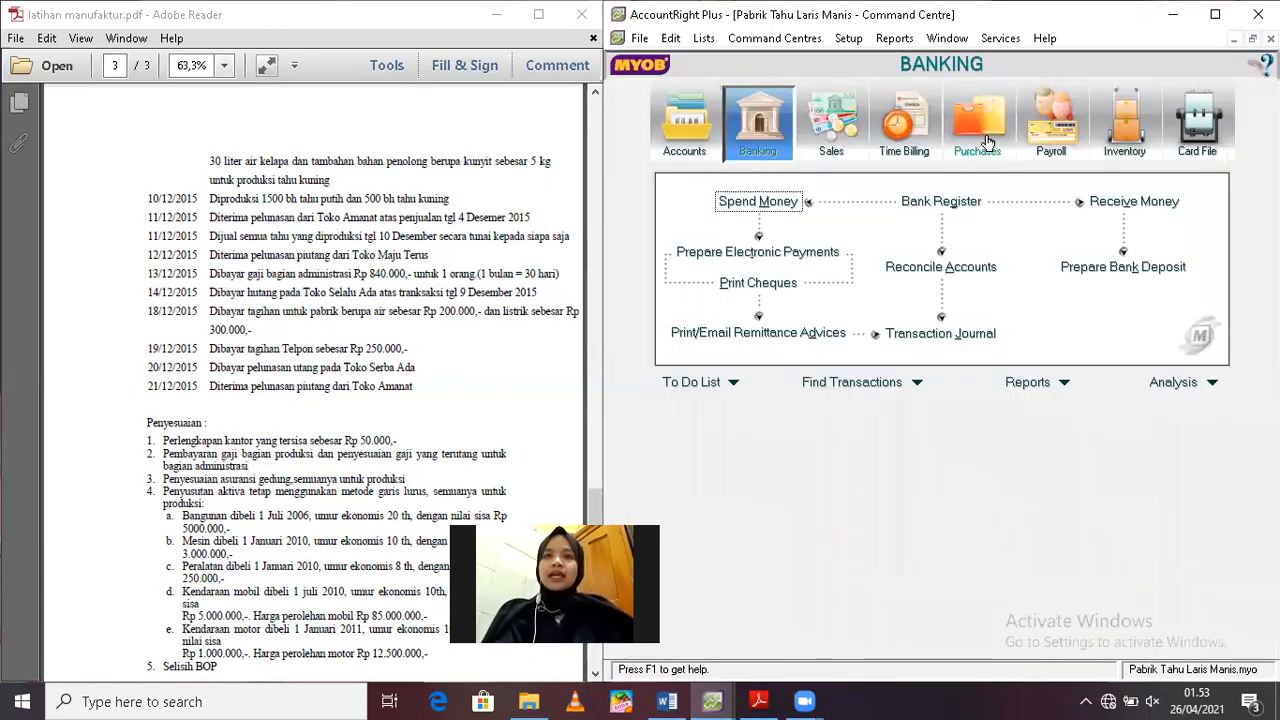
Start a bill payment to the supplier Toko Serba Ada
left_click(987, 143)
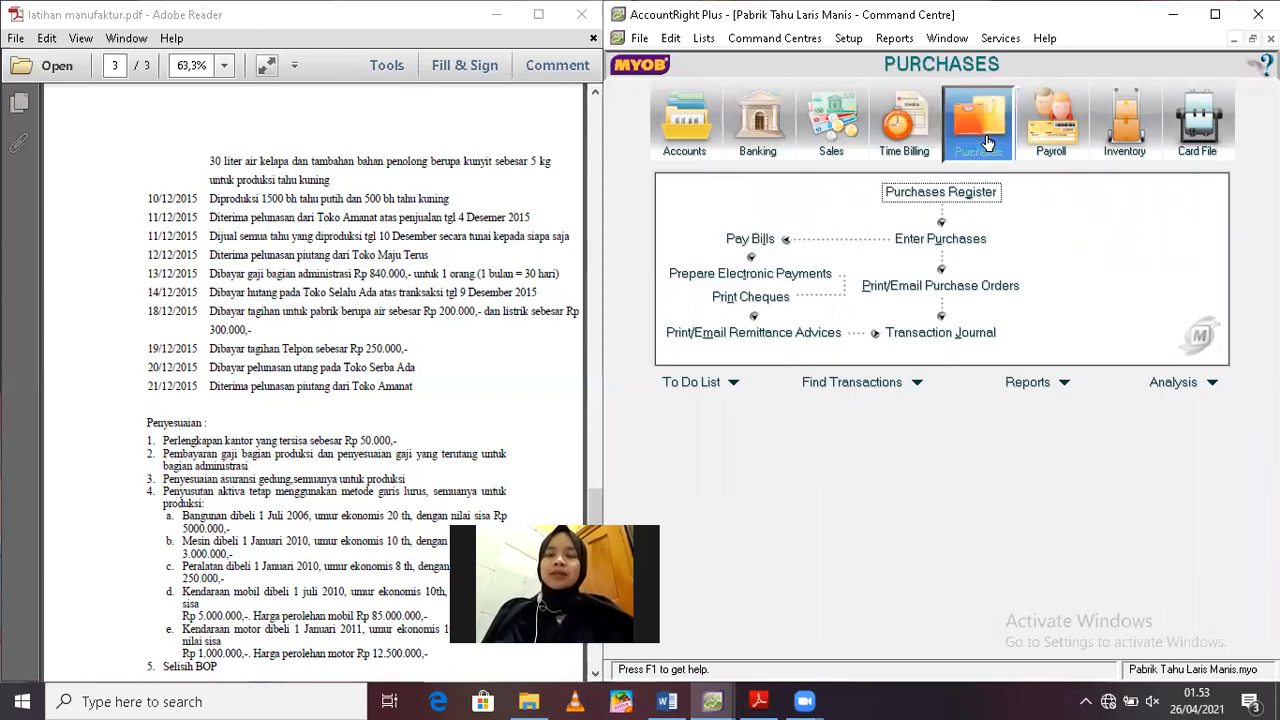
left_click(748, 241)
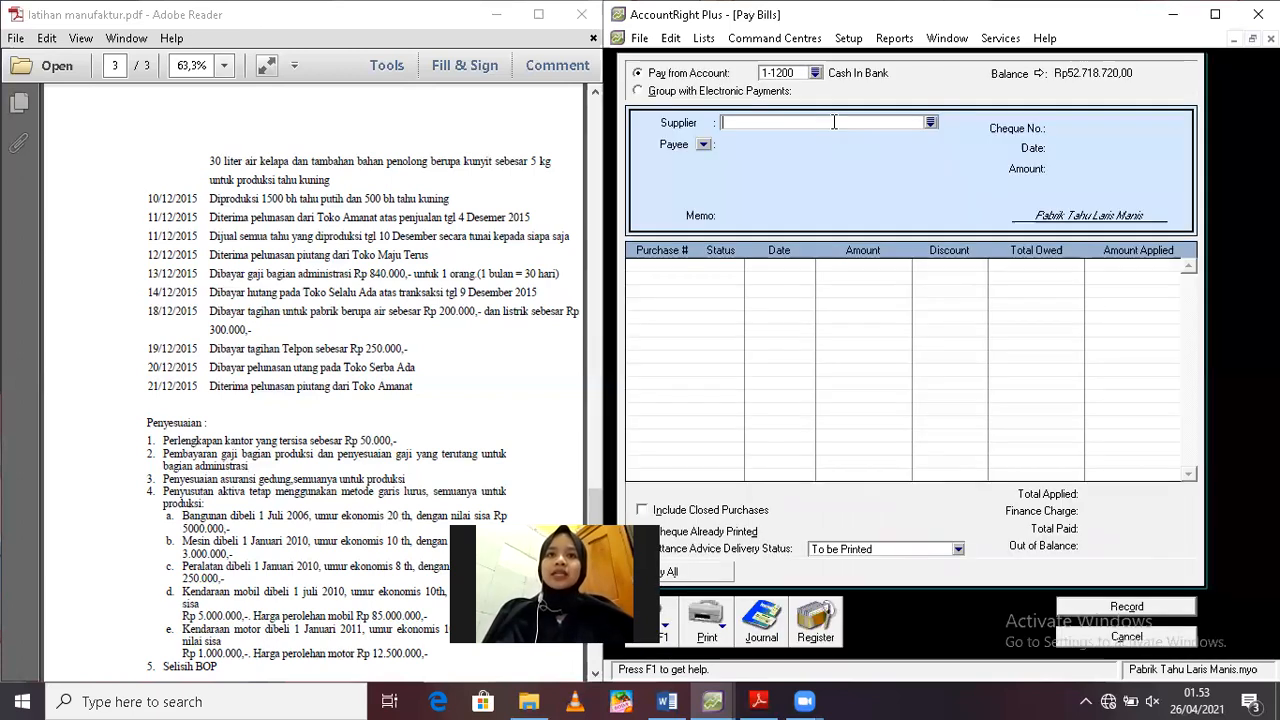
type("Toko s")
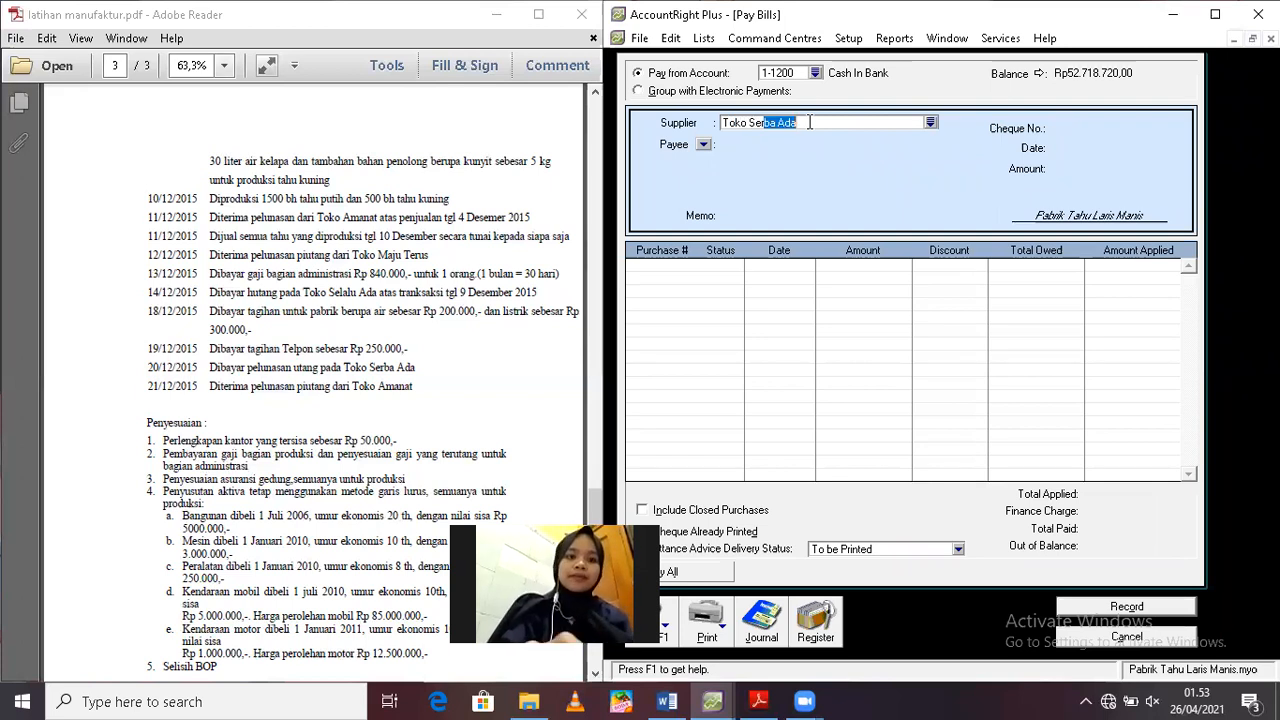
key("Tab")
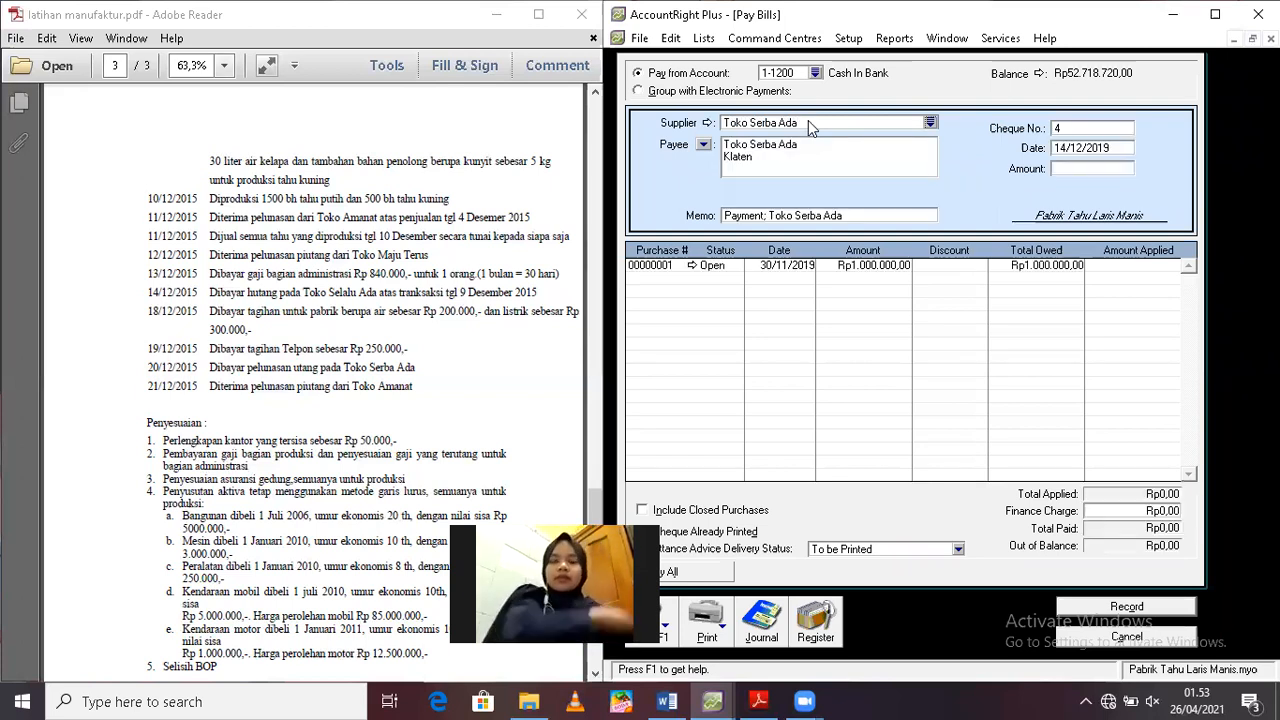
Date the supplier payment 20/12/2019 and set its amount to Rp1.000.000
left_click(1106, 146)
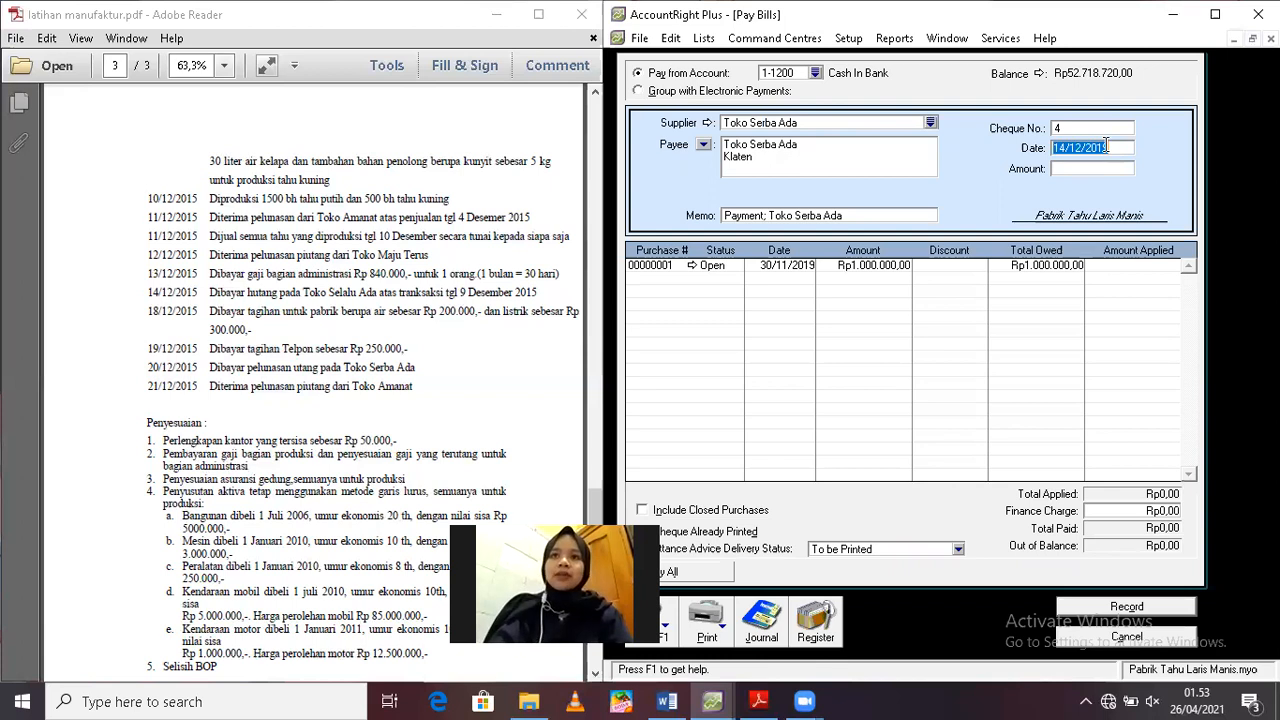
type("20/12/201")
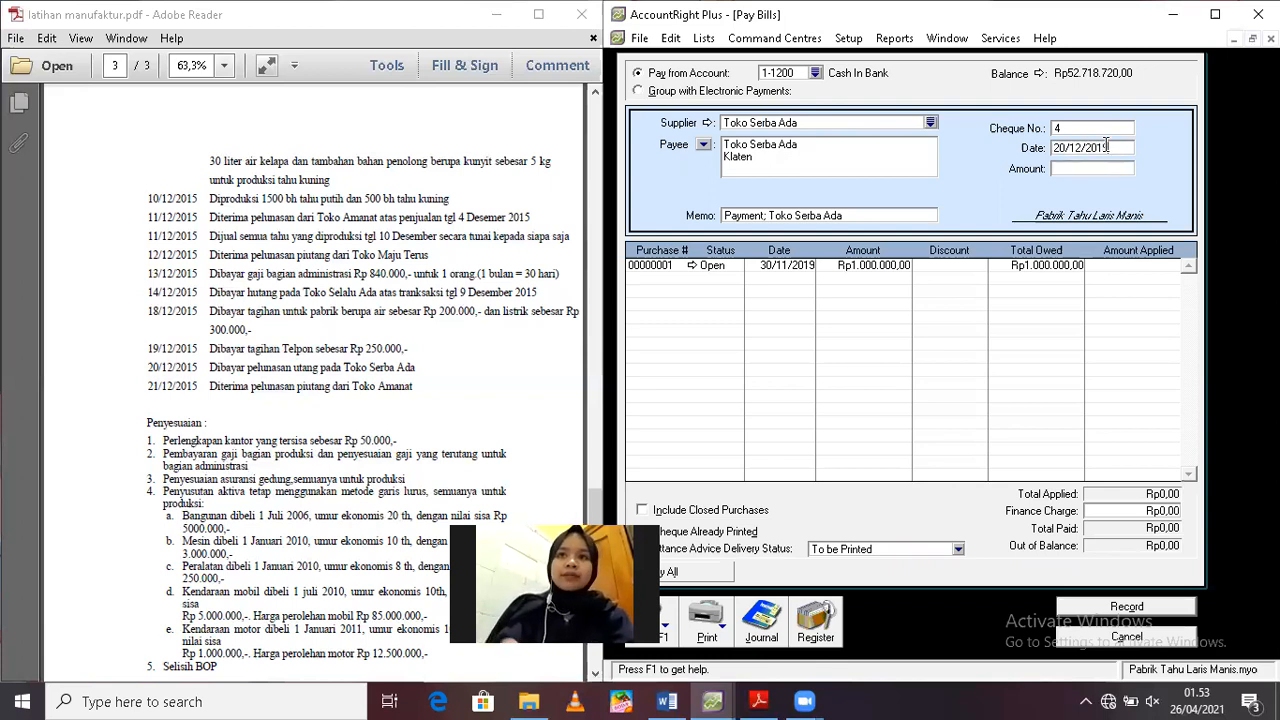
type("9")
key("Tab")
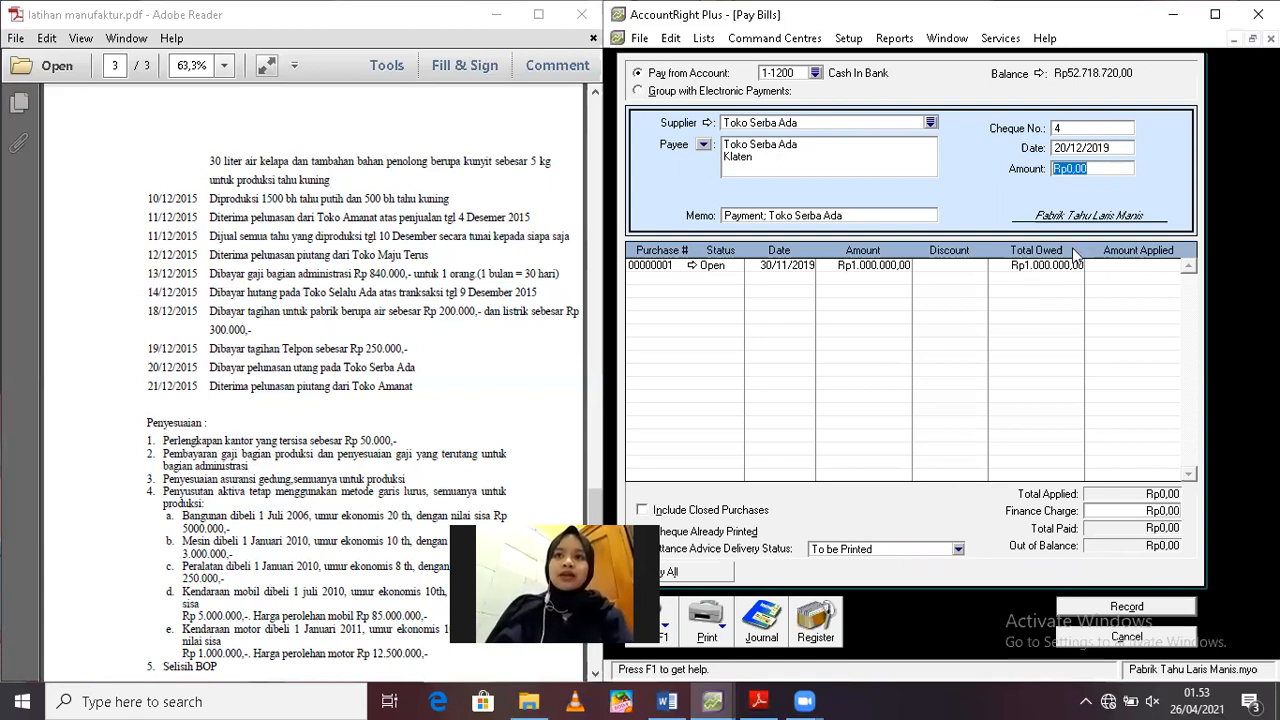
type("1000000")
key("Tab")
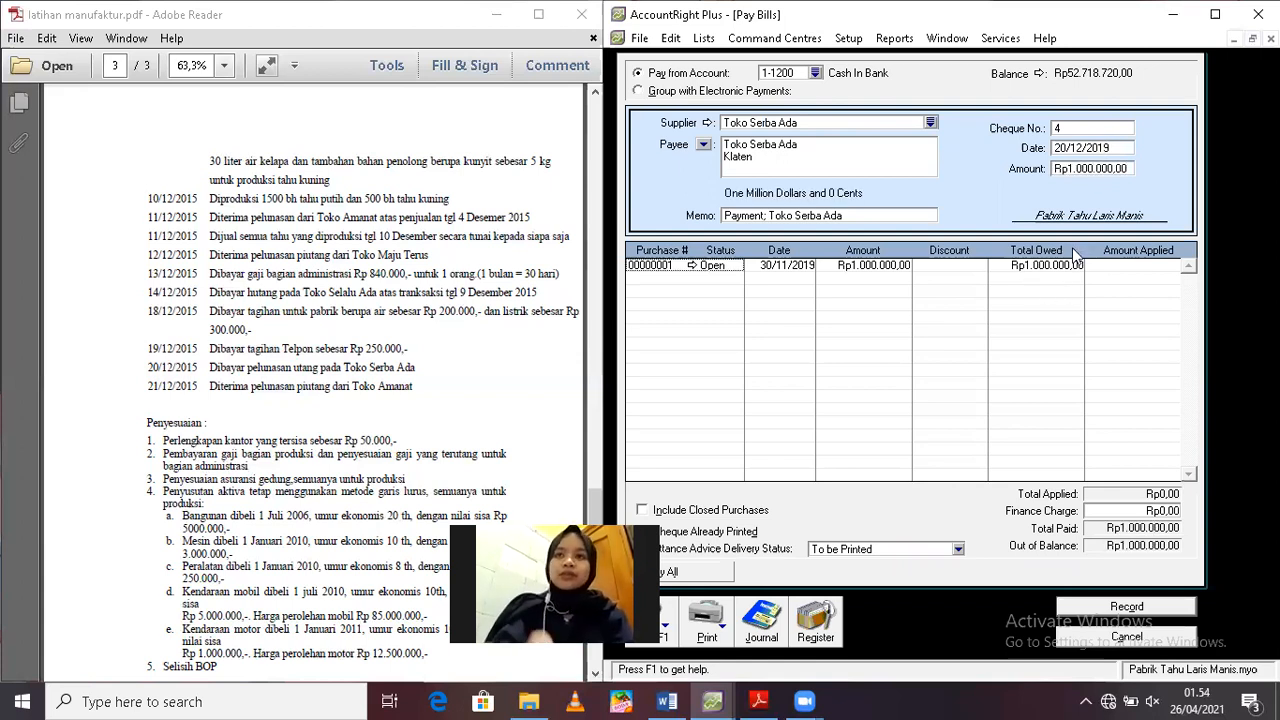
Apply the Rp1.000.000 to Toko Serba Ada's open purchase, record the bill payment and close the form
left_click(1129, 265)
key("Tab")
key("Tab")
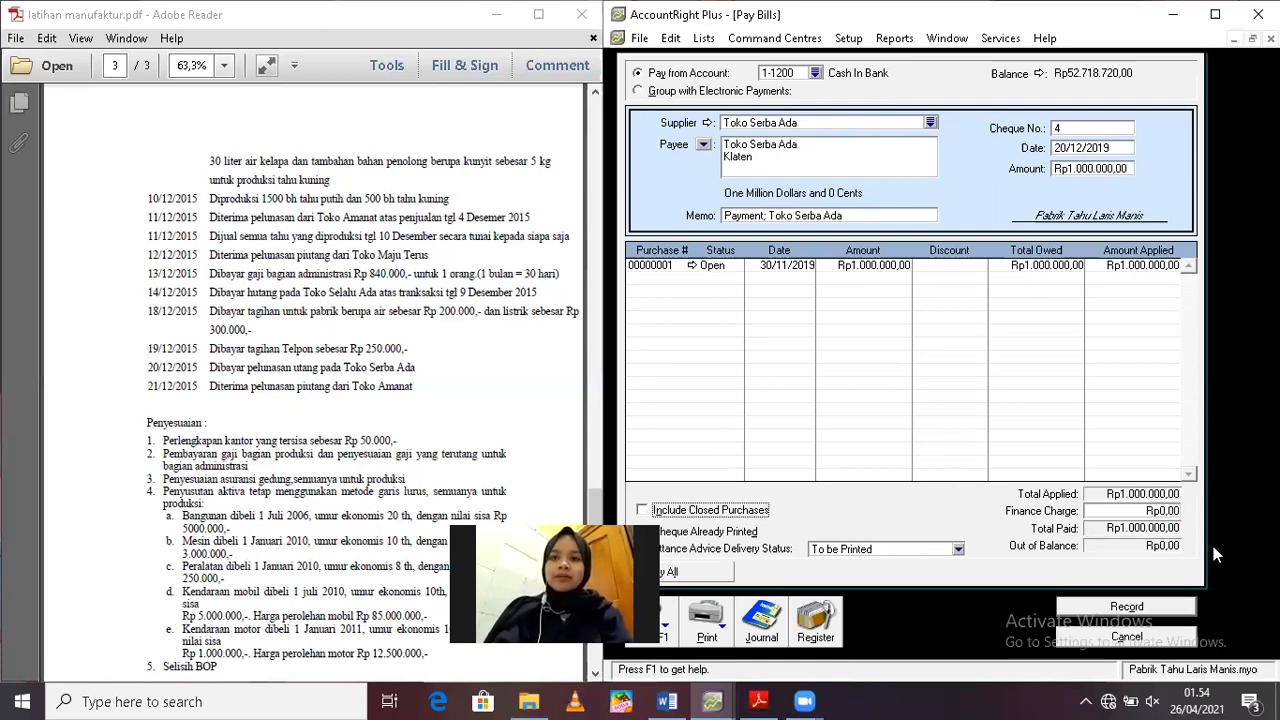
left_click(1153, 607)
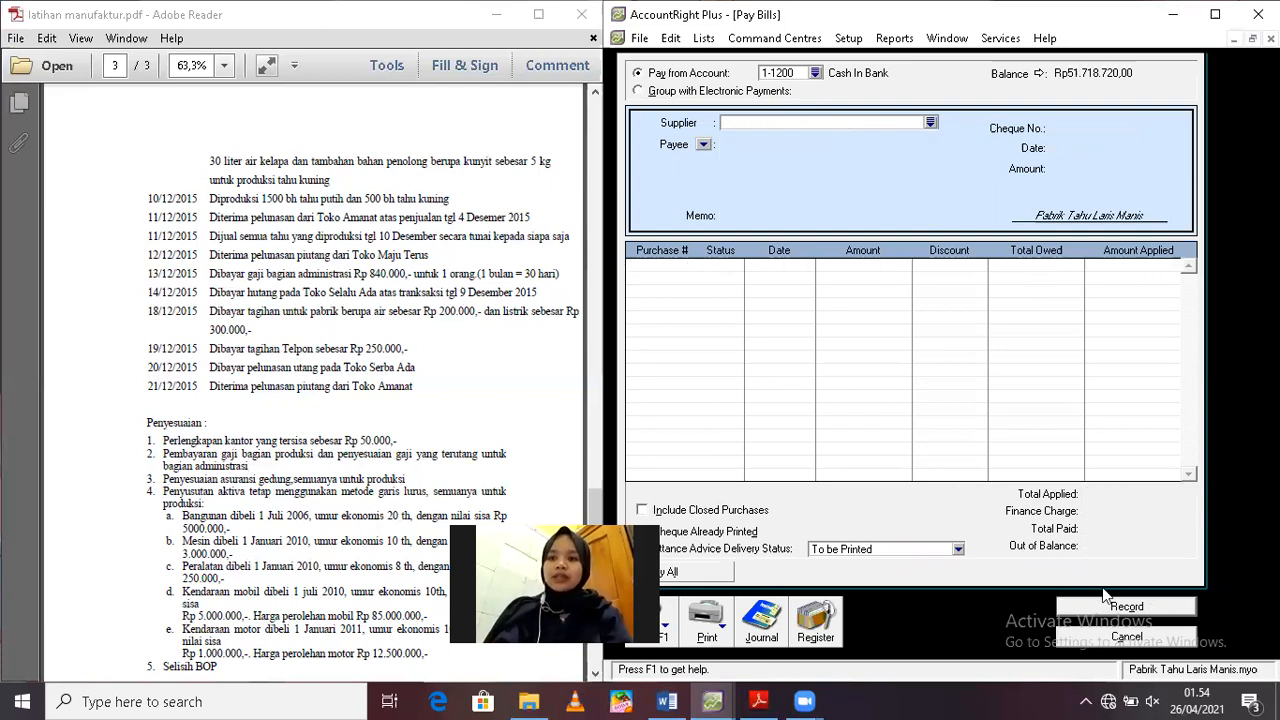
left_click(1124, 637)
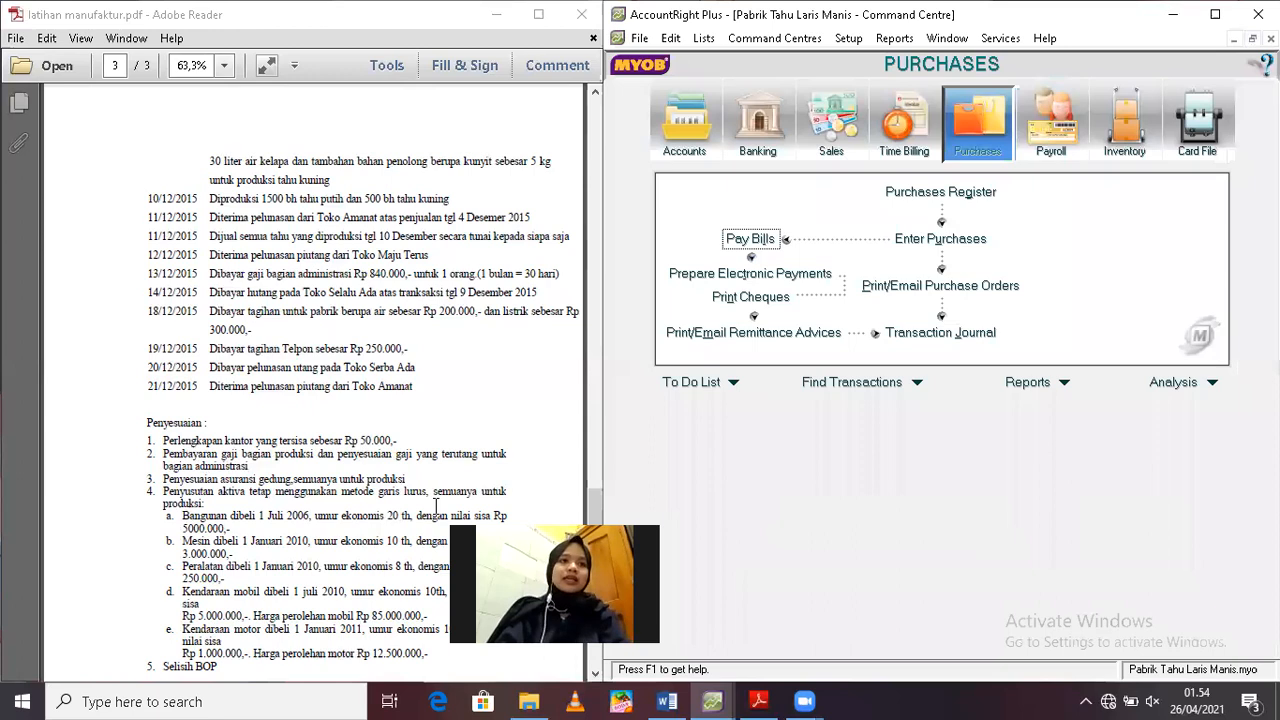
Start a received customer payment for Toko Amanat
left_click(826, 143)
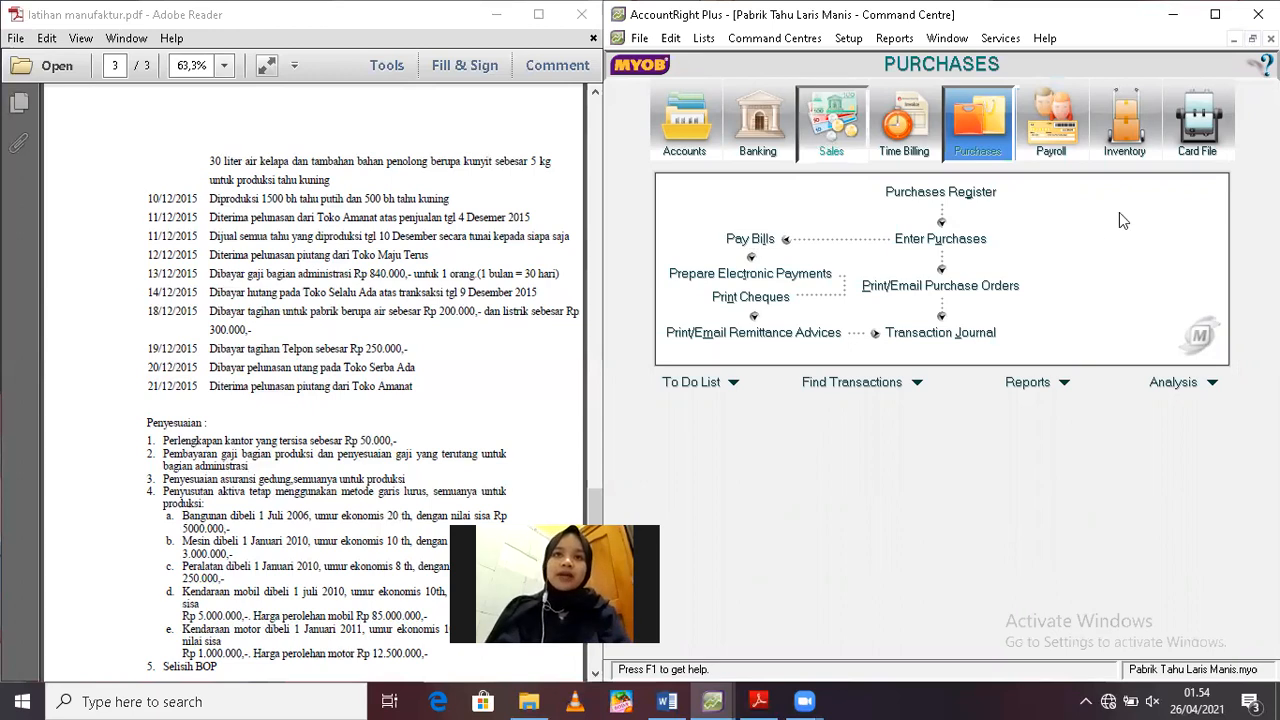
left_click(1108, 240)
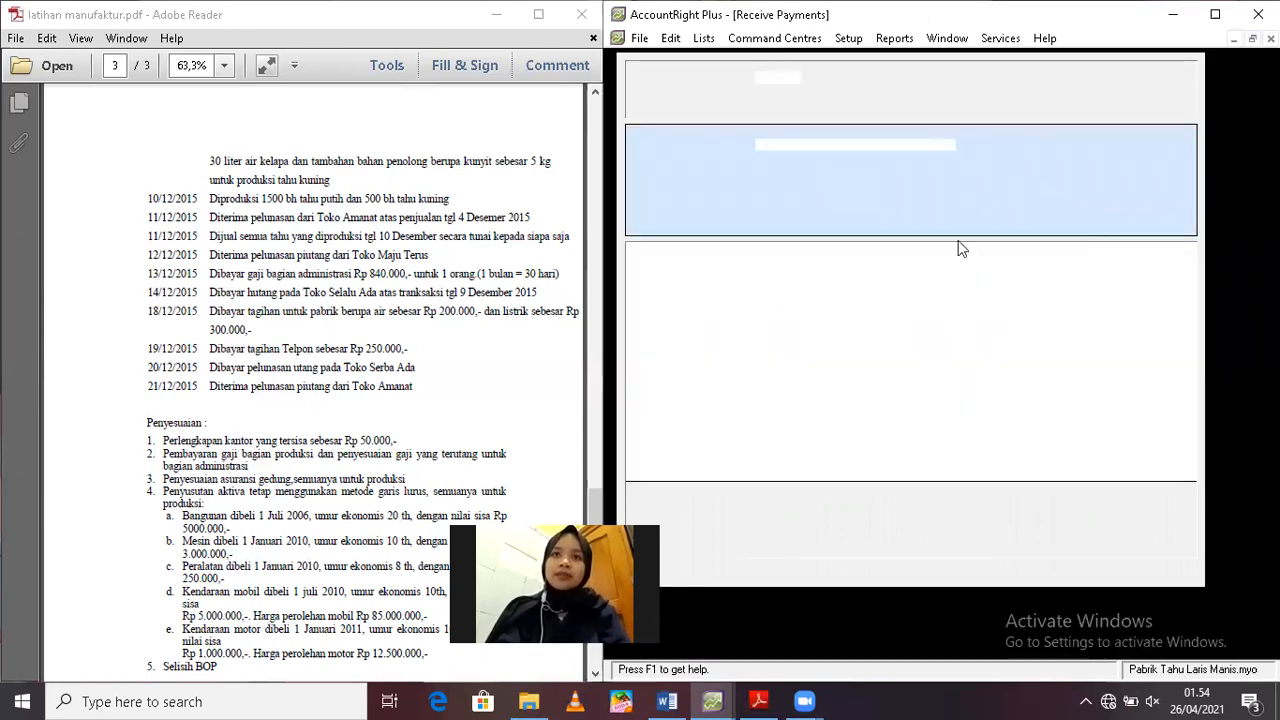
type("Toko Amanat")
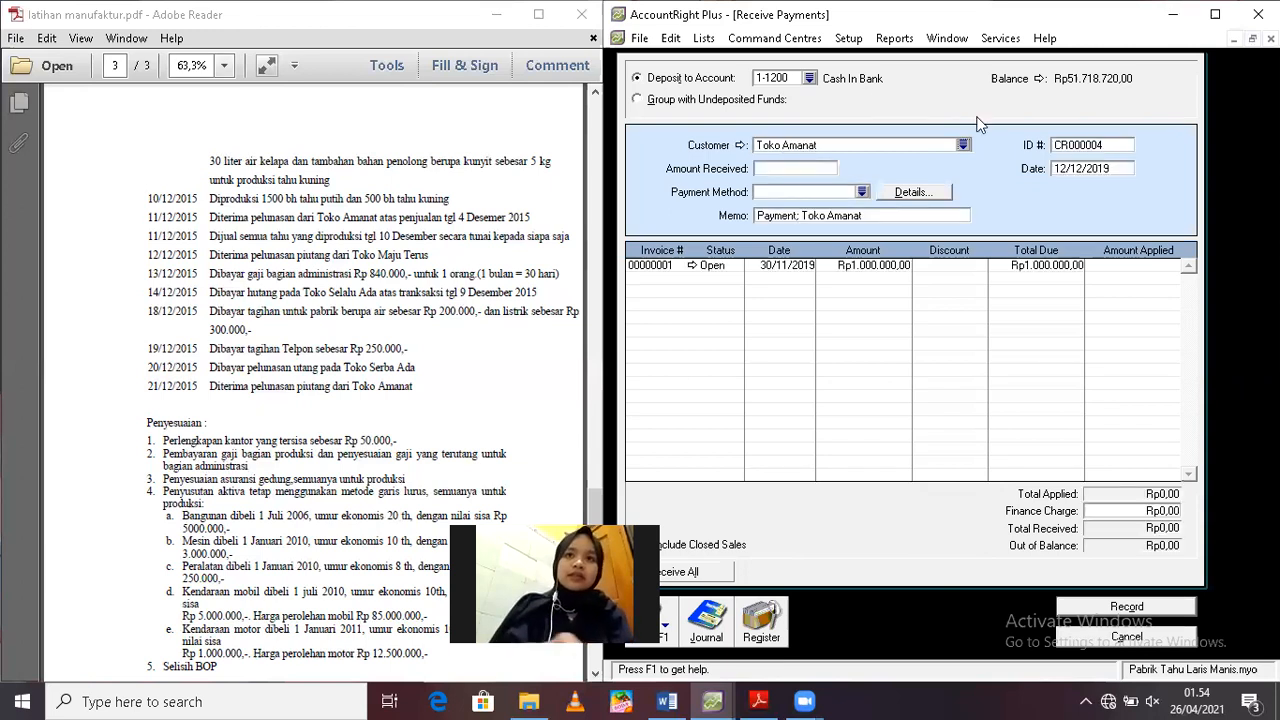
Date the customer payment 21/12/2019 and set the amount received to Rp1.000.000
left_click(1081, 172)
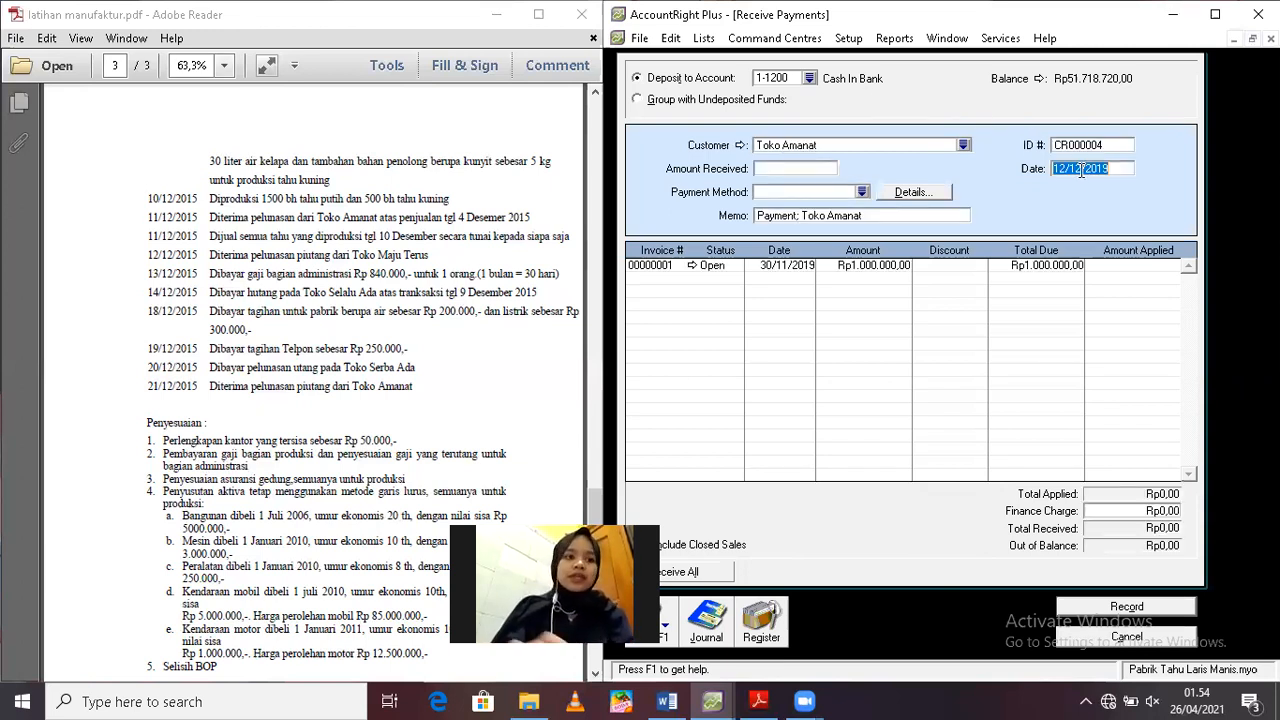
type("21/12/2019")
key("Tab")
type("1000000")
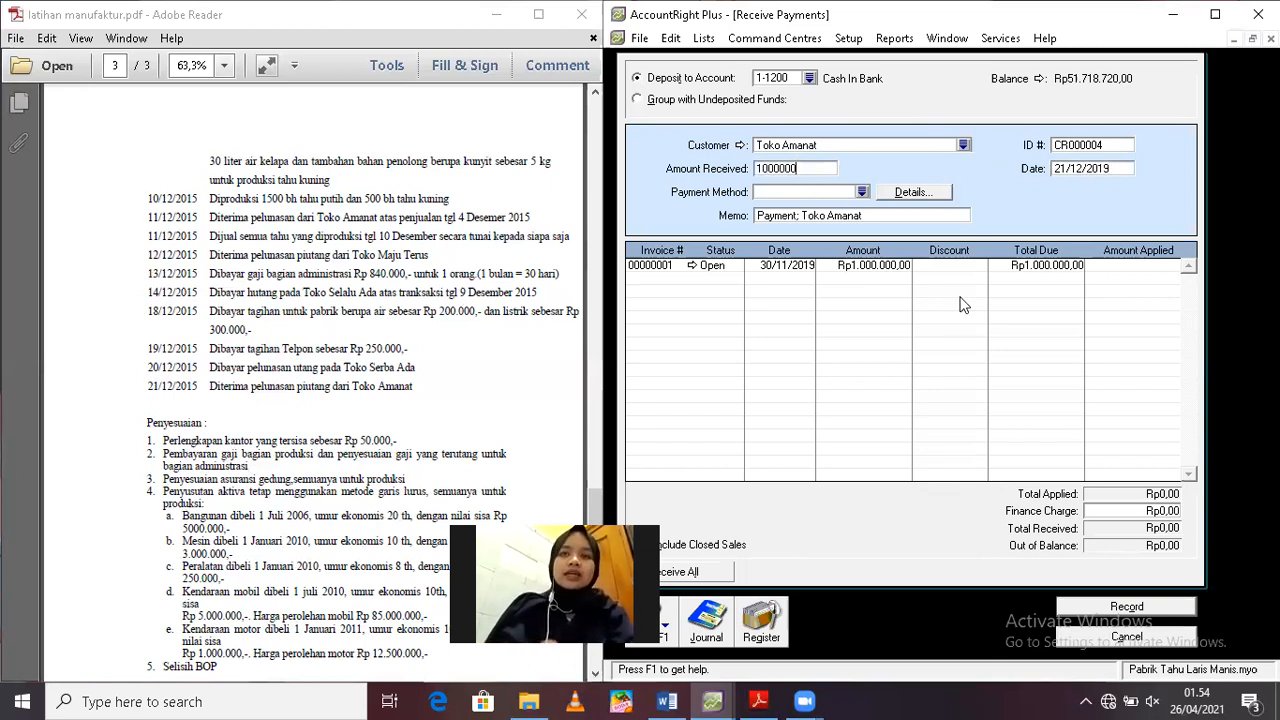
key("Tab")
Apply the Rp1.000.000 to Toko Amanat's open invoice, record the receipt and close the form
left_click(1125, 265)
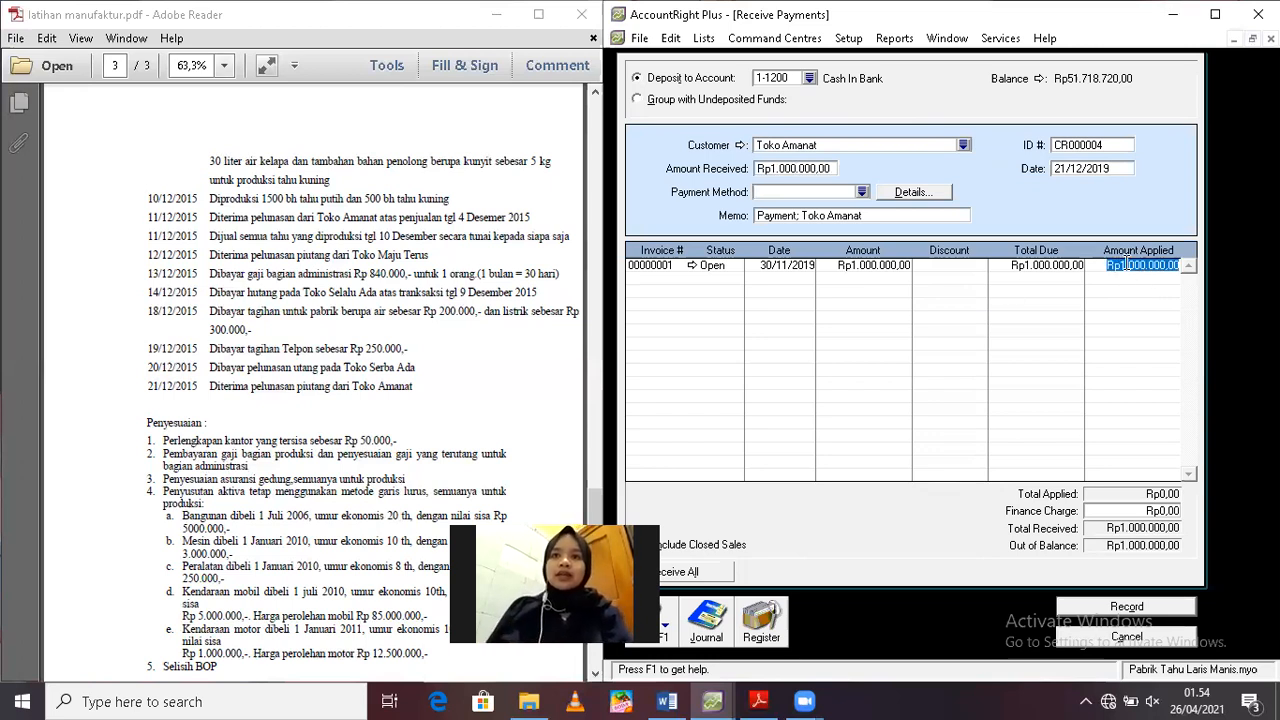
key("Tab")
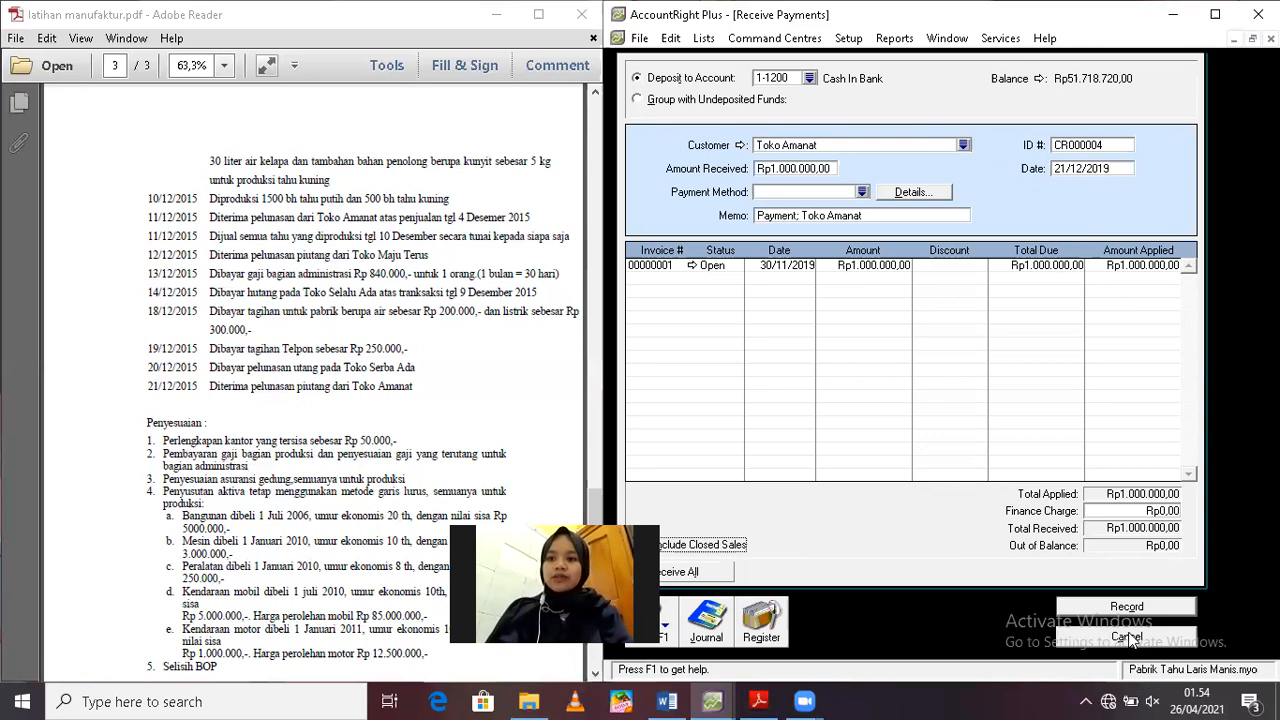
left_click(1127, 607)
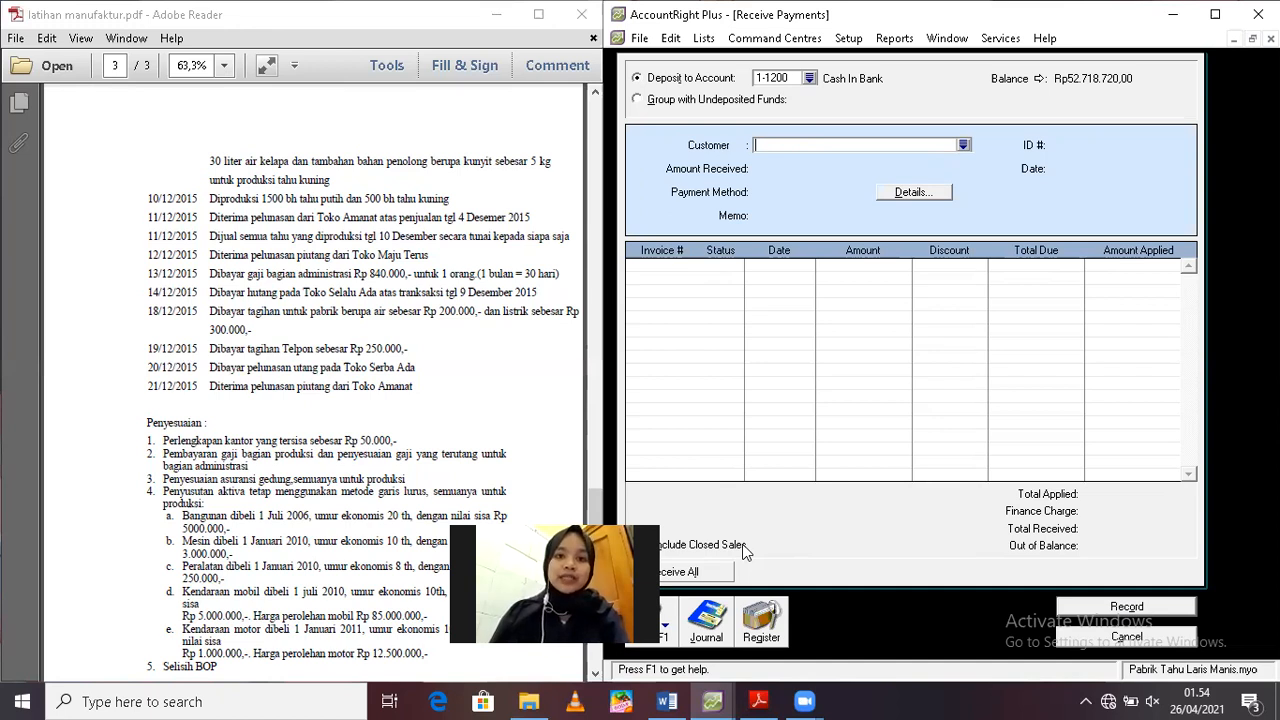
left_click(1146, 637)
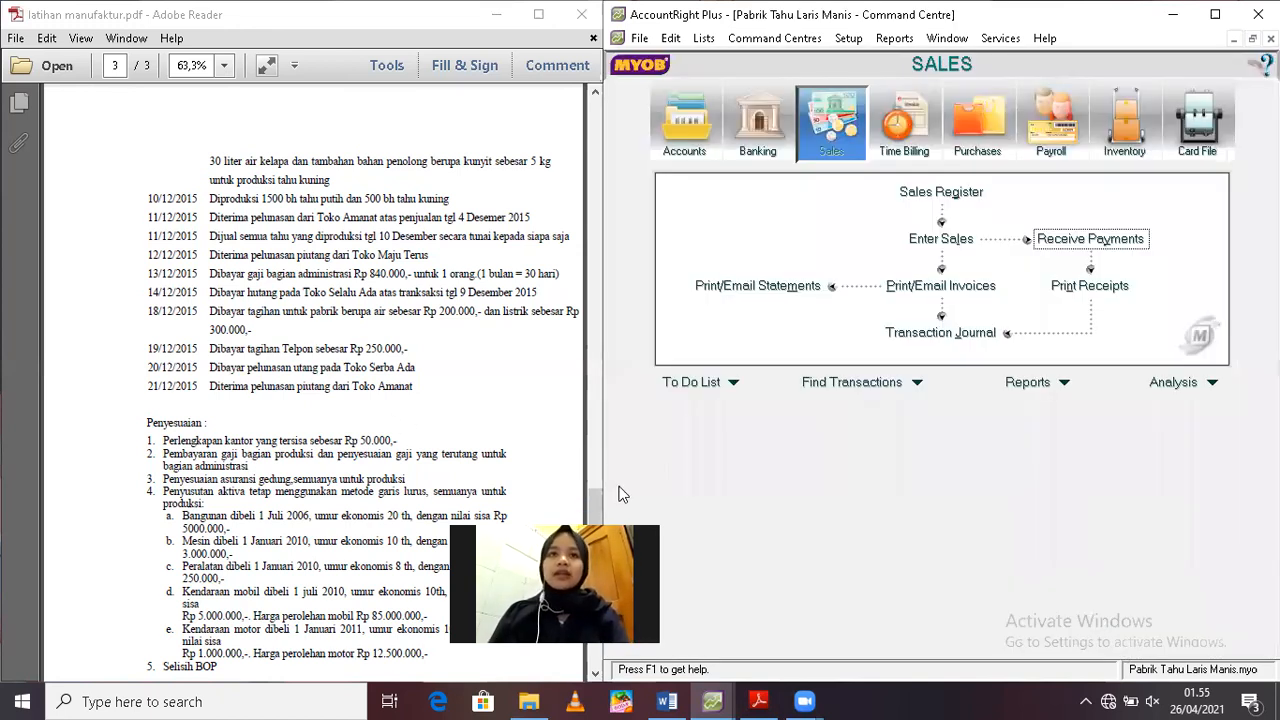
Start a general journal entry for the first adjustment in the exercise and date it 31/12/2019
left_click(594, 505)
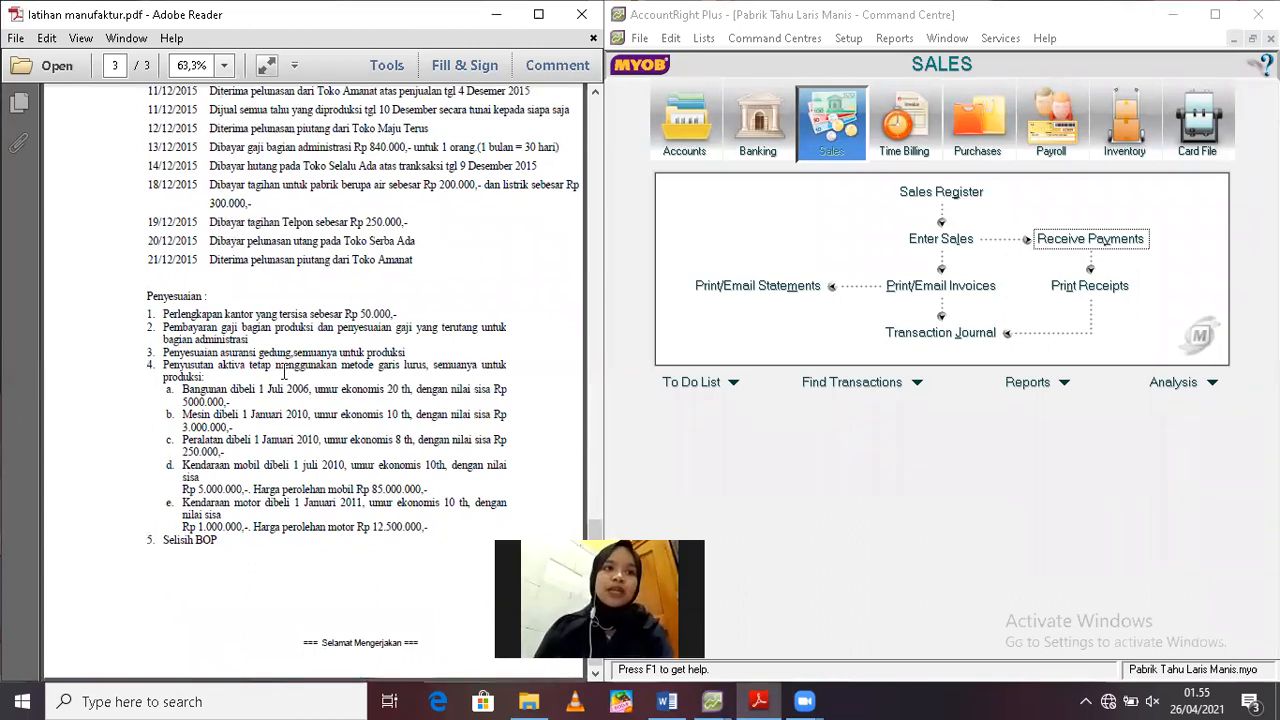
left_click(694, 138)
left_click(969, 265)
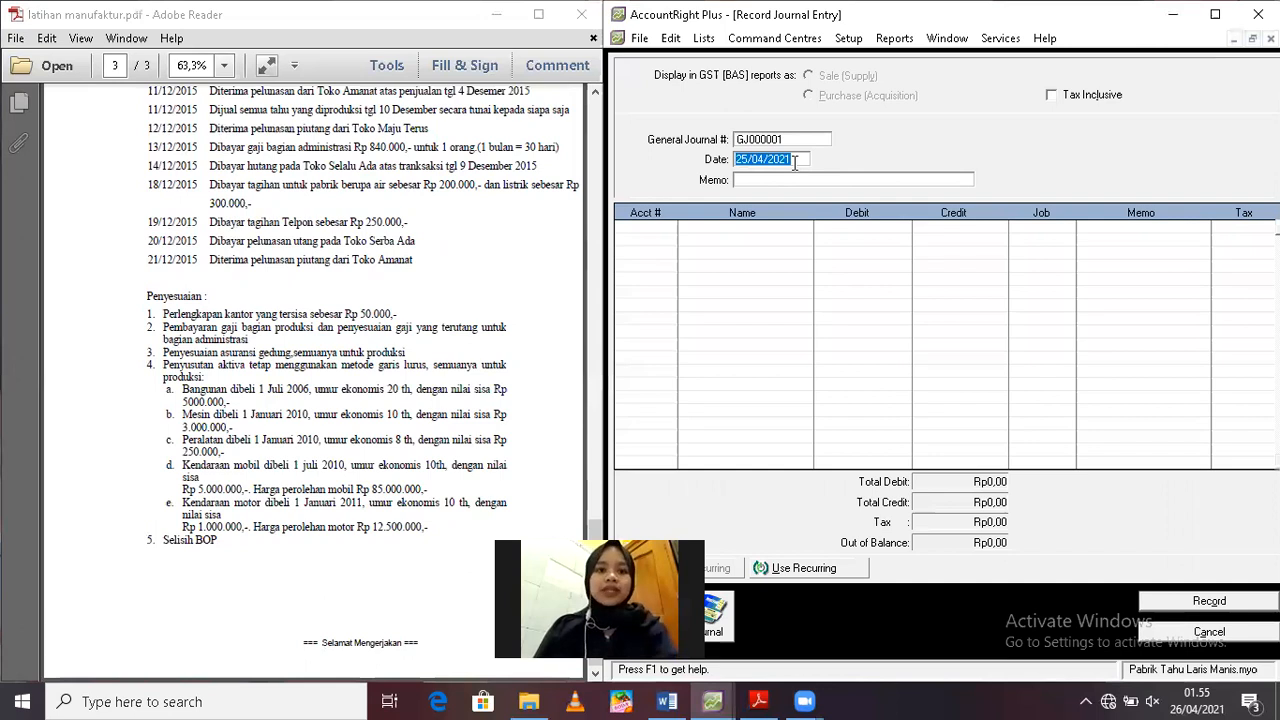
type("31/12/2019")
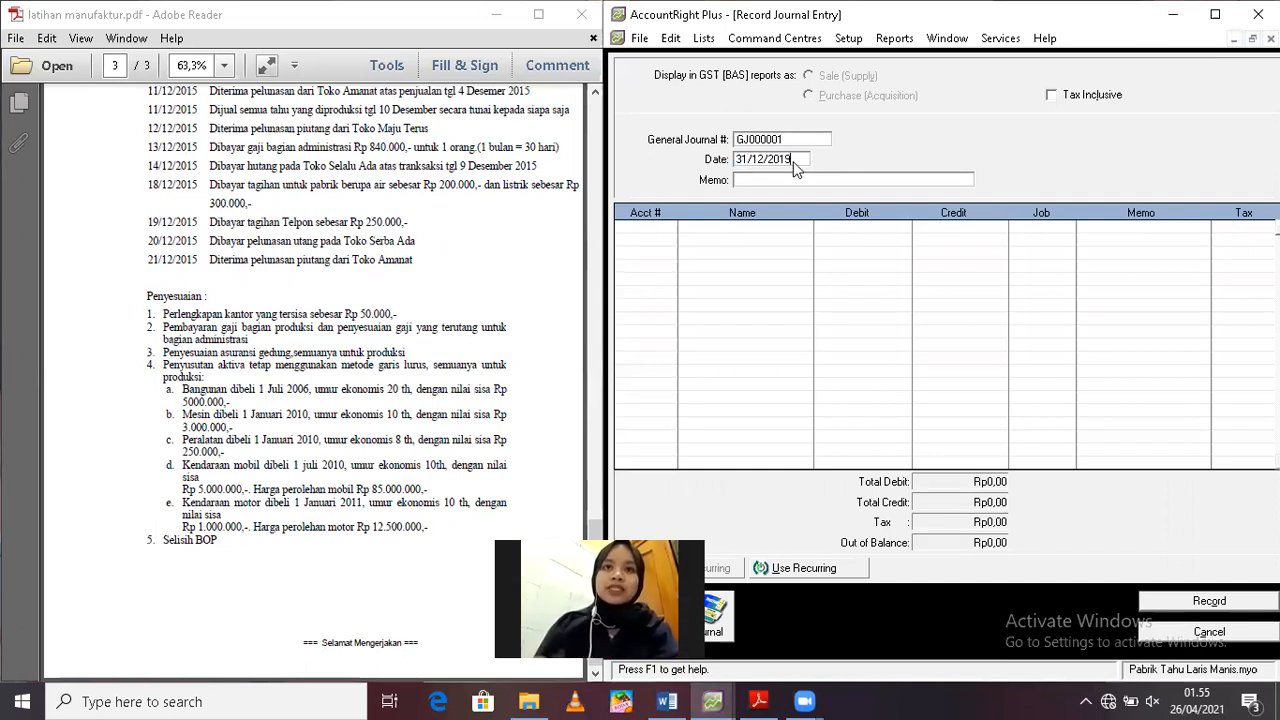
key("Tab")
Enter the memo "Penyesuaian Beban Perlengkapan" for the journal entry
type("P")
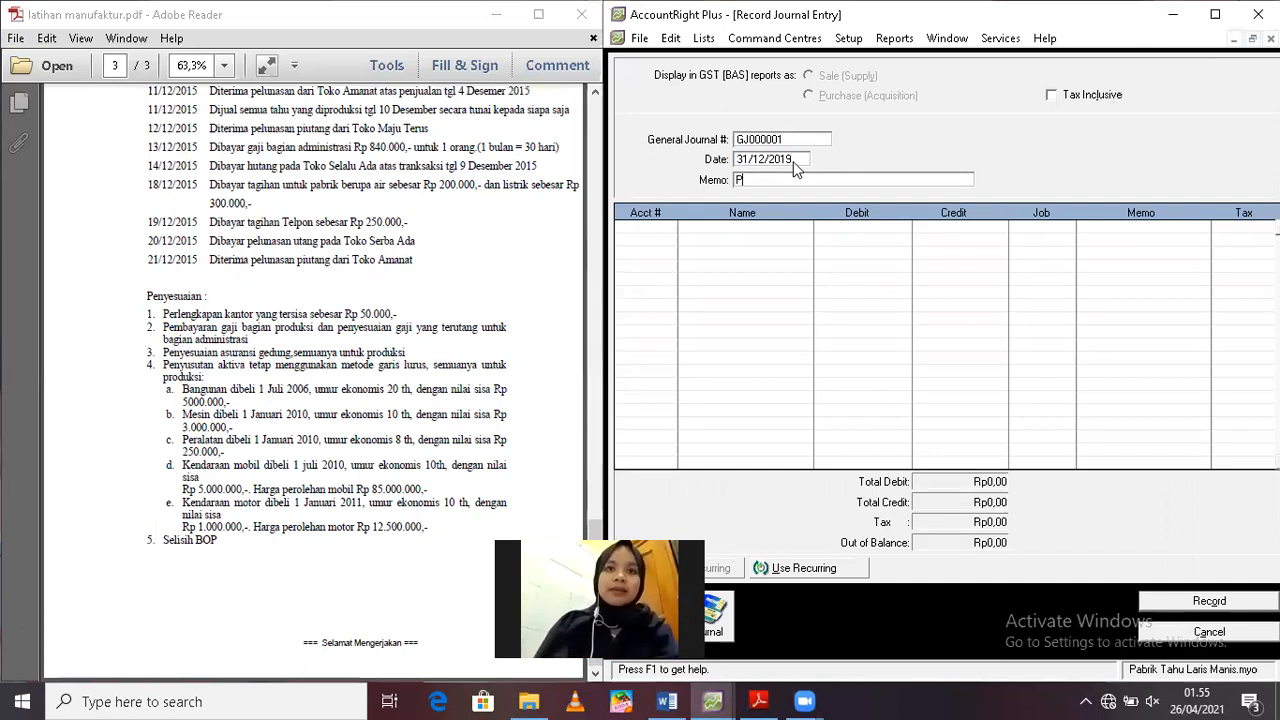
type("enyesuai")
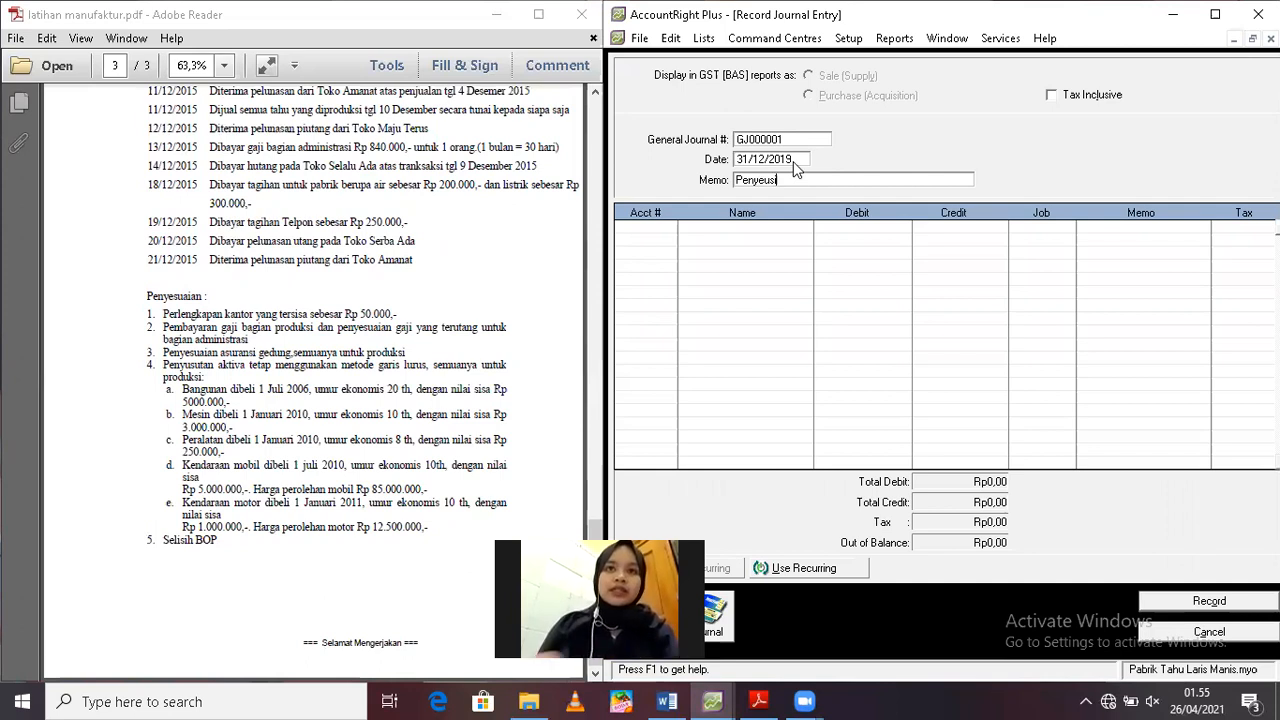
type("an Beban Perlengkapan")
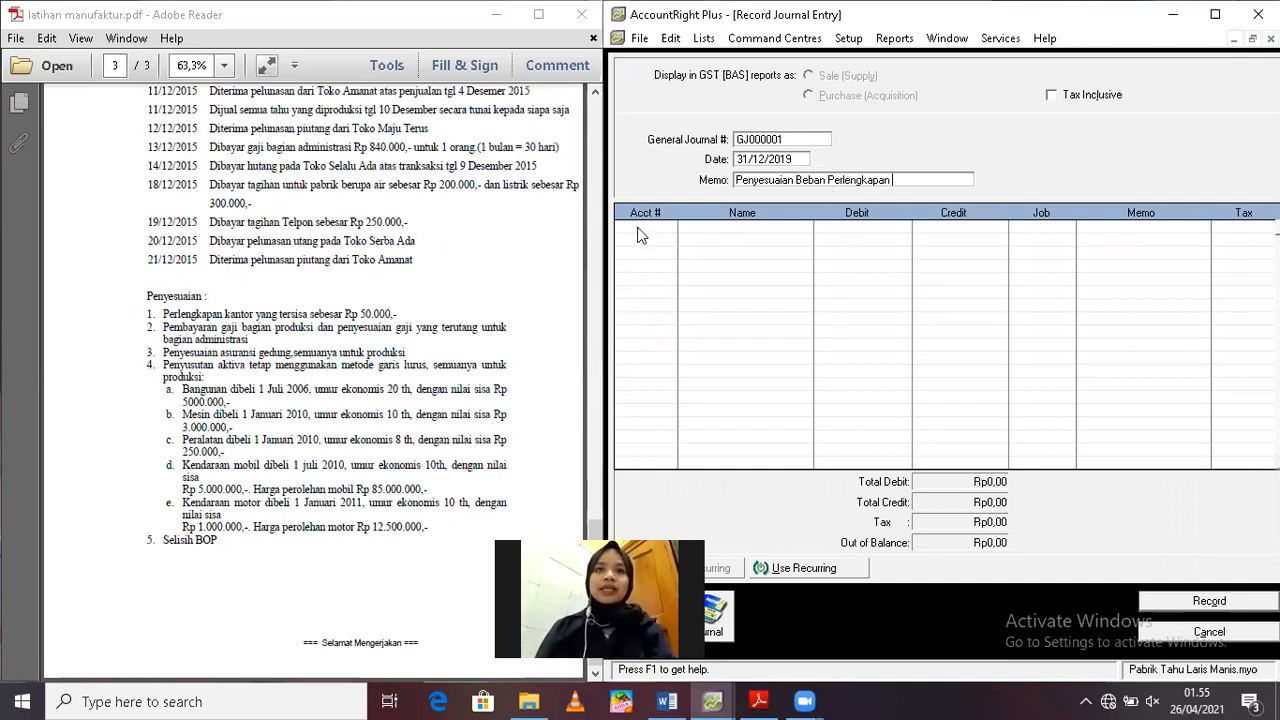
key("Tab")
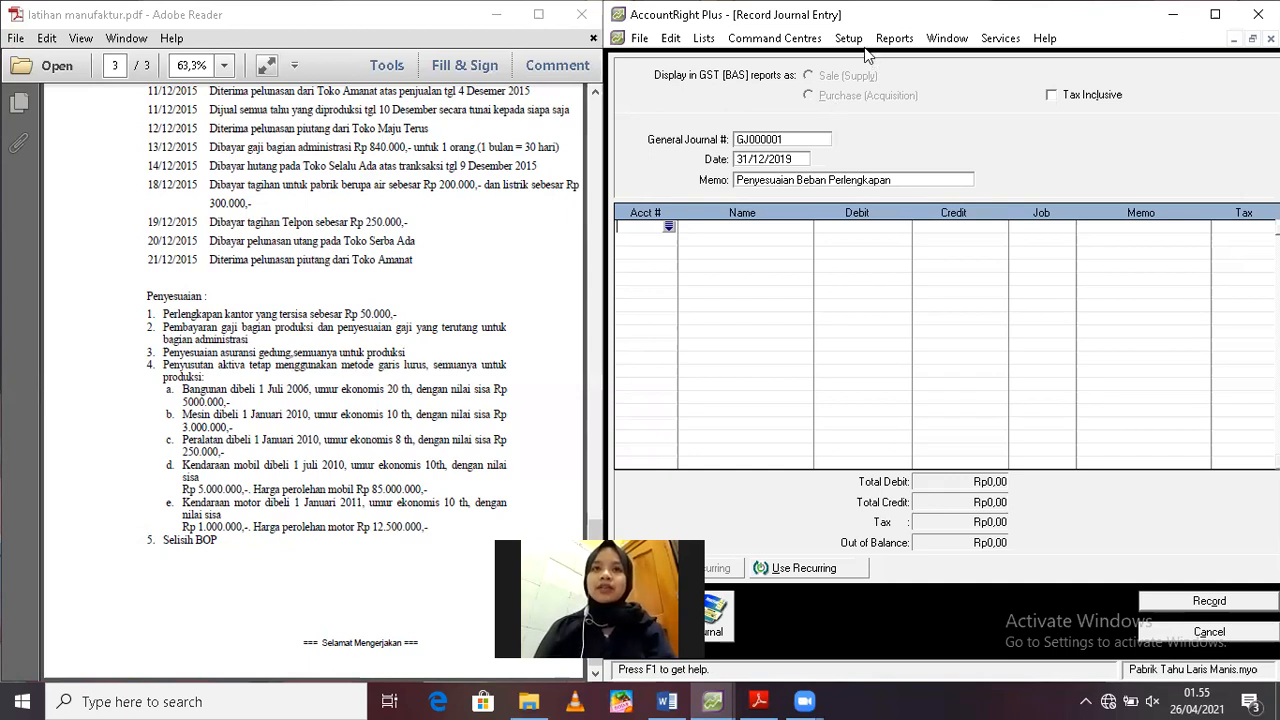
Display the Trial Balance report for December to check the Supplies balance, then return to the journal entry
left_click(893, 42)
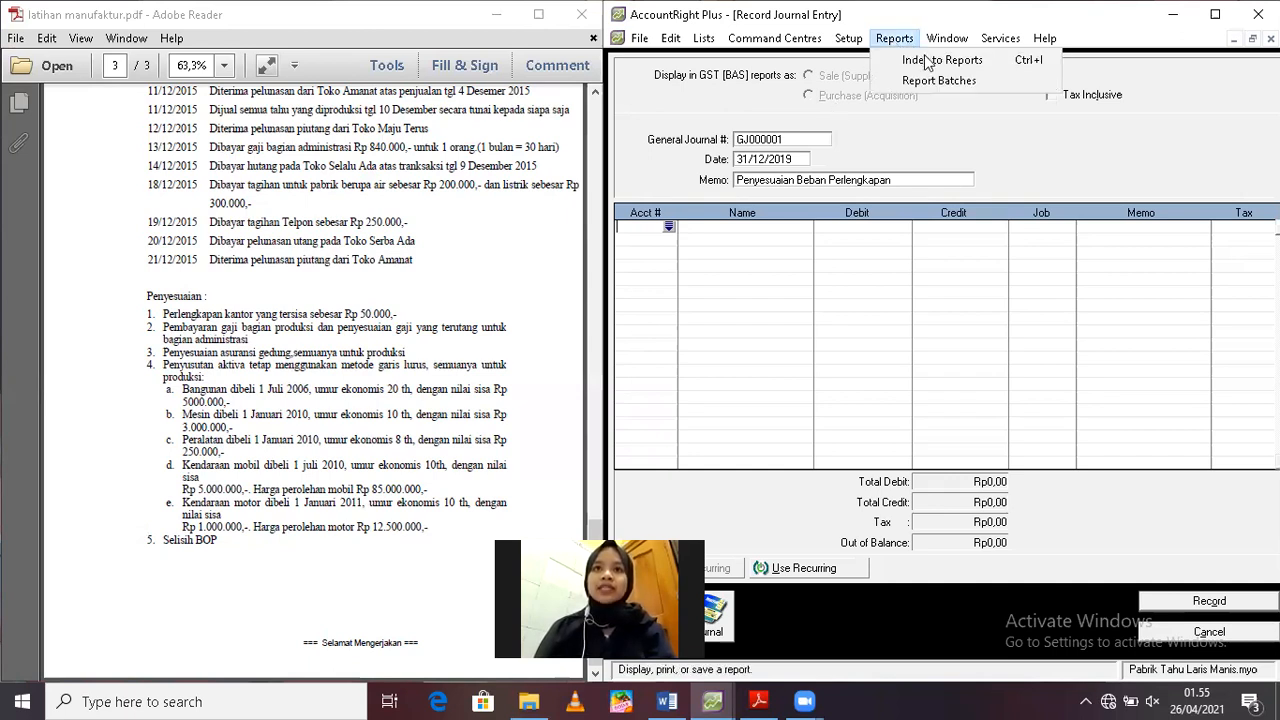
left_click(921, 58)
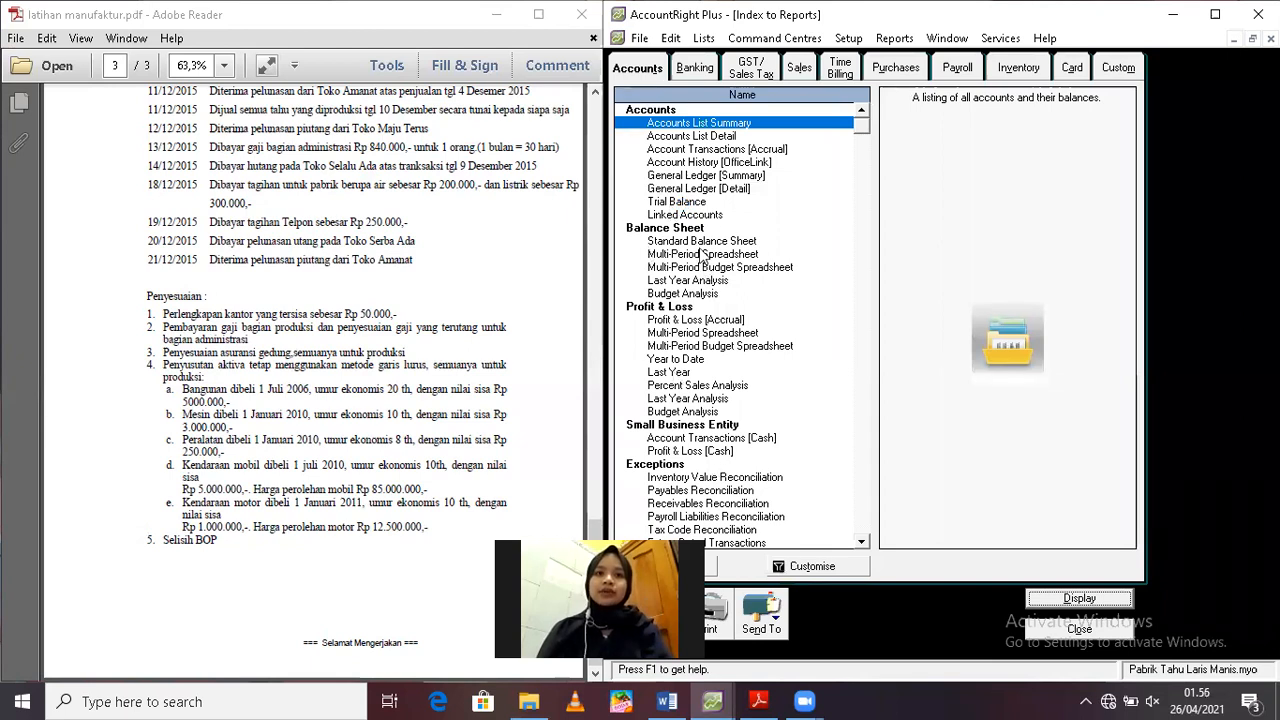
double_click(676, 203)
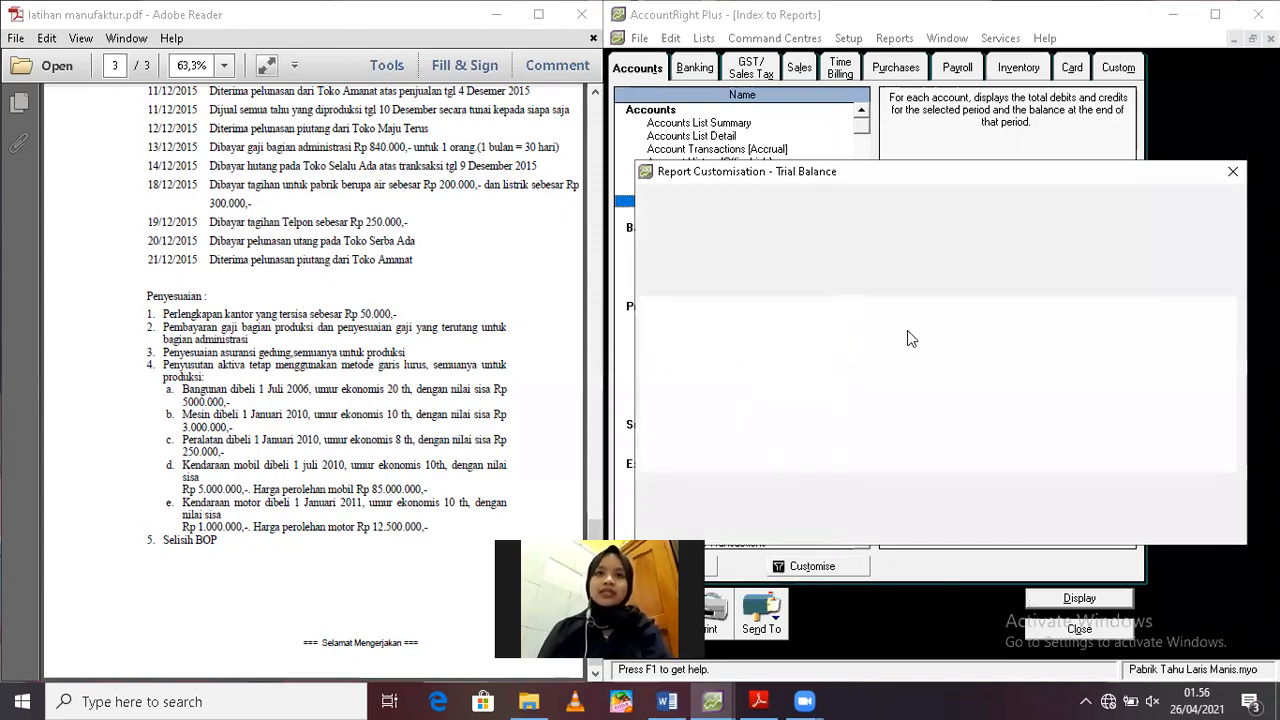
left_click(928, 316)
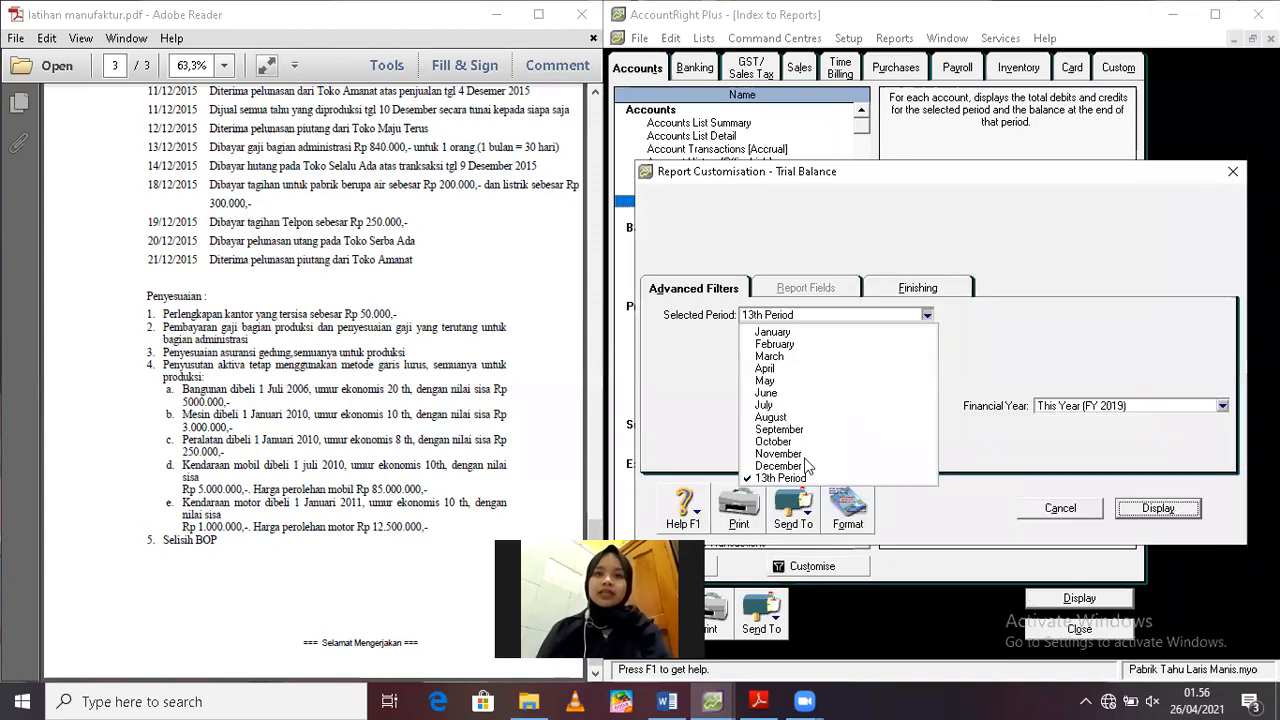
left_click(790, 466)
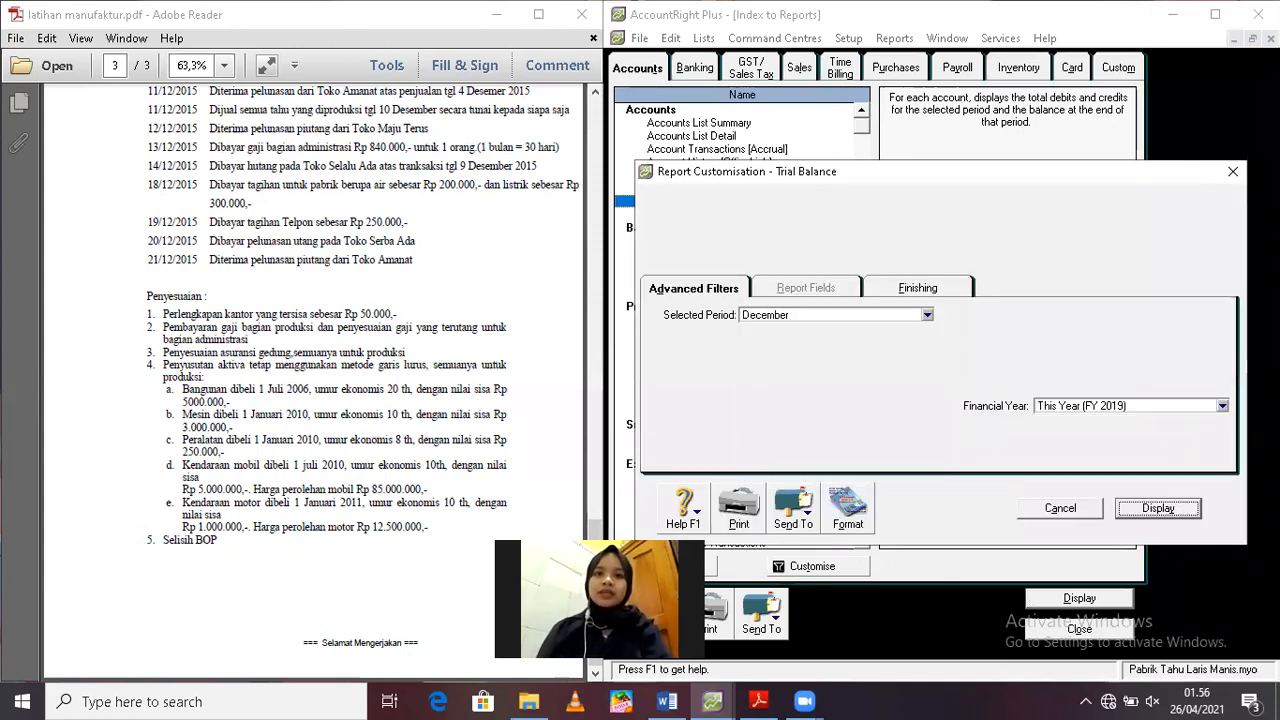
left_click(1158, 508)
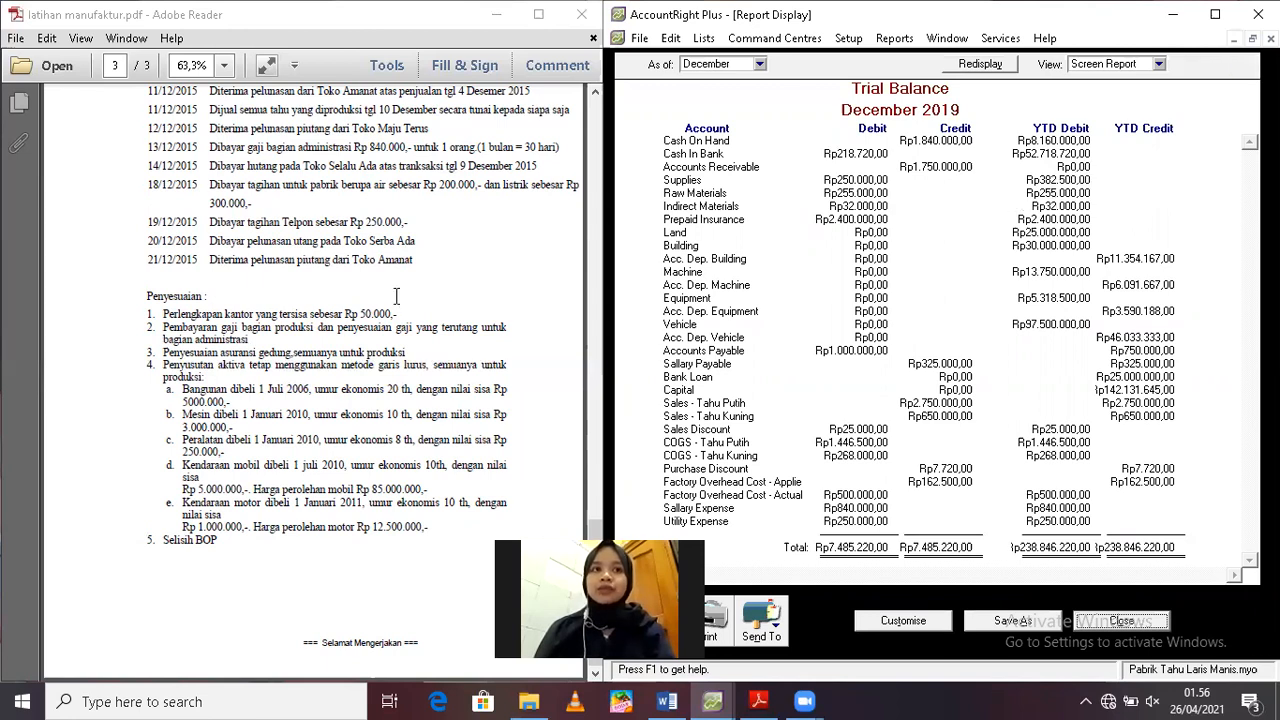
left_click(1238, 40)
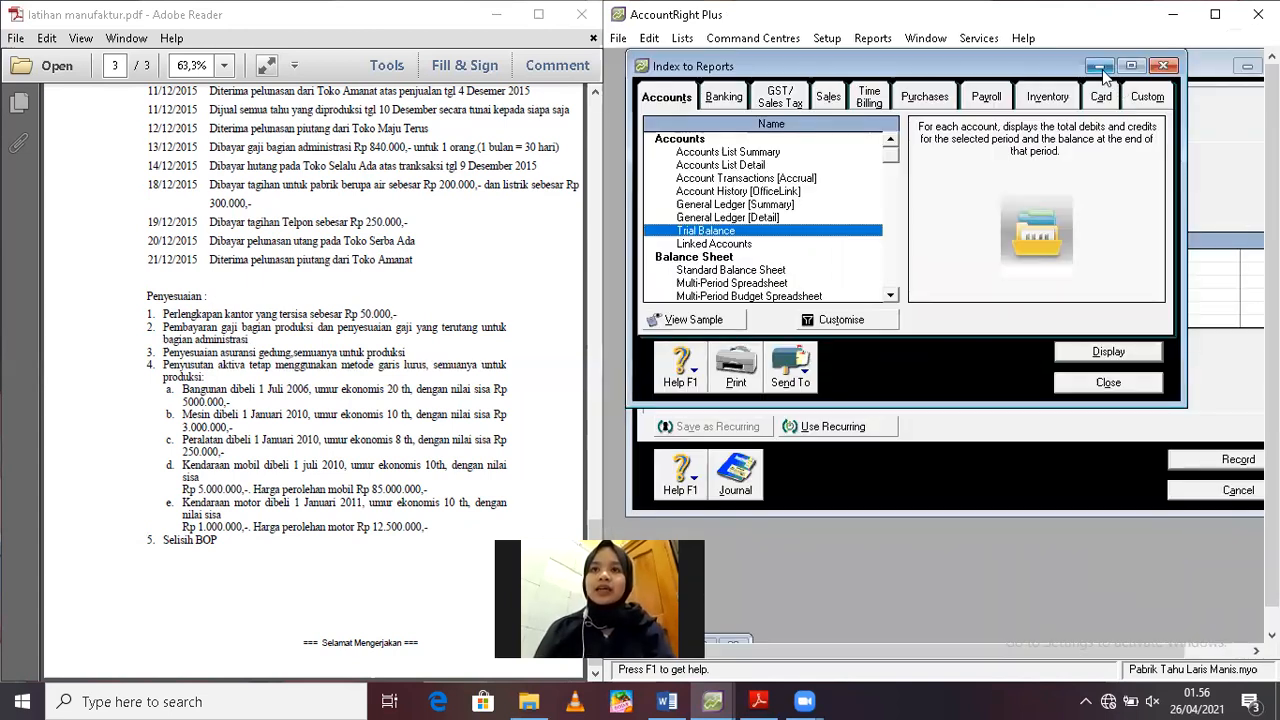
left_click(1108, 383)
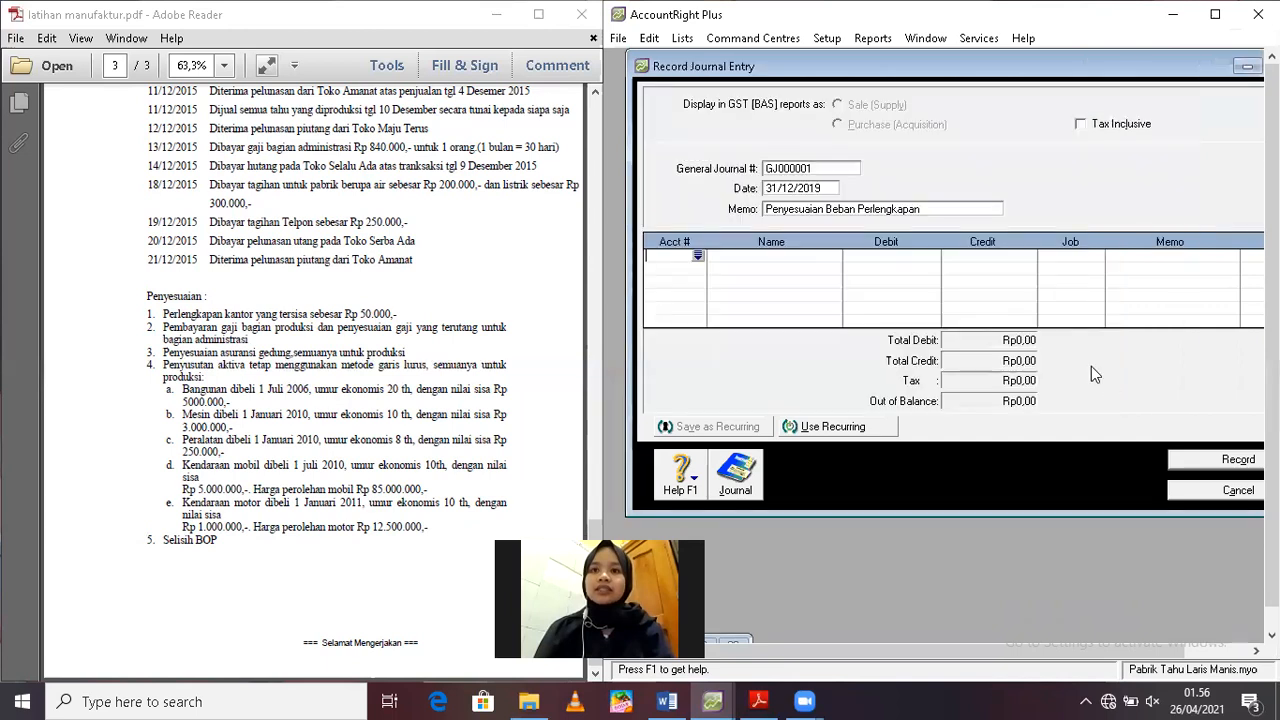
Add a Rp332.500 debit to account 6-1200 Sales Expense on the journal's first line
left_click(697, 259)
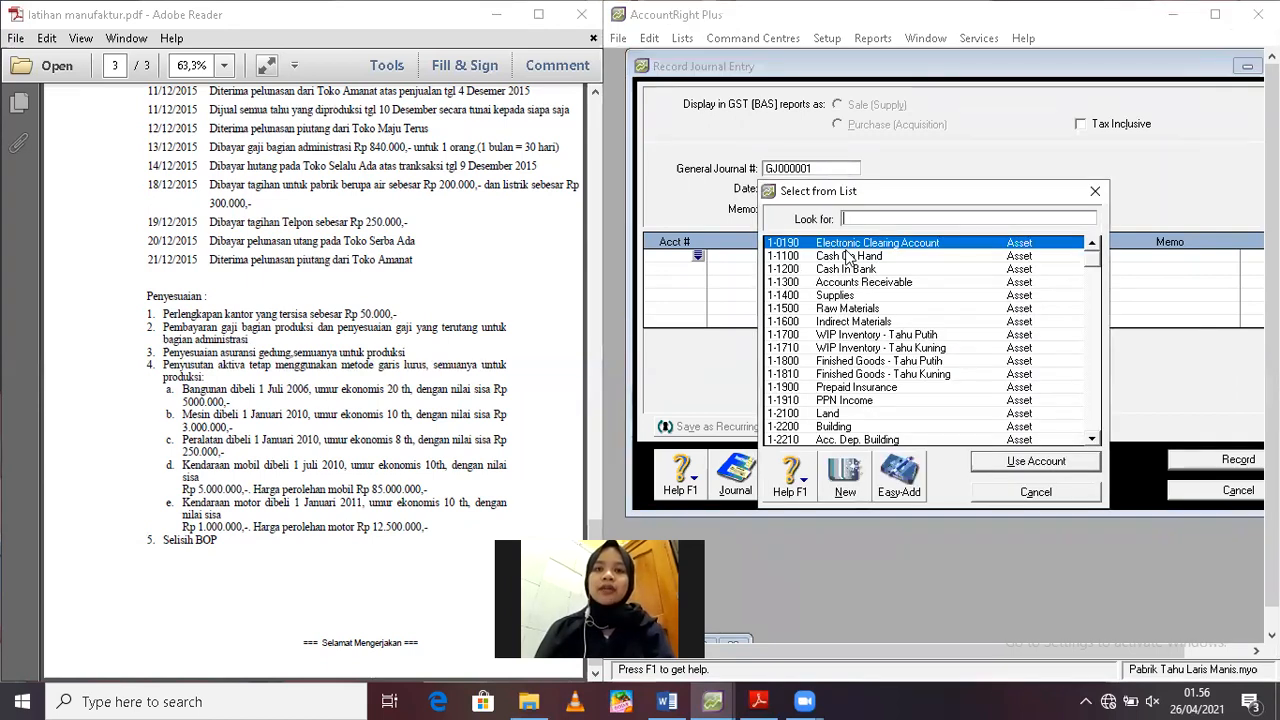
type("6")
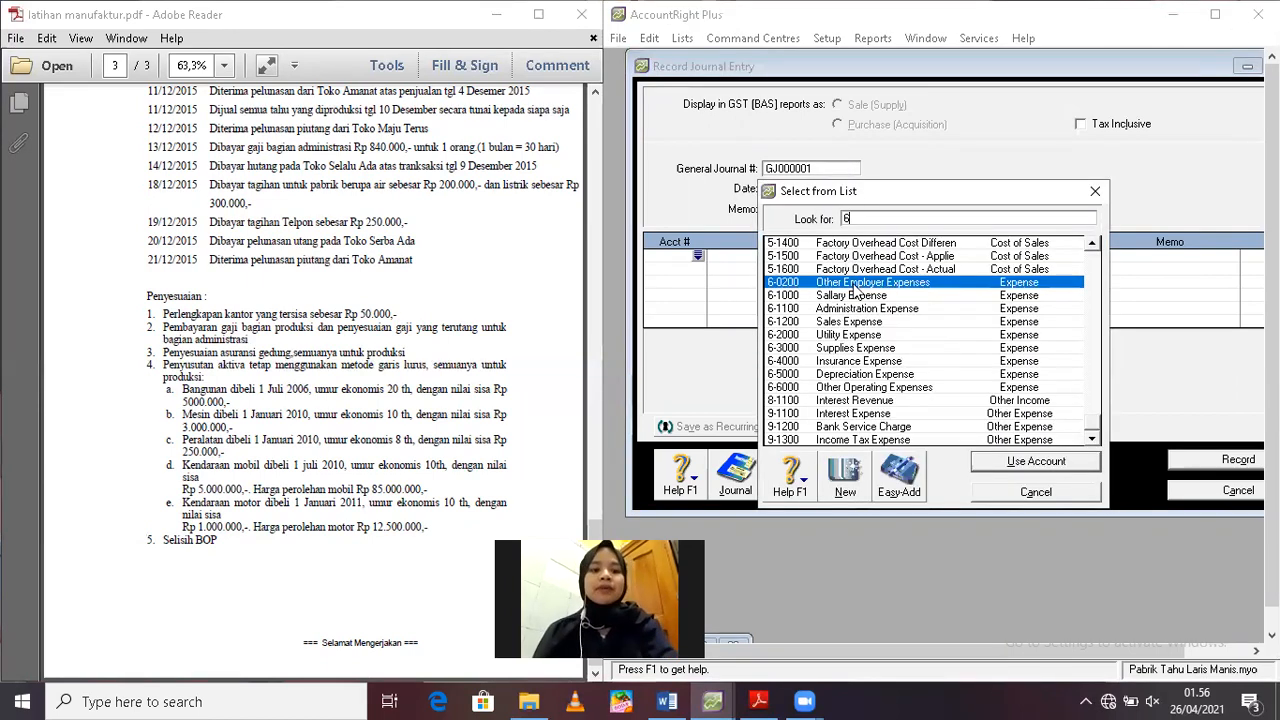
double_click(843, 324)
type("3")
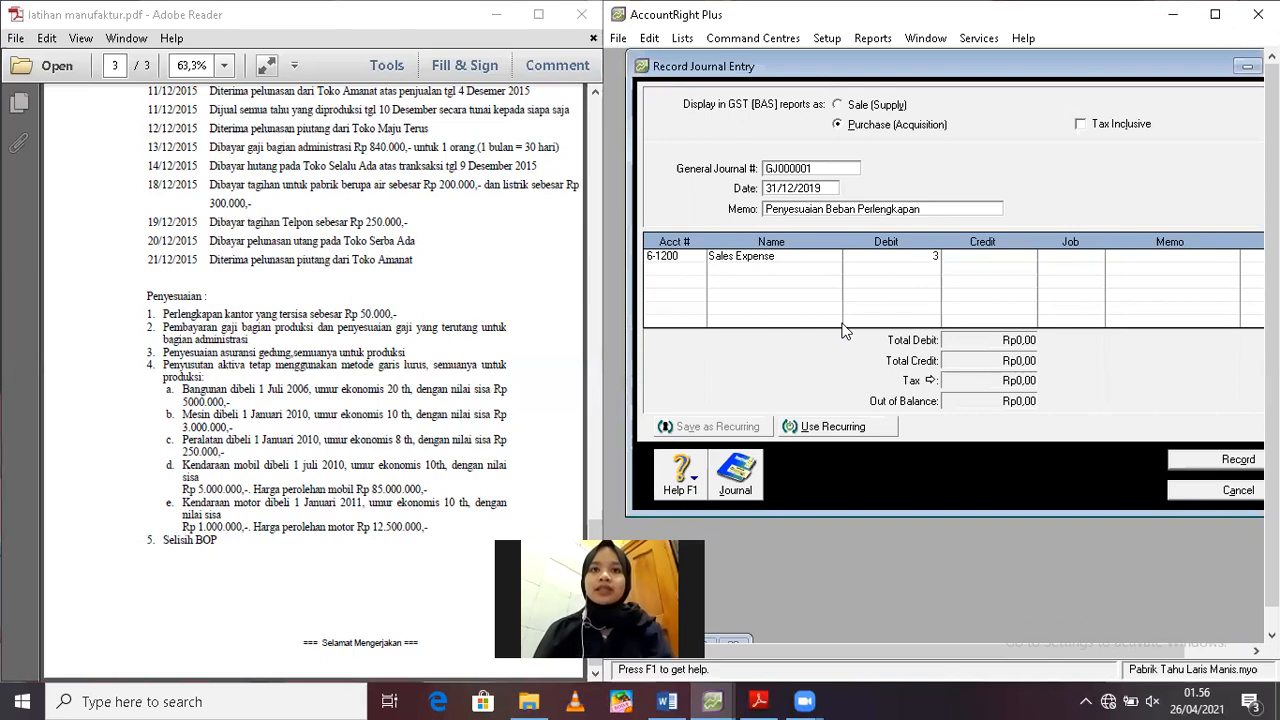
type("32500")
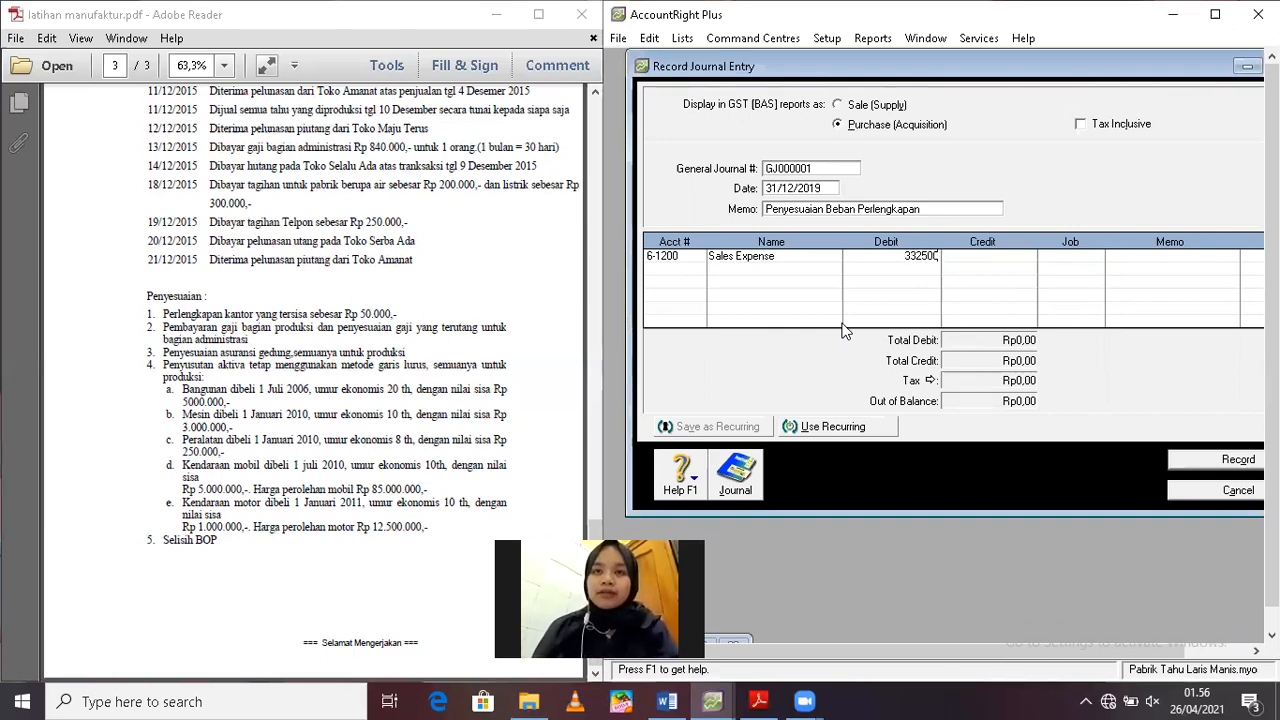
key("Return")
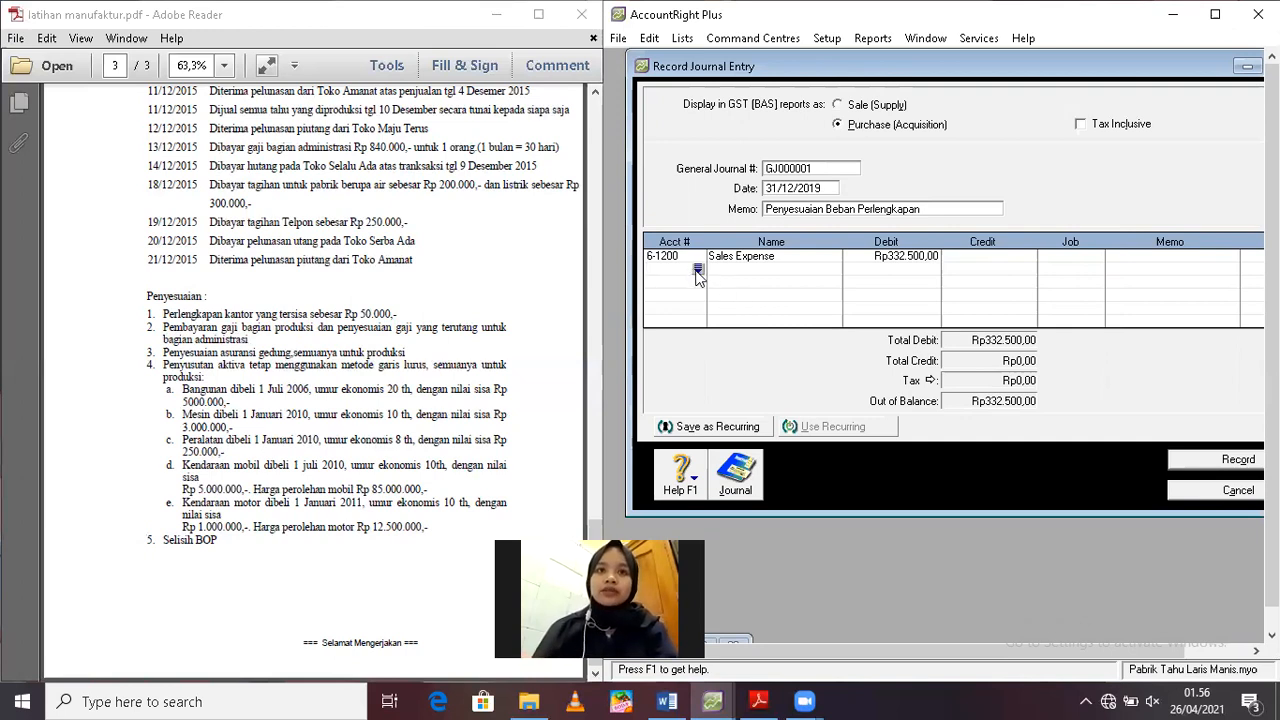
Credit account 1-1400 Supplies with Rp332.500 and record the supplies adjustment
left_click(697, 270)
double_click(835, 296)
key("Tab")
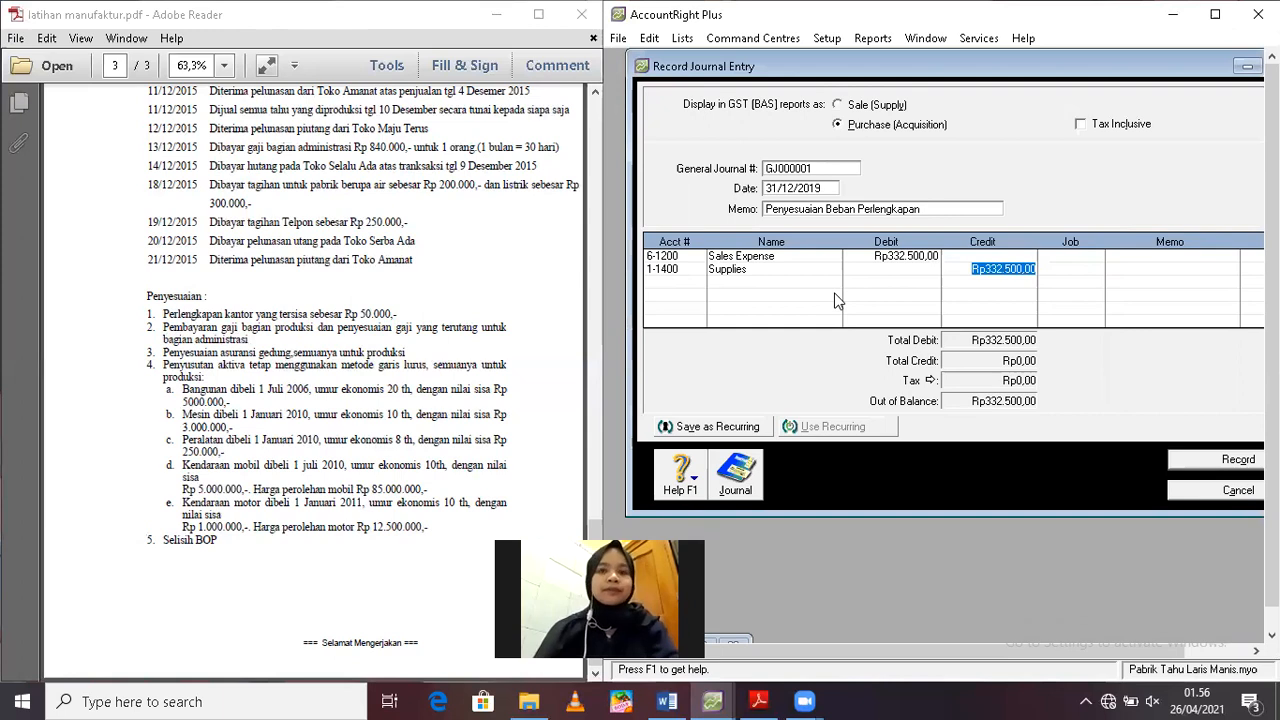
key("Return")
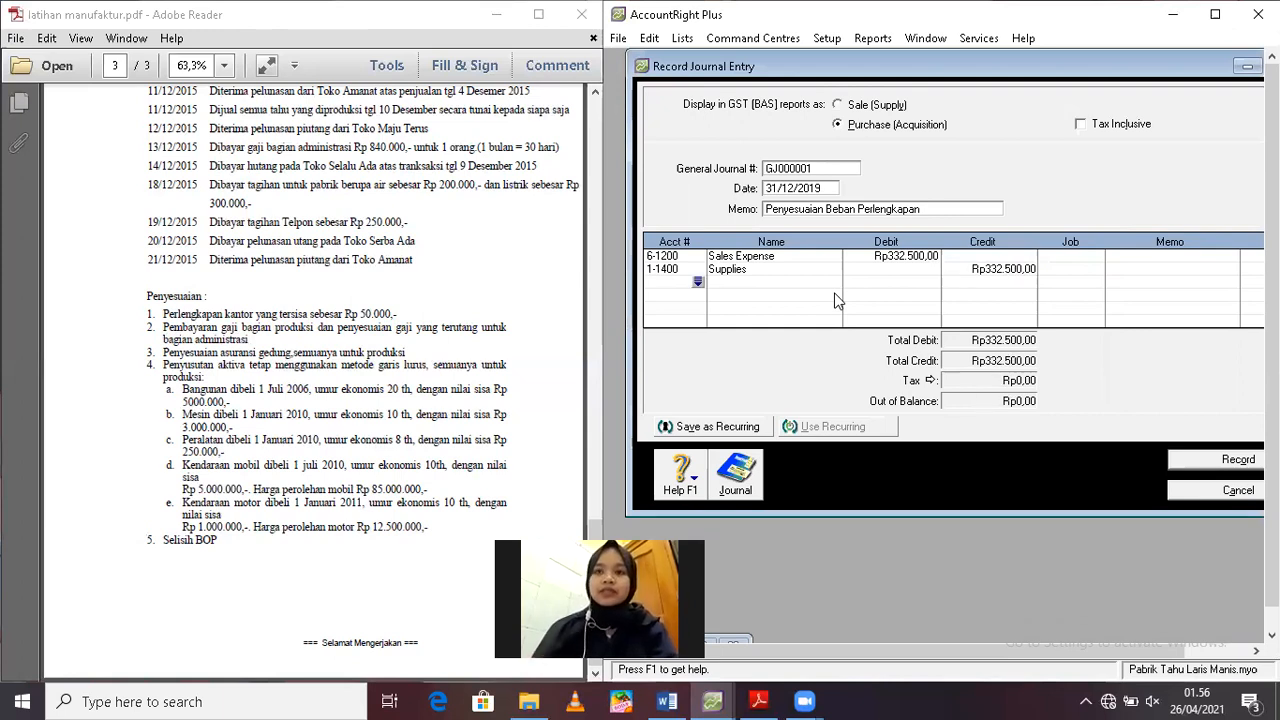
left_click(1198, 458)
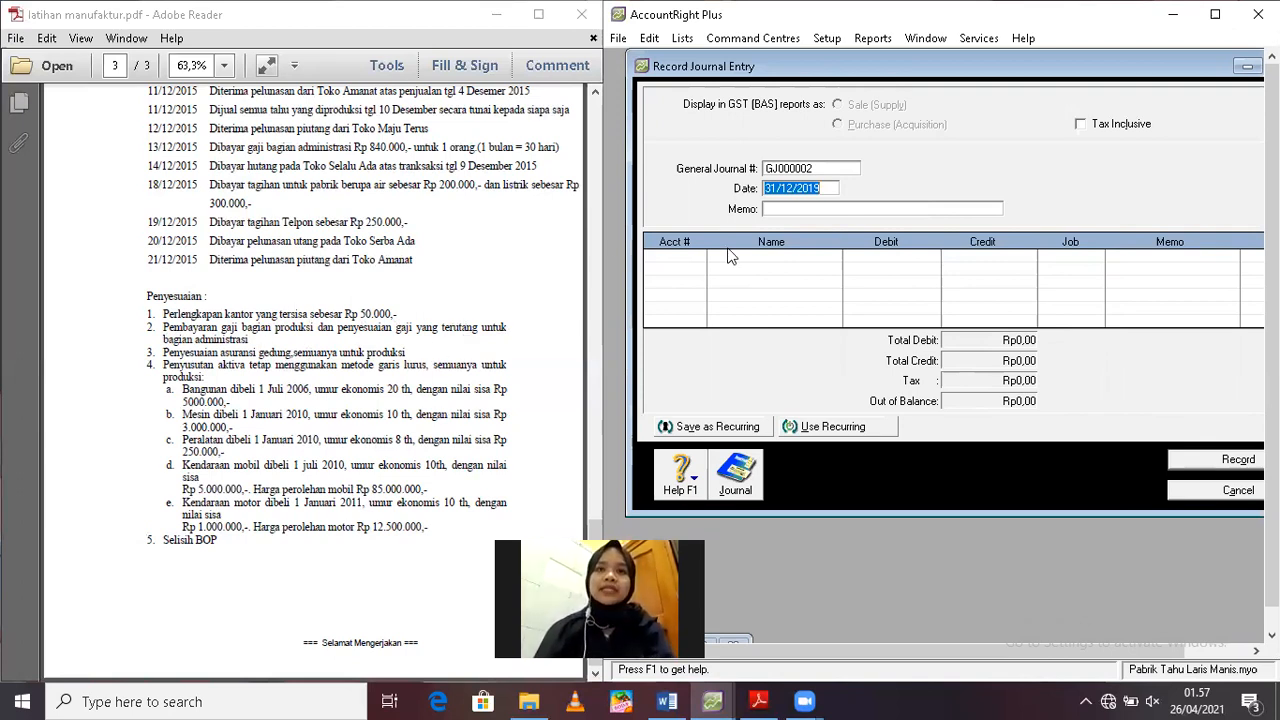
Enter the memo "Pembayaran Gaji terhutang" for the new journal entry dated 31/12/2019
left_click(781, 209)
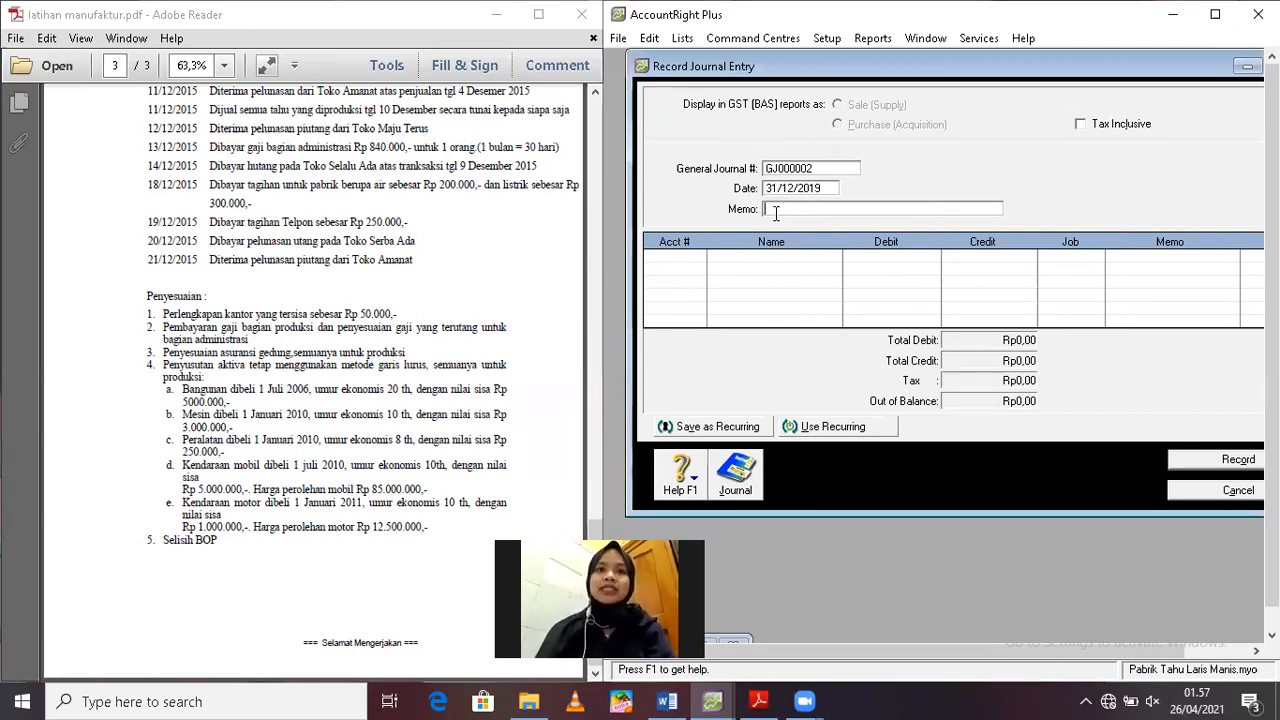
type("pembayaran Gaji terhutang")
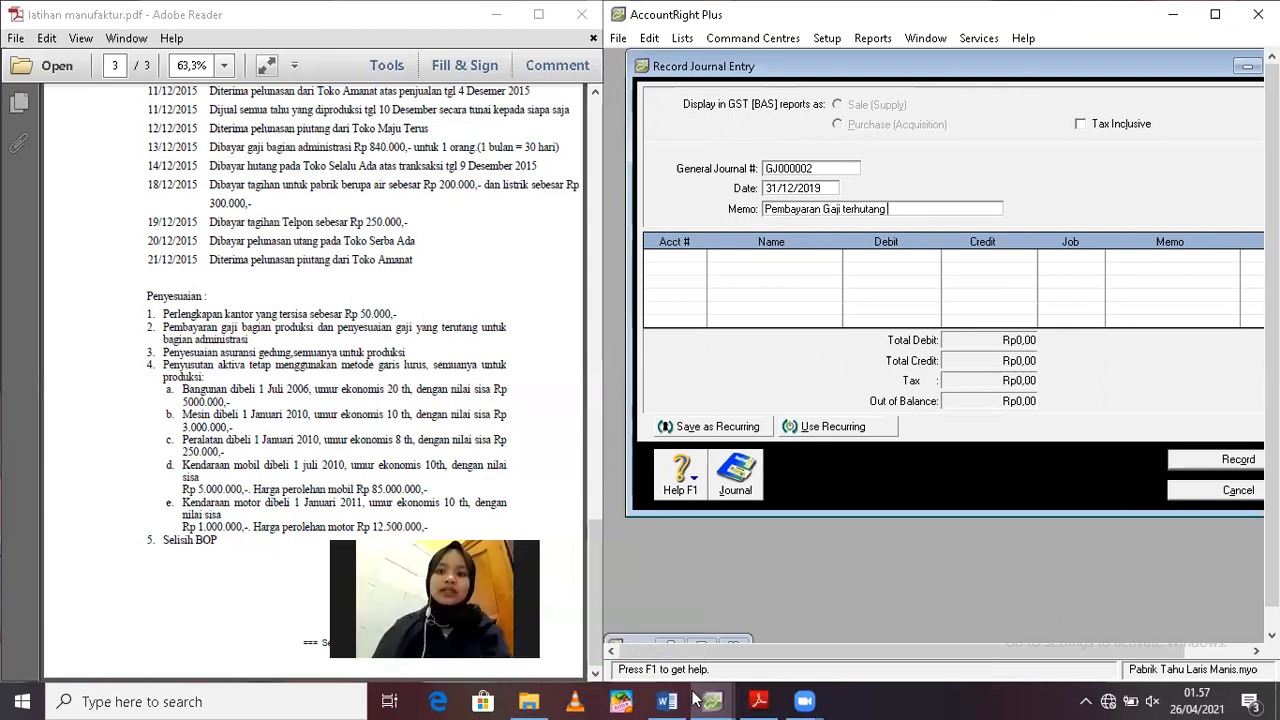
Close the minimized report and redisplay the December Trial Balance to check the Sallary Payable balance, then return to the journal entry
left_click(731, 646)
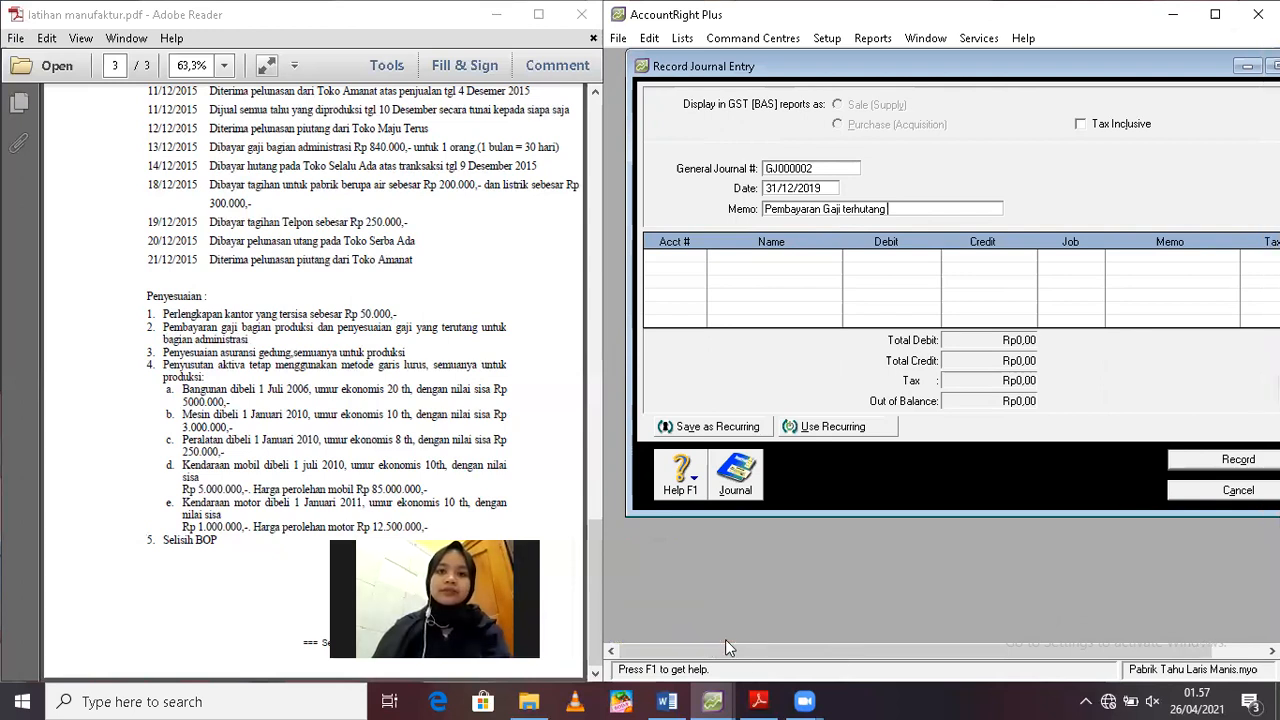
left_click(872, 38)
left_click(883, 58)
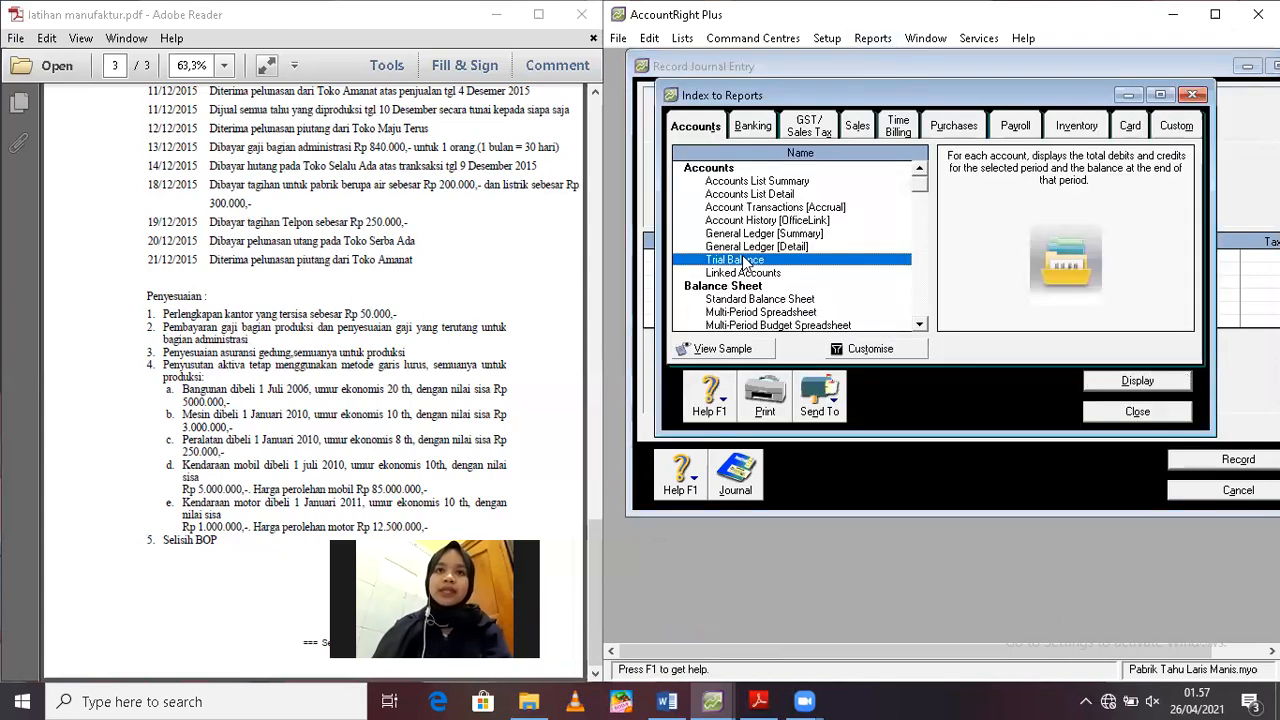
double_click(855, 260)
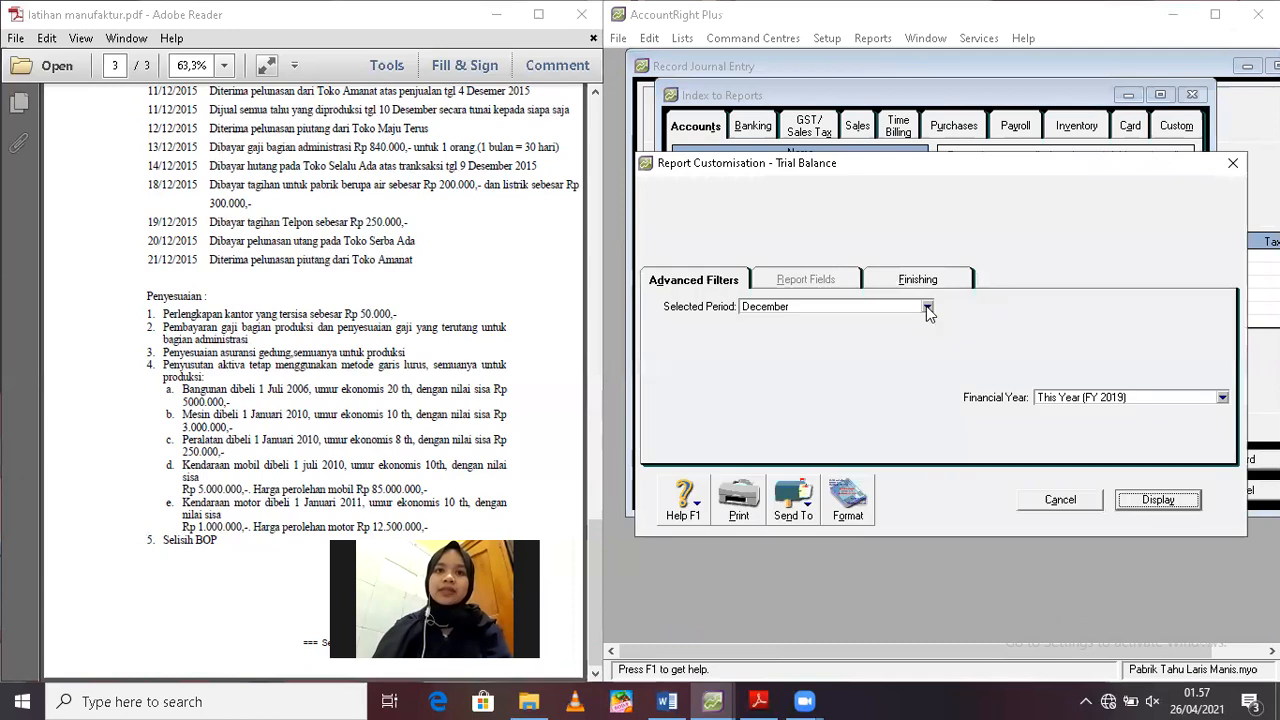
left_click(1168, 497)
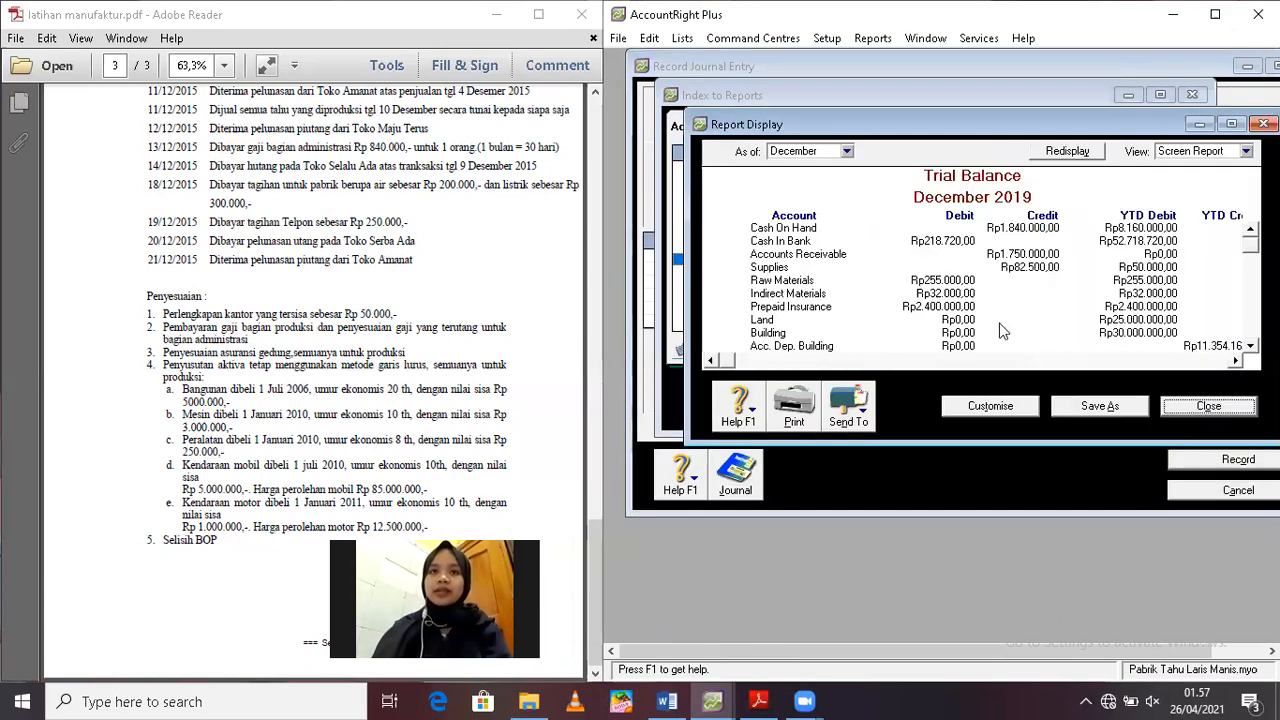
left_click(1232, 123)
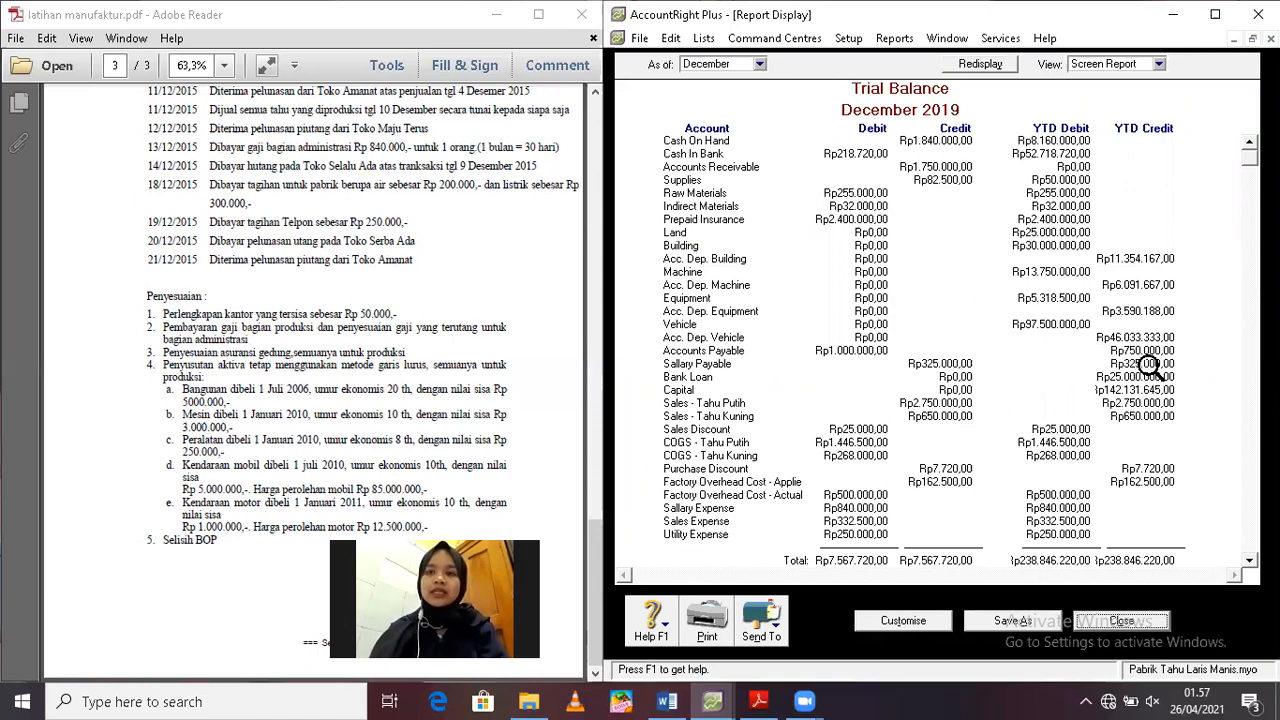
left_click(1236, 39)
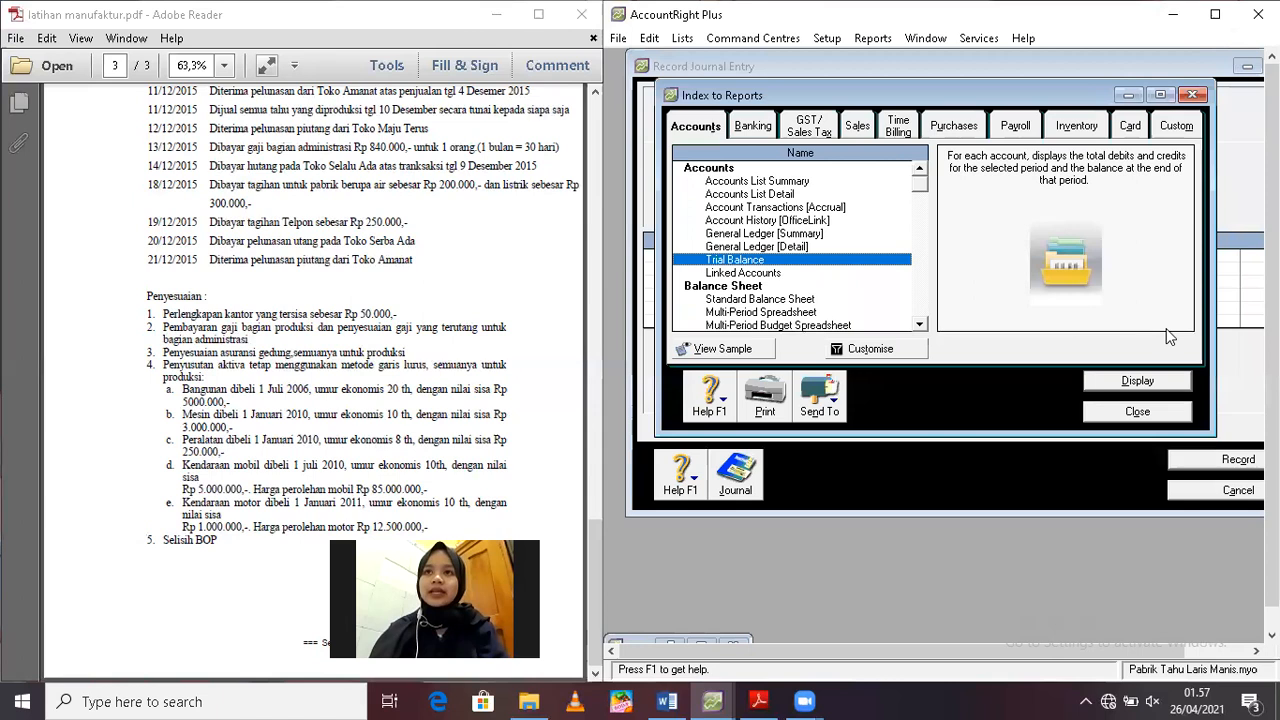
left_click(1138, 412)
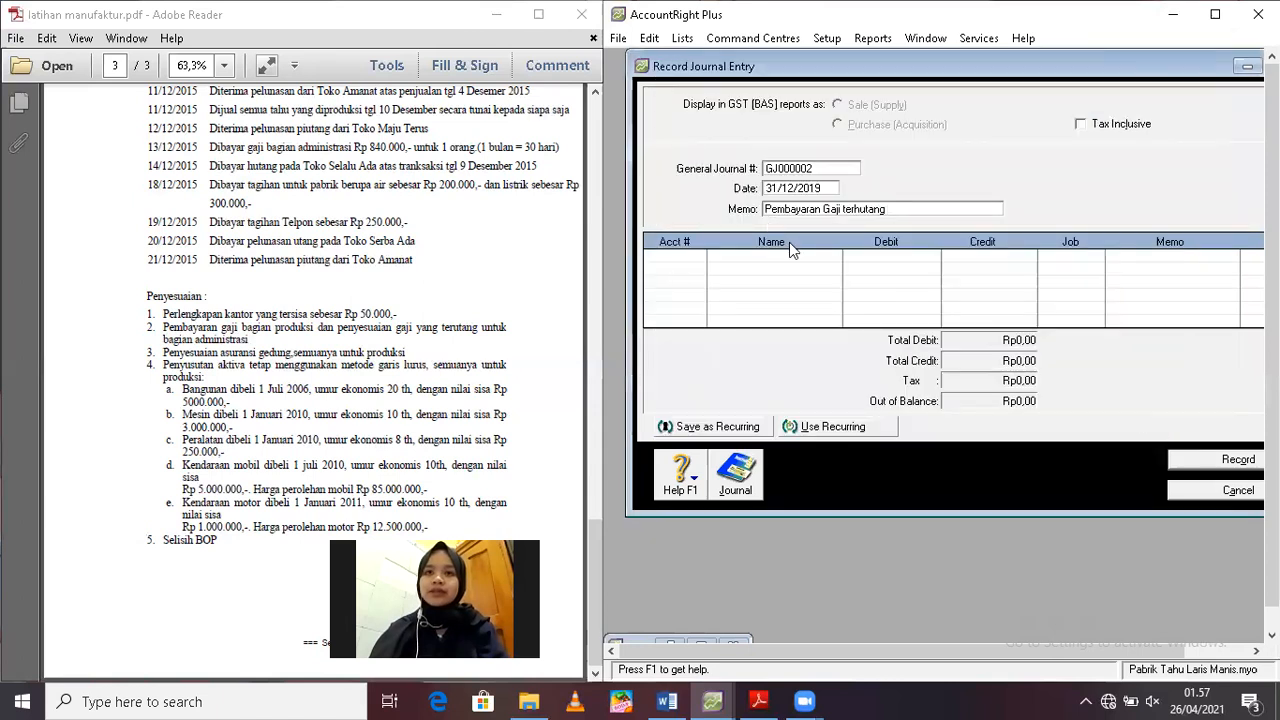
Add a Rp325.000 debit to account 2-1200 Sallary Payable on the journal's first line
left_click(690, 257)
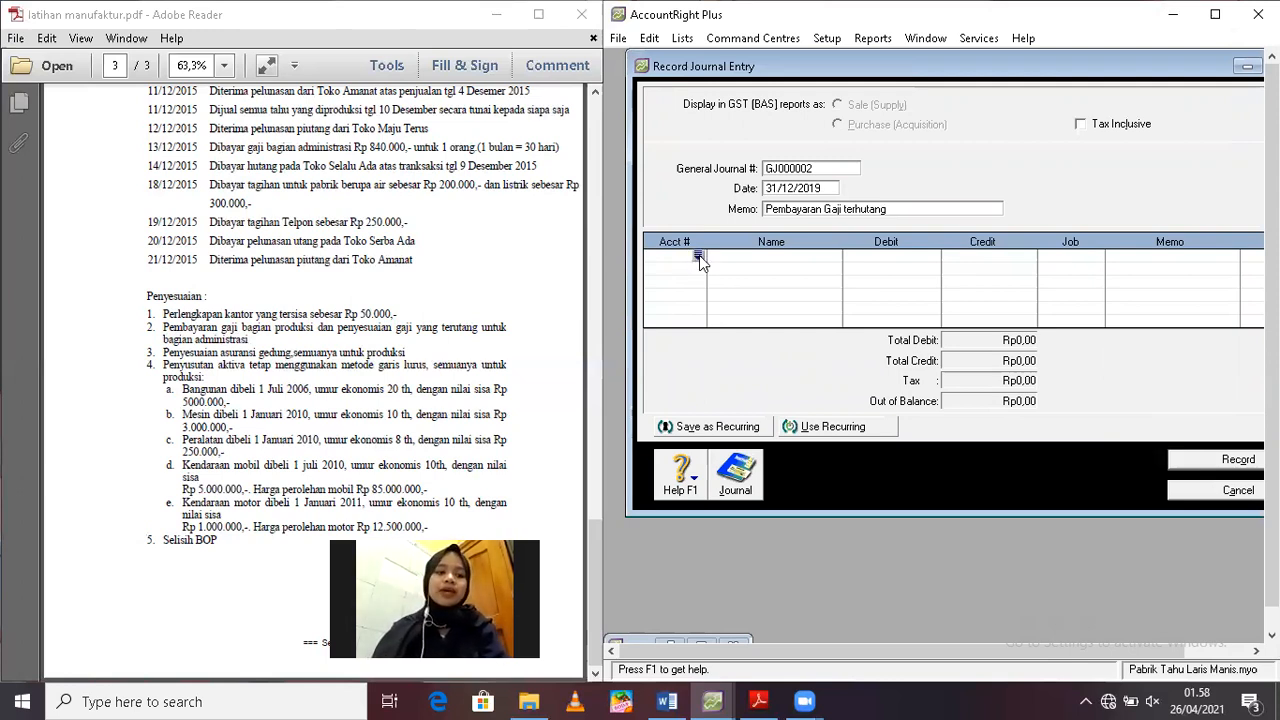
left_click(698, 257)
type("2")
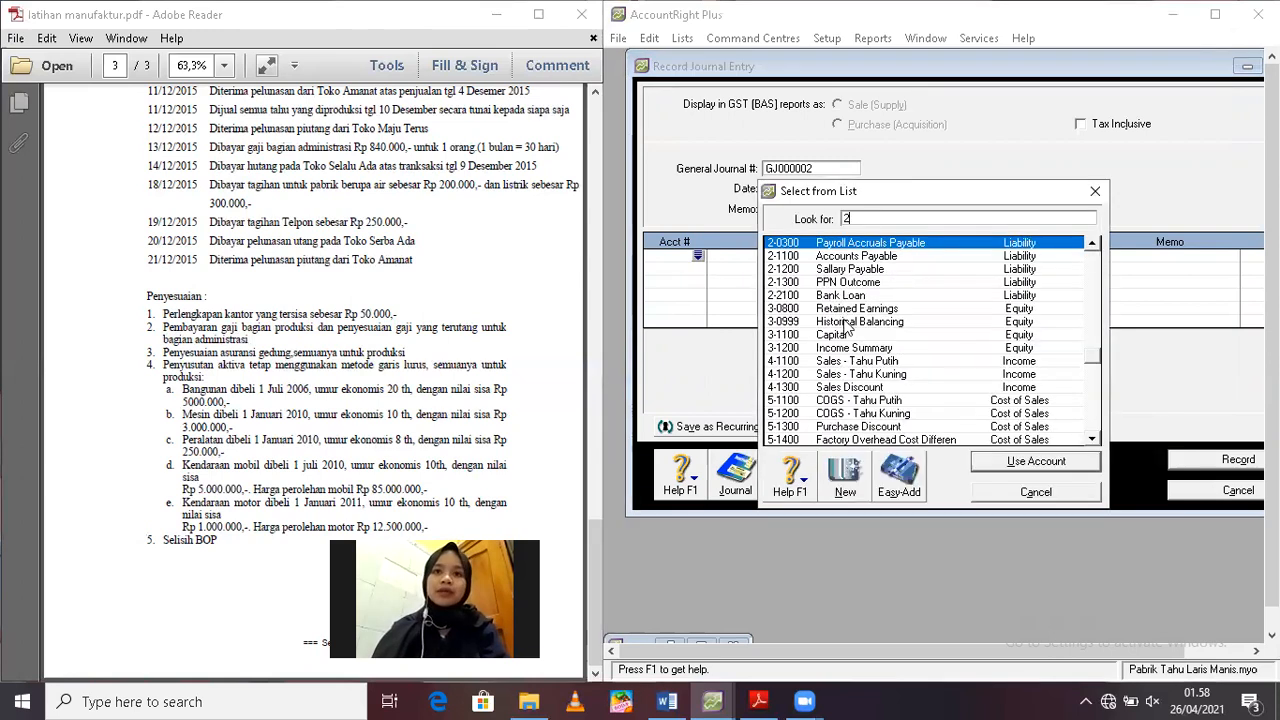
double_click(834, 270)
type("325.000")
key("Tab")
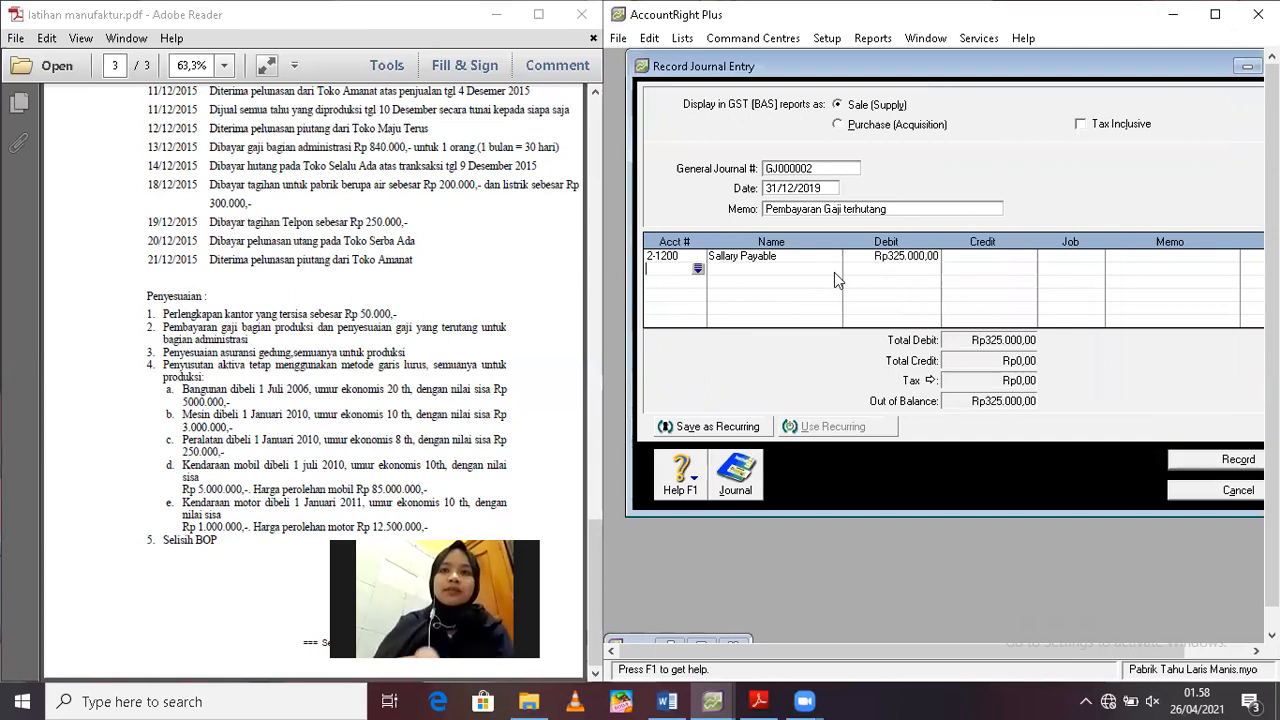
Credit account 1-1100 Cash On Hand with Rp325.000 and record the accrued salary payment
left_click(698, 271)
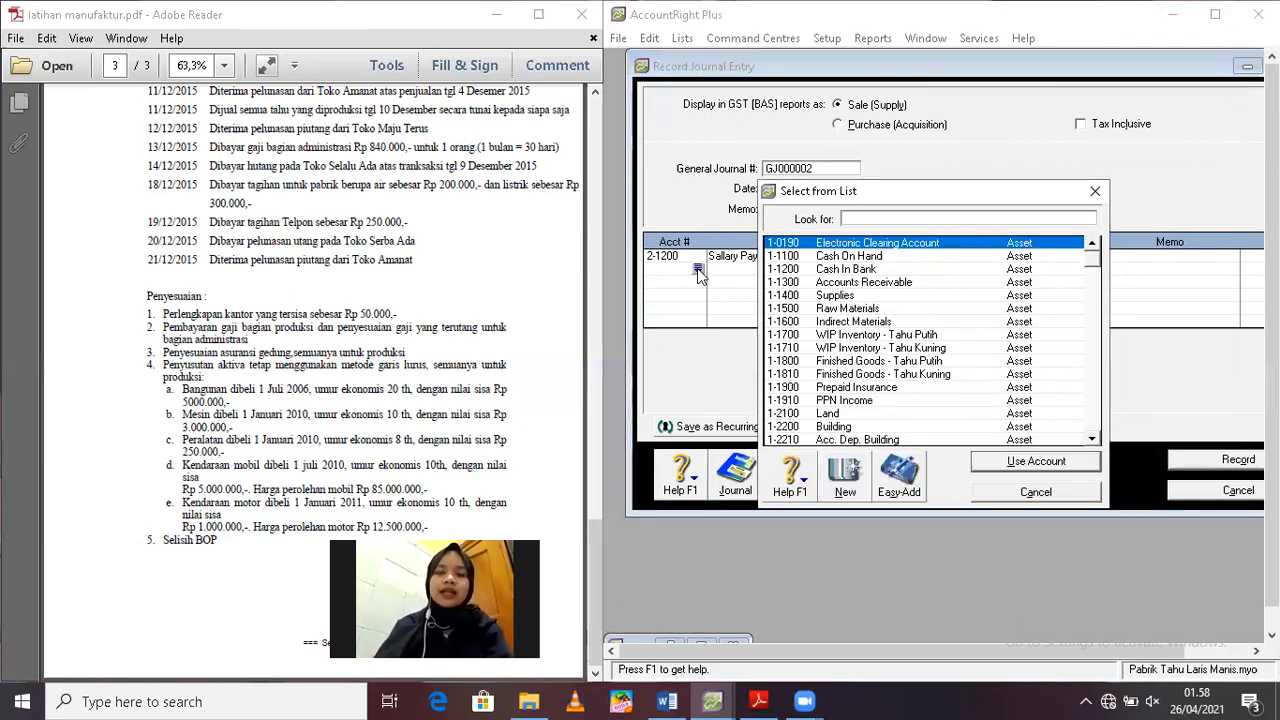
double_click(838, 255)
key("Tab")
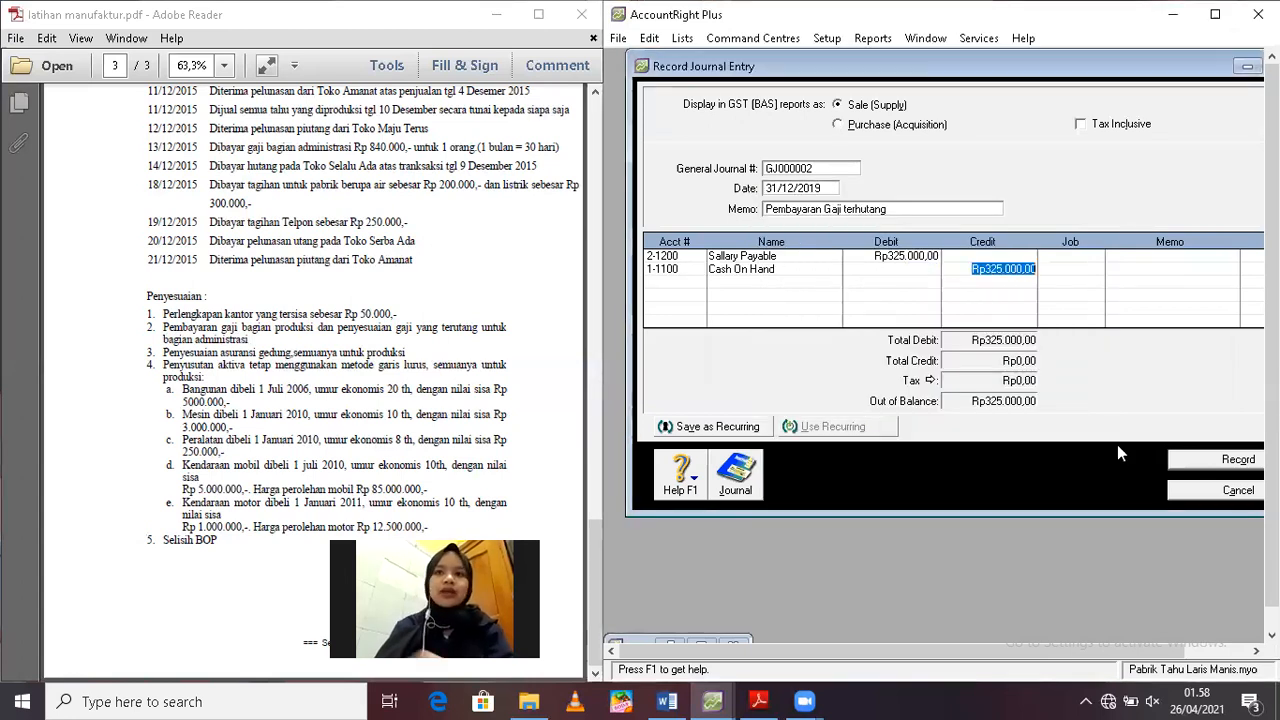
key("Return")
left_click(1190, 462)
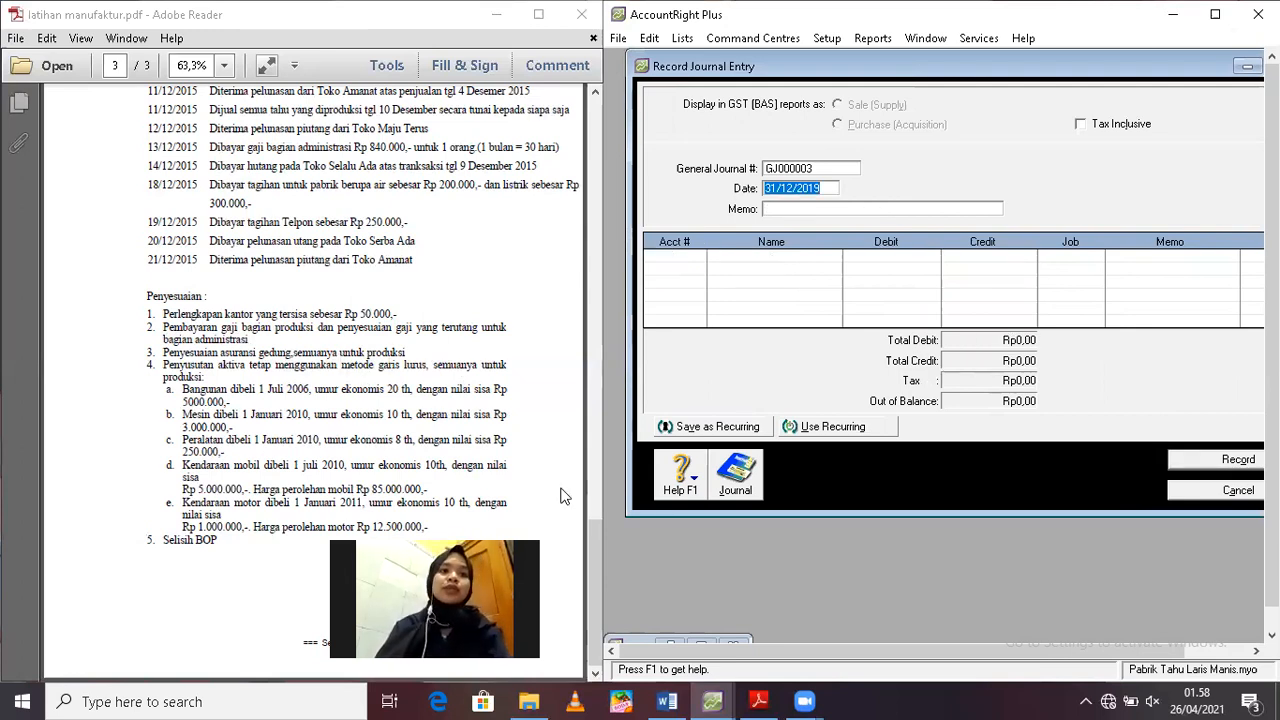
Review the opening balances and the 07/12/2015 building insurance transaction in the exercise PDF, and return to the Penyesuaian list
left_click(589, 343)
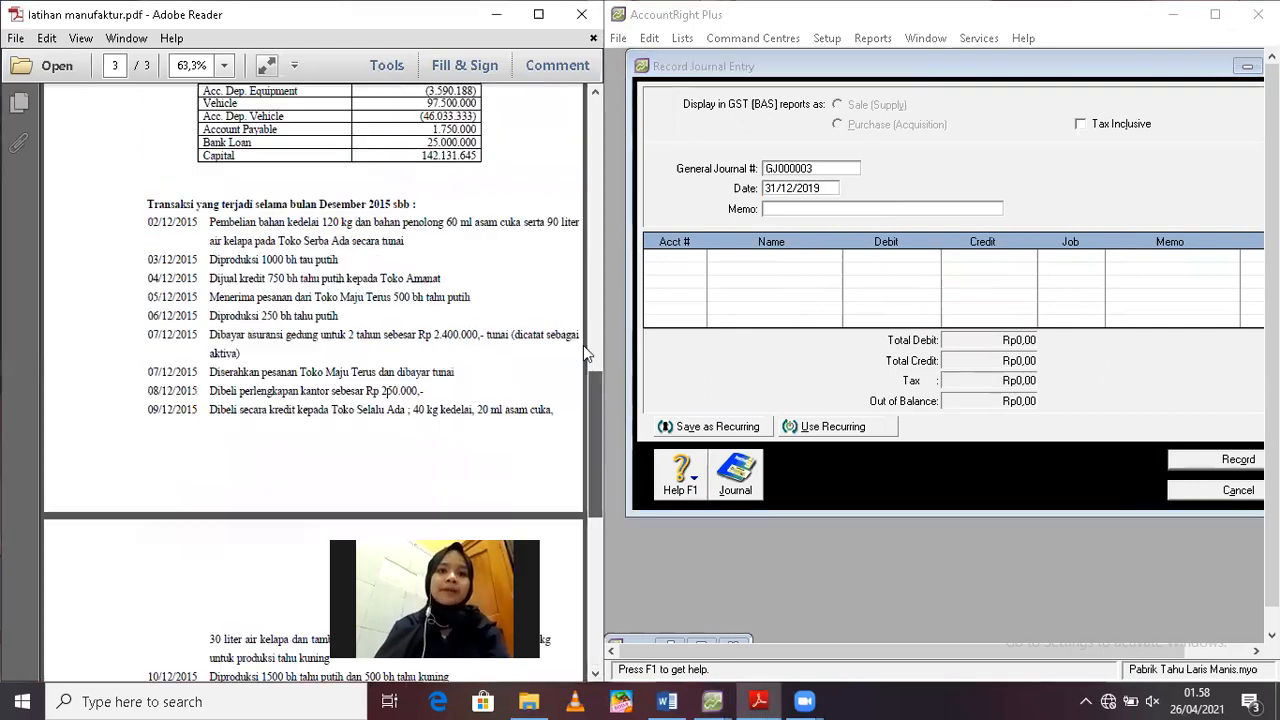
left_click_drag(582, 340, 583, 347)
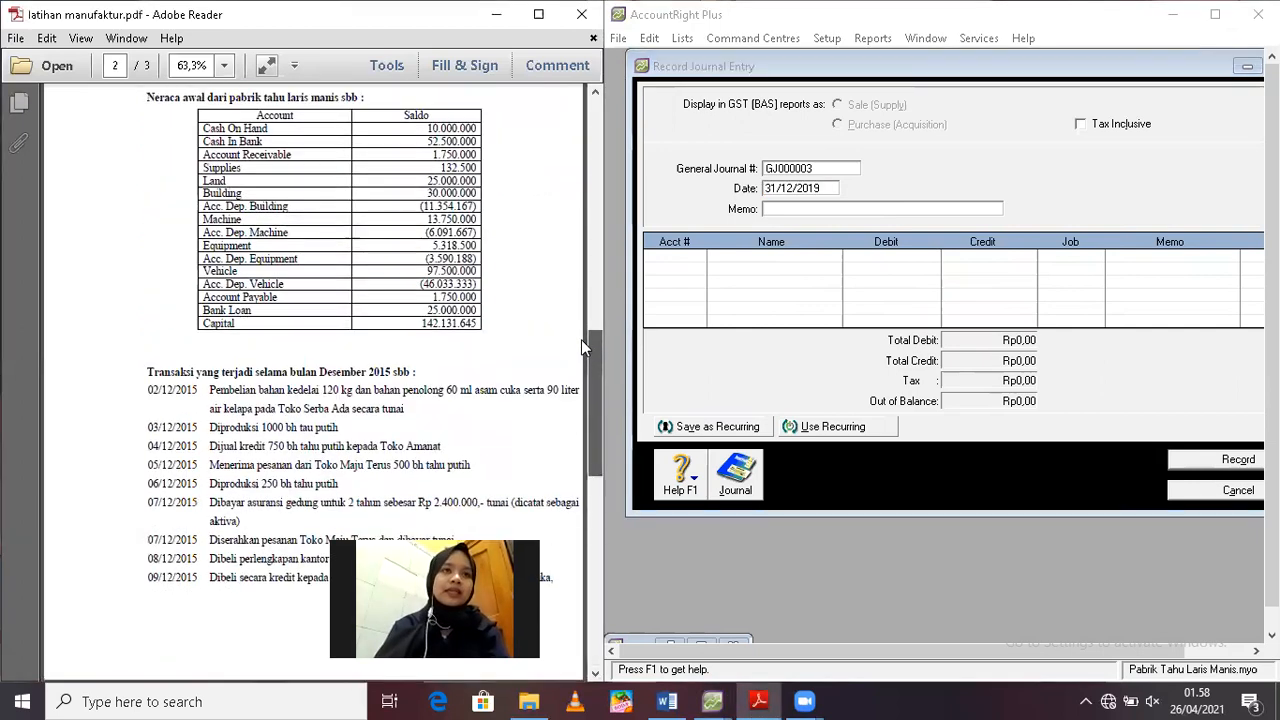
scroll(380, 160, "up", 1)
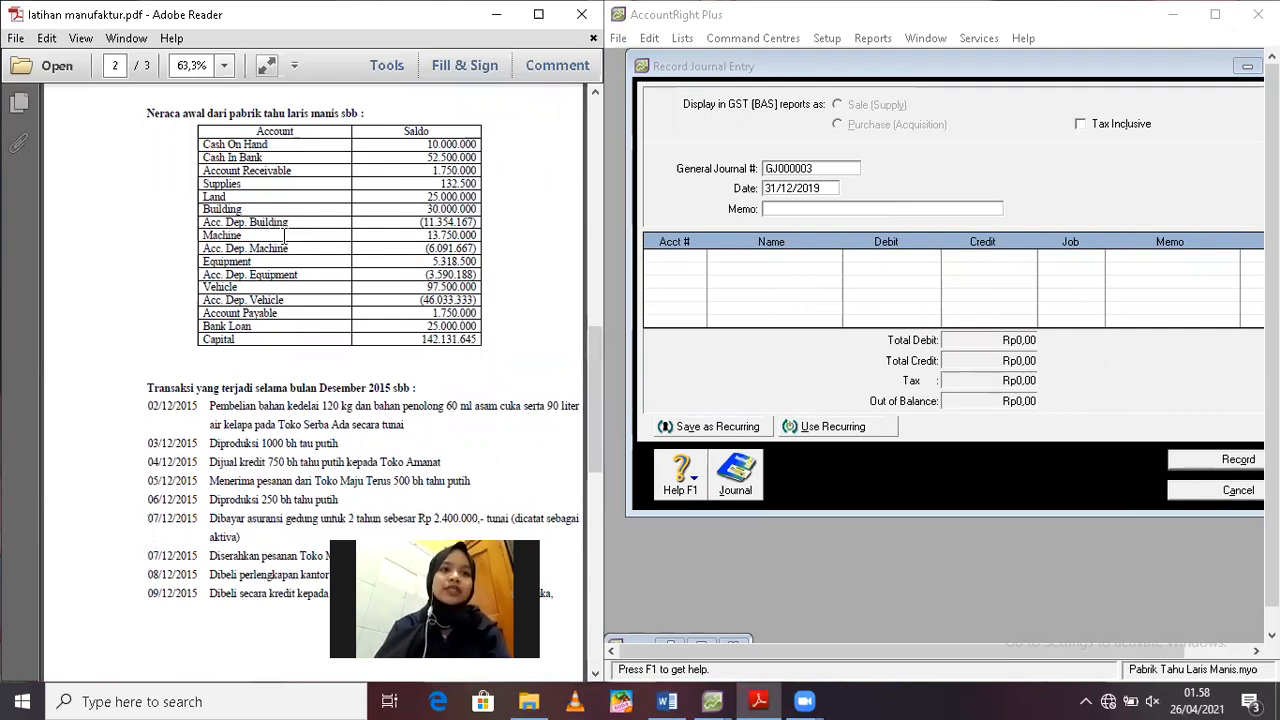
scroll(594, 400, "down", 5)
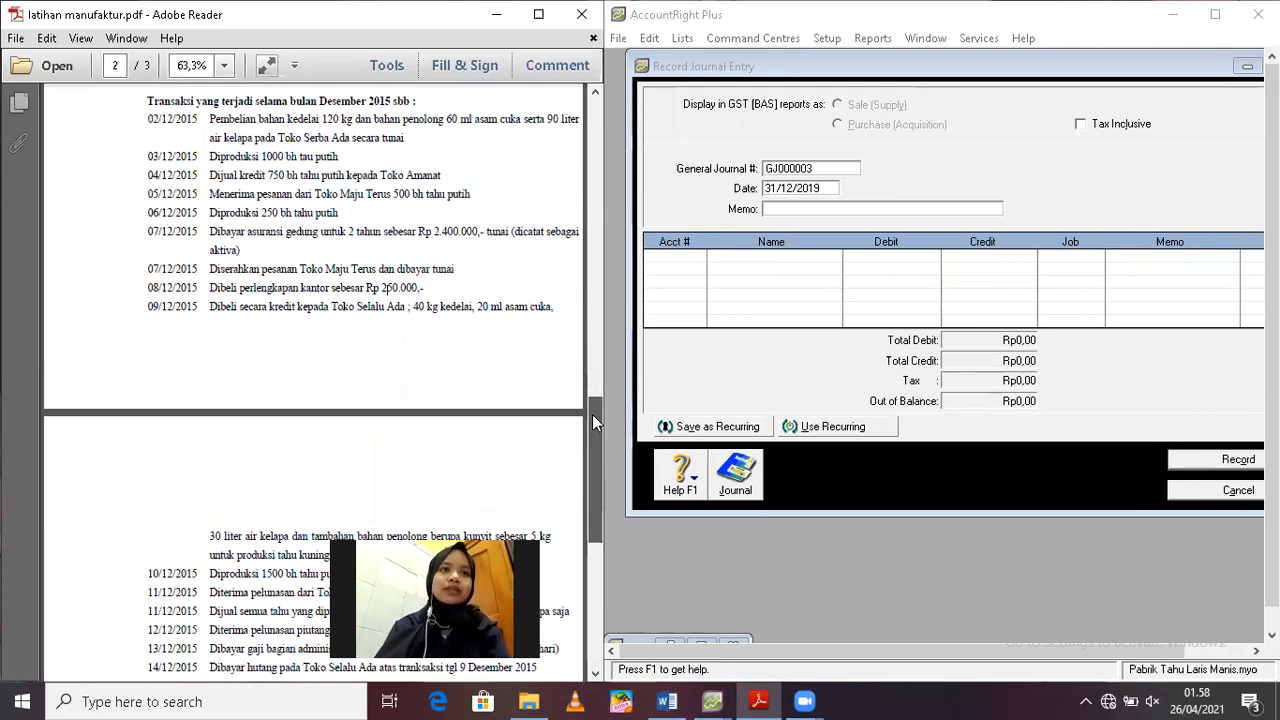
left_click_drag(592, 414, 592, 418)
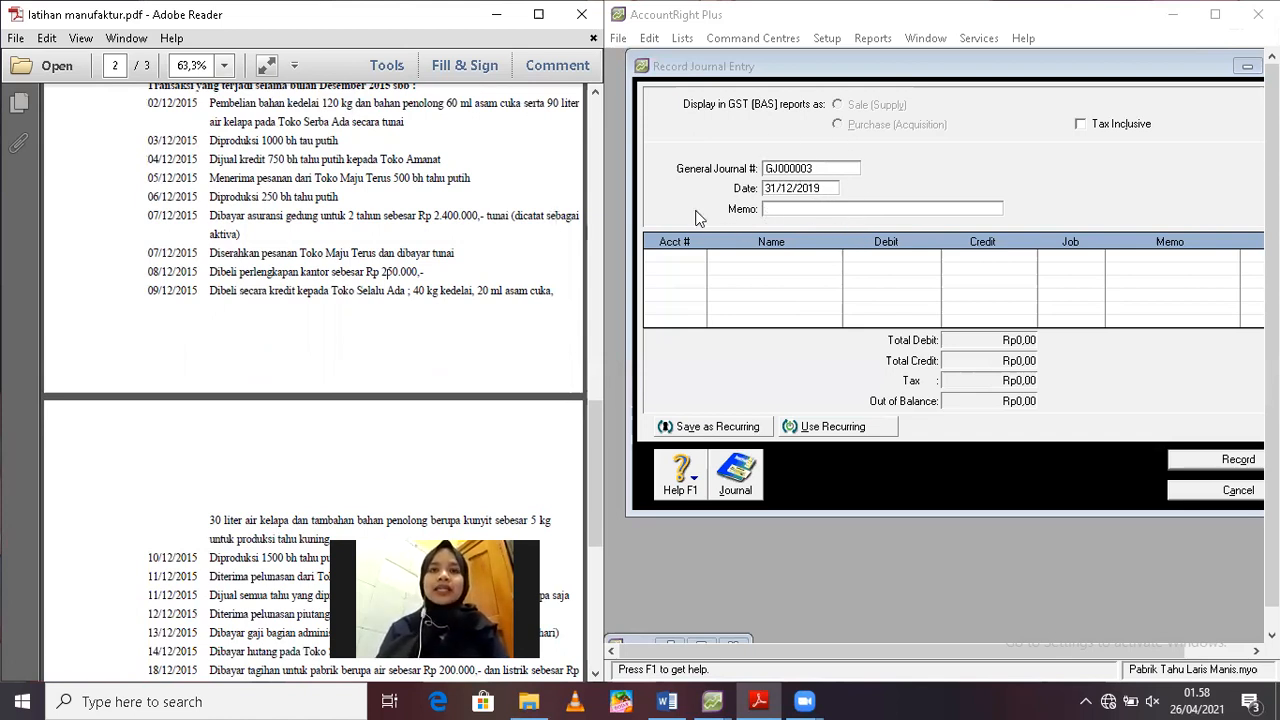
left_click_drag(600, 416, 596, 560)
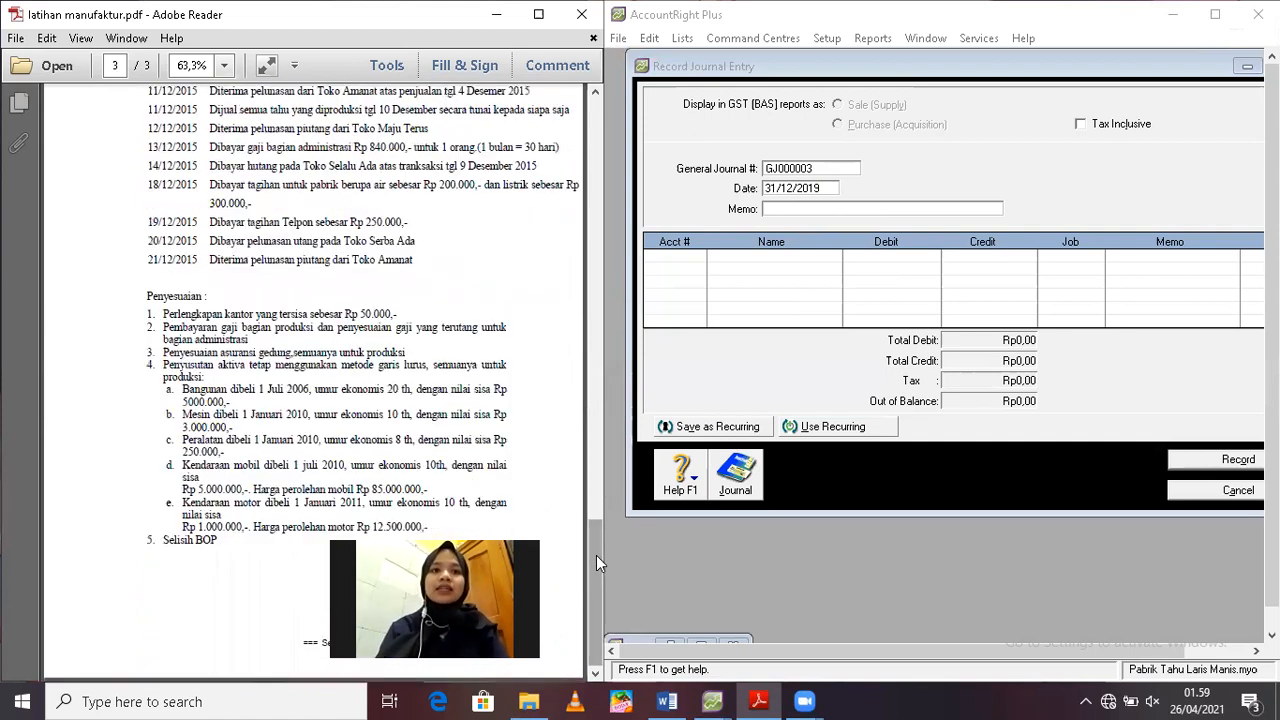
Enter the memo "Penyesuaian Asuransi untuk pabrik" for the journal entry dated 31/12/2019
left_click(787, 211)
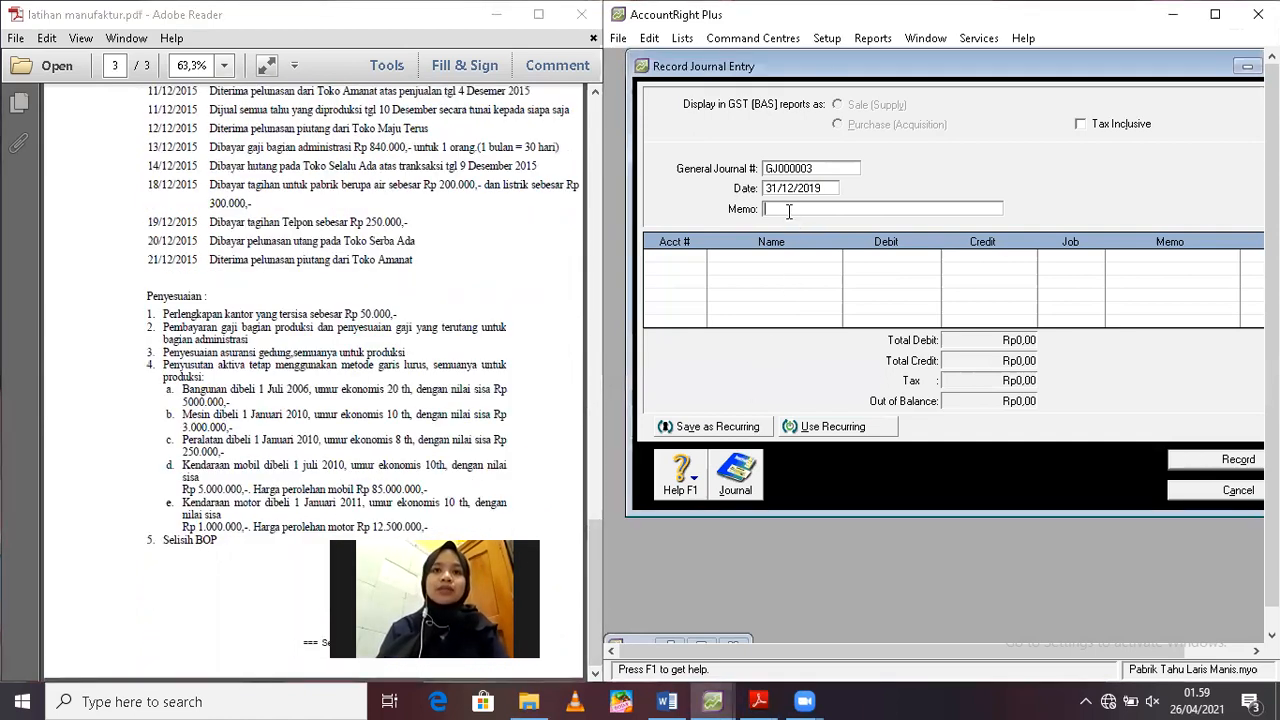
type("Peny")
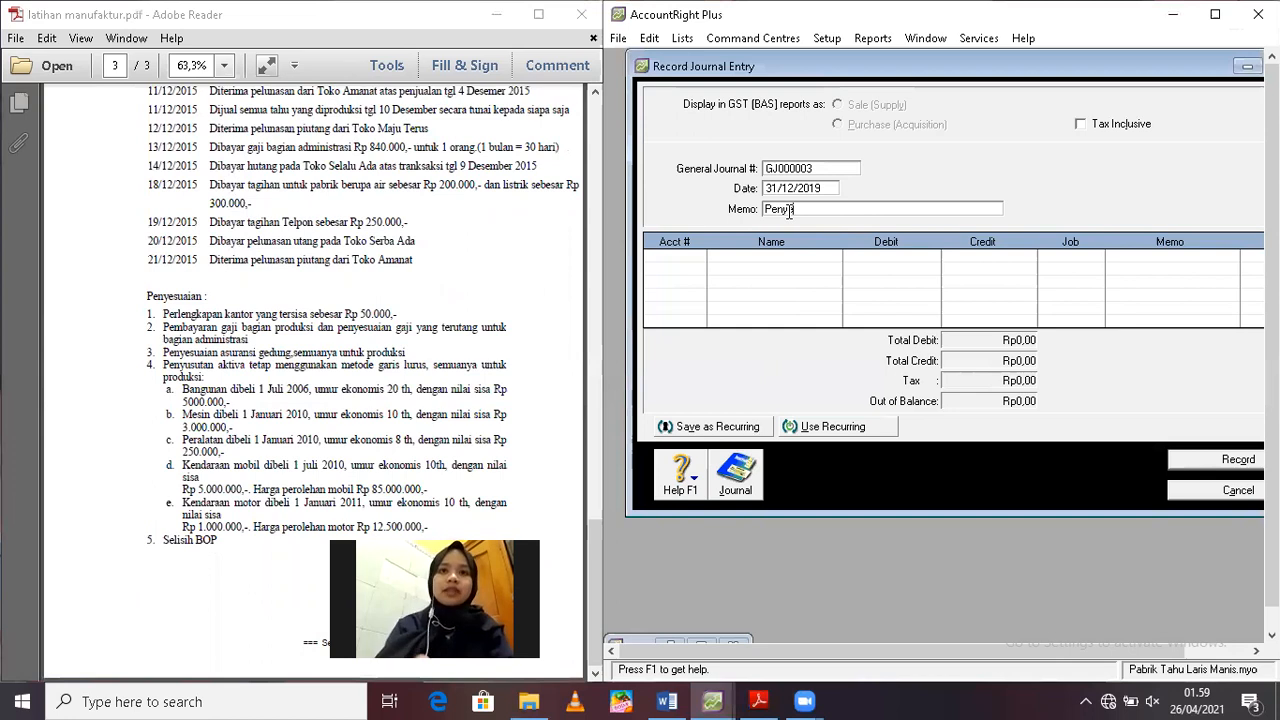
type("esuaian Asuransi untuk ")
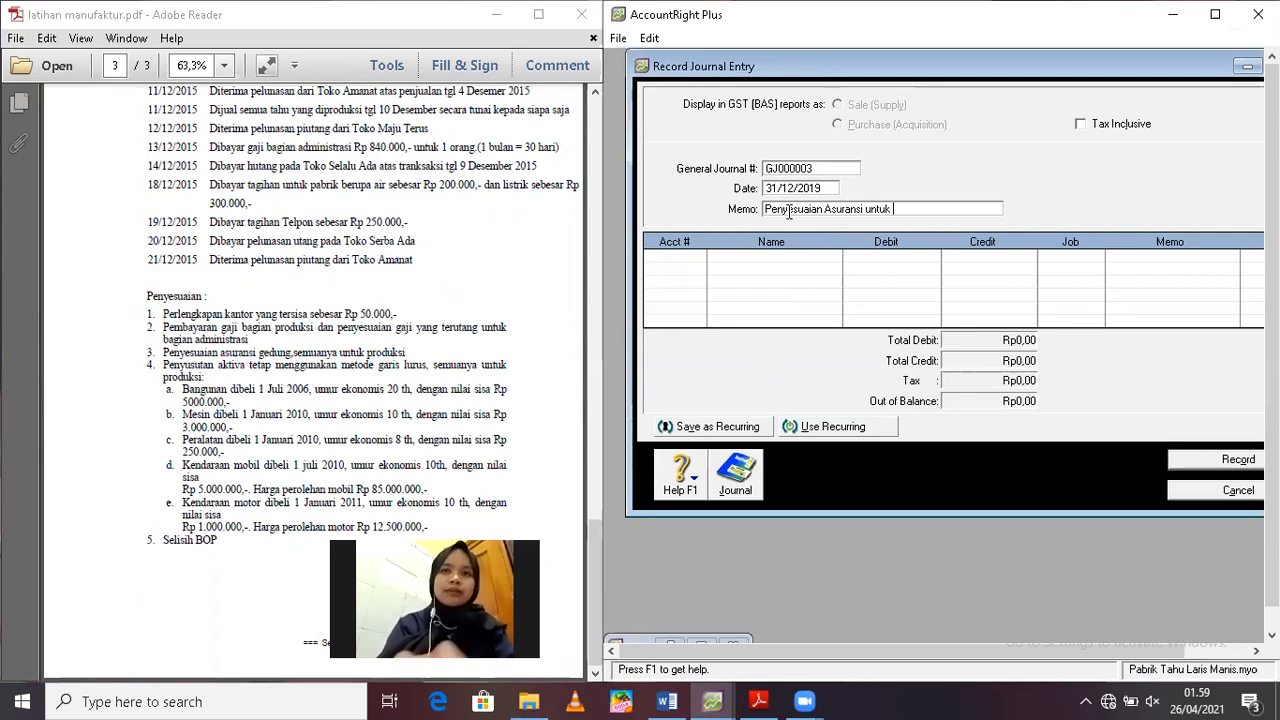
type("pabt")
type("rik")
Add a Rp100.000 debit to account 5-1600 Factory Overhead Cost - Actual on the journal's first line
left_click(667, 258)
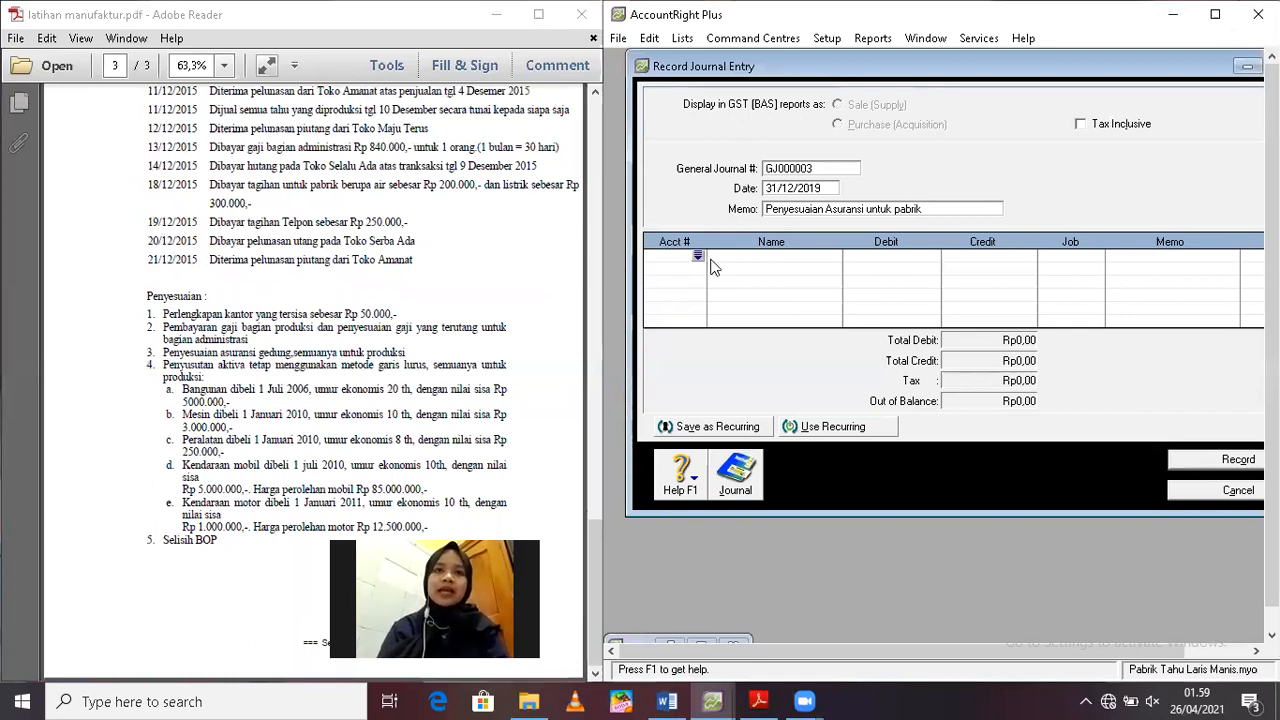
left_click(699, 257)
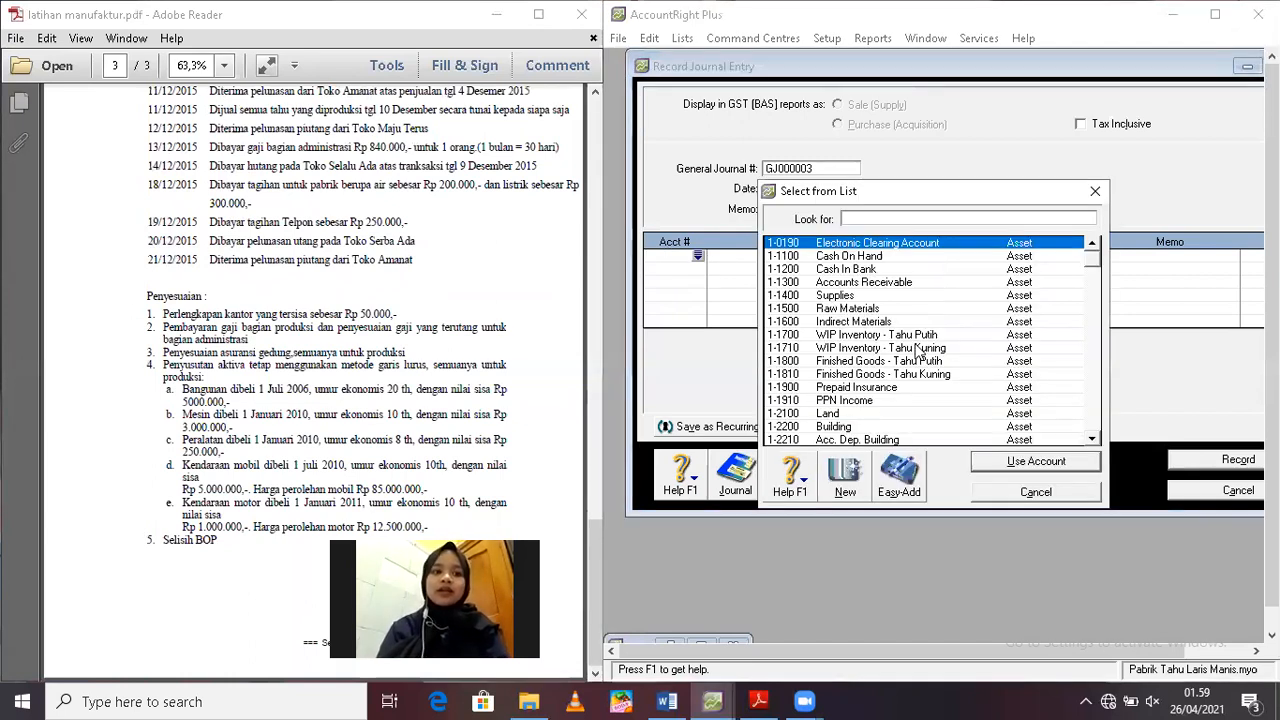
type("5")
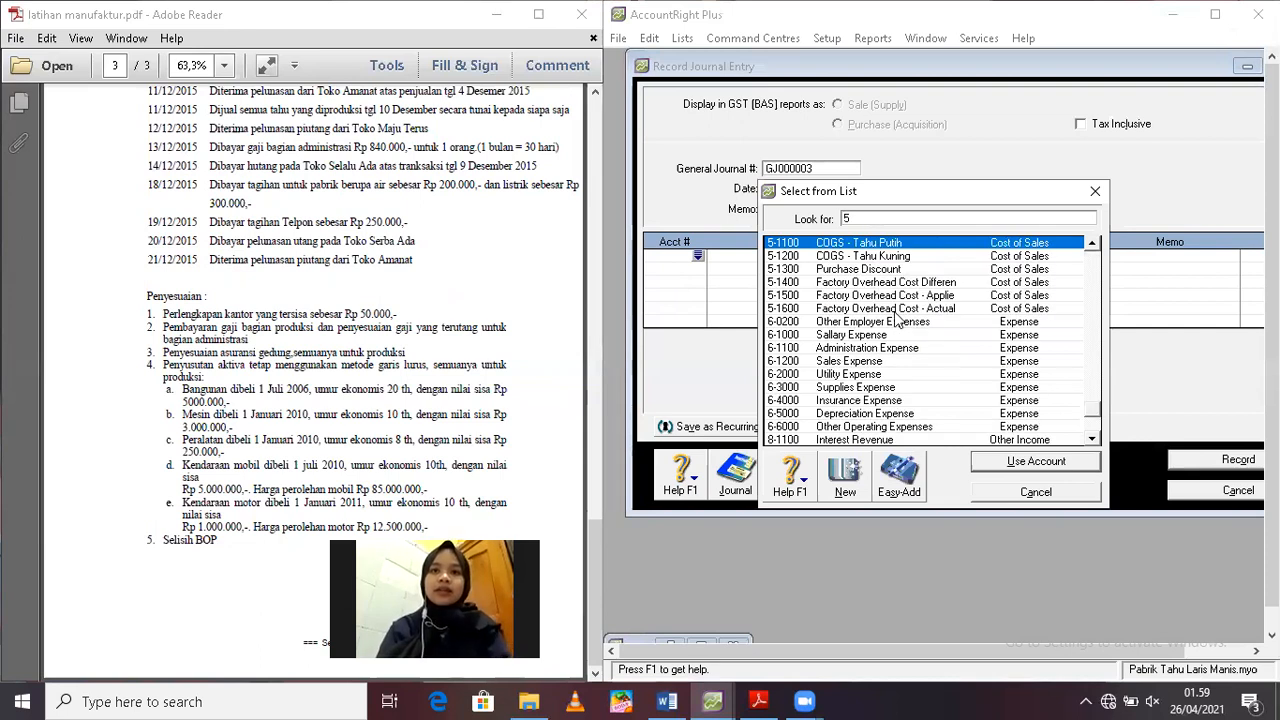
left_click(896, 310)
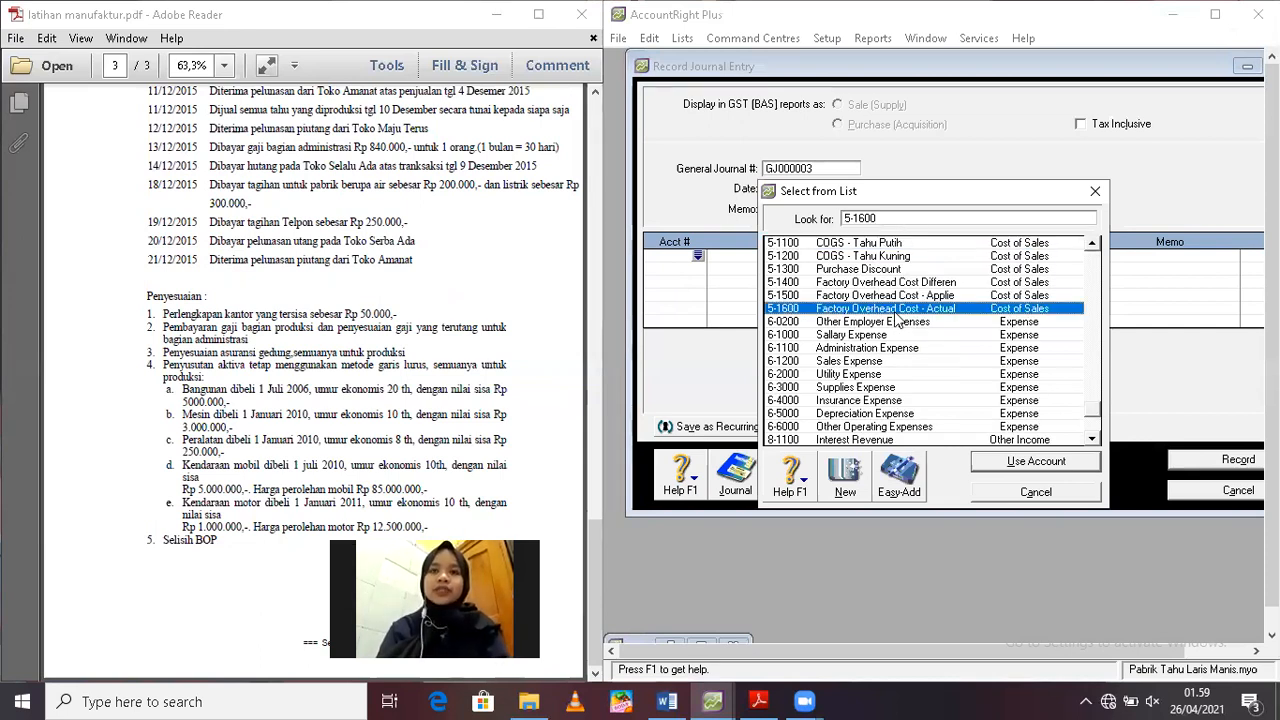
key("Return")
type("1000")
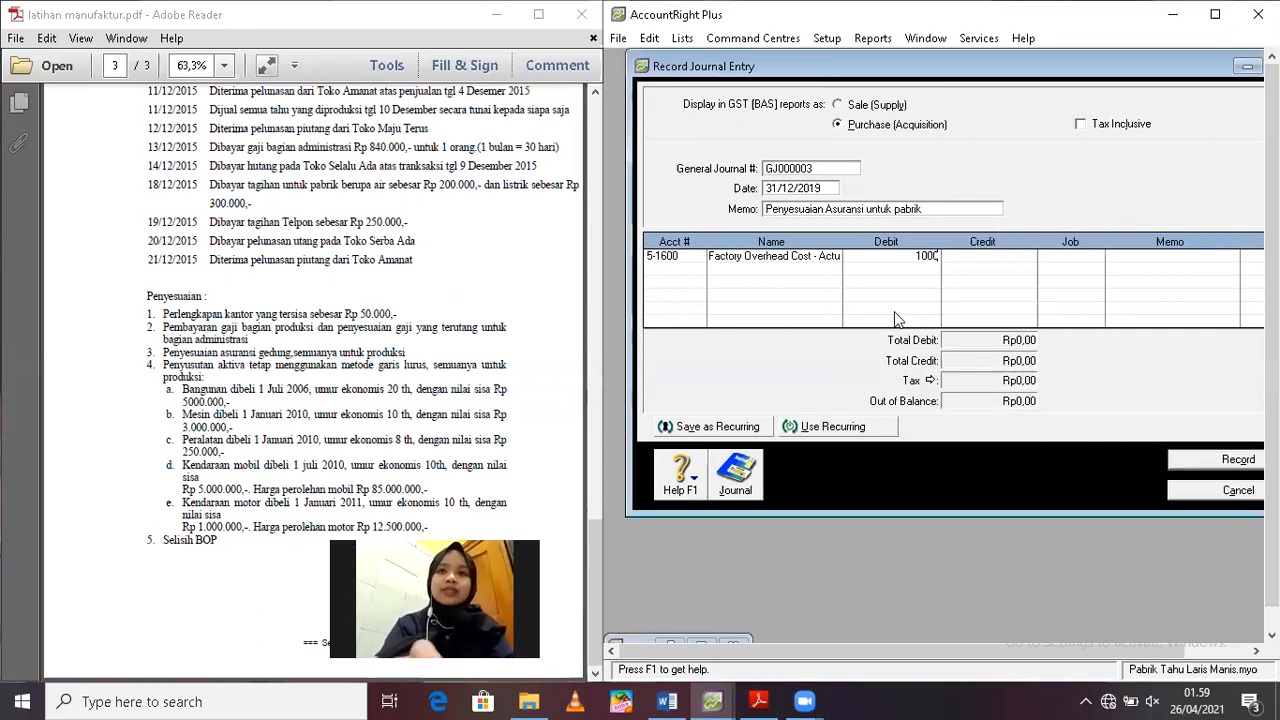
key("Return")
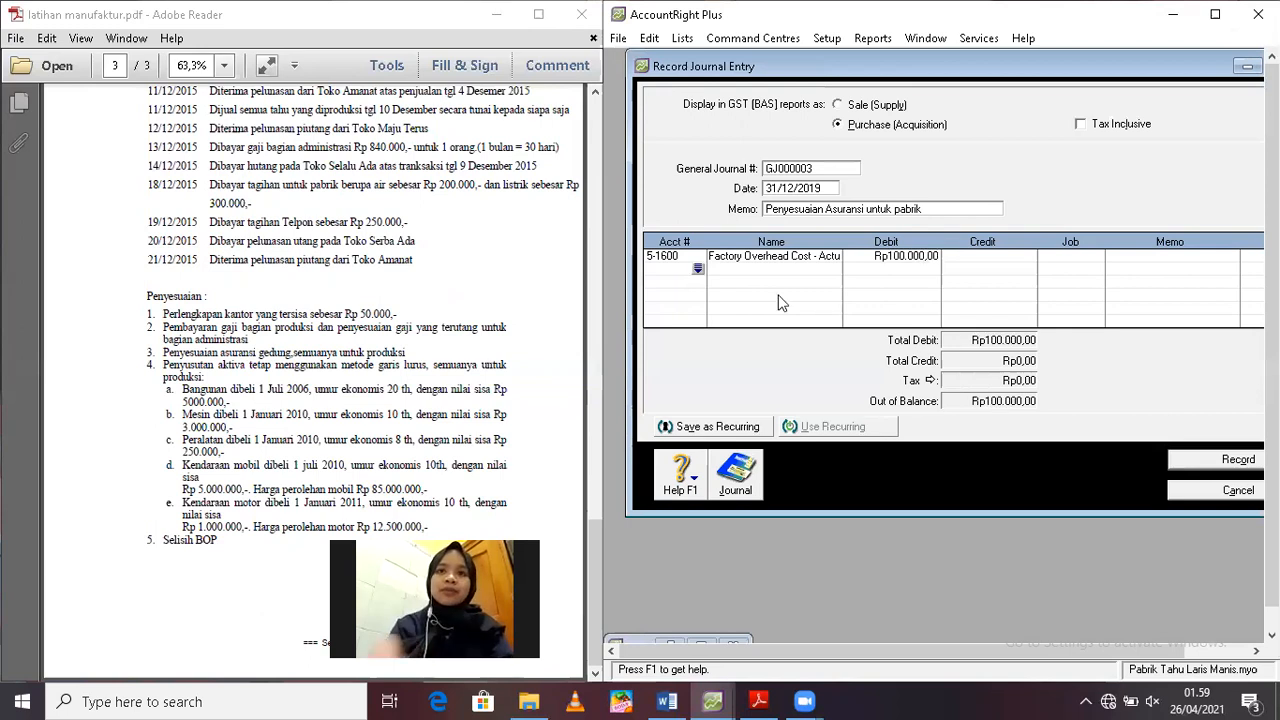
Credit account 1-1900 Prepaid Insurance with Rp100.000 and record the insurance adjustment
left_click(697, 266)
type("1")
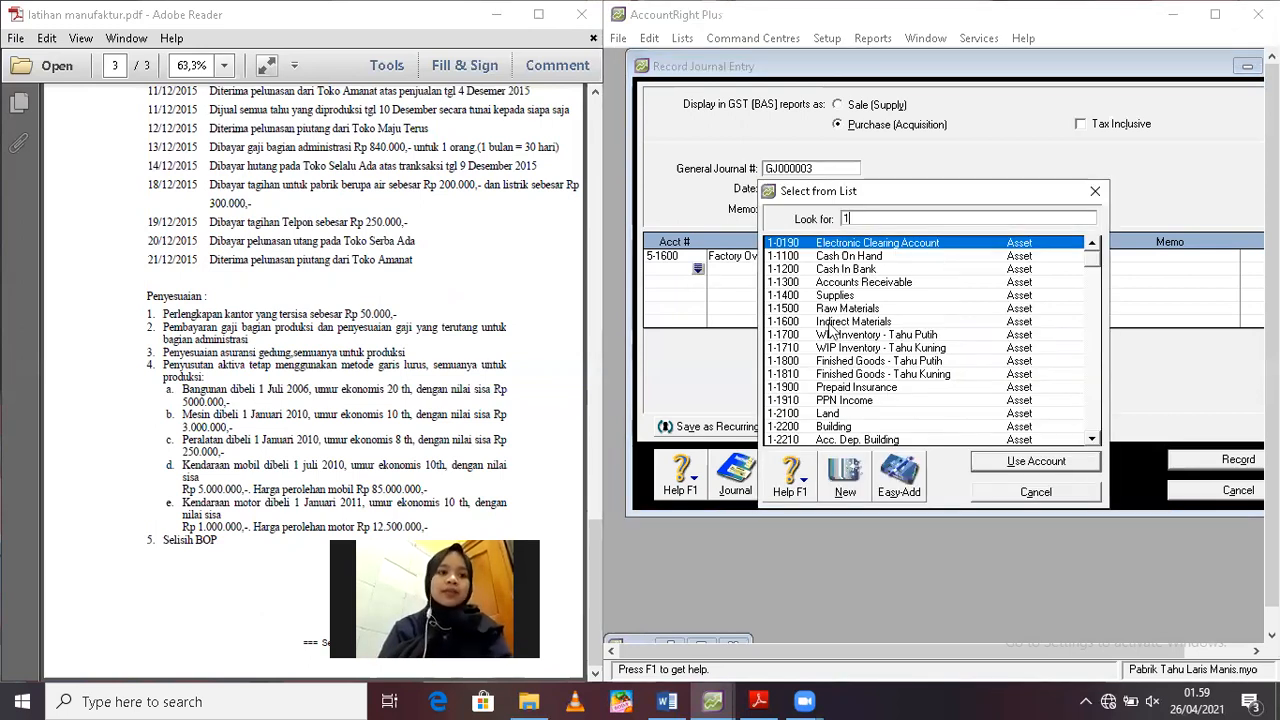
double_click(866, 390)
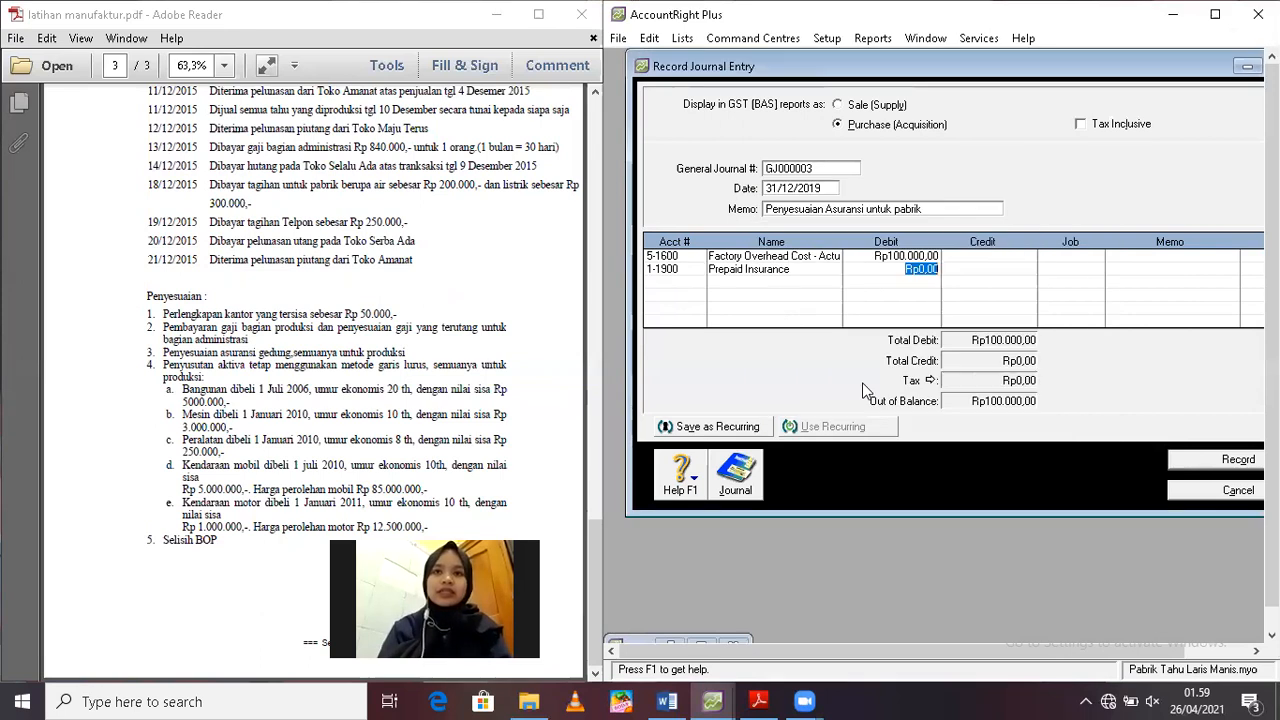
key("Tab")
key("Return")
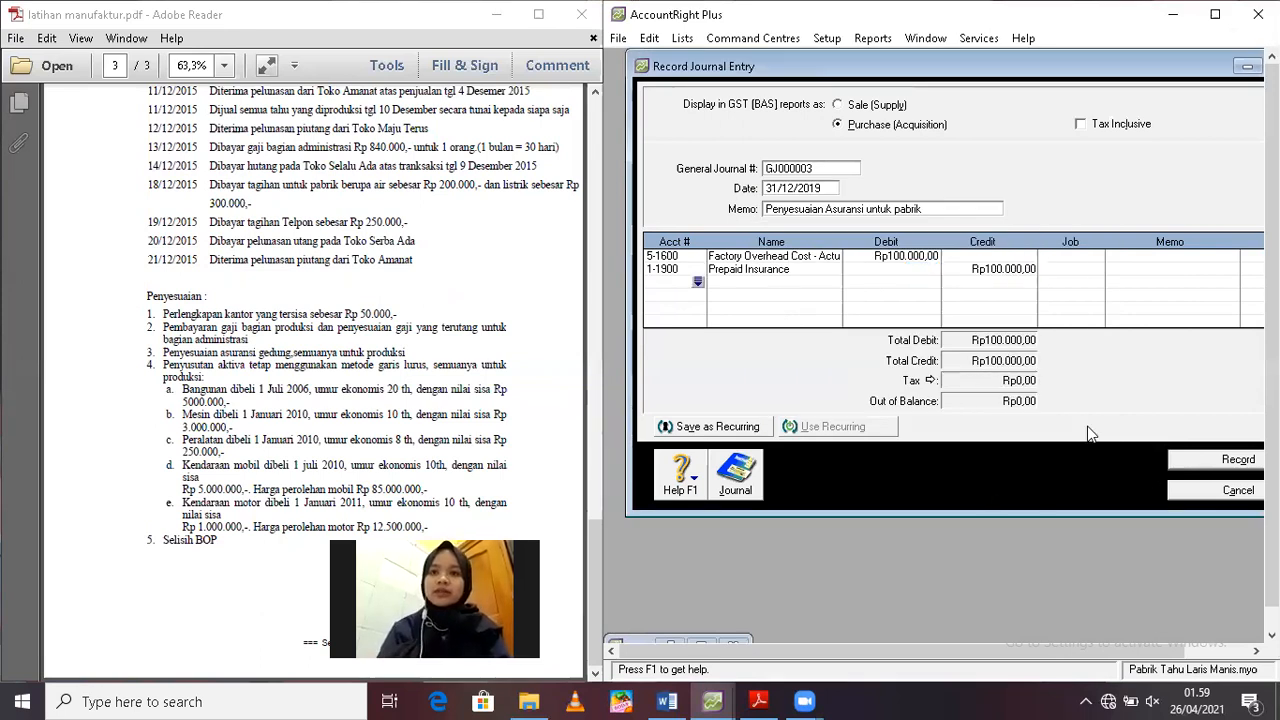
left_click(1215, 462)
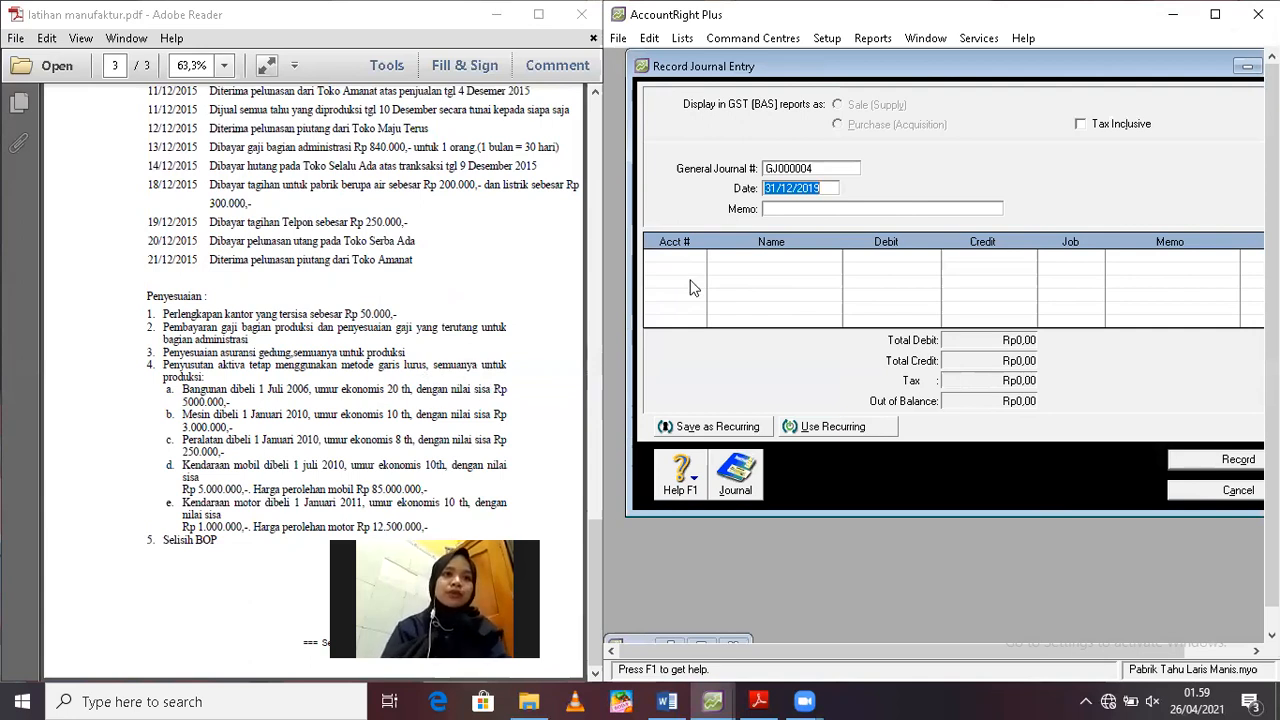
Enter the memo "Penyesuaian Pernyustan aktiva tetap" for the new journal entry dated 31/12/2019
left_click(817, 207)
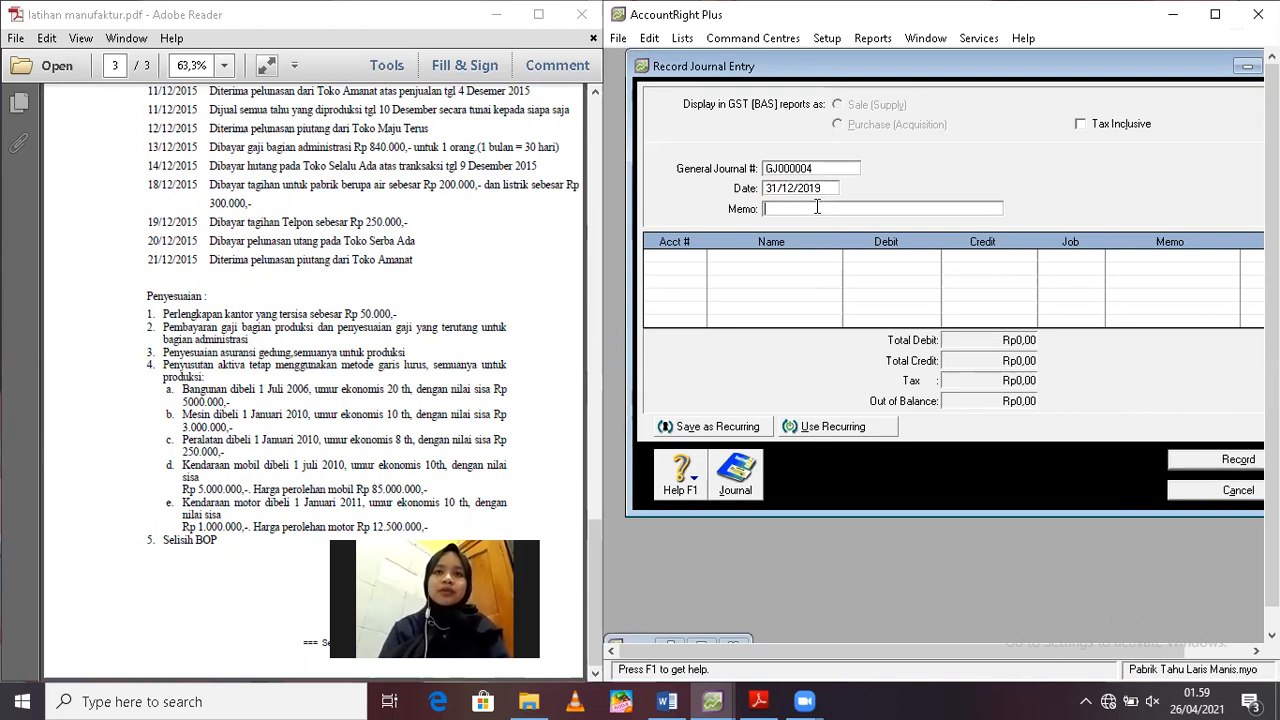
type("Penyesuaia")
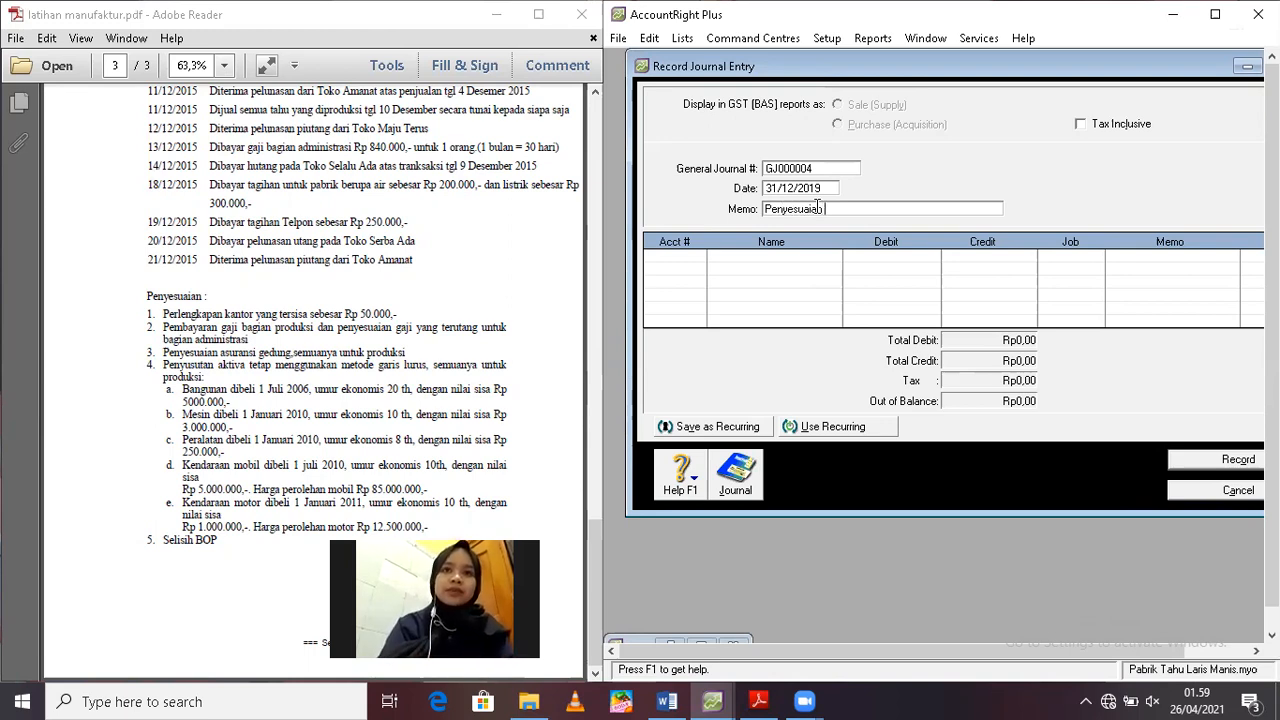
type("n A")
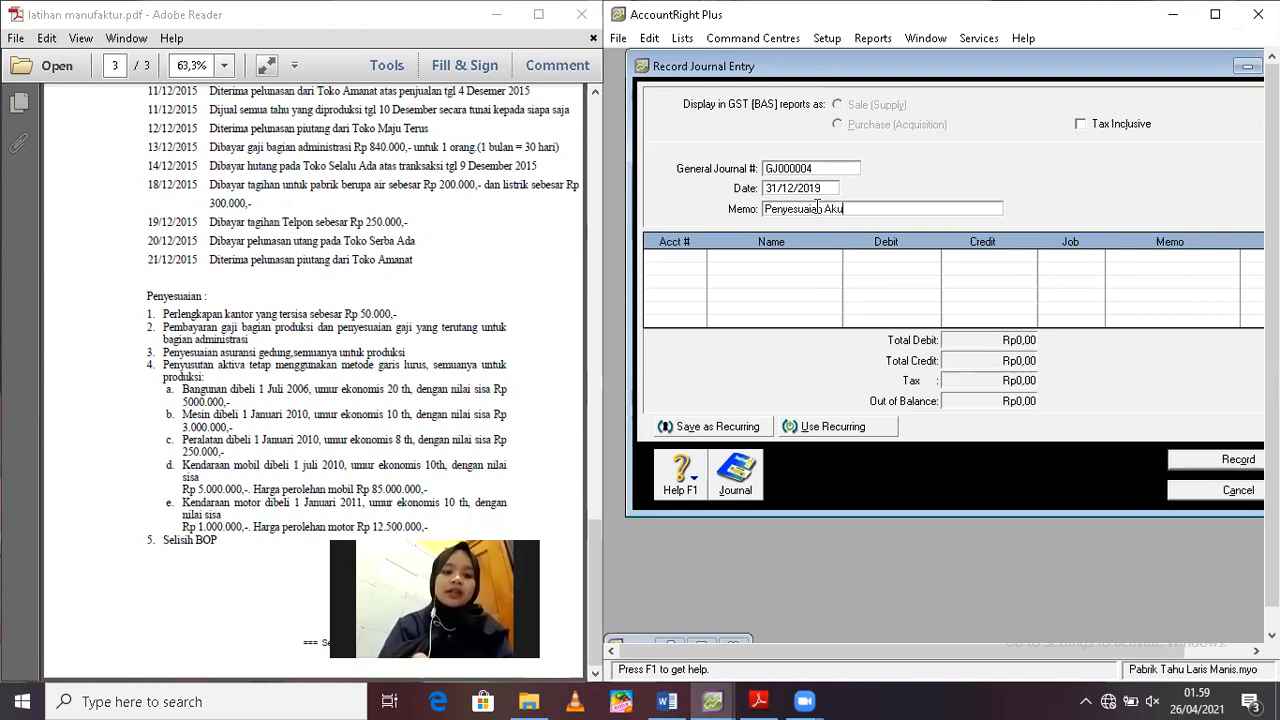
key("BackSpace")
type("Penyustan ")
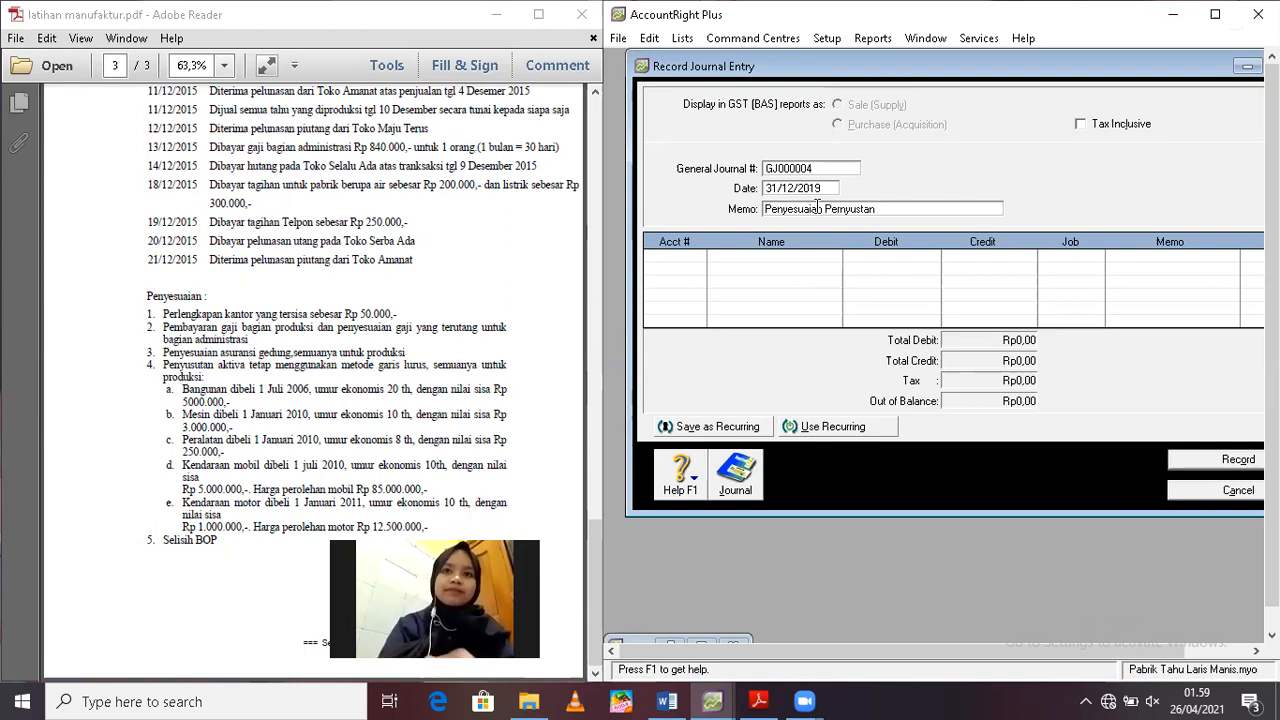
type("aktiva t")
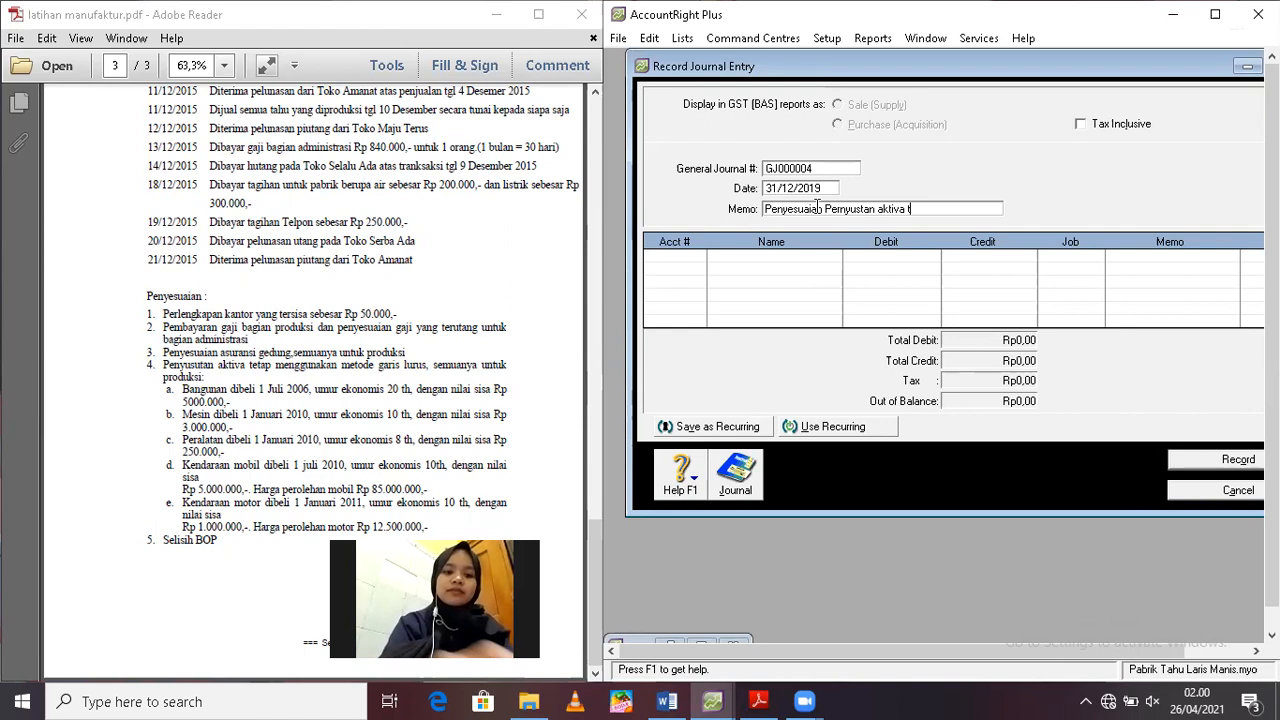
type("etap")
Put account 5-1600 Factory Overhead Cost - Actual on the journal's first line without an amount, and start the second line
left_click(682, 257)
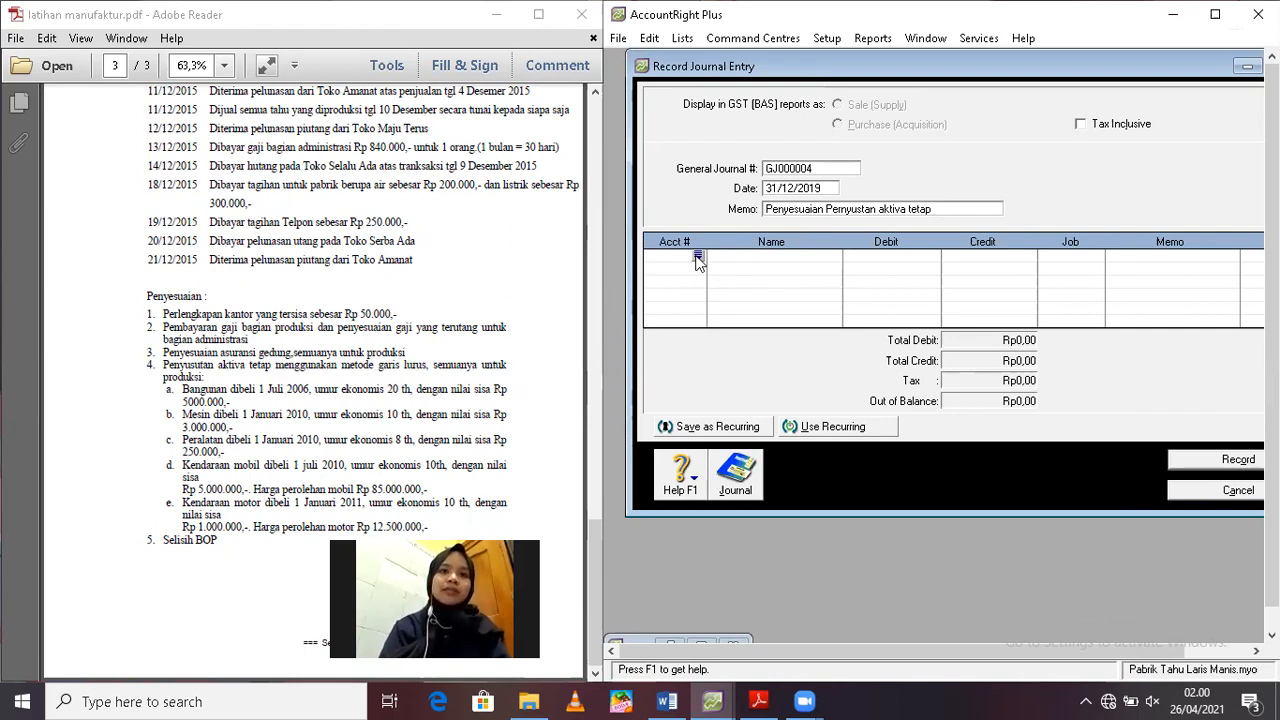
key("Tab")
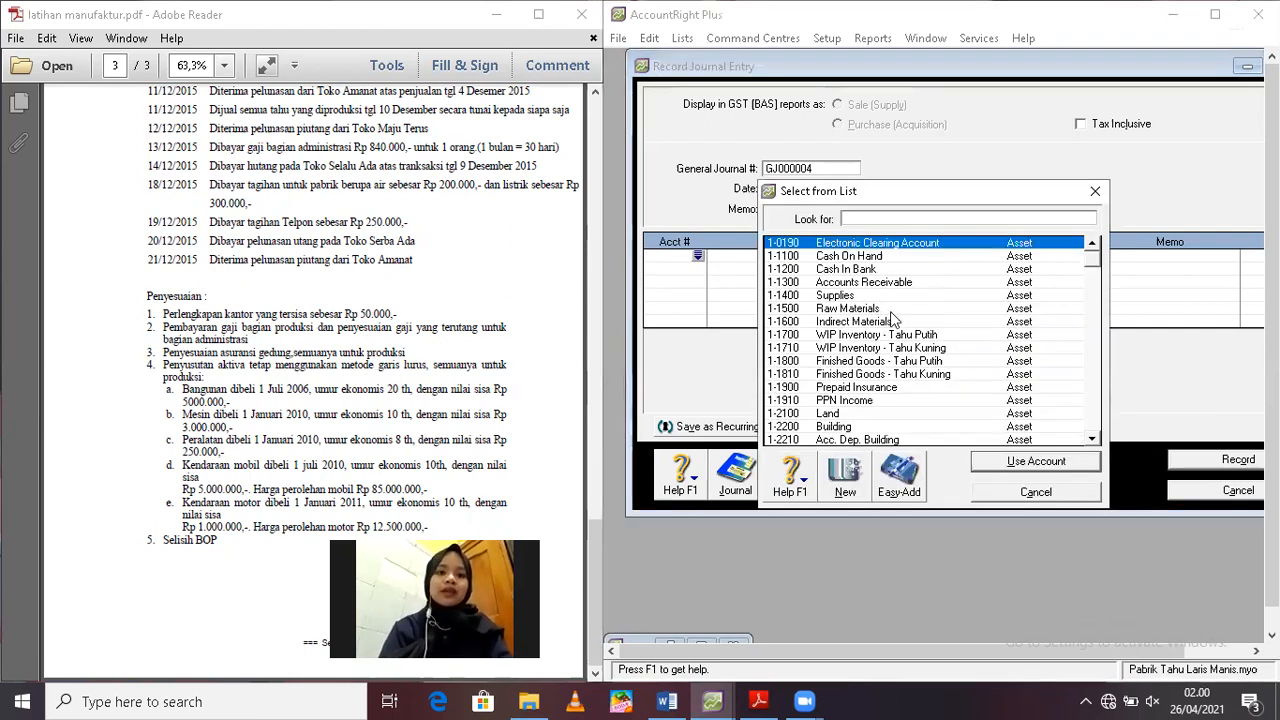
type("5")
left_click(886, 310)
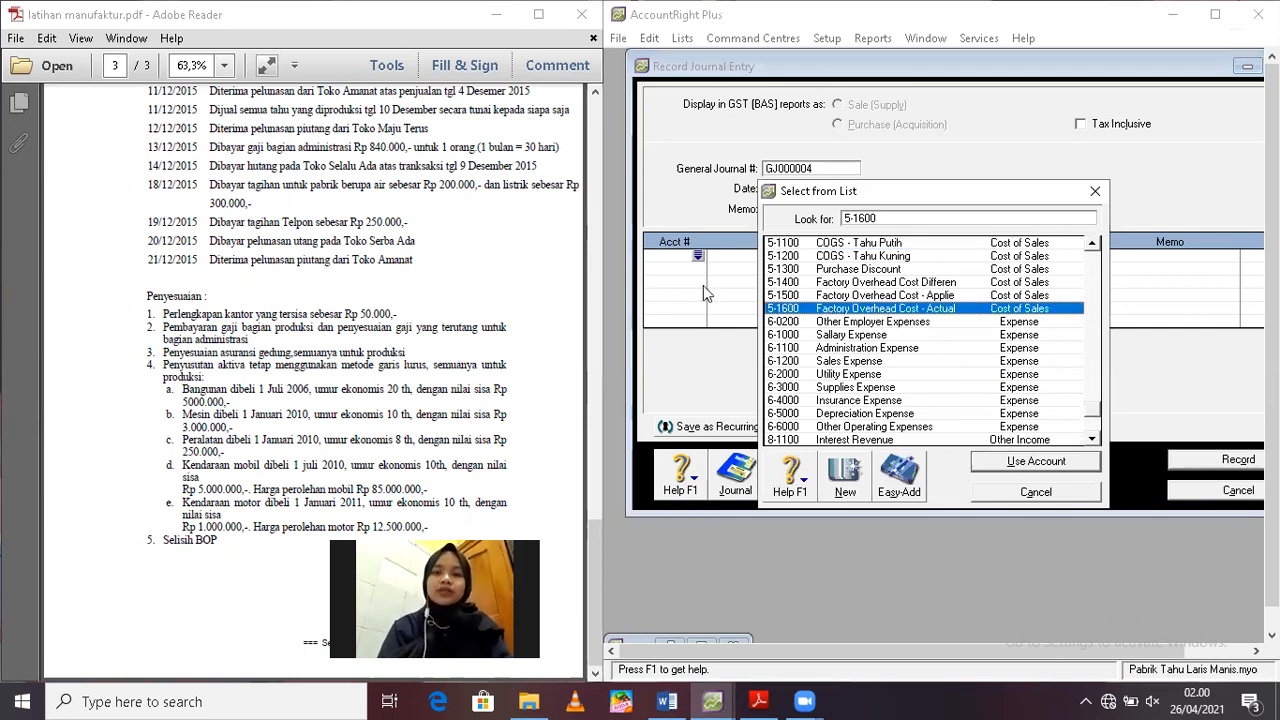
key("Return")
left_click(661, 270)
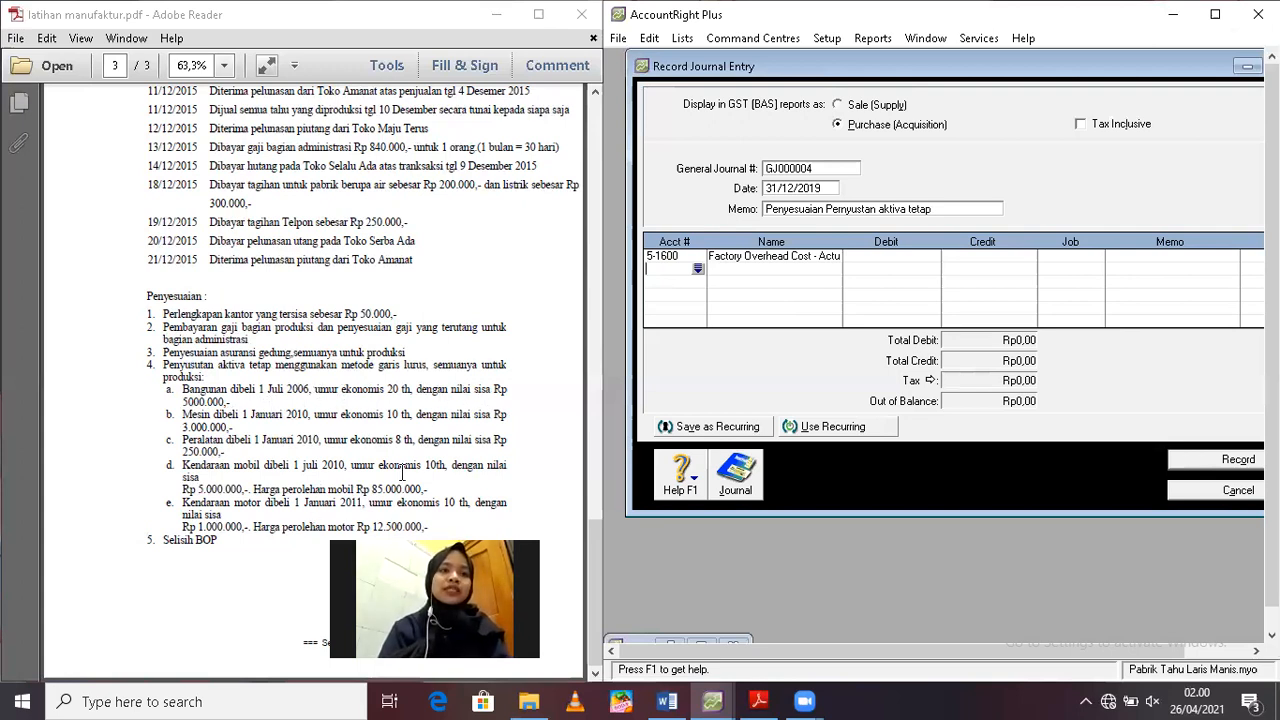
Open the Windows Calculator, make it narrower and place it over the journal entry so the PDF's depreciation data stays readable
left_click(160, 692)
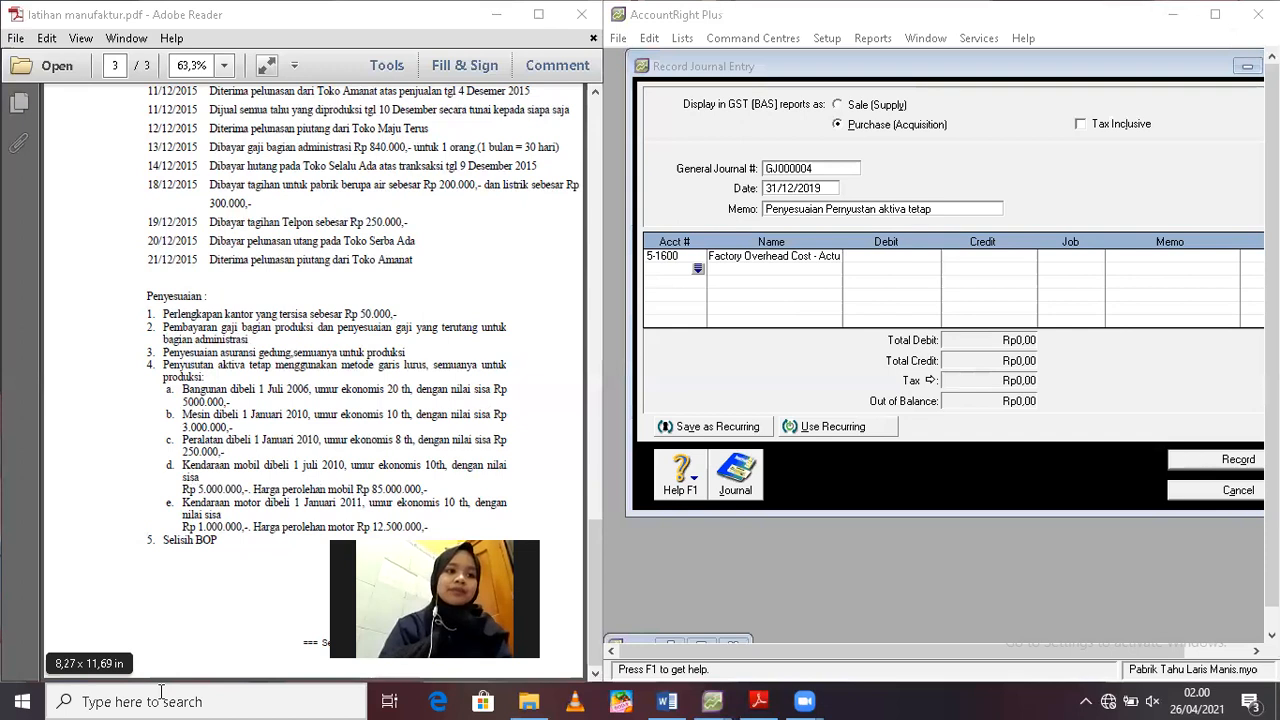
type("k")
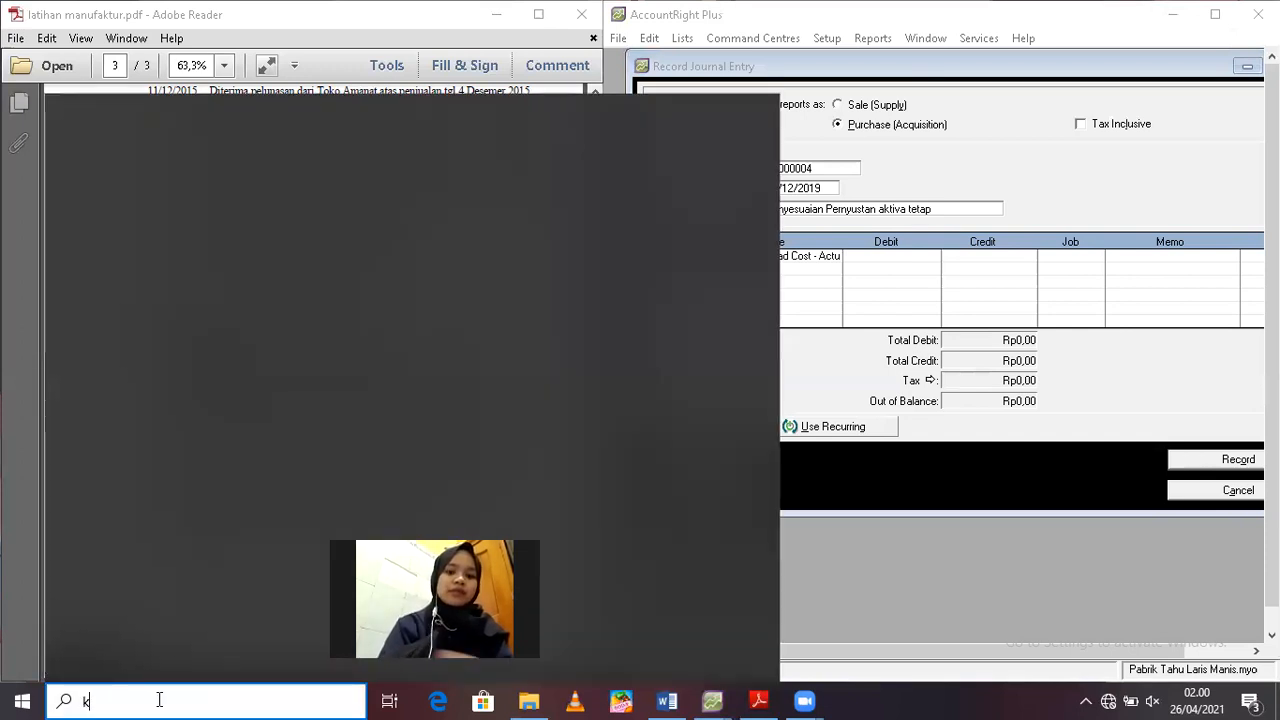
key("BackSpace")
type("cal")
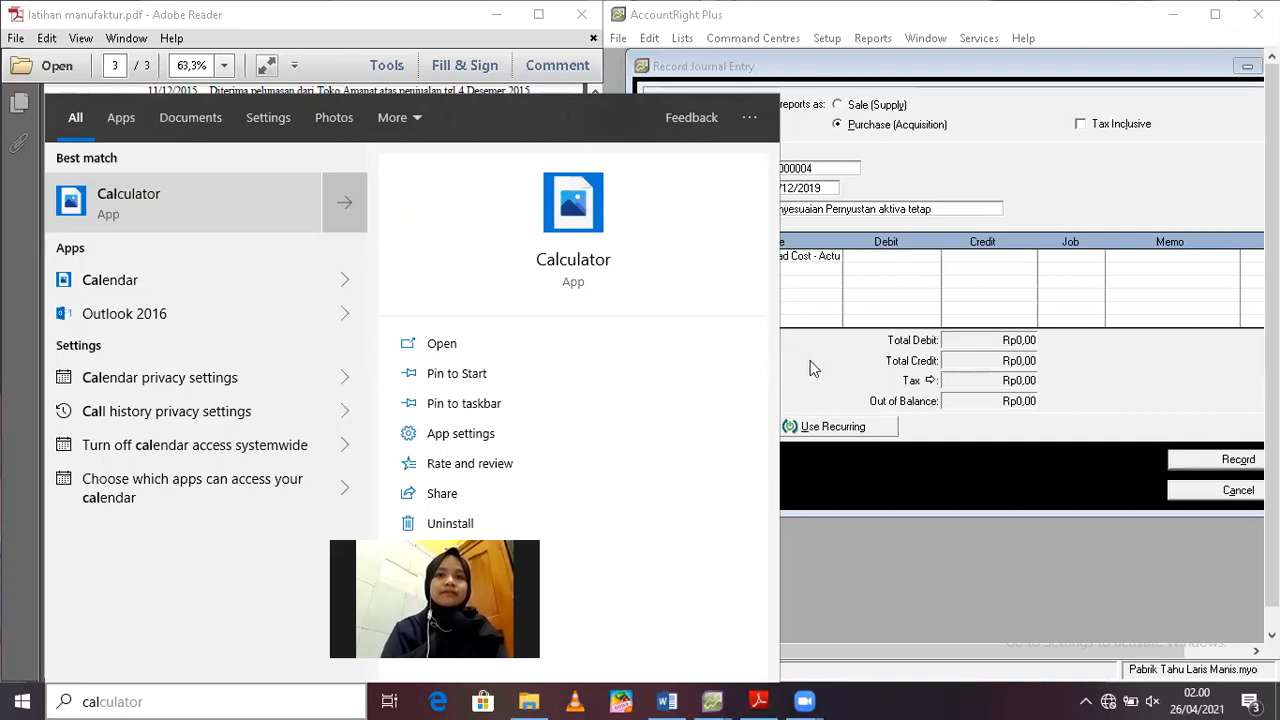
left_click(598, 275)
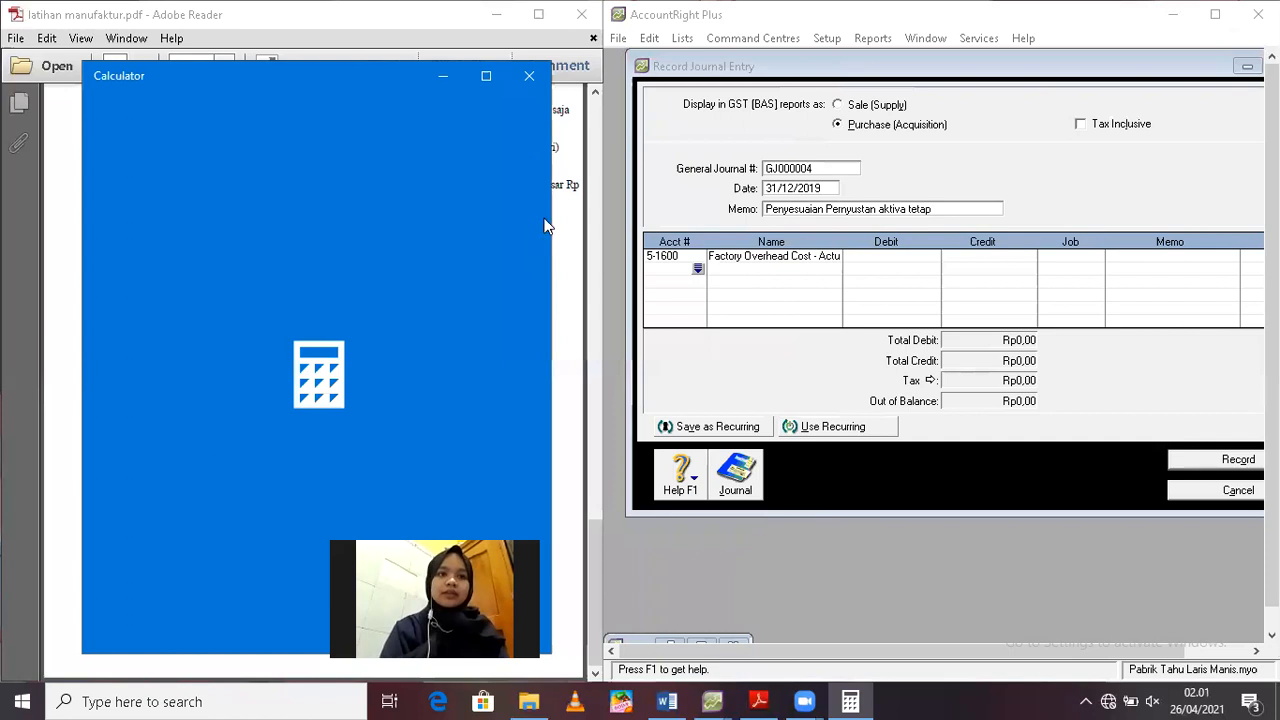
left_click_drag(553, 227, 474, 213)
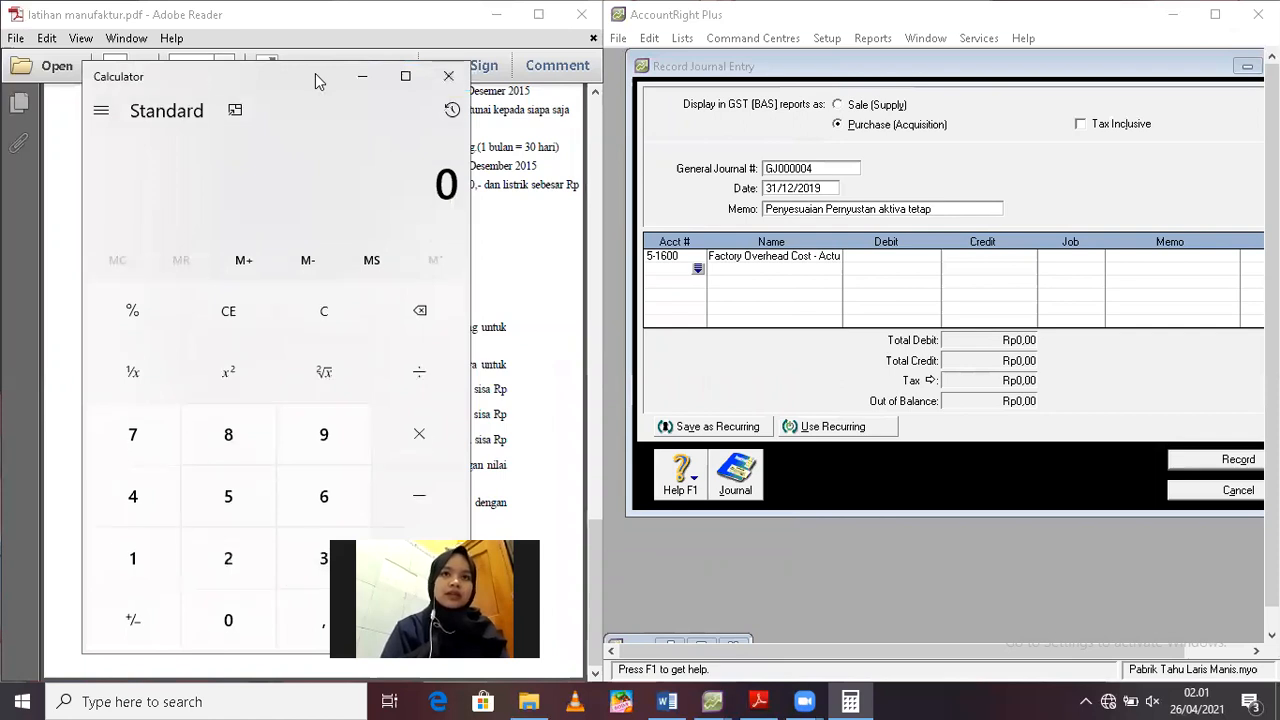
left_click_drag(315, 73, 980, 60)
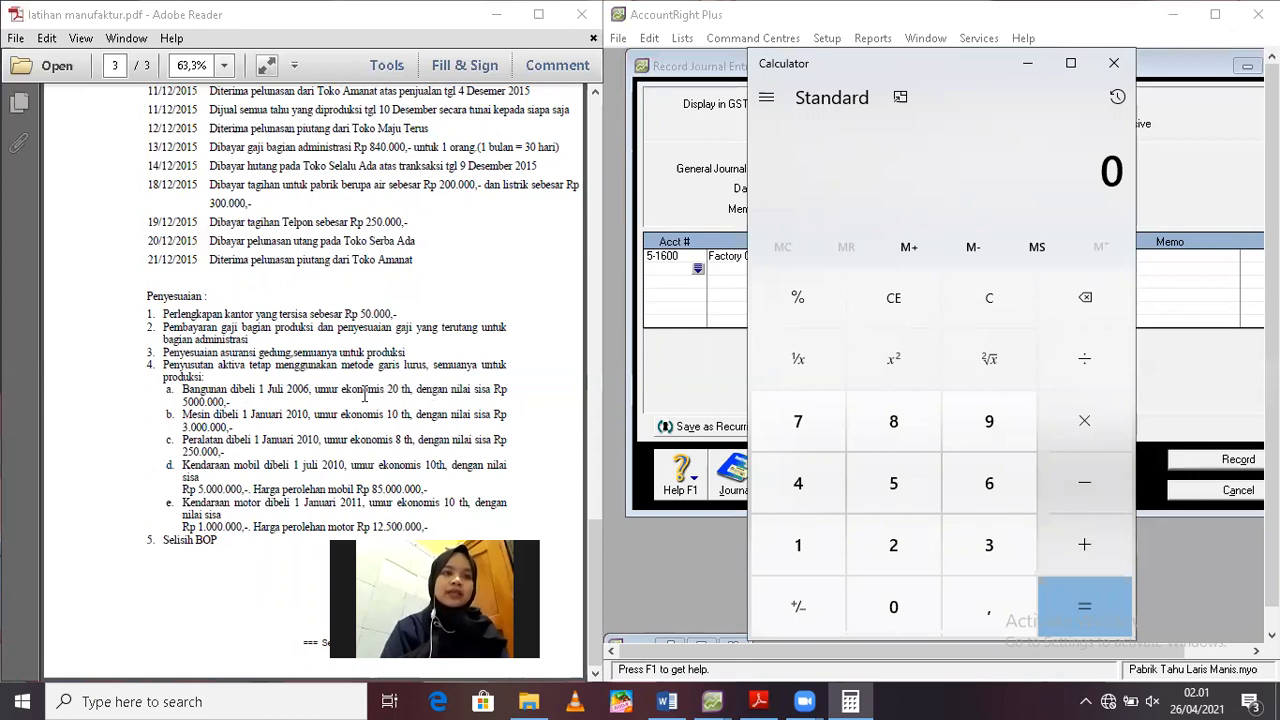
left_click(600, 568)
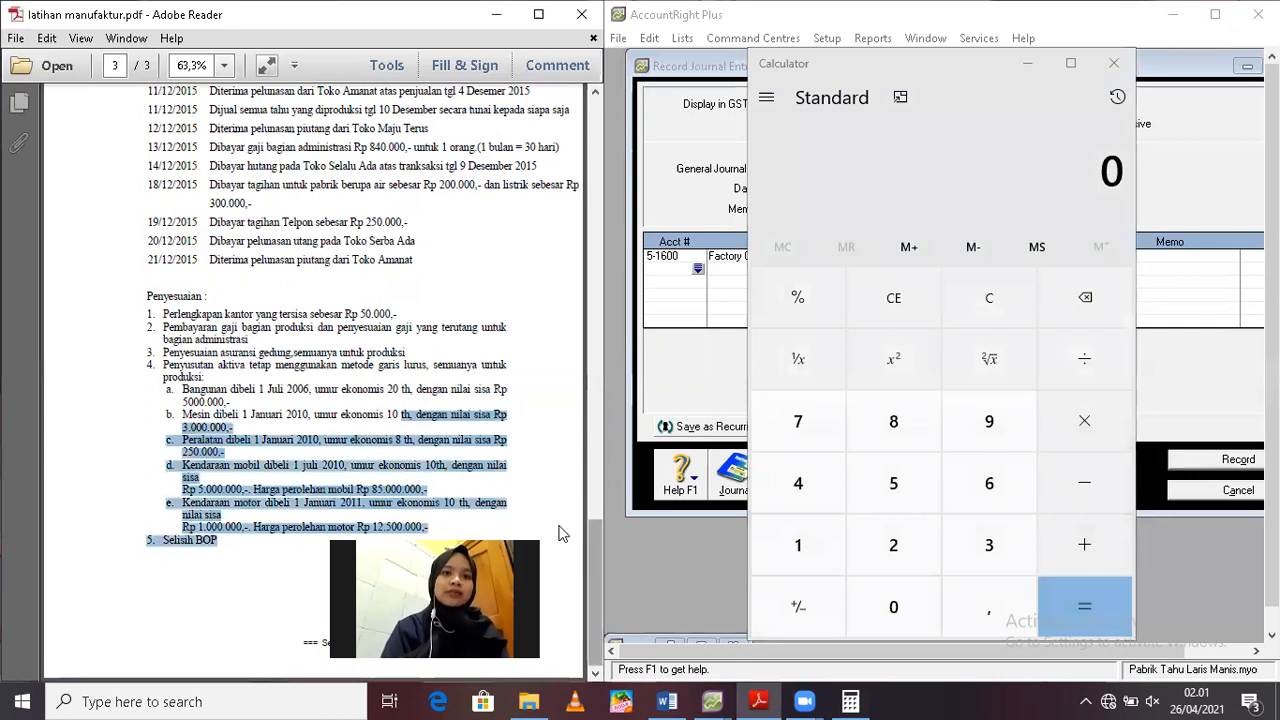
Look up the building's cost in the PDF's opening balance and calculate 30.000.000 minus the residual value of 5.000.000
left_click(584, 548)
scroll(579, 463, "up", 5)
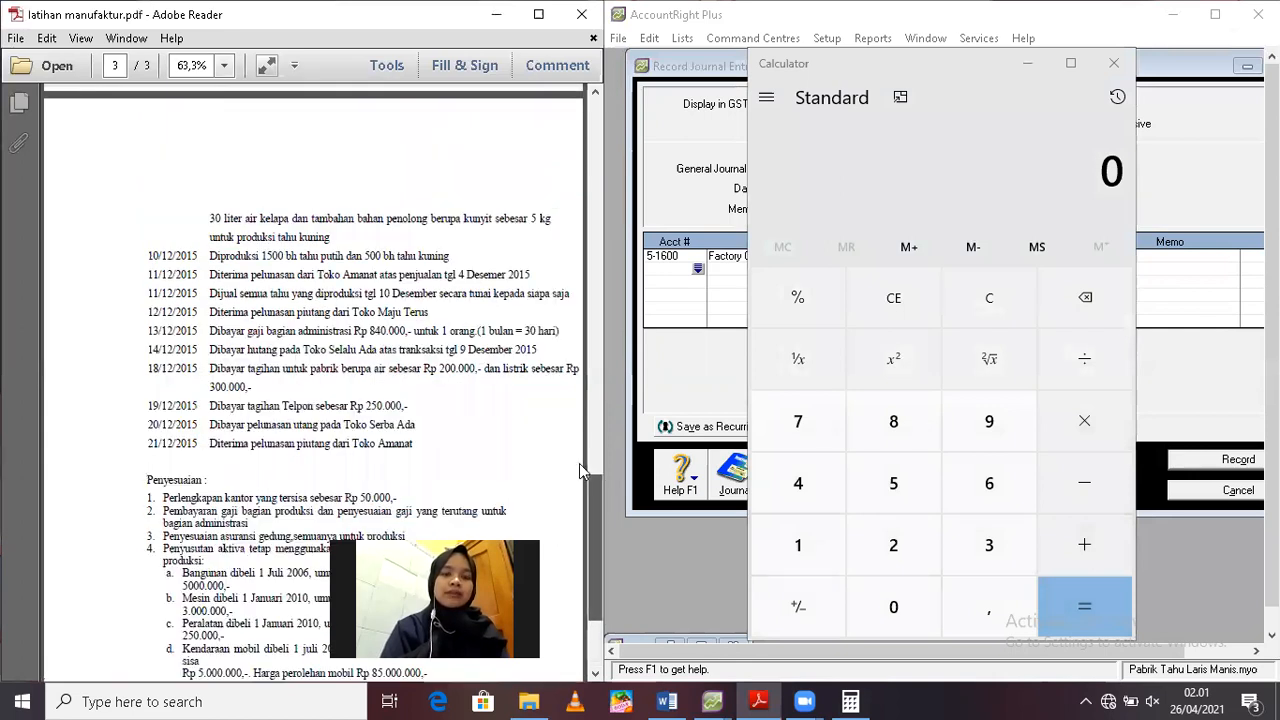
scroll(571, 372, "up", 3)
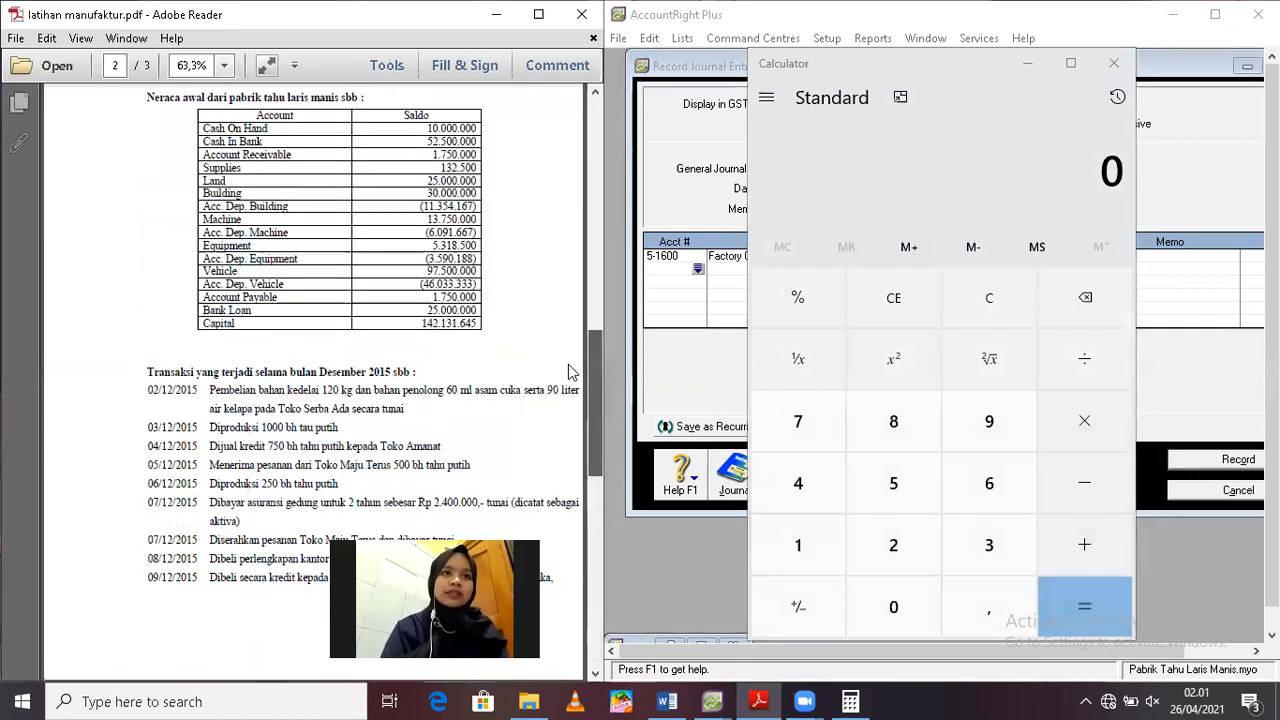
scroll(568, 364, "down", 1)
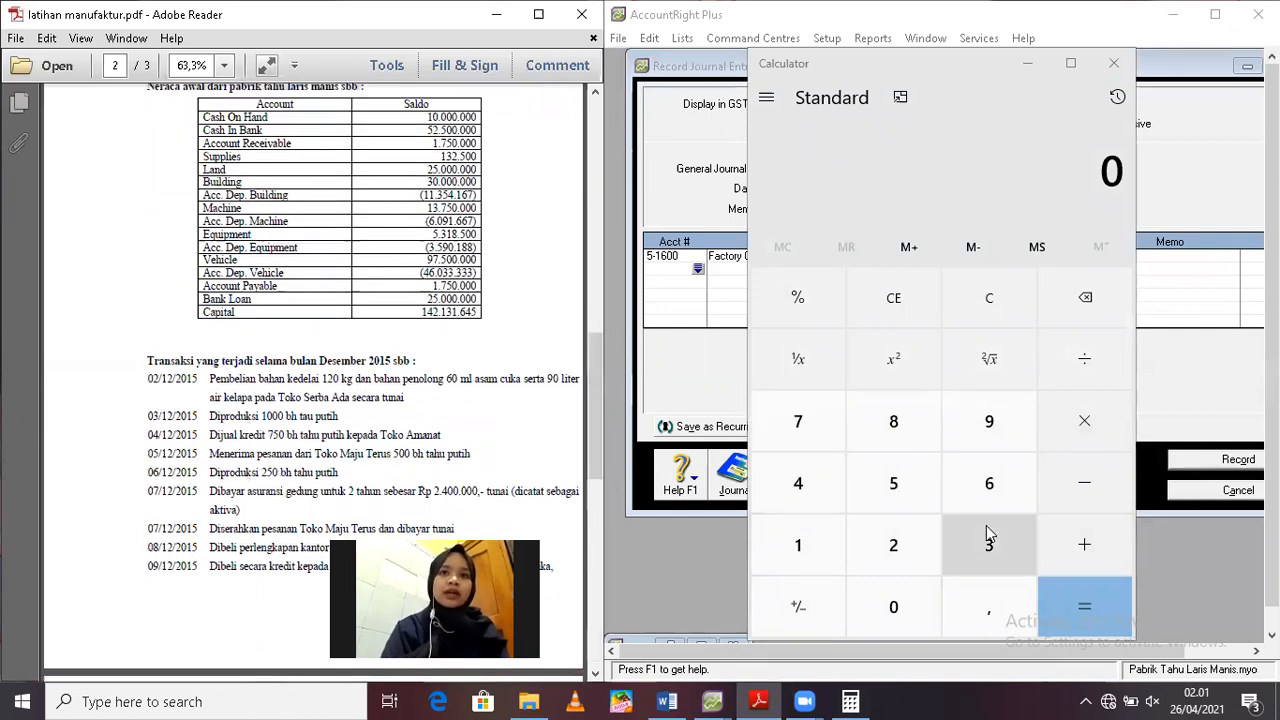
left_click(1120, 175)
type("3000")
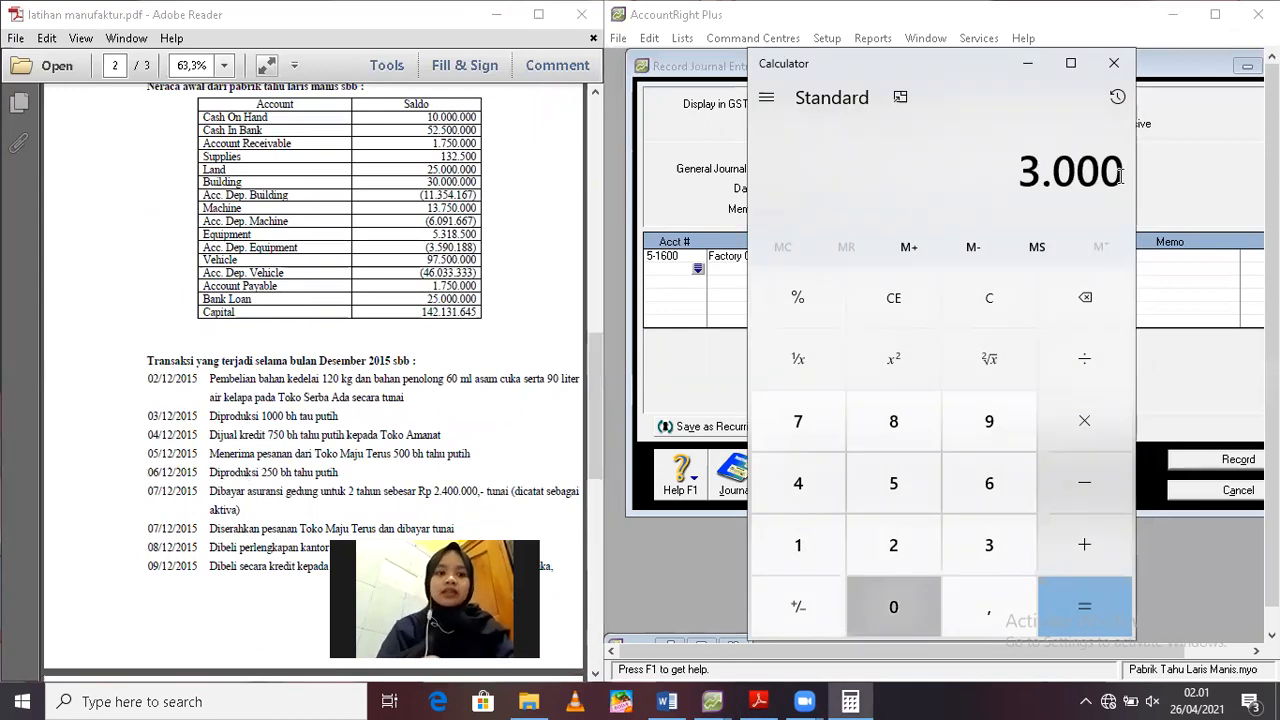
type("000")
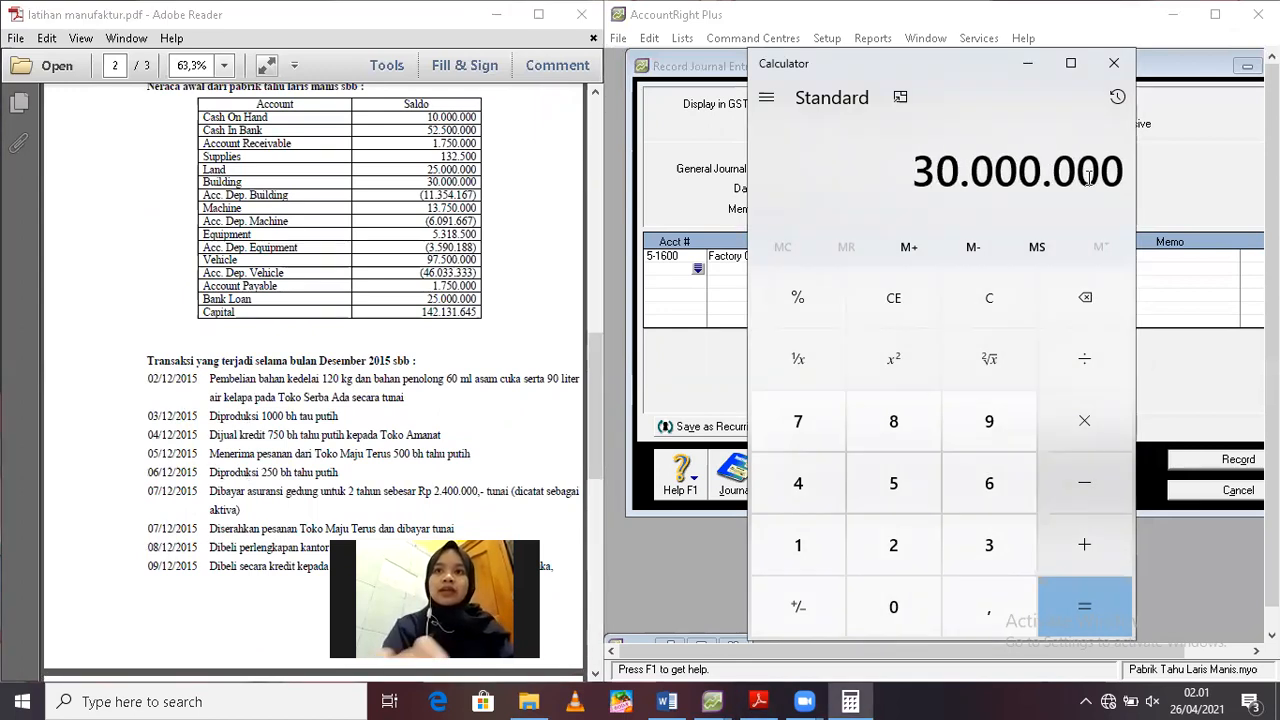
type("0 - 5.0")
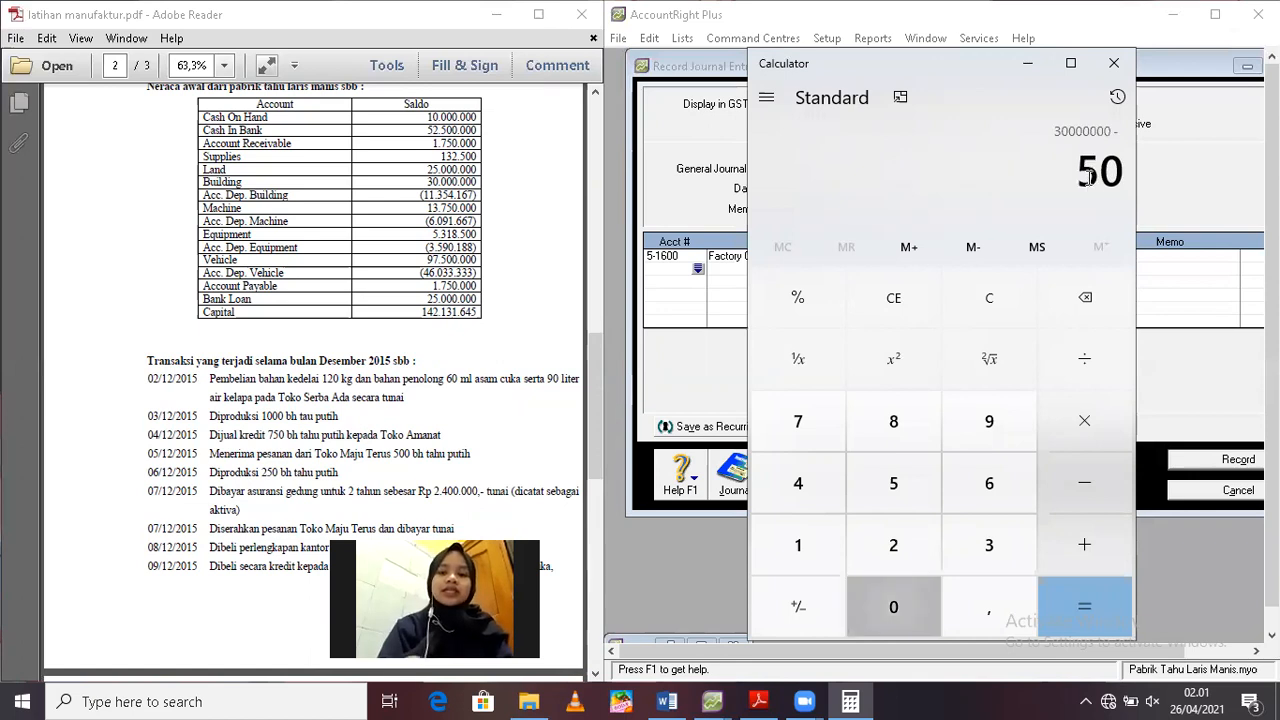
type("00.000")
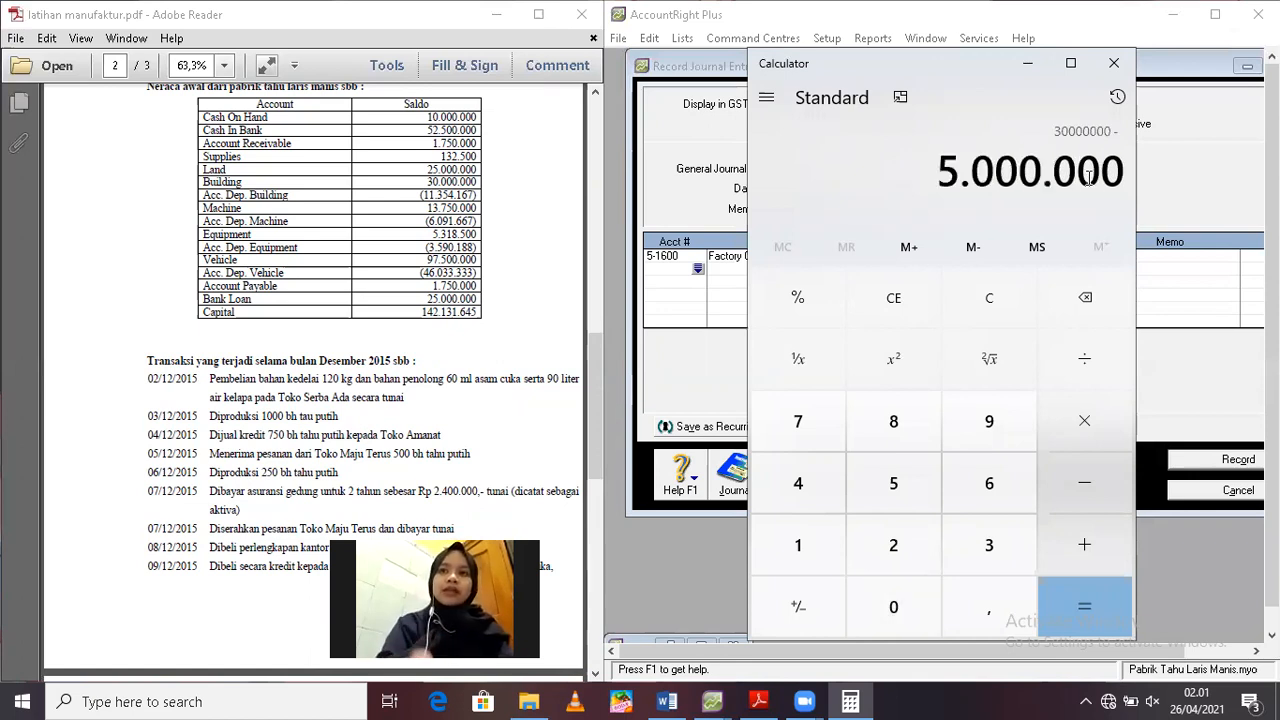
key("Return")
Calculate the building's monthly depreciation by dividing the depreciable amount by 20 years and that result by 12 months
left_click_drag(594, 381, 579, 555)
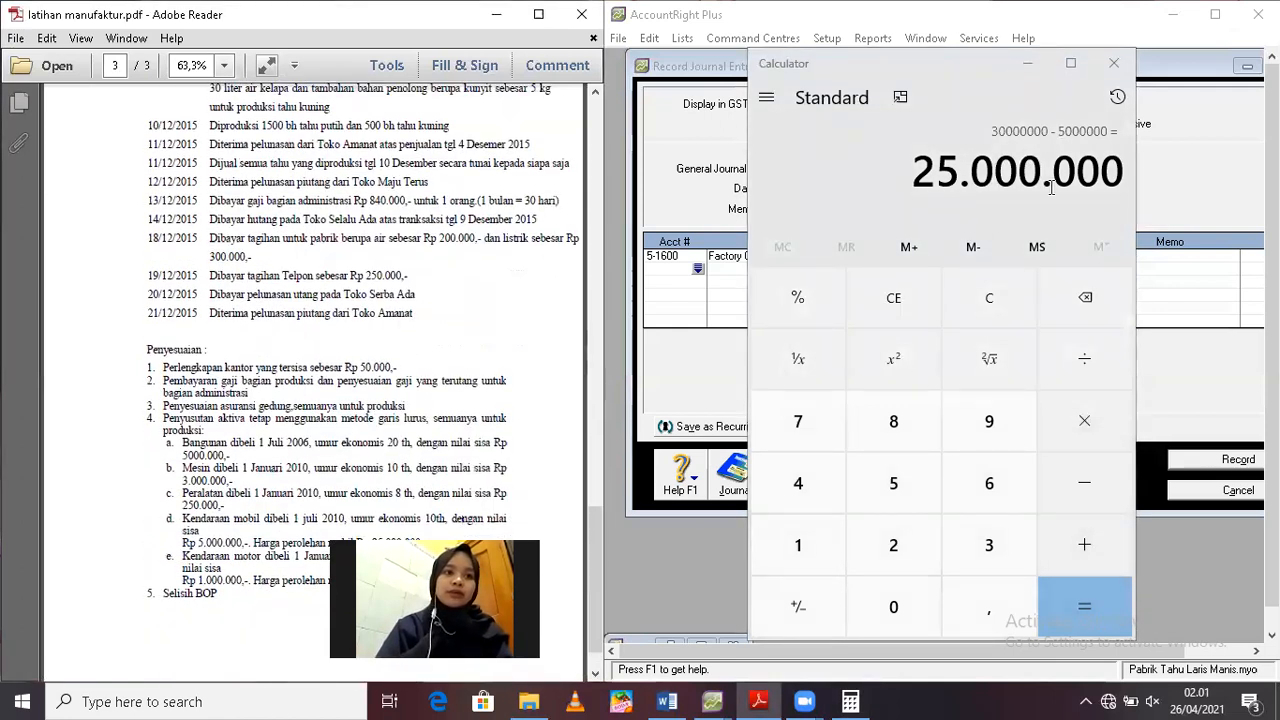
left_click(1100, 377)
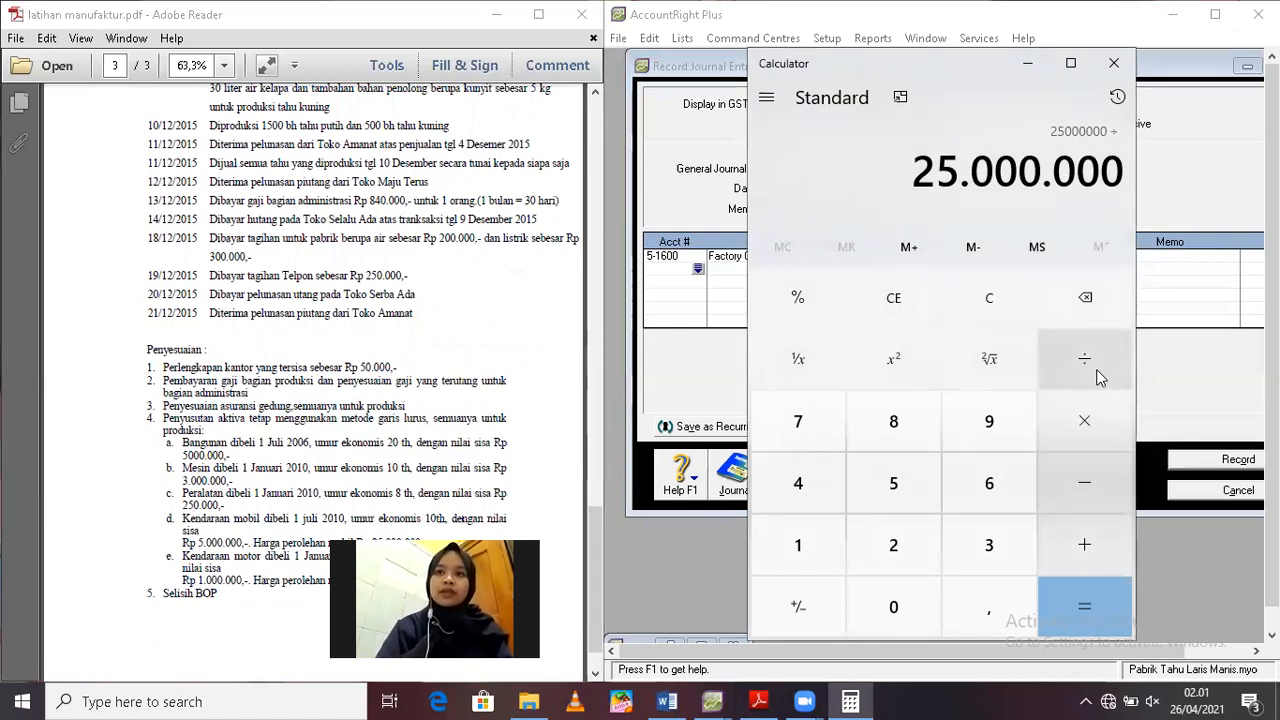
type("20")
key("Return")
left_click(1082, 368)
type("12")
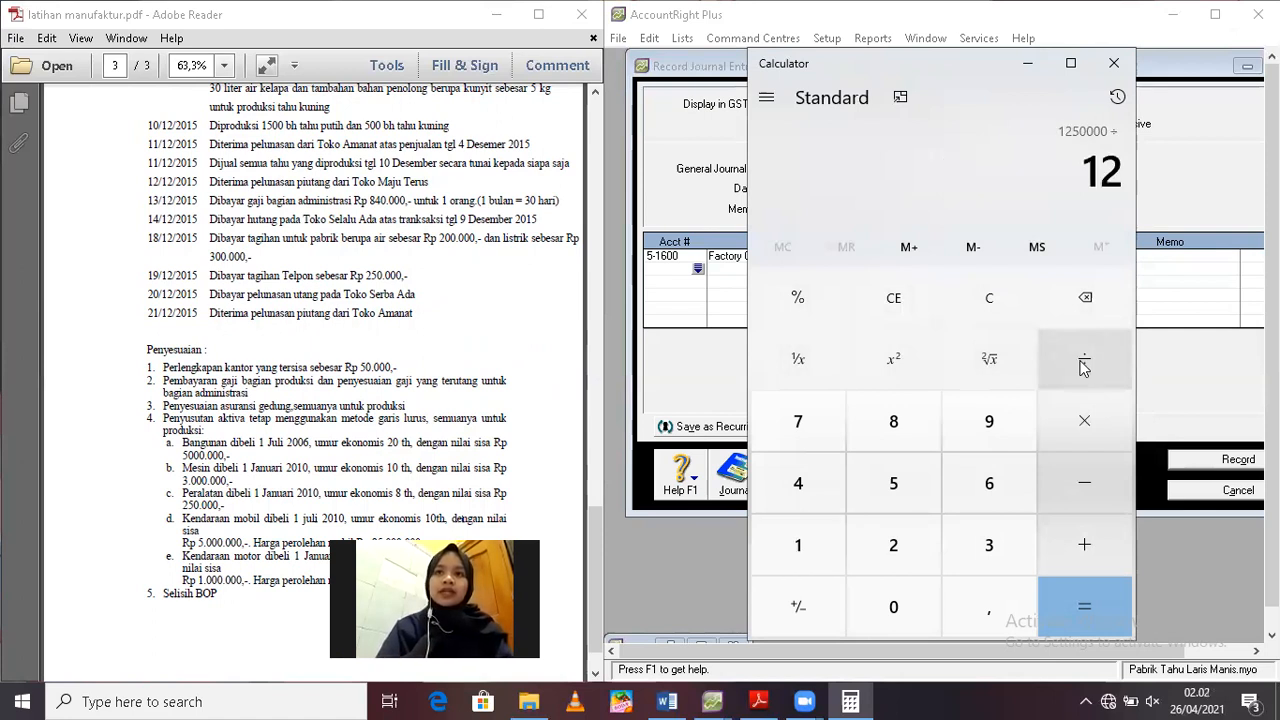
key("Return")
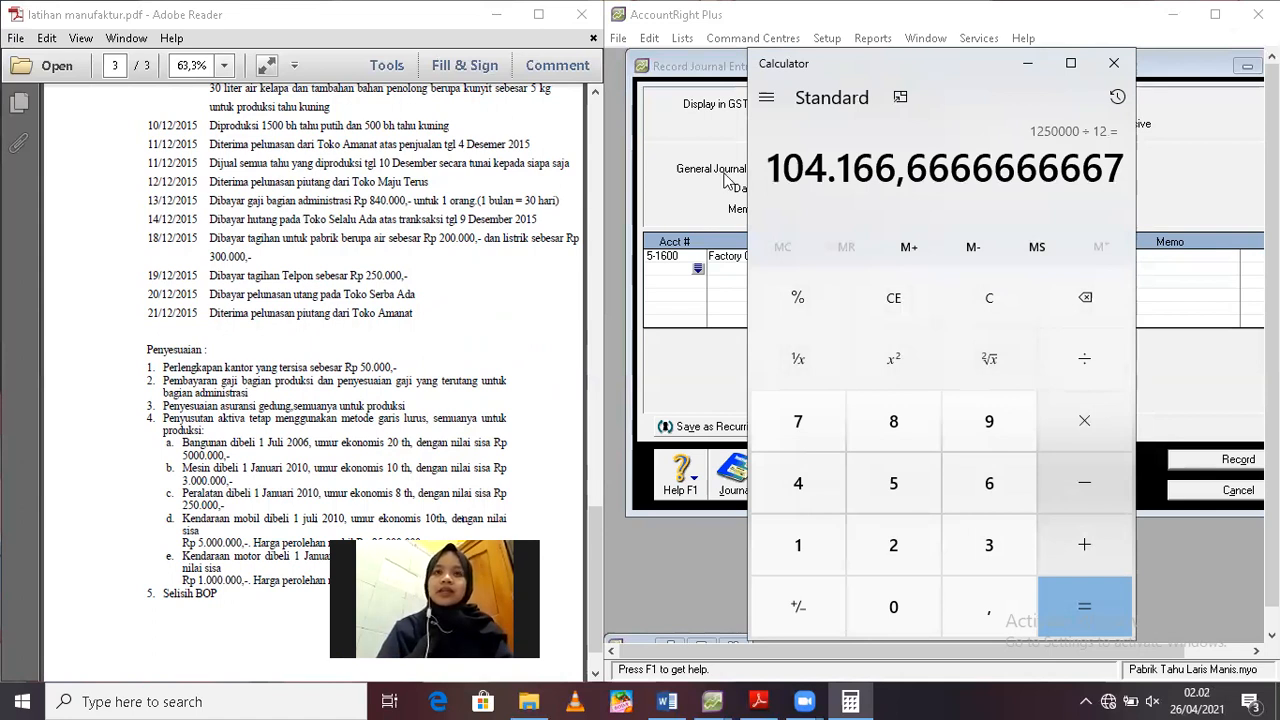
Uncover the journal entry and credit account 1-2210 Acc. Dep. Building with Rp104.166,67 on the second line
left_click_drag(928, 62, 437, 65)
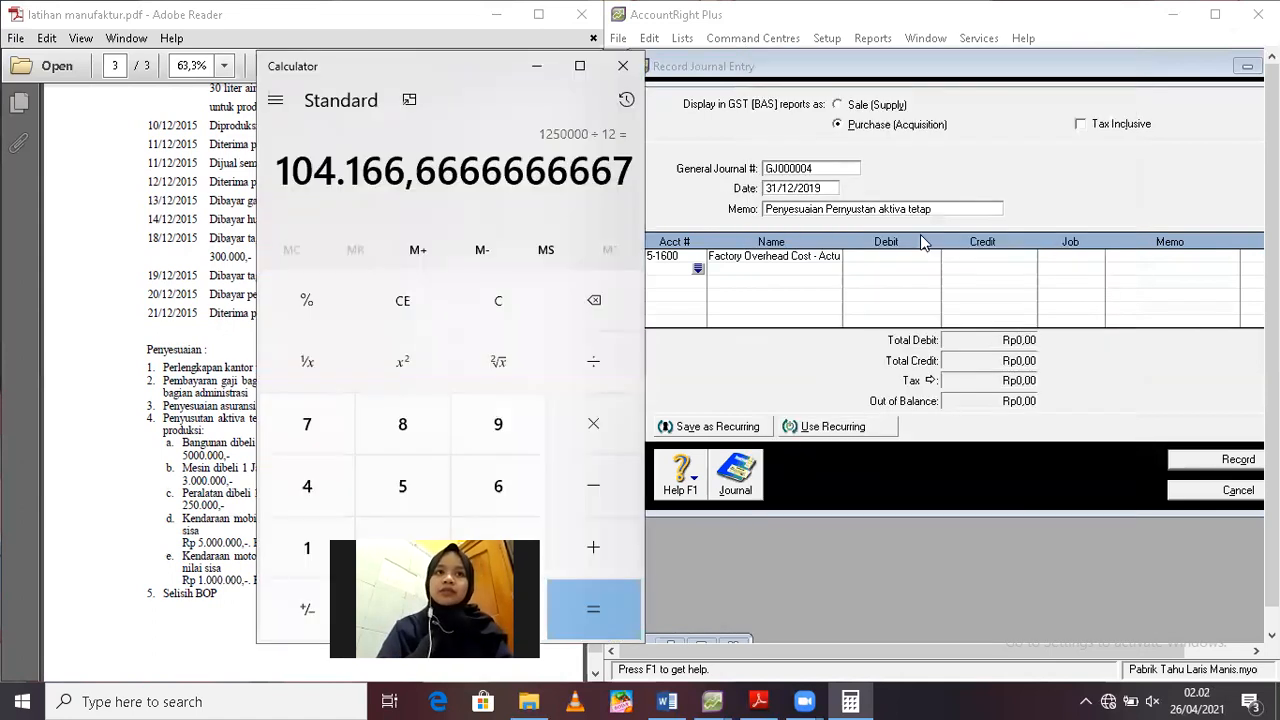
left_click(698, 268)
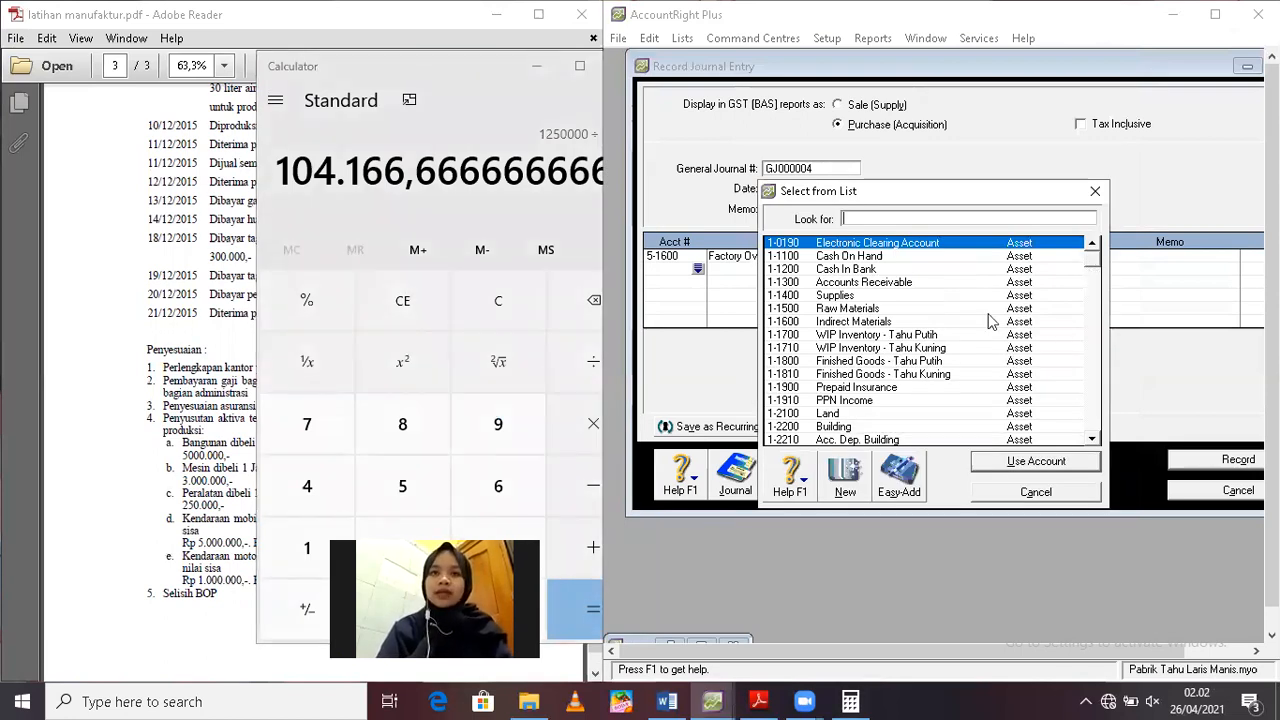
scroll(990, 317, "down", 1)
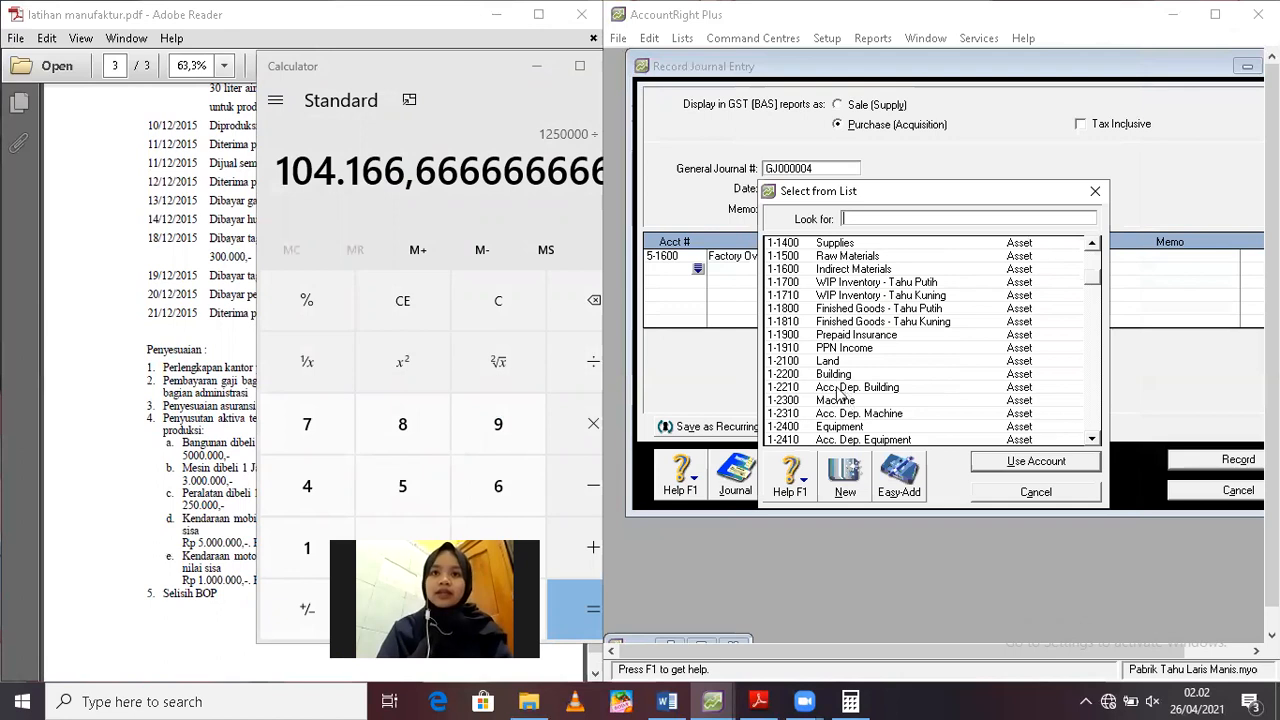
left_click(838, 390)
double_click(838, 390)
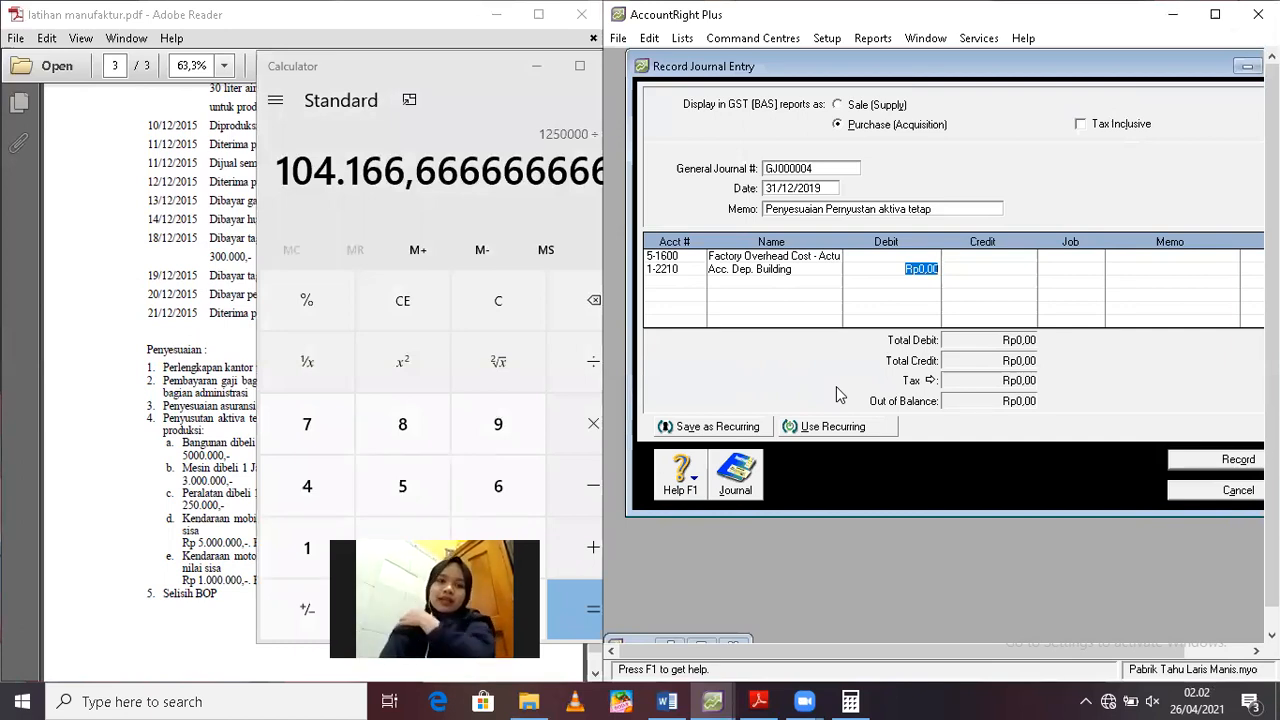
key("Tab")
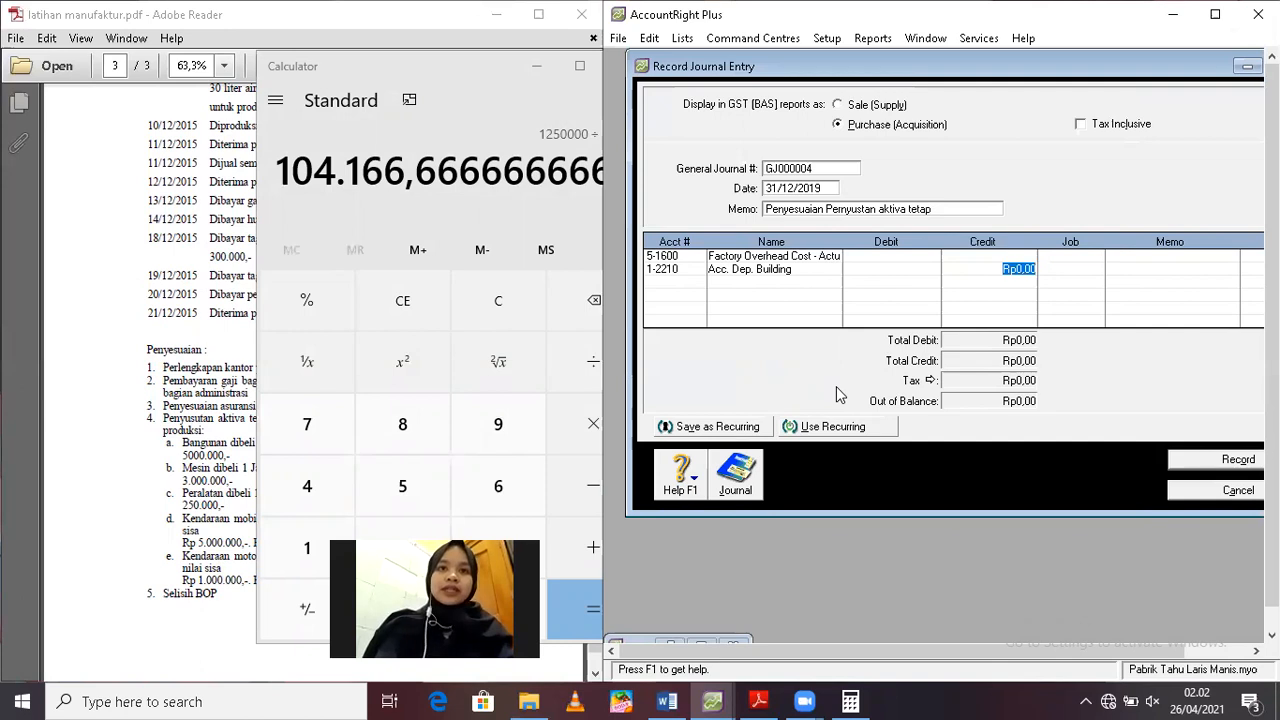
type("104")
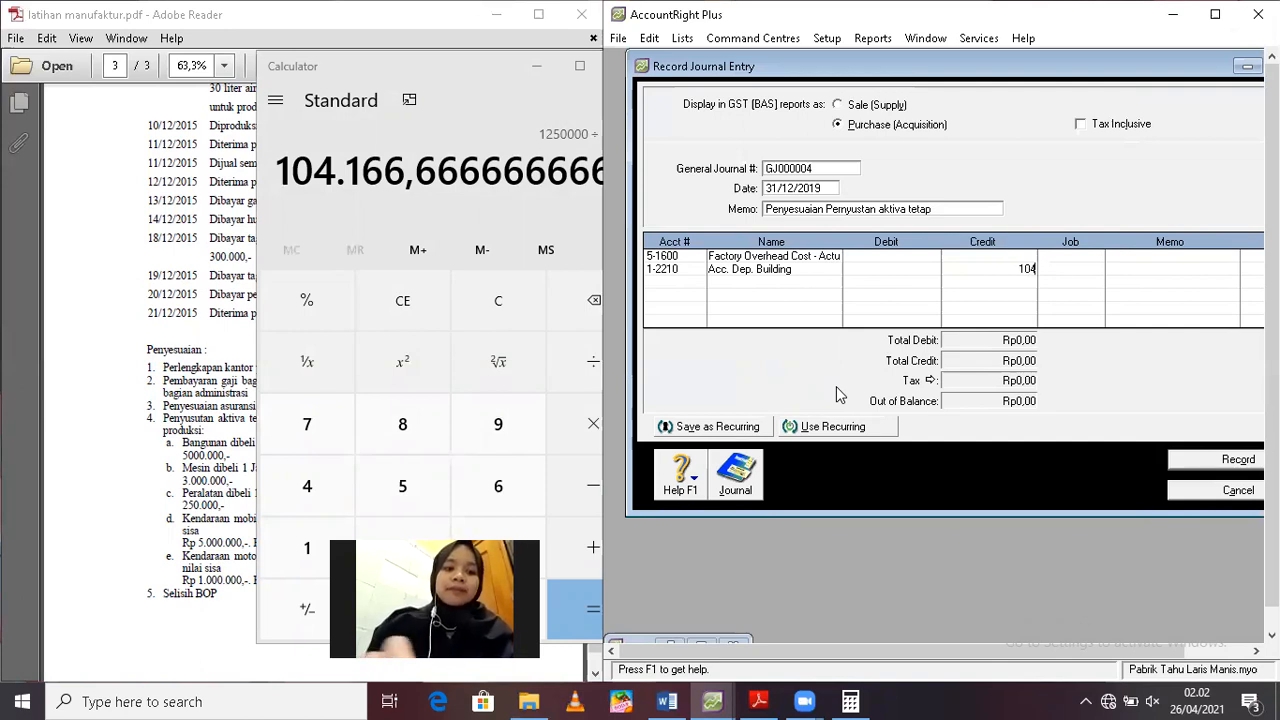
type("166,67")
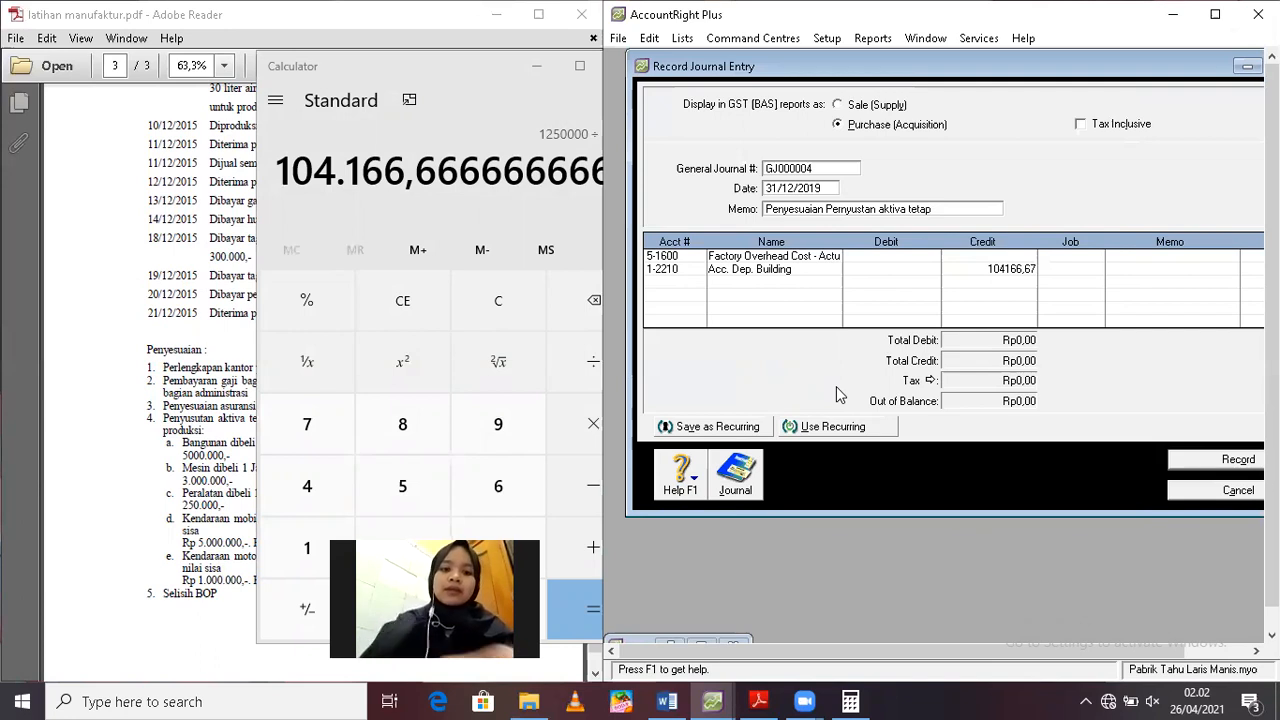
key("Return")
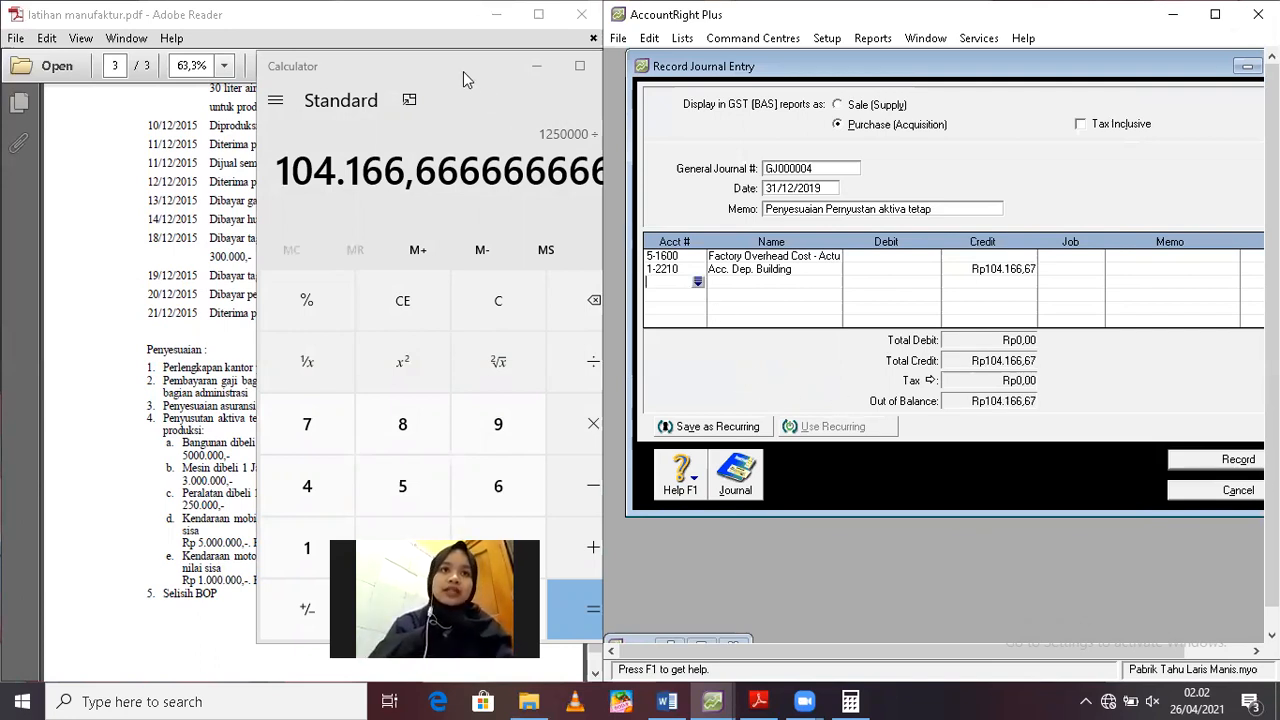
Uncover the PDF's opening balance and enter the machine's cost of 13.750.000 in the cleared calculator
left_click_drag(463, 71, 765, 105)
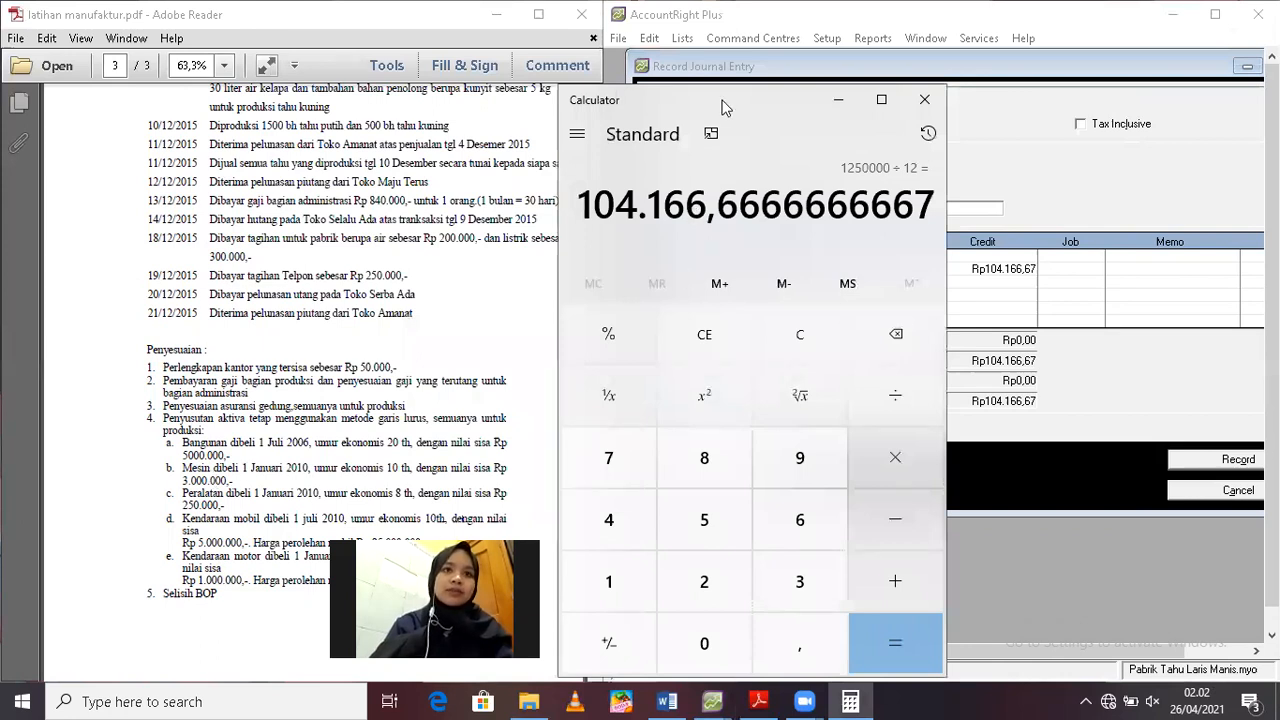
left_click_drag(805, 92, 983, 54)
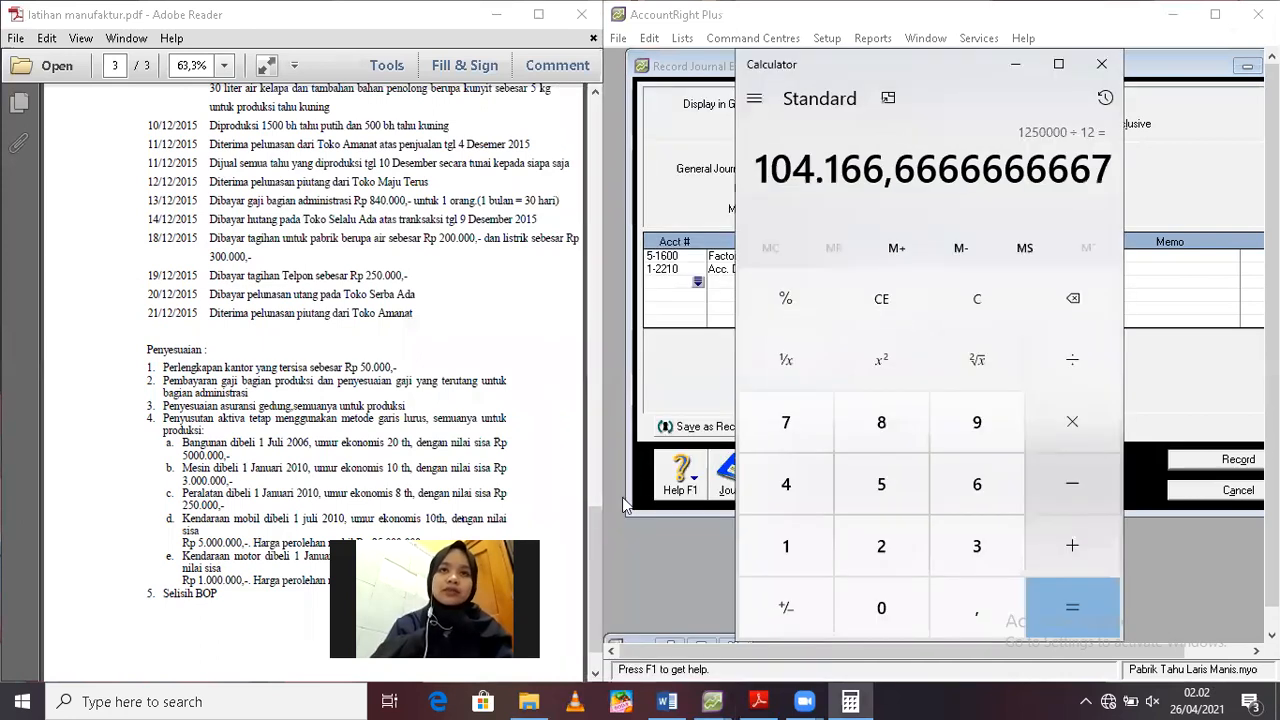
left_click(597, 402)
left_click_drag(596, 415, 594, 361)
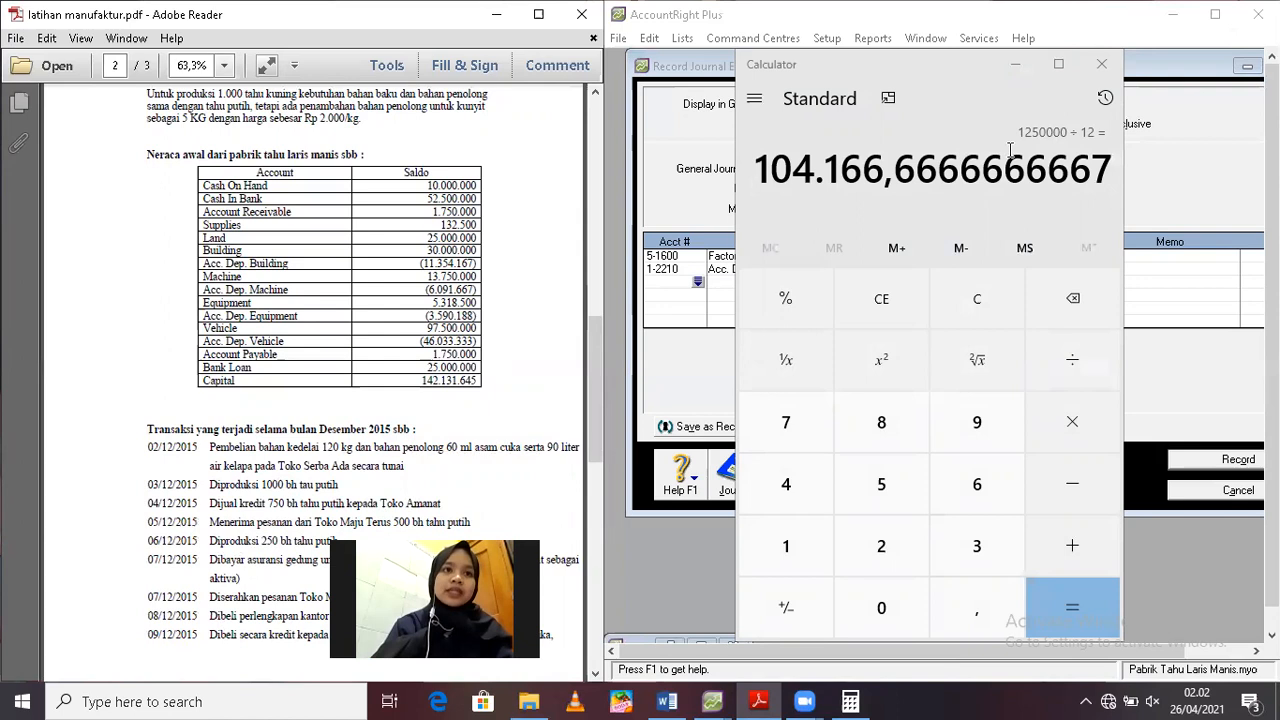
left_click(977, 299)
type("13.750.000")
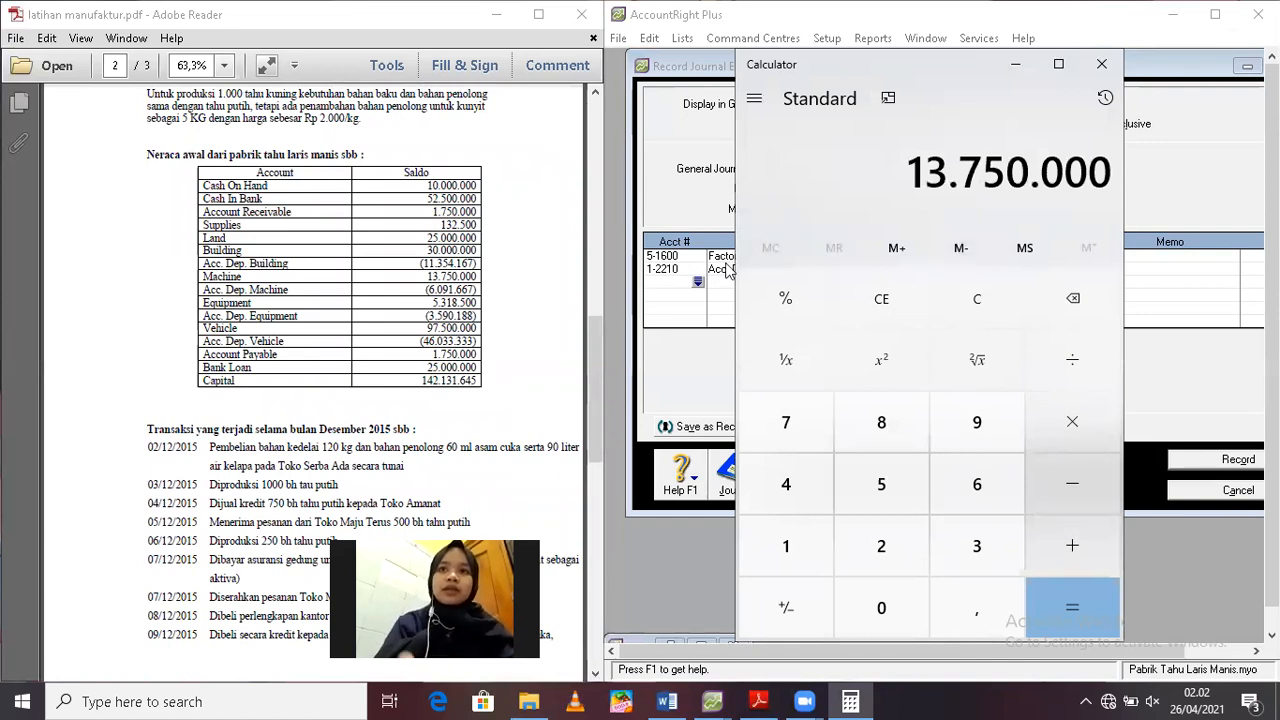
Look up the machine's depreciation terms in the PDF and subtract the residual value of 3.000.000 from its cost
left_click(581, 514)
scroll(581, 520, "down", 10)
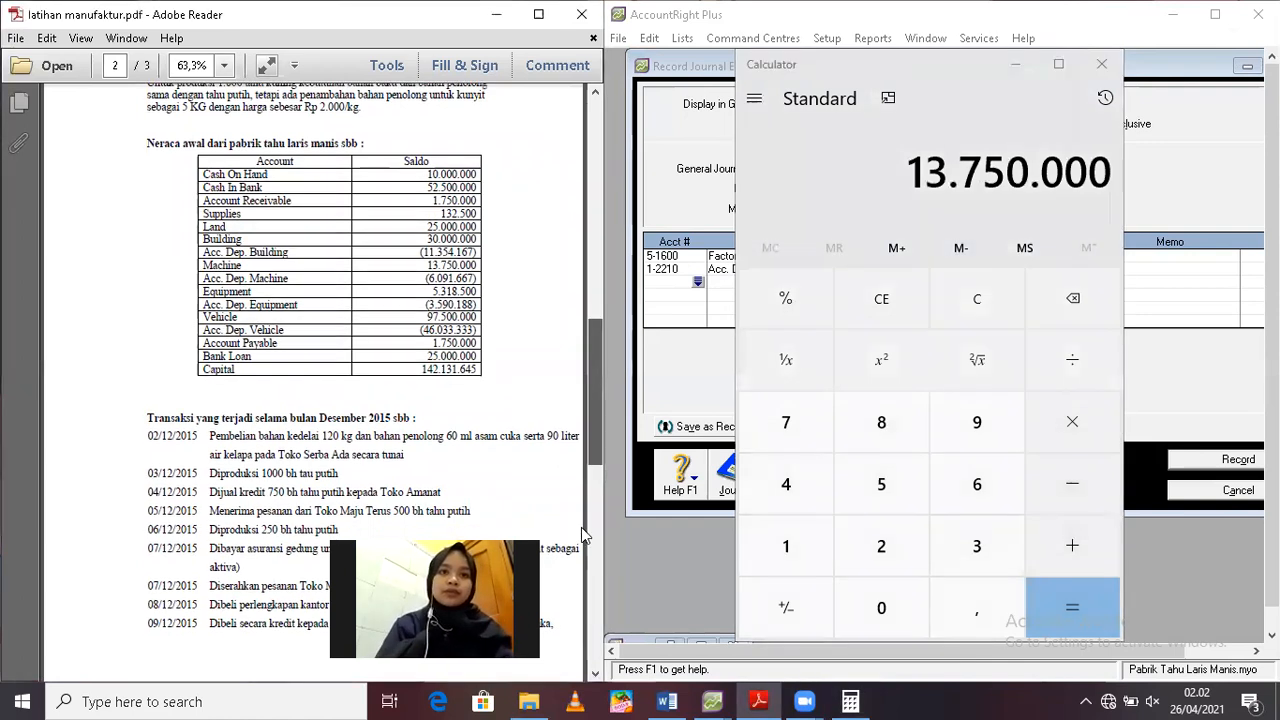
scroll(581, 534, "down", 1)
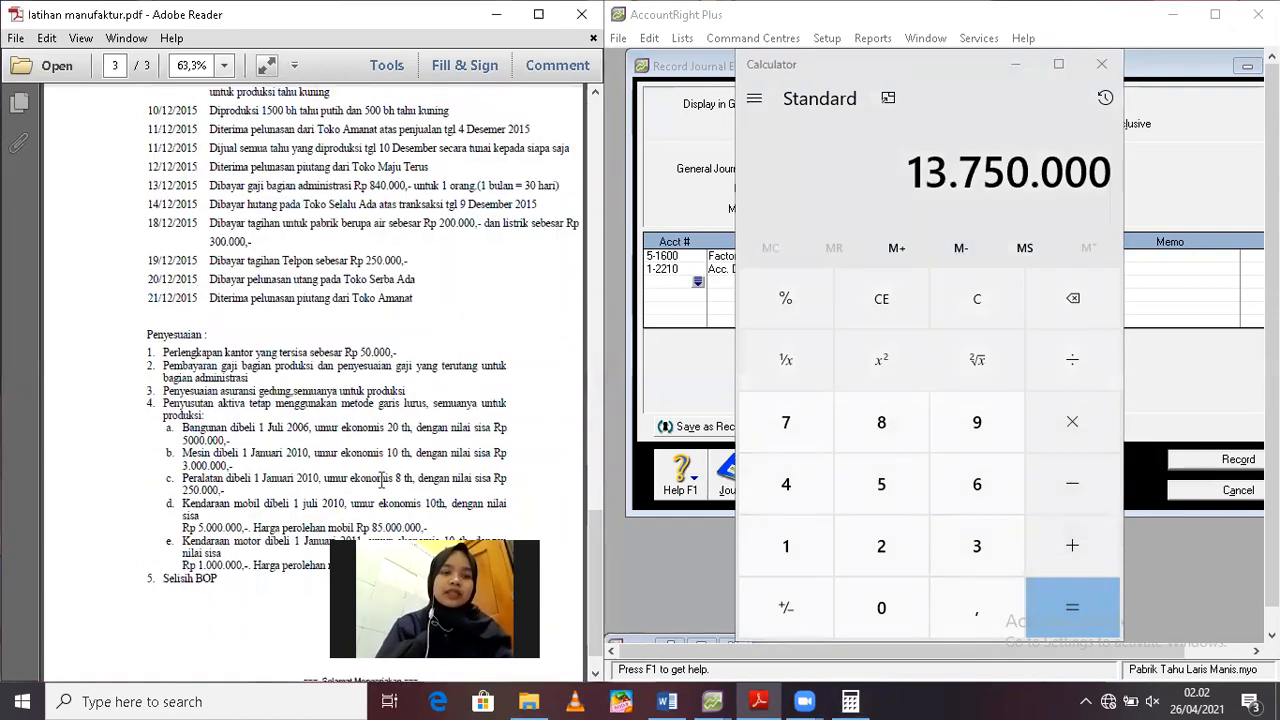
left_click(1057, 177)
key("minus")
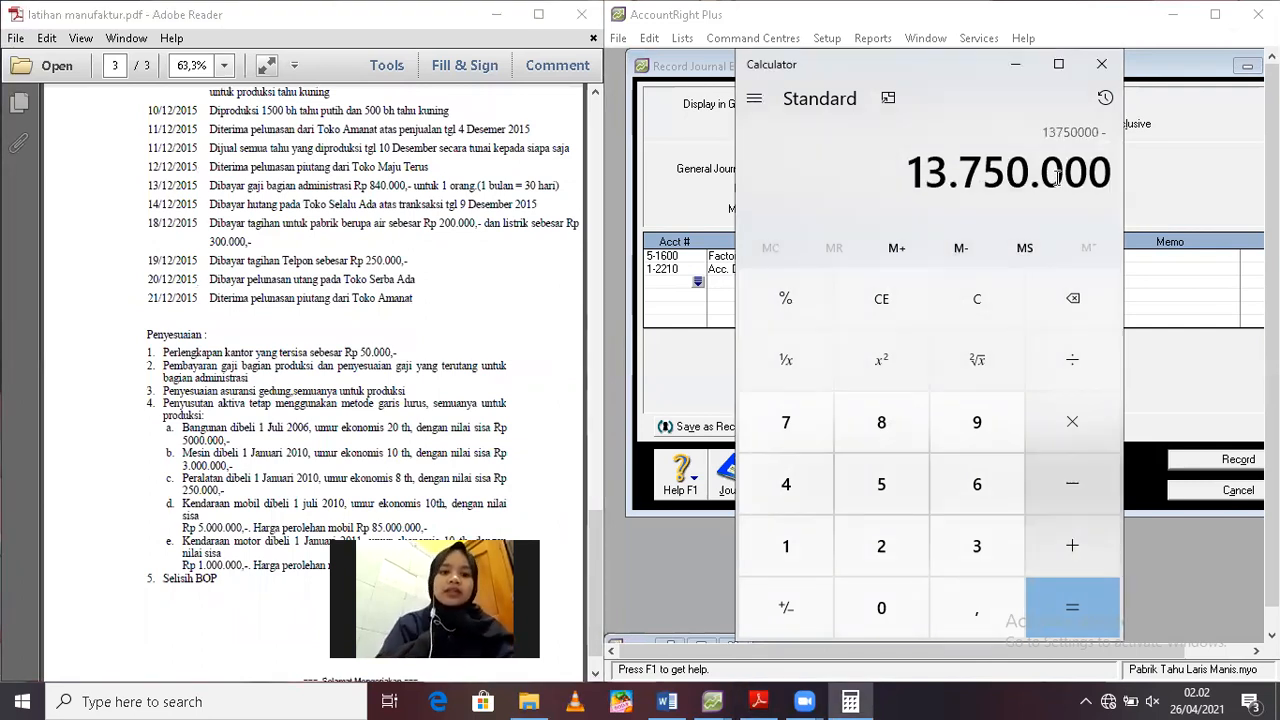
type("3000000")
key("Return")
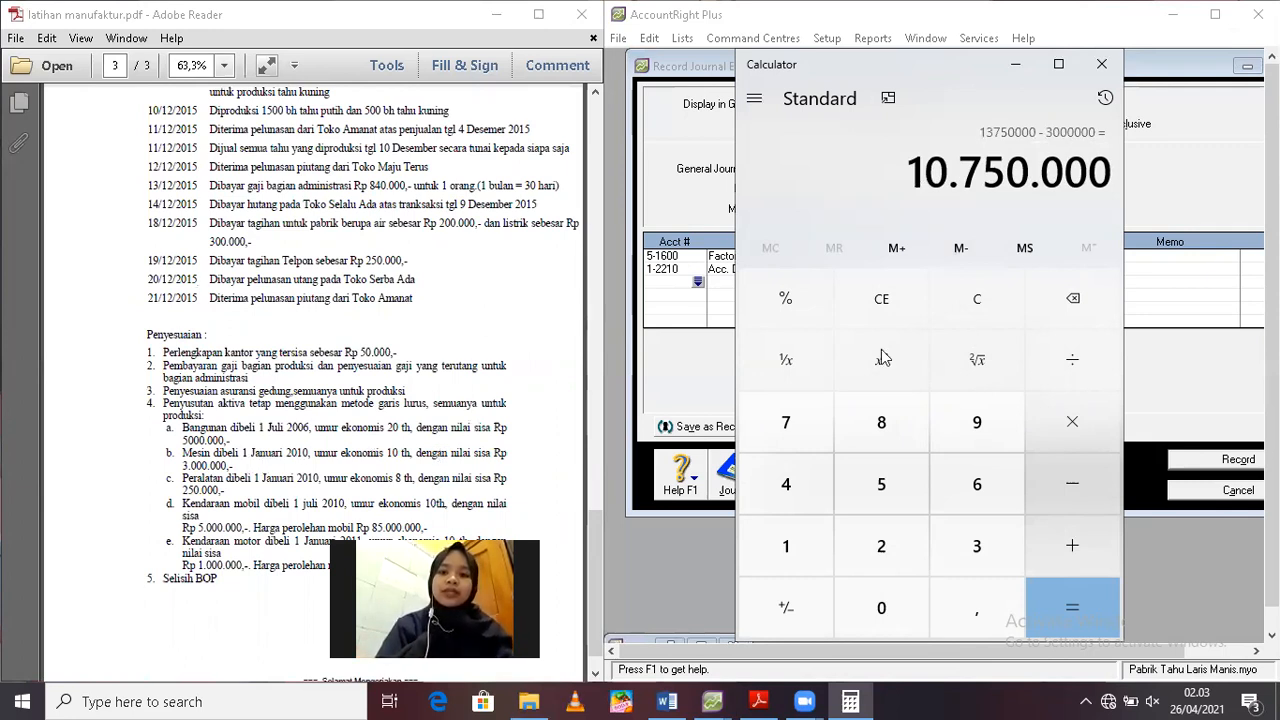
Calculate the machine's monthly depreciation by dividing the depreciable amount by 10 years and that result by 12 months
left_click(1057, 341)
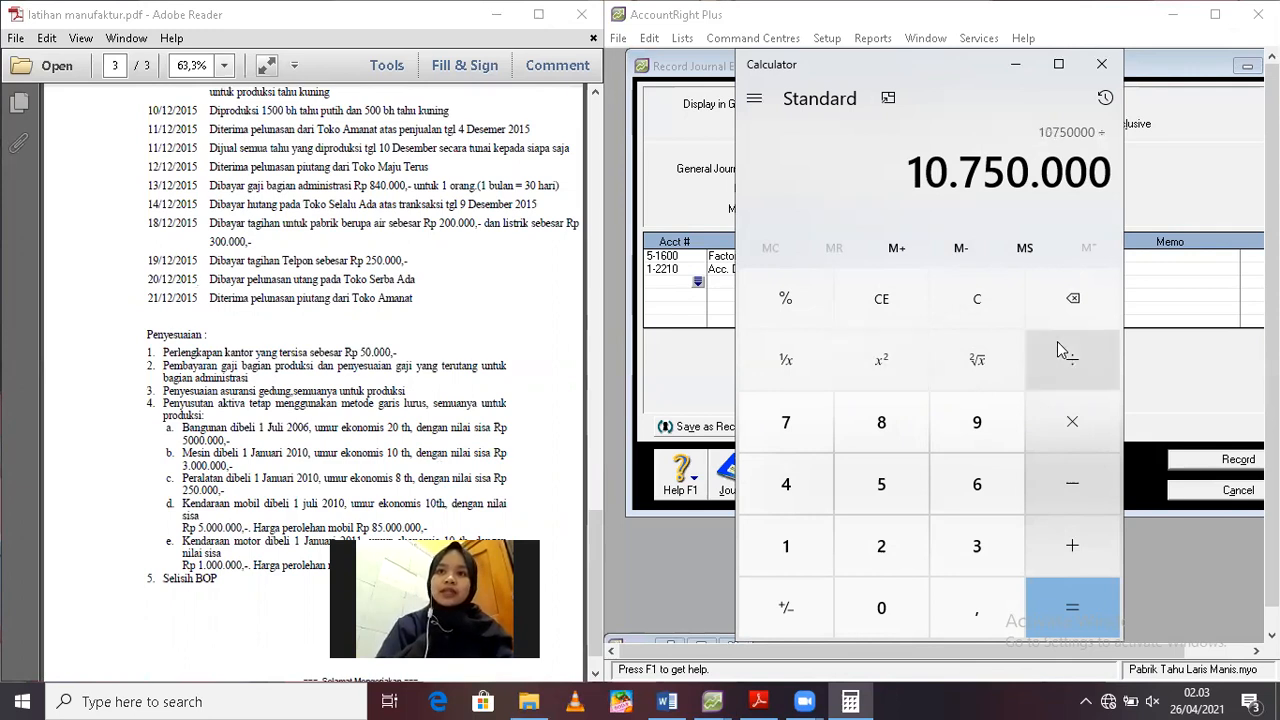
type("10")
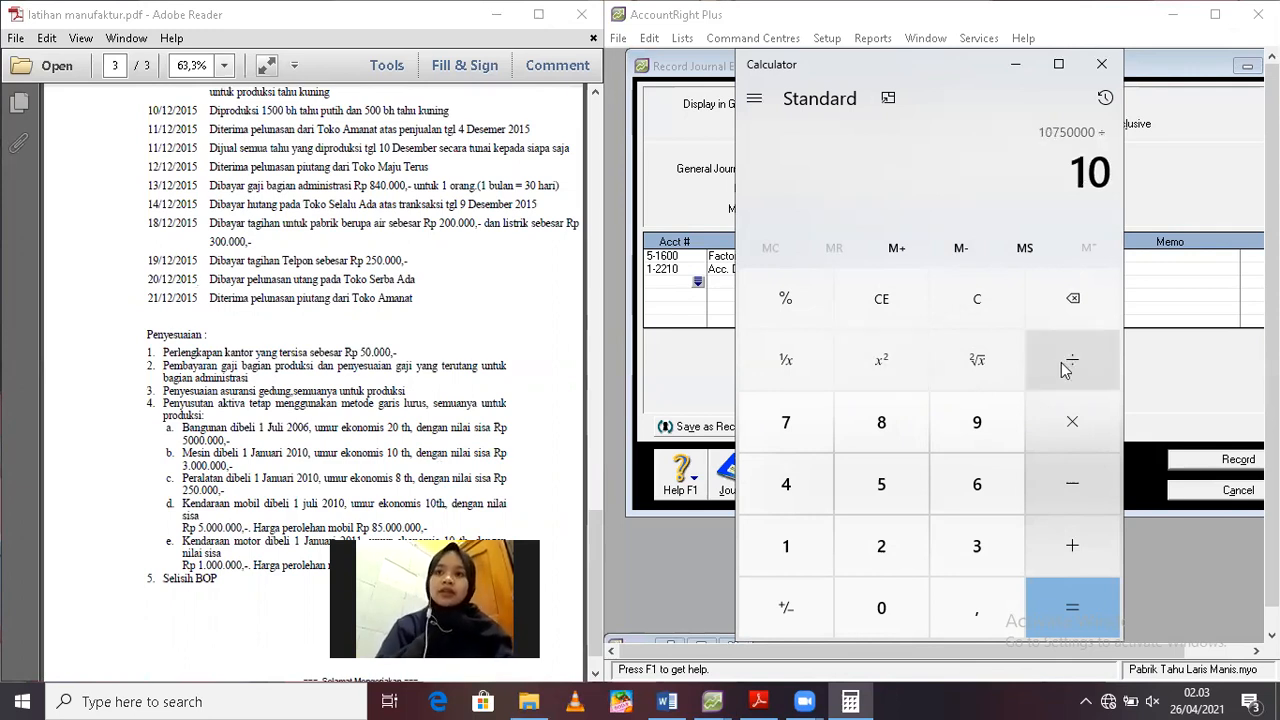
key("Return")
left_click(1066, 368)
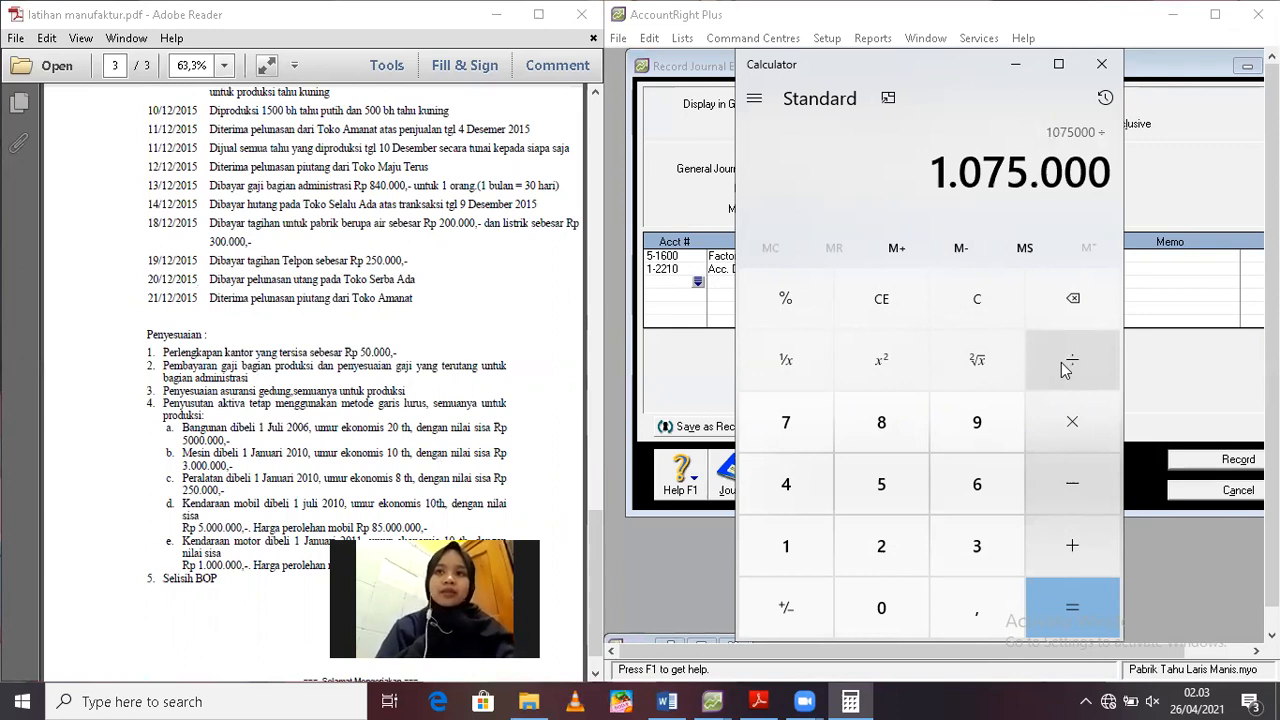
type("12")
key("Return")
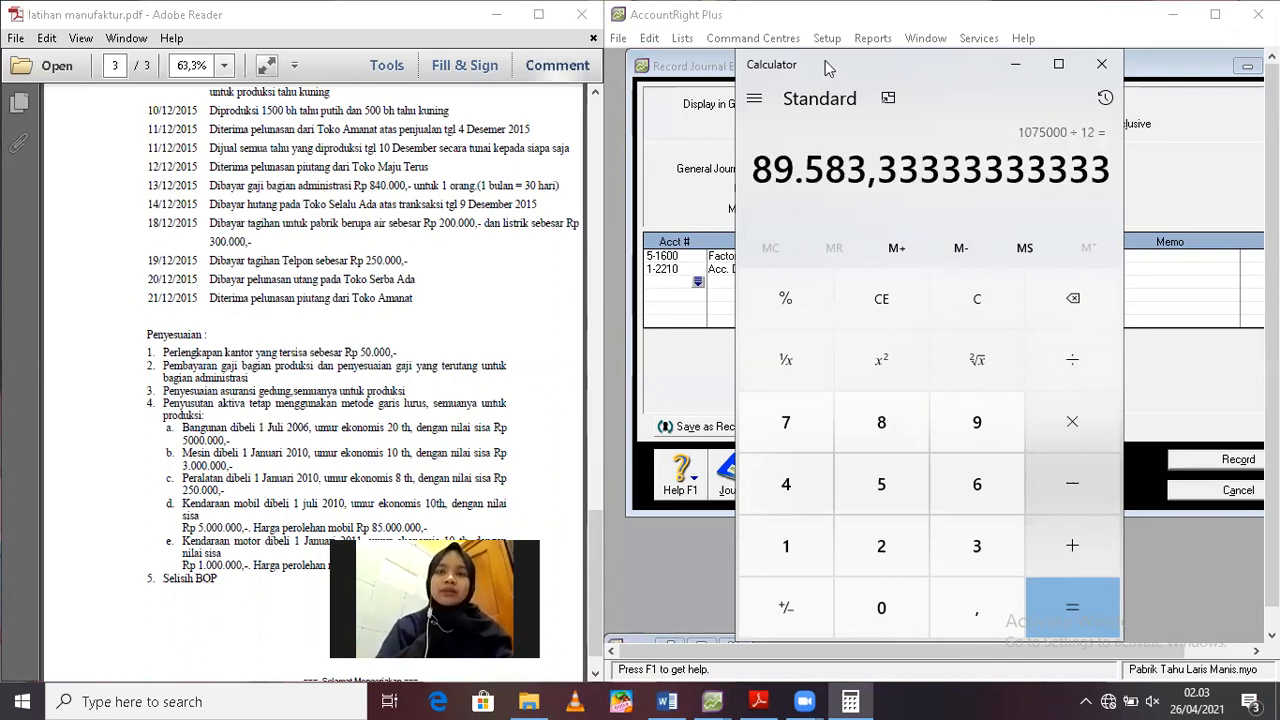
Uncover the journal entry and add account 1-2310 Acc. Dep. Machine on the third line
left_click_drag(825, 61, 326, 61)
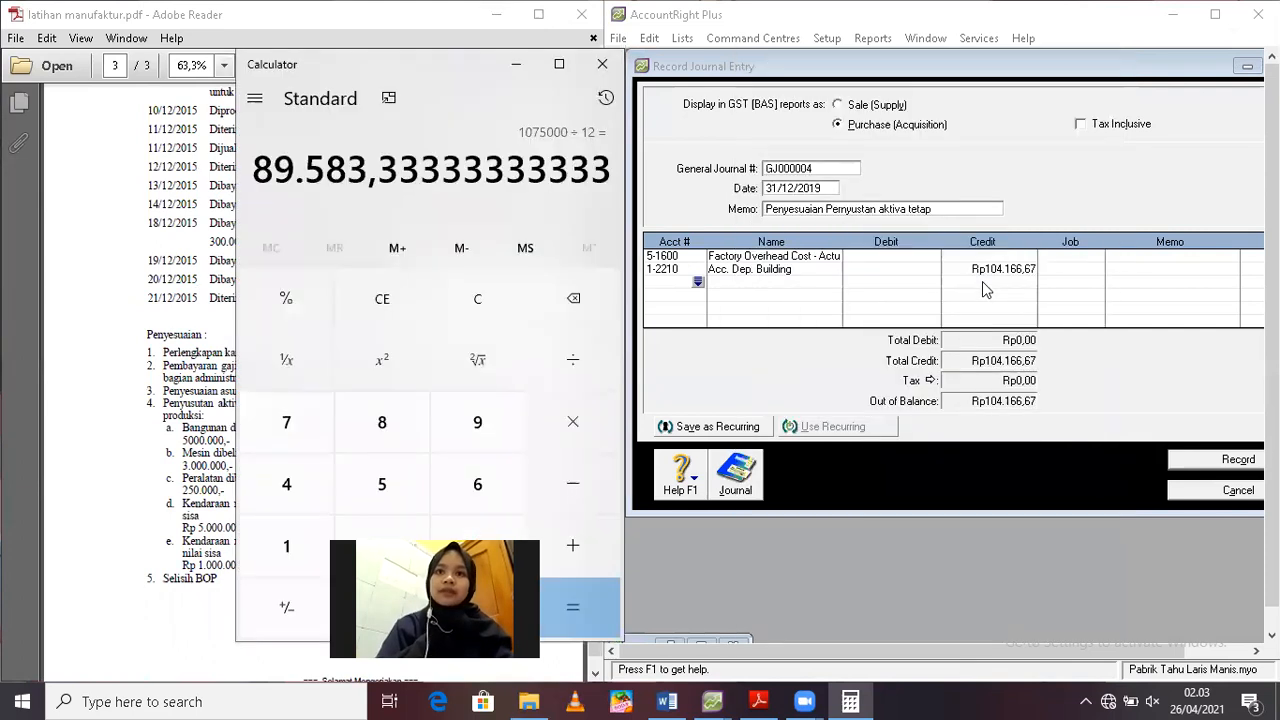
left_click(700, 287)
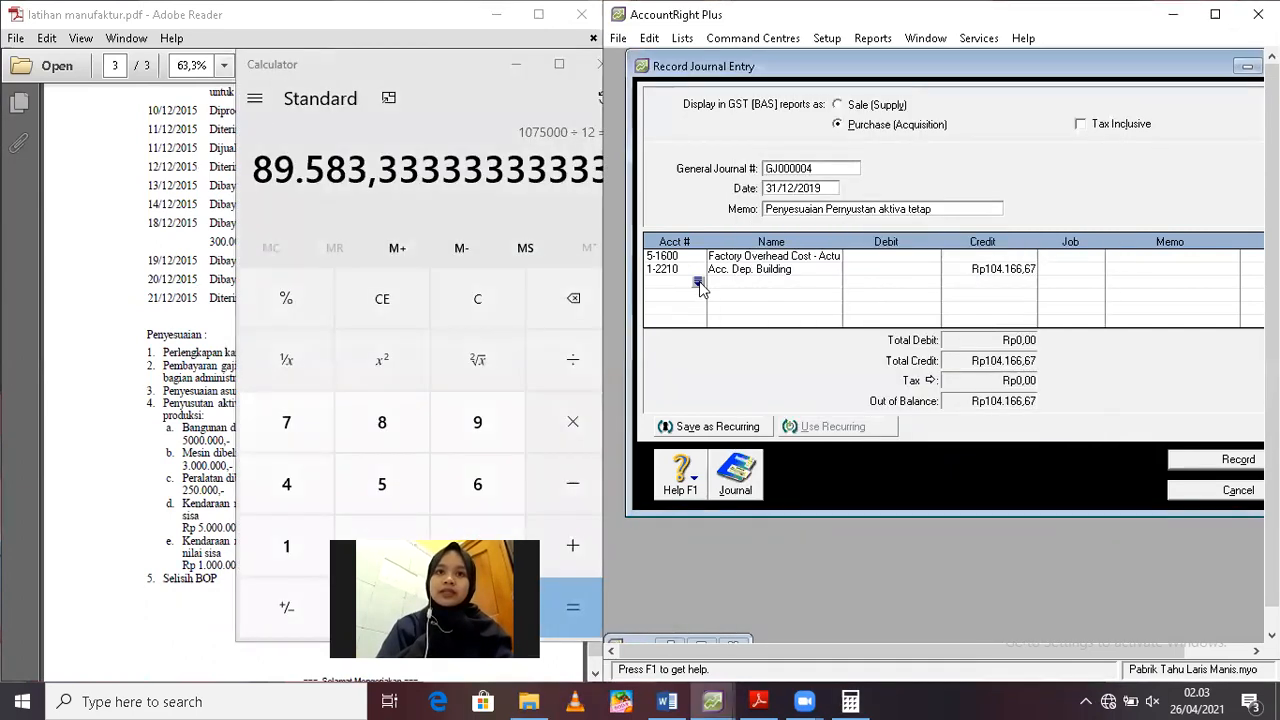
left_click(699, 285)
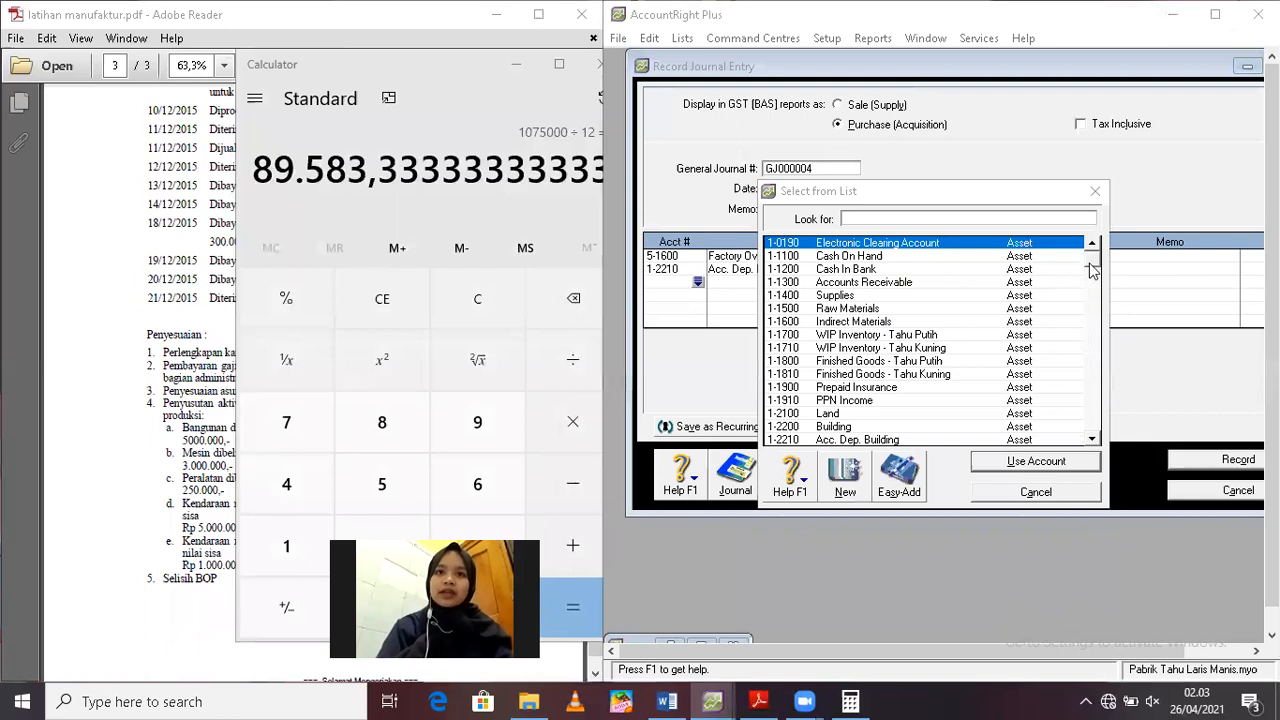
left_click_drag(1090, 263, 1095, 298)
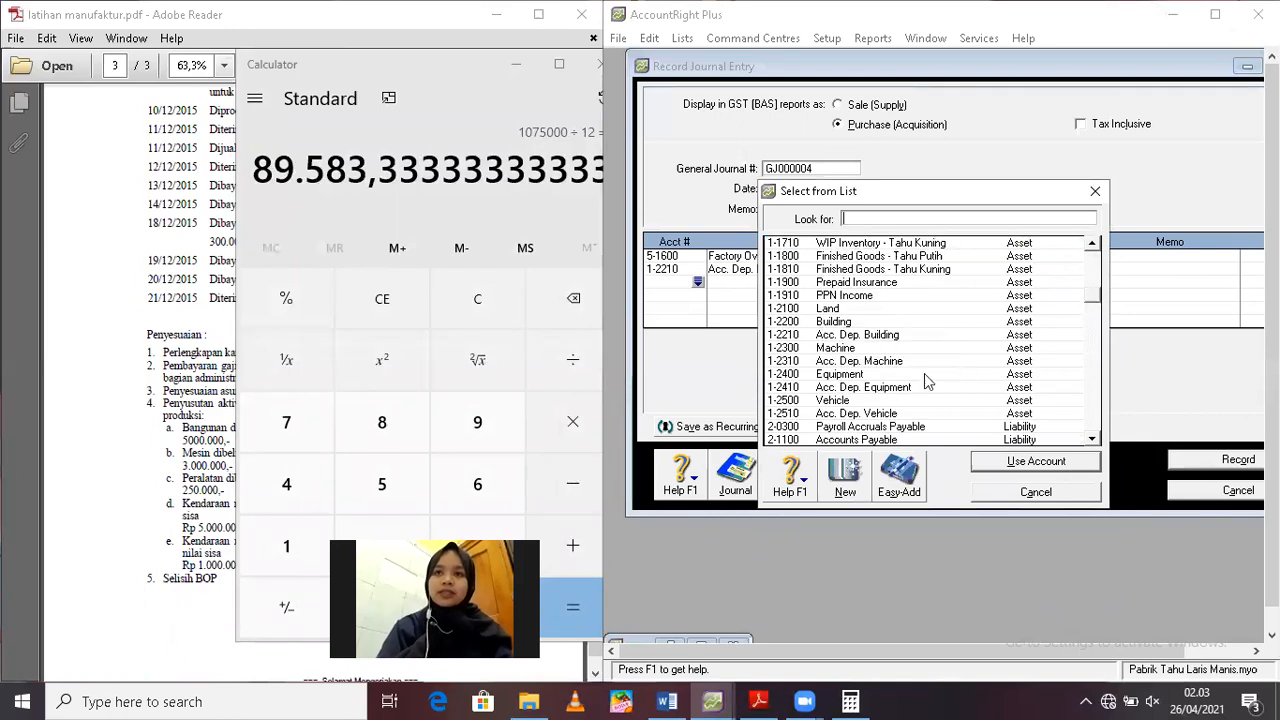
left_click(871, 364)
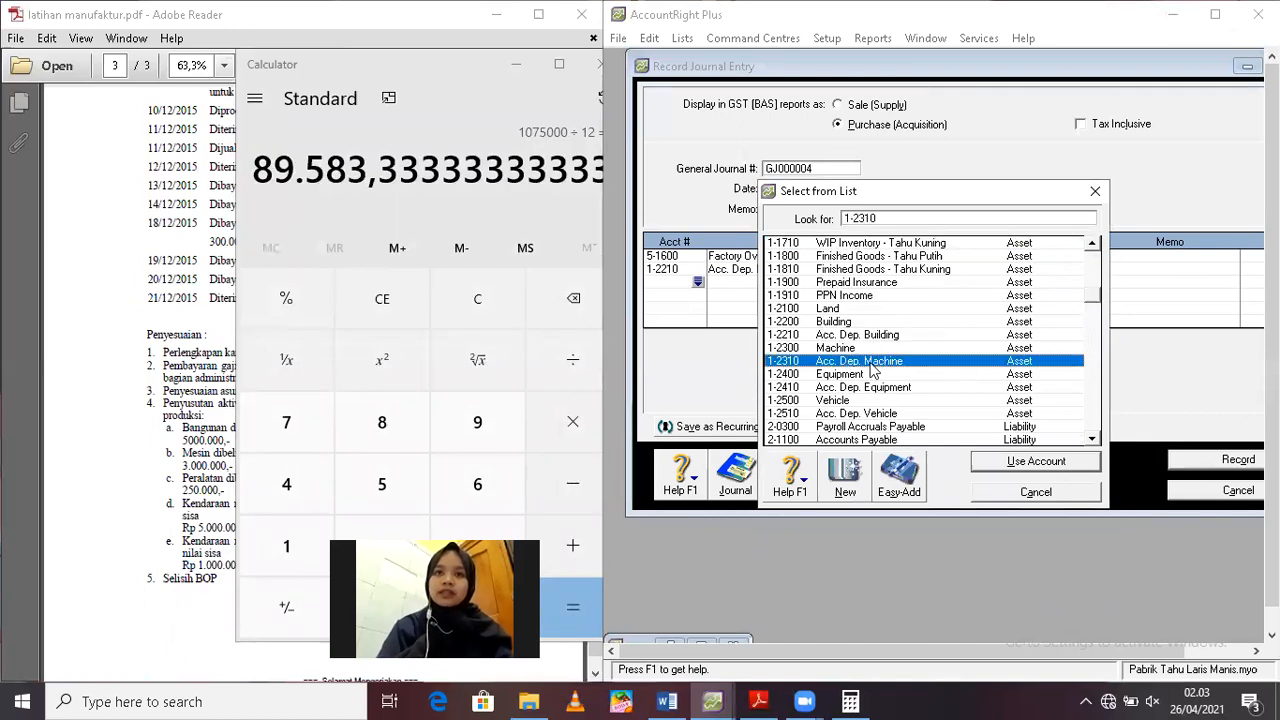
double_click(871, 364)
key("Tab")
key("Tab")
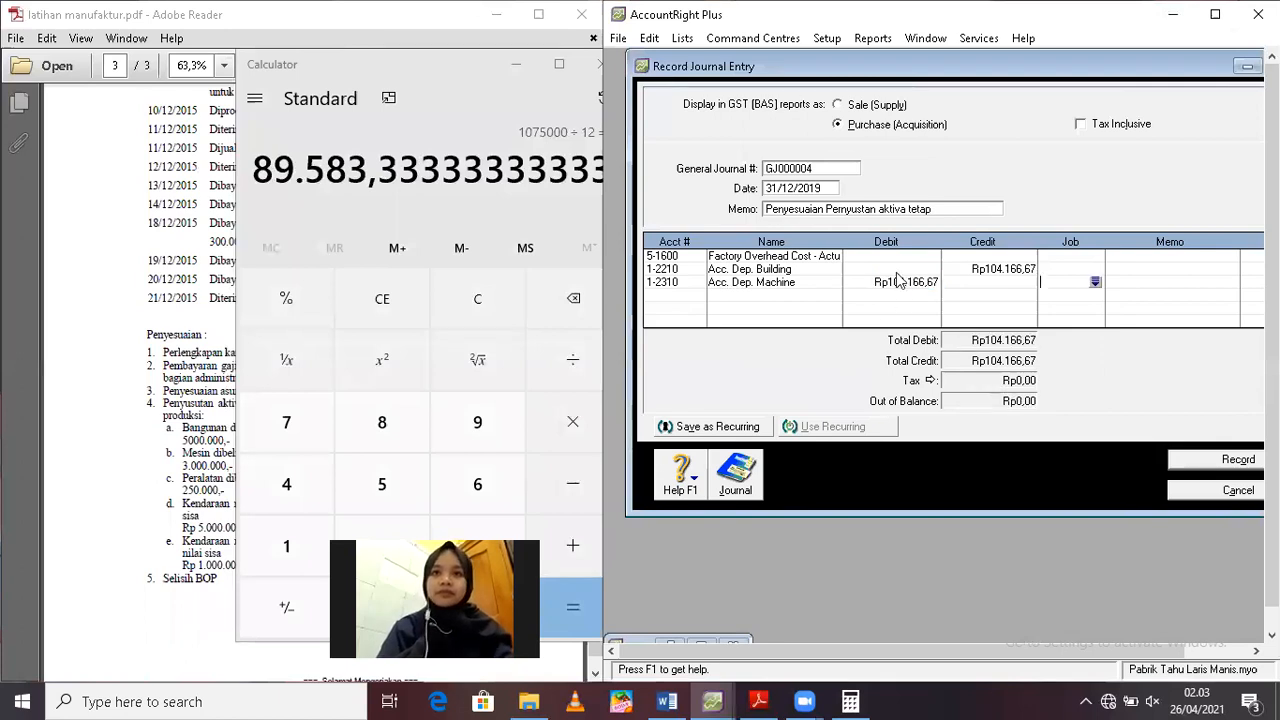
Clear the debit on the Acc. Dep. Machine line and credit that account with Rp89.583,33
left_click(897, 256)
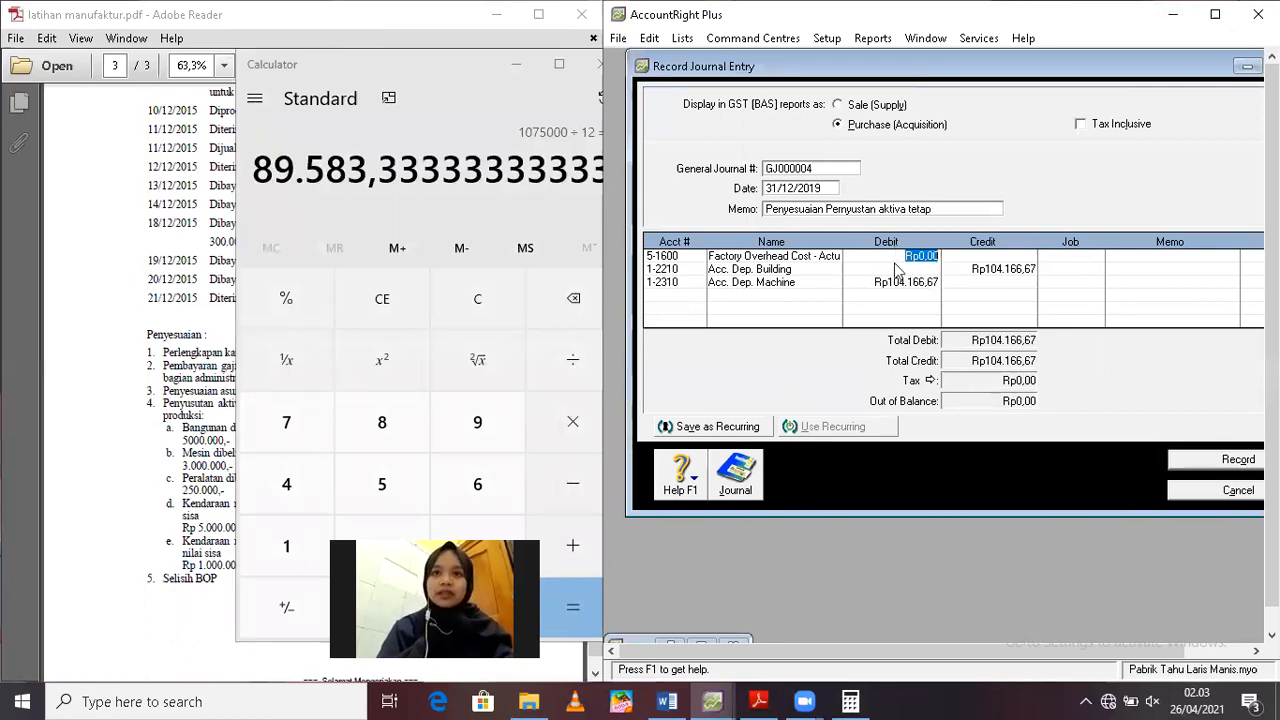
left_click(897, 282)
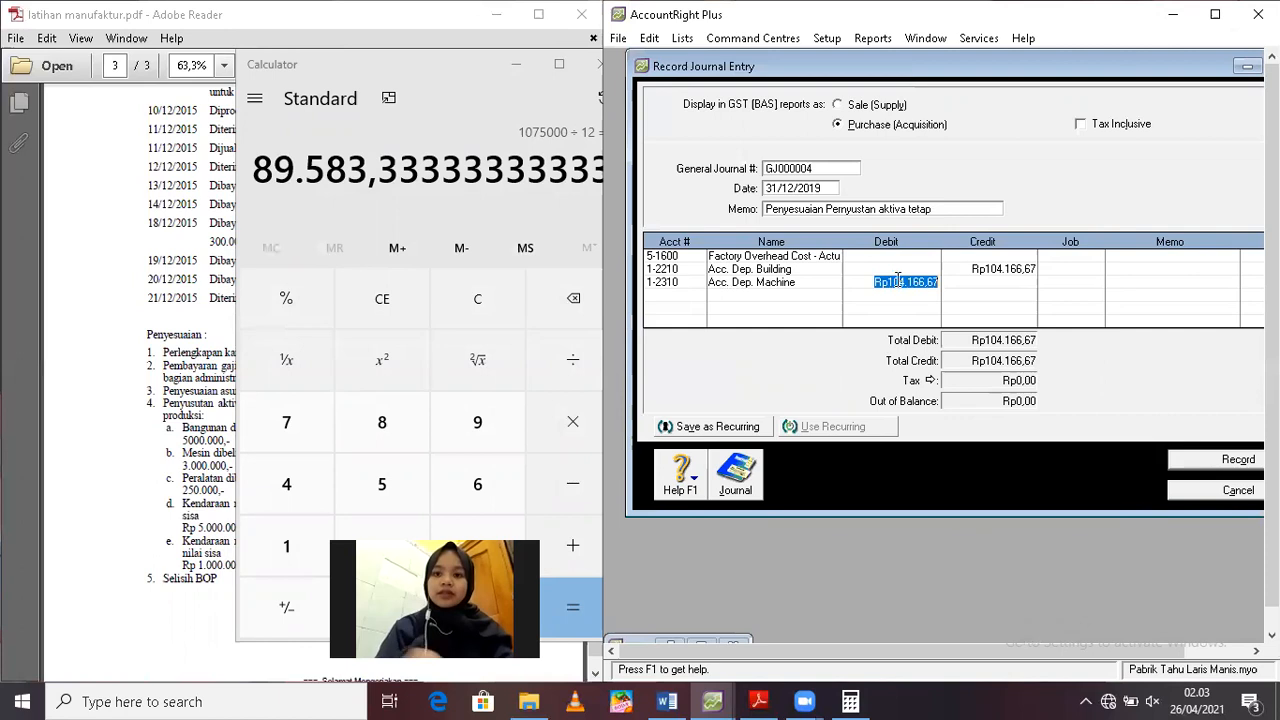
key("BackSpace")
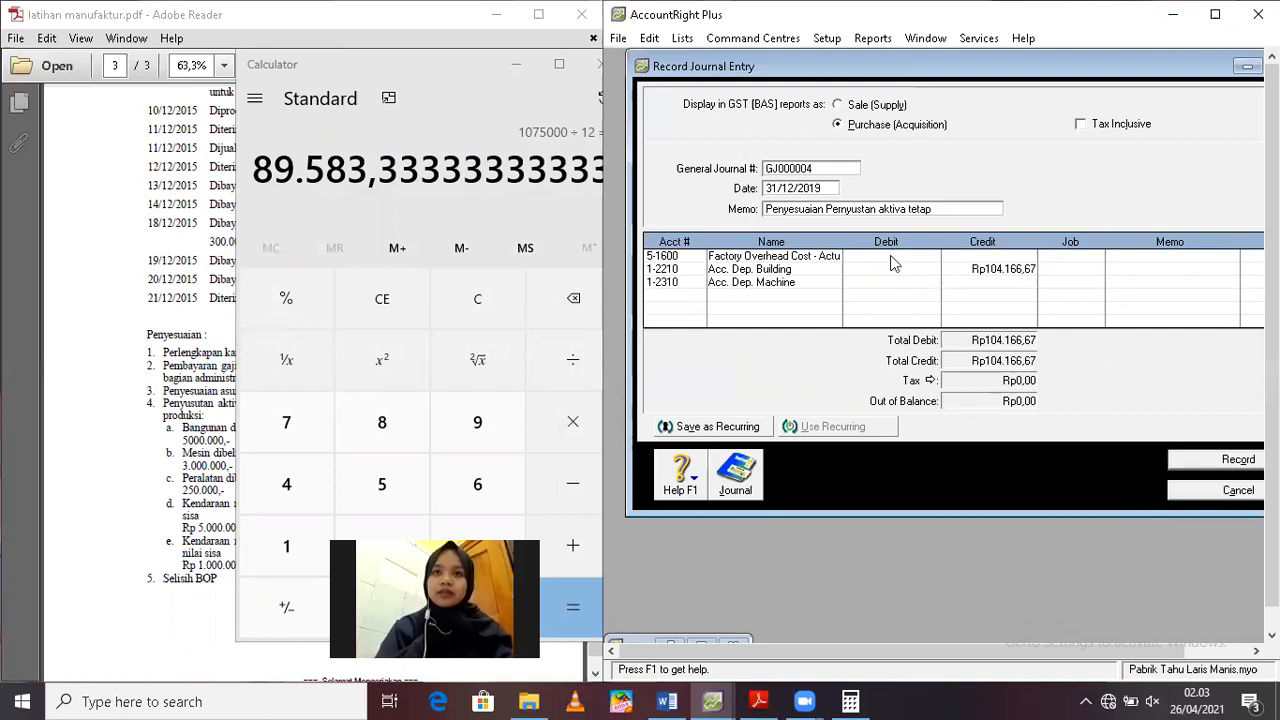
left_click(989, 281)
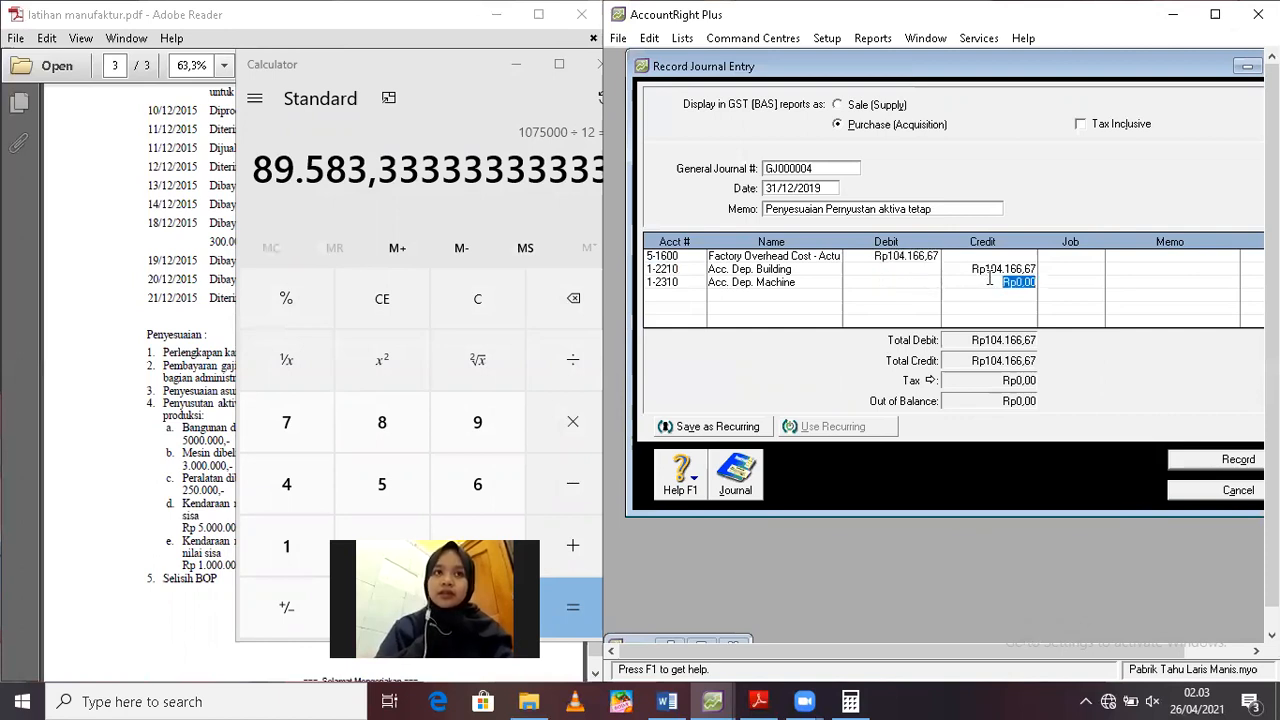
type("89.583,33")
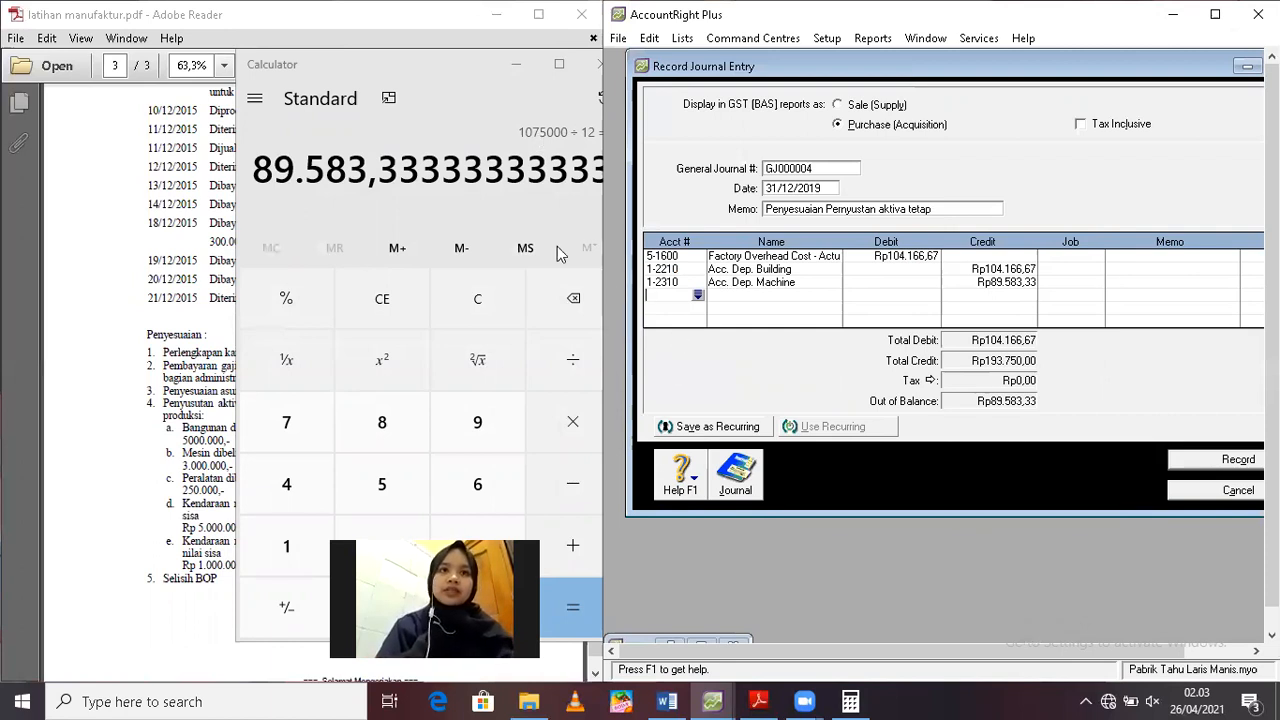
Uncover the PDF's opening balance and enter the equipment's cost of 5.318.500 in the cleared calculator
left_click_drag(448, 64, 873, 68)
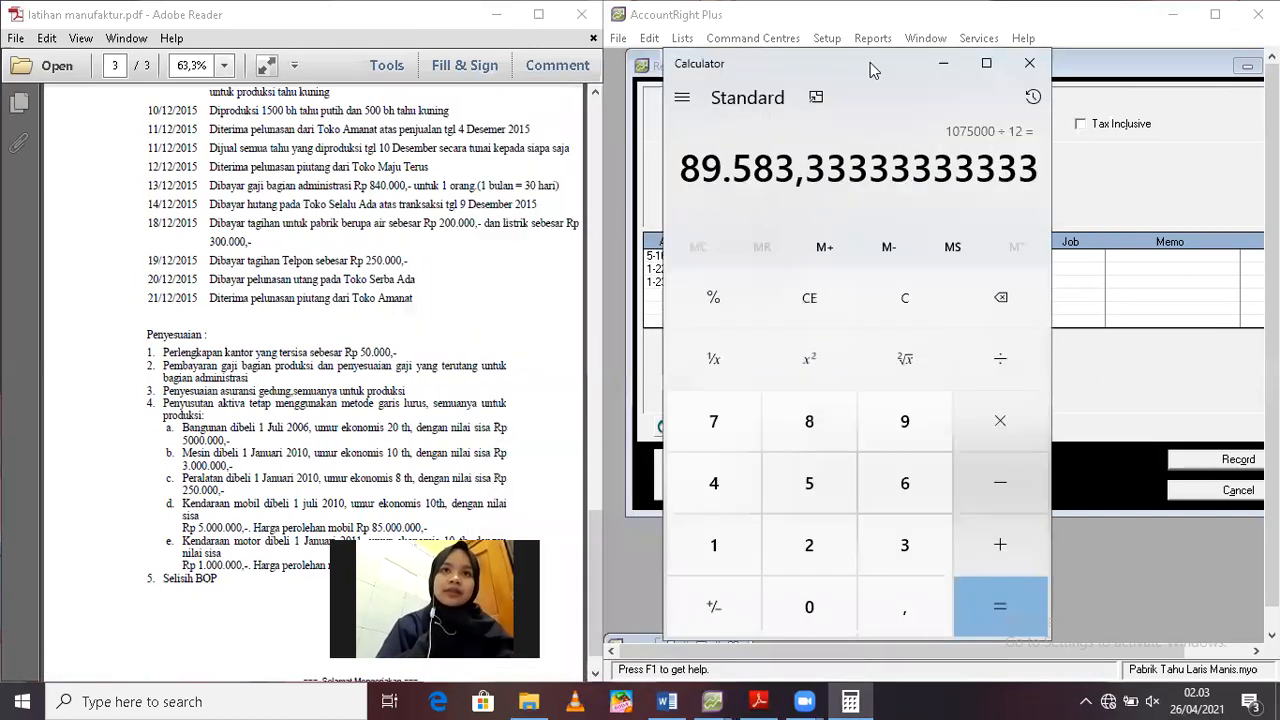
left_click_drag(592, 557, 581, 390)
scroll(581, 390, "up", 2)
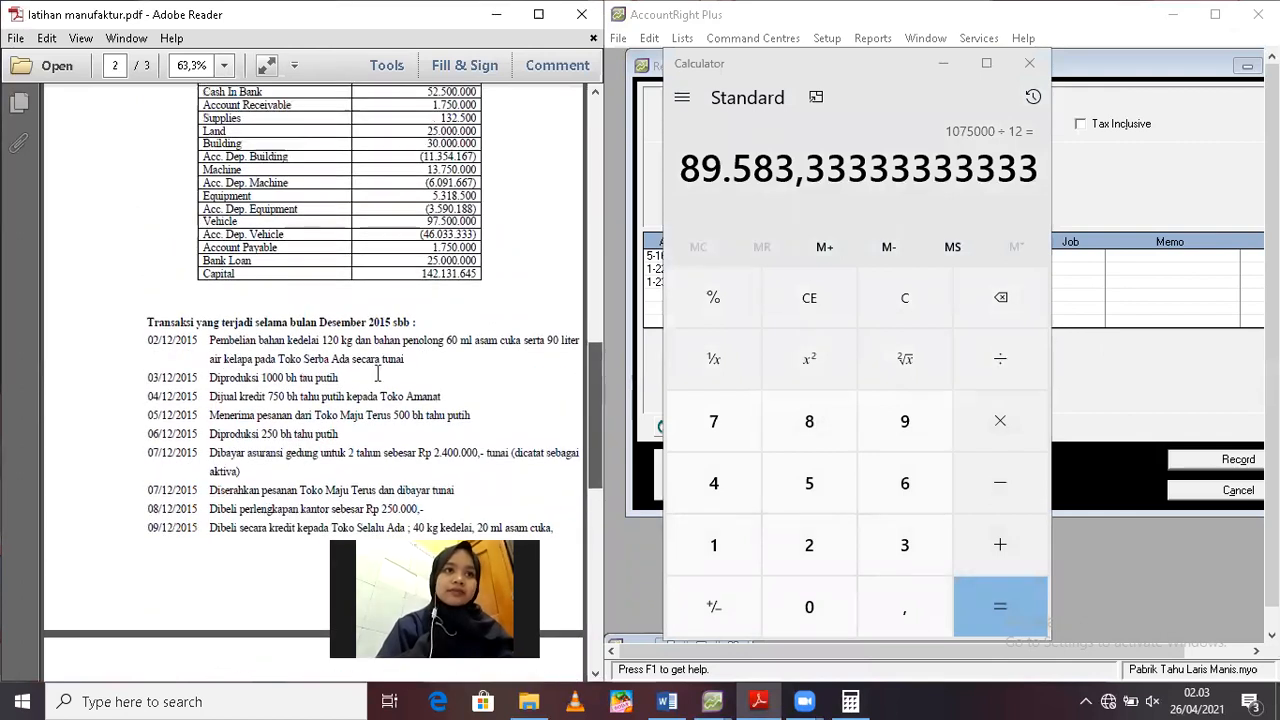
scroll(378, 372, "up", 1)
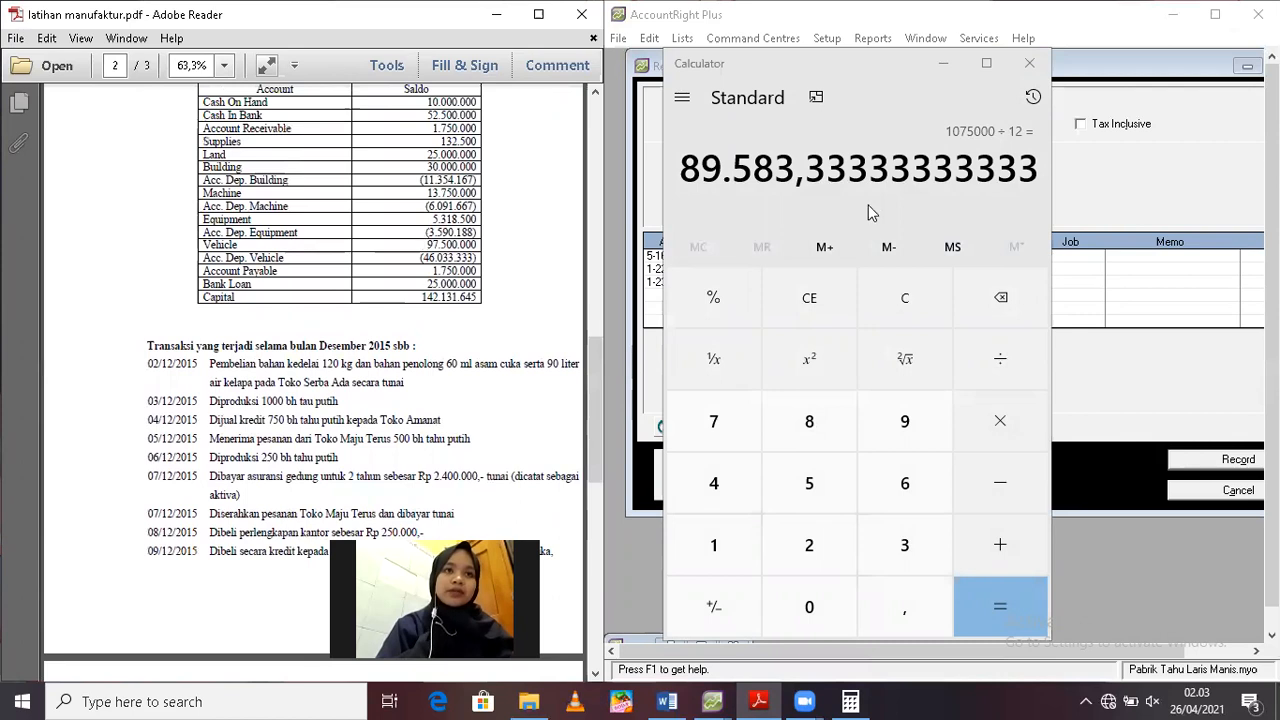
left_click(924, 315)
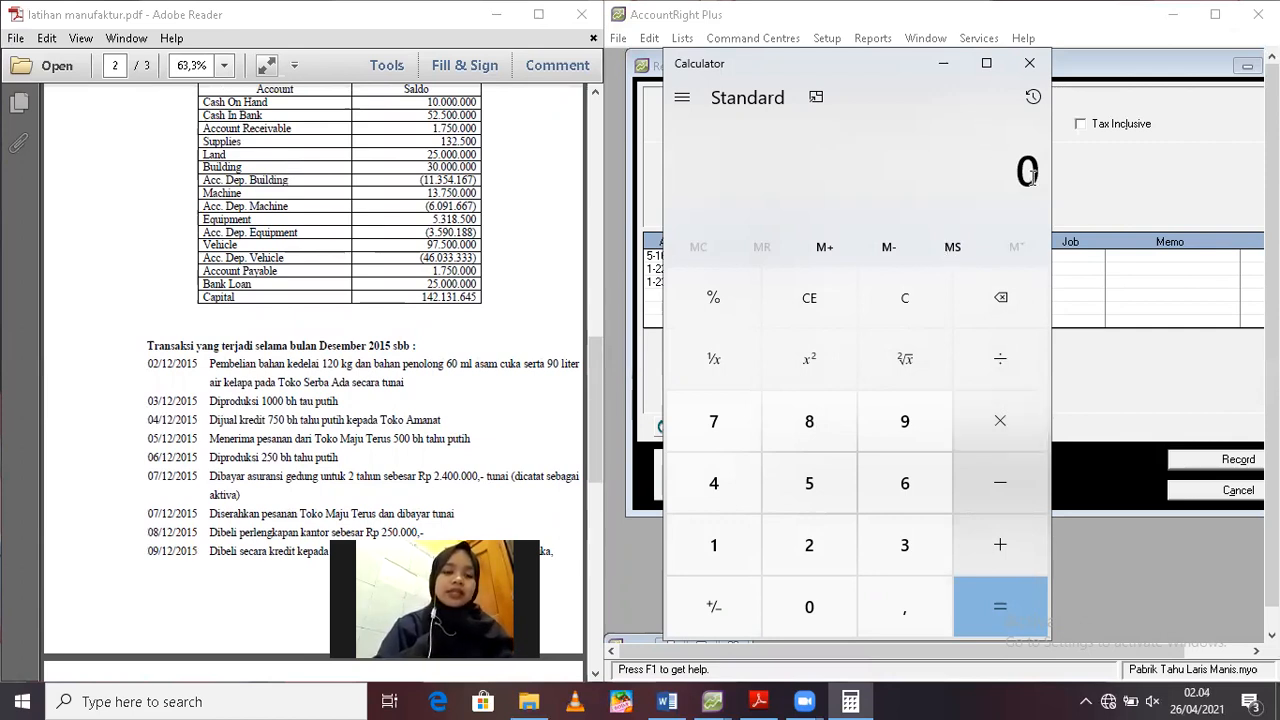
type("5.318")
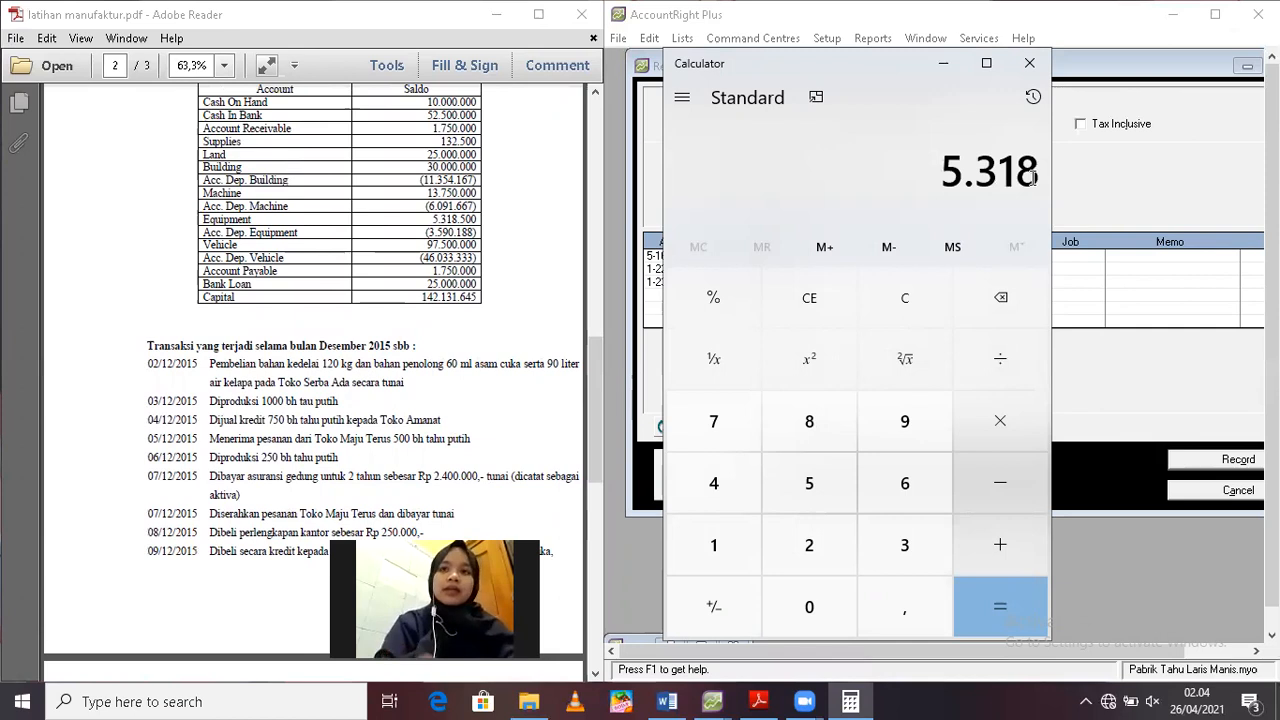
type(".500")
key("Return")
Look up the equipment's depreciation terms in the PDF and subtract the residual value of 250.000 from its cost
left_click_drag(595, 450, 587, 536)
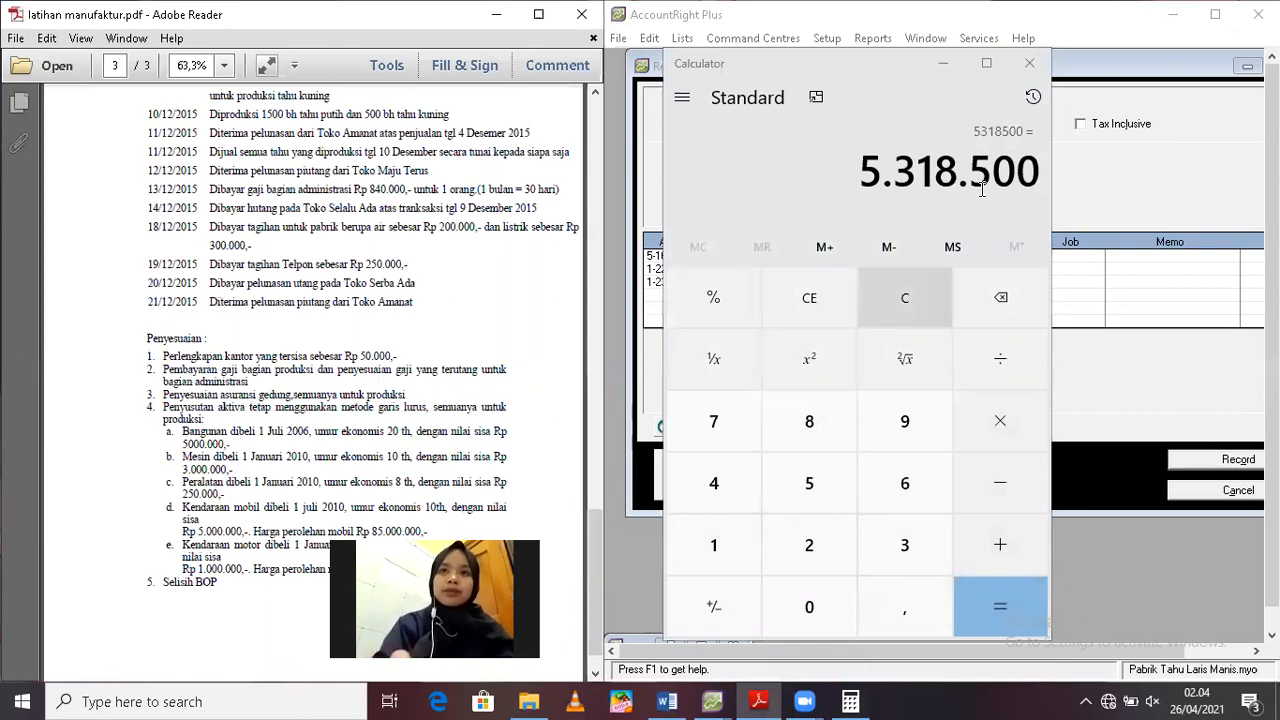
key("minus")
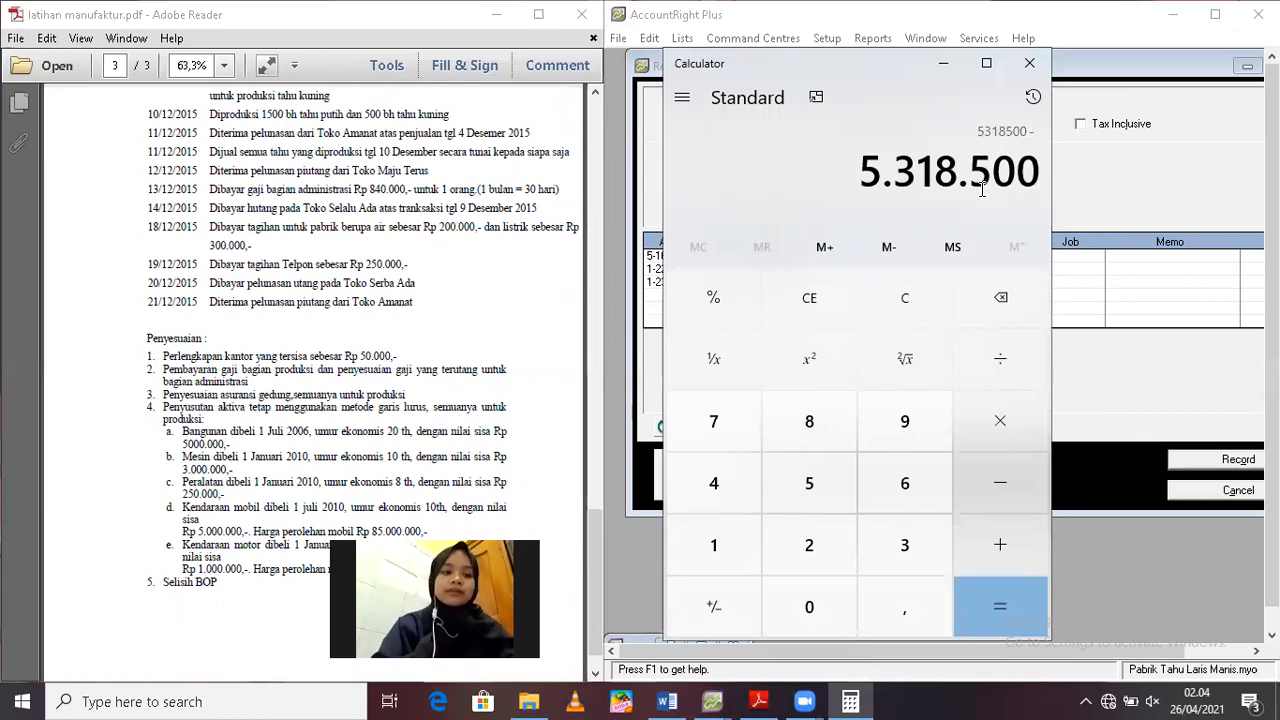
type("250000")
key("Return")
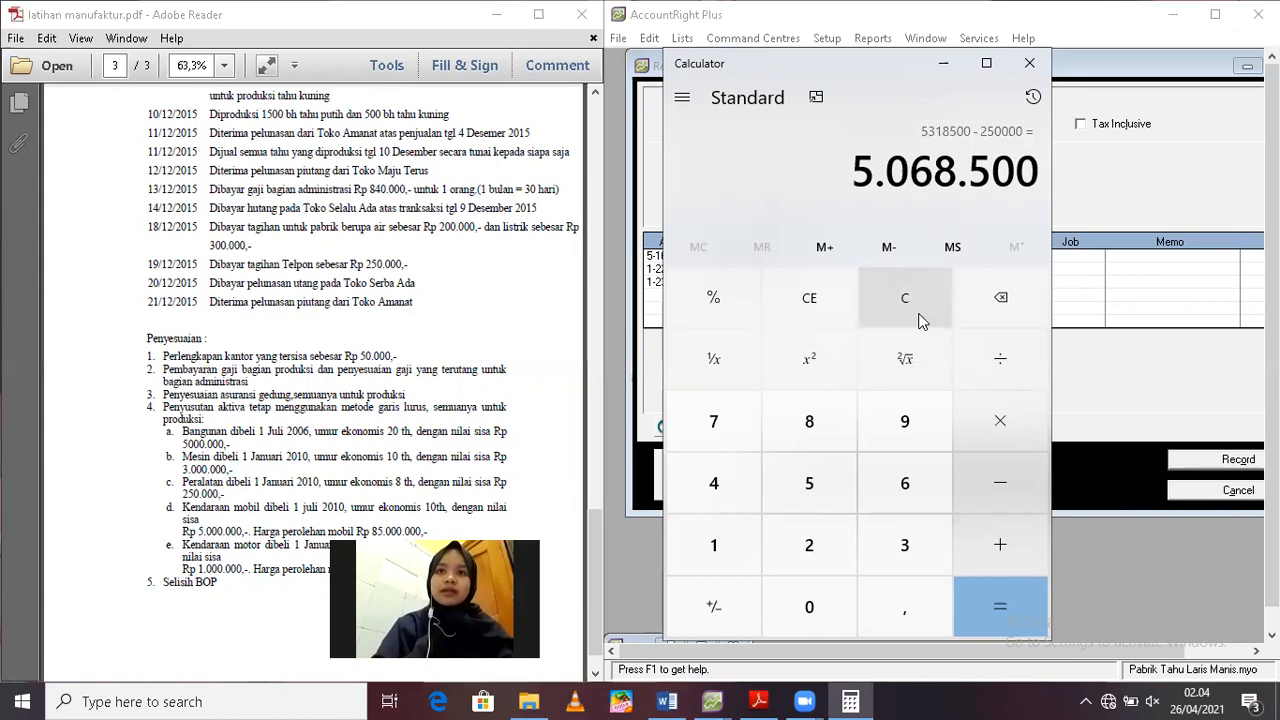
Clear the calculator and redo the subtraction of 250.000 from the equipment's cost of 5.318.500
left_click(921, 320)
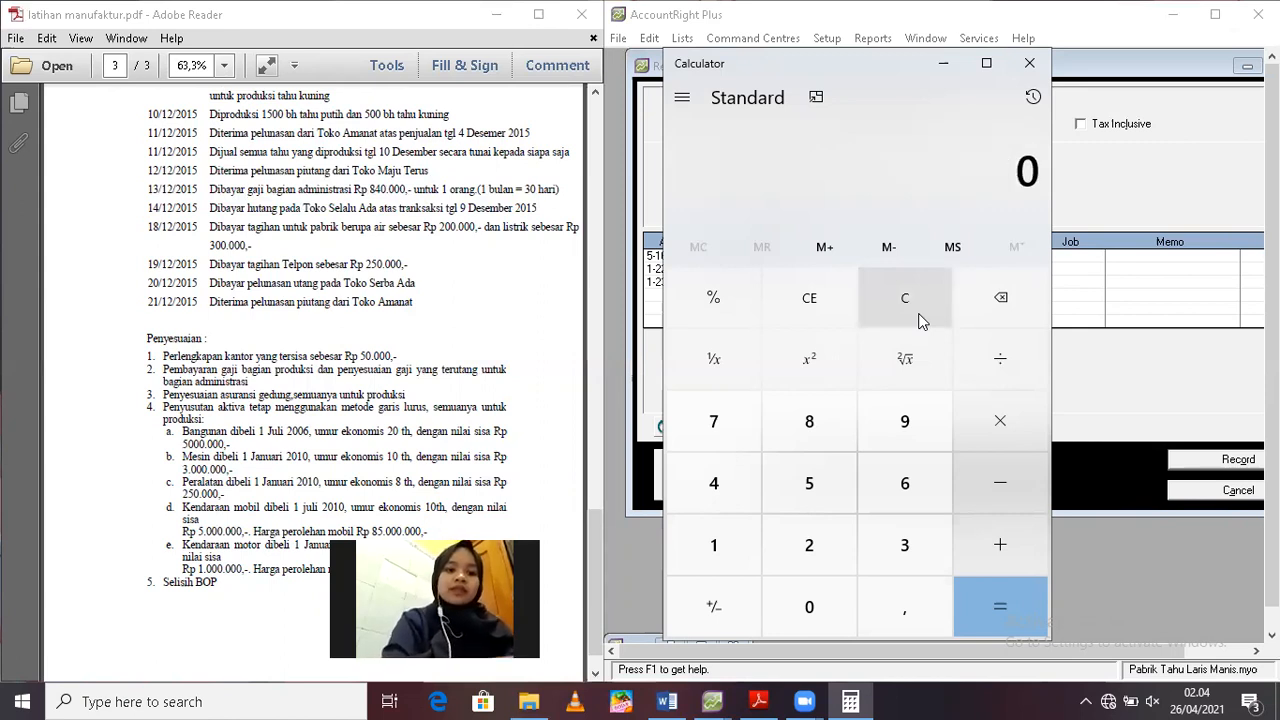
type("5318500 - ")
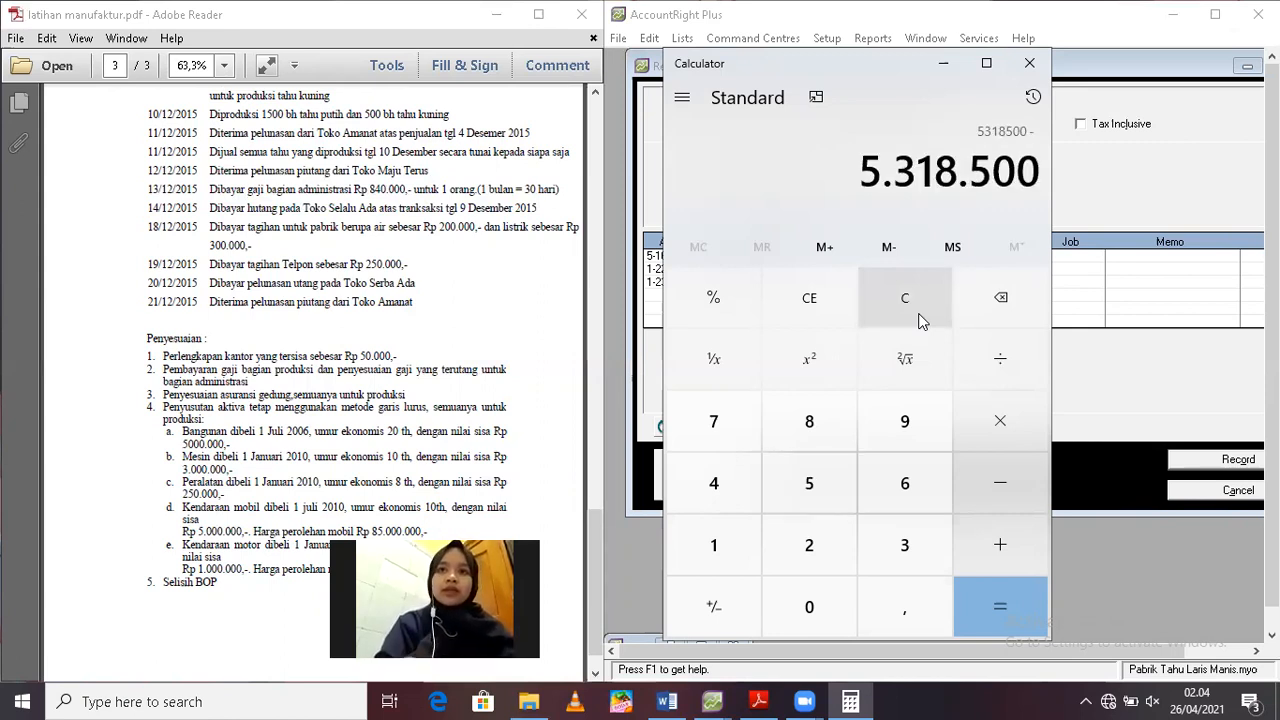
type("250")
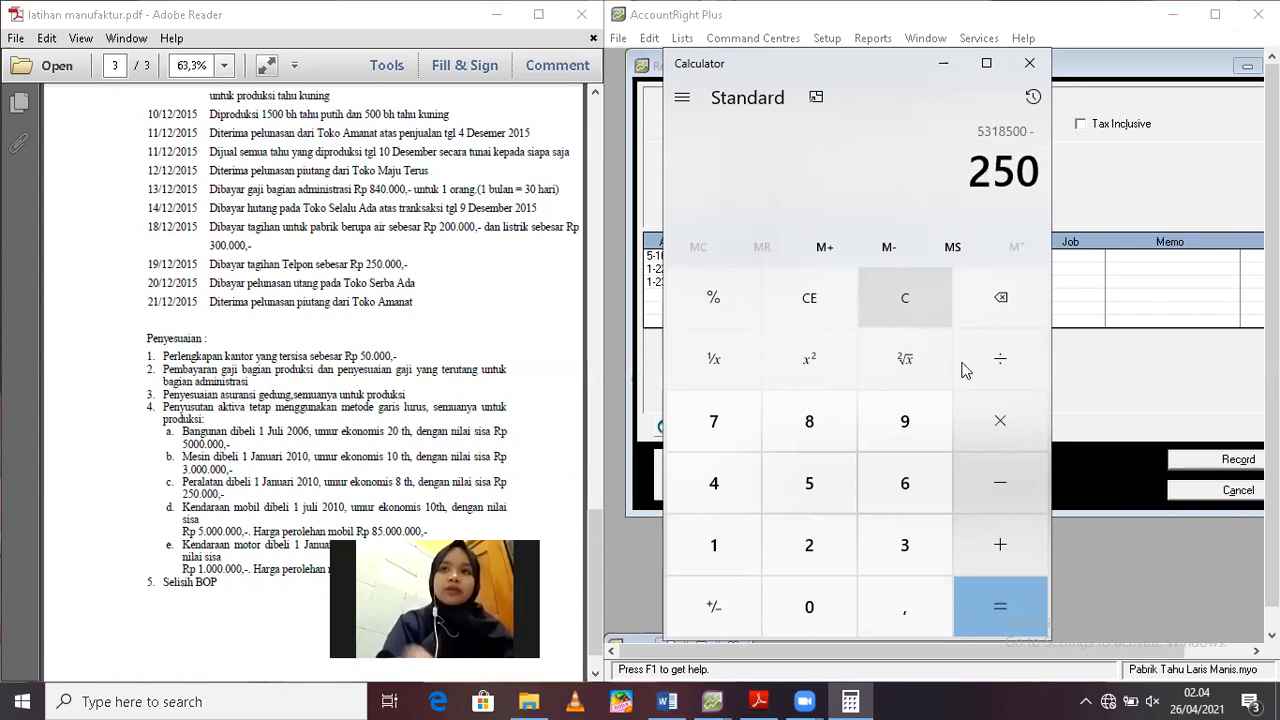
type("000 =")
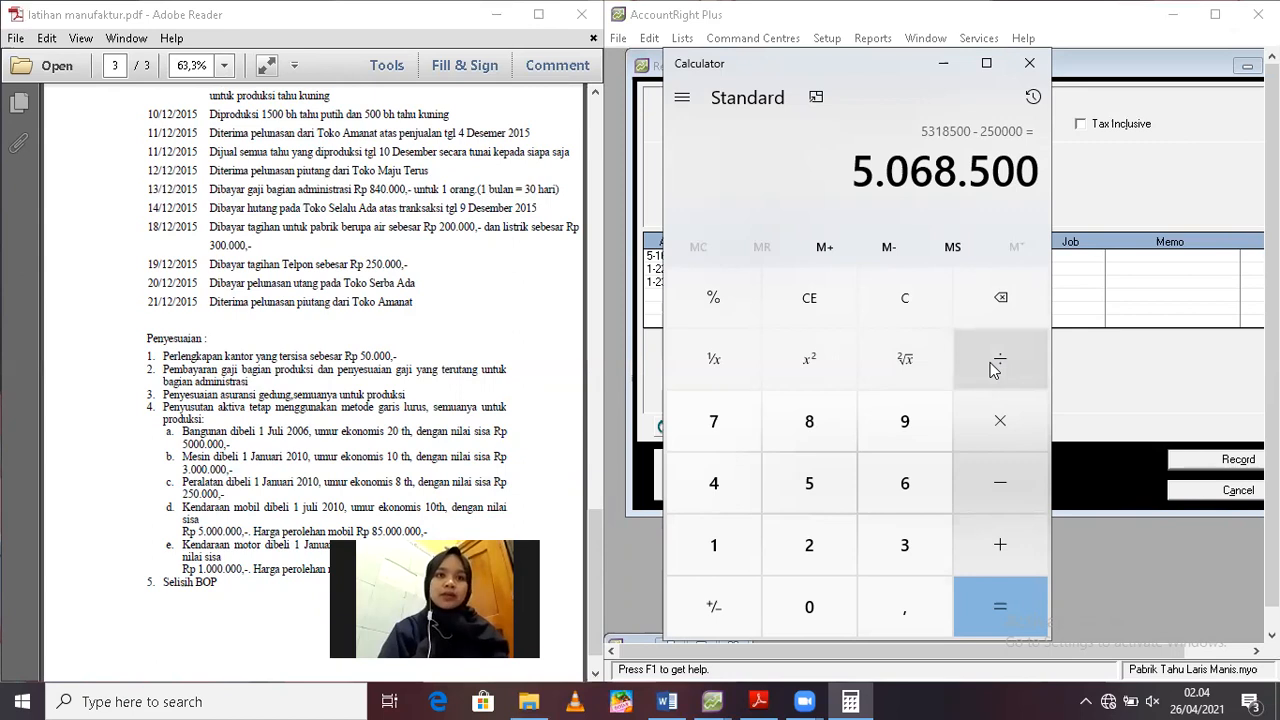
Calculate the equipment's monthly depreciation by dividing the depreciable amount by 8 years and that result by 12 months
left_click(993, 369)
type("8")
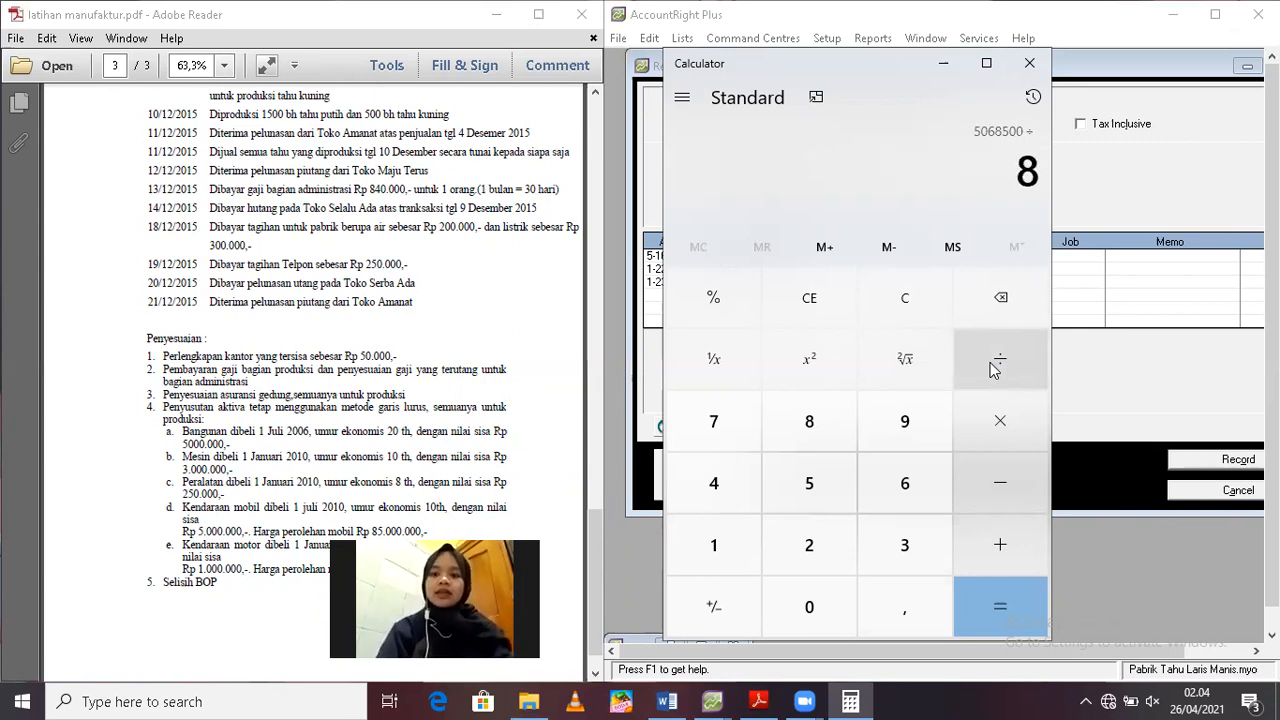
left_click(993, 369)
type("12")
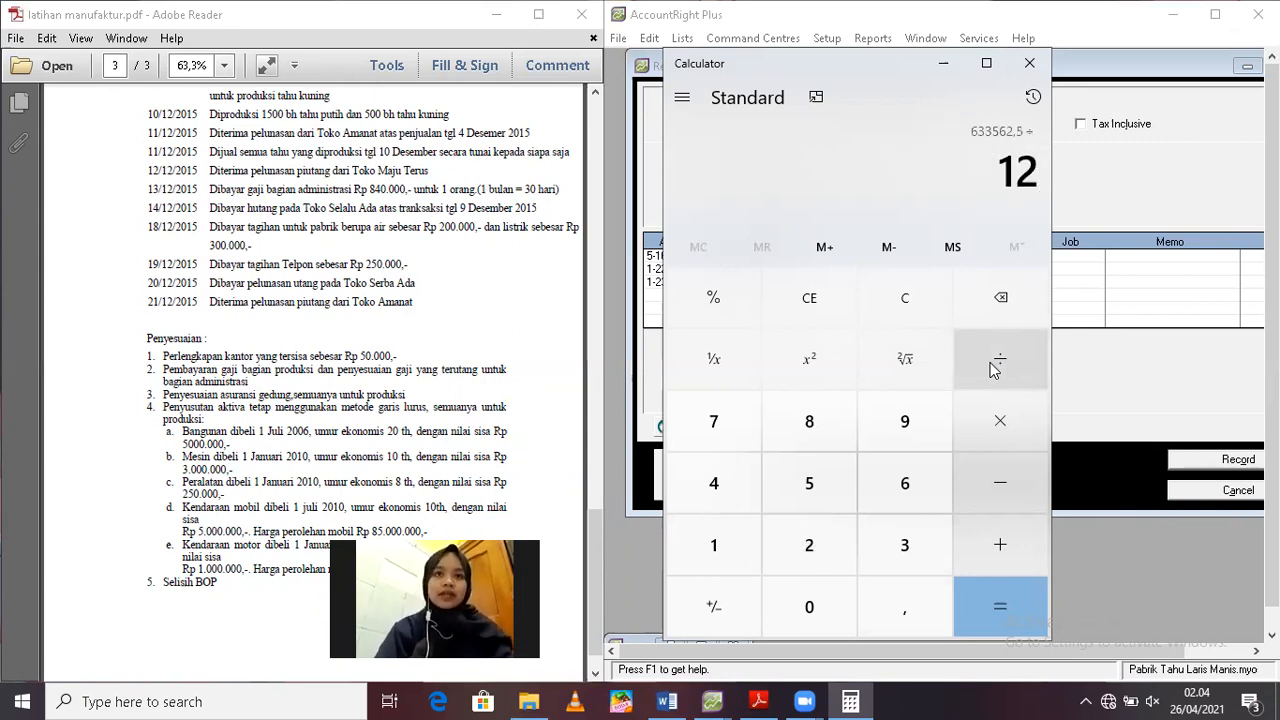
key("Return")
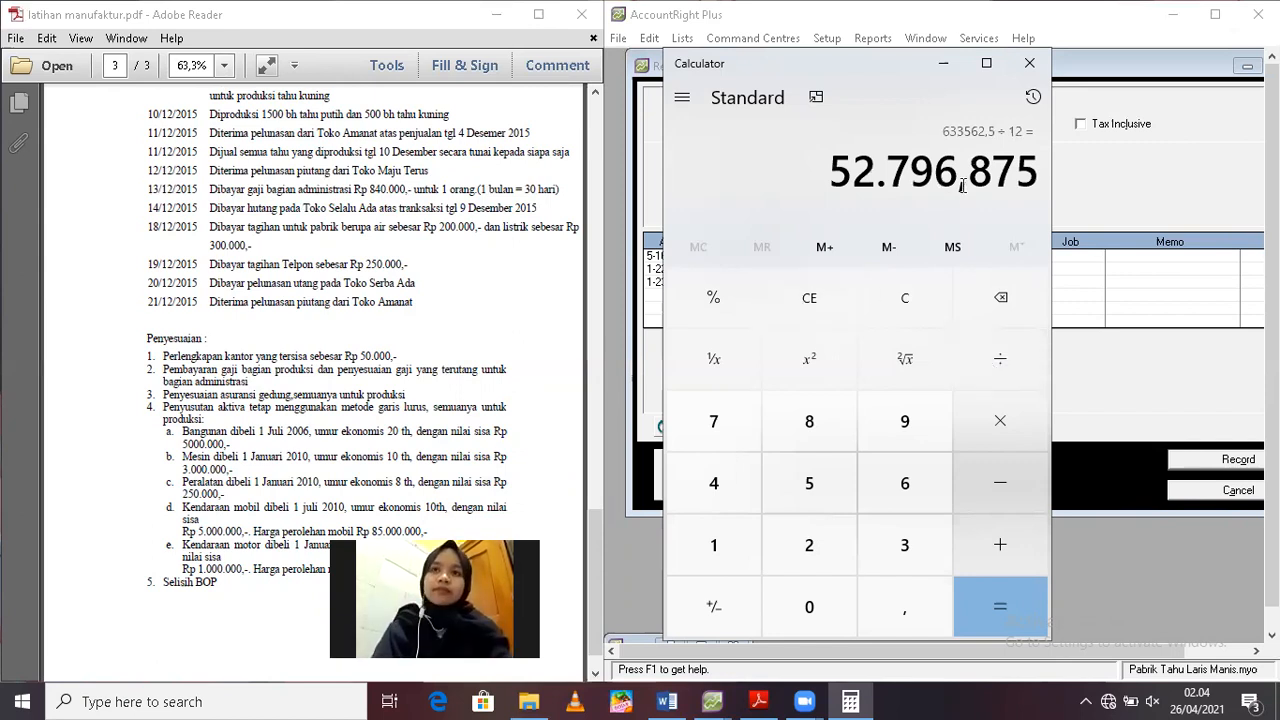
Recheck the equipment's cost in the PDF's opening balance and enter 5.318.500 in the cleared calculator again
left_click_drag(596, 591, 594, 410)
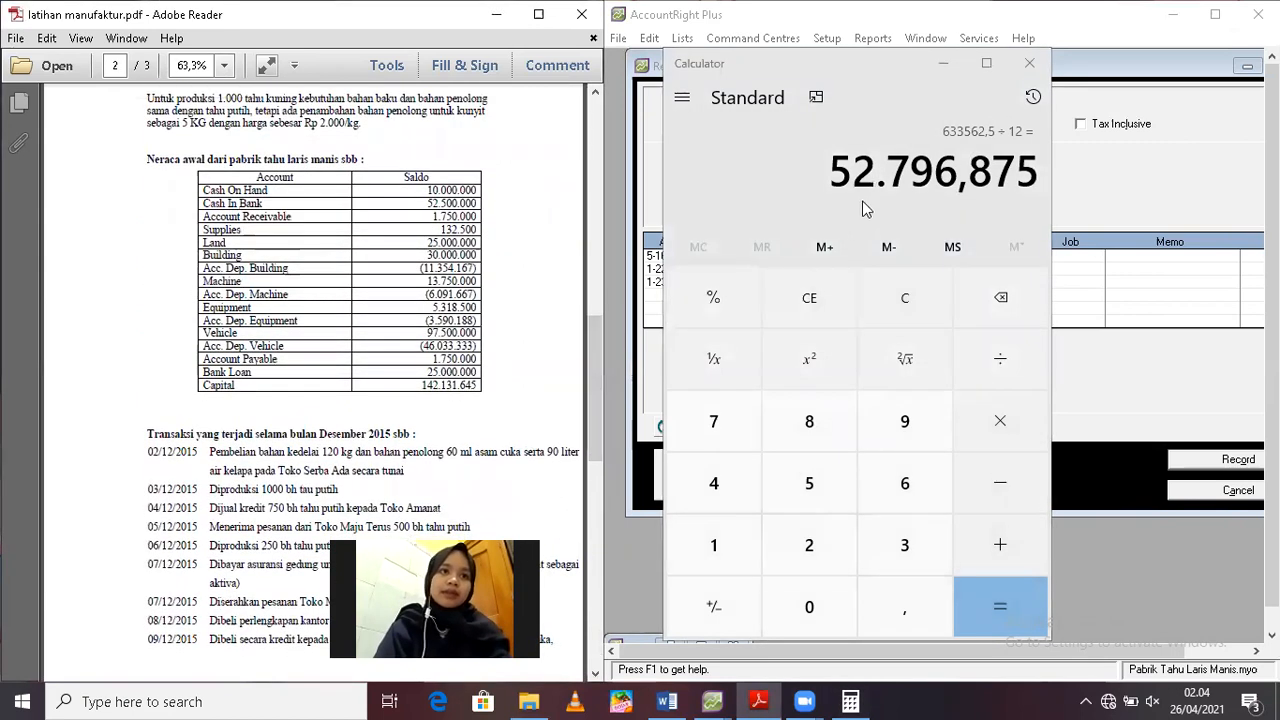
left_click(937, 176)
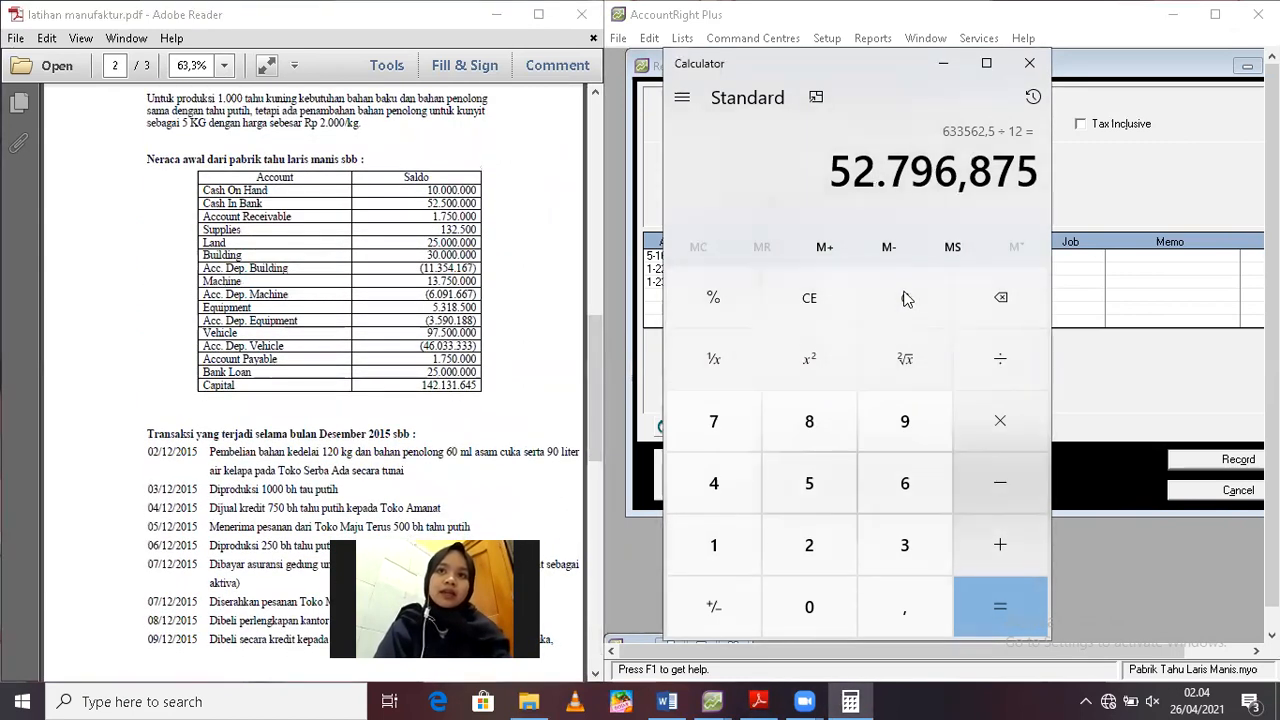
left_click(903, 297)
type("5.318.500")
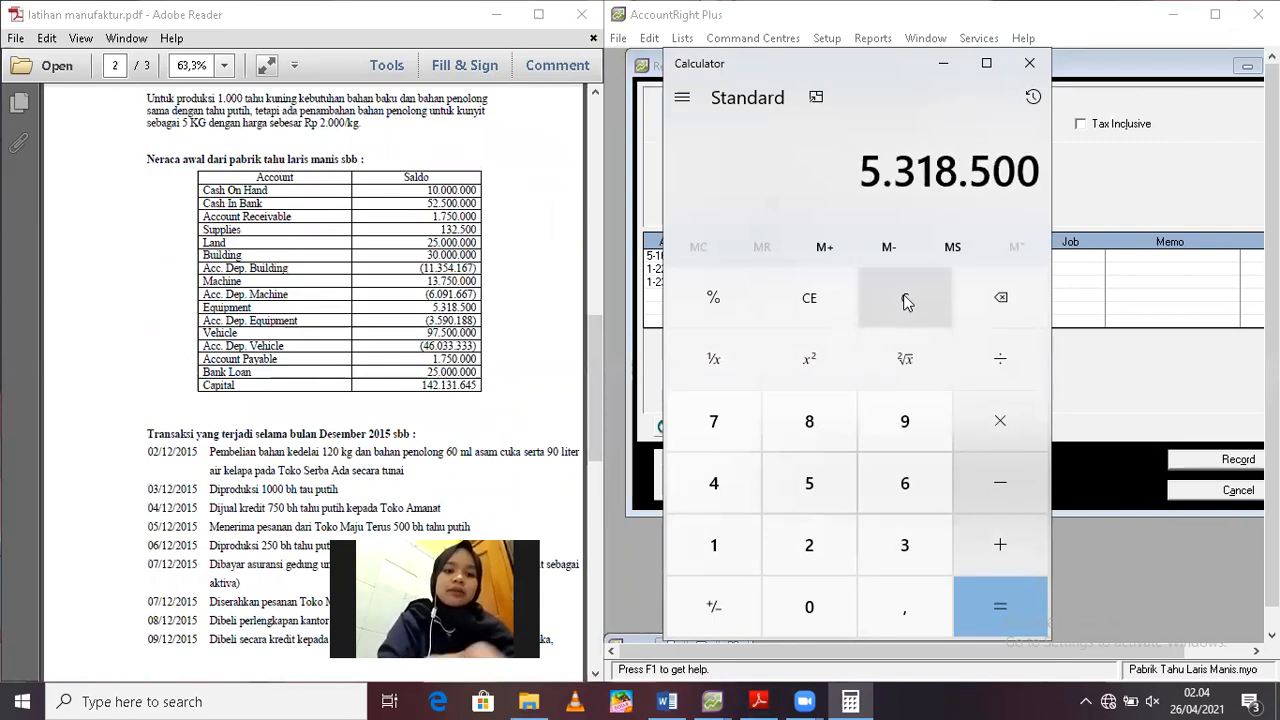
Look up the equipment's residual value in the PDF's adjustment list and subtract 250.000 from the entered cost
key("minus")
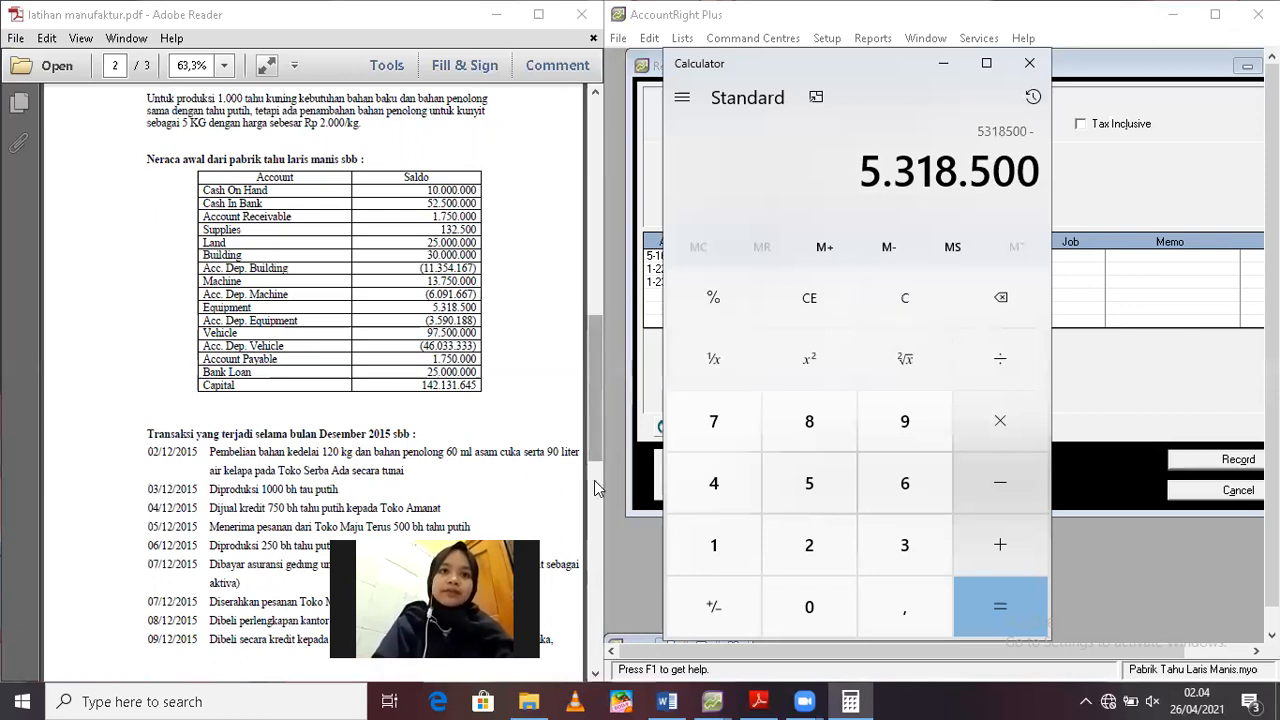
scroll(596, 487, "down", 5)
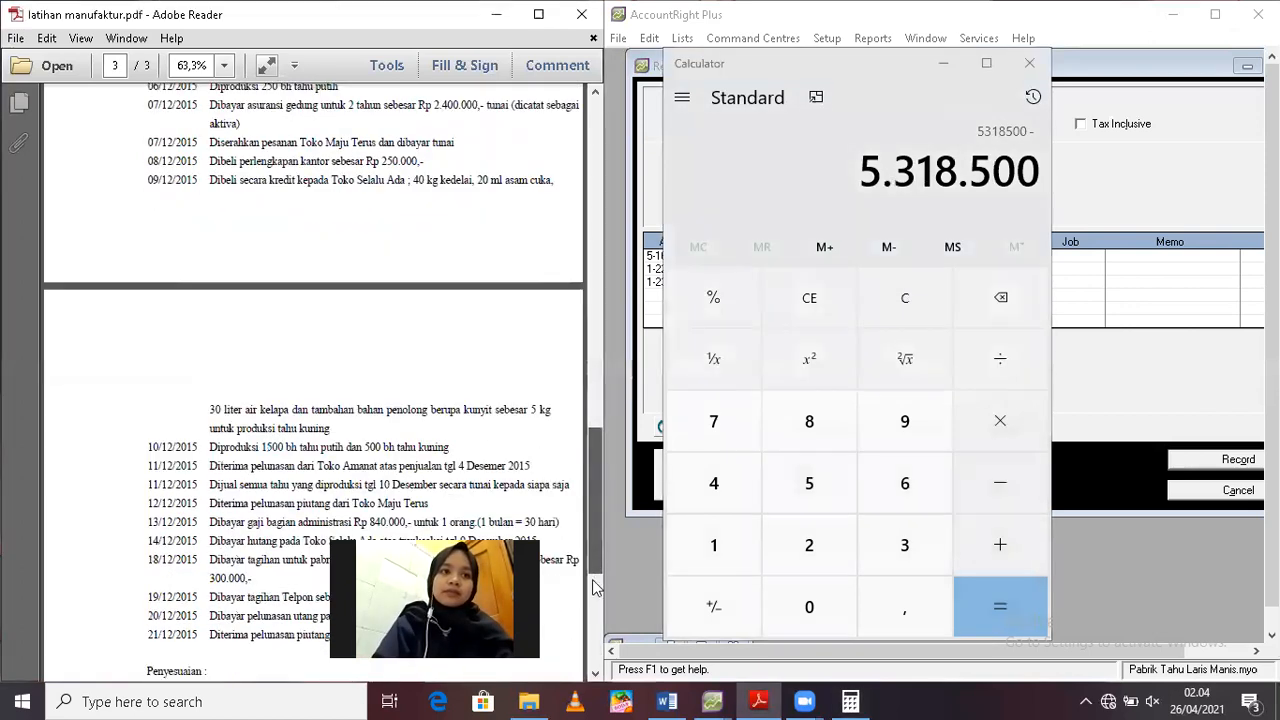
scroll(596, 587, "down", 4)
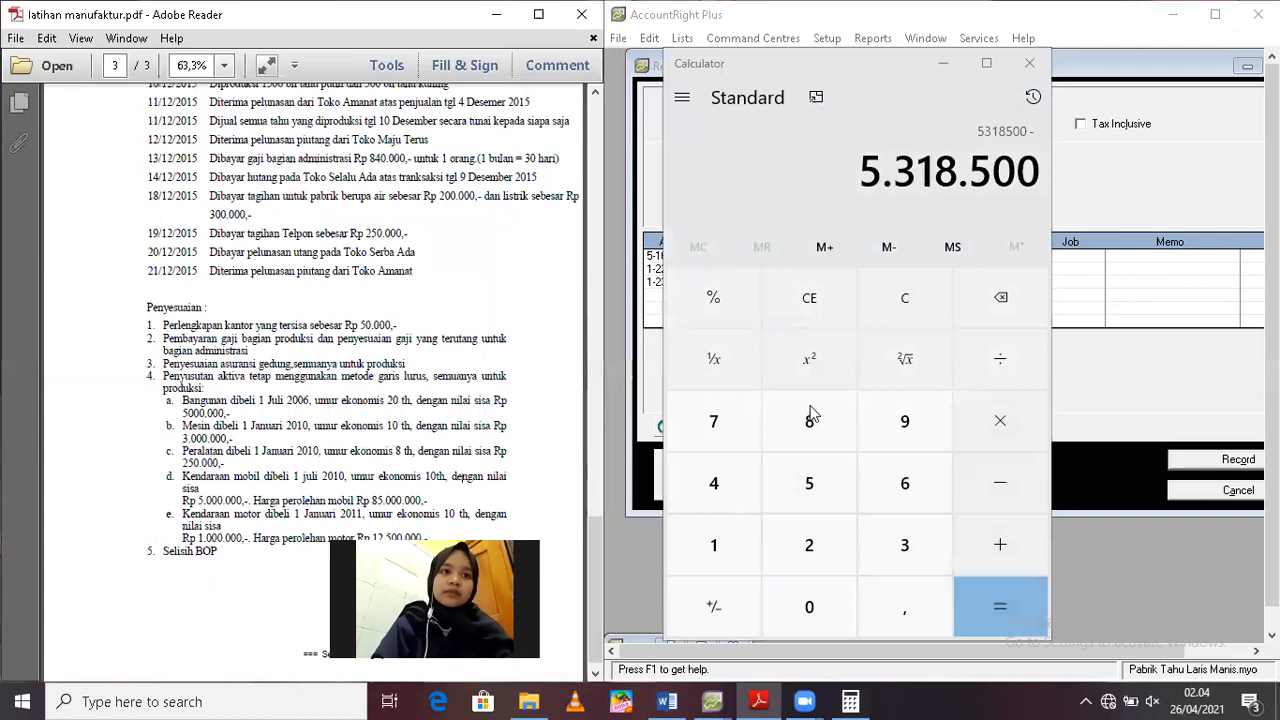
left_click(1035, 173)
type("25")
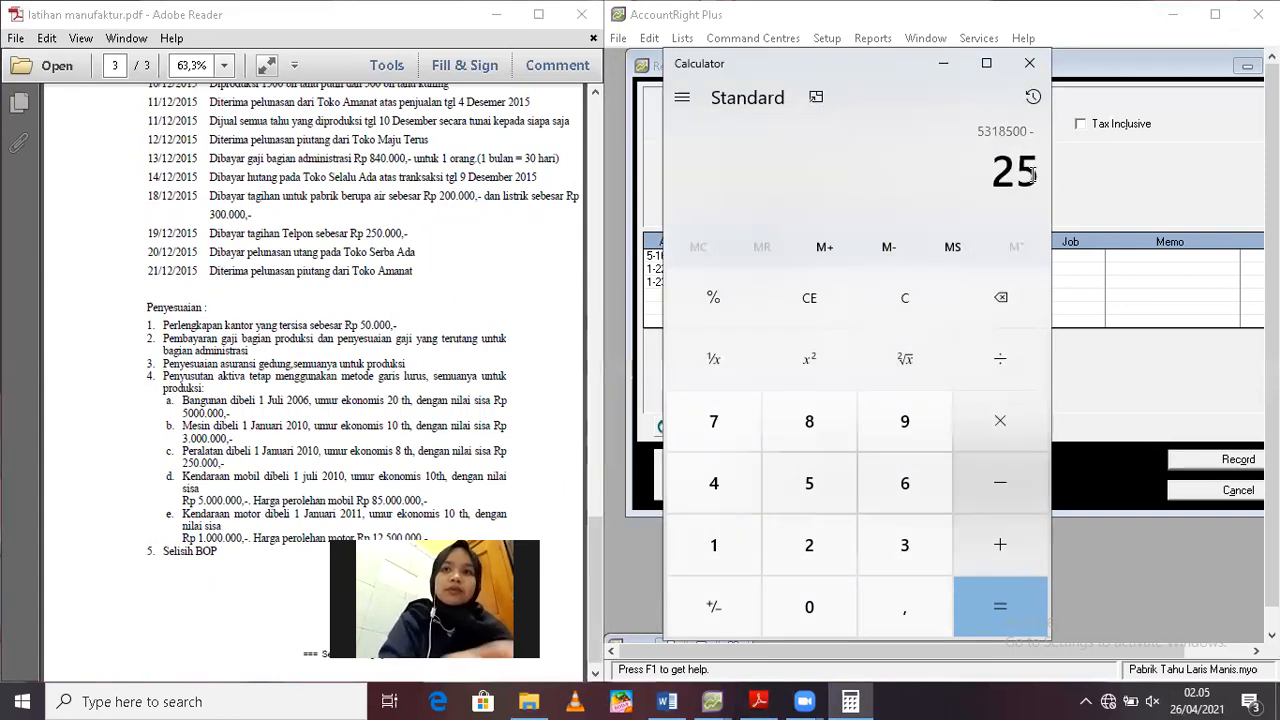
type("0000")
key("Return")
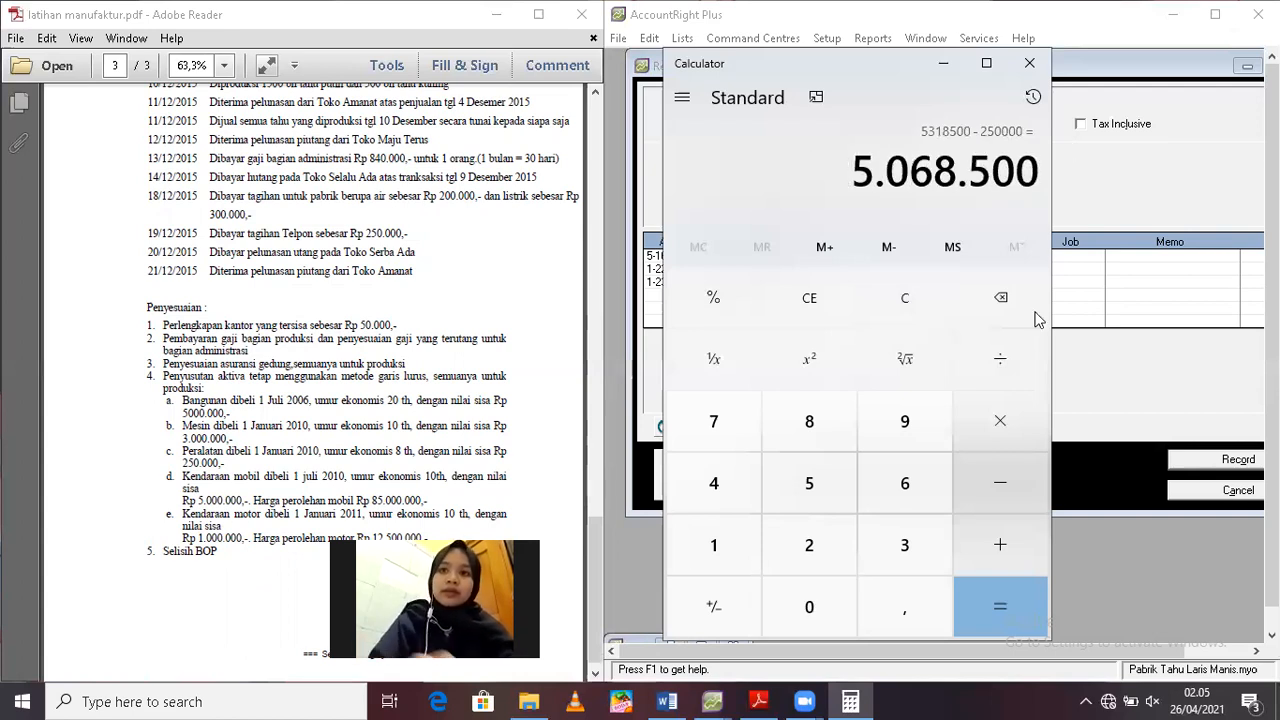
Divide the equipment's depreciable amount by 8 years and that result by 12 months
left_click(1016, 373)
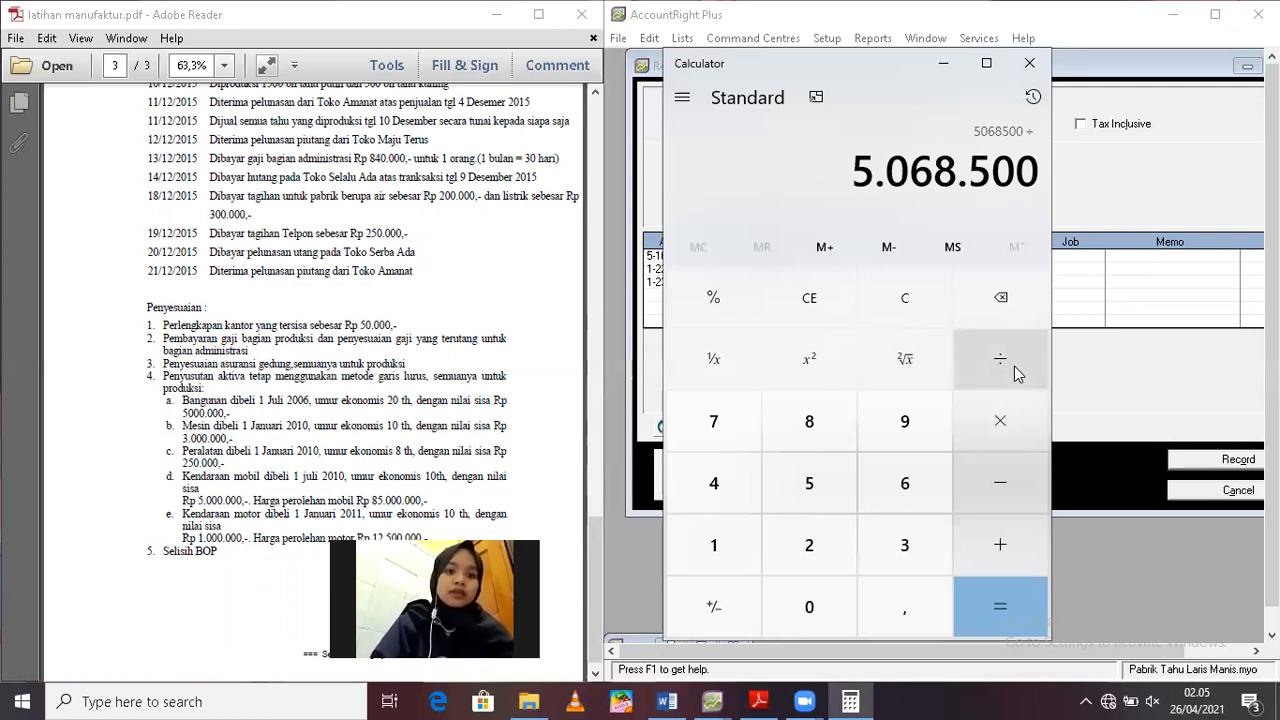
type("8")
key("Return")
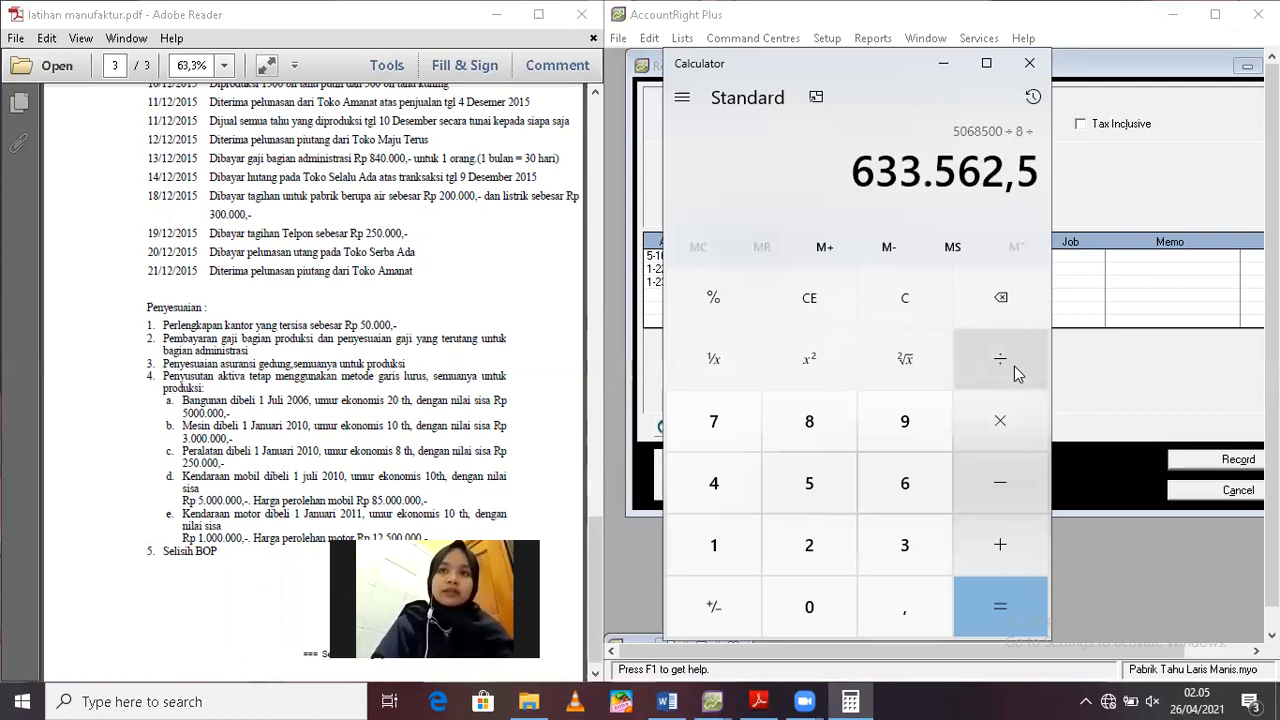
type("12 =")
key("Return")
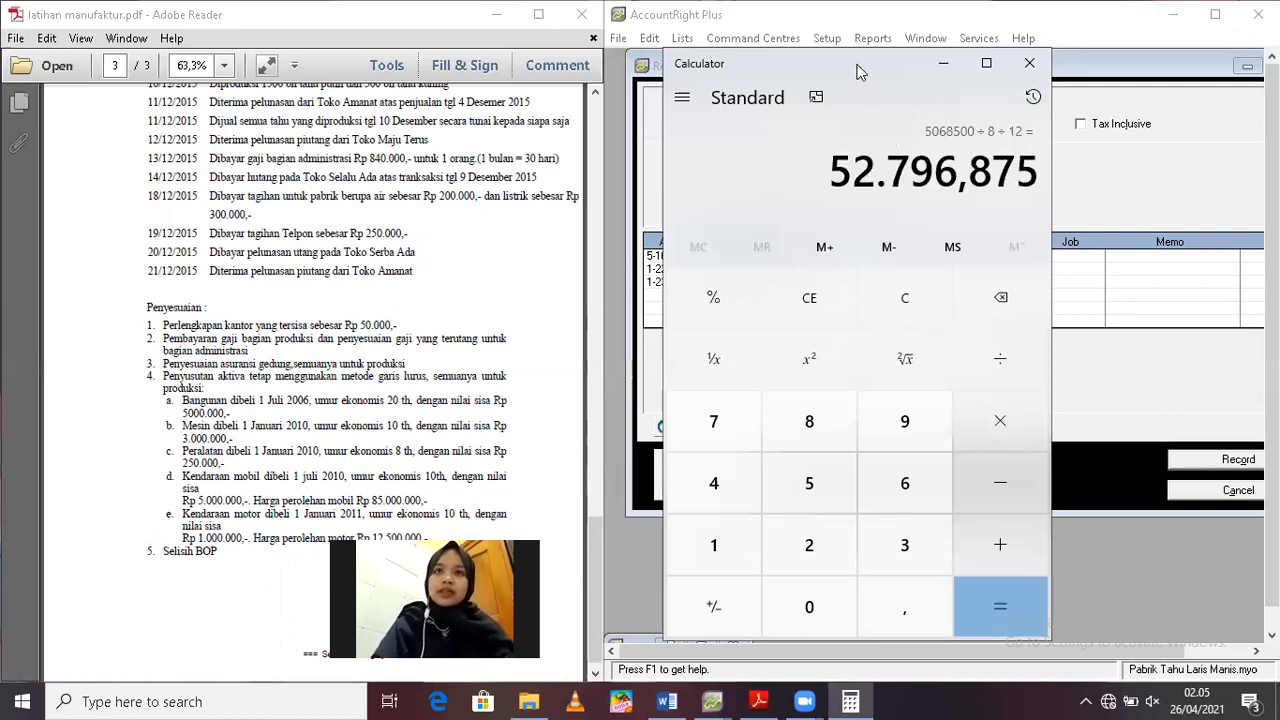
Move the calculator off the journal entry and add account 1-2410 Acc. Dep. Equipment on the next line
left_click_drag(858, 72, 577, 74)
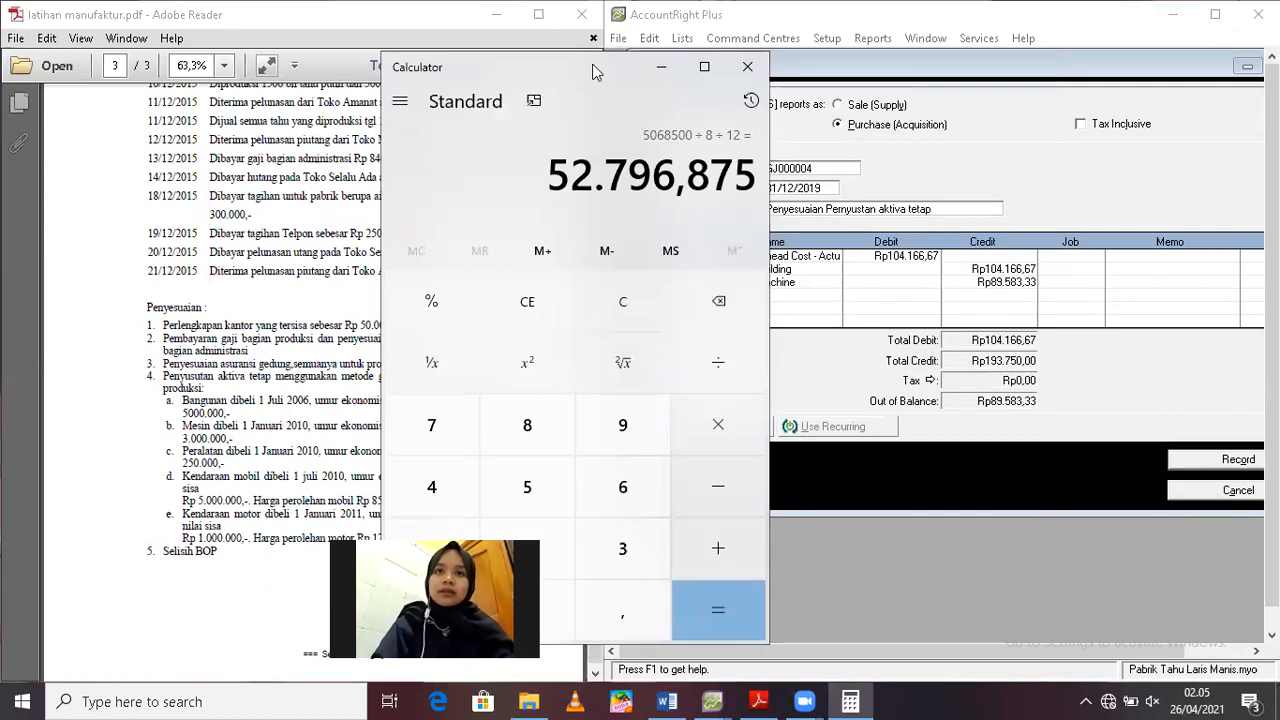
left_click_drag(595, 72, 473, 60)
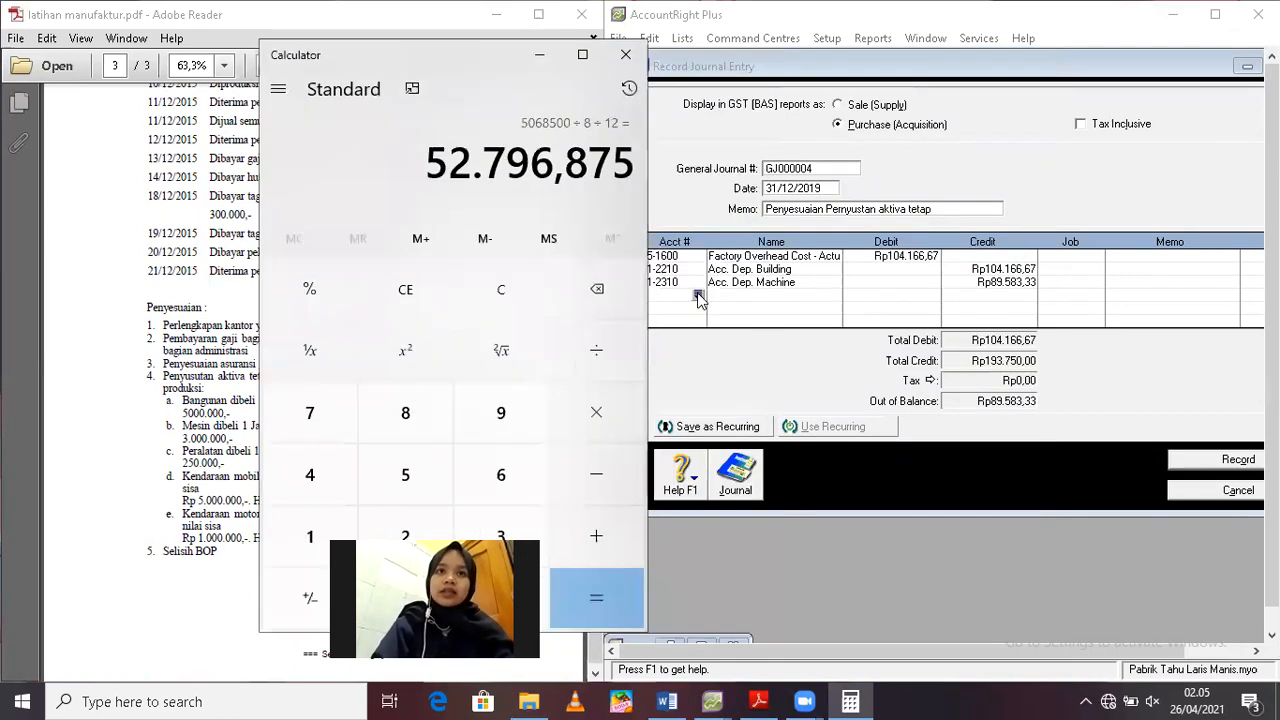
left_click(698, 296)
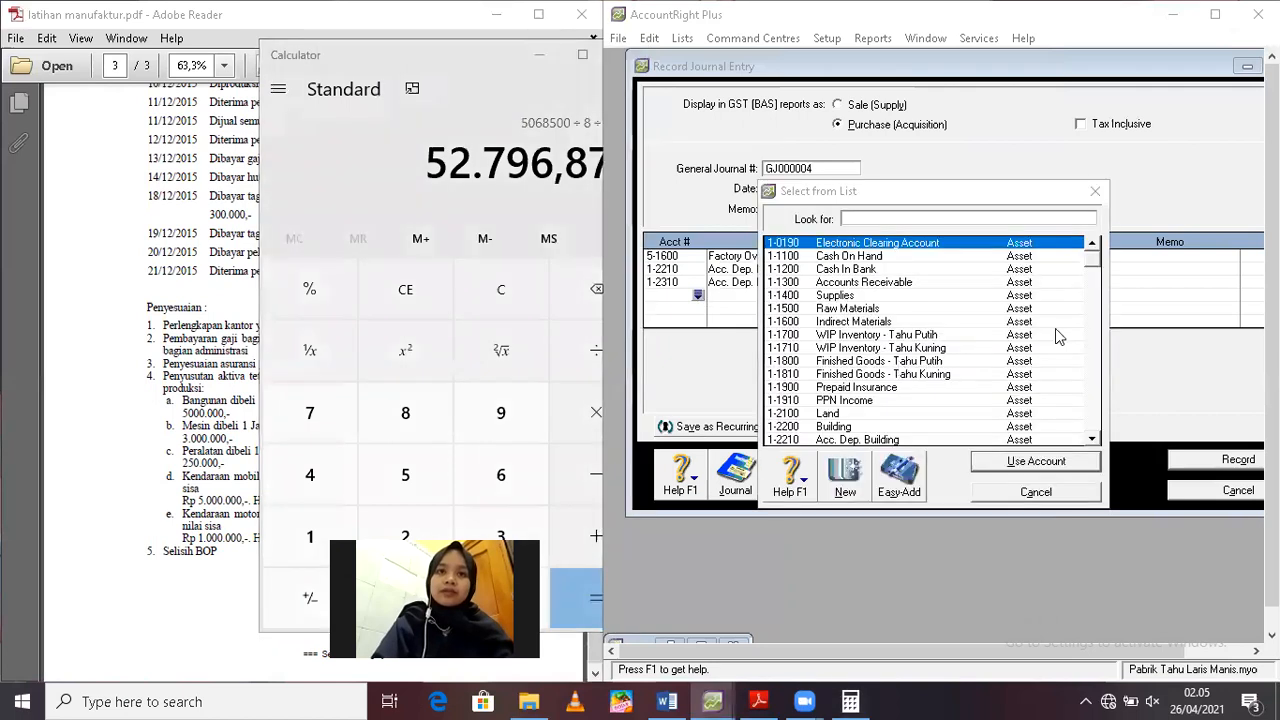
left_click_drag(1089, 257, 1092, 313)
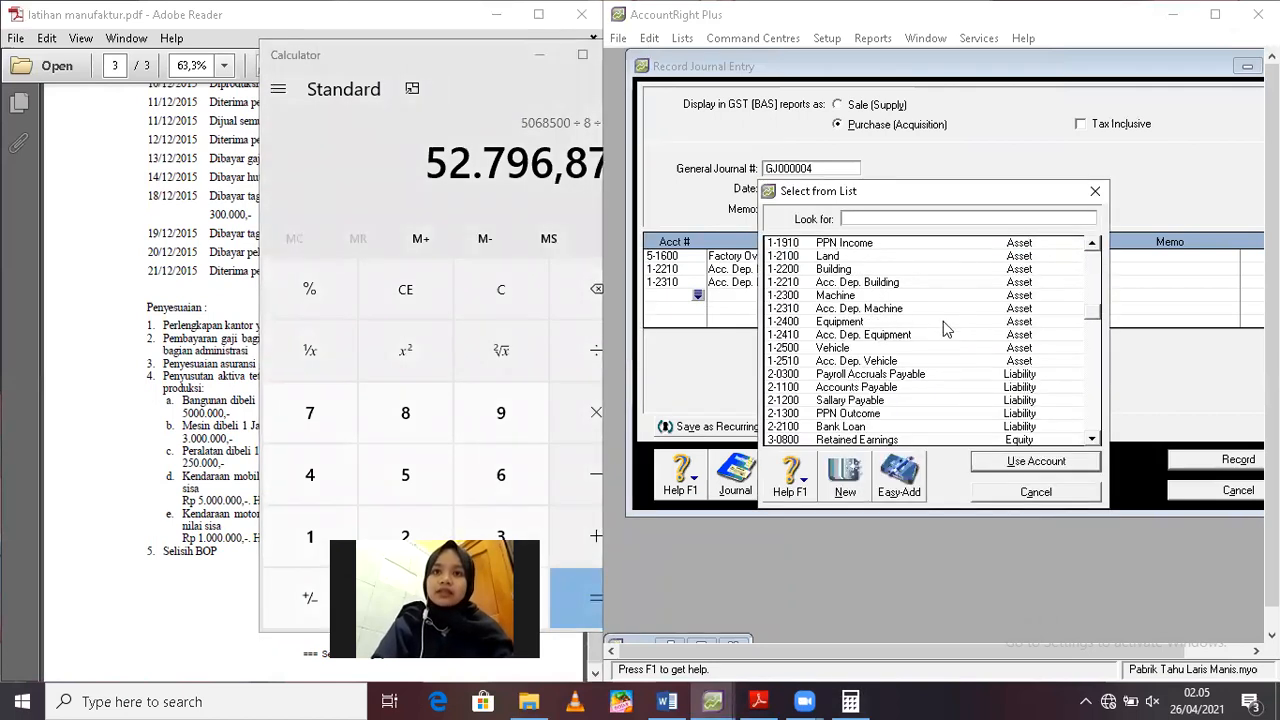
left_click(864, 337)
double_click(863, 336)
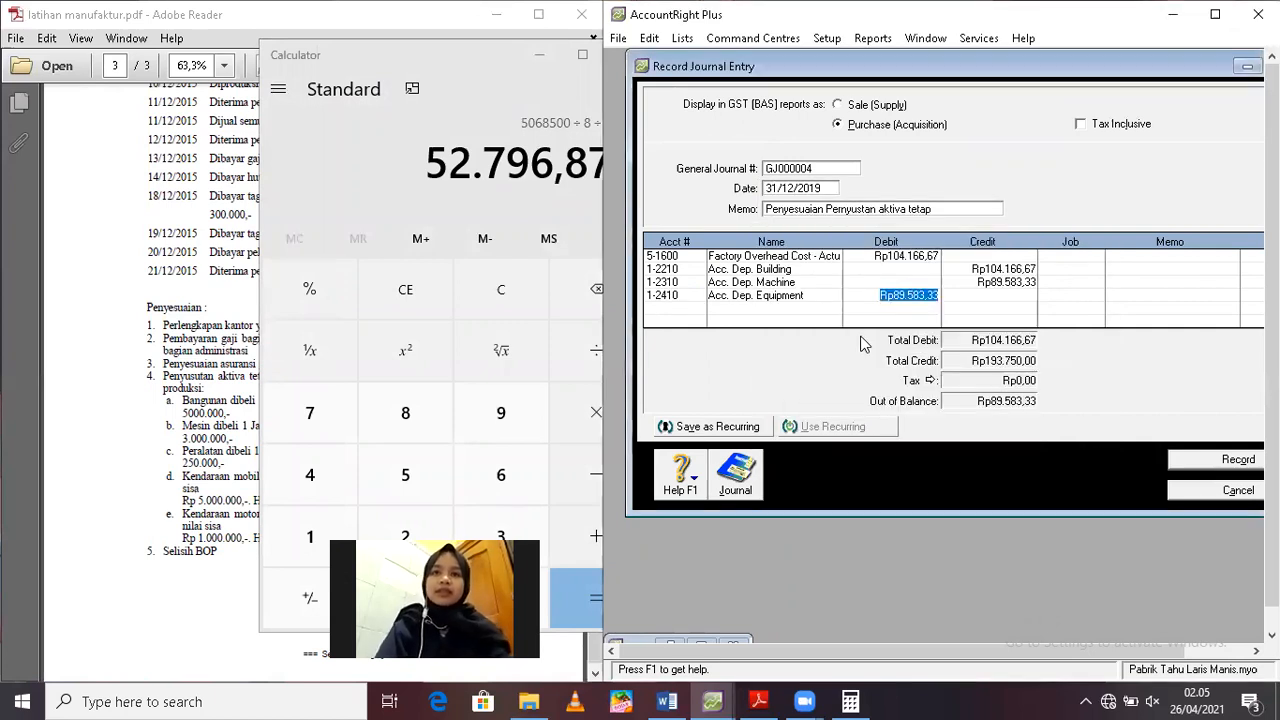
Clear the suggested debit on the Acc. Dep. Equipment line and credit it with Rp52.796,88
key("BackSpace")
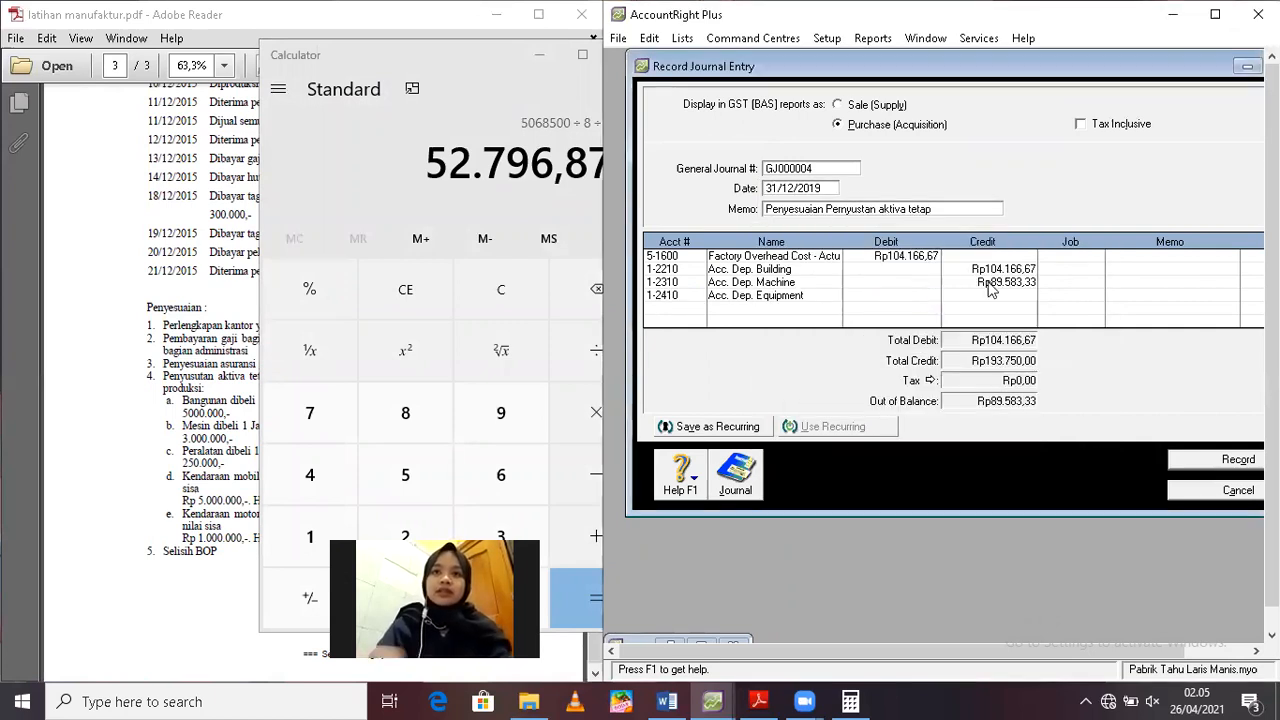
key("Tab")
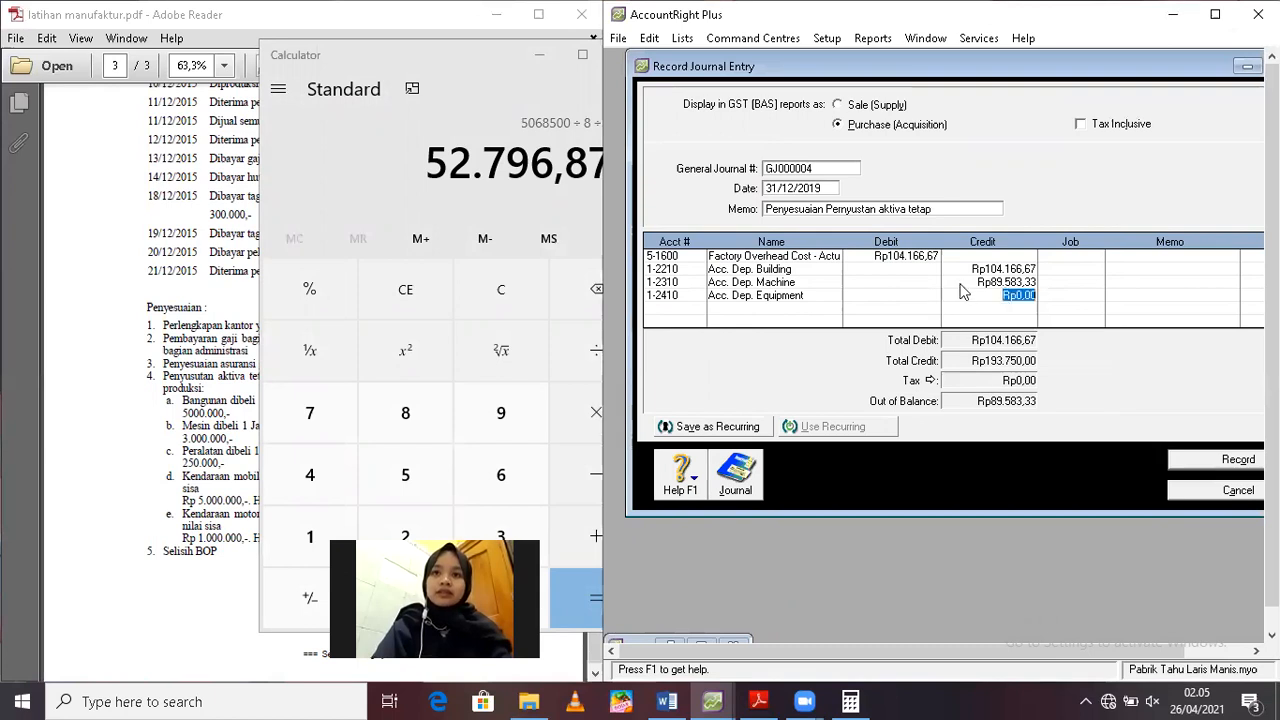
type("52.")
type("796")
type(",88")
key("Return")
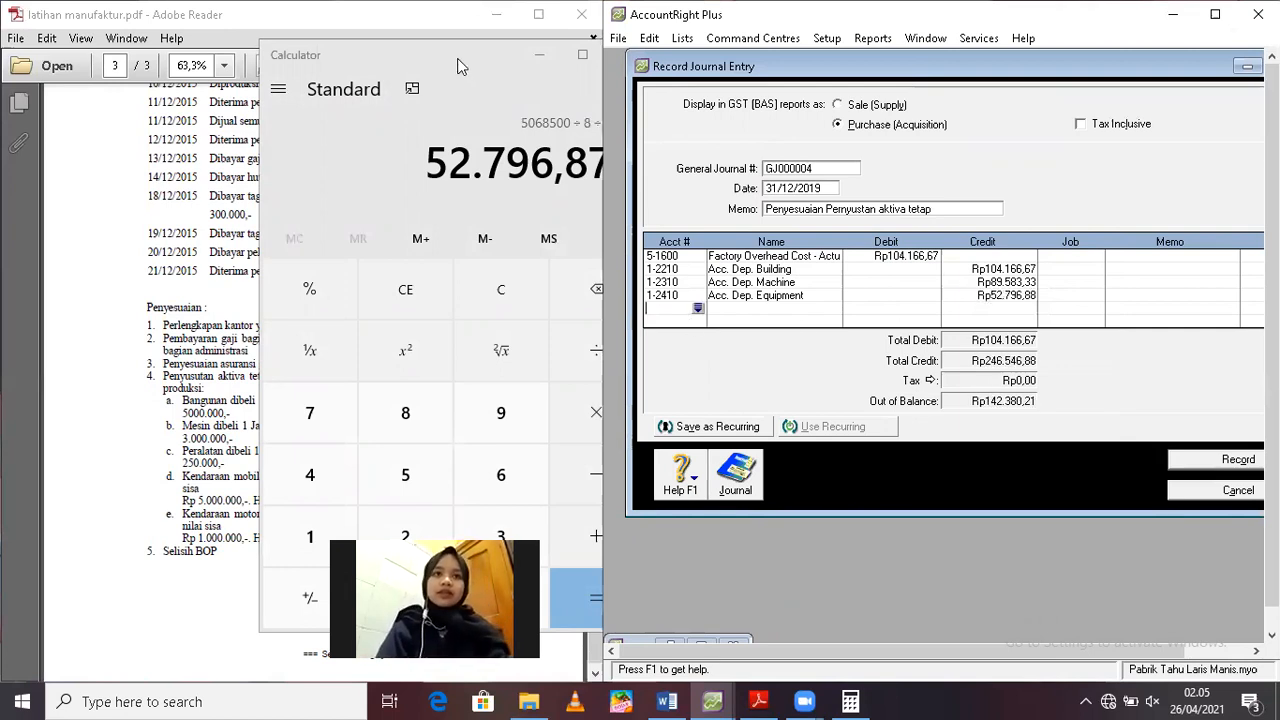
Move the calculator clear of the PDF's adjustment list, reset it and subtract the car's residual value of 5.000.000 from 85.000.000
left_click_drag(489, 58, 709, 77)
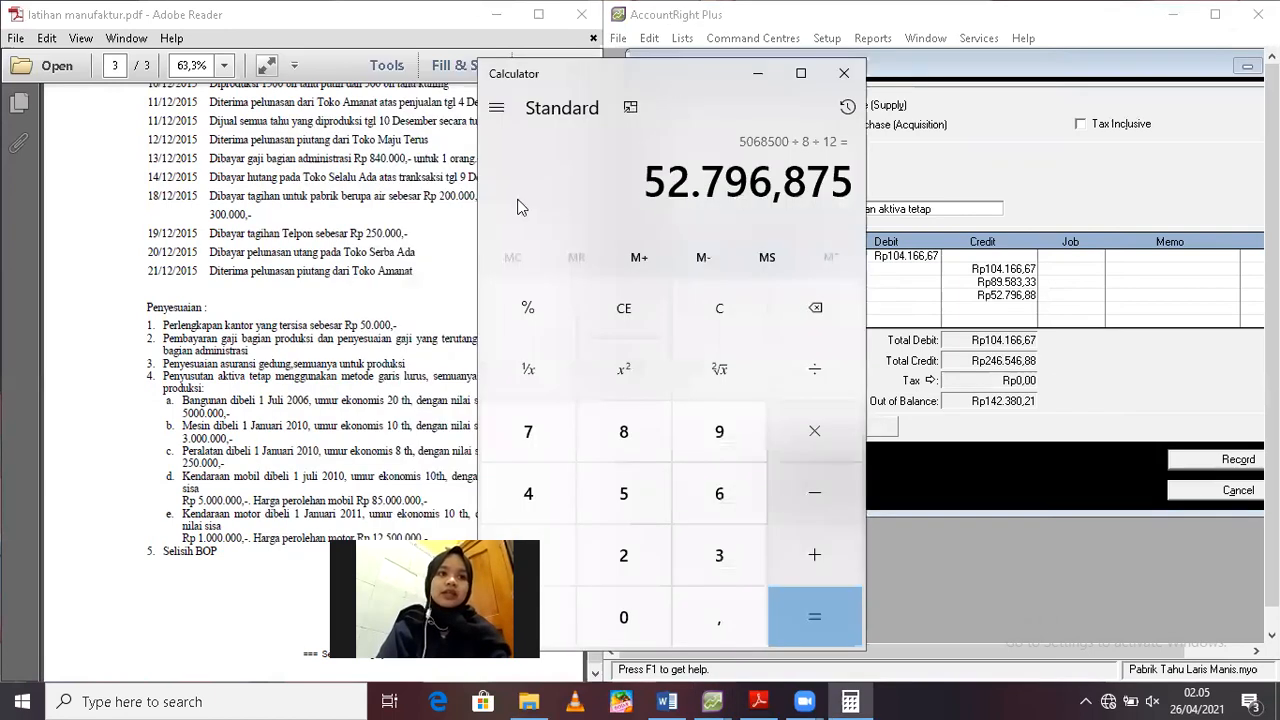
left_click_drag(613, 75, 699, 75)
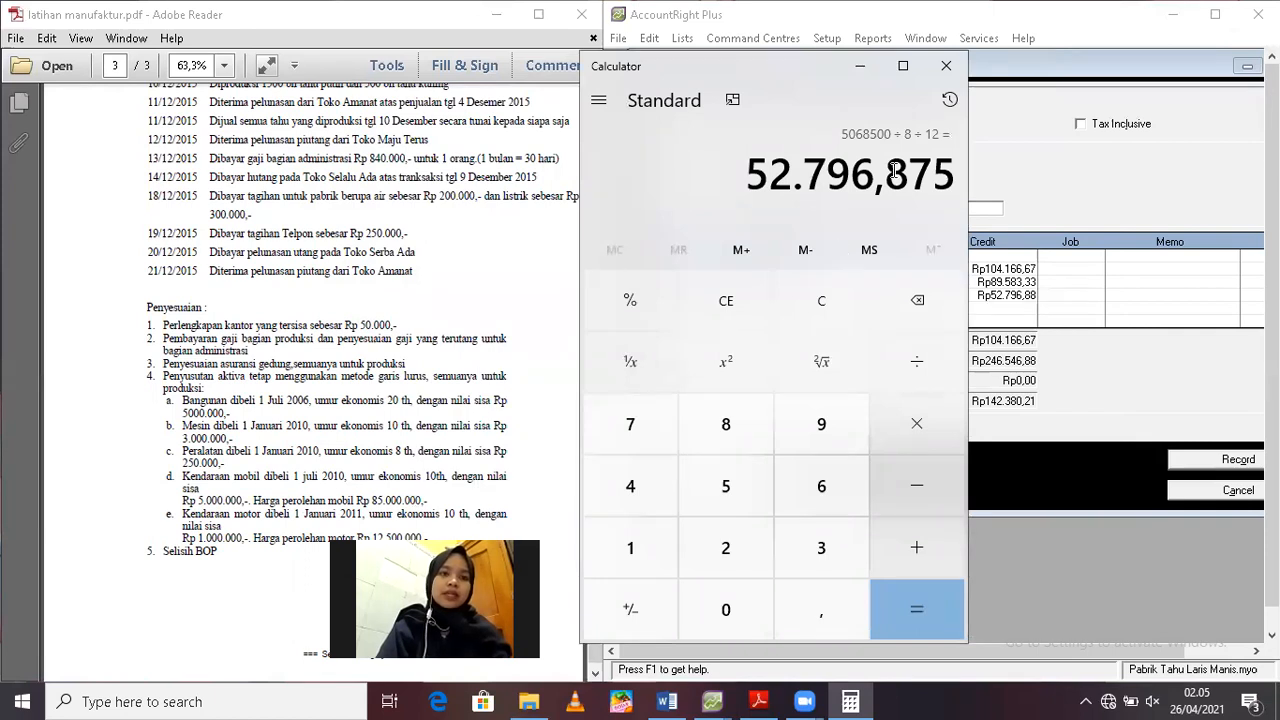
left_click(827, 300)
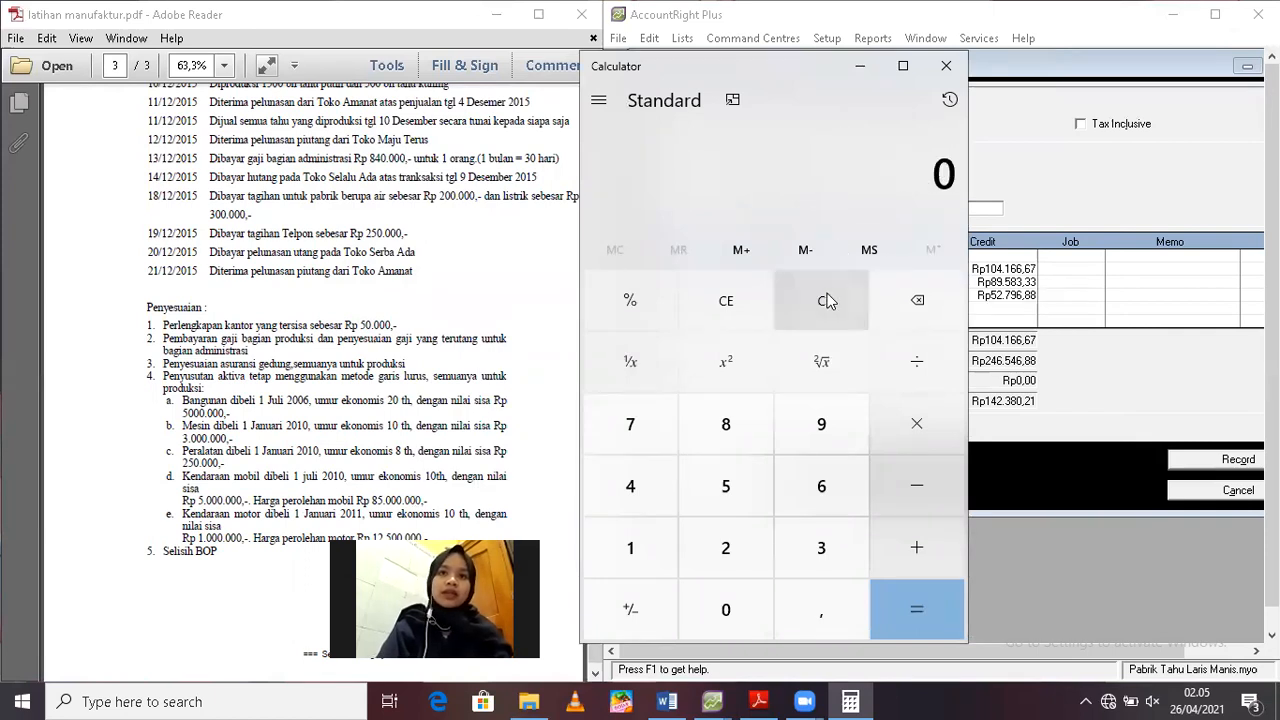
type("85000000")
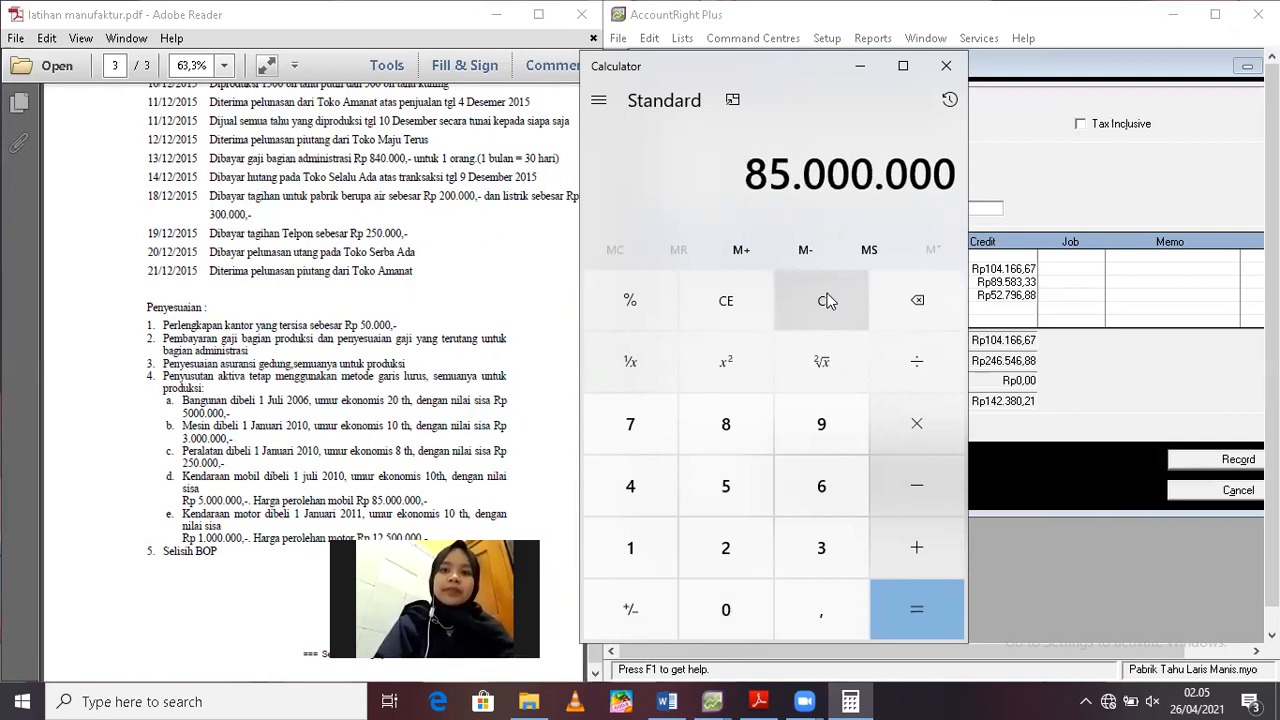
key("minus")
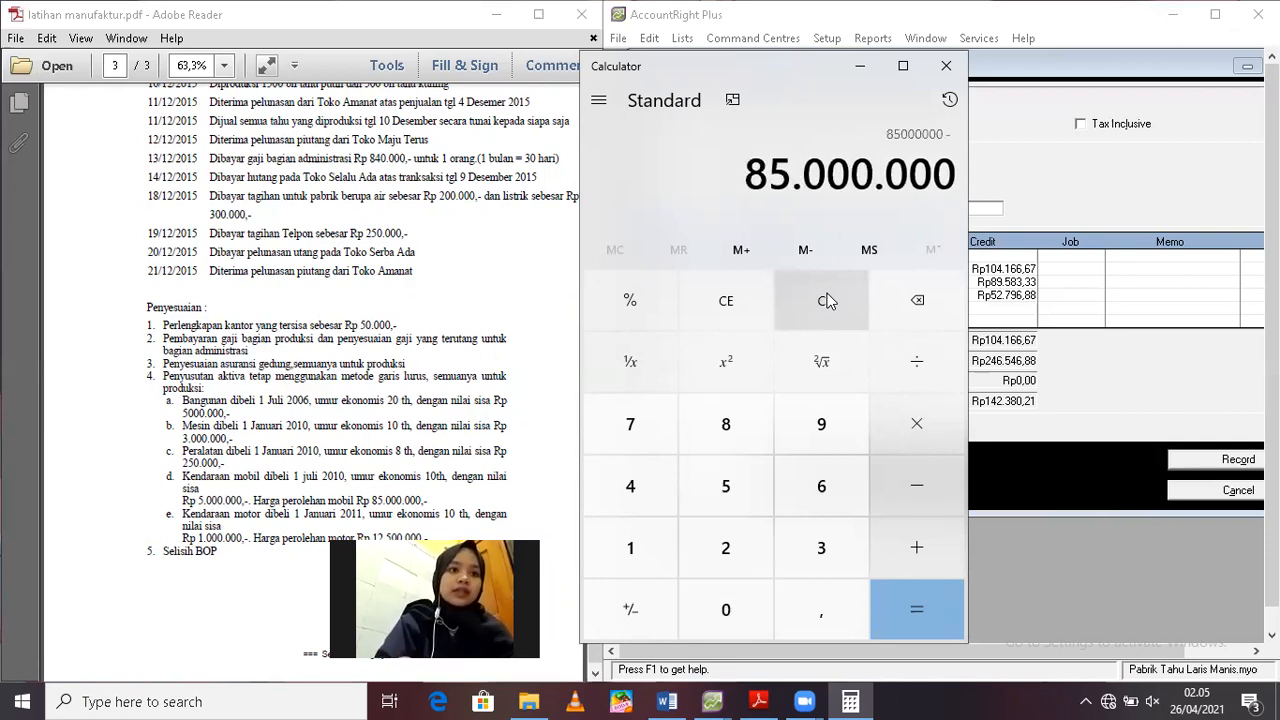
type("5000000")
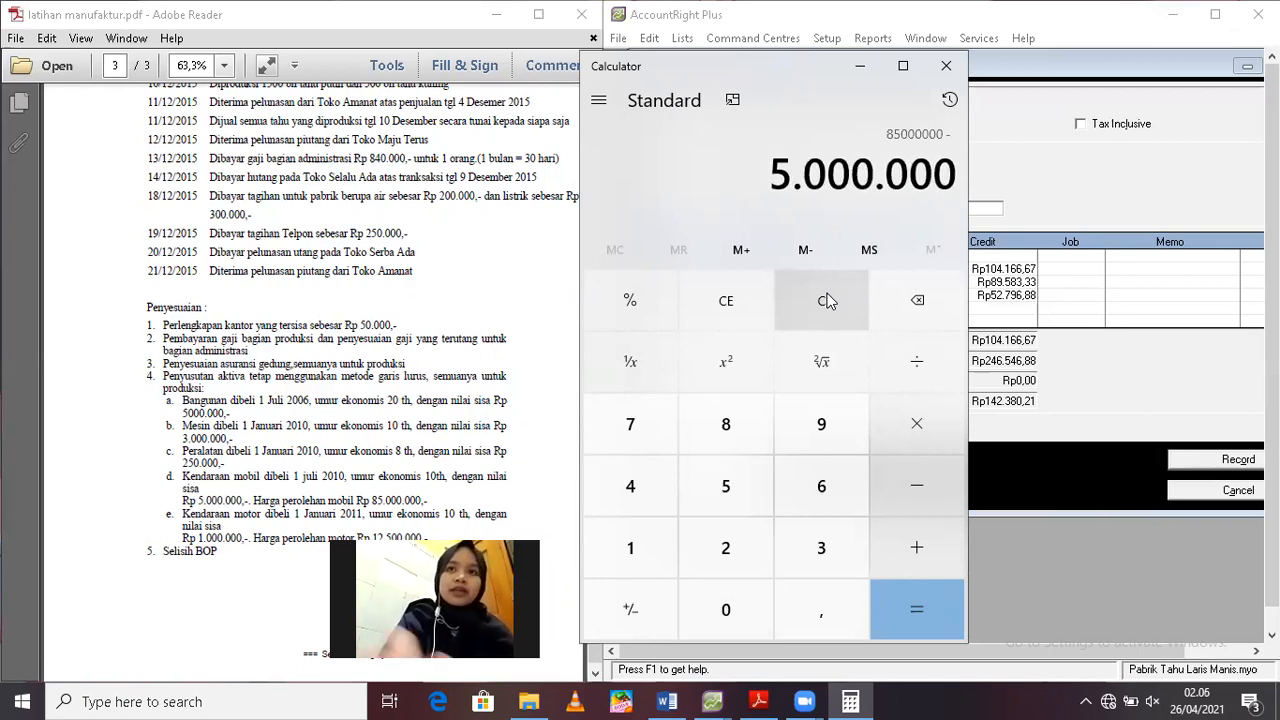
key("Return")
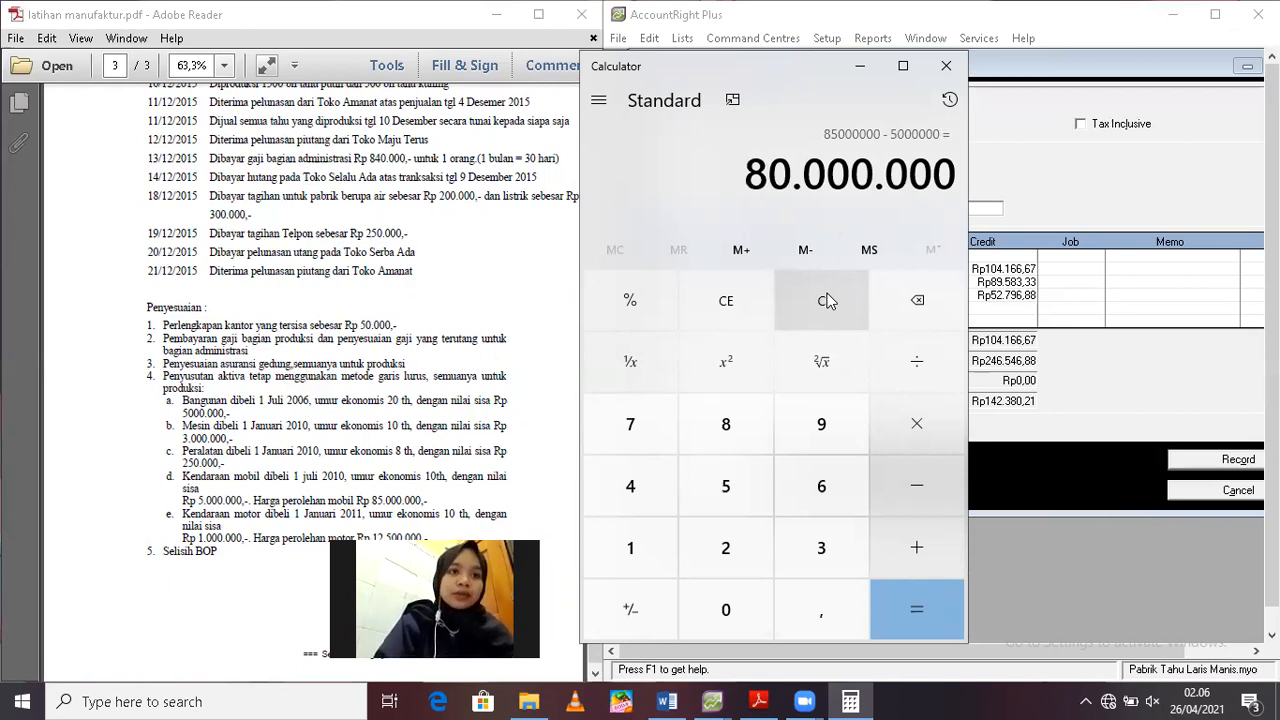
Divide the car's depreciable amount by its economic life of 10 years
left_click(897, 361)
type("10")
key("Return")
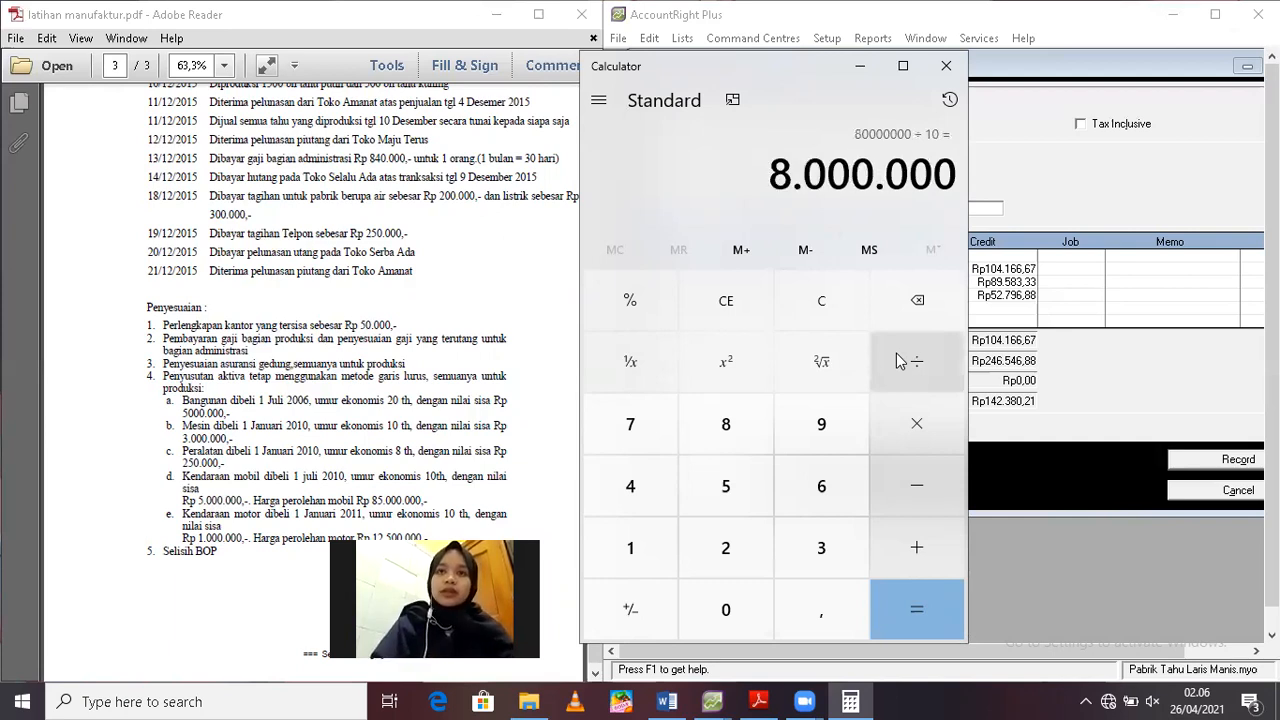
type("12")
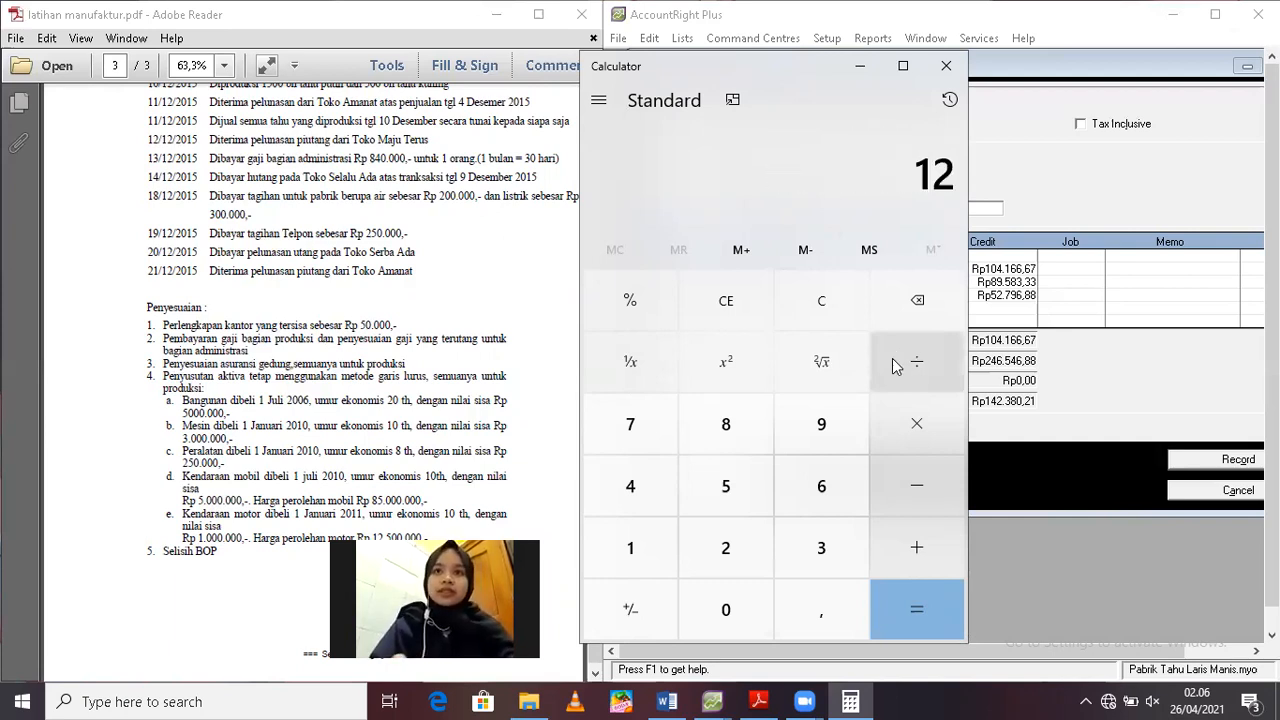
Clear the calculator and divide the car's yearly depreciation of 8.000.000 by 12 months
left_click(822, 302)
type("8")
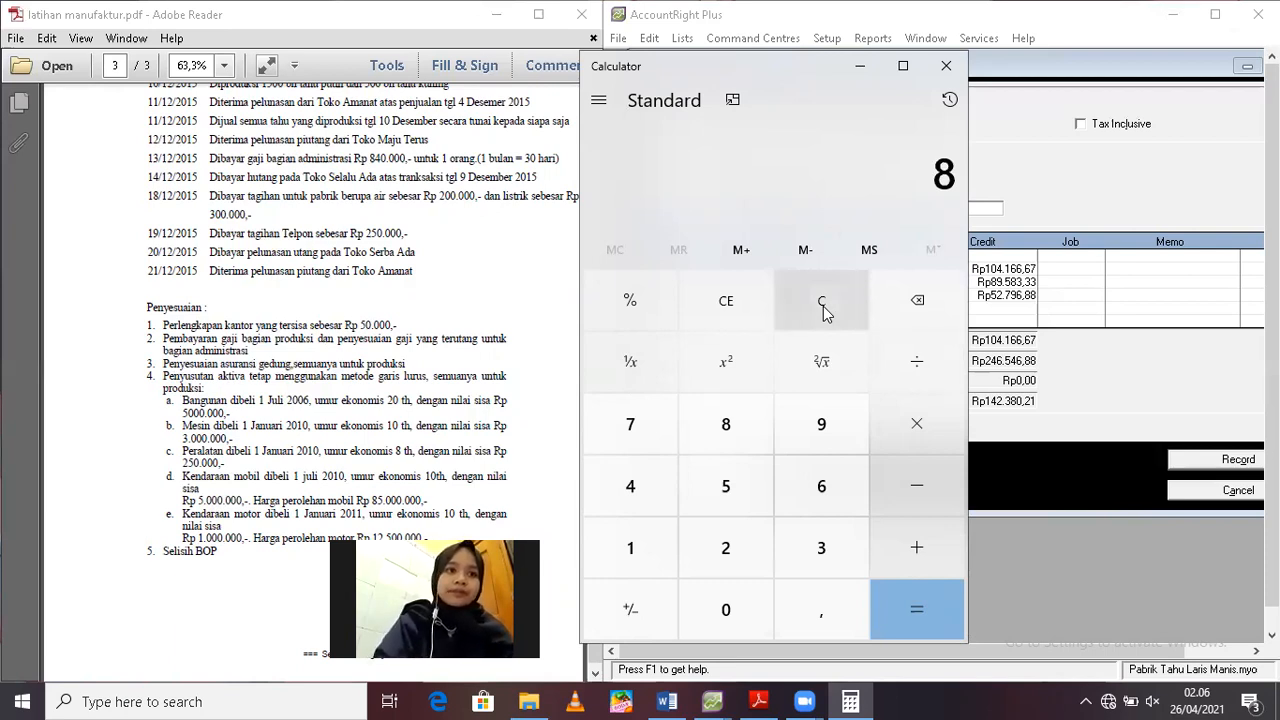
type(".000.000")
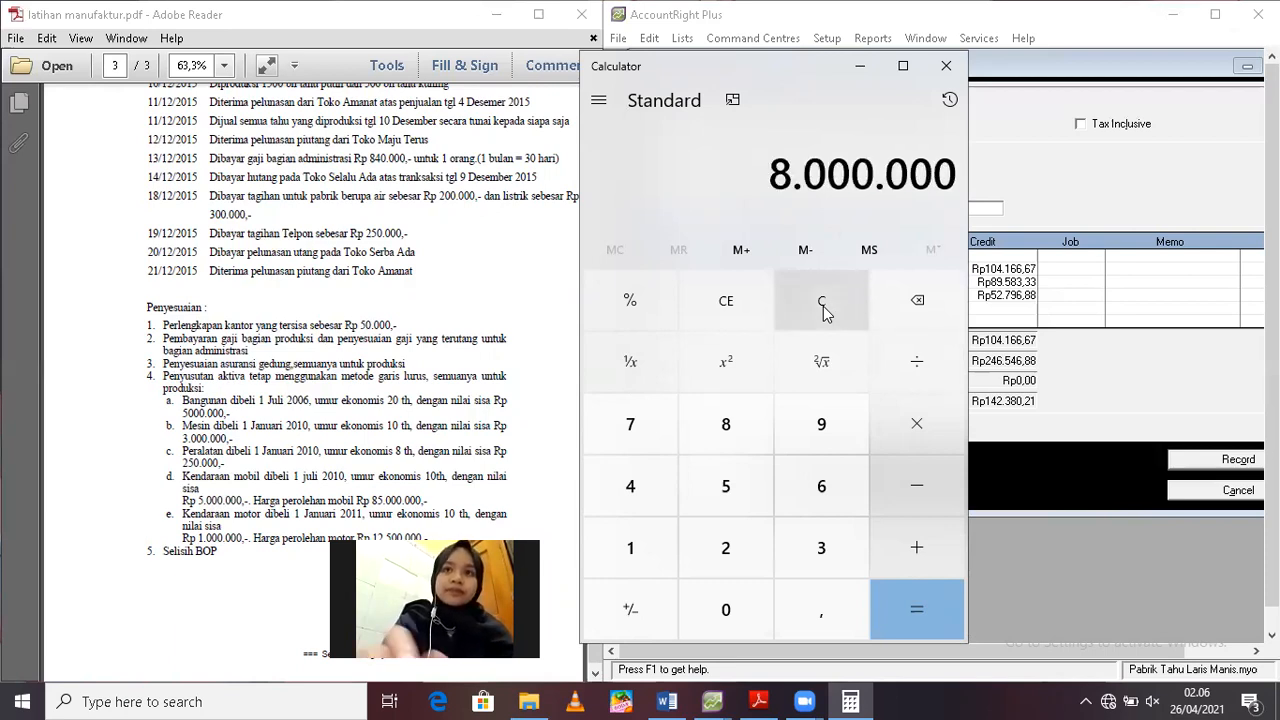
left_click(897, 371)
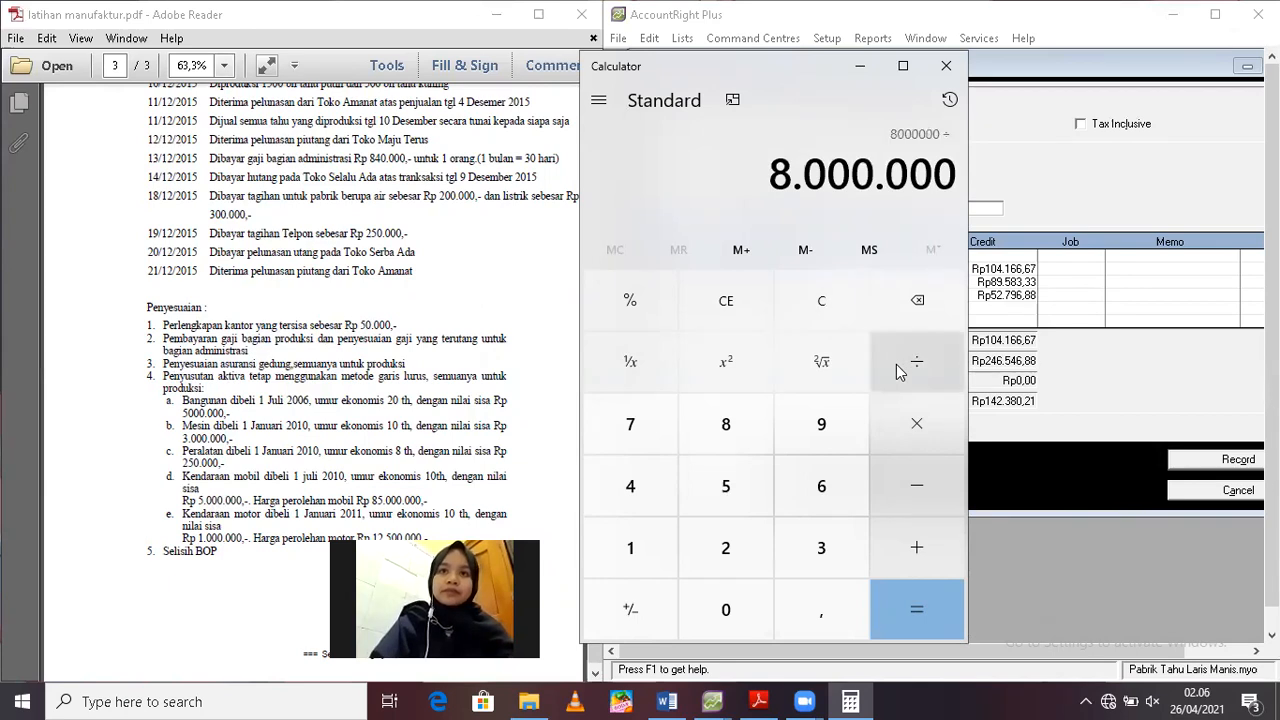
type("12")
key("Return")
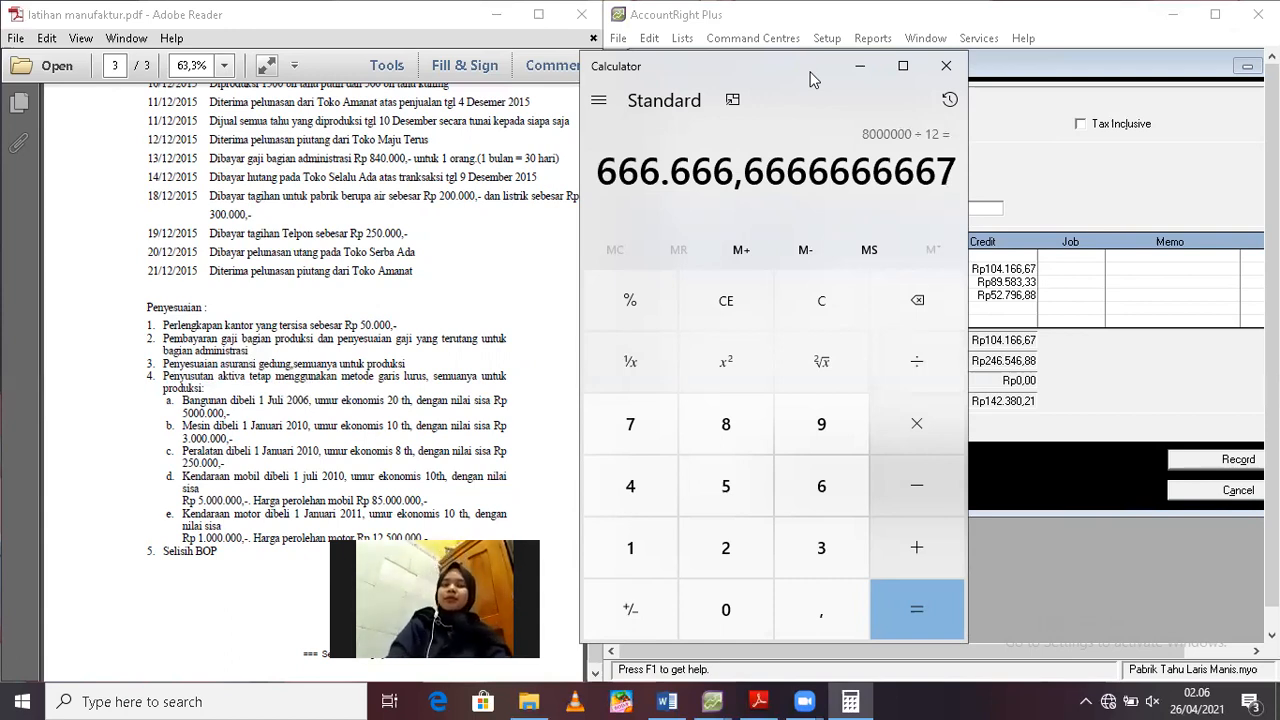
Clear the calculator and subtract the motorcycle's residual value of 1.000.000 from its cost of 12.500.000
left_click(816, 318)
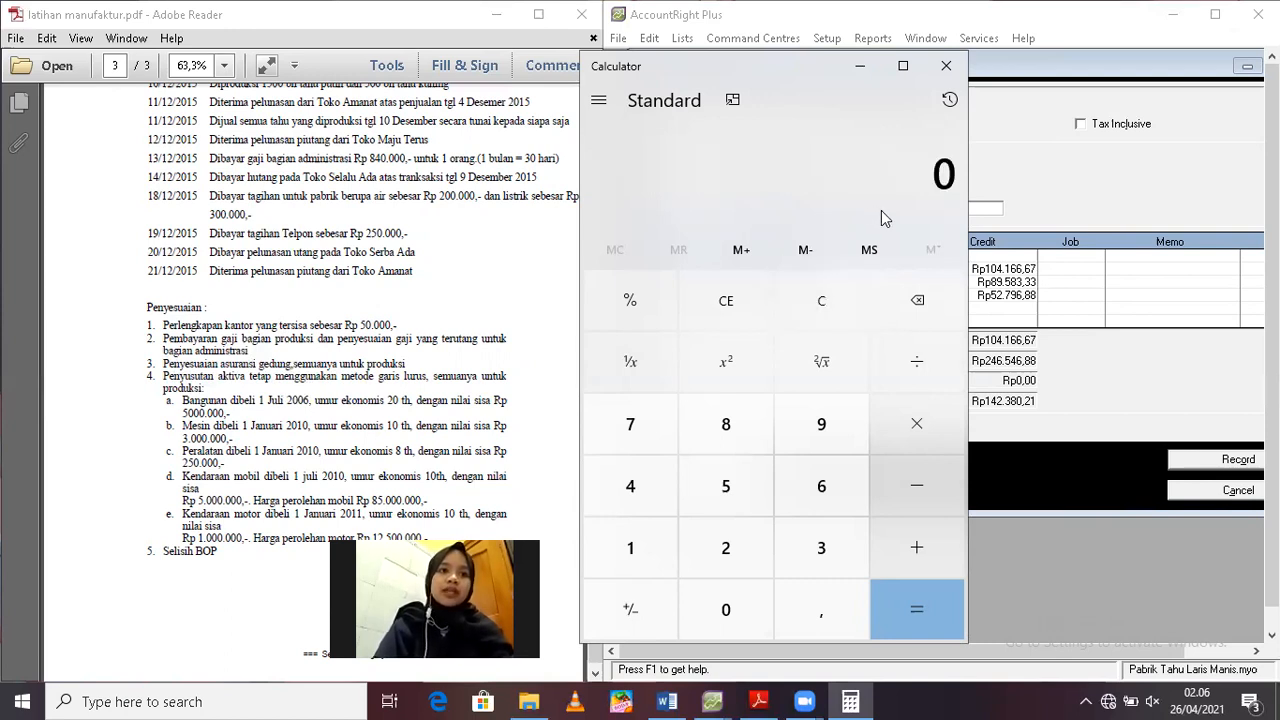
type("12.500.000")
key("minus")
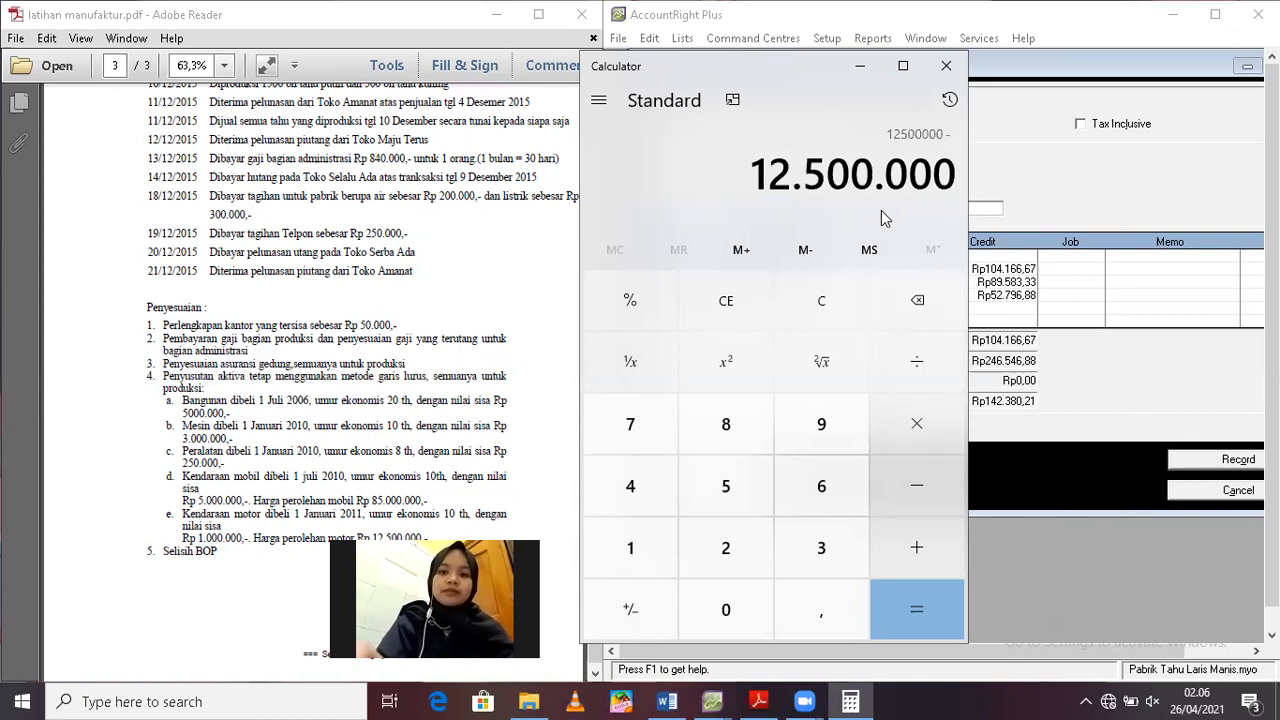
type("1000000")
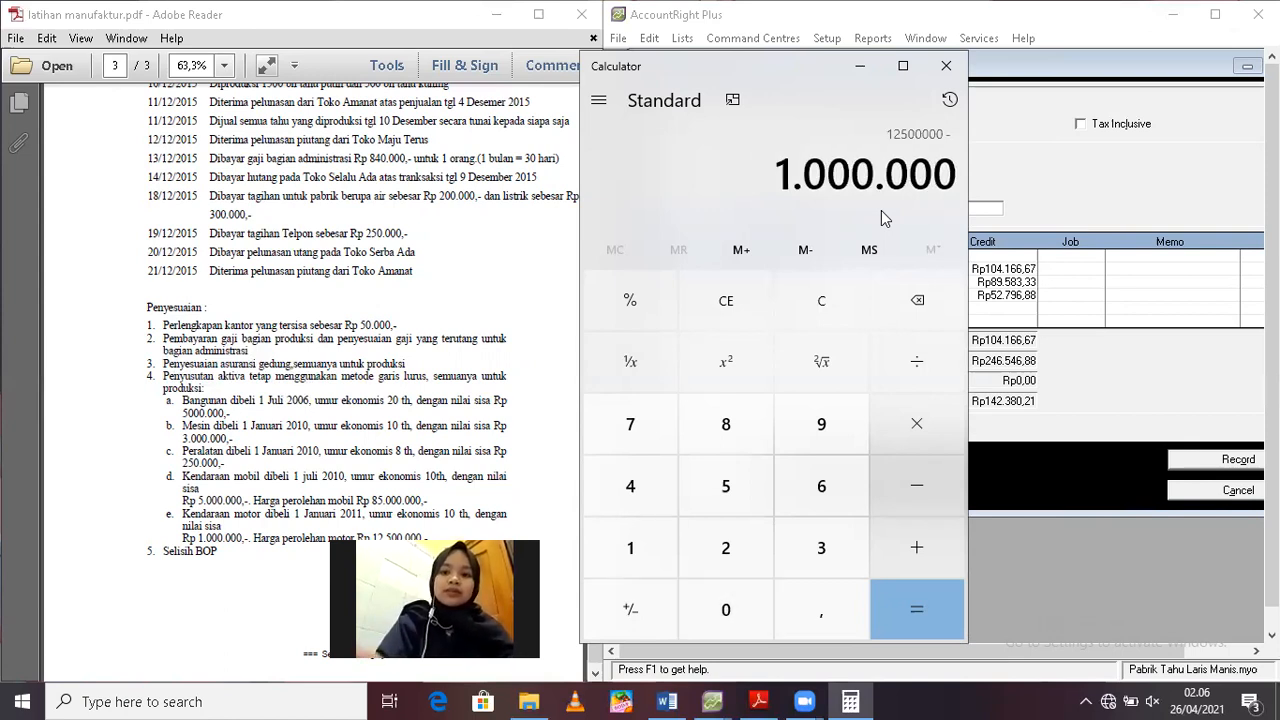
key("Return")
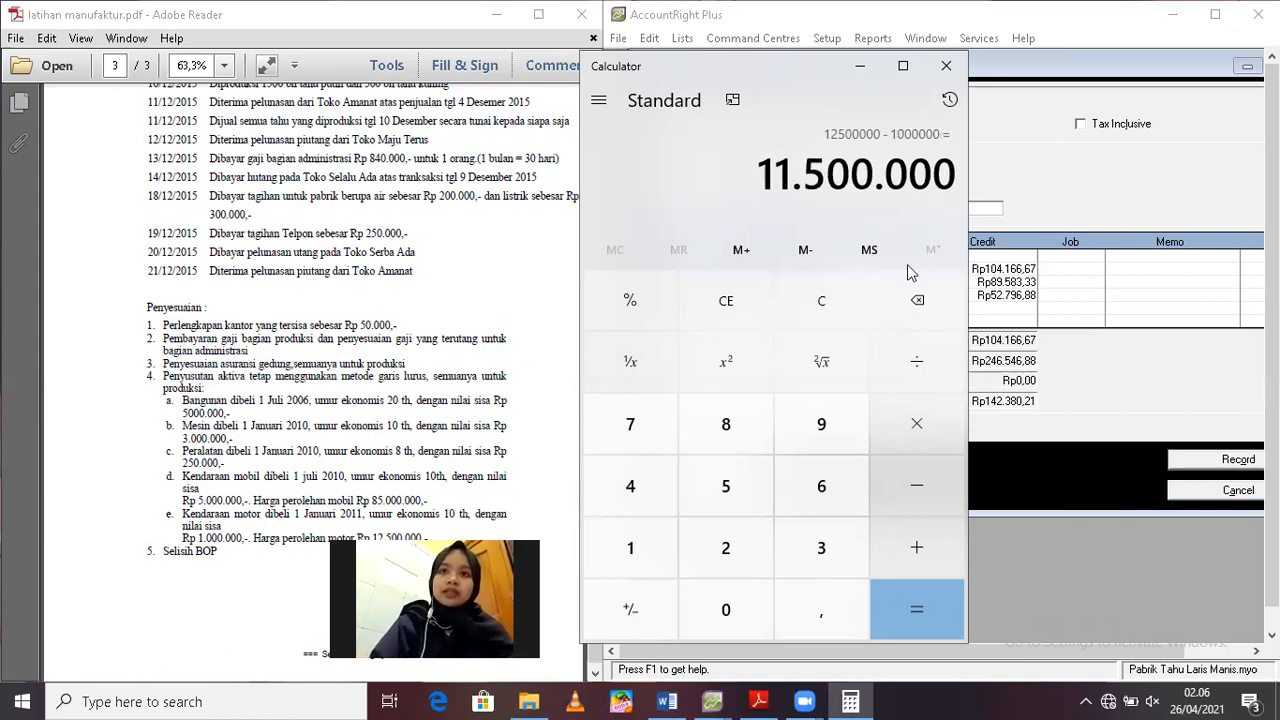
Divide the motorcycle's depreciable amount by its economic life of 10 years
left_click(920, 370)
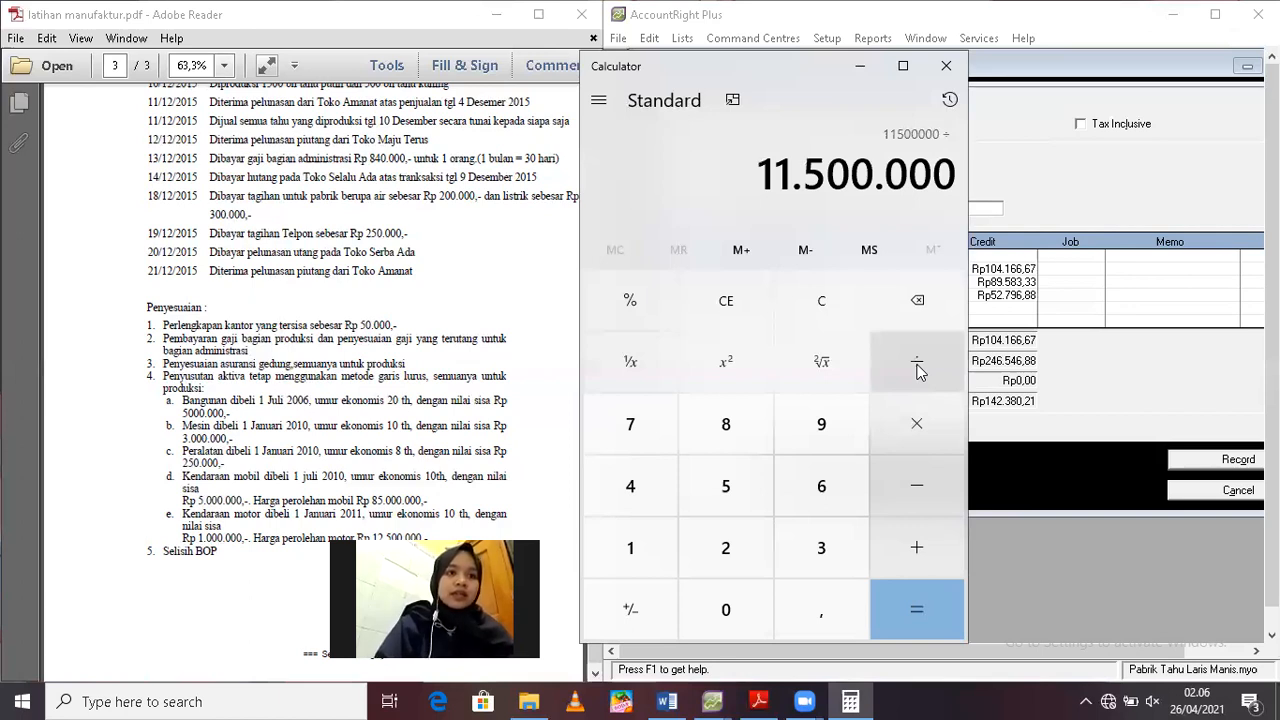
type("10")
key("Return")
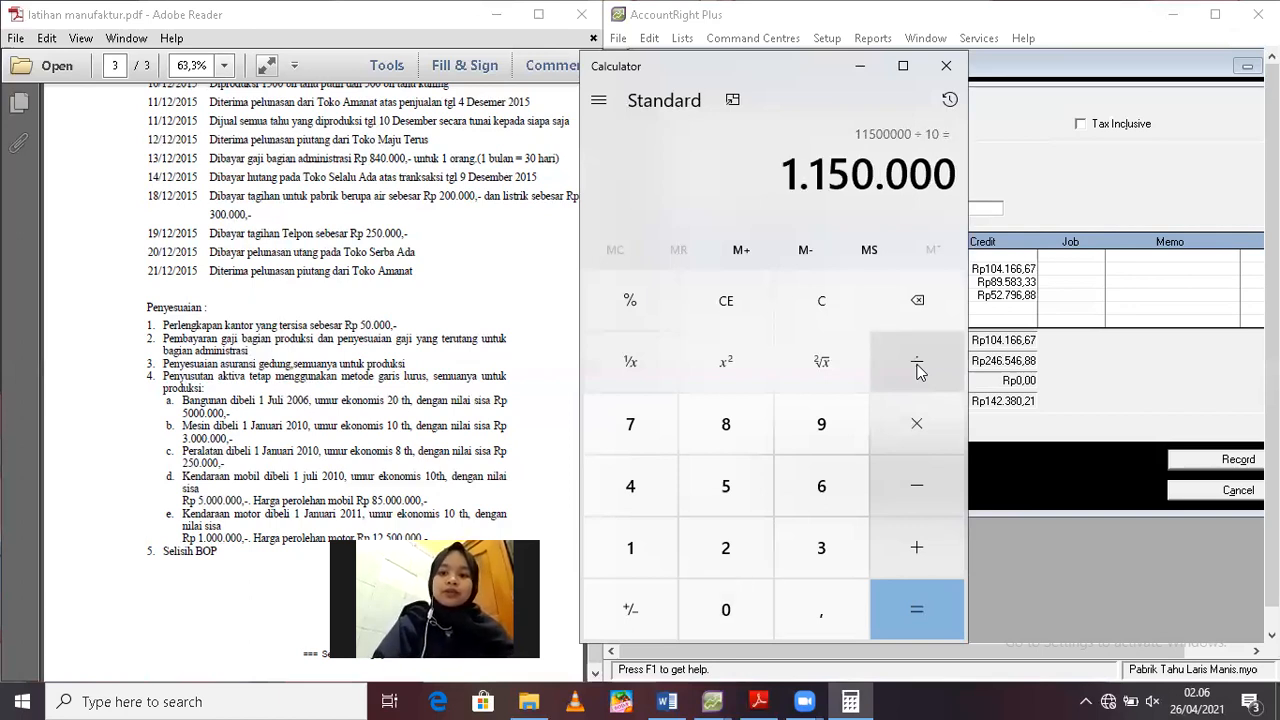
Divide the motorcycle's yearly depreciation of 1.150.000 by 12 months
left_click(919, 371)
type("12")
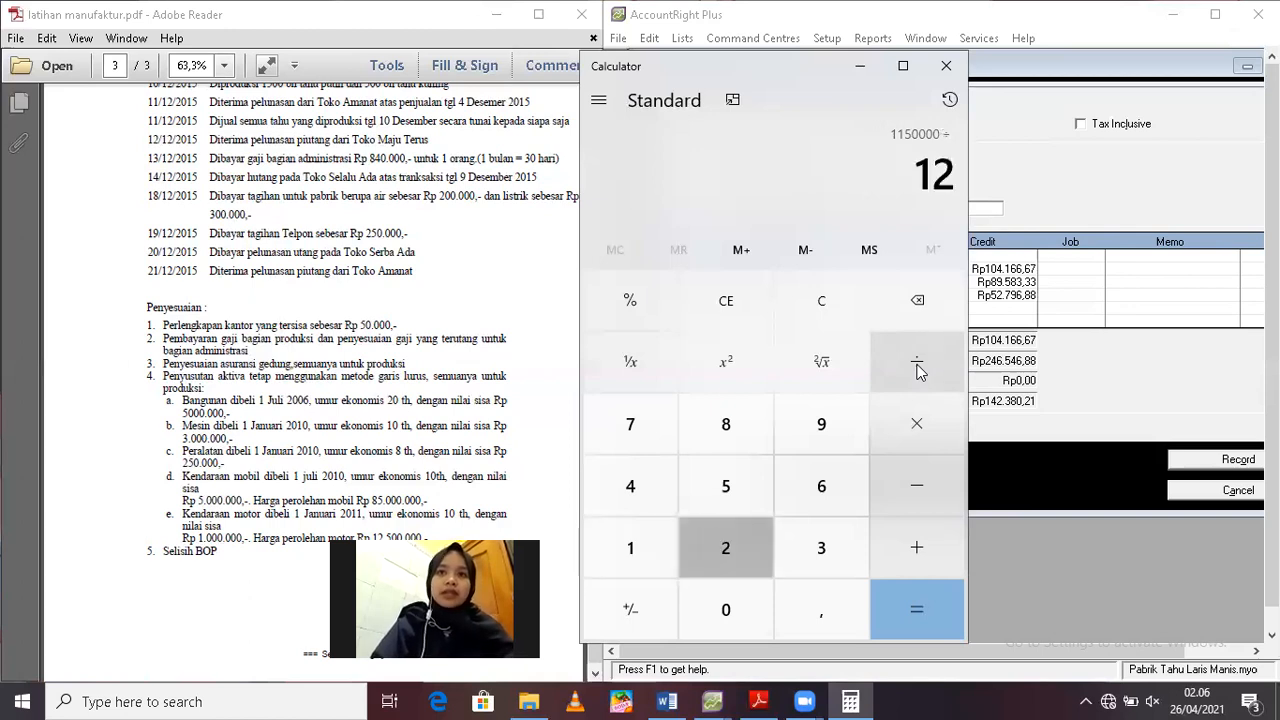
key("Return")
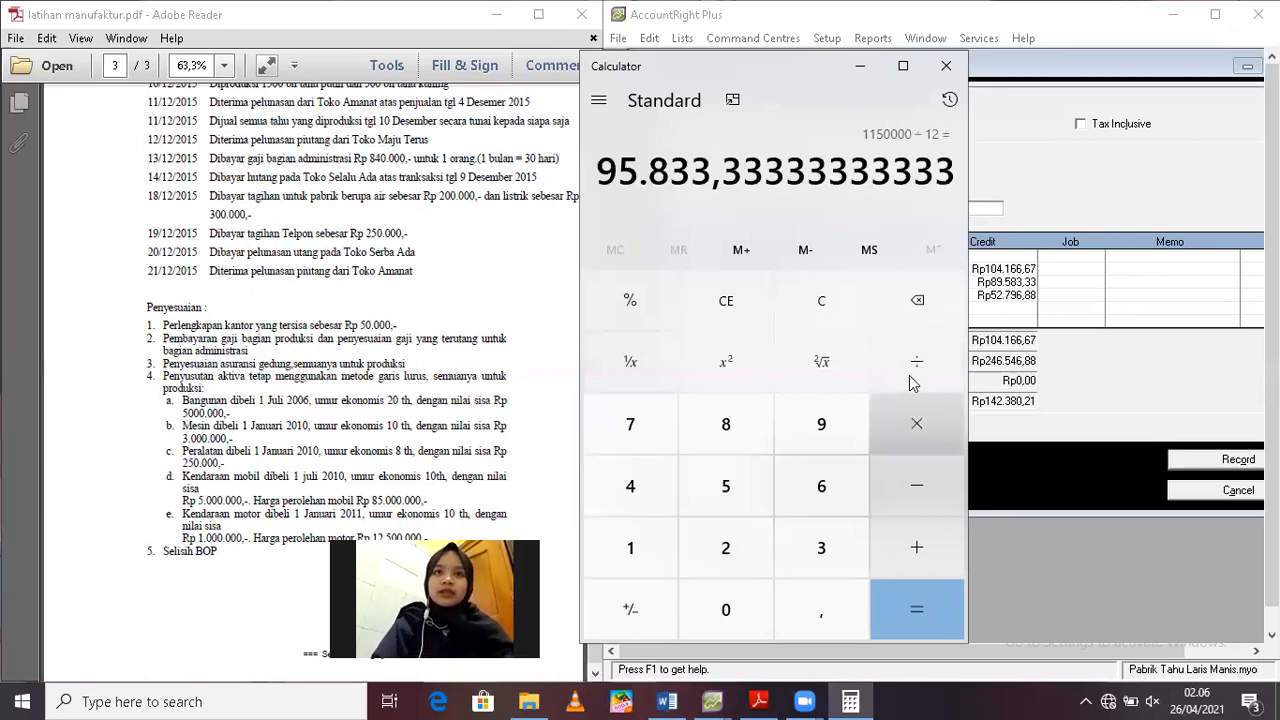
Clear the calculator and add the motorcycle's monthly depreciation of 95.833,33 to the car's 666.666,67
left_click(839, 314)
type("95")
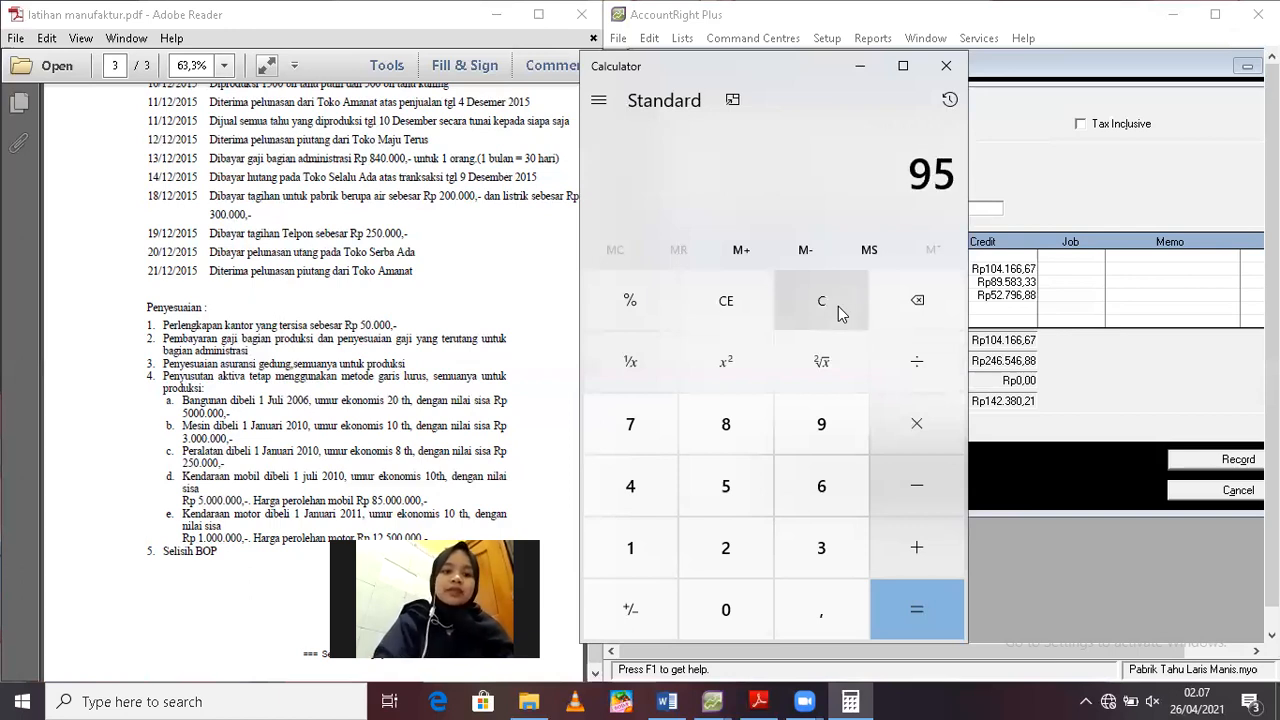
type(".833")
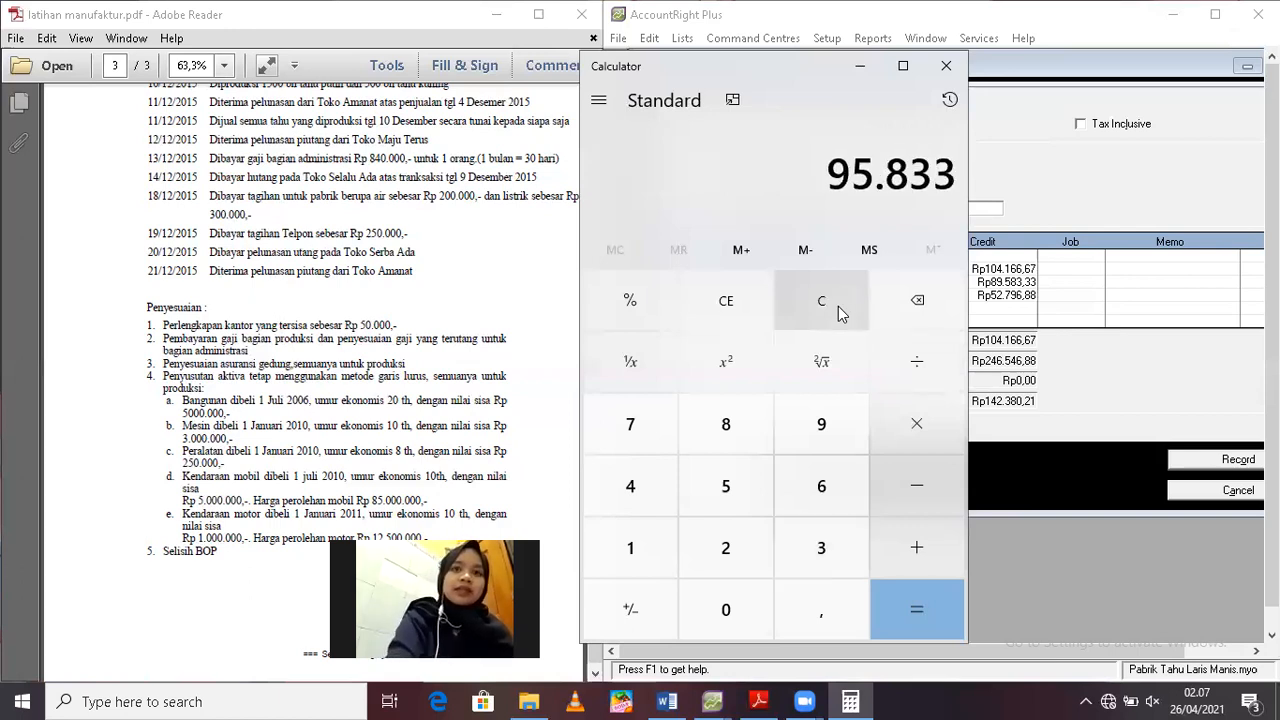
type(",33")
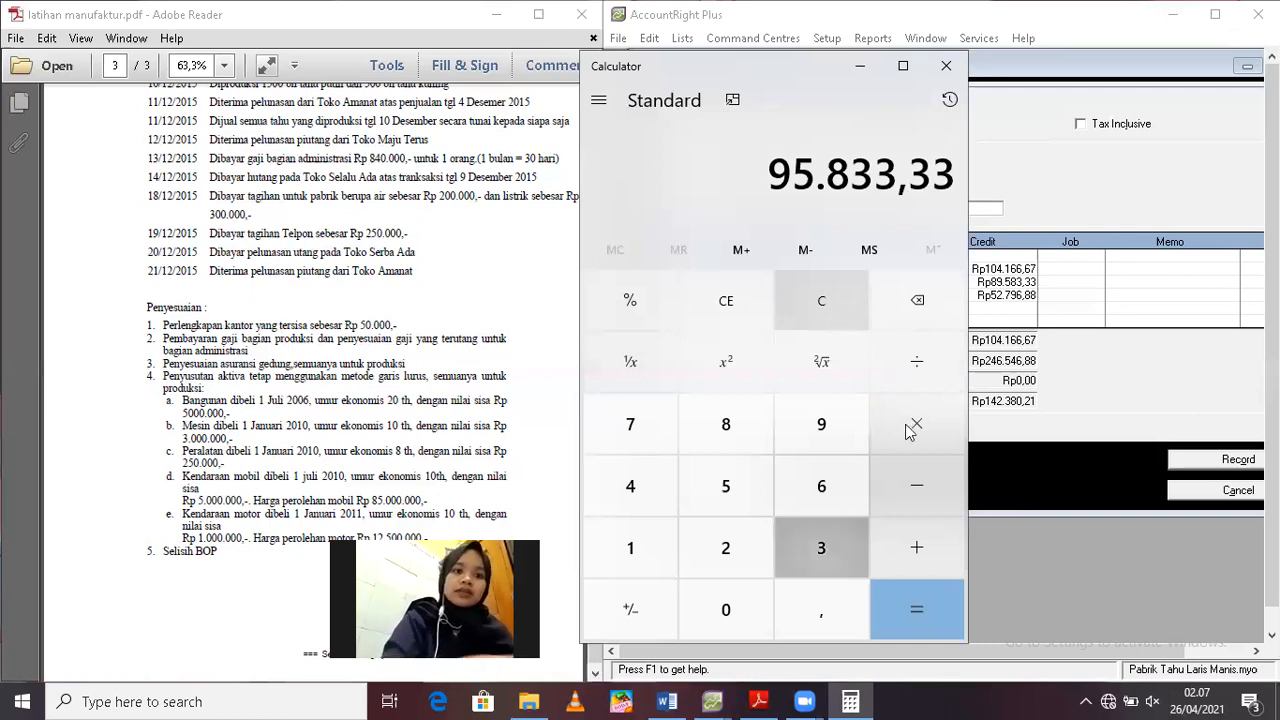
left_click(916, 548)
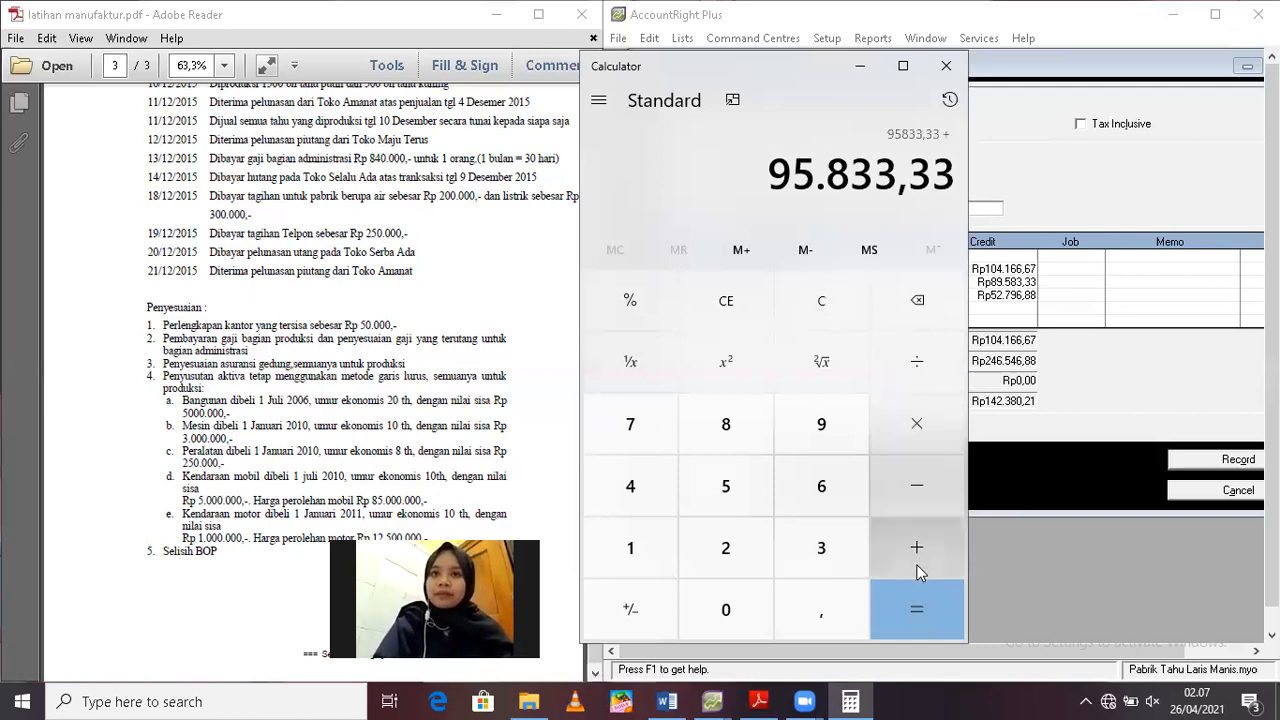
type("666")
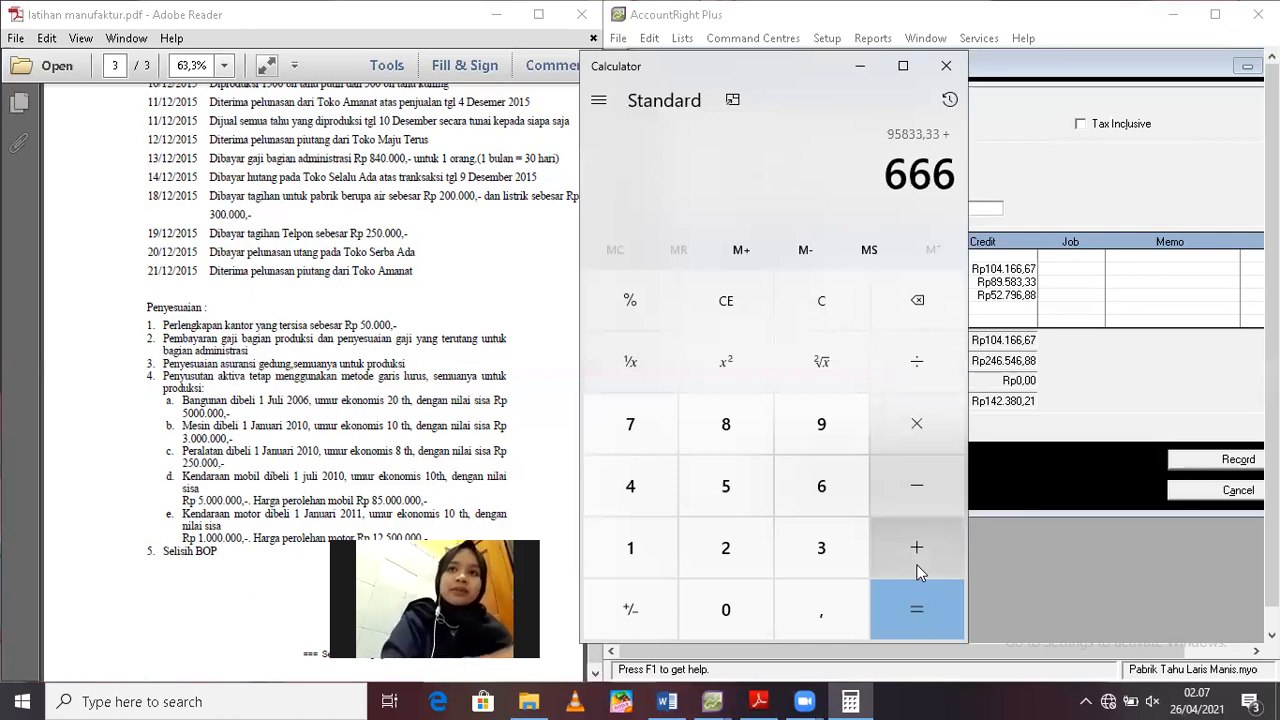
type(".666,67")
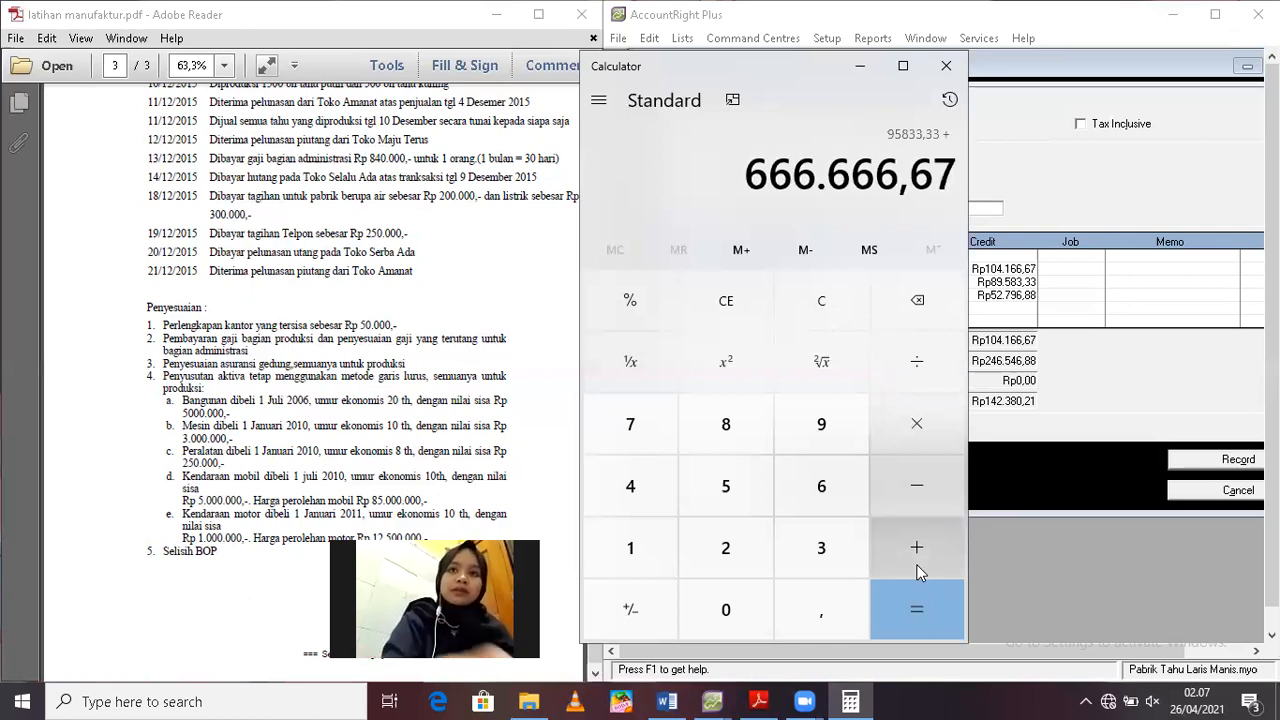
key("Return")
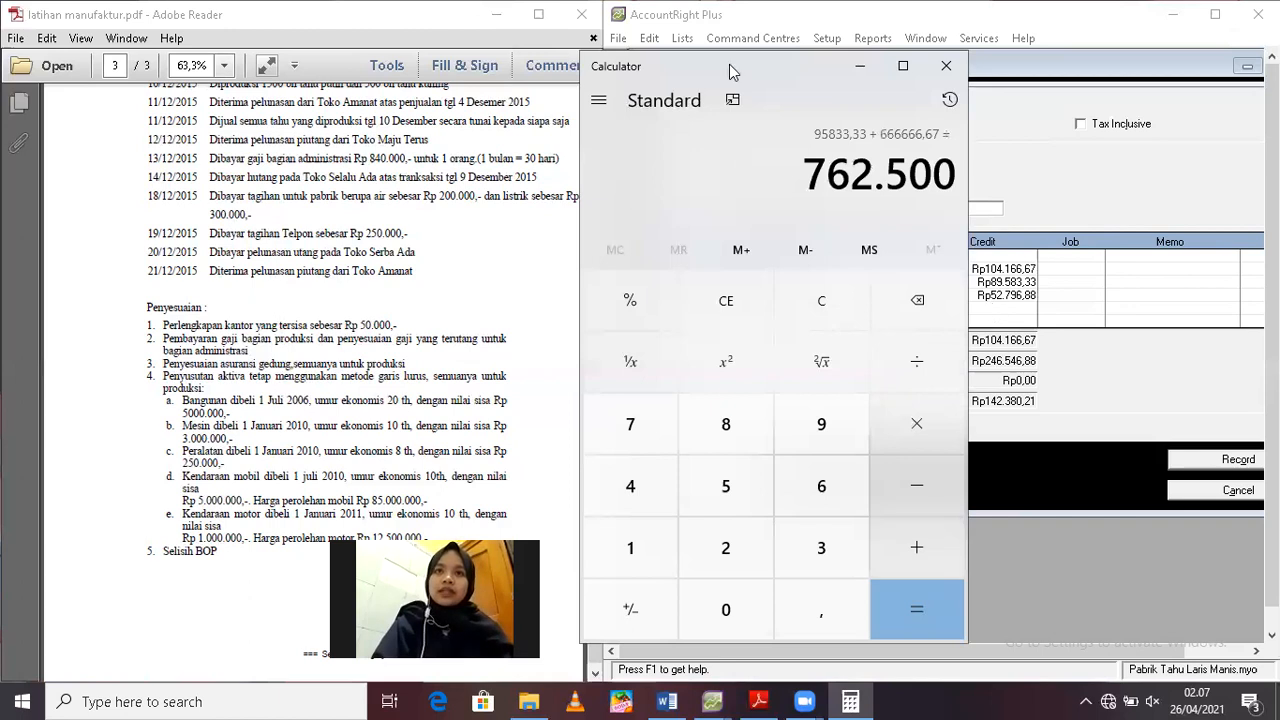
Add account 1-2510 Acc. Dep. Vehicle to the journal entry with a credit of Rp762.500,00
left_click_drag(729, 64, 301, 59)
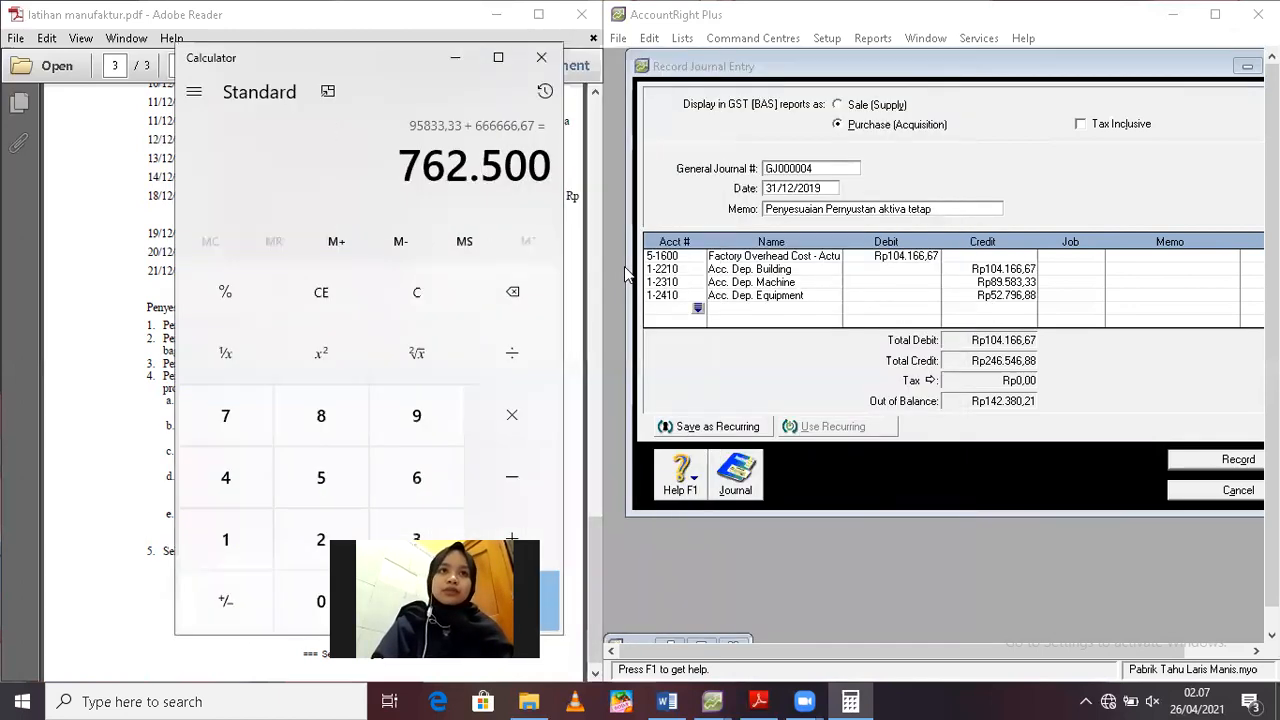
left_click(697, 311)
left_click(698, 309)
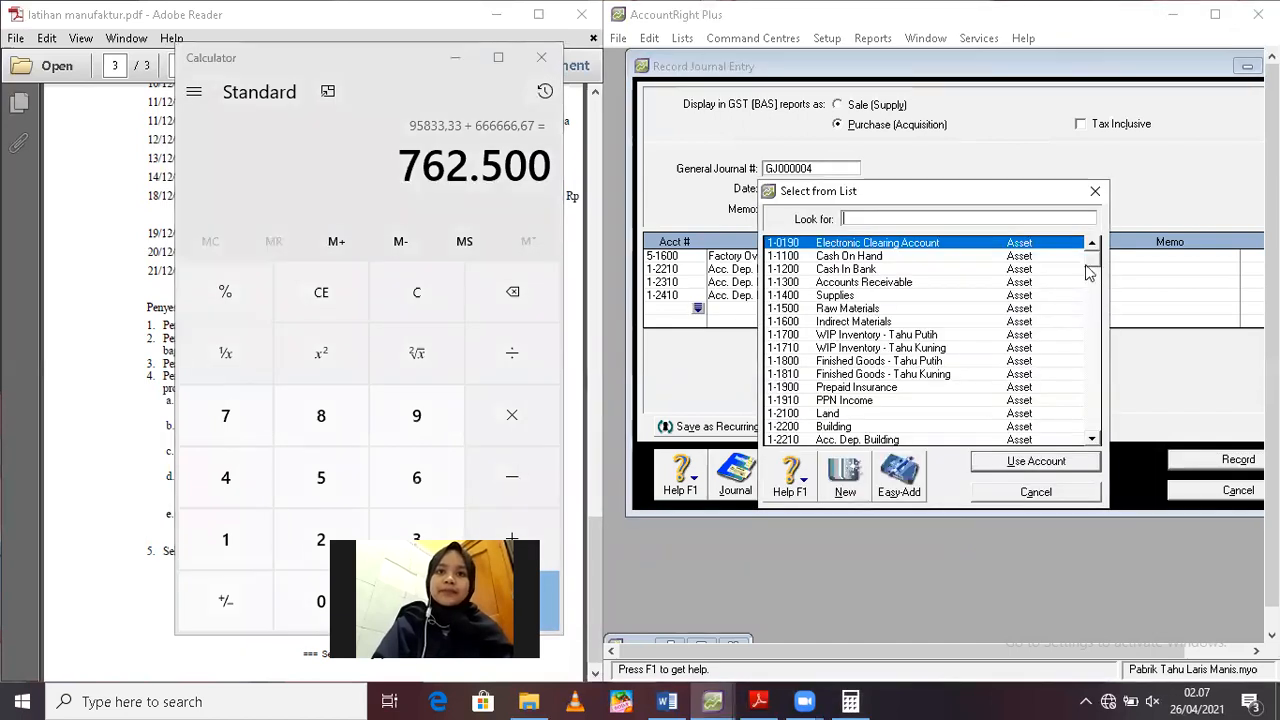
left_click_drag(1089, 273, 1097, 333)
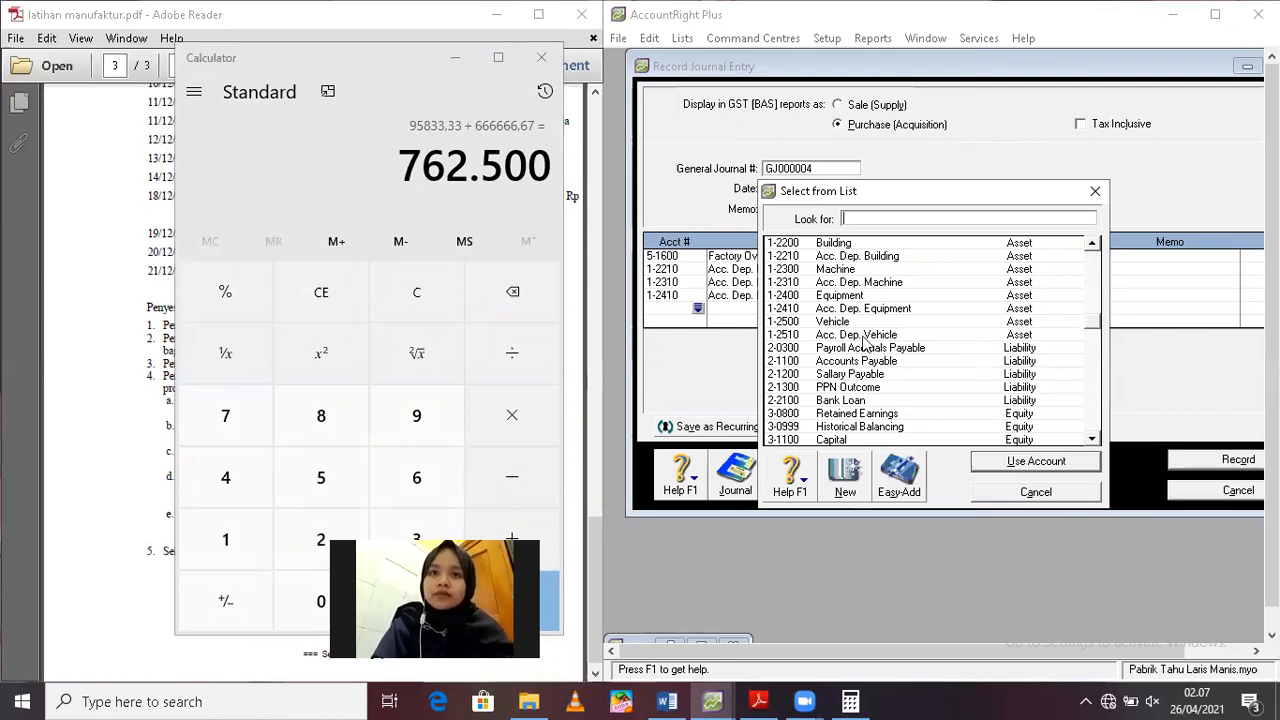
double_click(934, 336)
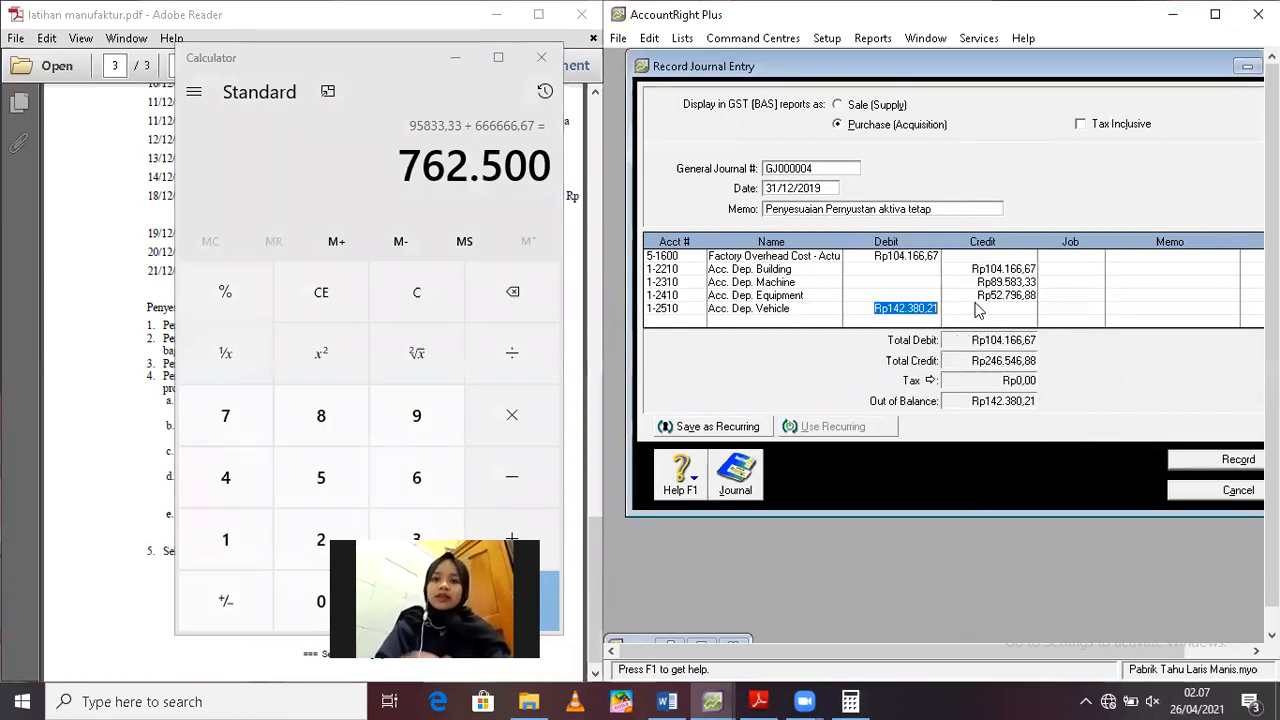
left_click(991, 309)
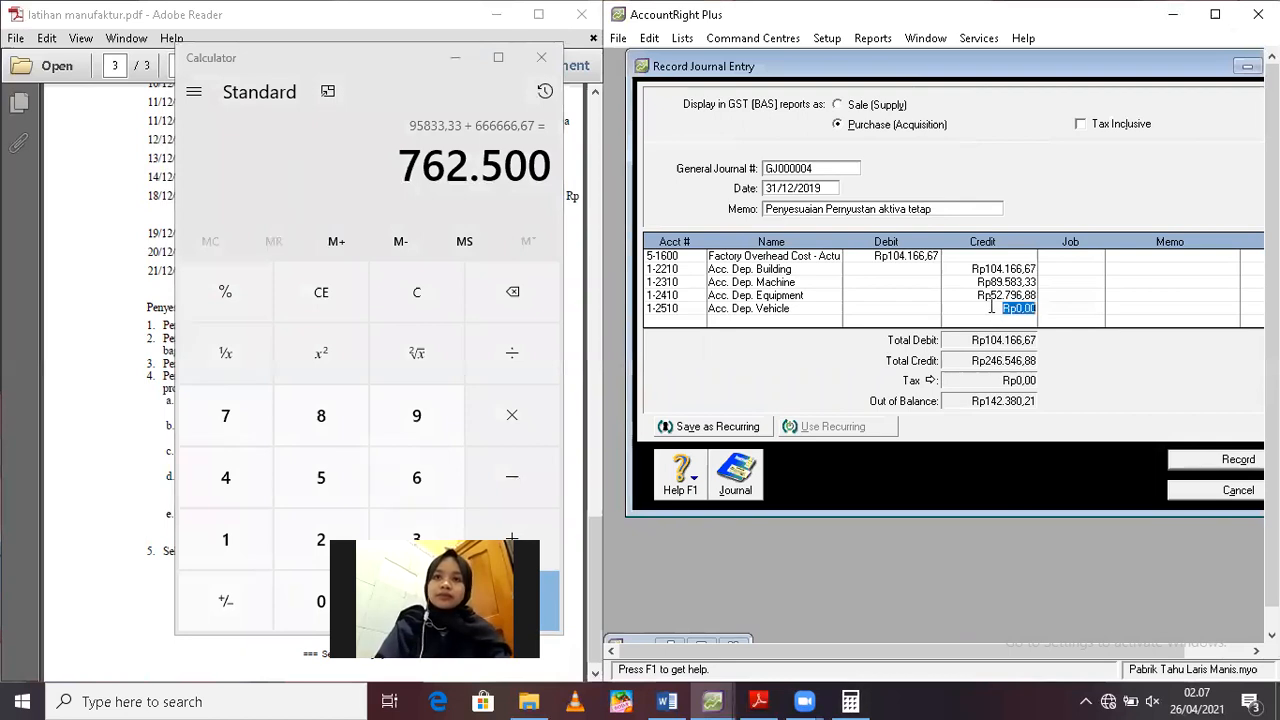
type("762500")
key("Return")
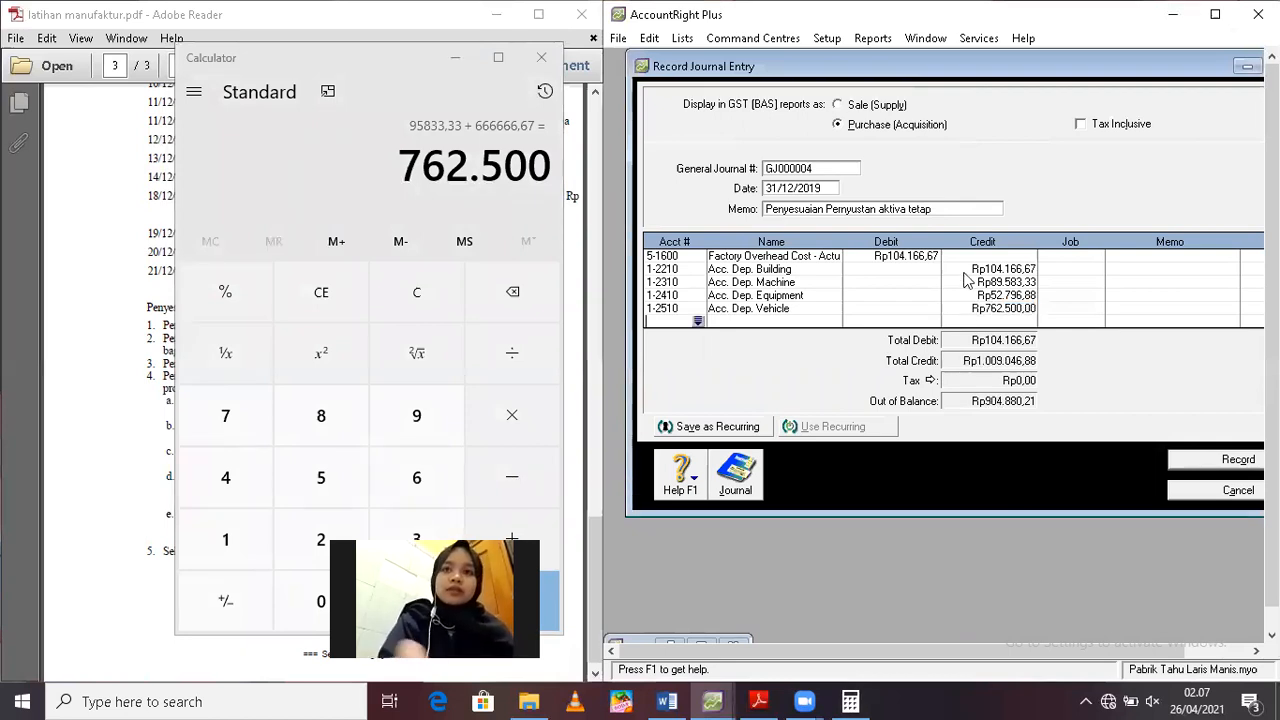
Set the debit of account 5-1600 Factory Overhead Cost to Rp1.009.046,88 and record the depreciation journal entry
left_click(900, 257)
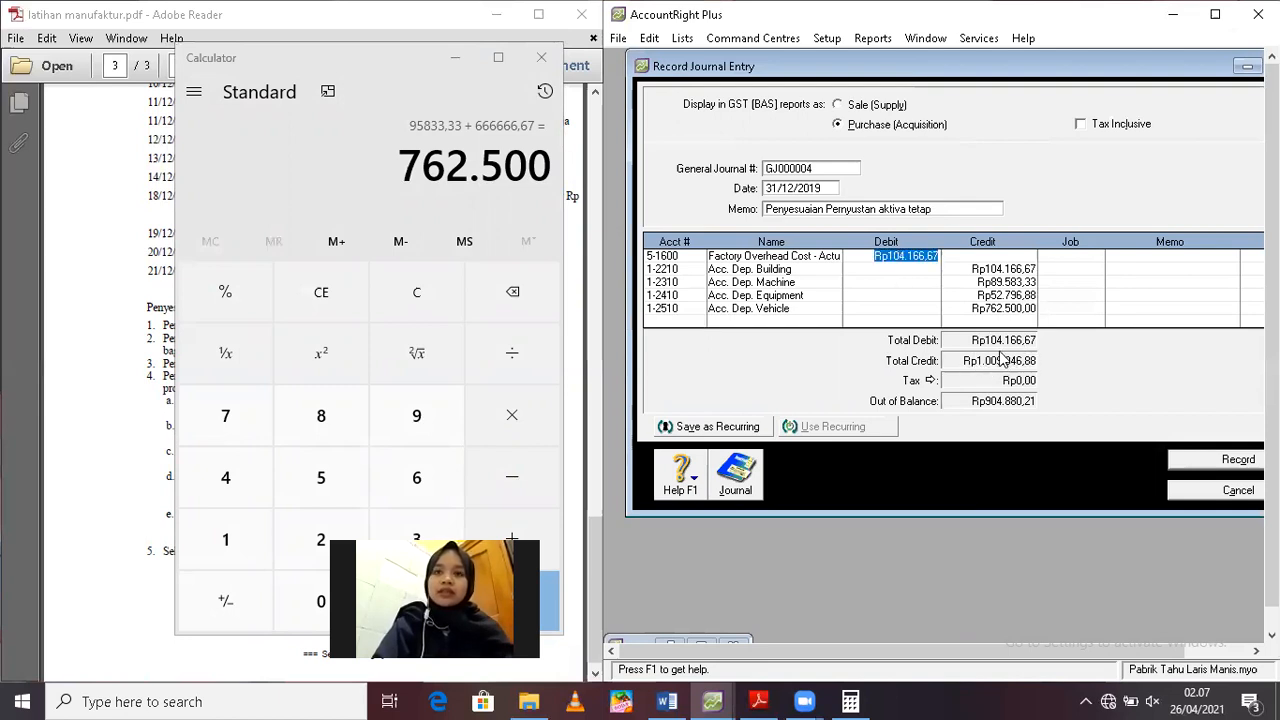
type("10090")
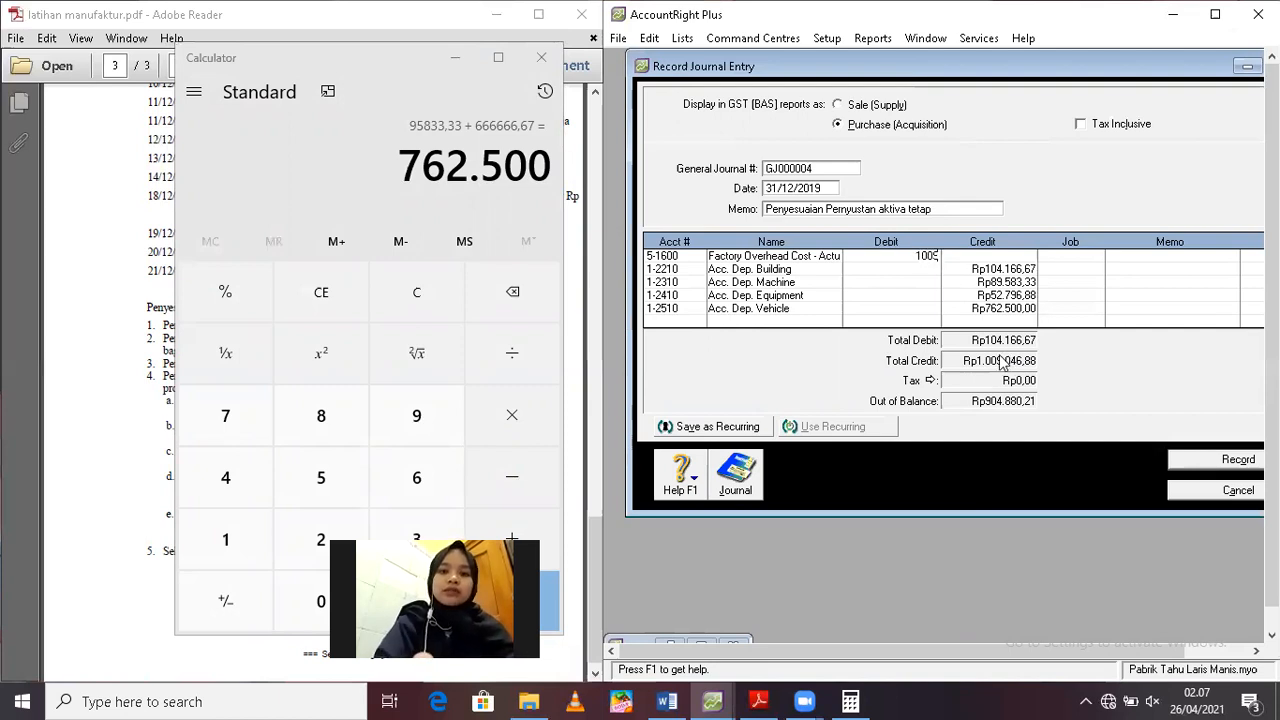
type("46")
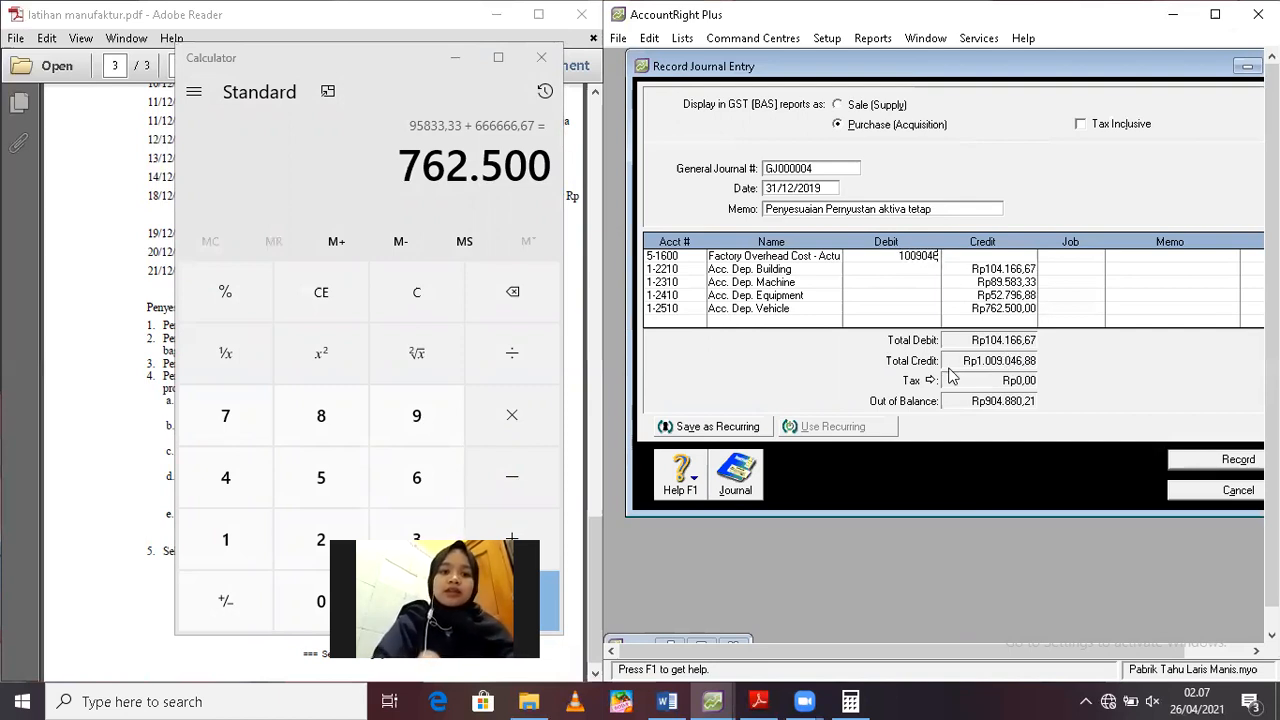
type(",88")
key("Return")
key("Return")
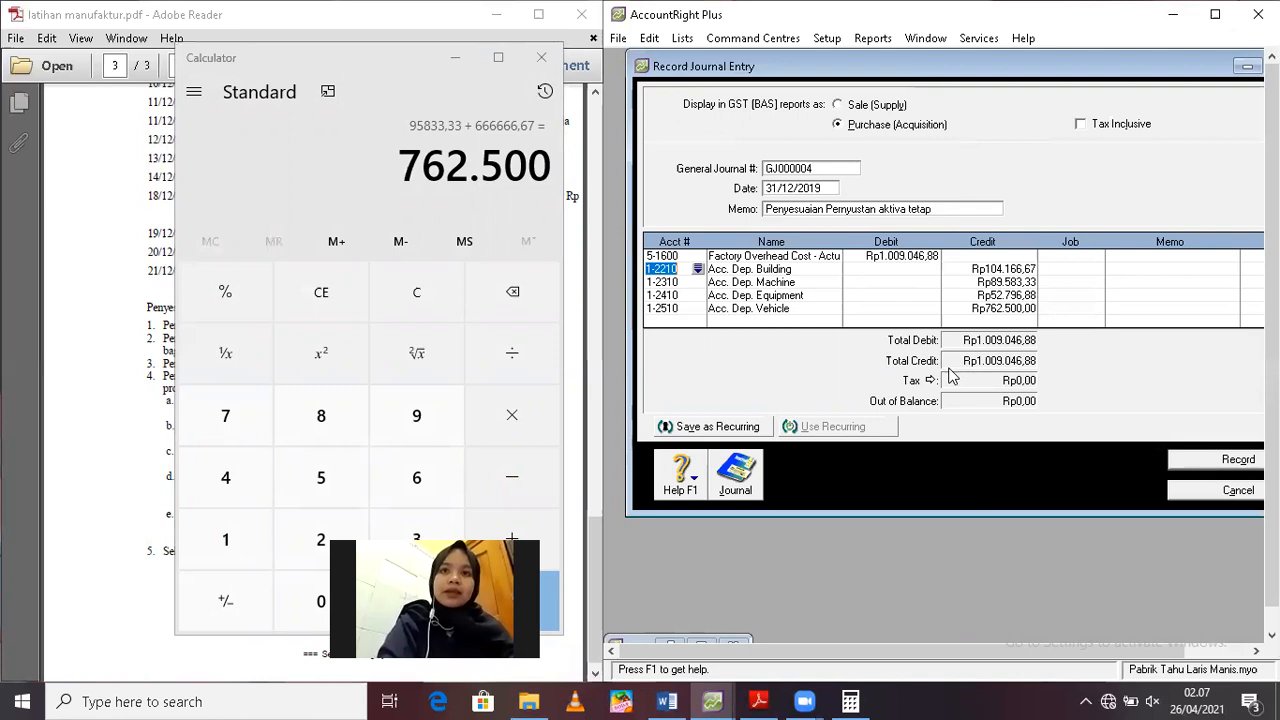
left_click(1228, 459)
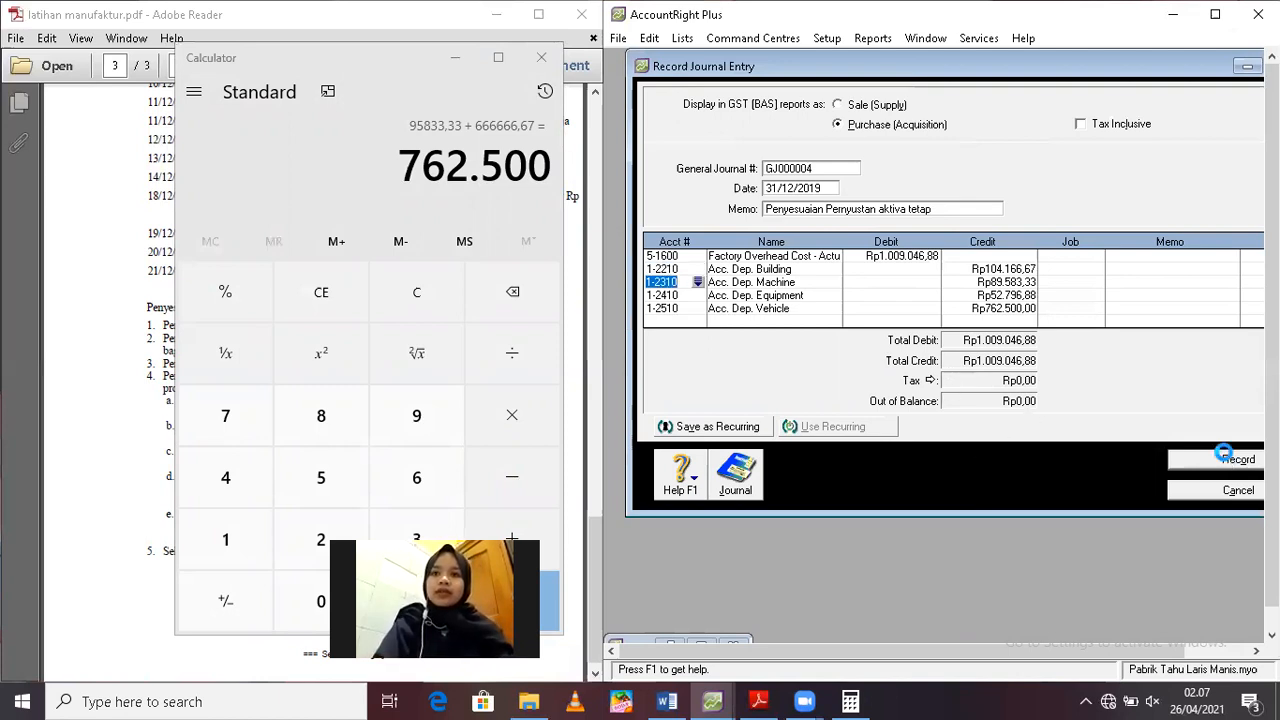
Minimize the calculator and review the last adjustment item, Selisih BOP, in the exercise PDF
left_click(451, 59)
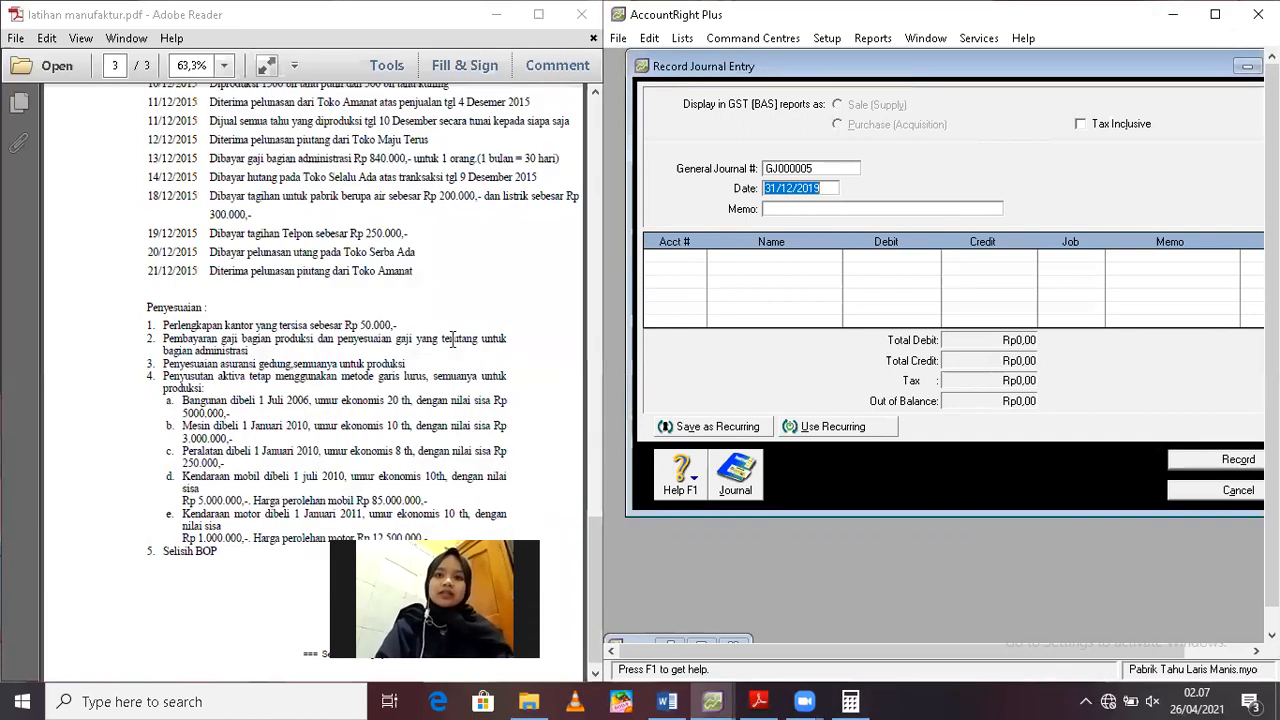
left_click_drag(594, 546, 595, 576)
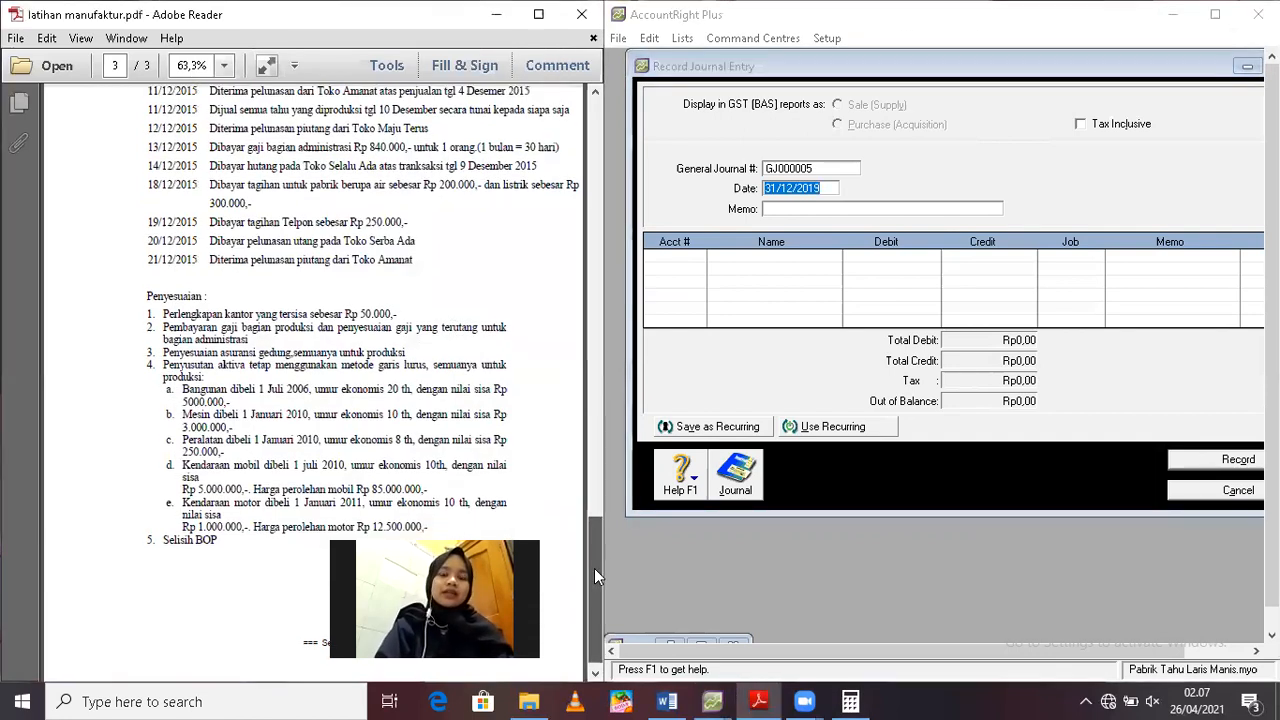
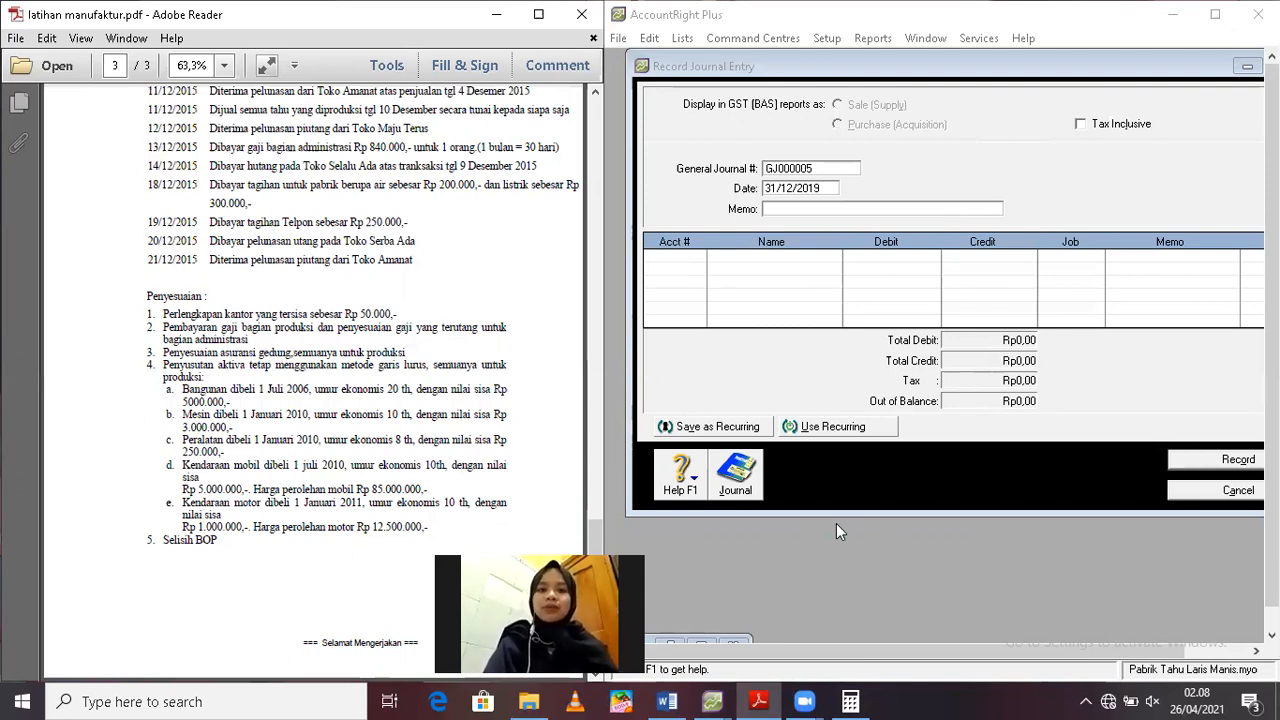
Check the December trial balance and enter the memo "Menutup akun BOP Dibebankan" in the 31/12/2019 journal entry
left_click(704, 646)
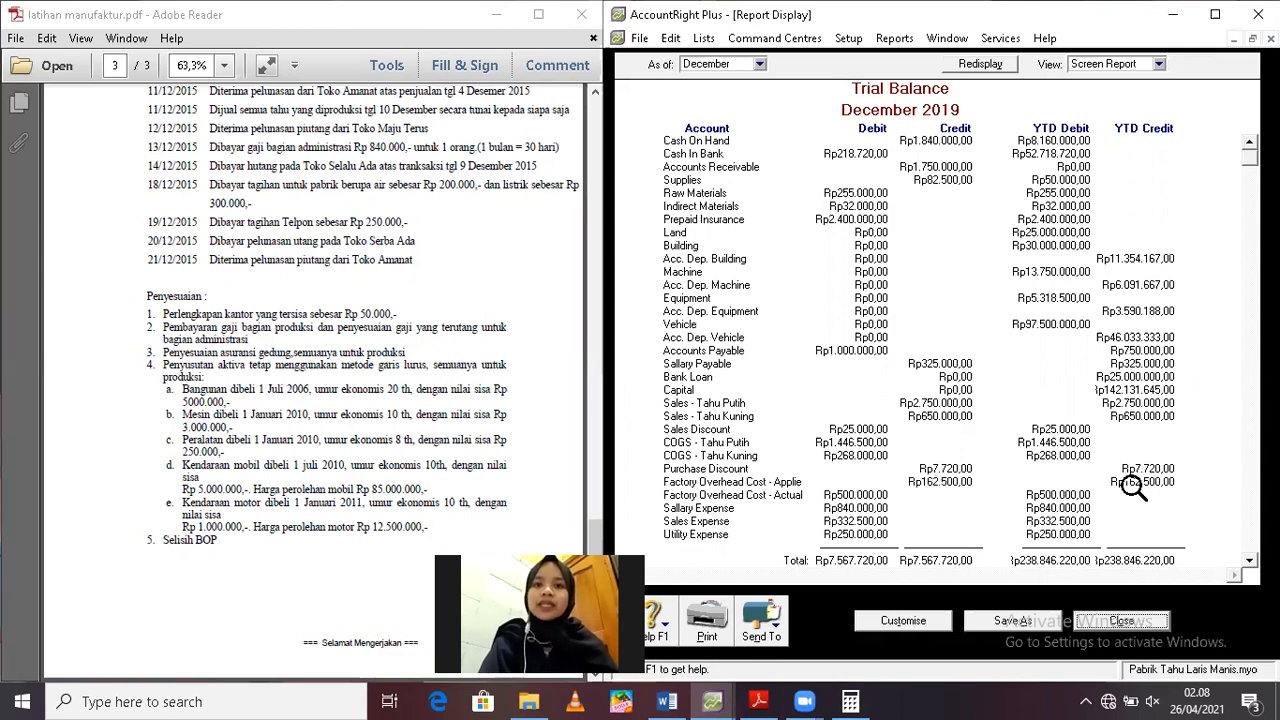
left_click(1234, 38)
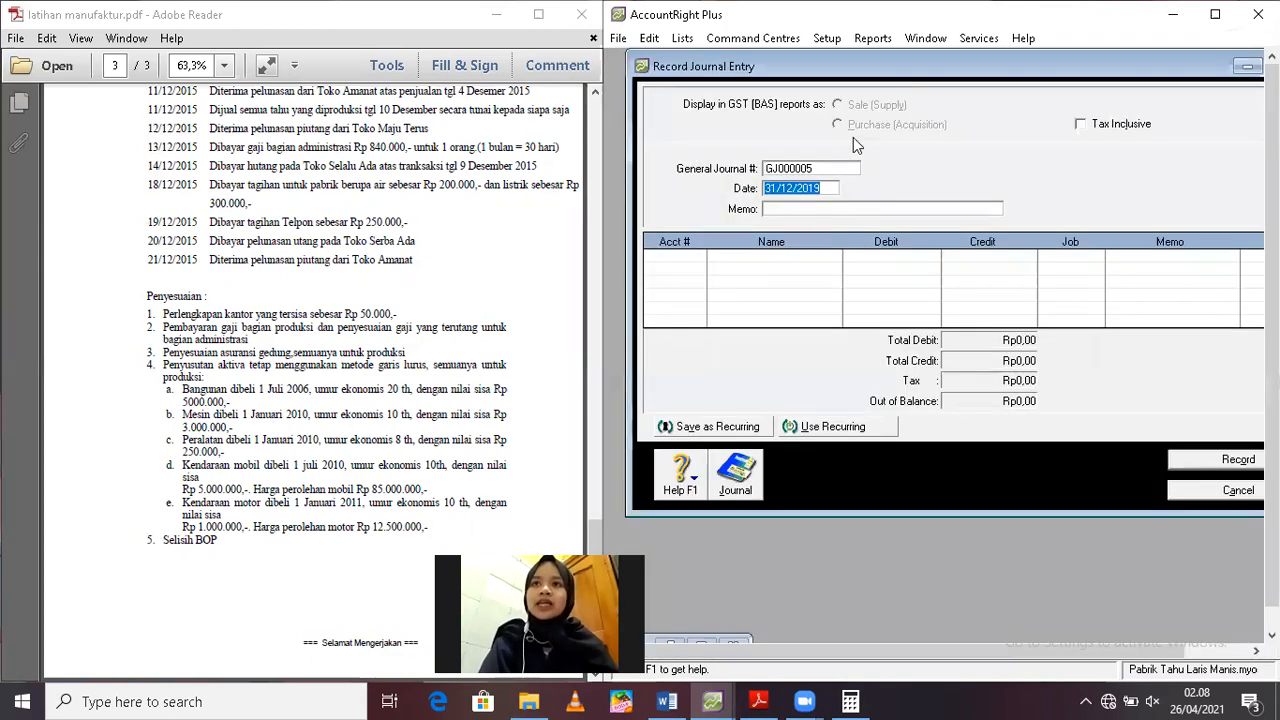
left_click(798, 209)
type("Pe")
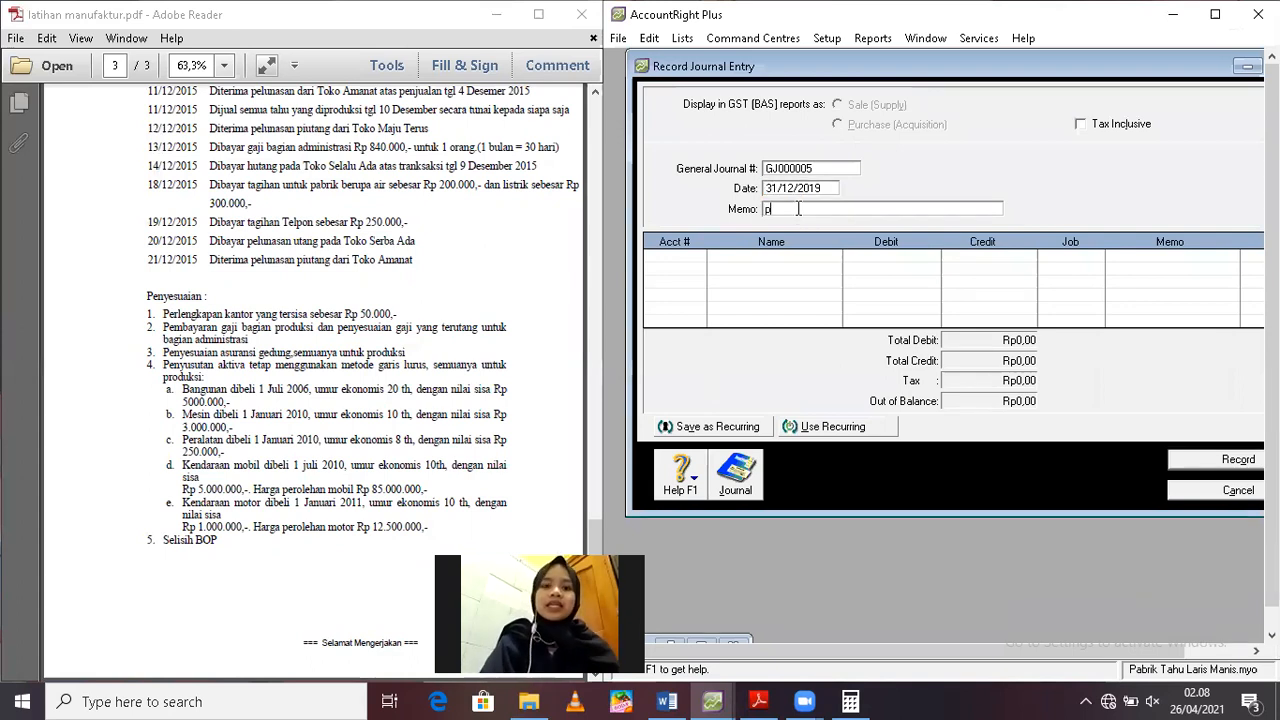
key("BackSpace")
key("BackSpace")
type("Menutup akun BOP ")
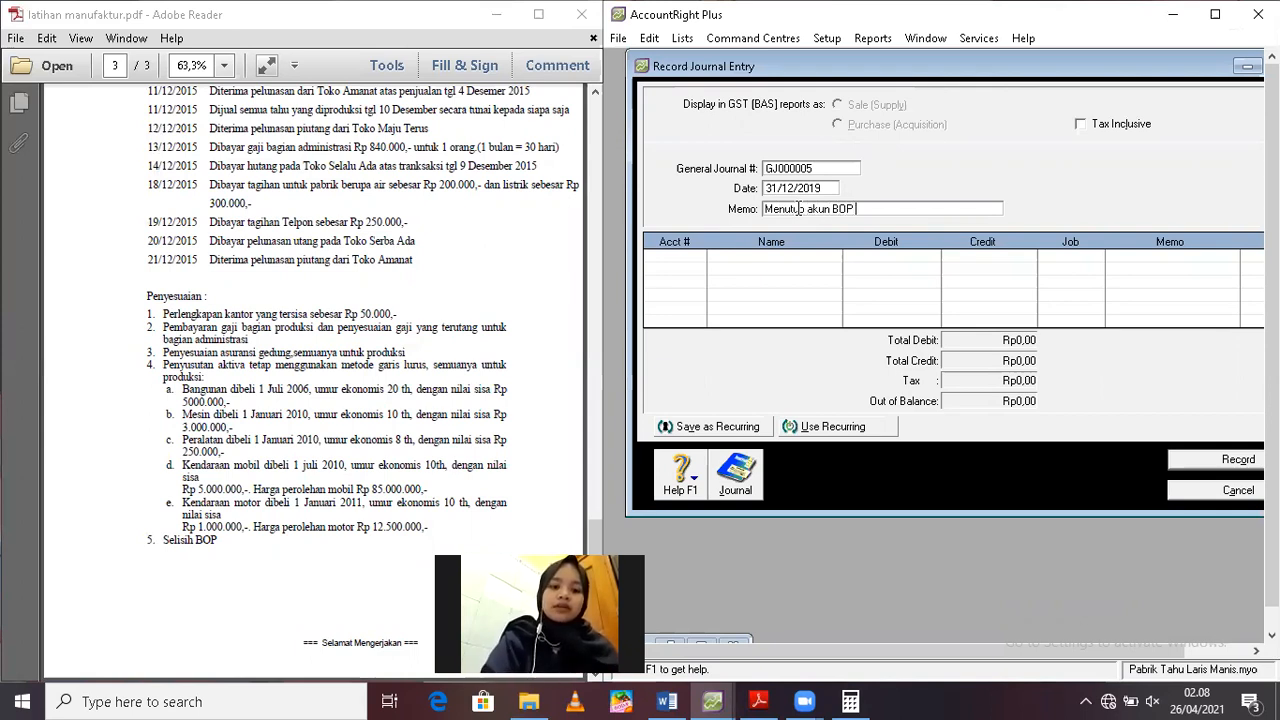
type("Dibeban")
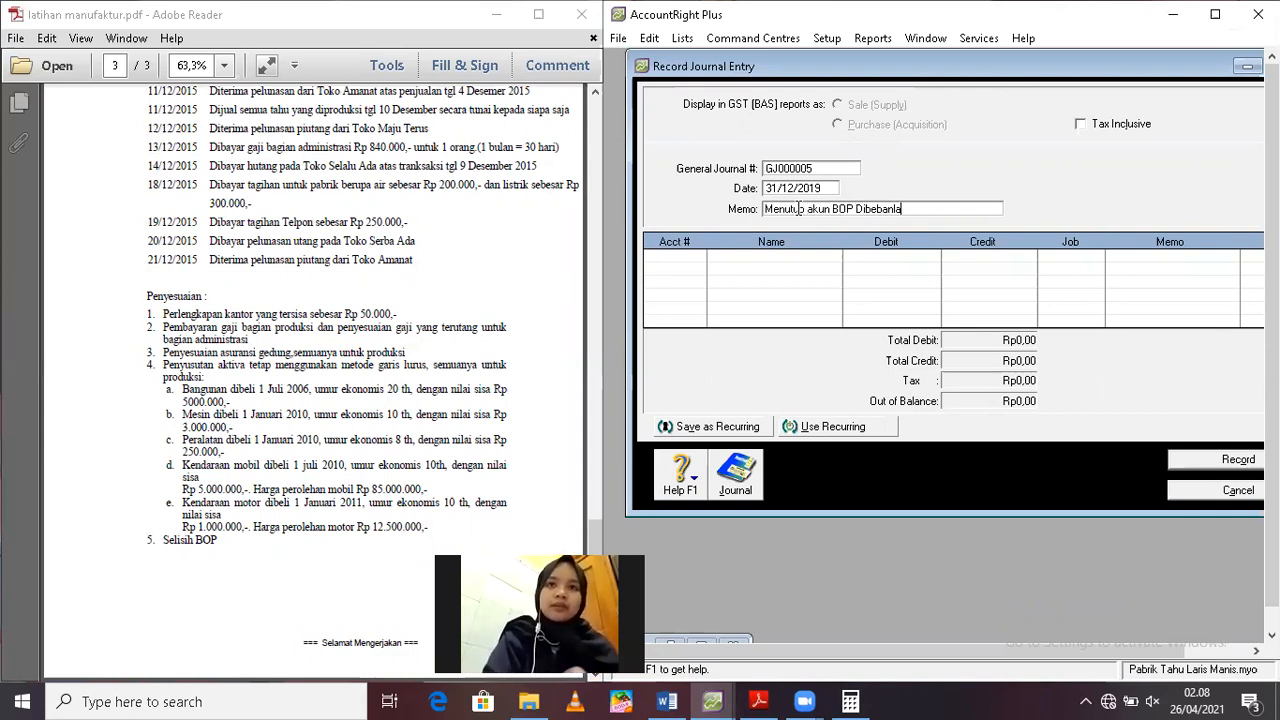
type("kan")
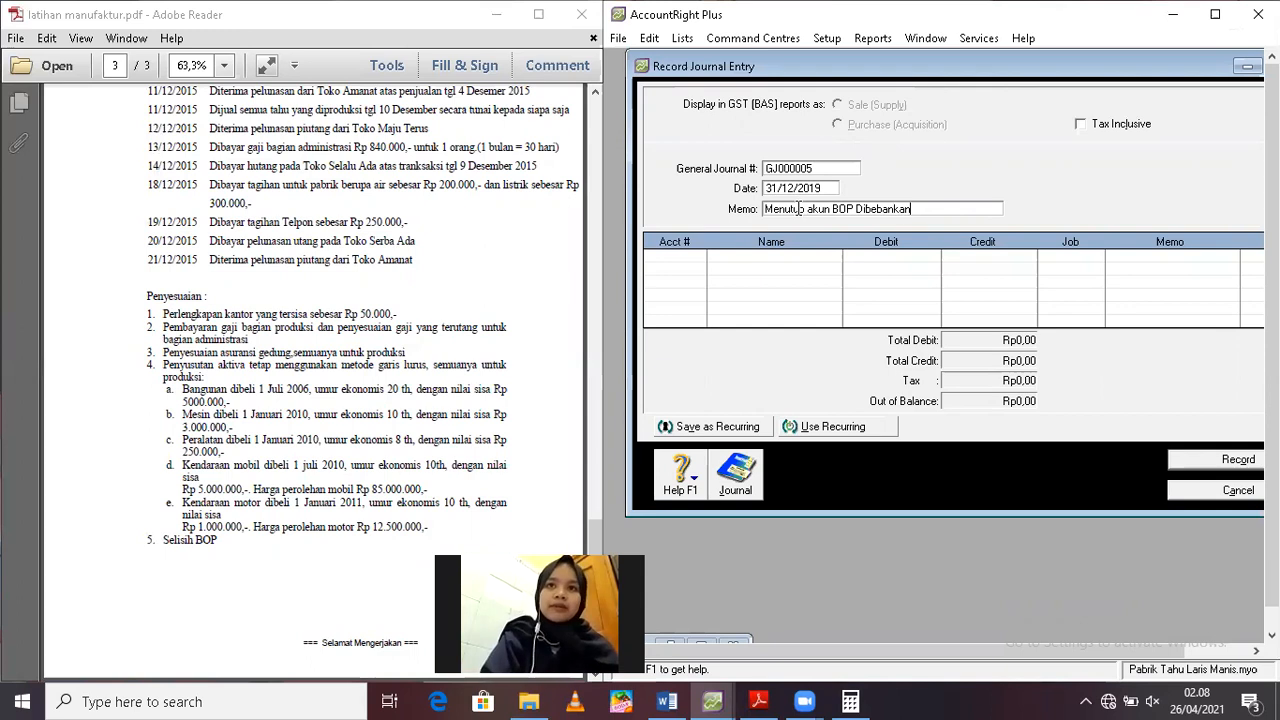
Add account 5-1500 Factory Overhead Cost - Applied to the journal entry with a debit of Rp162.500, checking the amount against the trial balance
left_click(680, 263)
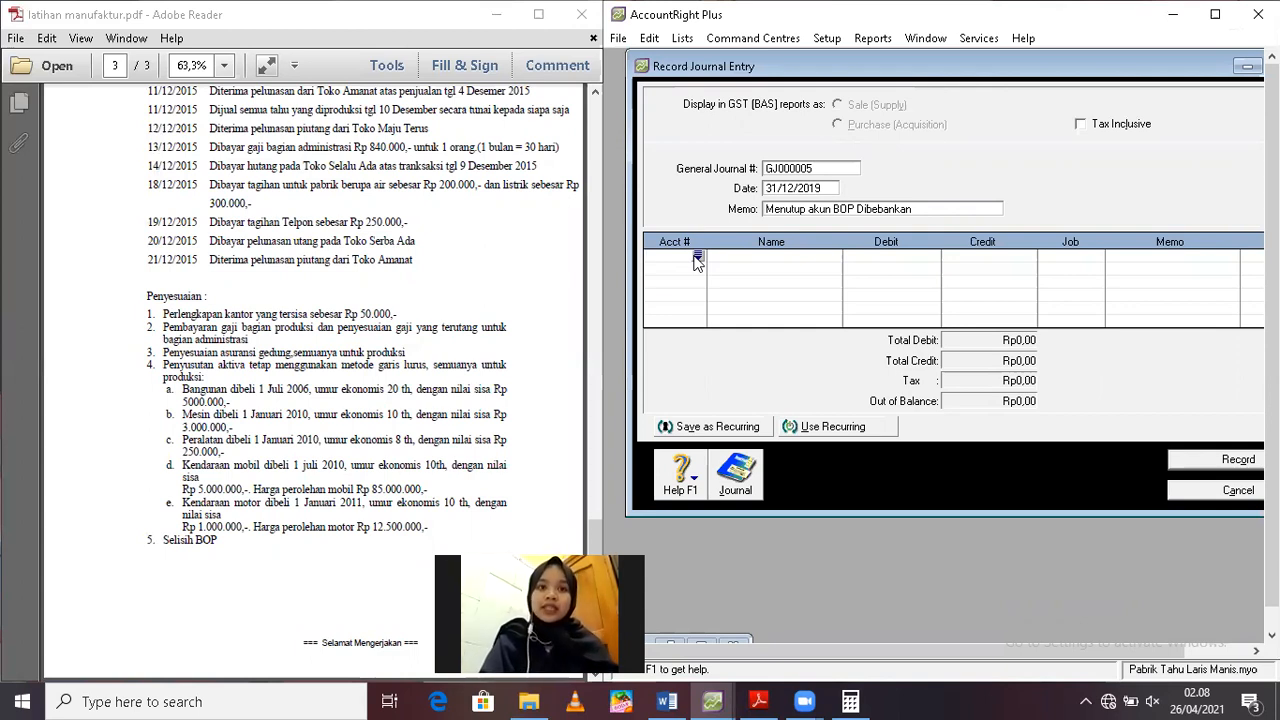
left_click(698, 257)
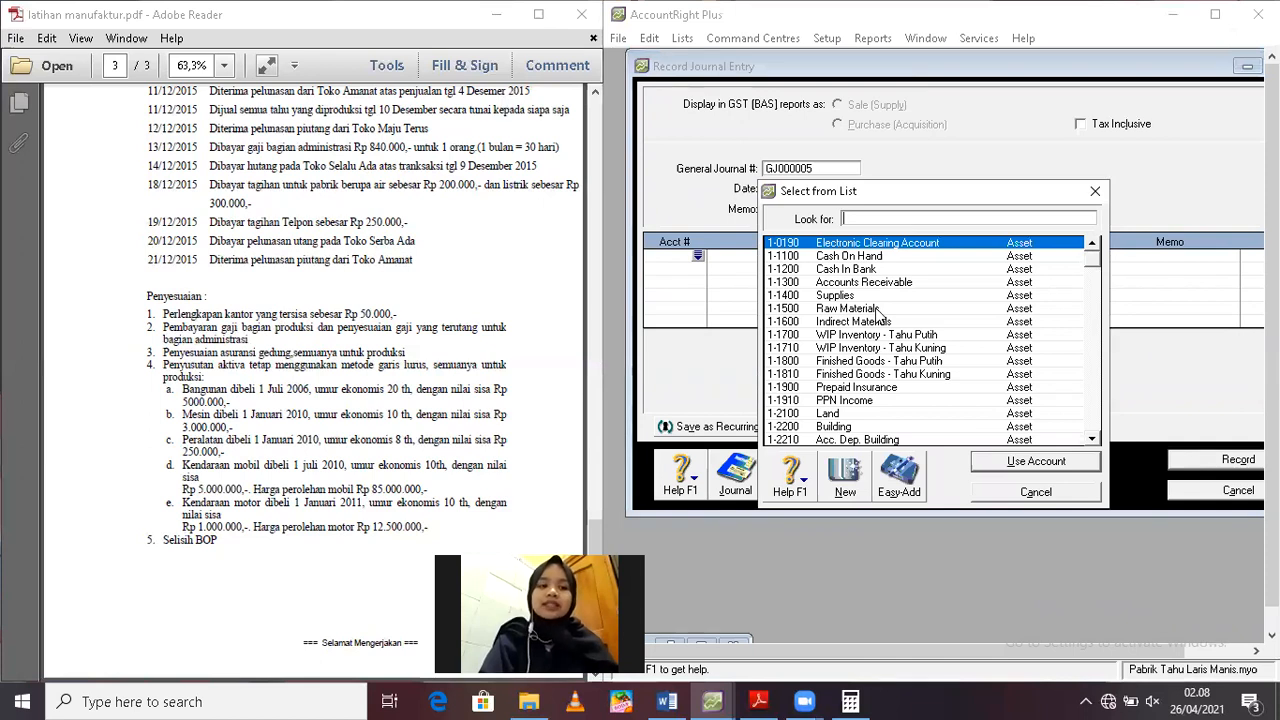
type("5")
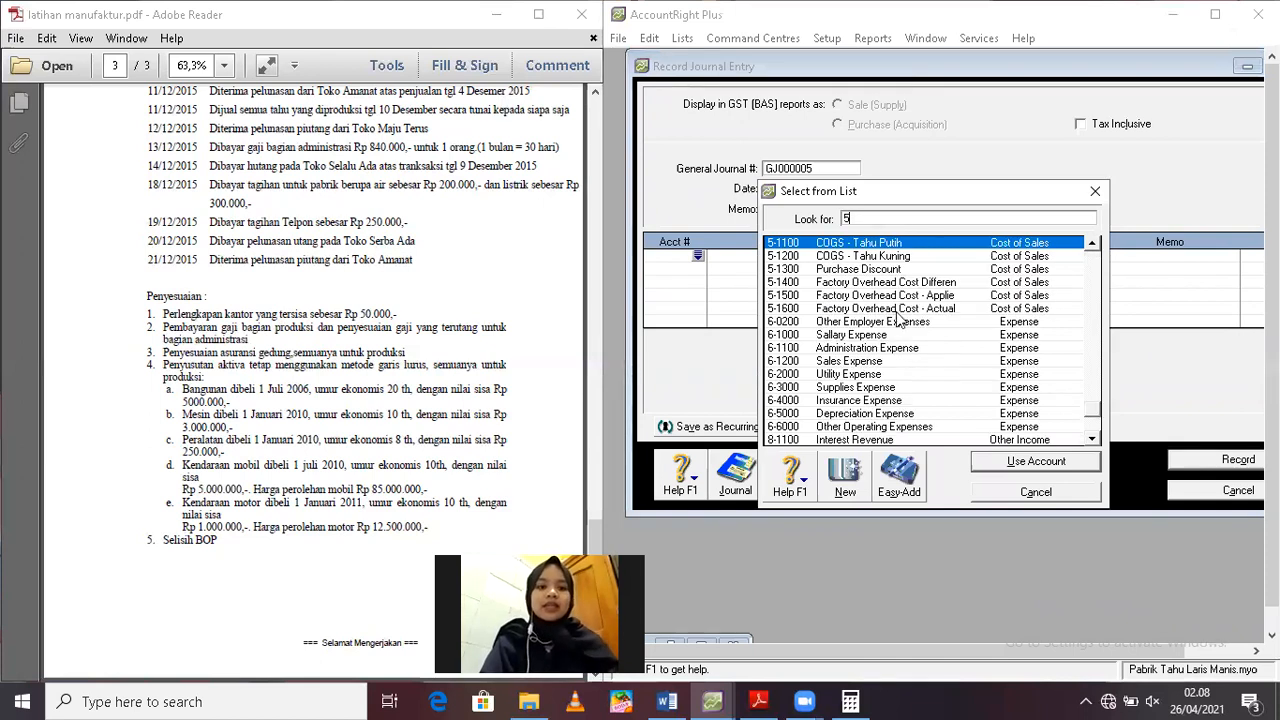
double_click(891, 297)
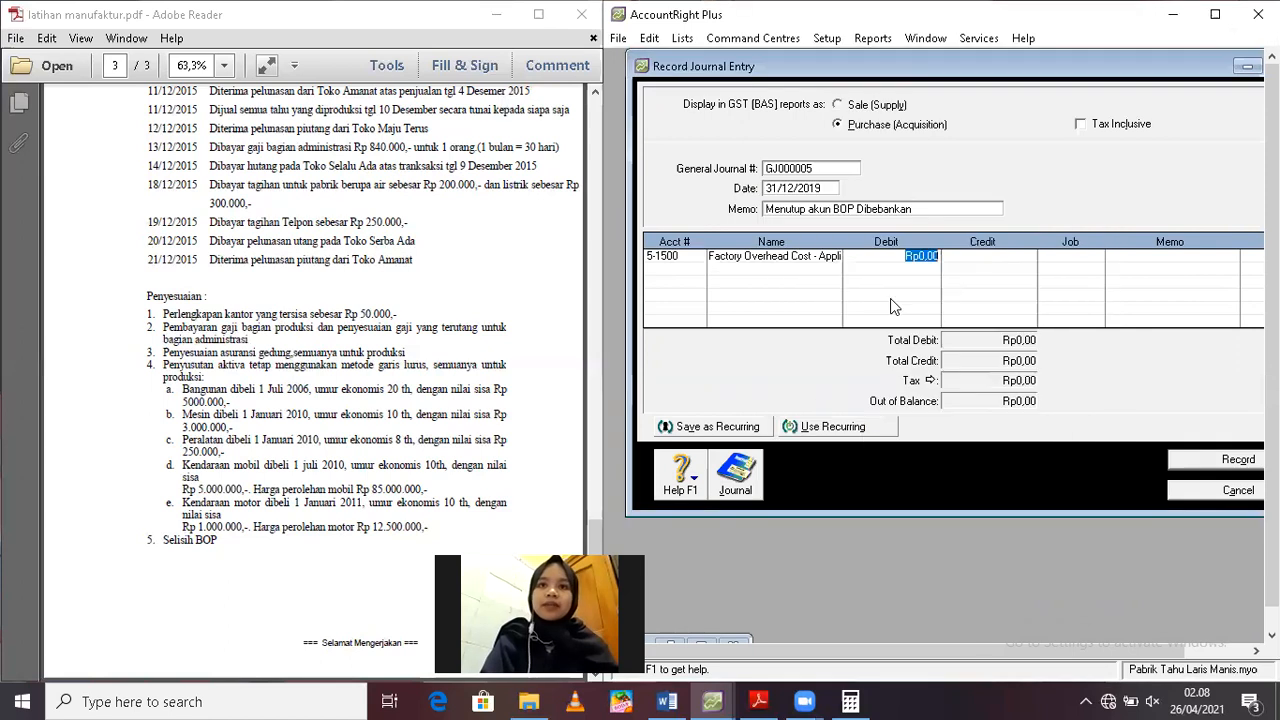
left_click(703, 640)
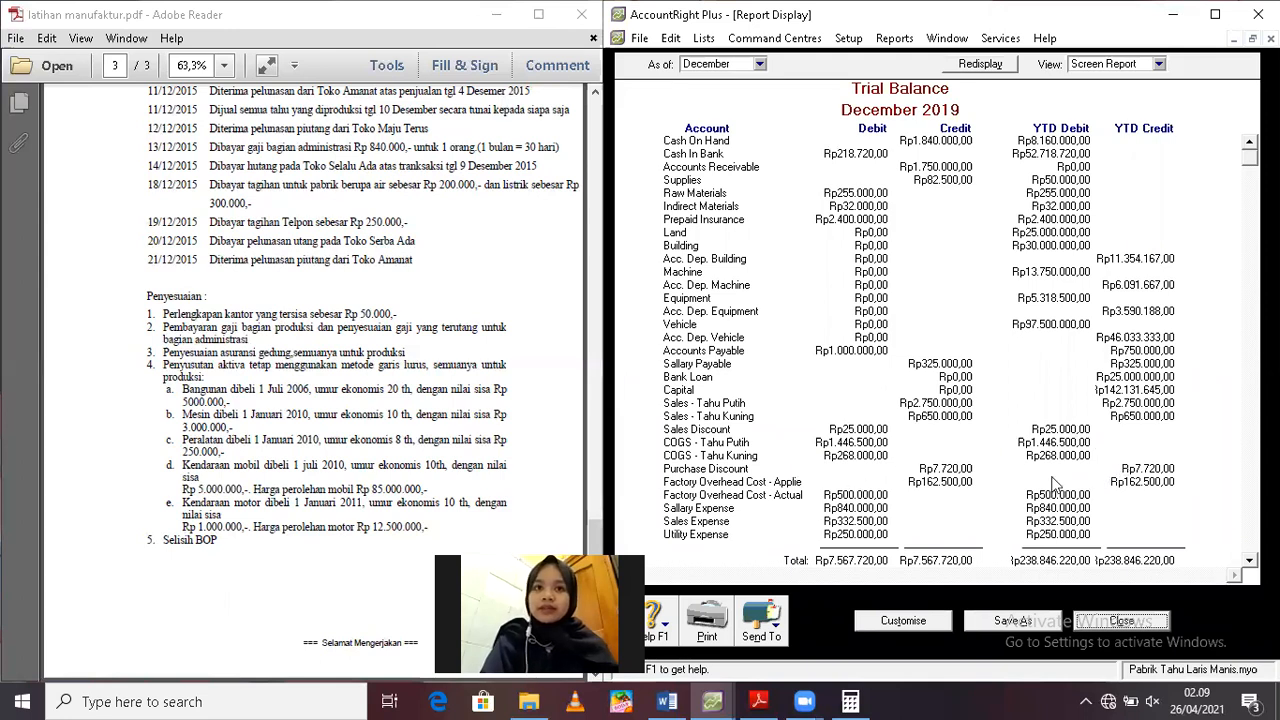
left_click(1235, 40)
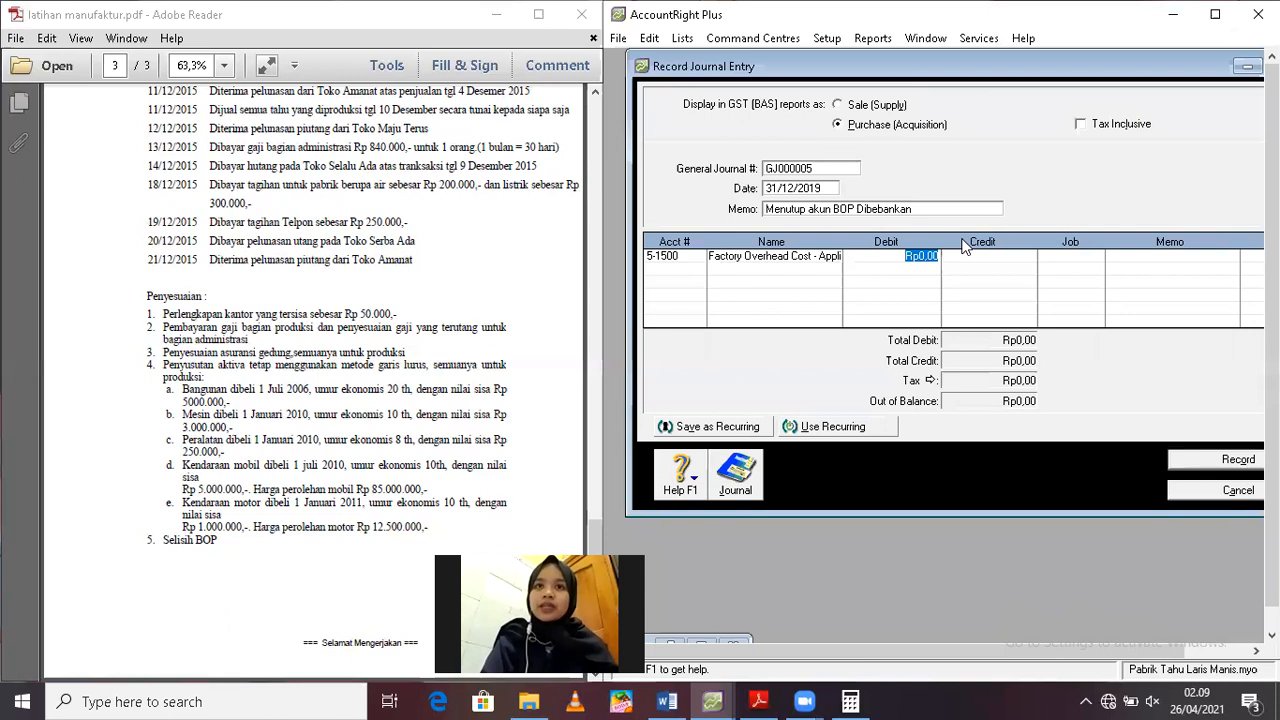
type("162.50")
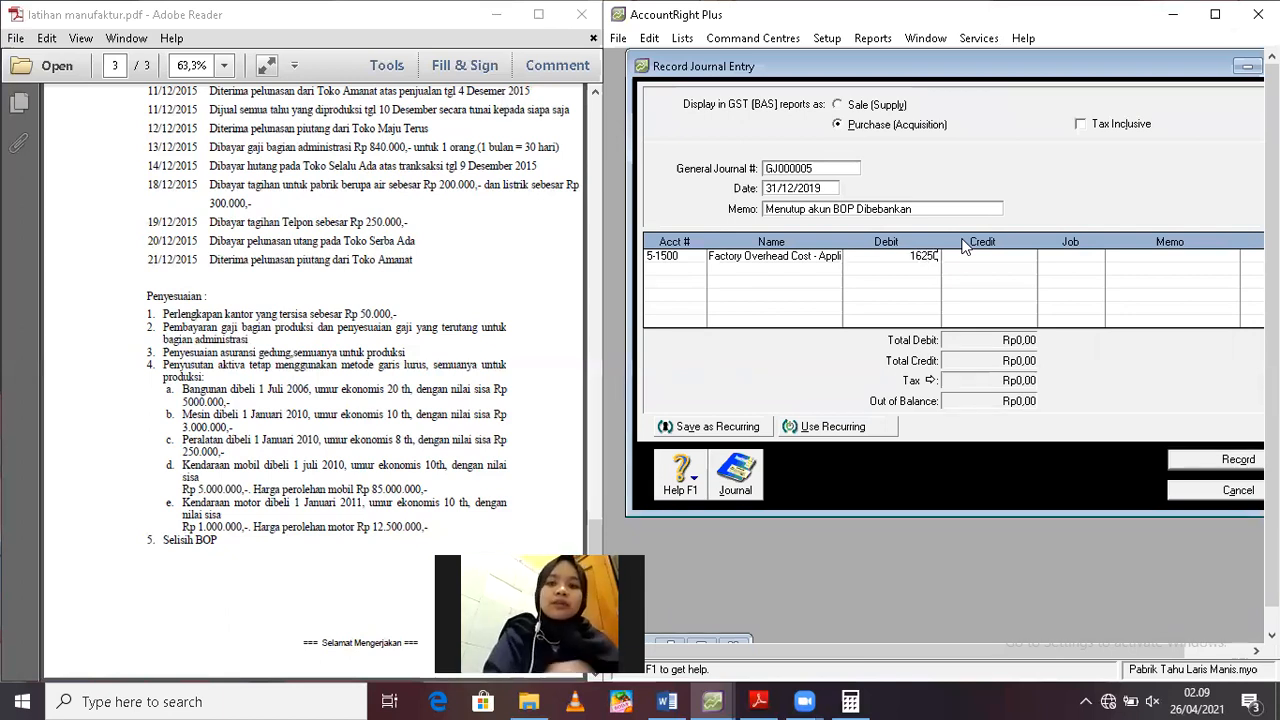
type("0")
key("Return")
Add account 5-1600 Factory Overhead Cost - Actual as the second journal line with a credit of Rp162.500
left_click(698, 268)
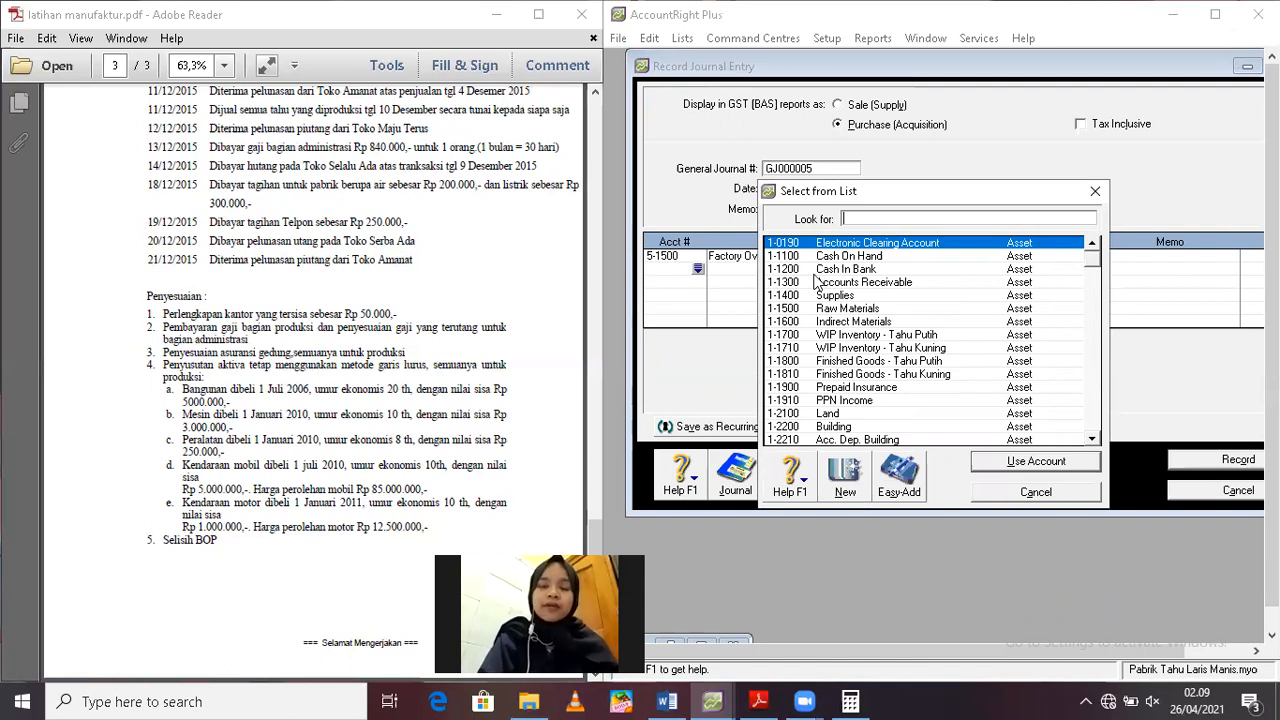
type("5")
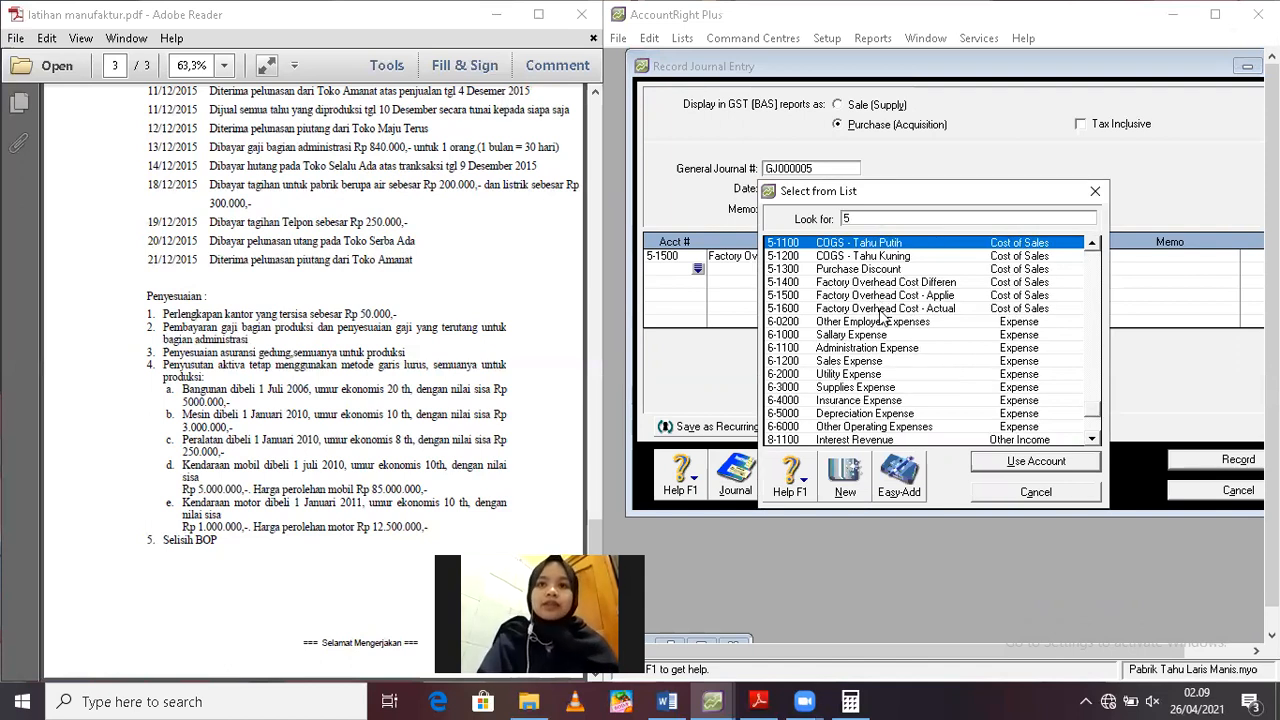
double_click(880, 310)
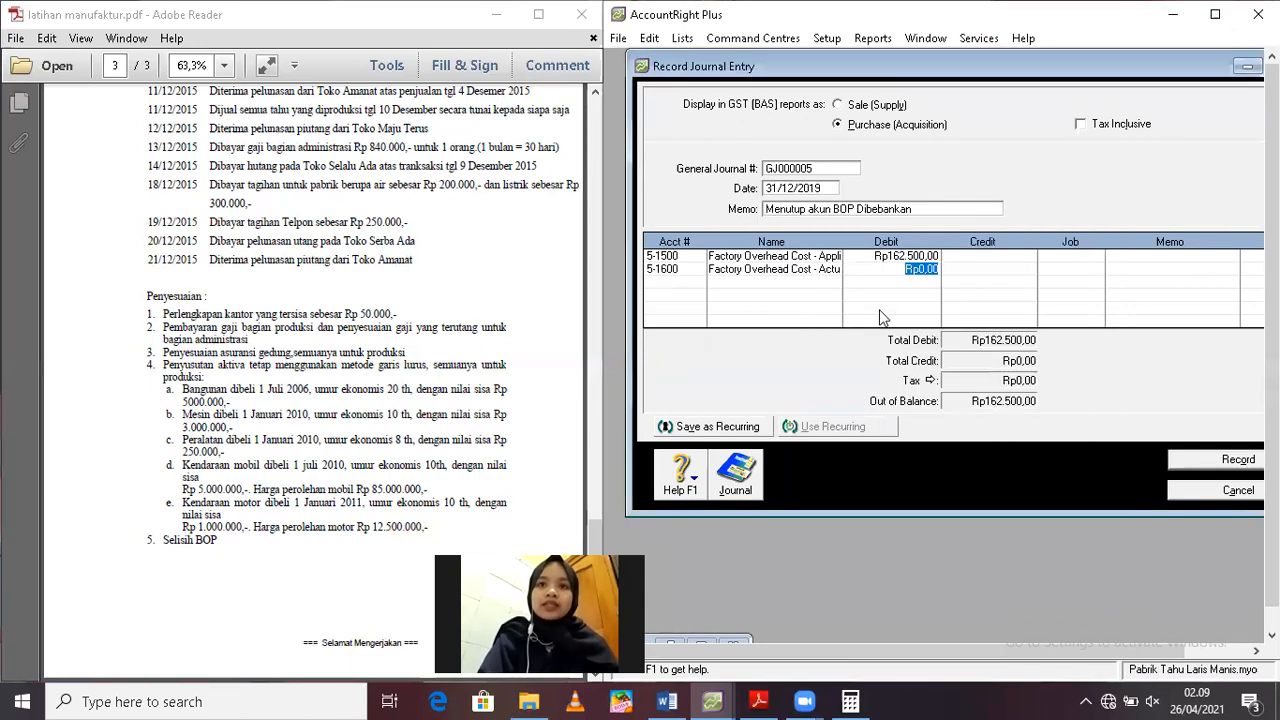
key("Tab")
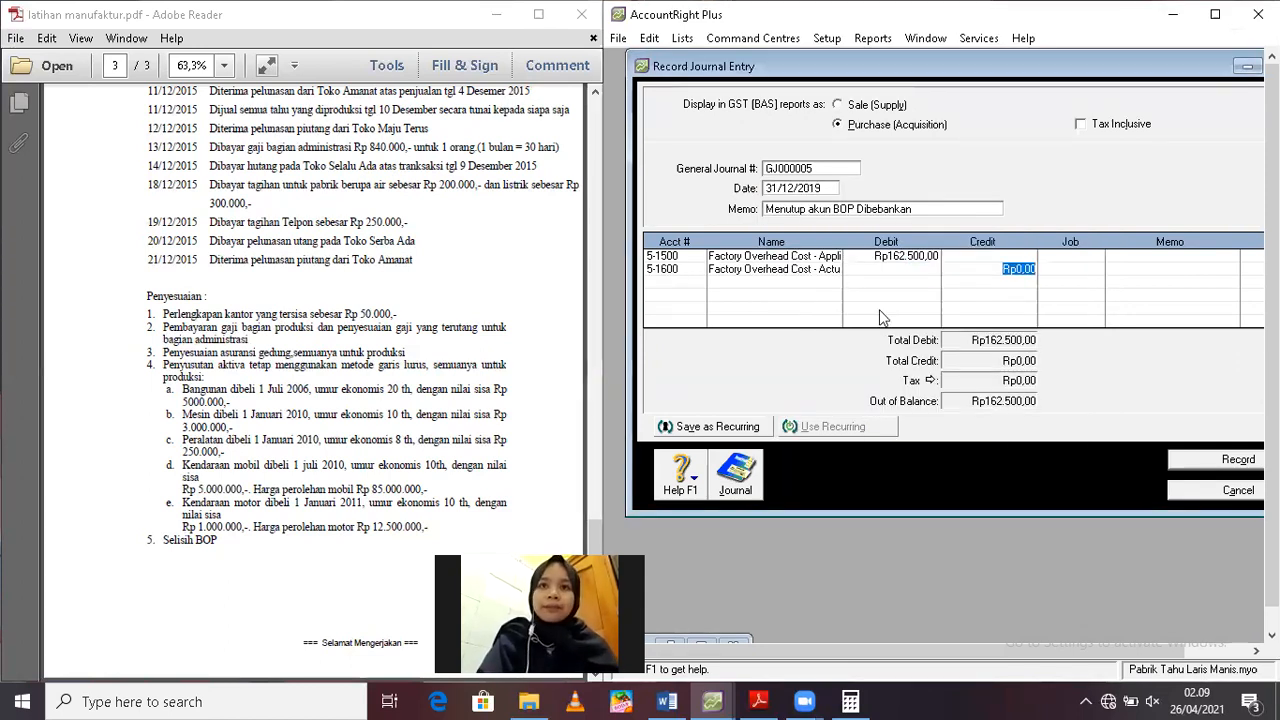
type("162.50")
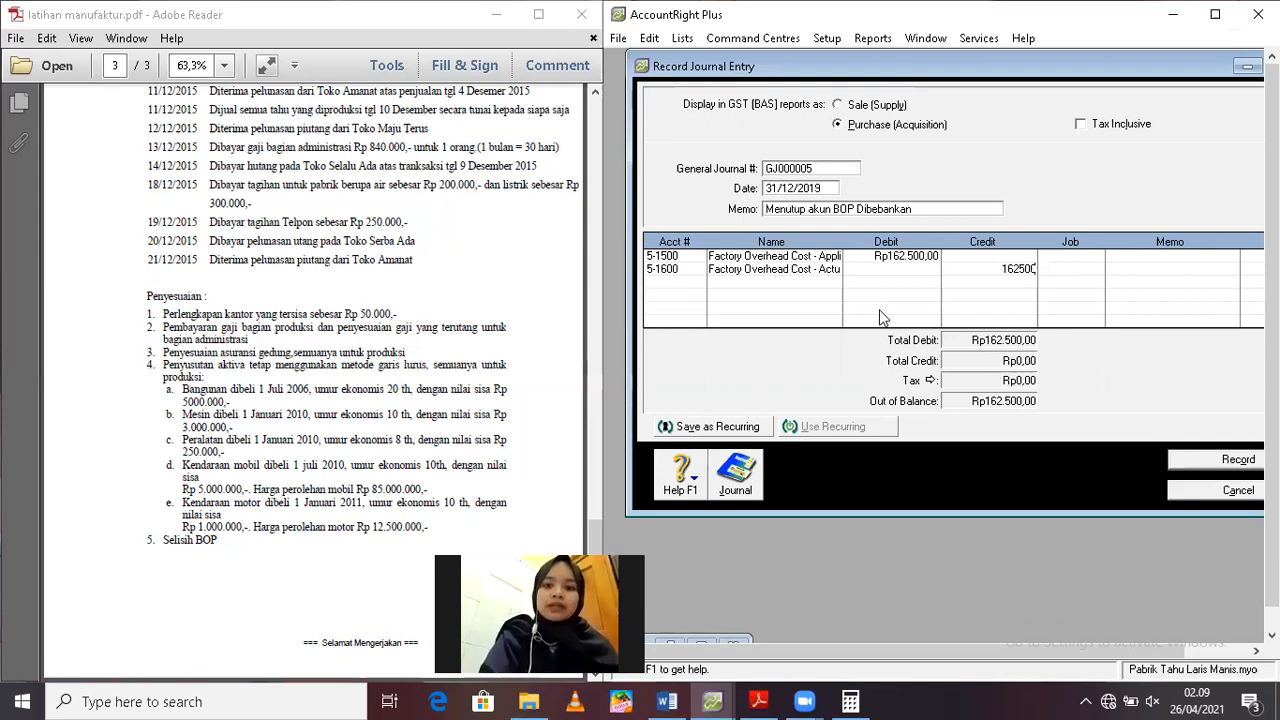
type("0")
key("Return")
key("Return")
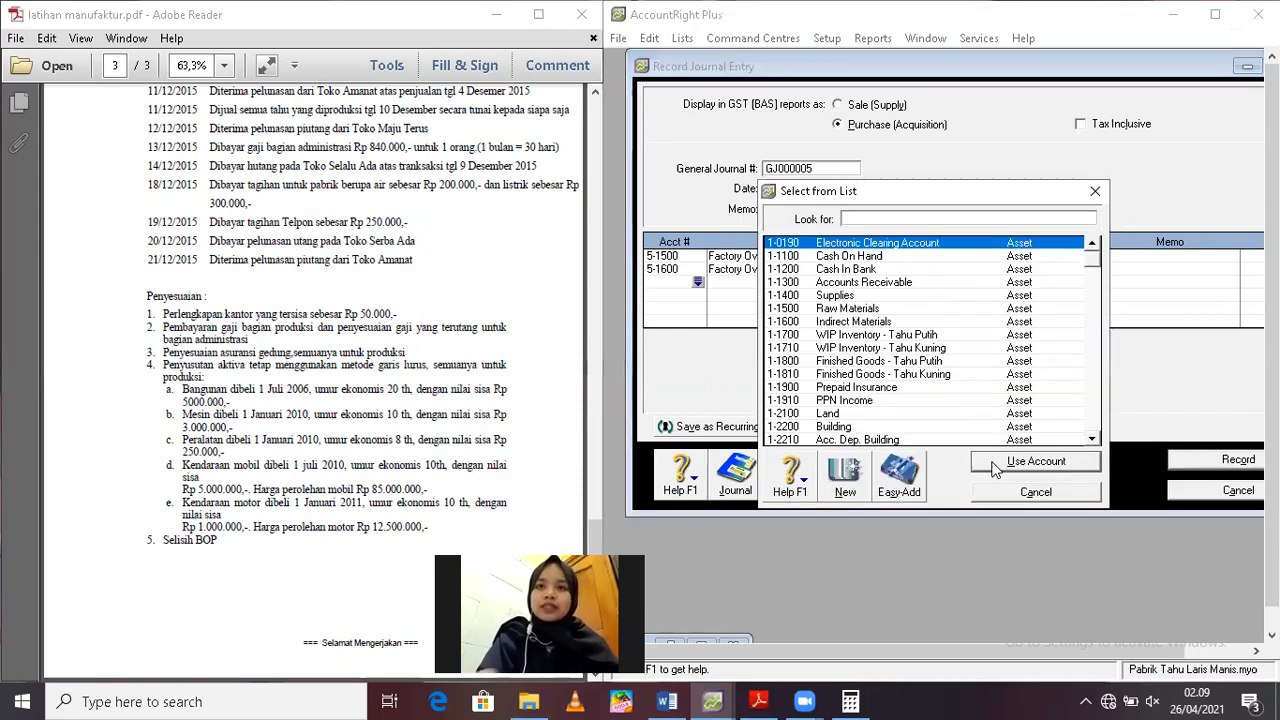
left_click(997, 491)
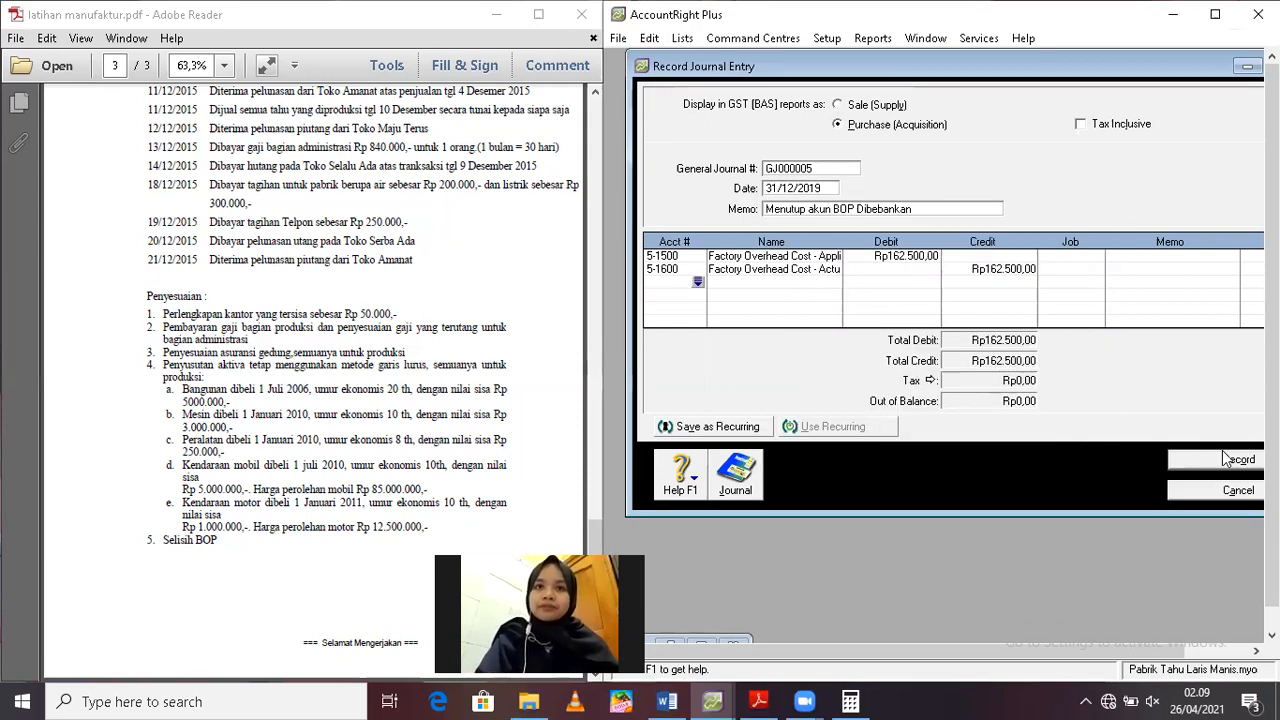
Review the transaction recap and record the journal entry that closes the applied overhead account
left_click(1223, 459)
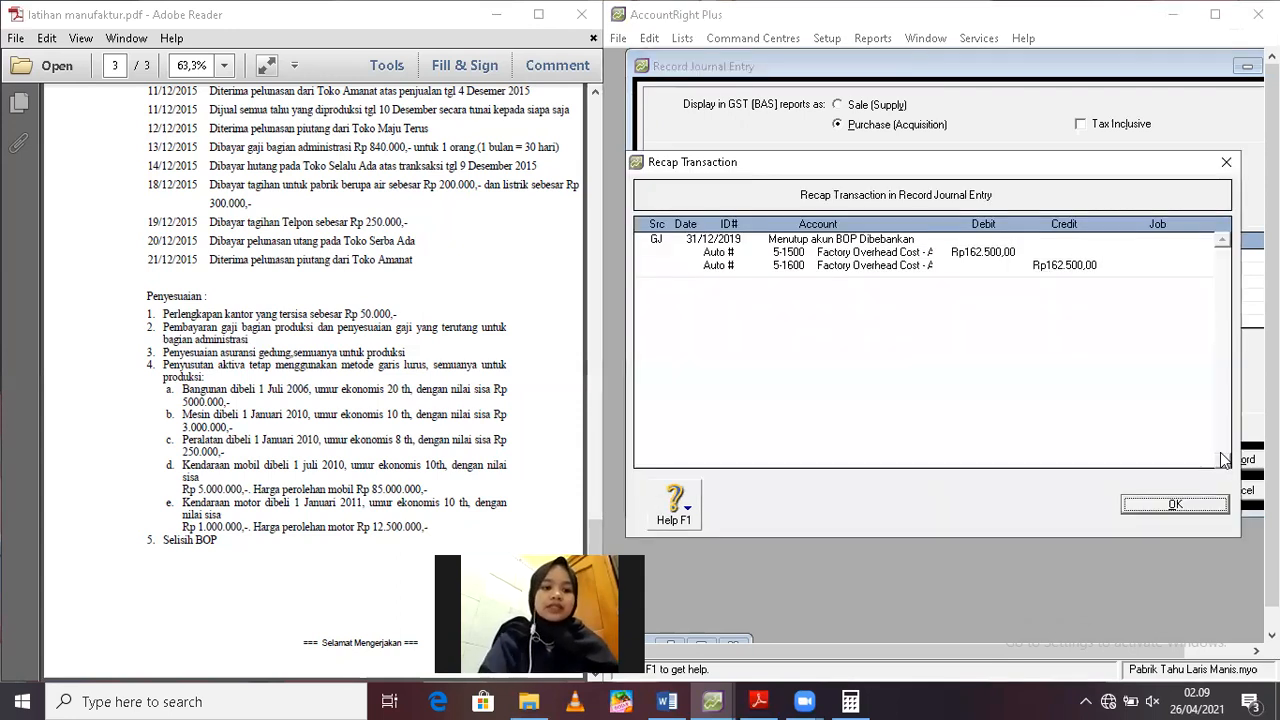
left_click(1175, 506)
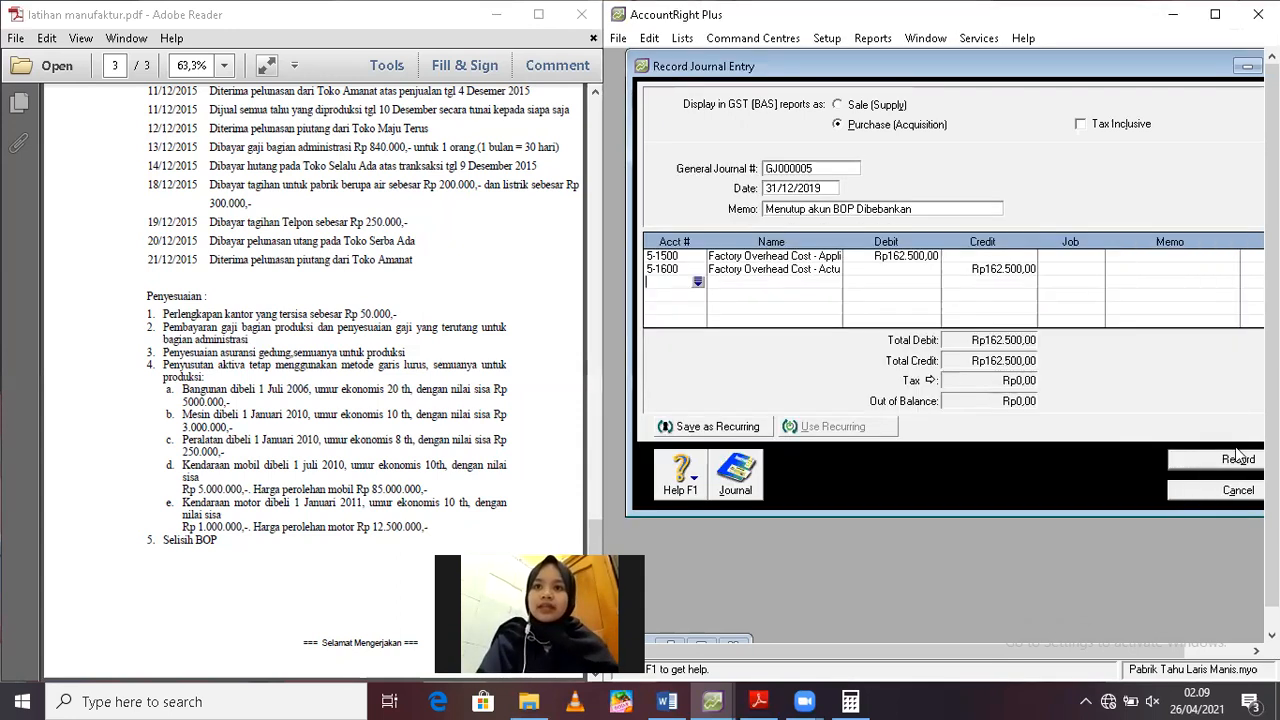
left_click(1228, 461)
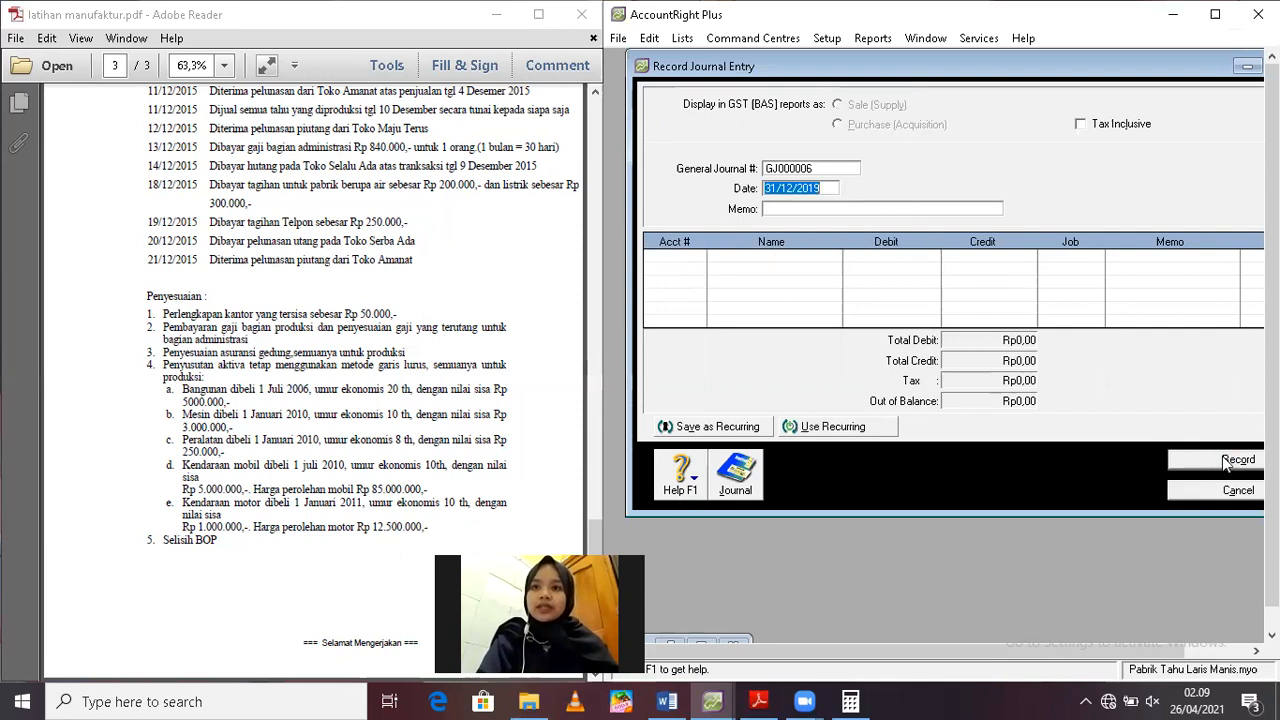
Enter the memo "Menutup akun BOP Sesungguhnya" in the new journal entry dated 31/12/2019
left_click(776, 210)
type("m")
key("BackSpace")
type("Menutup a")
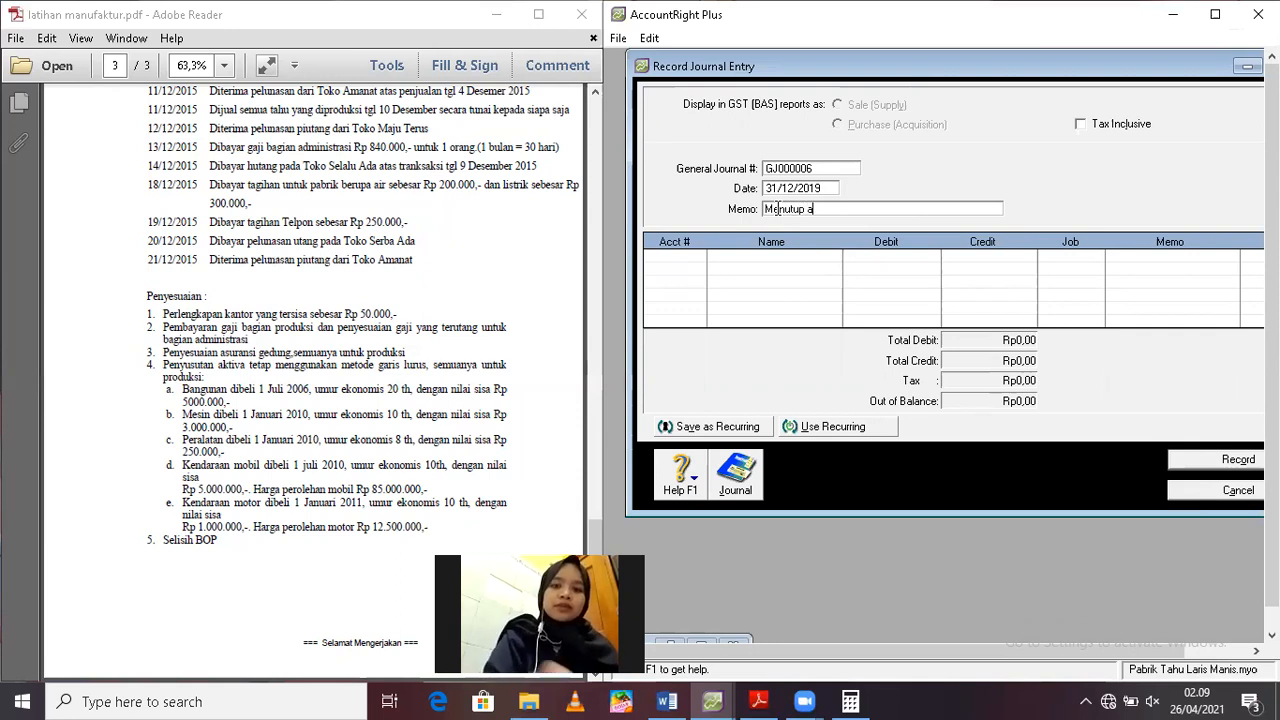
type("kun BOP S")
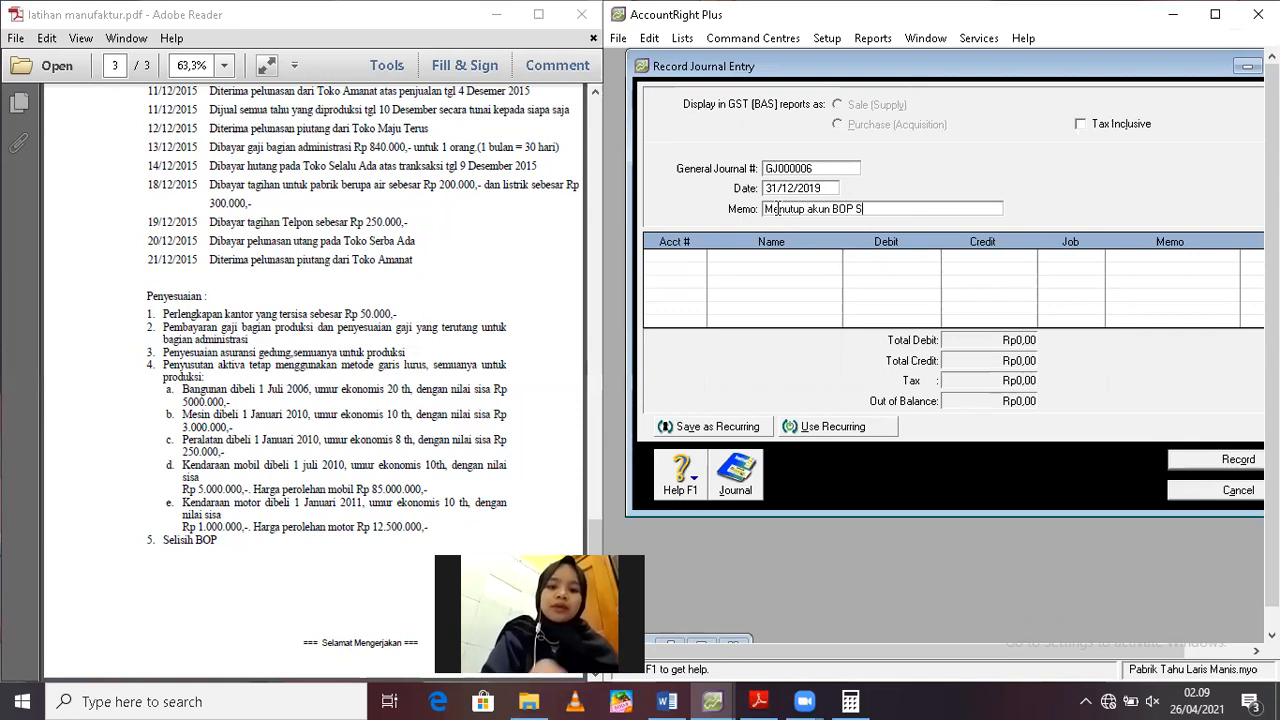
type("esungguhnya")
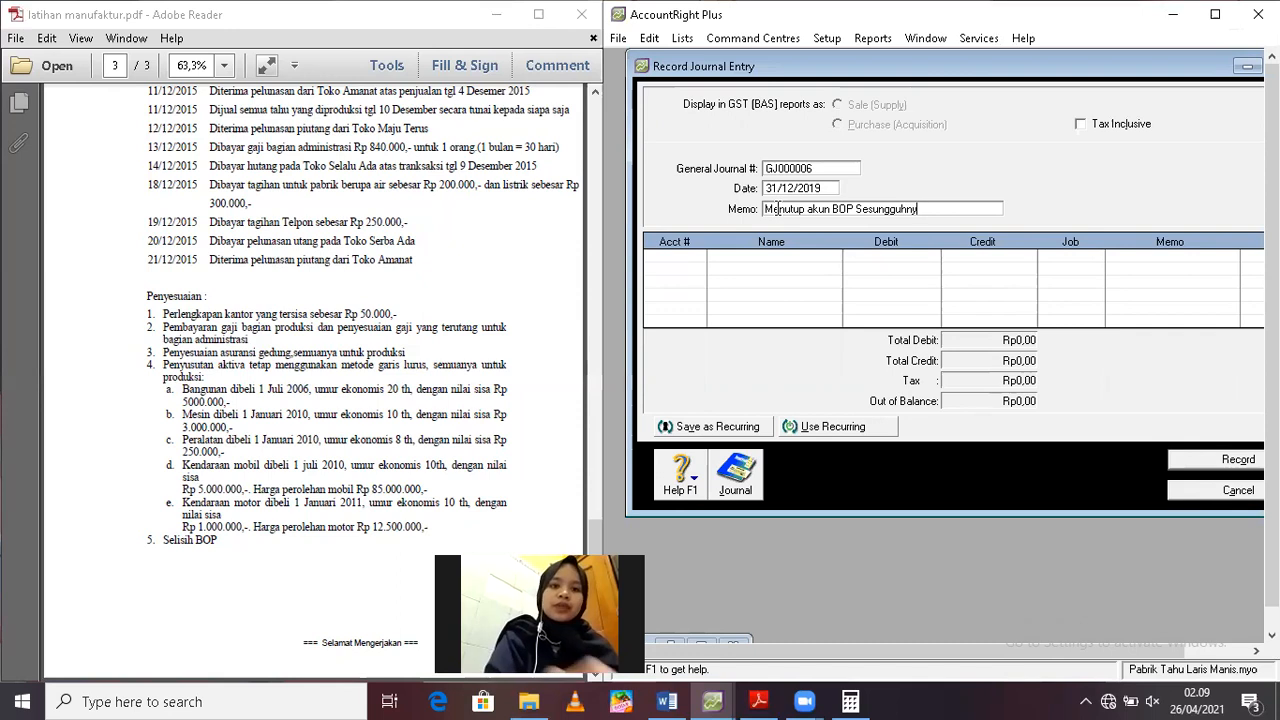
left_click(673, 255)
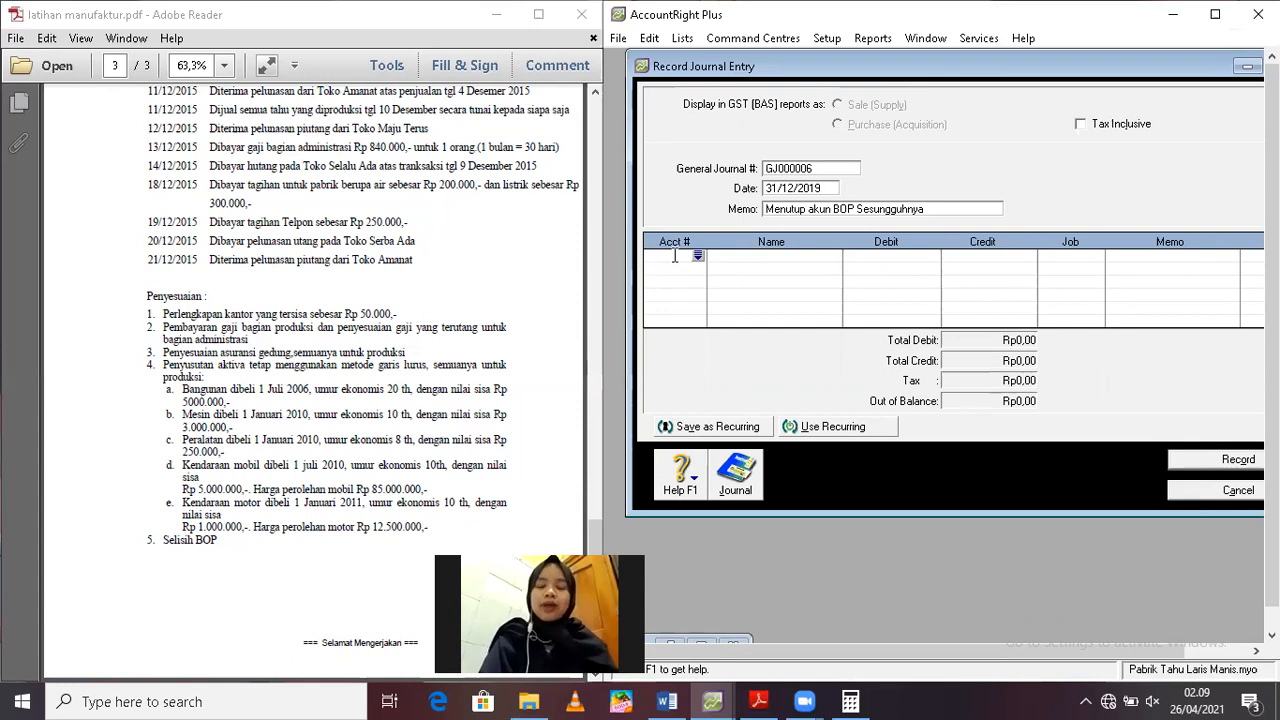
Display the Trial Balance report for December to check the Factory Overhead Cost - Actual balance, and return to the journal entry
left_click(701, 645)
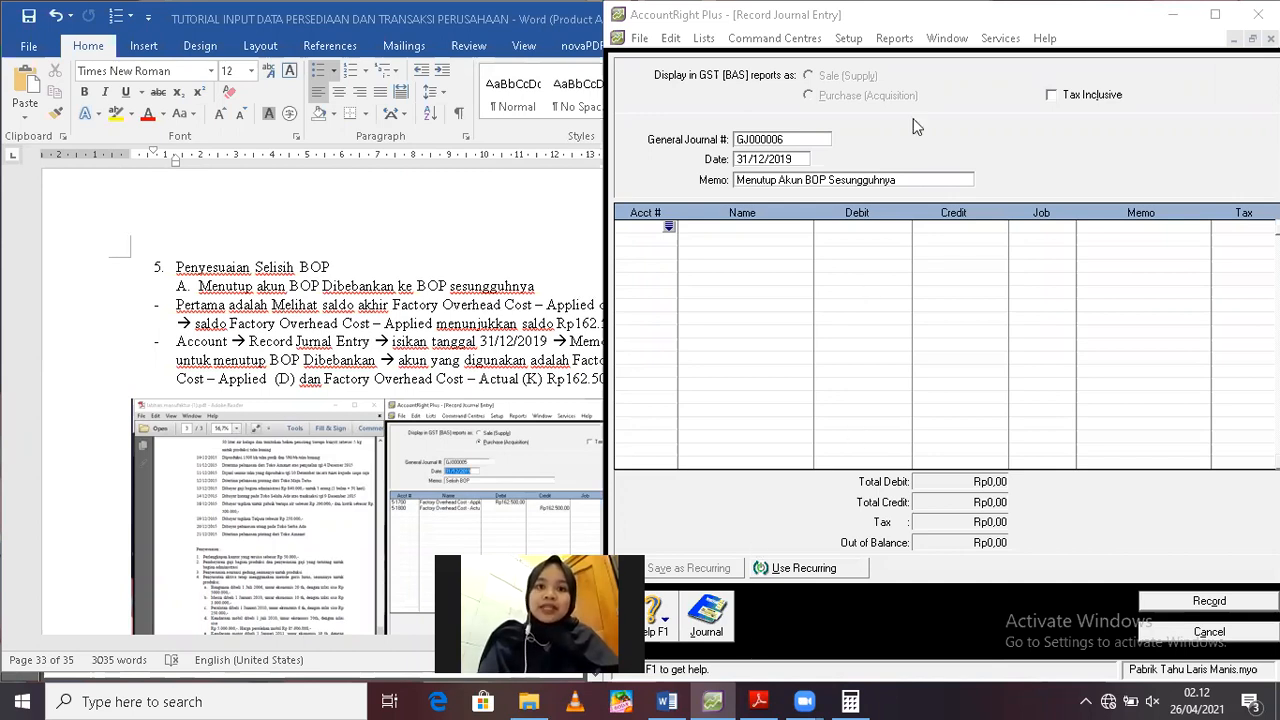
left_click(884, 46)
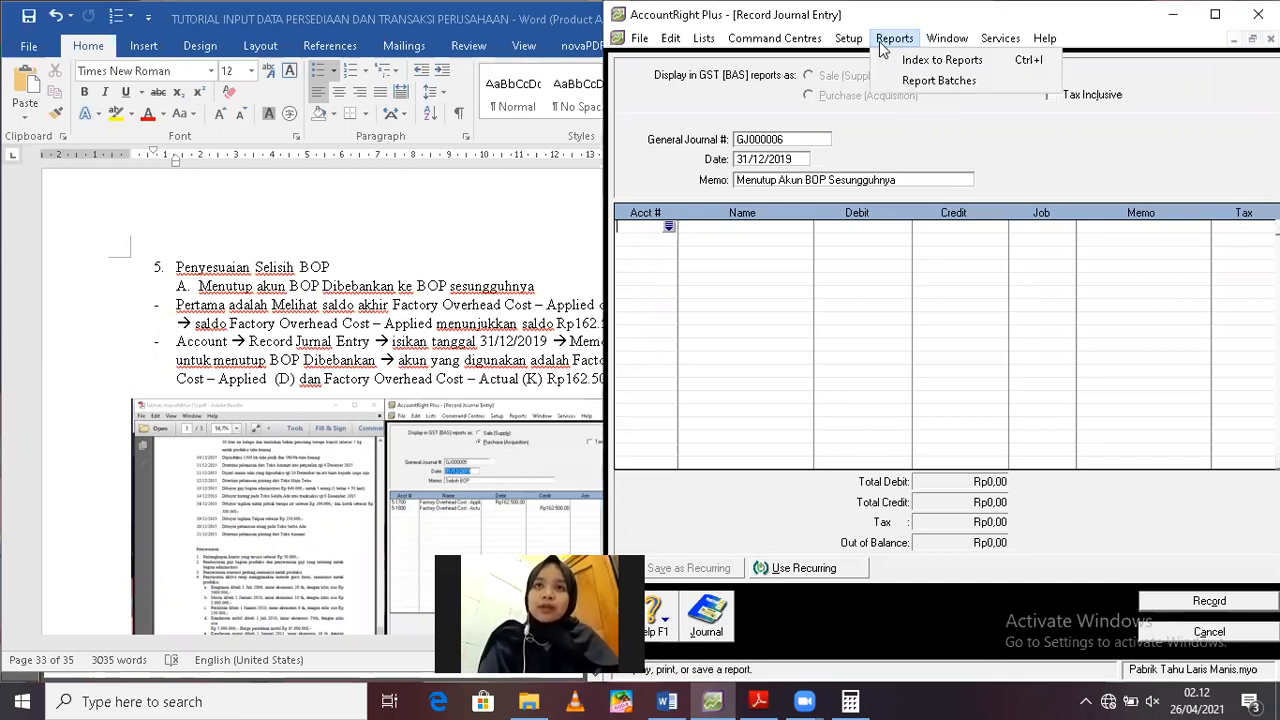
left_click(904, 60)
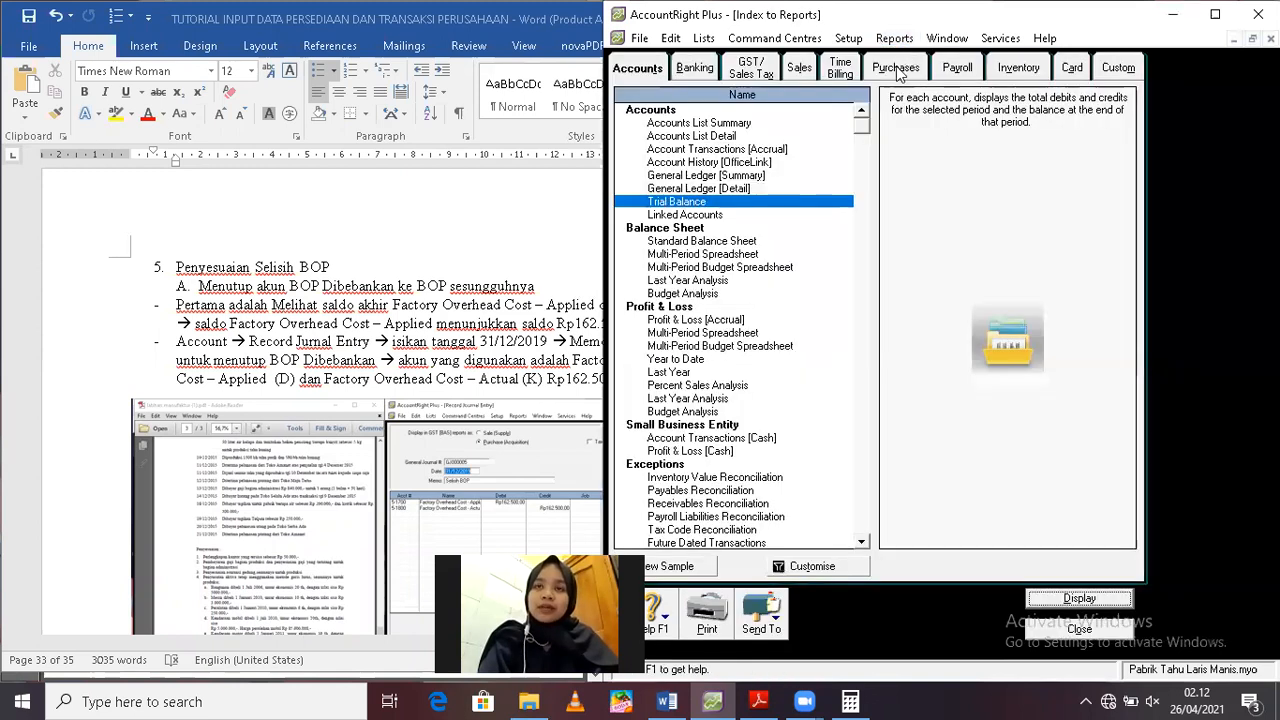
double_click(678, 202)
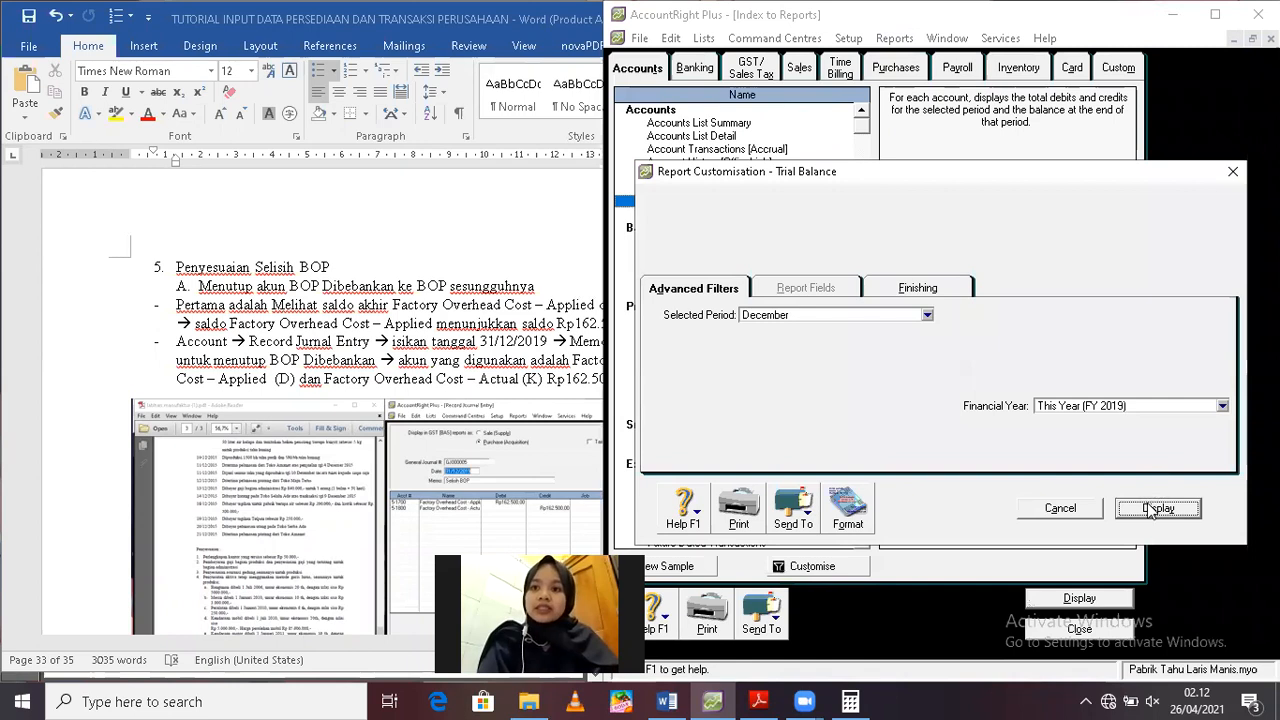
left_click(1155, 510)
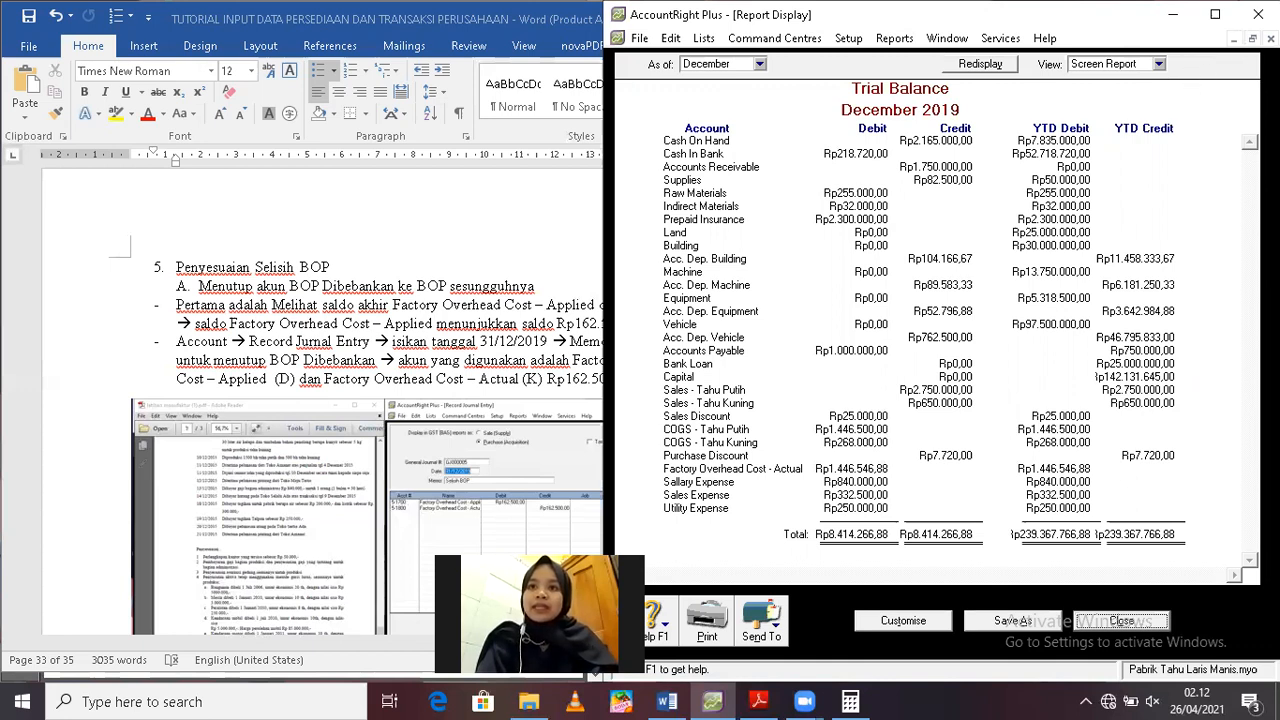
key("Escape")
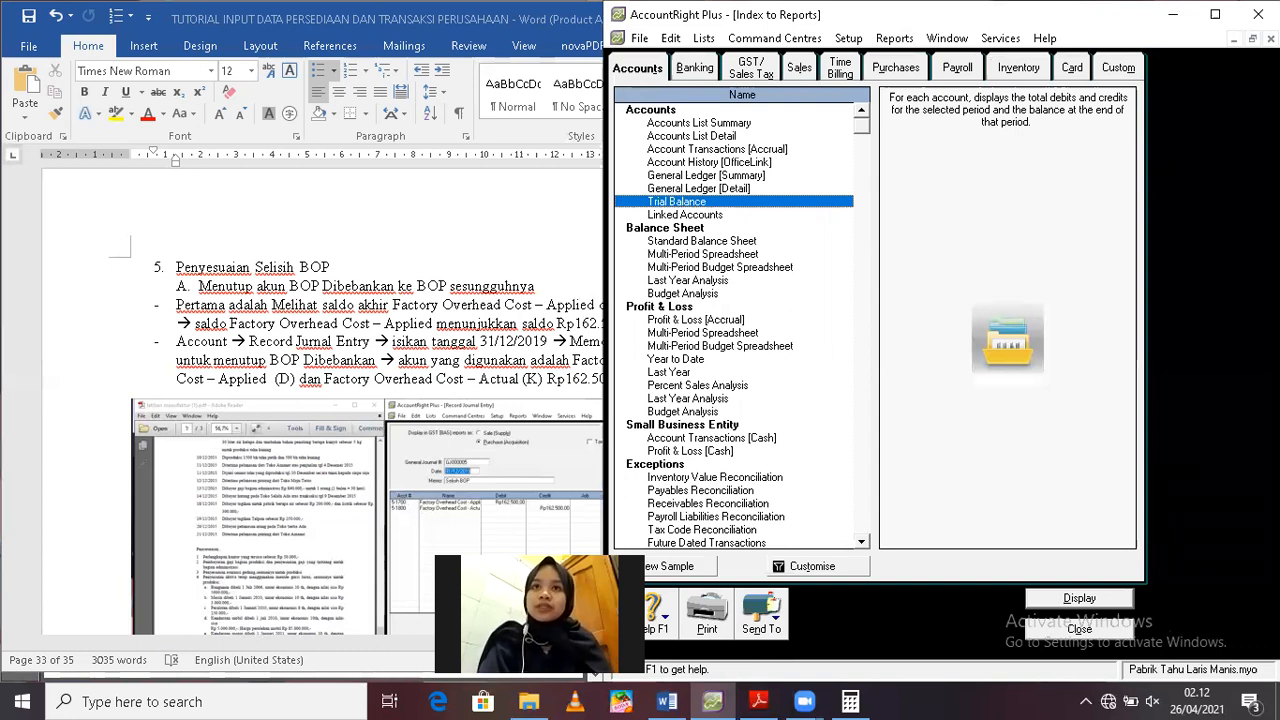
key("Escape")
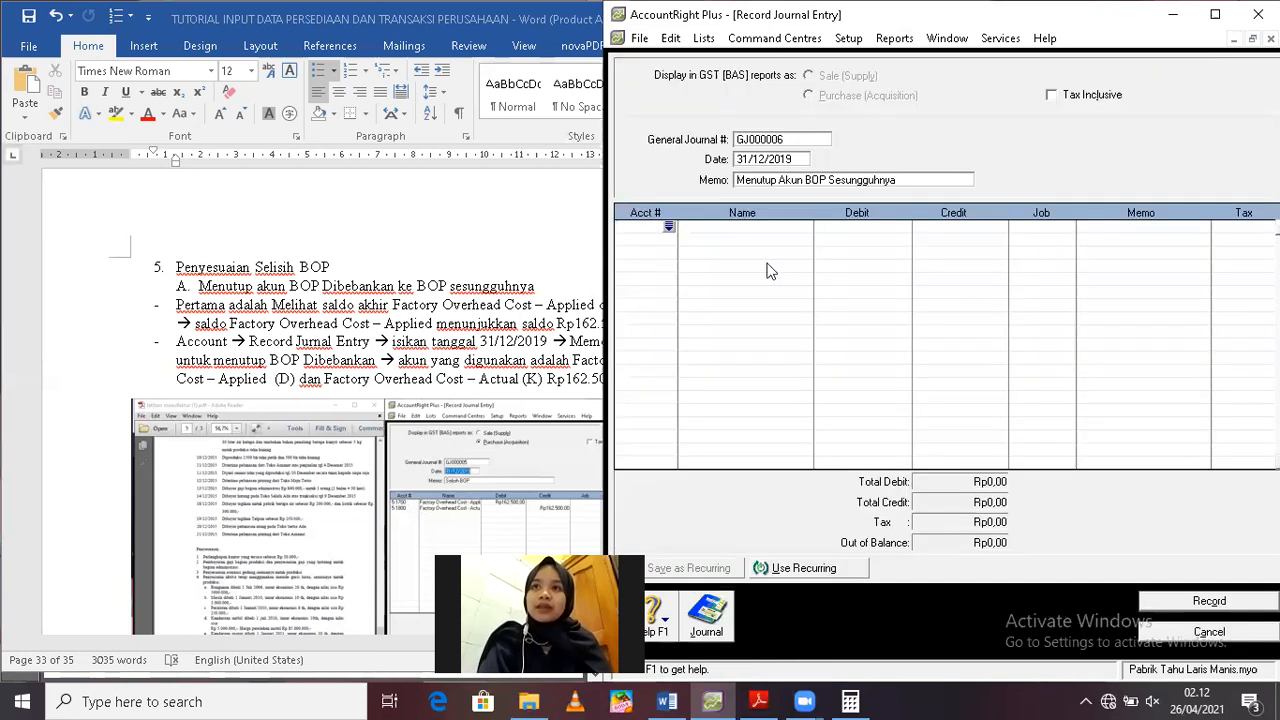
left_click(669, 226)
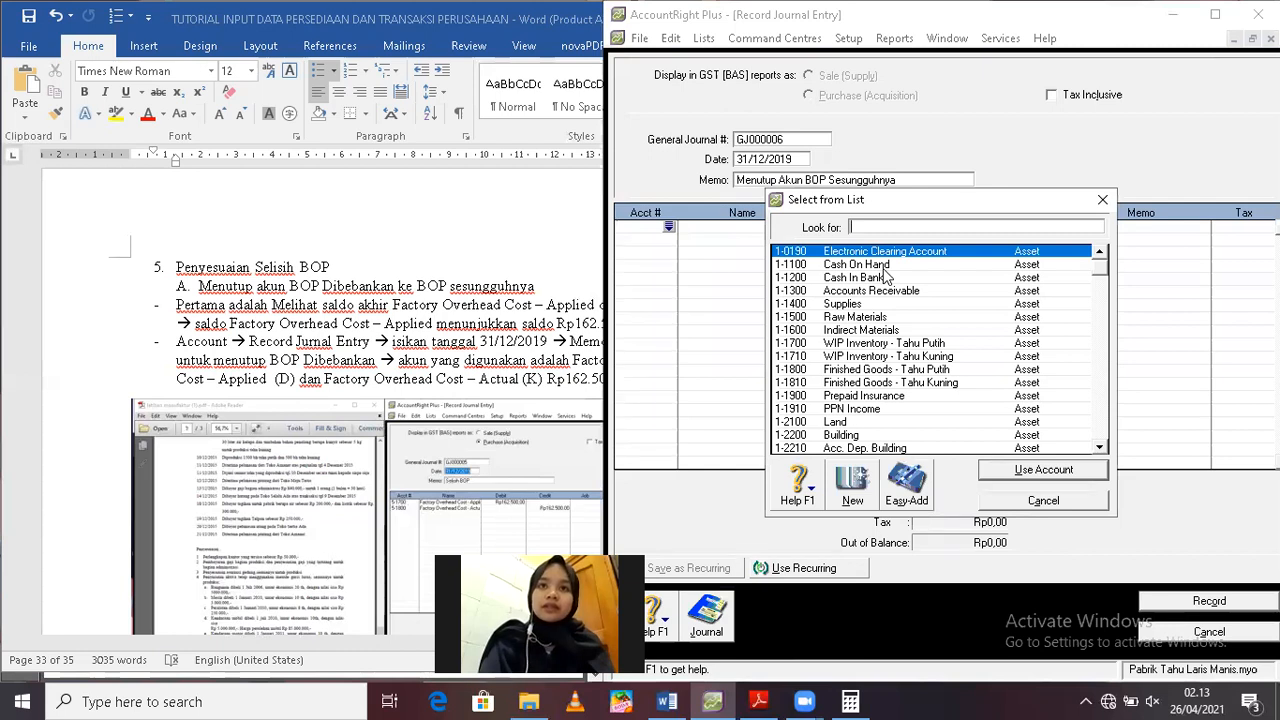
type("5")
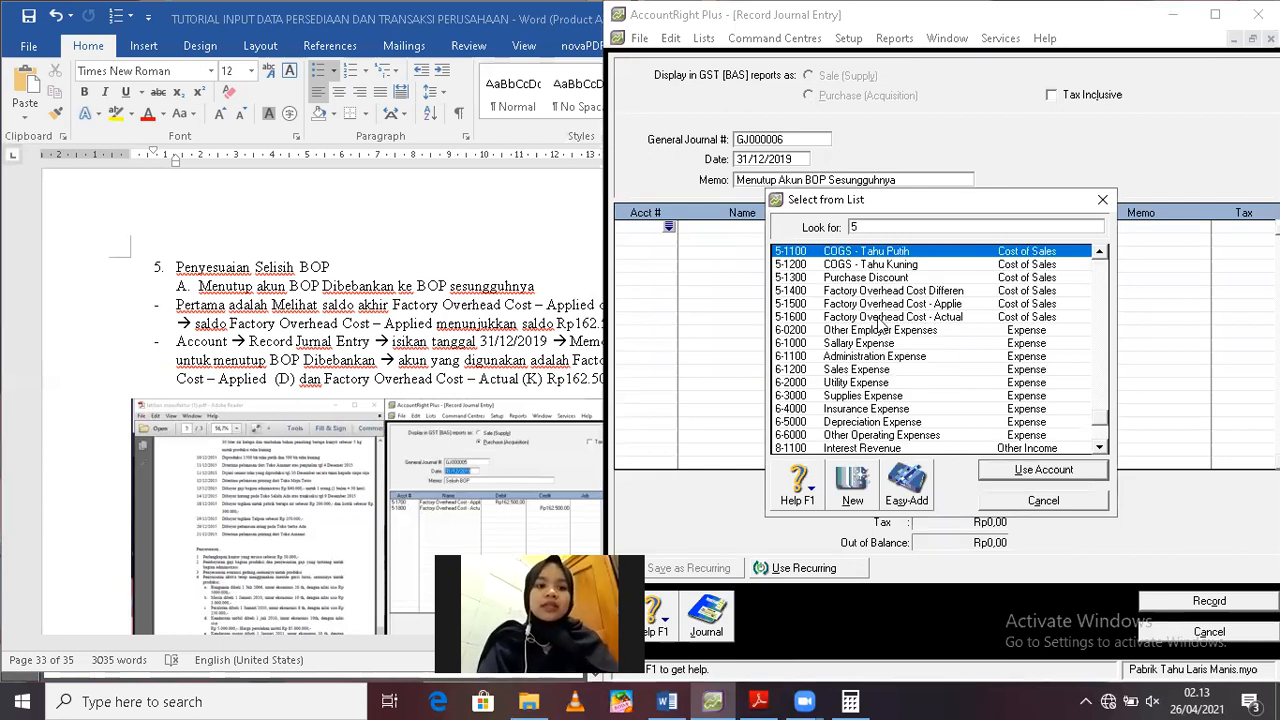
left_click(878, 316)
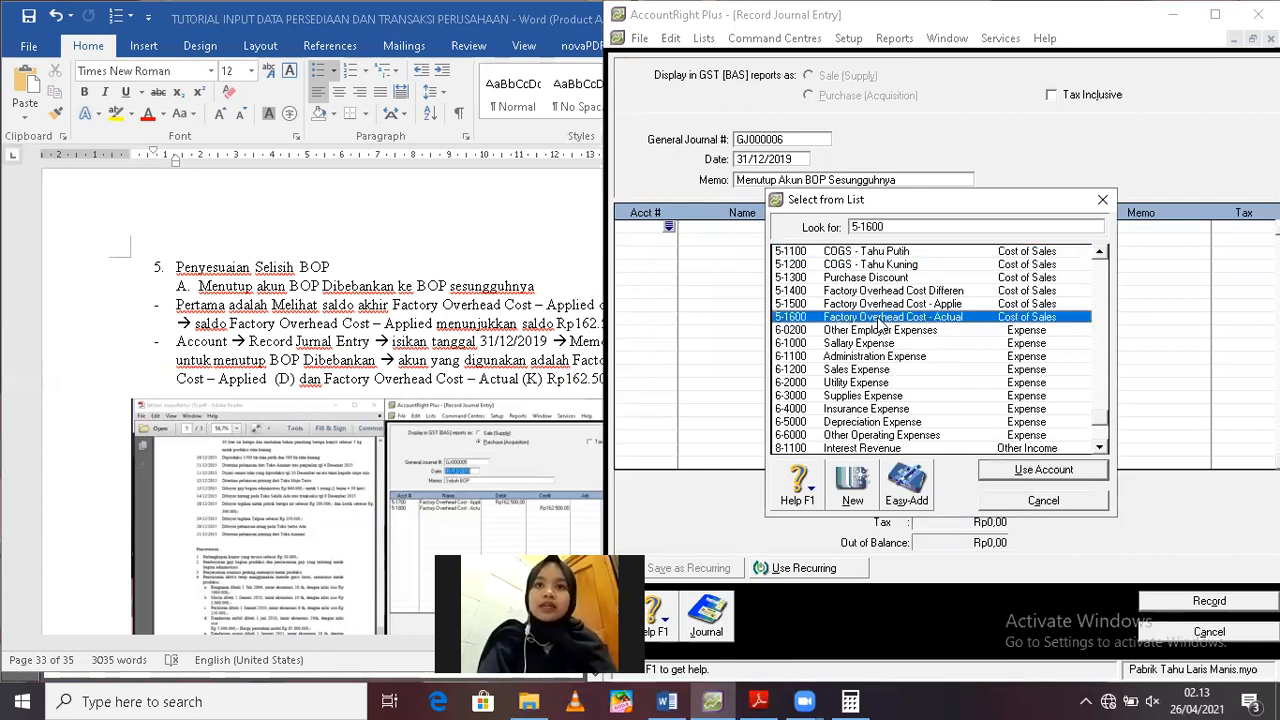
double_click(880, 316)
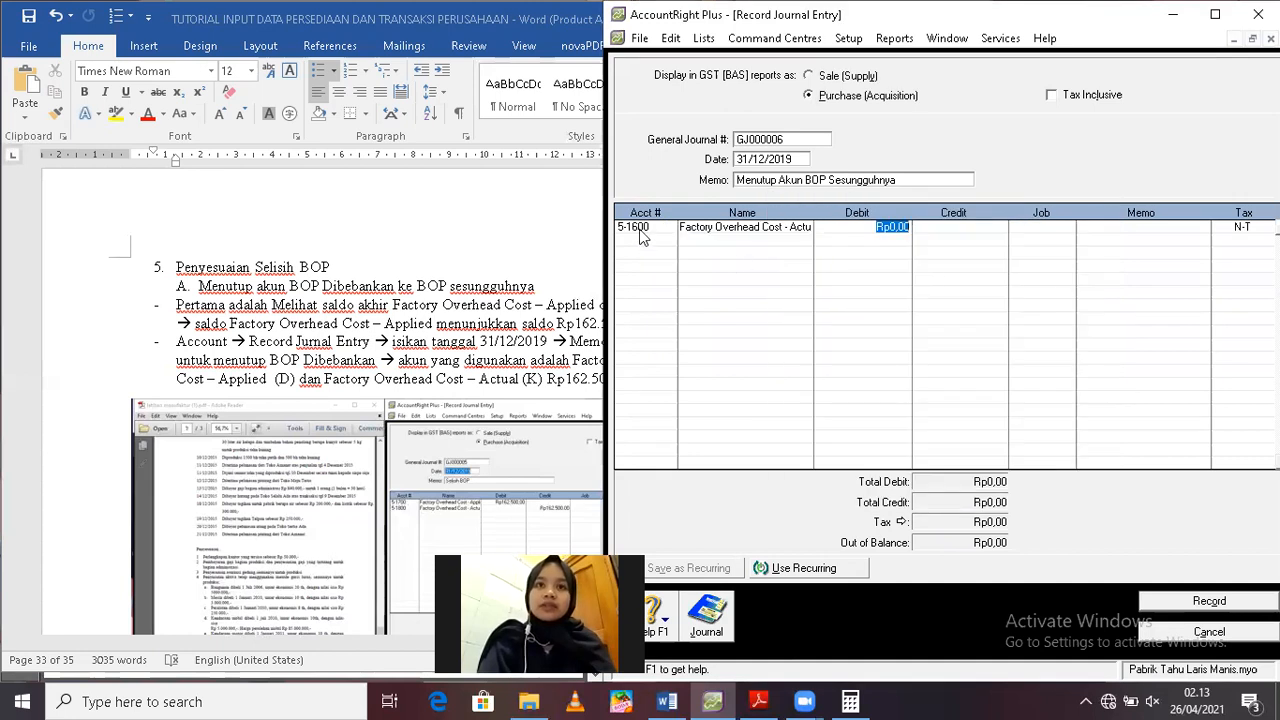
Set the first journal line to account 3-1200 Income Summary with a debit of Rp1.446.546,88
left_click(670, 229)
left_click(675, 229)
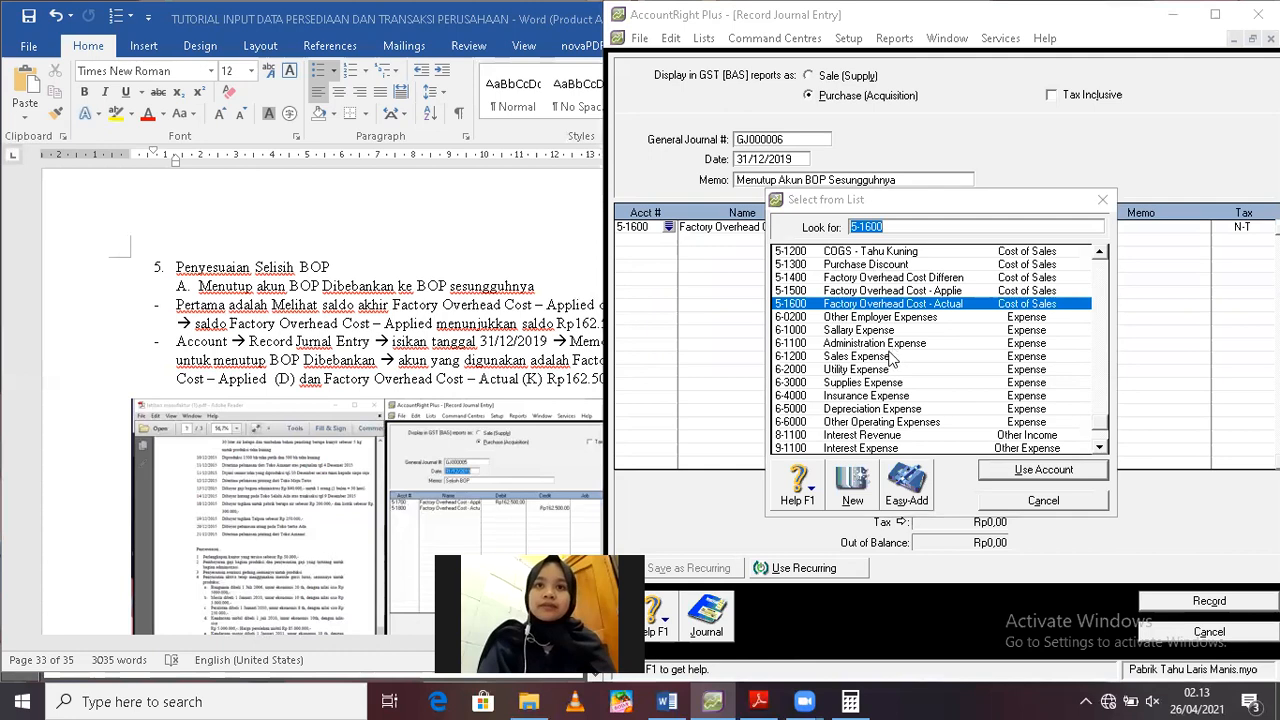
type("3")
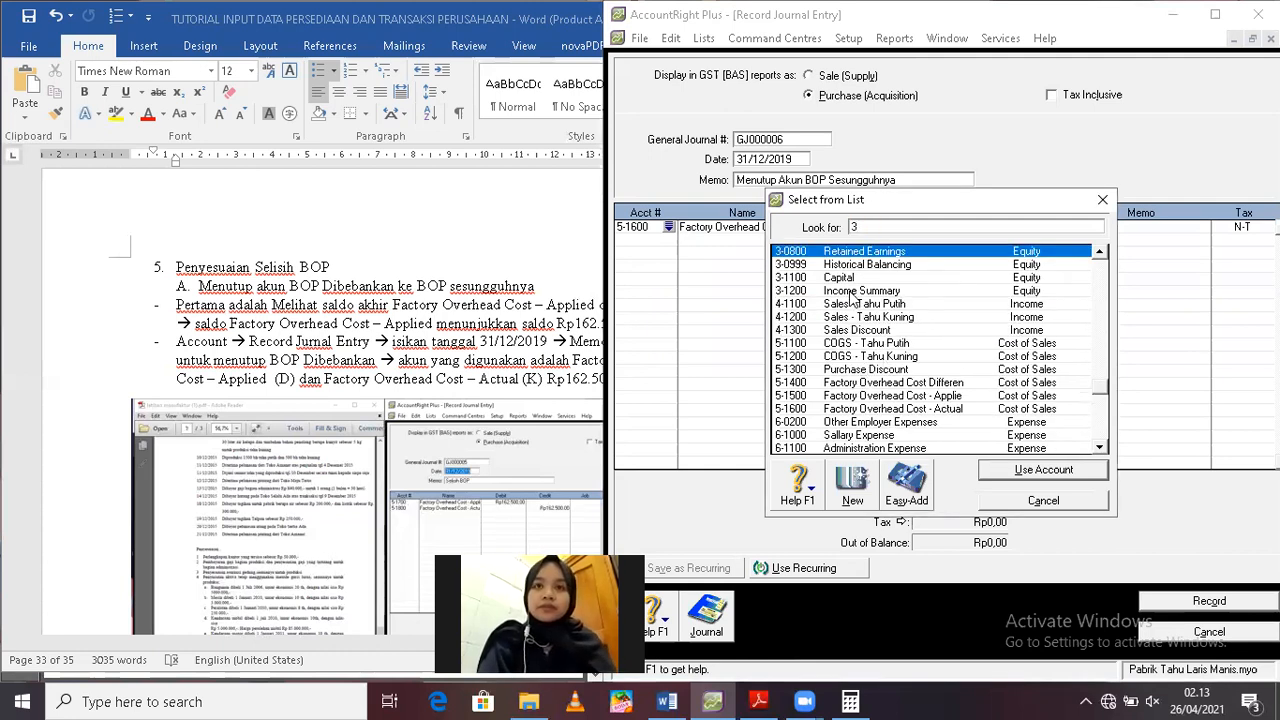
double_click(851, 291)
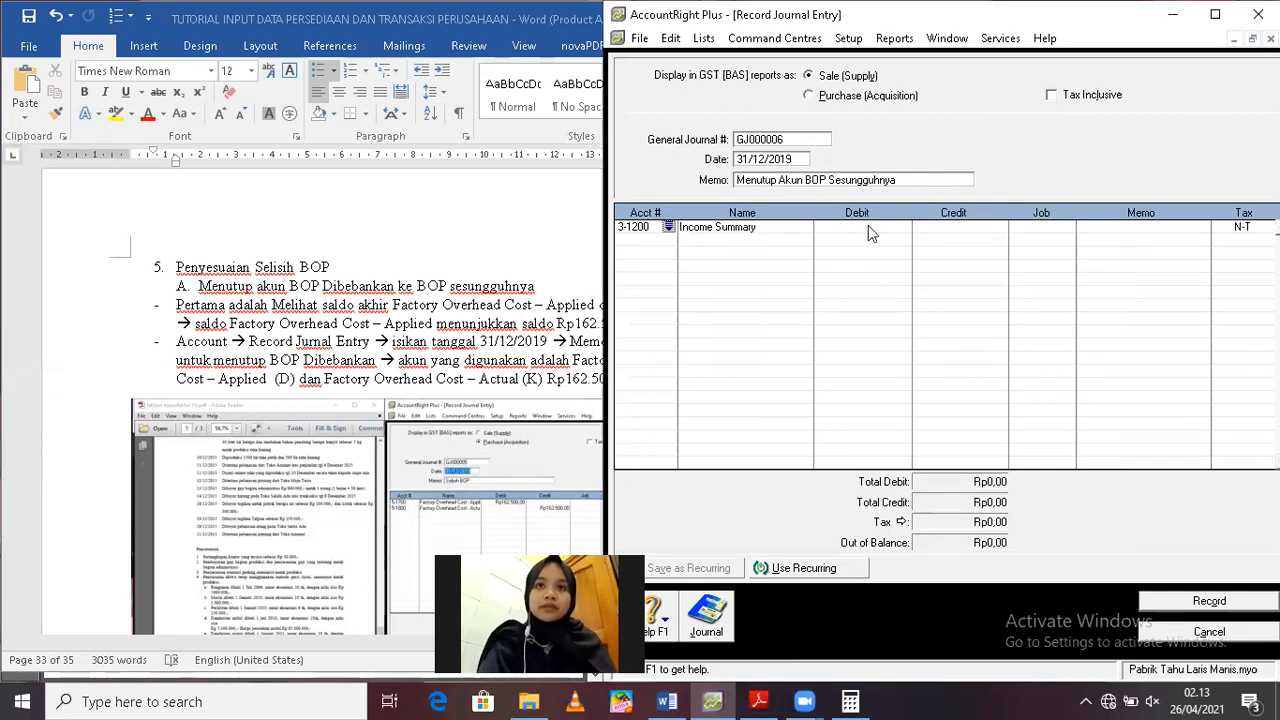
key("Tab")
type("1.44")
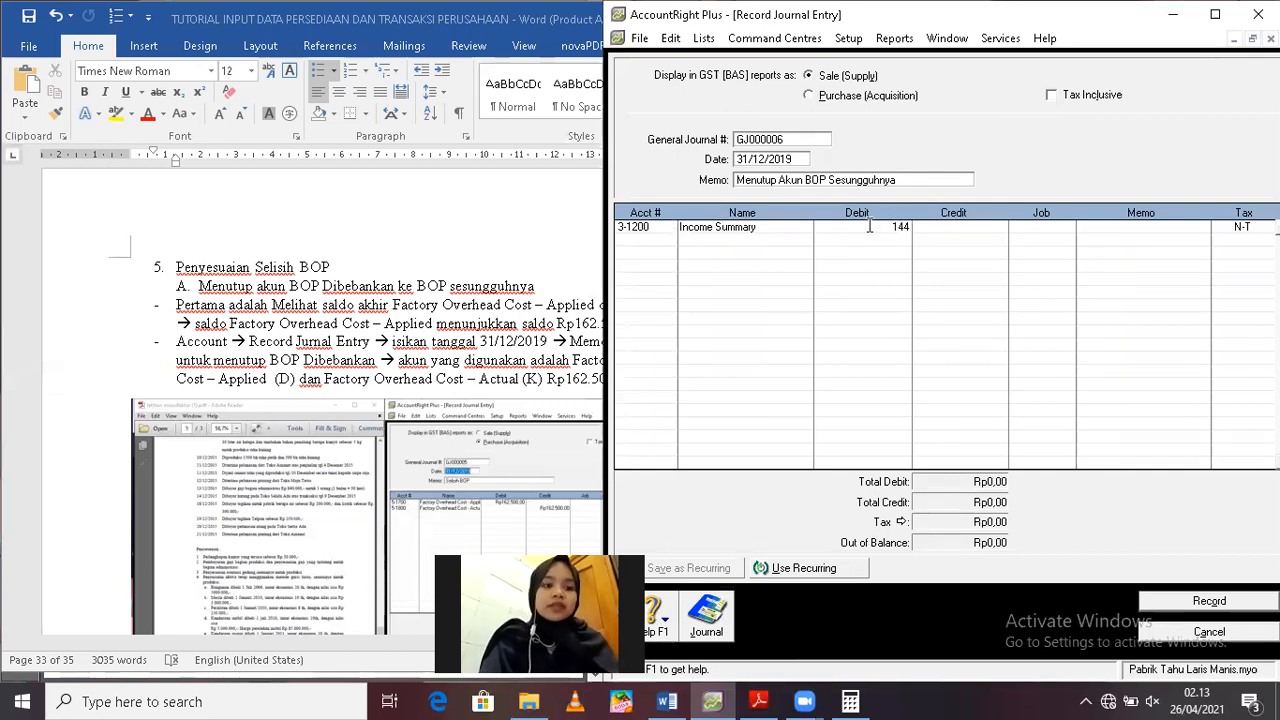
type("6.546,")
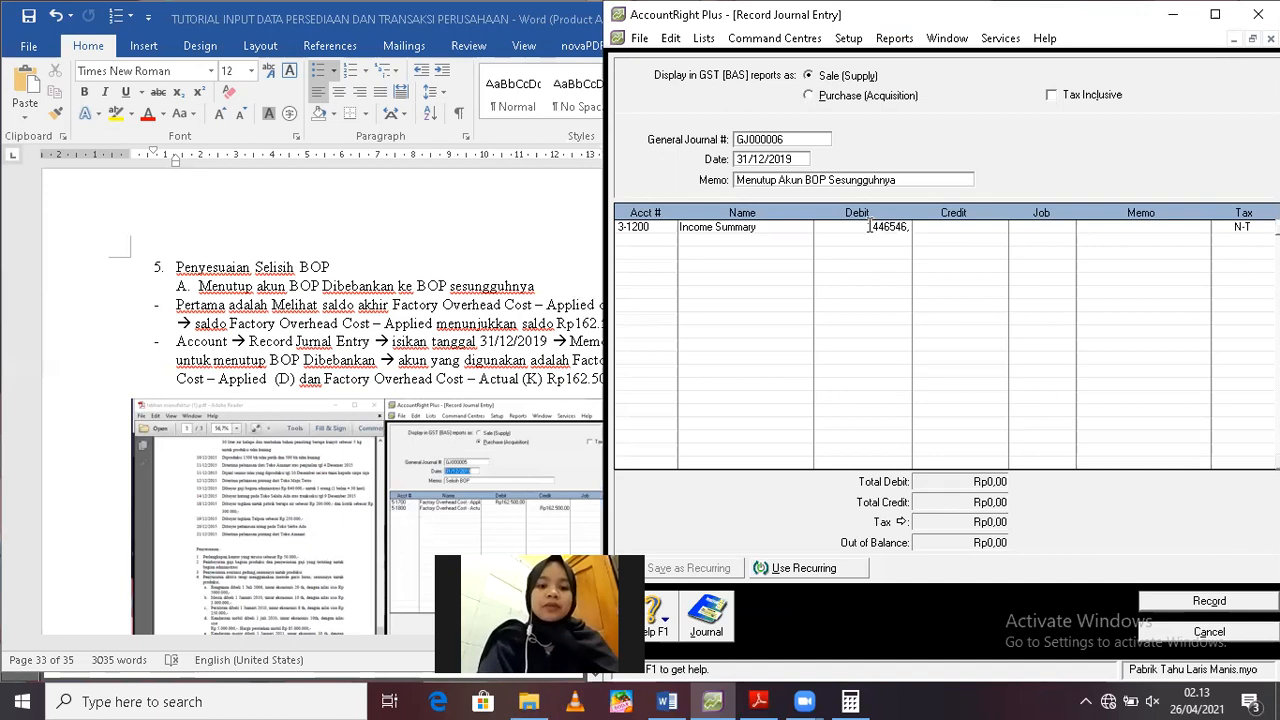
type("88")
key("Return")
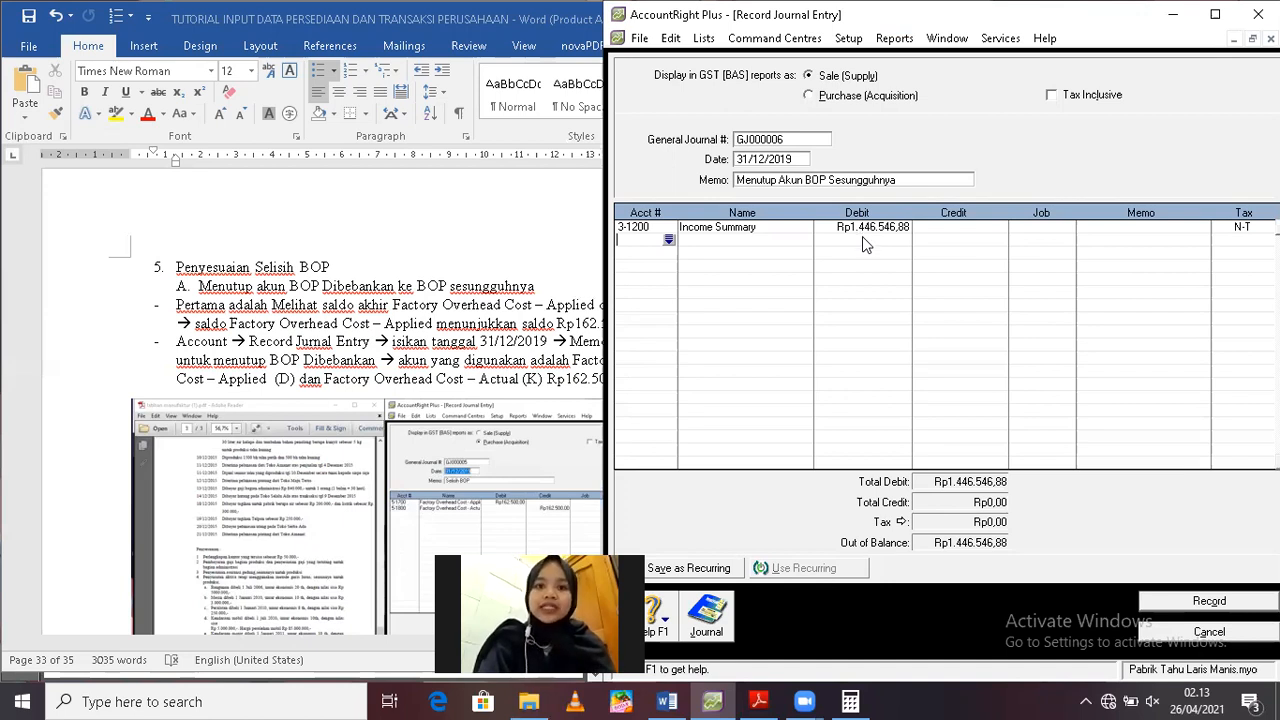
Add account 5-1600 Factory Overhead Cost - Actual as the second line with a credit of Rp1.446.546,88, and record the entry
left_click(669, 240)
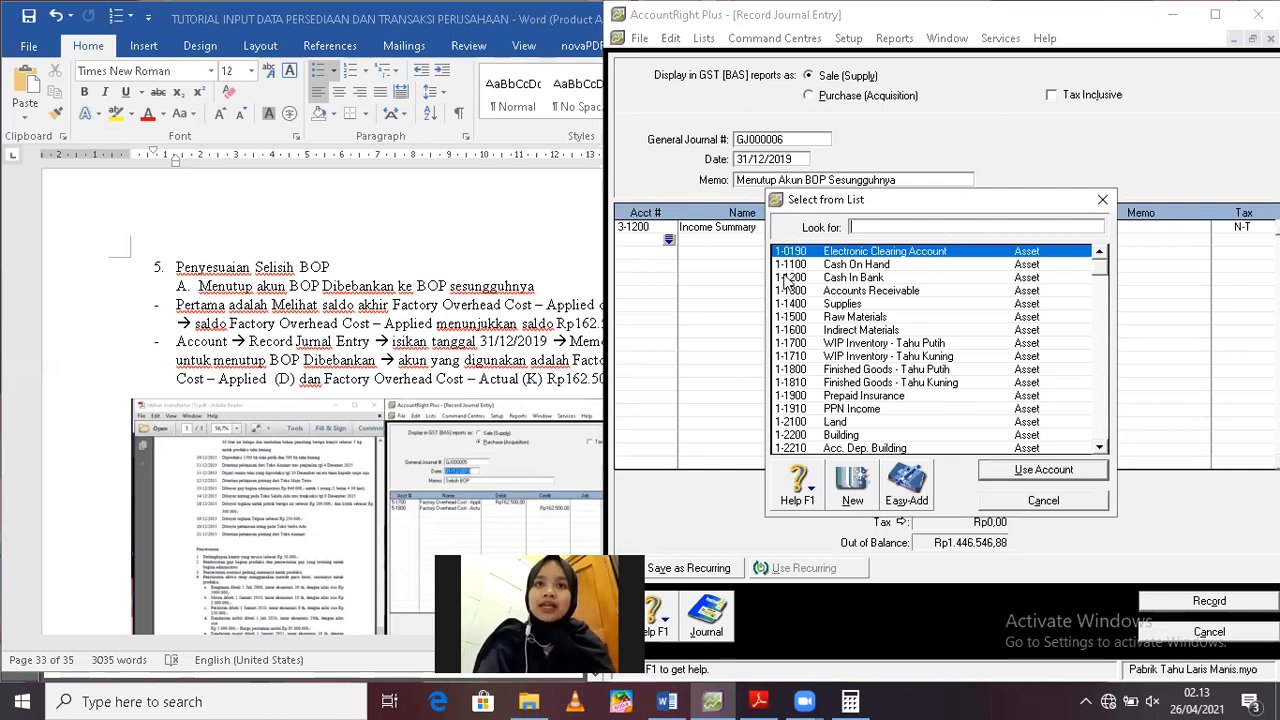
type("5")
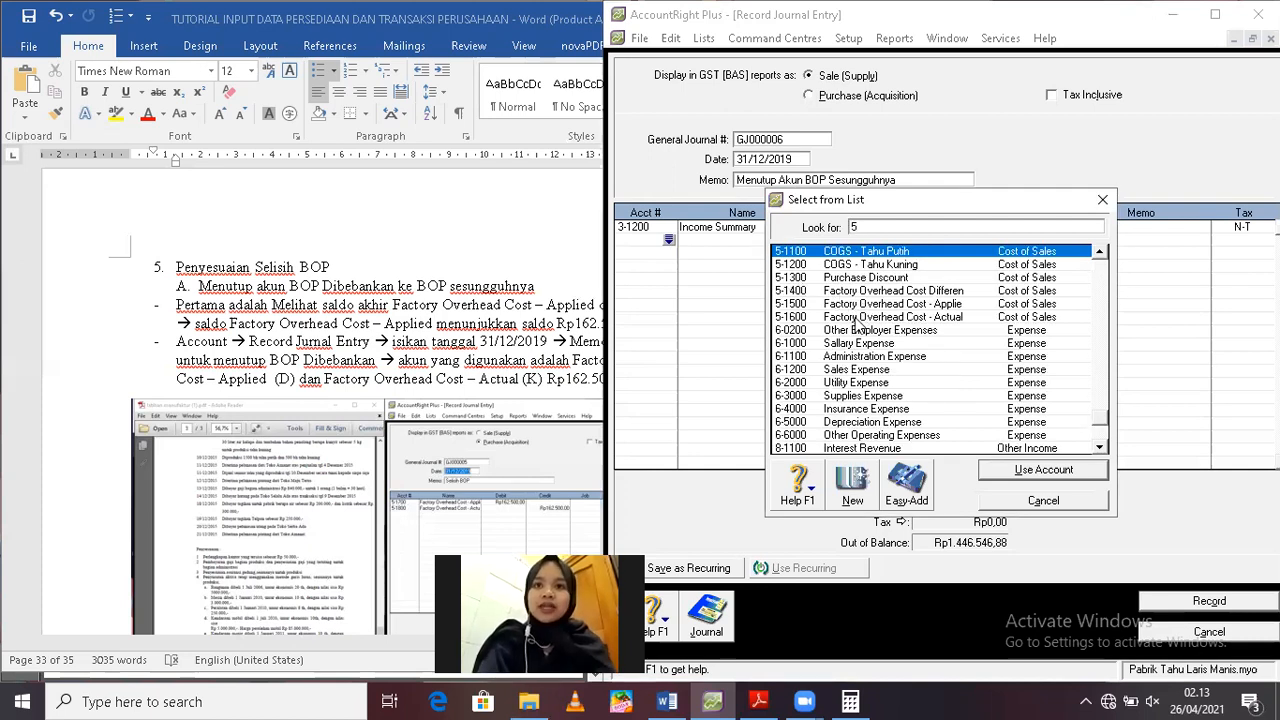
double_click(856, 316)
key("Tab")
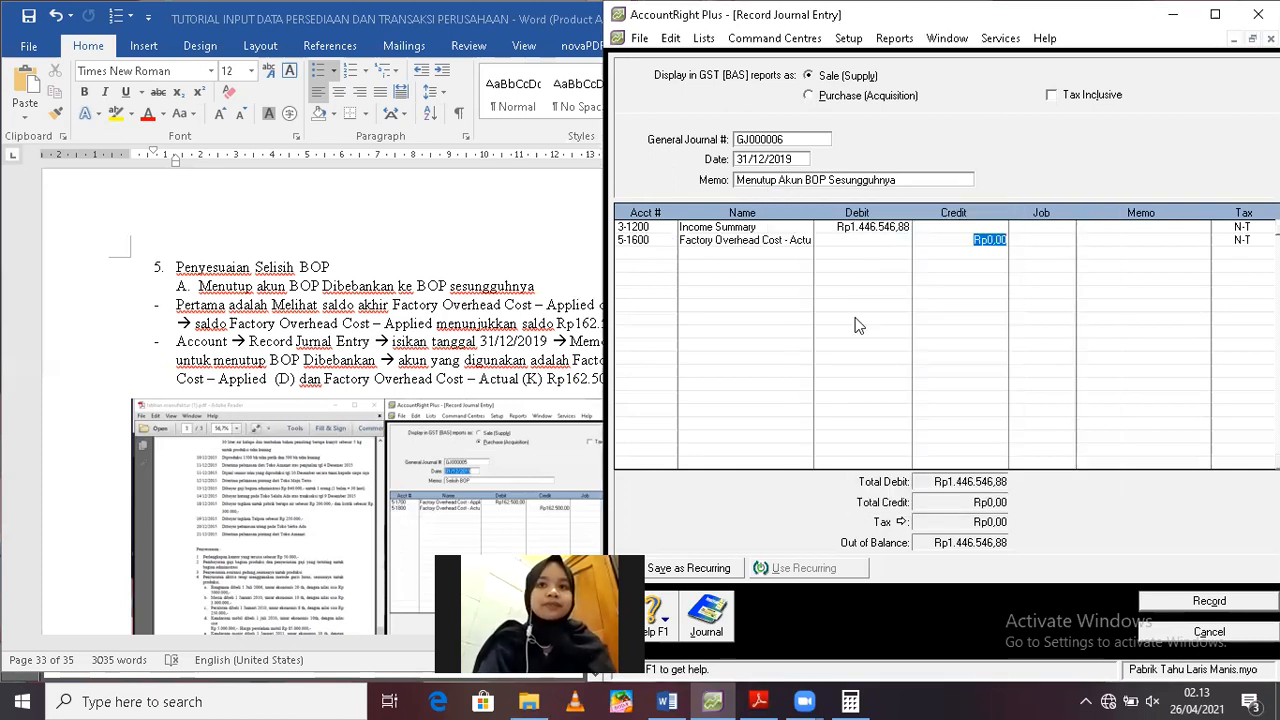
type("1.446.546")
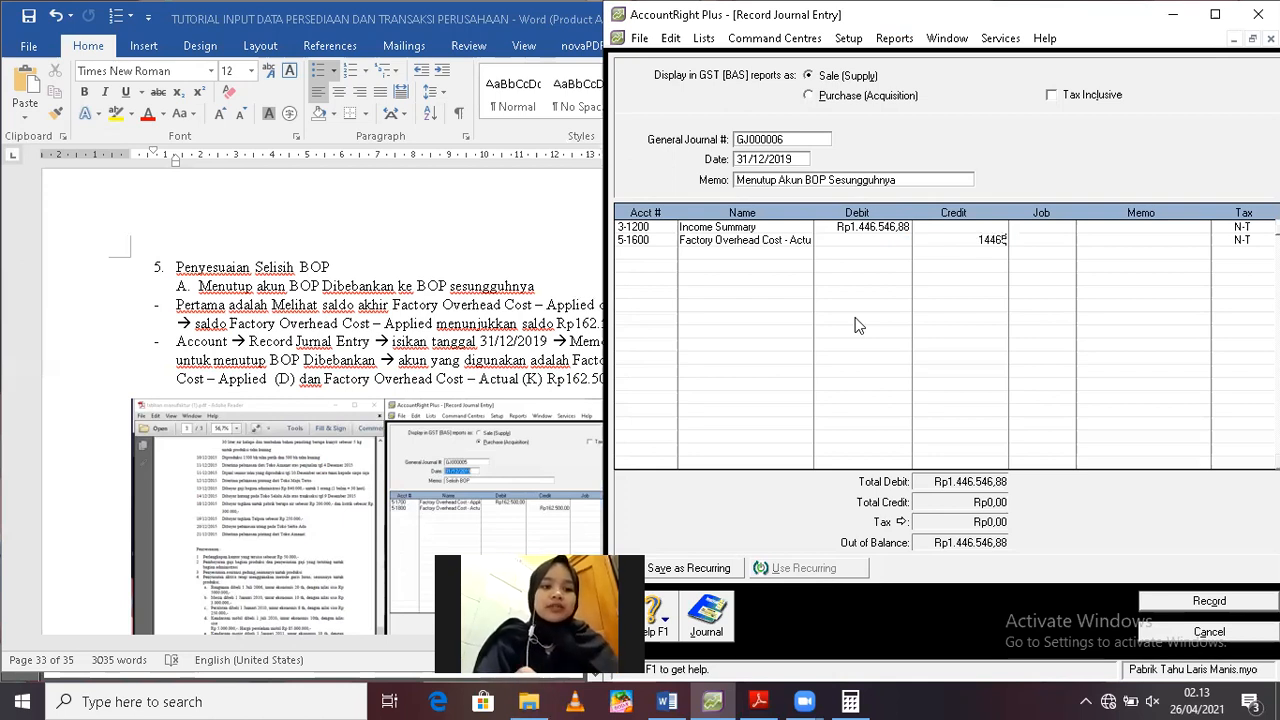
type(",88")
key("Return")
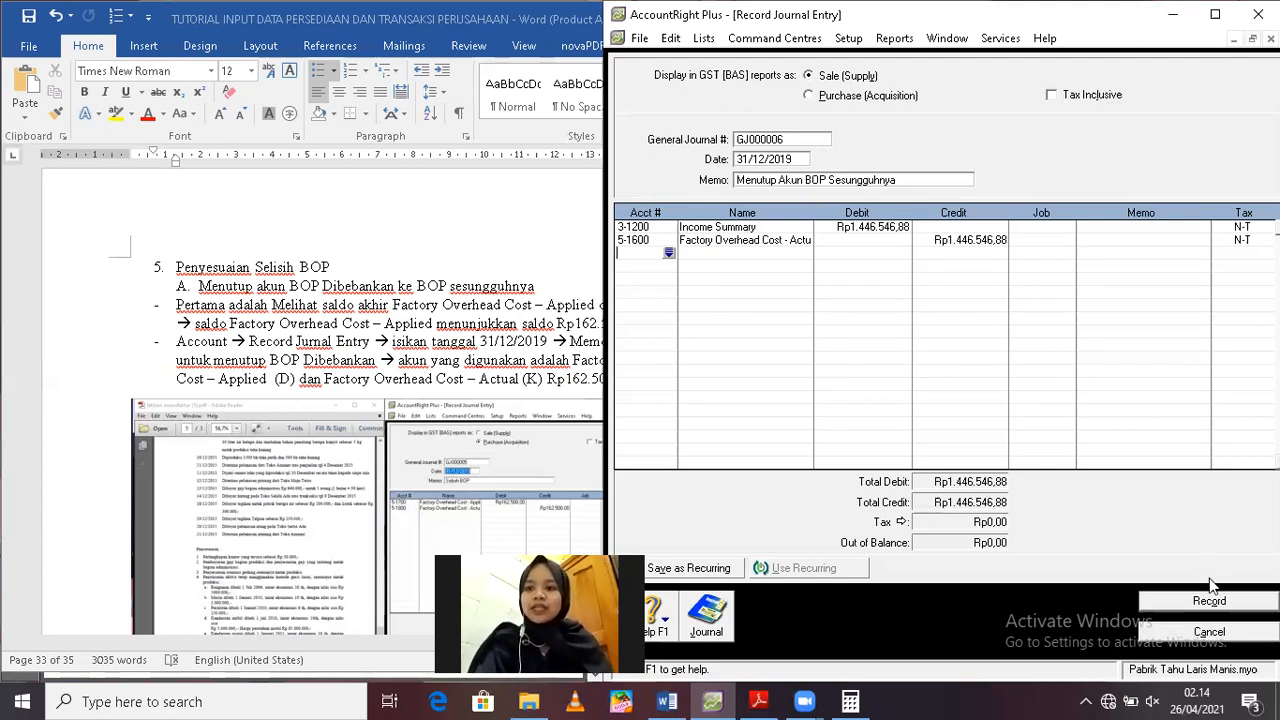
left_click(1185, 602)
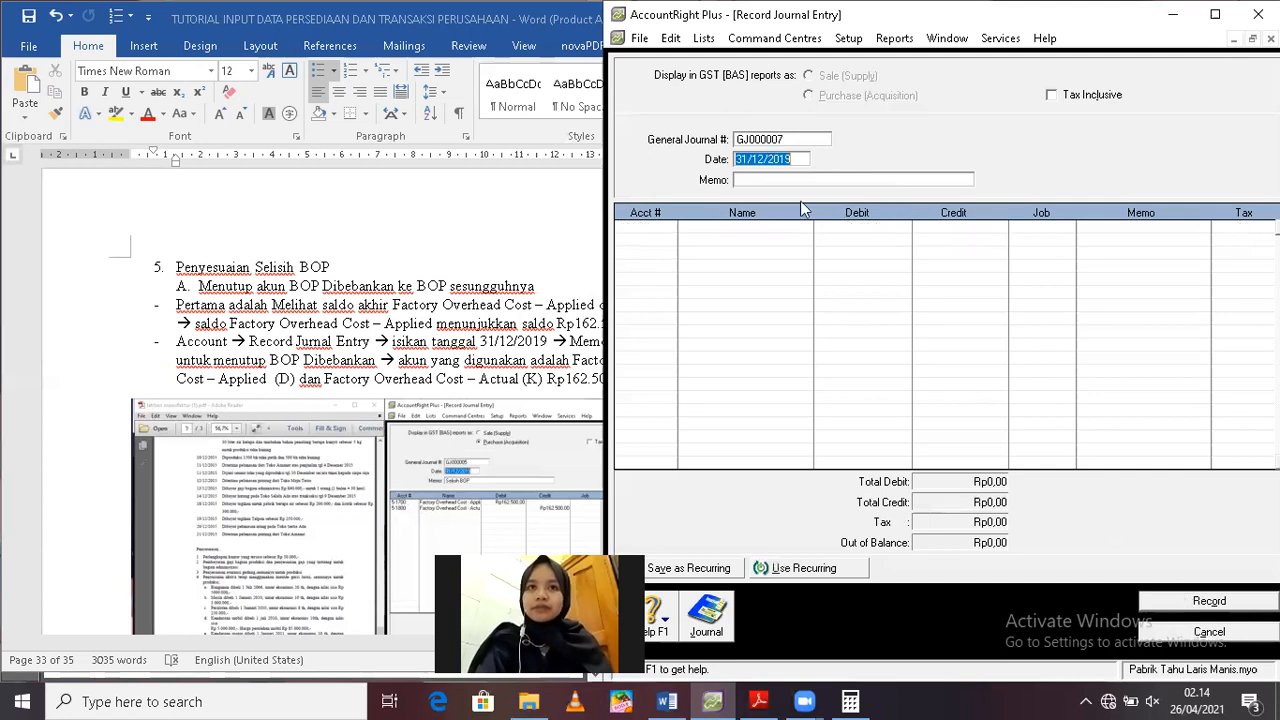
Reopen recorded entry GJ000006 from the transaction journal and replace its Income Summary account with 5-1400 Factory Overhead Cost Differen
left_click(775, 180)
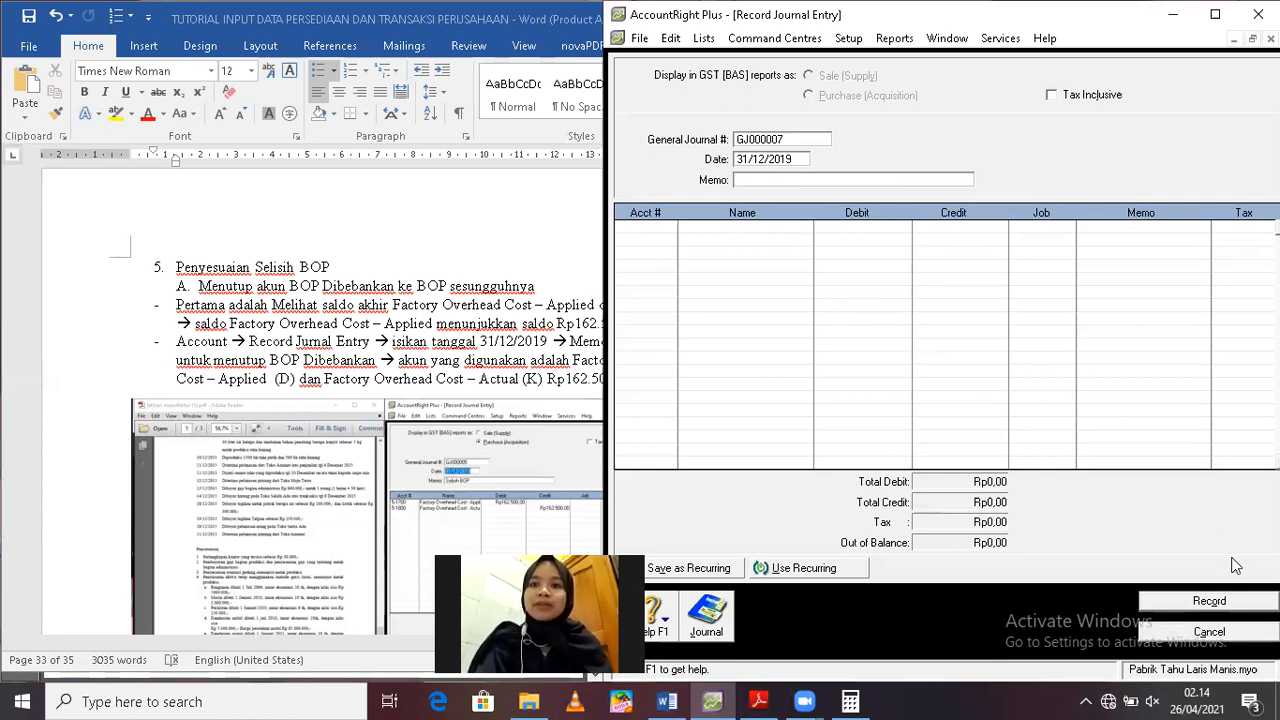
left_click(1166, 632)
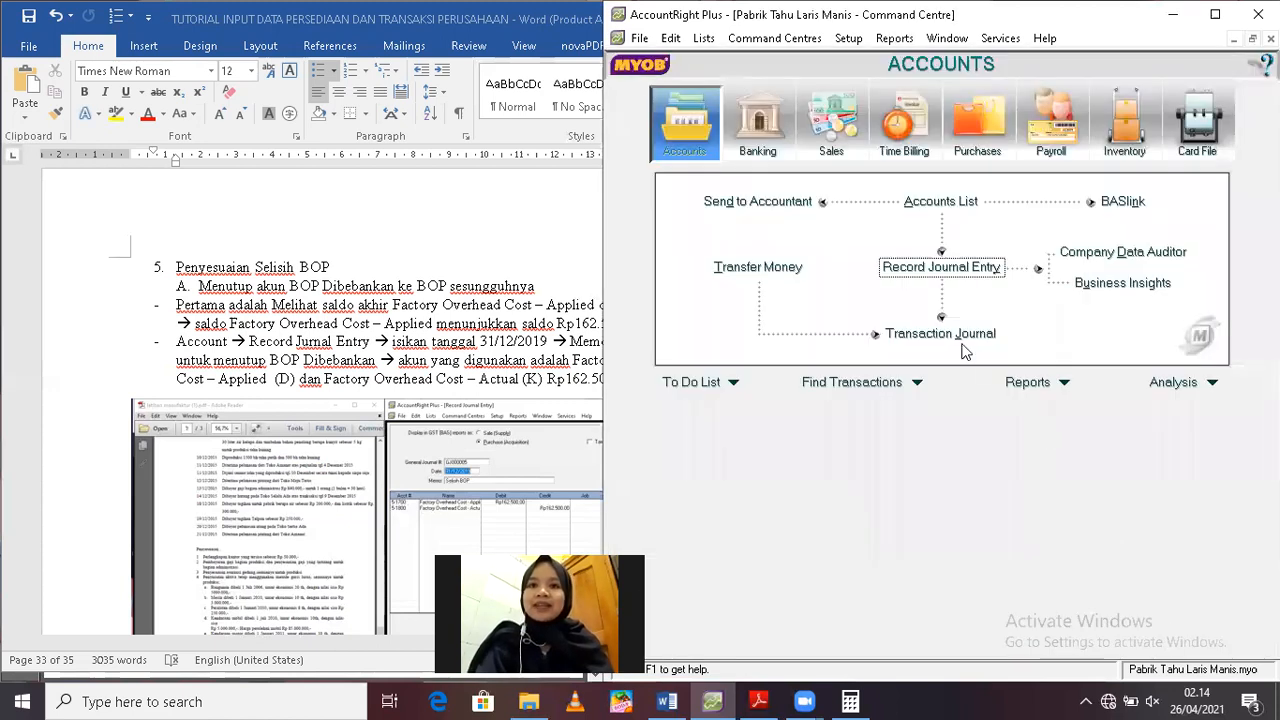
left_click(948, 336)
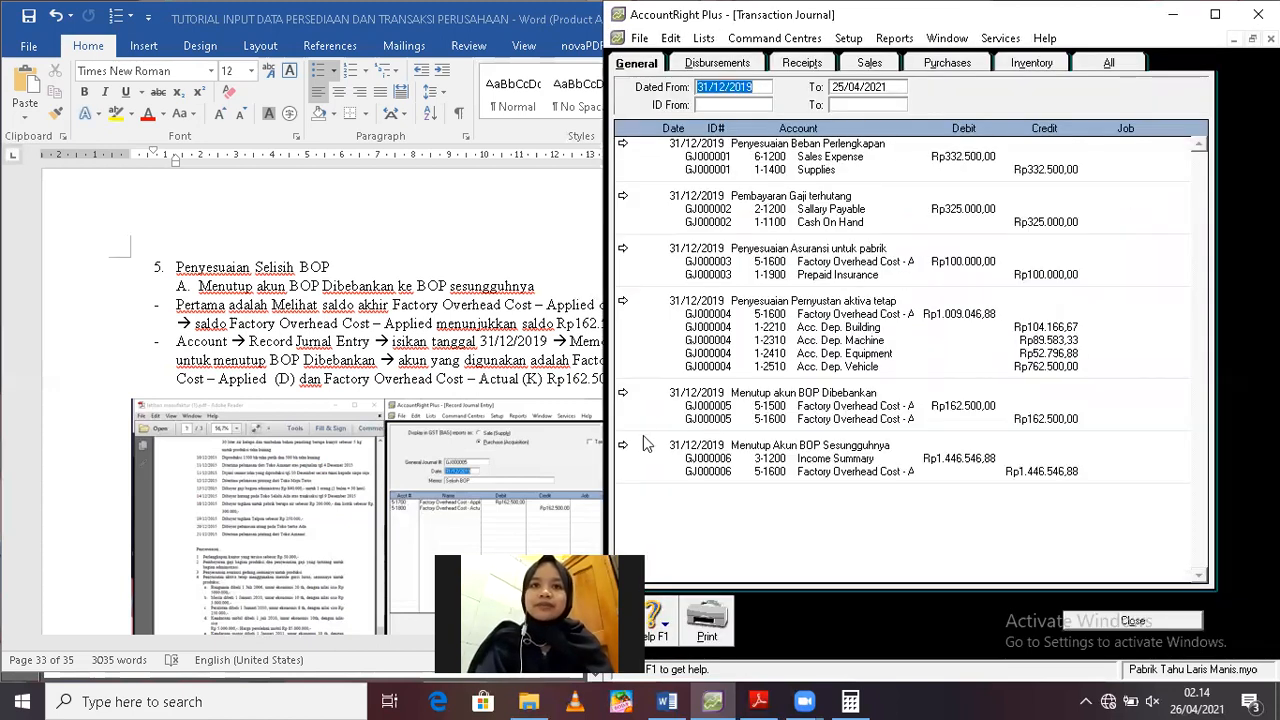
left_click(622, 449)
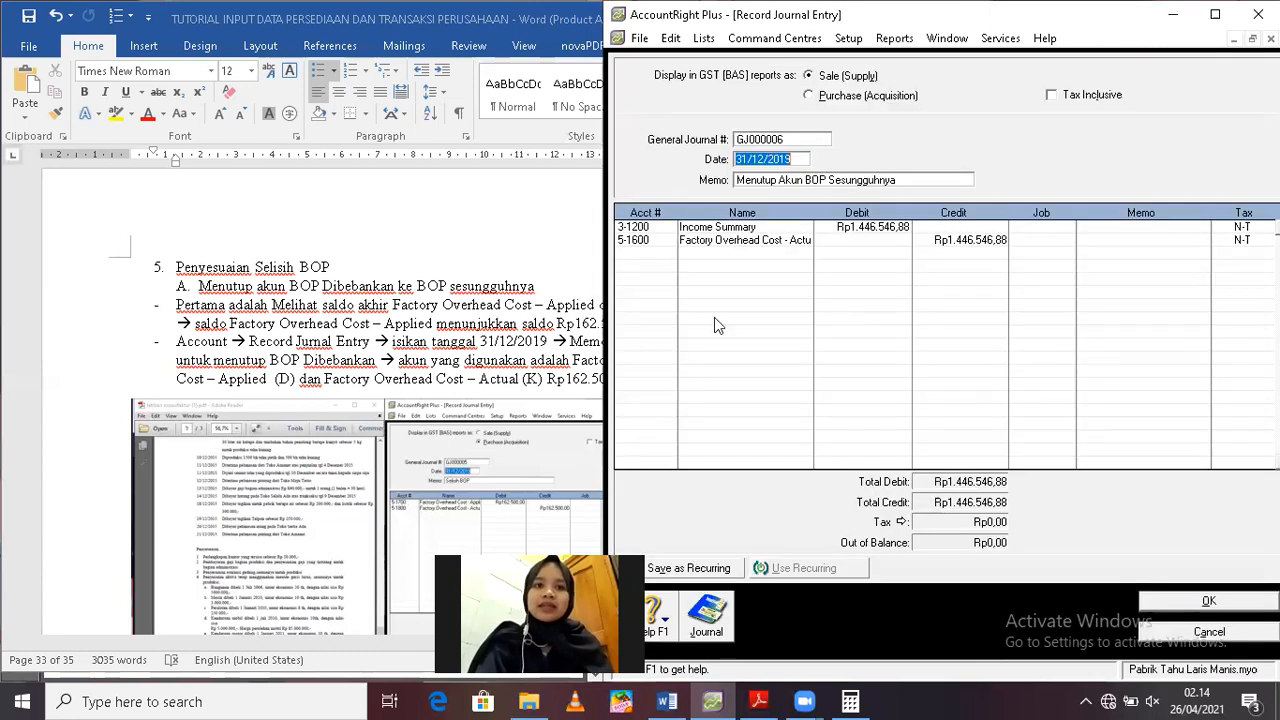
left_click(640, 228)
left_click(668, 228)
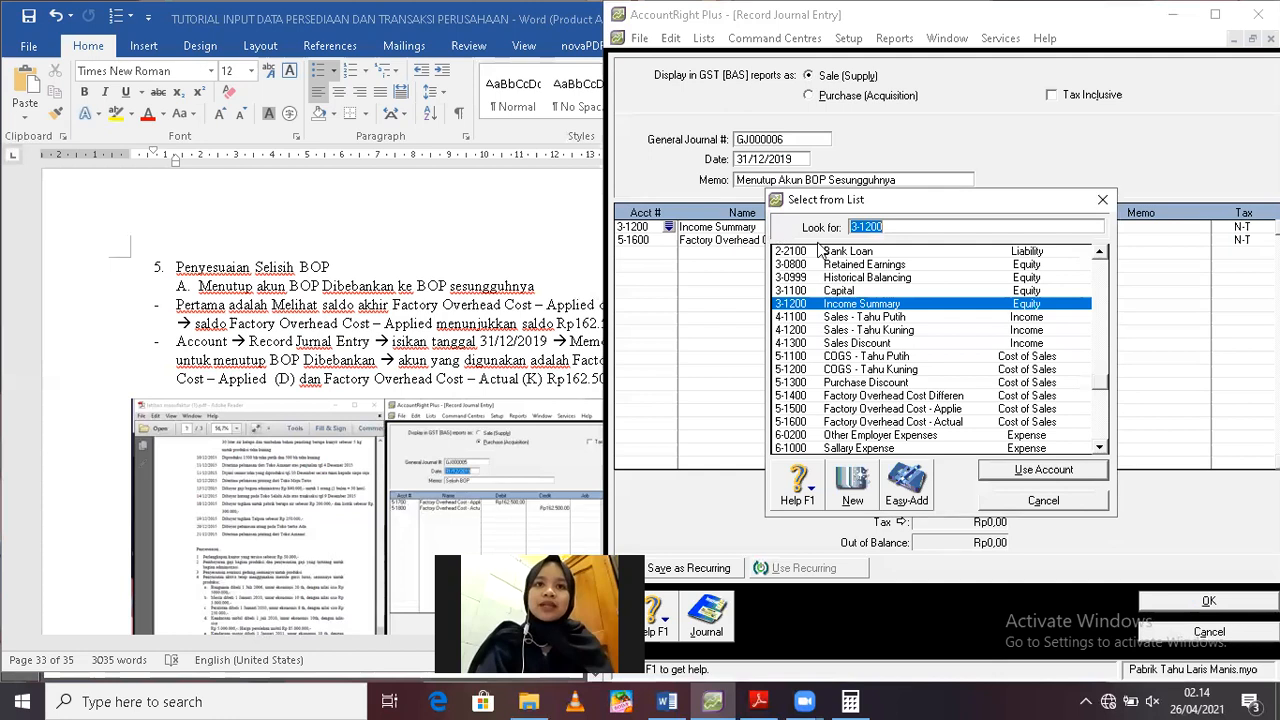
type("5-1400")
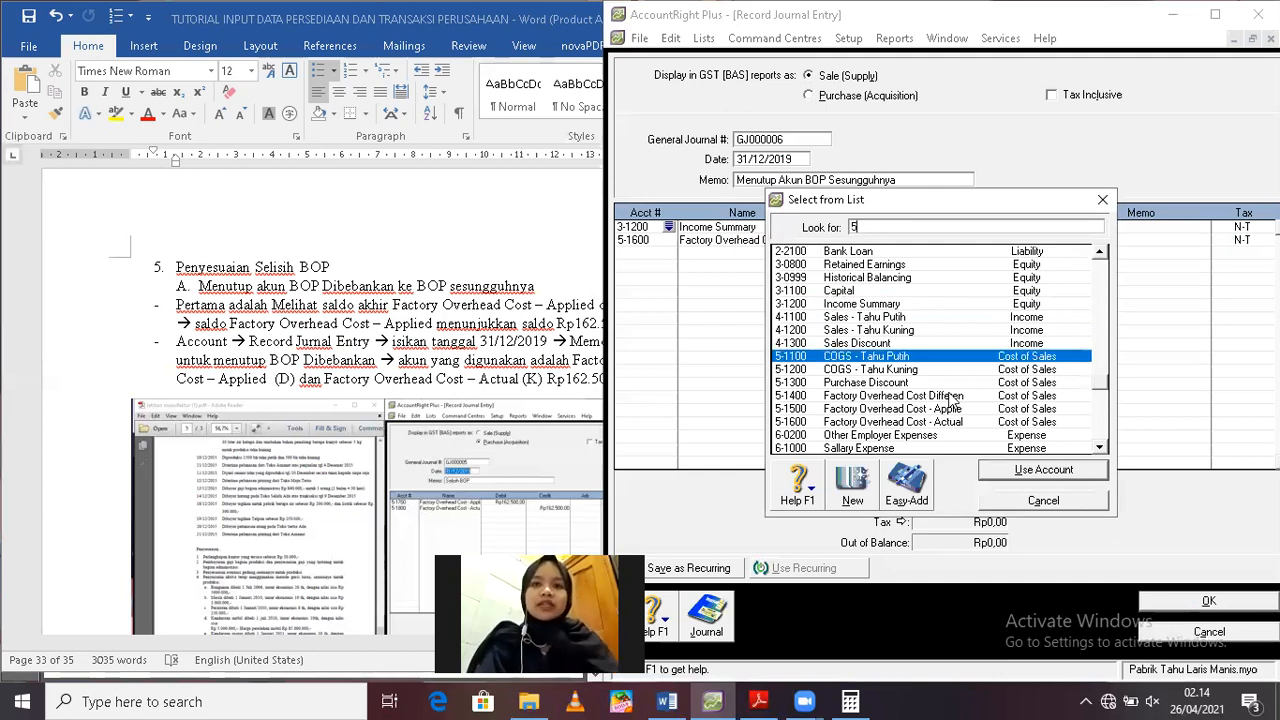
double_click(950, 395)
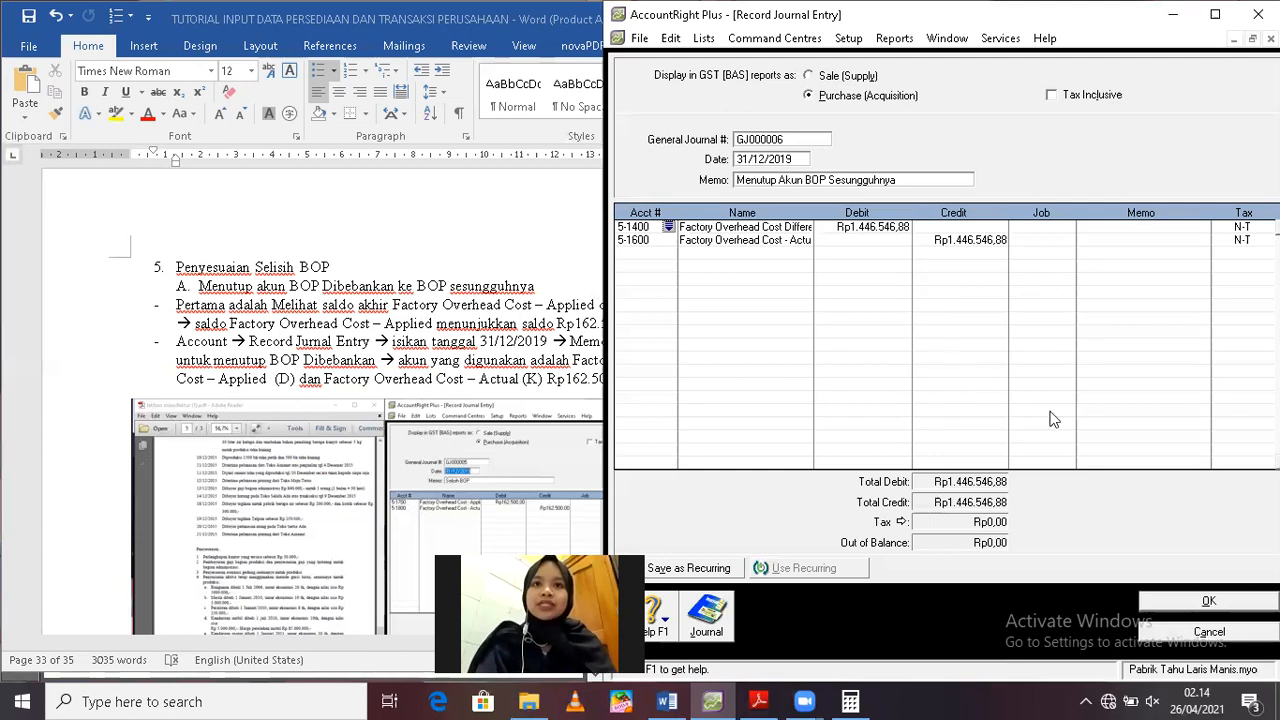
left_click(1188, 600)
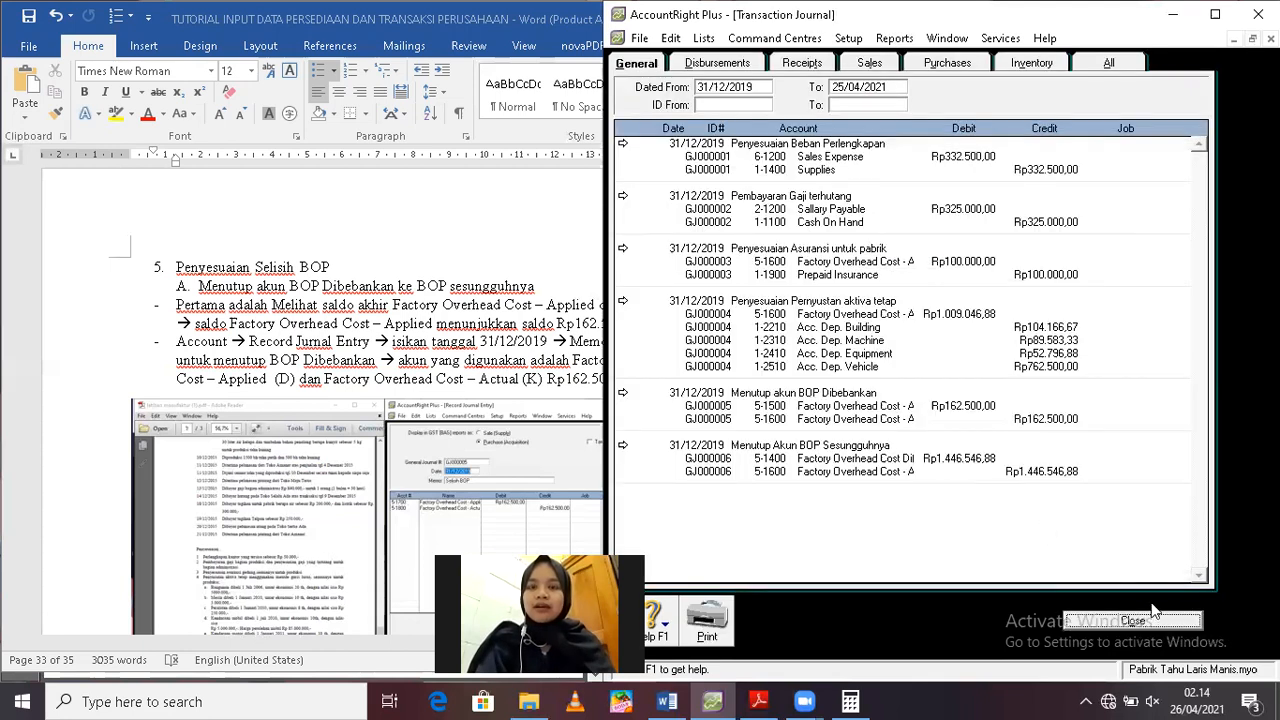
Start a new journal entry dated 31/12/2019 with the memo "Menutup akun Selisih BOP"
left_click(1151, 621)
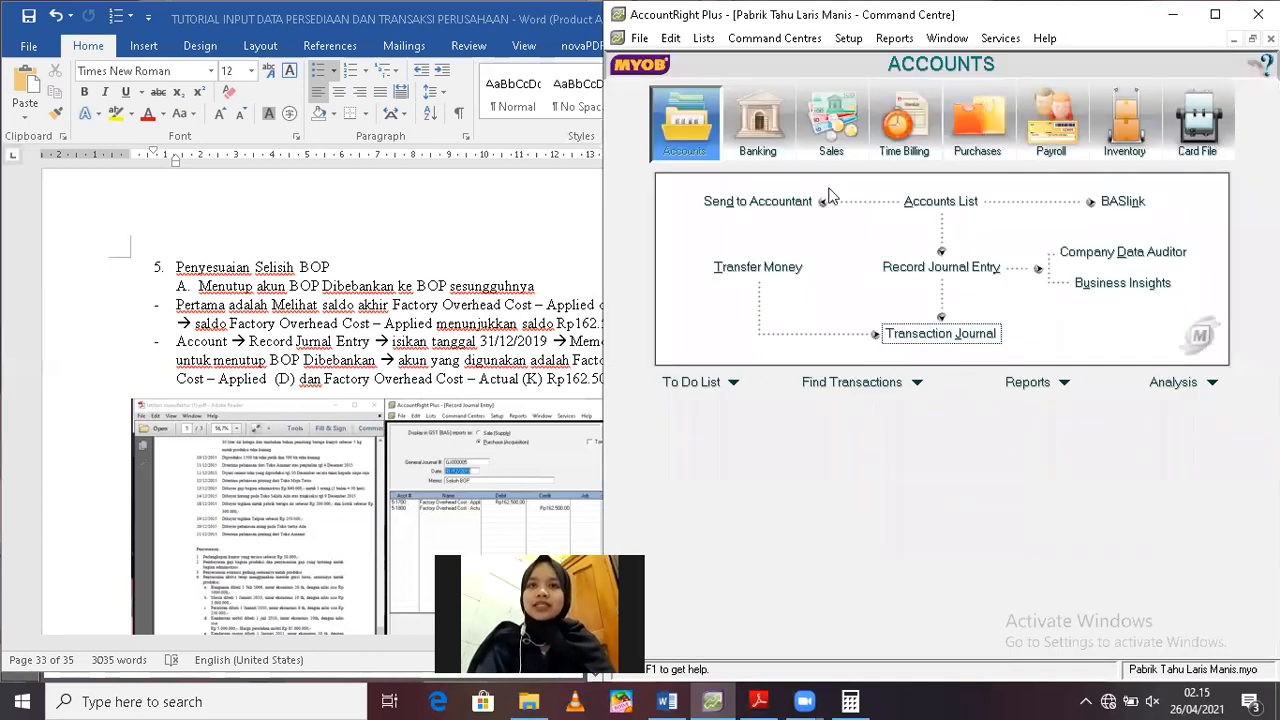
left_click(948, 266)
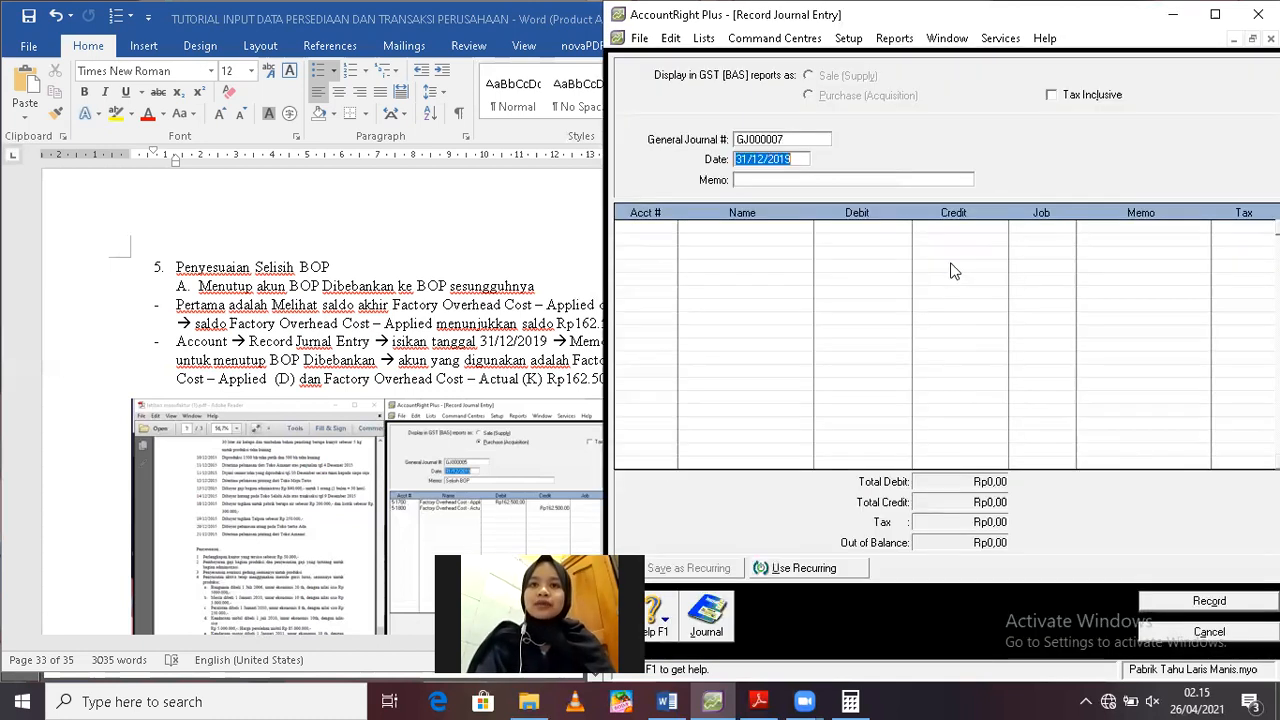
left_click(792, 179)
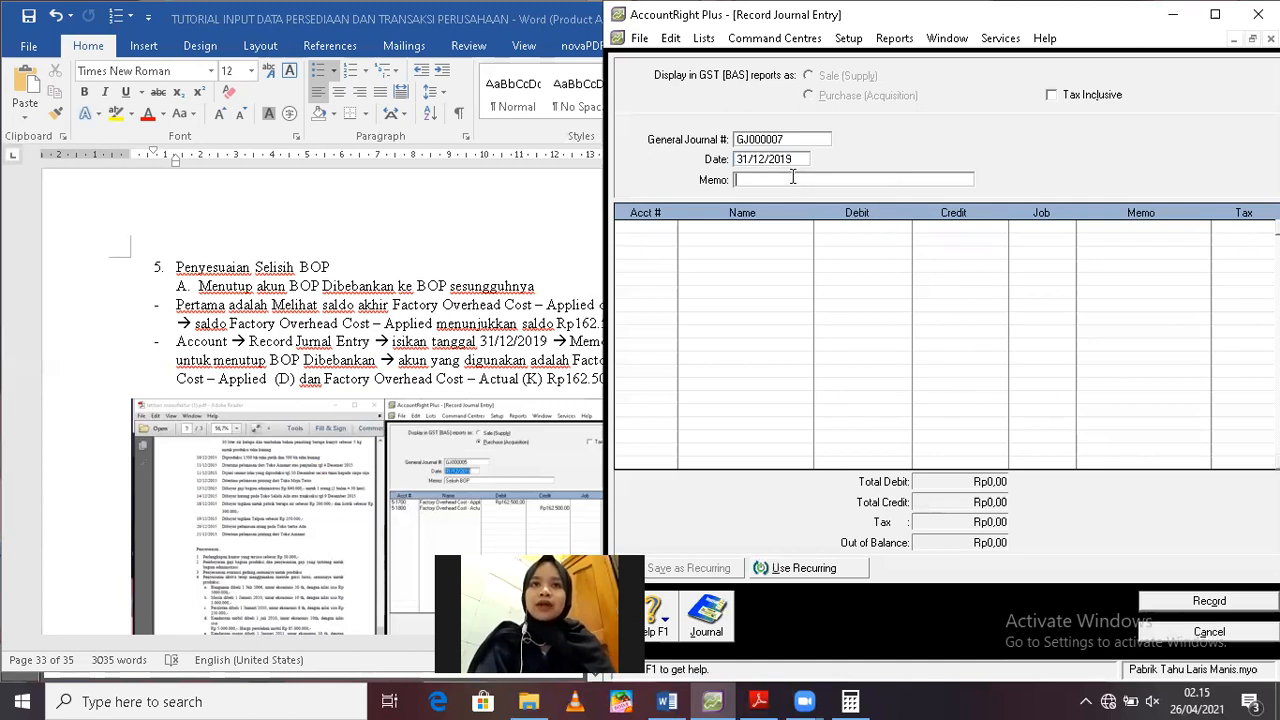
type("me")
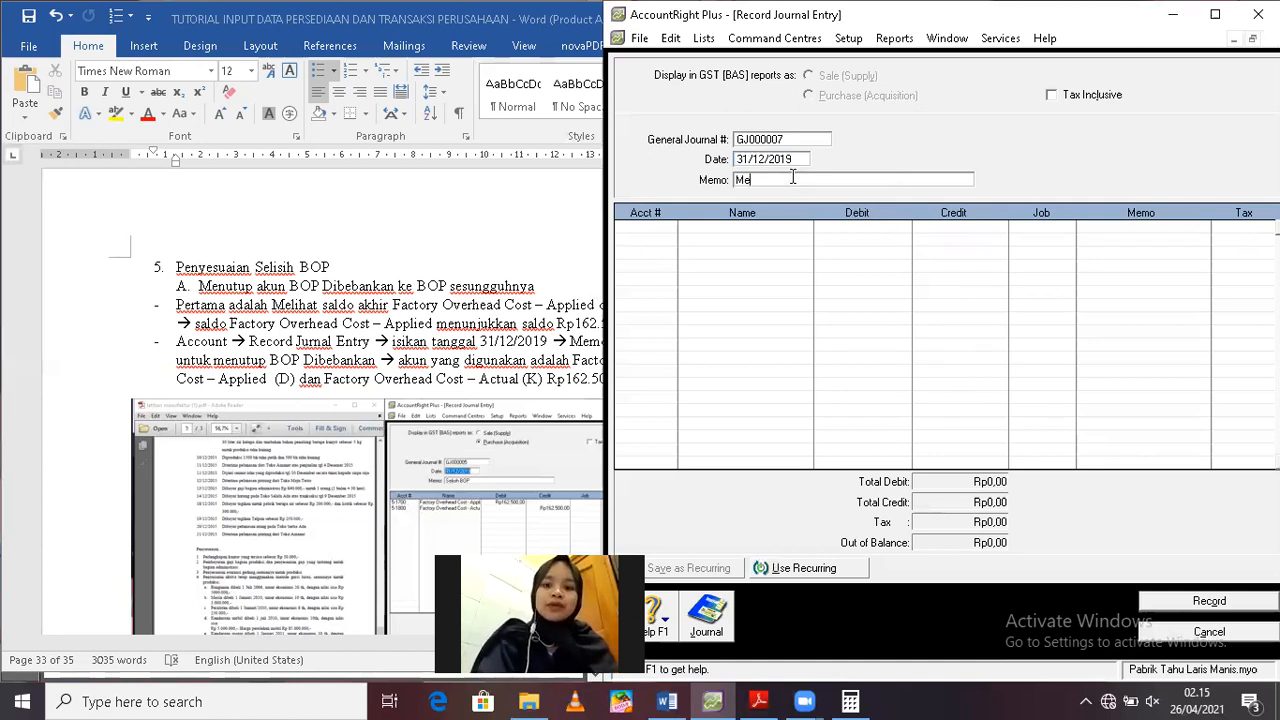
type("nutup")
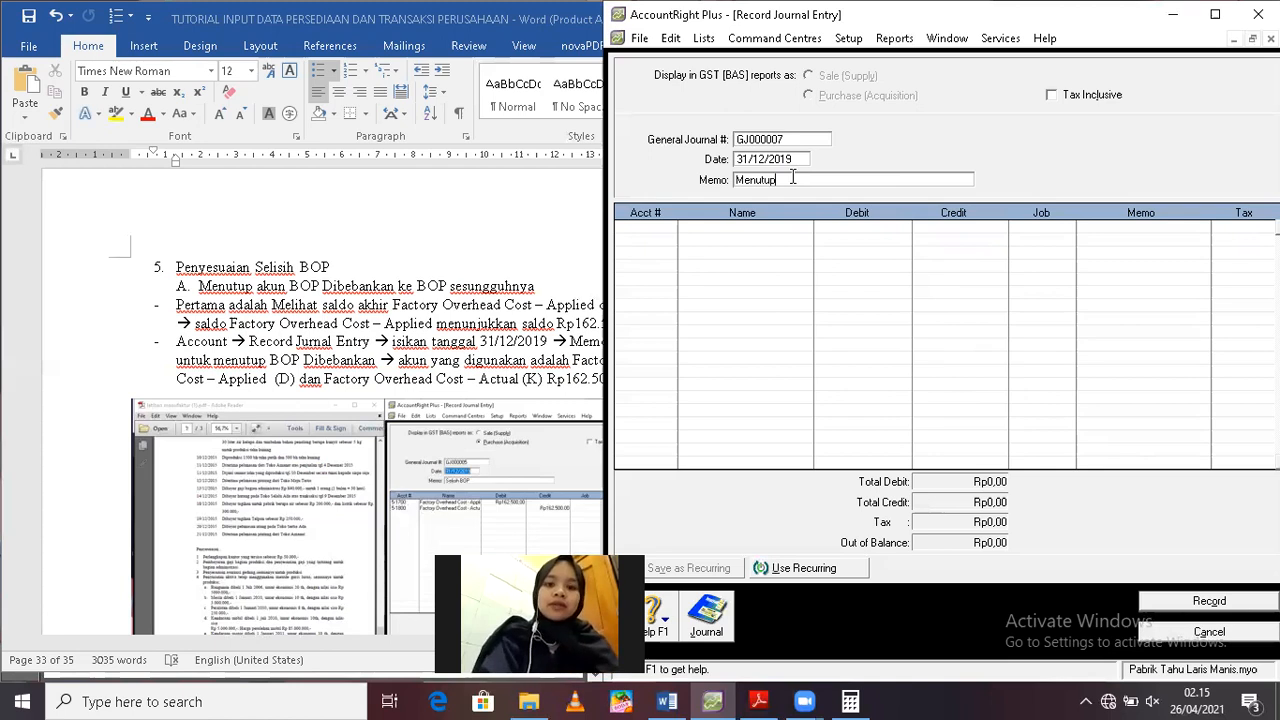
type(" akun Se")
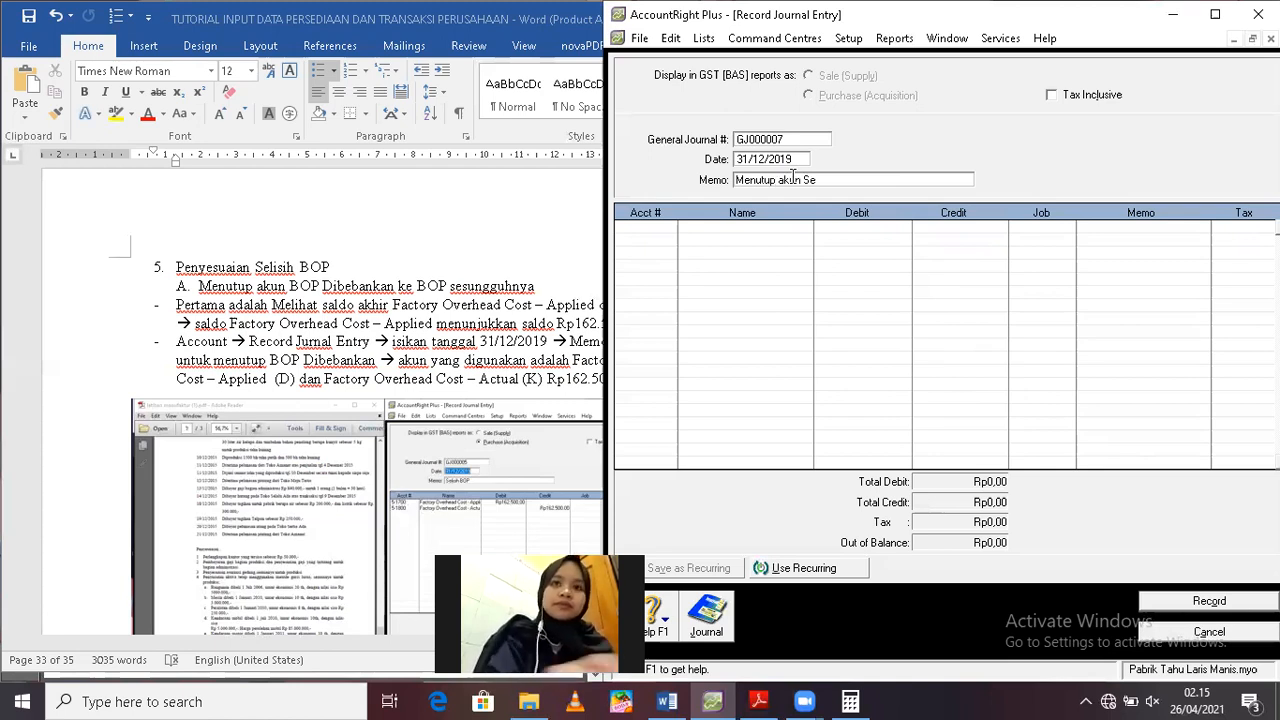
type("lisih BOP")
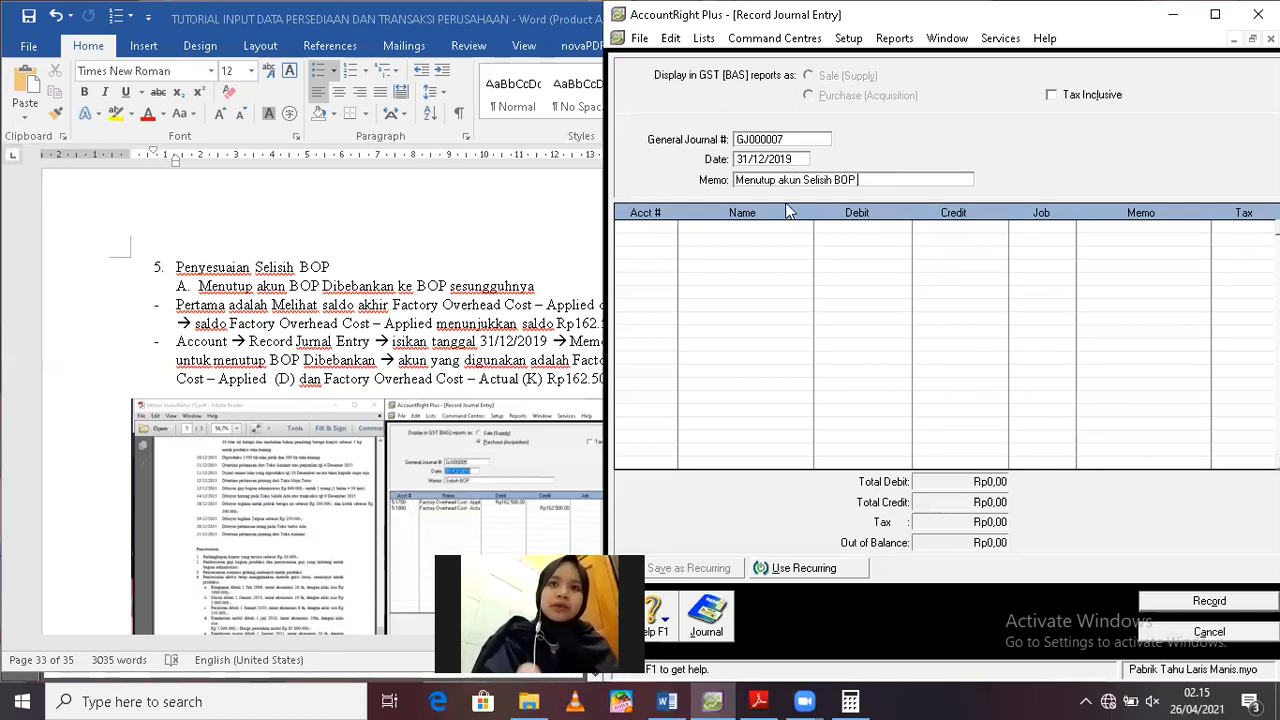
Set the first line of the journal entry to account 3-1200 Income Summary with a debit of Rp1.446.546,88
left_click(634, 227)
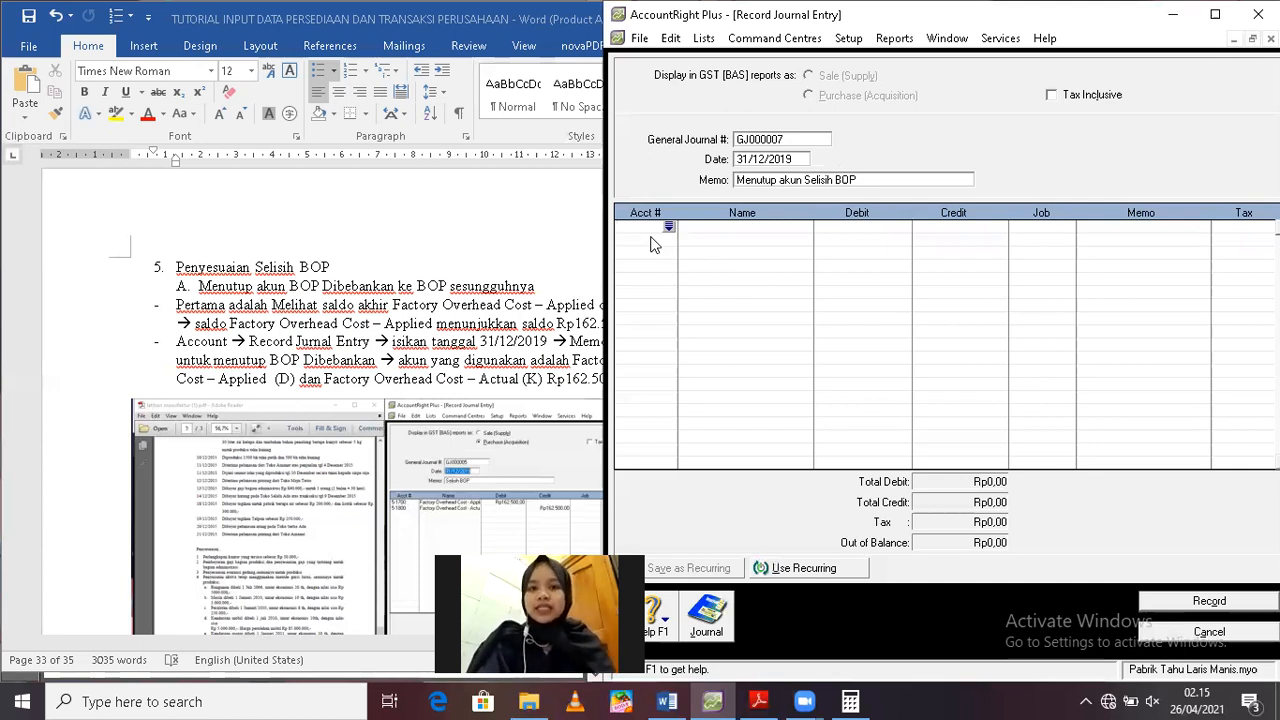
left_click(669, 229)
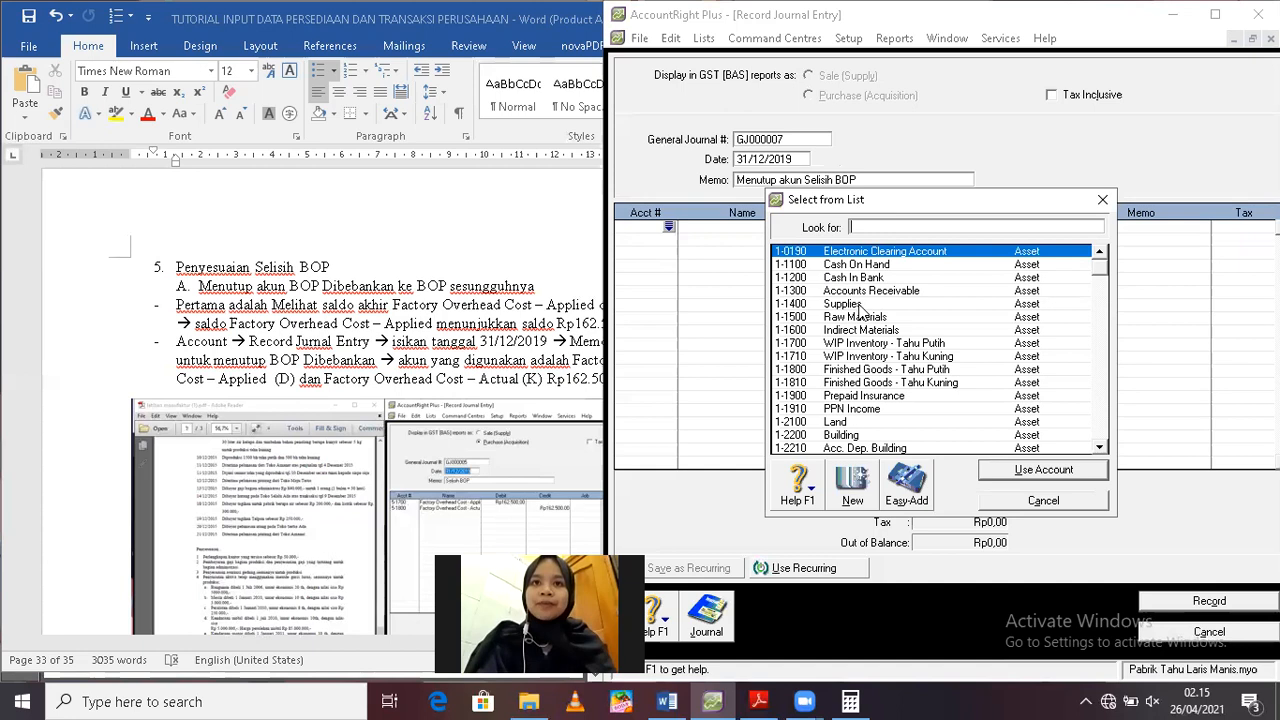
type("3-1200")
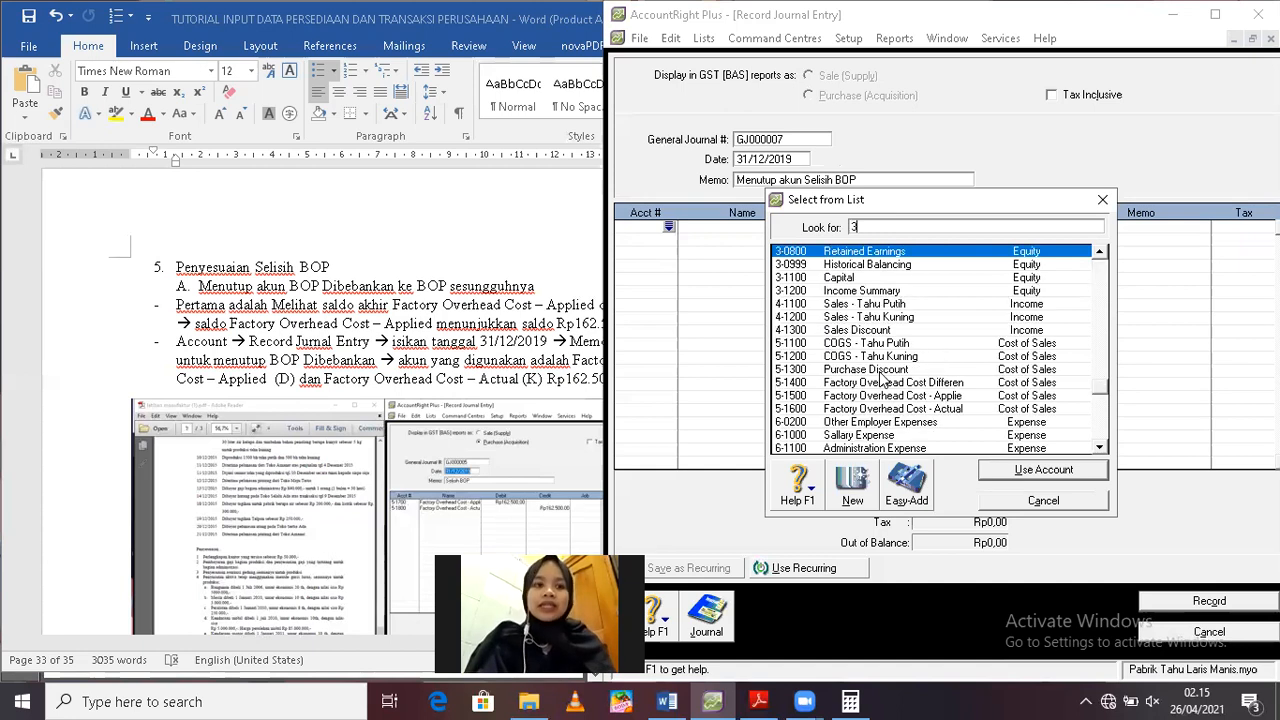
double_click(850, 291)
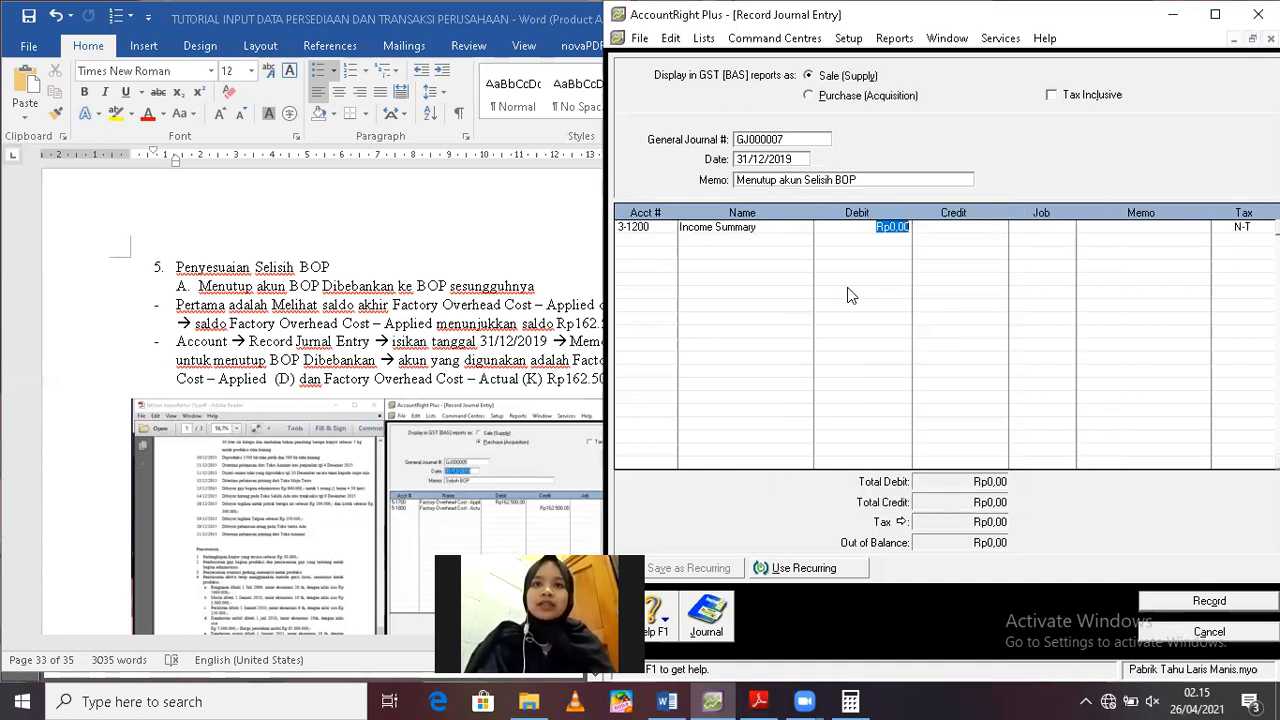
type("1")
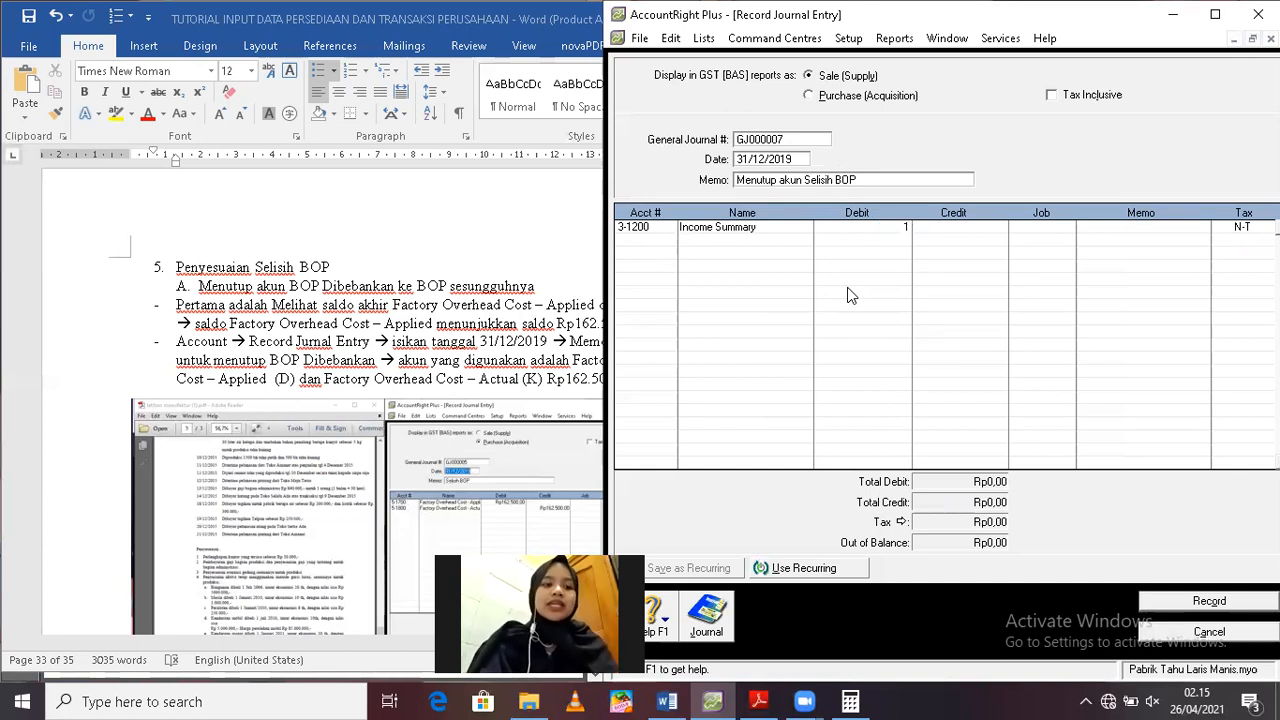
type(".4")
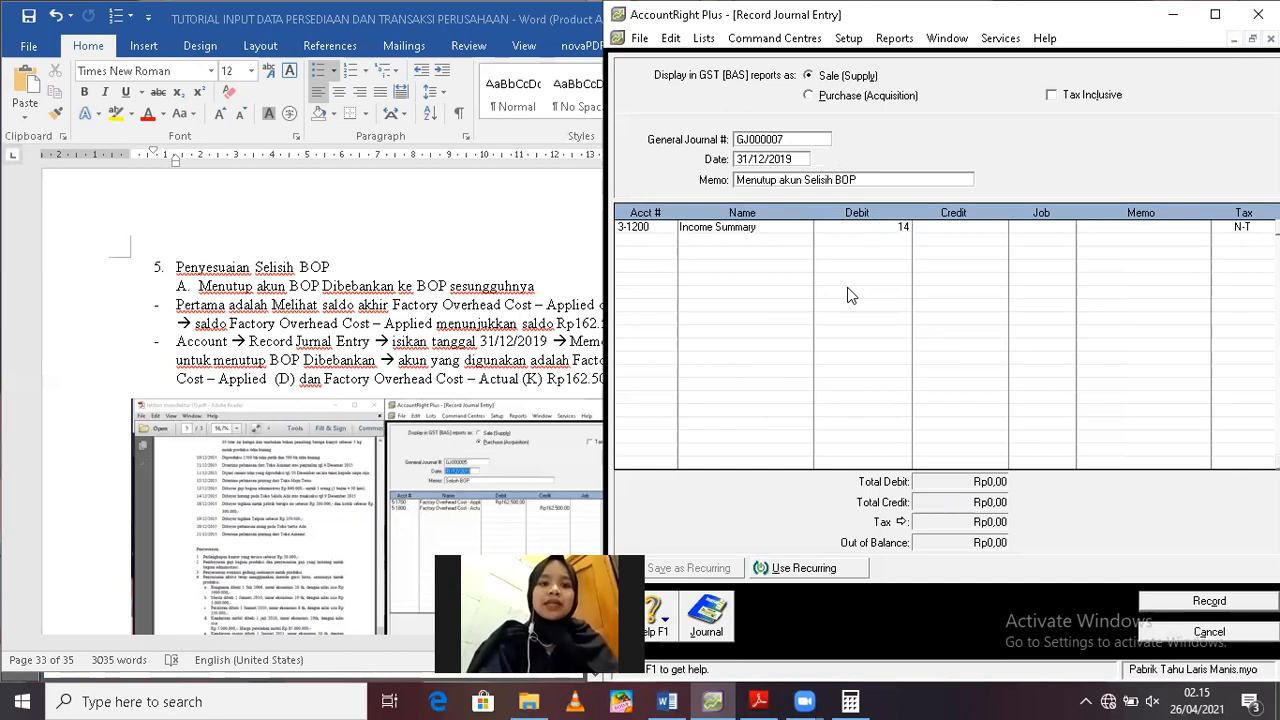
type("46.546,88")
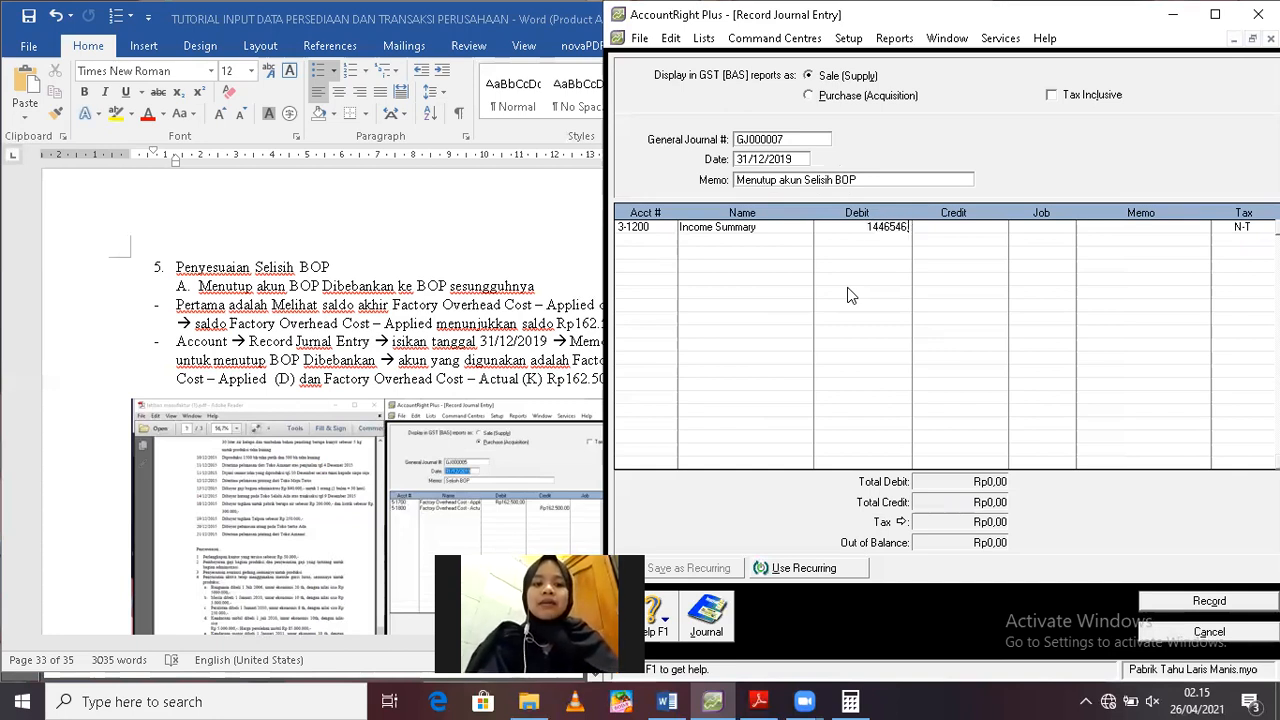
key("Return")
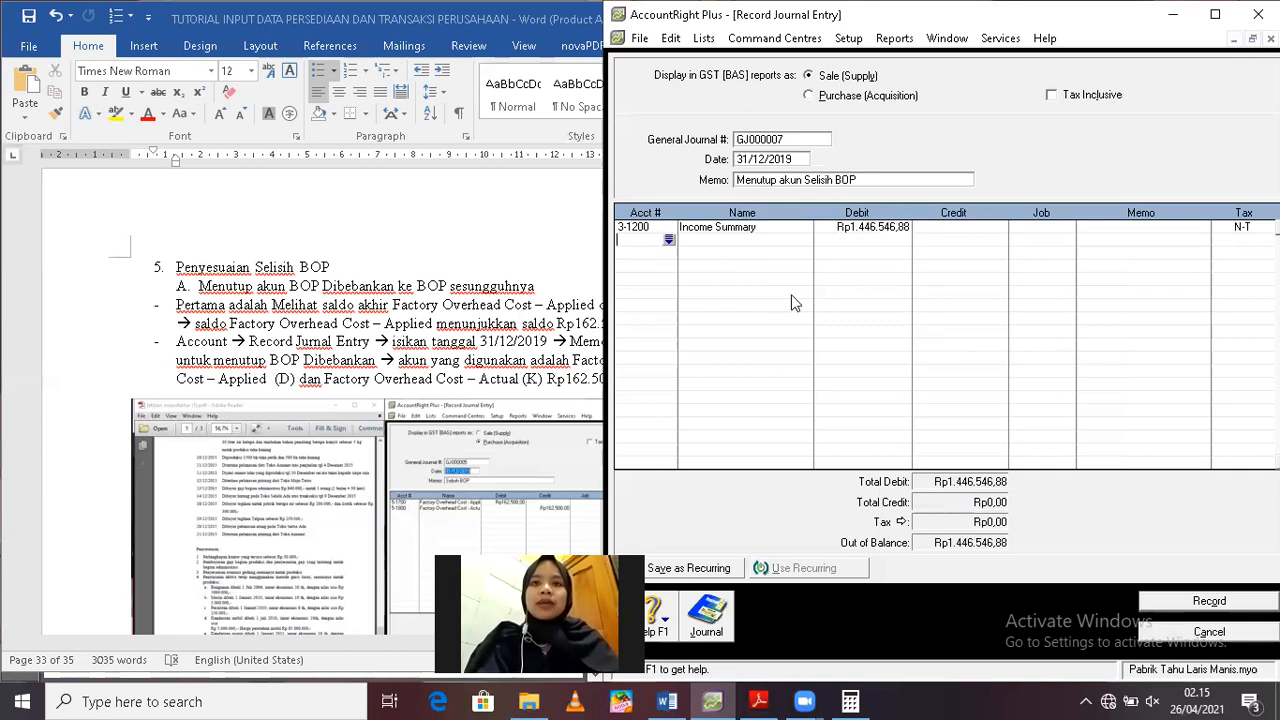
Add account 5-1400 Factory Overhead Cost Differen as the second line with a credit of Rp1.446.546,88, and record the entry
left_click(669, 242)
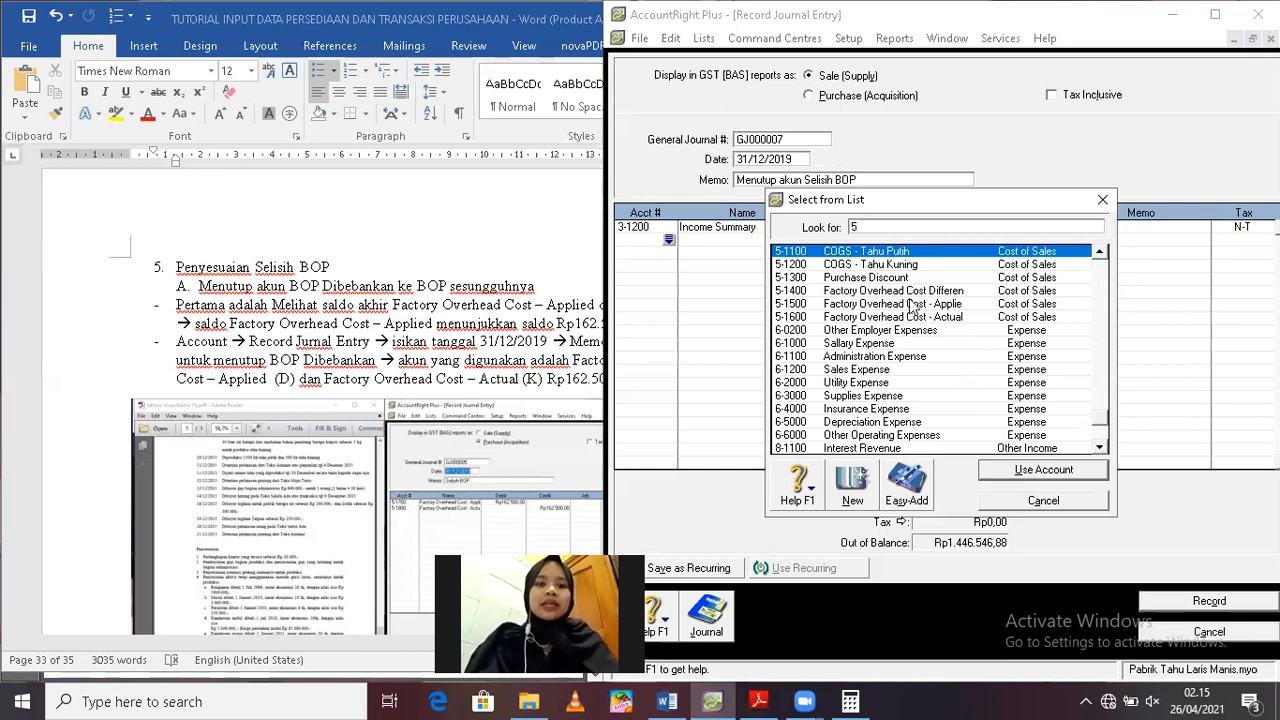
double_click(896, 291)
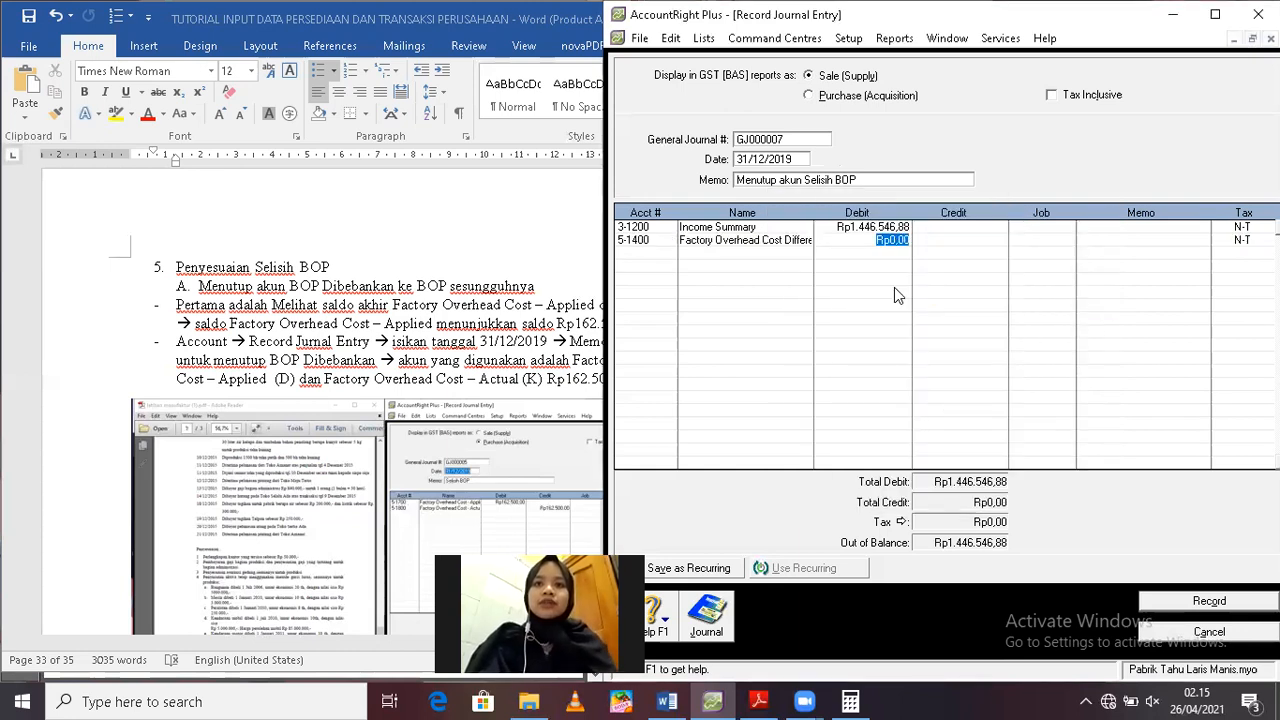
key("Tab")
type("1.446.546,88")
key("Tab")
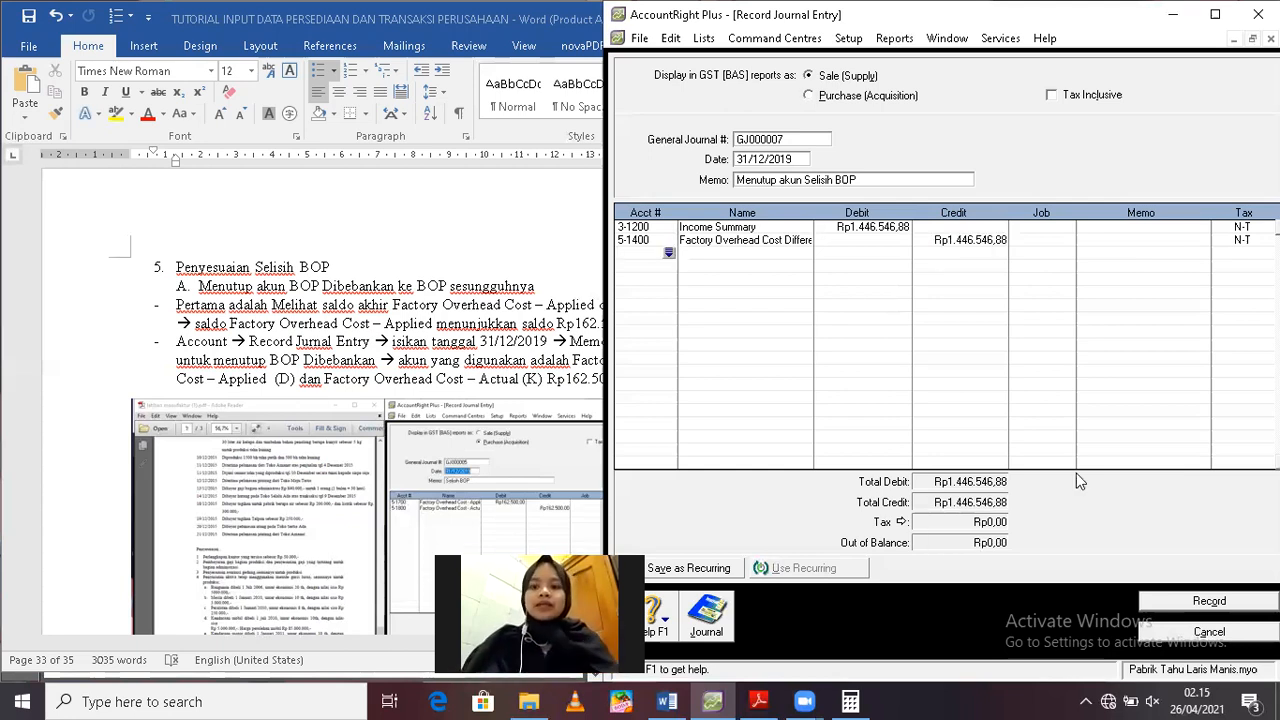
left_click(1193, 604)
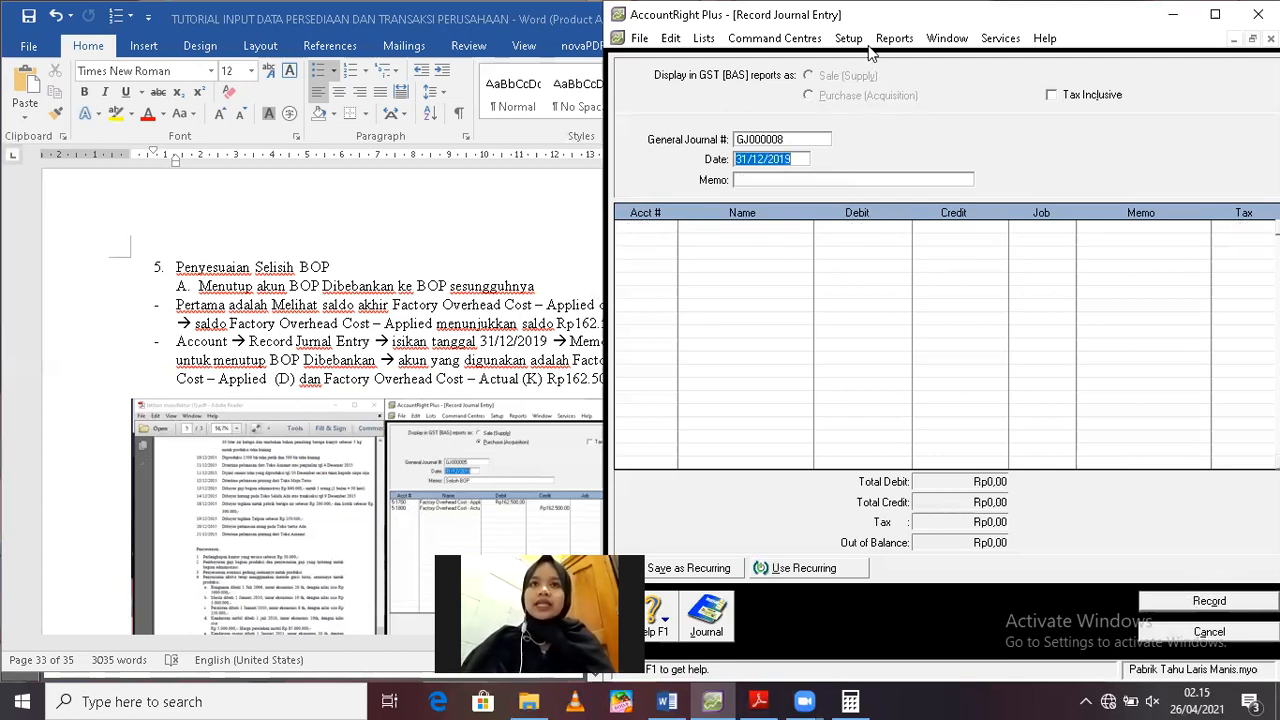
Display the Trial Balance report for December 2019 to check the account balances, and close it
left_click(895, 38)
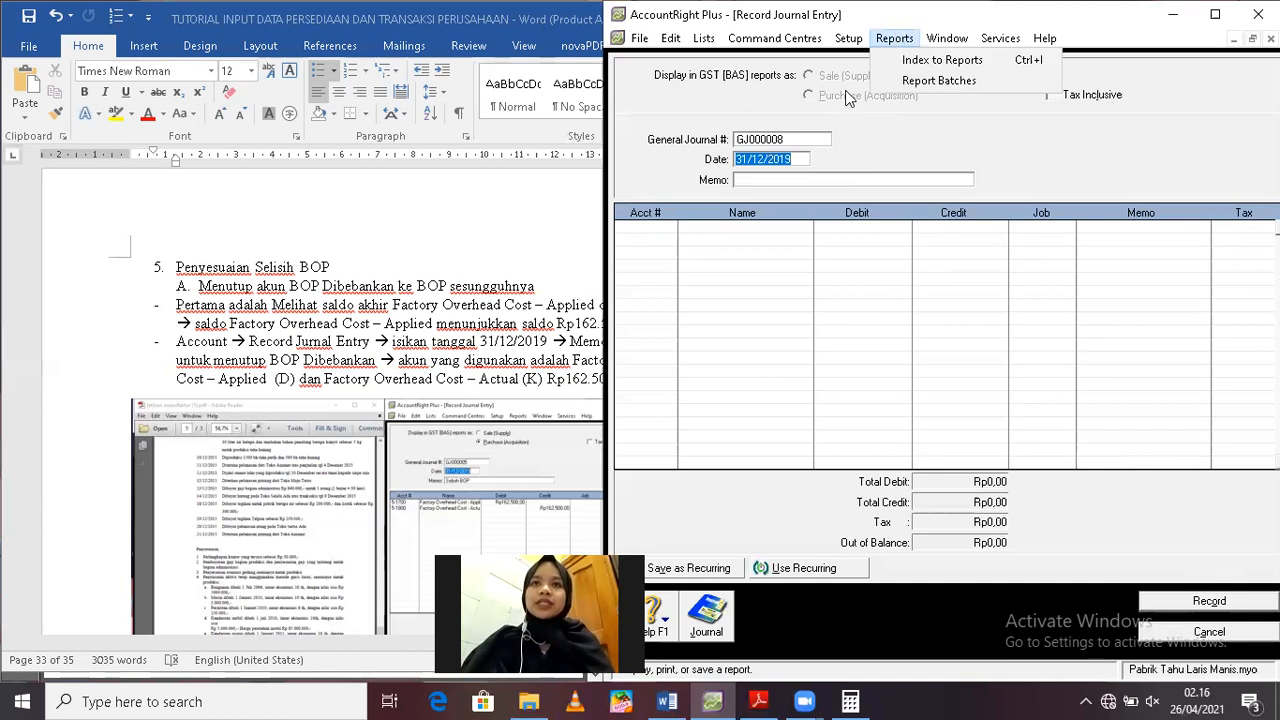
left_click(924, 62)
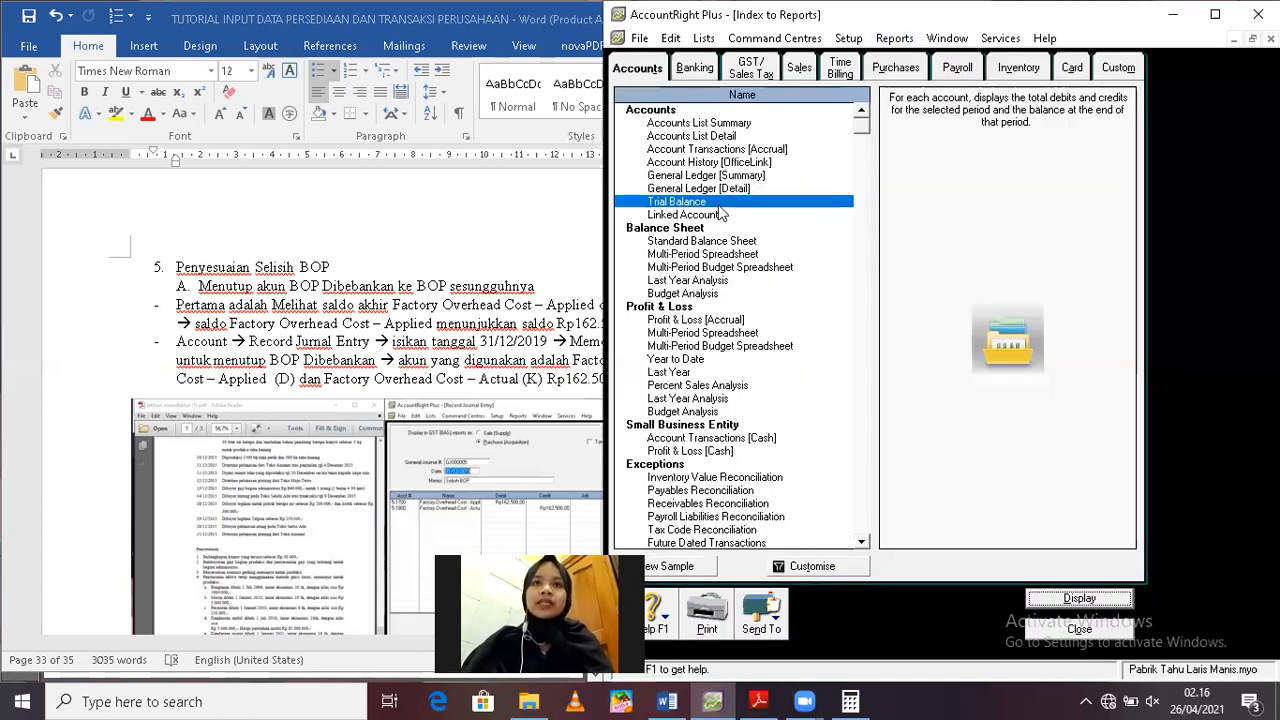
double_click(703, 203)
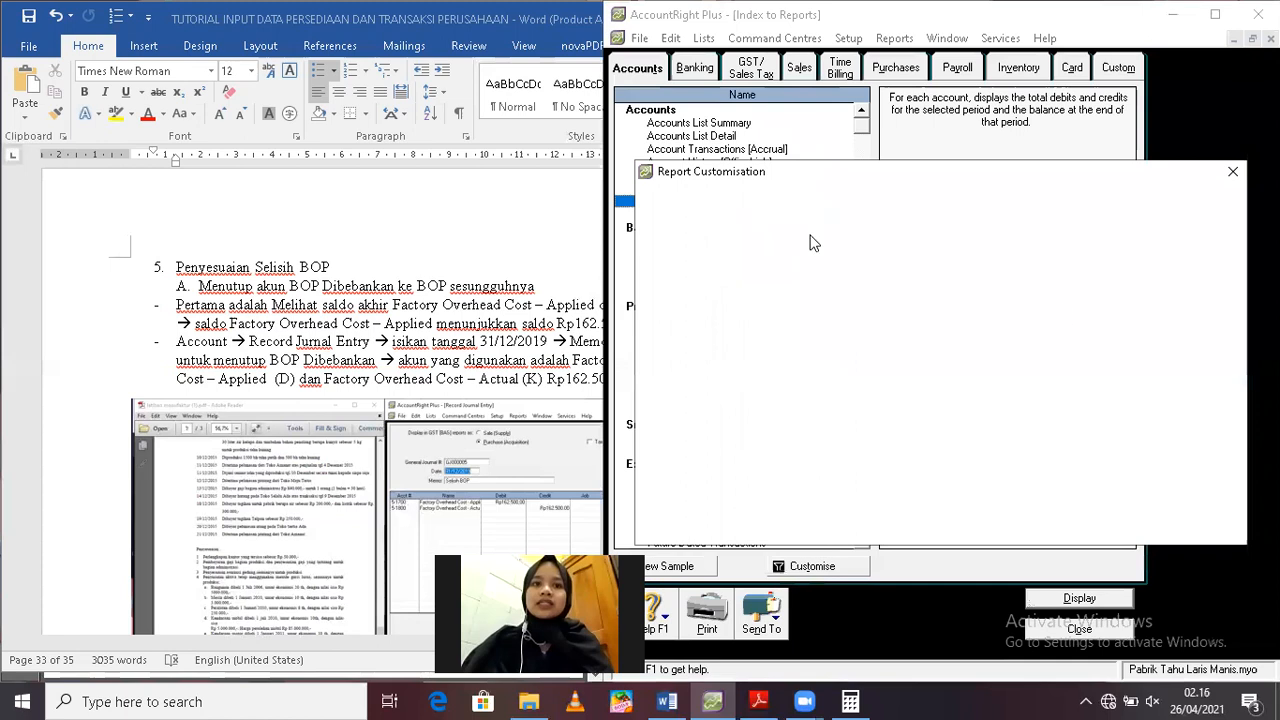
left_click(1152, 507)
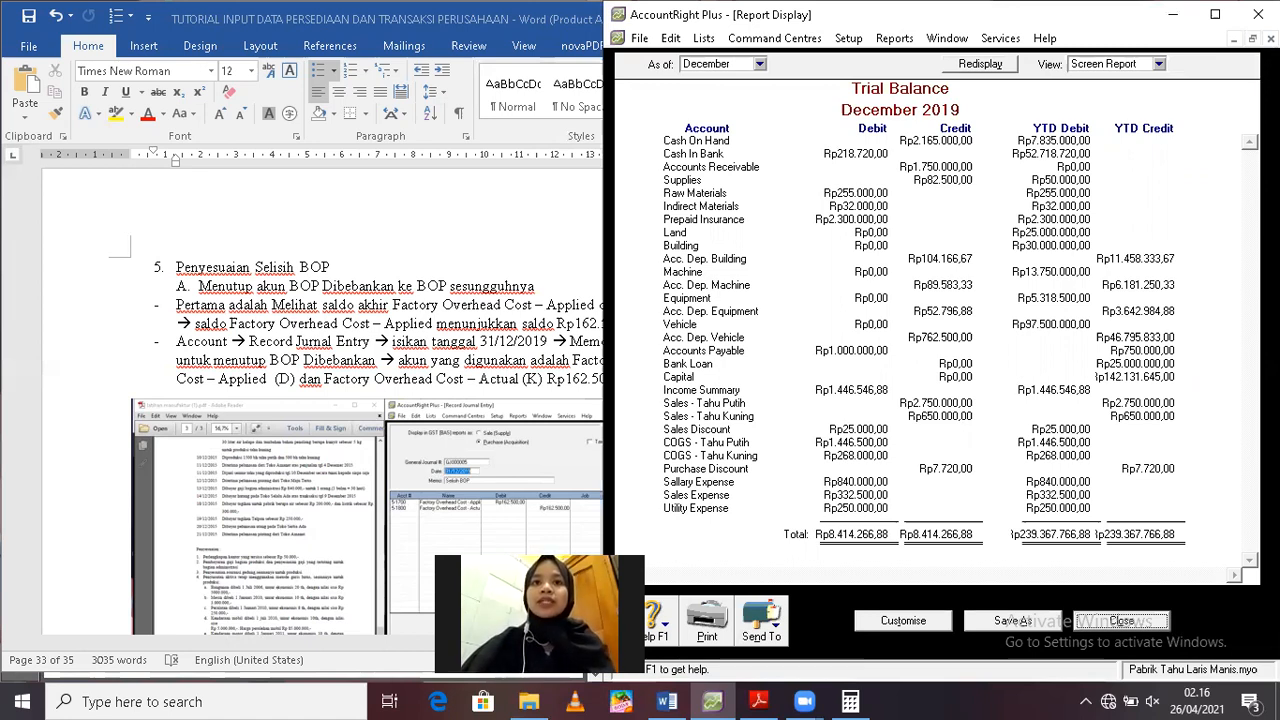
left_click(1121, 620)
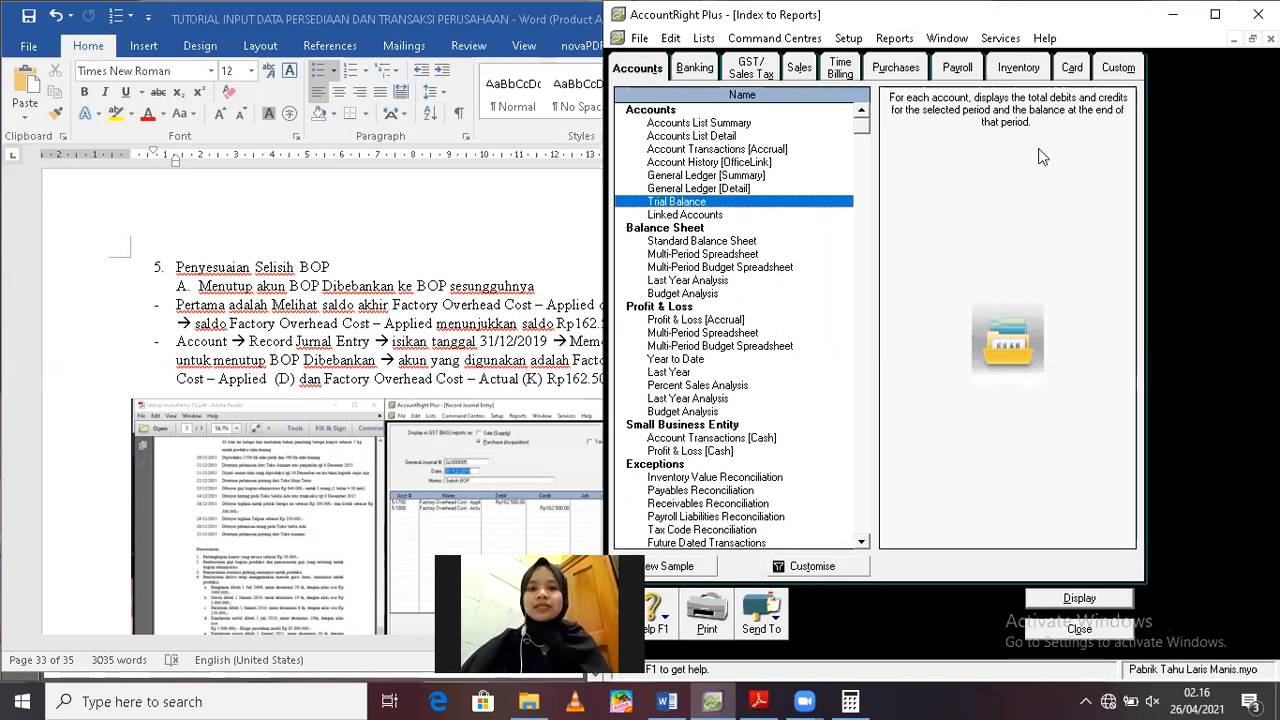
Maximise the program window and the report index, and review the December 2019 Trial Balance again at full size
left_click(1213, 17)
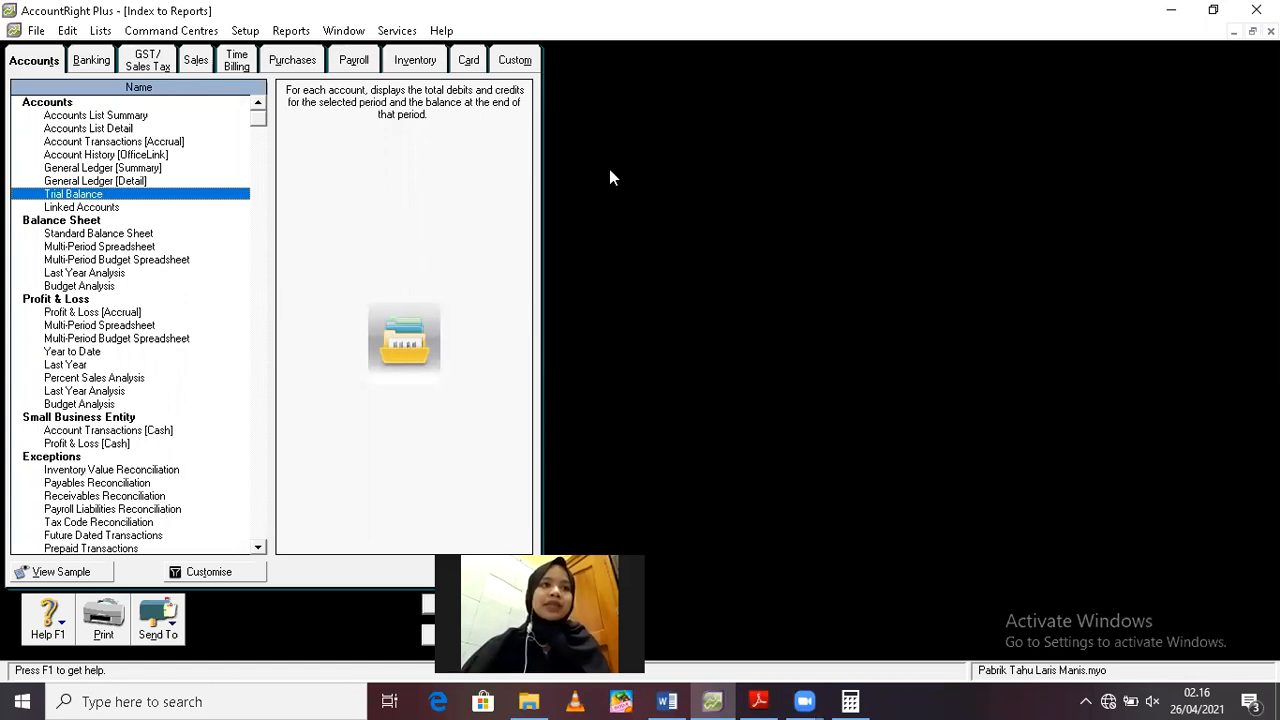
left_click(1252, 31)
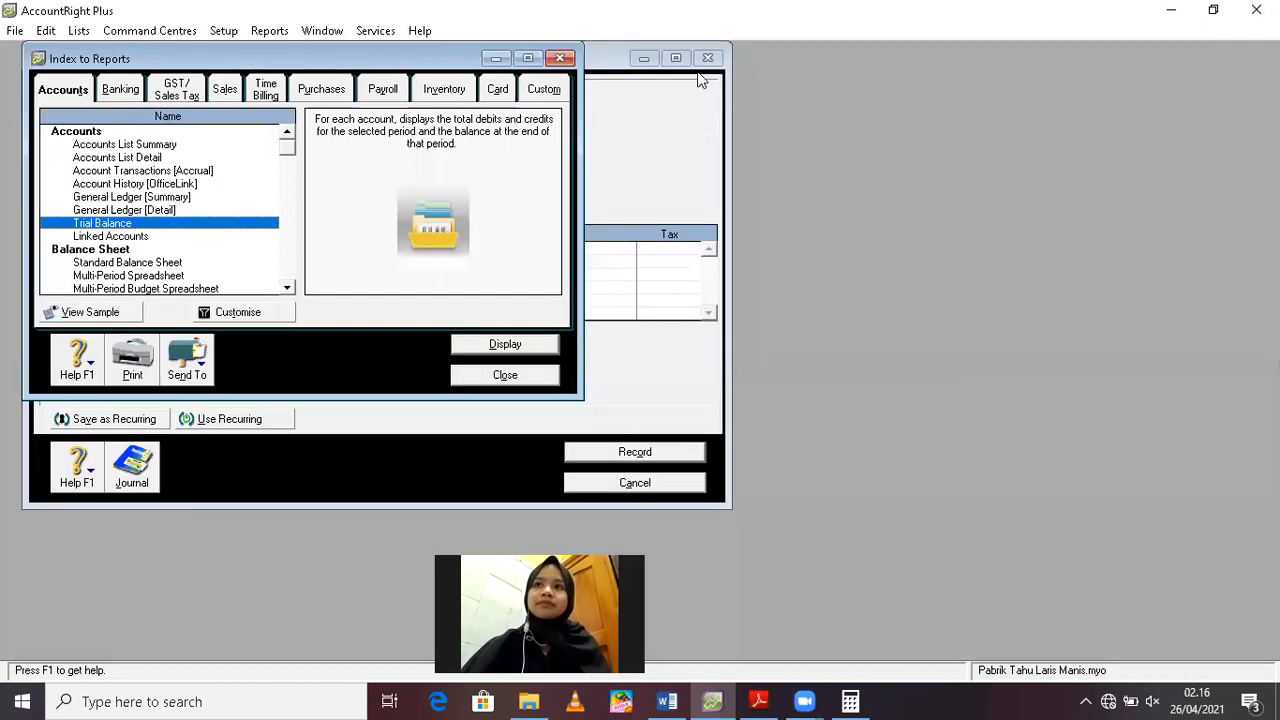
left_click_drag(407, 62, 748, 79)
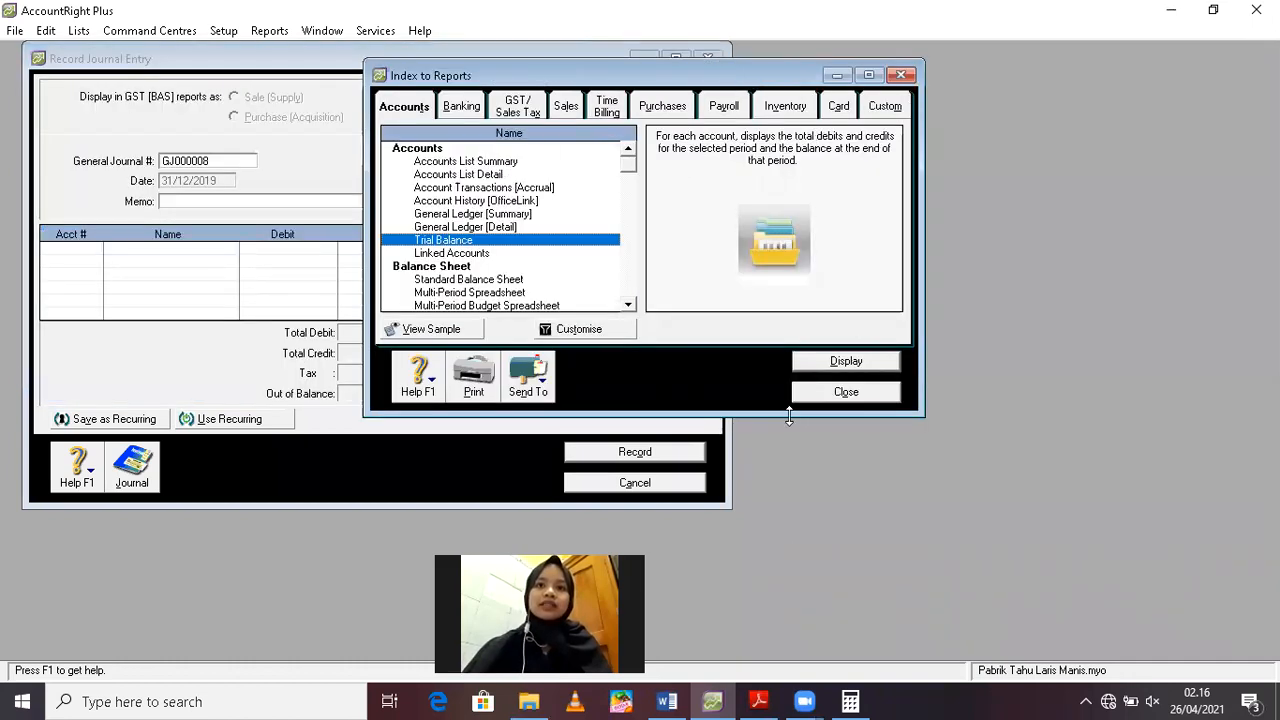
left_click(866, 76)
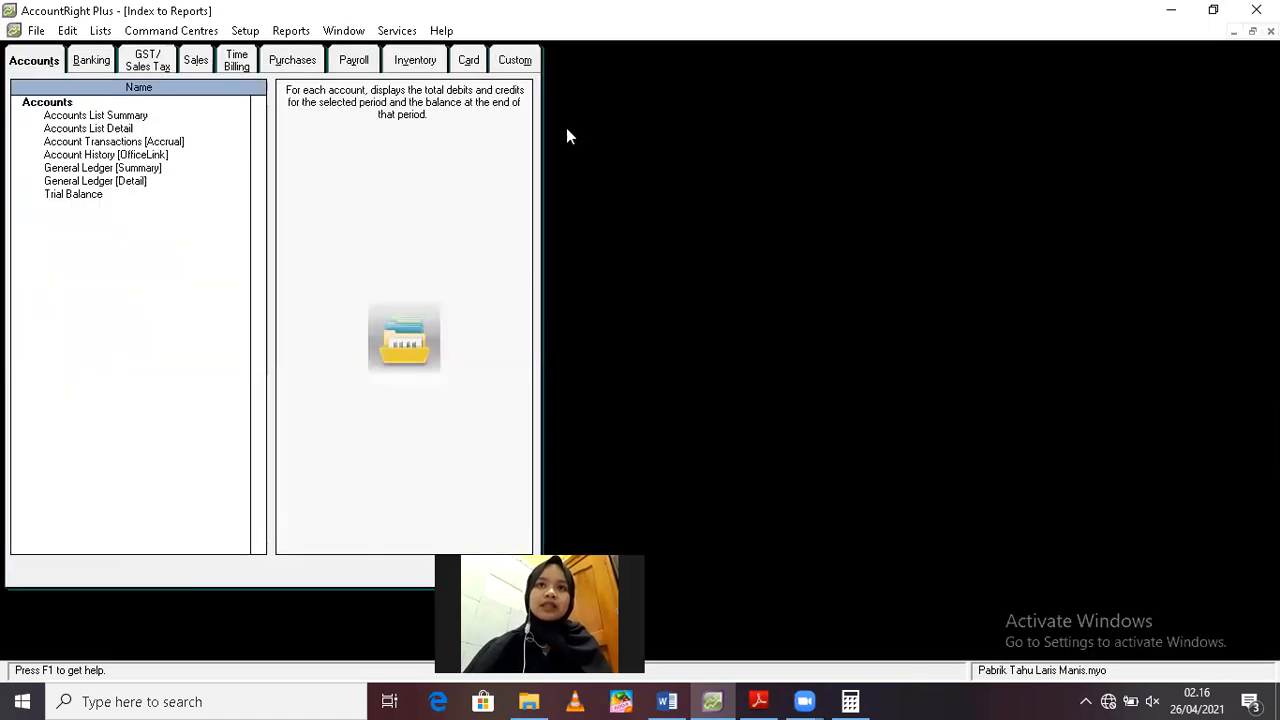
double_click(70, 197)
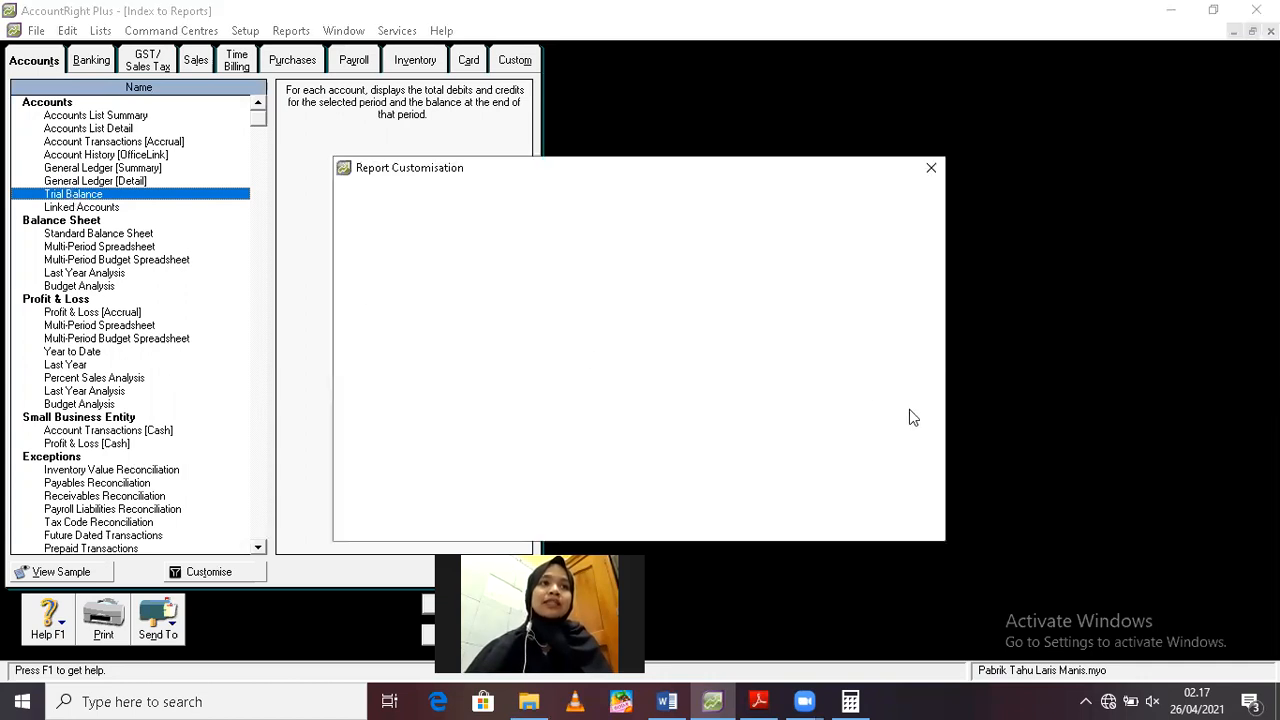
left_click(878, 504)
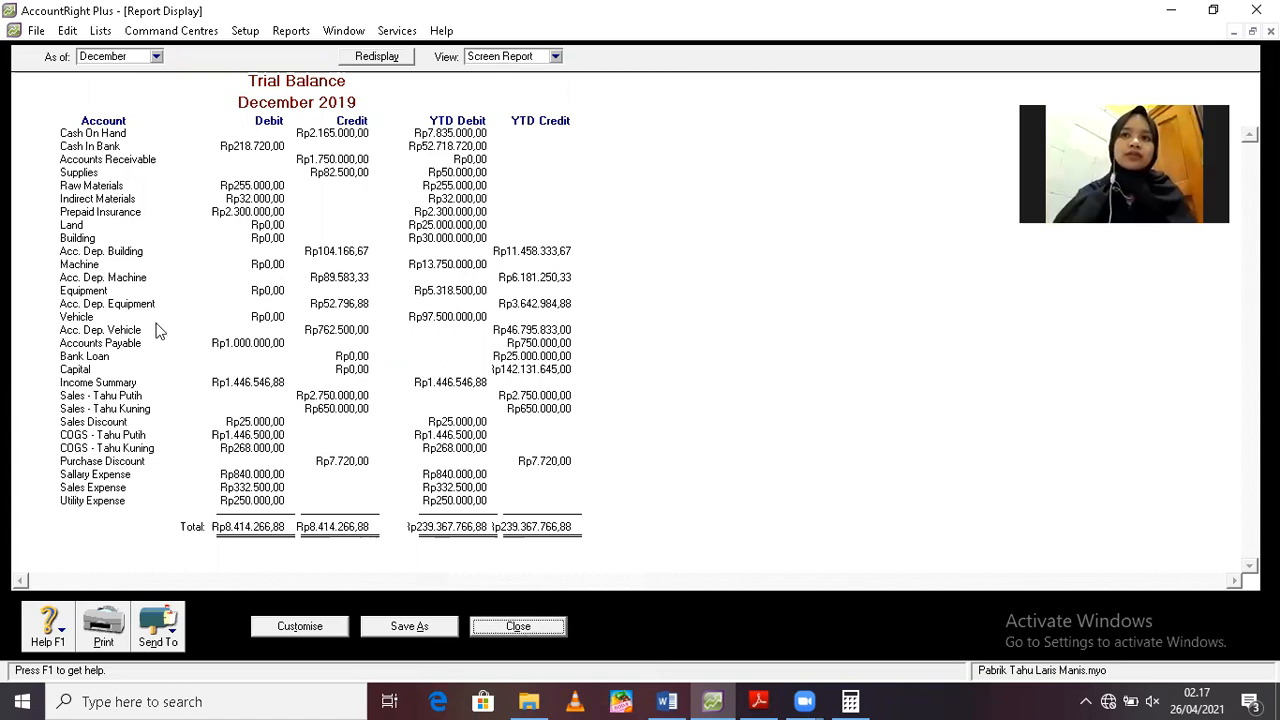
key("Escape")
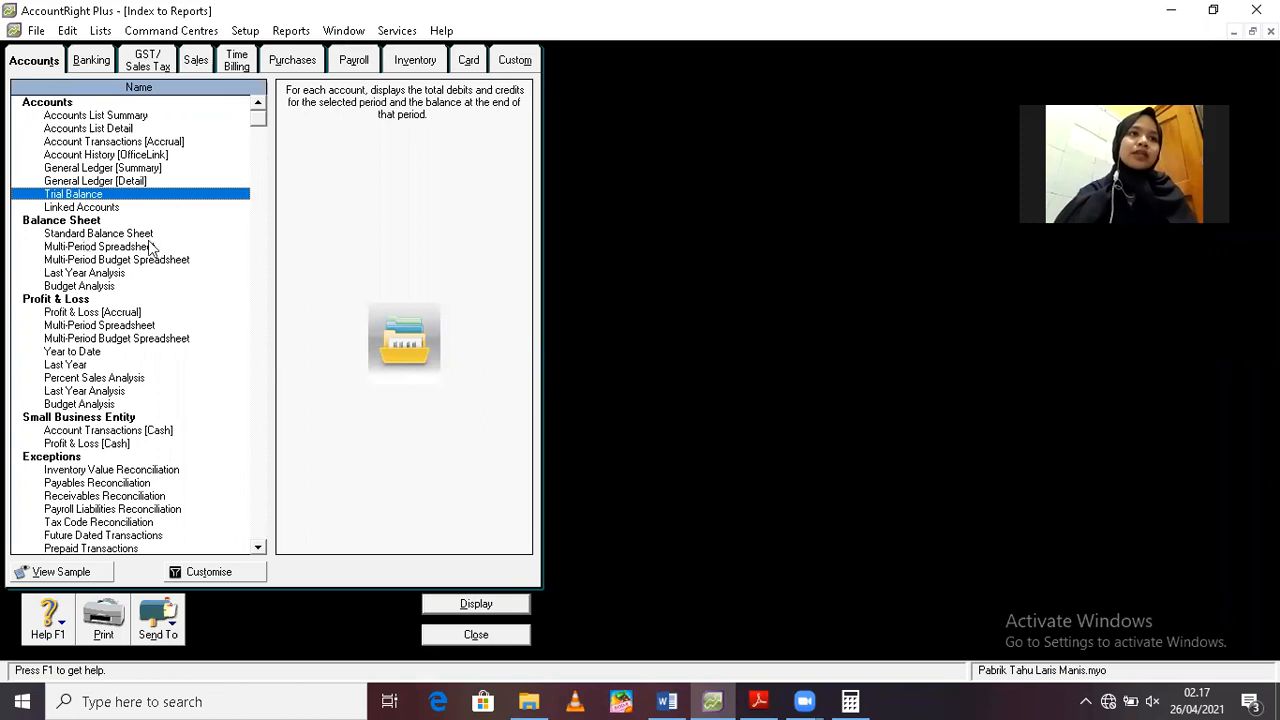
Display the Standard Balance Sheet as of 31/12/2019, review assets, liabilities and equity, and close the report
double_click(150, 236)
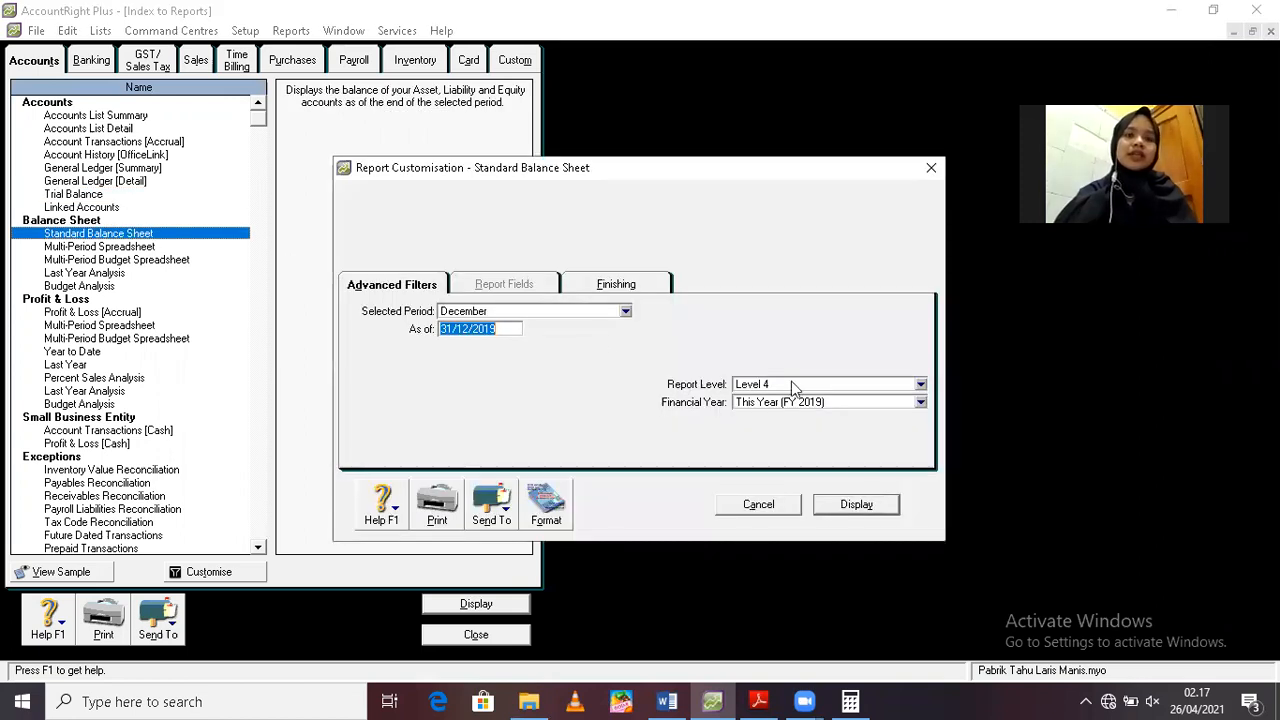
left_click(857, 504)
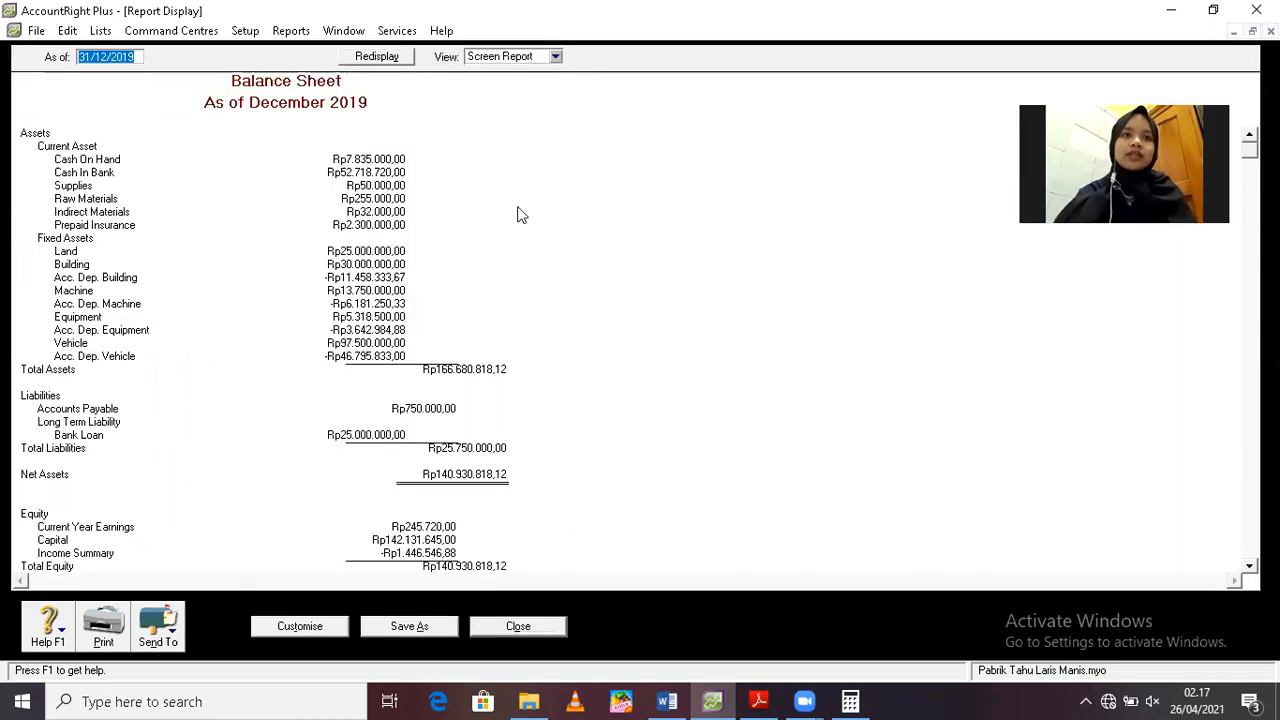
left_click(517, 626)
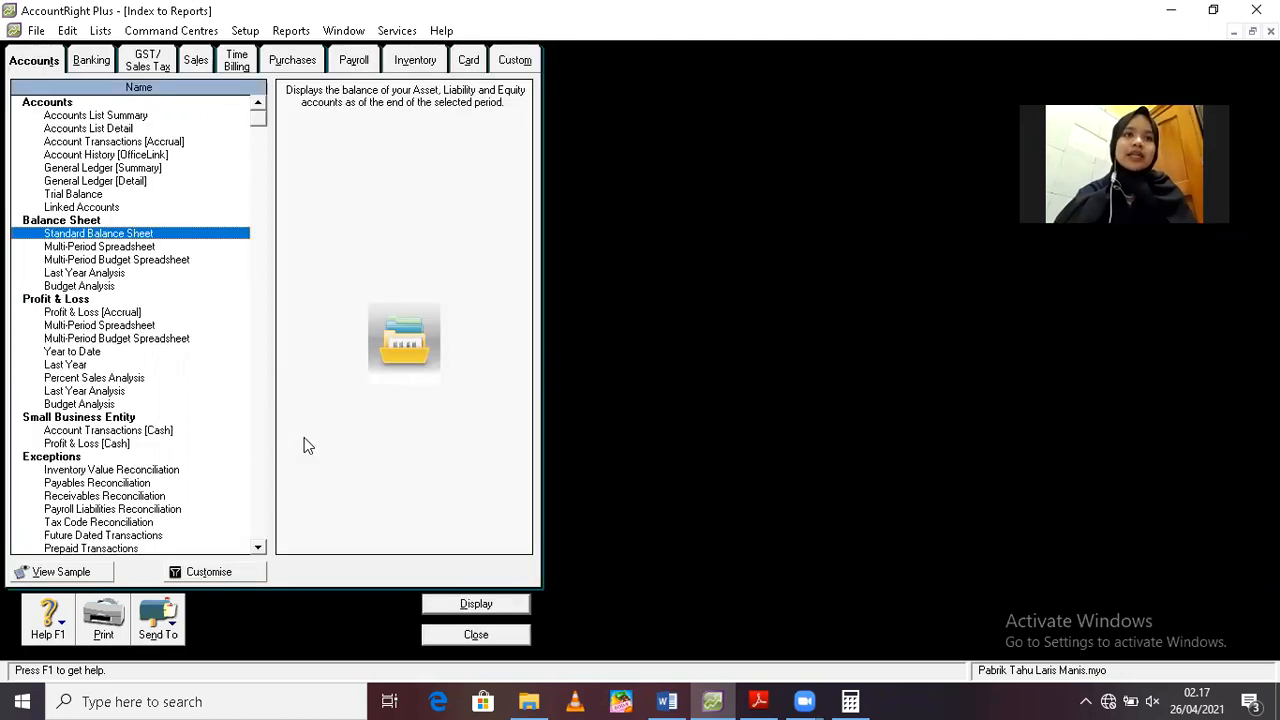
Display the accrual Profit & Loss report from 01/12/2019 to 31/12/2019, review it, and close it
double_click(87, 316)
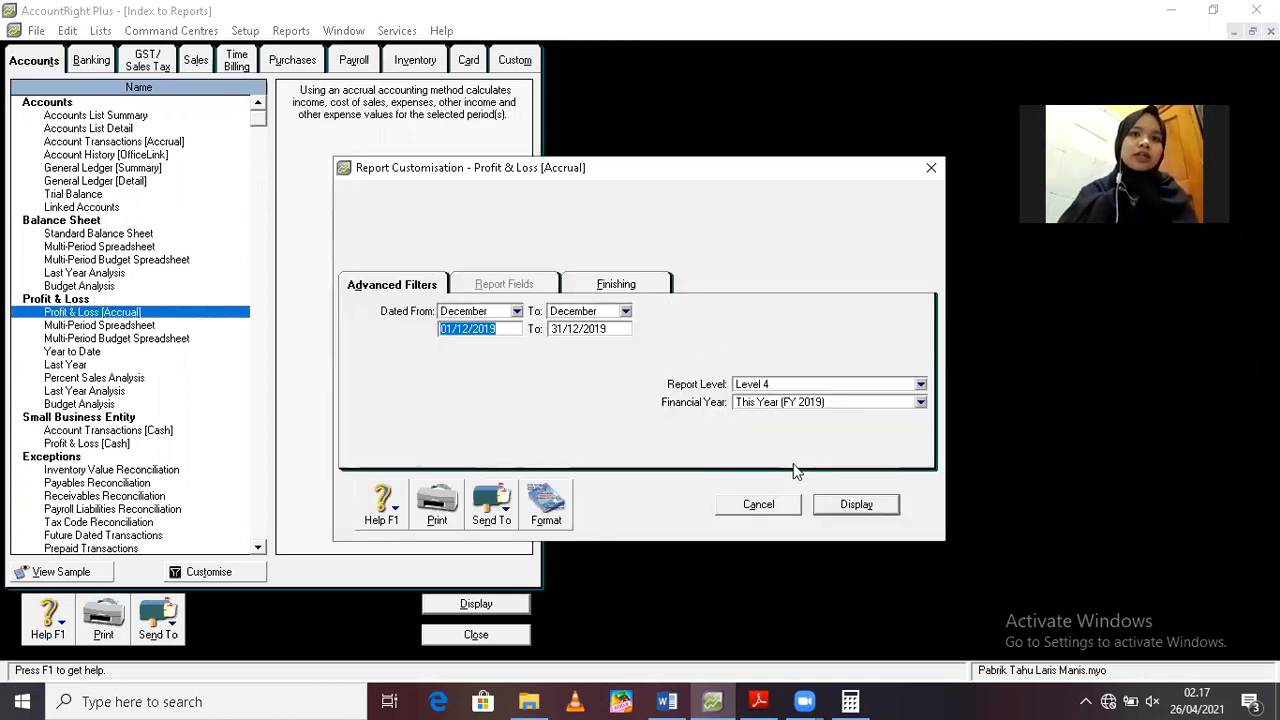
left_click(840, 503)
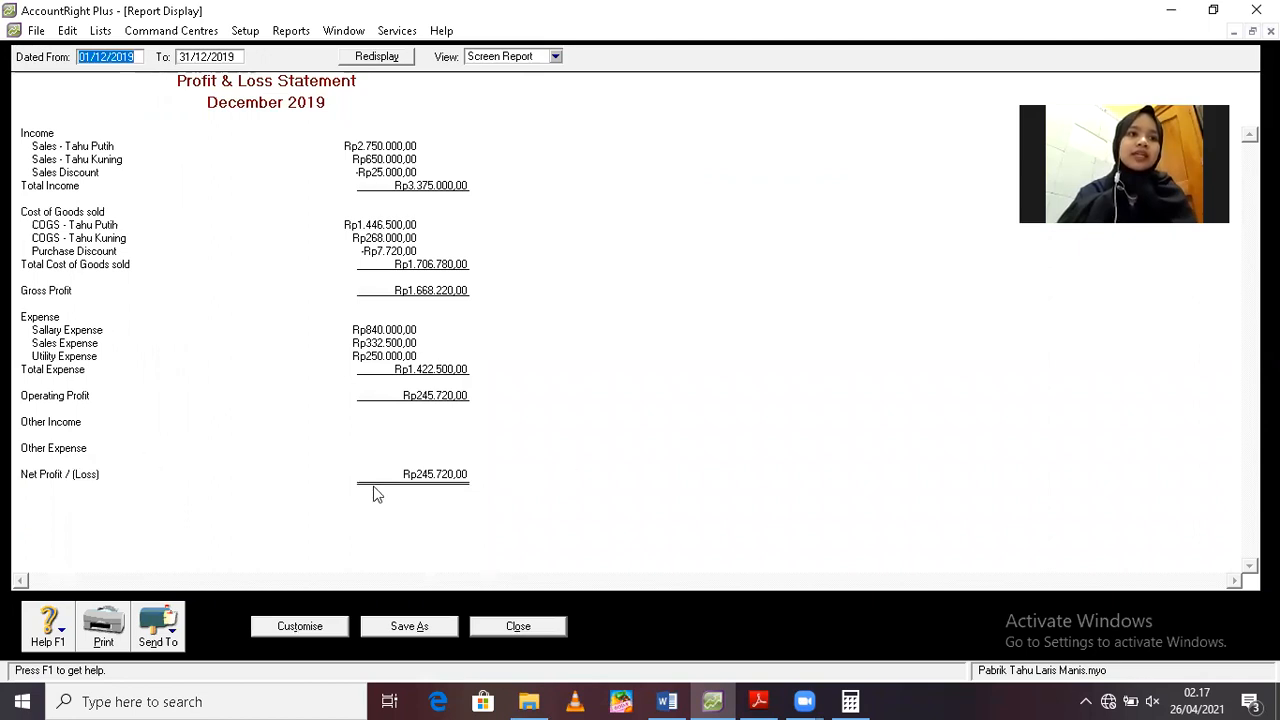
left_click(518, 627)
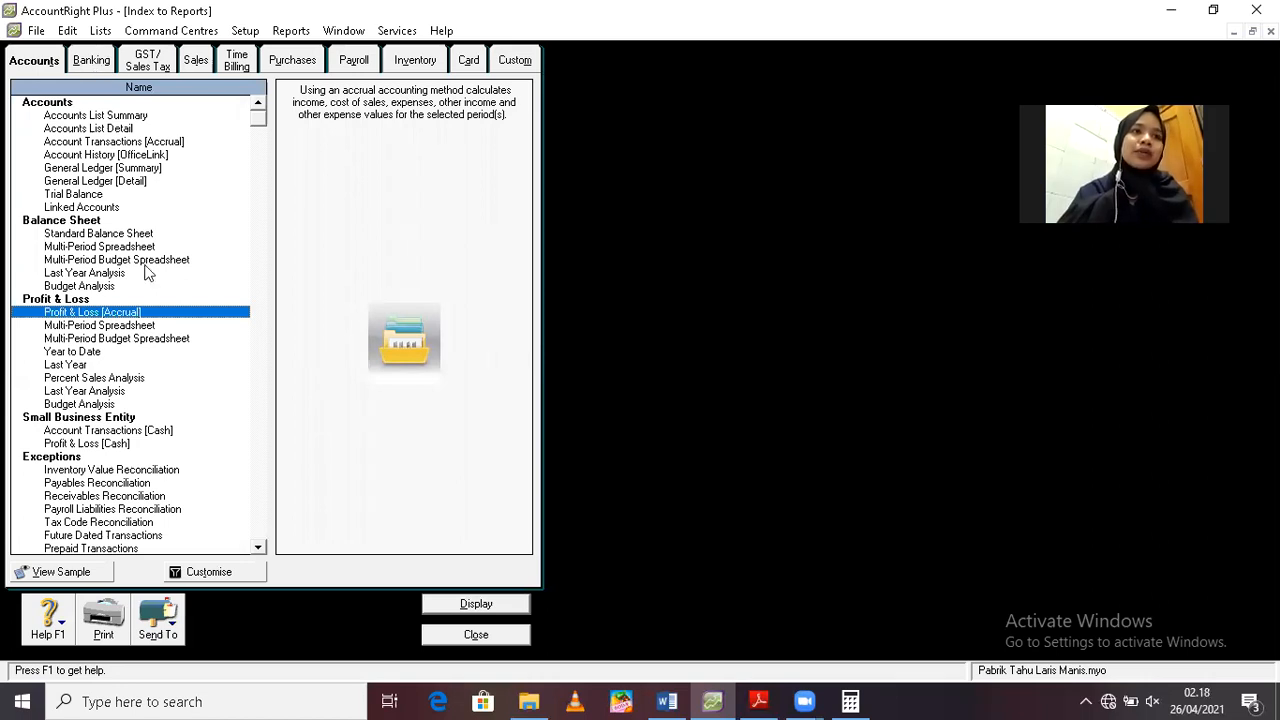
Display the Statement of Cash Flow from 01/12/2019 to 31/12/2019, review and close it, and dismiss the Smadav notification
left_click(90, 65)
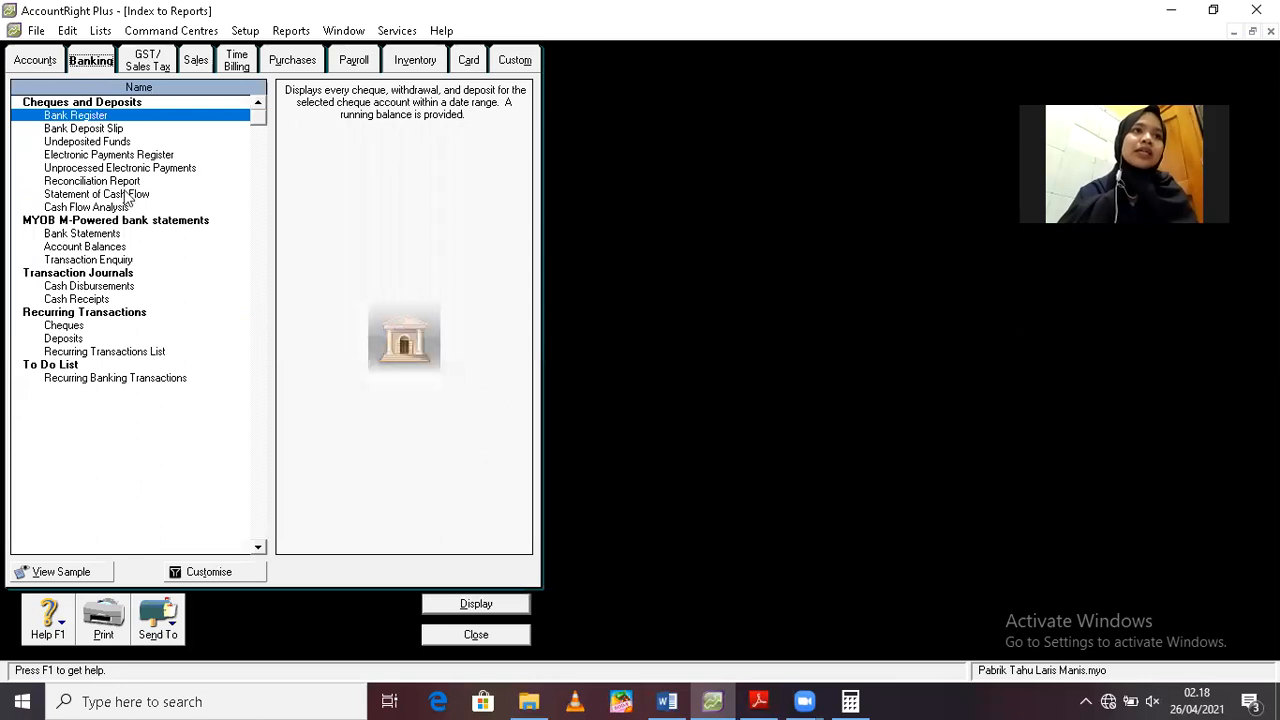
left_click(122, 197)
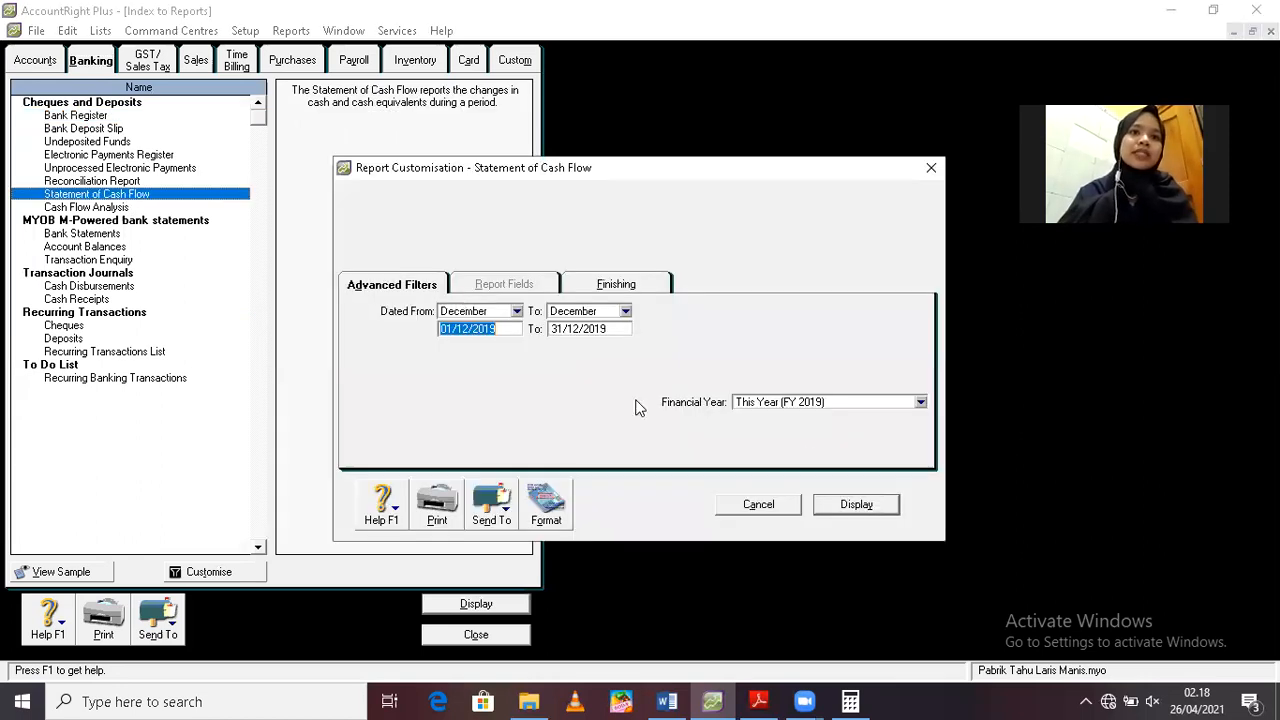
left_click(863, 502)
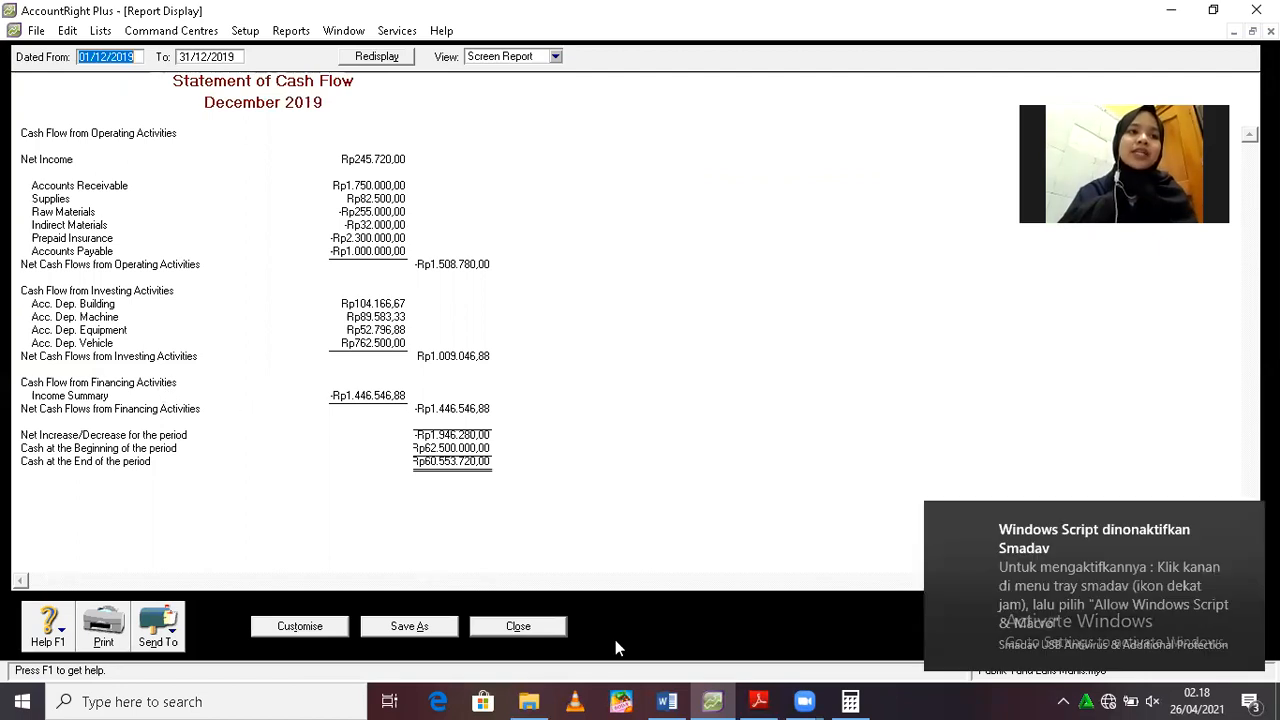
left_click(518, 626)
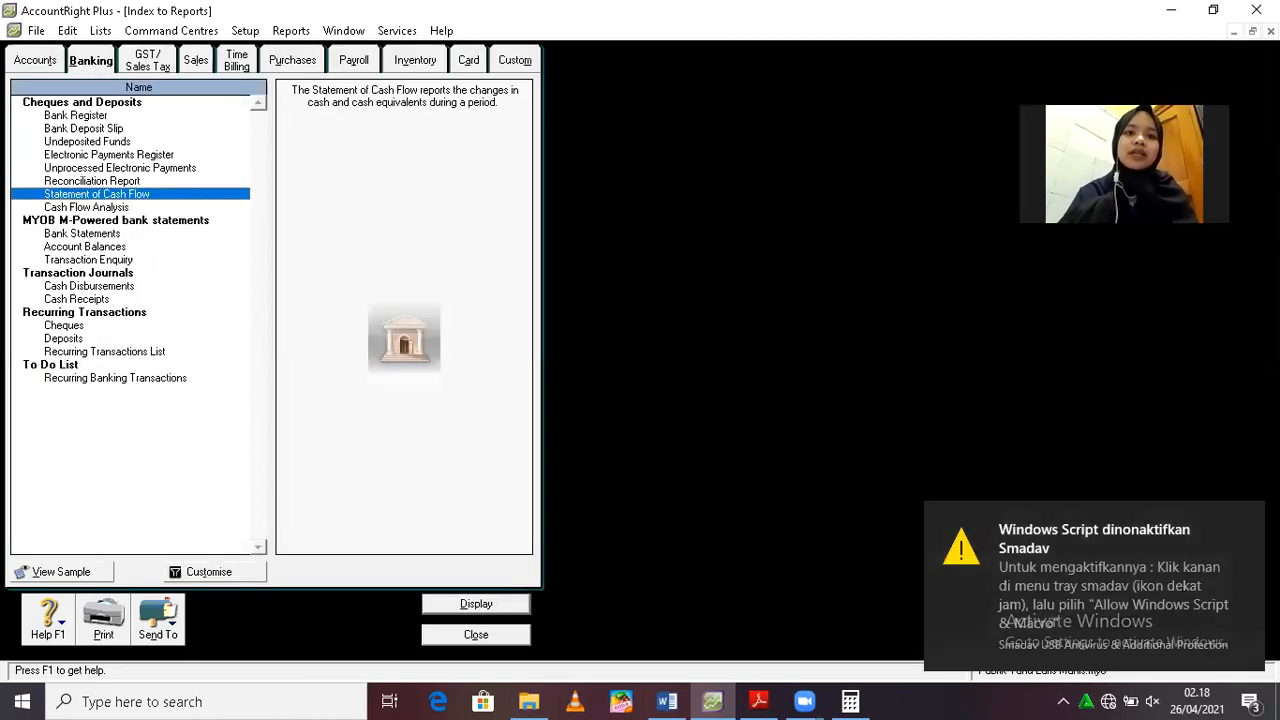
left_click(1245, 521)
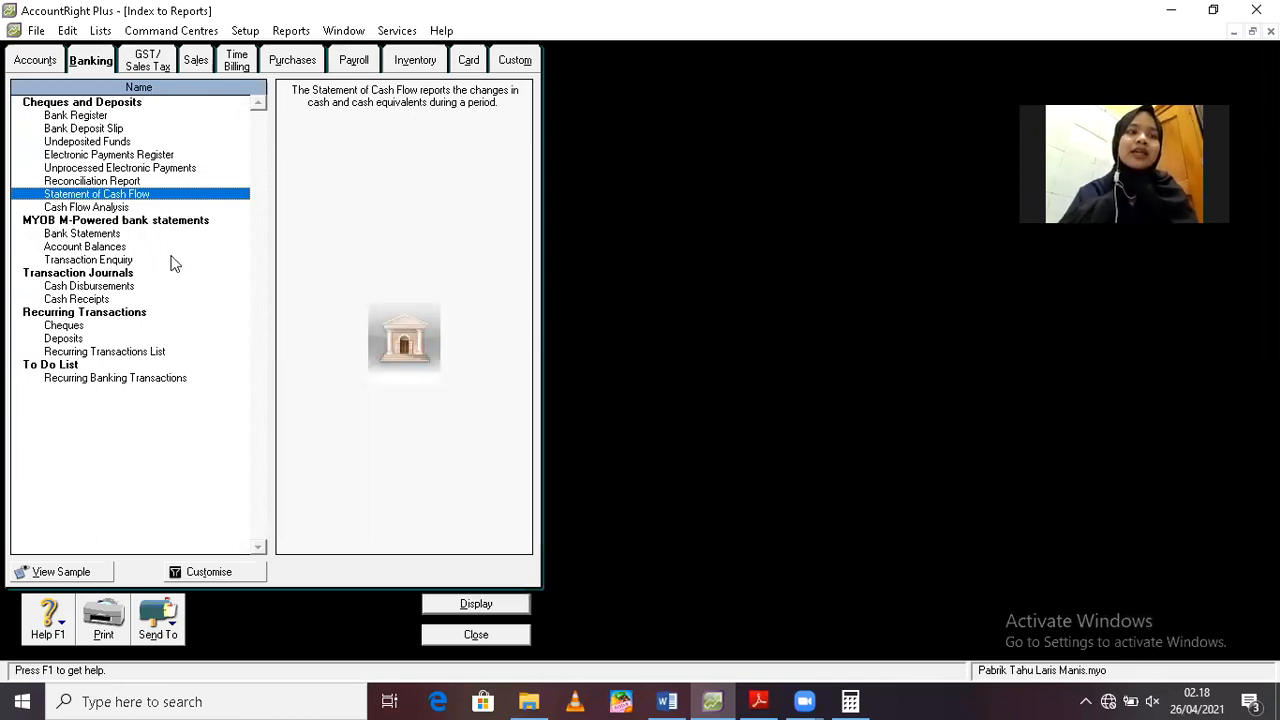
Display the Cash Disbursements journal from 01/12/2019 to 31/12/2019, review its entries, and close the report
double_click(86, 286)
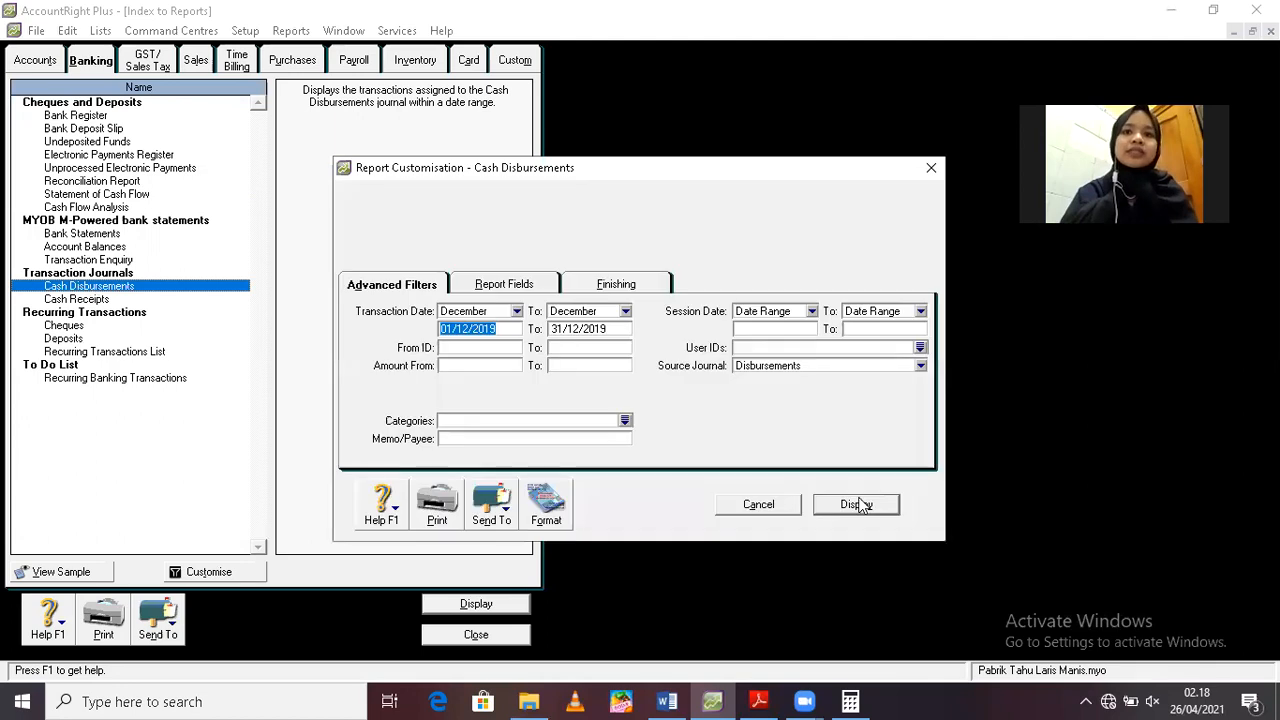
left_click(857, 504)
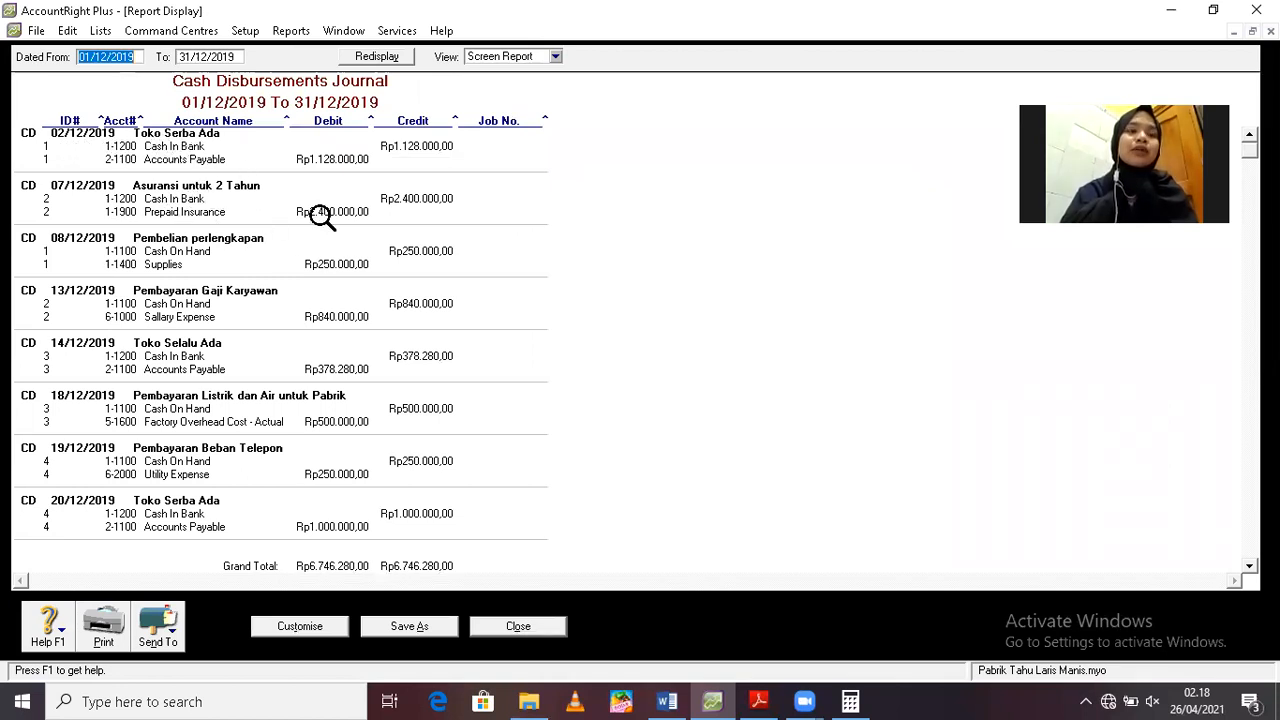
left_click(518, 627)
Display the Cash Receipts journal from 01/12/2019 to 31/12/2019, review its entries, and close the report
double_click(56, 300)
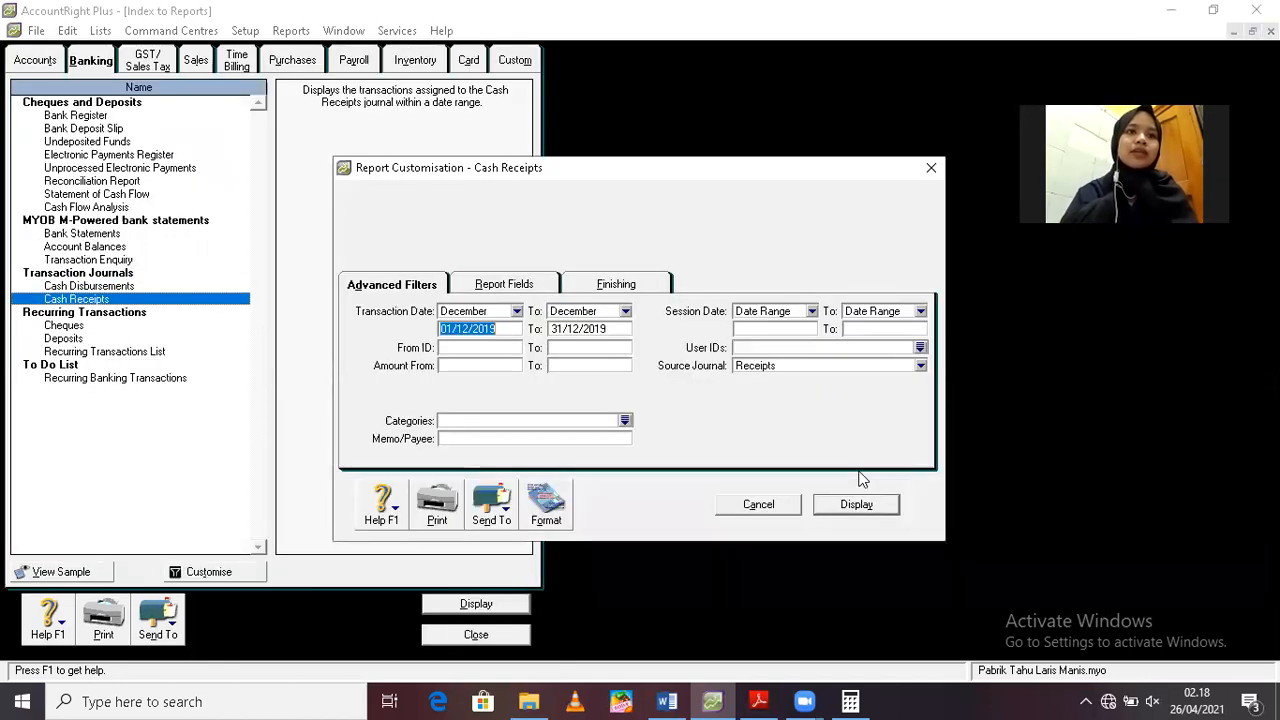
left_click(856, 505)
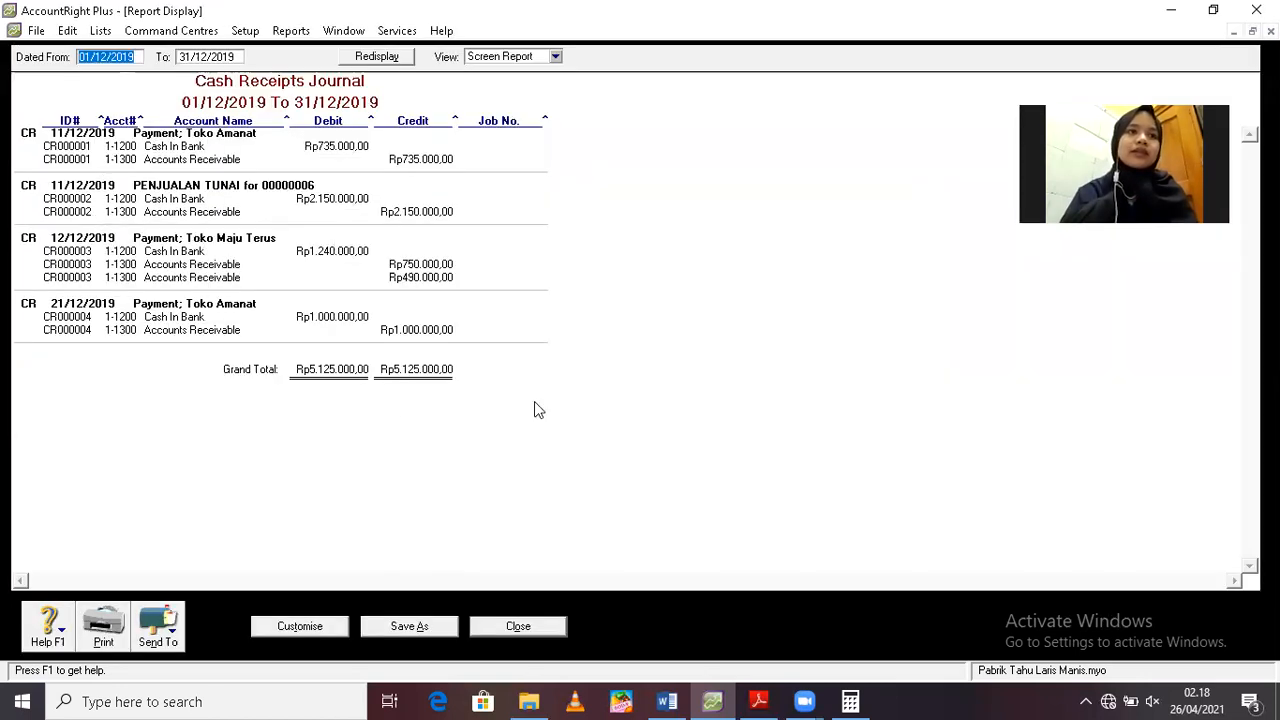
left_click(506, 624)
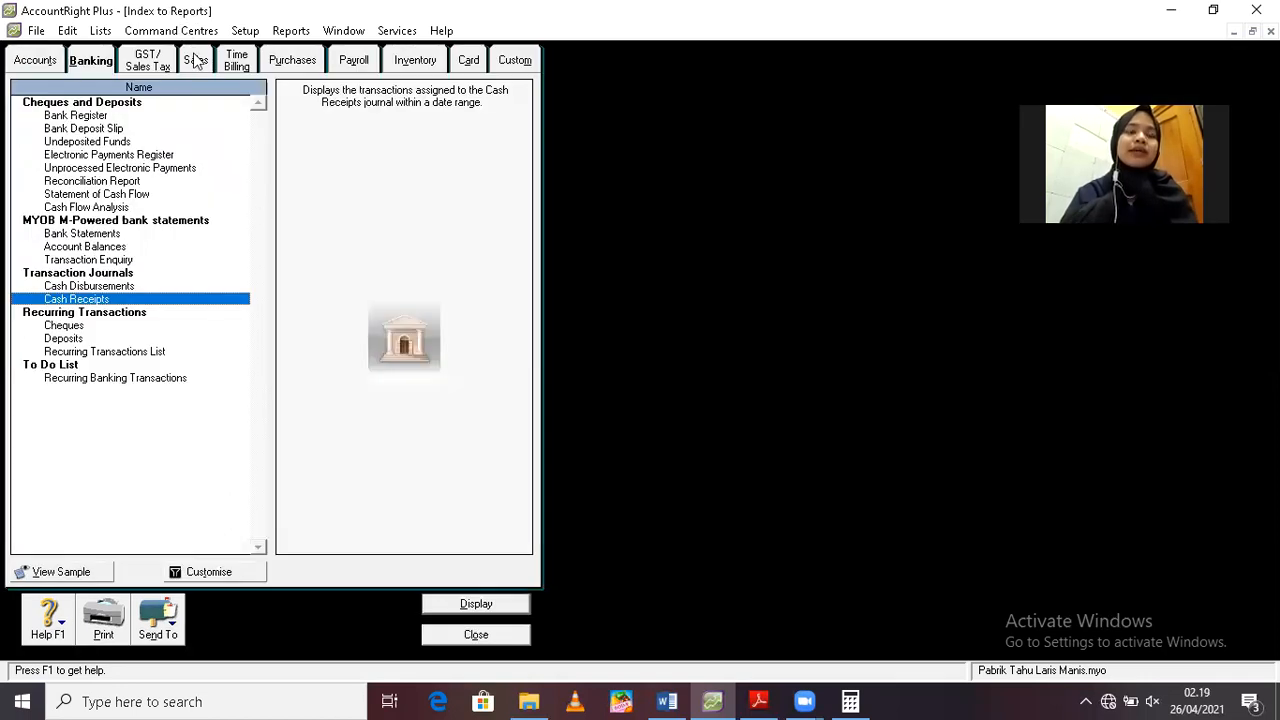
Look over the available Sales, Purchases and Inventory reports, and close the report index
left_click(196, 60)
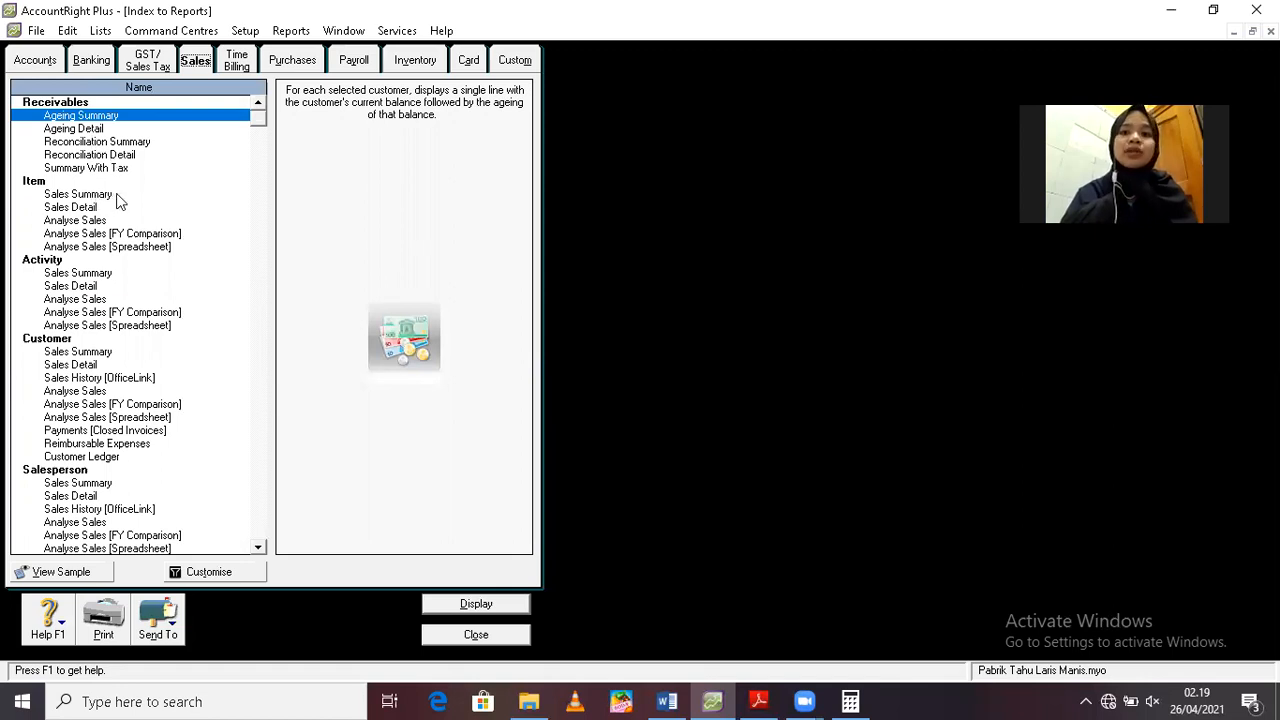
left_click(290, 62)
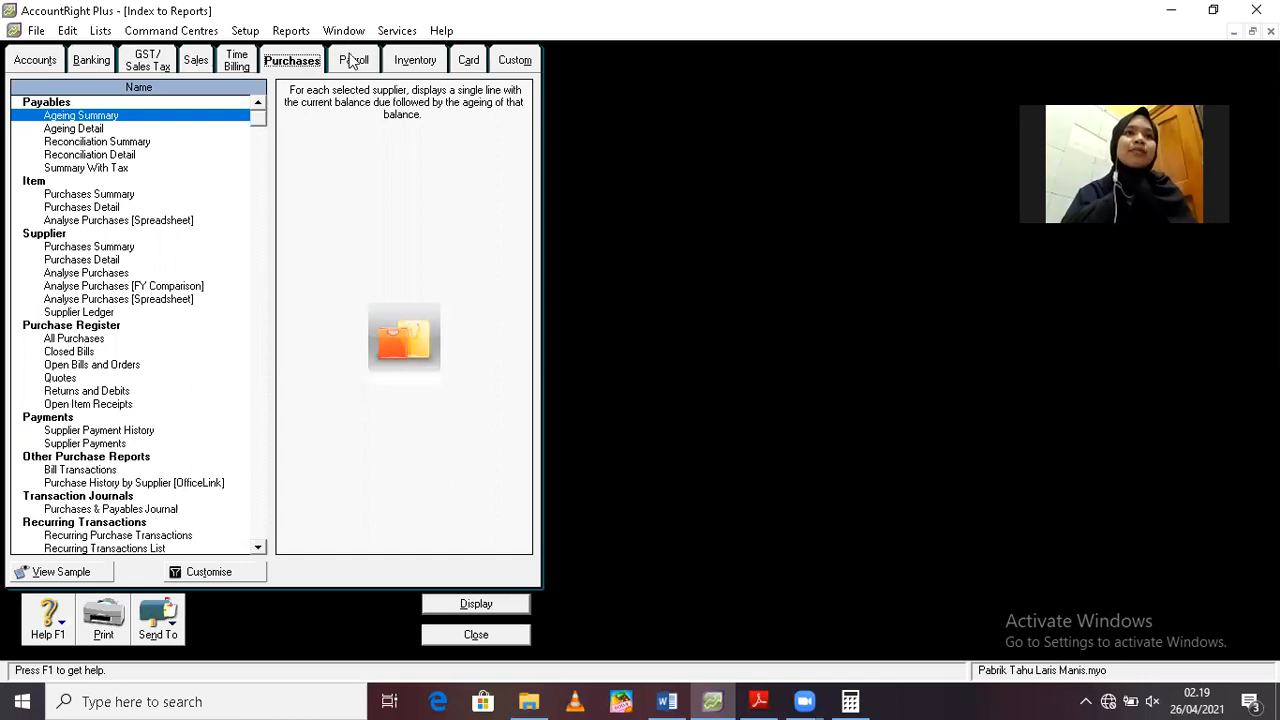
left_click(415, 61)
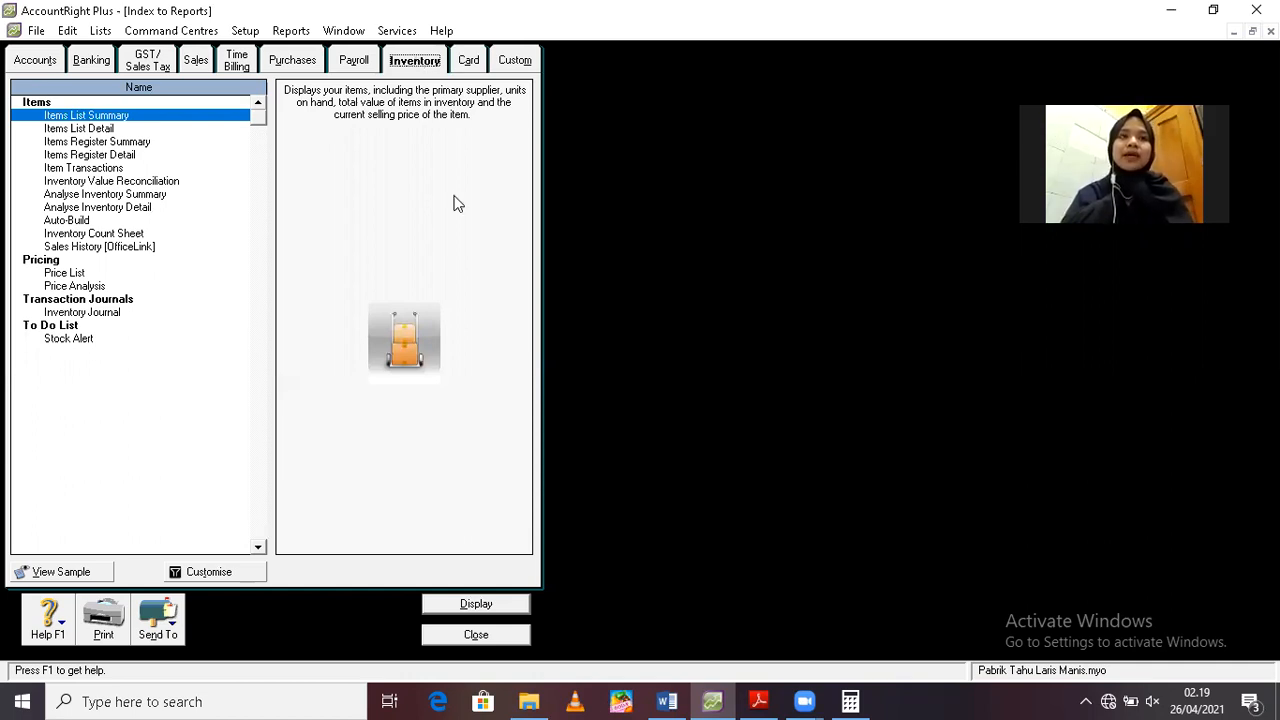
left_click(478, 635)
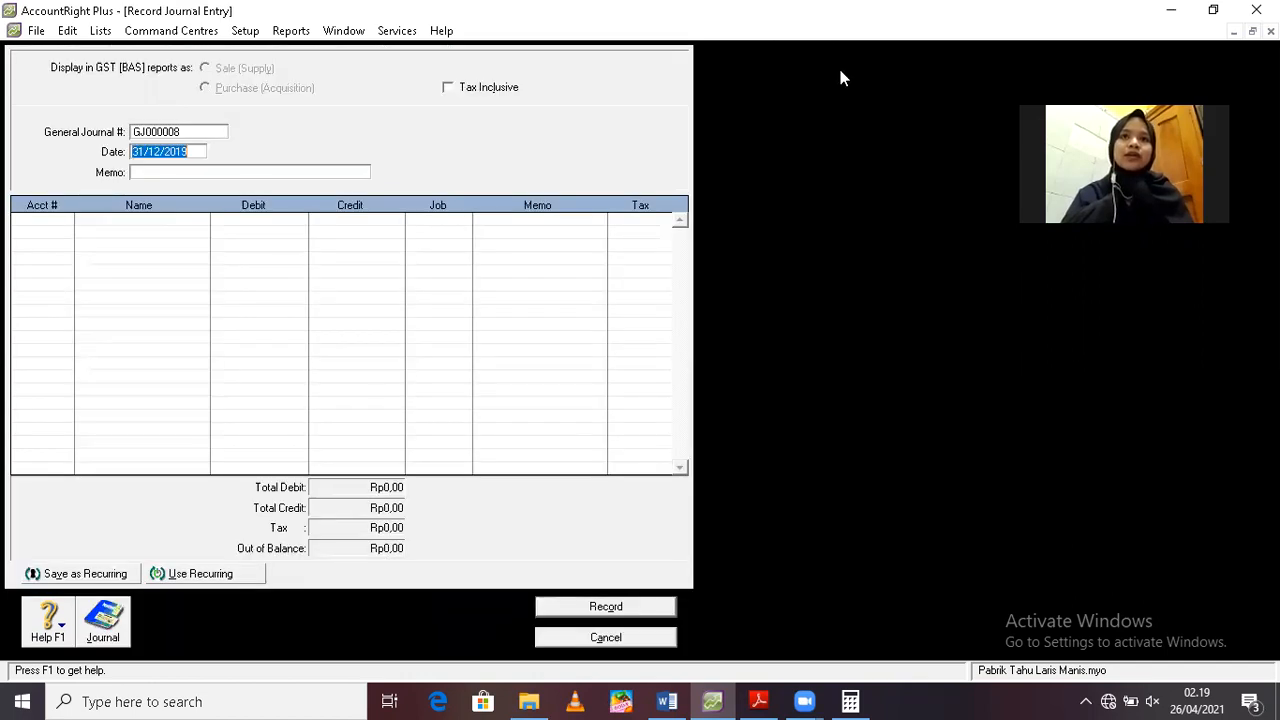